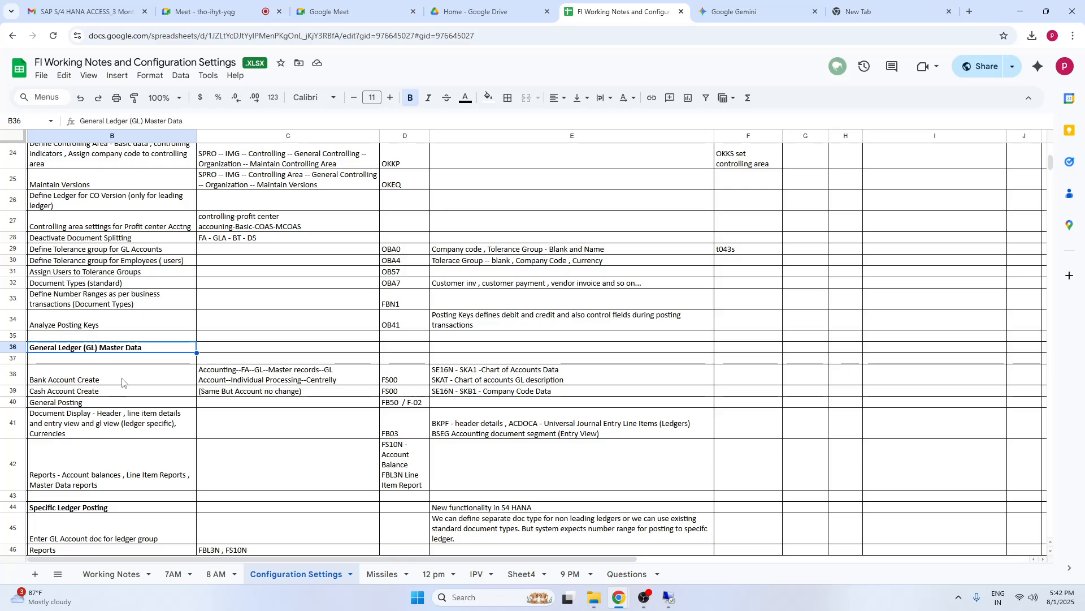
Step: Review the Bank Account Create and Cash Account Create rows in the General Ledger (GL) Master Data section
click(66, 379)
key(Down)
key(Down)
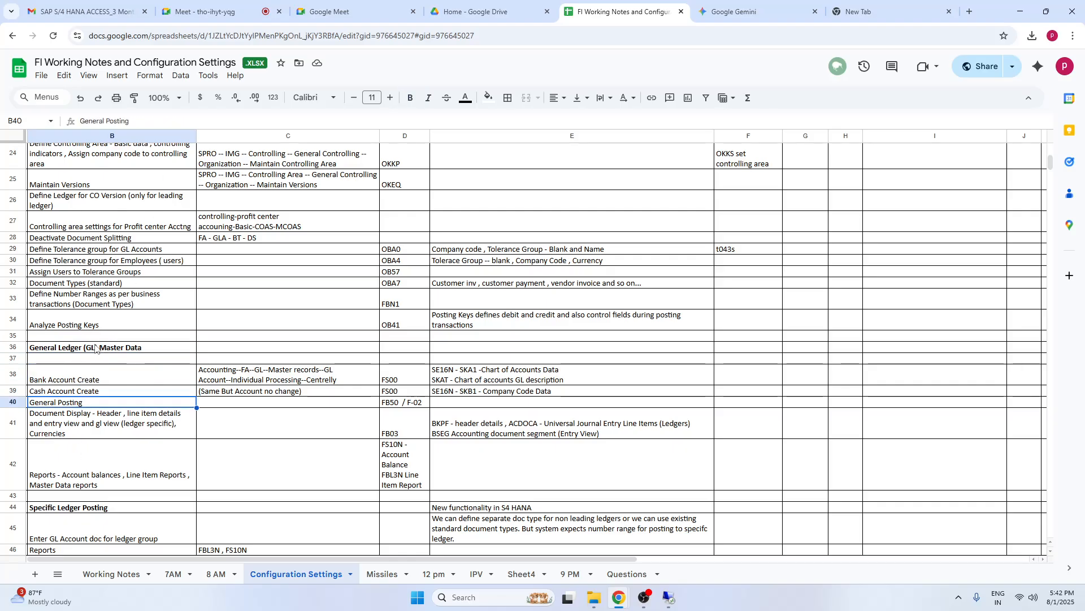
drag(69, 379, 535, 391)
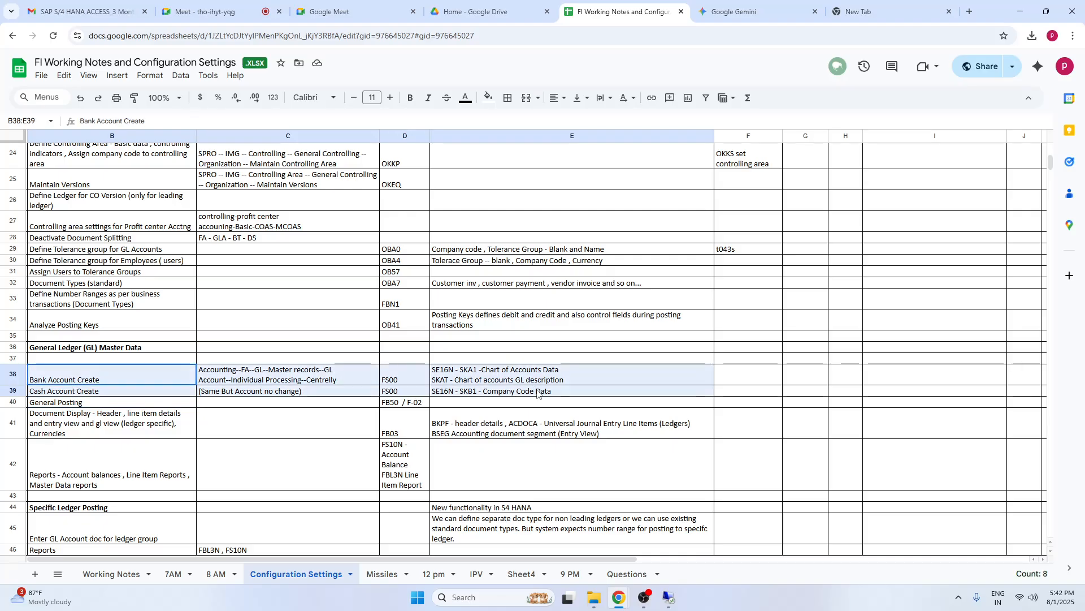
click(92, 416)
click(98, 376)
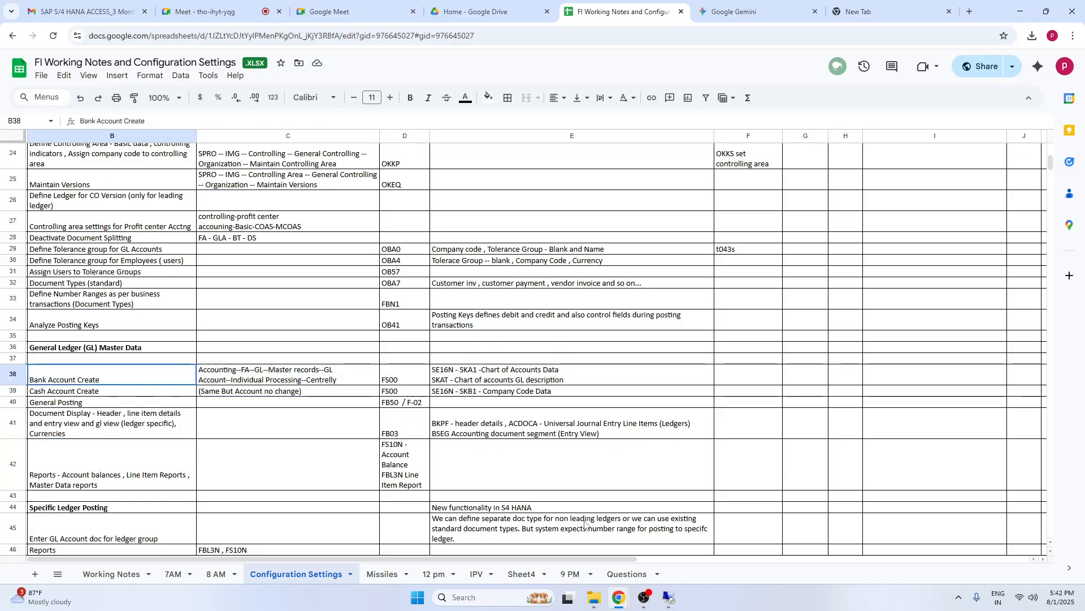
Step: Switch to SAP and expand Accounting, Financial Accounting, General Ledger, Master Records, G/L Accounts and Individual Processing in the SAP Menu
click(669, 597)
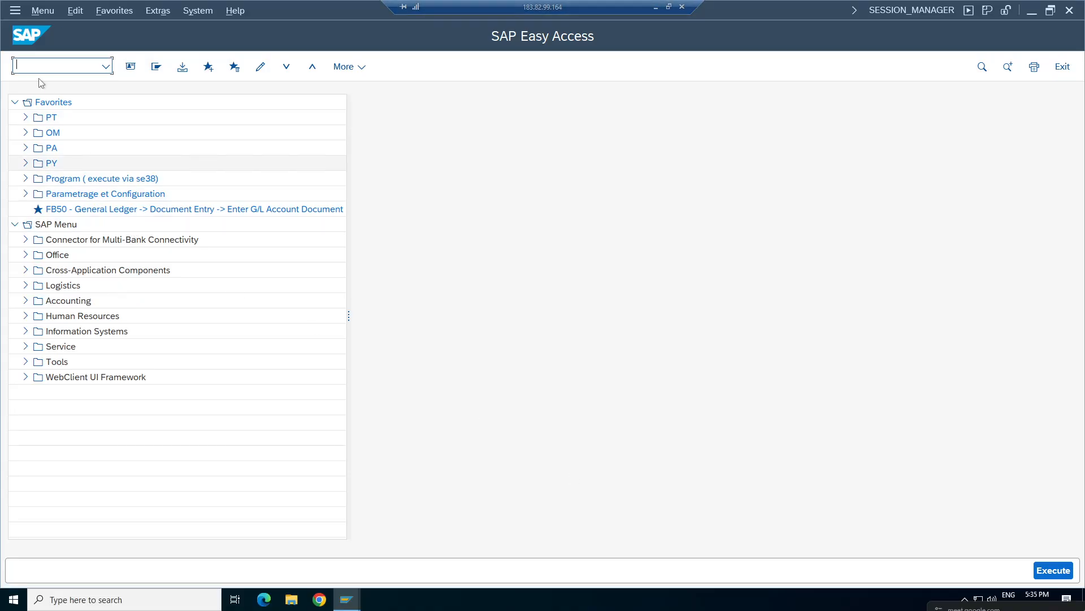
click(45, 306)
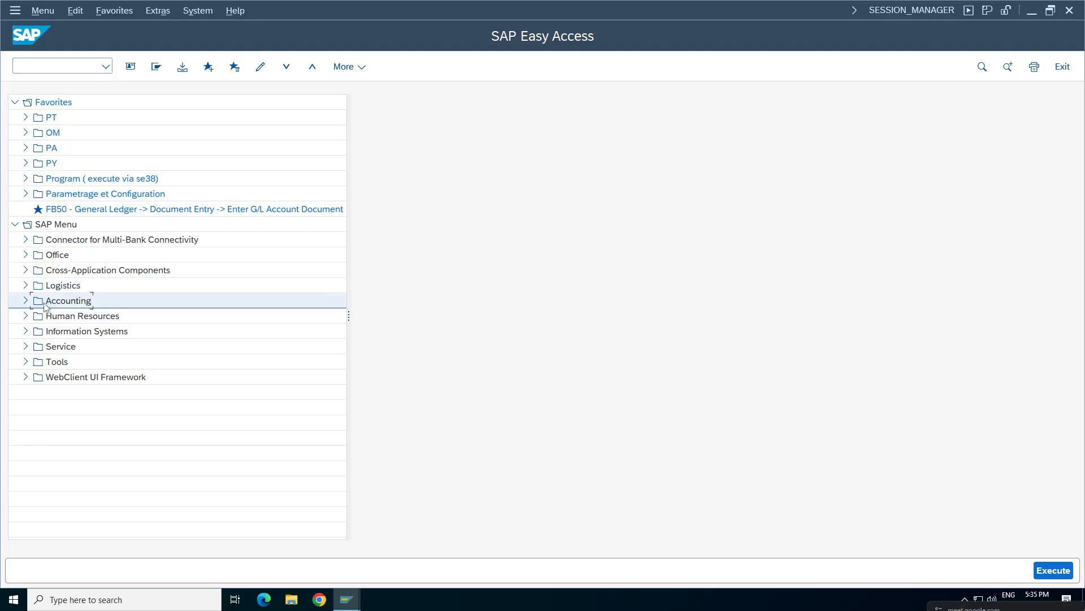
click(25, 301)
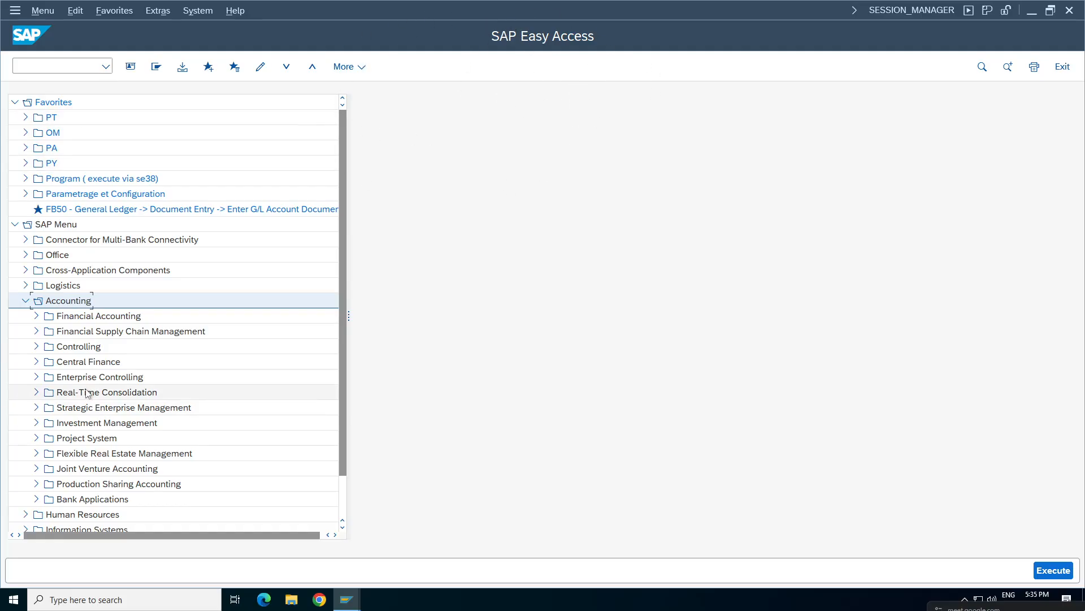
click(35, 318)
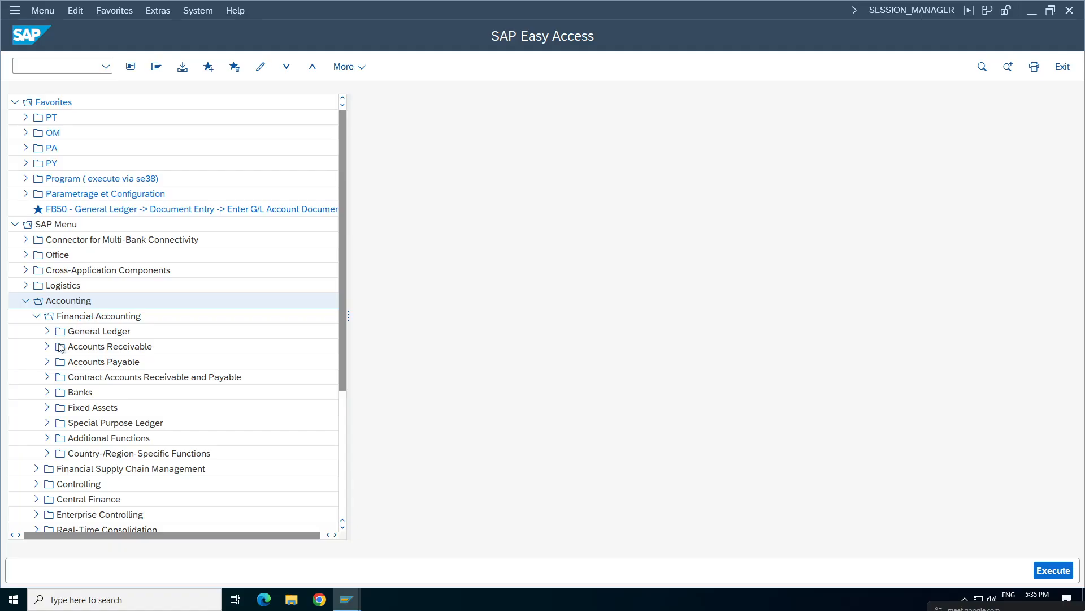
click(47, 331)
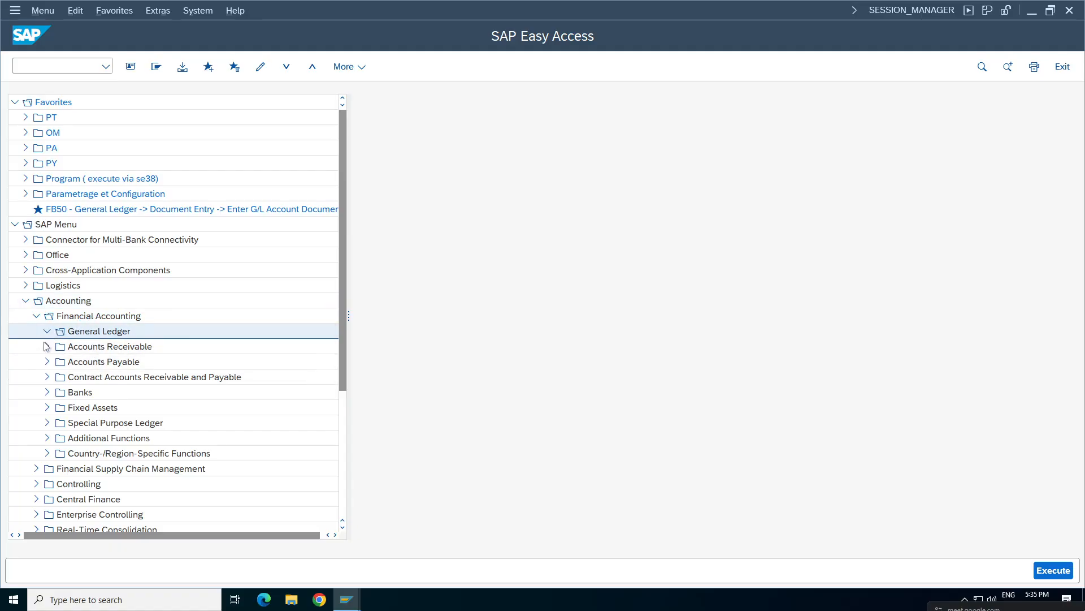
click(107, 392)
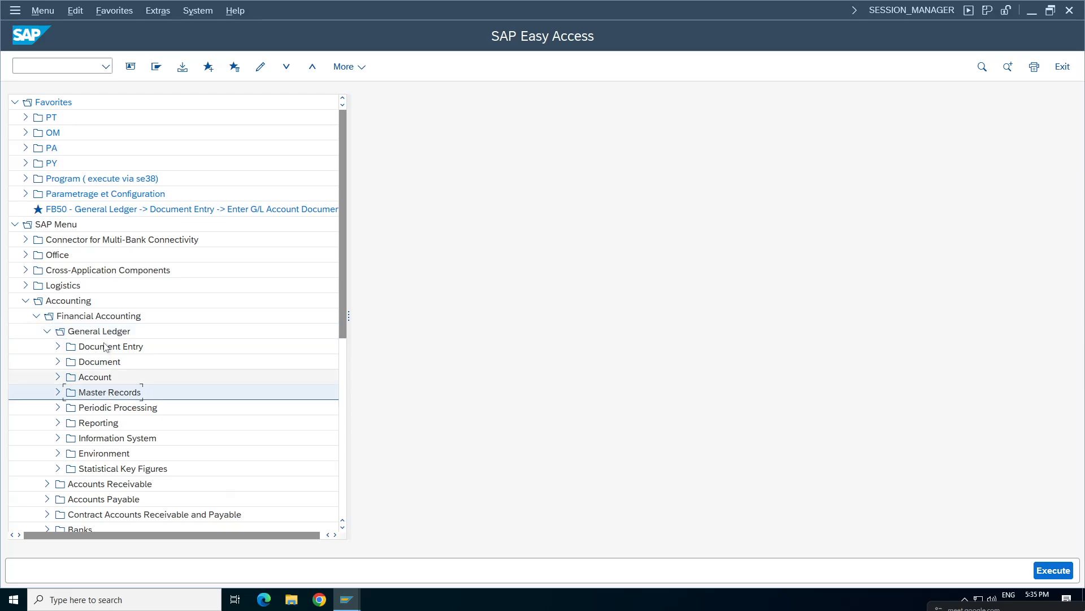
click(58, 392)
click(67, 408)
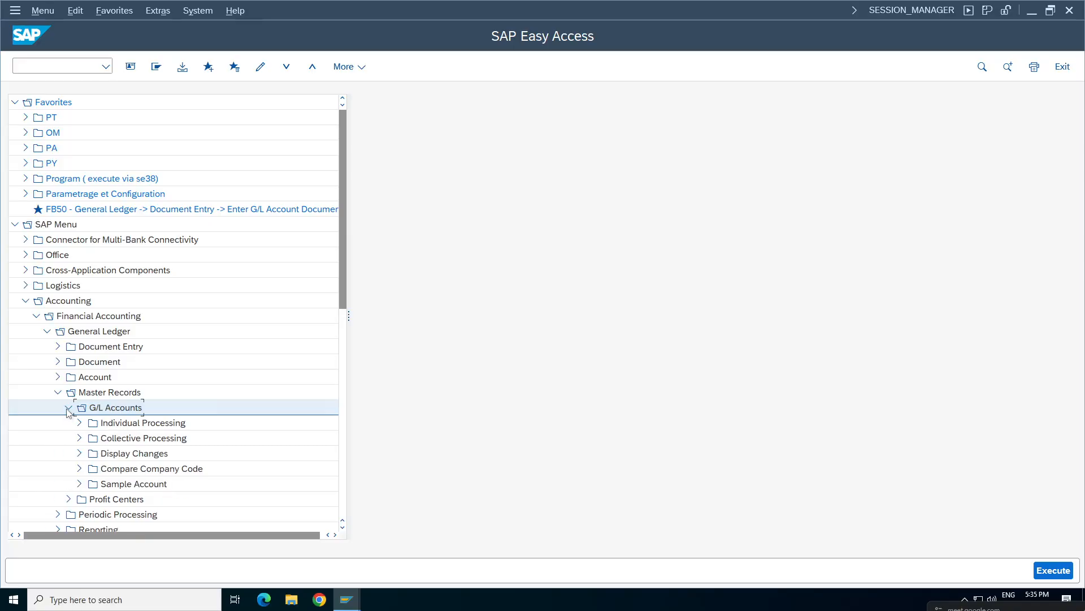
click(78, 426)
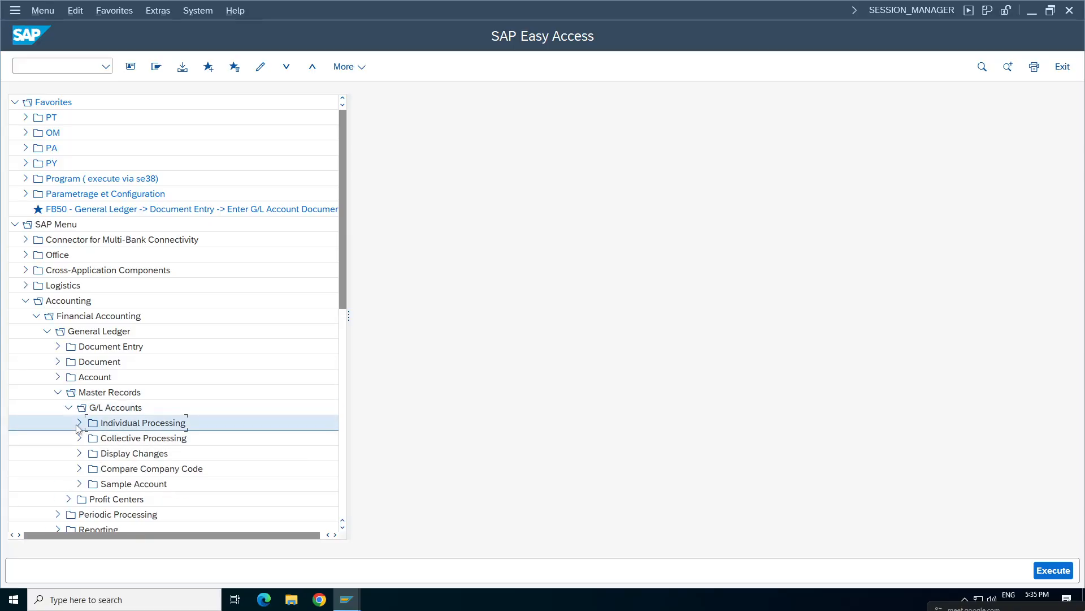
click(78, 424)
click(129, 443)
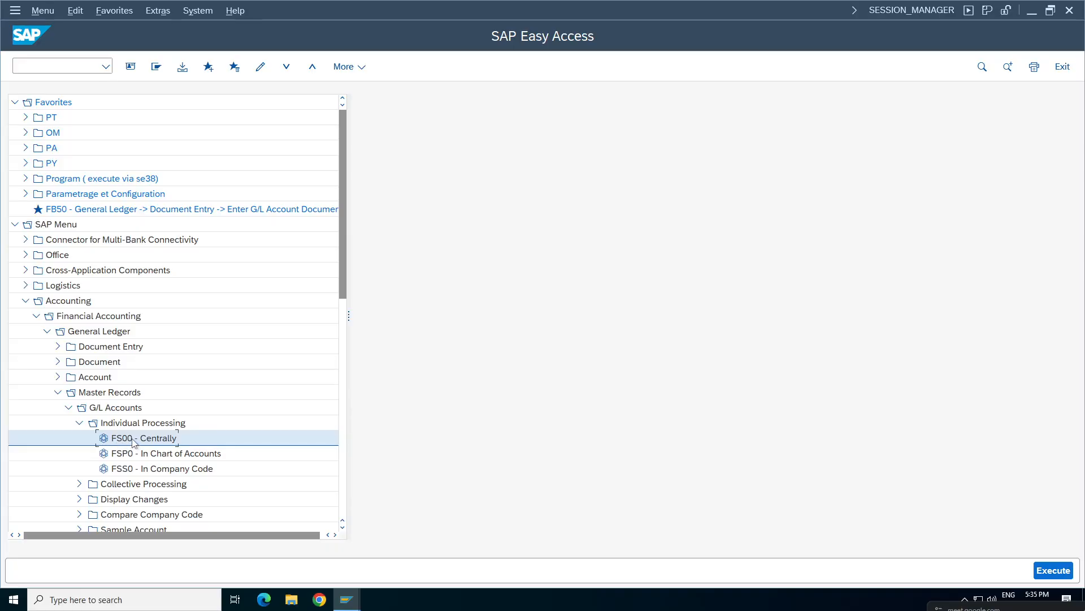
Step: Trace the path from Financial Accounting to Individual Processing and open the FS00 - Centrally transaction
click(89, 317)
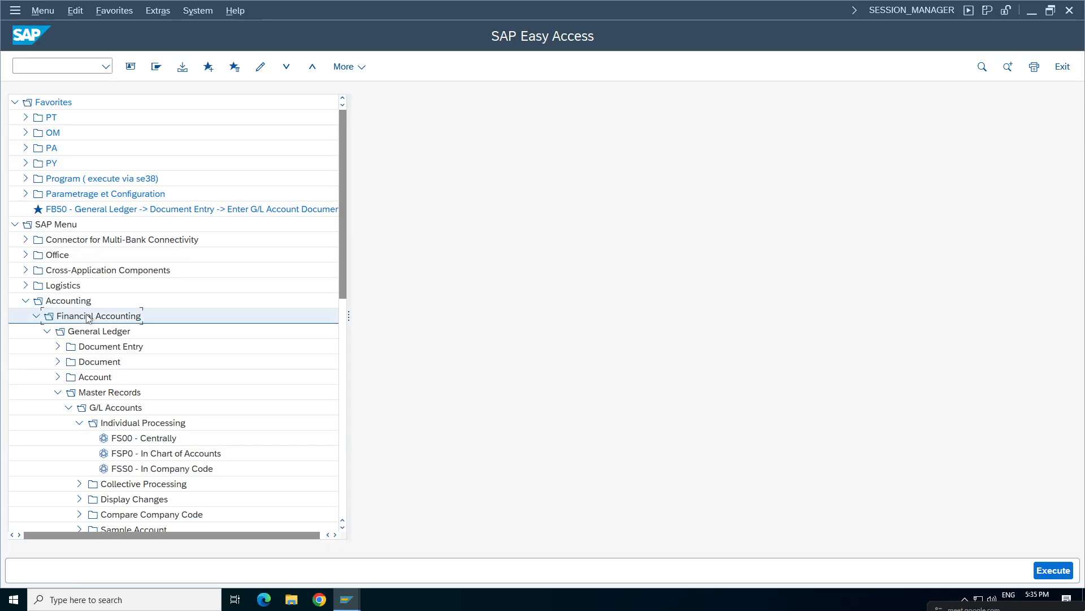
click(100, 333)
click(98, 394)
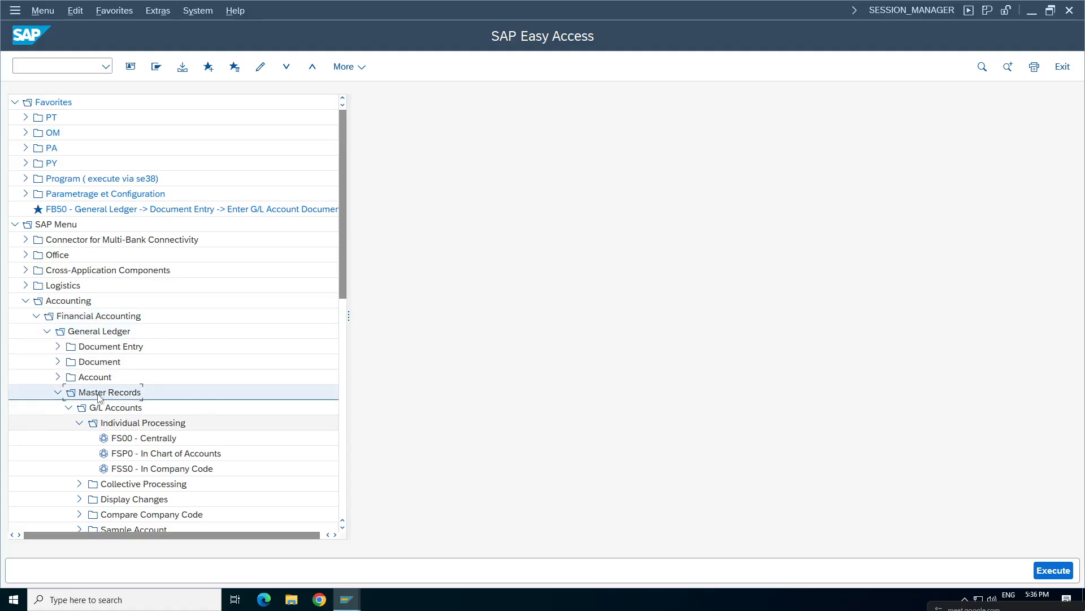
click(116, 409)
click(136, 425)
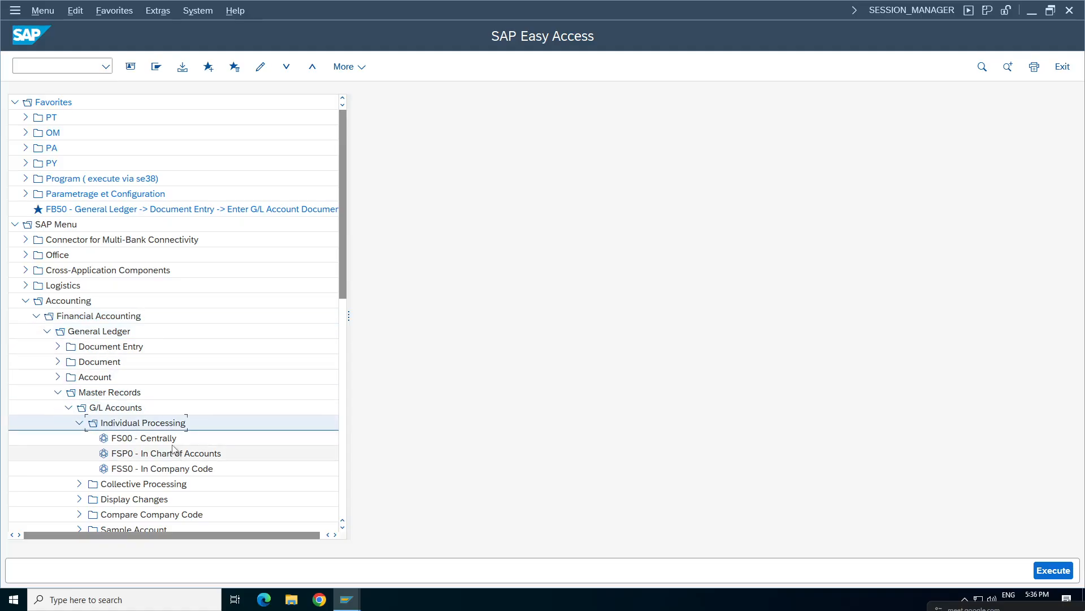
click(161, 440)
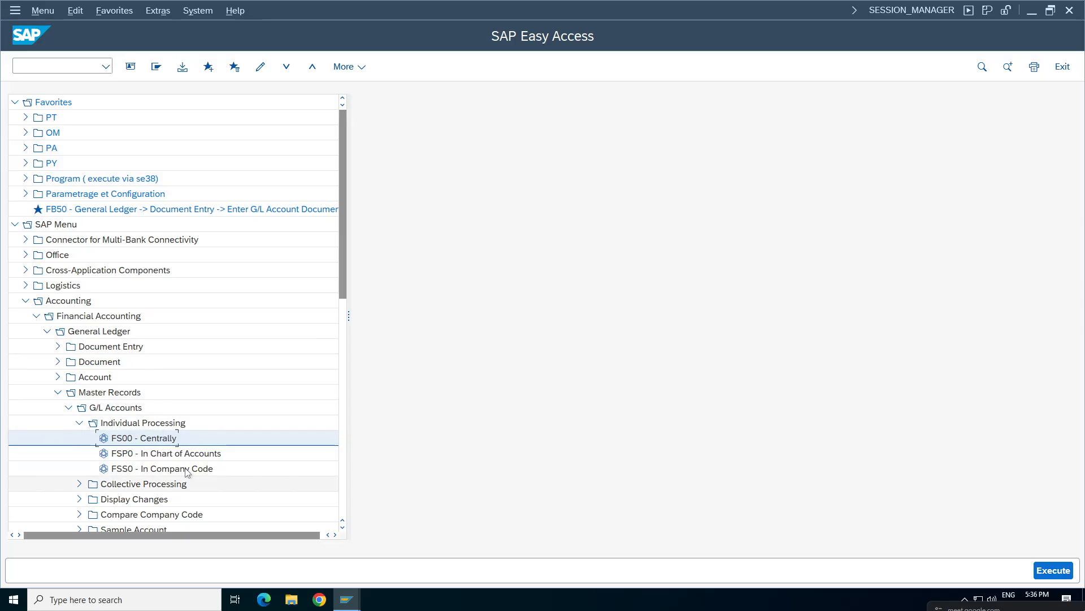
double_click(192, 439)
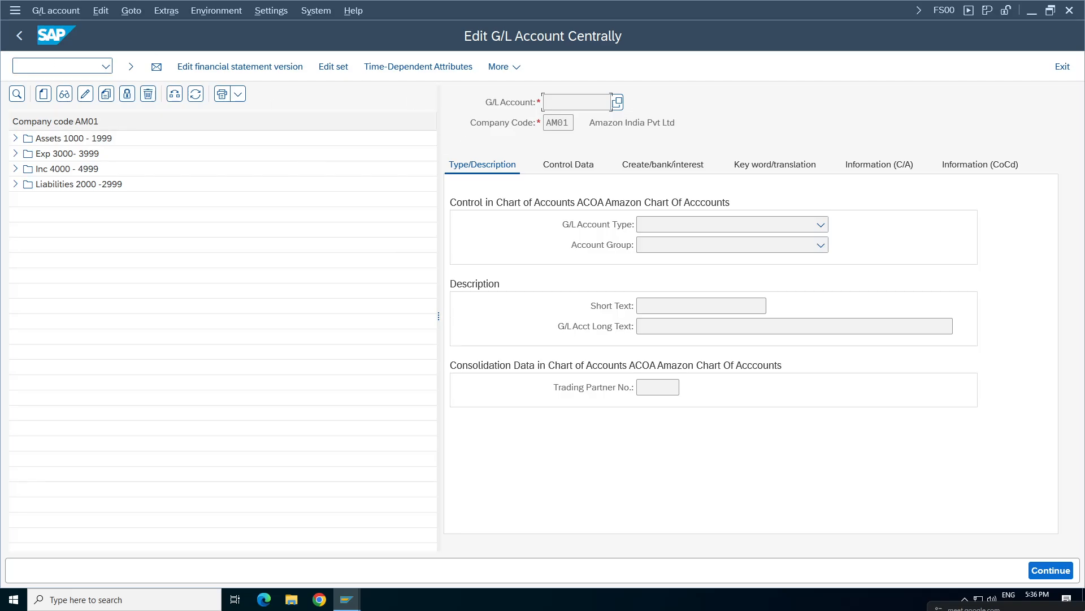
Step: Open transaction OBD4 in a new session and position the G/L account groups list at chart of accounts KP01
click(63, 66)
key(Return)
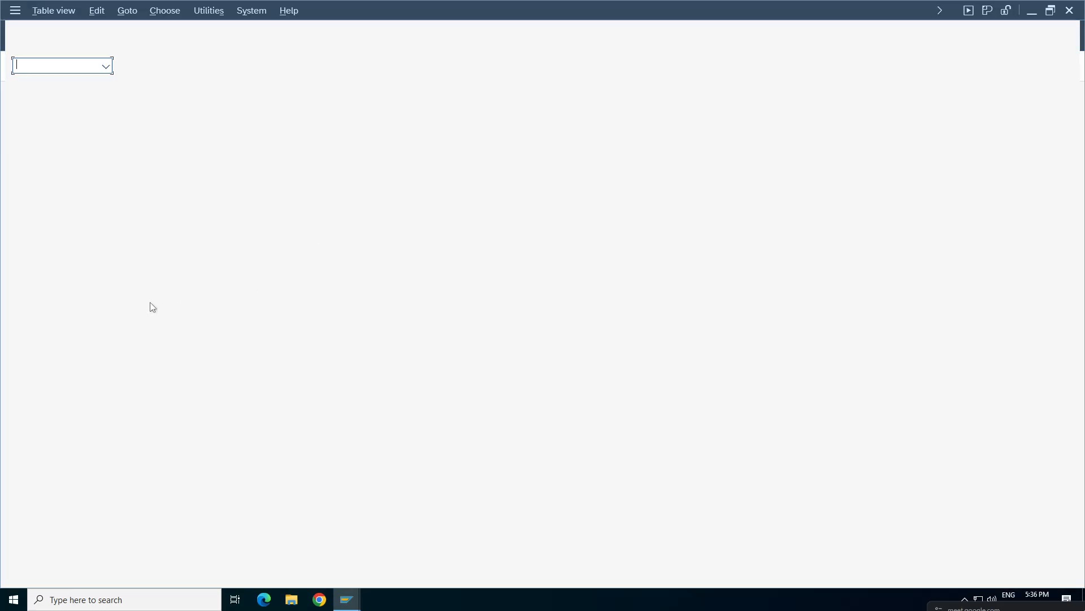
click(220, 532)
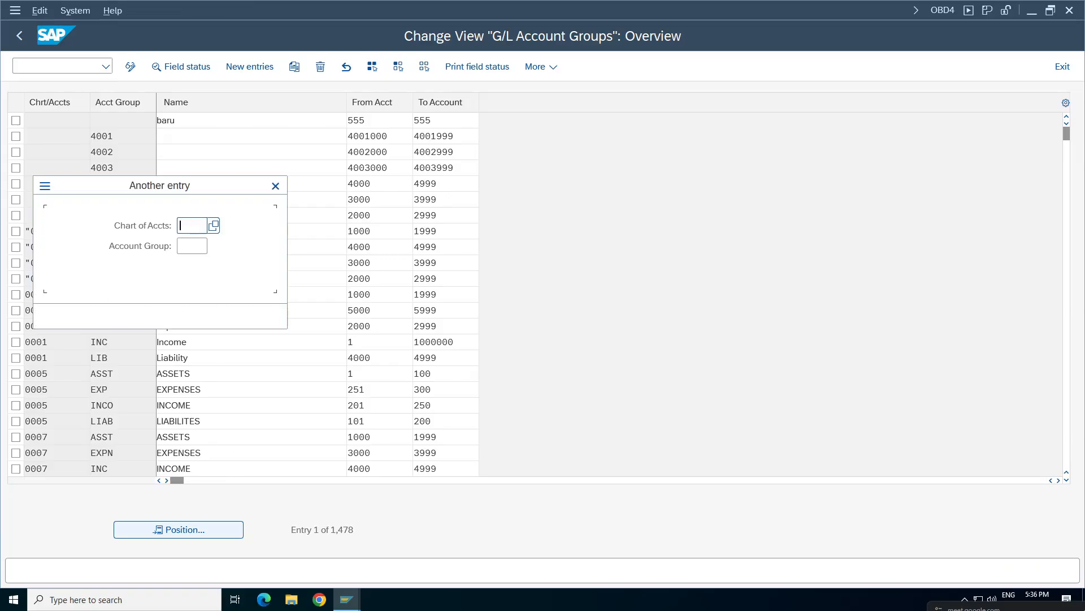
text(kp0)
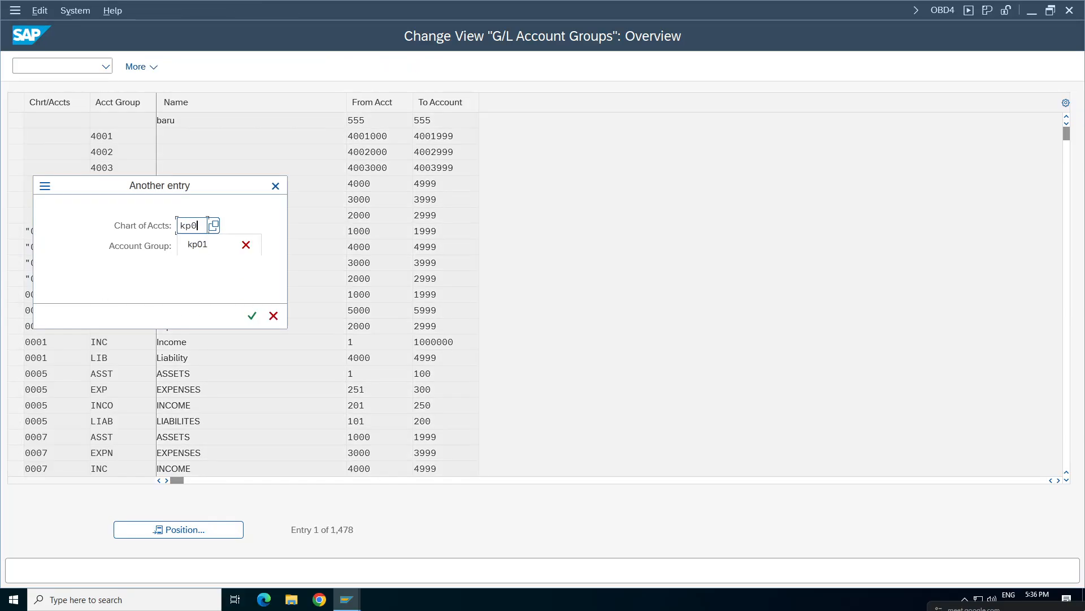
key(Return)
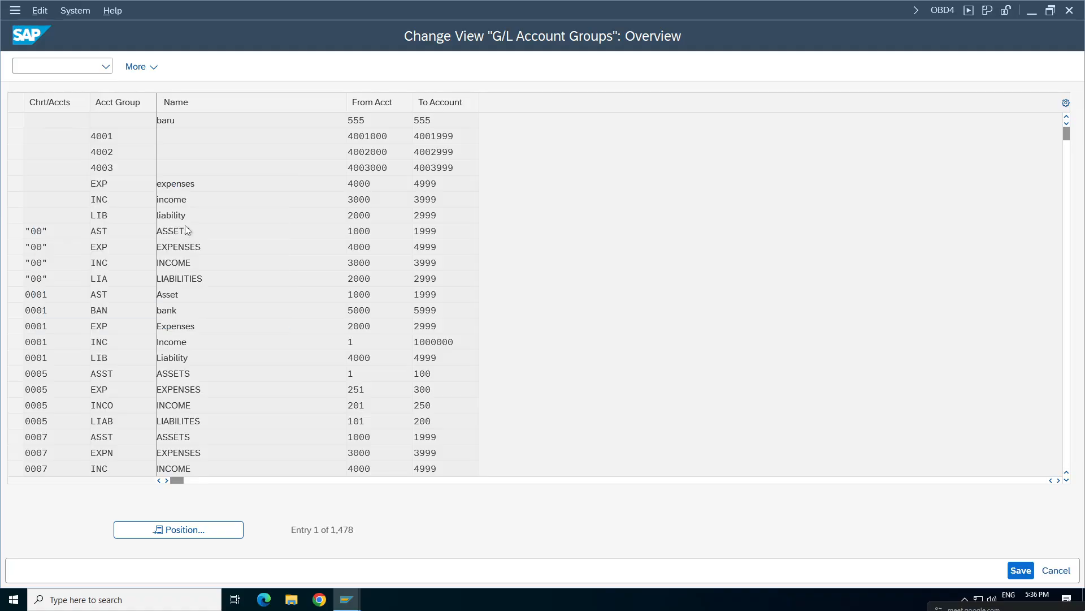
Step: Select the four KP01 account groups ASSE, EXP, INC and LIAB and examine their names and account ranges
click(15, 120)
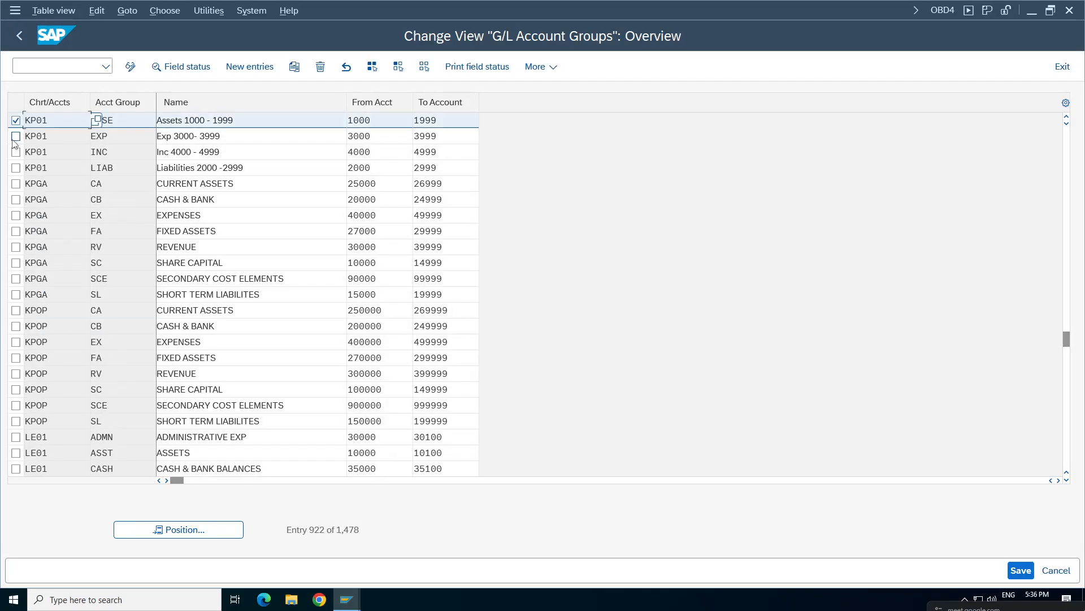
click(16, 136)
click(16, 151)
click(15, 168)
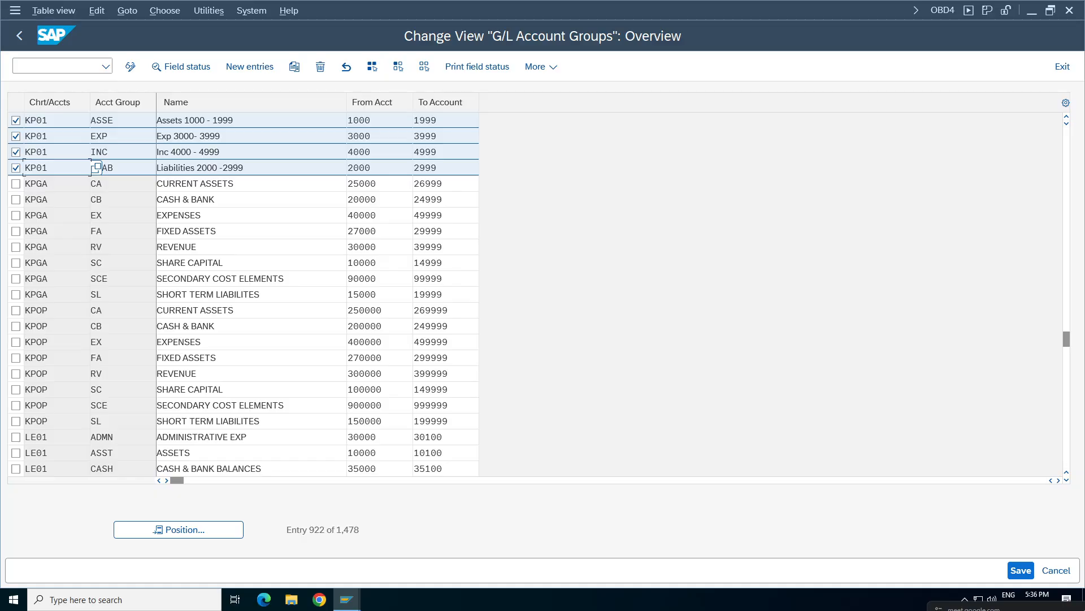
click(226, 168)
drag(238, 120, 157, 121)
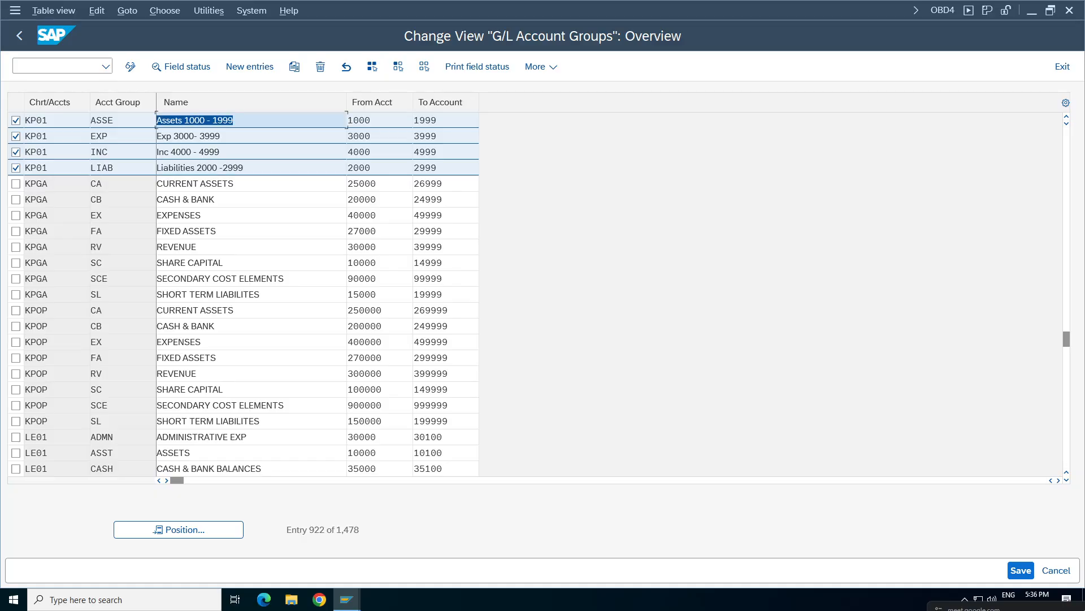
key(Tab)
key(Tab)
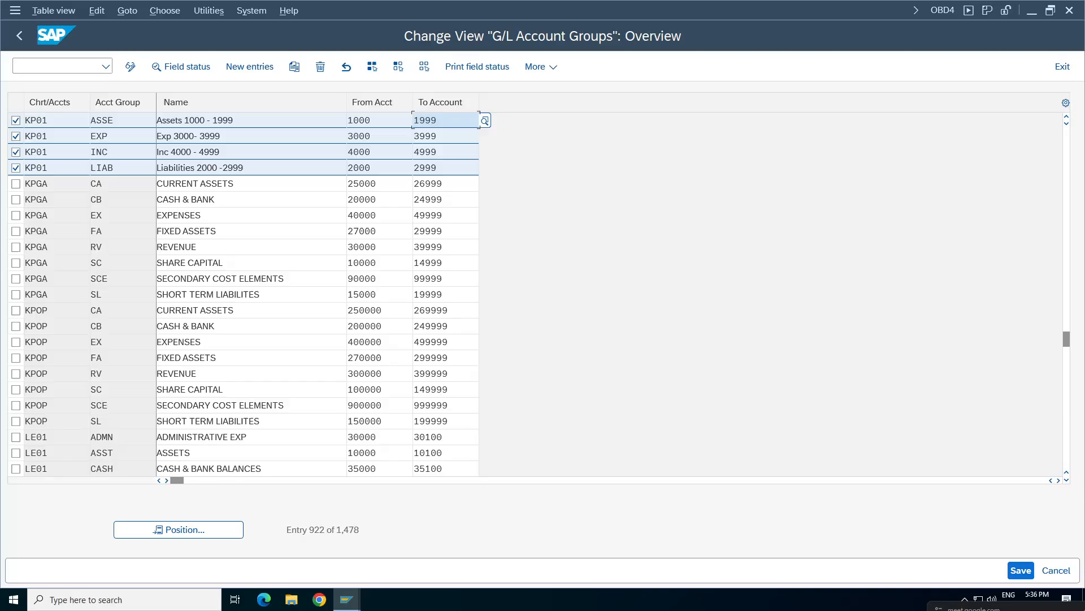
Step: Return to the Edit G/L Account Centrally session and briefly open the account creation dialog, closing it without entries
mouse_move(348, 604)
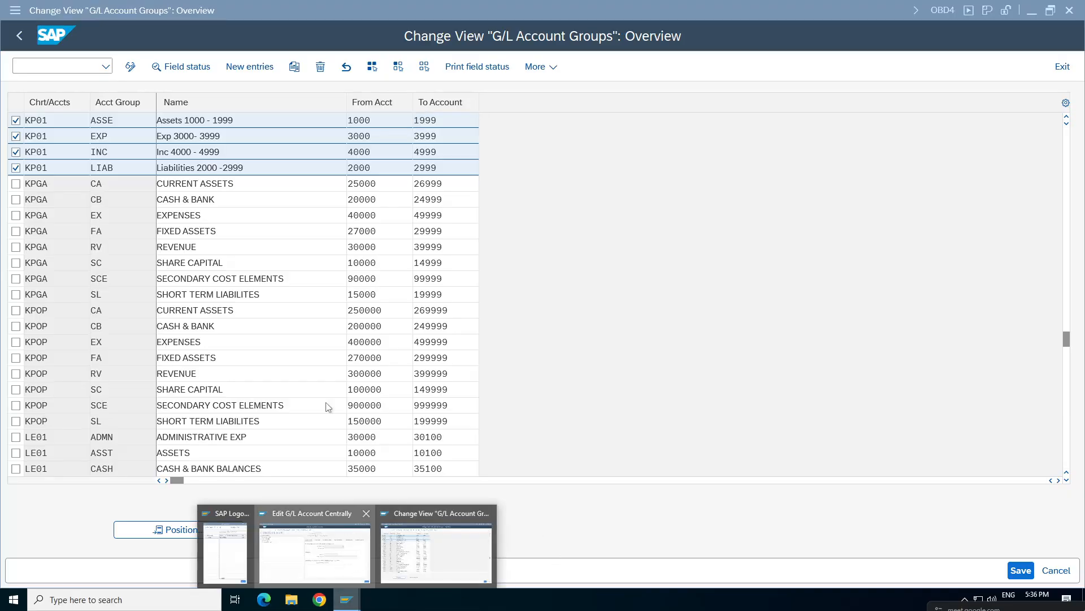
click(315, 545)
click(43, 93)
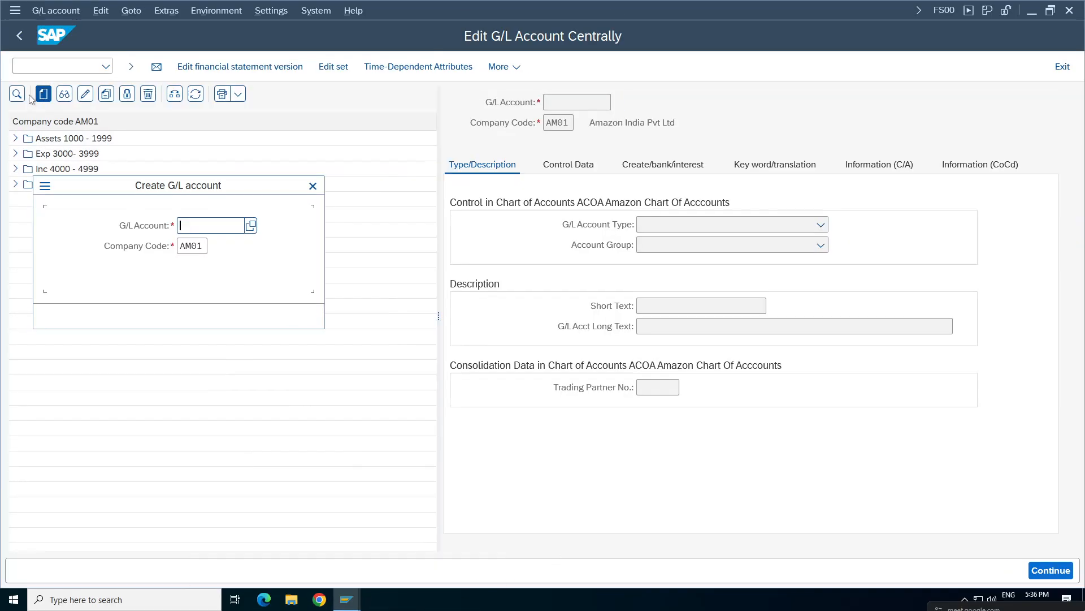
click(312, 186)
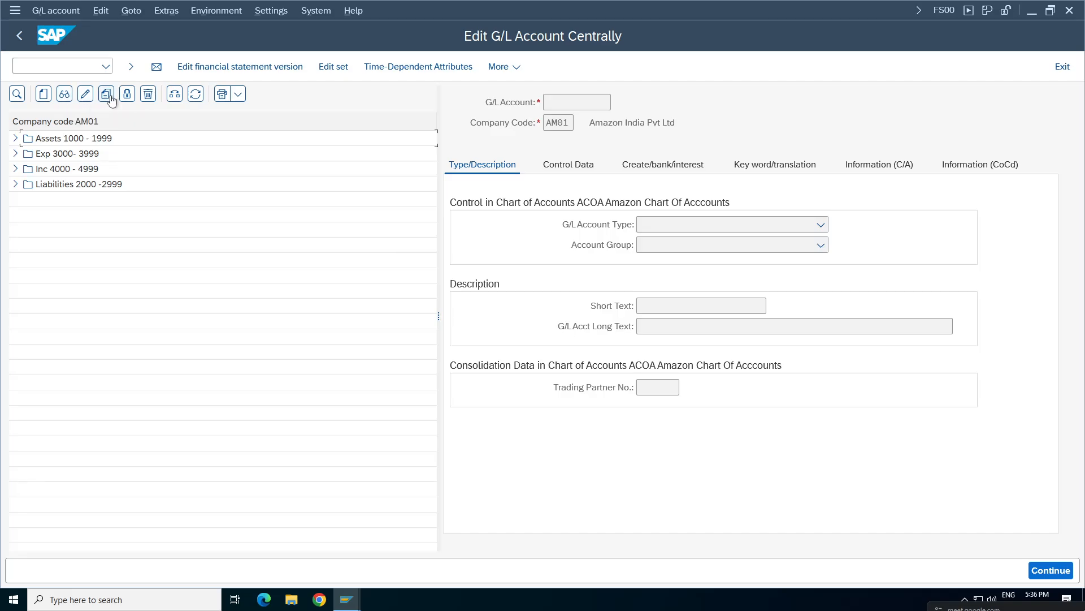
Step: Try to change the G/L account list's company code to KP01
click(175, 95)
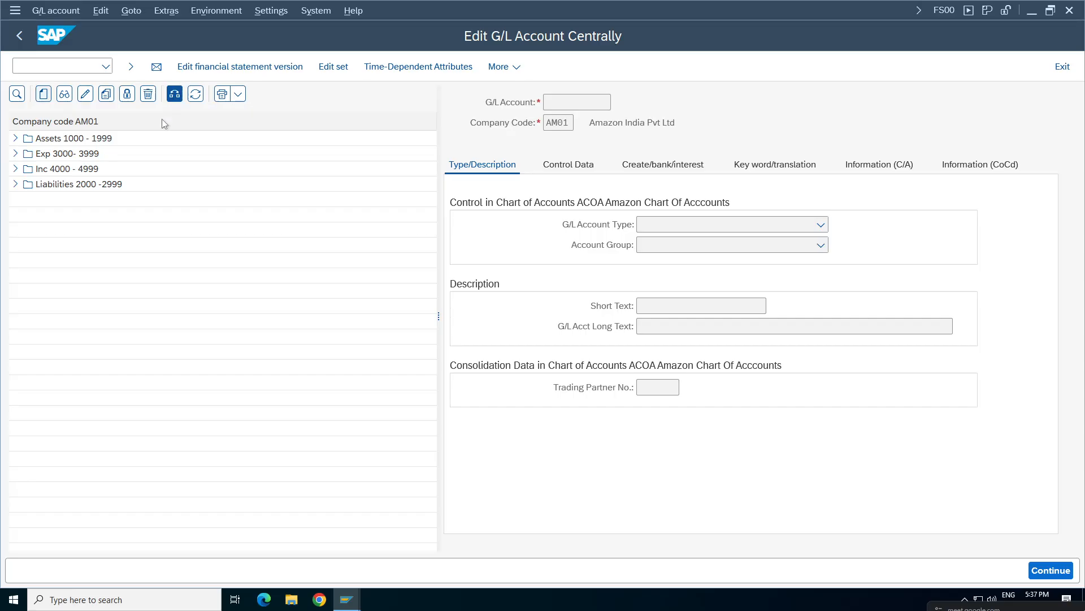
text(kp01)
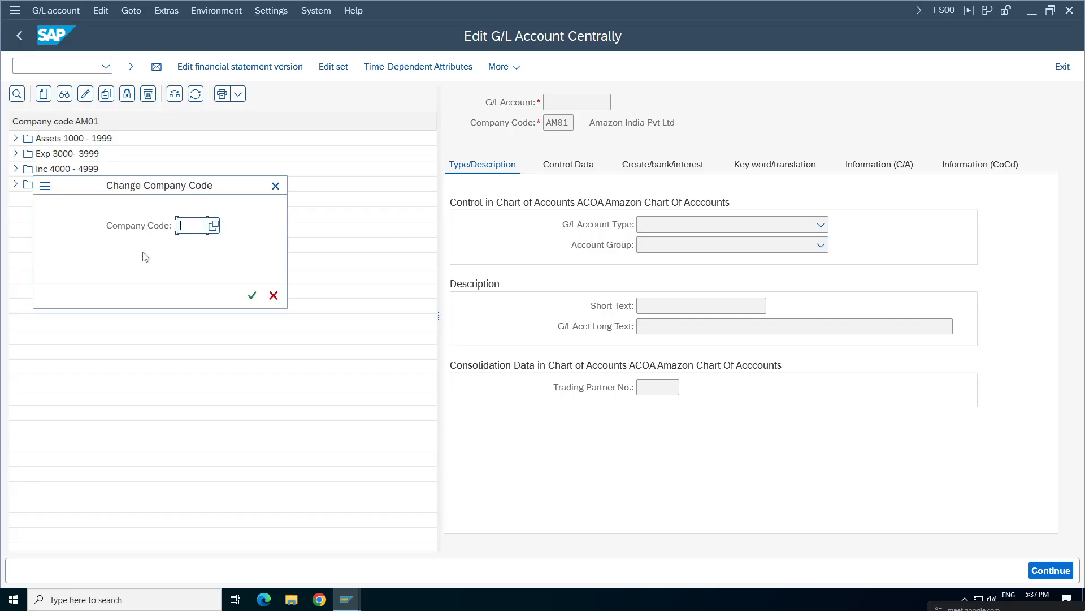
key(Return)
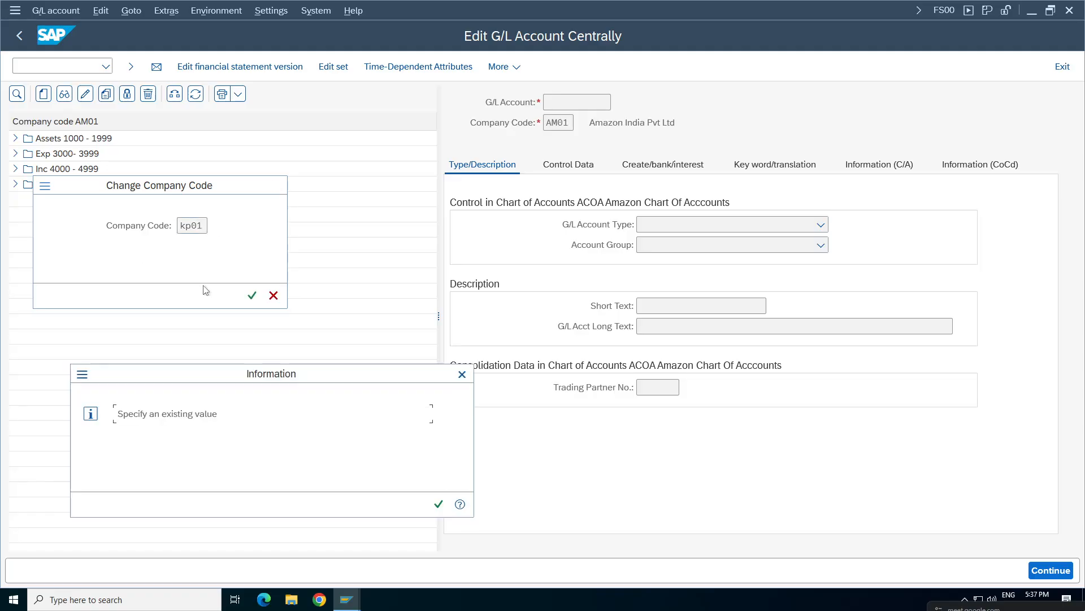
click(462, 374)
click(275, 295)
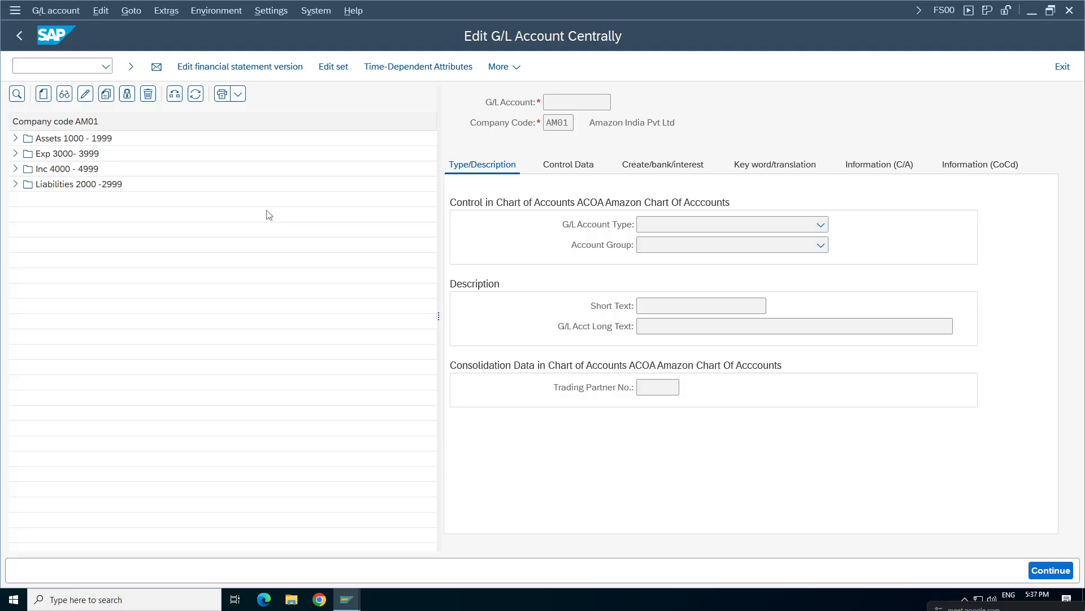
Step: Start creating G/L account 1000 in company code KP01
click(43, 94)
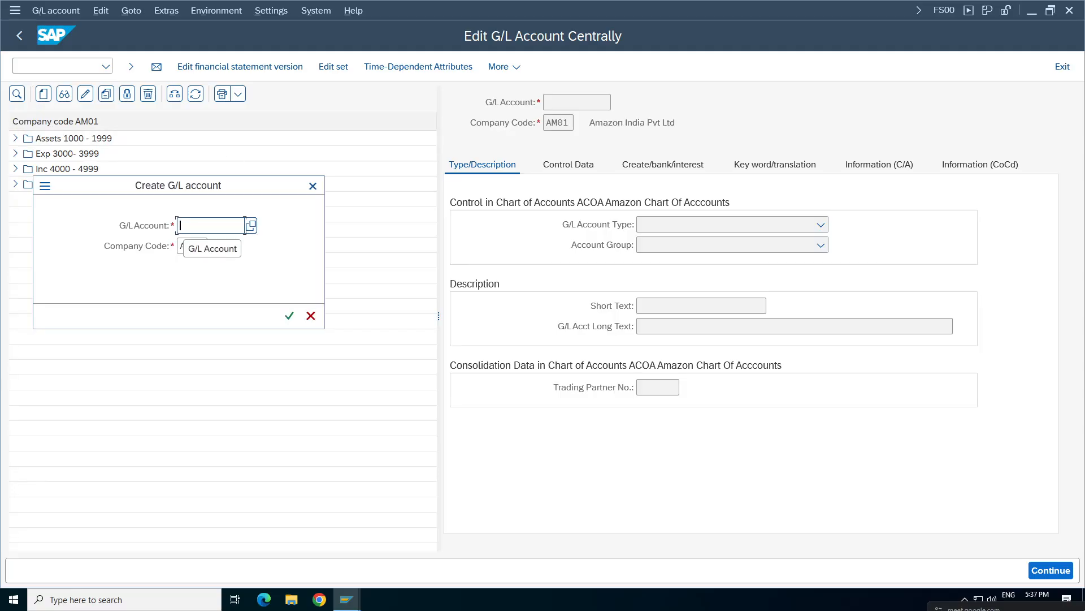
text(1000)
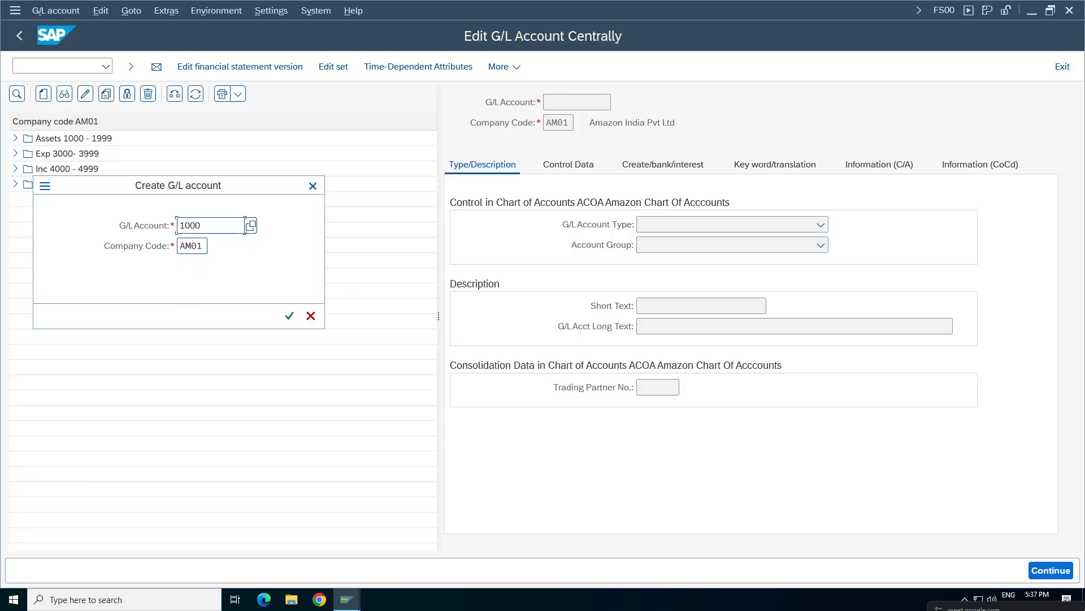
click(195, 246)
key(BackSpace)
key(BackSpace)
key(BackSpace)
key(BackSpace)
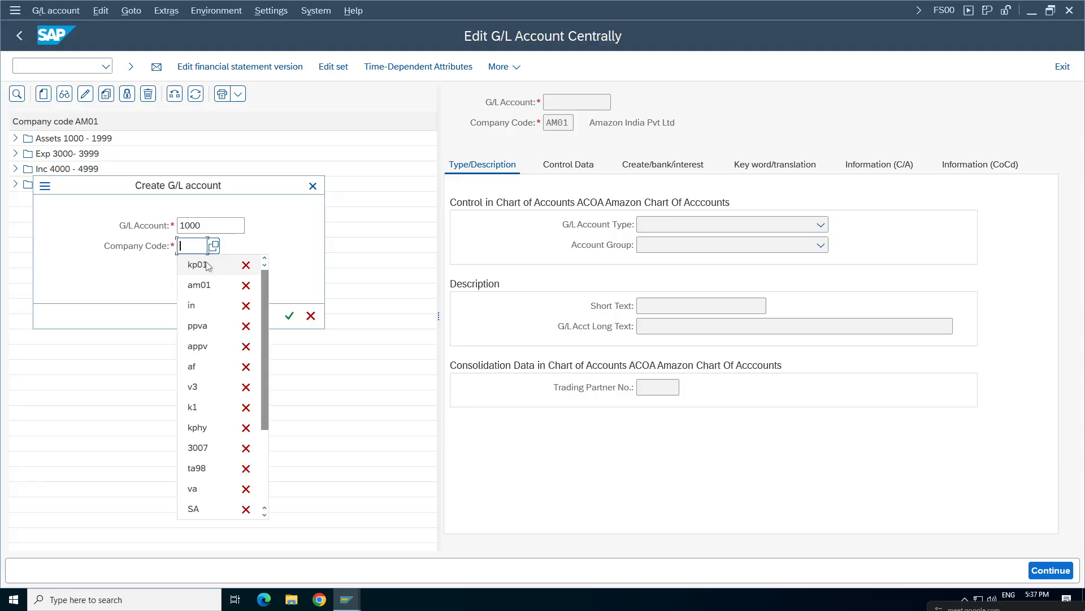
click(198, 265)
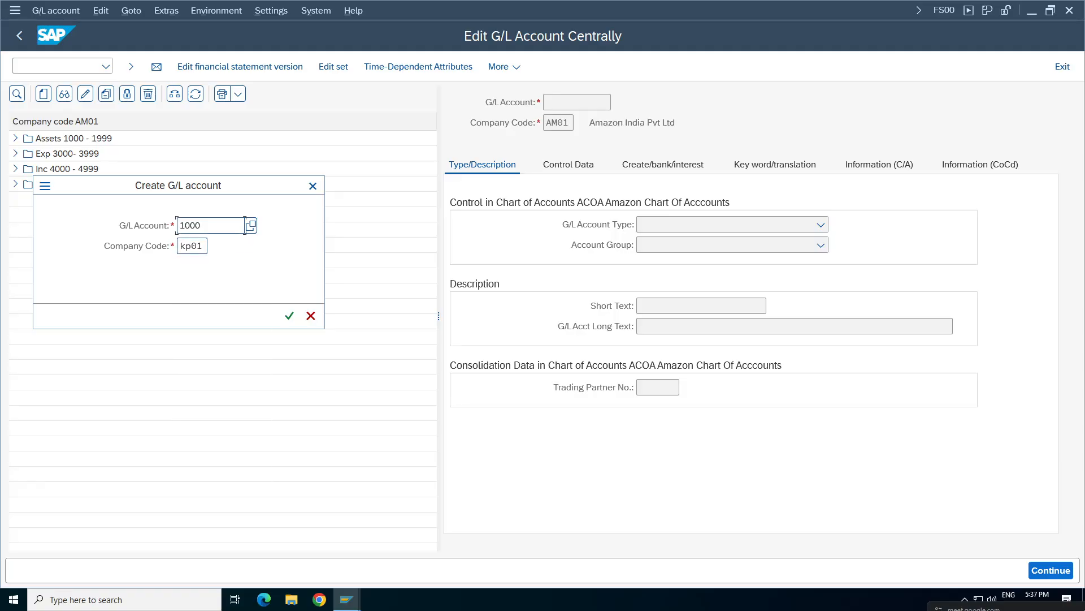
click(289, 316)
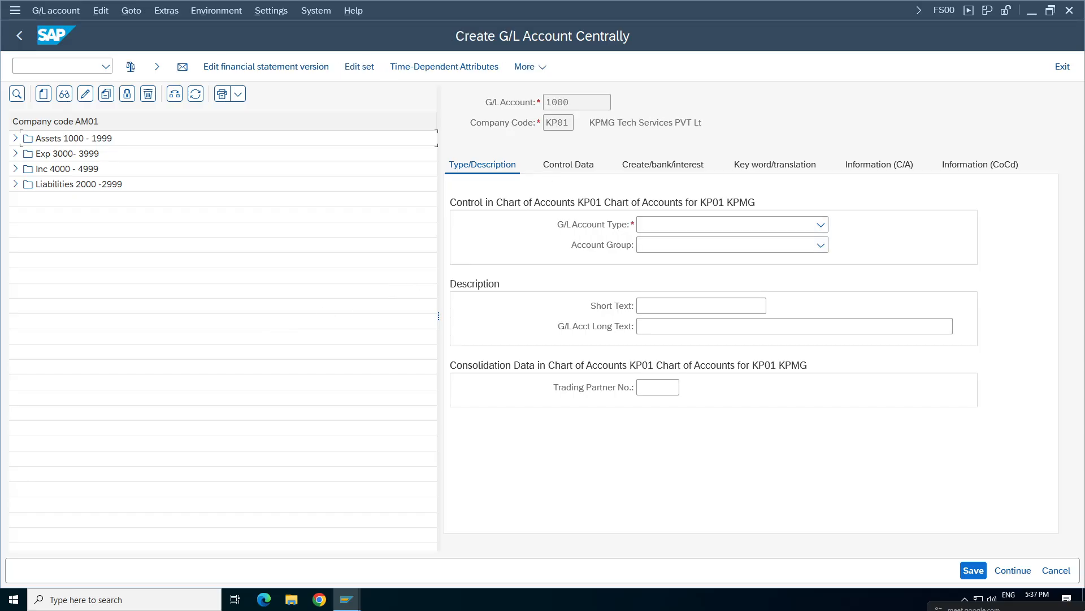
Step: Assign the new account the Balance Sheet Account type and the ASSE Assets 1000 - 1999 account group
drag(439, 320, 216, 320)
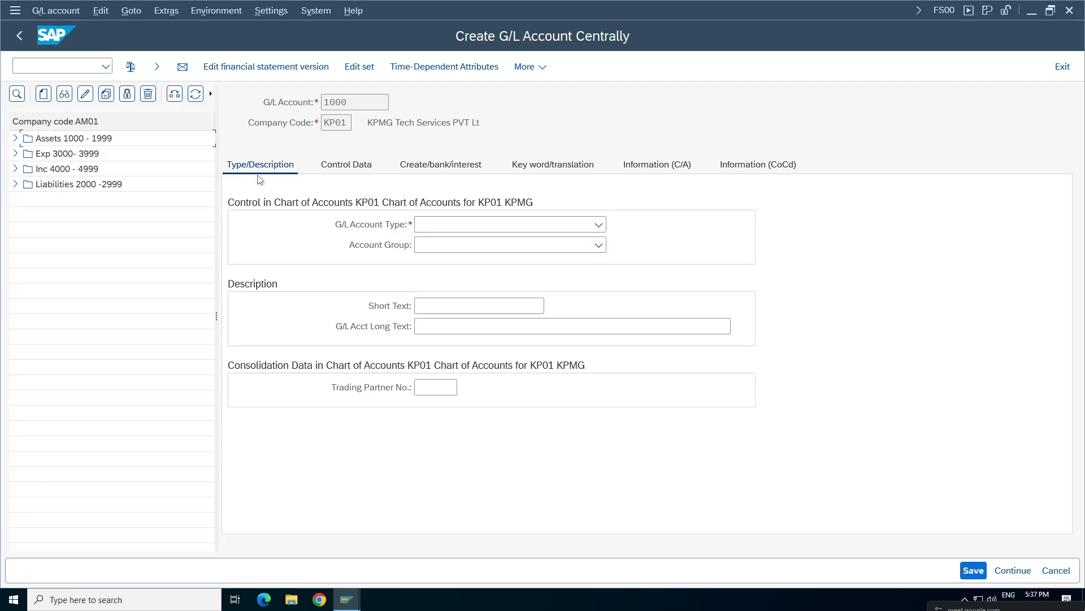
click(444, 227)
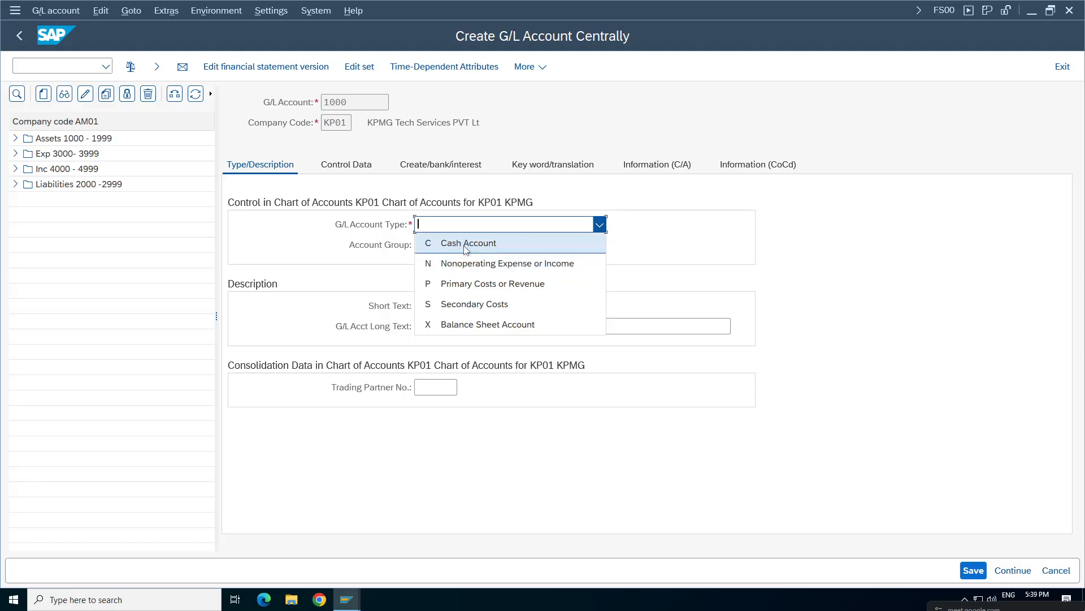
click(720, 270)
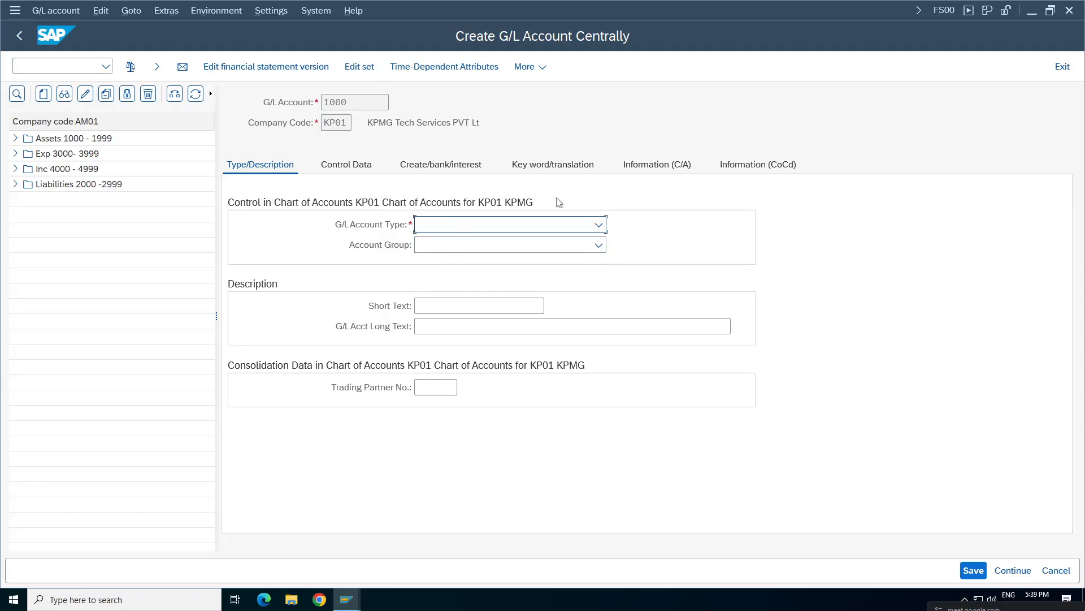
click(599, 245)
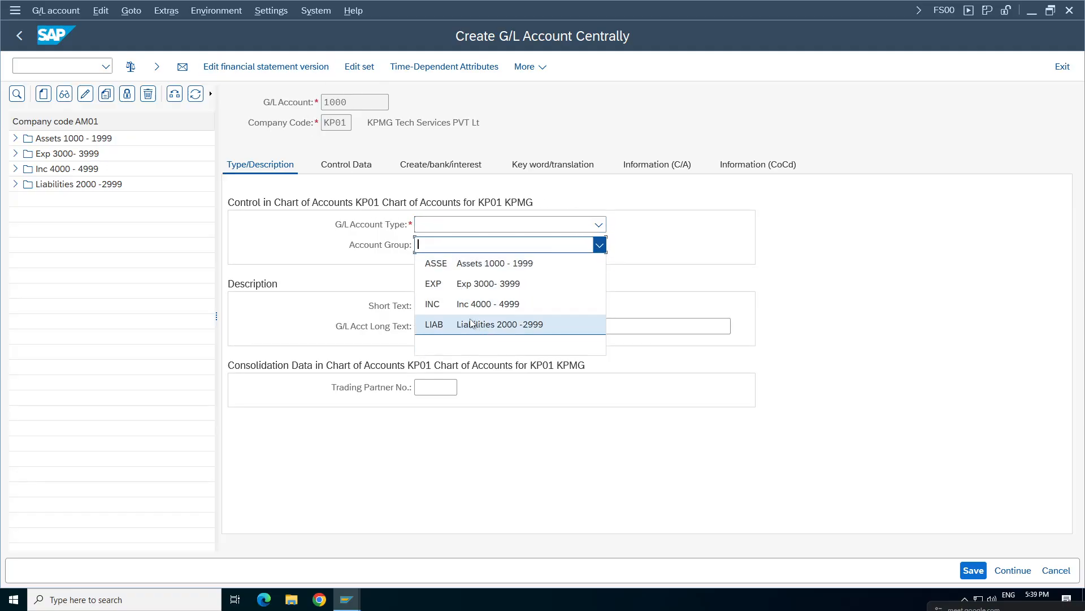
click(467, 265)
click(467, 225)
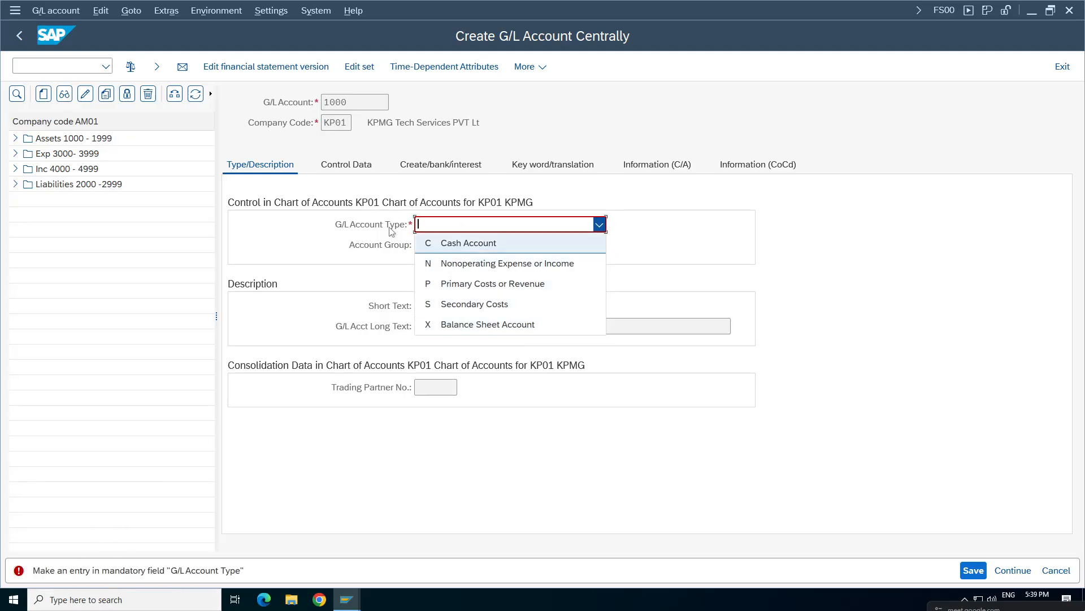
click(493, 325)
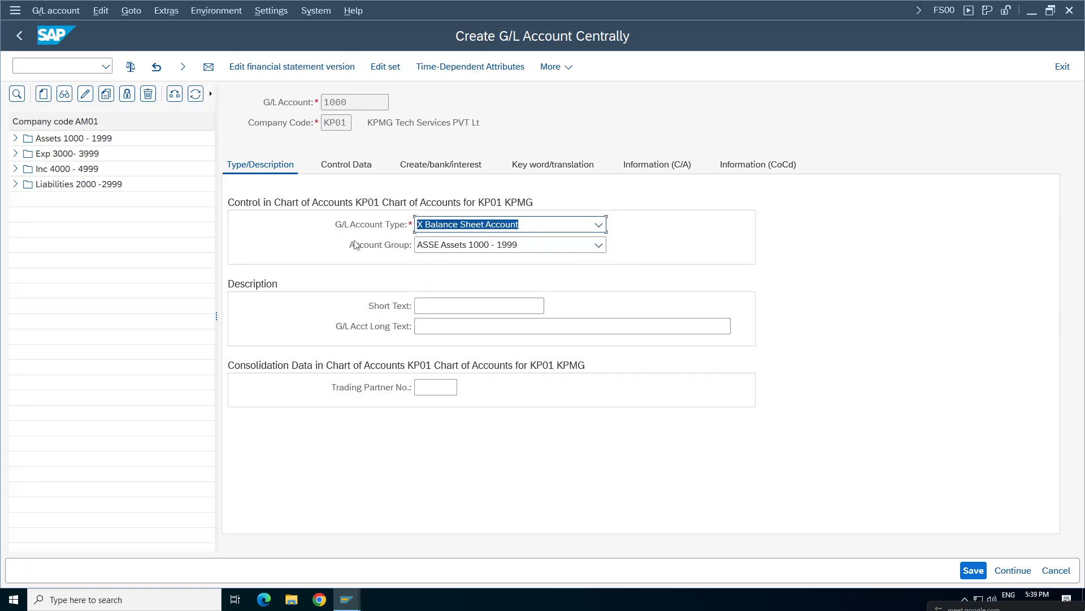
click(470, 247)
click(470, 247)
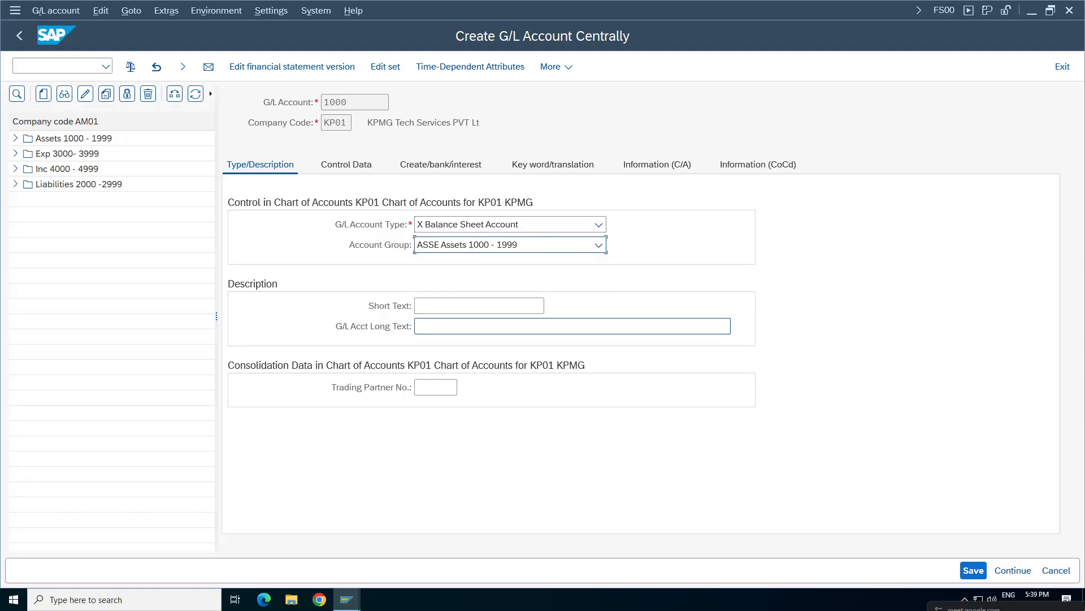
Step: Enter Cash as both the short text and the long text of the account
click(472, 306)
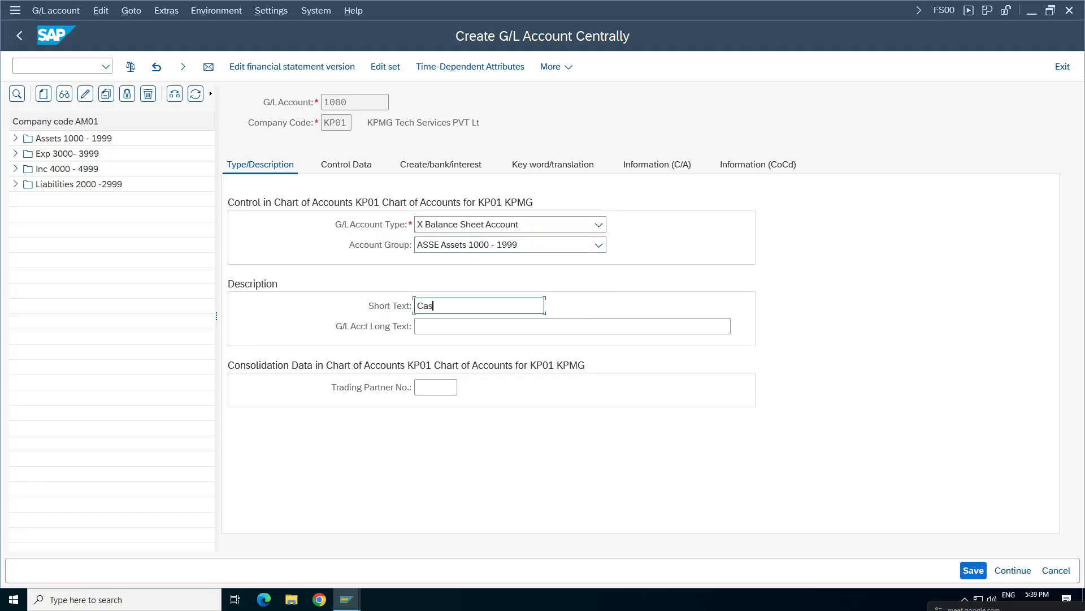
key(Tab)
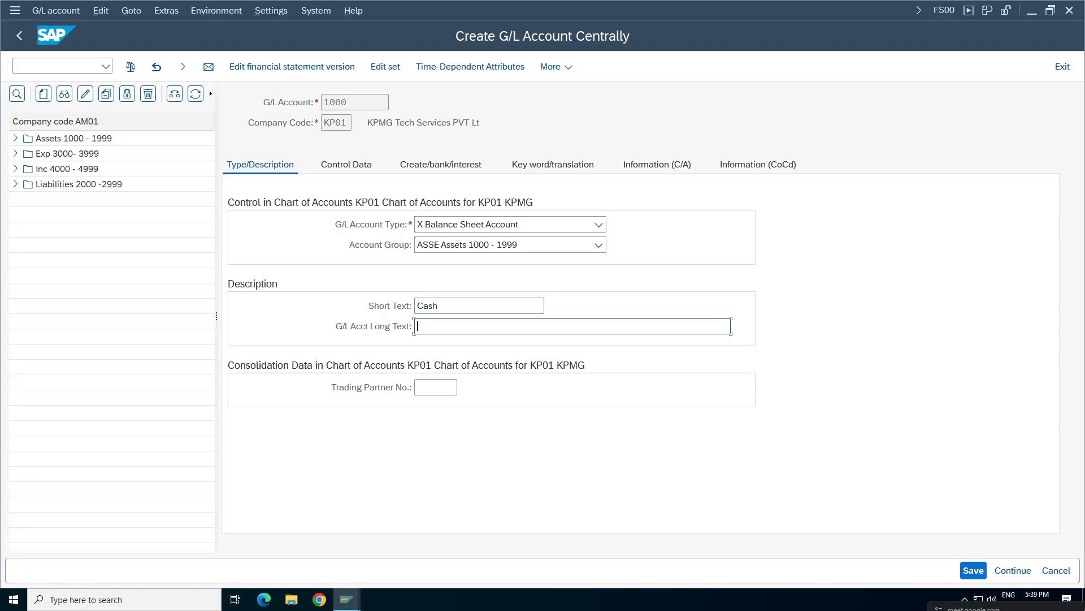
text(Cash)
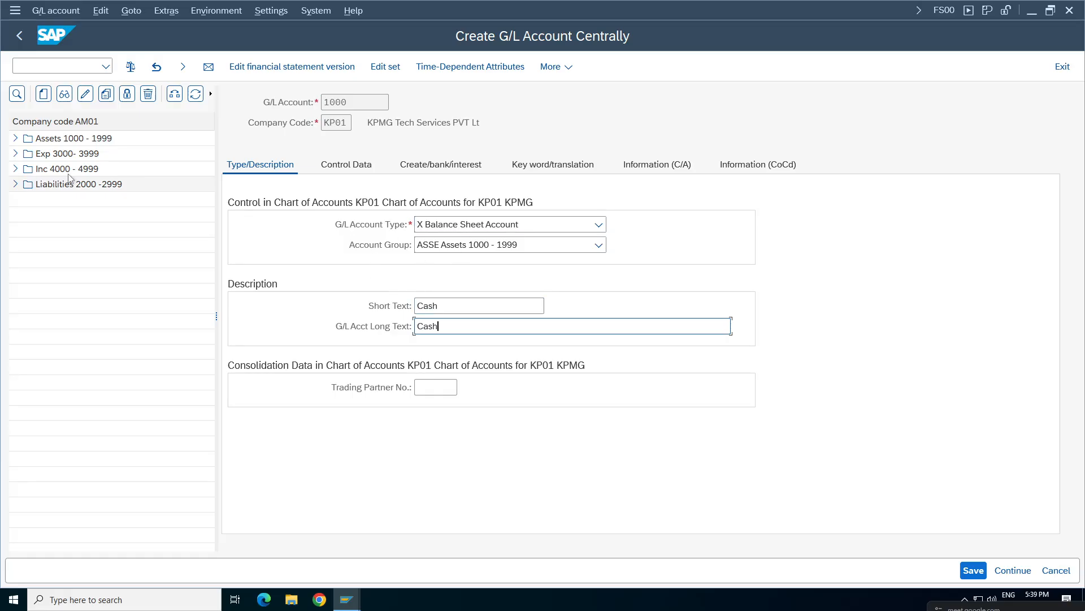
Step: In the account's control data, enable balances in local currency only and set the sort key to 001 Posting date
click(360, 170)
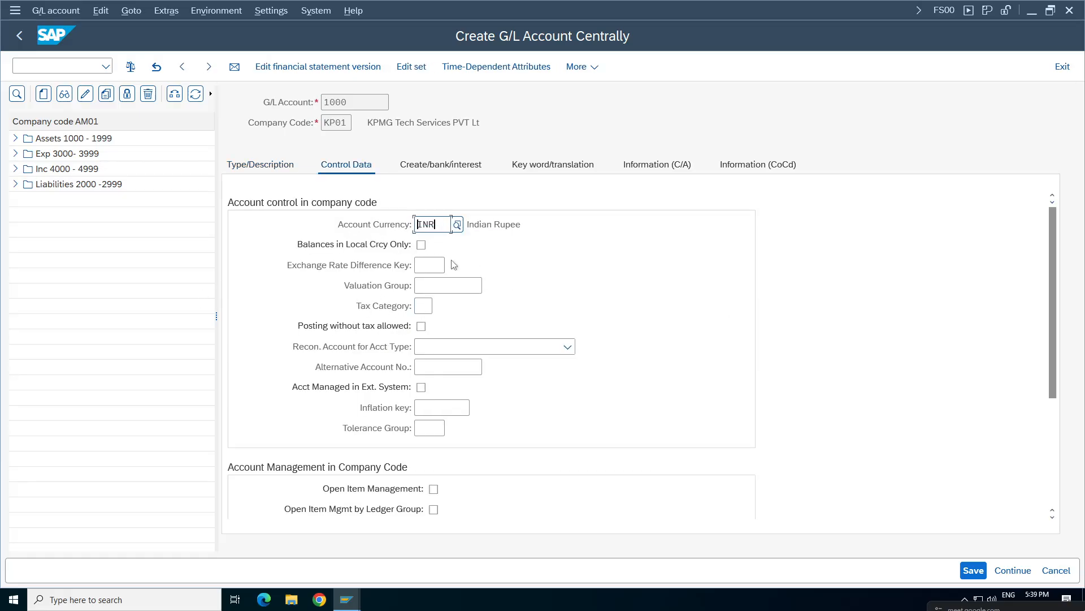
click(421, 245)
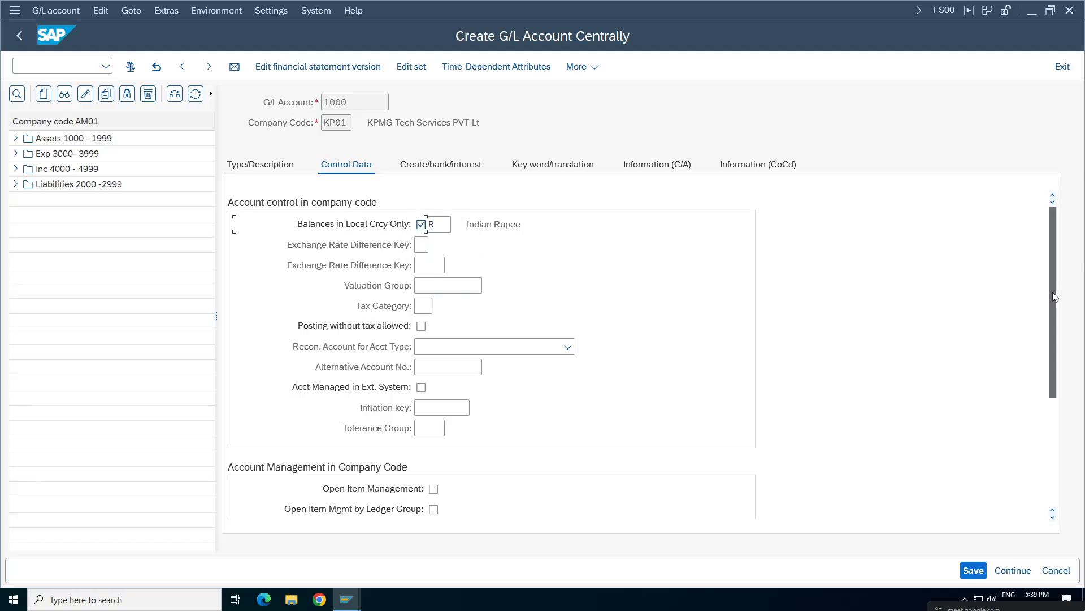
drag(1053, 280, 1050, 357)
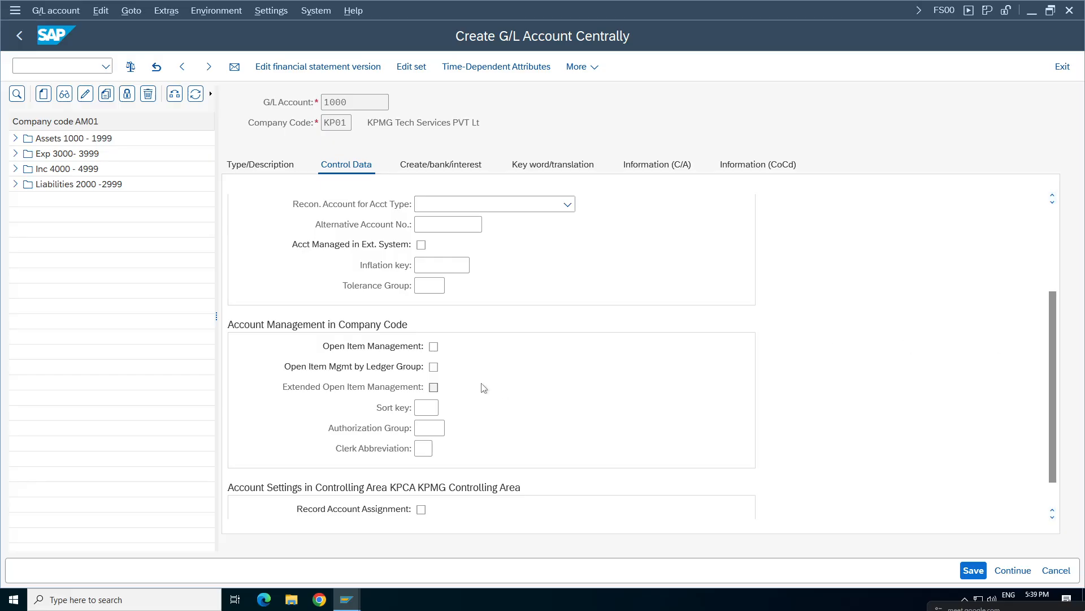
click(437, 407)
click(434, 205)
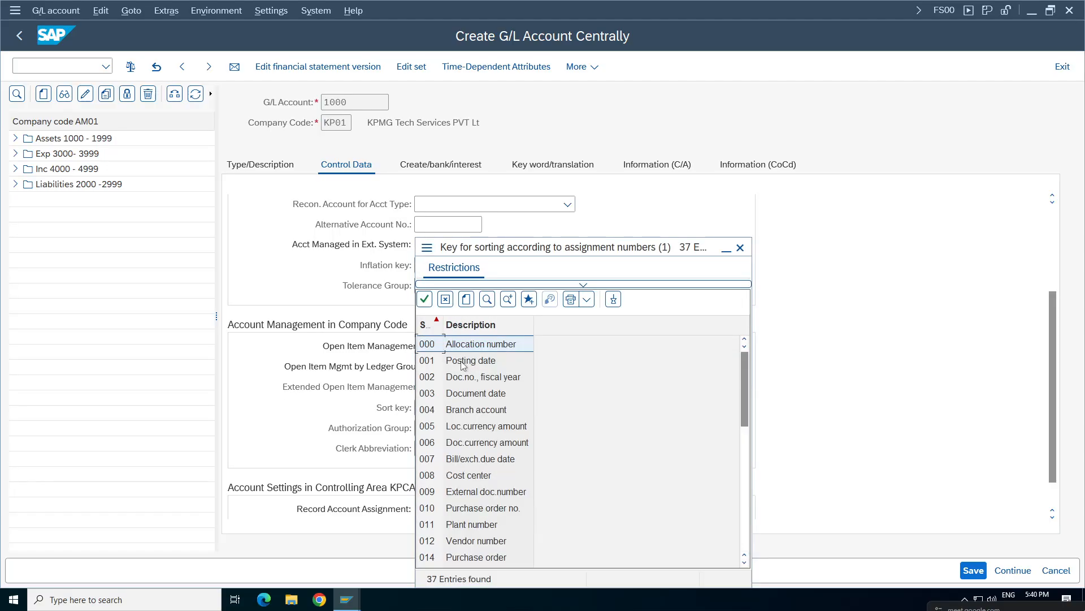
double_click(463, 362)
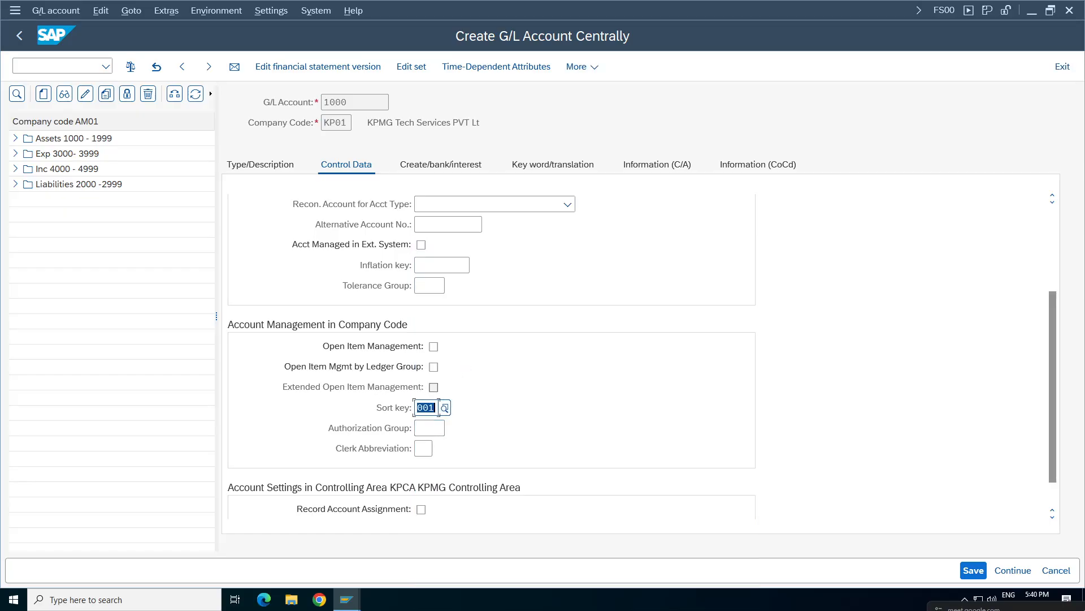
Step: Set the account's field status group to G001 General (with text, assignment) and save the account
click(441, 165)
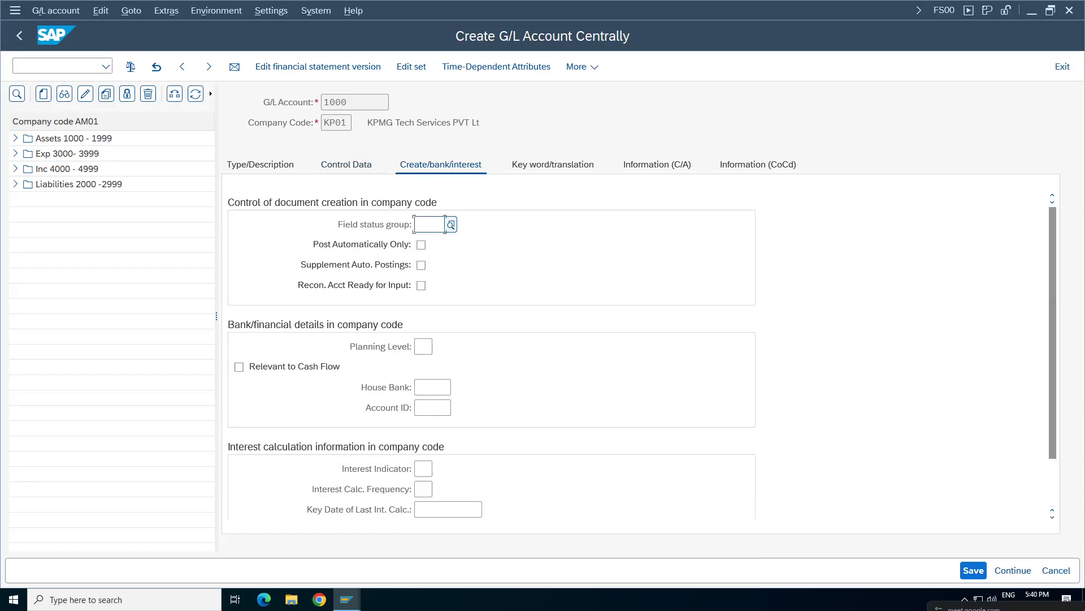
click(451, 225)
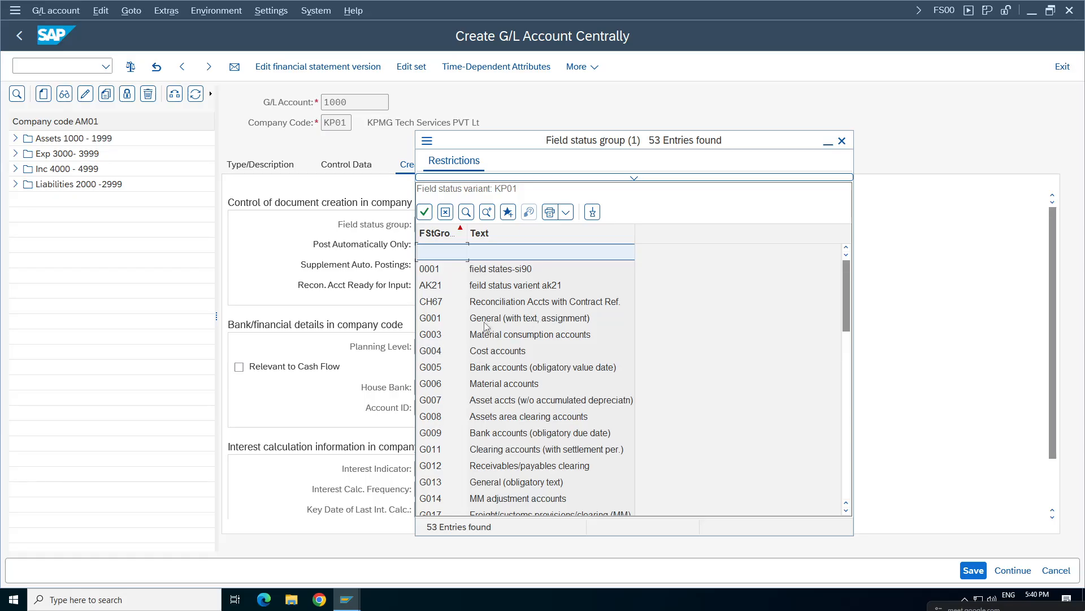
double_click(430, 318)
drag(430, 232, 412, 225)
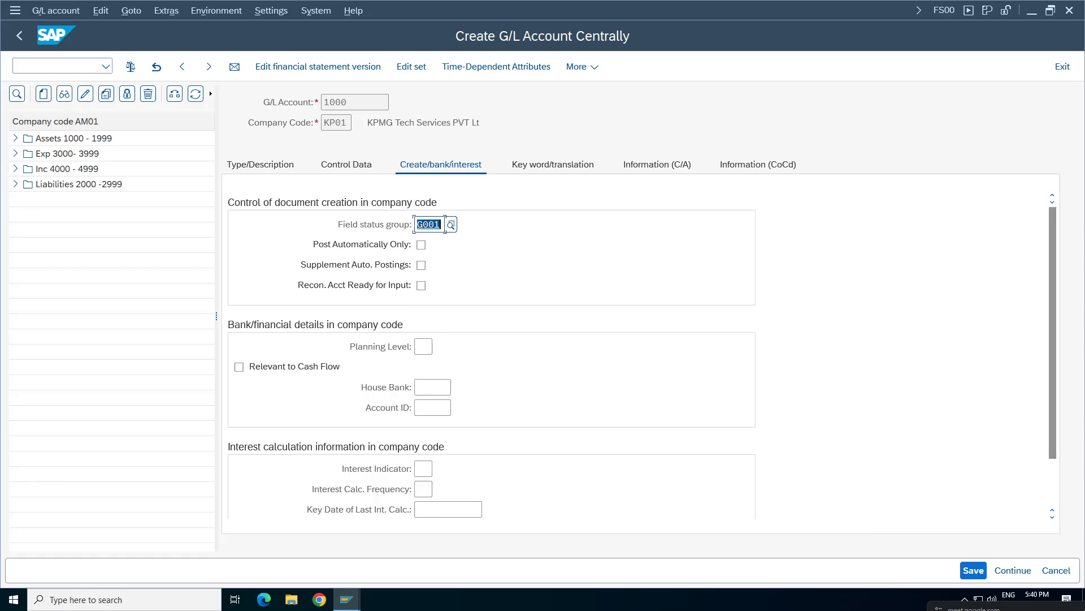
click(974, 572)
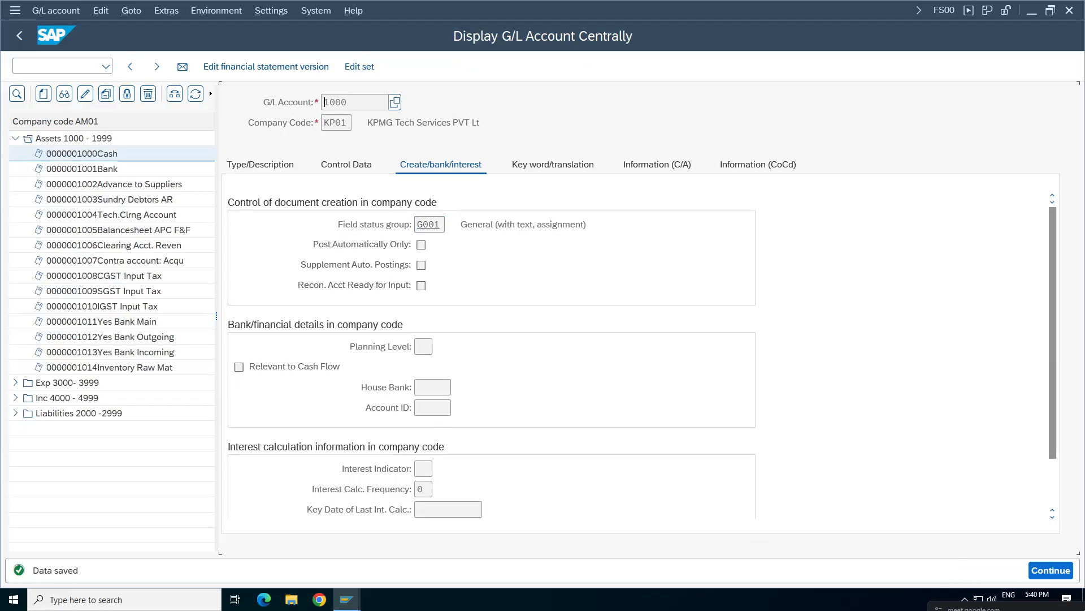
Step: Review the saved Cash account's type, description and control data, including its company code, account currency and sort key
click(269, 164)
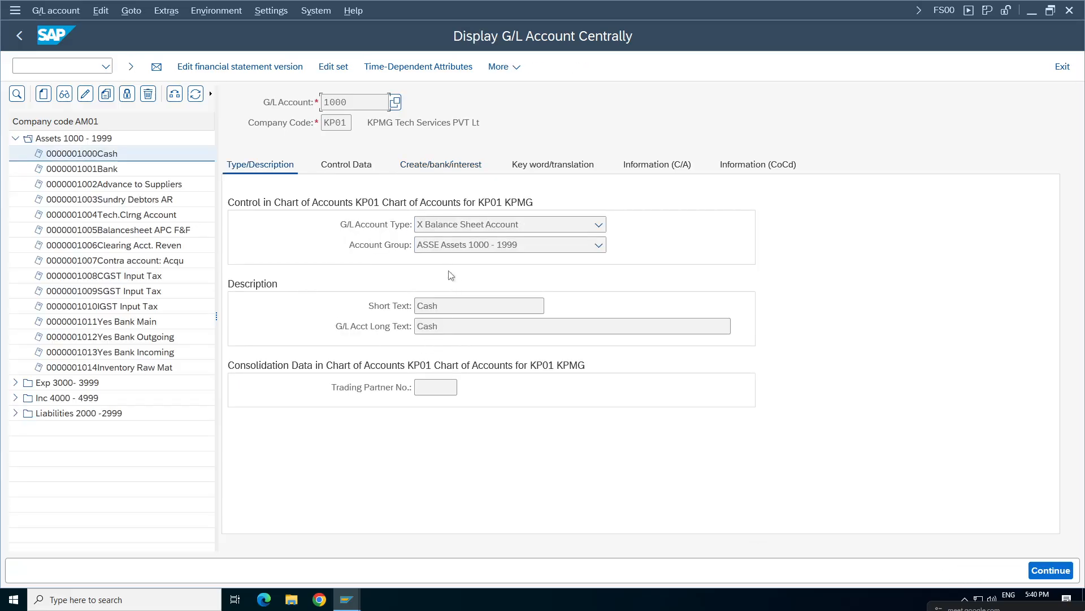
click(439, 324)
click(331, 180)
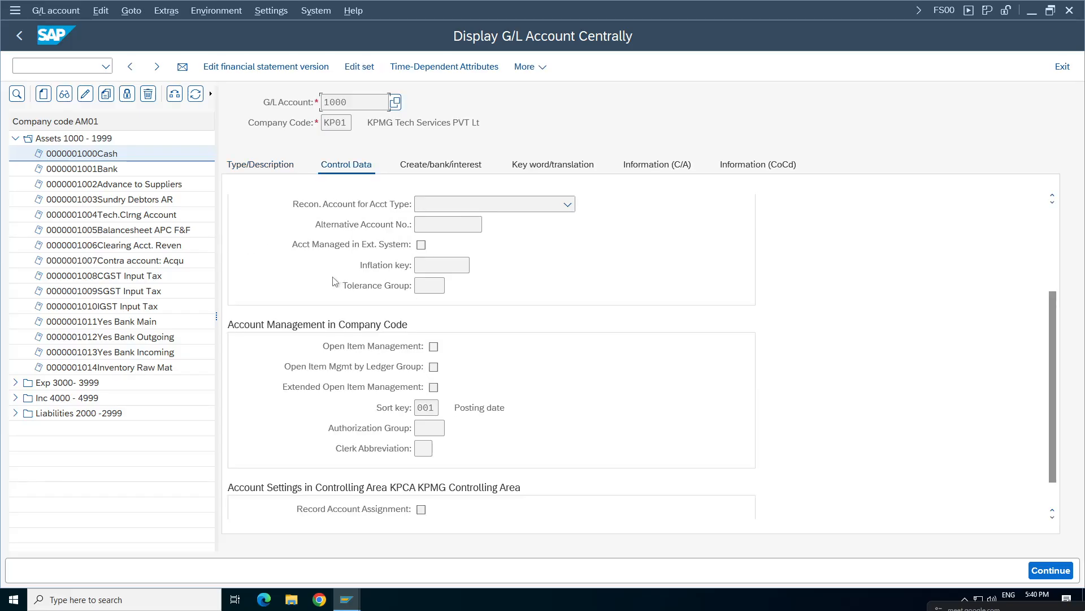
scroll(1051, 374, up, 3)
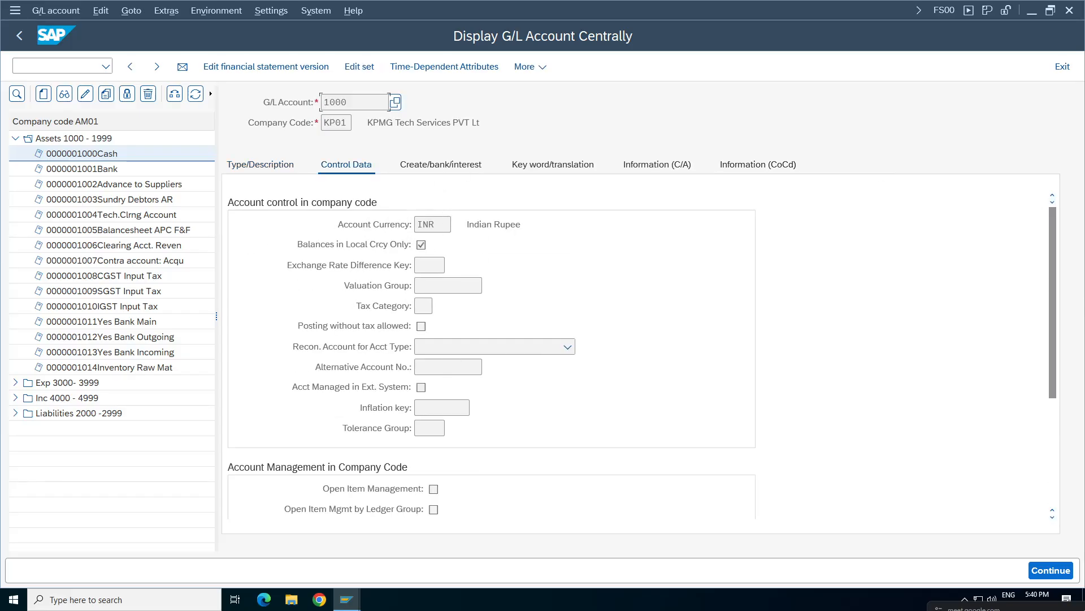
drag(350, 122, 323, 122)
click(336, 122)
key(Tab)
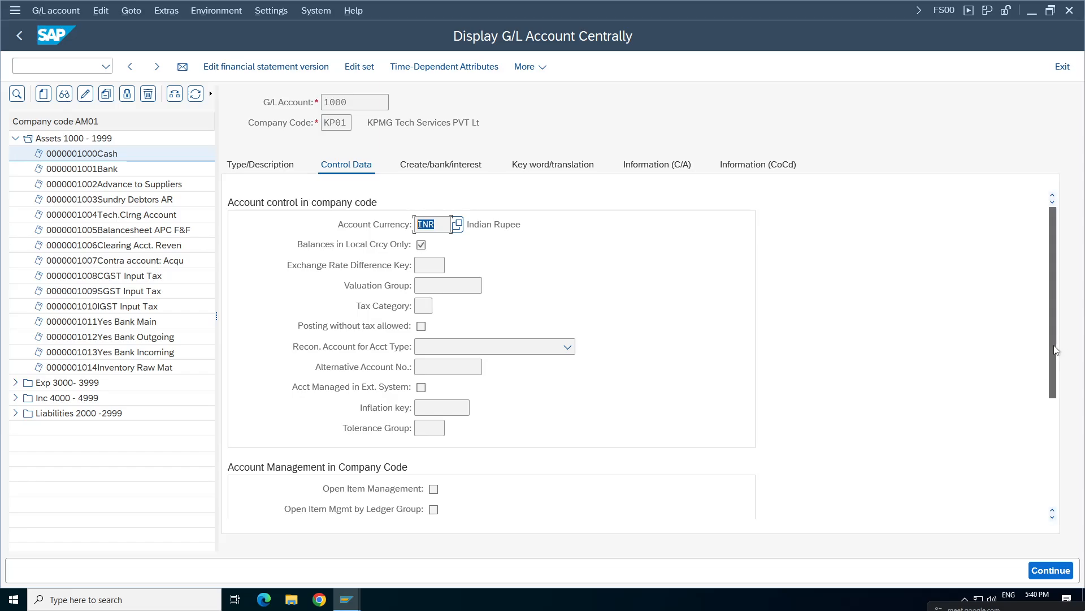
scroll(1054, 350, down, 3)
double_click(426, 386)
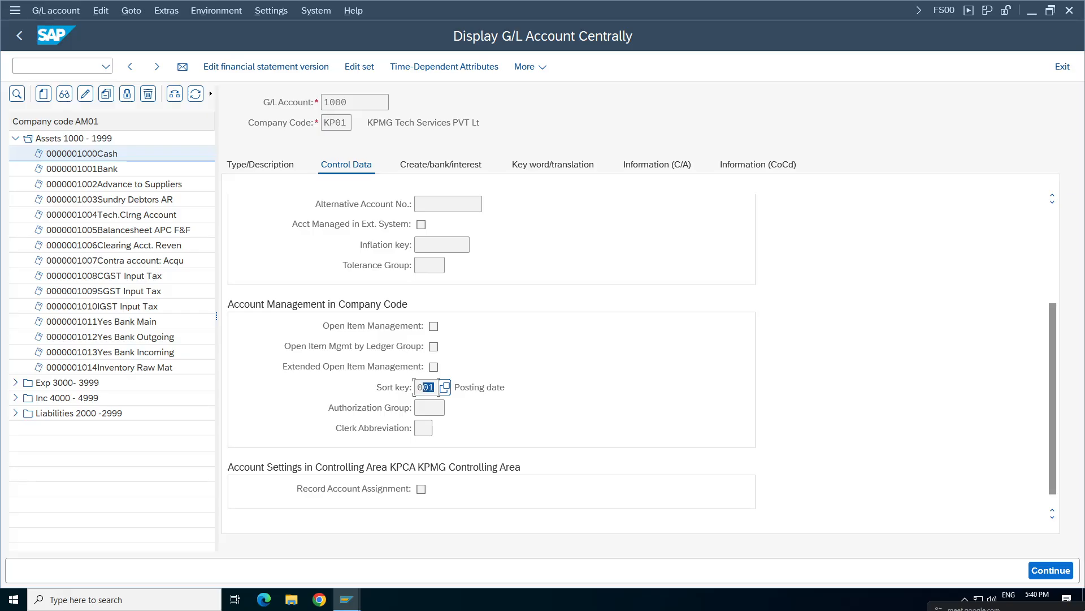
Step: Check the Cash account's field status group, and return to its type and description data
click(441, 166)
double_click(444, 224)
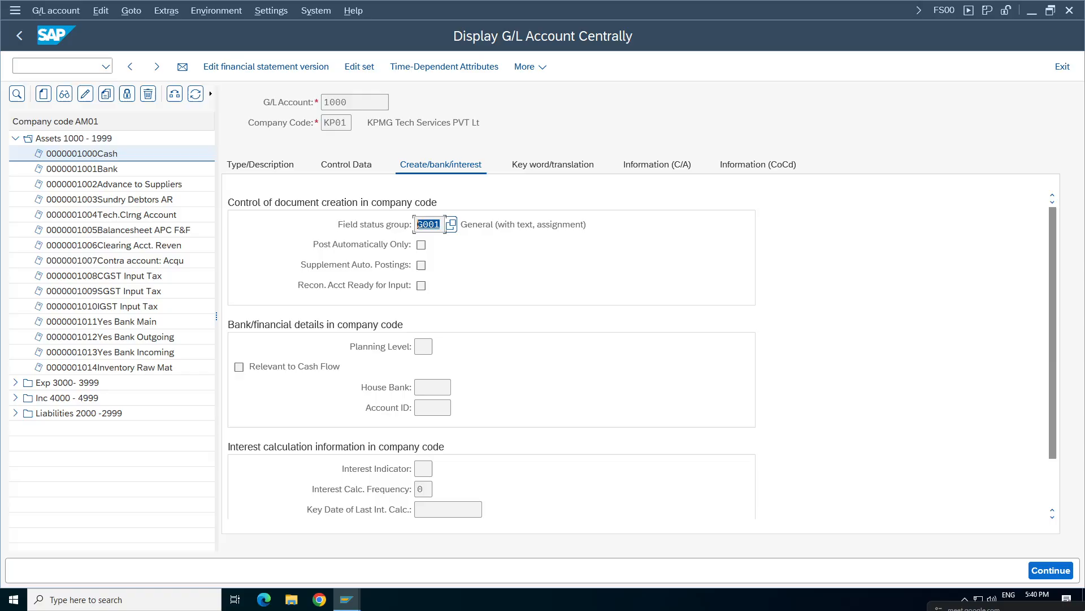
click(246, 168)
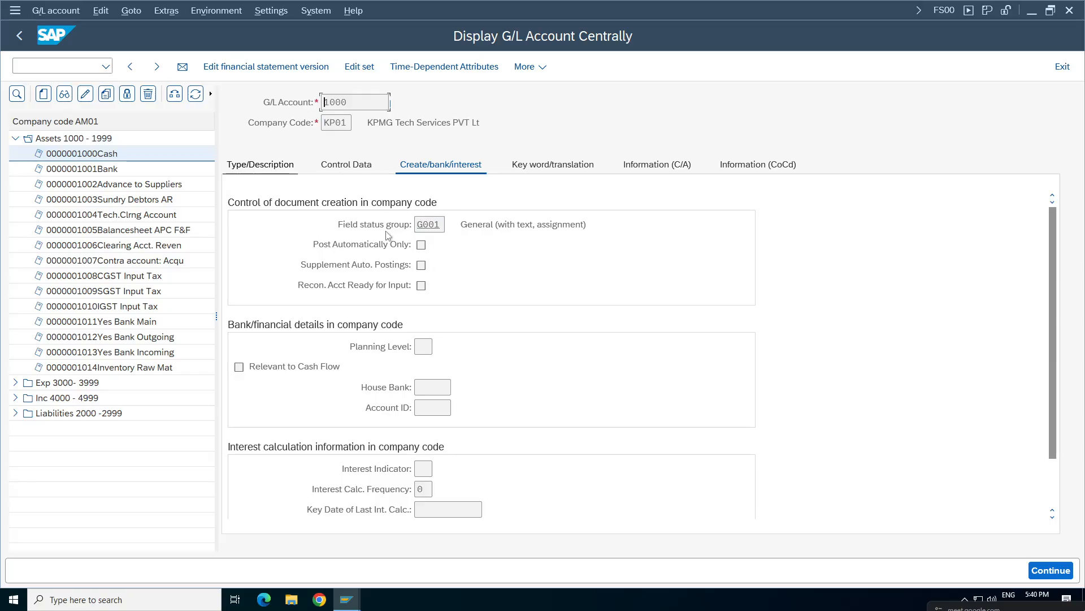
click(436, 170)
click(256, 170)
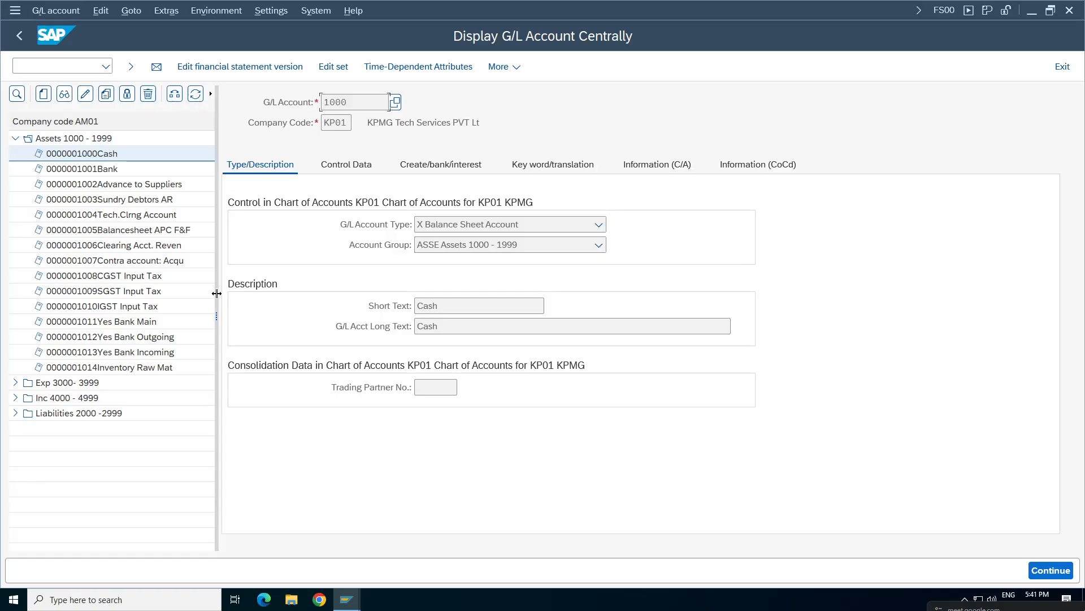
Step: Widen the G/L account list and change its company code to KP01
drag(216, 312, 343, 305)
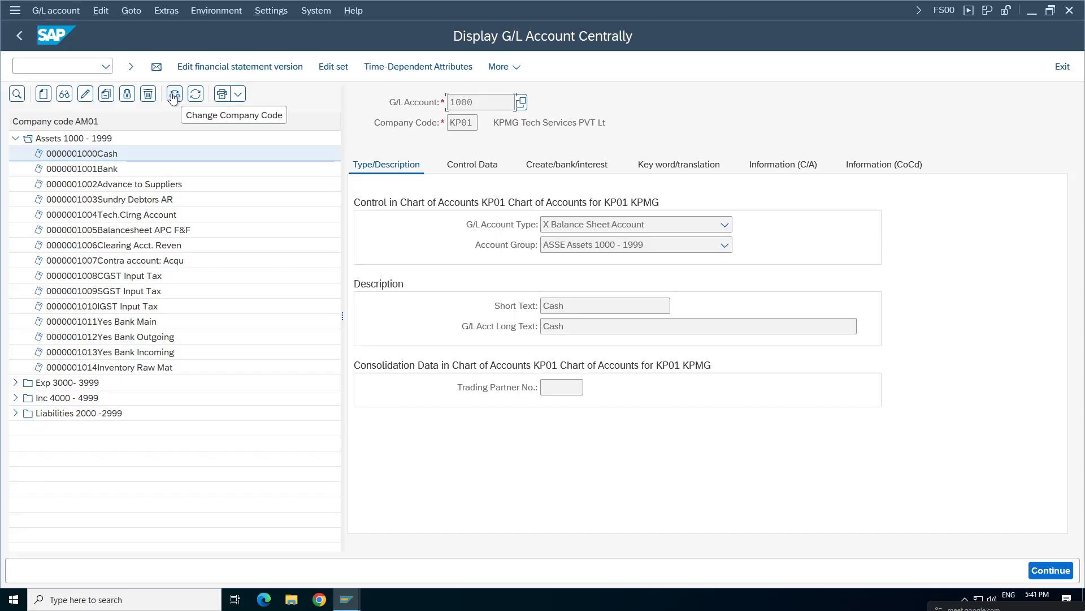
click(195, 95)
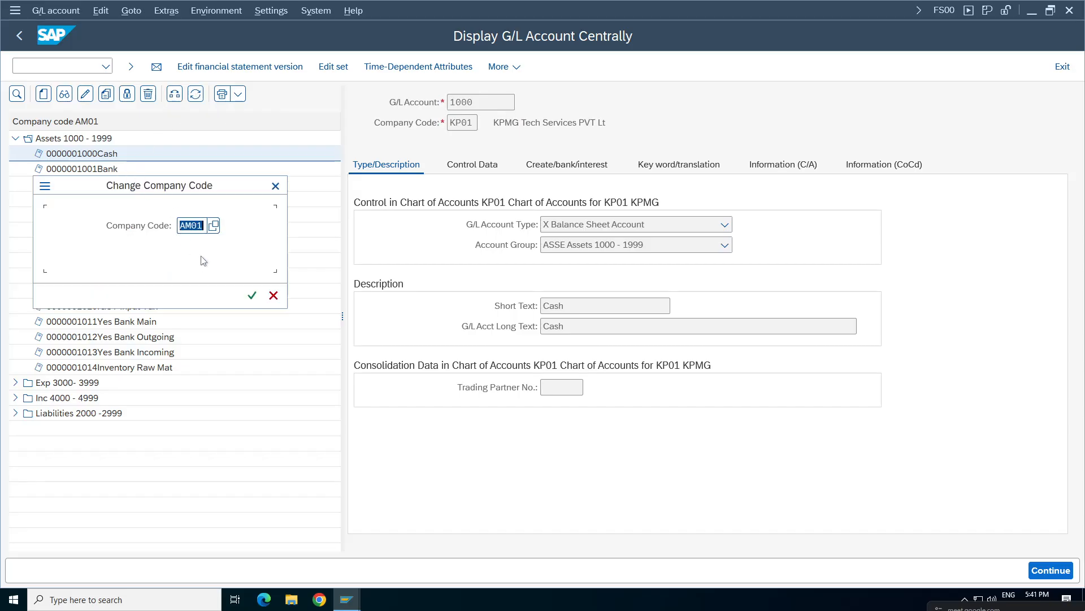
text(kp01)
key(Return)
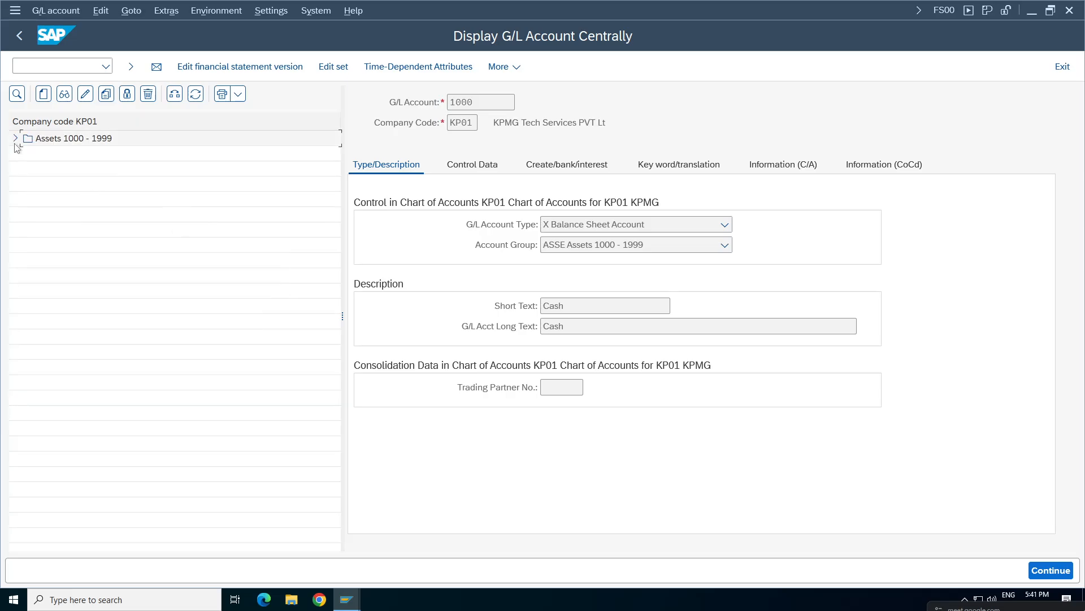
Step: Expand the Assets 1000 - 1999 group, switch the Cash account to change mode and return it to display mode
click(16, 138)
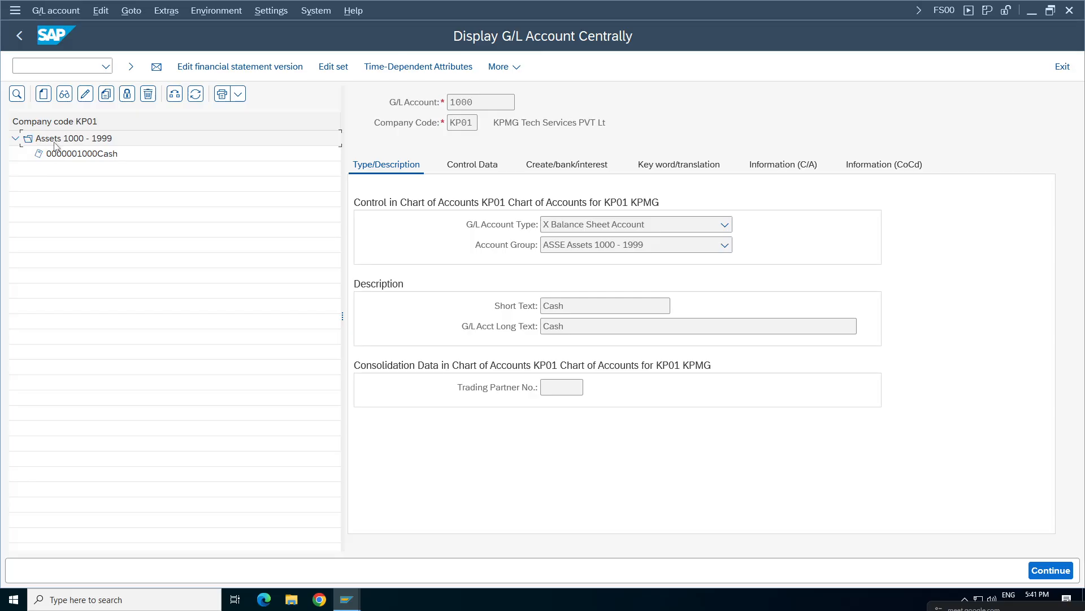
click(80, 155)
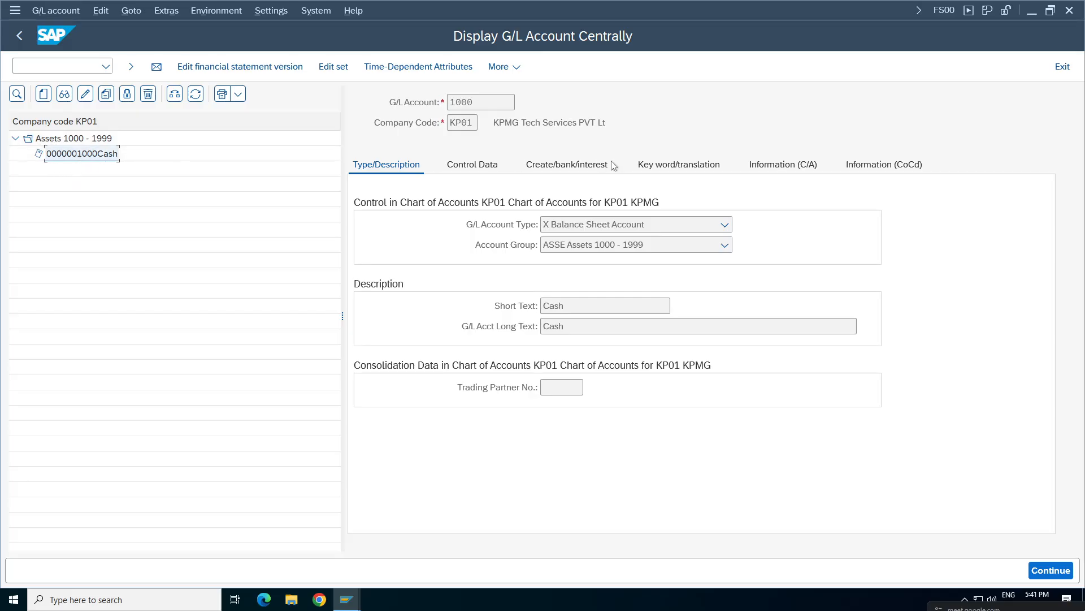
click(84, 95)
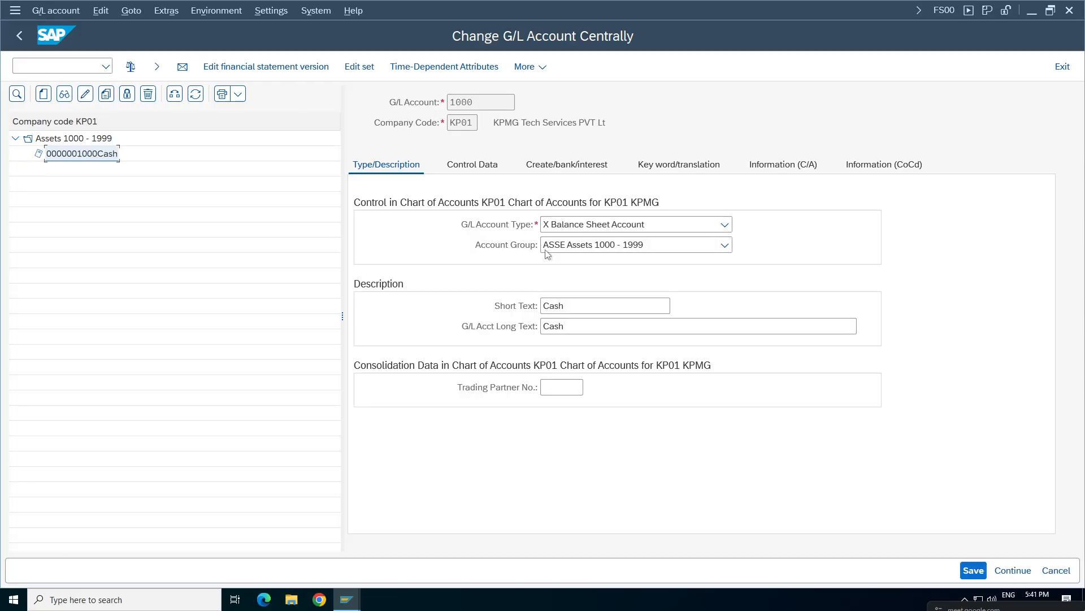
click(63, 96)
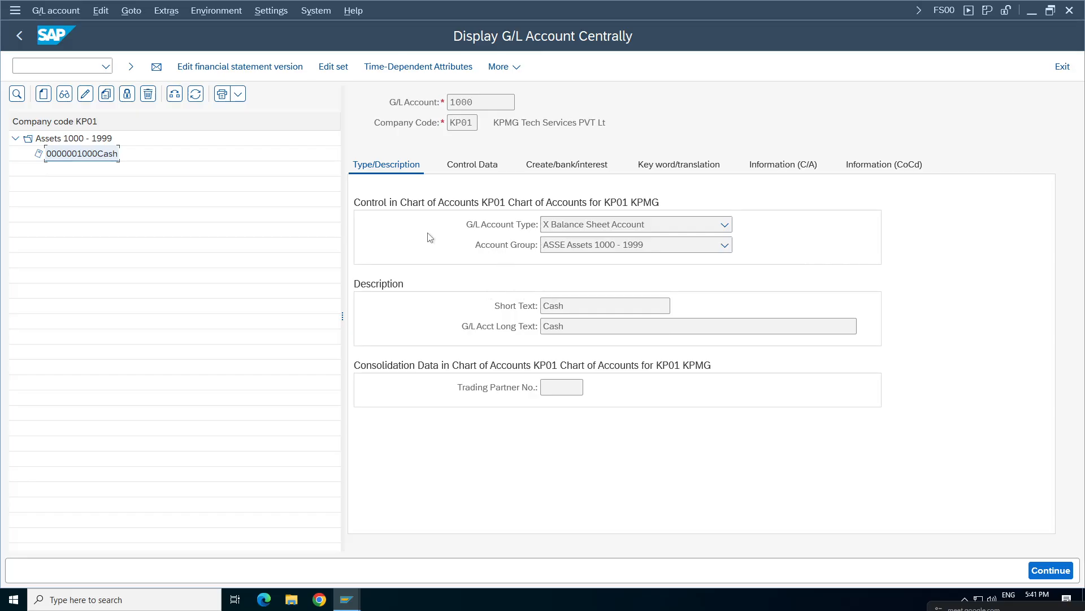
Step: Look at the G/L account creation dialog without creating anything, and view the account groups available for the Cash account
click(43, 94)
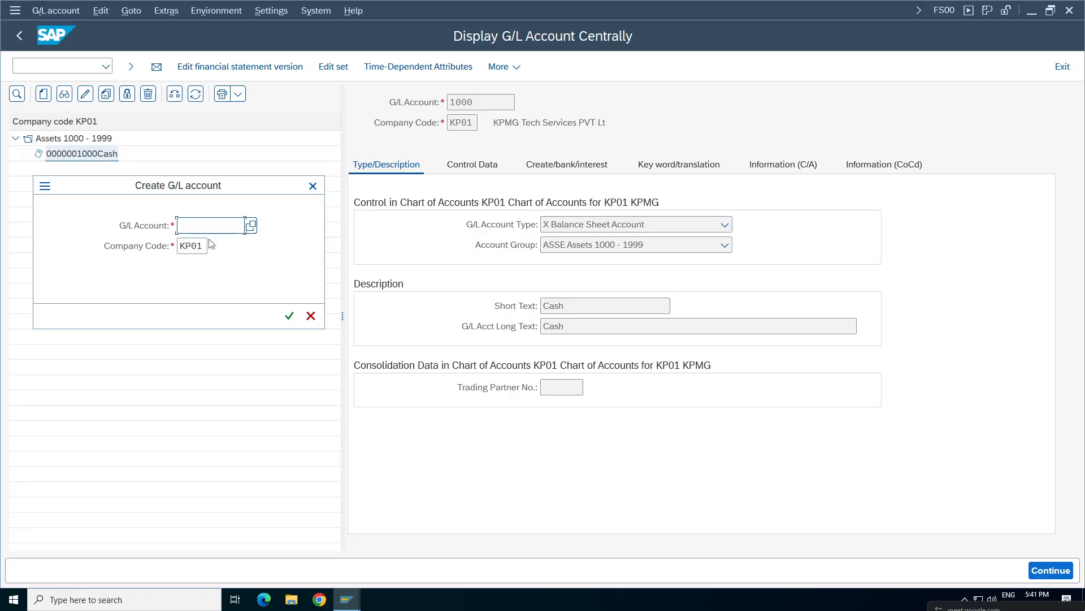
click(312, 186)
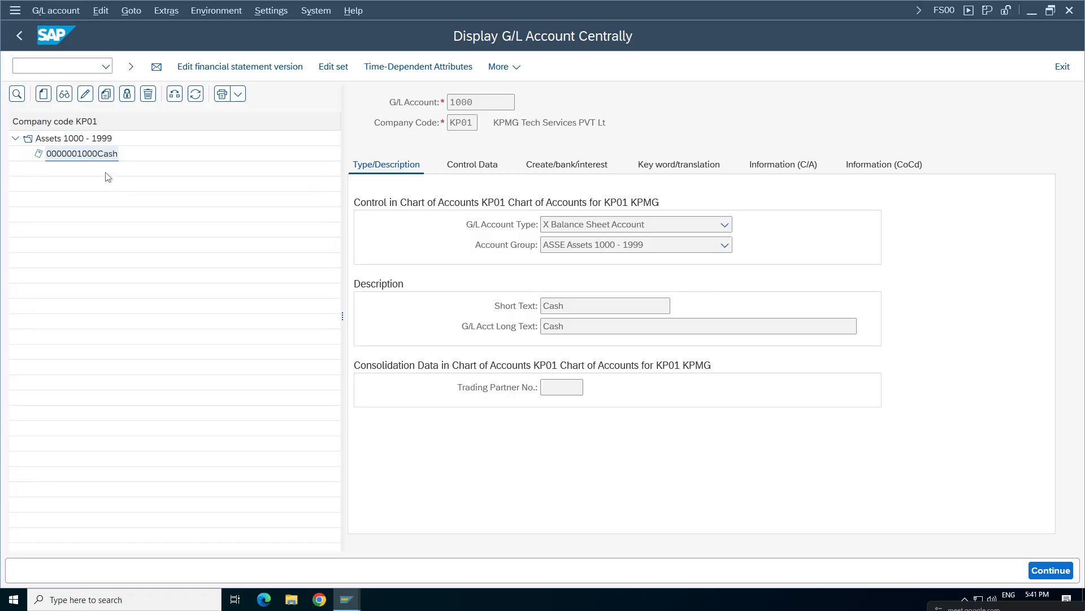
click(561, 248)
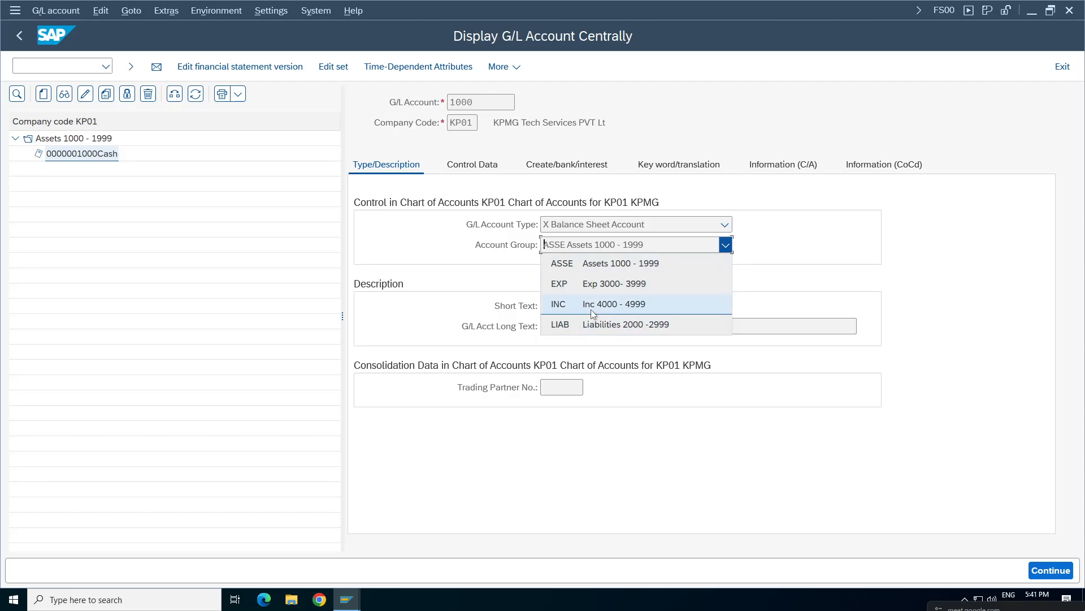
click(769, 275)
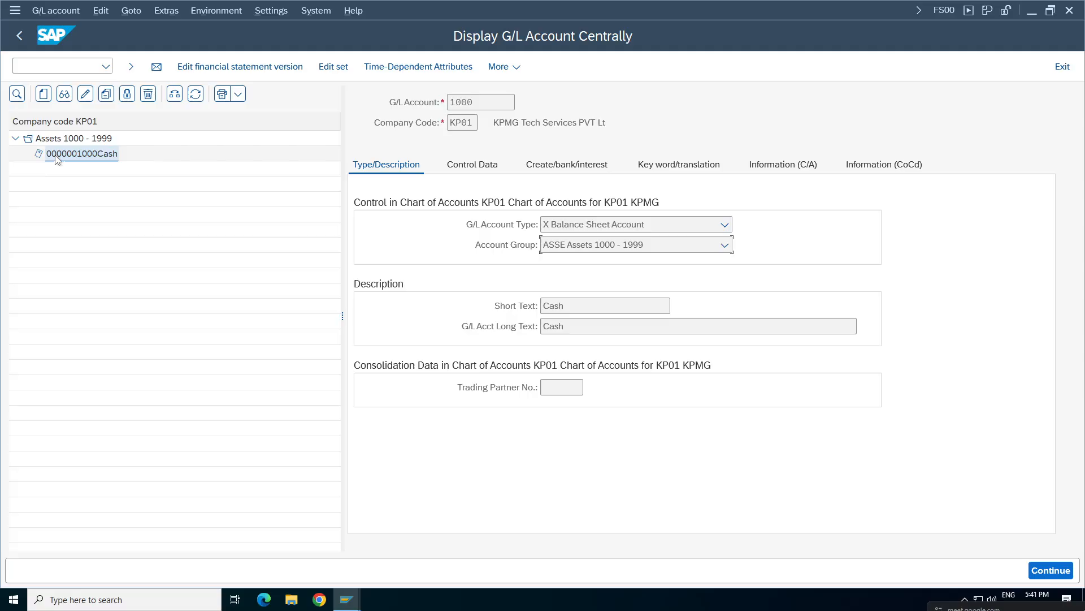
Step: Start creating G/L account 1001 in company code KP01
click(43, 94)
drag(158, 197, 401, 229)
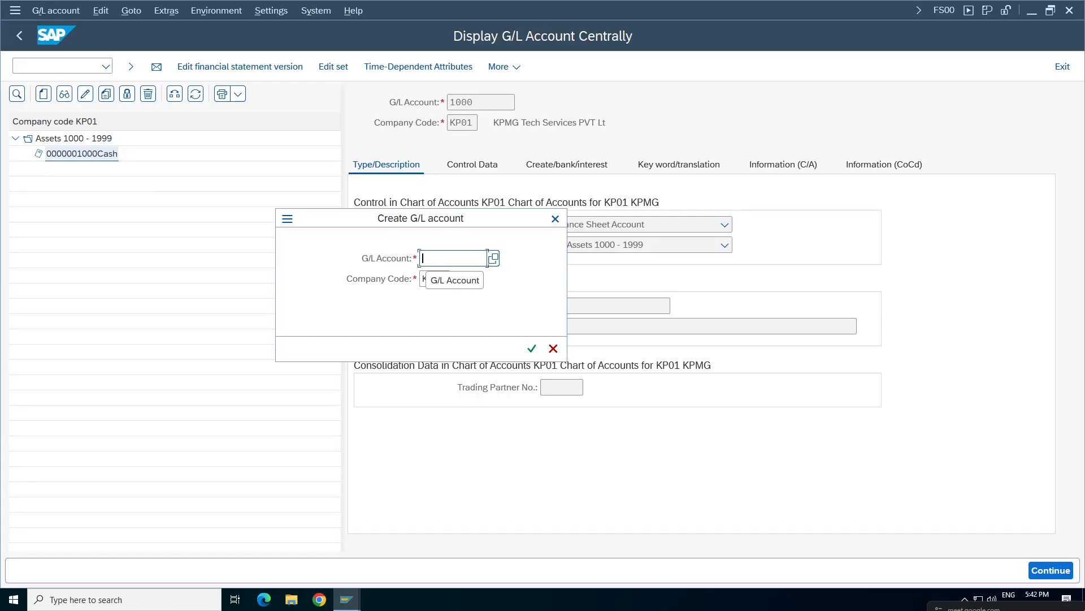
text(1001)
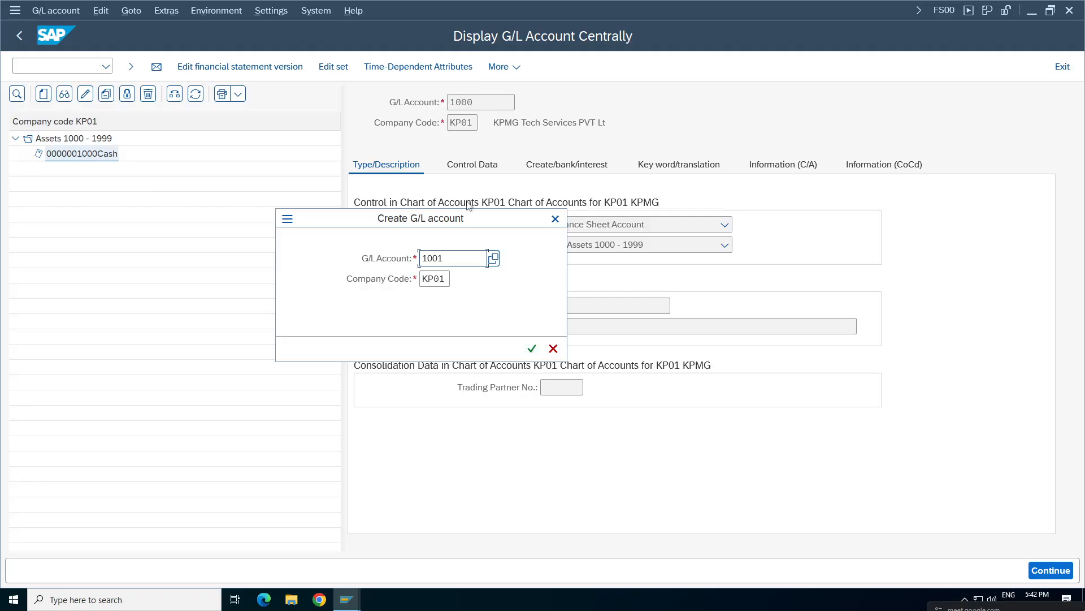
click(532, 349)
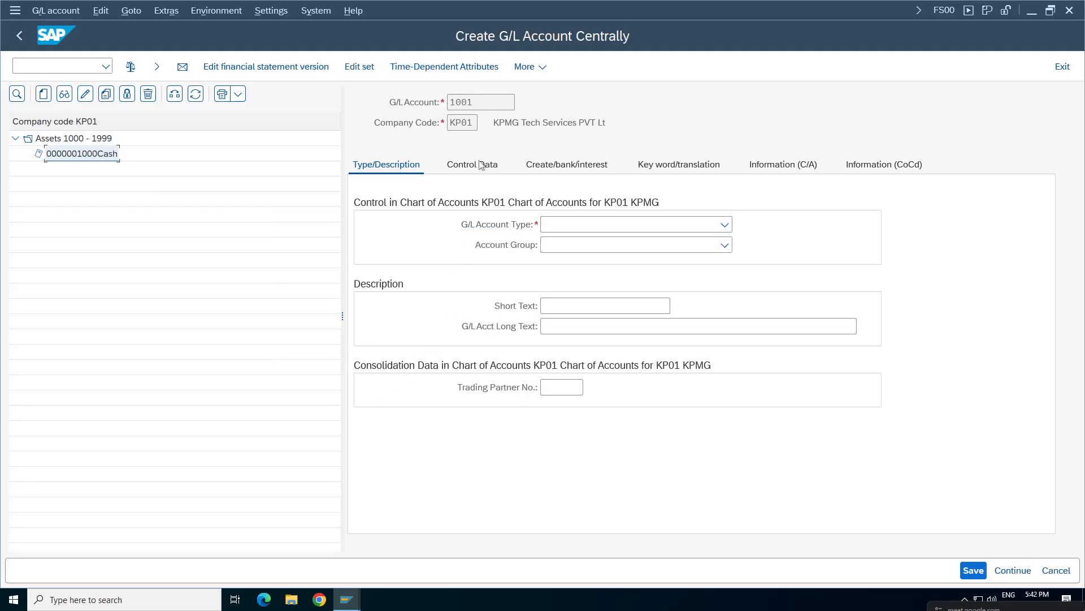
Step: Try account group LIAB Liabilities 2000 - 2999 for account 1001 and set its account type to Balance Sheet Account
drag(474, 102, 462, 102)
click(628, 226)
click(864, 208)
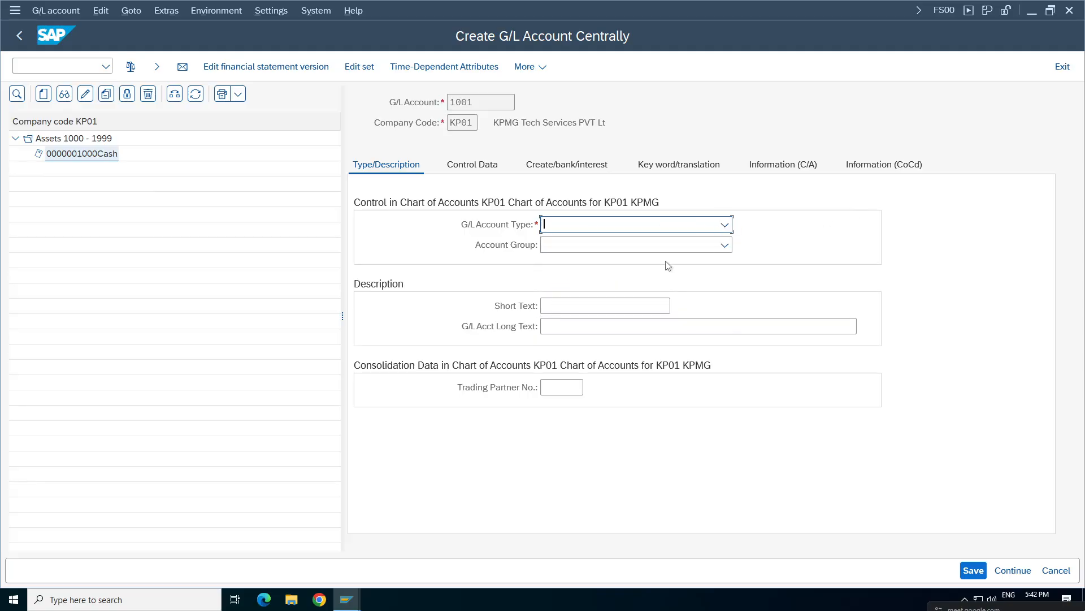
click(639, 249)
click(611, 322)
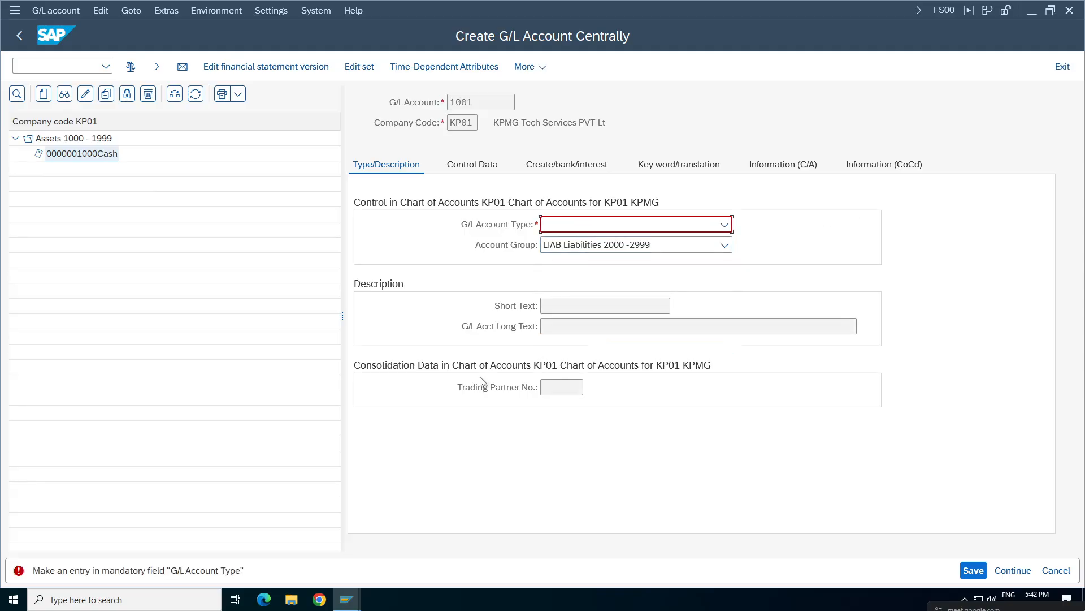
click(569, 225)
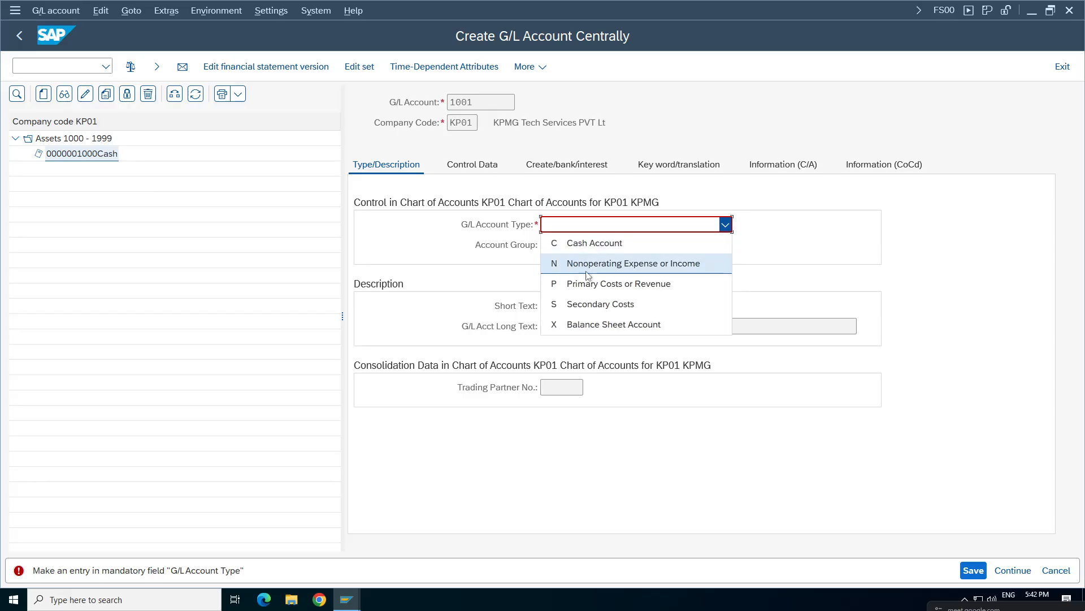
click(588, 324)
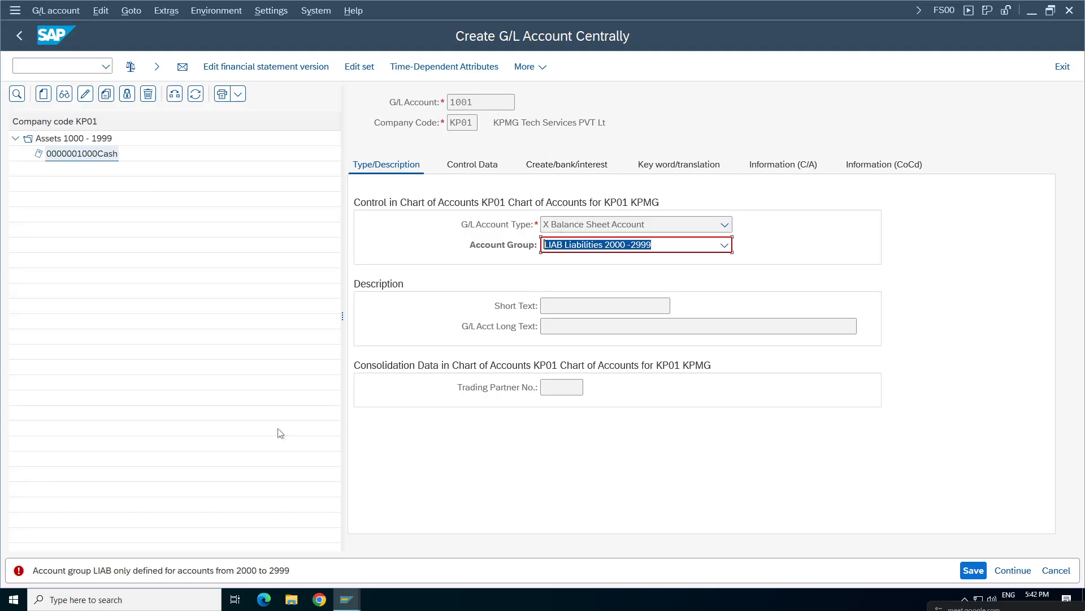
Step: Check the new account's number against the account group ranges and set its account group to ASSE Assets 1000 - 1999
drag(511, 102, 456, 102)
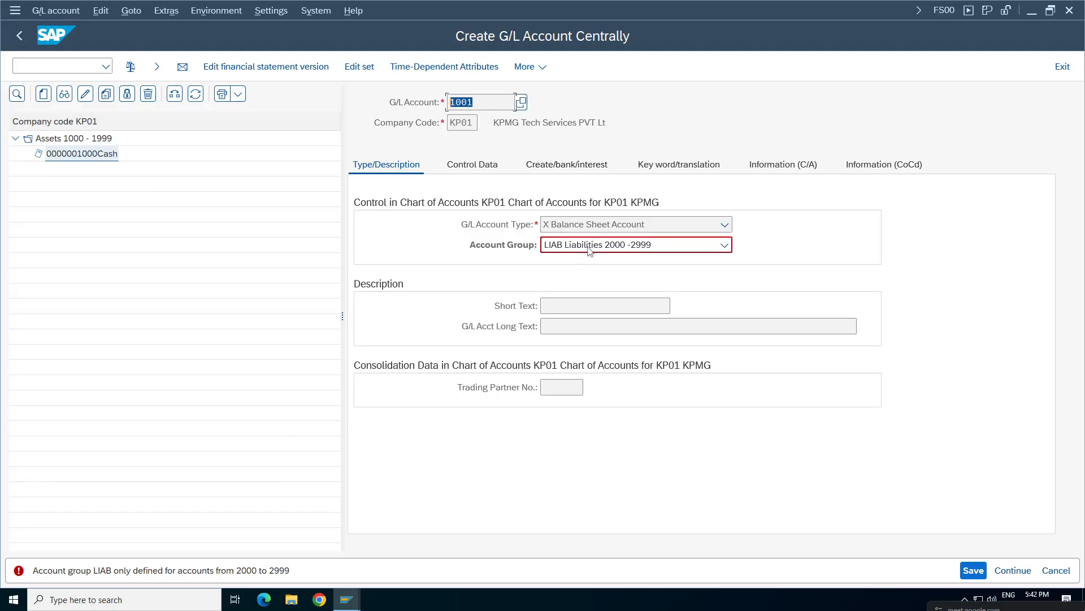
click(650, 245)
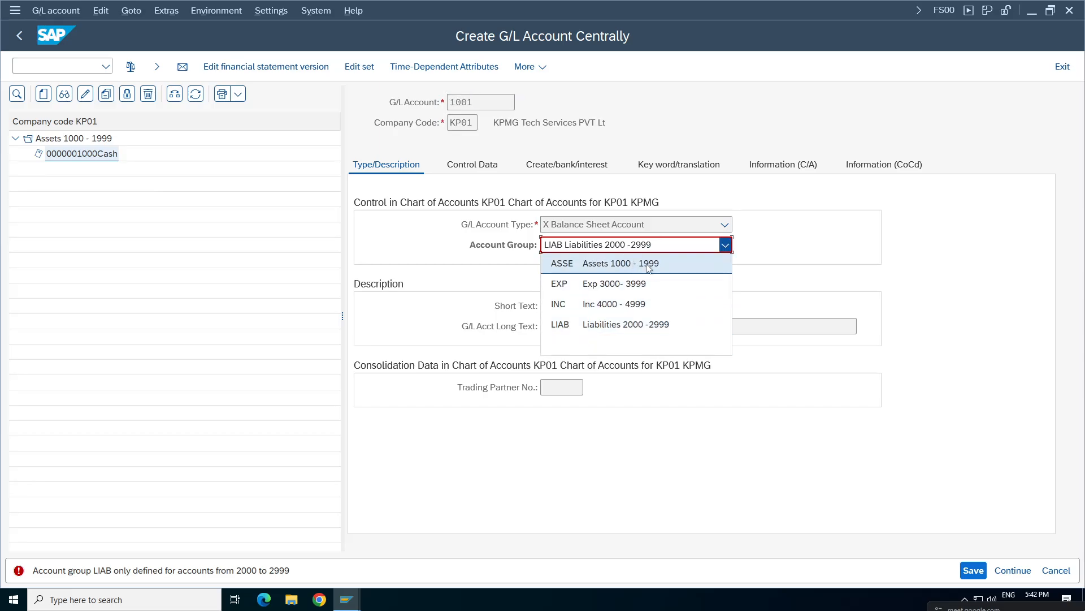
click(593, 249)
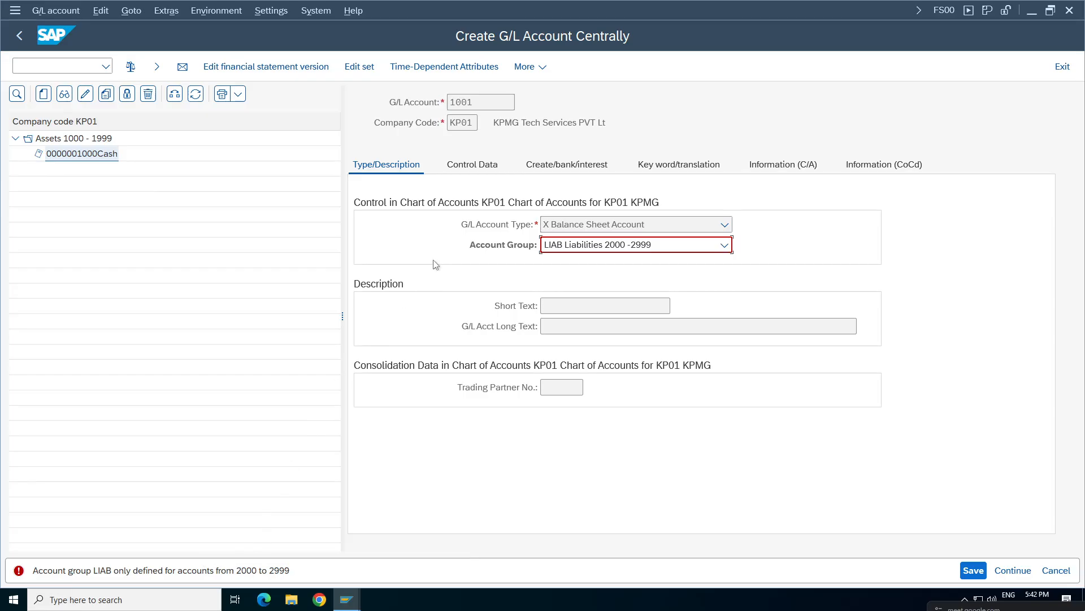
drag(476, 103, 456, 102)
click(592, 247)
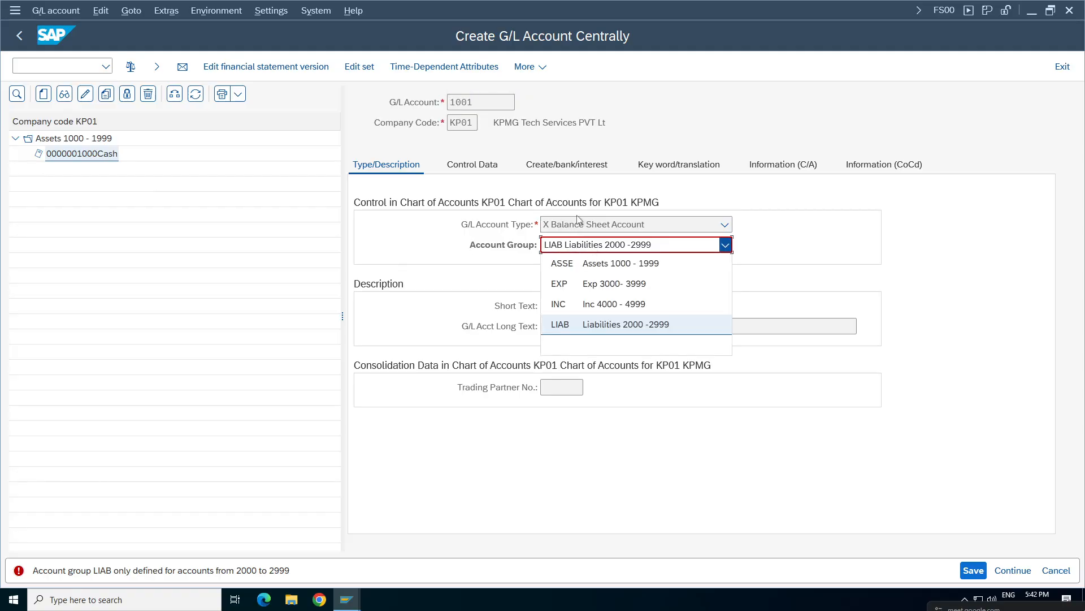
key(Up)
key(Up)
key(Up)
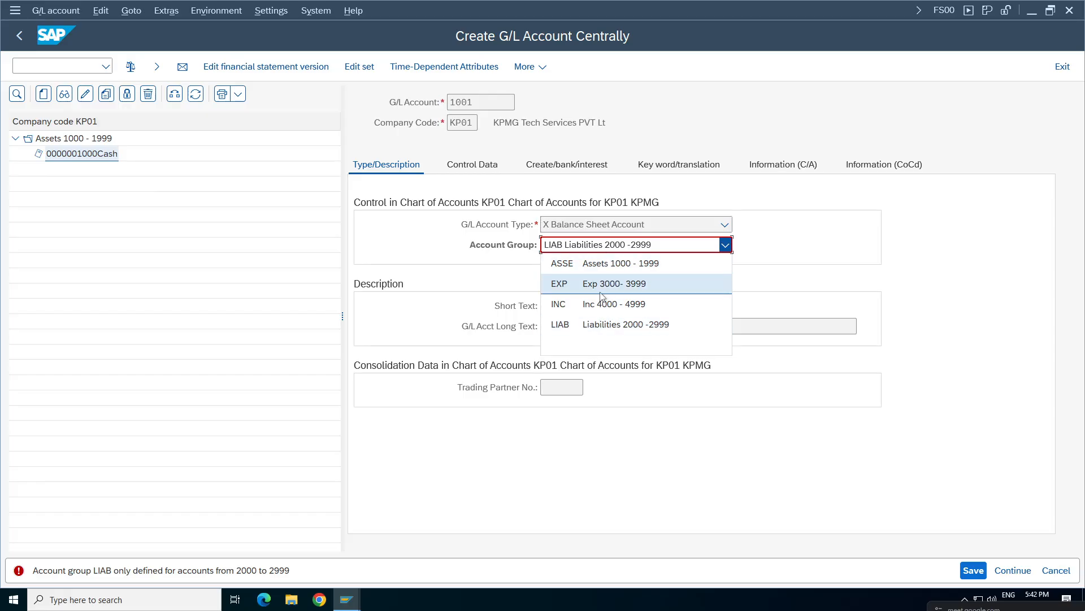
click(622, 263)
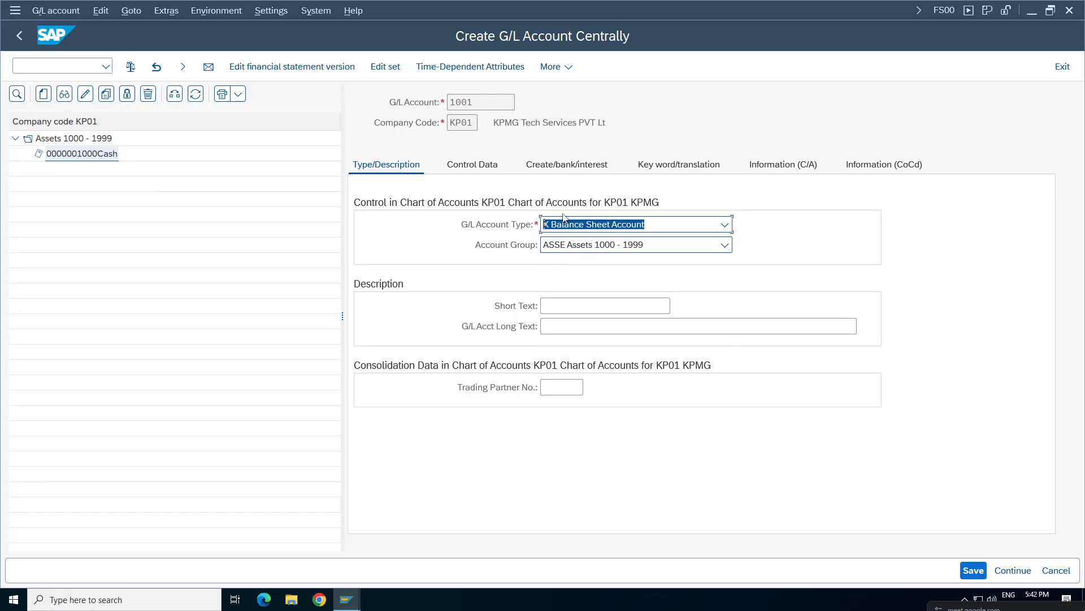
Step: Enter Bank as both the short text and the G/L account long text of account 1001
click(560, 305)
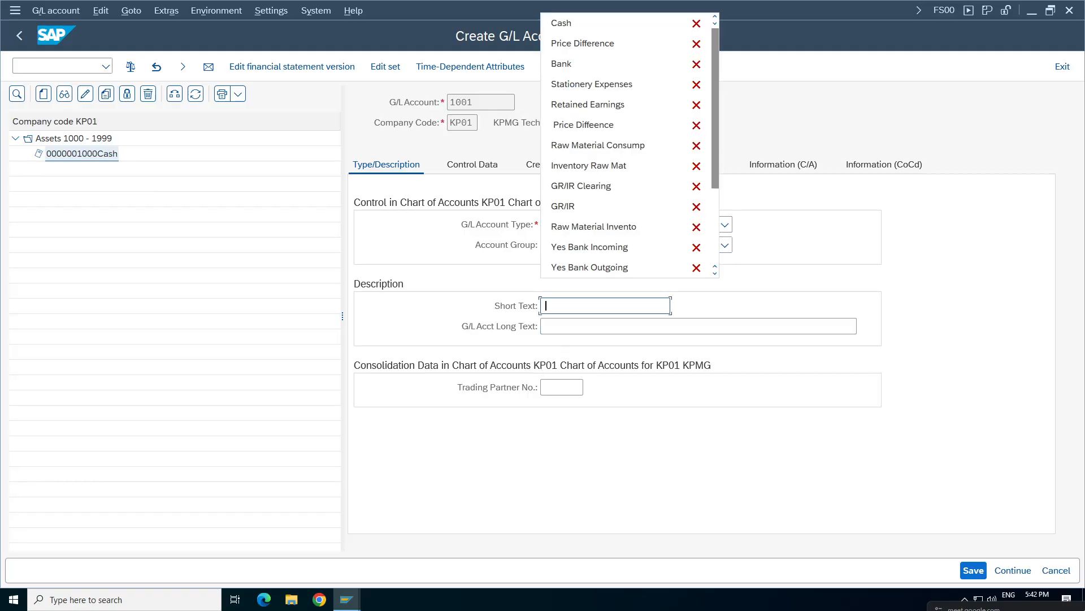
key(Escape)
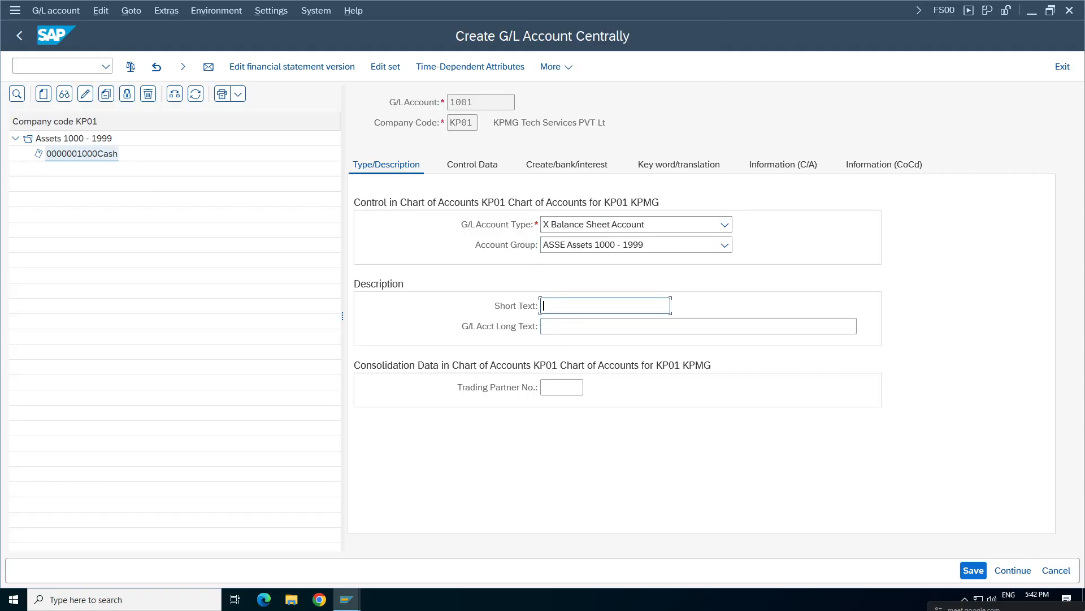
text(bank)
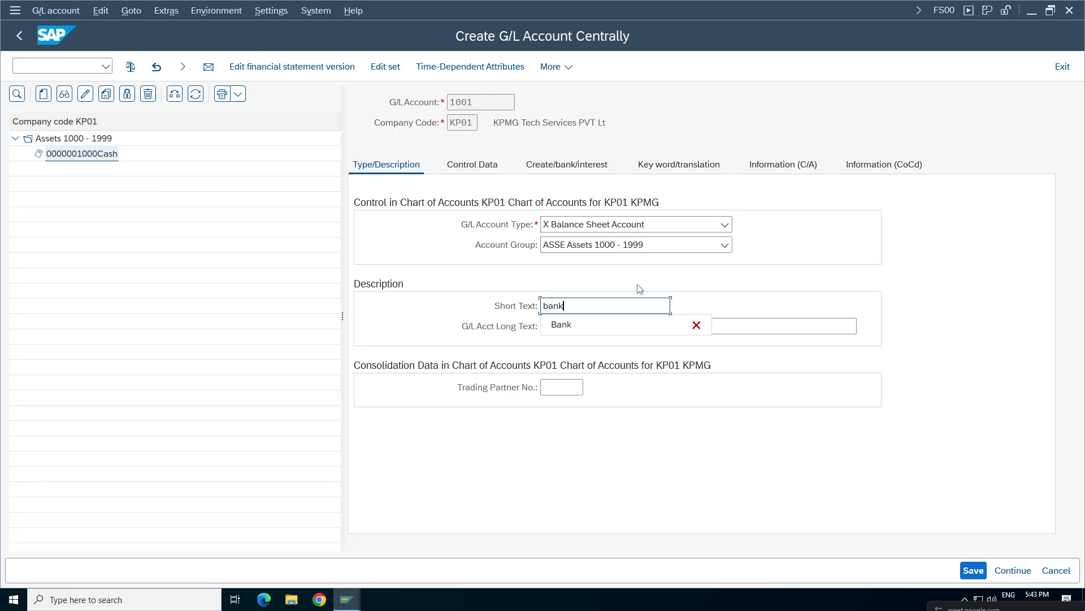
key(Escape)
key(BackSpace)
key(BackSpace)
key(BackSpace)
key(BackSpace)
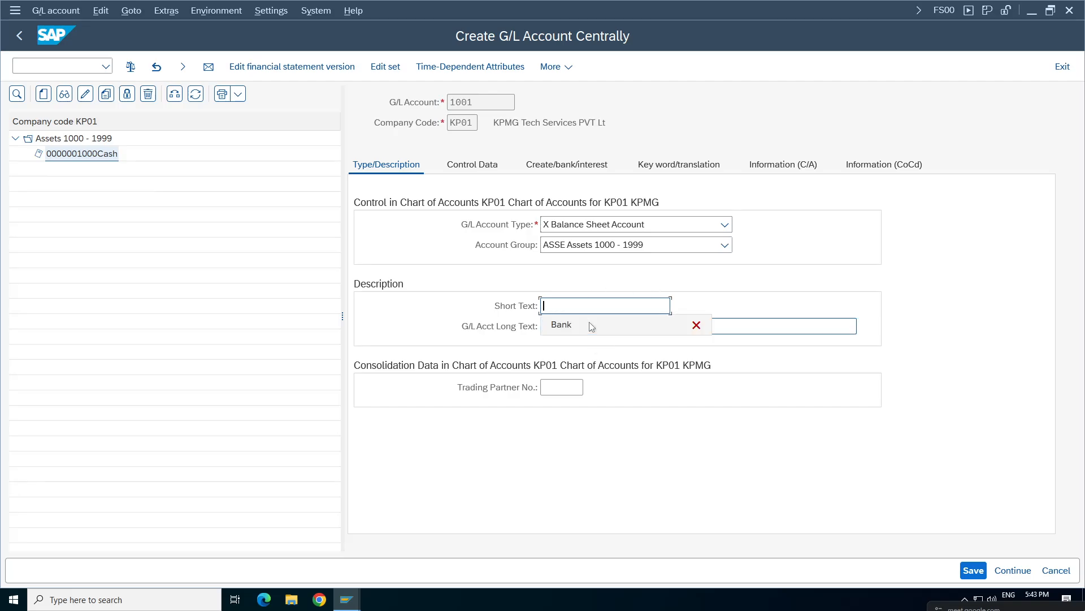
text(Ban)
click(591, 326)
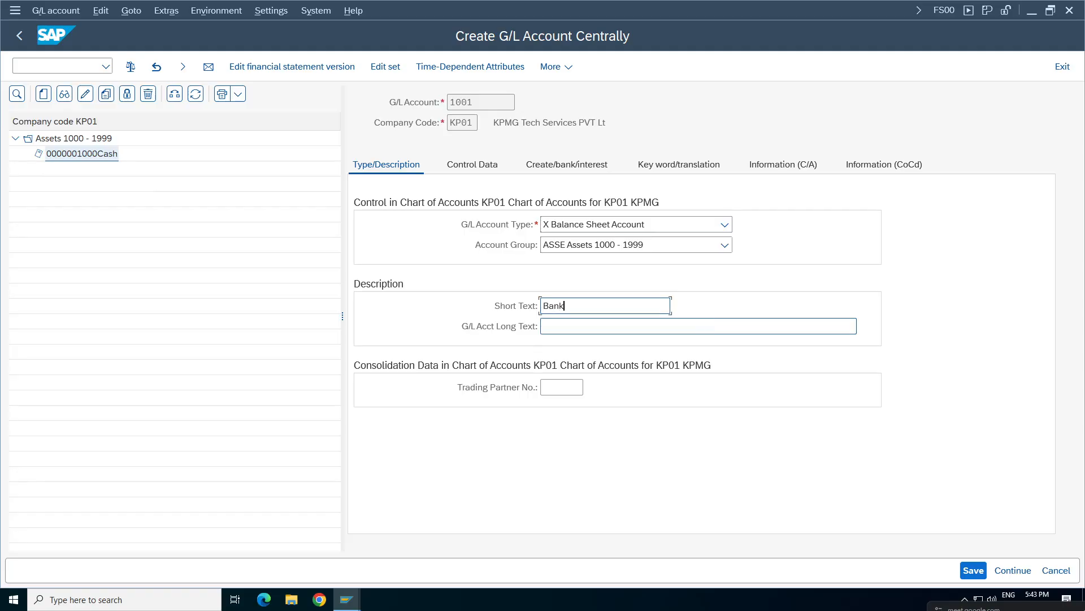
click(591, 326)
text(Bank)
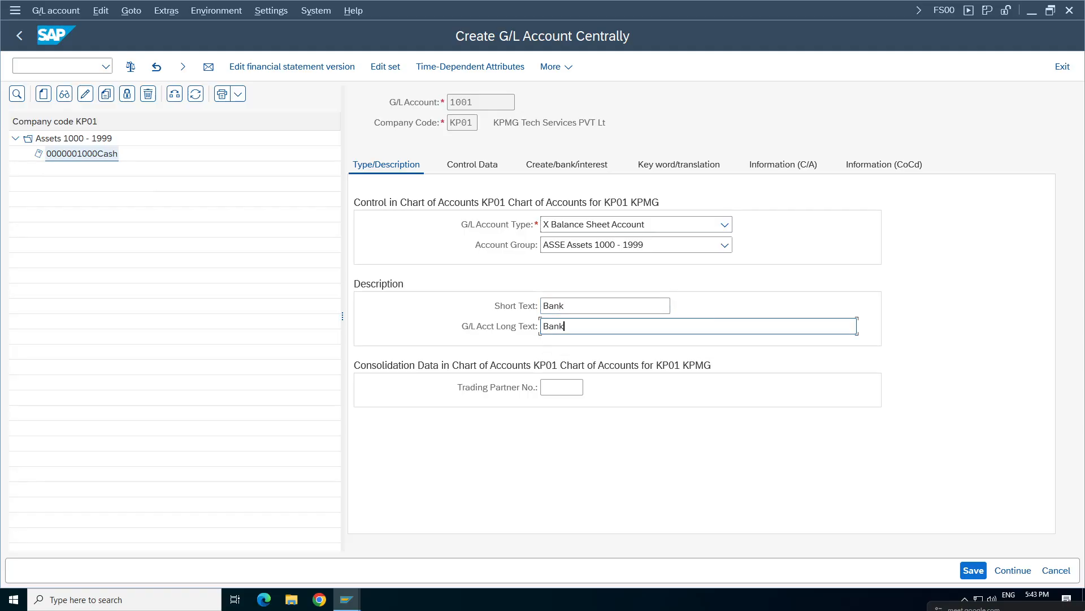
Step: In the control data, enable Balances in Local Crcy Only and set the sort key to 001
key(Return)
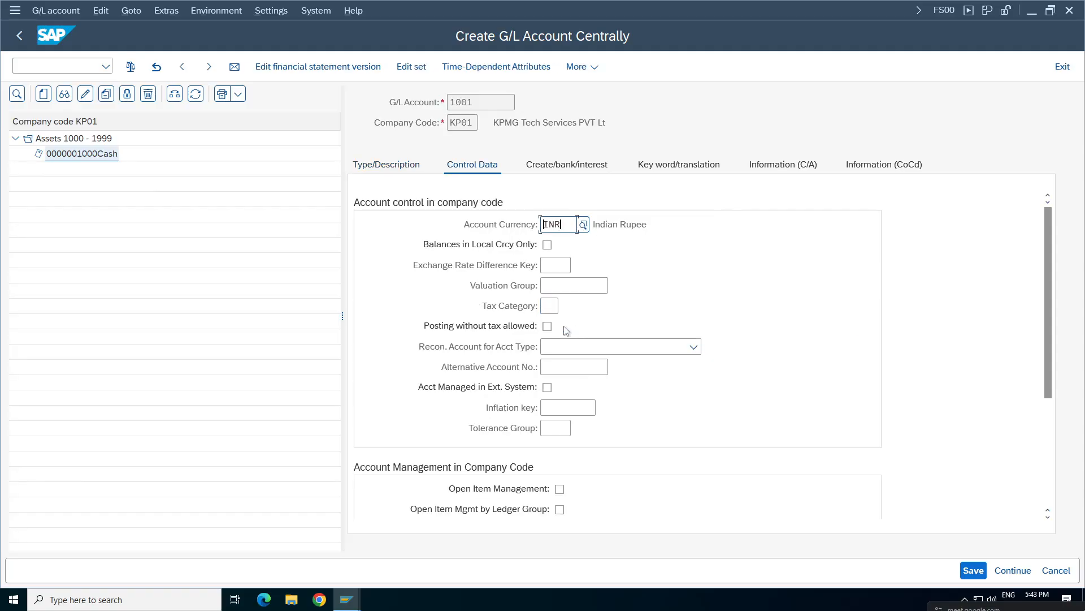
click(548, 245)
drag(1047, 259, 1047, 401)
click(552, 366)
click(551, 385)
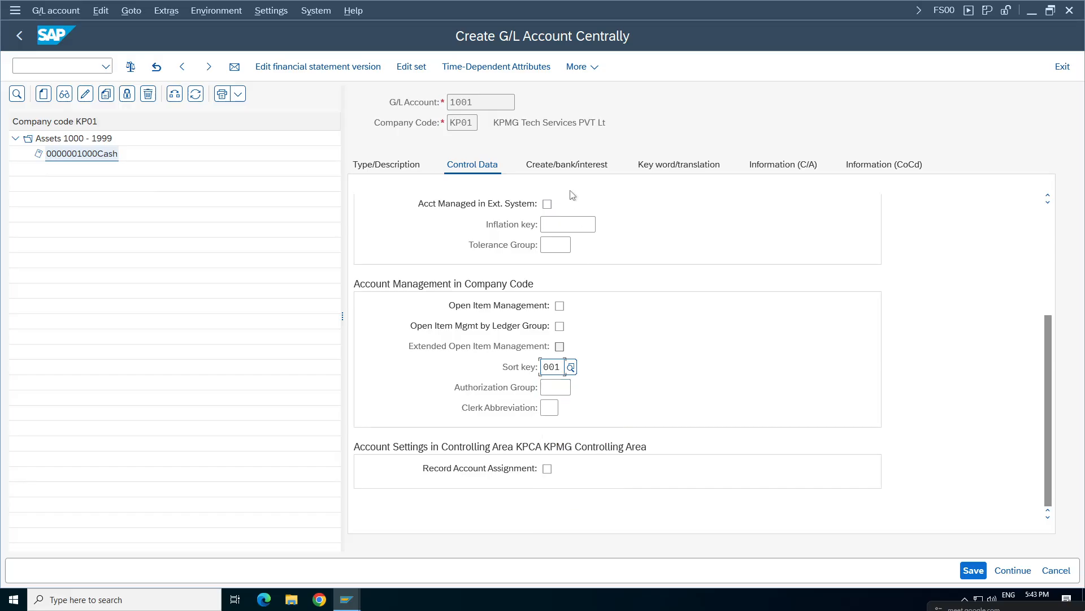
Step: Set the Bank account's field status group to G001 and save the account
click(567, 164)
click(544, 224)
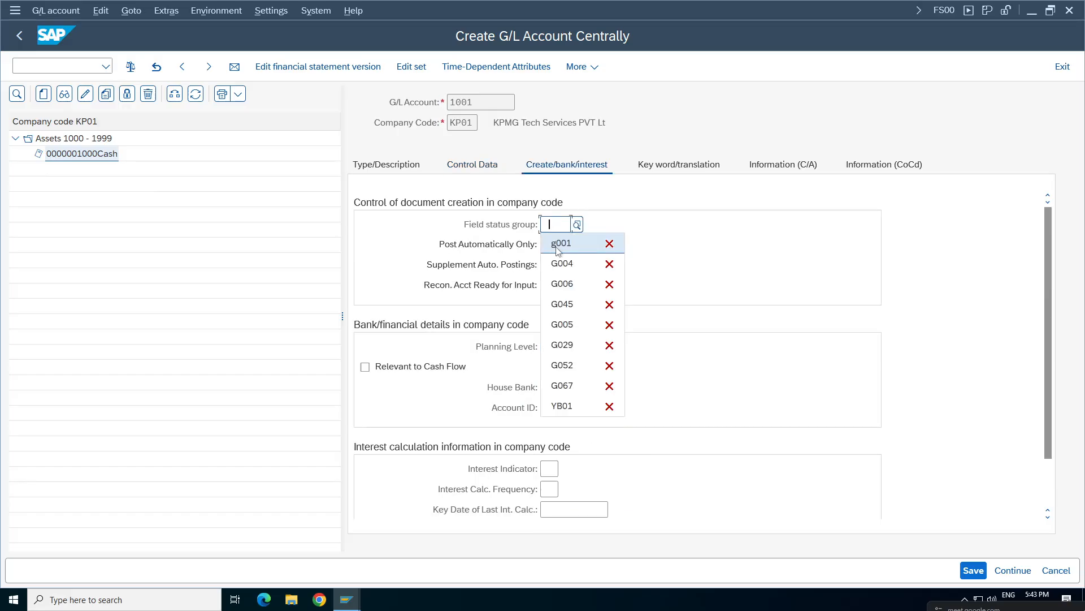
click(557, 243)
click(973, 570)
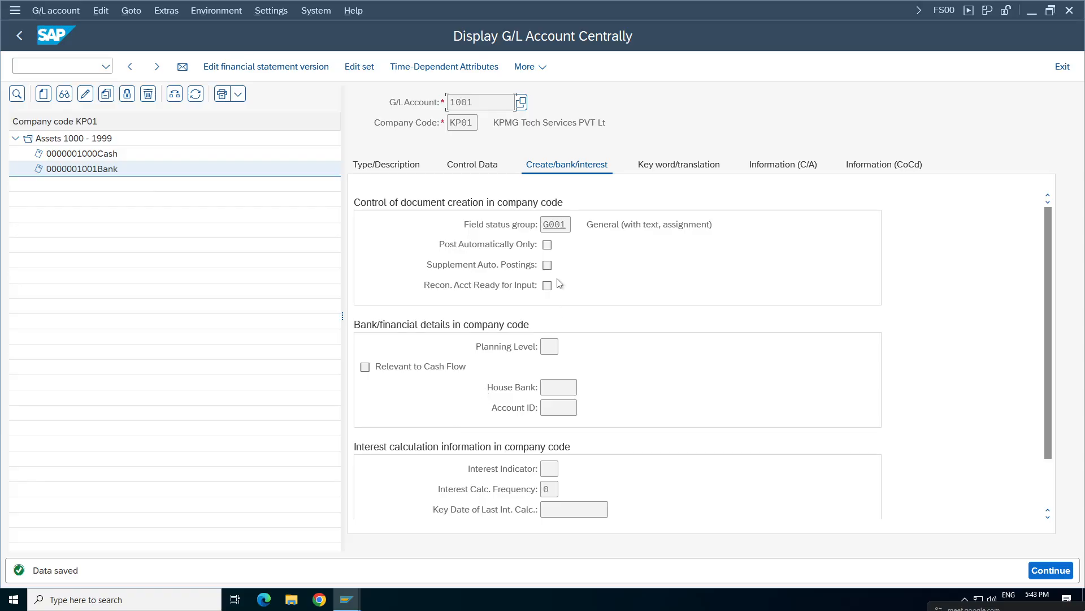
Step: Review the saved Bank account's type and description data, including the available G/L account types and account groups
click(386, 165)
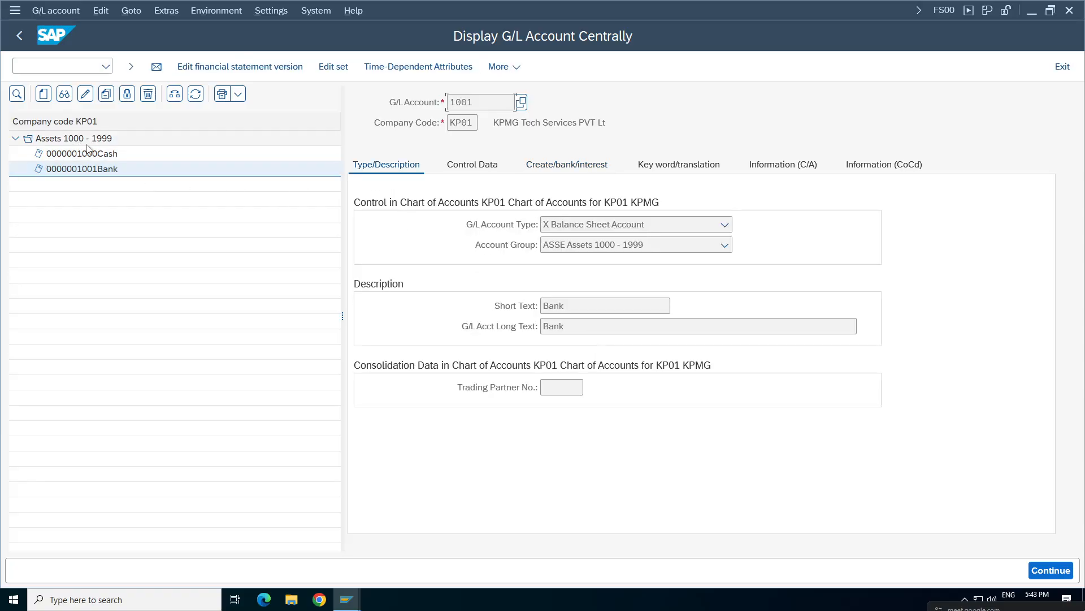
click(594, 227)
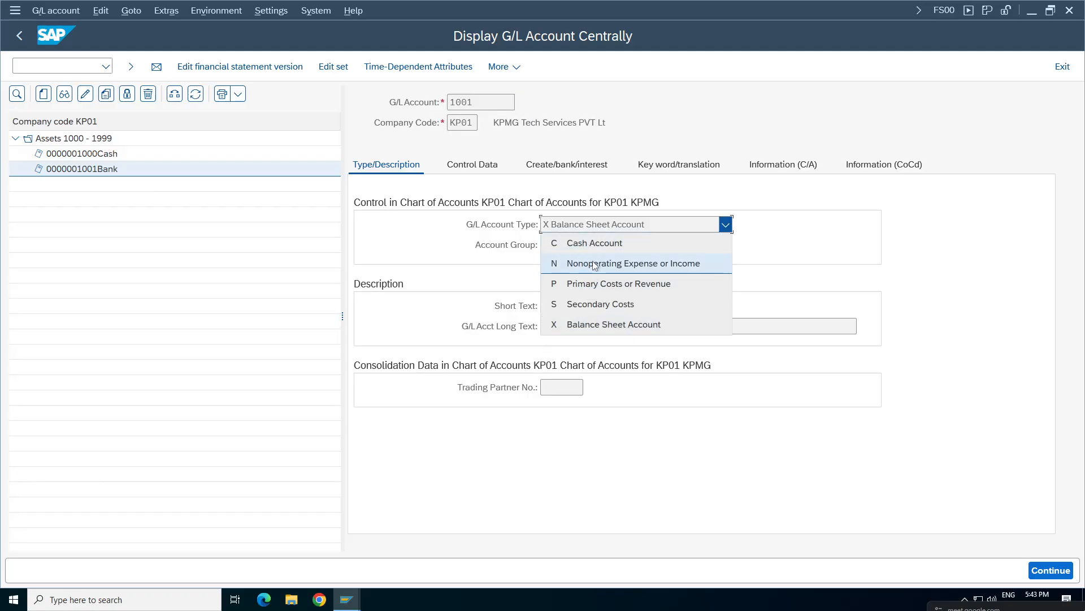
click(849, 251)
click(576, 245)
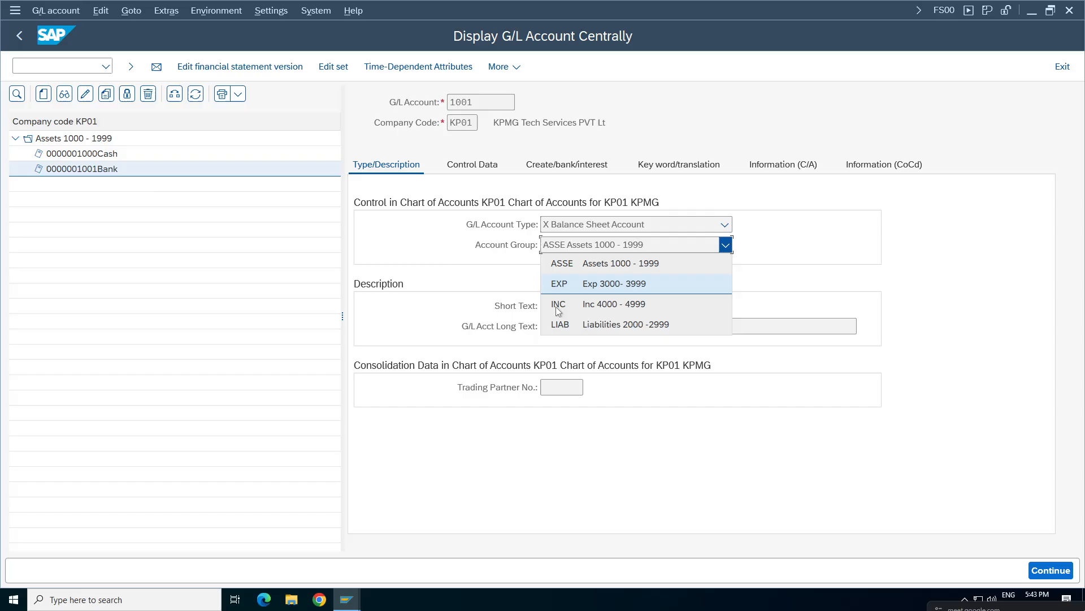
click(795, 234)
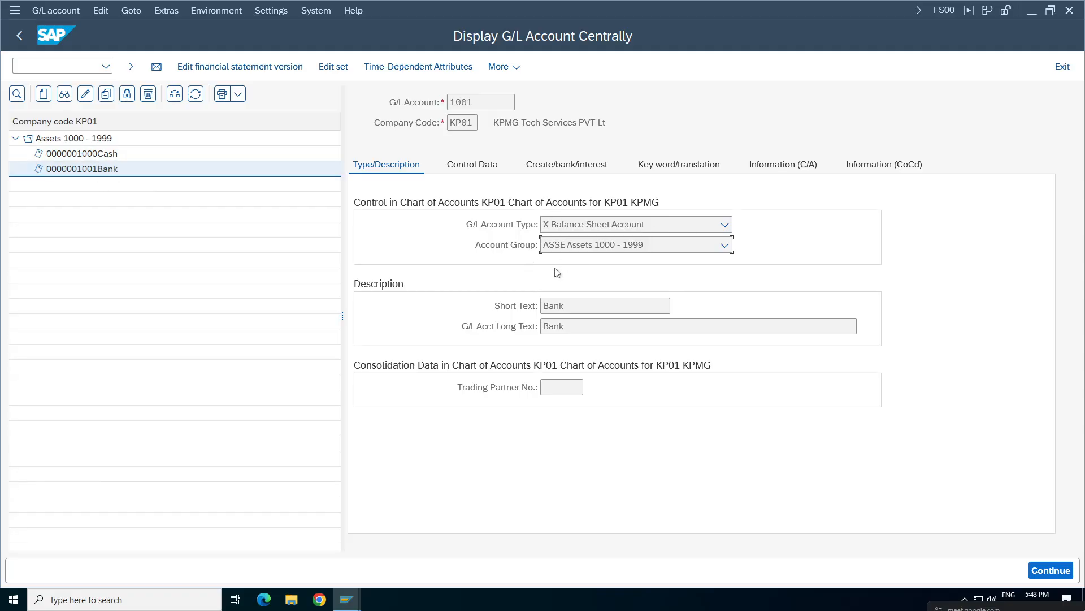
Step: Reopen central G/L account maintenance with FS00 and check the Assets 1000 - 1999 accounts of company code KP01
click(90, 156)
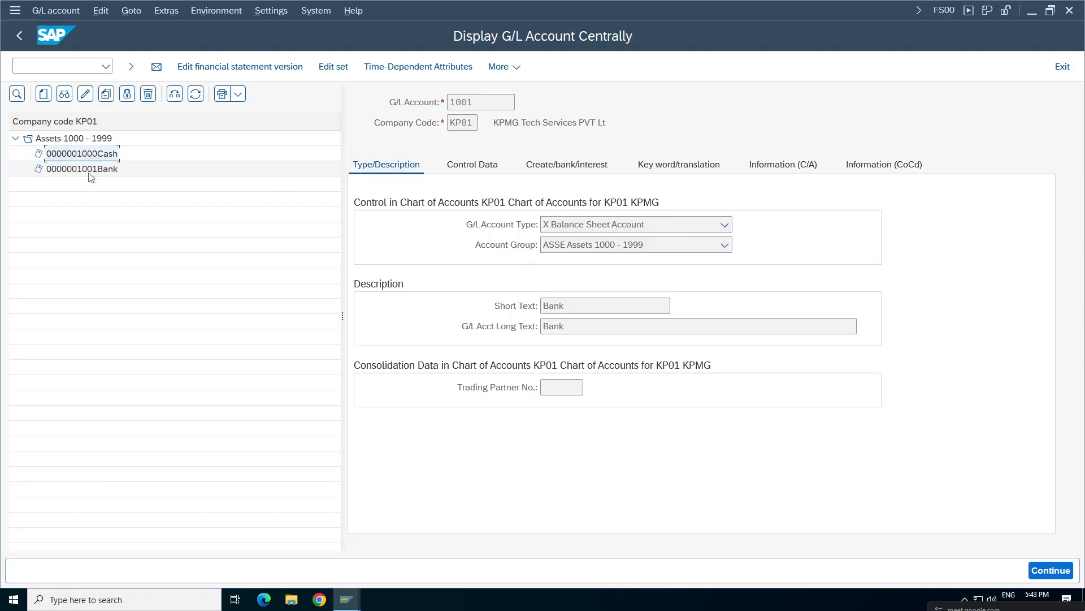
click(88, 171)
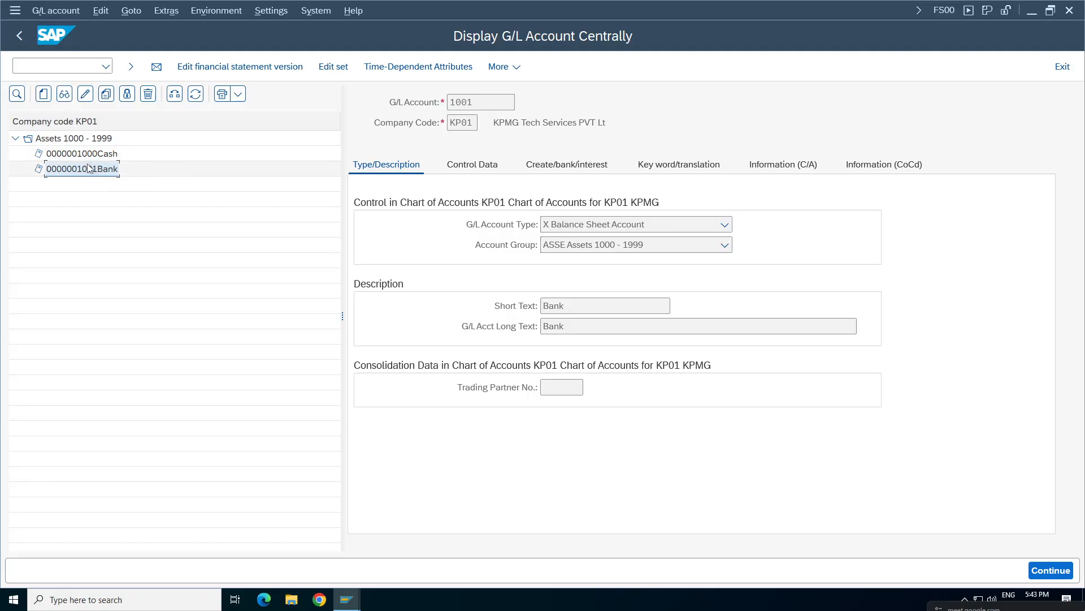
click(19, 36)
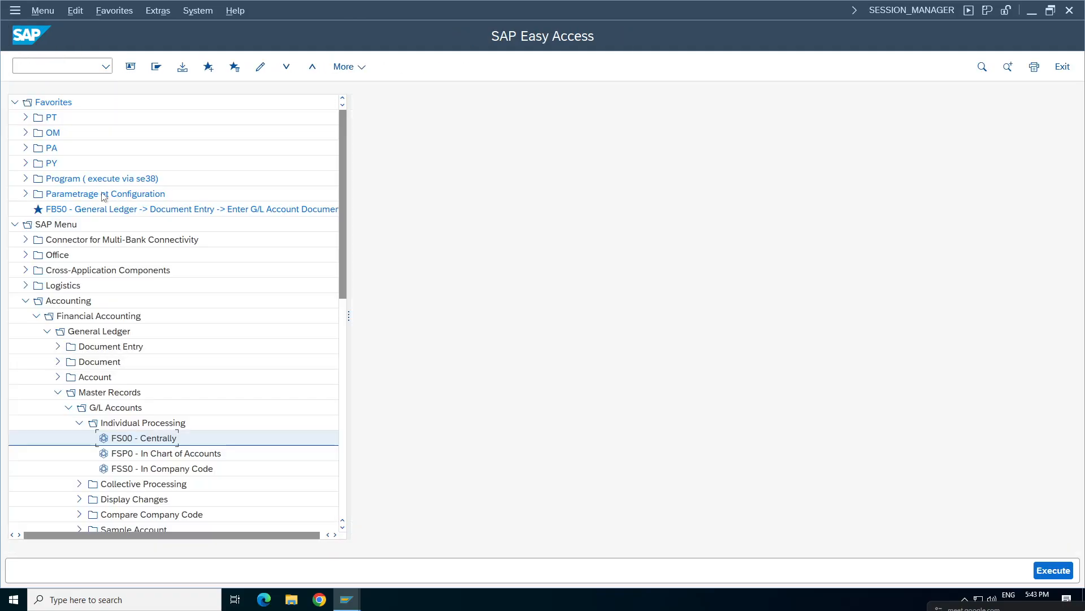
double_click(146, 439)
click(16, 138)
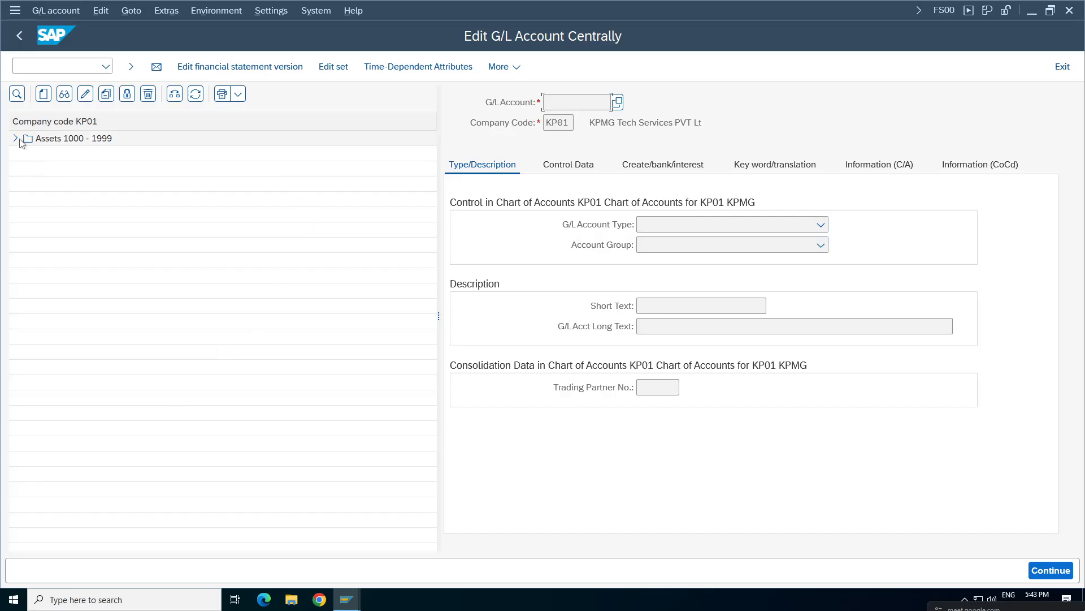
click(21, 37)
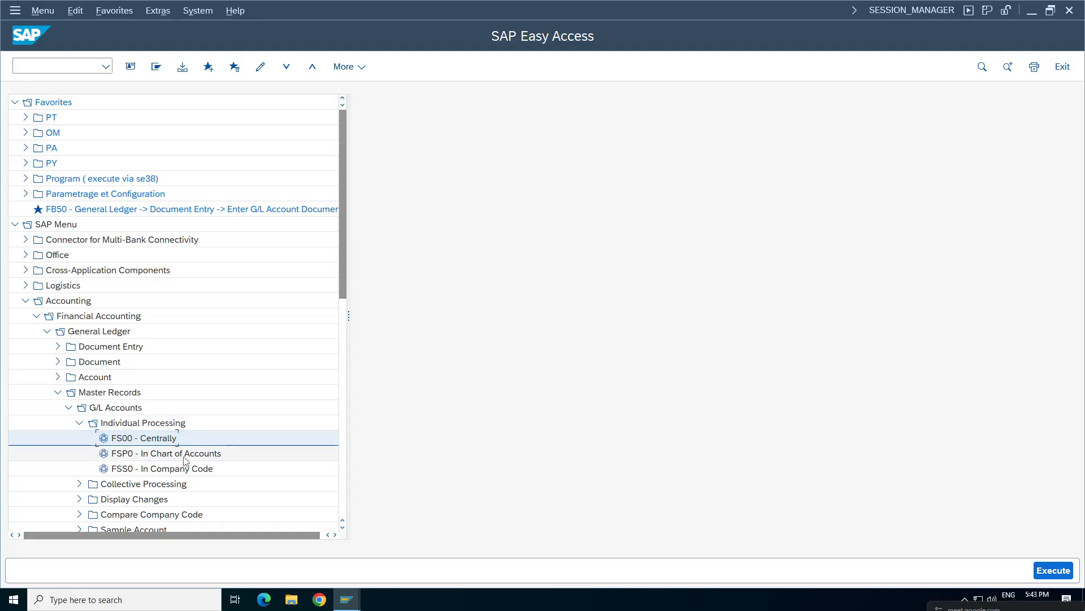
Step: Open the Cash account 1000 in FSP0 and review its chart of accounts data, including description, keyword/translation and information
double_click(186, 457)
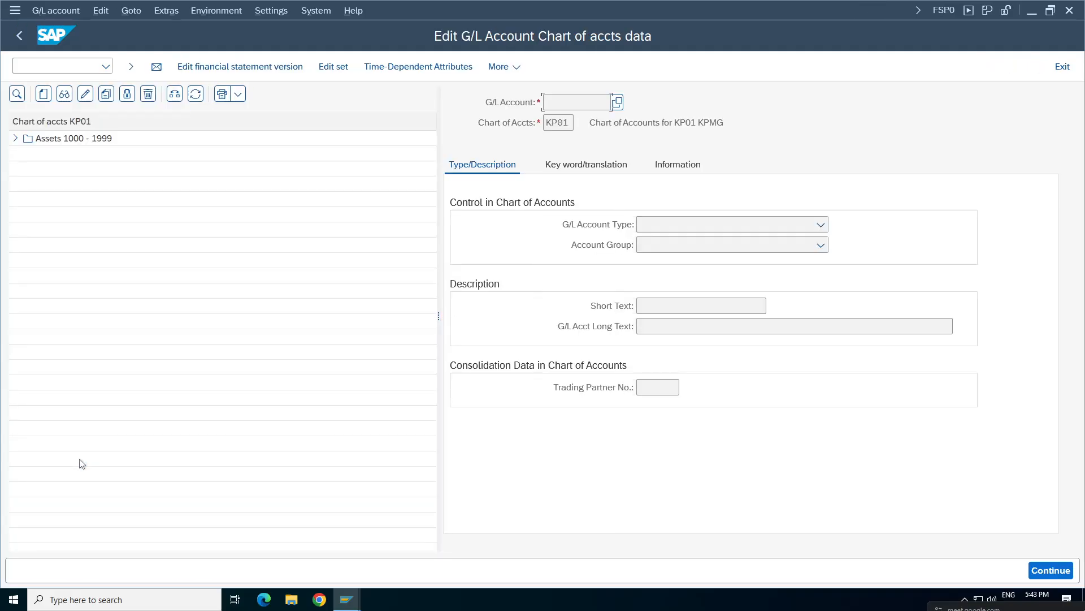
click(15, 139)
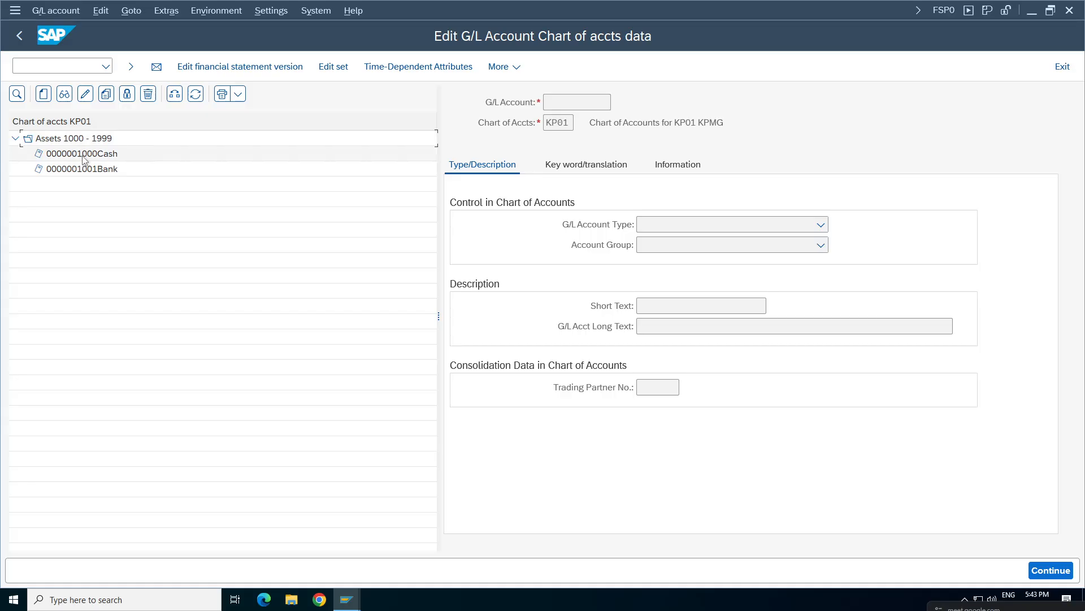
double_click(83, 156)
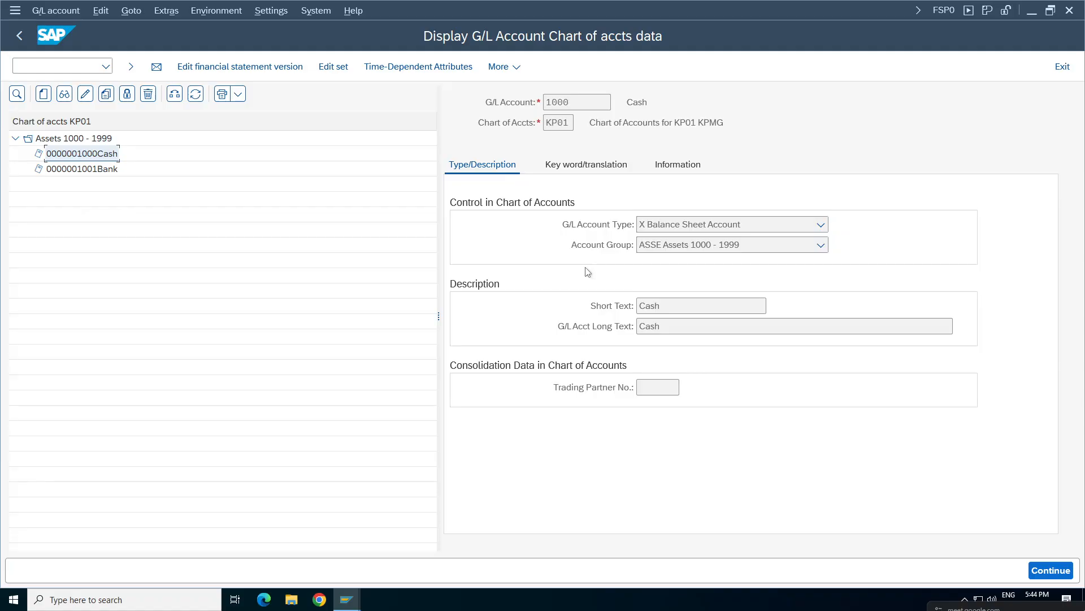
click(615, 166)
click(682, 170)
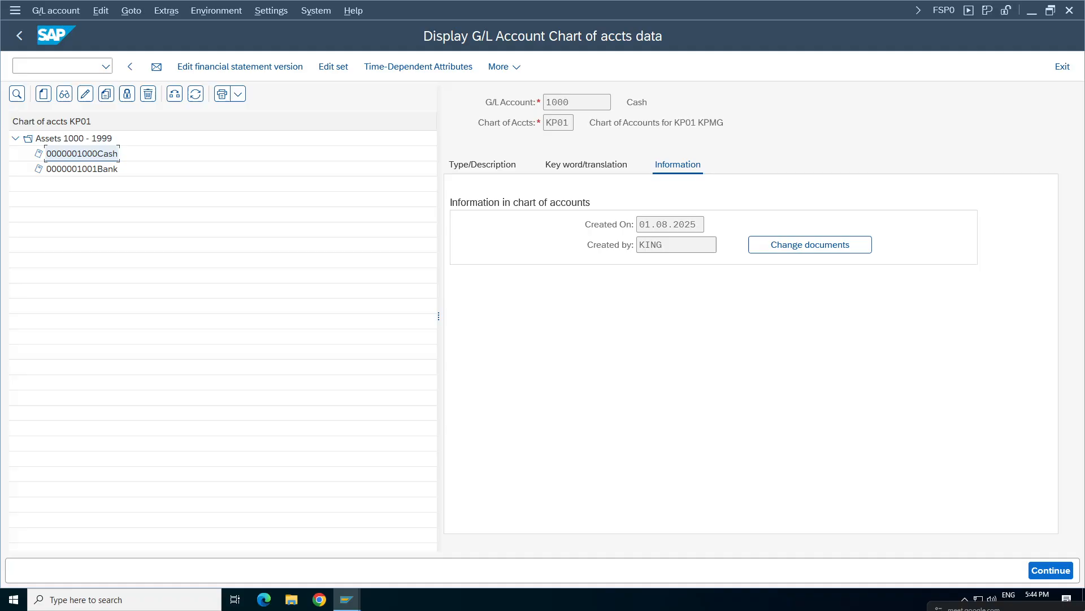
click(487, 167)
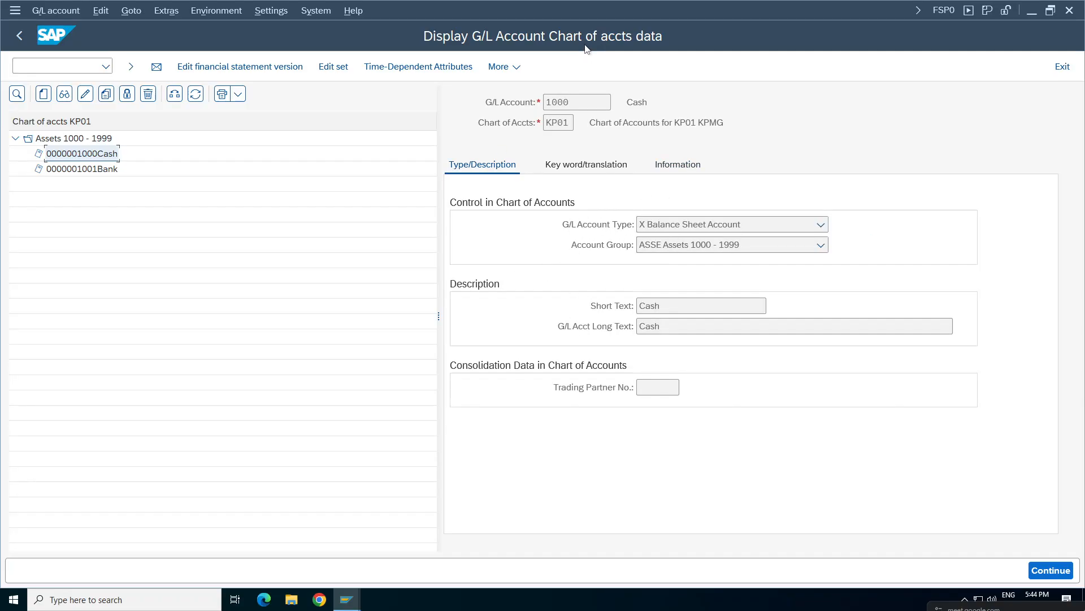
click(19, 35)
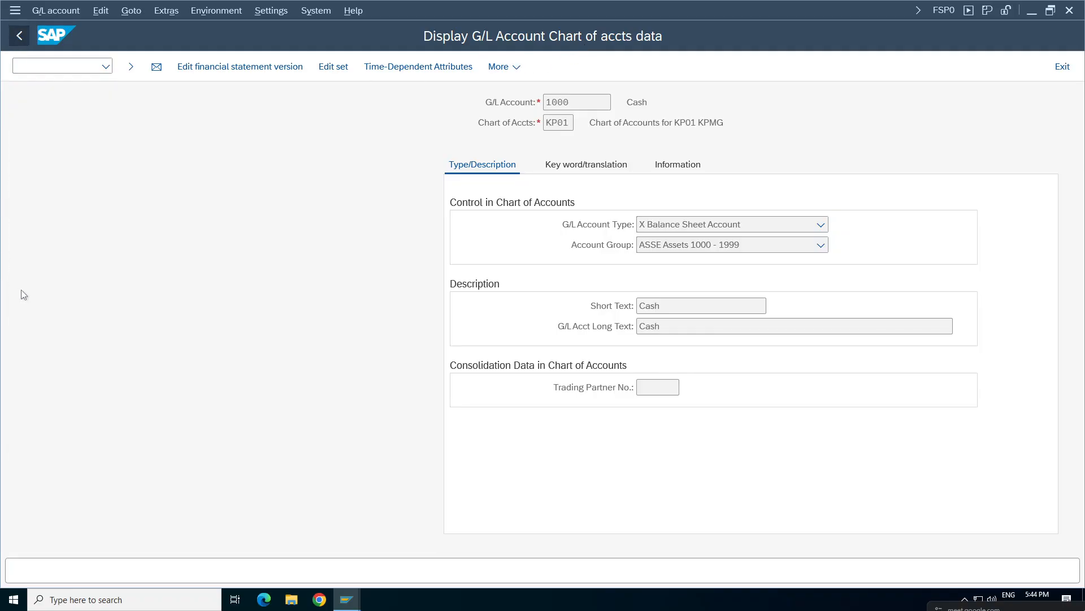
Step: Open the Cash account 1000 in FSS0 and review its company code control data and create/bank/interest settings
double_click(167, 468)
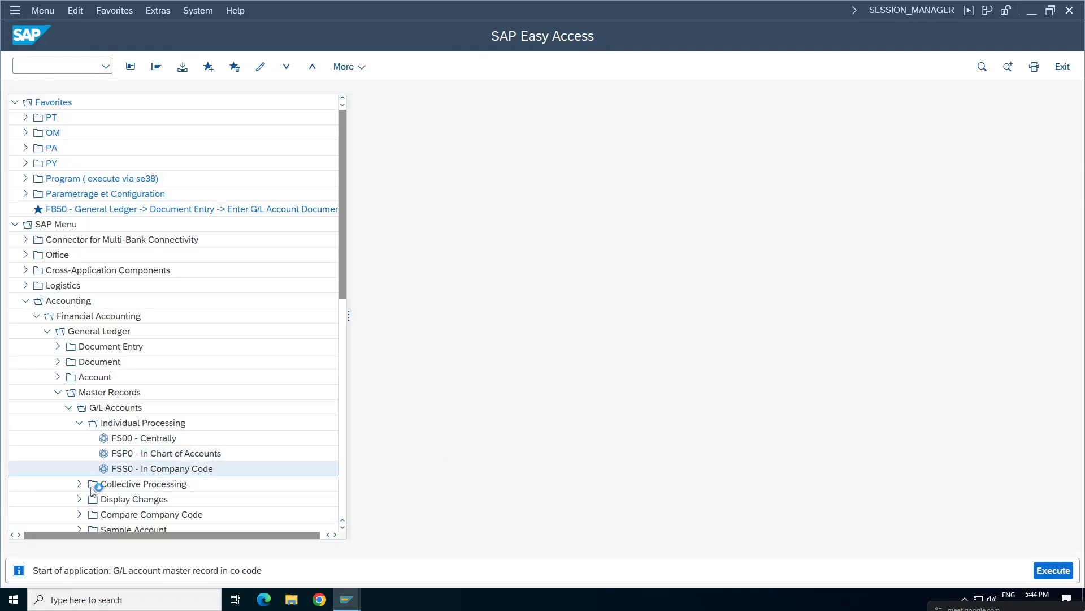
double_click(26, 143)
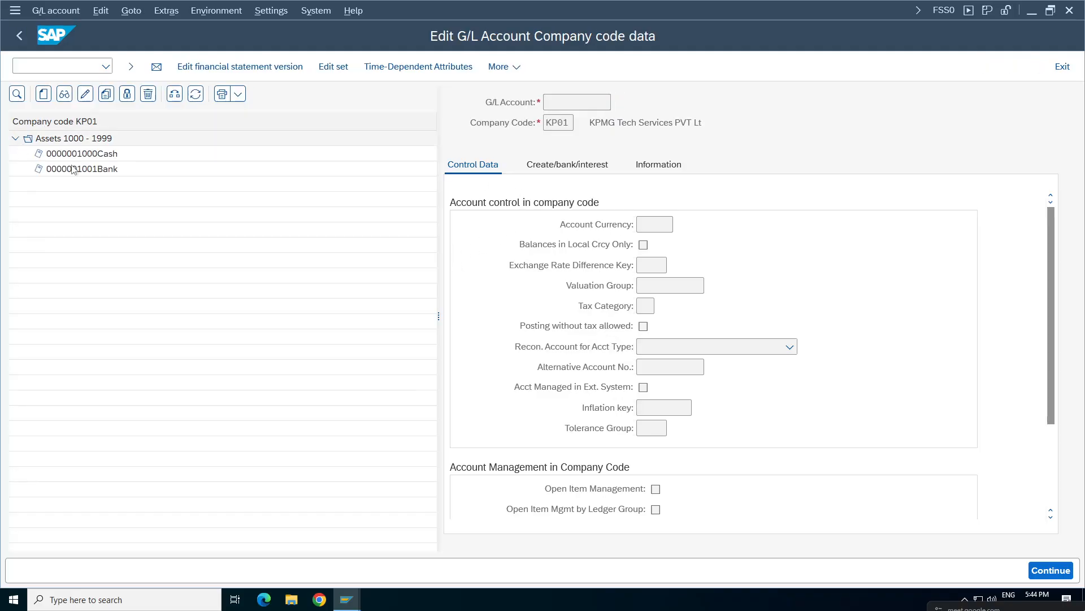
click(110, 160)
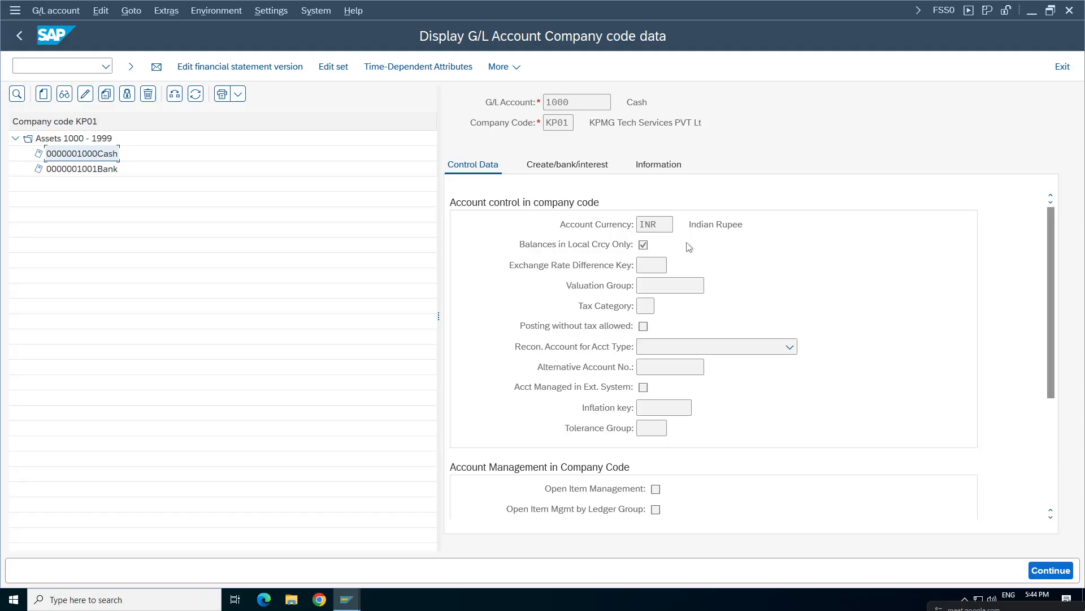
drag(1055, 281, 1055, 390)
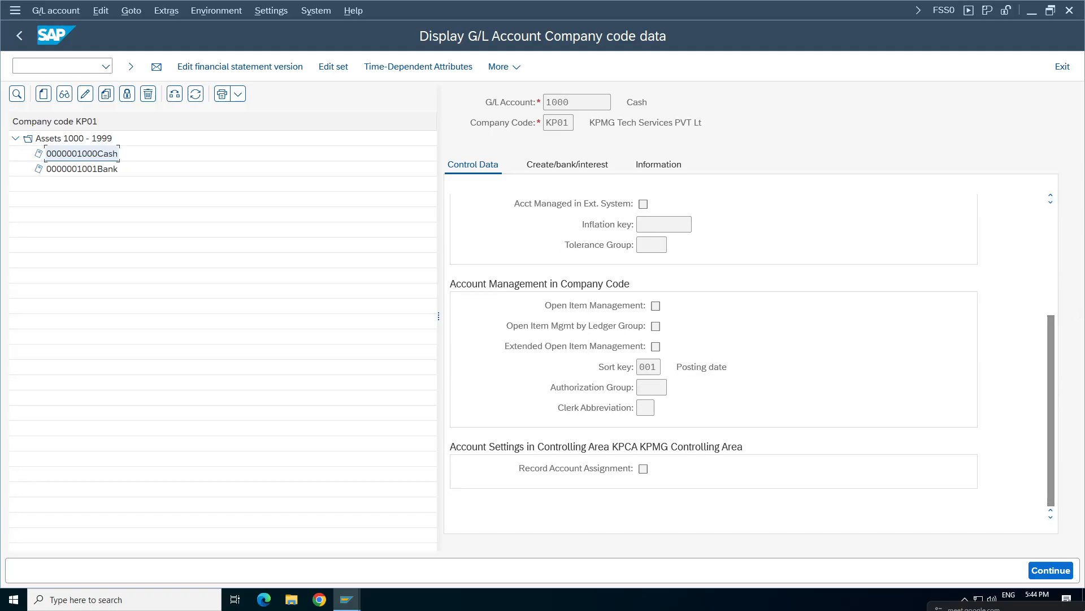
click(550, 165)
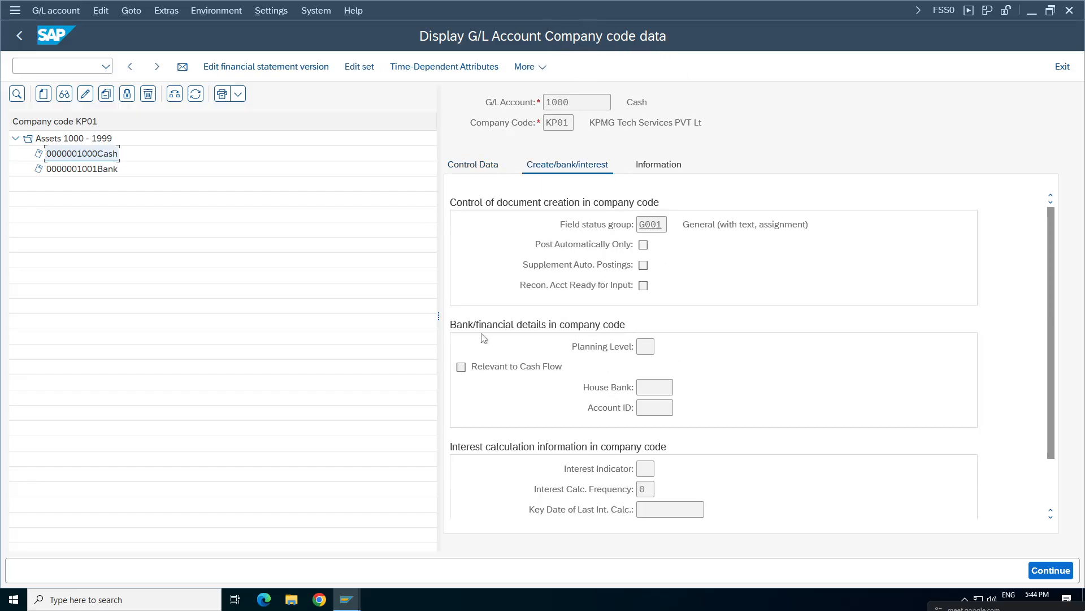
click(20, 35)
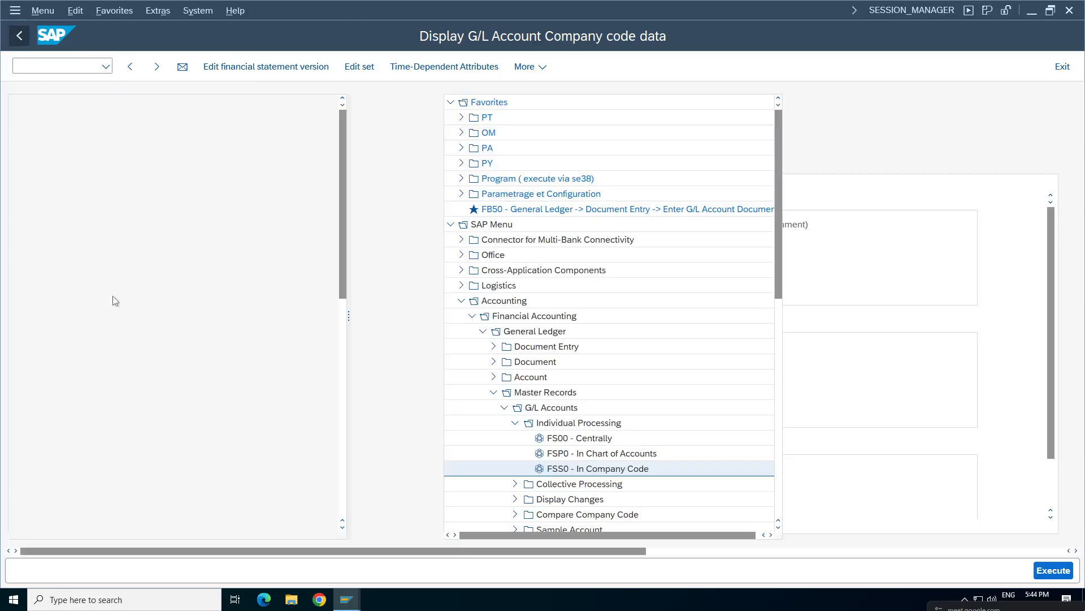
click(153, 444)
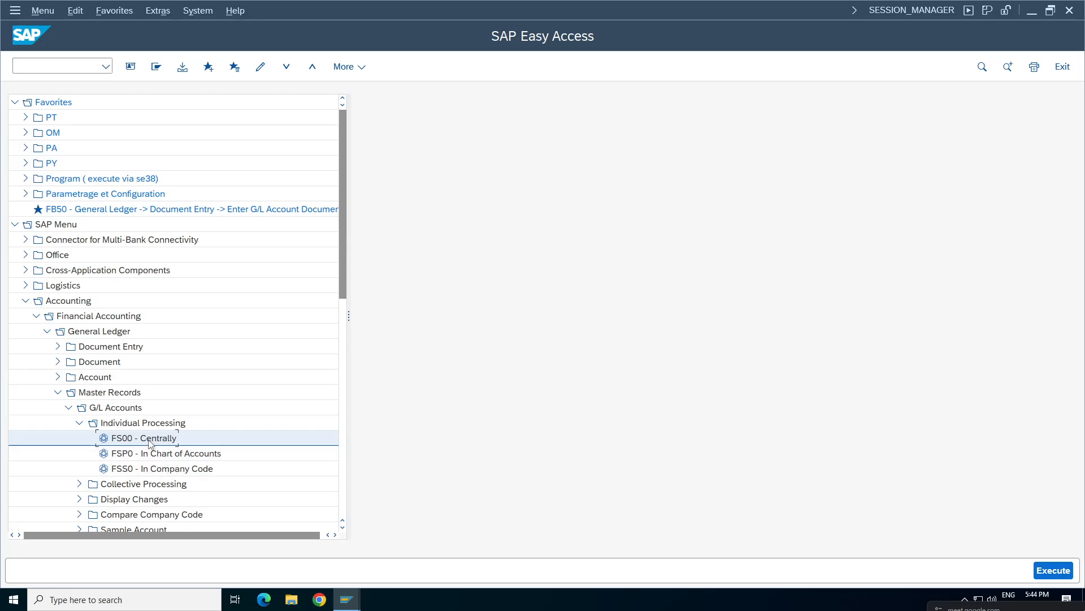
click(165, 469)
click(148, 440)
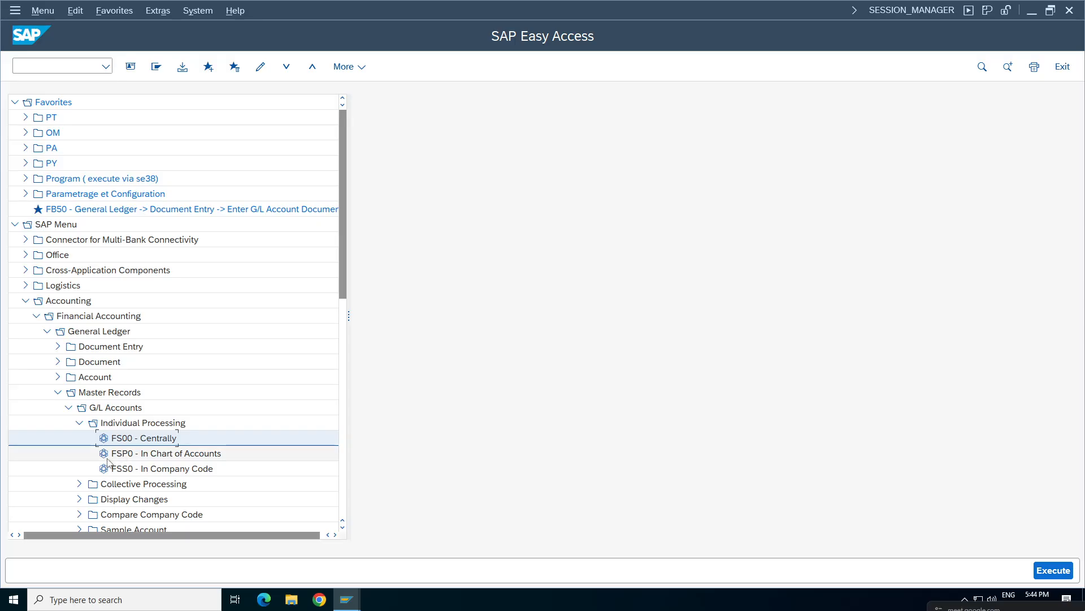
click(158, 468)
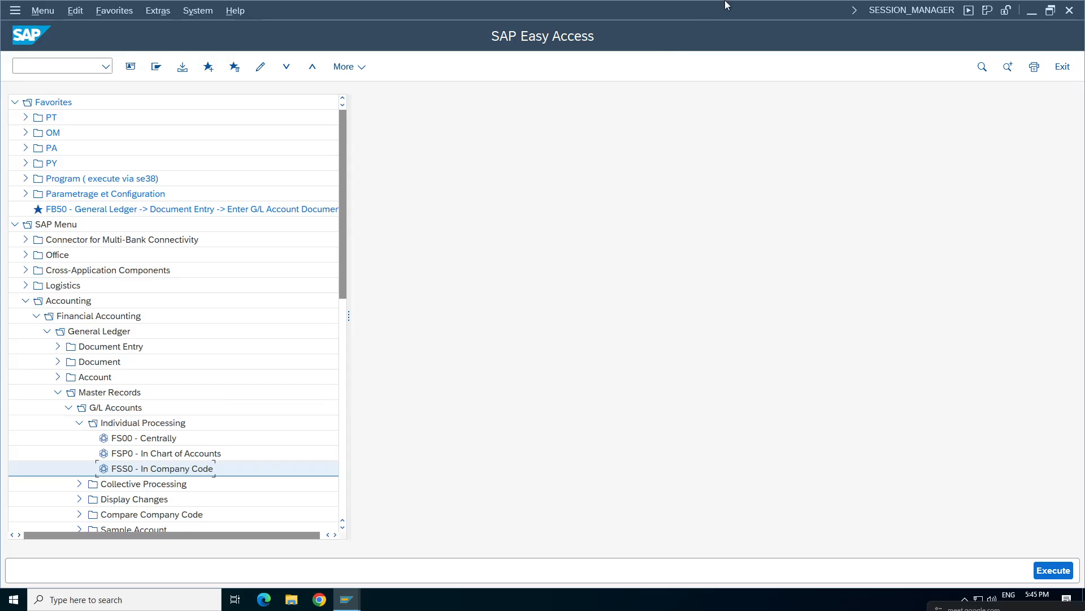
Step: Switch to the FI Working Notes and Configuration Settings spreadsheet, check the General Ledger (GL) Master Data notes, and return to SAP
mouse_move(712, 6)
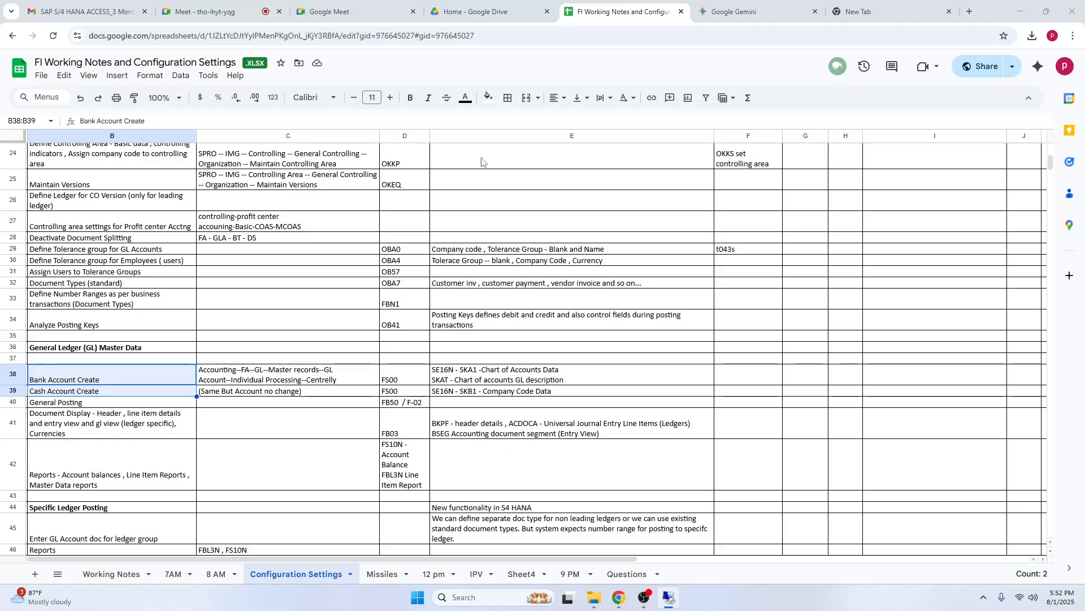
click(656, 7)
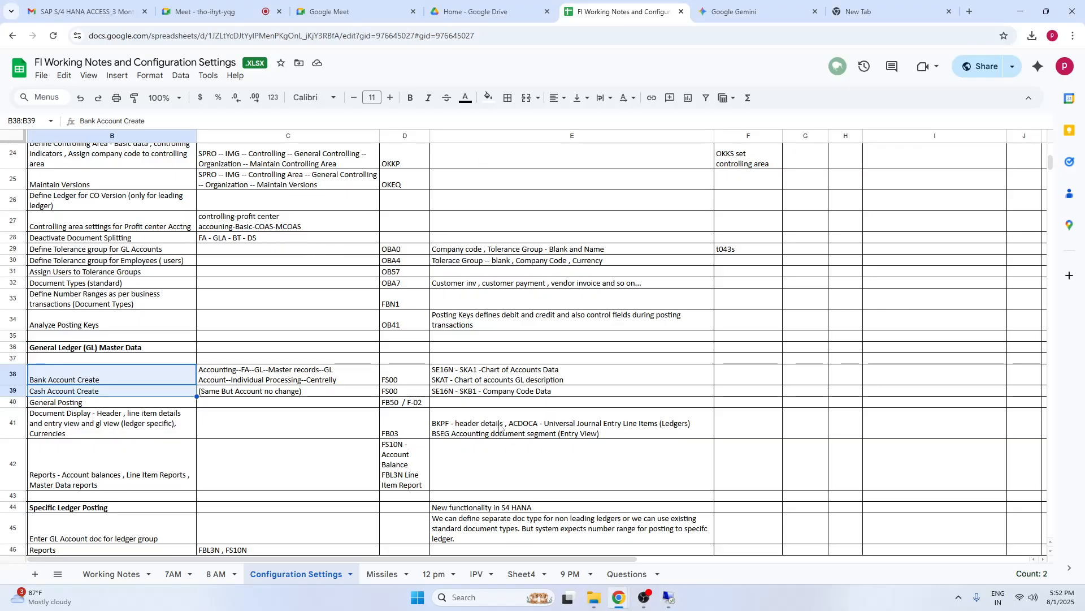
click(669, 597)
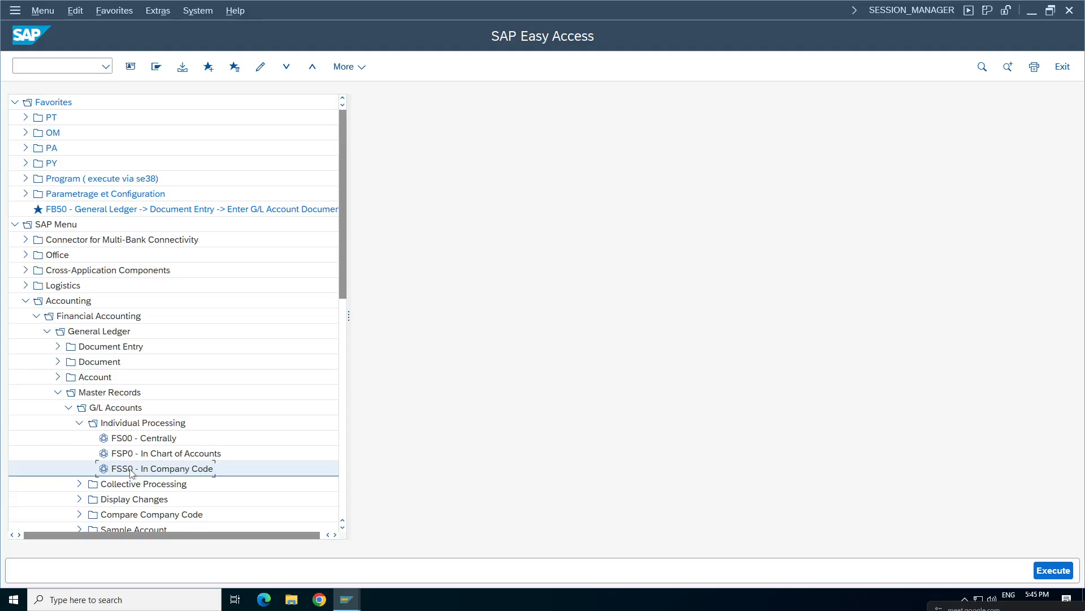
Step: Display the Cash account again in FSP0 and examine its type/description, keyword/translation and creation information at chart of accounts level
double_click(121, 454)
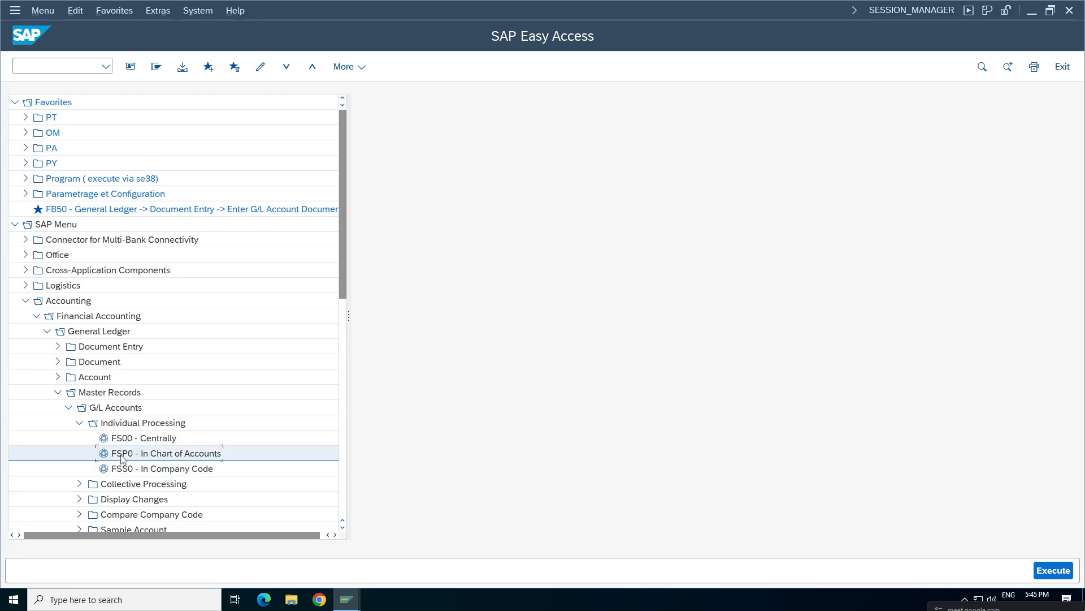
click(15, 138)
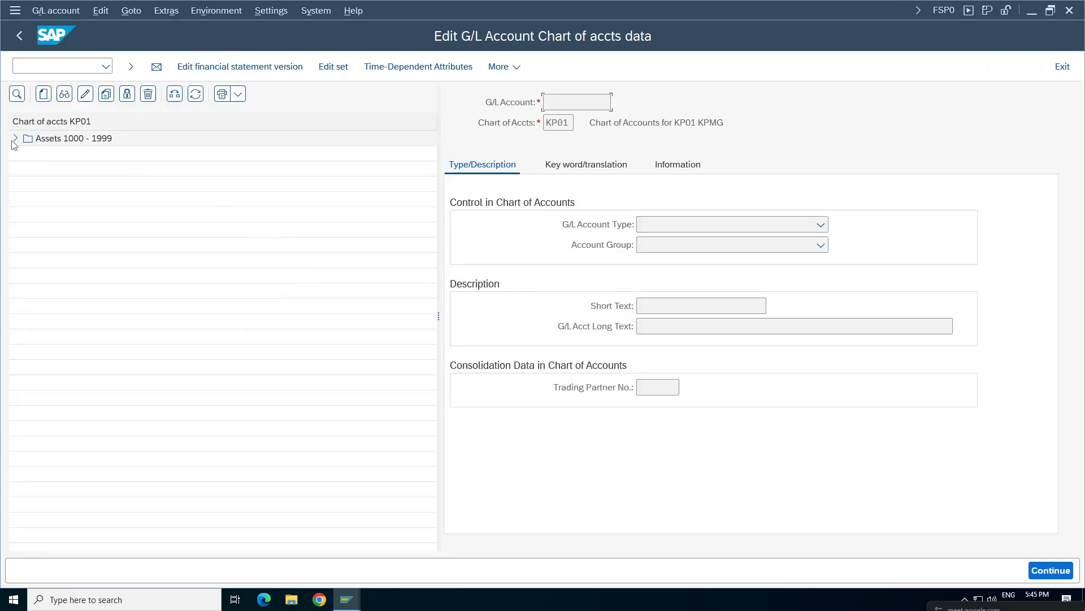
double_click(94, 158)
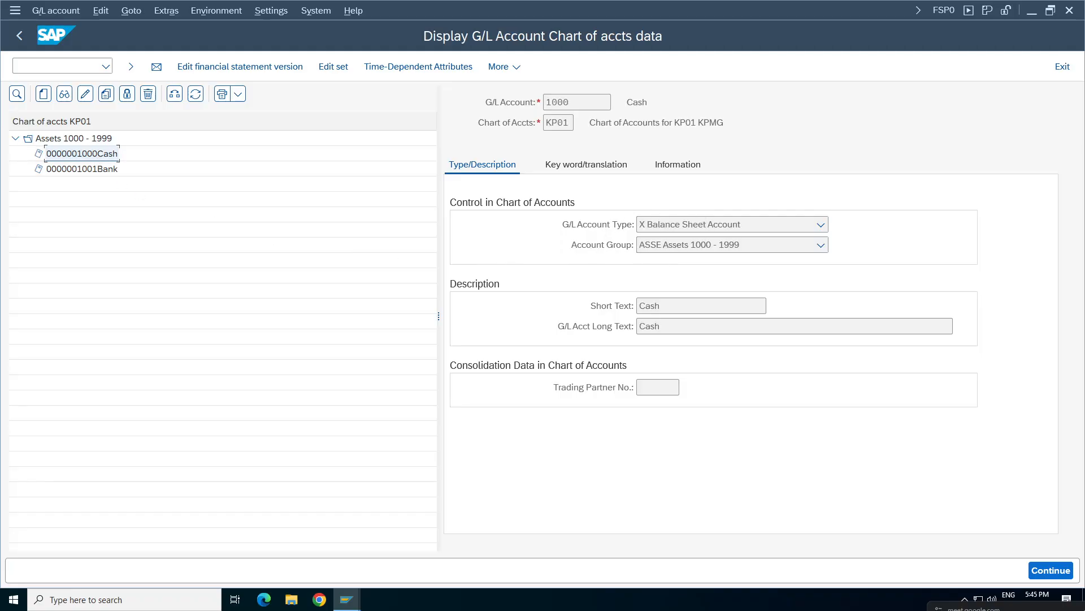
click(583, 165)
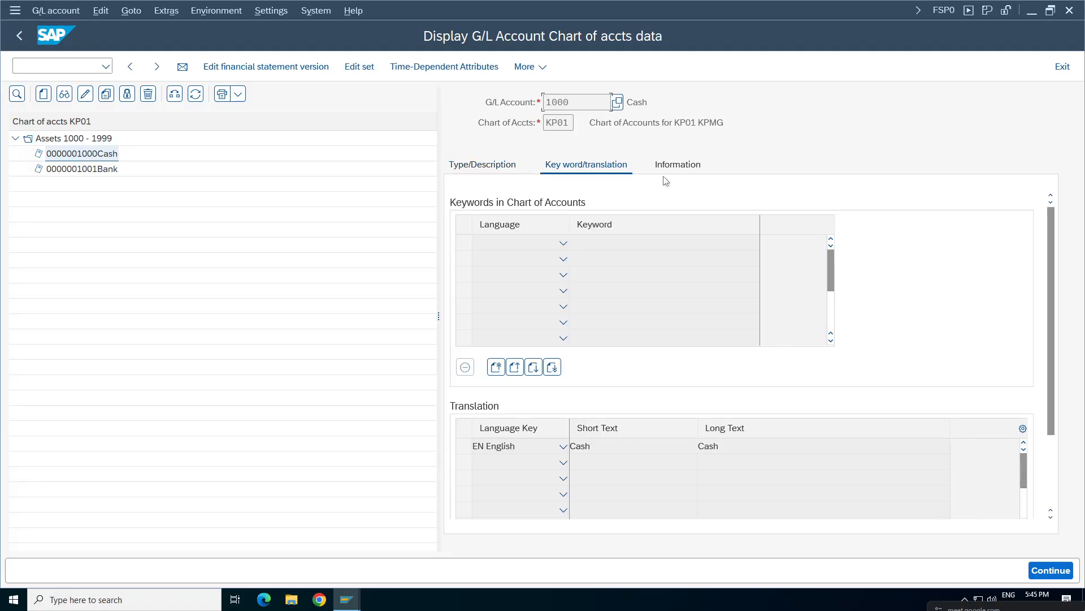
click(673, 167)
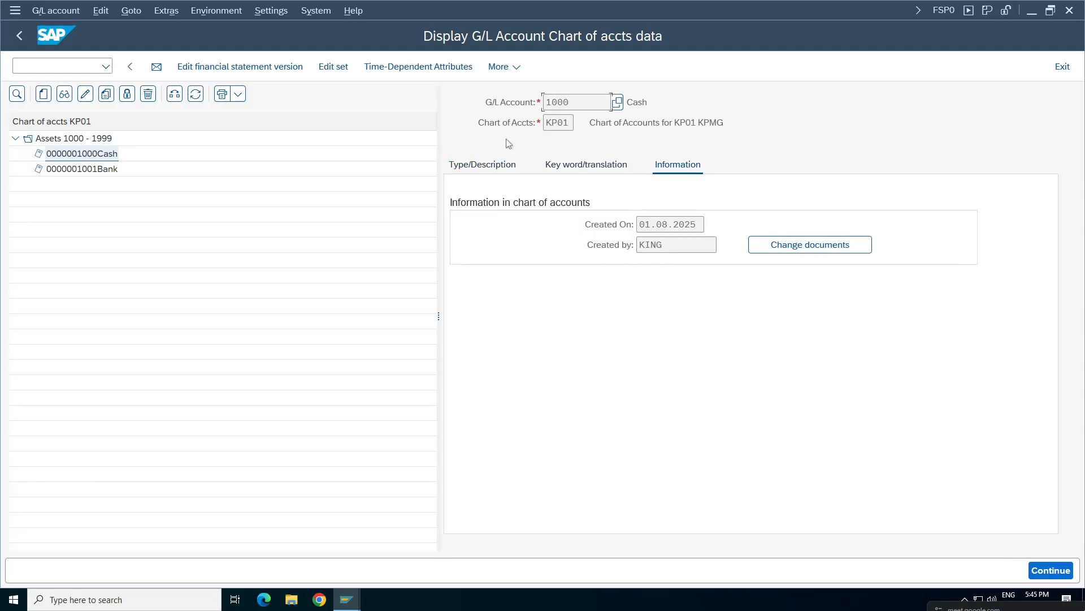
click(481, 165)
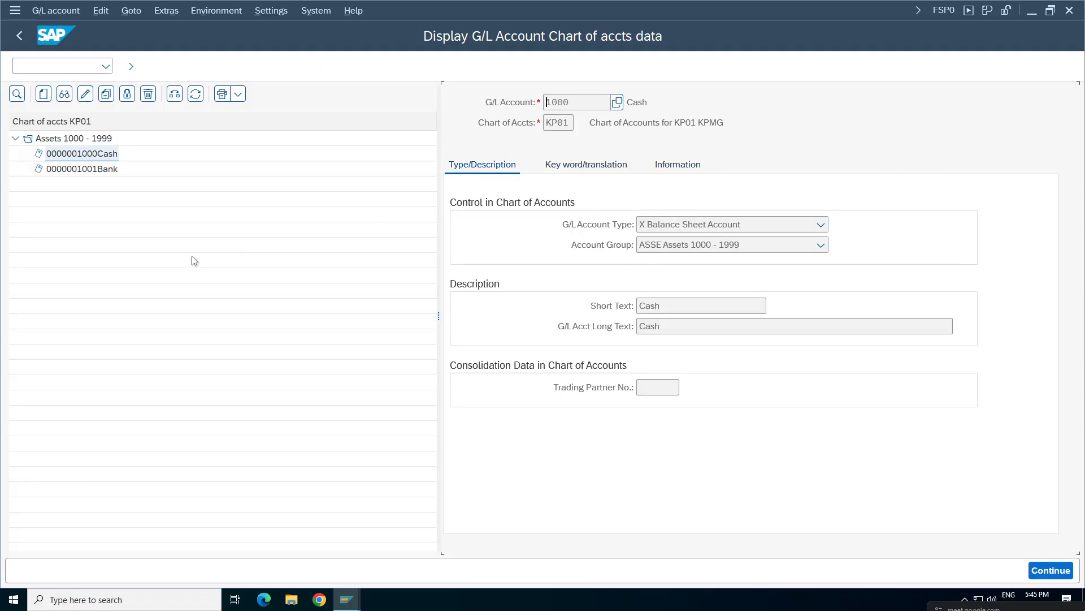
click(19, 35)
Step: Display the Cash account again in FSS0 and examine its control, create/bank/interest and information data at company code level
double_click(168, 469)
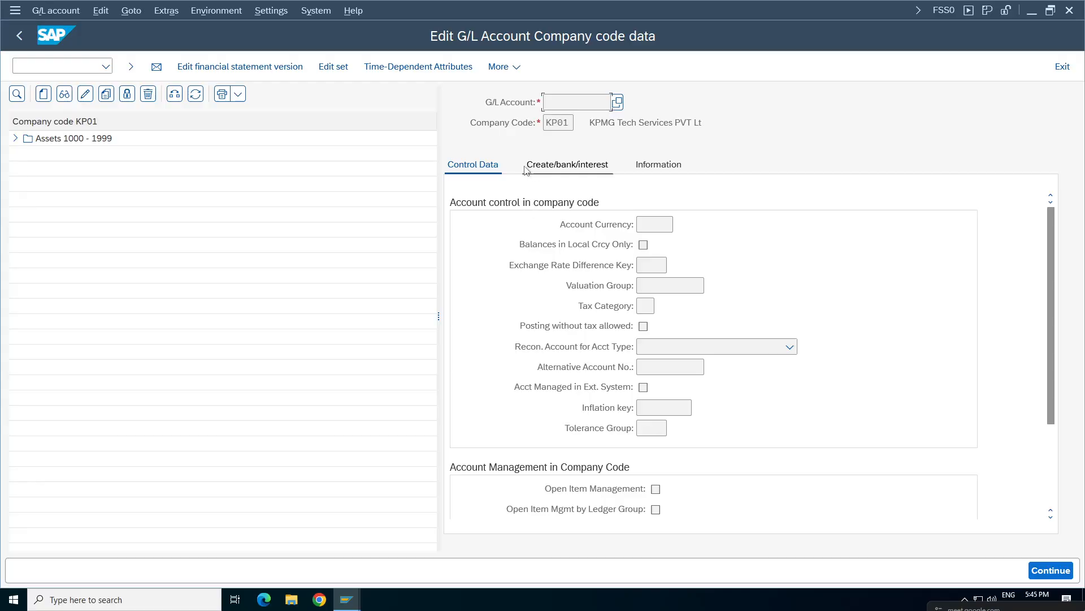
click(15, 138)
double_click(82, 153)
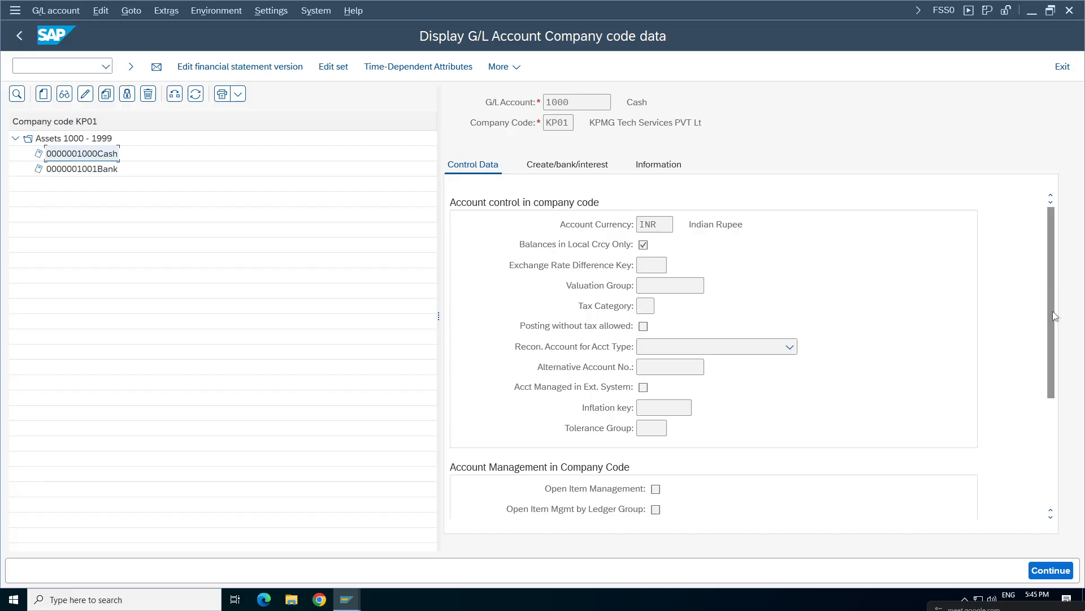
drag(1053, 326, 1056, 434)
click(567, 164)
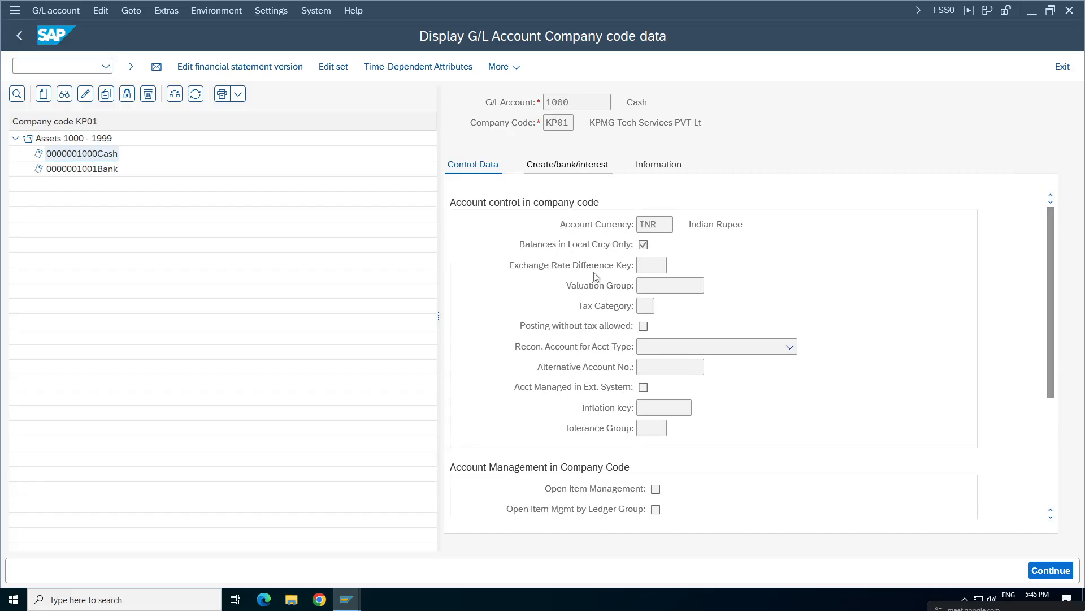
click(658, 164)
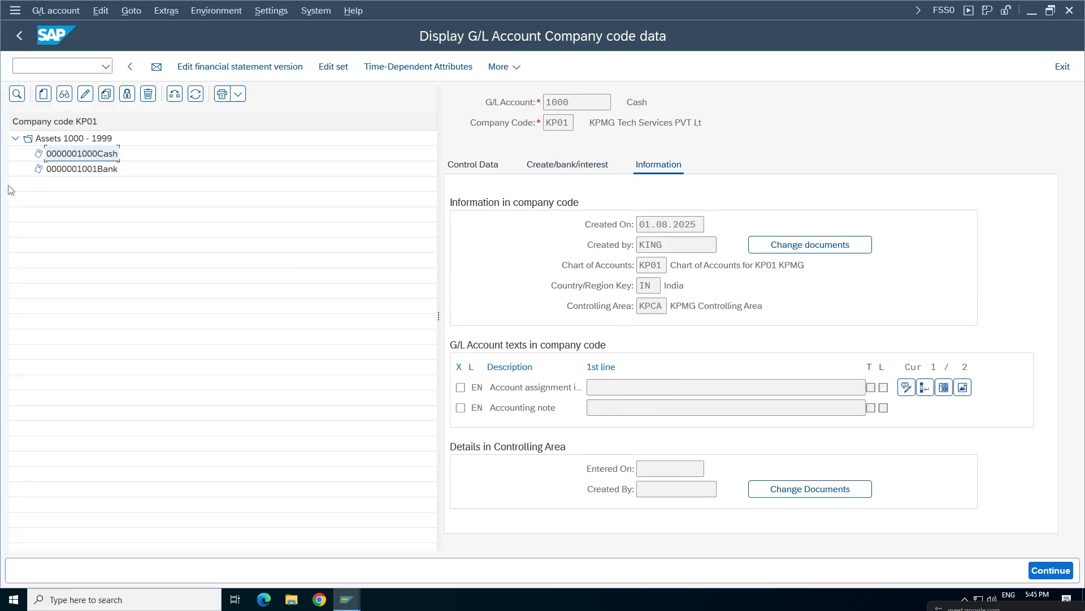
click(18, 36)
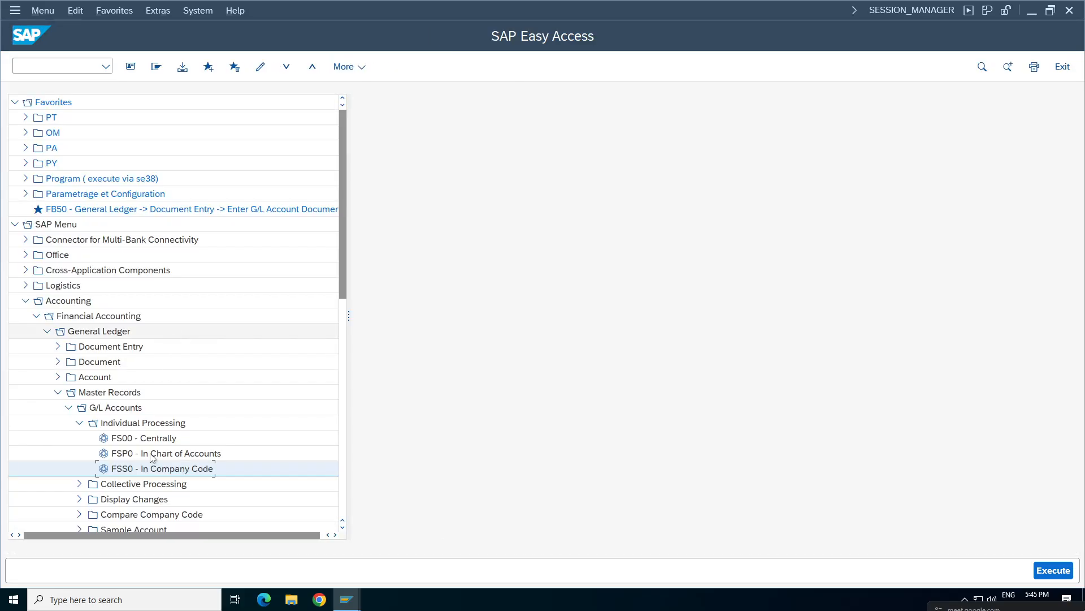
click(161, 458)
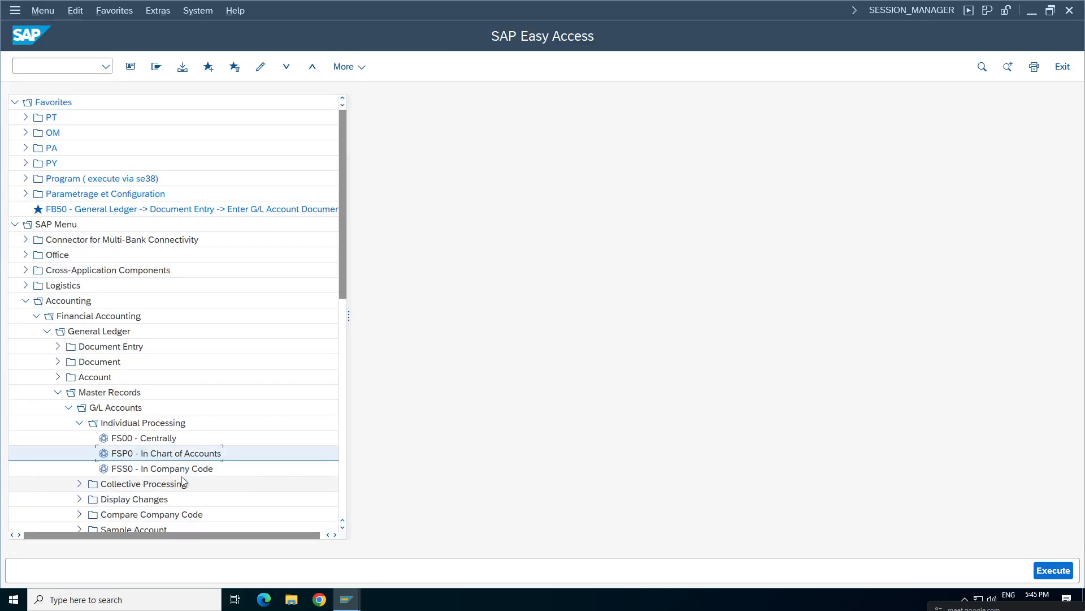
click(160, 468)
key(Up)
key(Up)
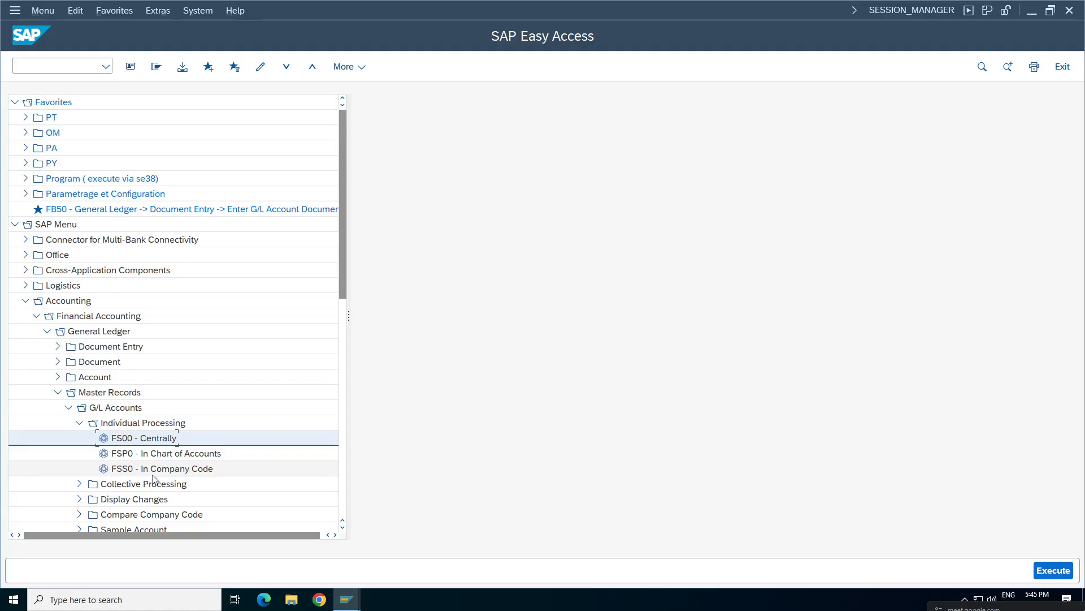
click(159, 455)
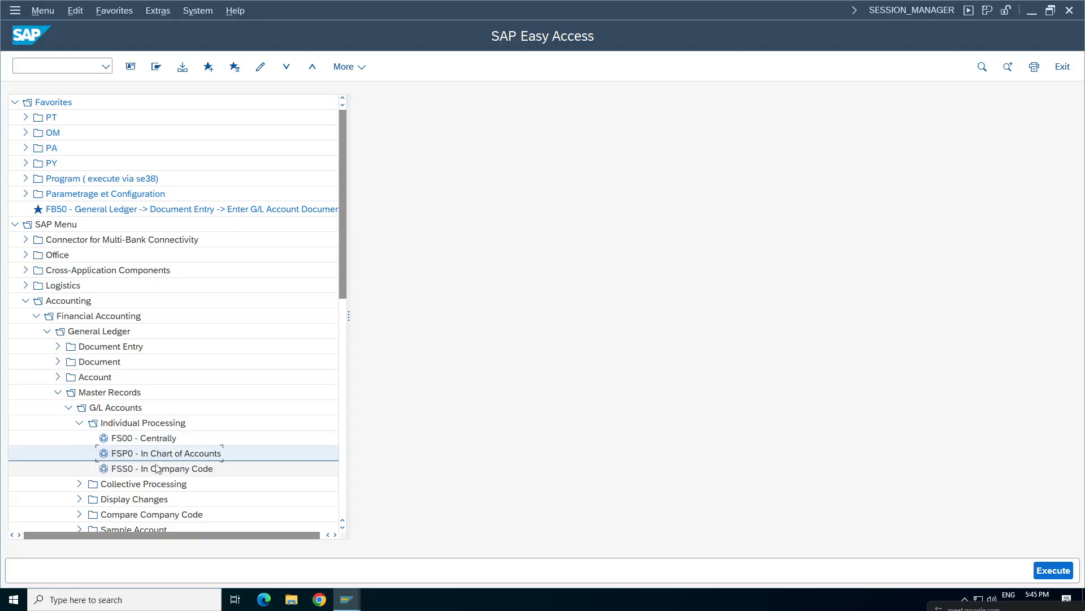
click(182, 438)
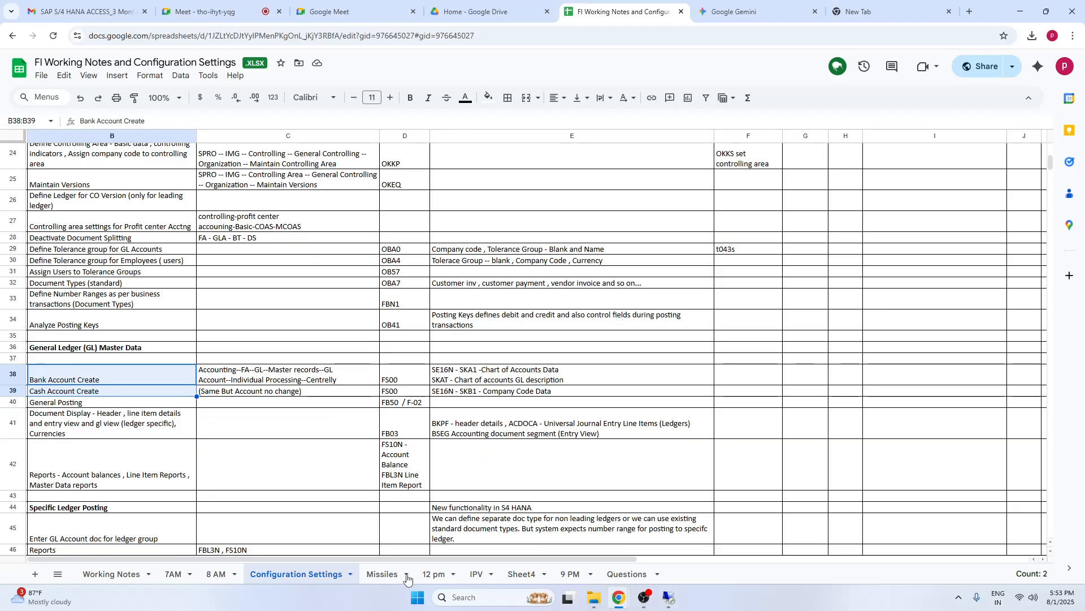
Step: On the Missiles sheet of the FI Working Notes spreadsheet, enter "Staionery account" in cell B113 of the empty area below the existing notes
click(383, 574)
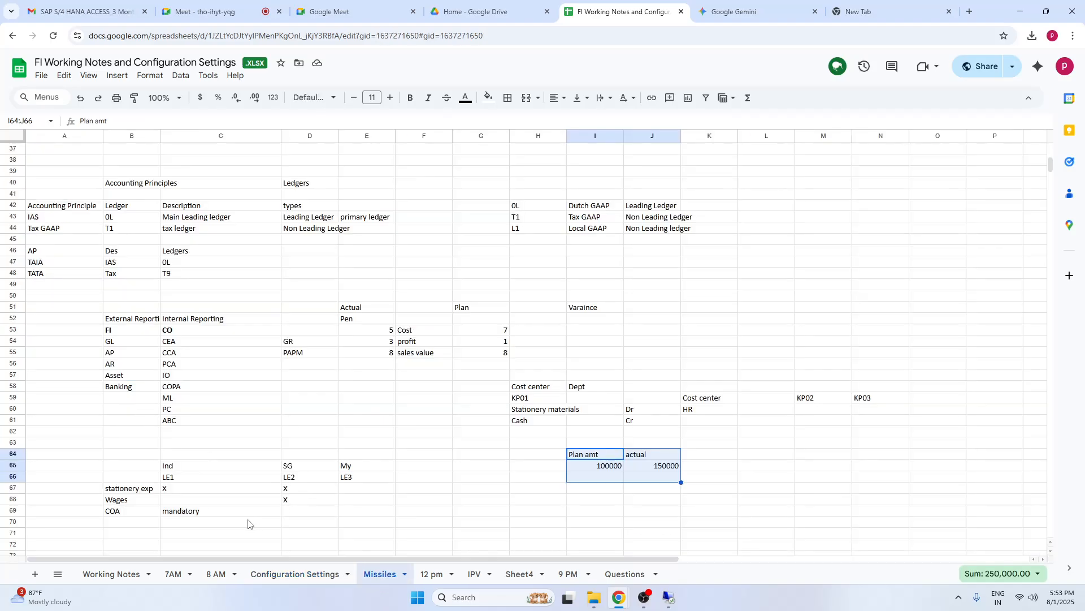
click(126, 532)
key(Down)
key(Down)
key(Down)
key(Down)
key(Down)
key(Down)
key(Down)
key(Down)
key(Down)
key(Down)
key(Down)
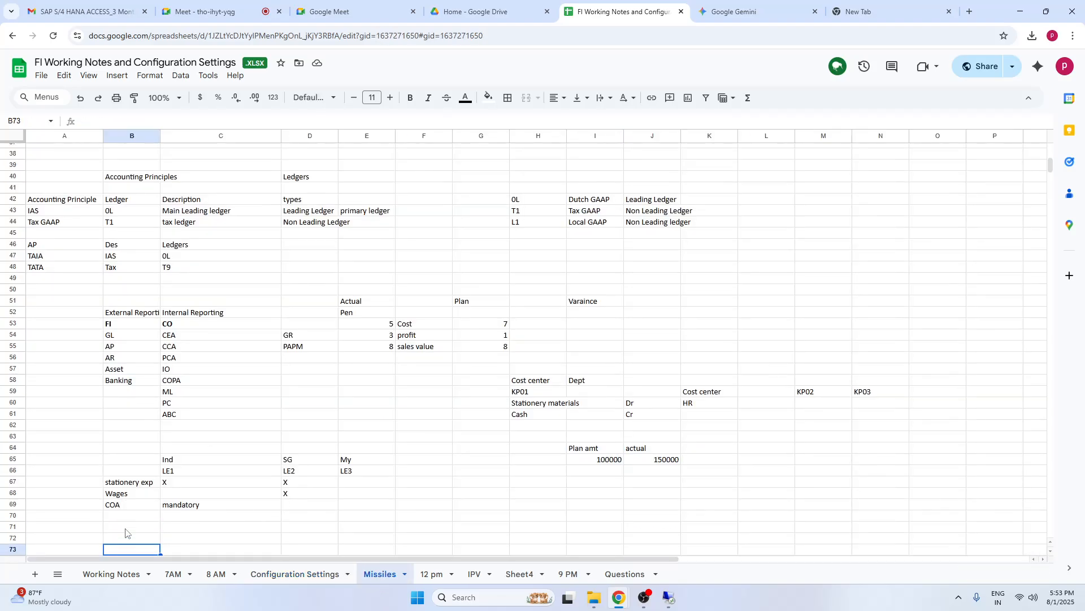
key(Down)
key(Down)
key(Down)
key(Down)
key(Down)
key(Down)
key(Down)
key(Down)
key(Down)
key(Down)
key(Down)
key(Down)
key(Down)
key(Down)
key(Down)
key(Down)
key(Down)
key(Down)
key(Down)
key(Down)
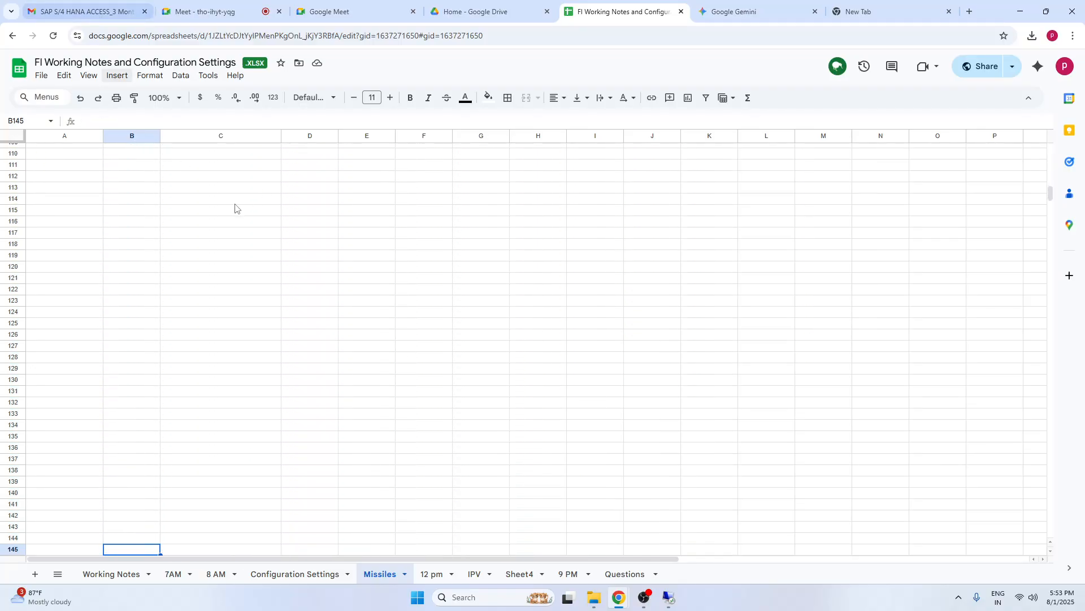
click(125, 190)
text(Staionery)
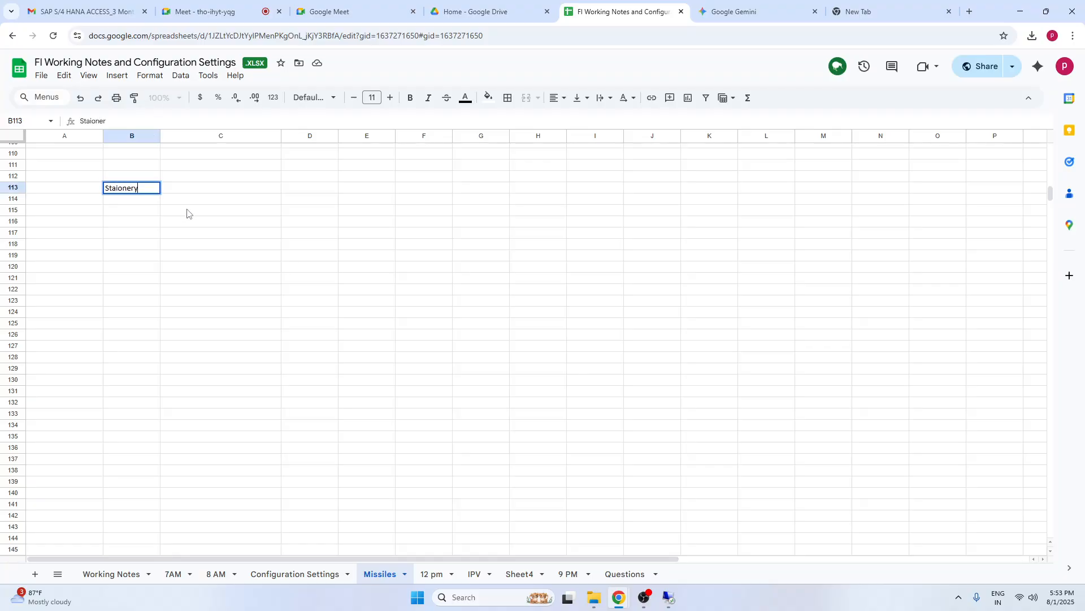
text( account)
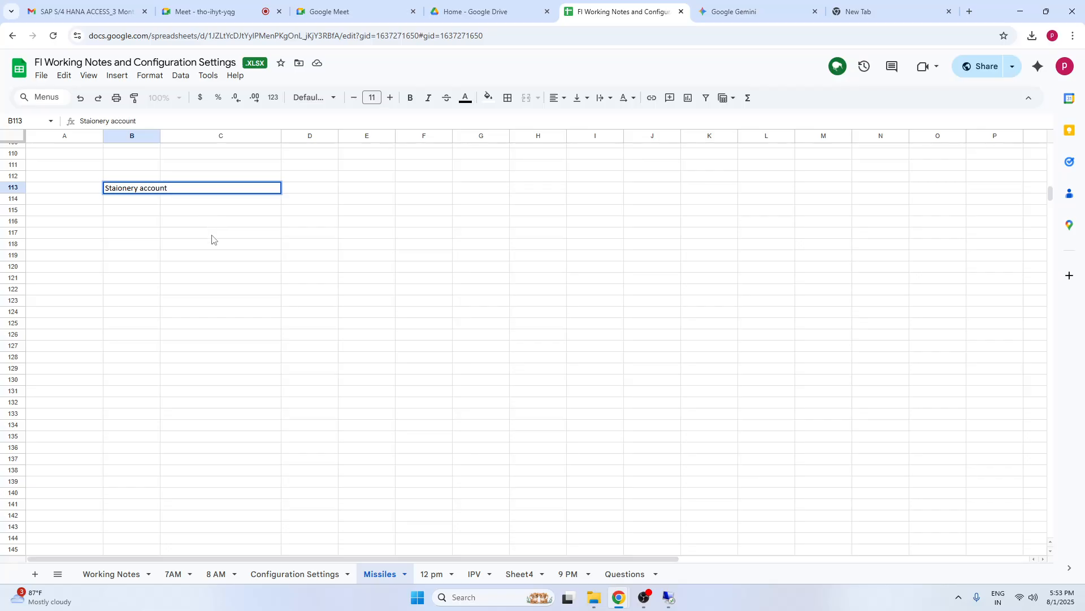
click(224, 253)
click(132, 192)
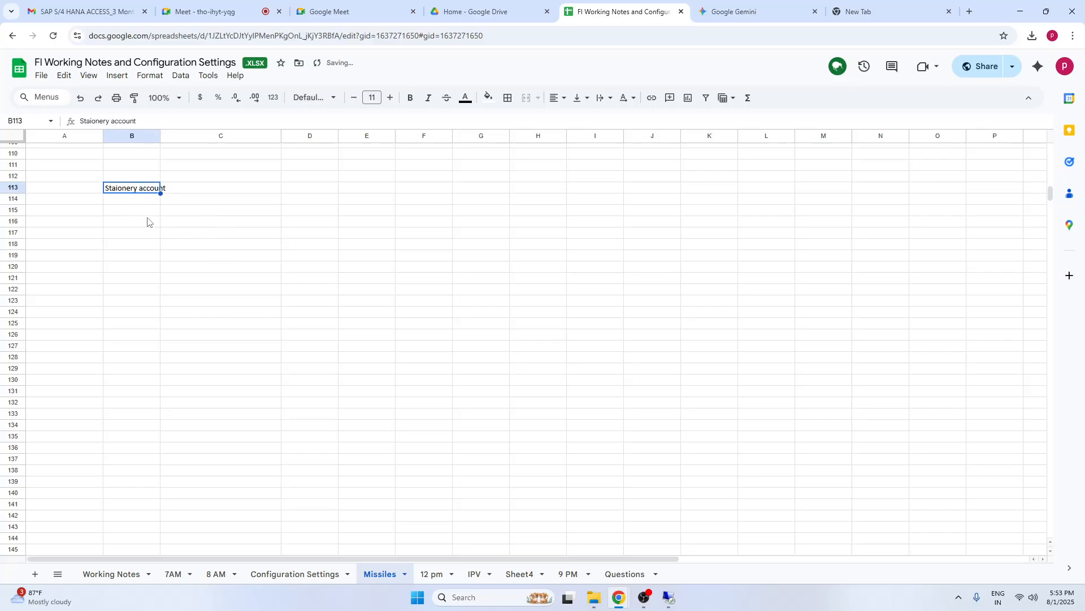
click(189, 224)
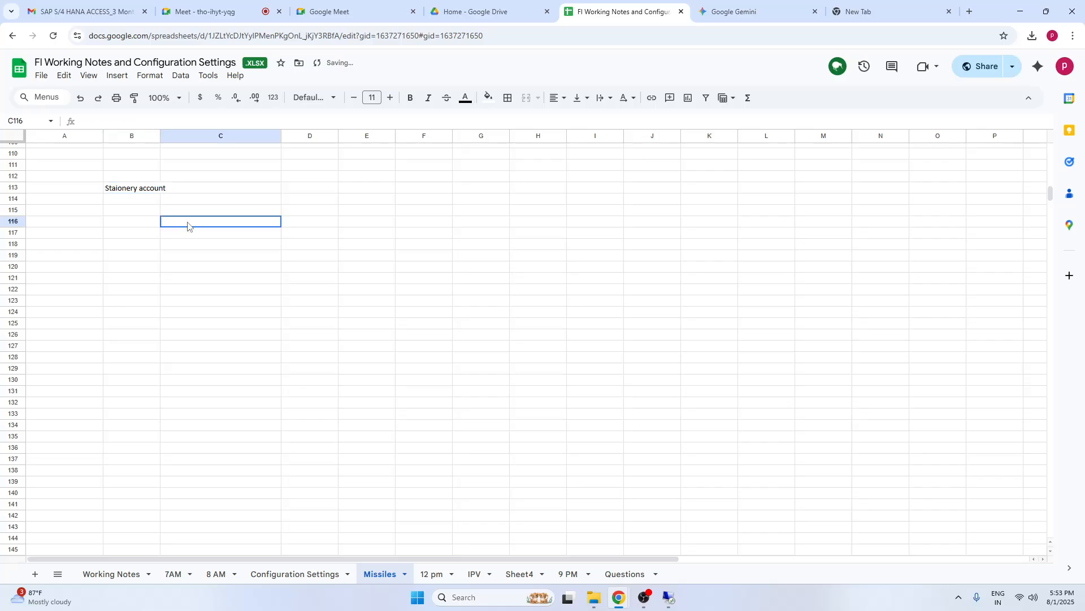
Step: Enter the company code headings 1000, 2000 and 3000 in cells D112, E112 and F112
click(291, 176)
text(10)
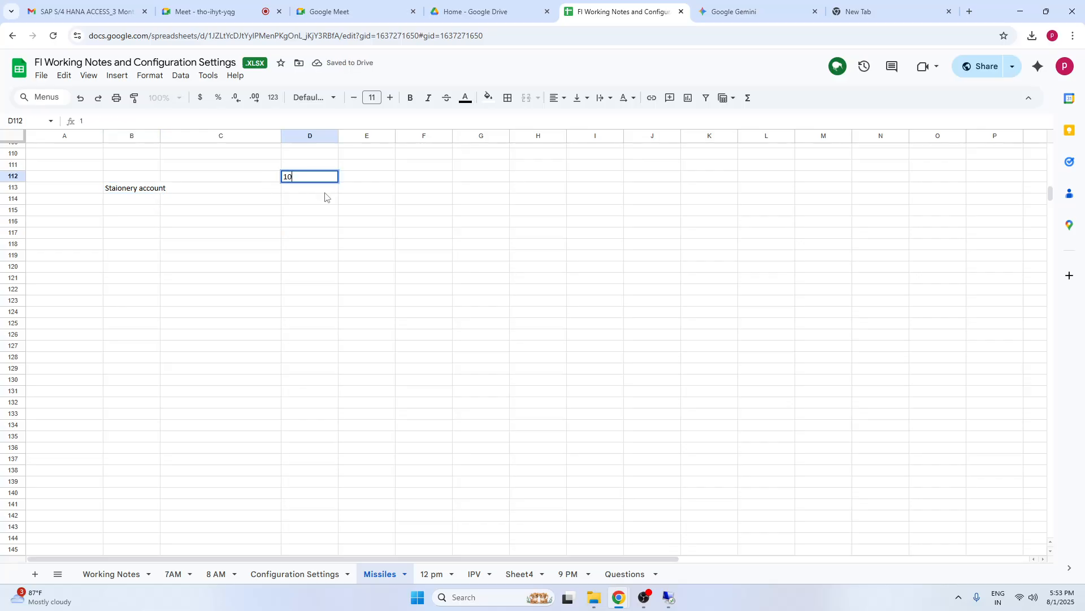
text(00)
click(362, 177)
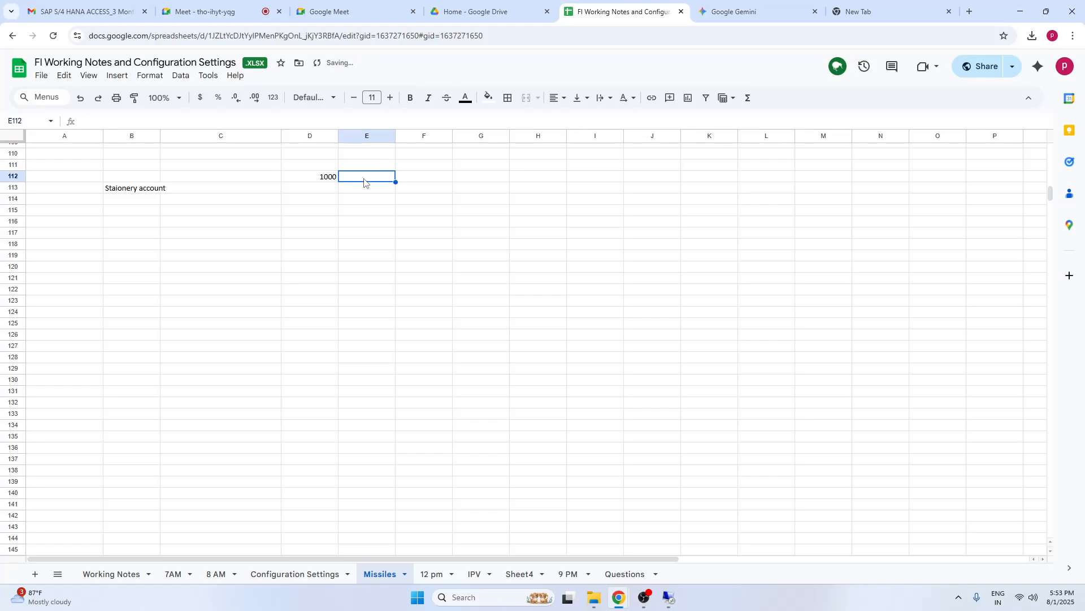
text(2000)
key(Tab)
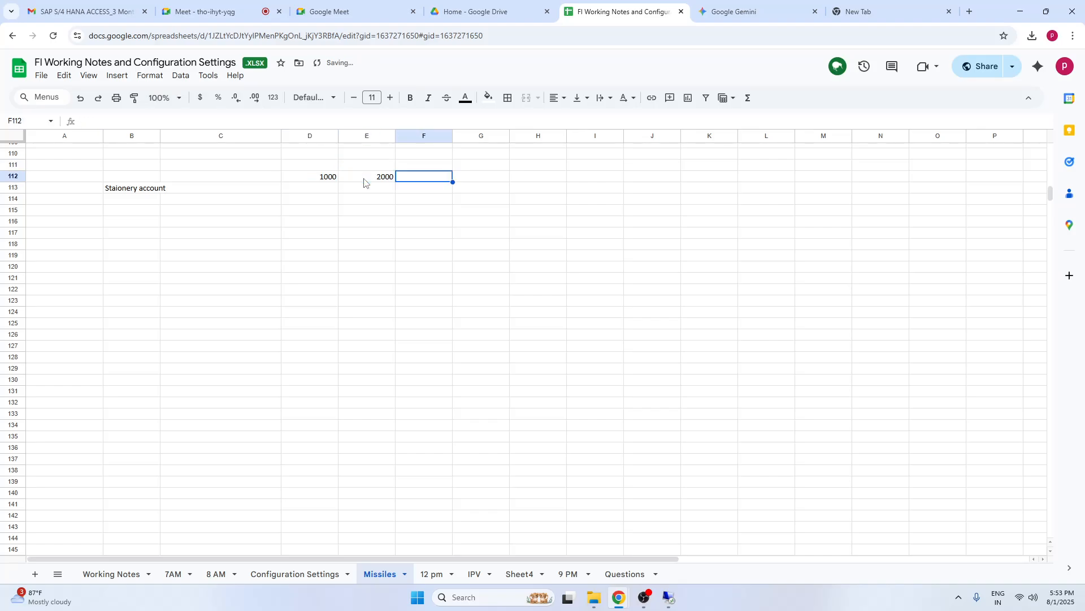
text(3000)
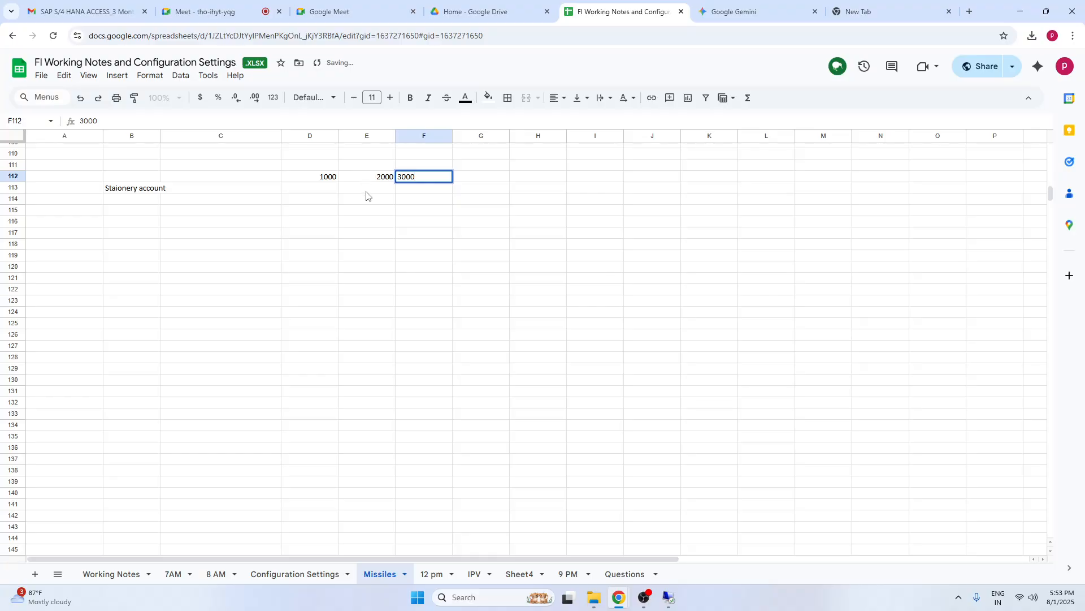
key(Tab)
click(320, 181)
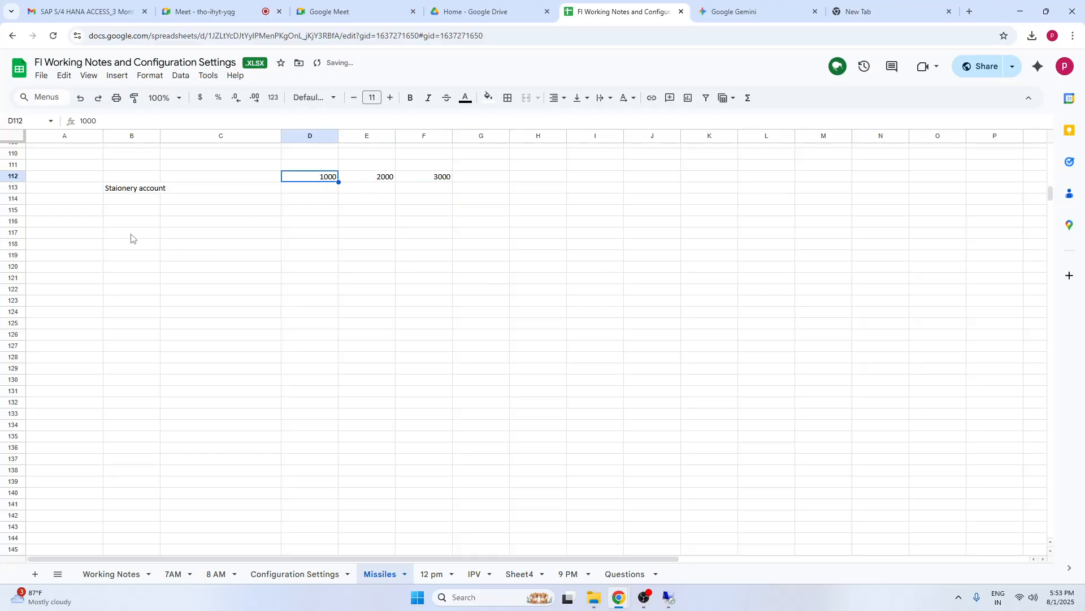
Step: Mark the stationery account row with X under 1000 and 3000, leaving 2000 blank
click(125, 189)
click(316, 190)
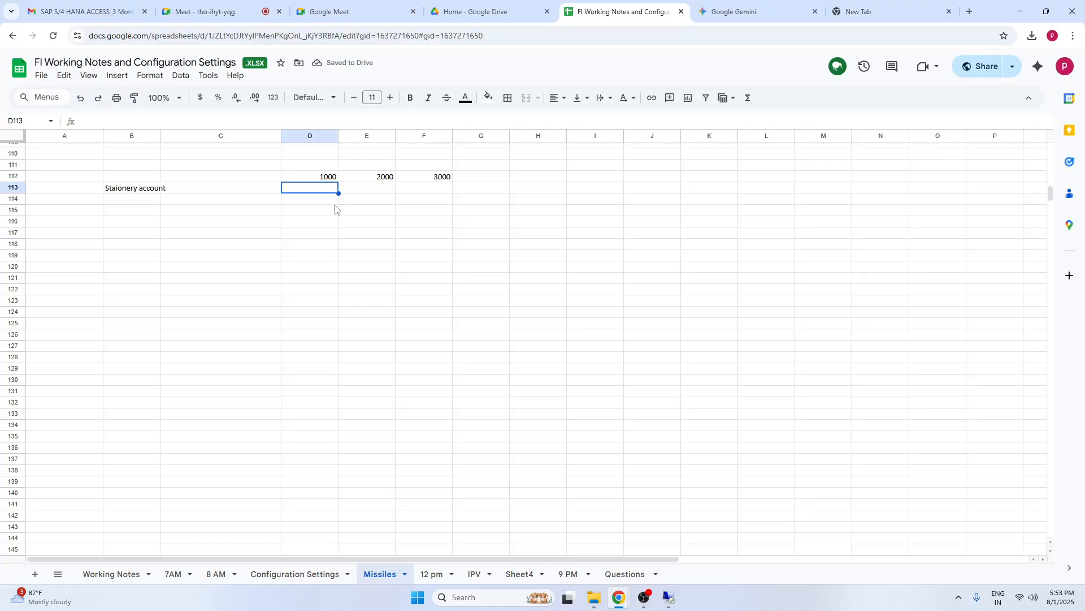
text(X)
drag(394, 213, 396, 213)
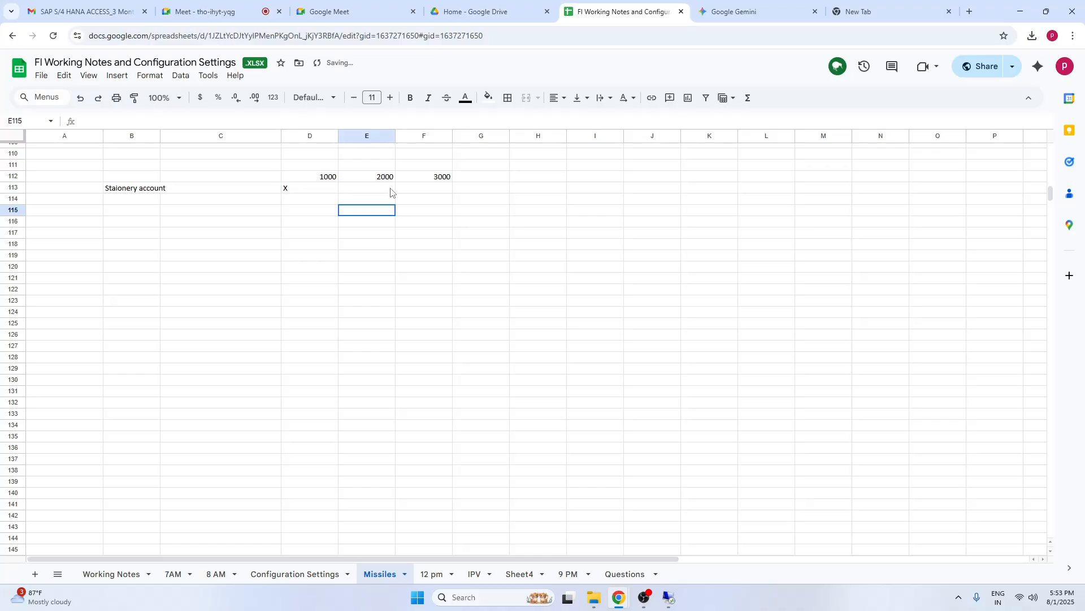
click(374, 176)
click(113, 188)
click(389, 179)
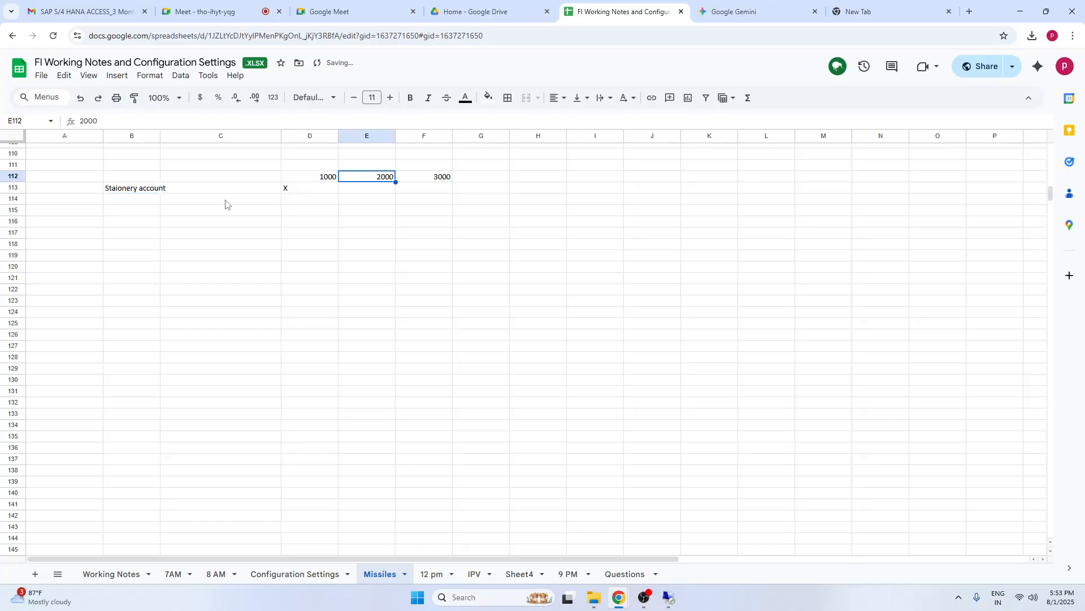
click(133, 190)
click(379, 179)
click(137, 195)
click(378, 190)
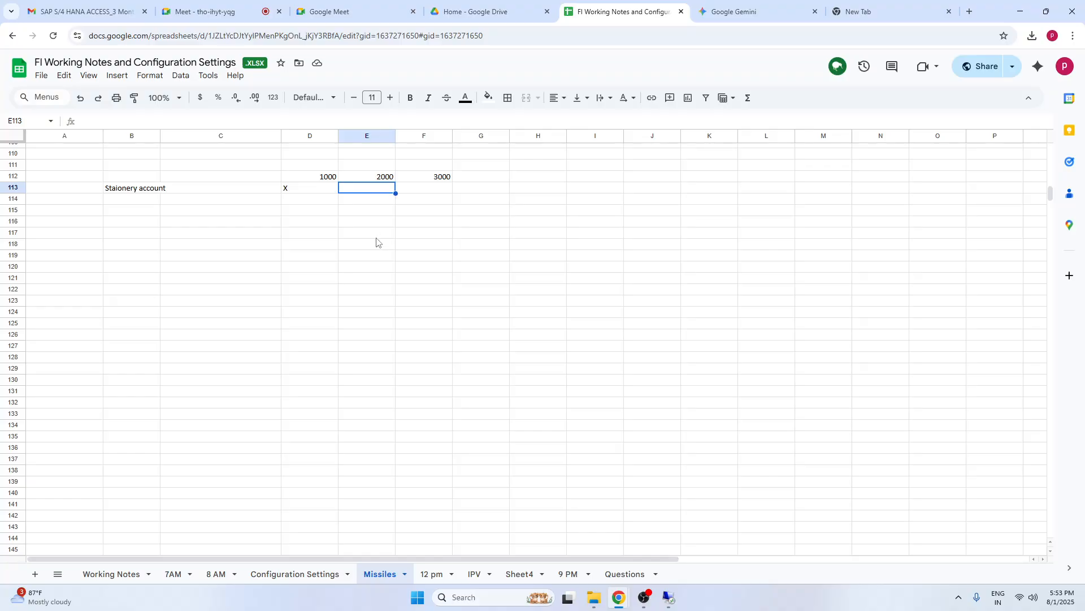
click(442, 179)
click(436, 189)
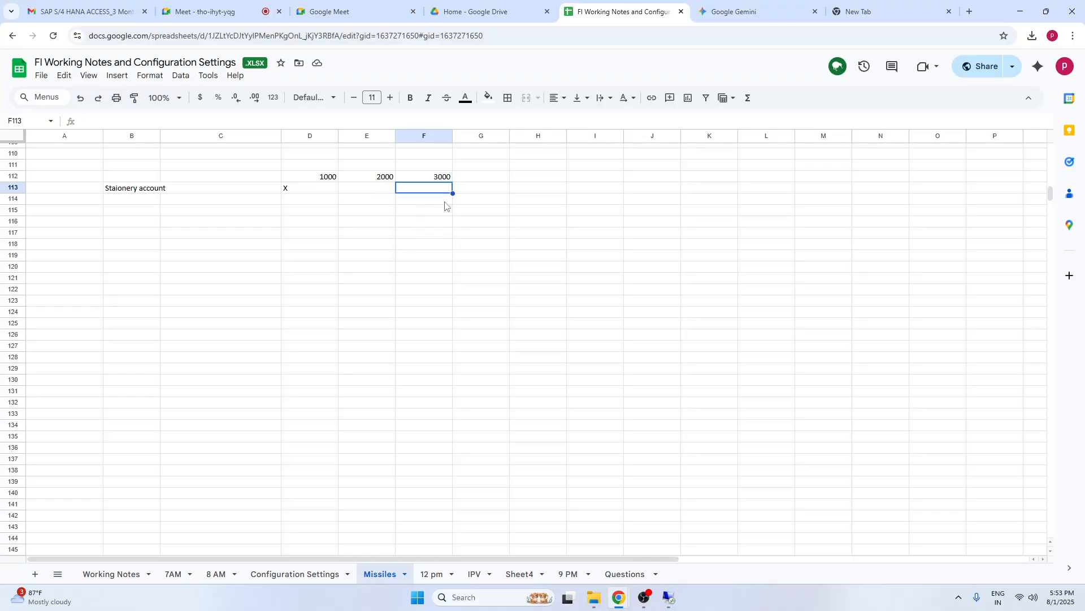
text(X)
click(523, 243)
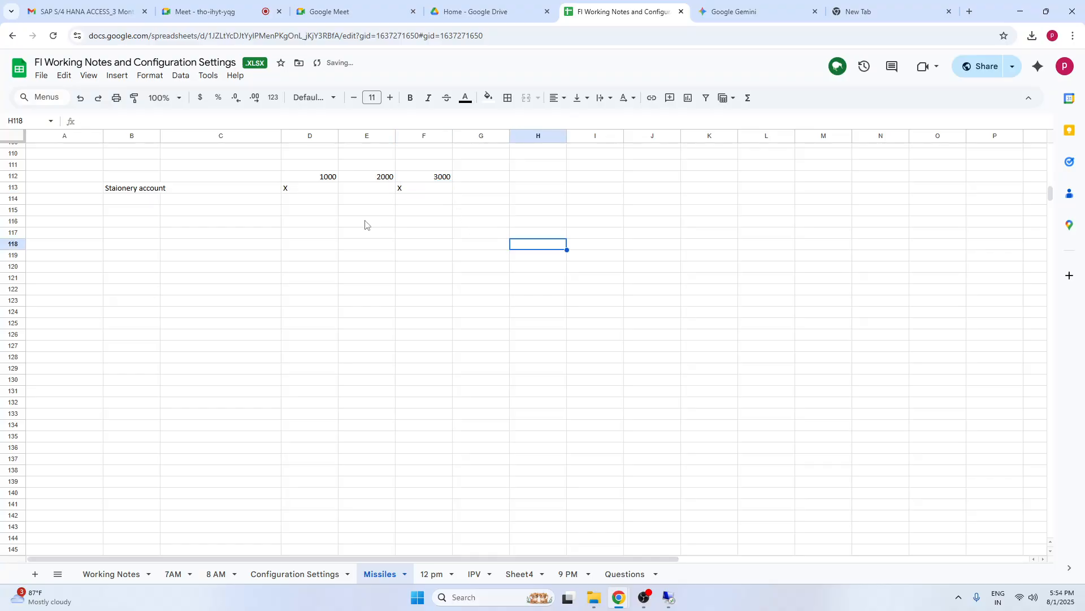
Step: Compare the stationery account's entries under 1000, 2000 and 3000
click(440, 177)
click(426, 191)
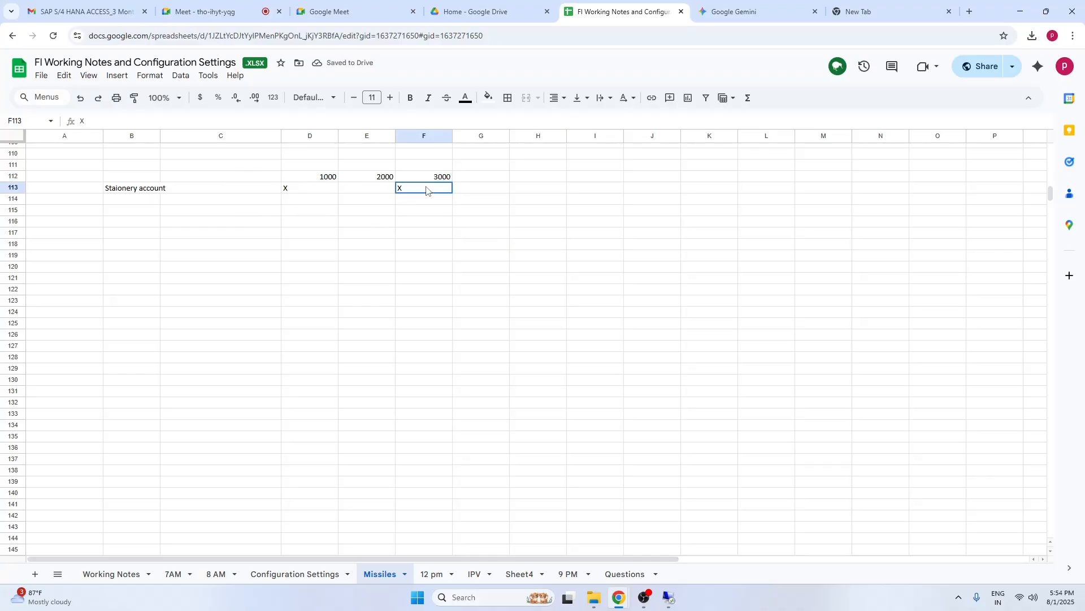
click(327, 180)
click(297, 191)
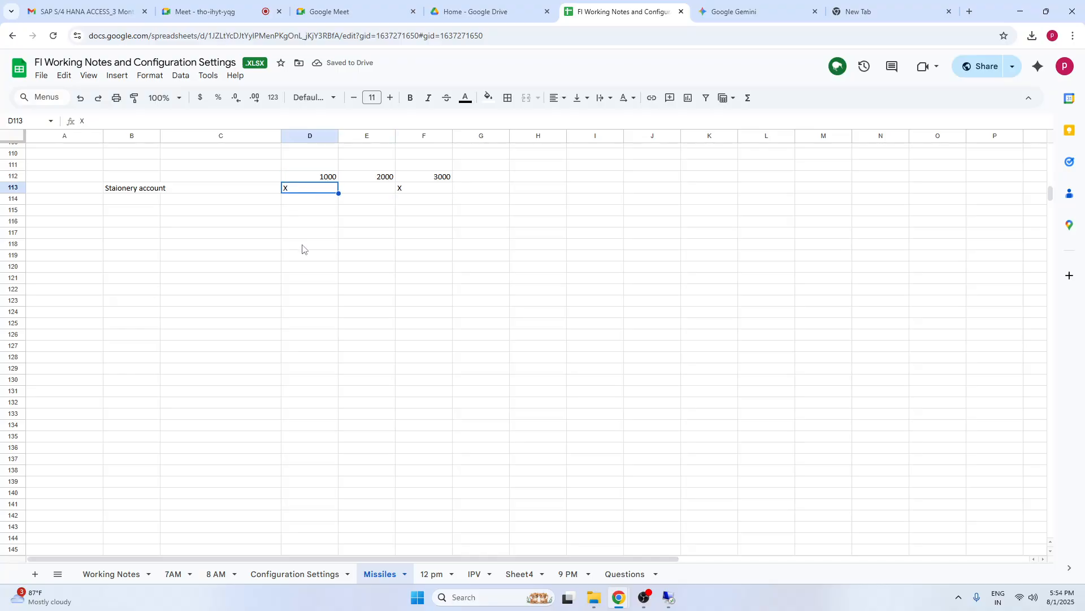
click(386, 188)
click(439, 179)
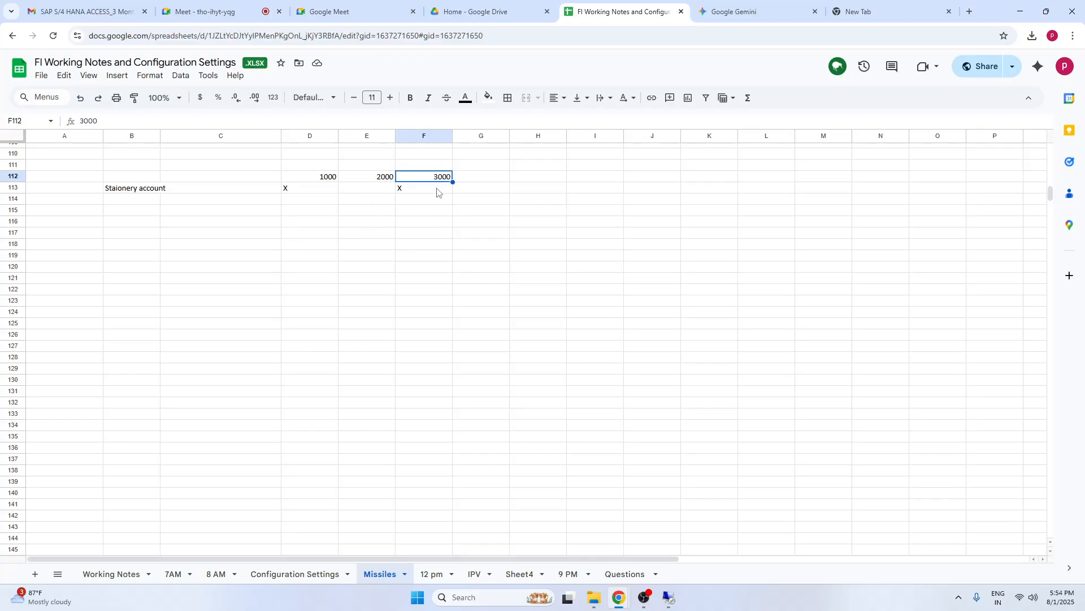
click(438, 189)
click(325, 179)
click(301, 189)
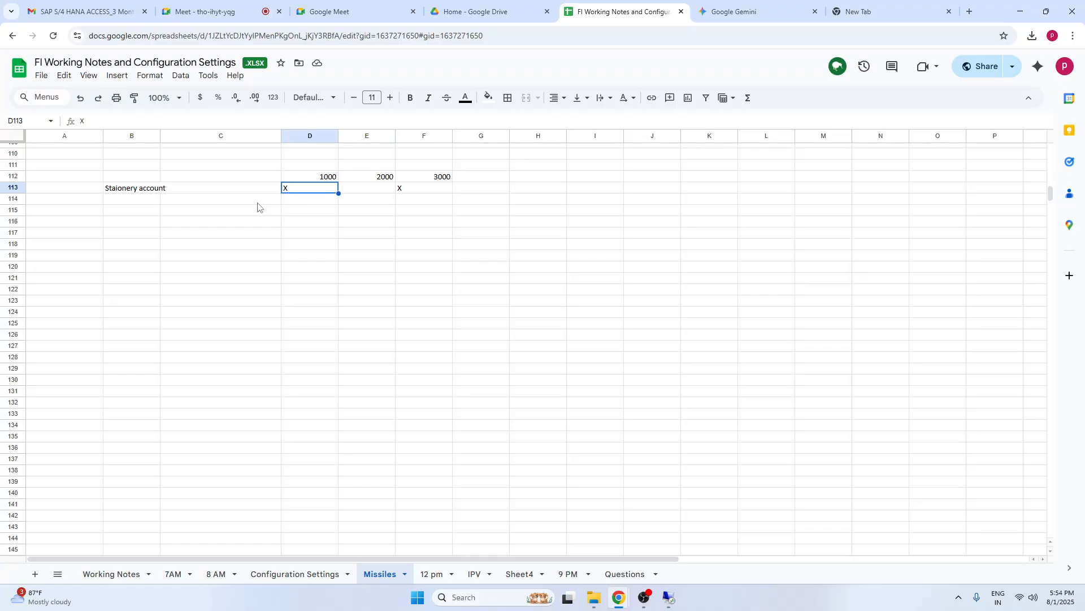
Step: Add the row labels "Company code" in B114 and "COA" in B115 below the stationery account
click(130, 212)
text(COA)
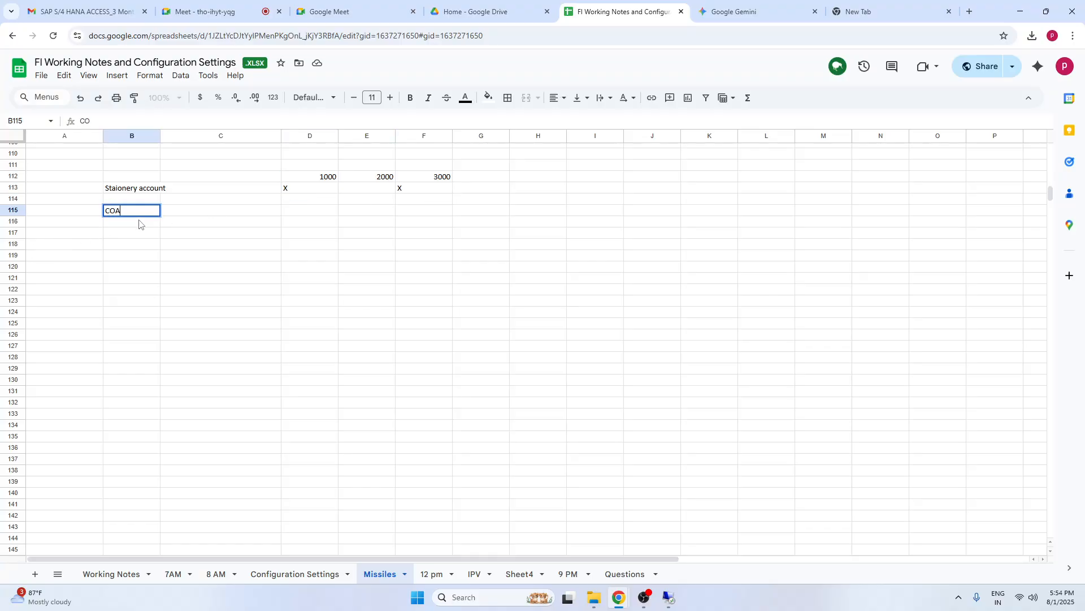
click(246, 275)
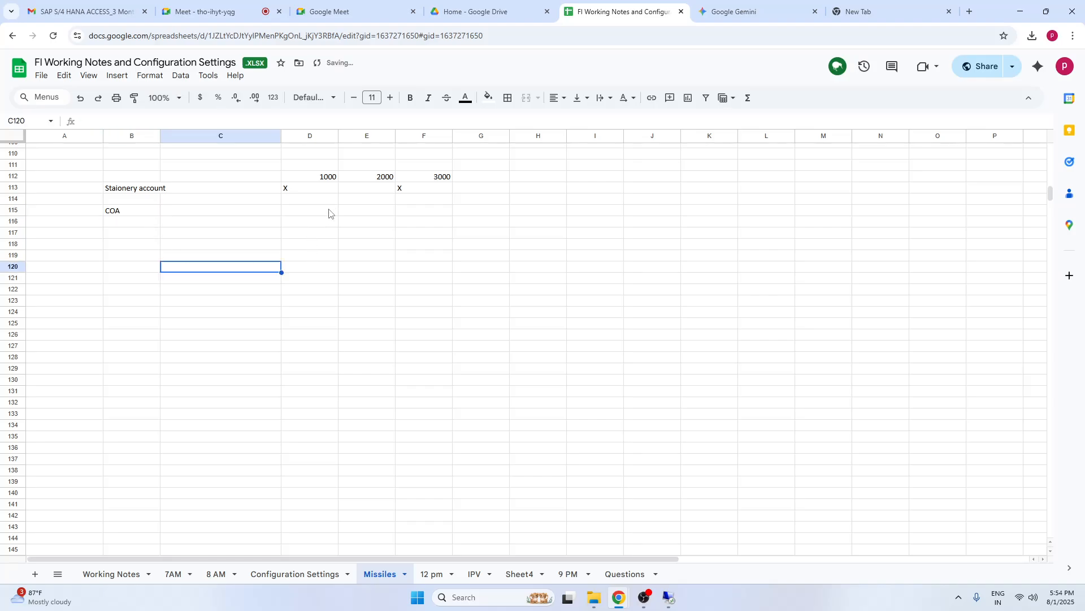
click(128, 212)
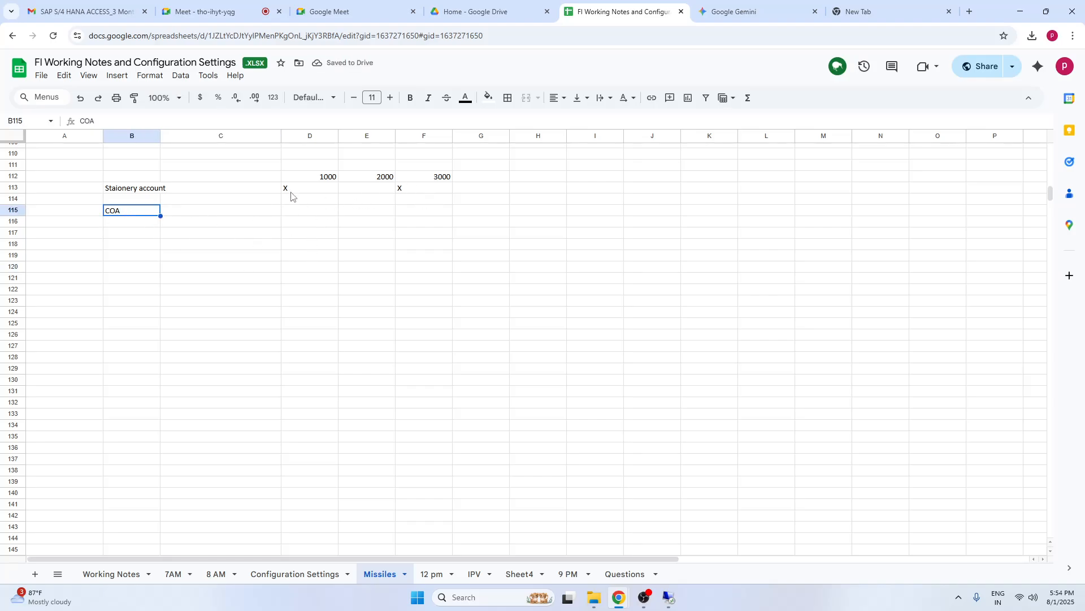
click(298, 189)
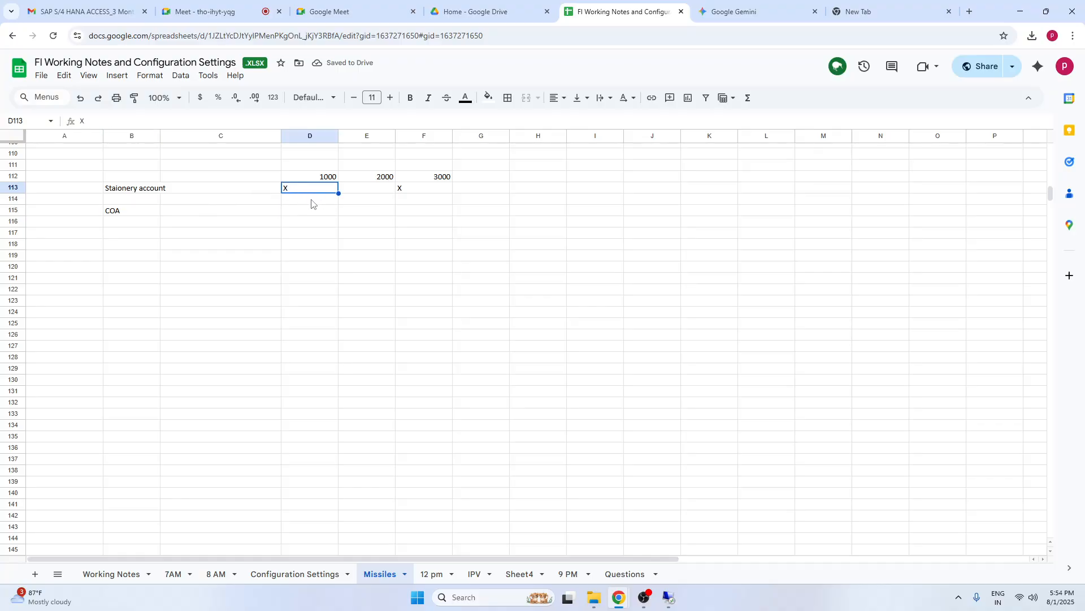
click(305, 199)
click(129, 199)
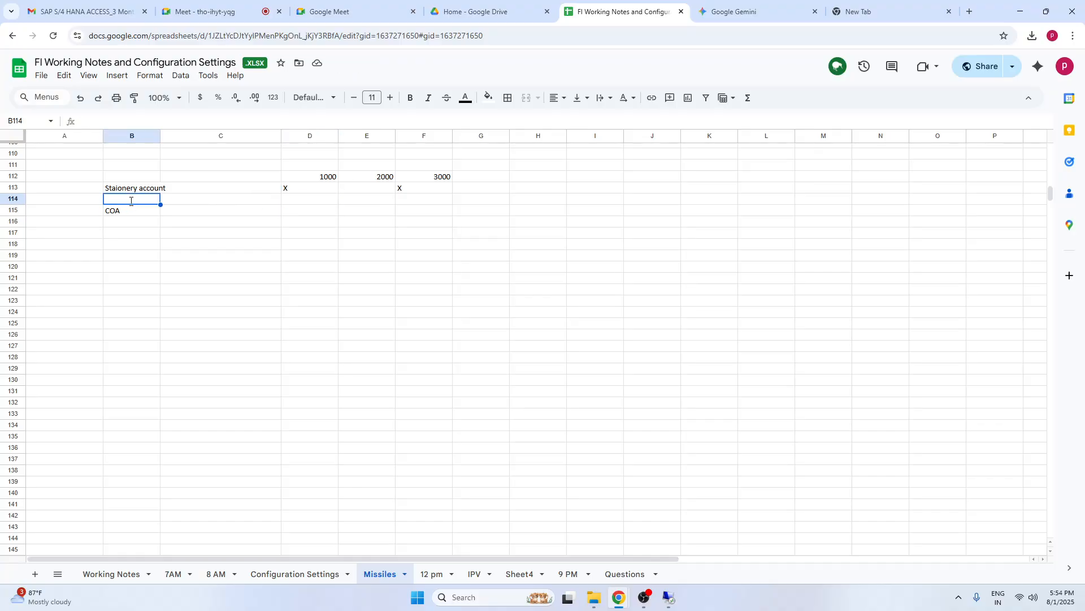
text(Company c)
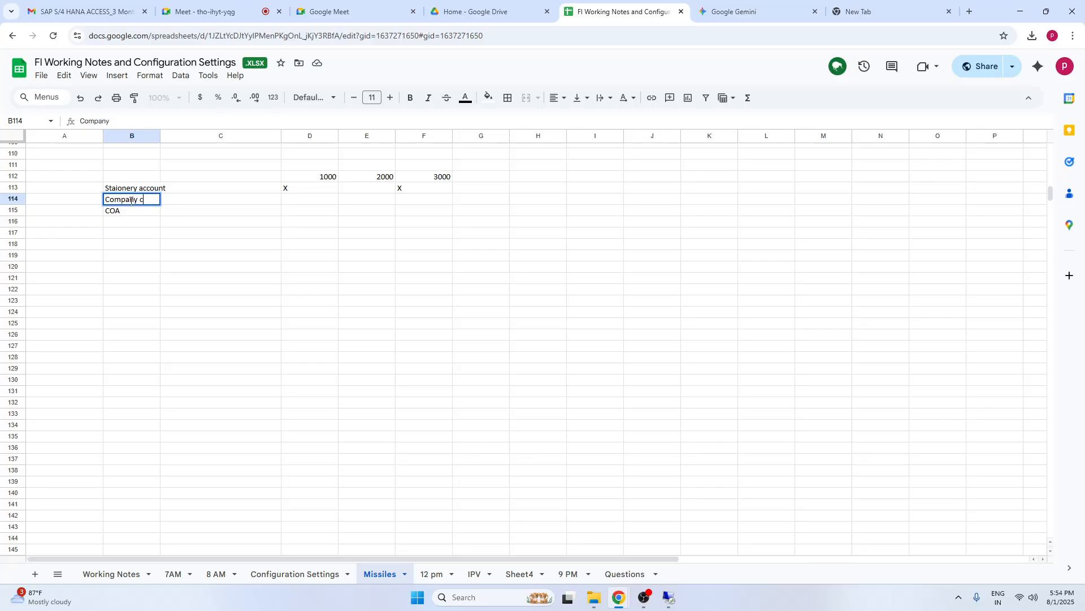
text(ode)
Step: Move the X marks under 1000 and 3000 from the stationery account row down to the Company code row
drag(306, 188, 318, 203)
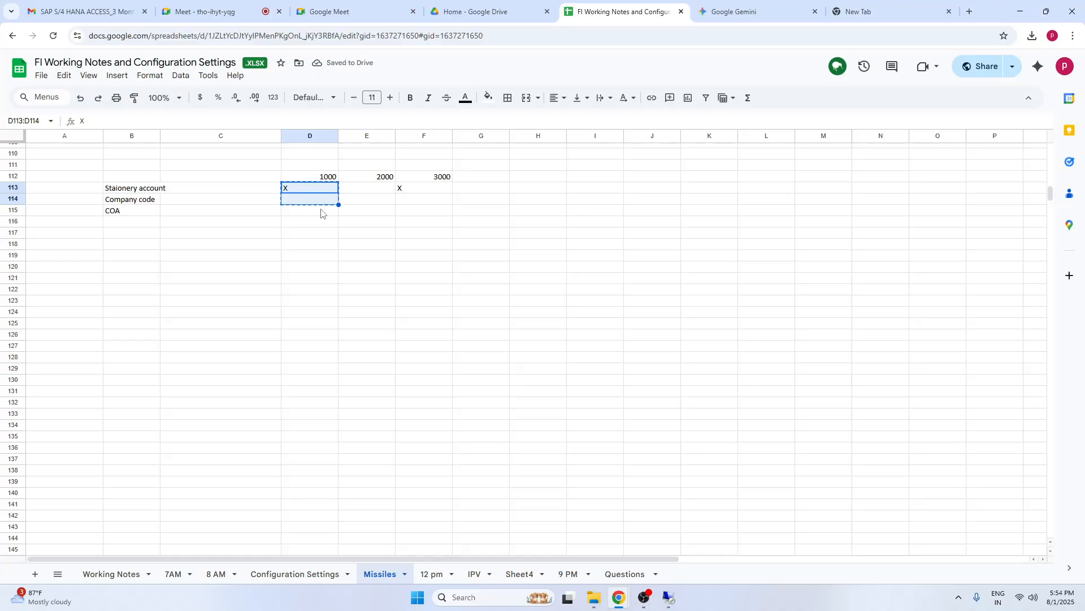
click(320, 203)
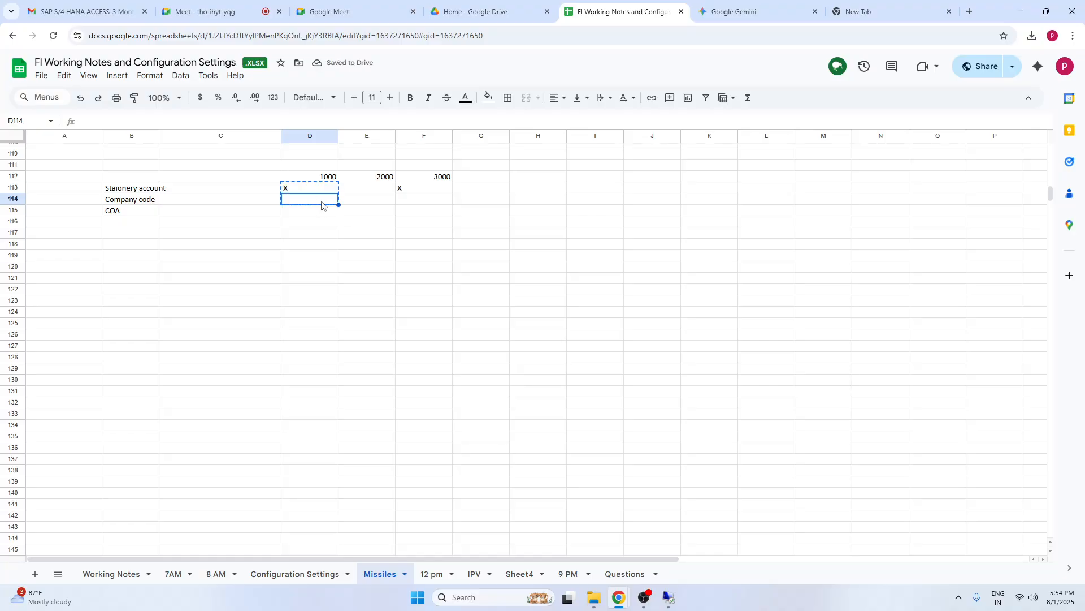
key(ctrl+v)
click(414, 190)
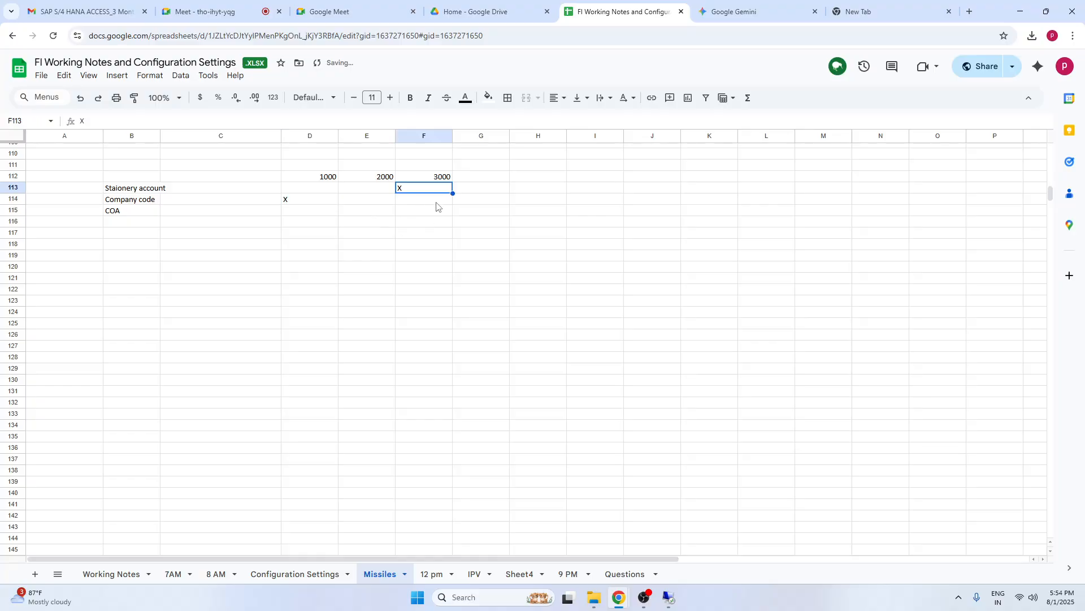
key(ctrl+x)
click(433, 206)
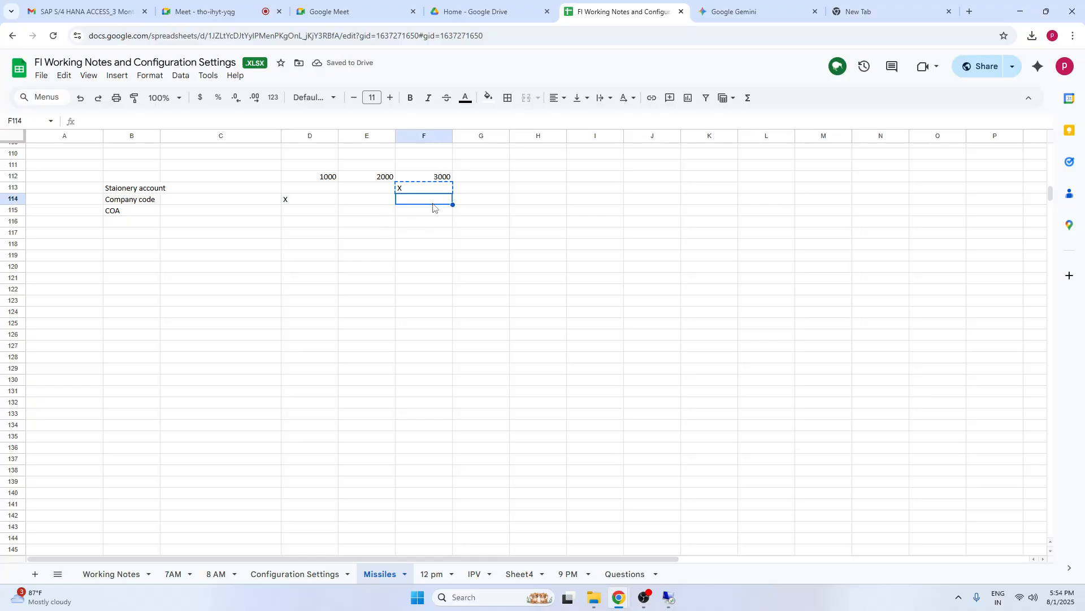
key(ctrl+v)
click(442, 278)
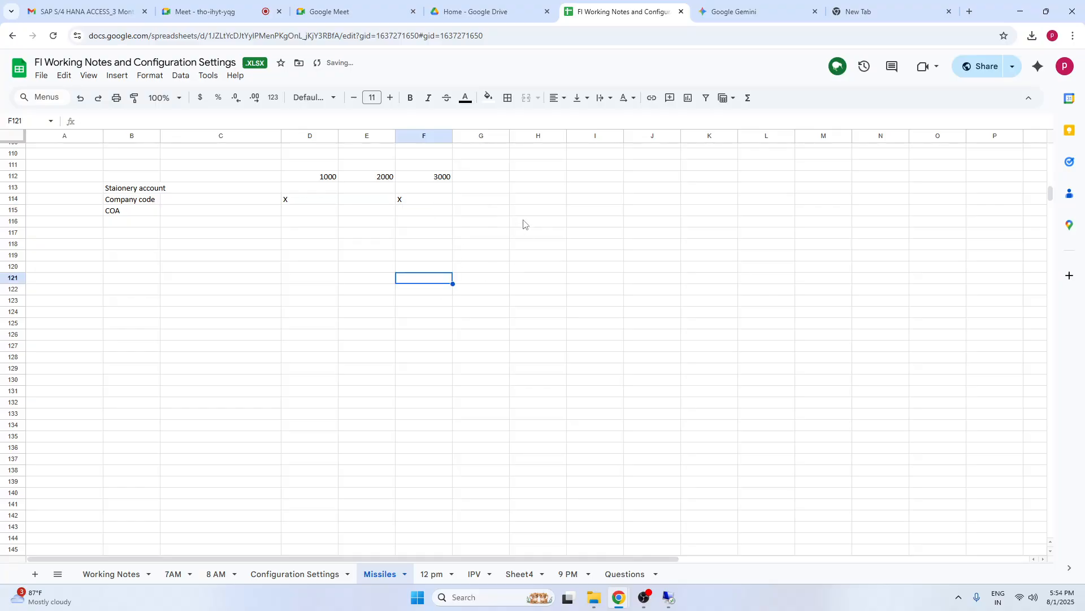
click(533, 204)
click(481, 324)
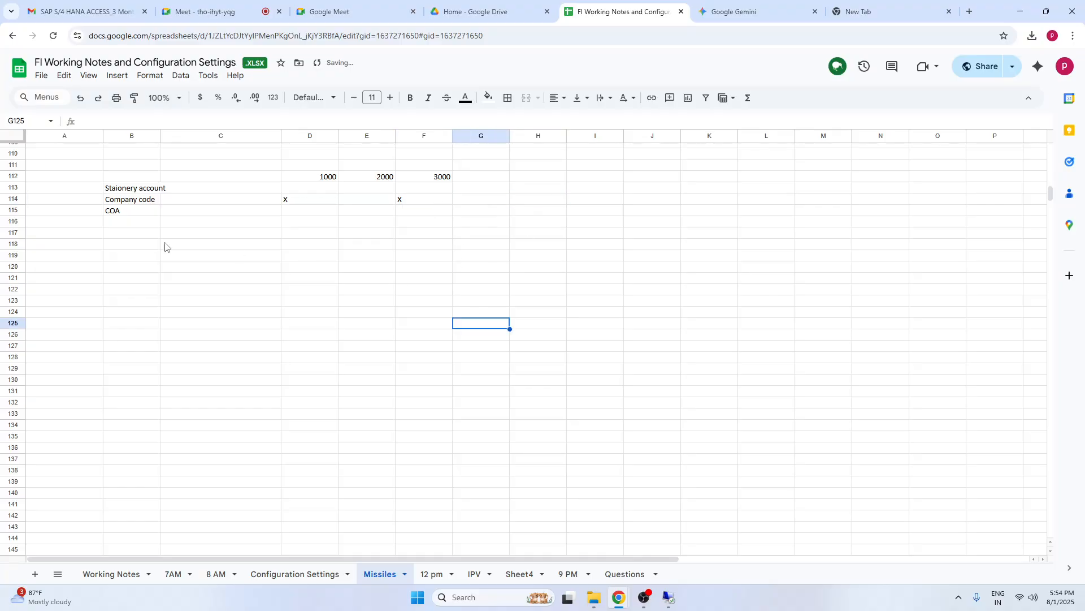
Step: Compare the stationery account's company code entries under 1000, 2000 and 3000
click(316, 180)
click(389, 180)
click(444, 180)
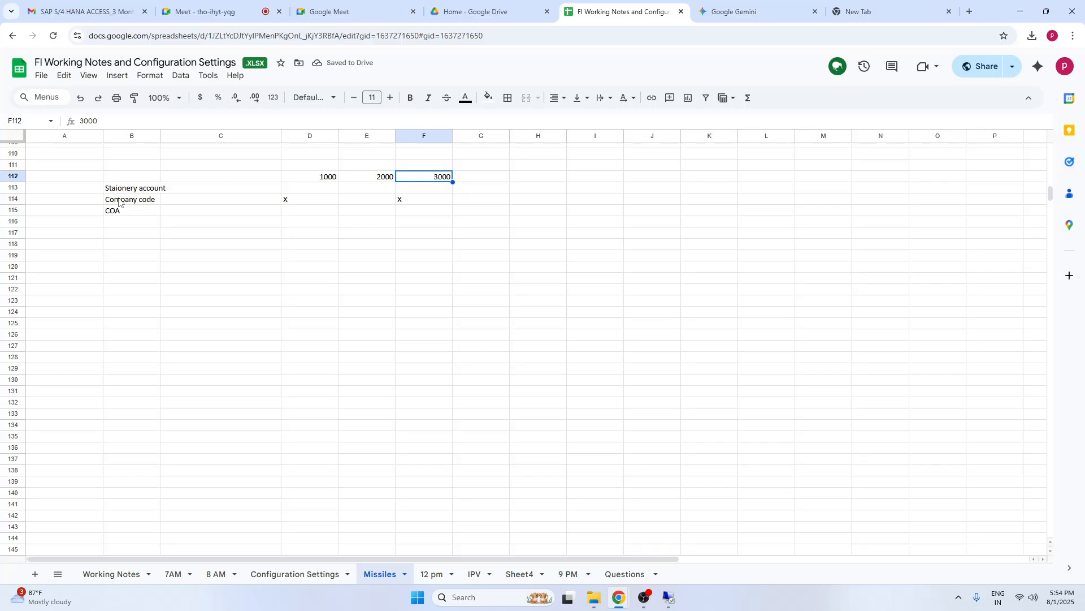
click(323, 180)
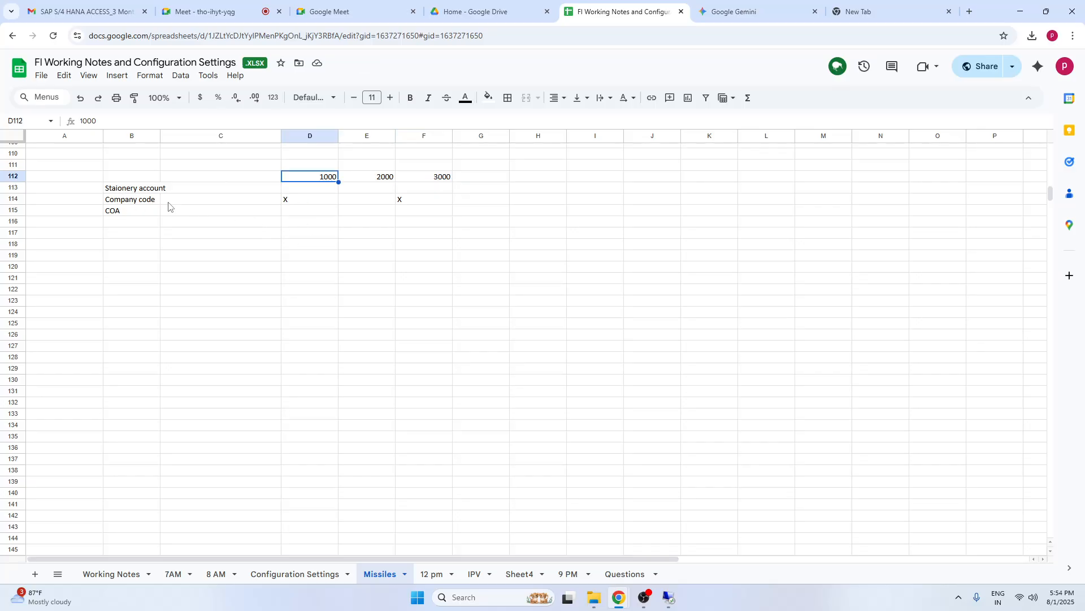
click(139, 192)
click(316, 202)
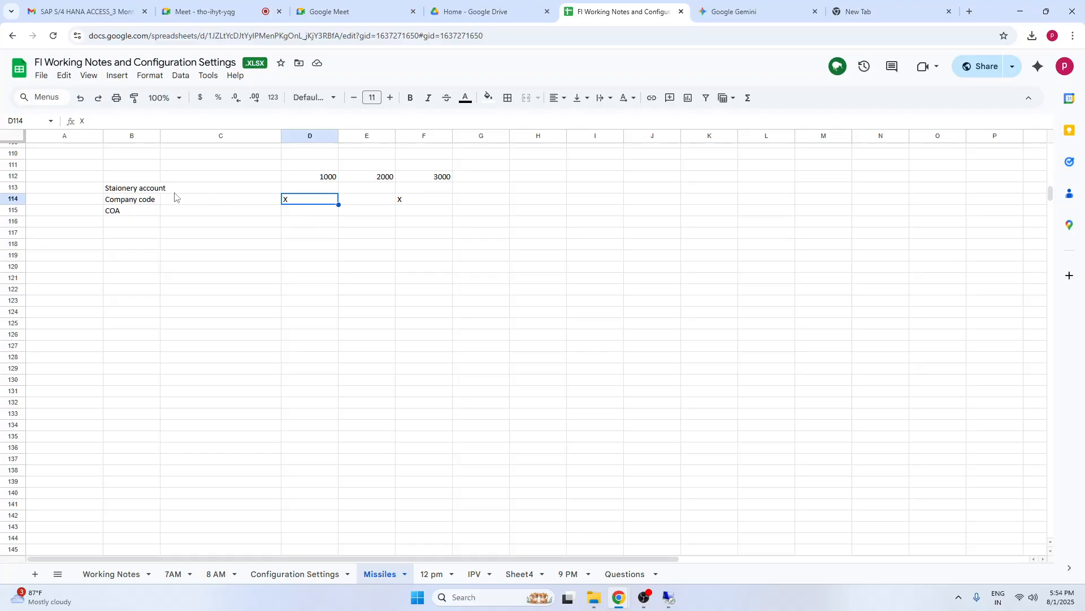
click(444, 182)
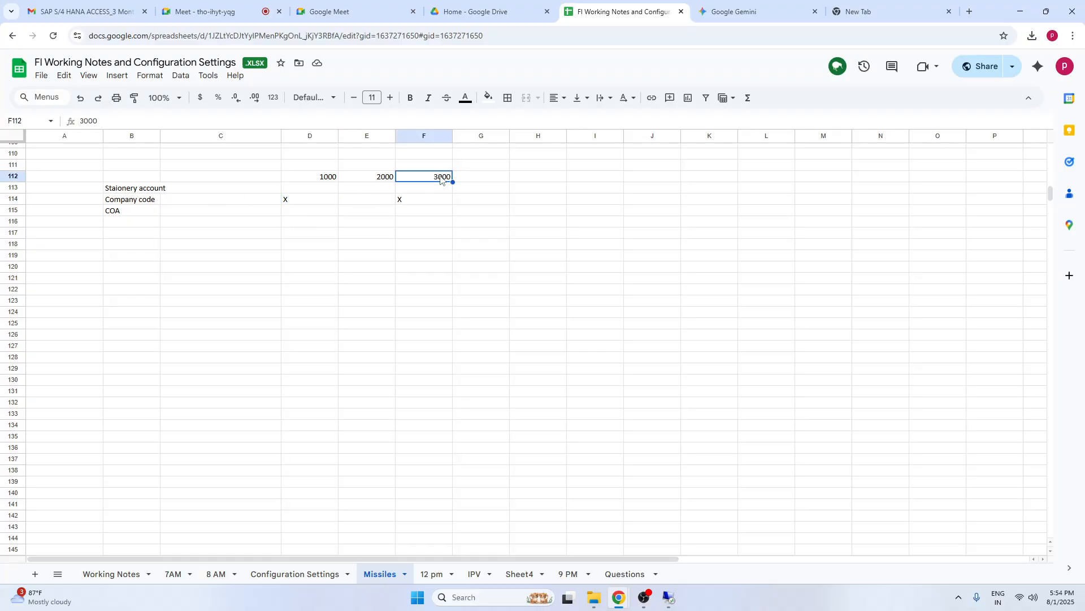
click(424, 203)
click(379, 180)
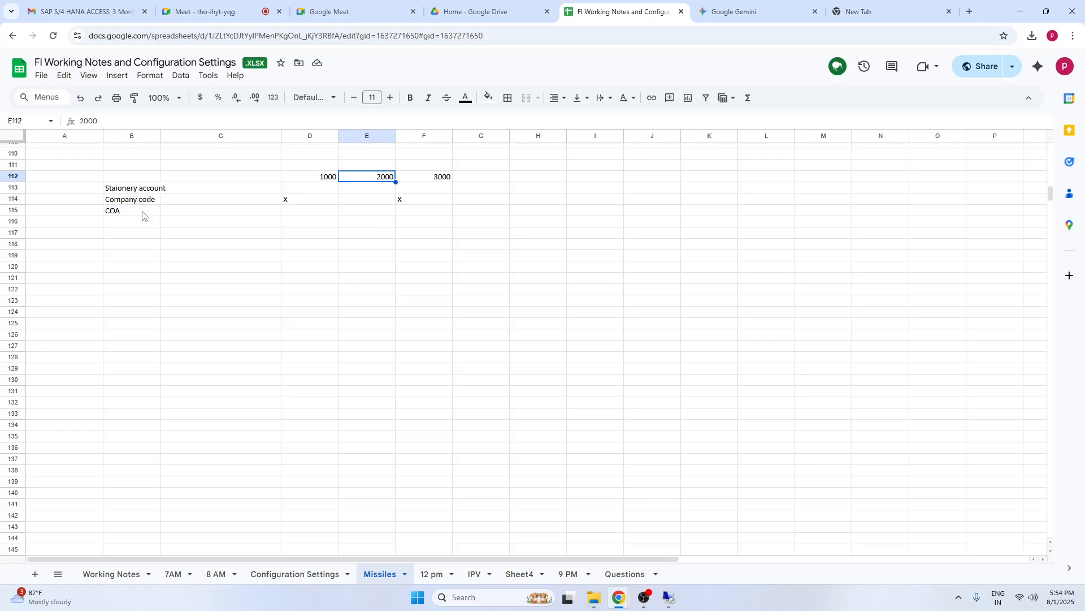
click(128, 190)
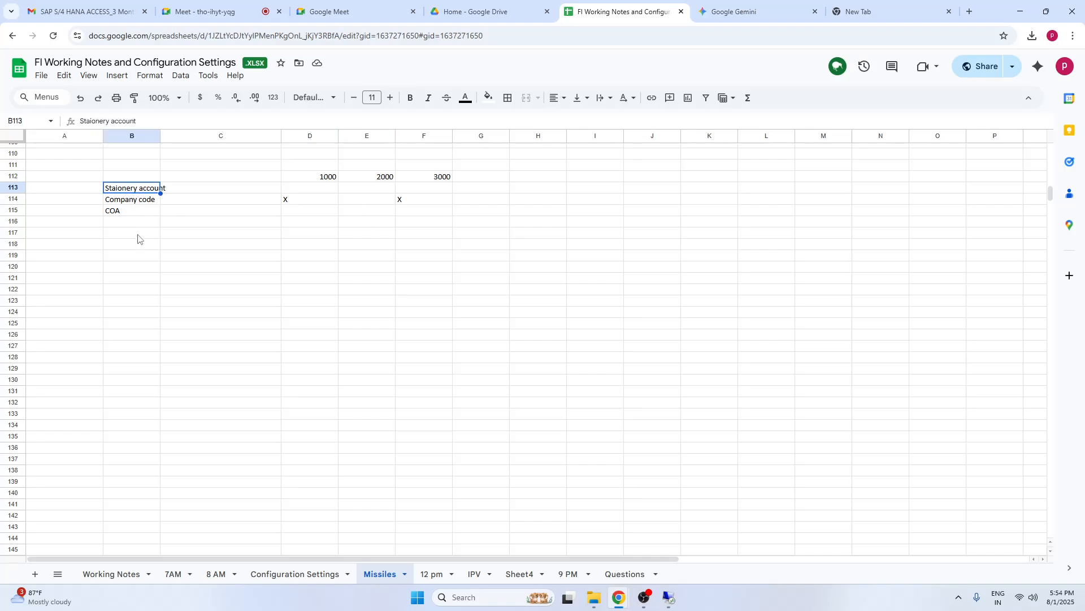
click(364, 201)
drag(375, 156, 375, 242)
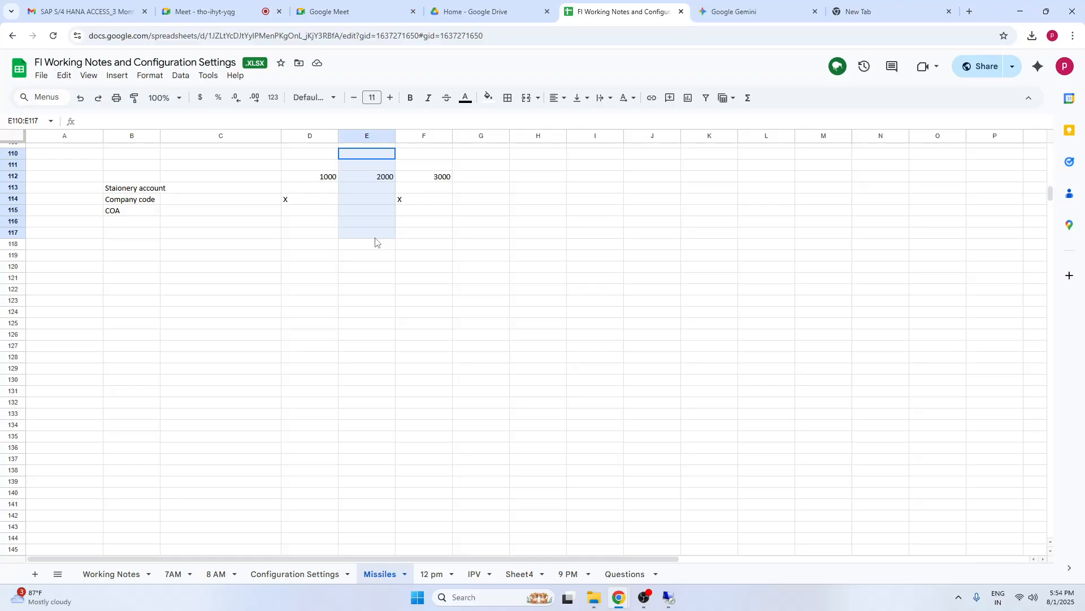
drag(435, 156, 437, 235)
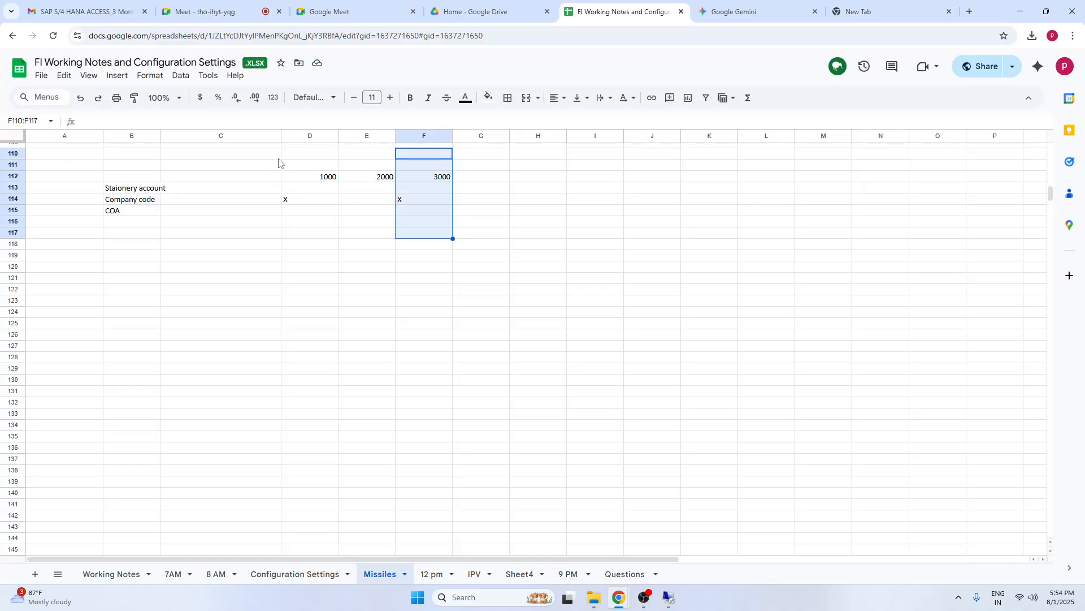
drag(297, 155, 298, 233)
click(129, 193)
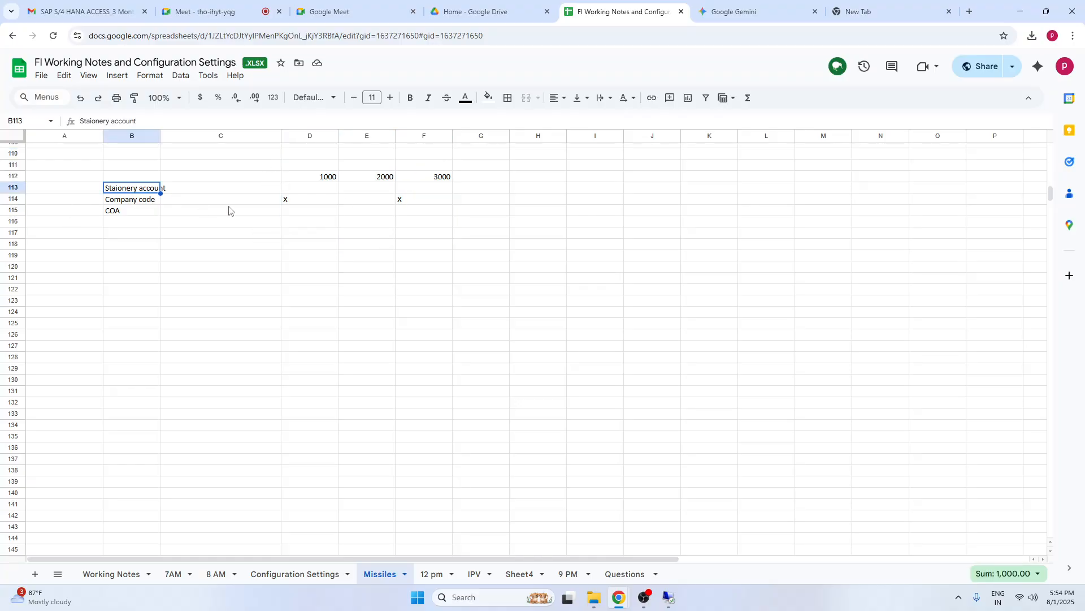
click(290, 203)
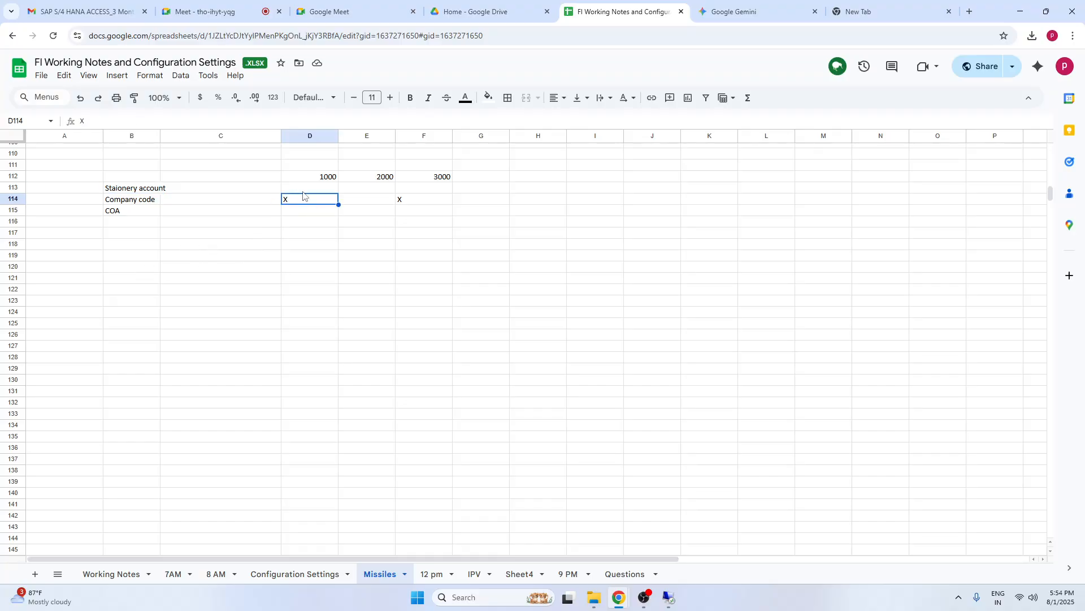
Step: Enter Mandatory in cell C115 beside the COA label
click(123, 213)
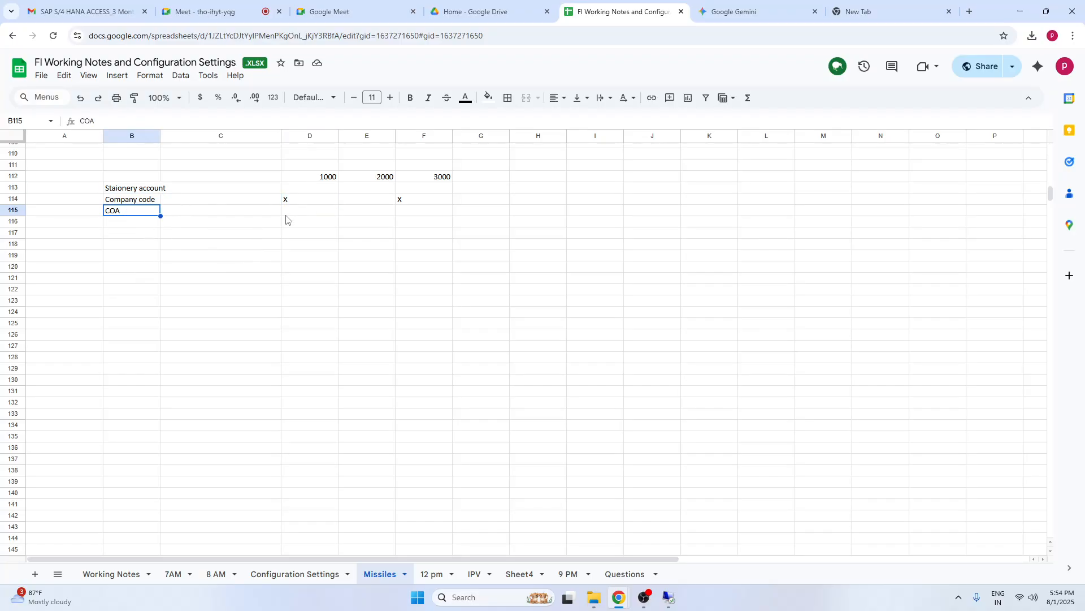
click(236, 218)
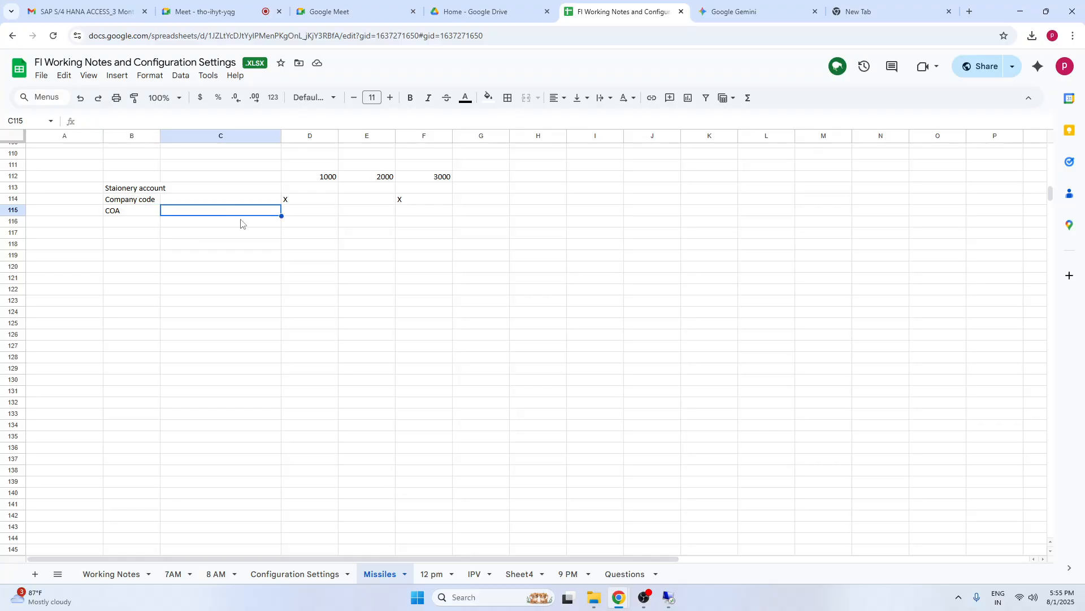
text(Mandatory)
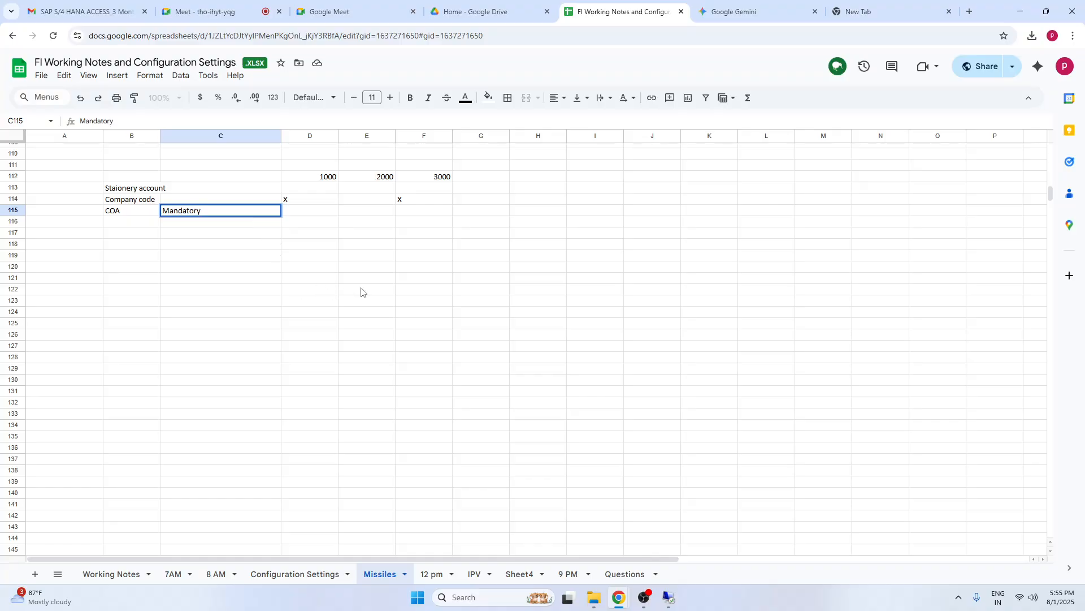
click(362, 292)
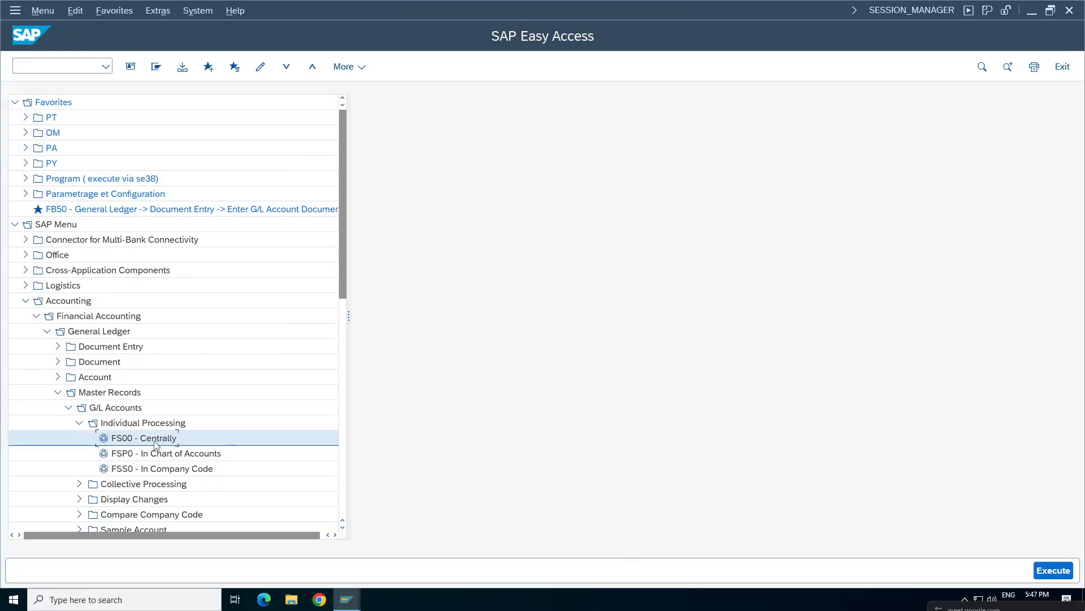
Step: Switch to SAP, display the Cash account's chart of accounts data with FSP0, and open the company code view with FSS0
double_click(155, 453)
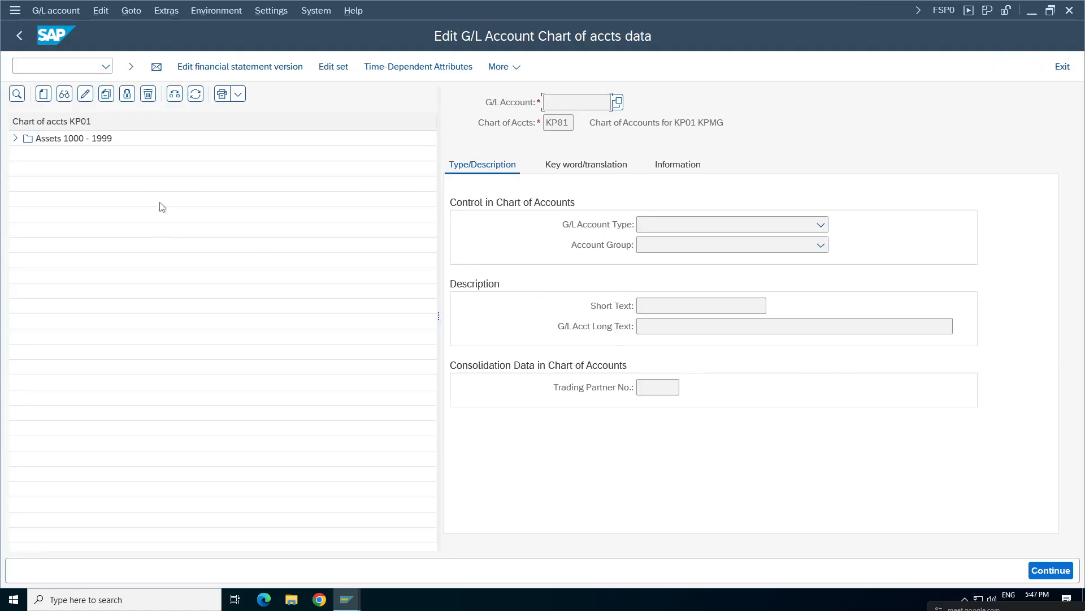
click(16, 139)
double_click(90, 153)
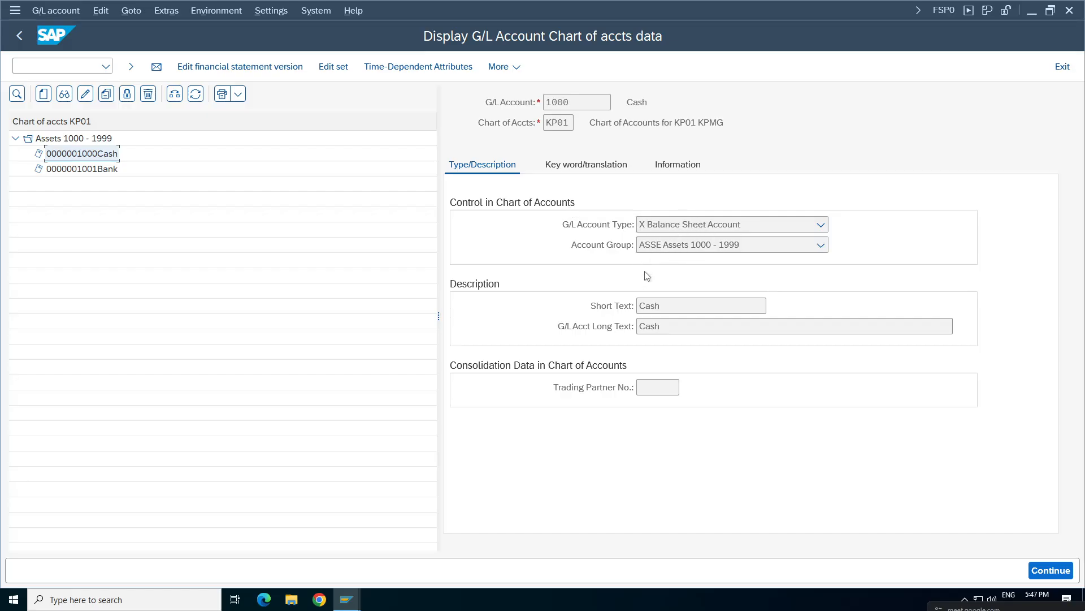
click(20, 35)
key(Down)
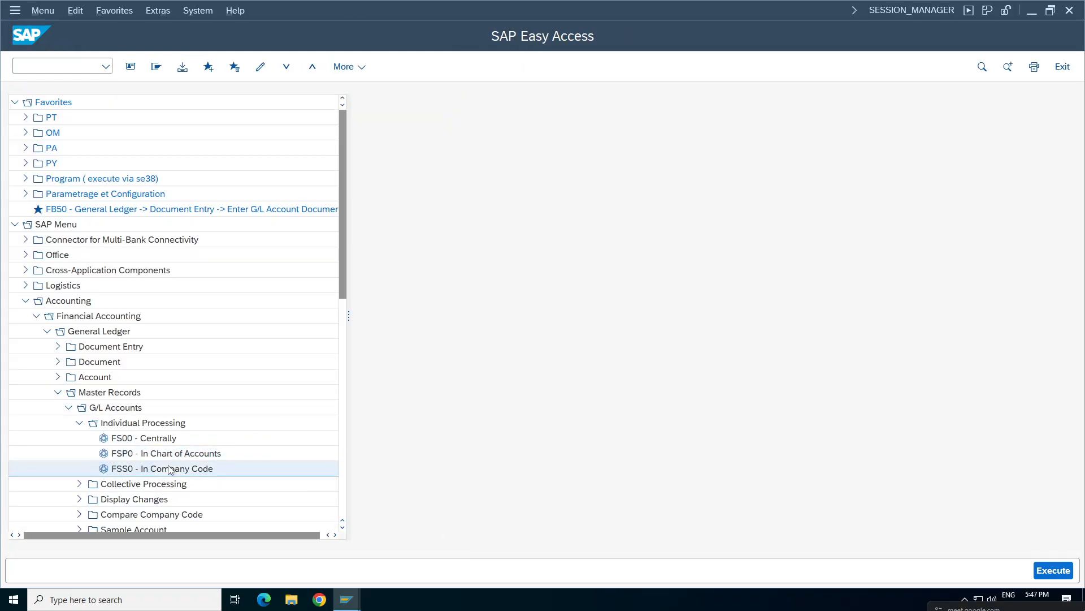
key(Return)
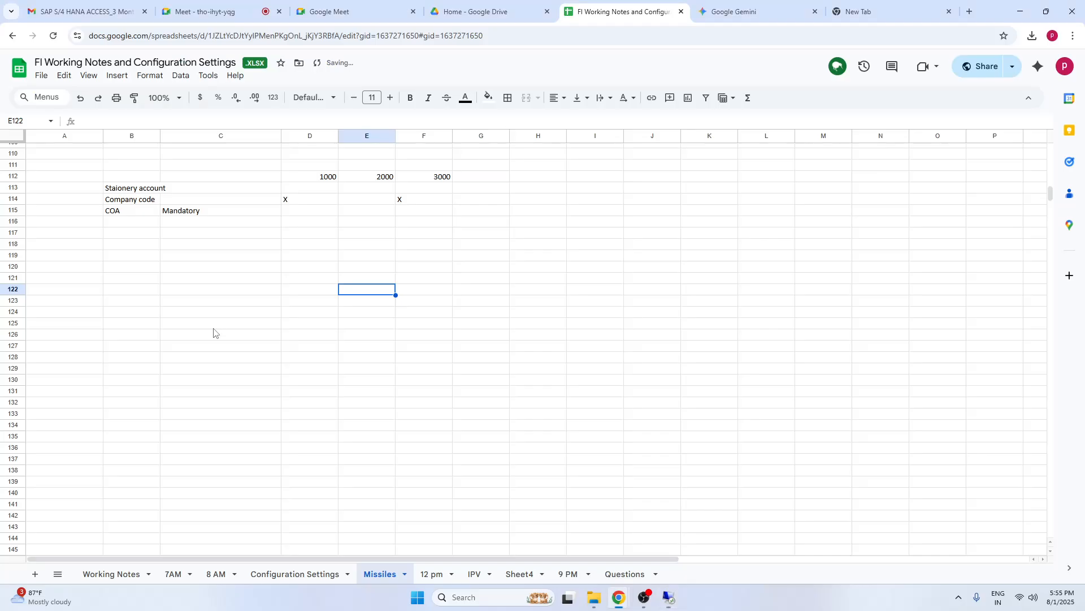
Step: Return to the spreadsheet and mark the Company code row with X under 2000 in cell E114
click(664, 8)
click(426, 203)
click(143, 191)
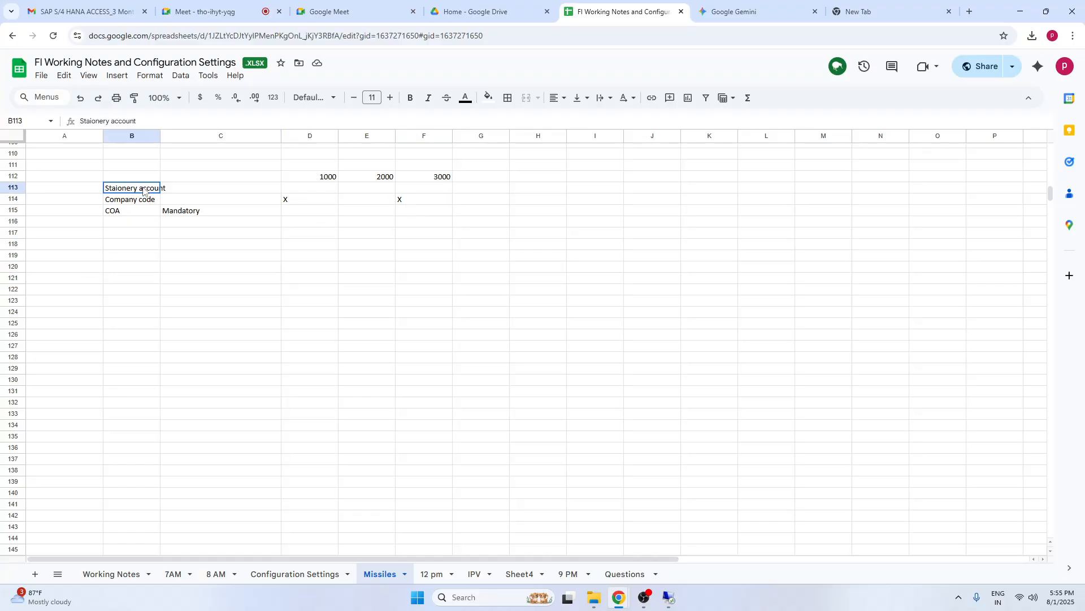
click(428, 203)
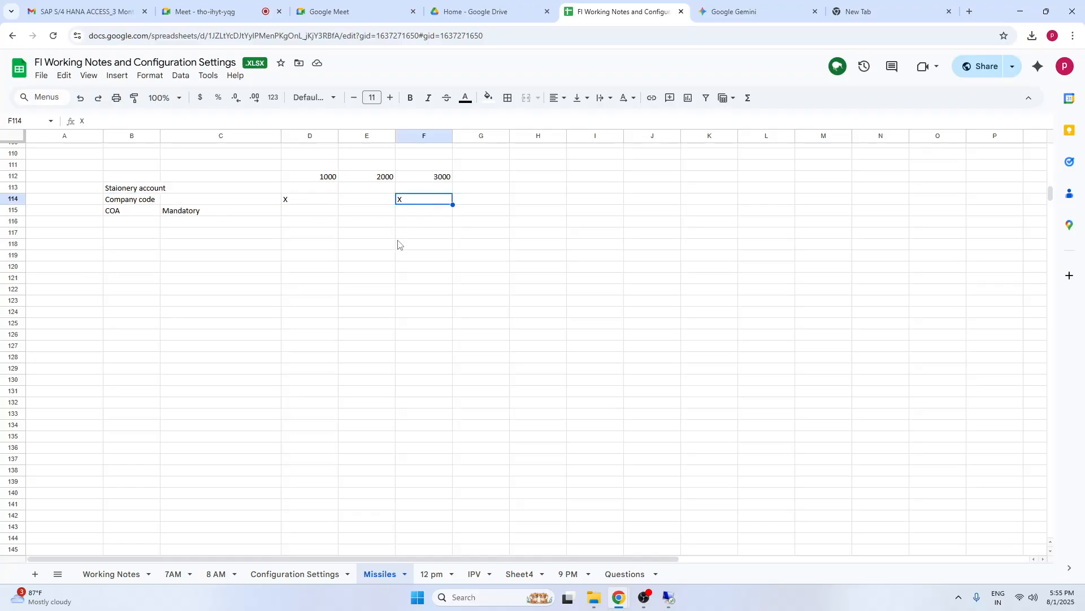
click(374, 178)
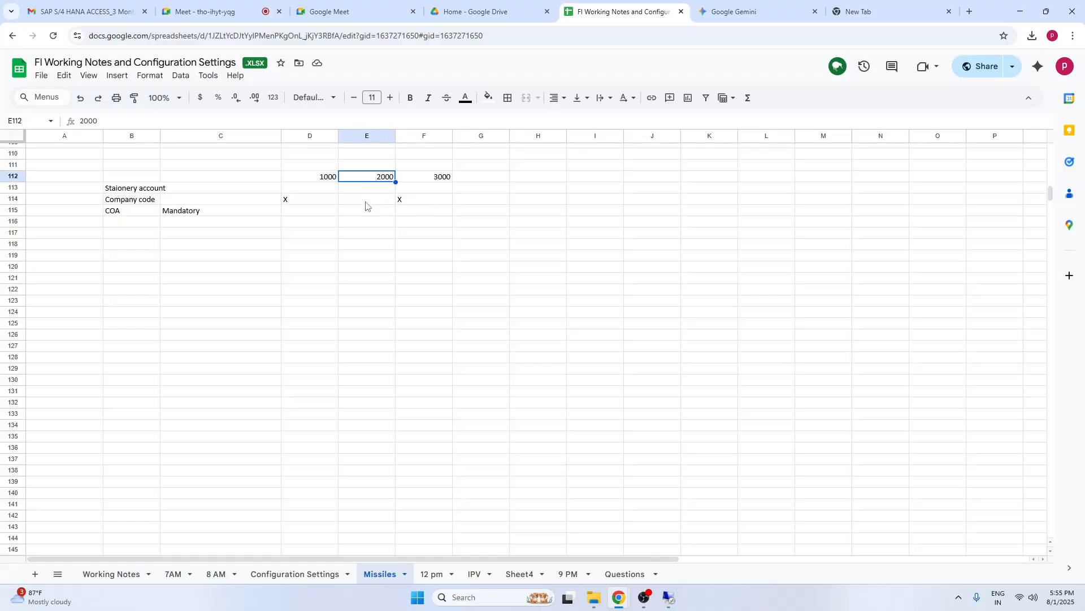
click(366, 203)
click(129, 189)
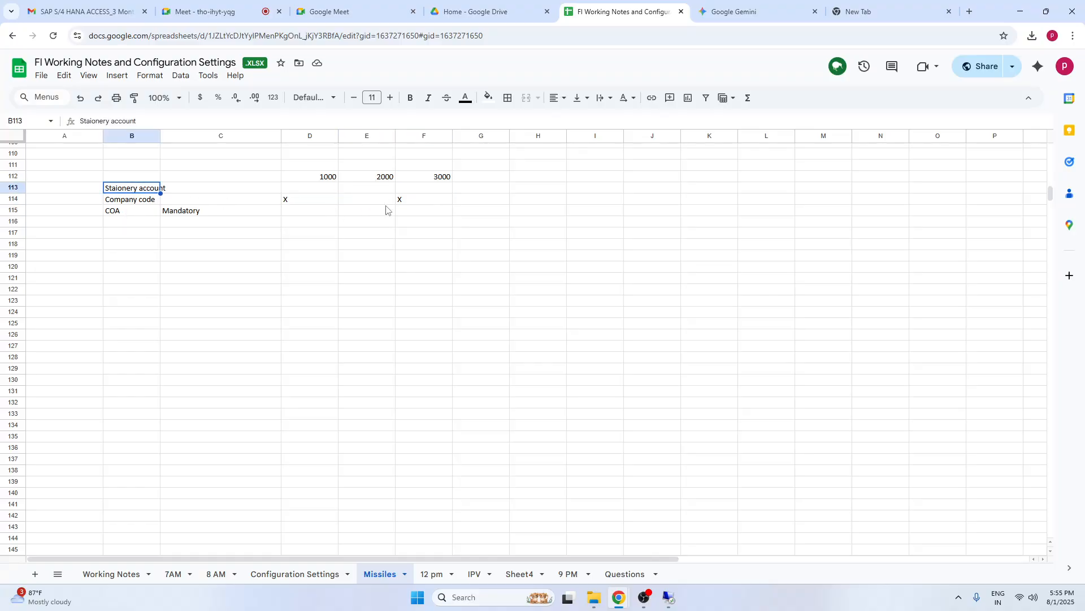
drag(382, 179, 374, 190)
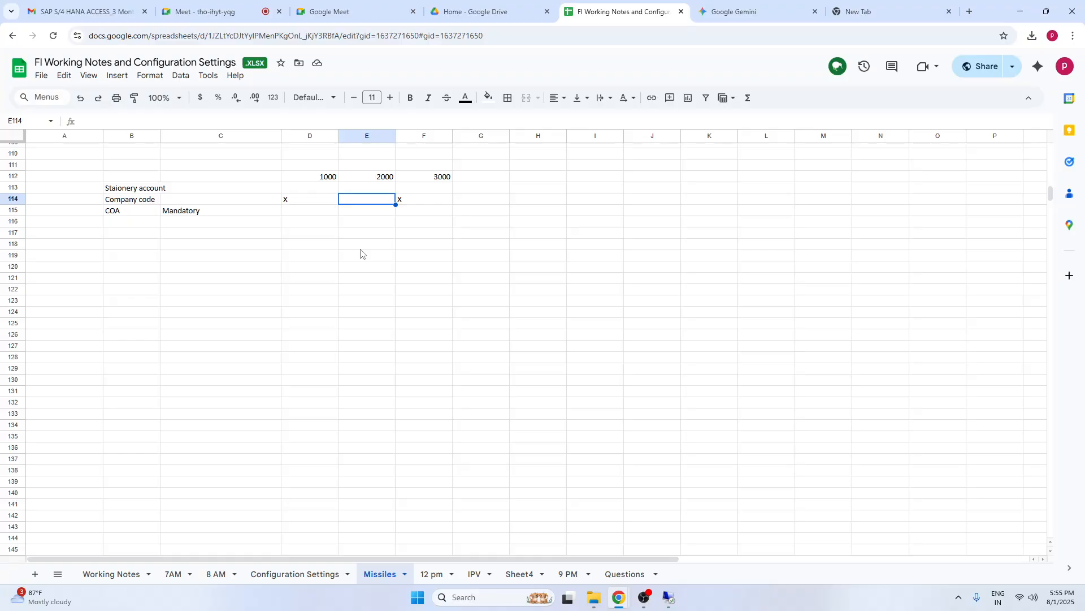
text(X)
click(440, 269)
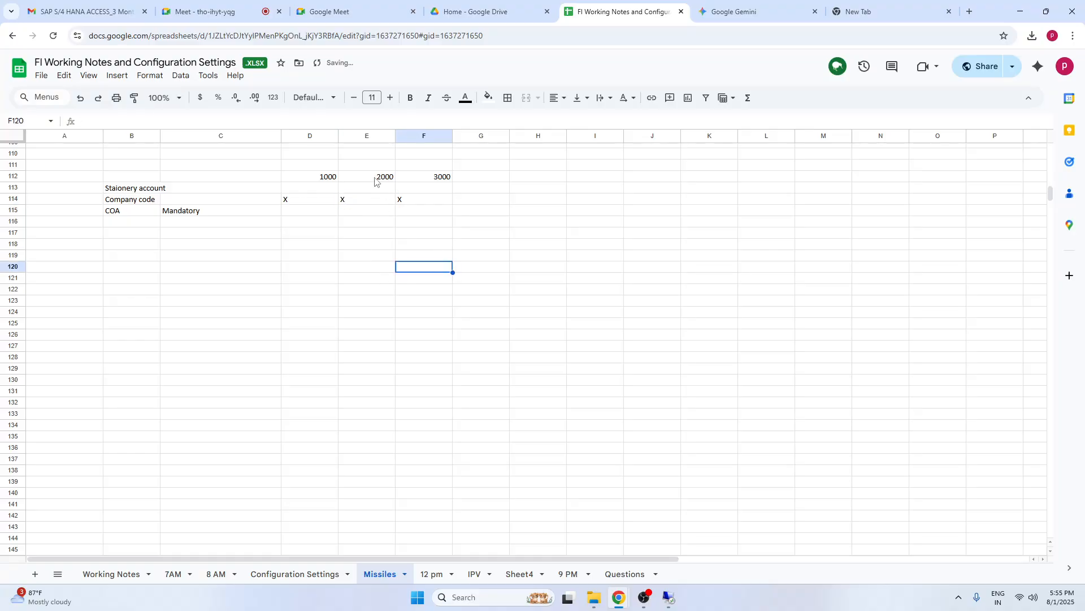
drag(388, 176, 388, 210)
click(599, 278)
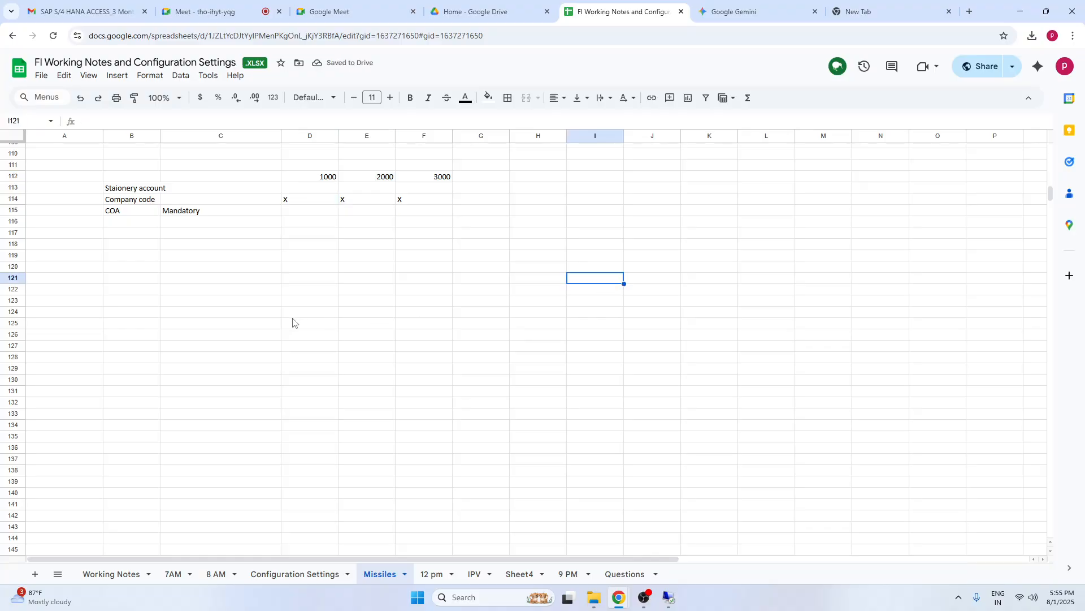
click(419, 281)
Step: Switch to SAP, leave the FSS0 company code view and open central G/L account maintenance with FS00
click(669, 597)
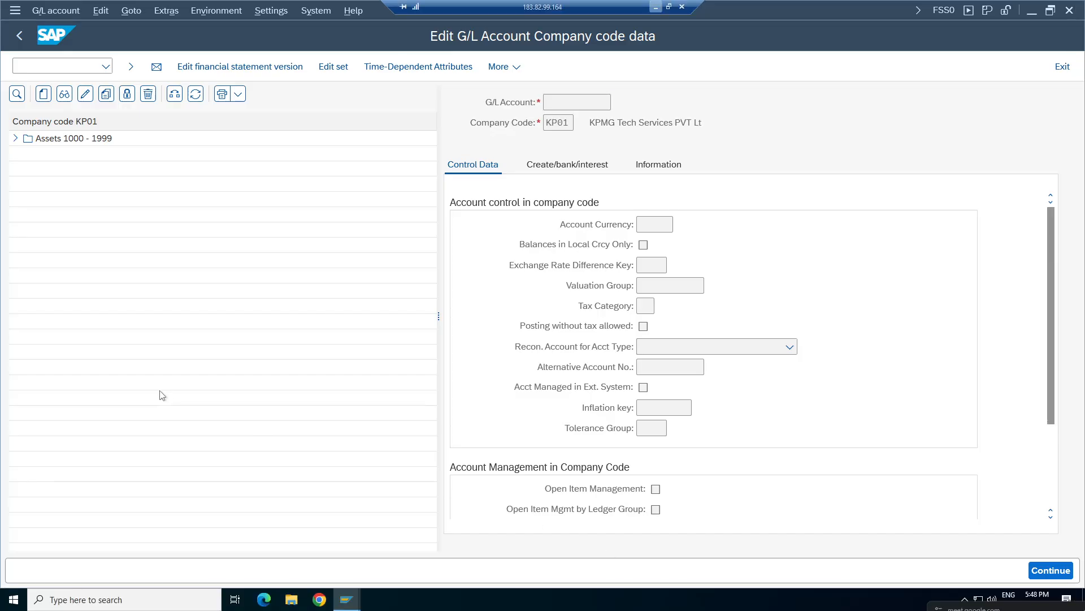
click(19, 37)
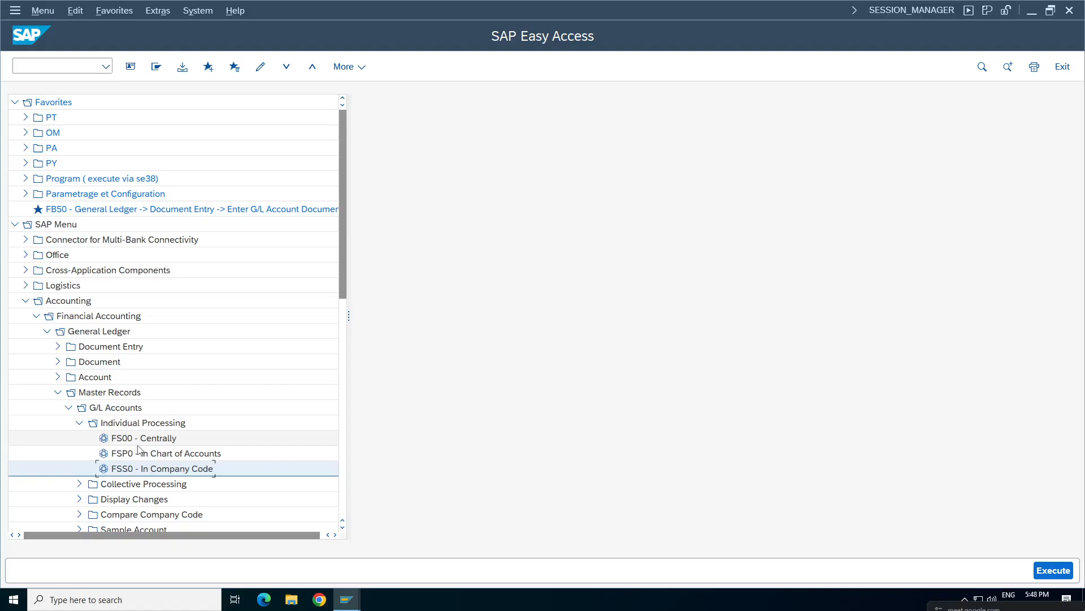
click(138, 444)
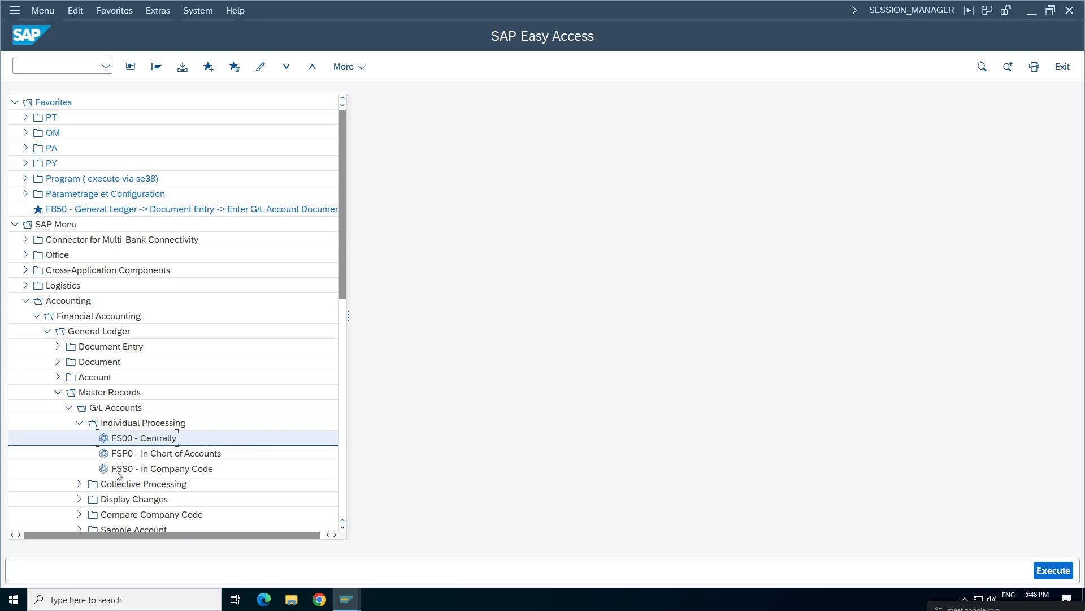
double_click(135, 438)
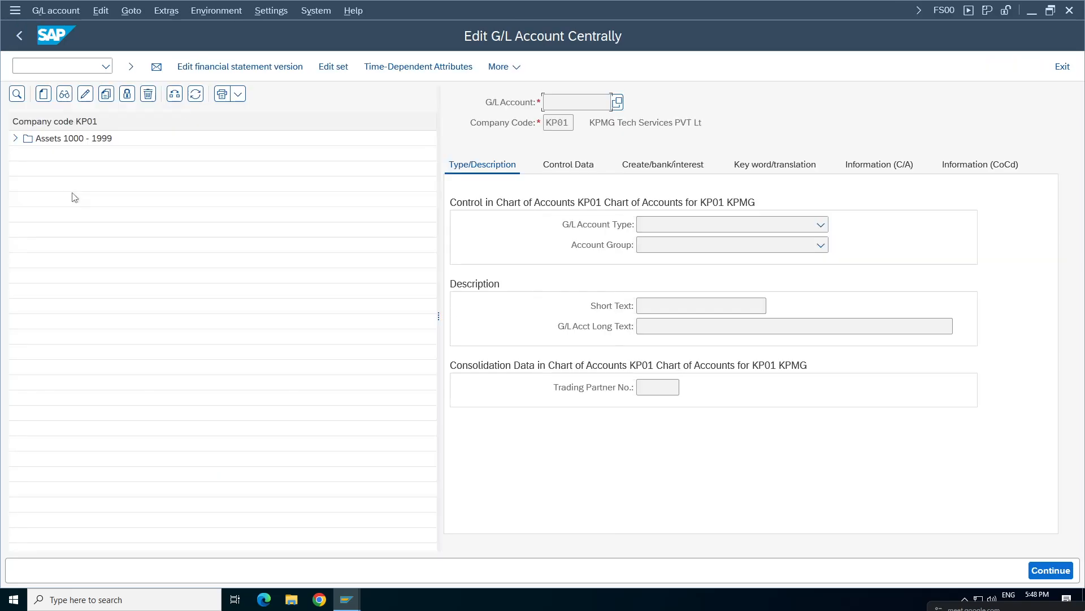
Step: Display the Cash account 1000 from the Assets folder and review its system status details
click(16, 138)
double_click(106, 154)
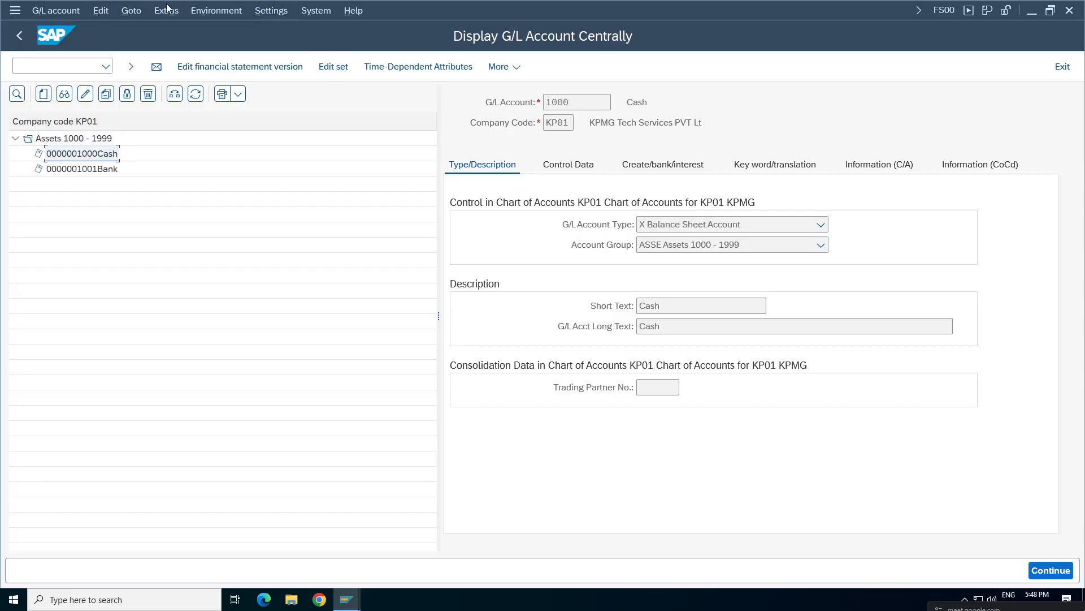
click(315, 12)
click(329, 232)
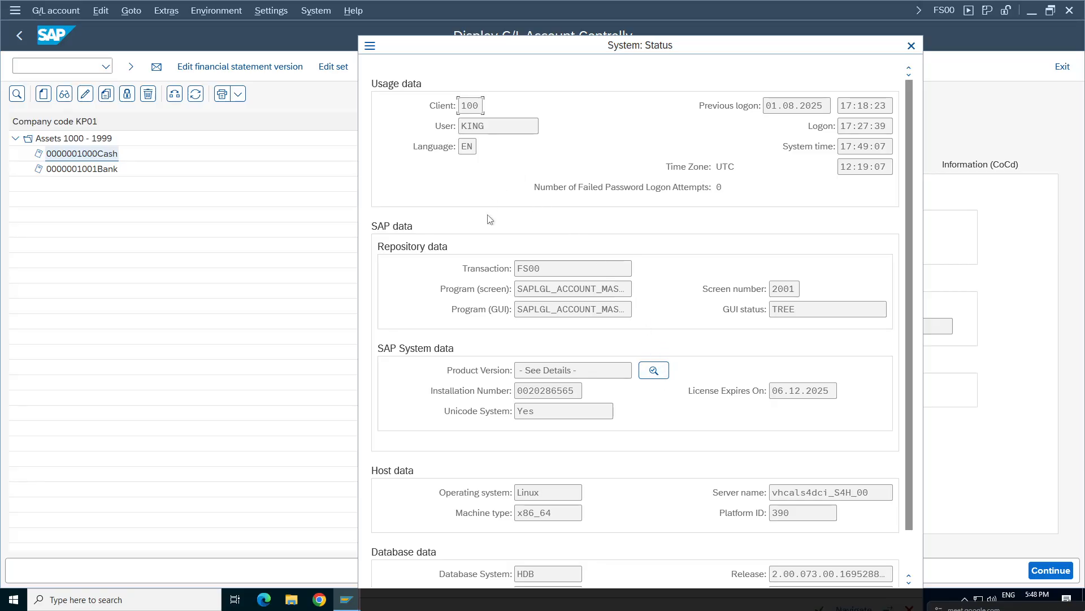
scroll(913, 320, down, 2)
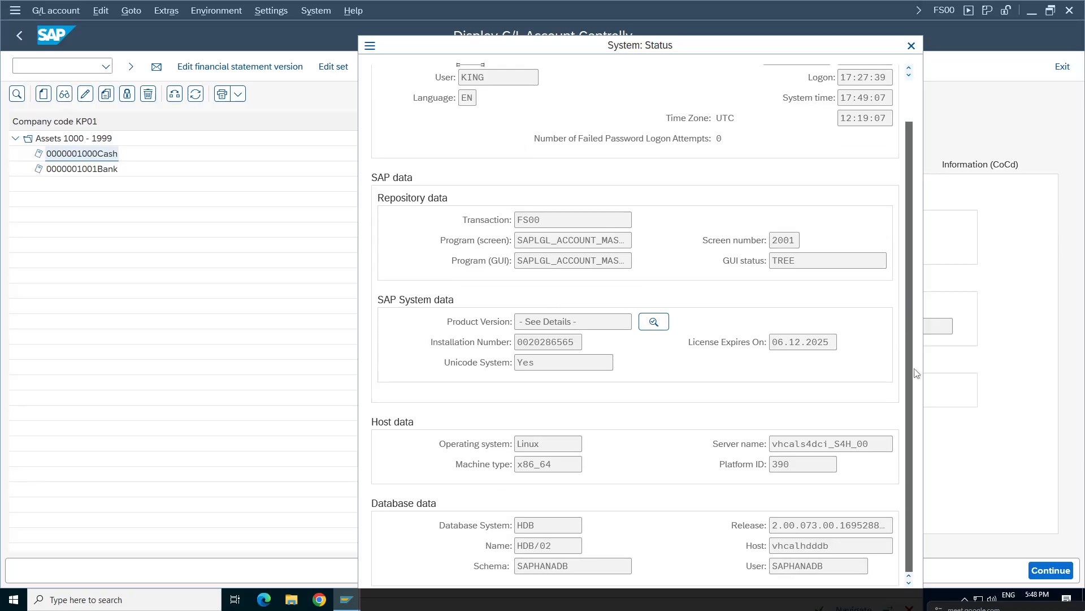
scroll(917, 308, up, 2)
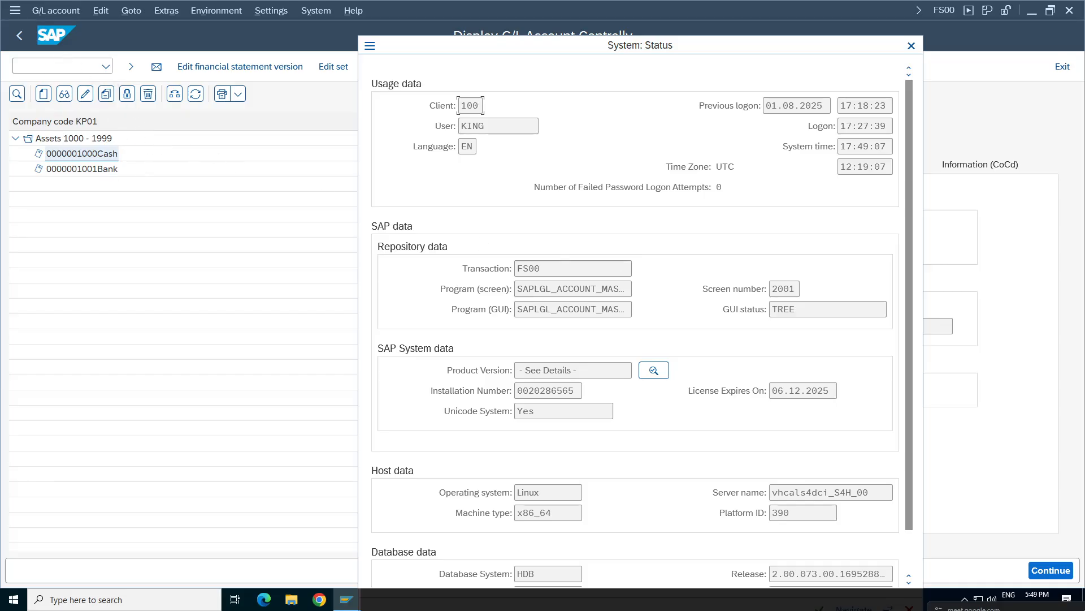
Step: Inspect the source code of the FS00 screen program from the system status, then return to the account display
double_click(622, 289)
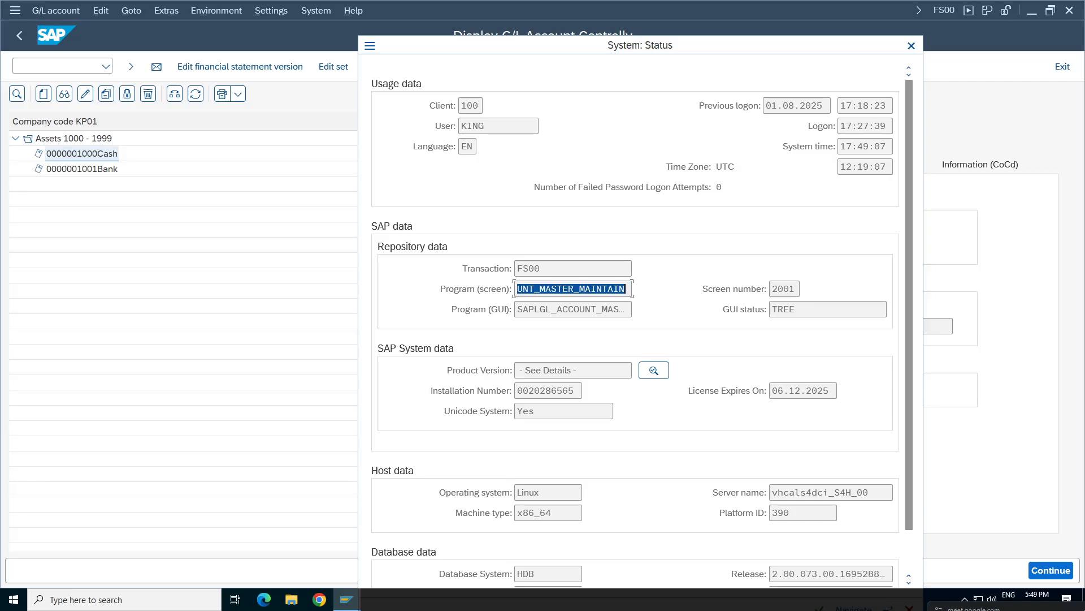
double_click(559, 289)
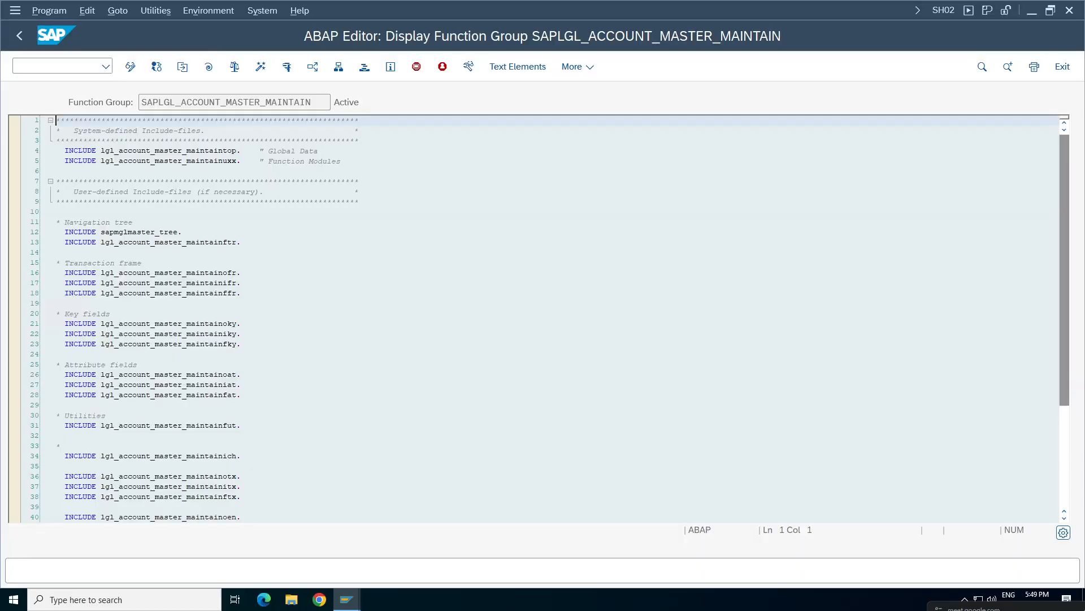
drag(1063, 308, 1068, 404)
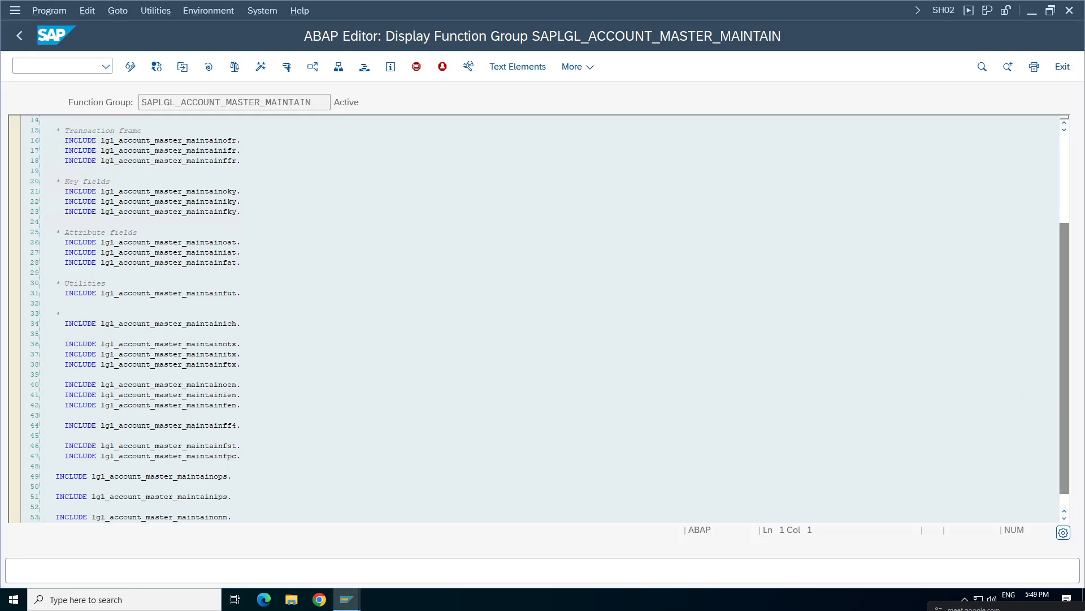
click(20, 35)
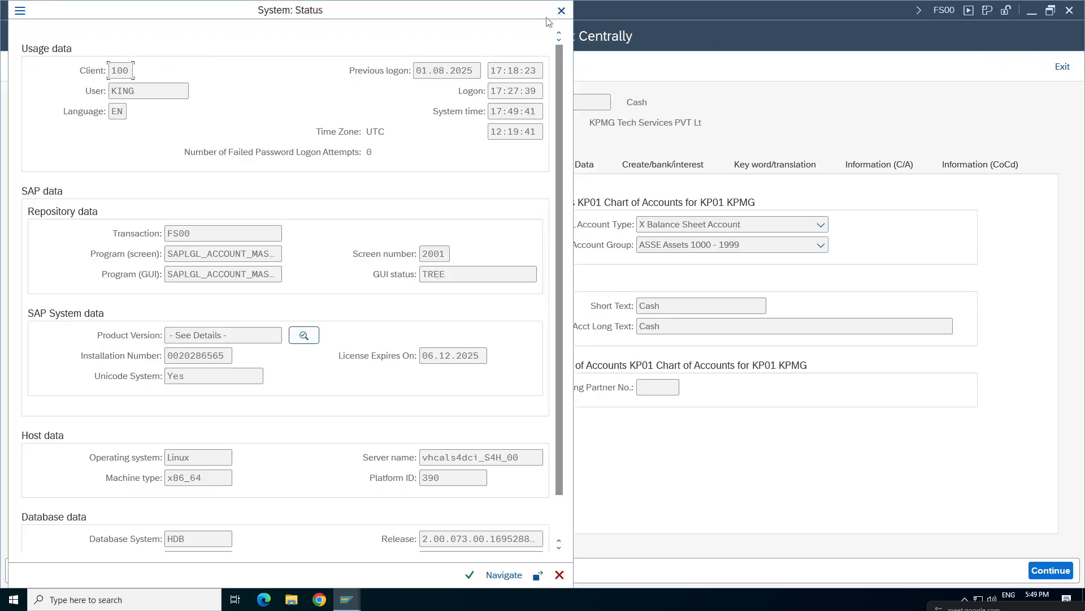
click(561, 10)
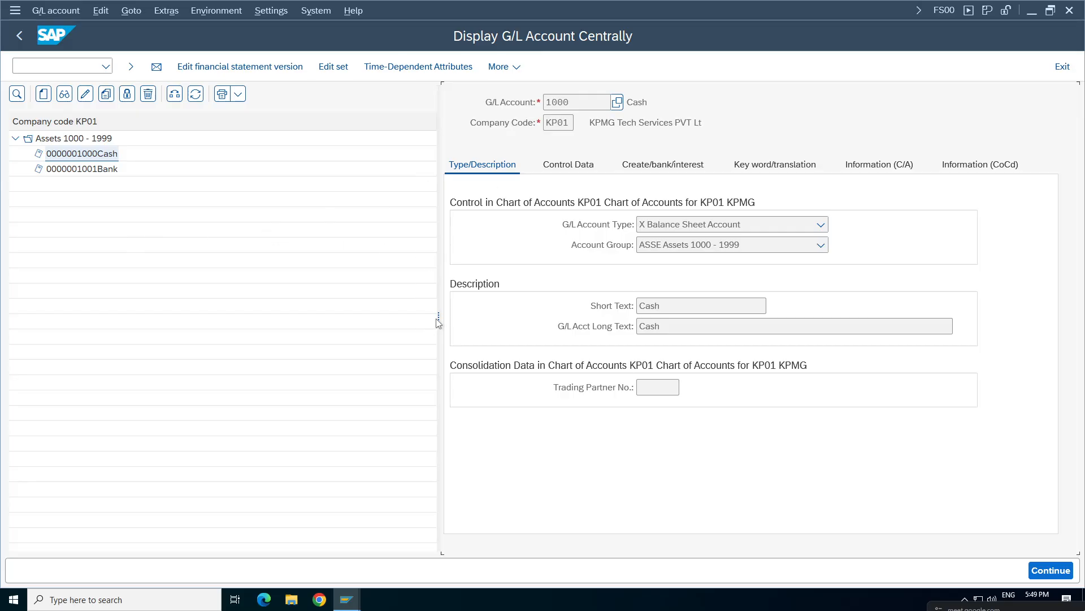
Step: Widen the account details area, leave FS00 and open General Table Display with SE16N
drag(439, 322, 285, 319)
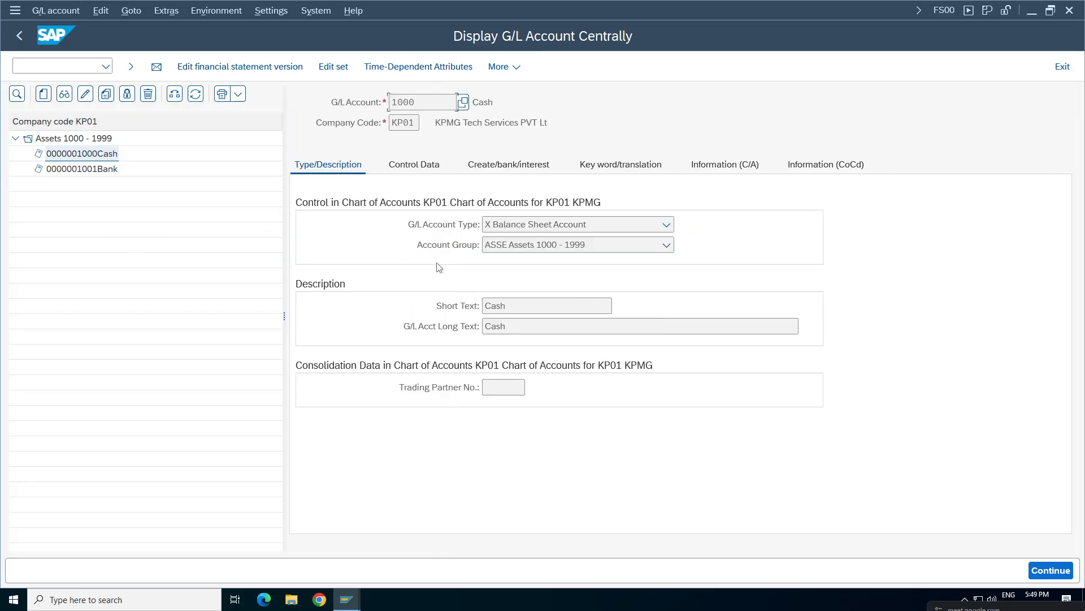
click(19, 35)
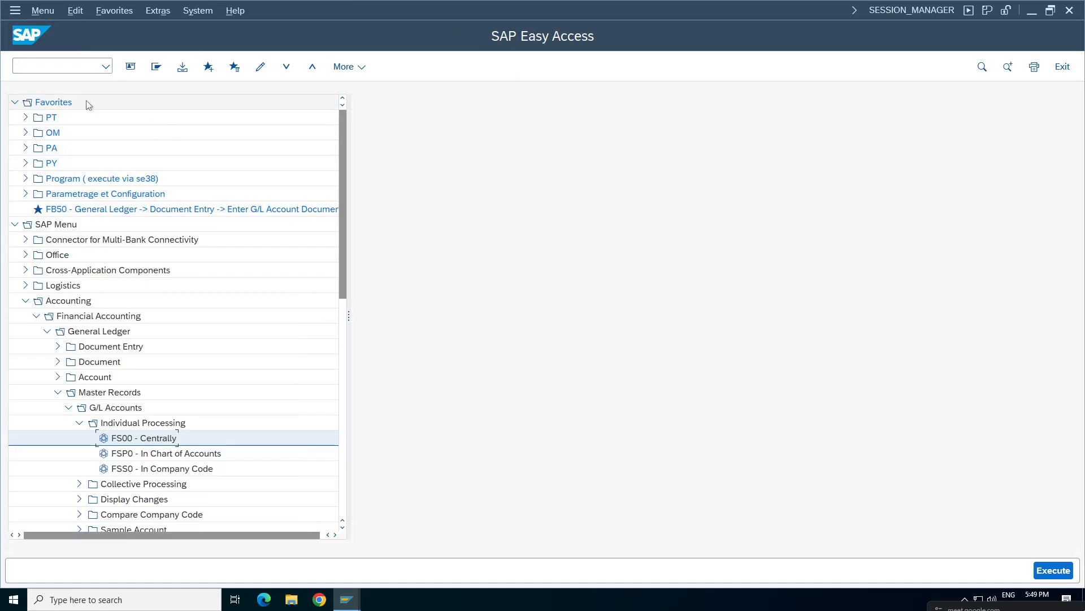
click(76, 73)
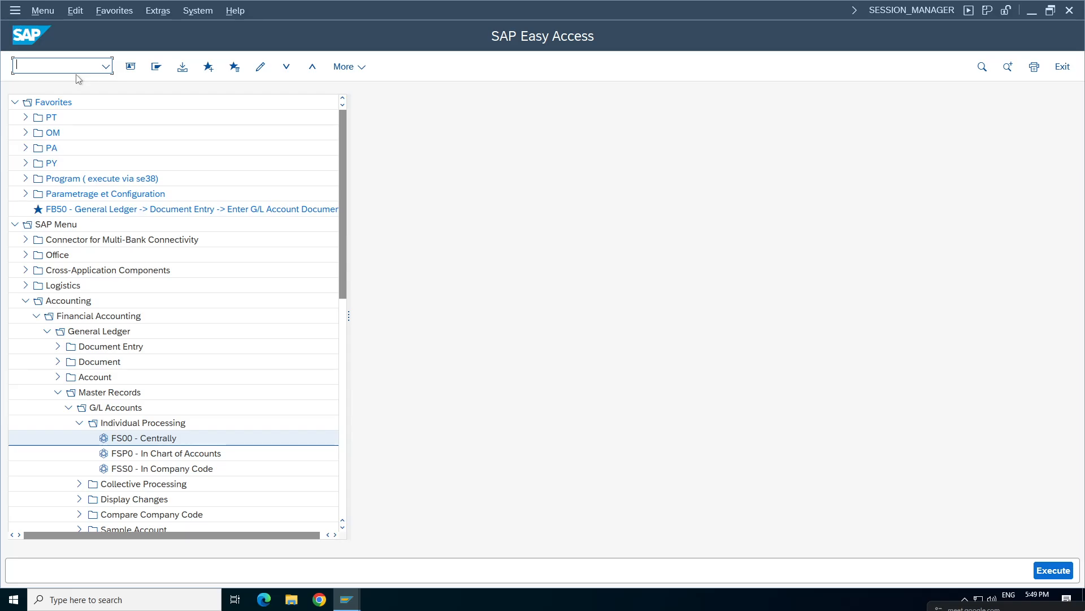
text(se16n)
key(Return)
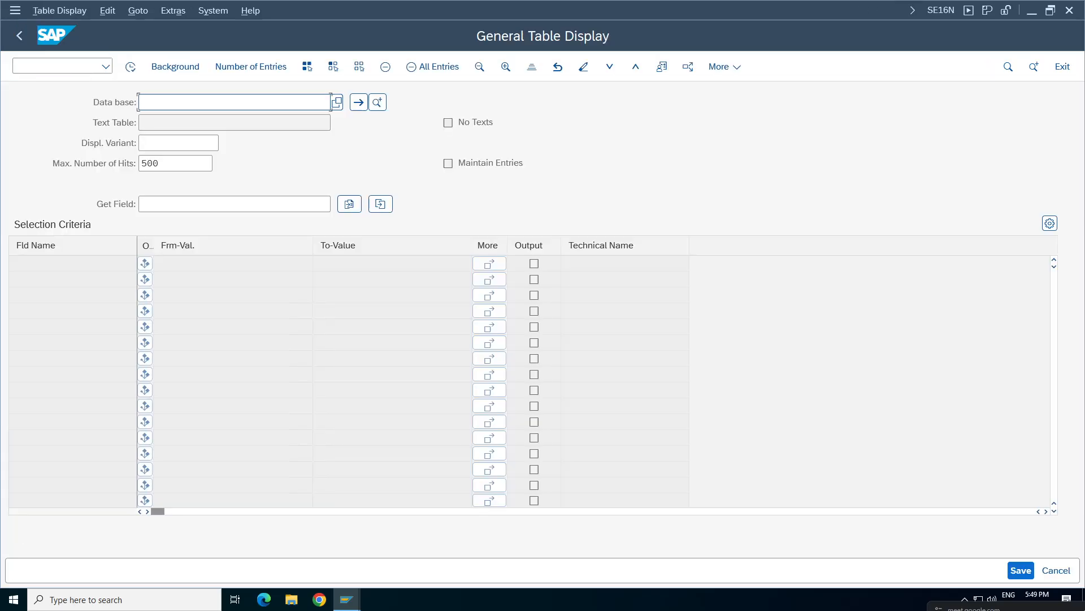
Step: Check the session's transaction code in the system information and load table SKA1 in General Table Display
click(187, 103)
click(809, 68)
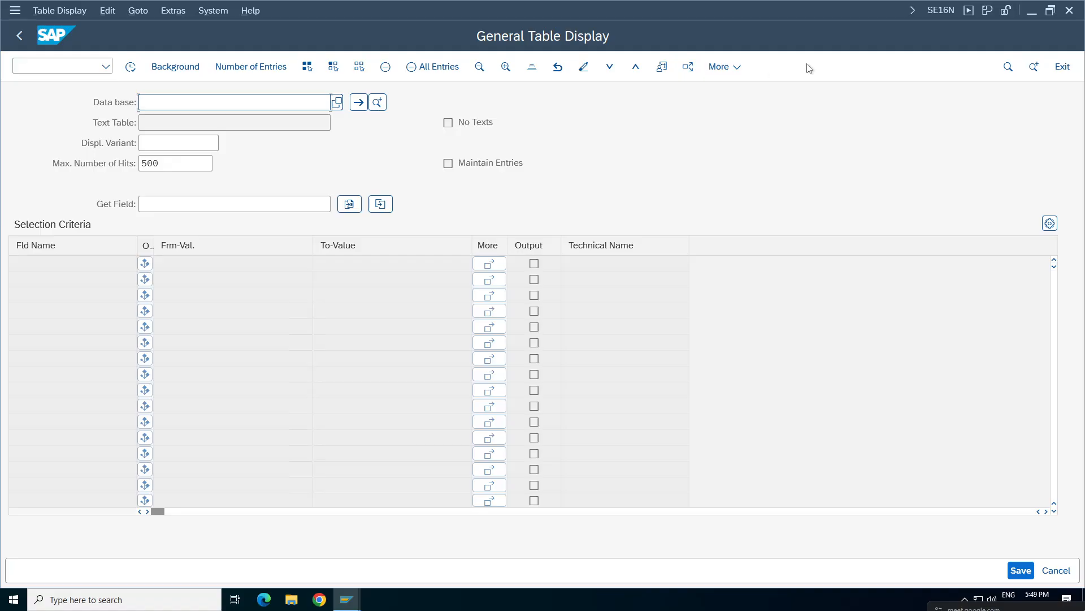
click(939, 12)
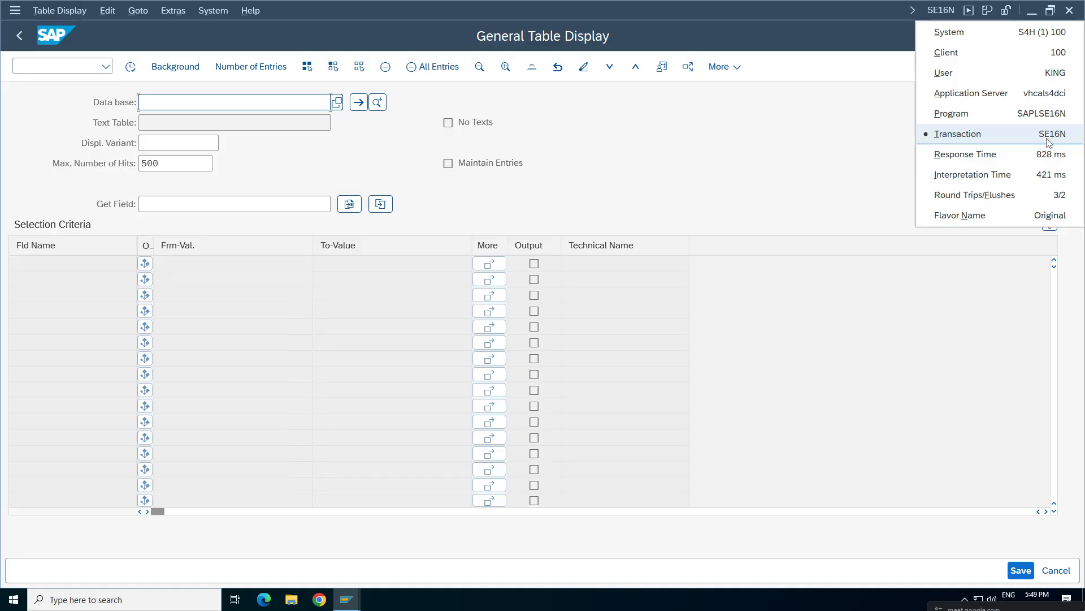
click(606, 150)
click(148, 103)
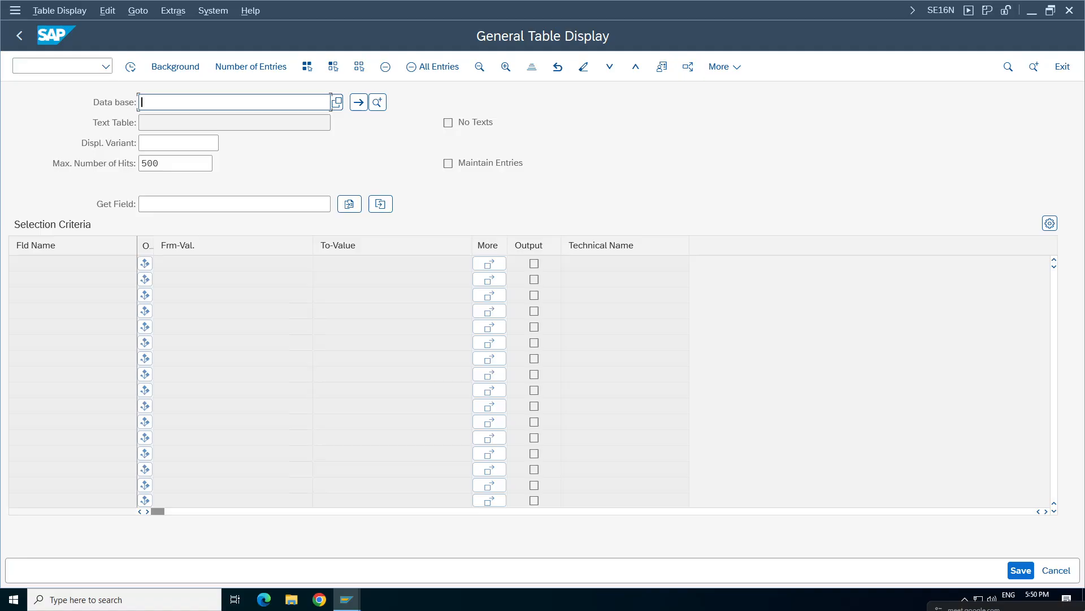
text(ska1)
key(Return)
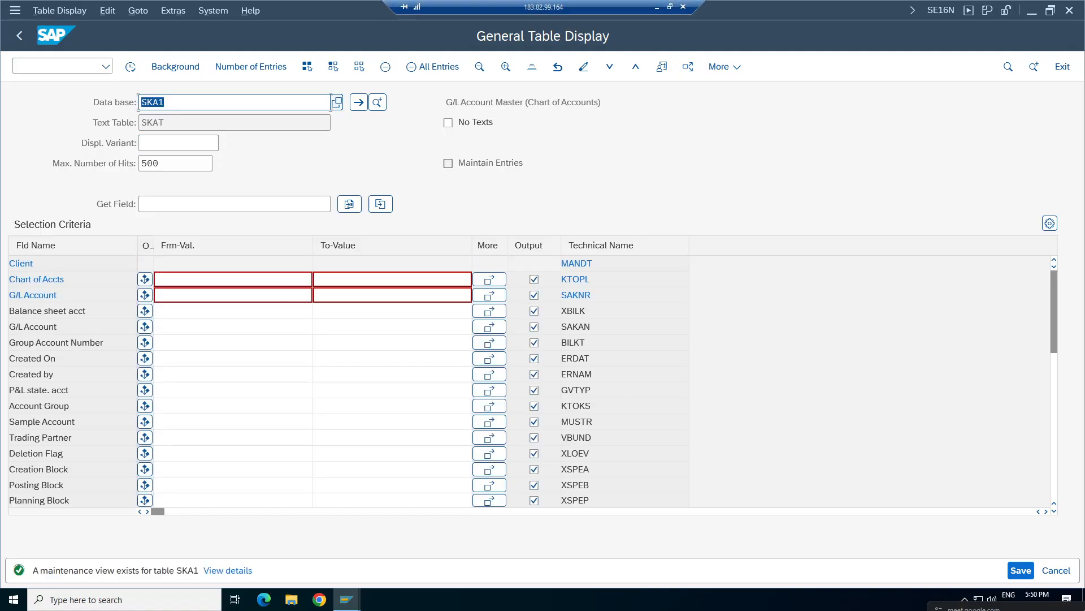
Step: Switch to the Configuration Settings spreadsheet and check the G/L table names noted in cell E38
click(657, 7)
click(320, 572)
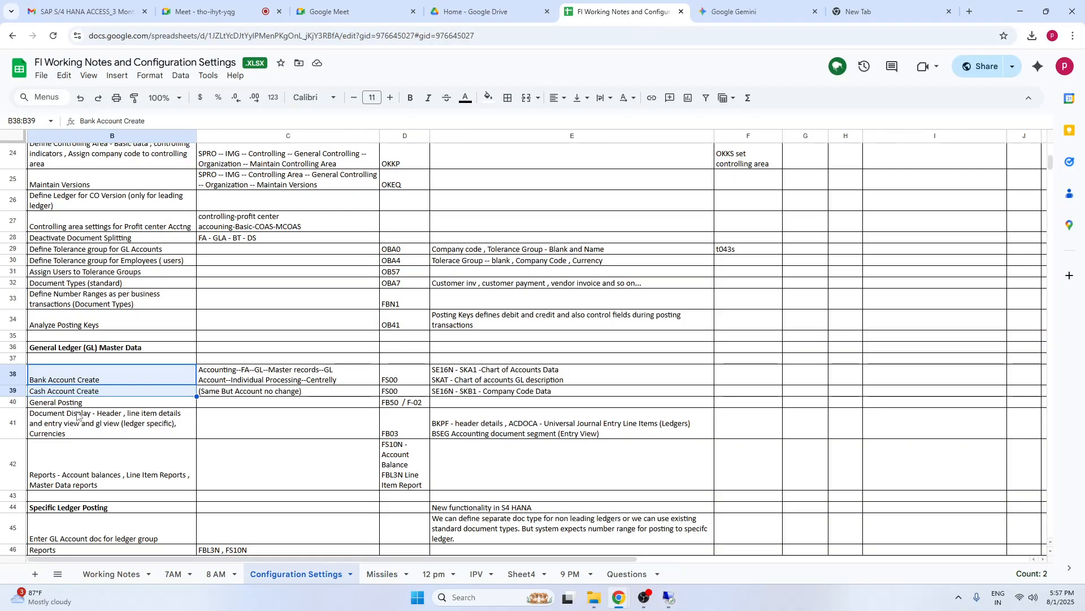
click(464, 378)
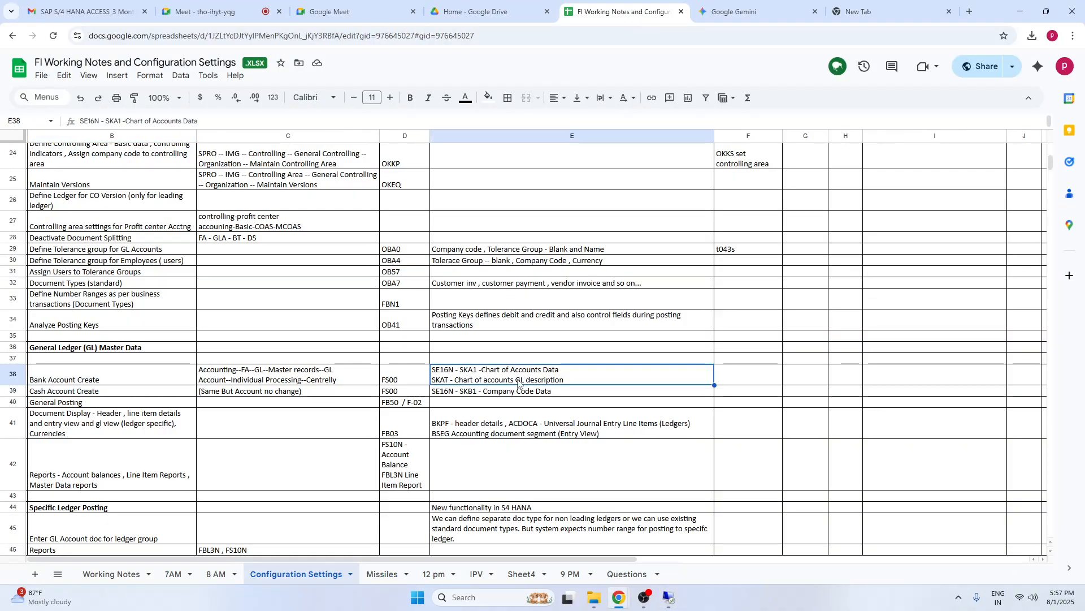
Step: Switch back to SAP and display the SKA1 entries for chart of accounts KP01
click(666, 598)
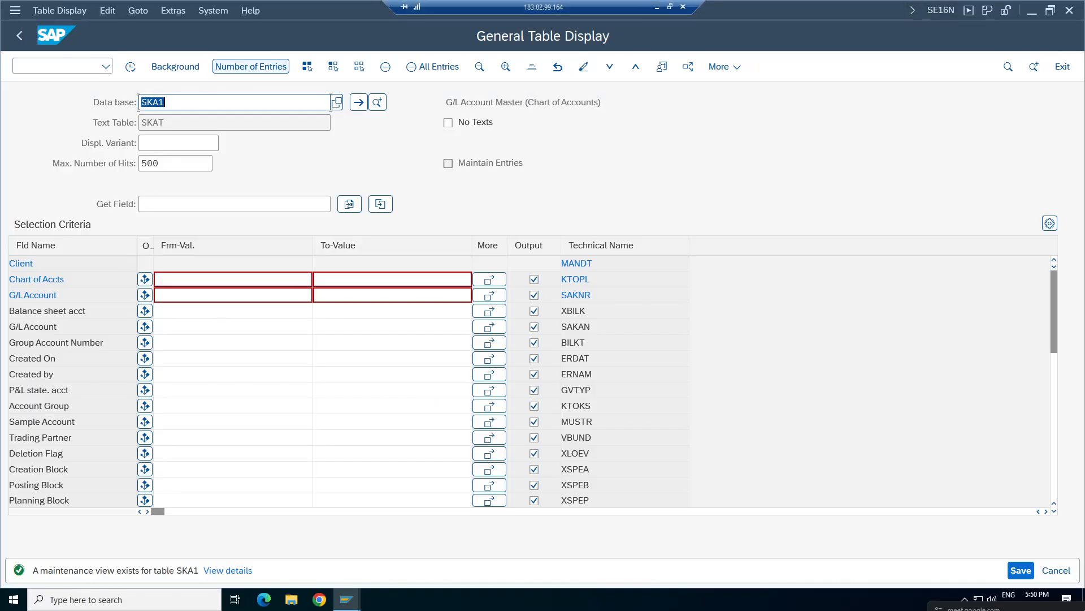
drag(602, 102, 473, 103)
click(243, 279)
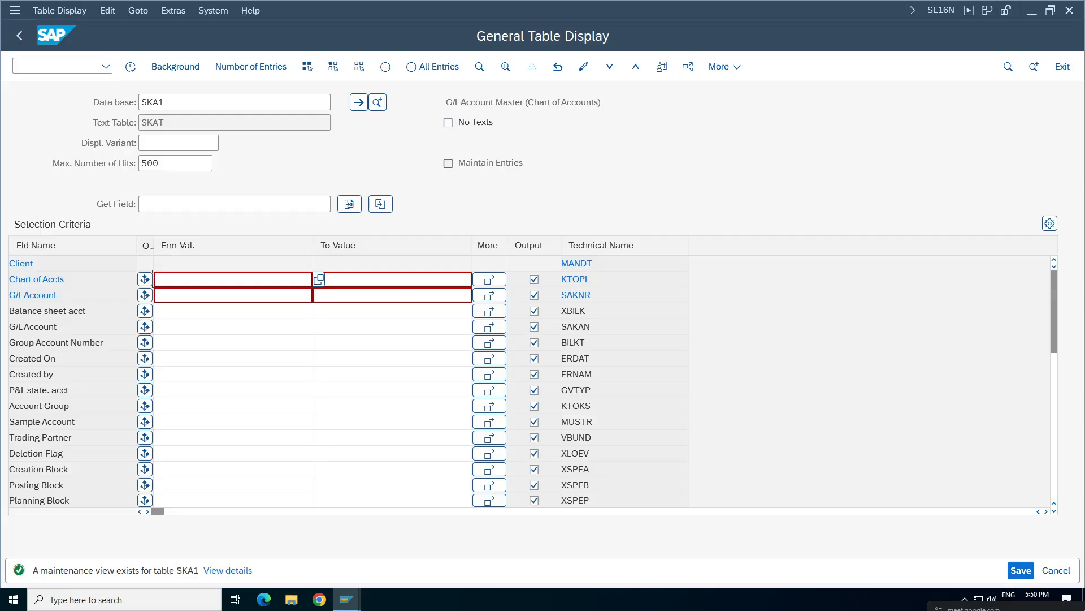
text(kp01)
key(Return)
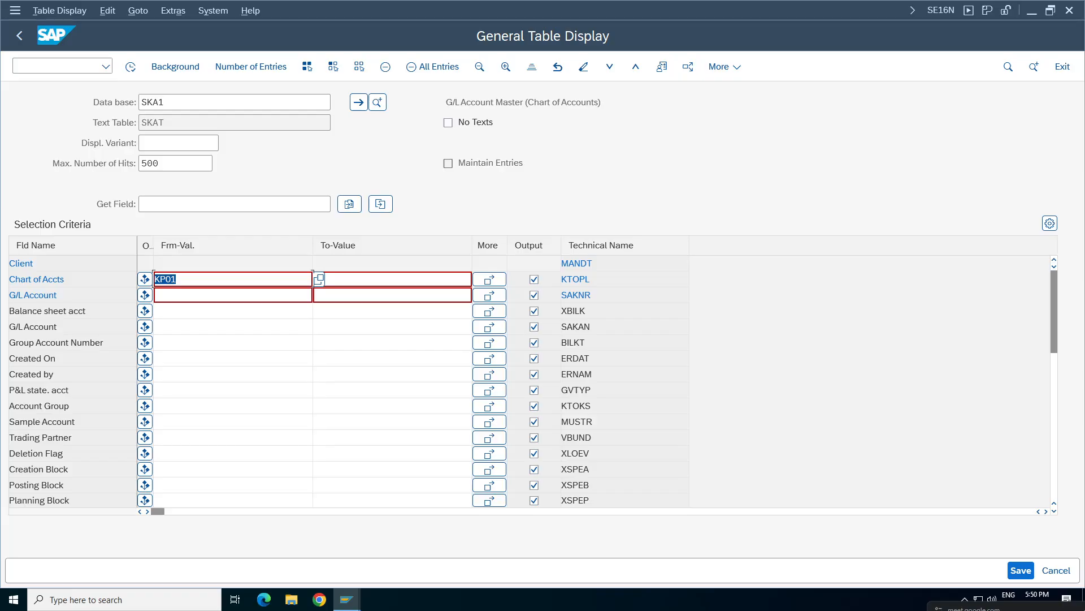
click(130, 67)
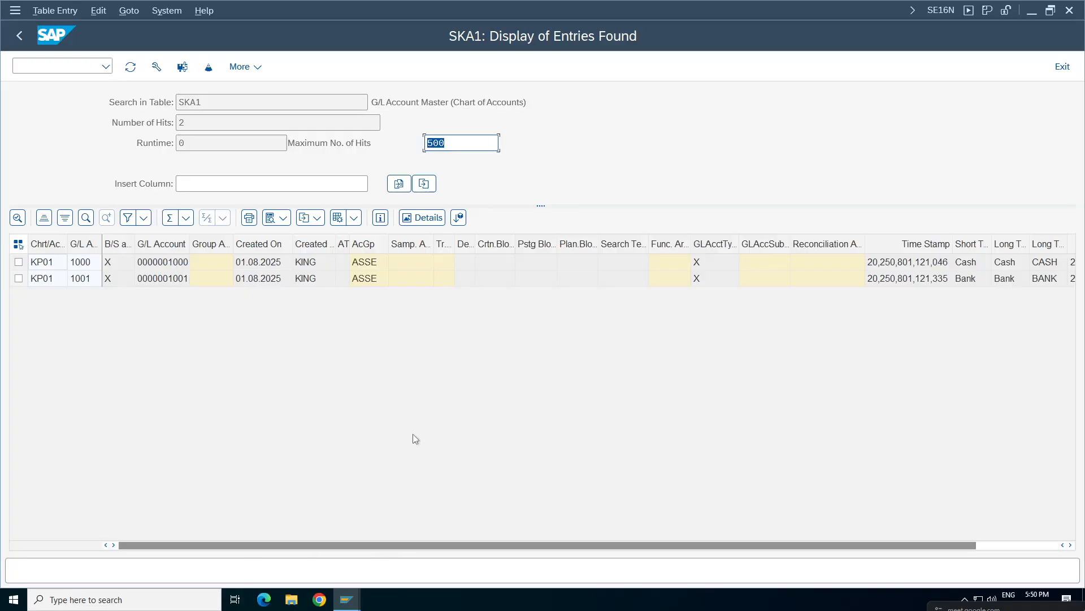
Step: Examine the account number, account group and long text columns, and look up the possible G/L account types
click(1042, 277)
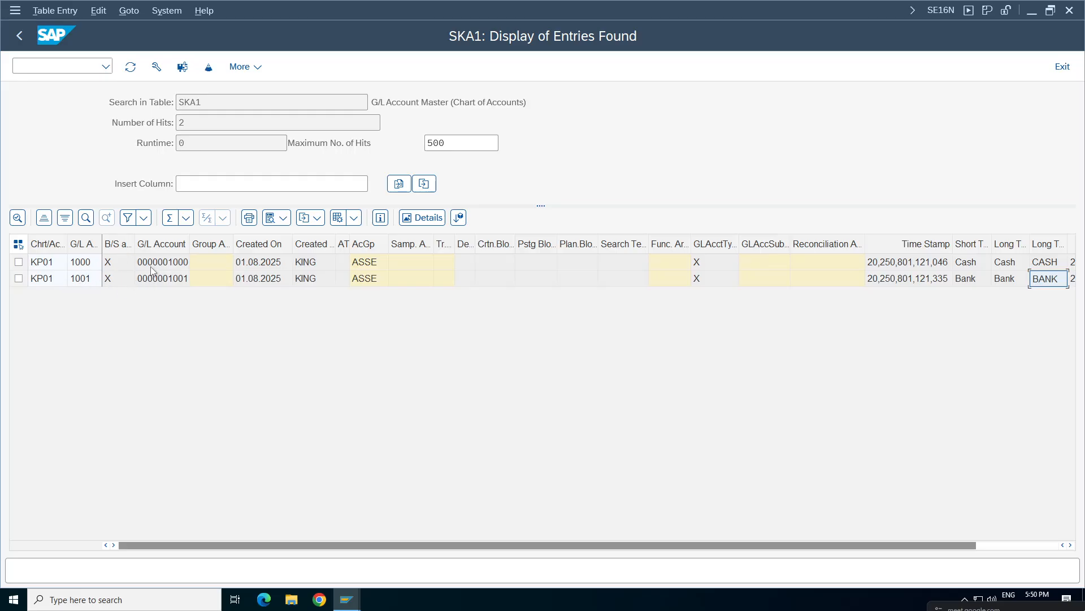
click(120, 264)
click(164, 279)
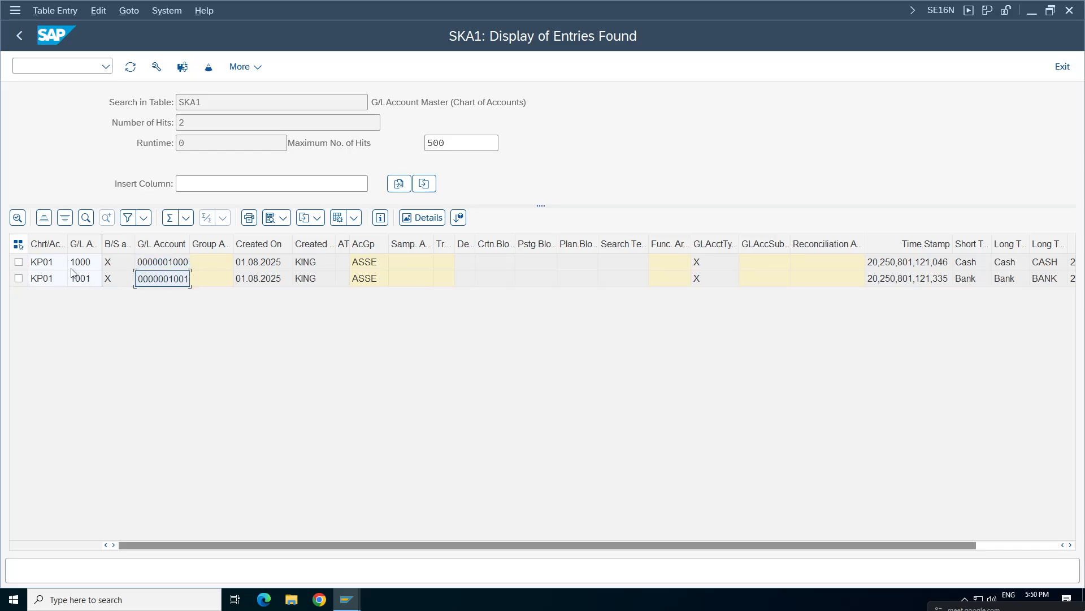
click(364, 278)
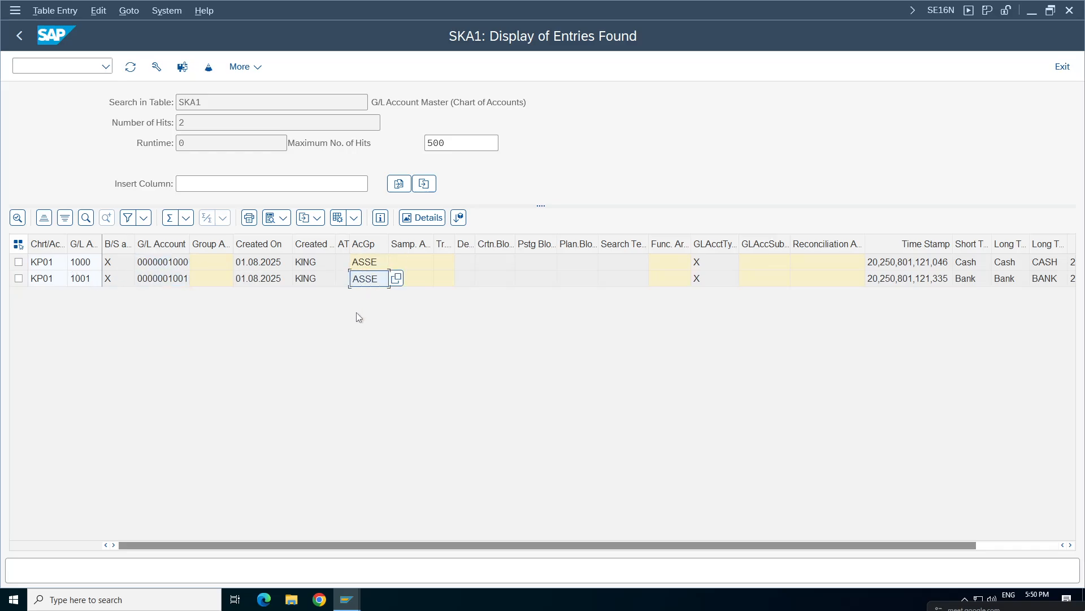
click(705, 262)
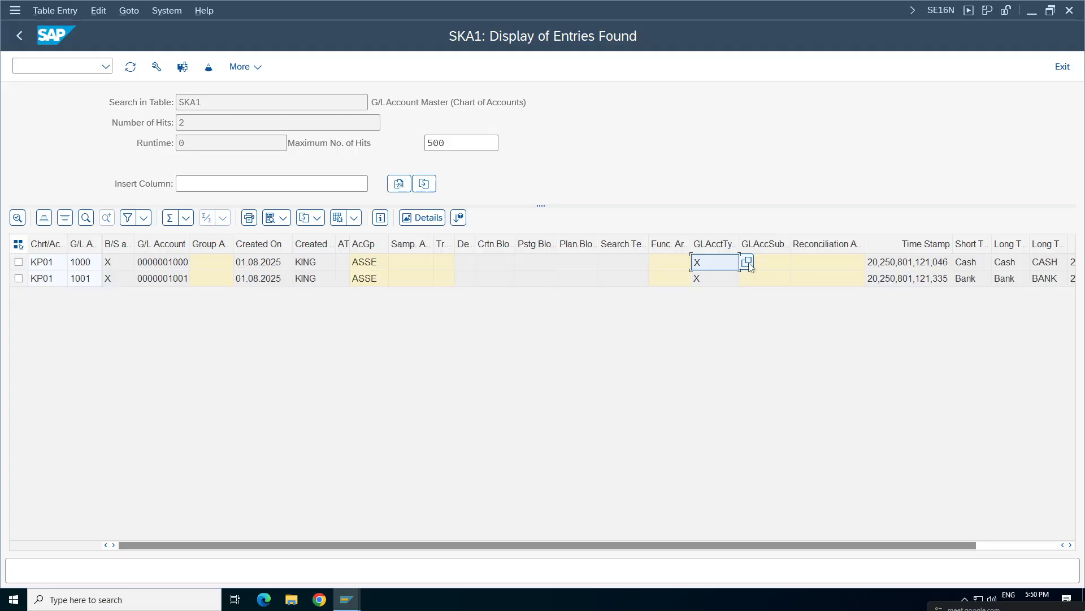
click(349, 323)
key(F4)
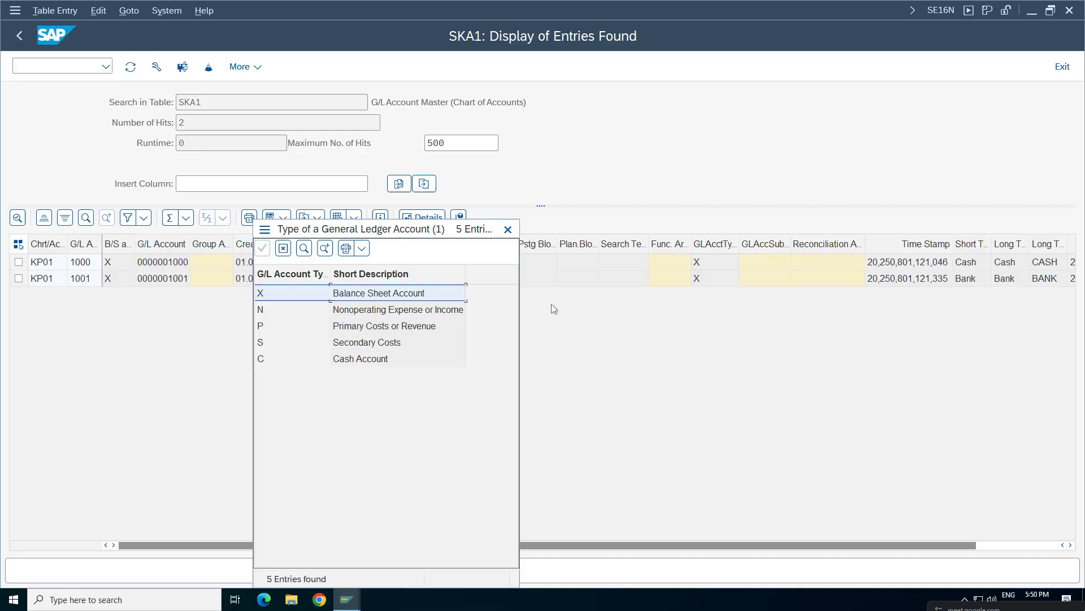
click(508, 229)
Step: Examine the time stamp and text columns of the Bank entry through the last column
click(906, 283)
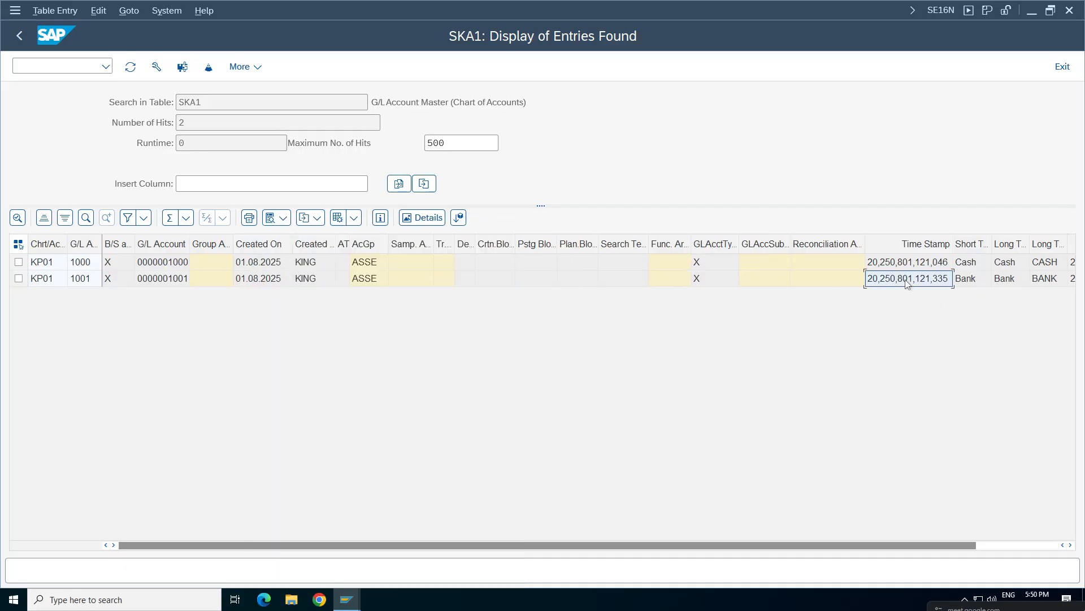
key(Right)
key(Right)
key(Right)
key(Right)
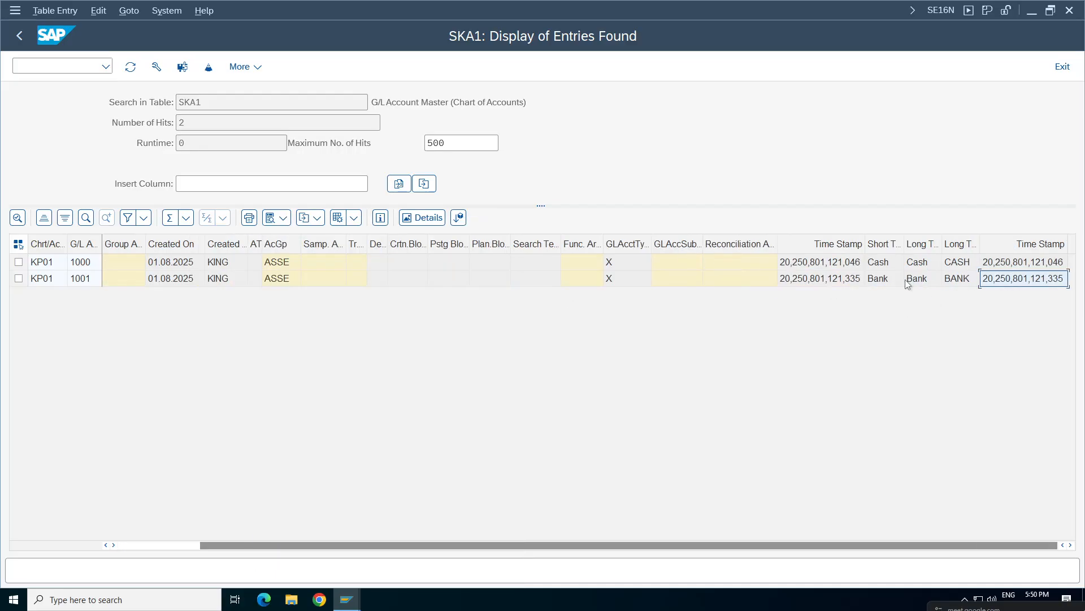
drag(623, 543, 509, 543)
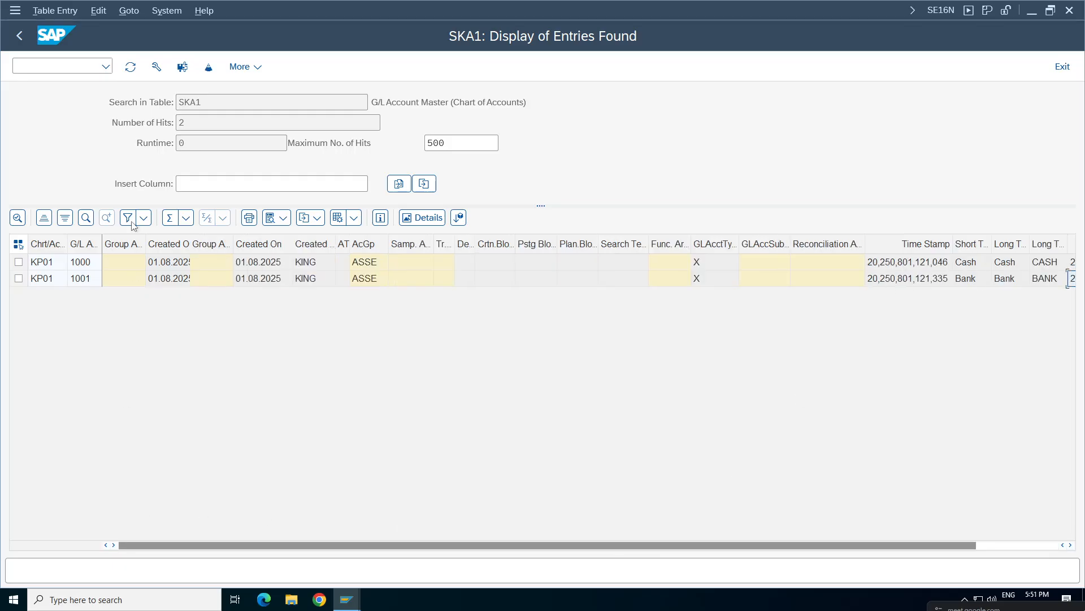
Step: Highlight the searched table's name and its description above the SKA1 results
drag(215, 103, 78, 105)
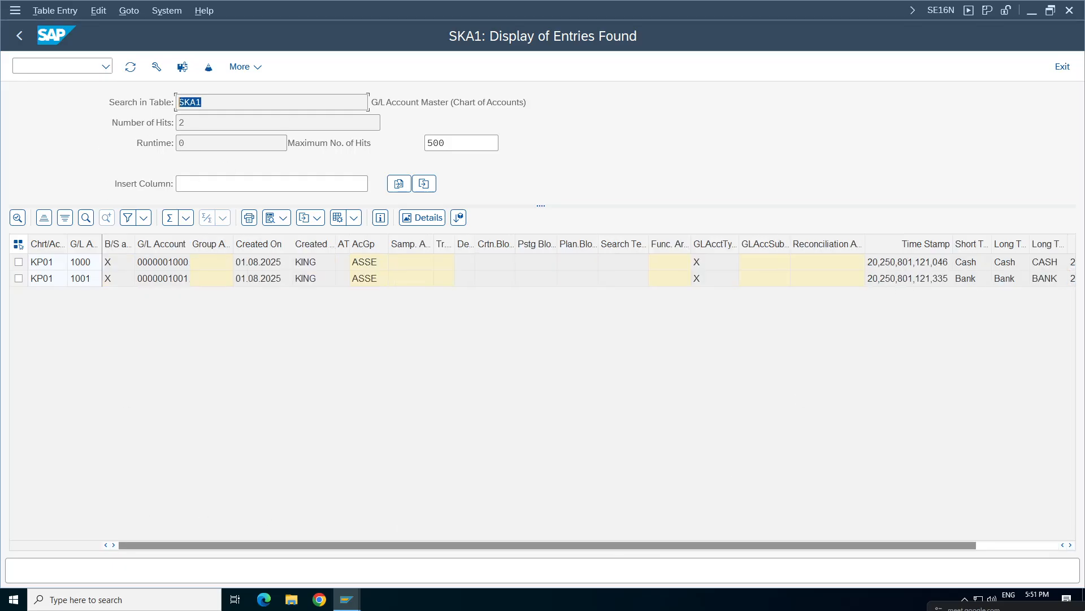
drag(214, 103, 178, 102)
drag(534, 103, 372, 102)
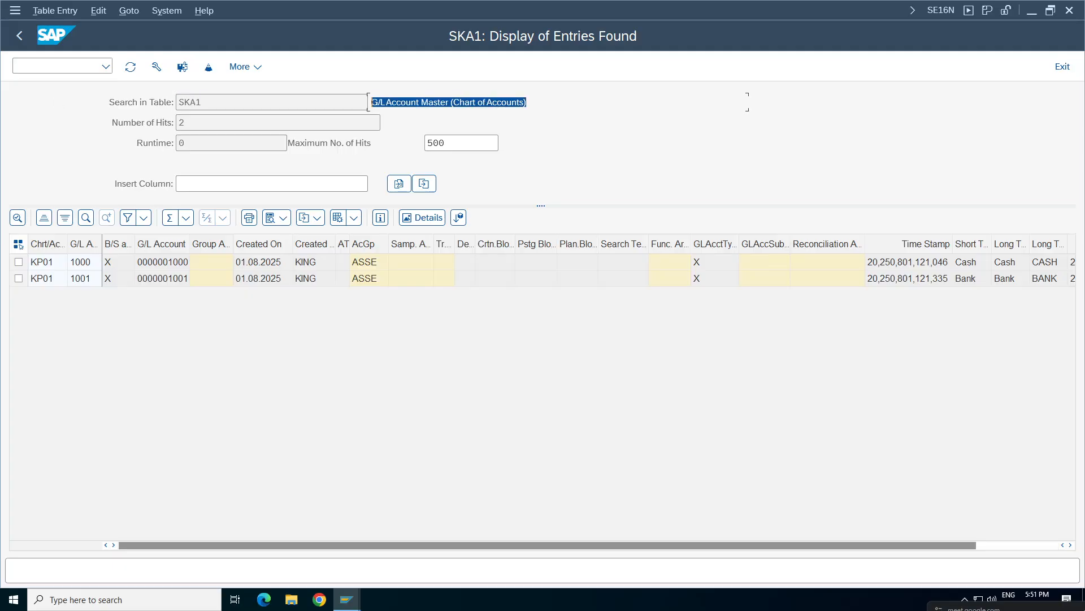
drag(202, 103, 33, 111)
click(210, 103)
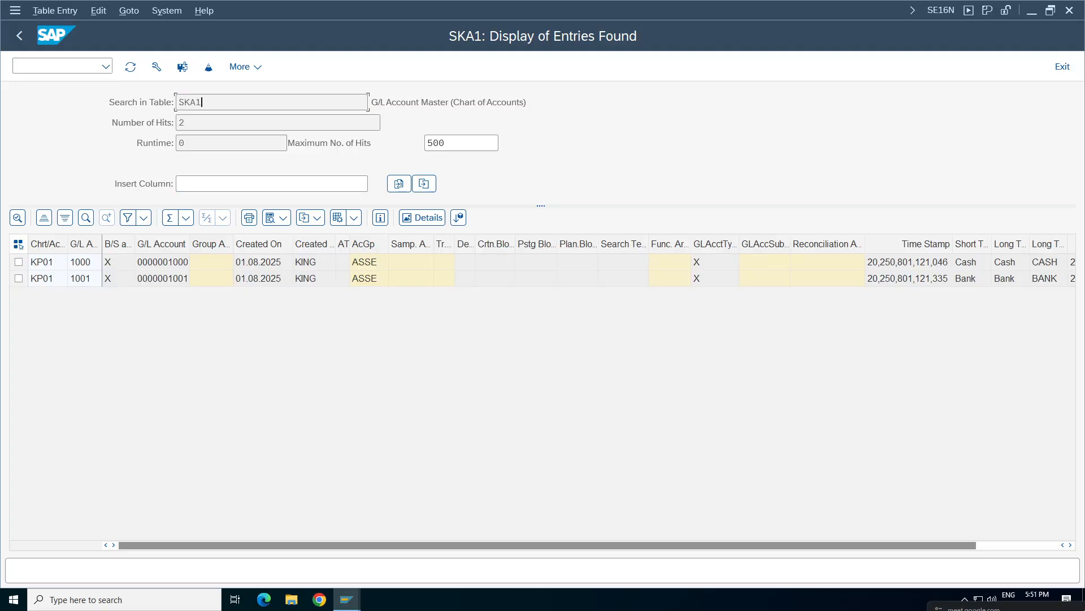
drag(211, 103, 158, 107)
click(209, 102)
drag(369, 95, 747, 109)
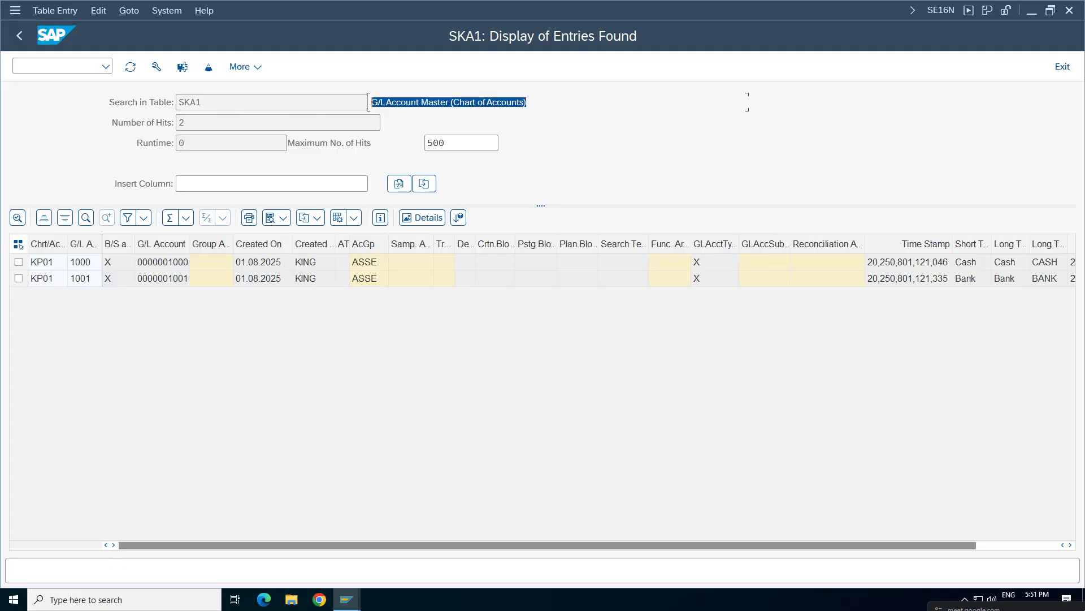
Step: Highlight the SKA1 description once more, return to the table selection and load table SKB1
click(204, 101)
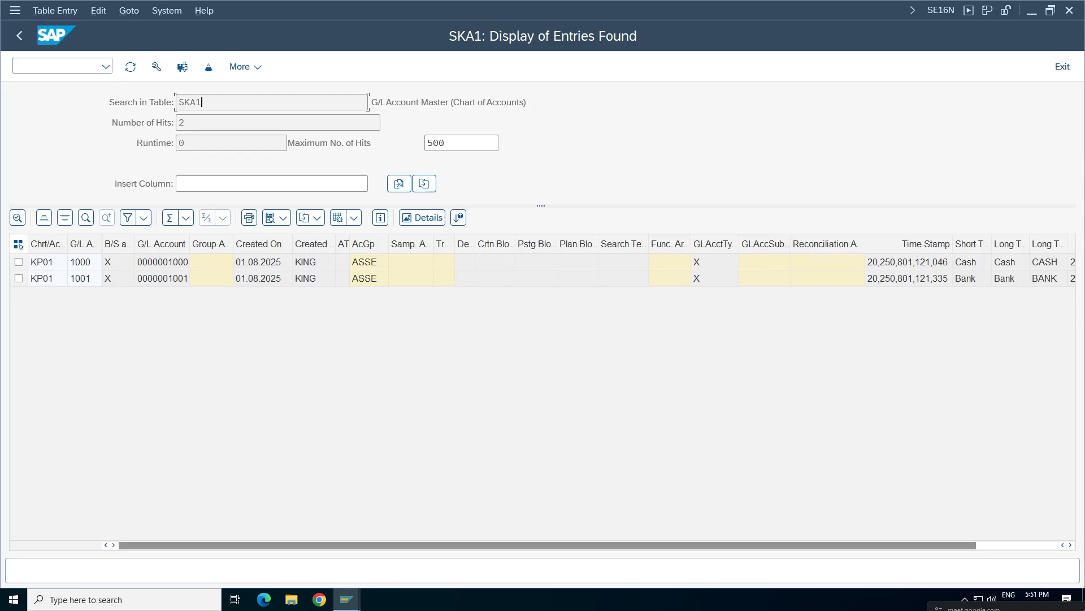
drag(562, 122, 371, 104)
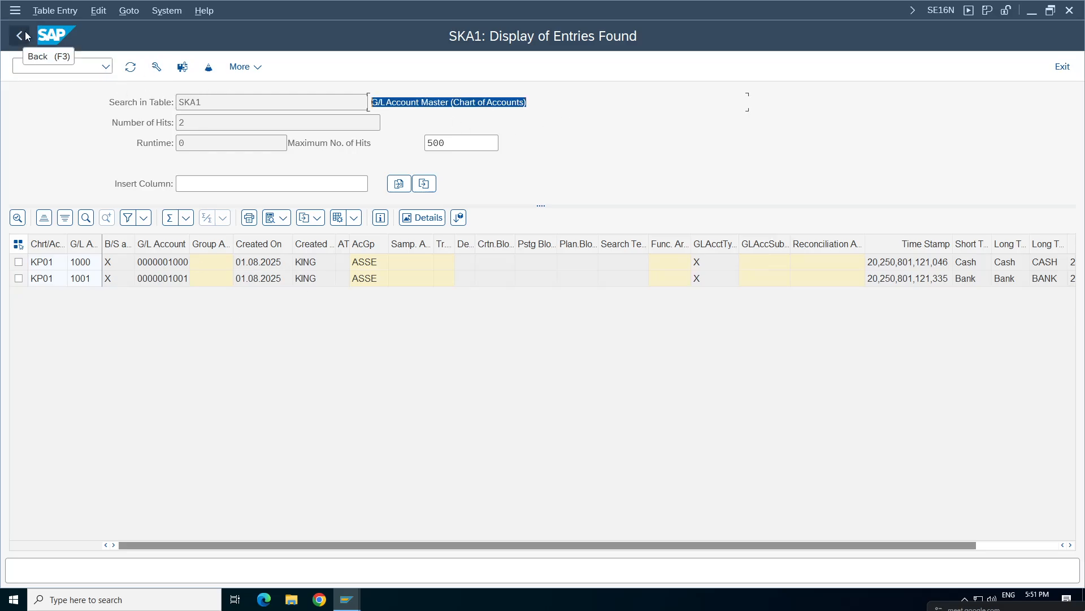
click(23, 34)
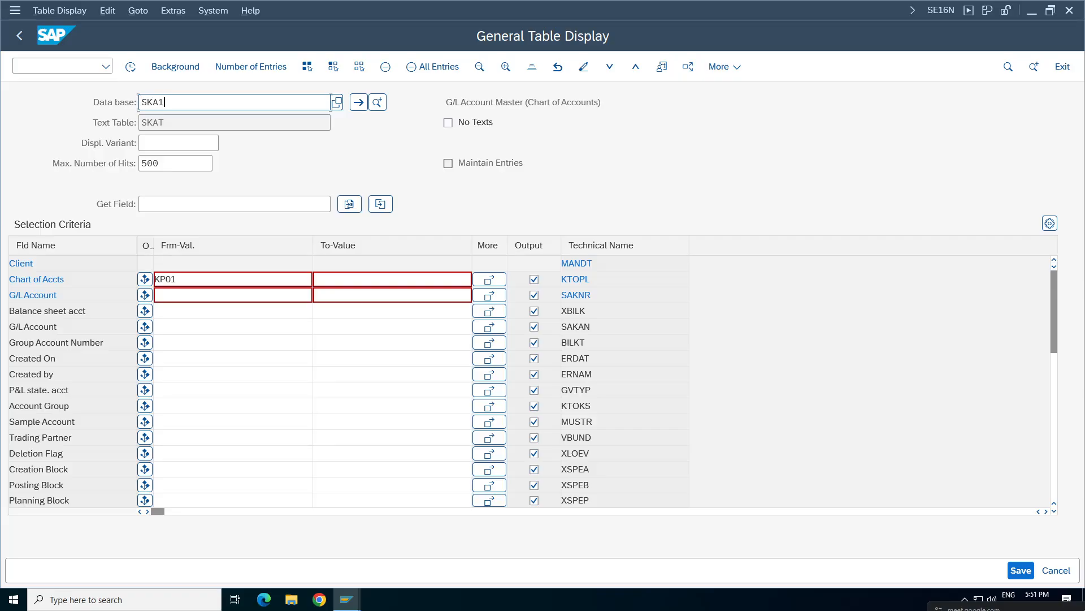
key(BackSpace)
key(BackSpace)
text(b)
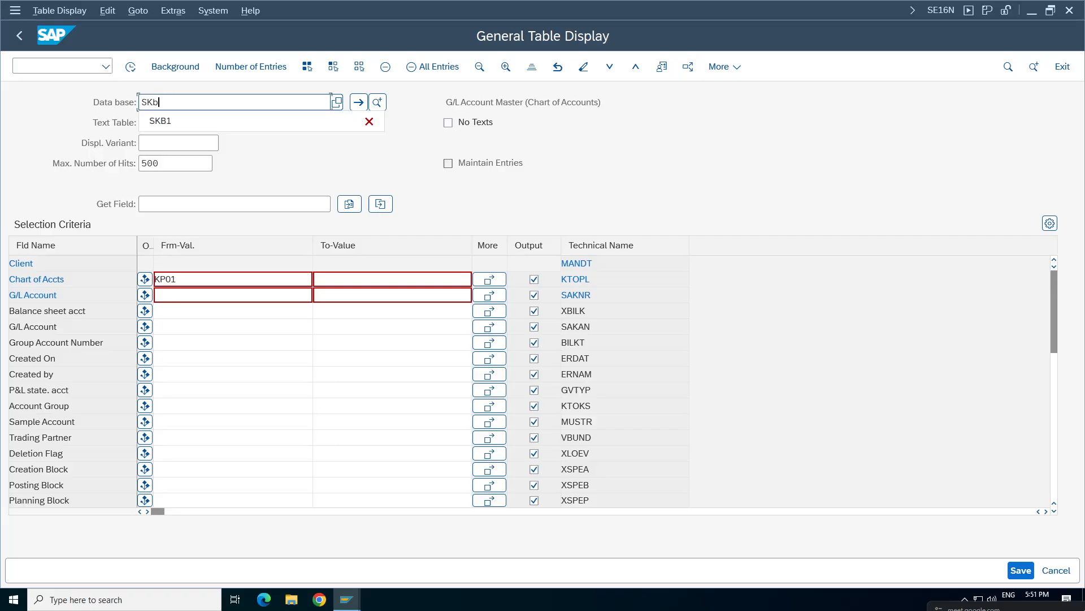
click(189, 115)
key(Return)
Step: Display the SKB1 entries for company code KP01 and check the Bank entry's field status group and the table description
drag(607, 104, 447, 102)
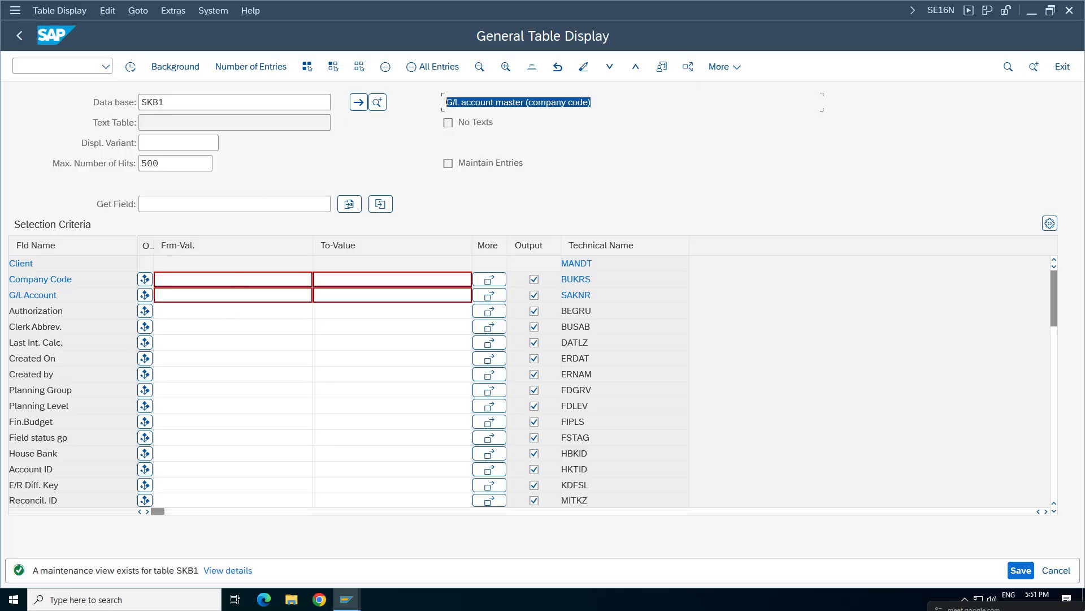
click(164, 279)
click(182, 315)
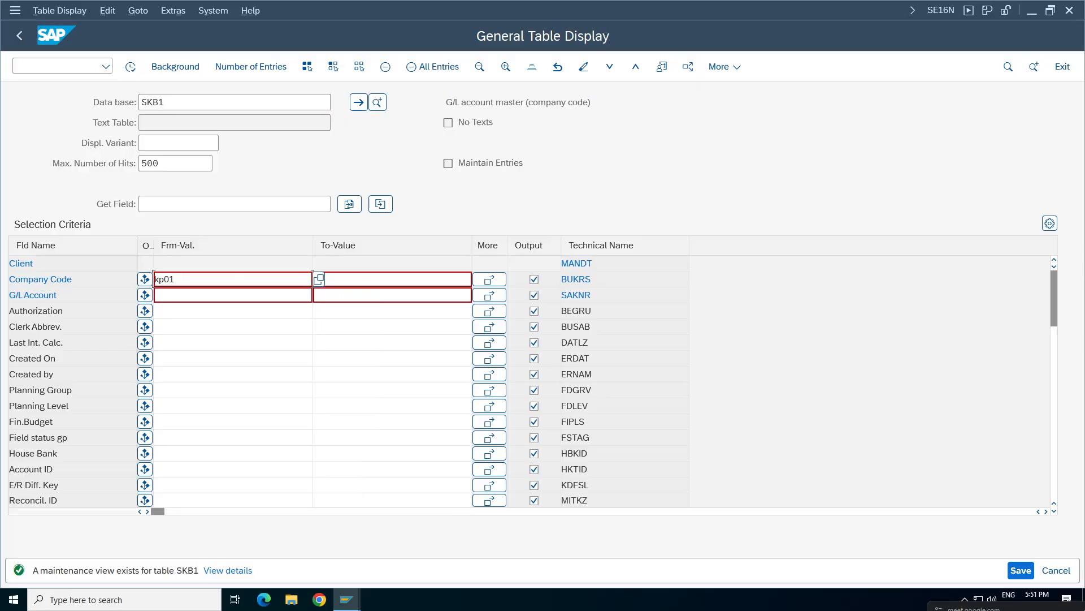
click(131, 68)
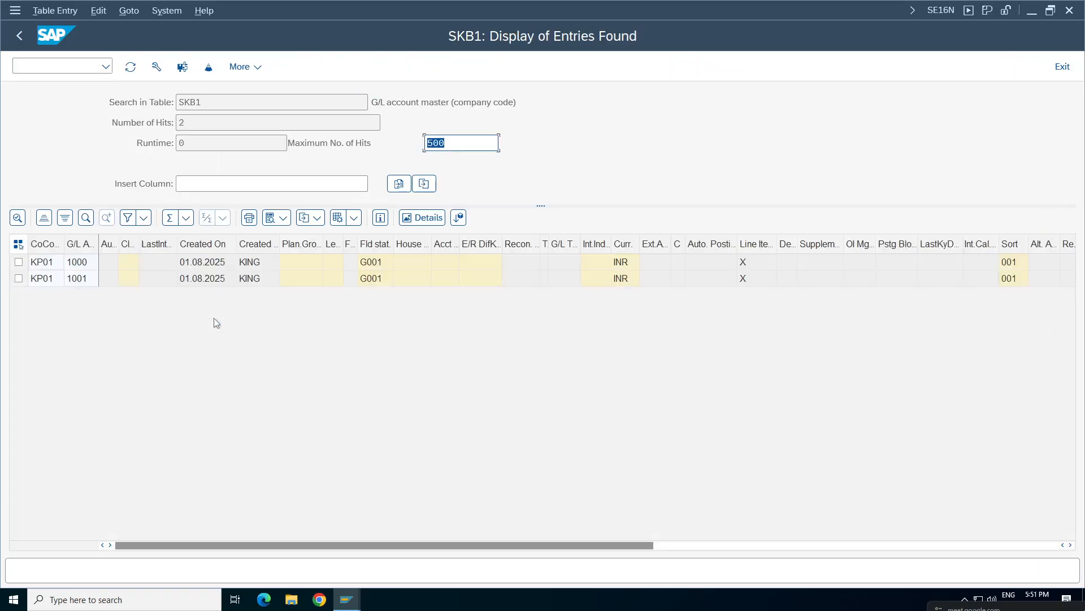
click(374, 279)
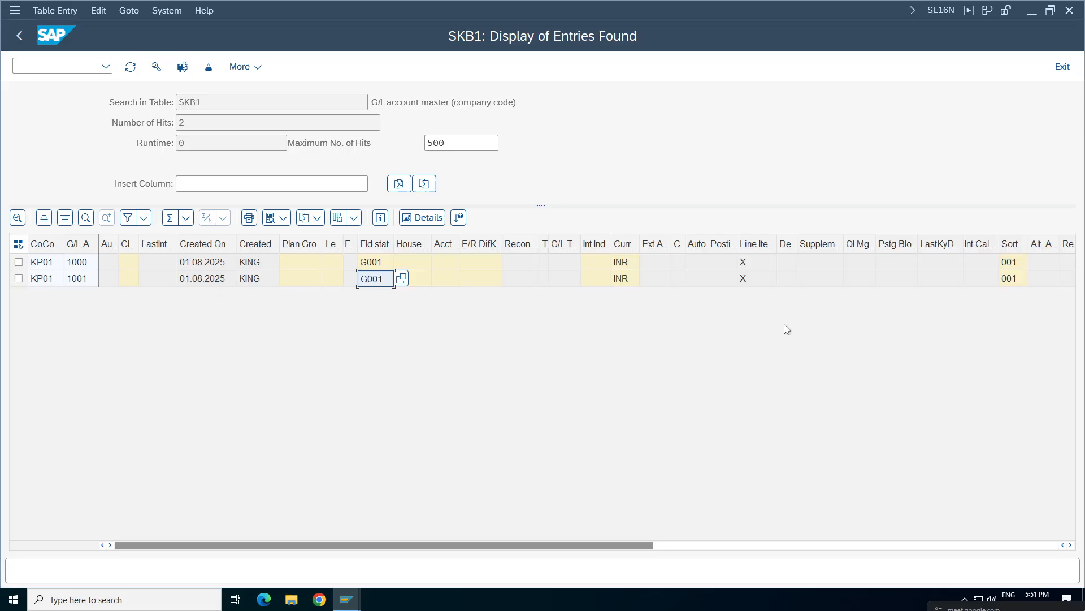
drag(517, 104, 370, 104)
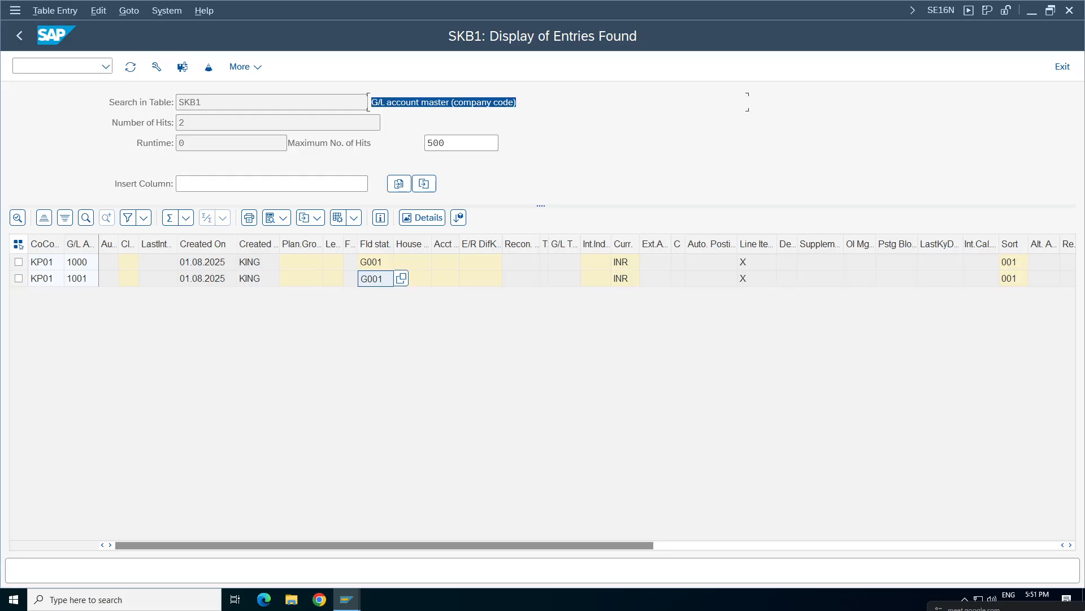
Step: Return to the selection criteria and highlight the table name SKB1 and its description
click(20, 39)
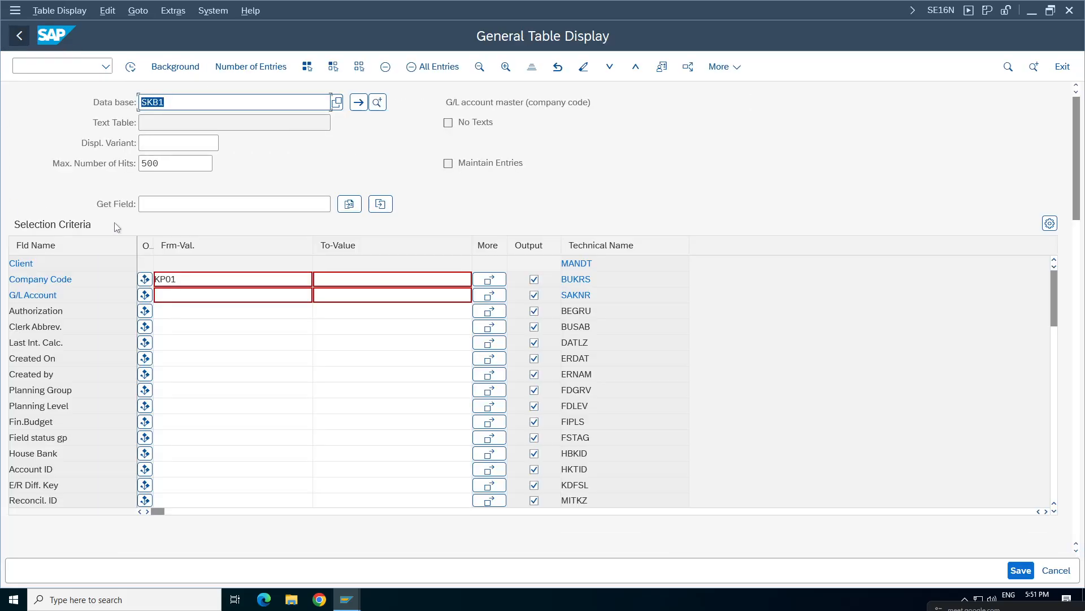
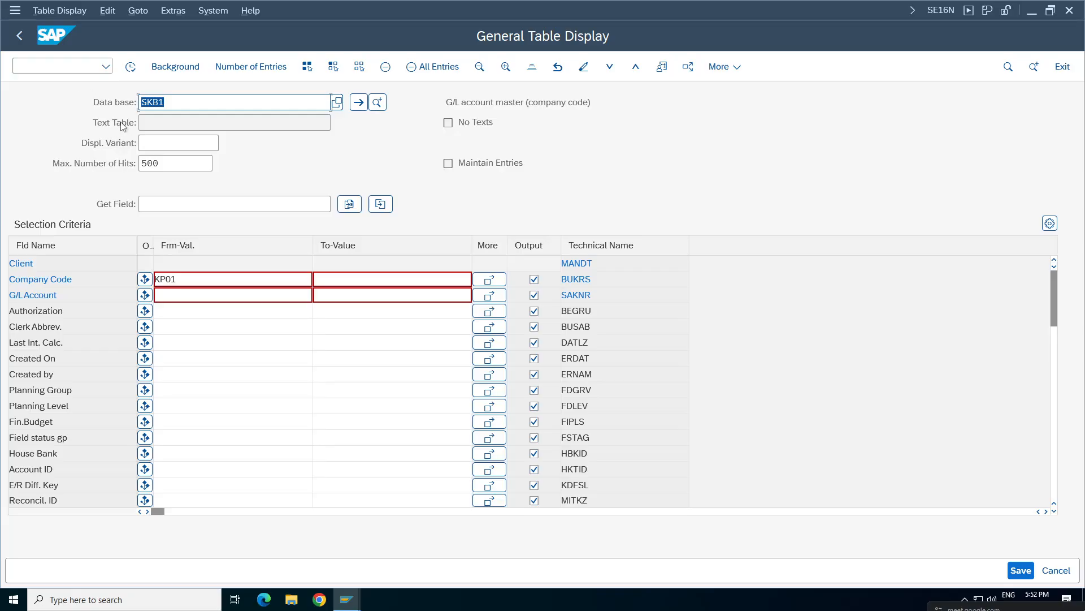
click(174, 102)
drag(593, 102, 446, 102)
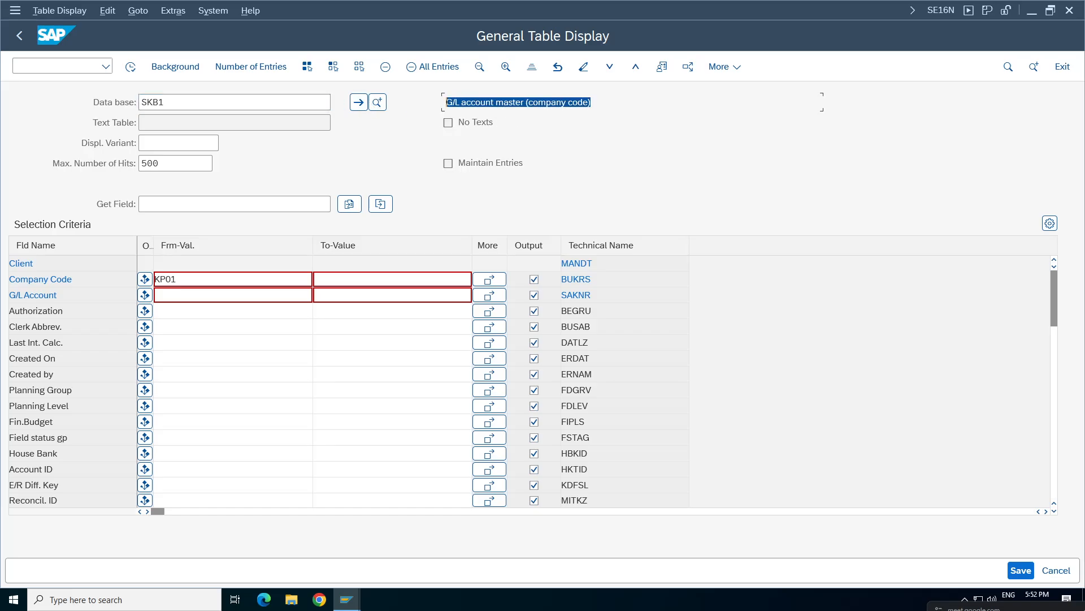
double_click(332, 101)
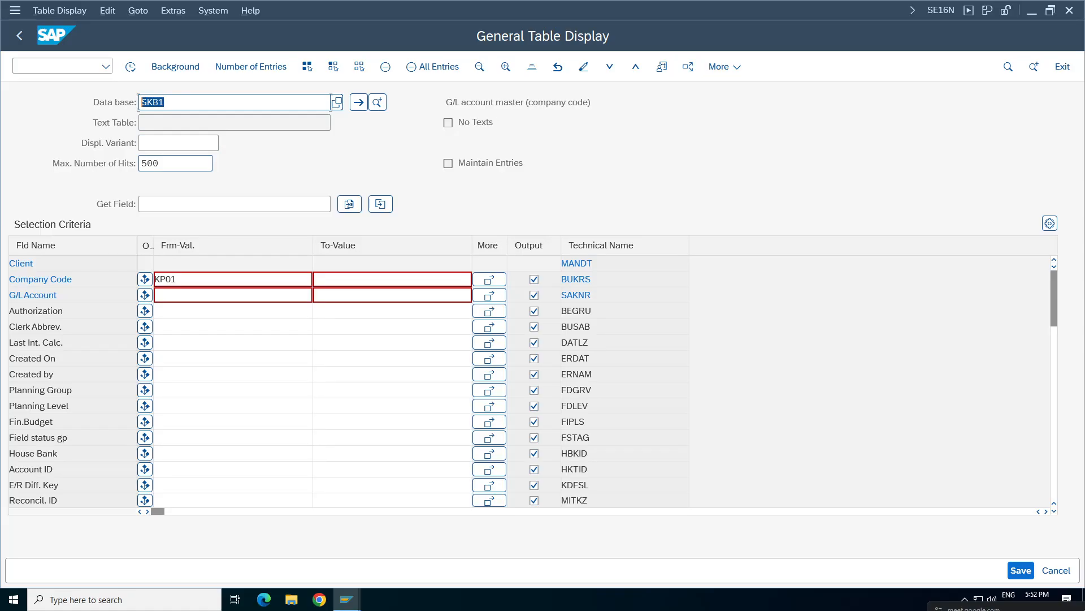
click(168, 103)
key(shift+Home)
click(331, 101)
drag(600, 104, 432, 107)
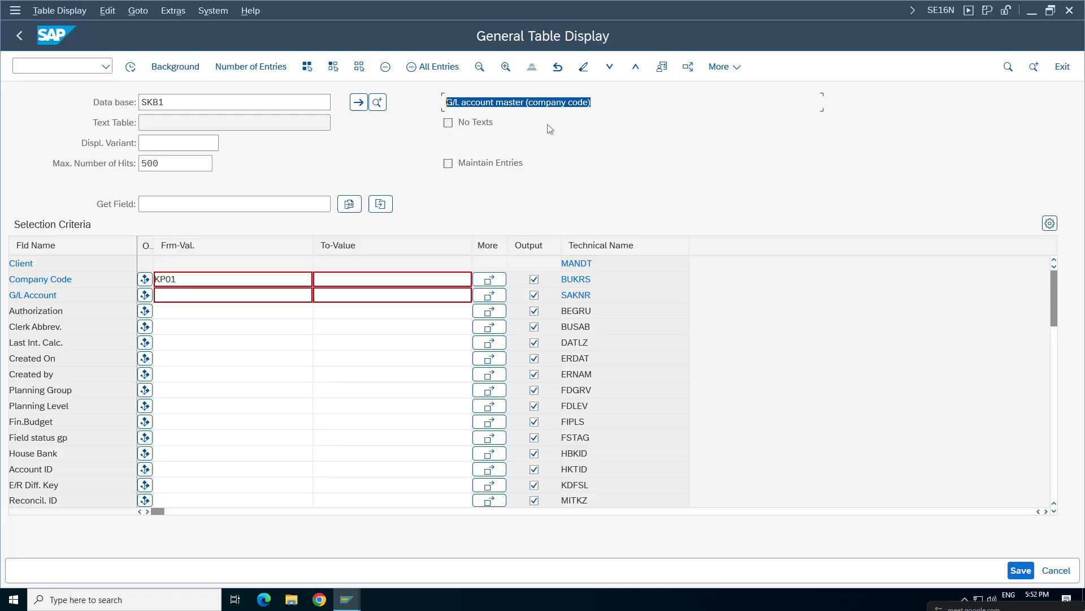
click(599, 104)
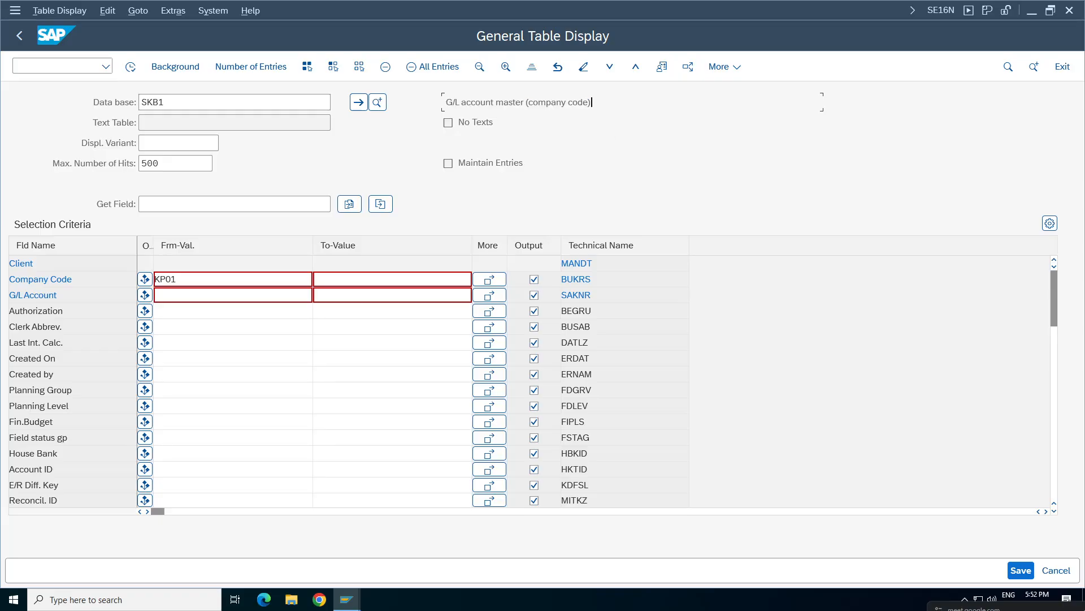
Step: Clear the company code value and display the SKB1 entries for all company codes
click(199, 279)
key(BackSpace)
key(BackSpace)
key(BackSpace)
key(BackSpace)
click(260, 230)
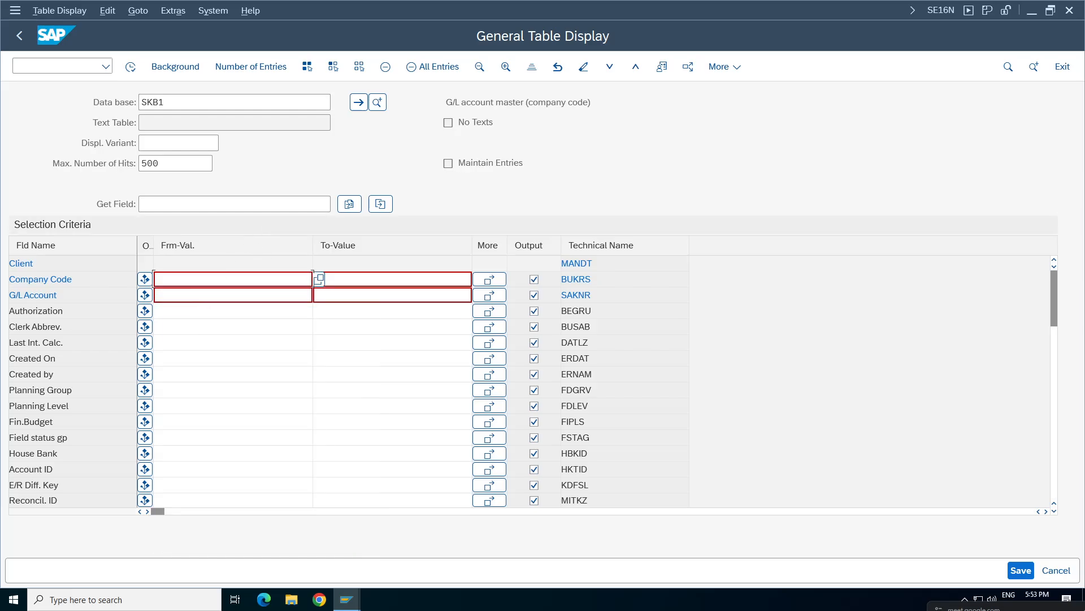
click(130, 66)
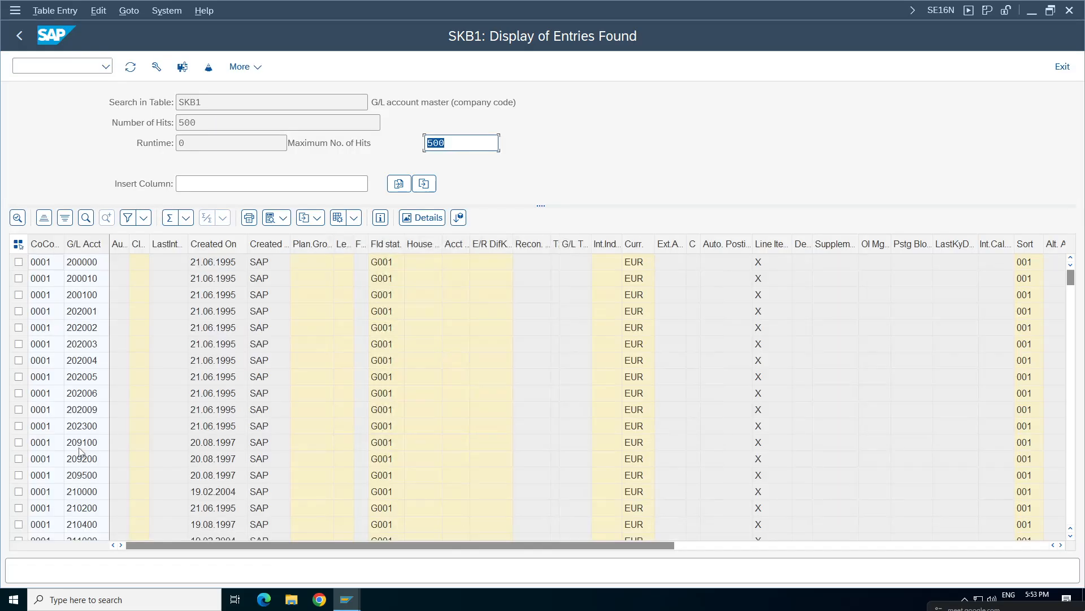
Step: Examine the company code column of the unfiltered SKB1 results and return to the selection criteria
click(48, 275)
click(44, 442)
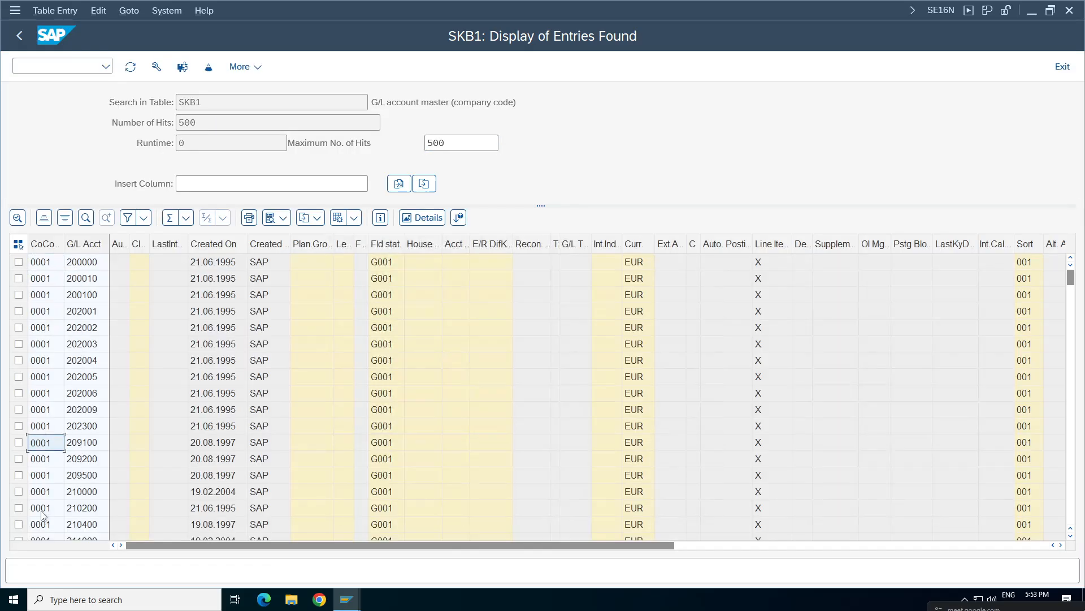
click(43, 507)
click(219, 492)
click(19, 35)
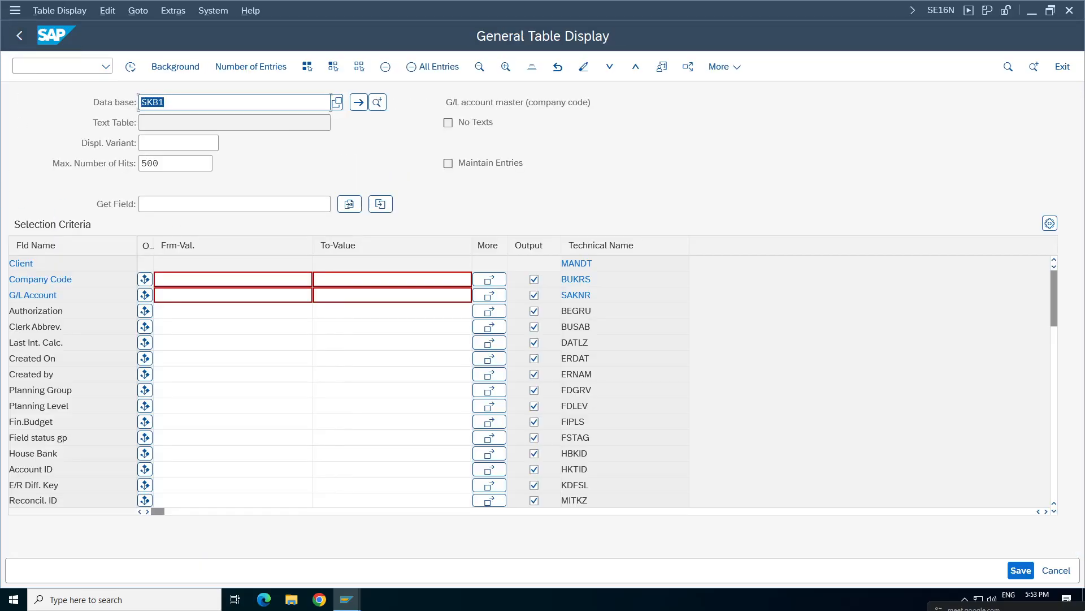
Step: Highlight the database table name SKB1 and its description above the empty selection criteria
click(312, 277)
double_click(332, 99)
drag(177, 102, 141, 103)
drag(592, 102, 445, 102)
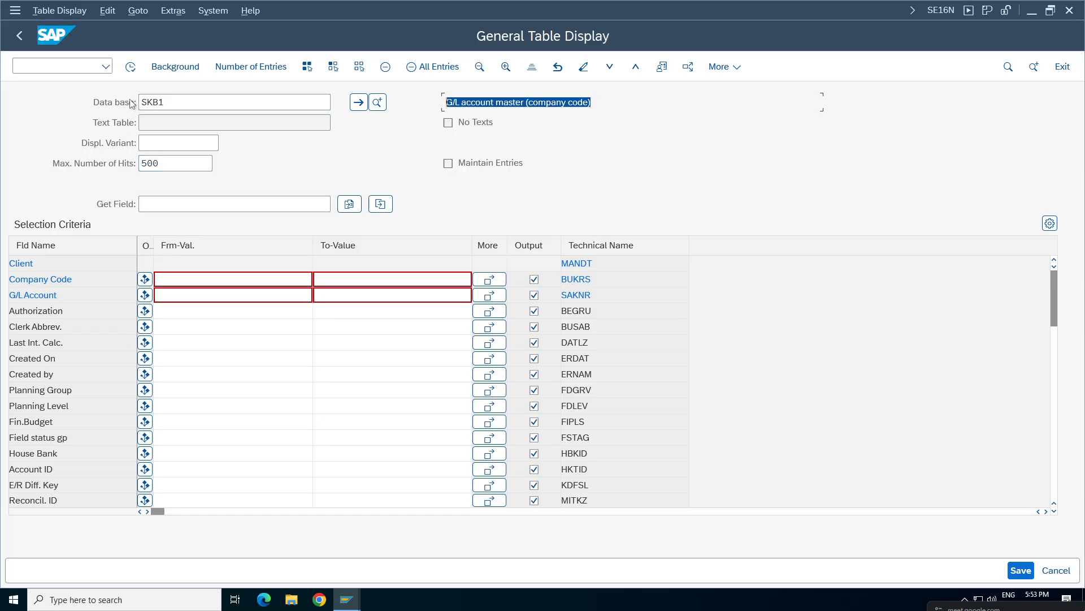
double_click(331, 100)
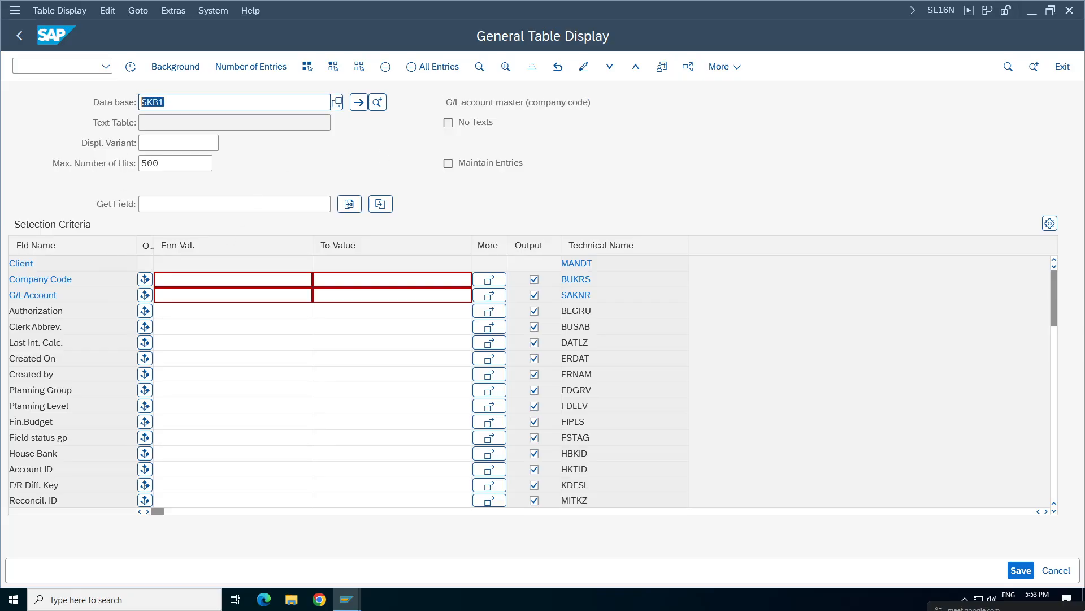
Step: Restrict the SKB1 selection to company code KP01, display the entries and highlight the table description
double_click(164, 279)
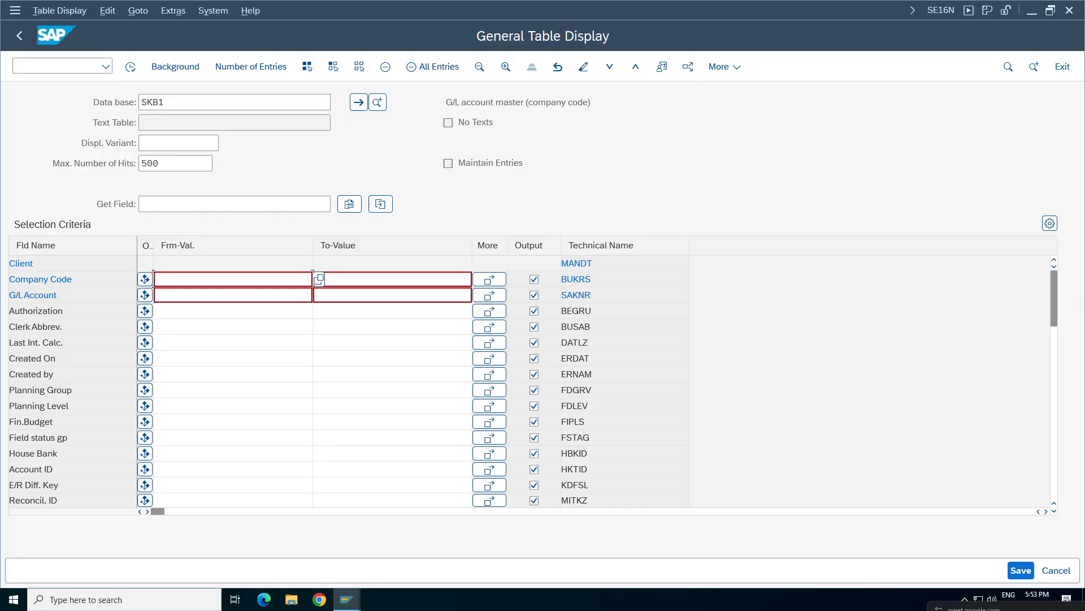
click(174, 301)
click(130, 67)
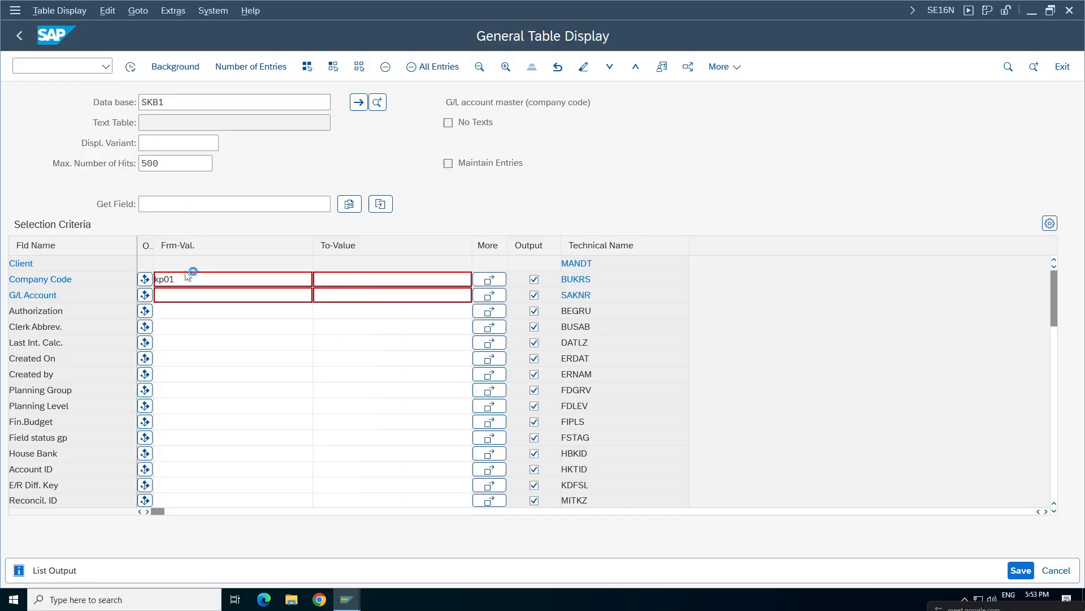
click(45, 263)
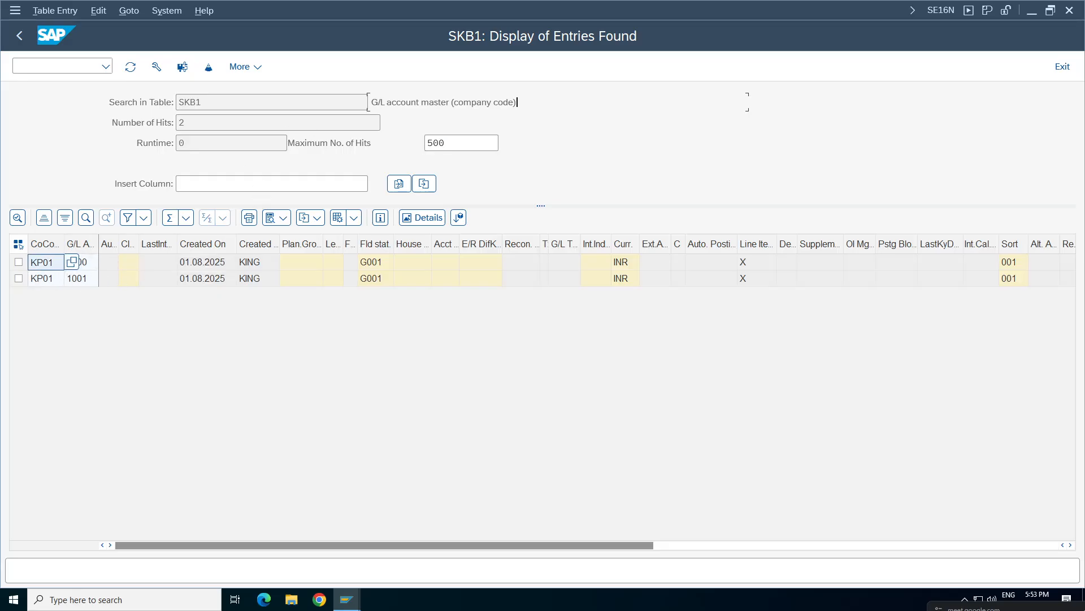
drag(517, 101, 371, 103)
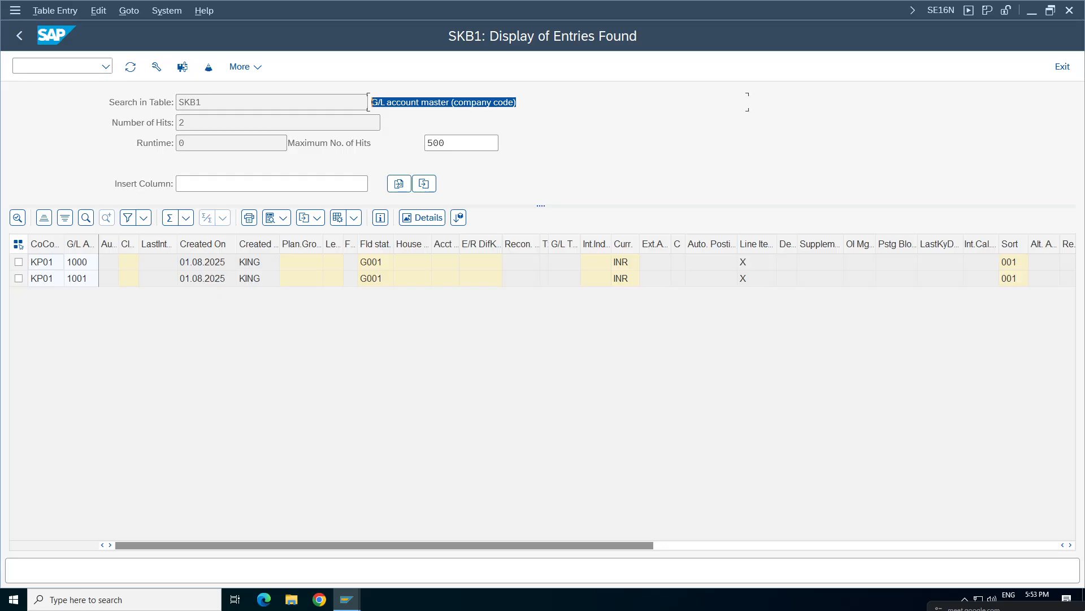
Step: Return to the table selection and load table SKAT in place of SKB1
click(19, 35)
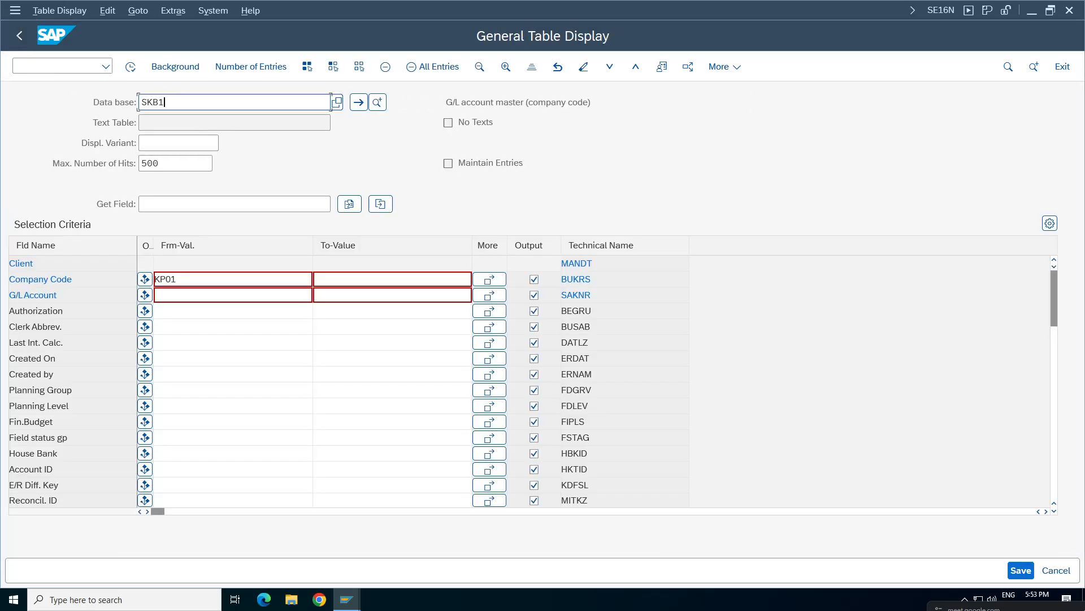
key(BackSpace)
key(BackSpace)
key(BackSpace)
text(skat)
key(Return)
click(143, 102)
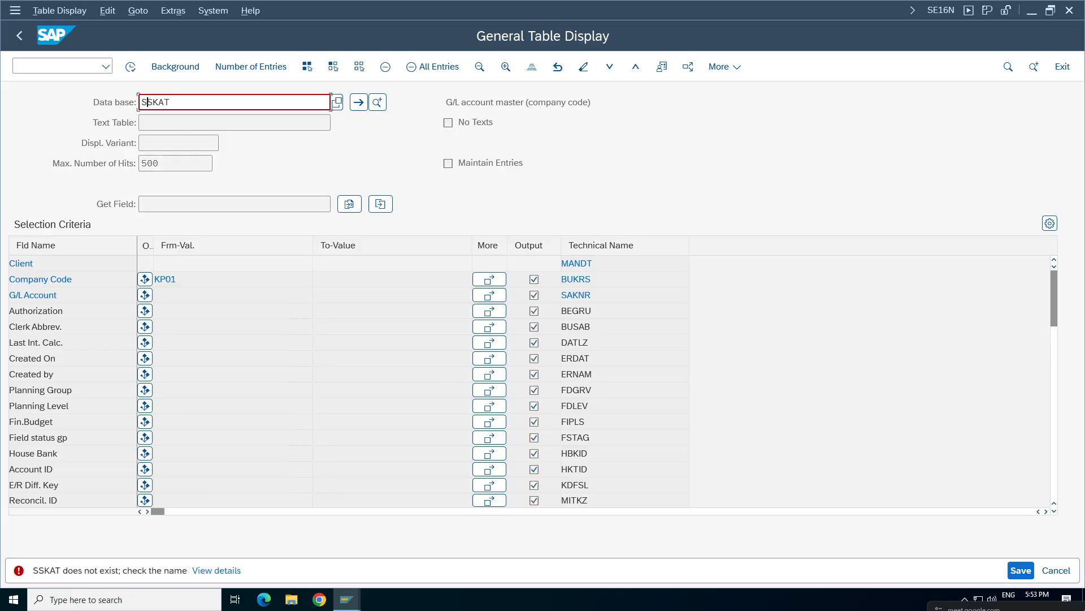
key(Delete)
key(Return)
Step: Highlight the table name SKAT and its description on the selection screen
double_click(331, 102)
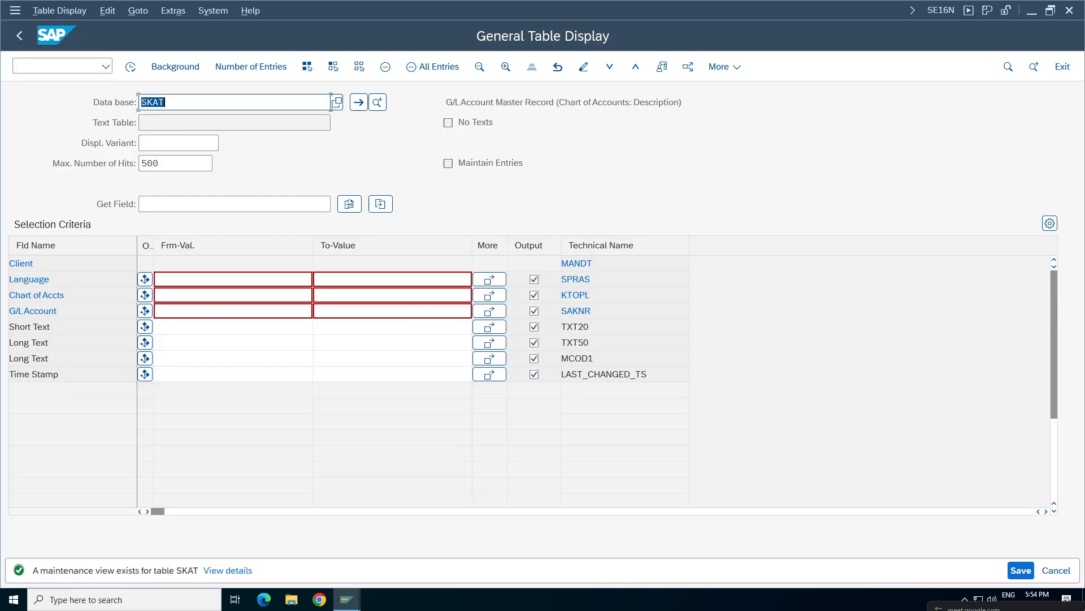
drag(171, 104, 139, 103)
click(177, 103)
drag(685, 103, 447, 102)
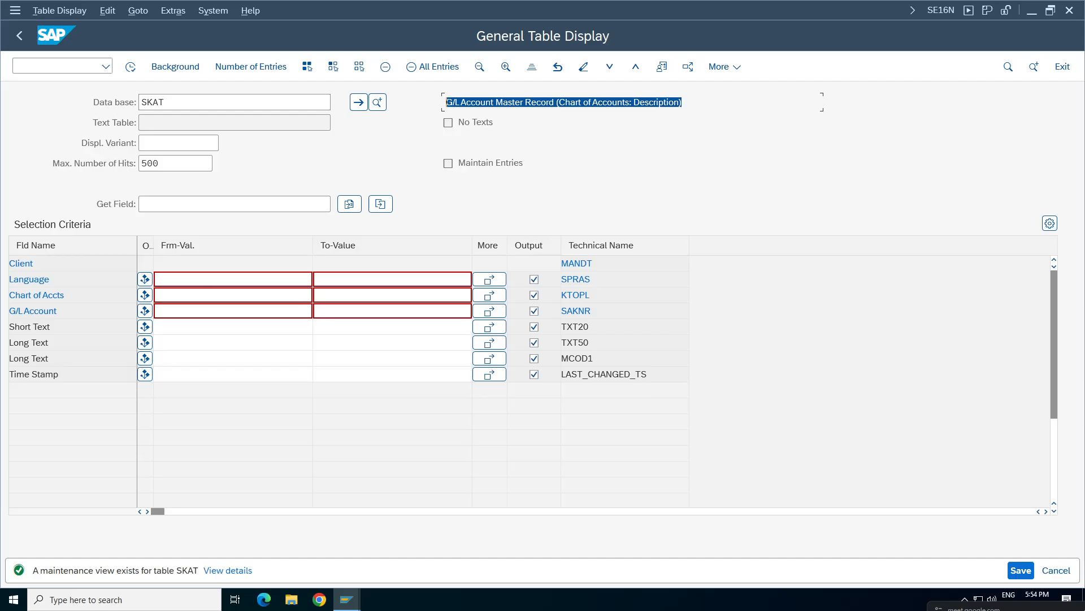
Step: Display the SKAT entries for chart of accounts KP01
click(233, 295)
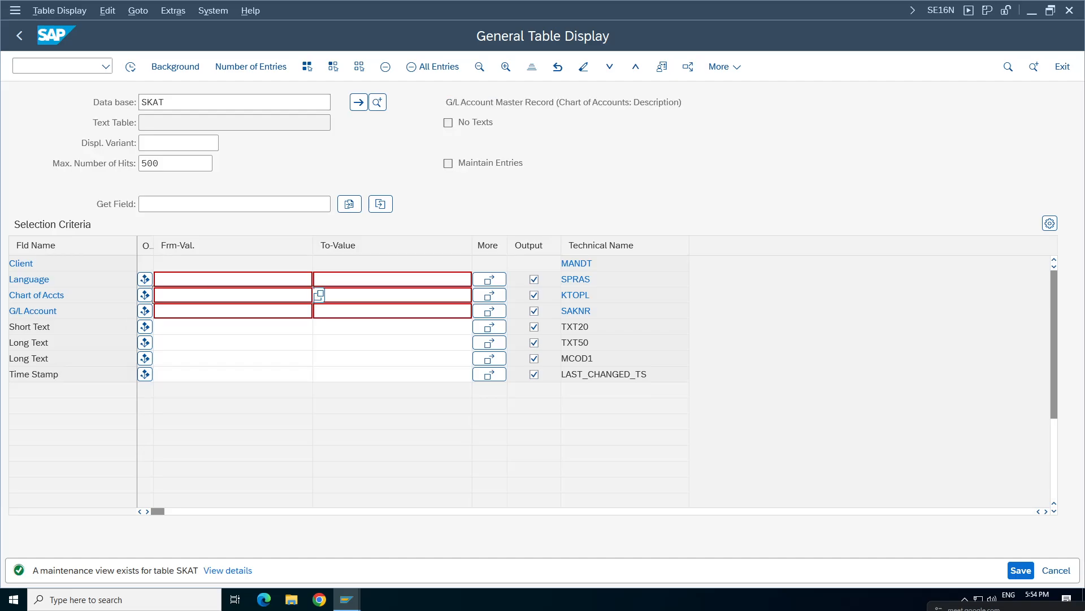
click(189, 295)
click(183, 315)
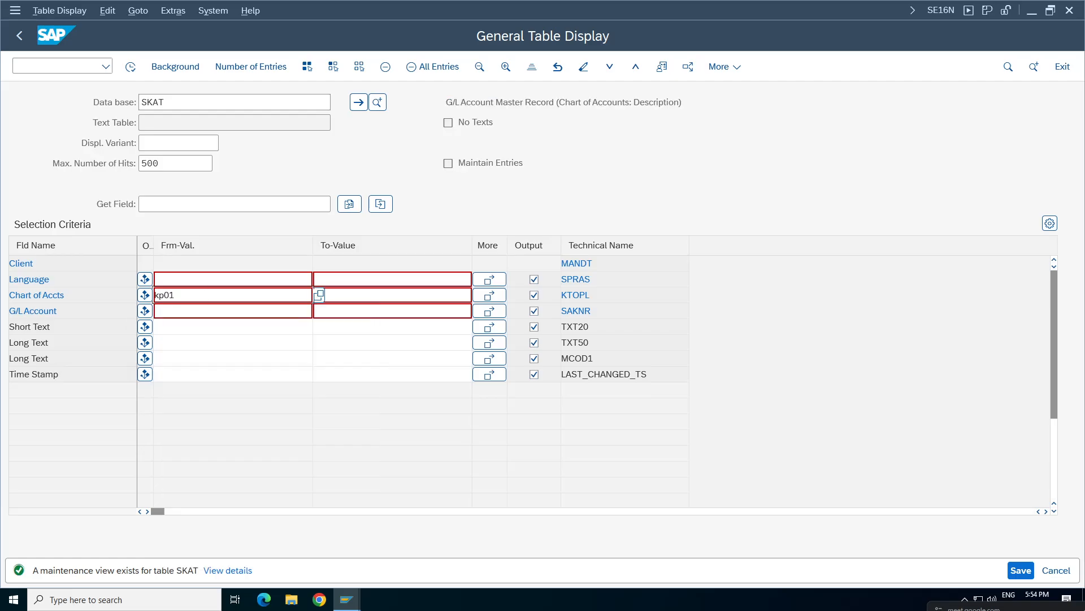
click(131, 67)
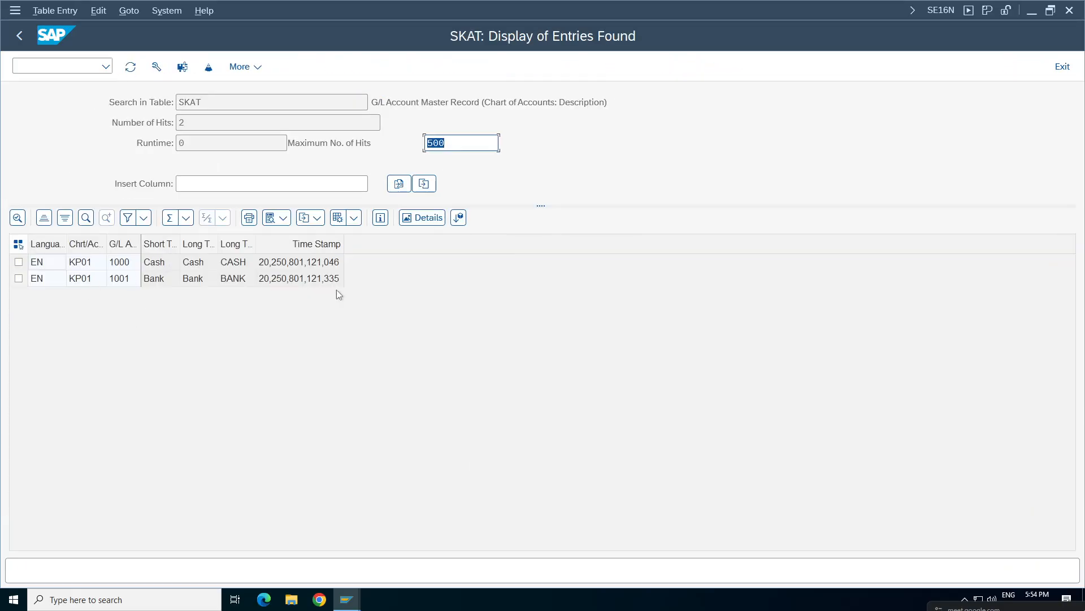
Step: Return to the SKAT selection criteria, check the language field and rerun the selection for KP01
click(19, 36)
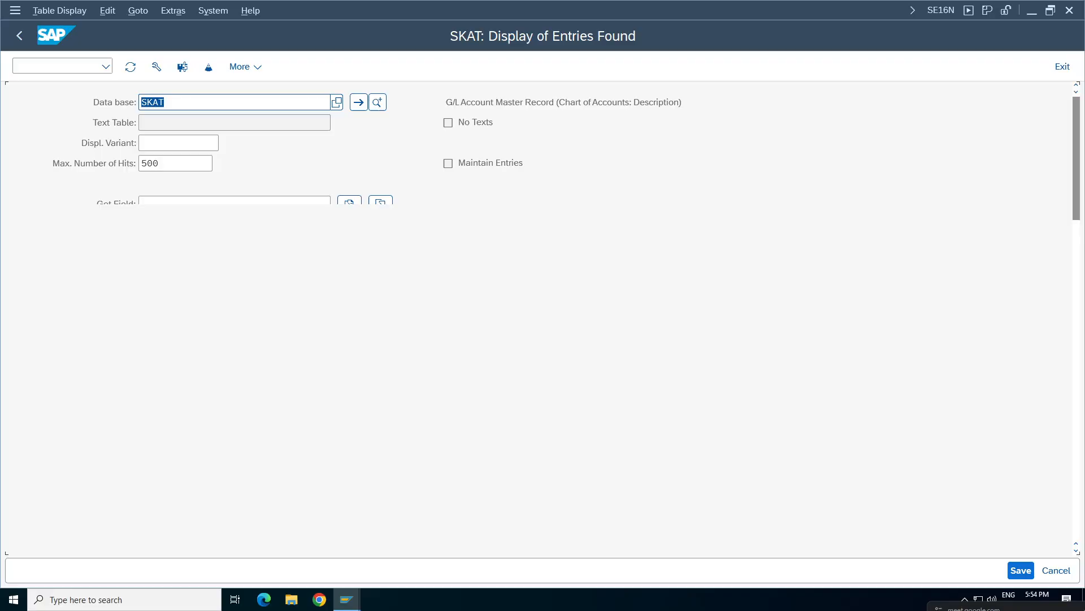
click(220, 279)
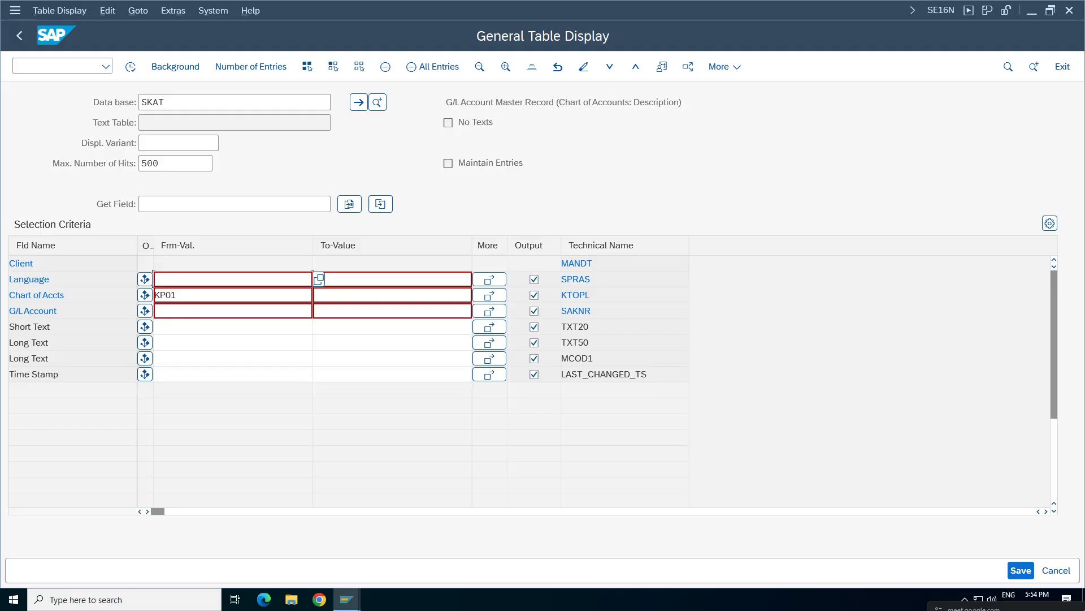
key(F8)
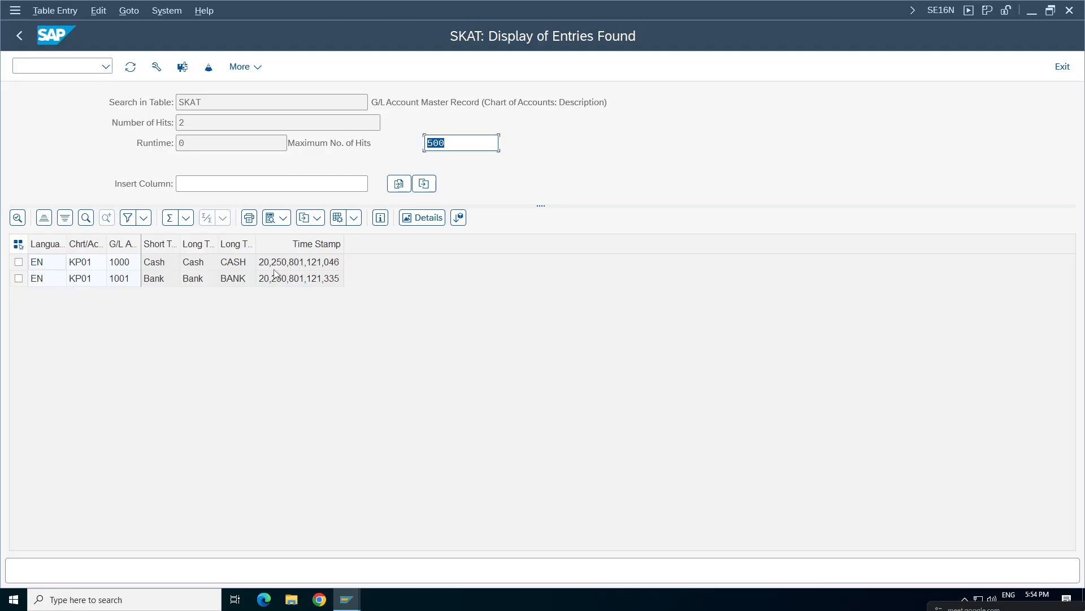
Step: Leave the SKAT table display for the SAP Easy Access menu and collapse the General Ledger branch
click(19, 35)
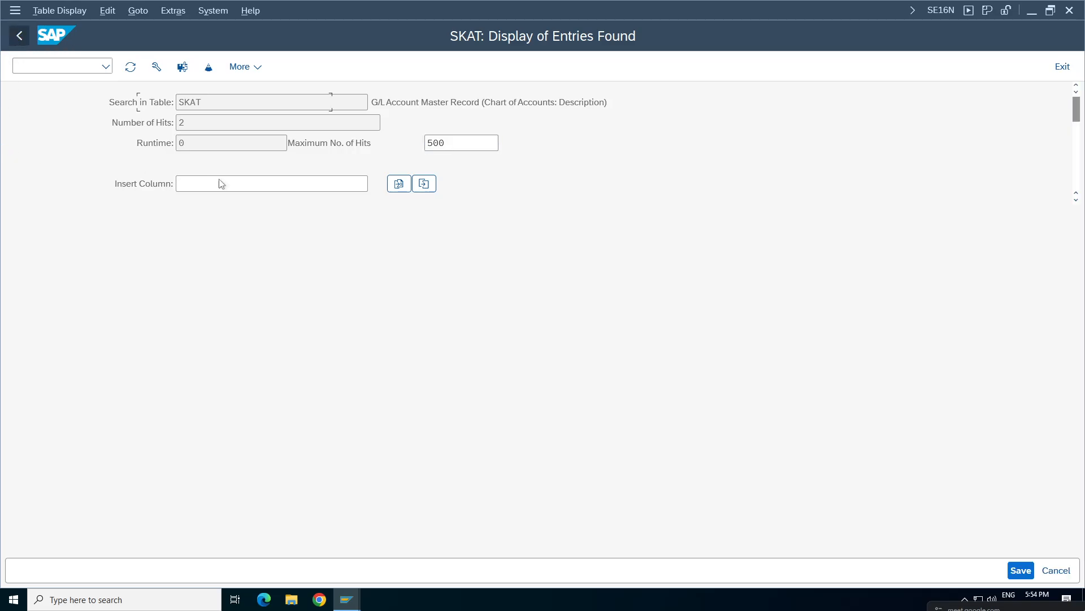
click(19, 38)
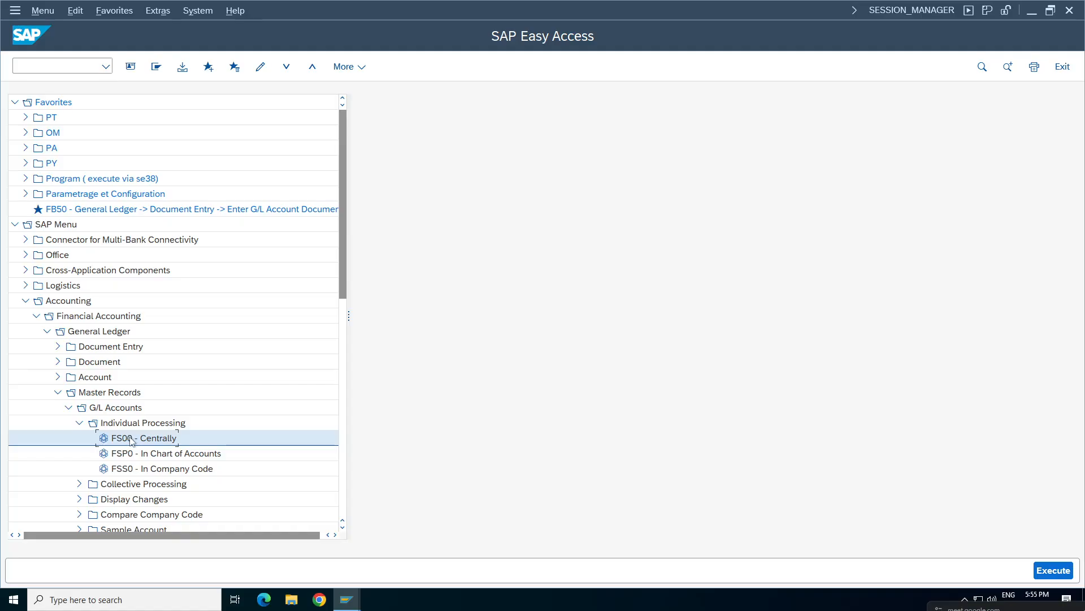
click(79, 422)
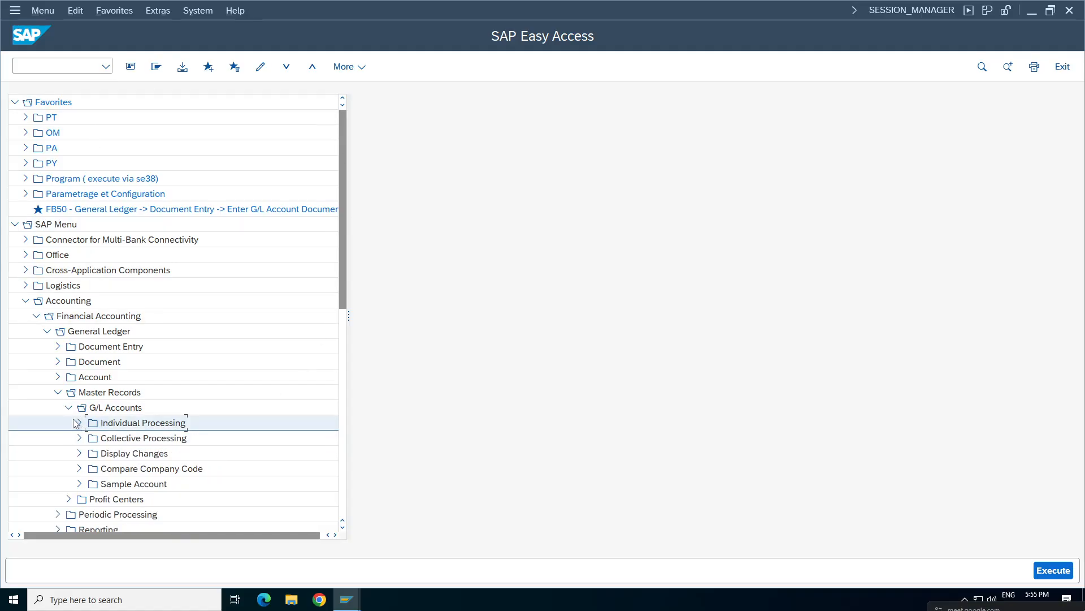
click(68, 407)
click(58, 392)
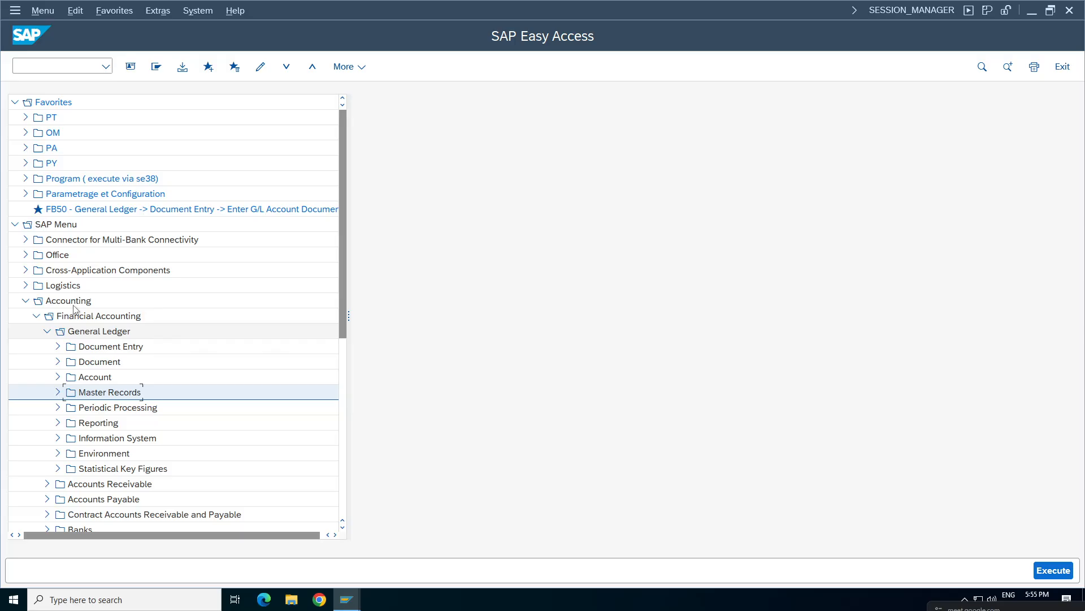
click(47, 331)
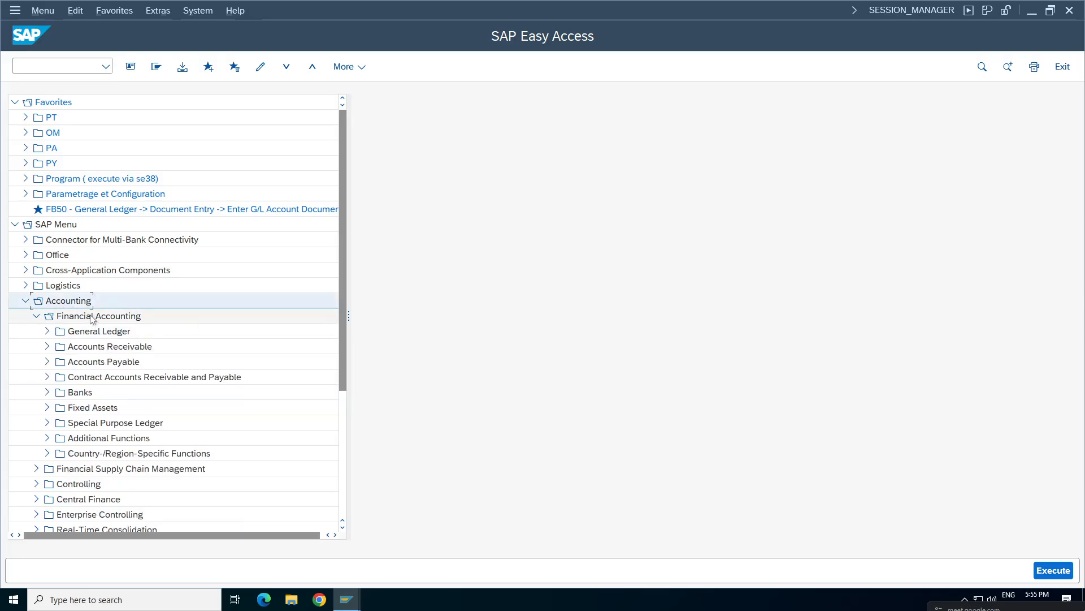
Step: Expand the General Ledger document entry folder and start FB50 - Enter G/L Account Document
click(47, 333)
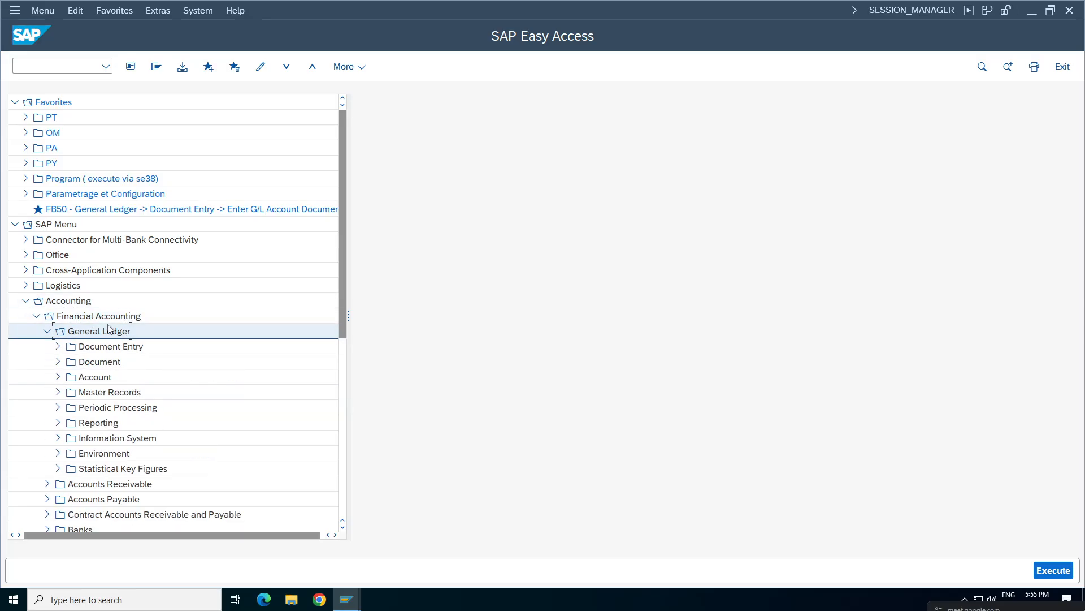
click(56, 351)
click(57, 347)
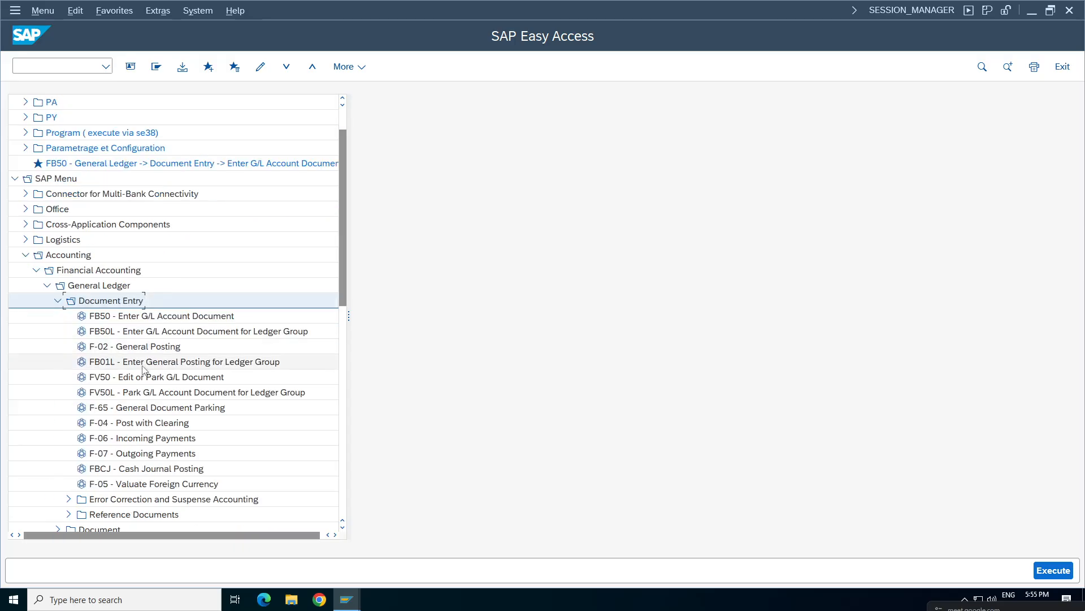
click(153, 316)
double_click(186, 319)
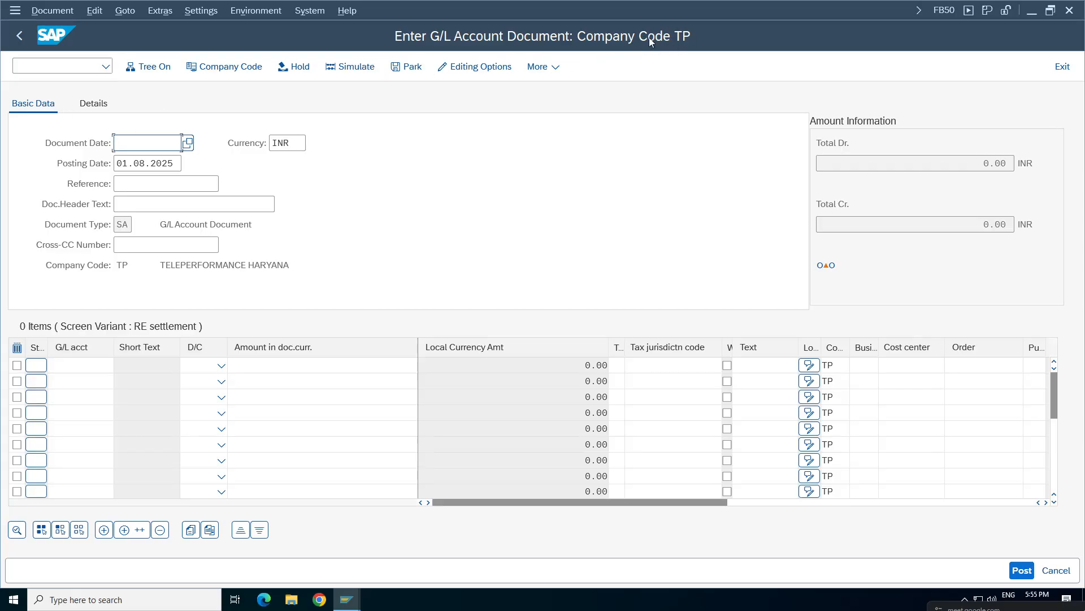
Step: Change the company code of the G/L document to KP01
click(225, 66)
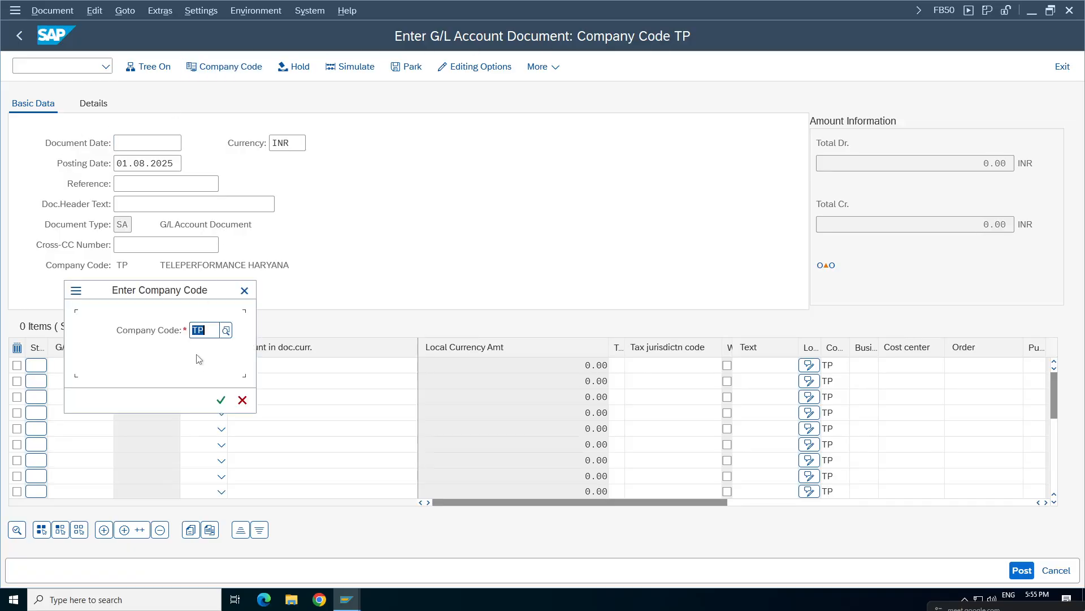
text(kp01)
key(Return)
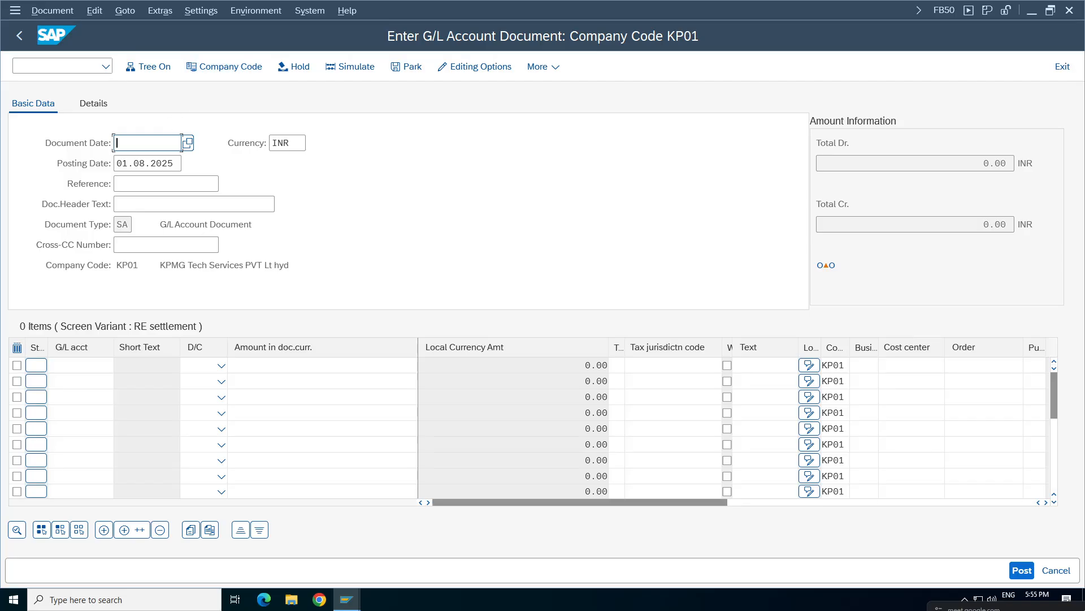
Step: Set the document date to 01.08.2025 using the calendar
key(BackSpace)
click(189, 144)
double_click(249, 345)
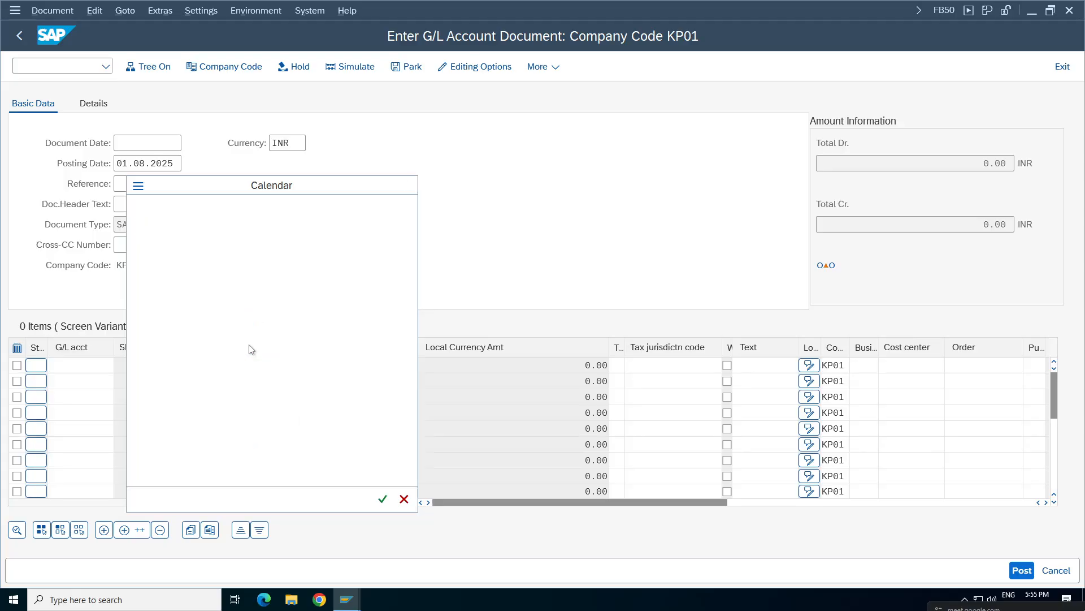
click(150, 163)
key(Tab)
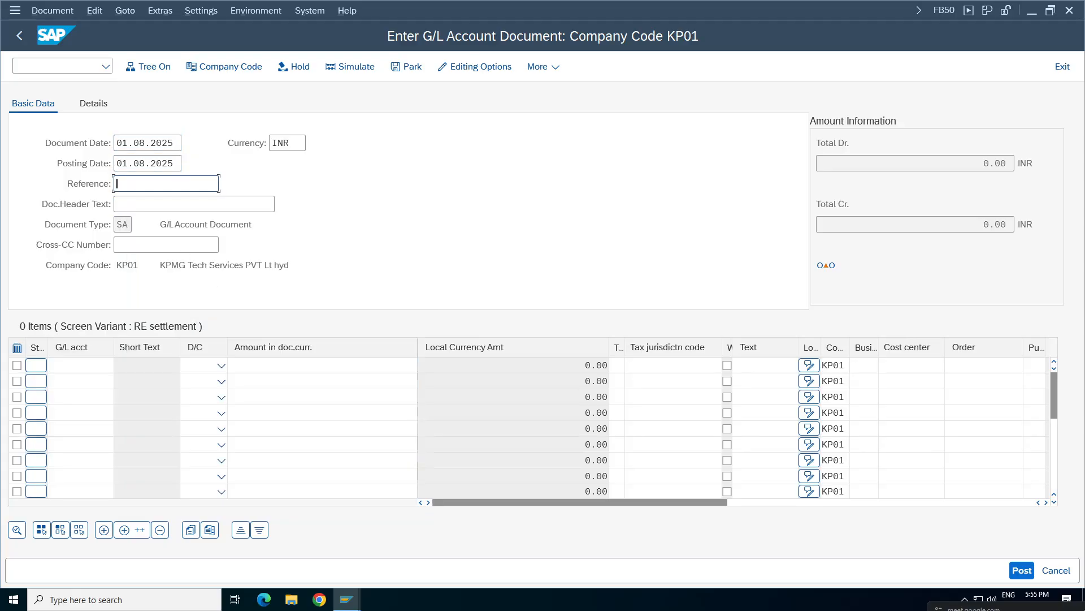
Step: Enter Test01 as the reference and test01 as the document header text
text(Cash)
key(BackSpace)
key(BackSpace)
key(BackSpace)
key(BackSpace)
text(Test01)
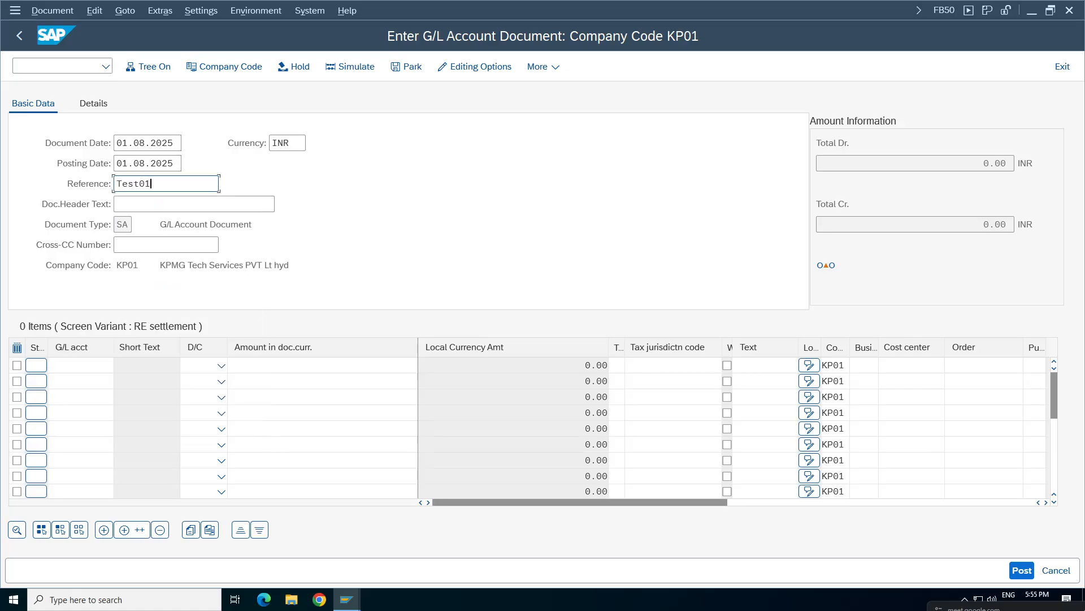
key(Tab)
text(test)
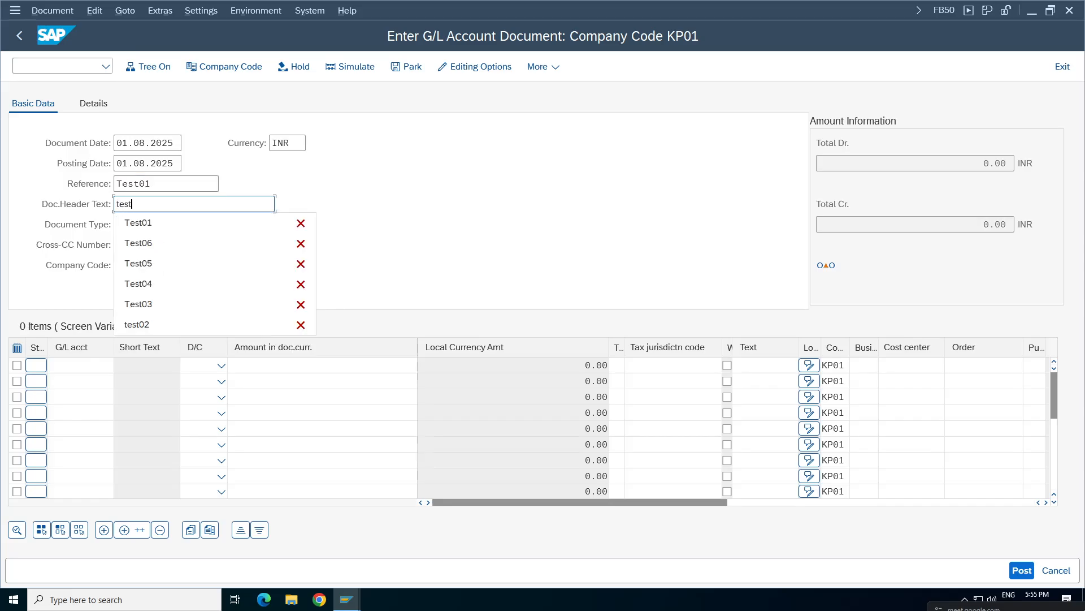
text(01)
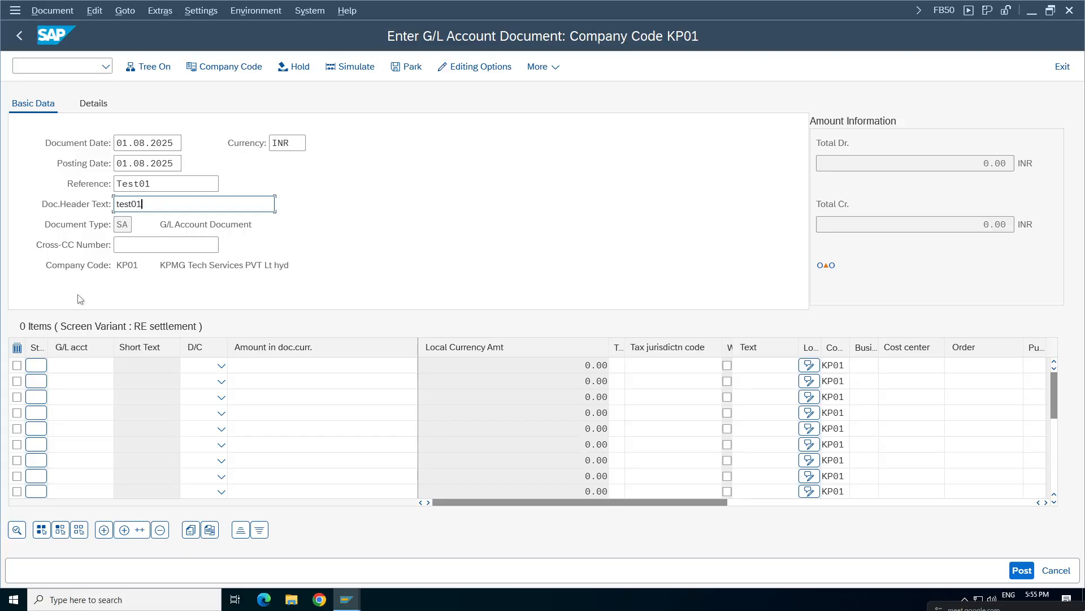
Step: Look up G/L account 1000 (Cash) for the first line item and enter account 1001 on the second
click(84, 366)
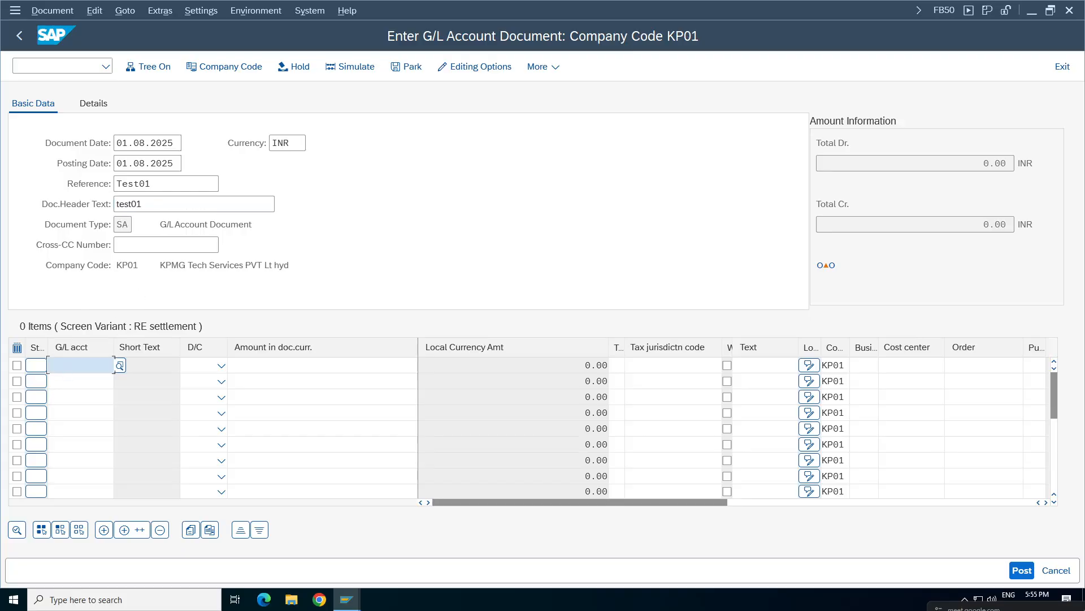
click(120, 366)
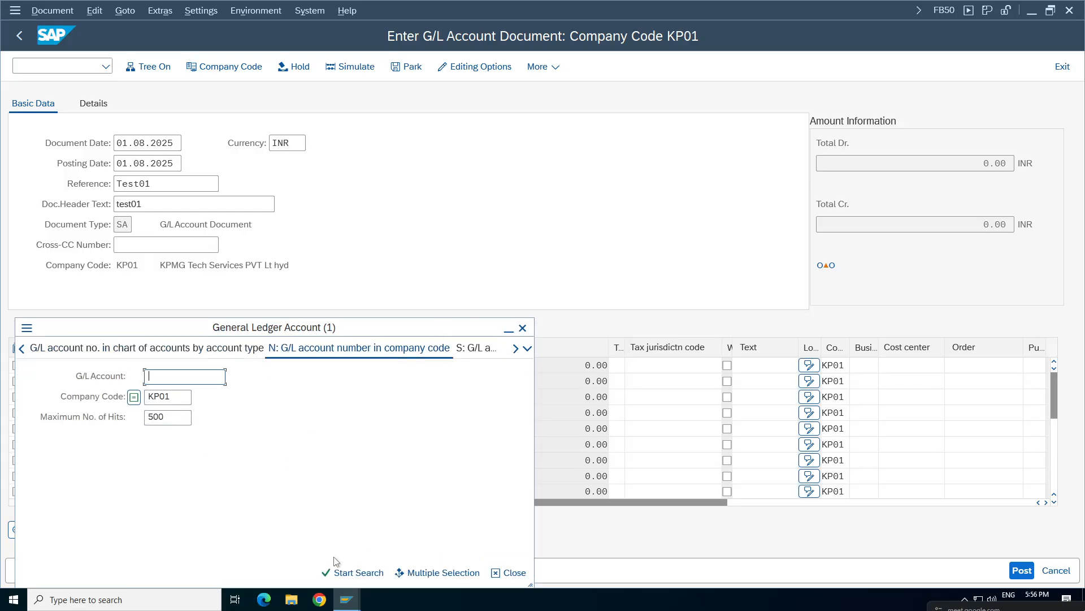
click(344, 572)
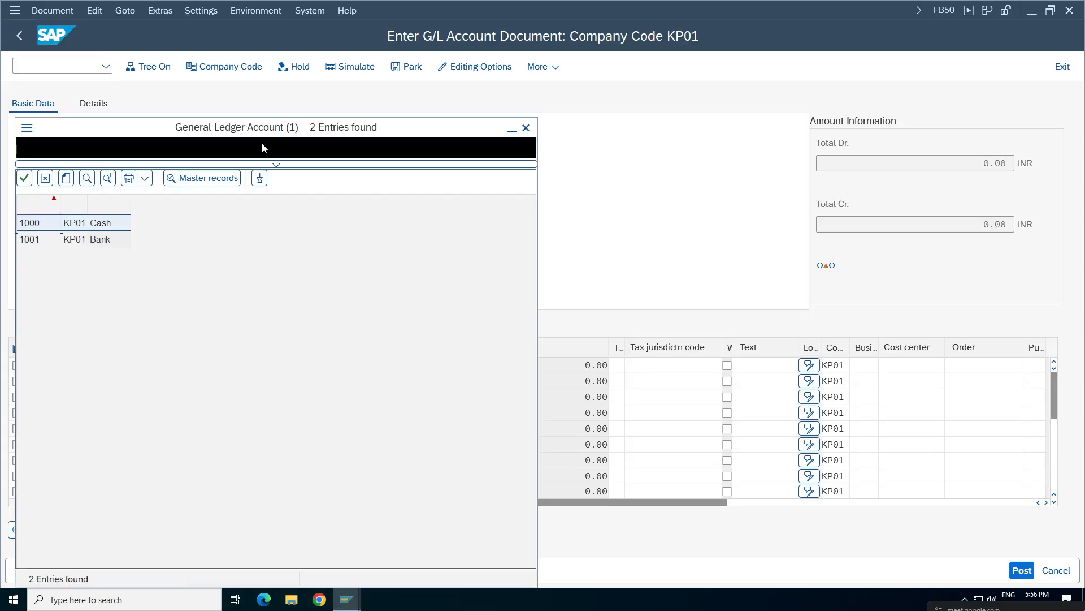
double_click(118, 229)
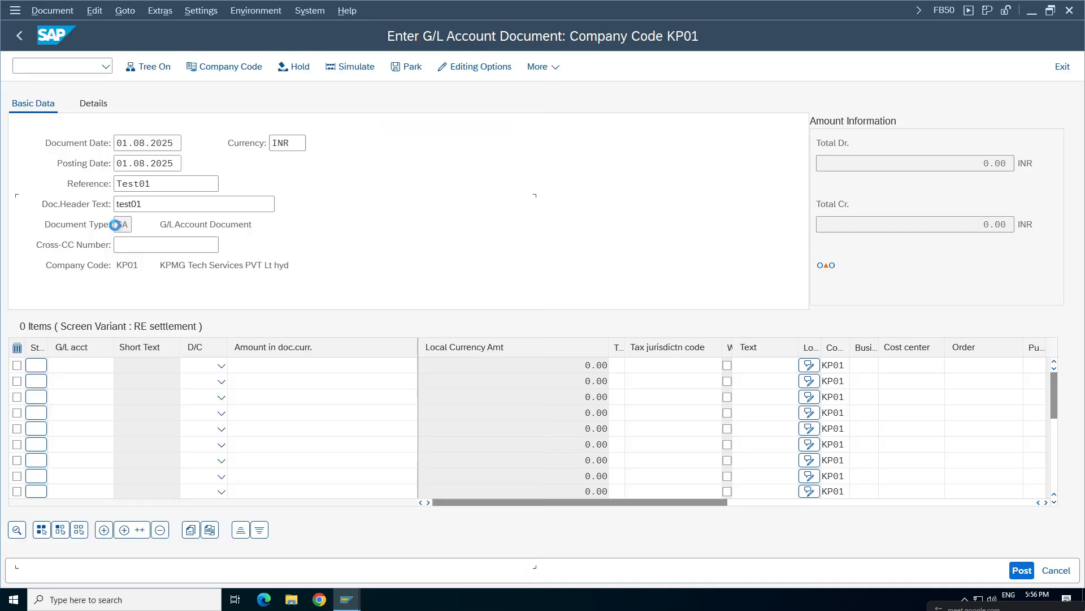
click(113, 382)
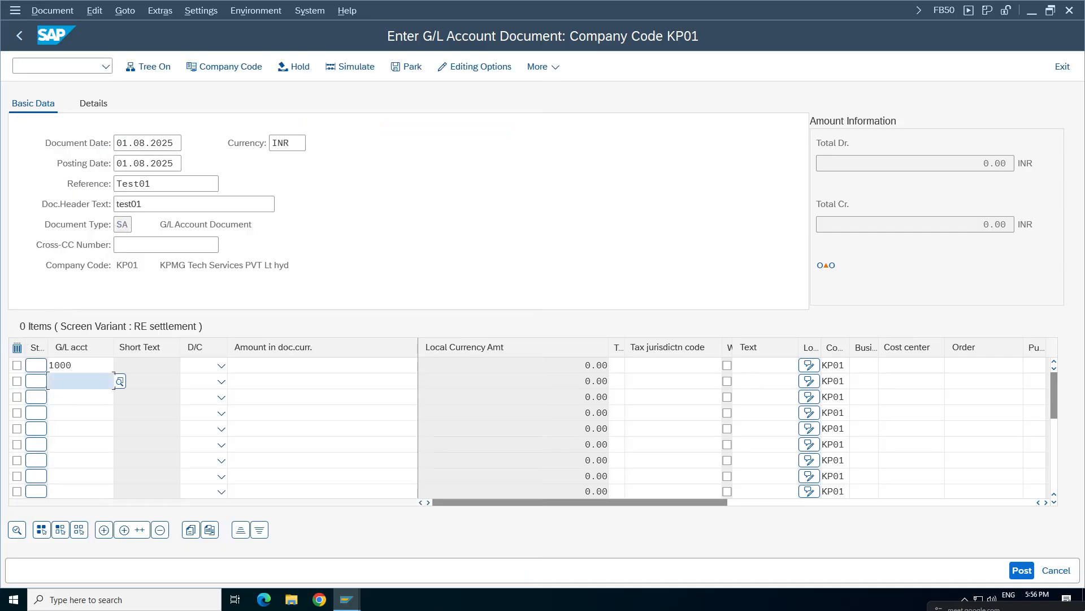
text(1001)
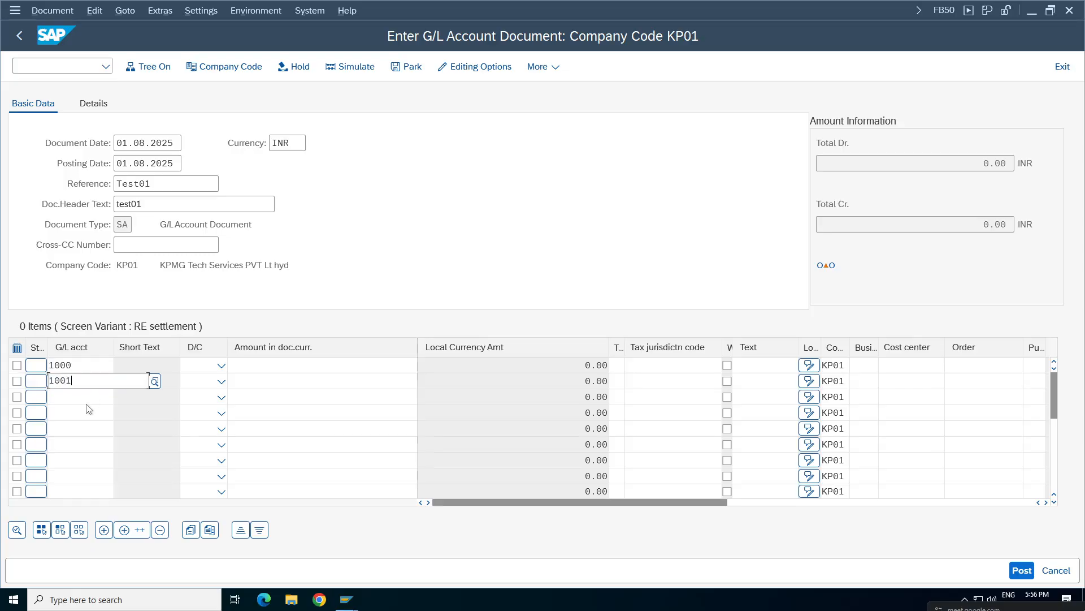
click(198, 482)
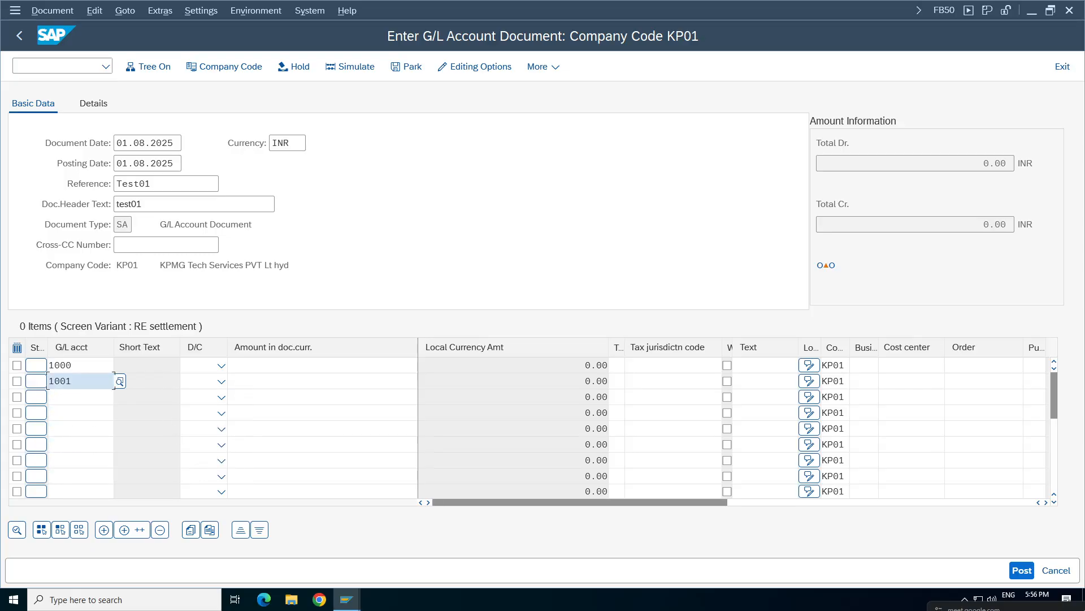
click(93, 365)
click(85, 381)
Step: Mark the account 1000 line as Debit and the account 1001 line as Credit
click(221, 365)
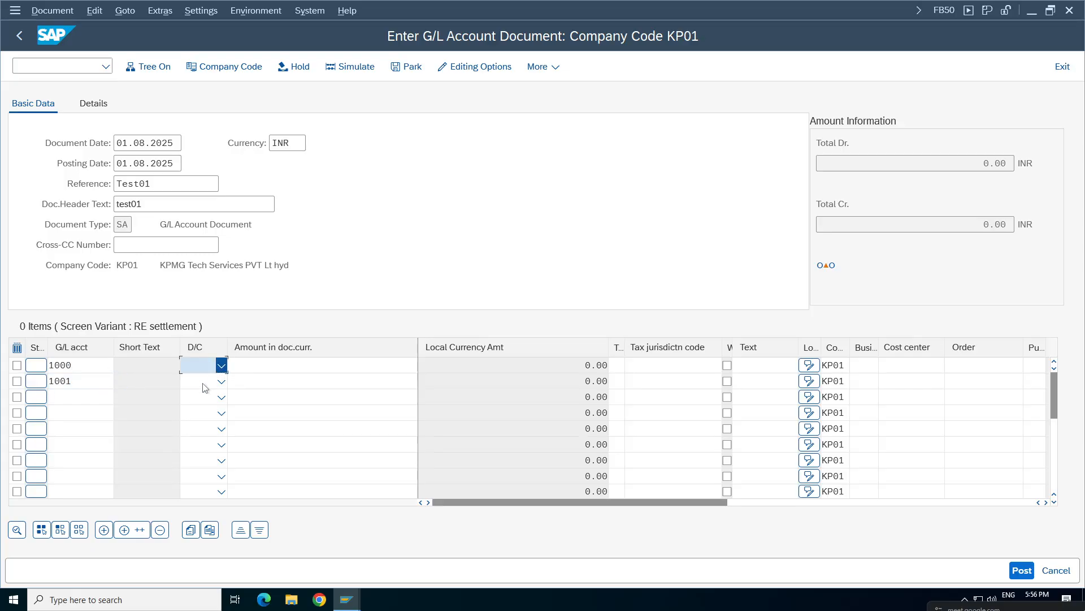
click(198, 403)
click(221, 381)
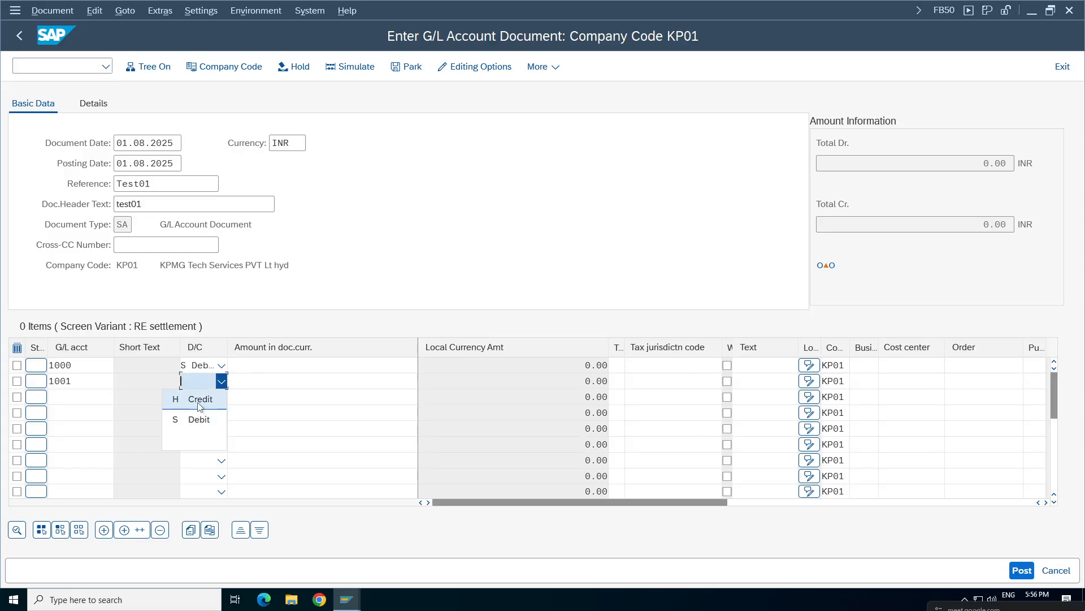
click(201, 399)
Step: Enter an amount of 100 on both line items and validate the document
click(277, 366)
text(100)
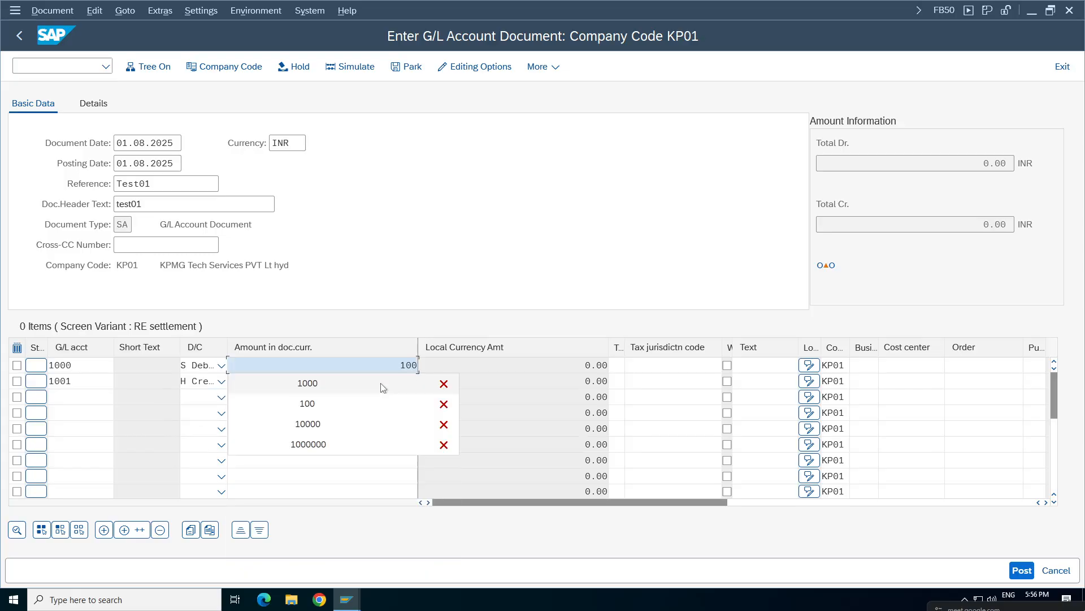
key(Tab)
click(323, 381)
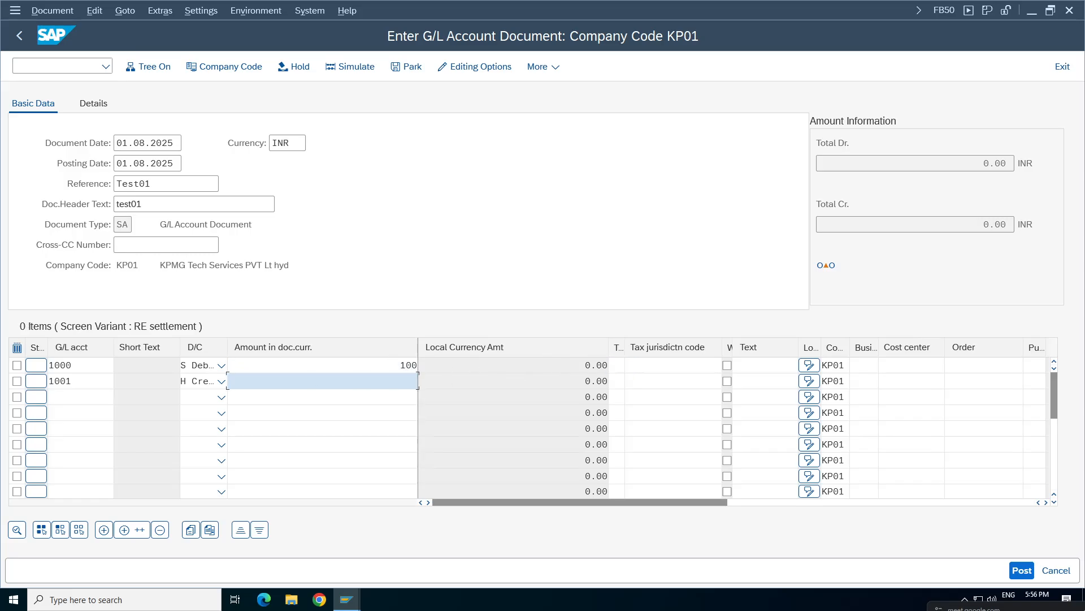
text(100)
click(584, 246)
key(Return)
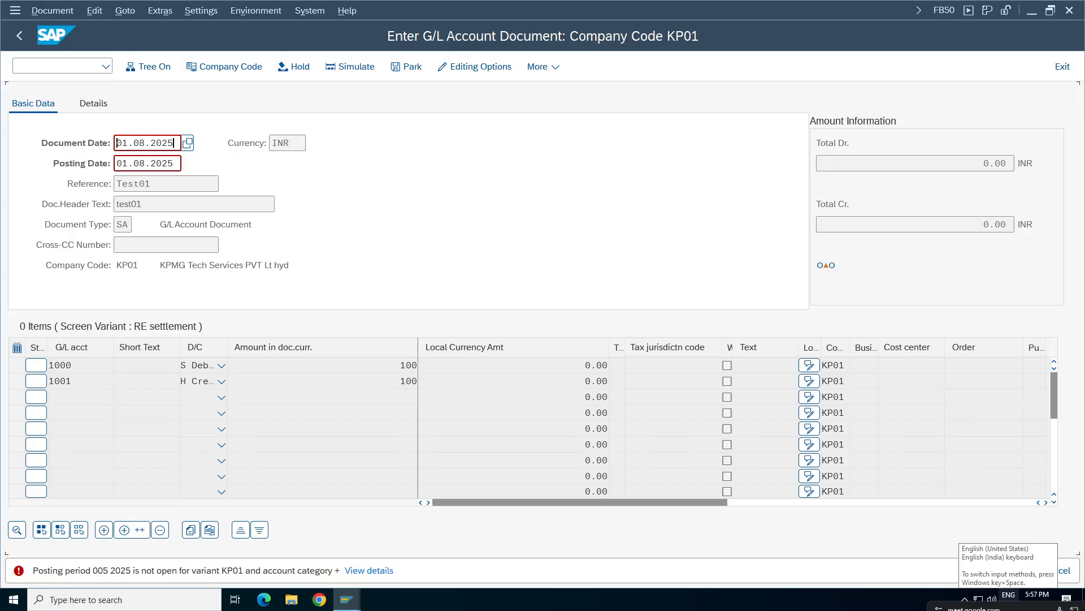
Step: Open transaction OB52 in a new session for posting period variant KP01
drag(953, 608, 717, 609)
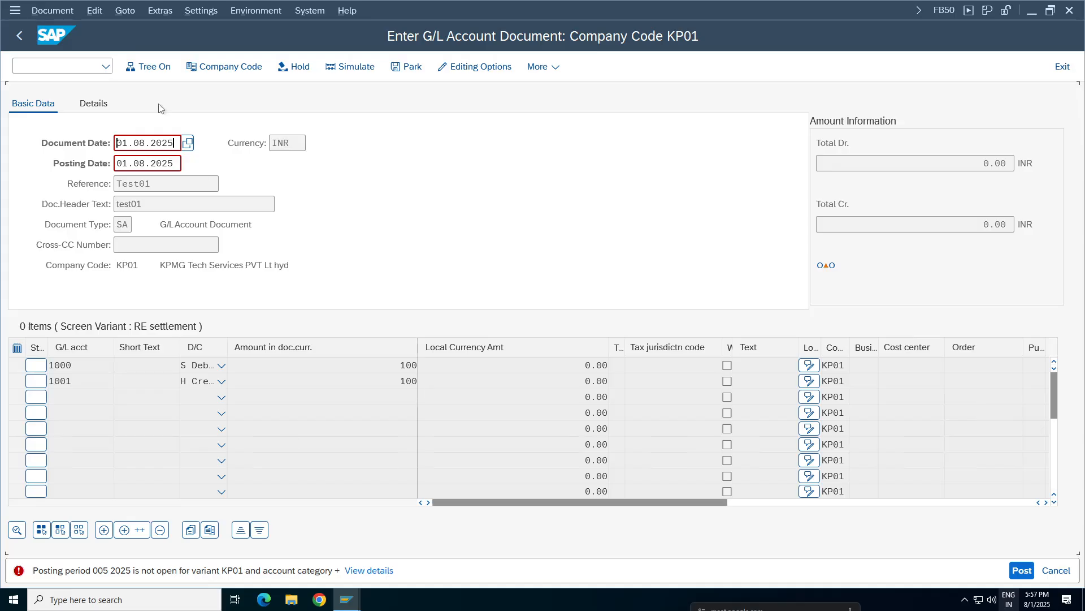
click(54, 68)
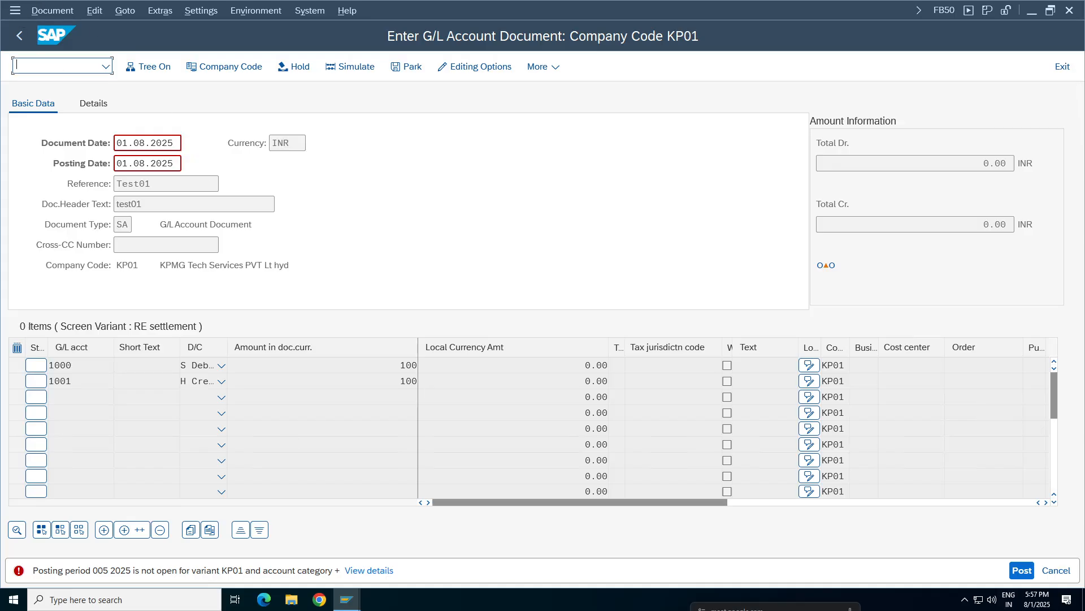
text(/oob52)
key(Return)
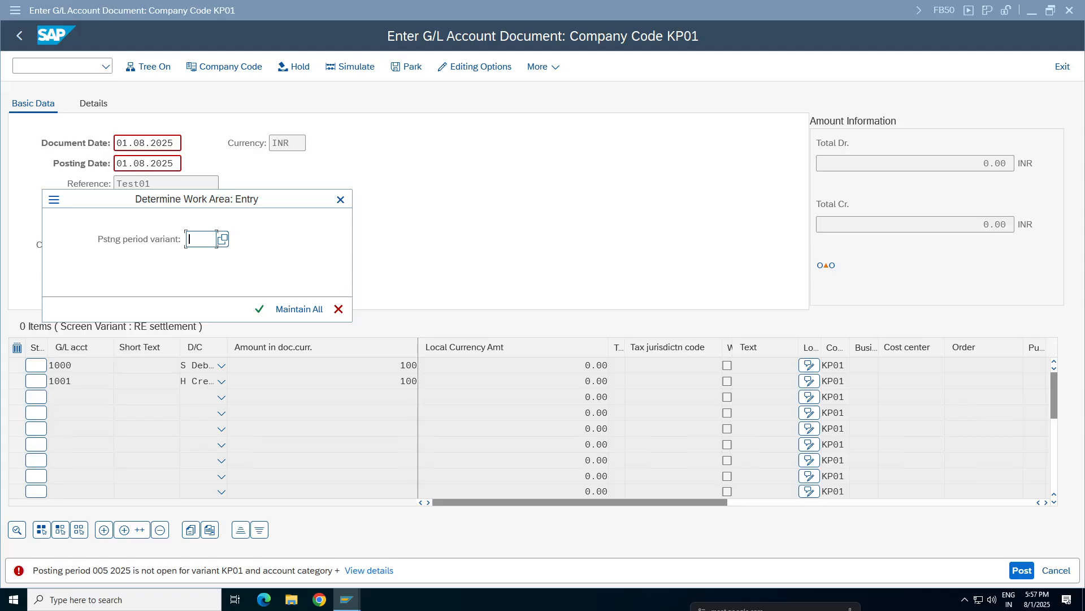
text(kp01)
key(Return)
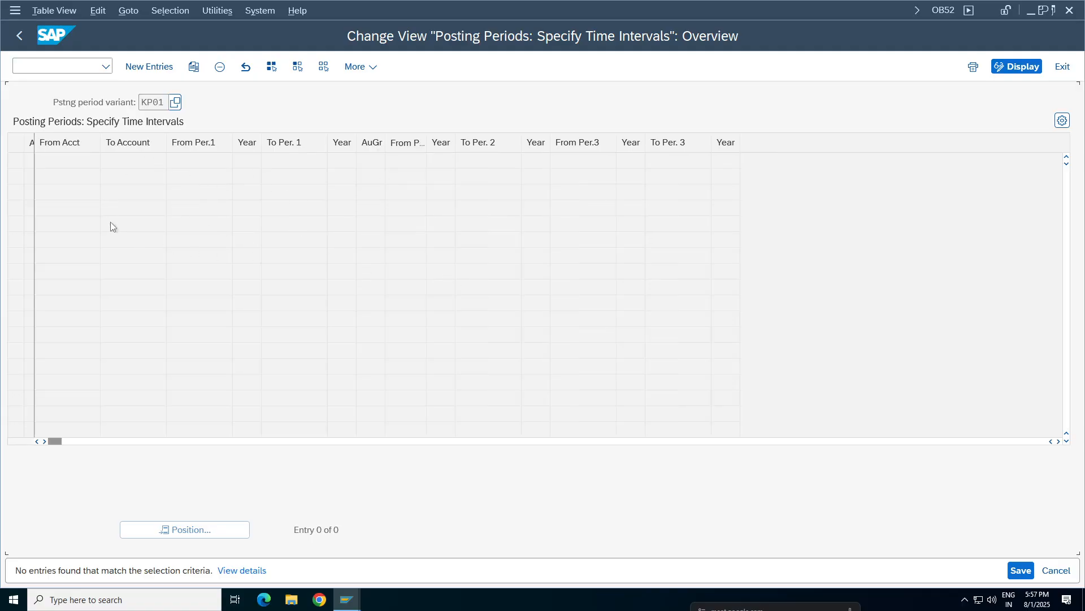
Step: Run OB52 for posting period variant PPVA and copy its rows from account type through the first period interval
click(19, 38)
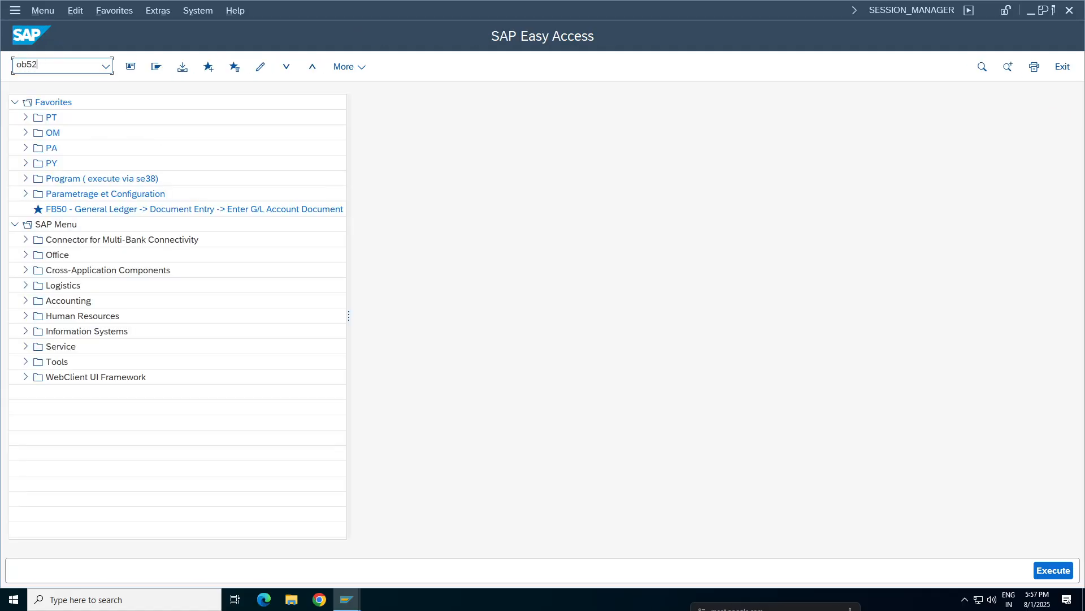
key(Return)
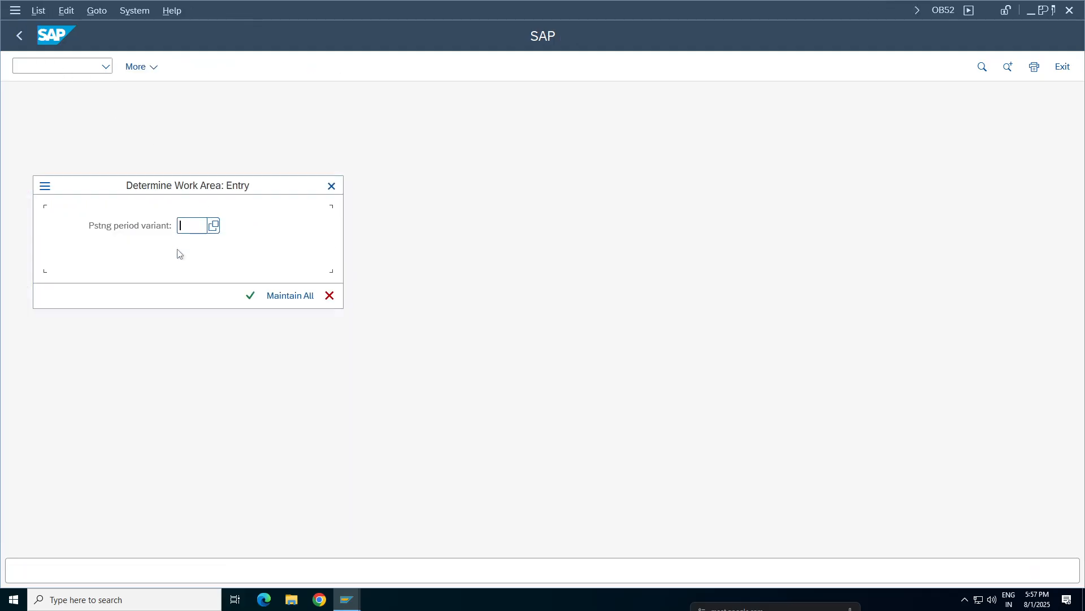
text(pemm)
key(Return)
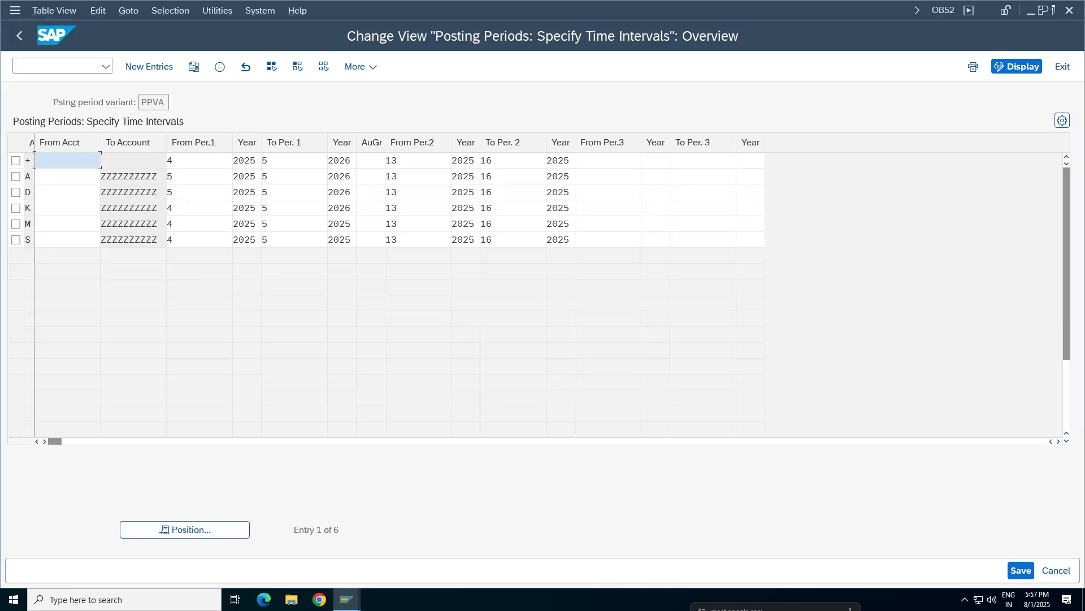
drag(67, 160, 342, 240)
key(ctrl+c)
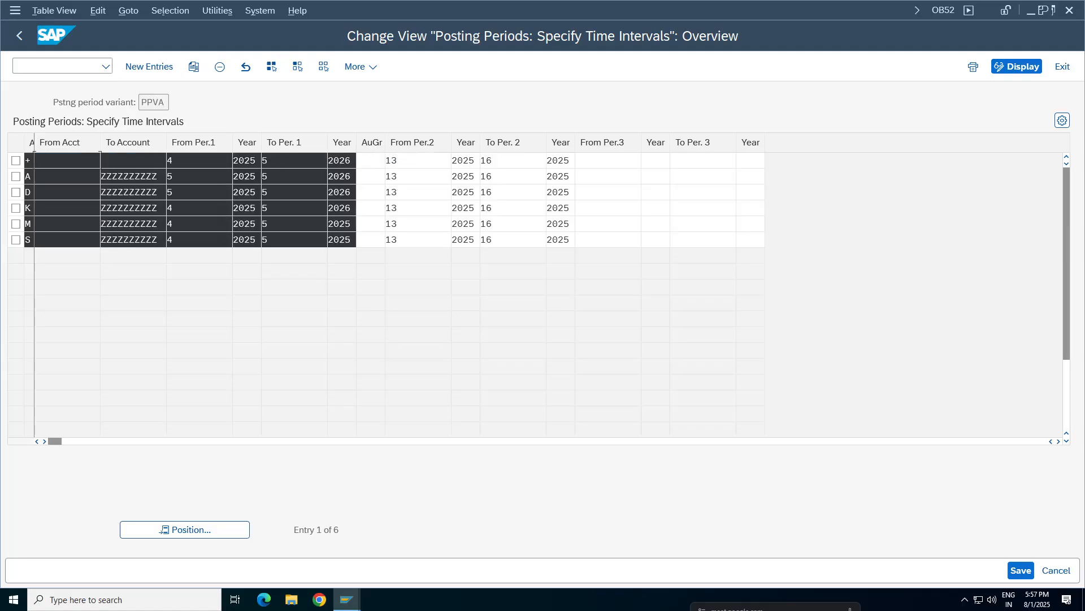
Step: Leave the PPVA intervals and run OB52 again for posting period variant KP01
click(235, 321)
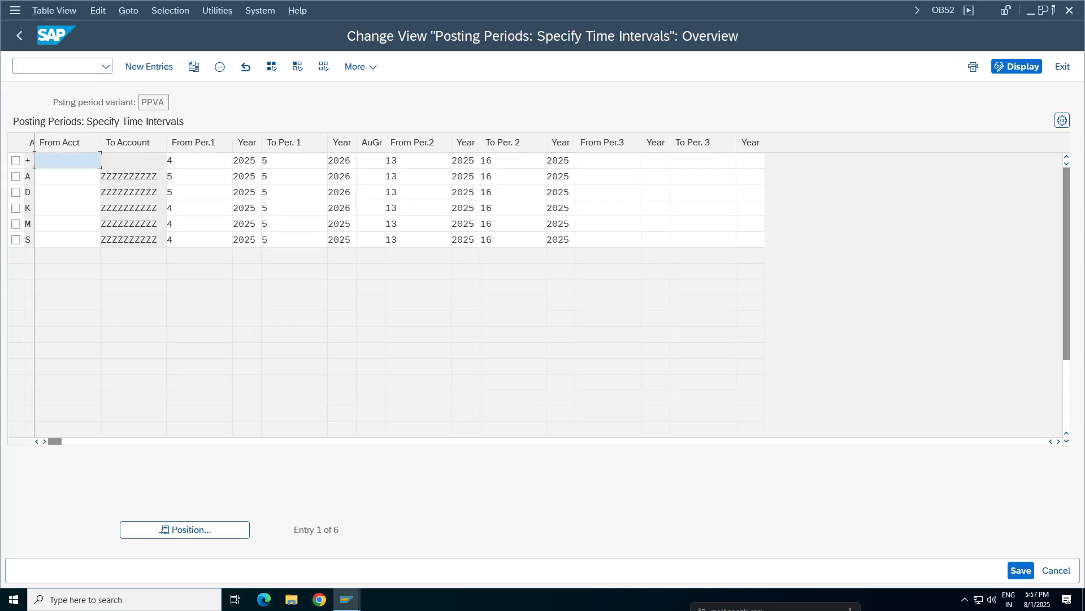
click(19, 35)
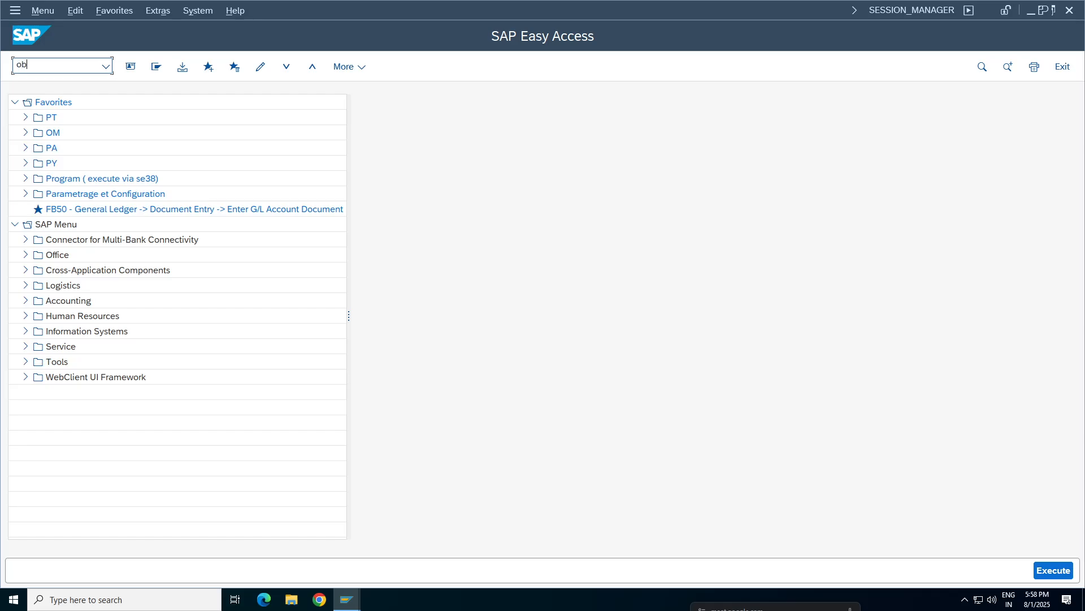
text(ob52)
key(Return)
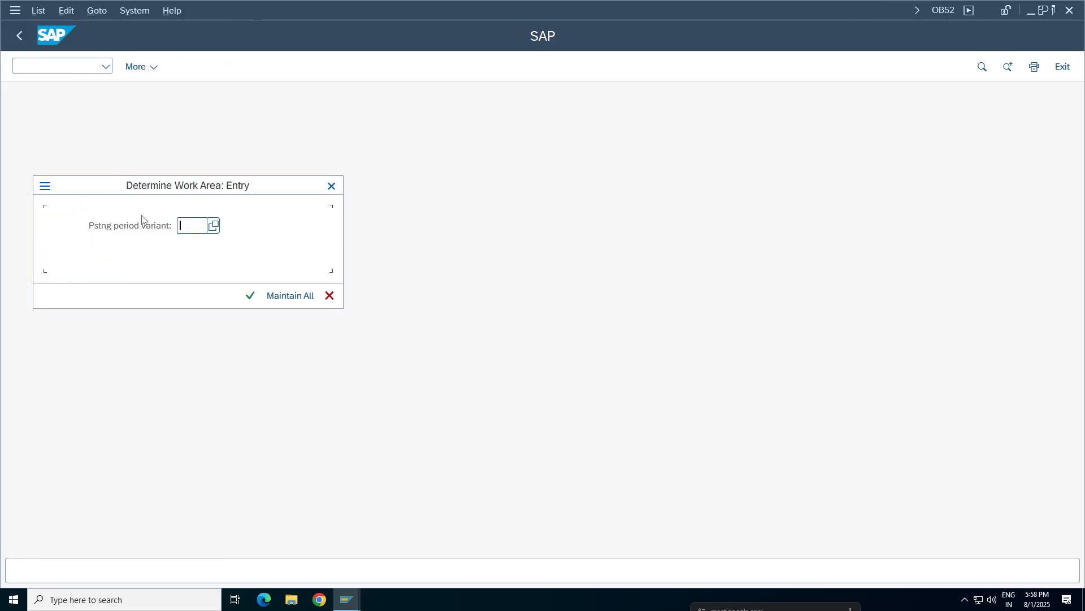
text(kp01)
key(Return)
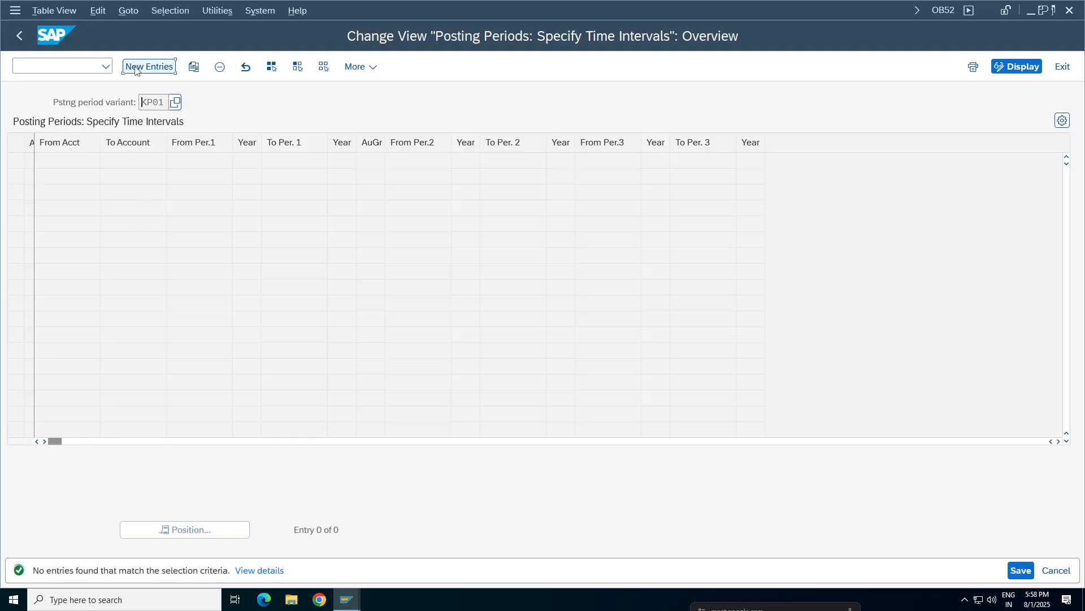
Step: Start new entries for variant KP01 and paste the period rows copied from PPVA
click(140, 66)
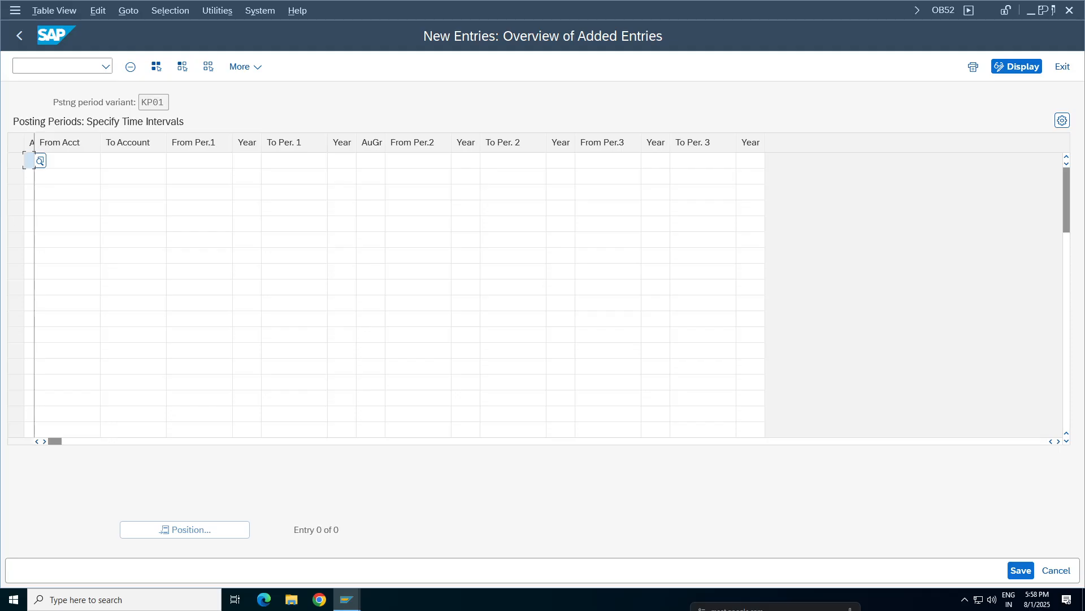
key(ctrl+v)
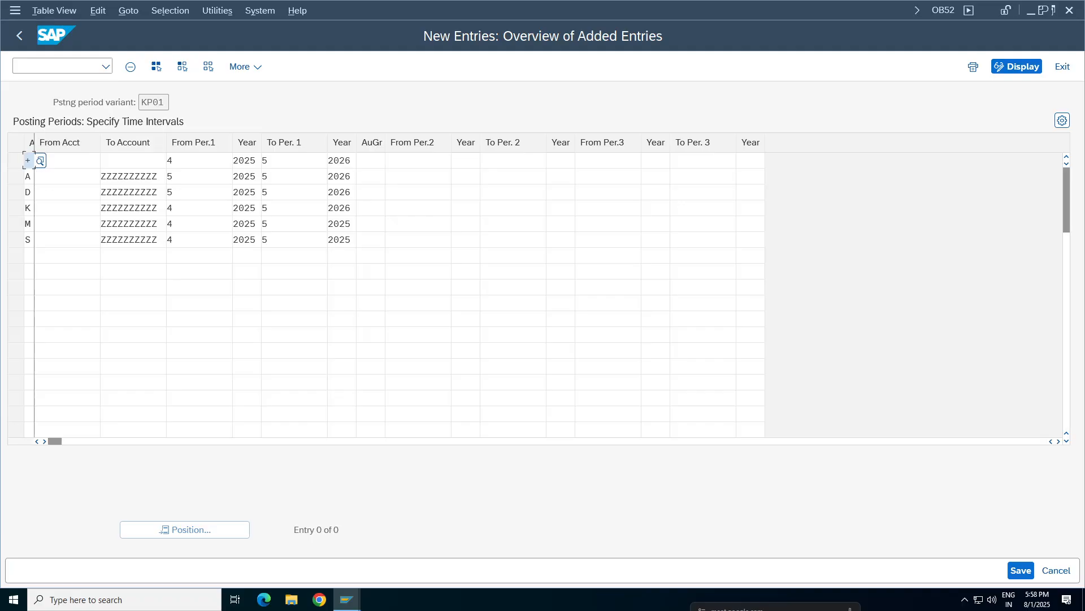
click(198, 160)
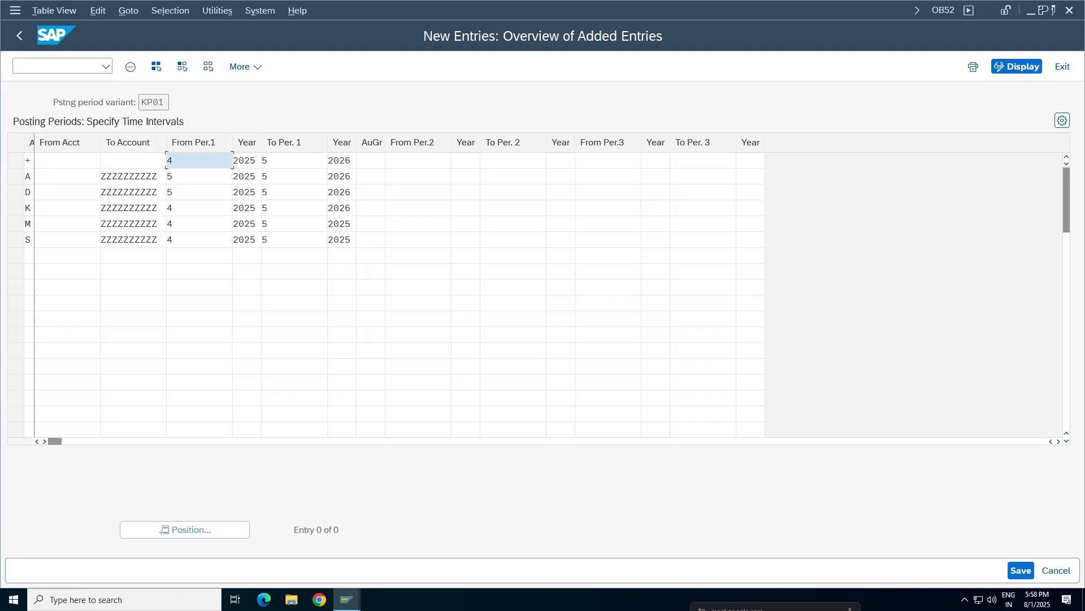
Step: Widen the account type column and view the possible account types
drag(32, 141, 94, 141)
click(74, 177)
click(96, 178)
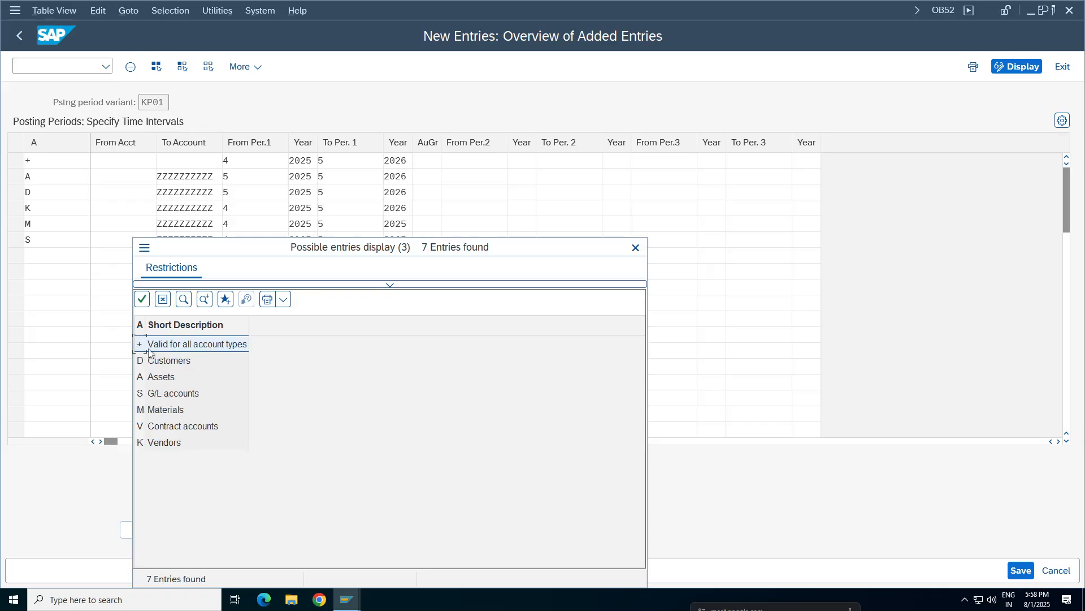
click(635, 248)
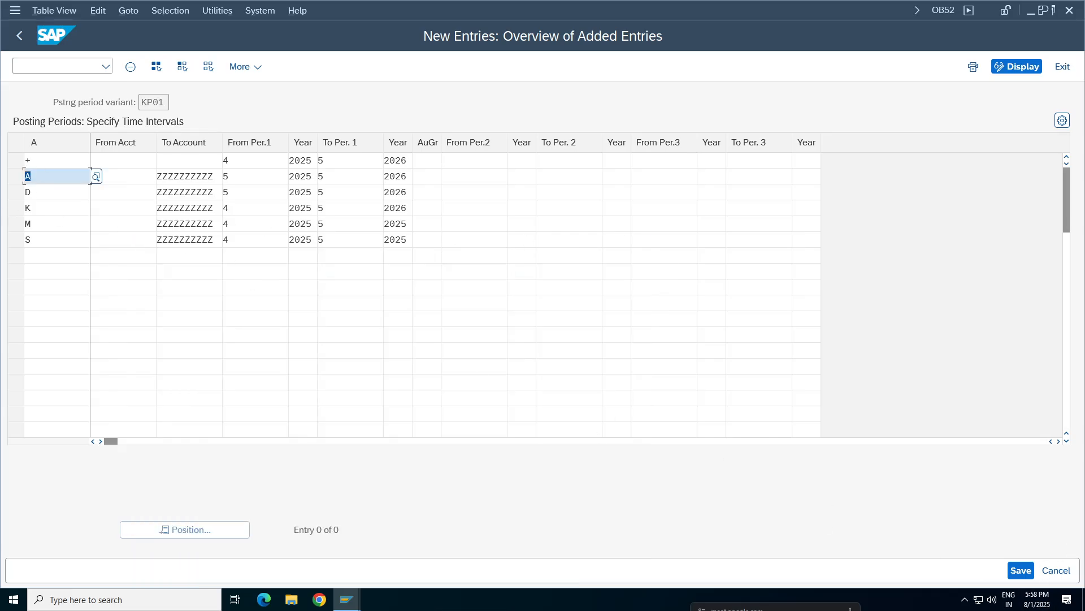
Step: Set From Per.1 to 5 for account types + and S
click(240, 161)
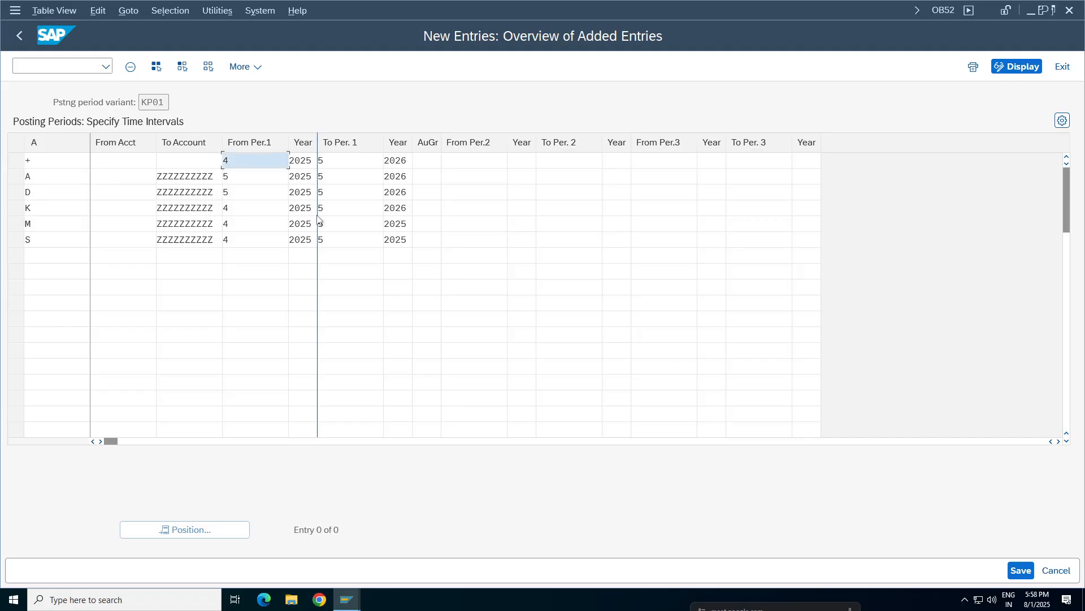
key(BackSpace)
text(5)
click(335, 161)
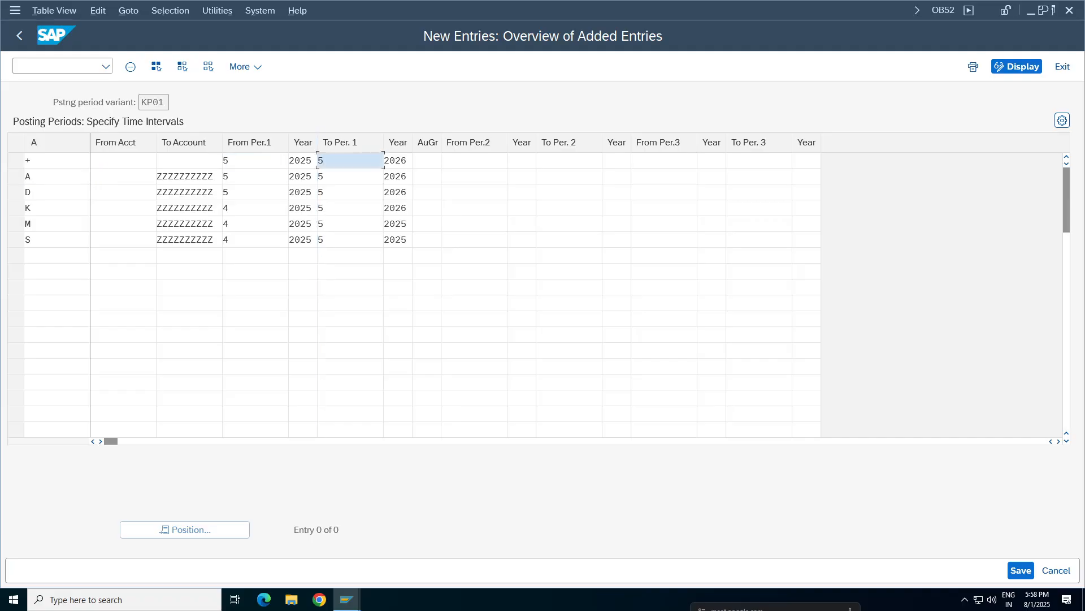
click(45, 240)
click(241, 239)
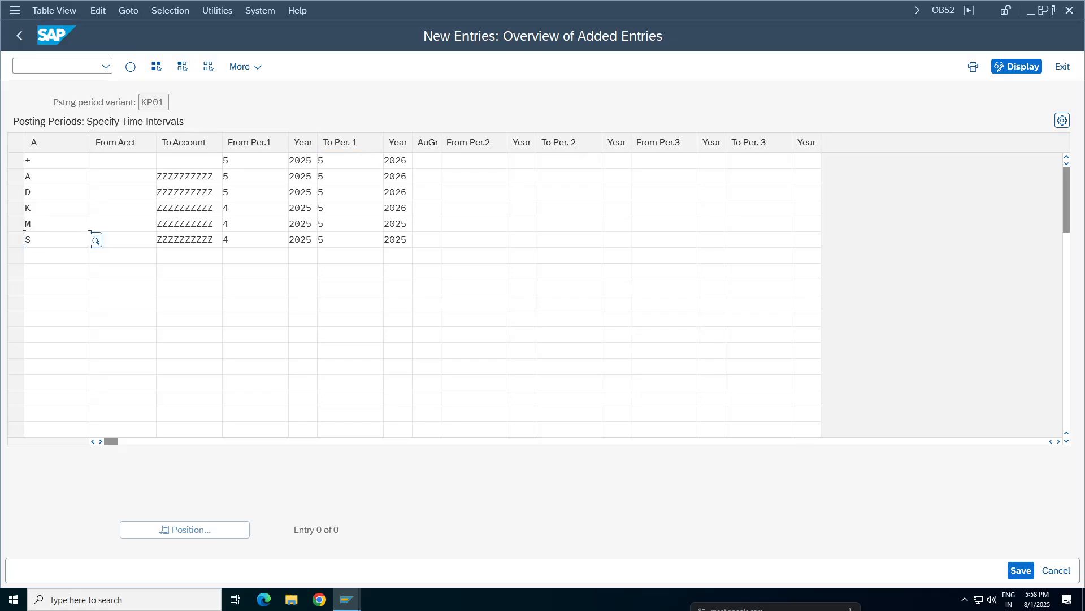
key(BackSpace)
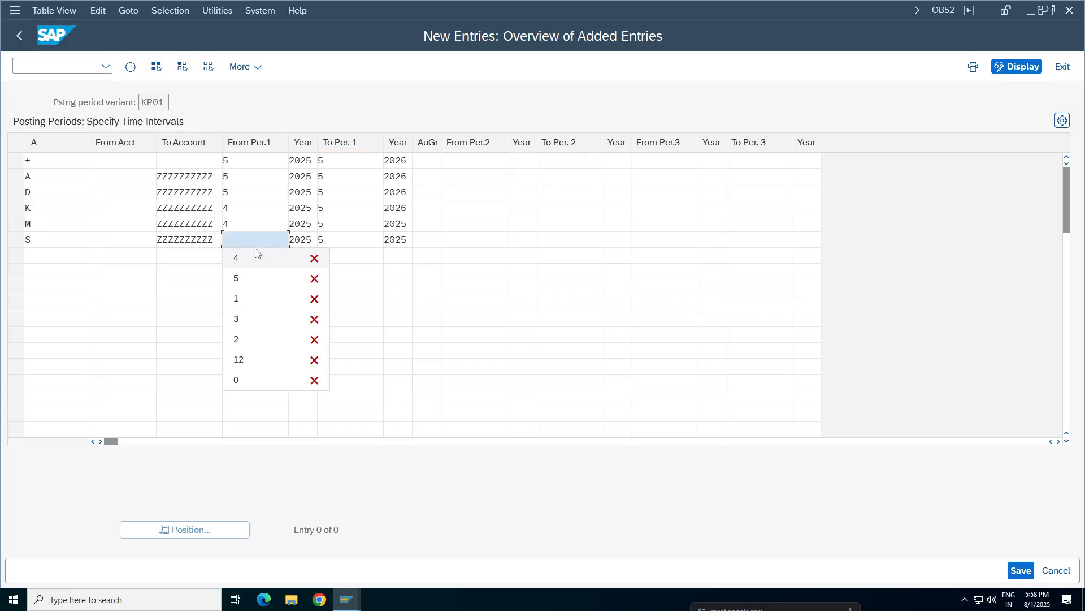
text(5)
click(336, 240)
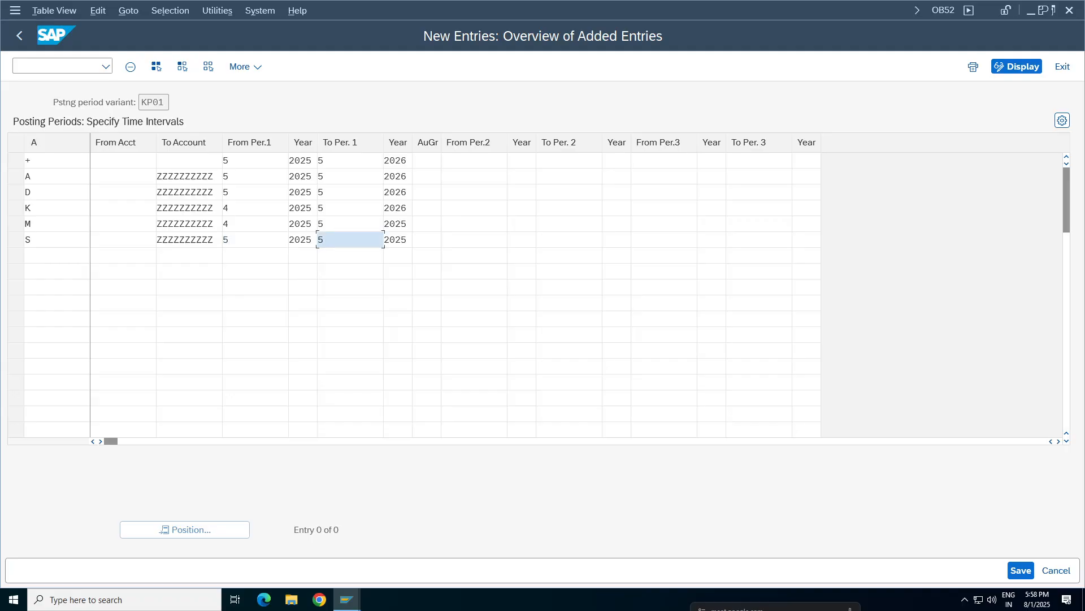
click(241, 240)
click(337, 240)
click(242, 240)
click(337, 240)
click(242, 240)
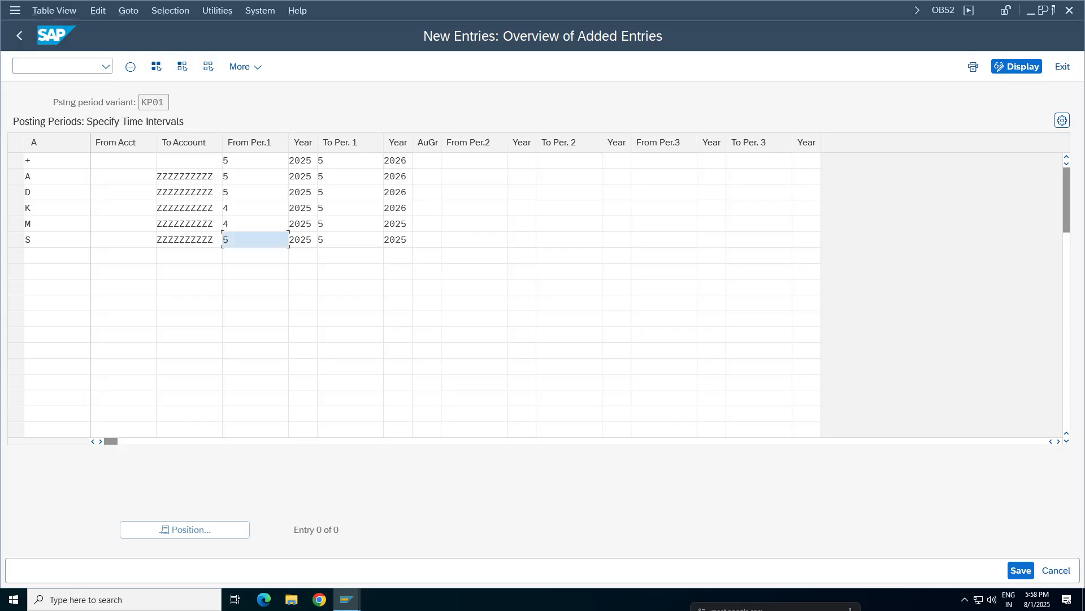
click(337, 240)
Step: Set To Per. 1 to 4 for account types M, K, D and A
click(336, 224)
key(BackSpace)
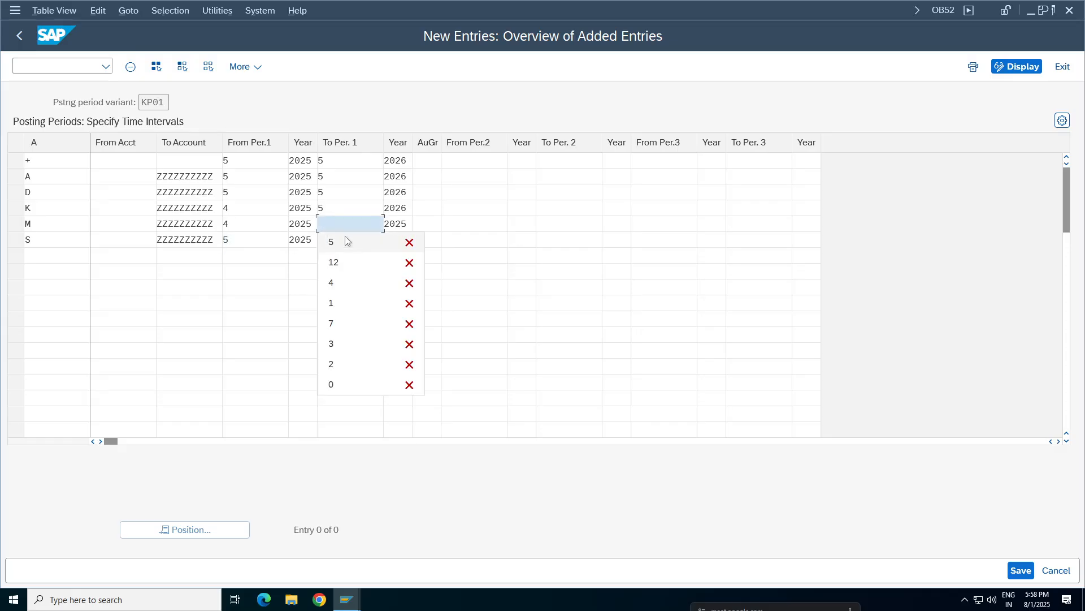
text(4)
click(337, 208)
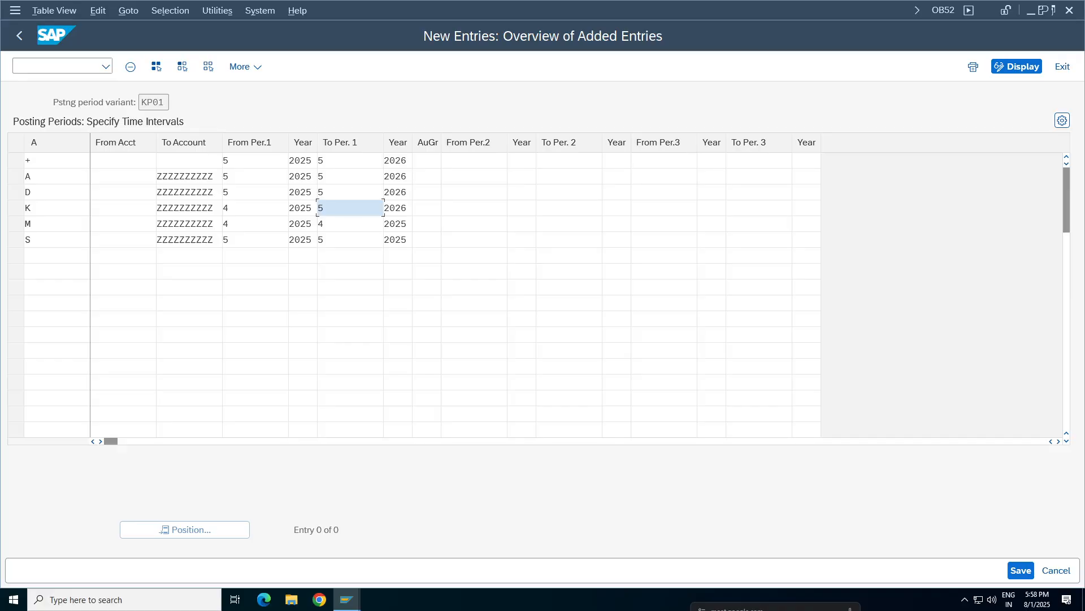
key(BackSpace)
text(4)
click(337, 193)
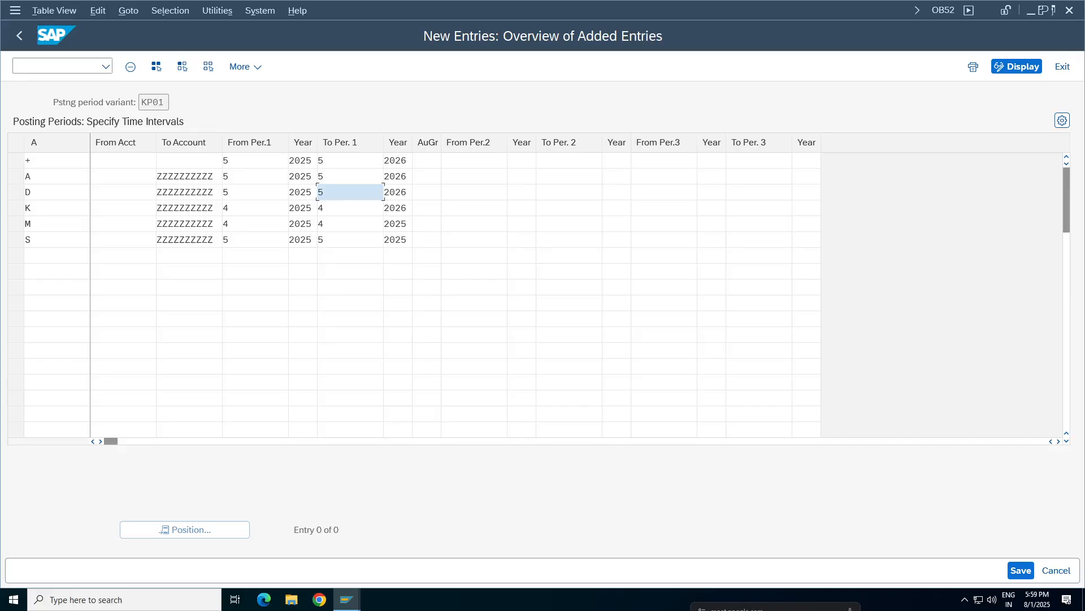
key(BackSpace)
text(4)
click(340, 183)
key(BackSpace)
text(4)
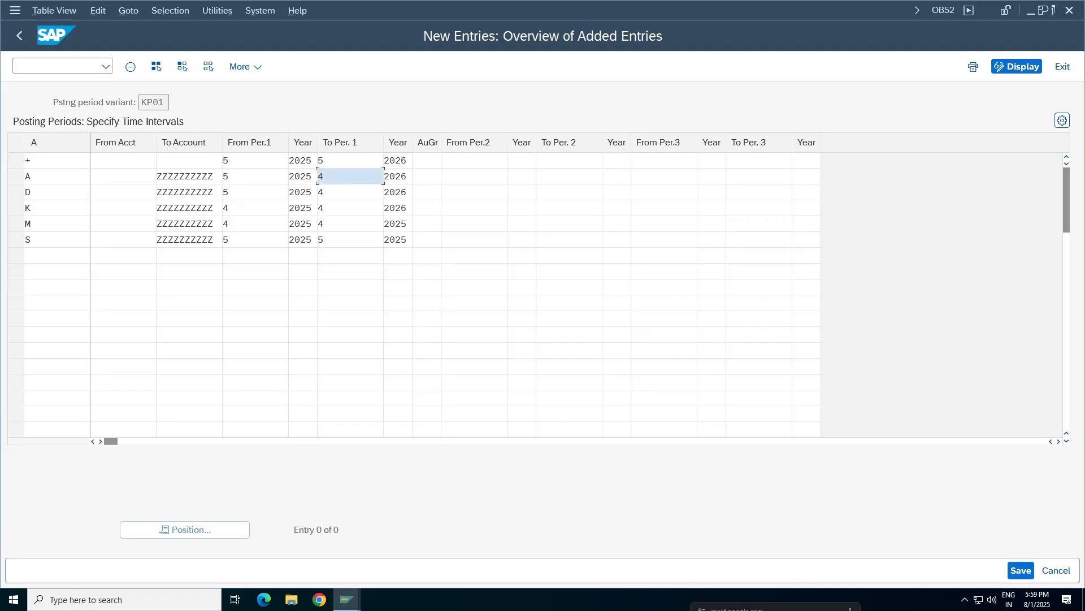
click(342, 240)
Step: Set From Per.1 to 4 for account types D and A
click(239, 192)
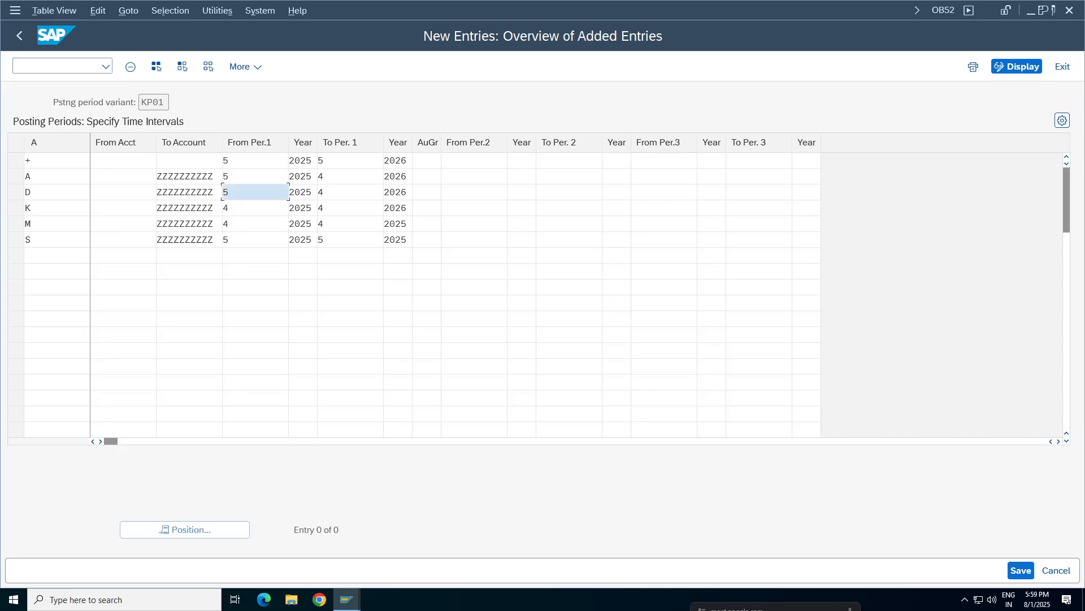
text(4)
click(239, 177)
key(BackSpace)
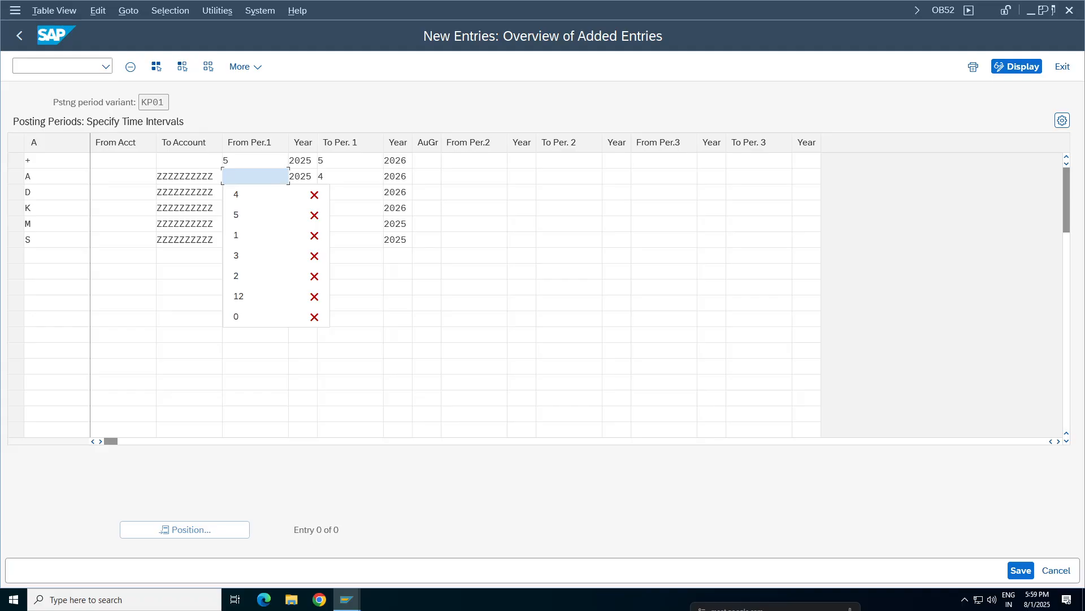
text(4)
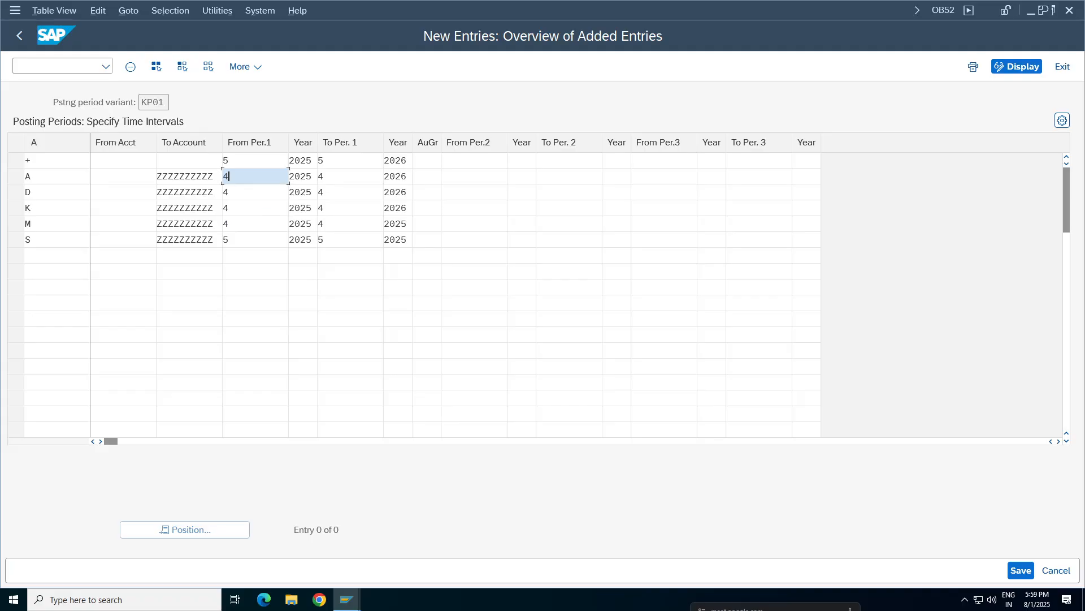
Step: Extend To Per. 1 to 6 for account types S and +
click(341, 240)
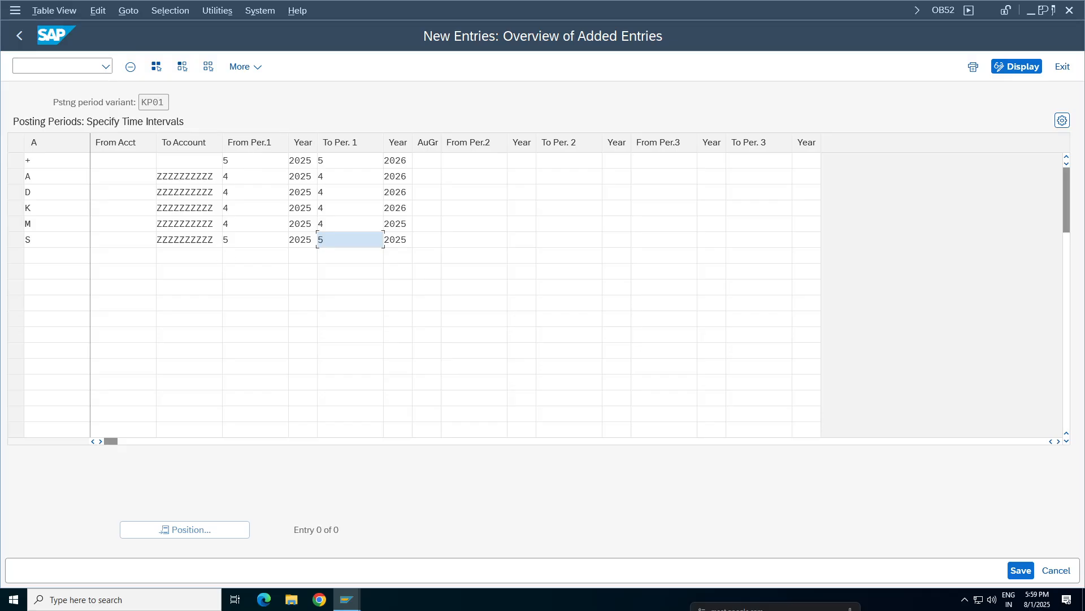
key(BackSpace)
text(6)
click(362, 161)
key(BackSpace)
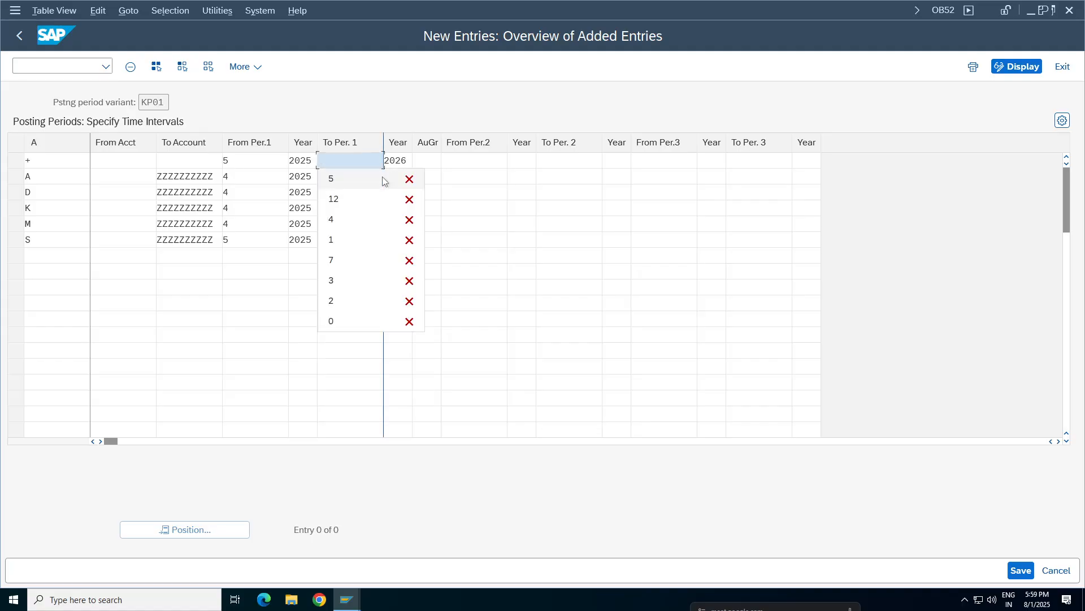
text(6)
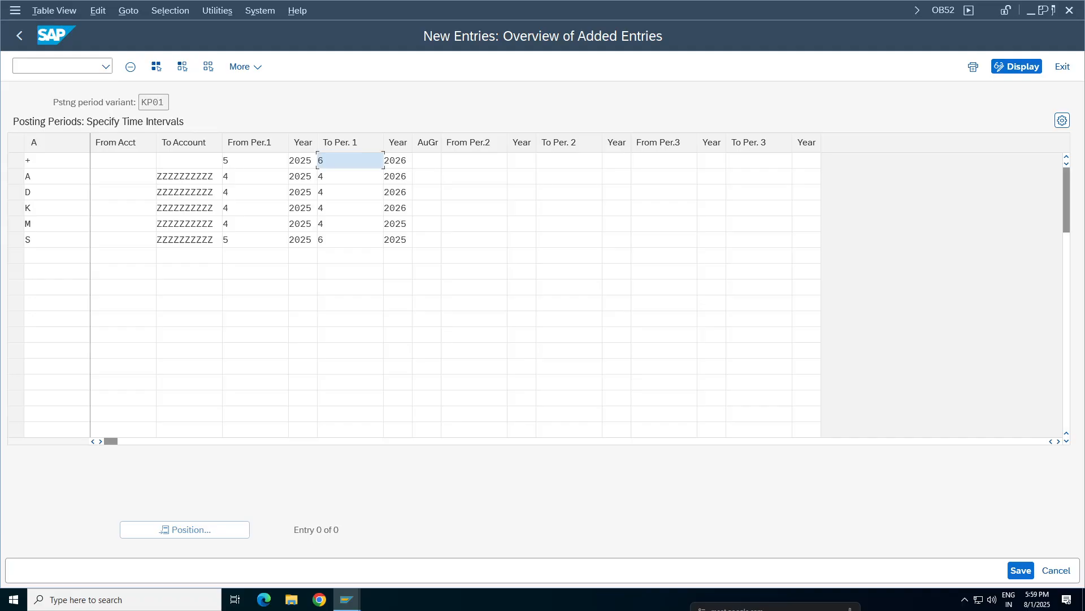
click(251, 240)
click(346, 240)
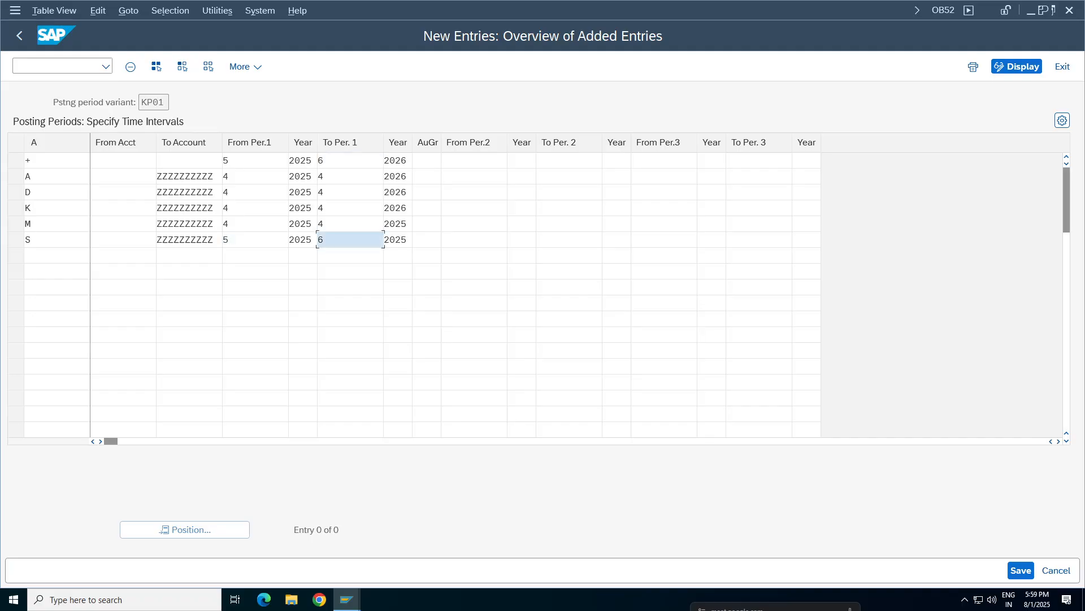
click(253, 239)
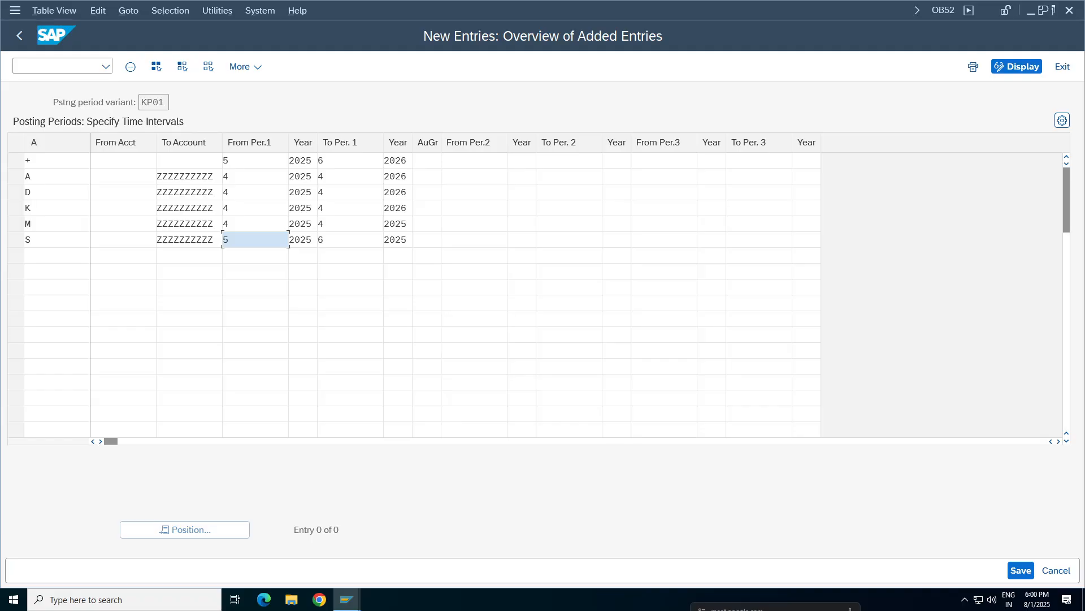
Step: Set the year of To Per. 1 to 2025 for account types +, A, D and K
click(412, 160)
click(407, 160)
key(BackSpace)
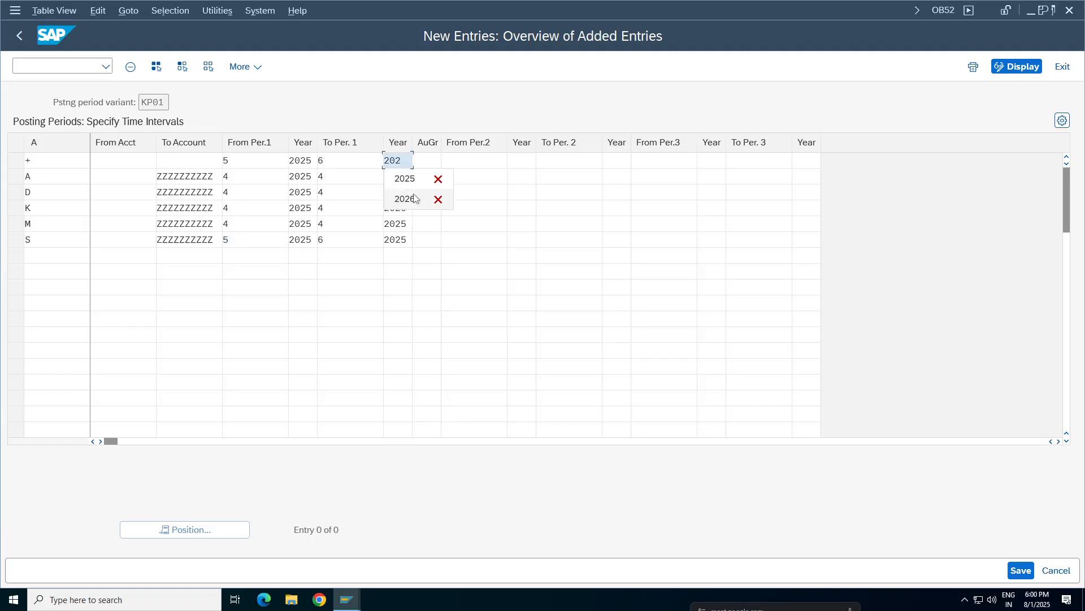
click(416, 199)
click(407, 176)
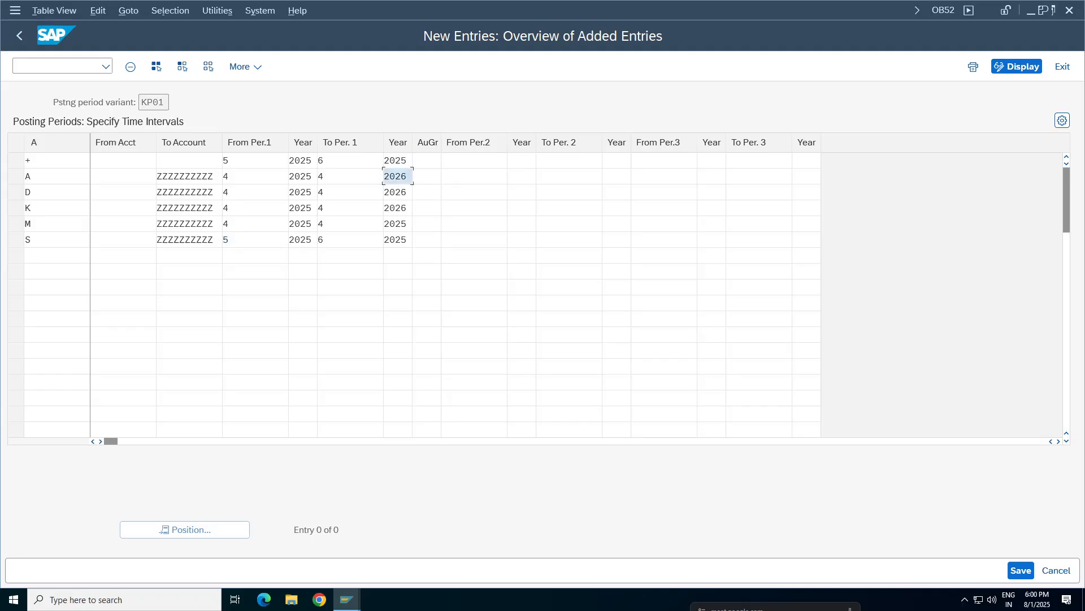
key(BackSpace)
text(5)
click(411, 193)
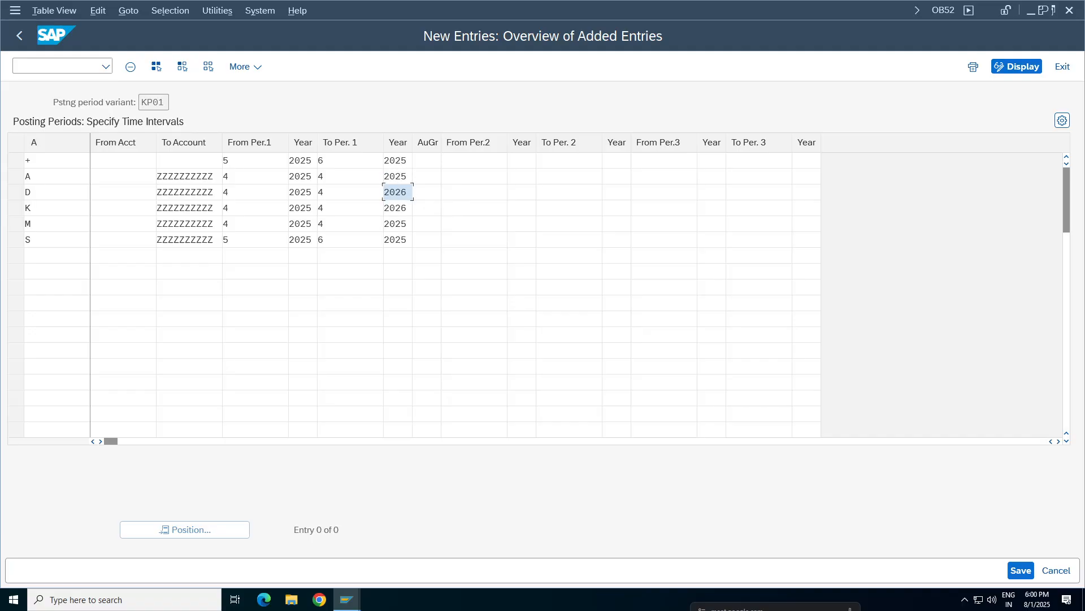
key(BackSpace)
text(5)
click(408, 208)
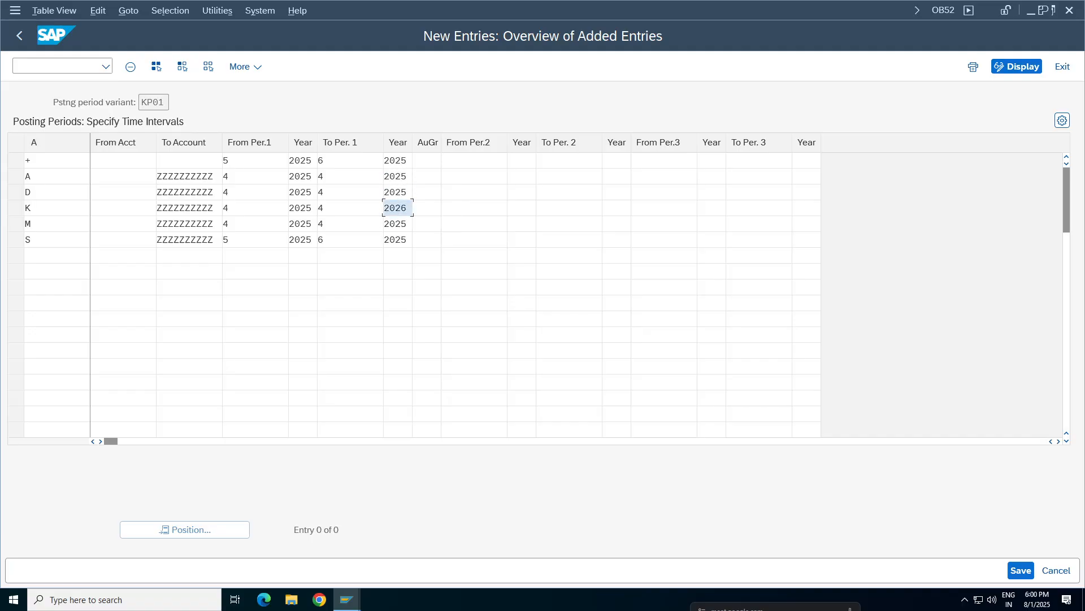
key(BackSpace)
text(5)
click(408, 223)
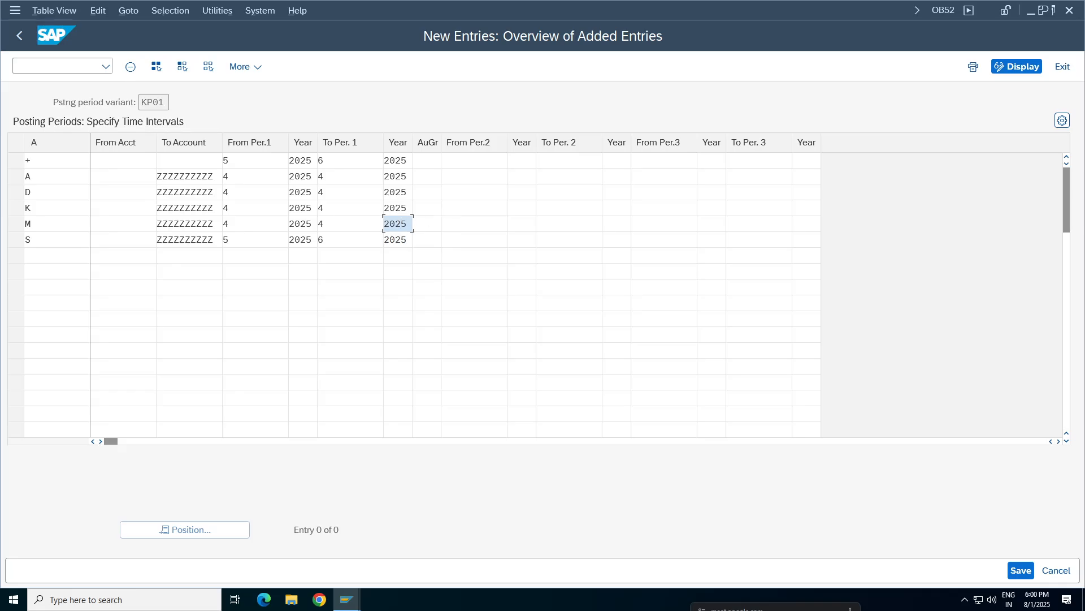
key(Down)
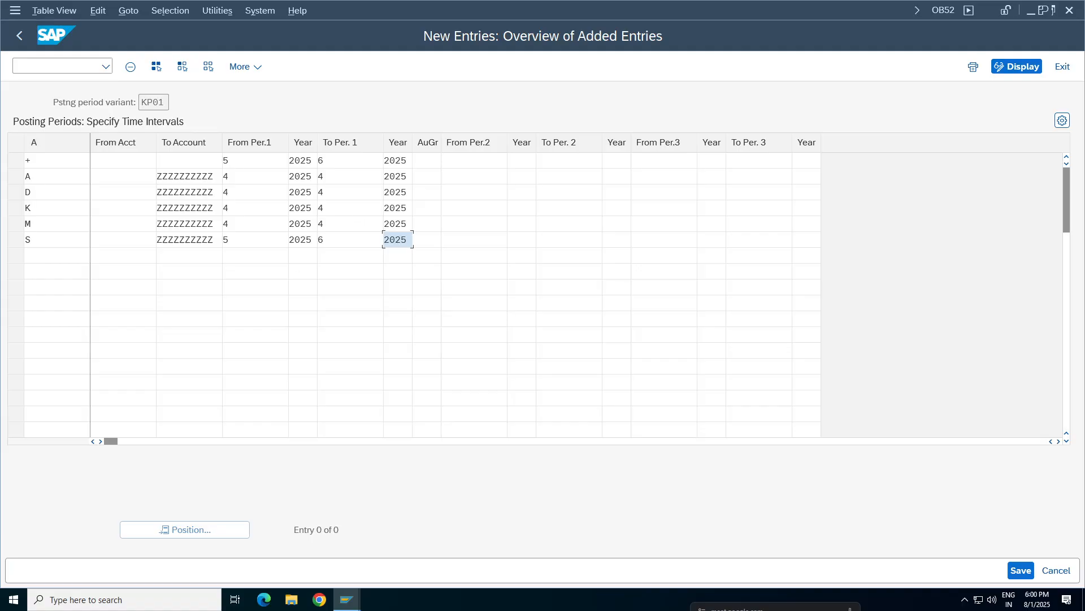
click(254, 240)
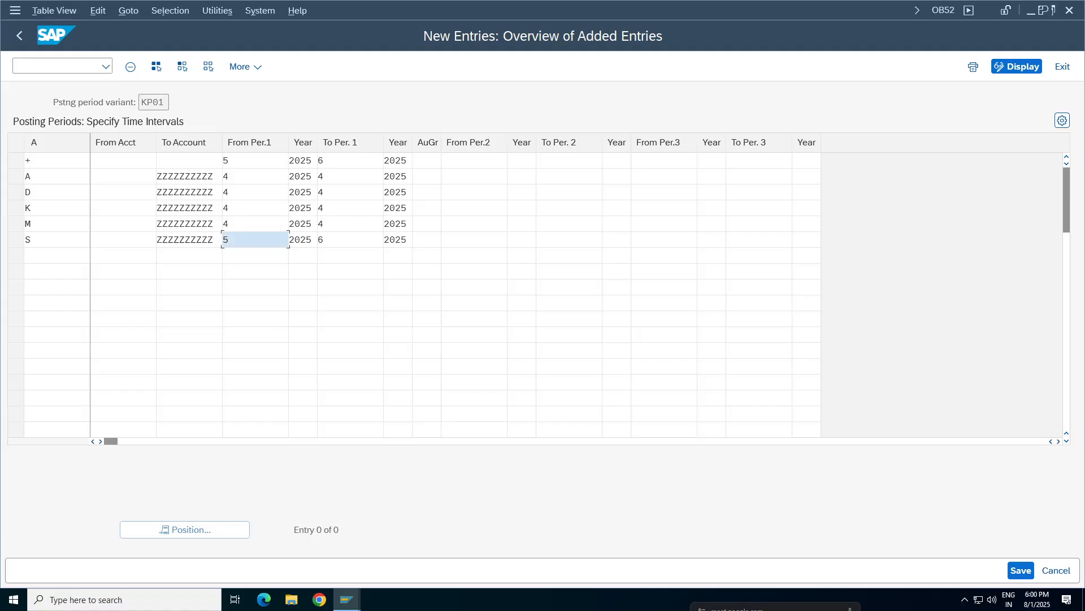
click(304, 240)
click(351, 239)
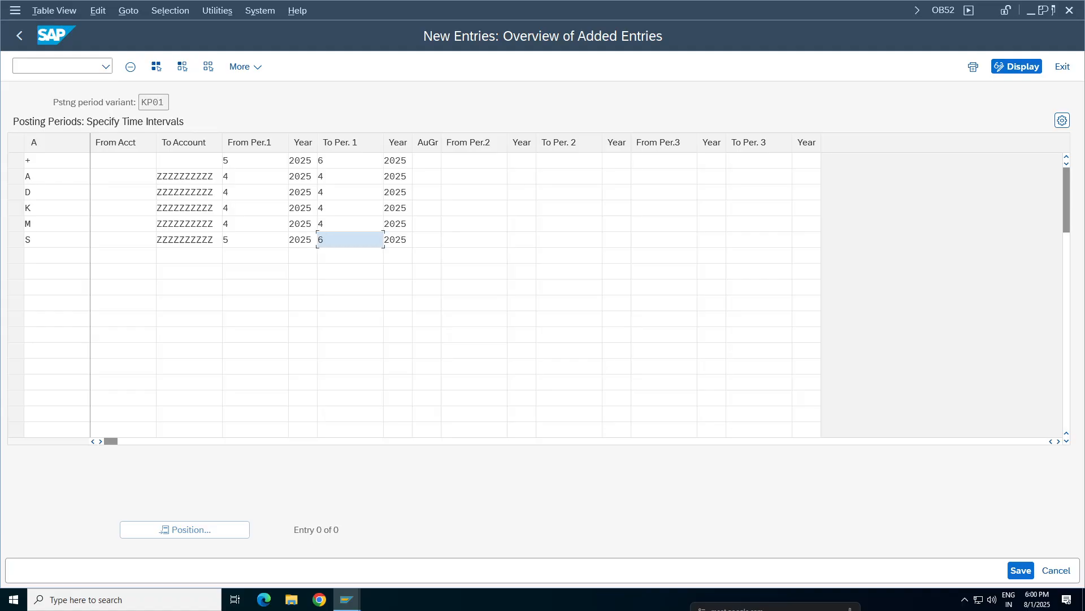
Step: Save the KP01 posting period entries under the customizing request KPMGGP
key(Tab)
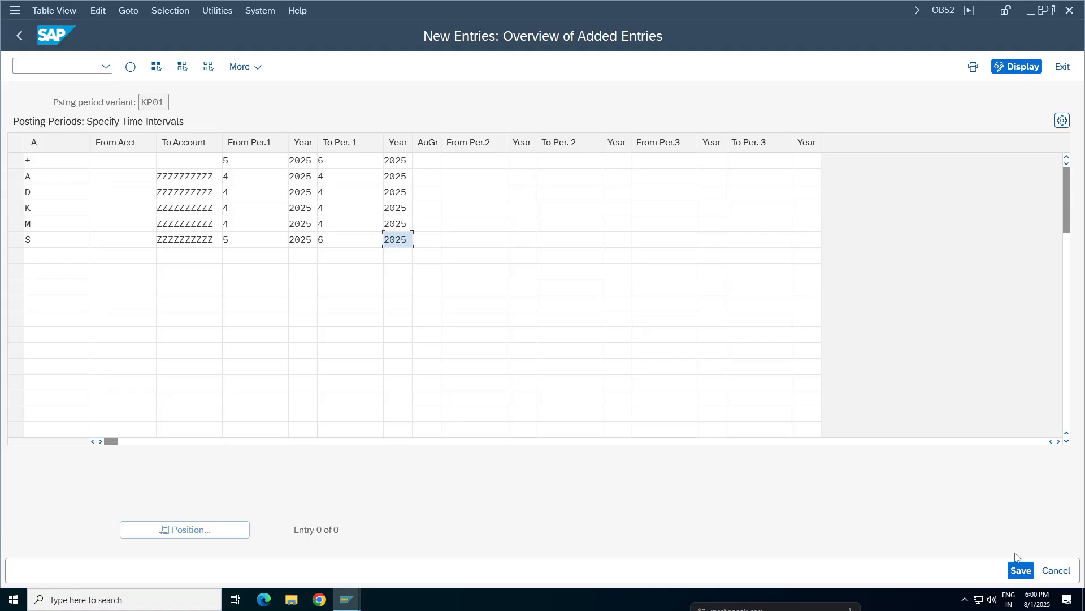
click(1021, 570)
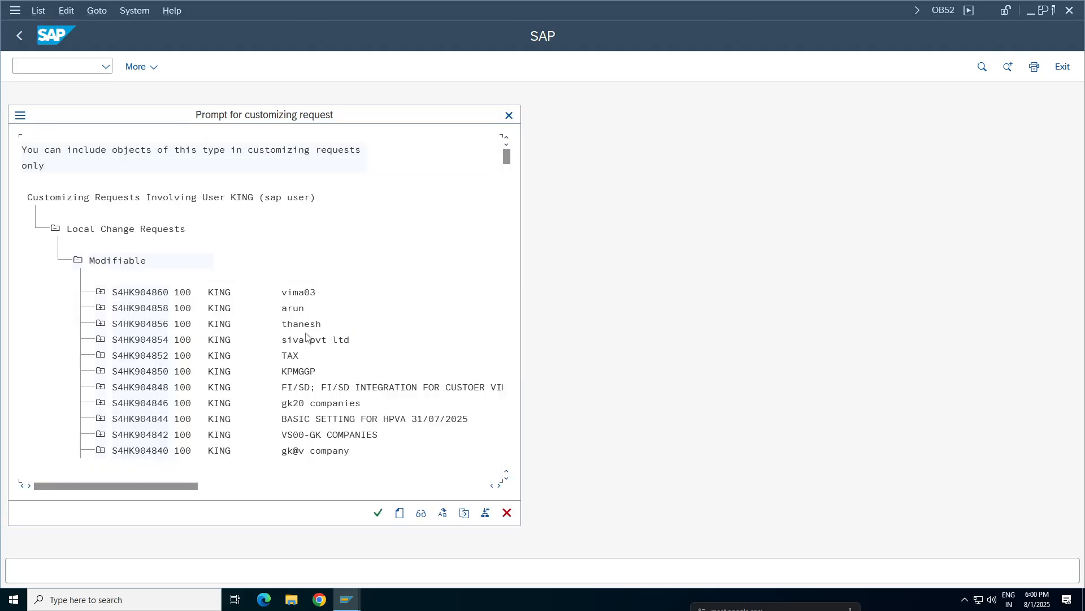
double_click(295, 371)
click(324, 294)
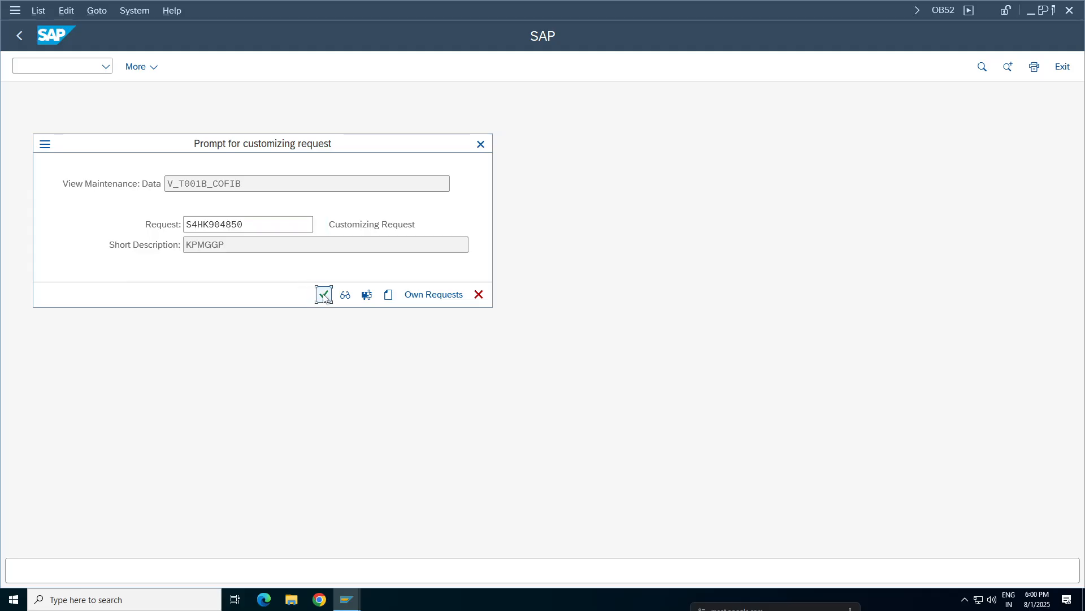
click(1021, 570)
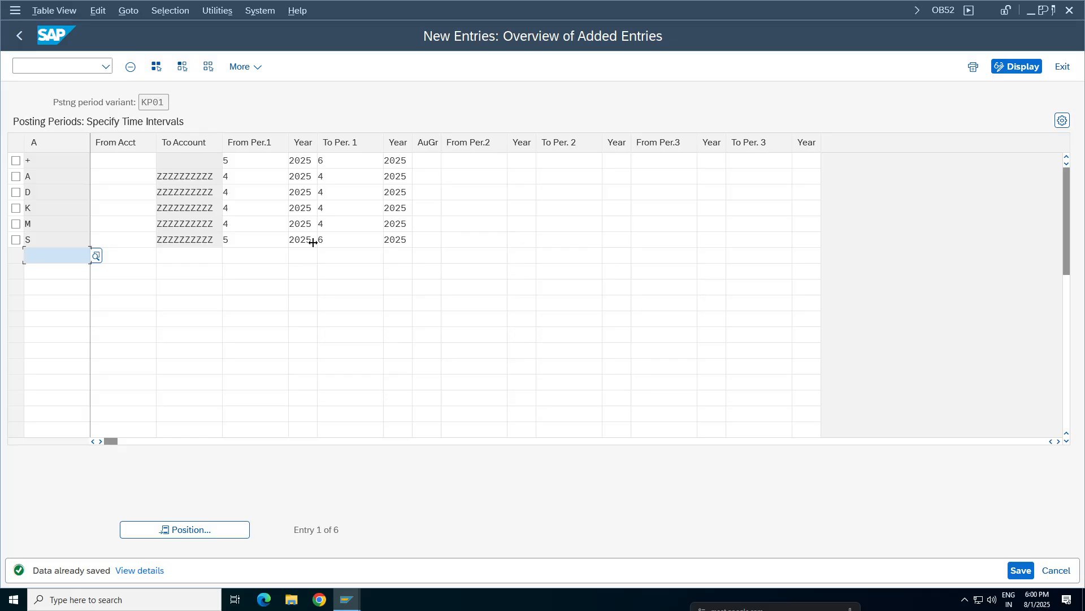
Step: Set the year of To Per. 1 to 2026 for account type S and review the row's period range
click(411, 245)
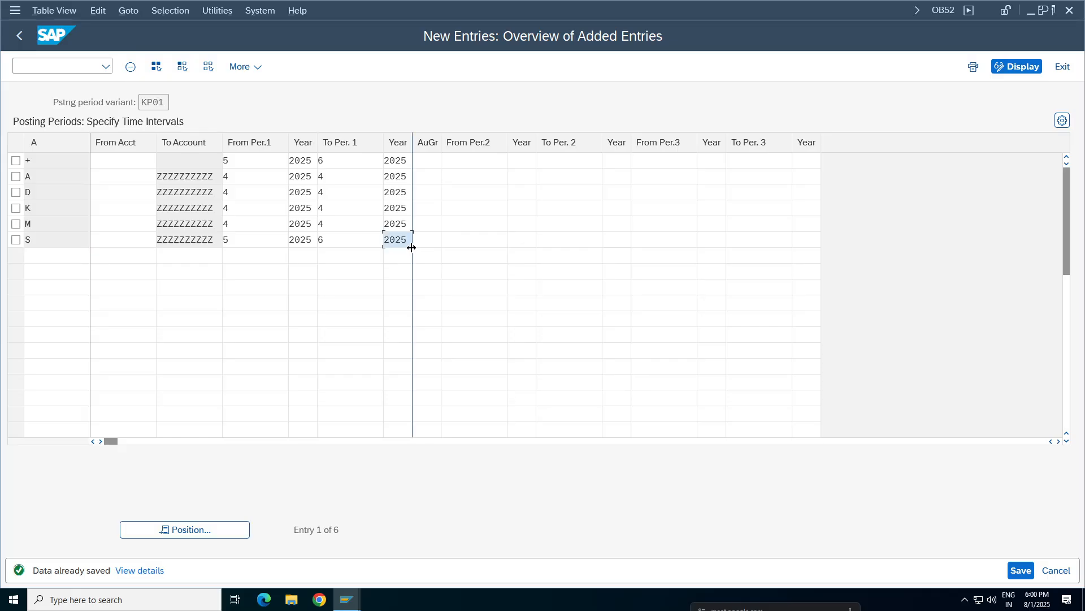
text(2026)
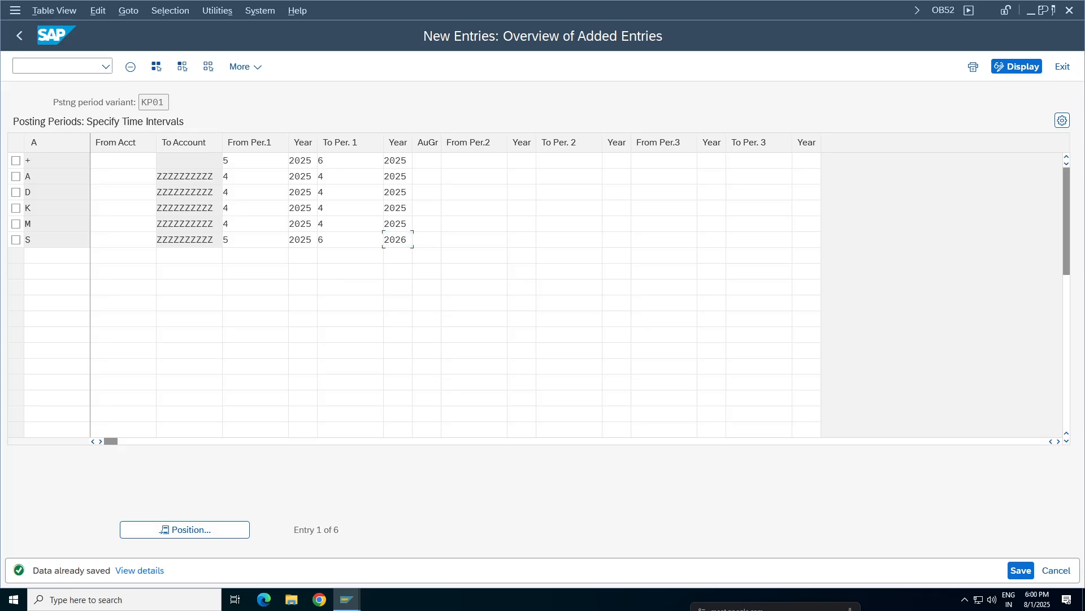
click(473, 240)
click(255, 240)
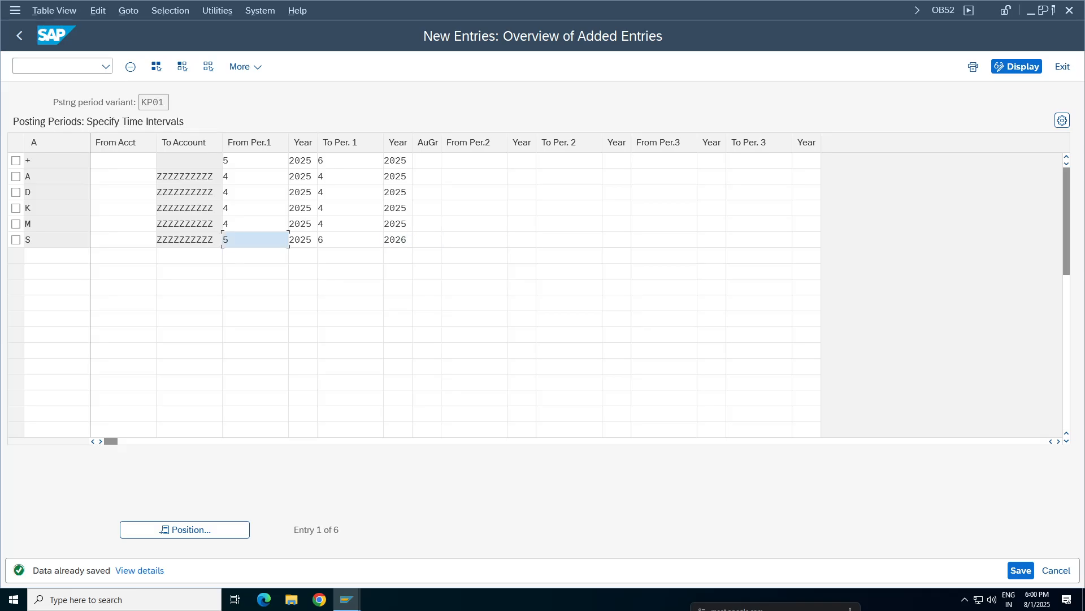
click(302, 240)
click(255, 239)
click(302, 240)
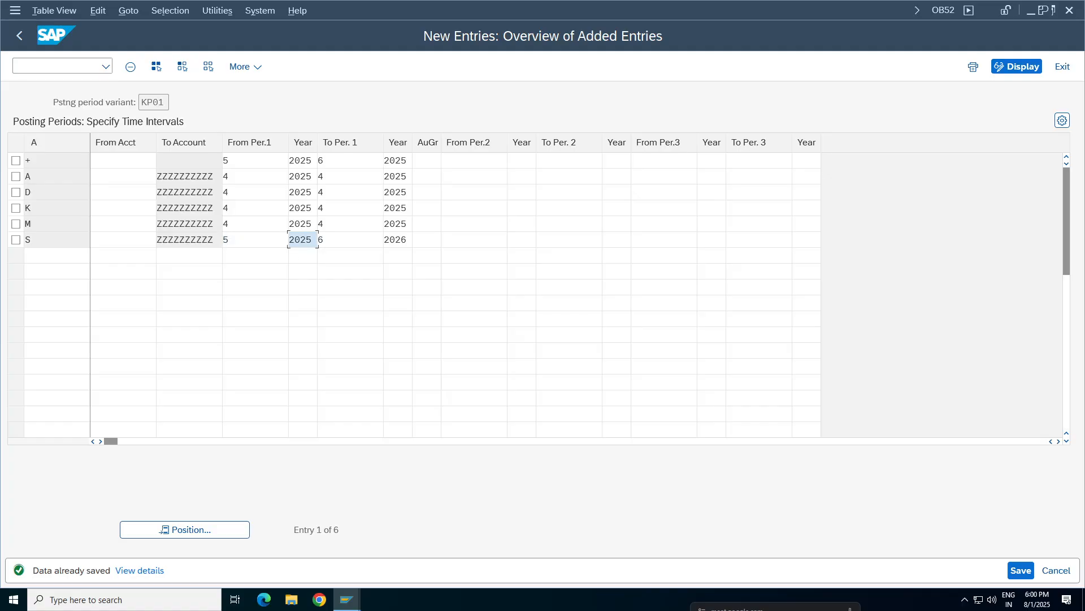
click(255, 240)
click(350, 240)
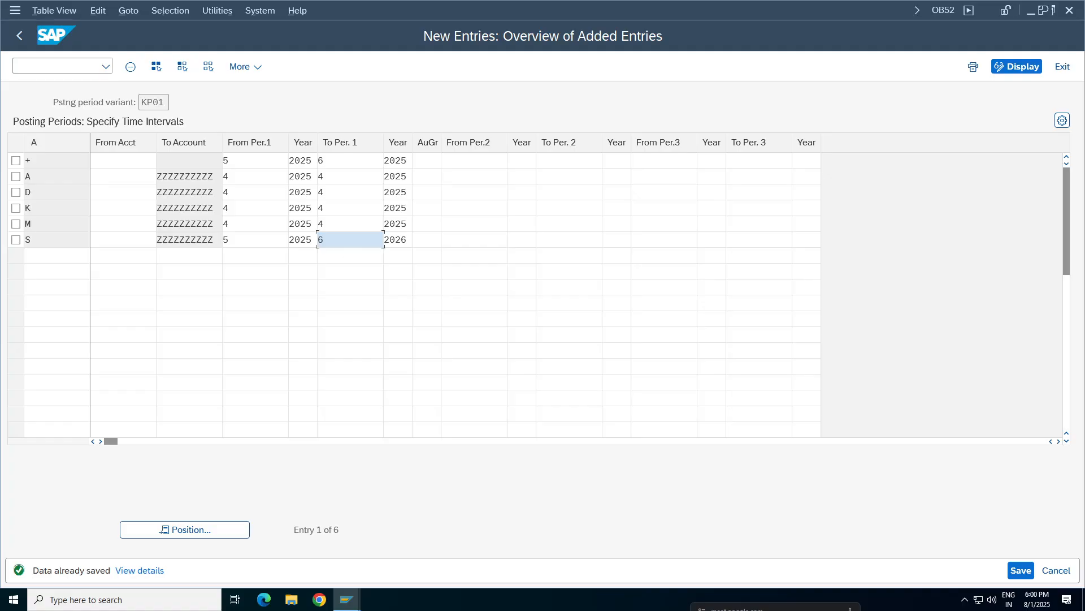
click(398, 240)
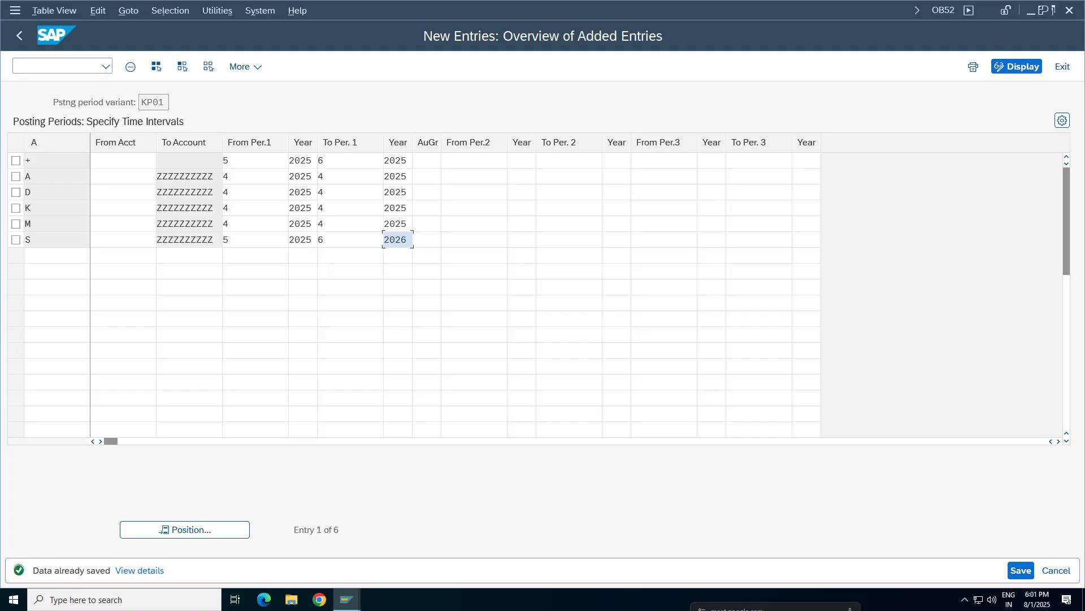
Step: Set the year of To Per. 1 back to 2025 for account type S and save the entries
key(BackSpace)
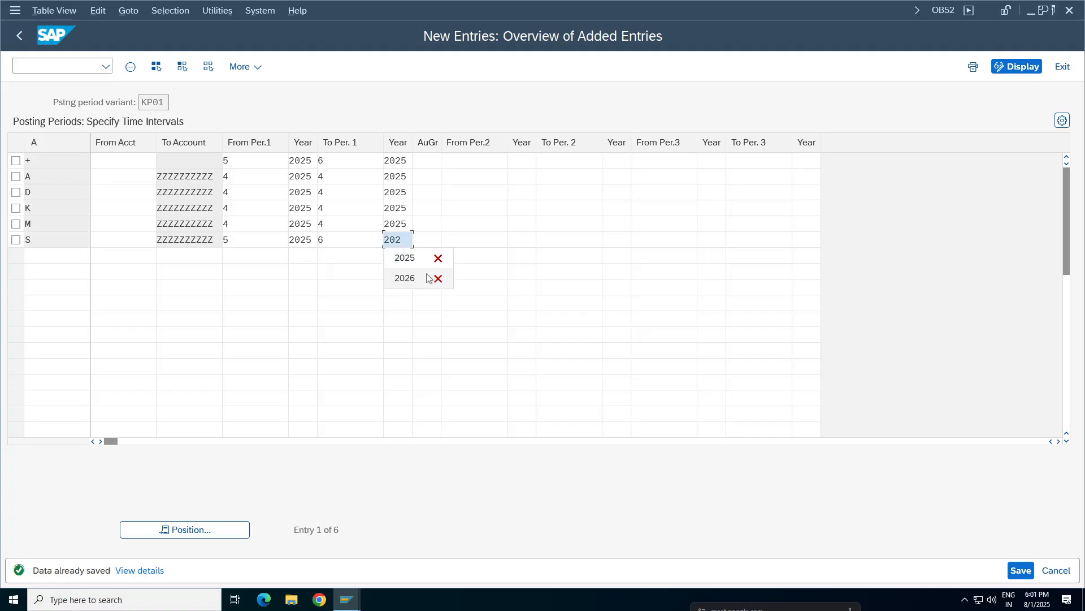
click(249, 240)
key(Tab)
key(Tab)
key(Tab)
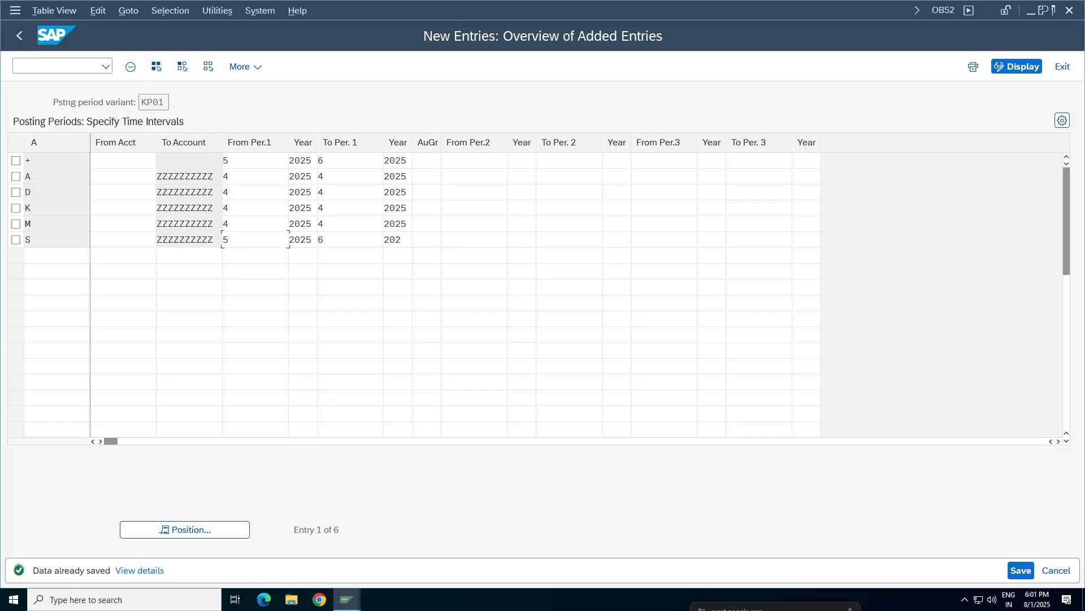
text(5)
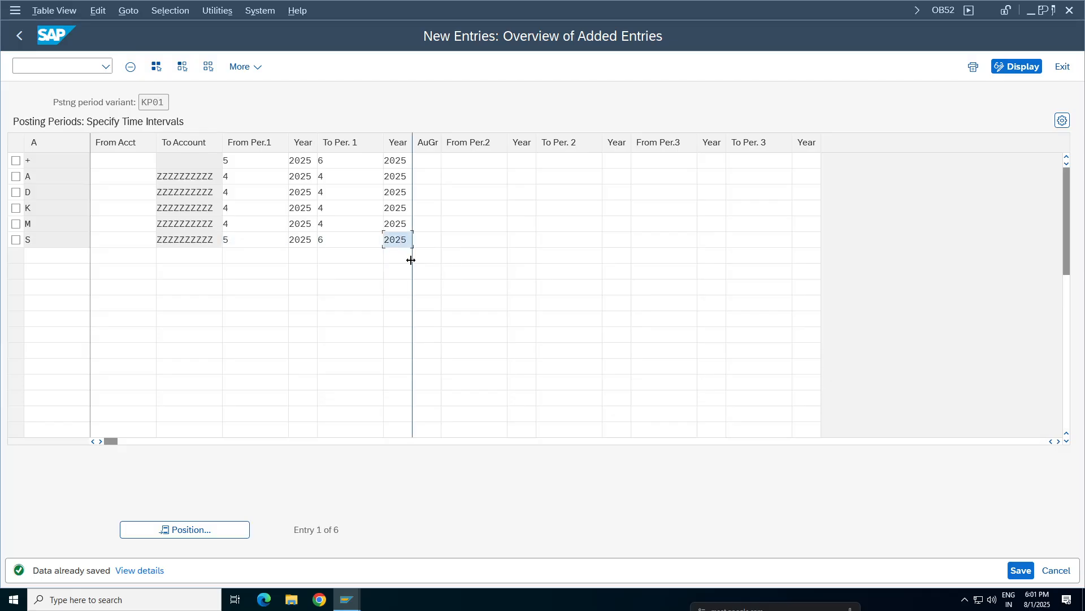
click(1016, 571)
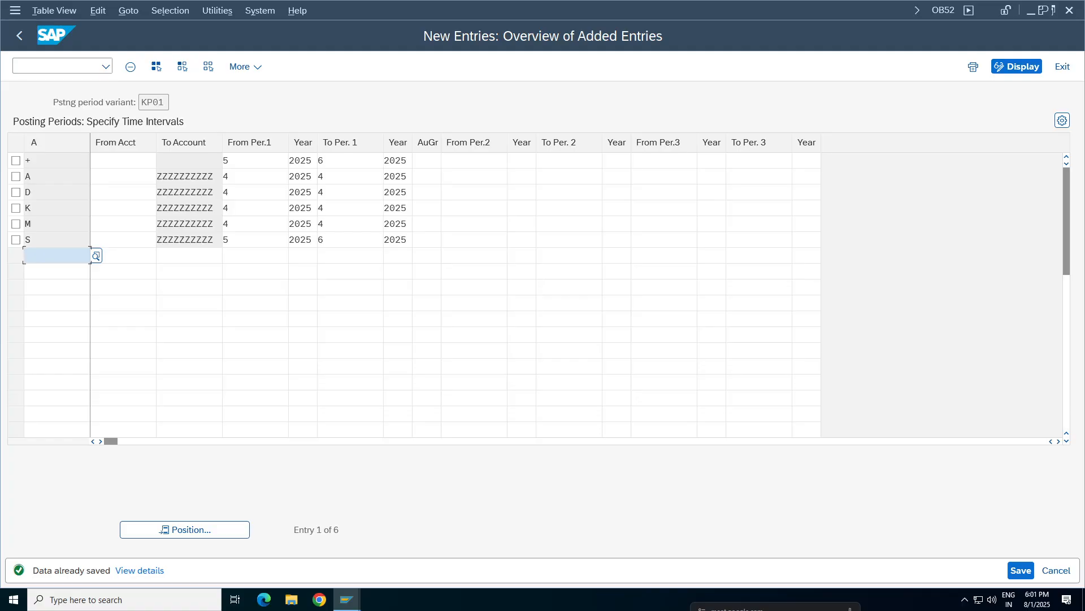
Step: Examine the posting period variant and the From Per.1 to To Per. 1 interval of account type S
click(343, 240)
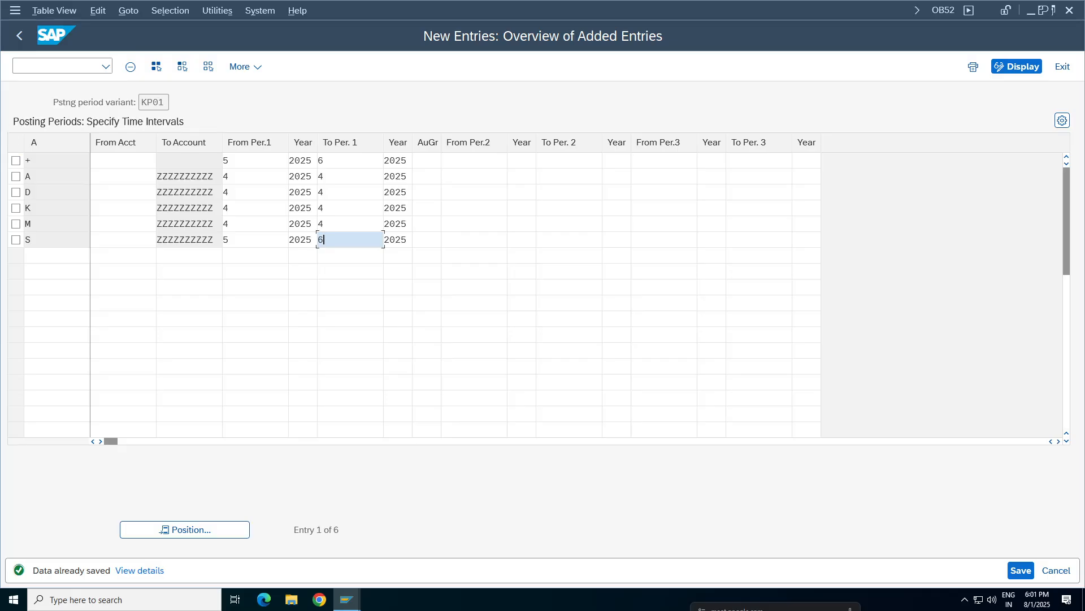
double_click(167, 102)
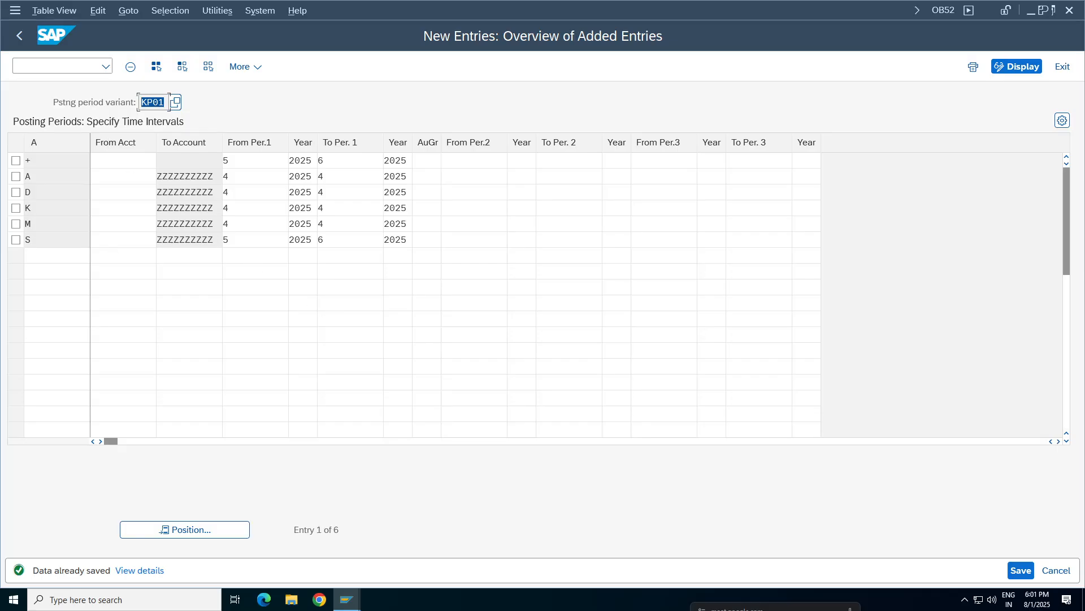
key(Tab)
key(Down)
key(Down)
key(Down)
key(Down)
key(Down)
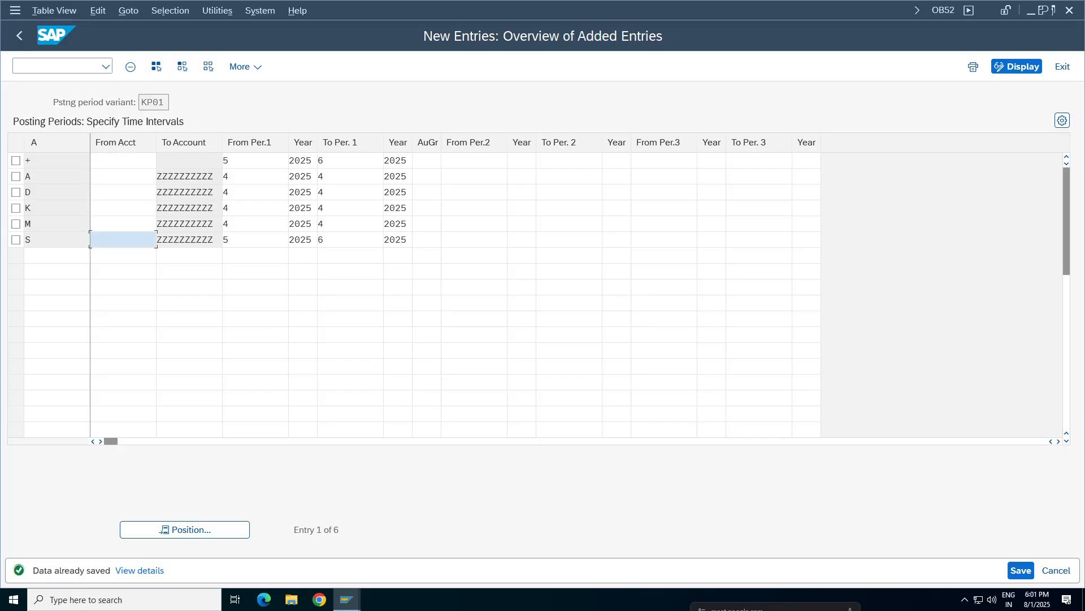
click(255, 240)
click(351, 239)
click(255, 239)
click(351, 239)
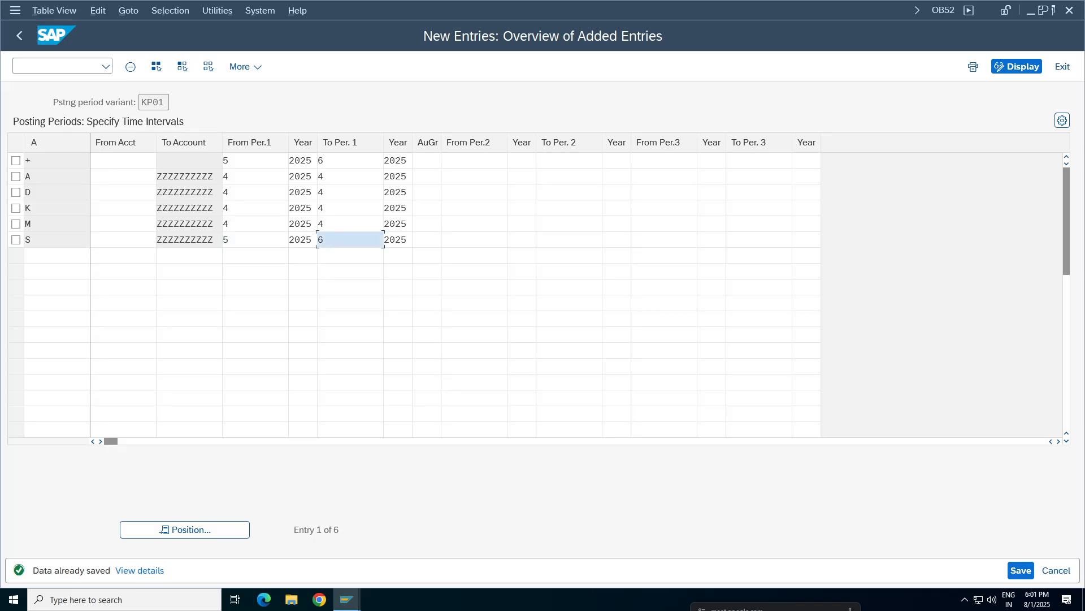
Step: Examine the From Acct and To Account range of account type S and save the entries again
click(130, 239)
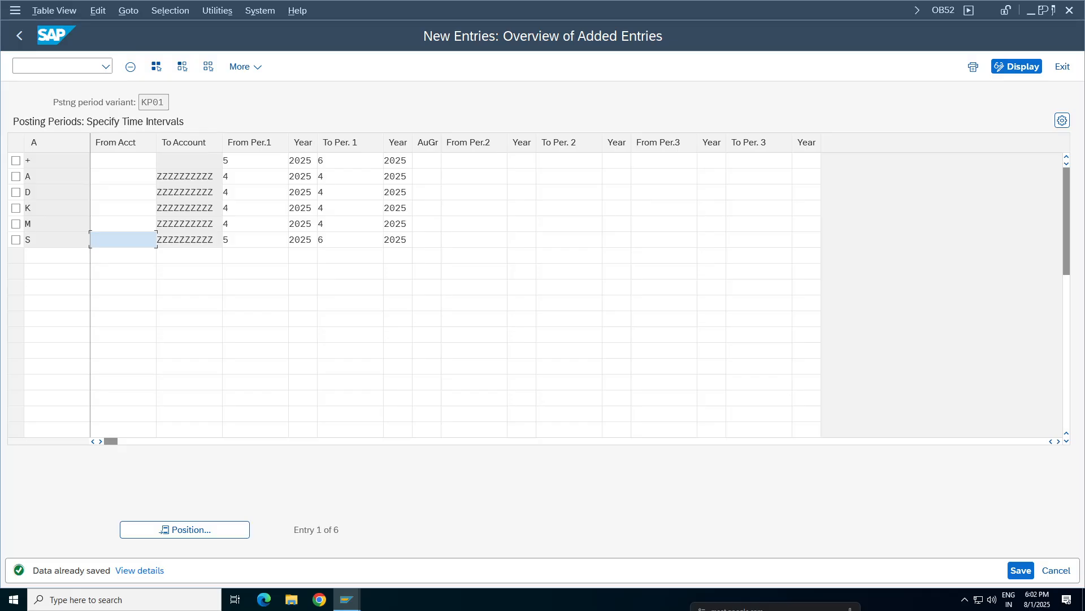
click(189, 239)
click(123, 240)
click(189, 239)
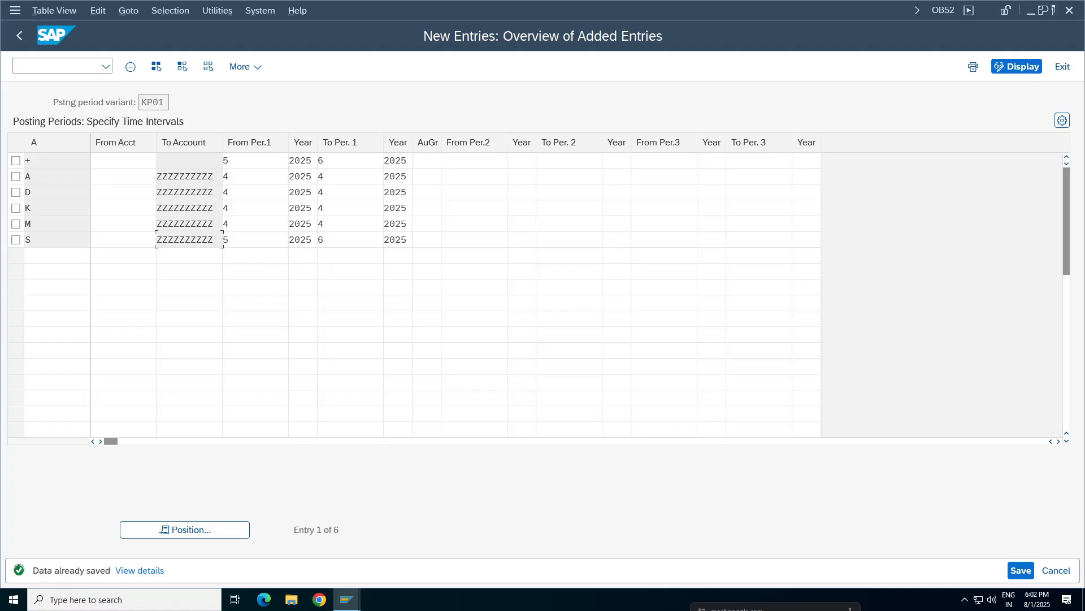
click(189, 272)
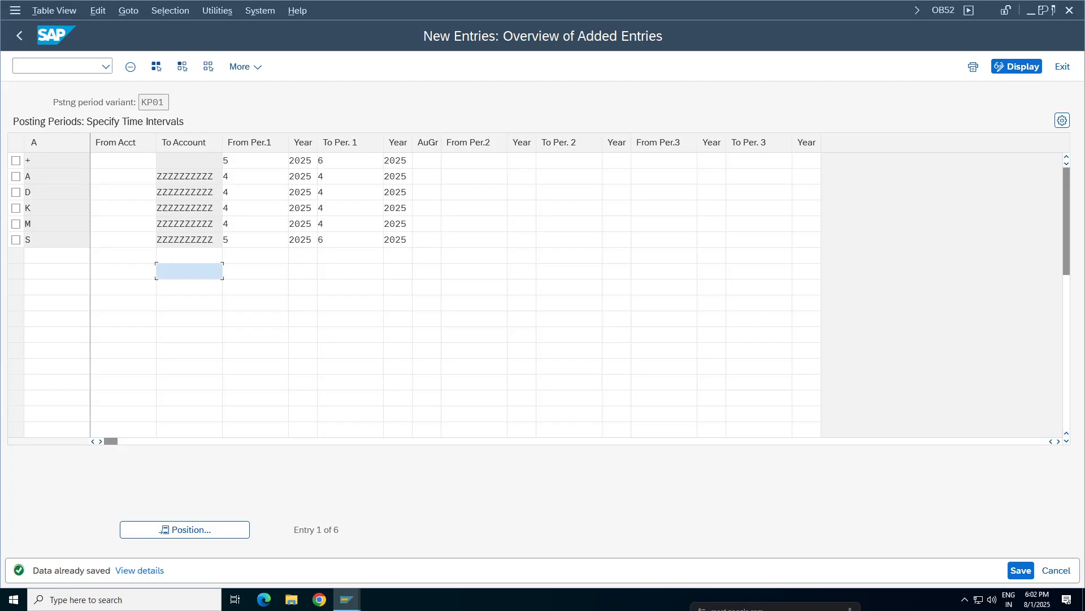
click(189, 287)
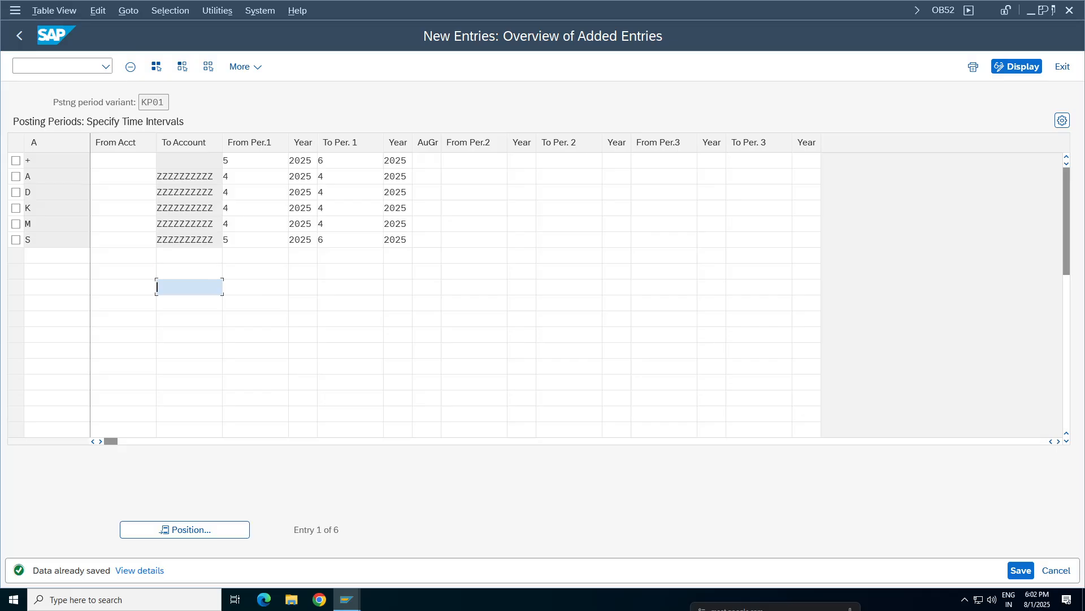
click(1022, 571)
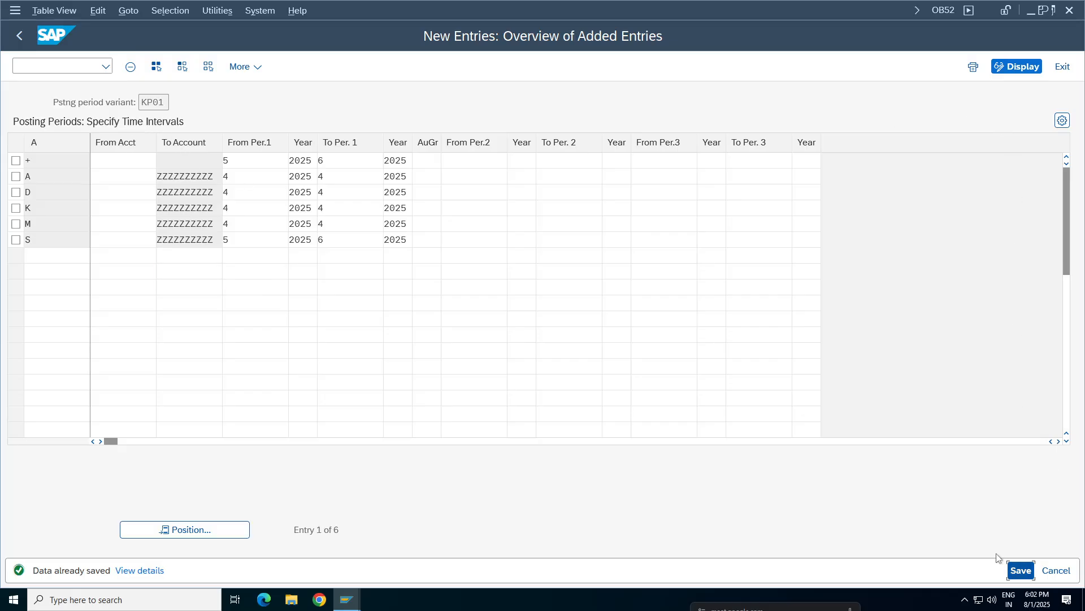
Step: Start new entries for the variant and set To Account to ZZZZZZZZZZ in the first five rows
click(19, 36)
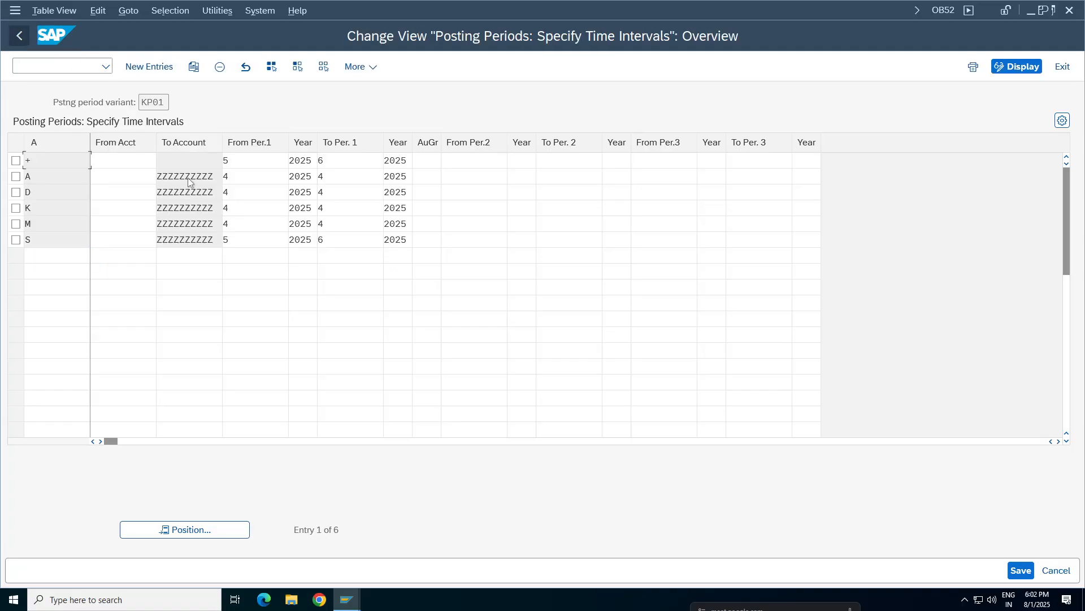
click(163, 70)
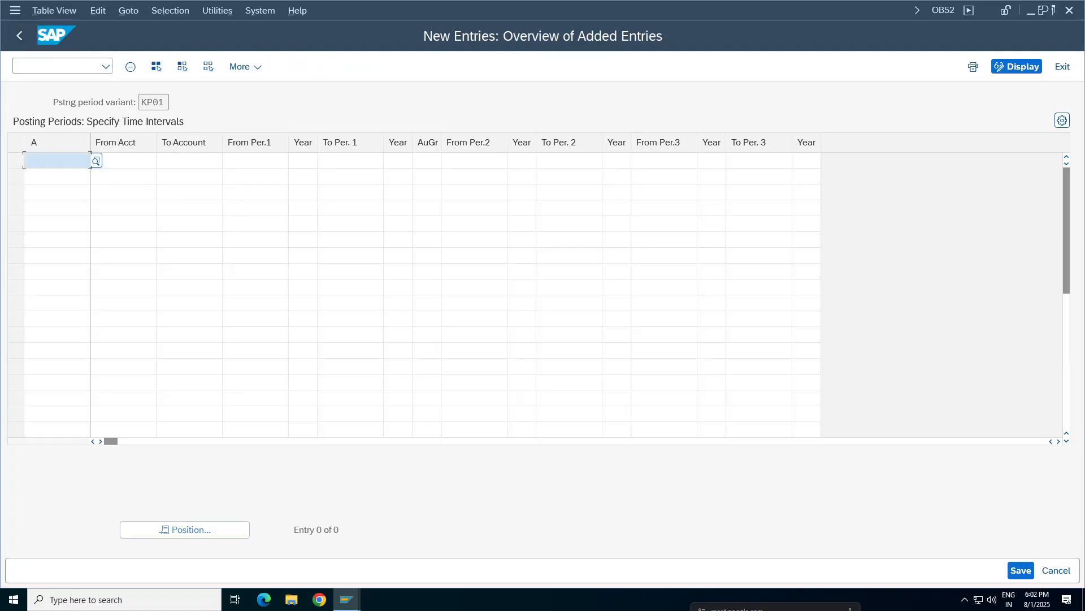
click(175, 184)
click(176, 177)
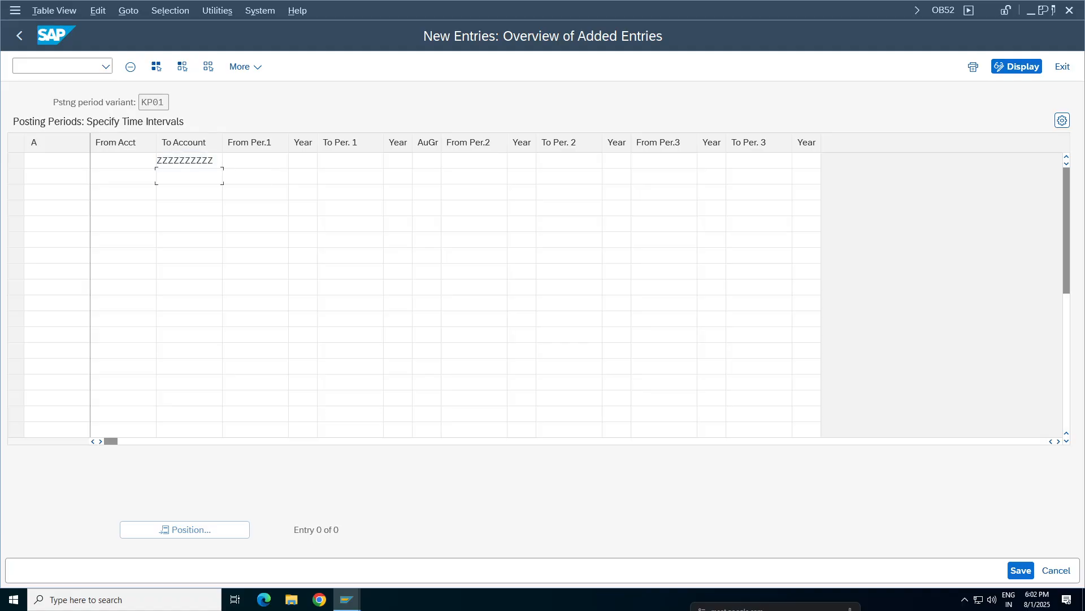
click(177, 199)
click(176, 193)
click(176, 210)
click(176, 208)
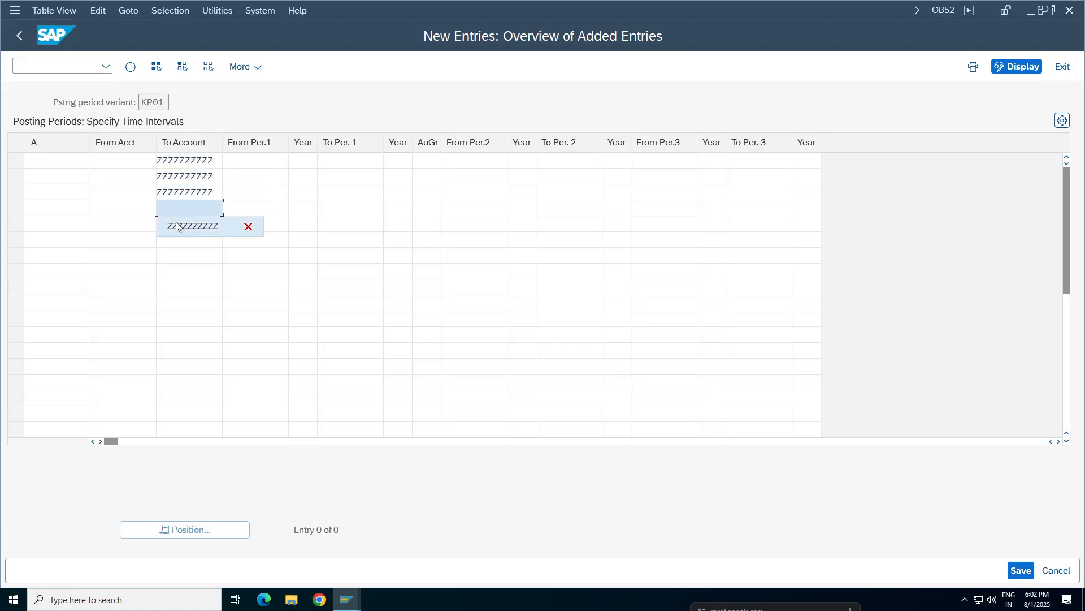
click(176, 226)
click(176, 225)
click(179, 243)
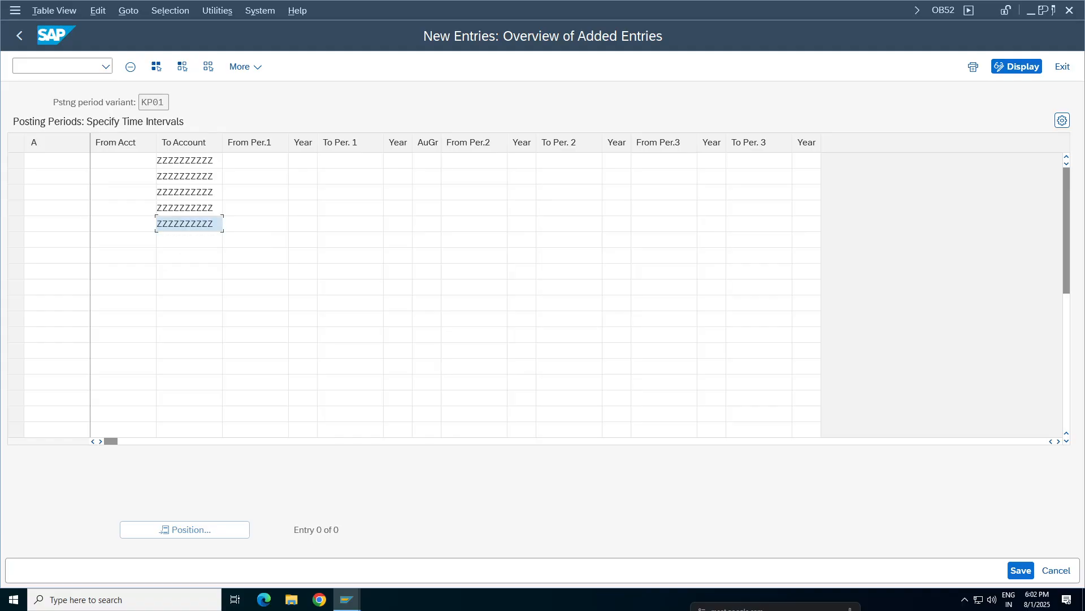
Step: Enter account types +, K and A in the first three new rows and validate the entries
click(43, 161)
click(43, 181)
click(44, 176)
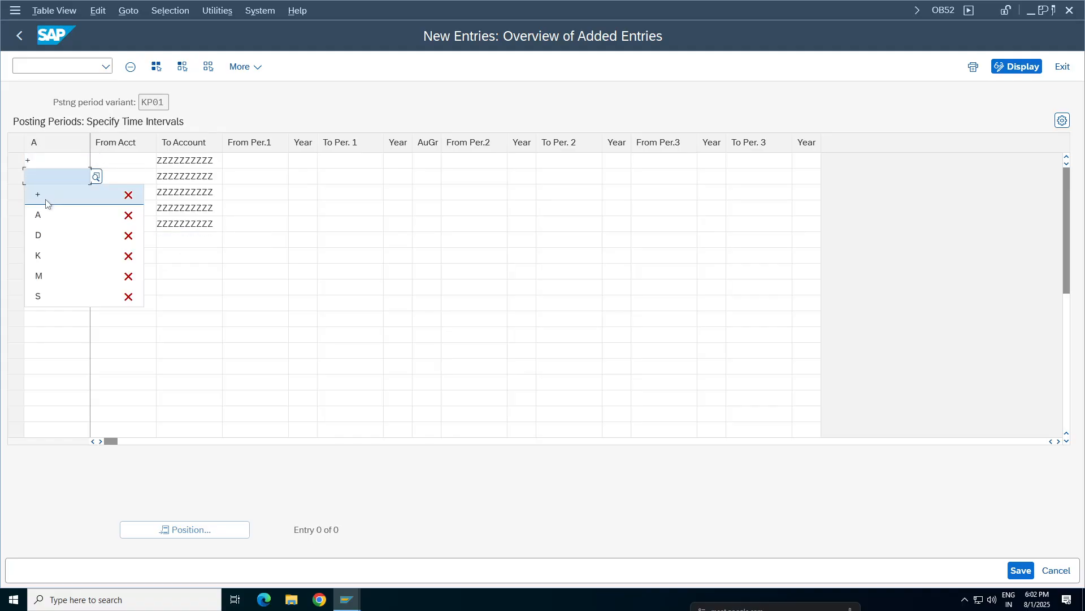
click(47, 199)
click(46, 192)
click(49, 226)
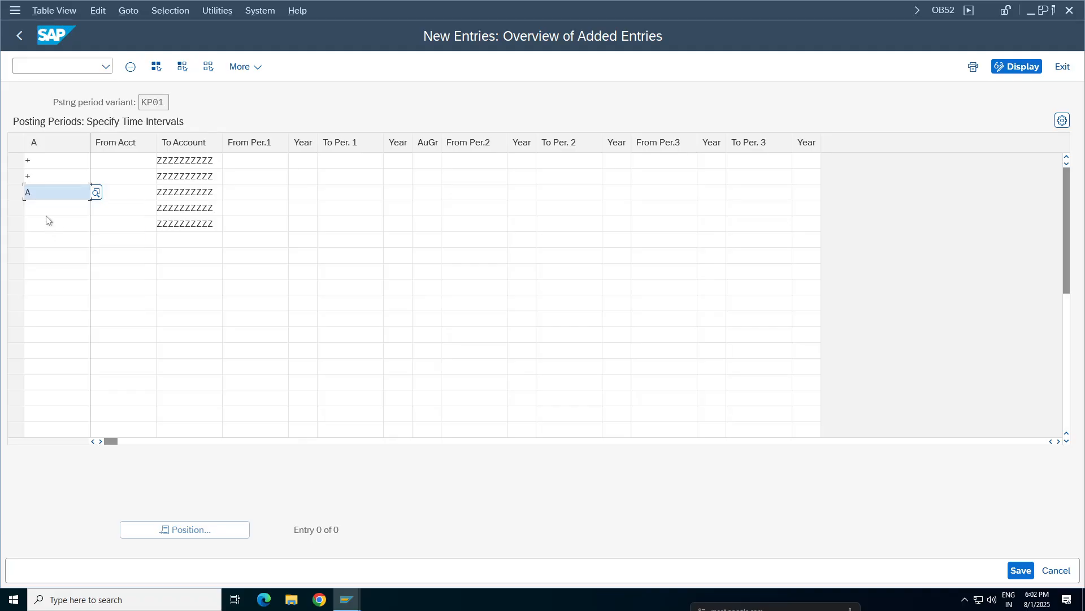
click(37, 176)
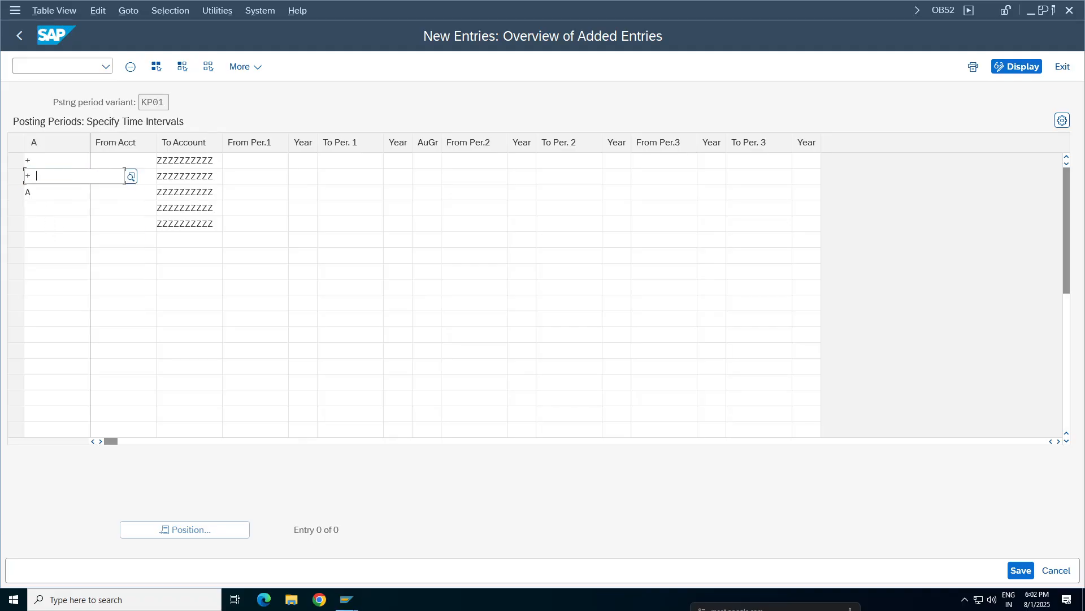
click(82, 194)
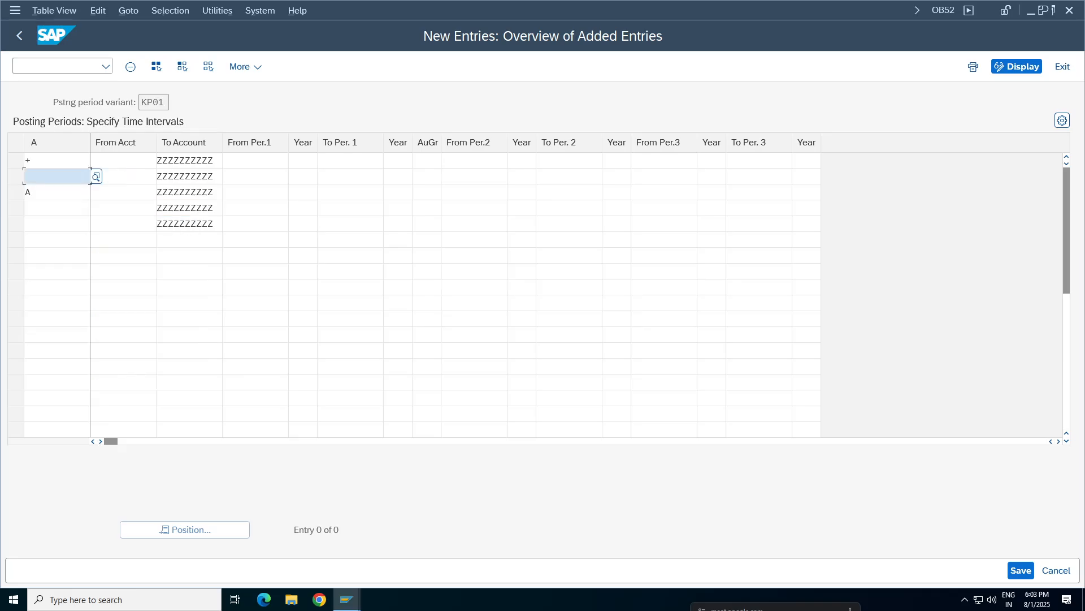
click(46, 177)
click(40, 254)
key(Return)
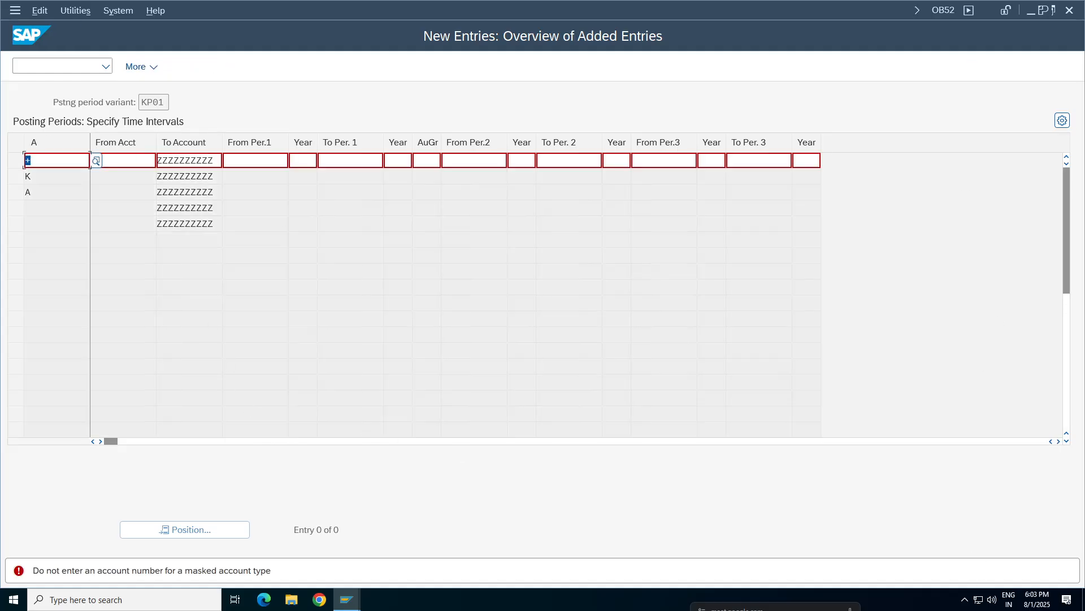
Step: Cancel maintenance of the new entries, discard the changes and leave the new entries screen
key(F12)
click(244, 306)
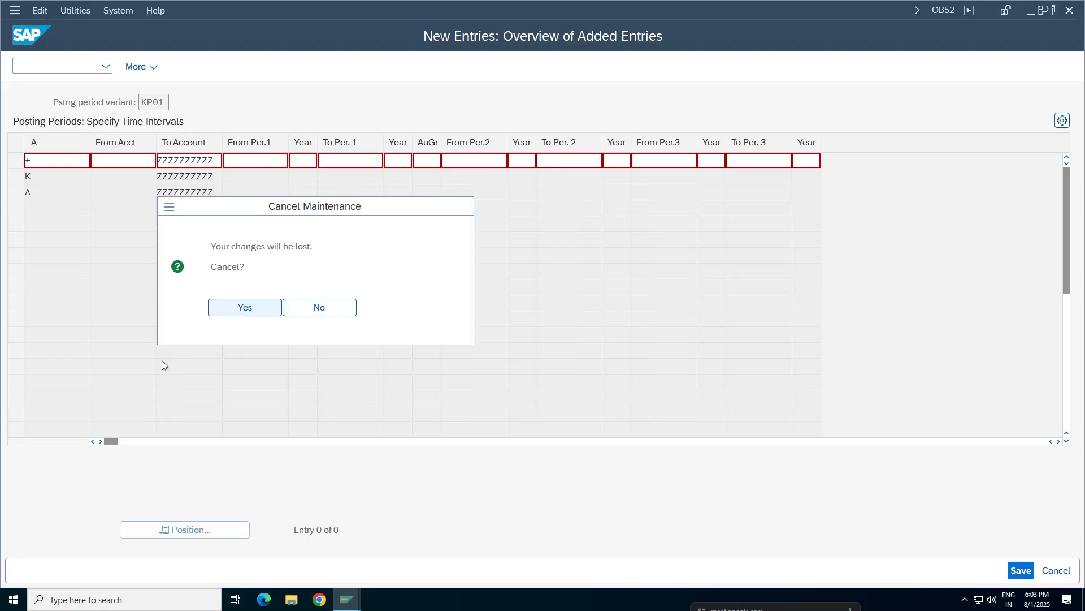
click(19, 35)
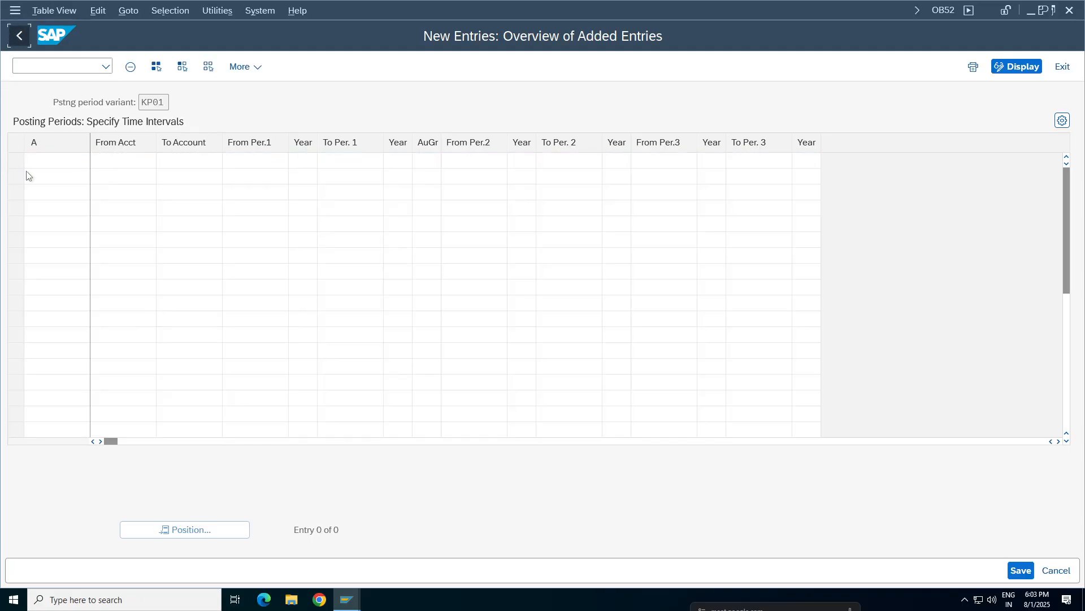
Step: Switch to the G/L account document entry for company code KP01 and validate the test document again
click(349, 601)
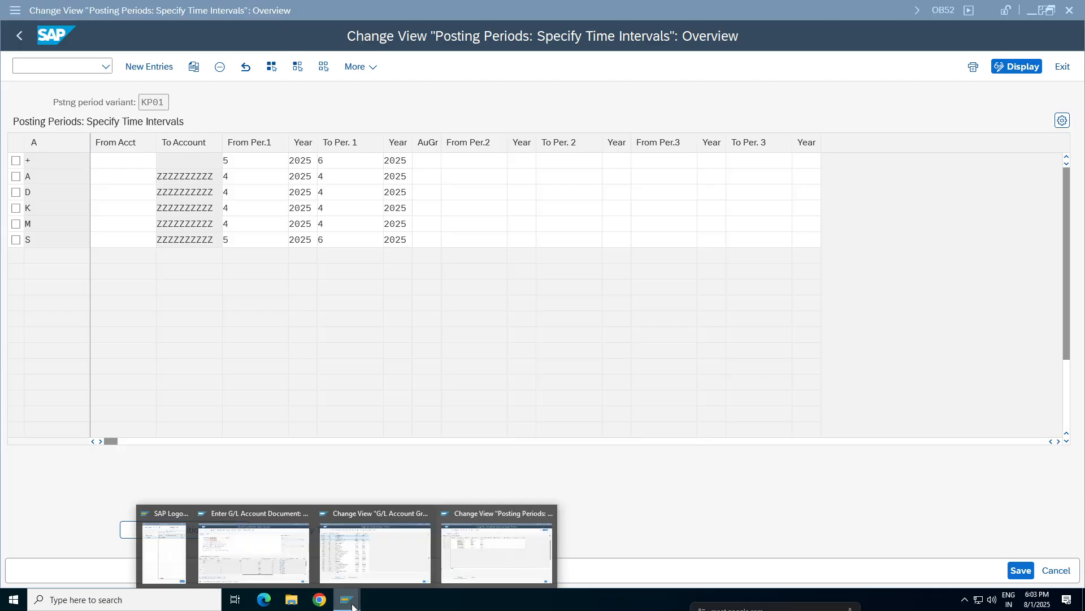
click(265, 556)
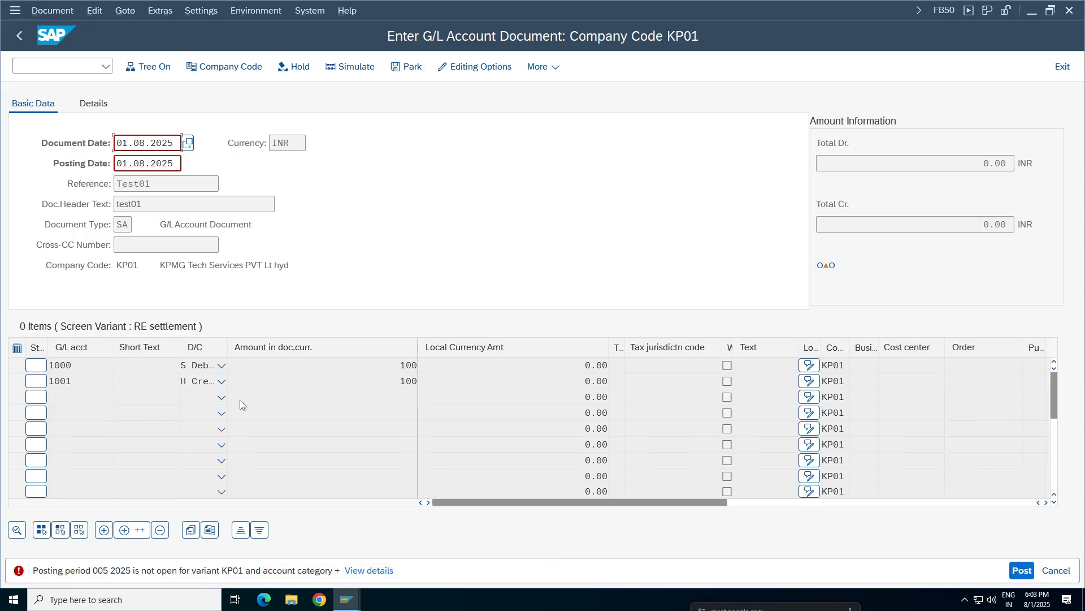
key(Return)
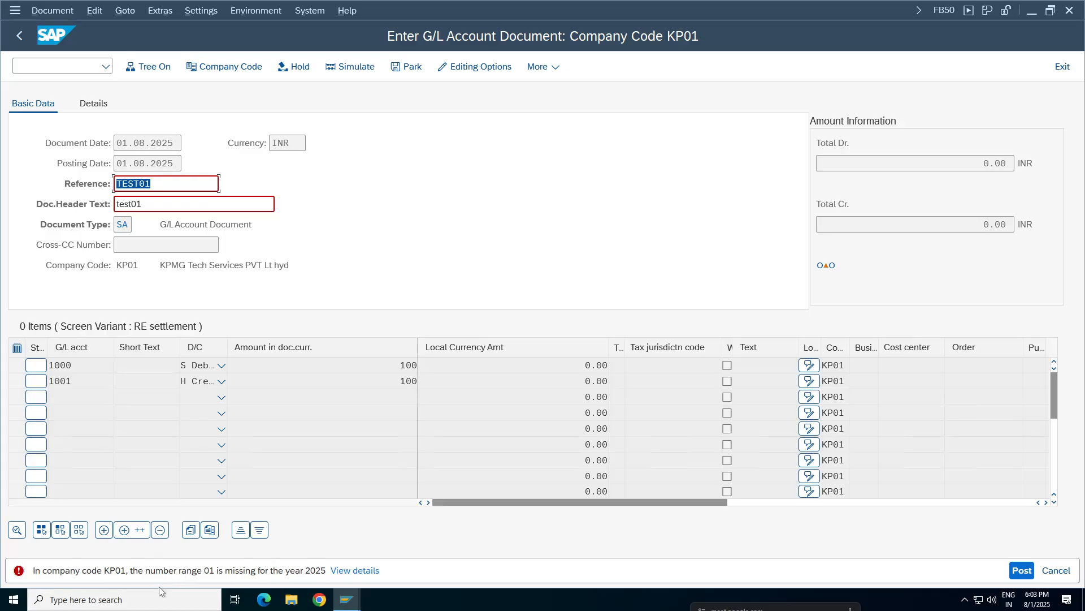
Step: Check the posting period intervals of variant KP01 and return to the G/L account document
click(347, 600)
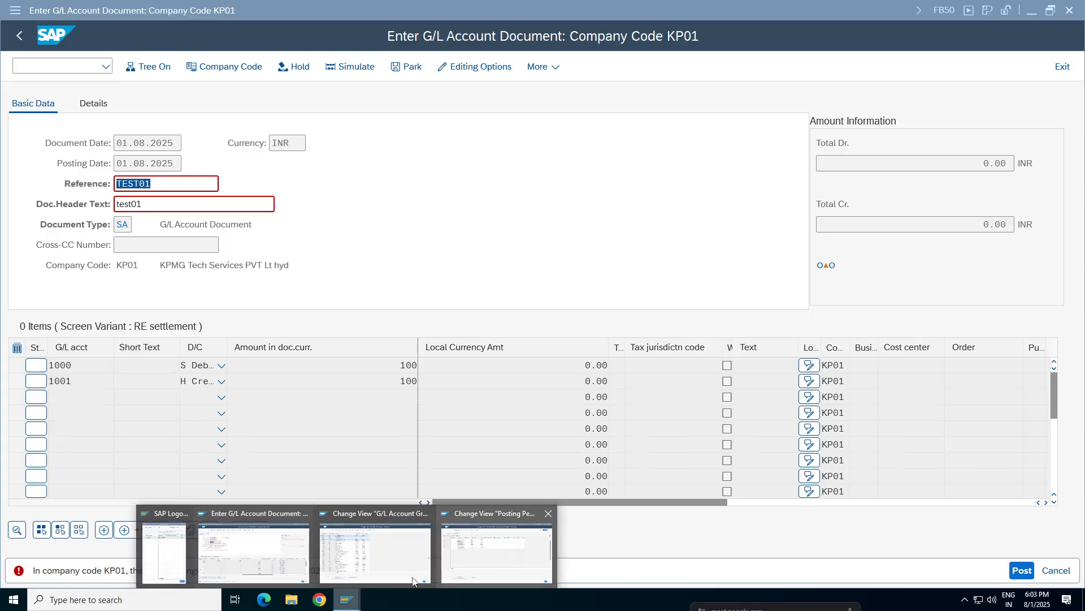
click(483, 561)
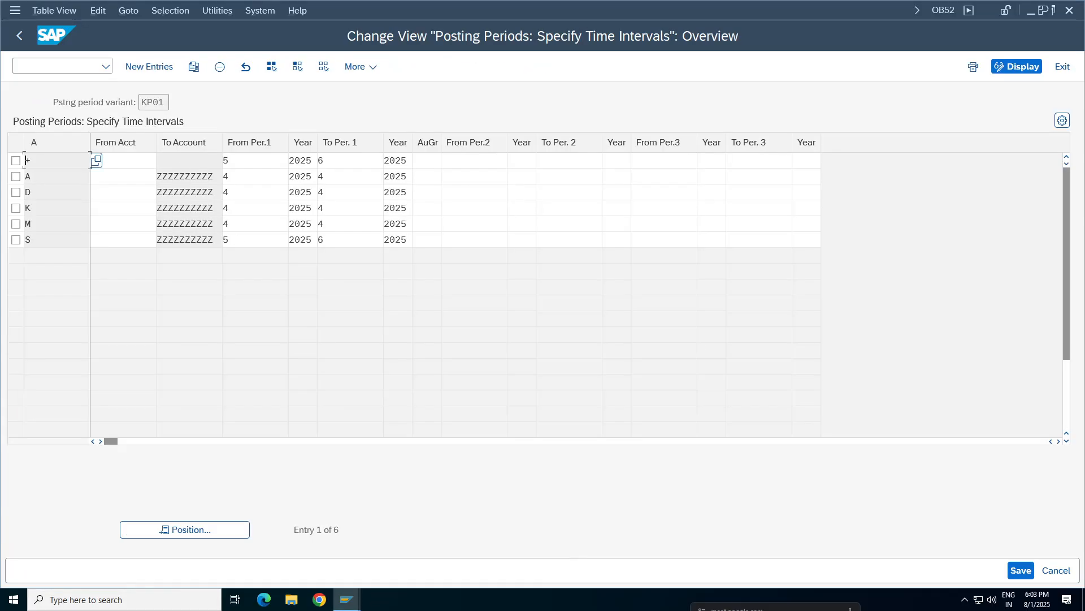
click(347, 599)
click(258, 569)
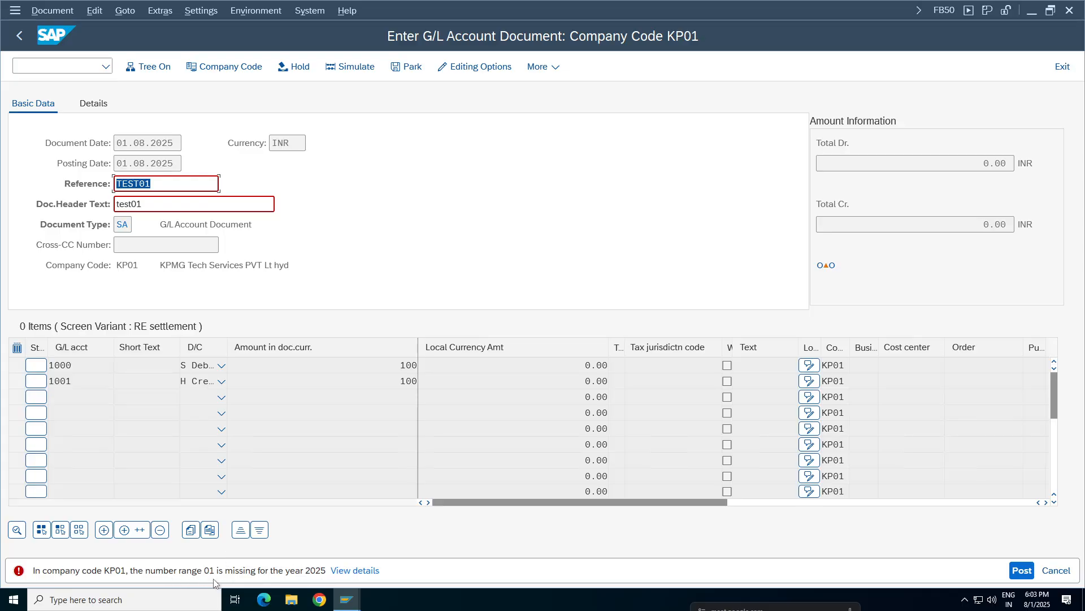
Step: Look up the possible document types for the G/L document and examine the asset, journal and customer types
click(132, 224)
click(138, 225)
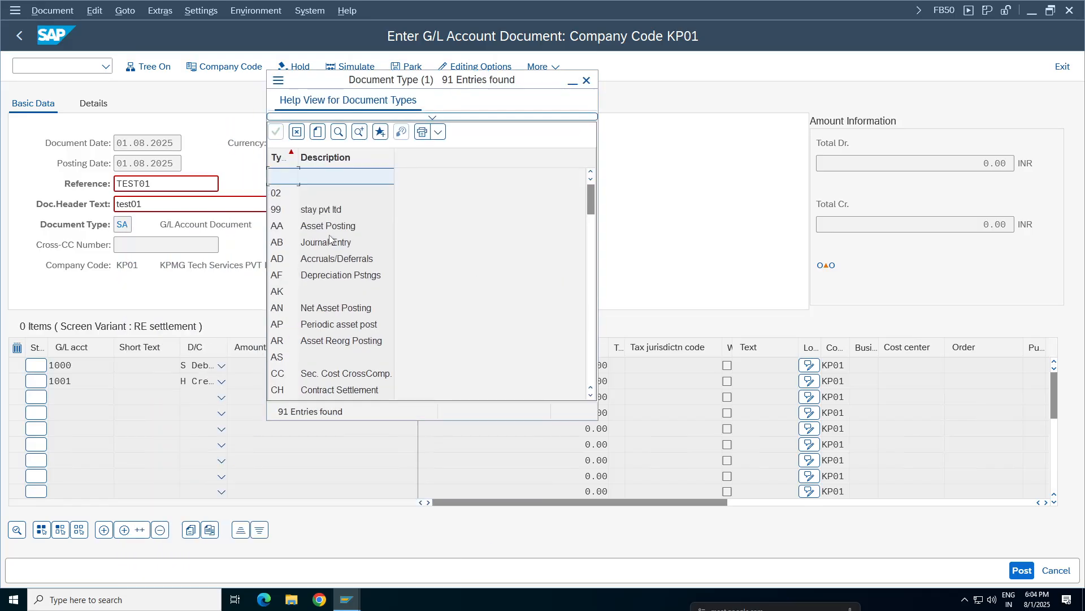
click(320, 229)
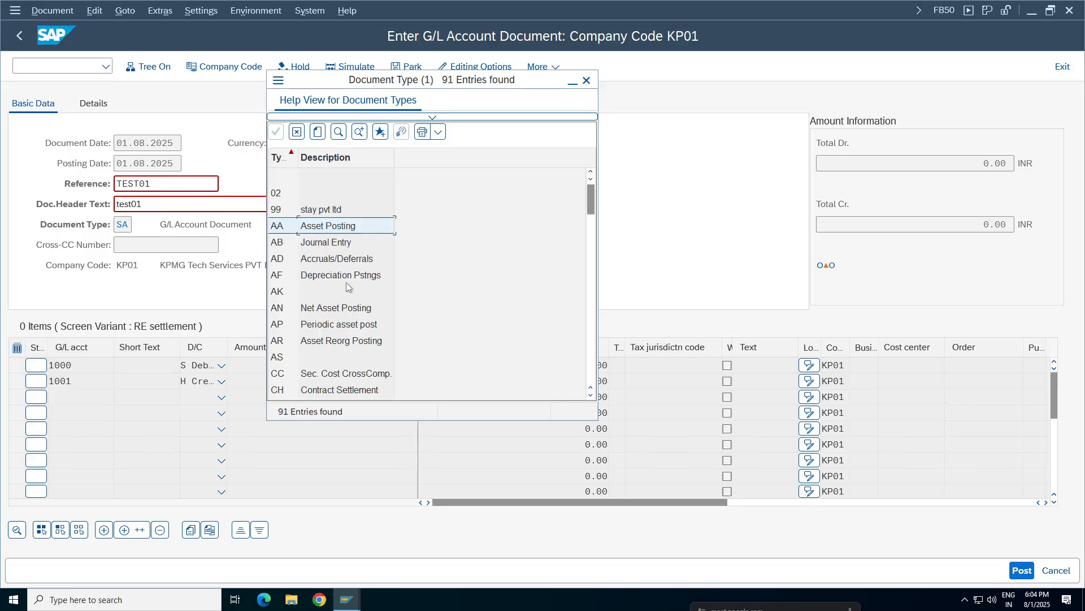
click(330, 243)
click(336, 259)
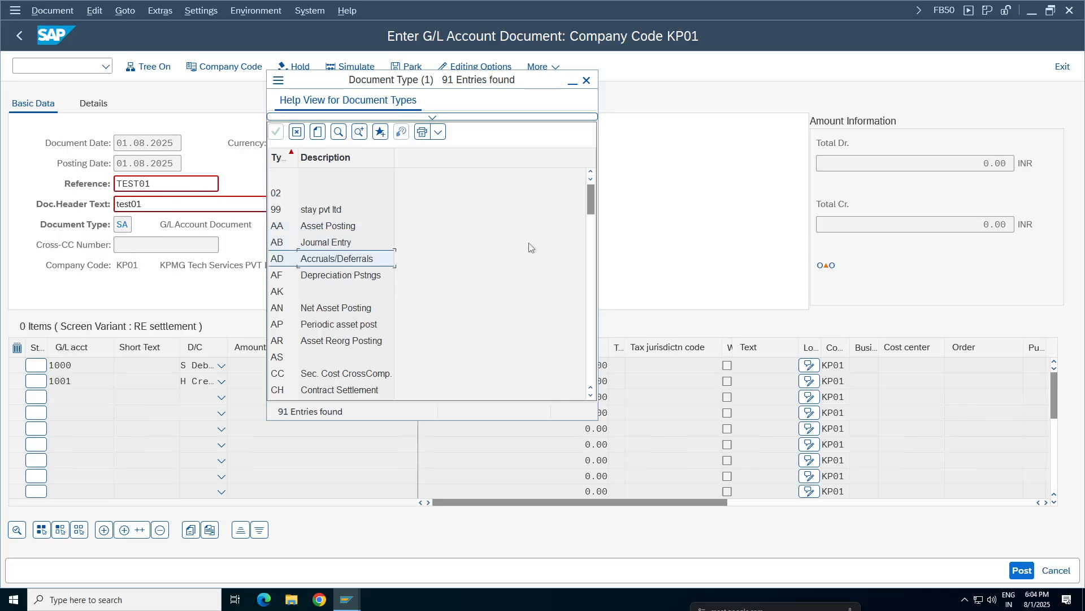
click(388, 279)
drag(592, 205, 592, 220)
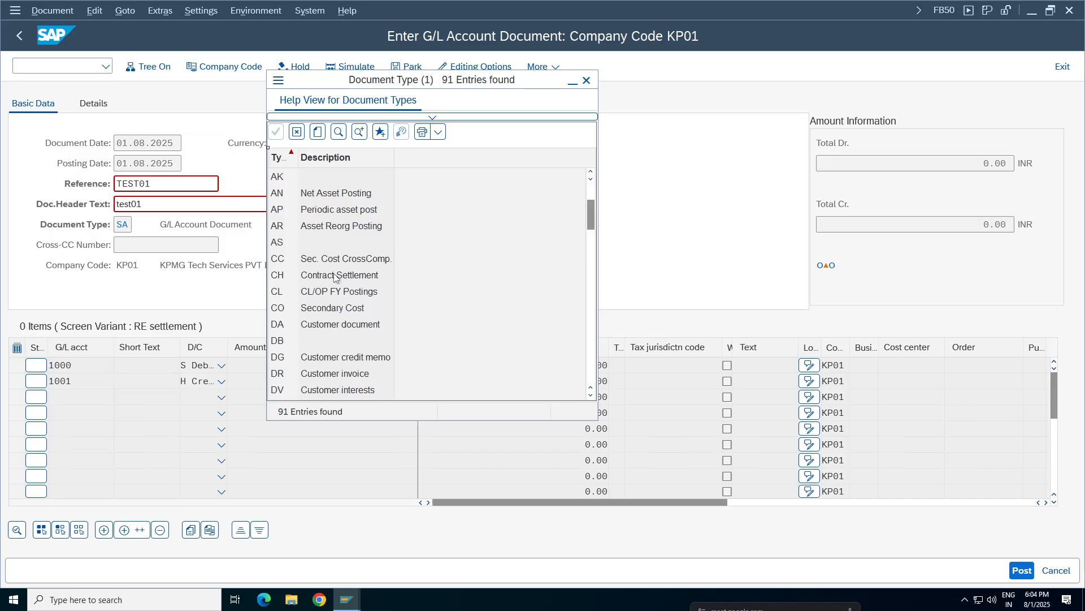
click(336, 373)
click(337, 394)
click(342, 373)
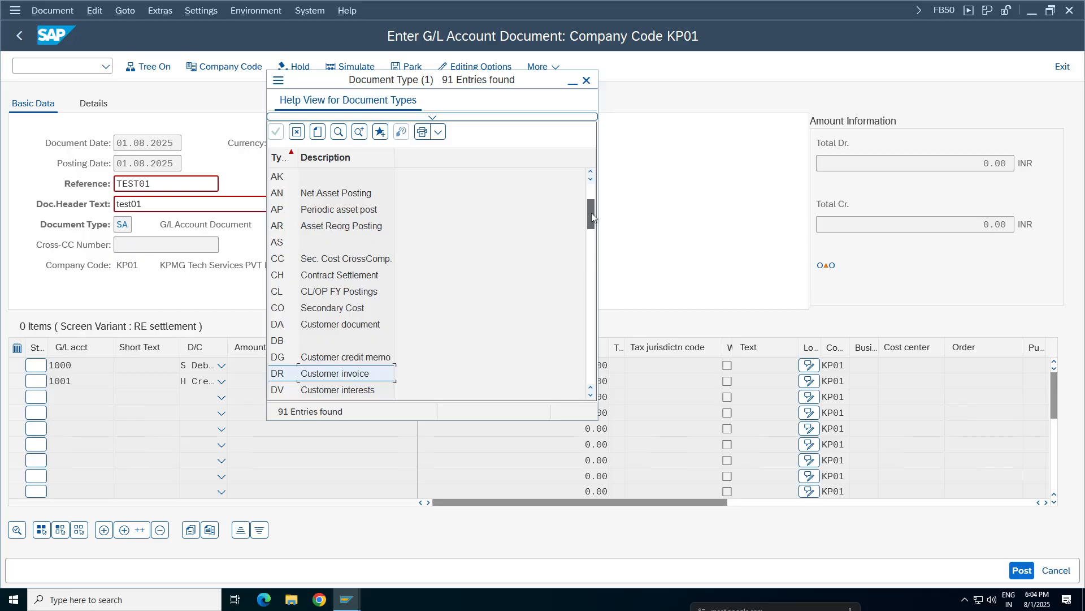
Step: Search the document type value help for SA
drag(591, 212, 591, 185)
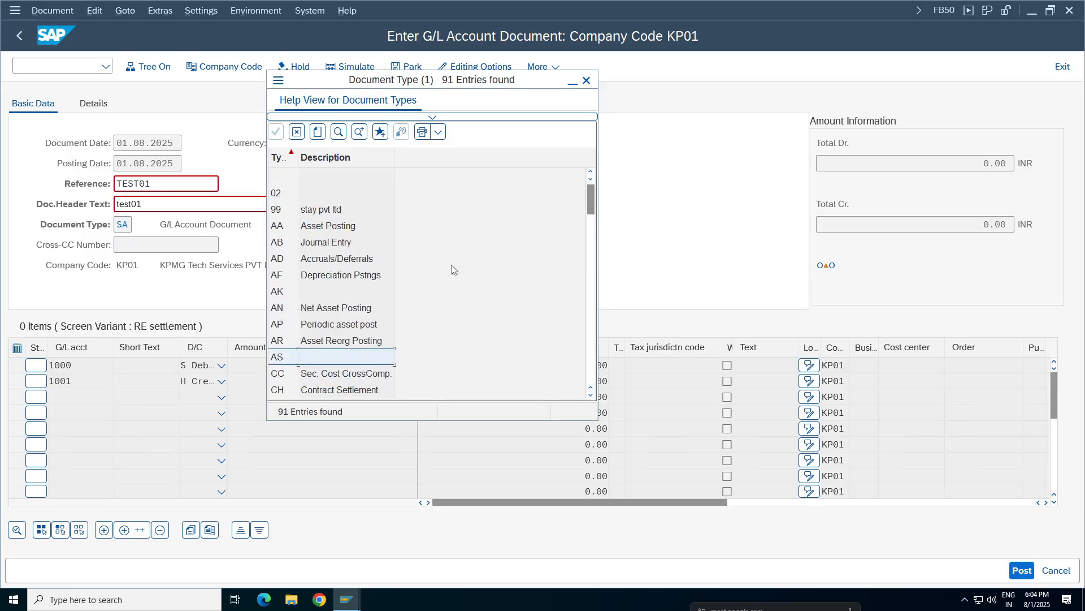
click(337, 133)
text(sa)
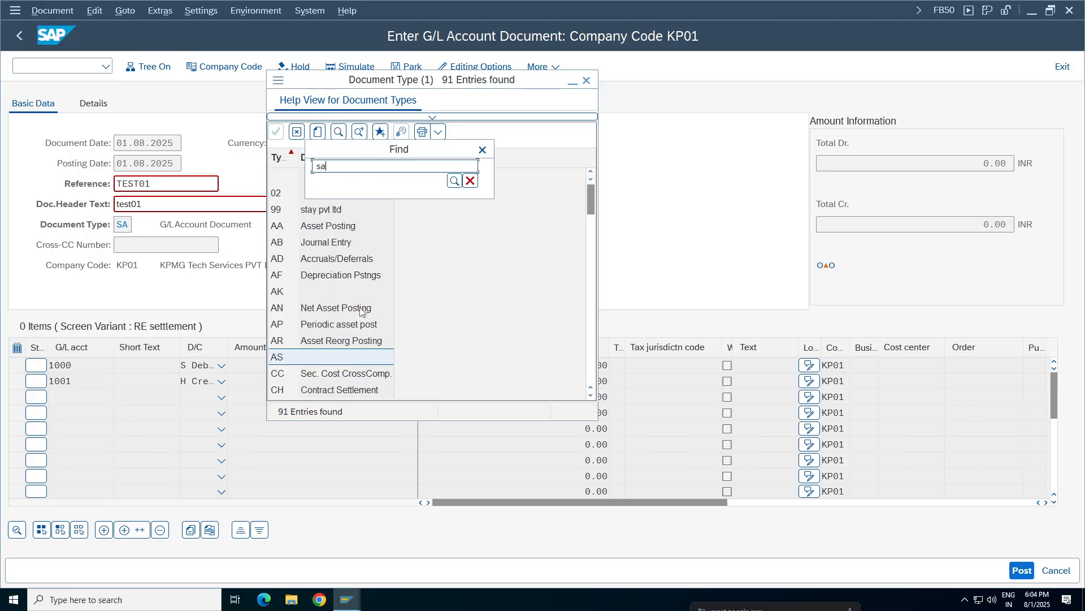
key(Return)
key(Return)
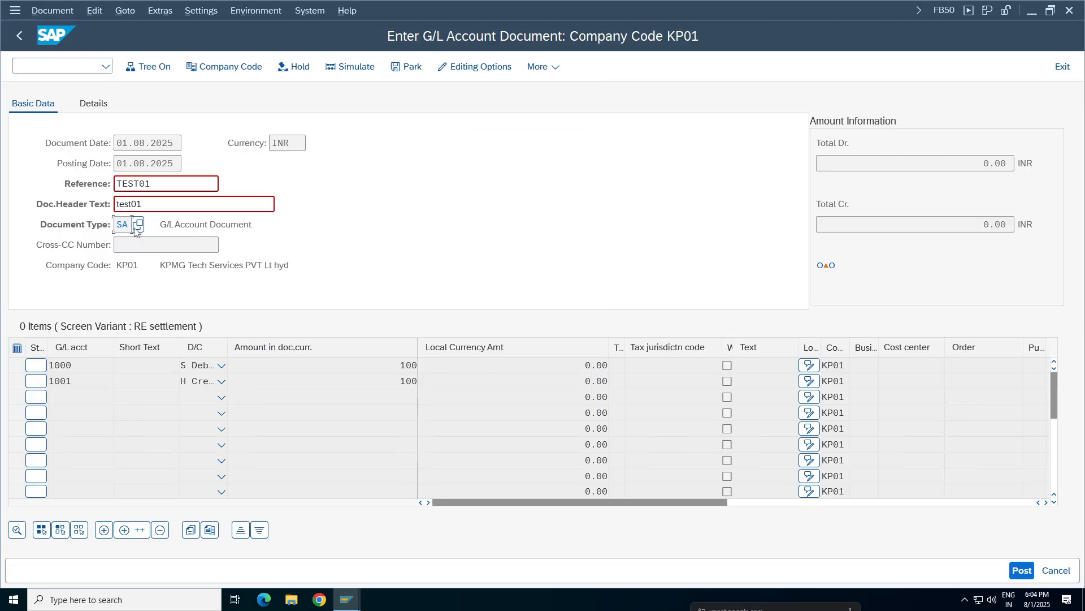
Step: Look up the G/L account document type SA in the document type list and close the list
click(136, 226)
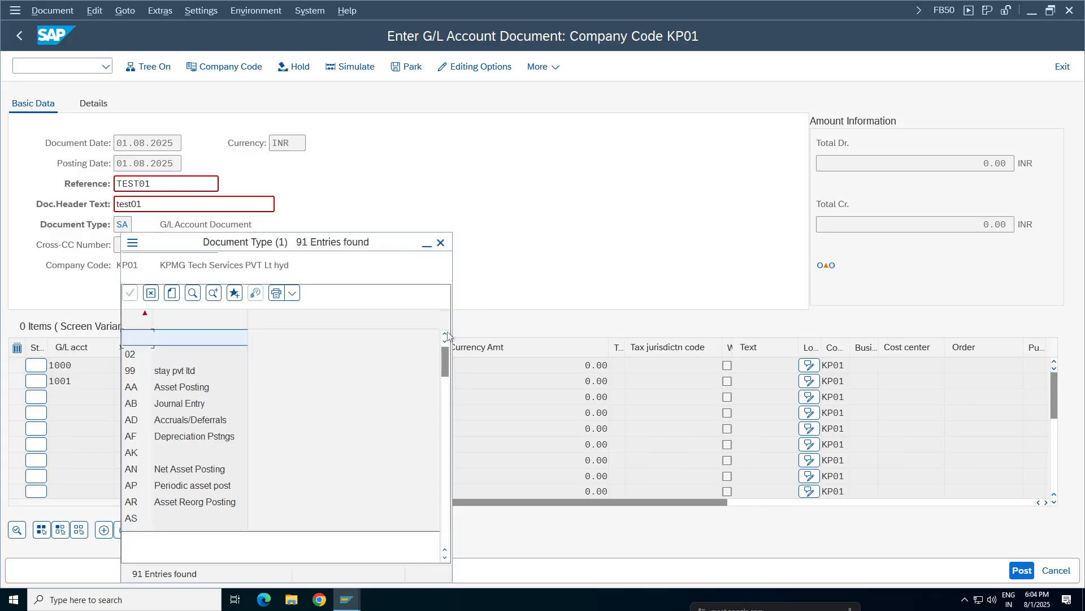
drag(443, 356, 443, 511)
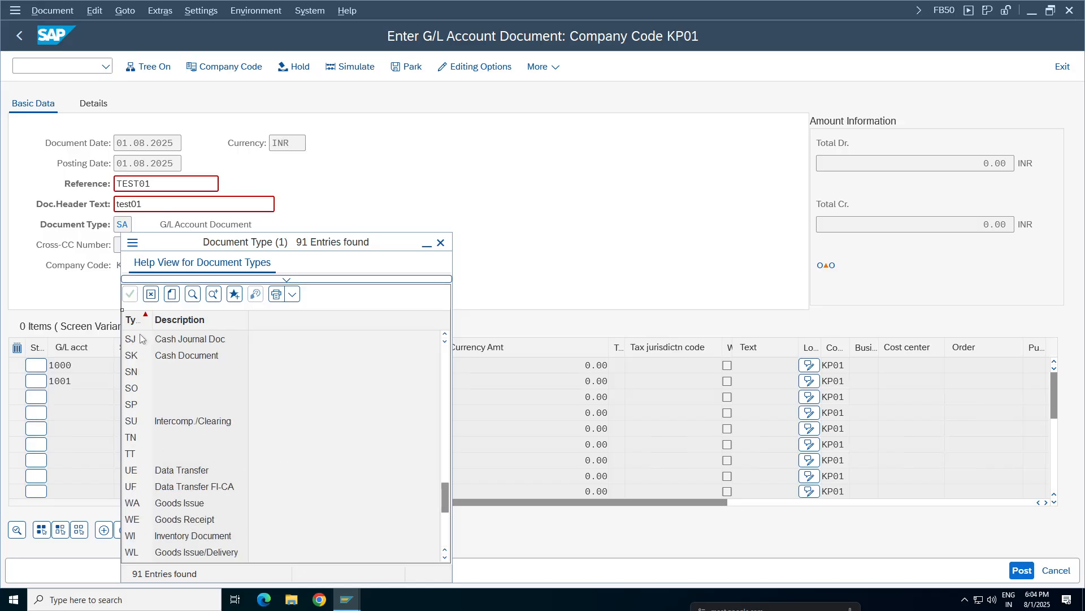
click(445, 334)
click(445, 335)
click(445, 334)
click(445, 334)
click(445, 334)
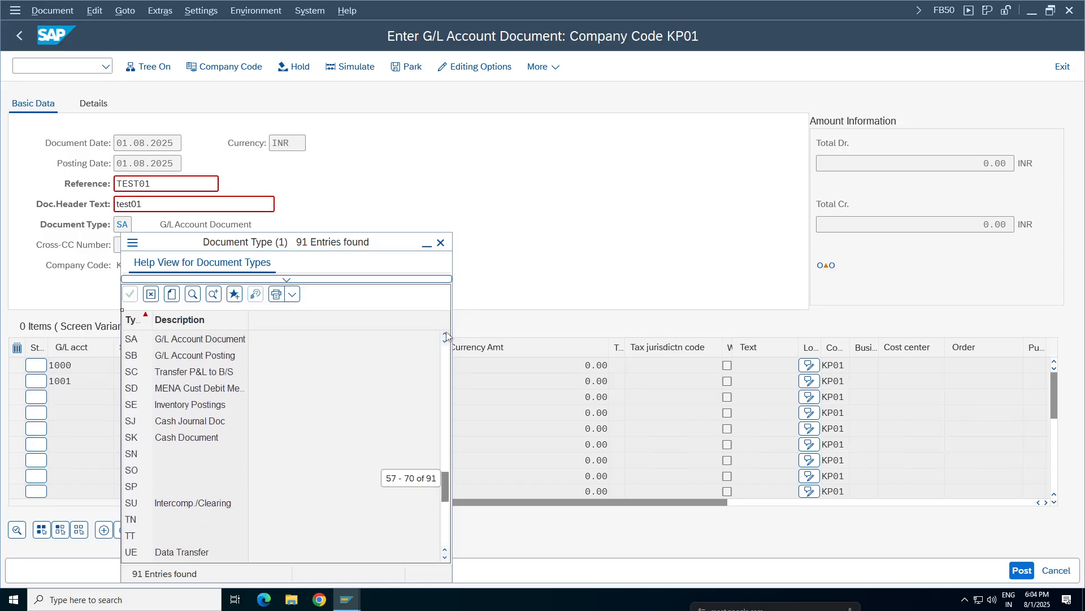
click(446, 335)
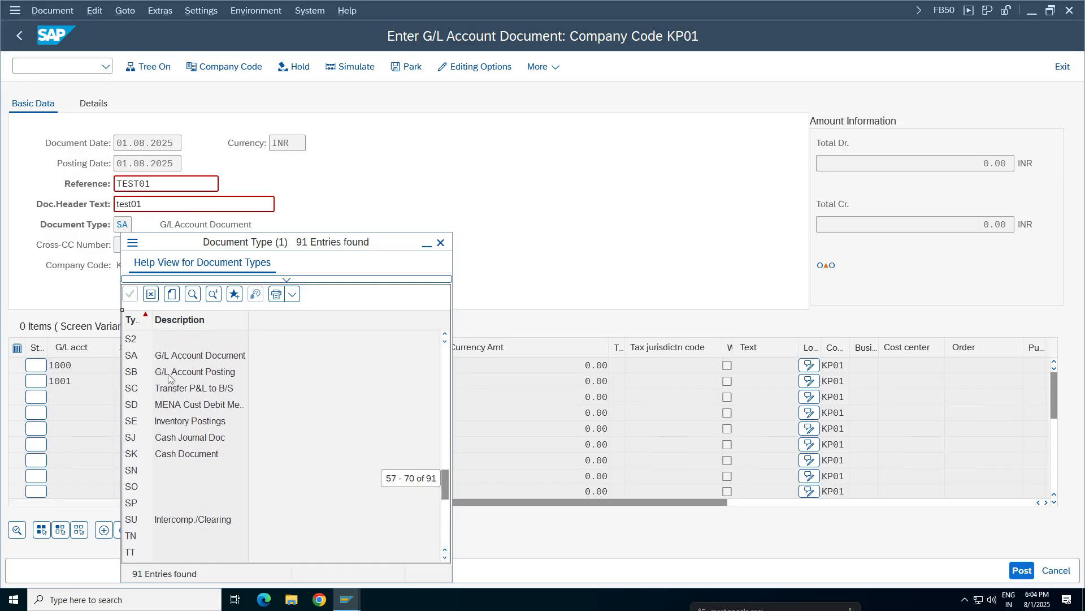
click(442, 243)
Step: Open the document type configuration in a new session with transaction OBA7
click(44, 68)
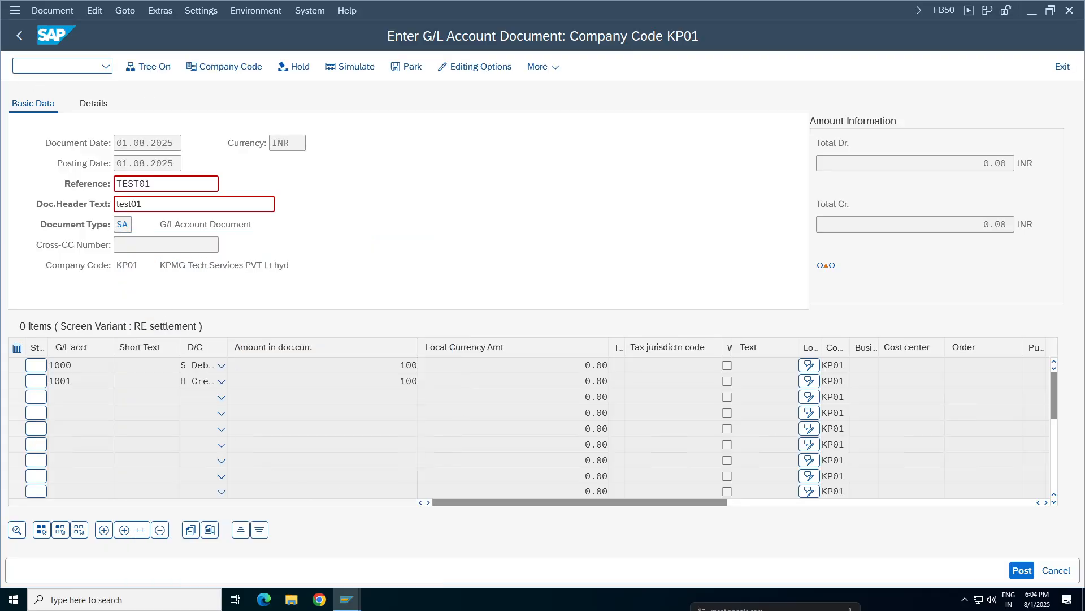
text(/ooba7)
key(Return)
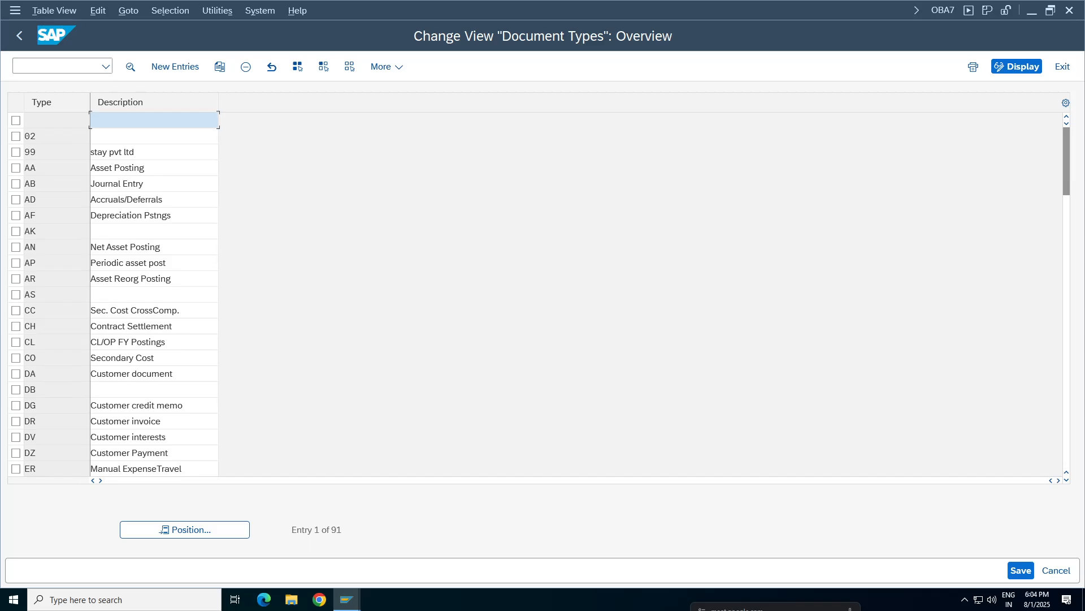
Step: Examine the document types in the overview and check the session's transaction code
key(Down)
key(Down)
key(Down)
key(Down)
key(Down)
key(Down)
key(Down)
key(Down)
key(Down)
key(Down)
key(Down)
key(Down)
key(Down)
key(Down)
key(Down)
key(Down)
key(Down)
key(Down)
key(Down)
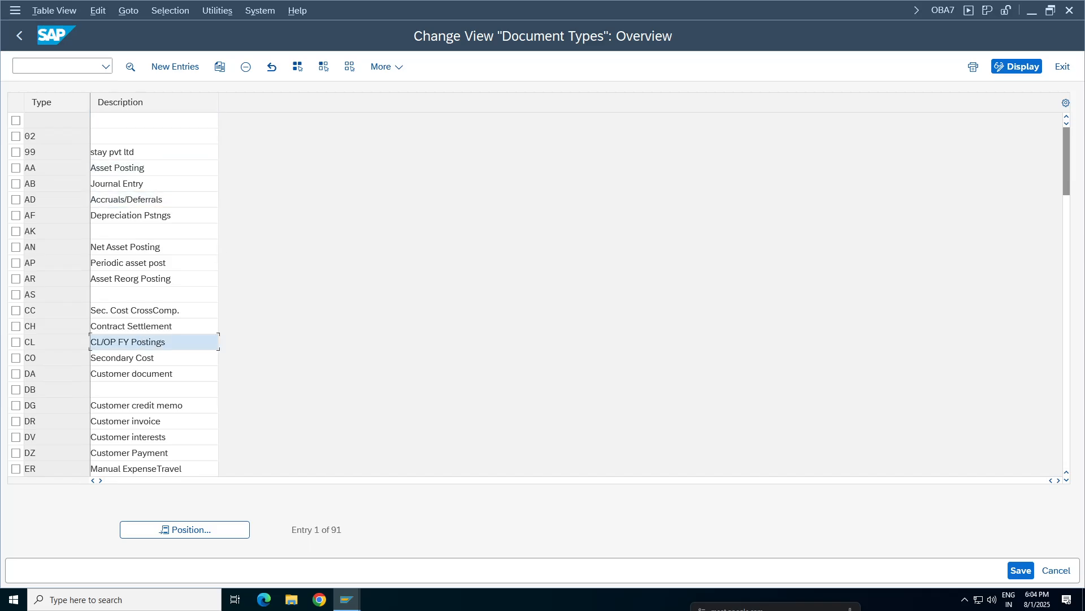
click(944, 13)
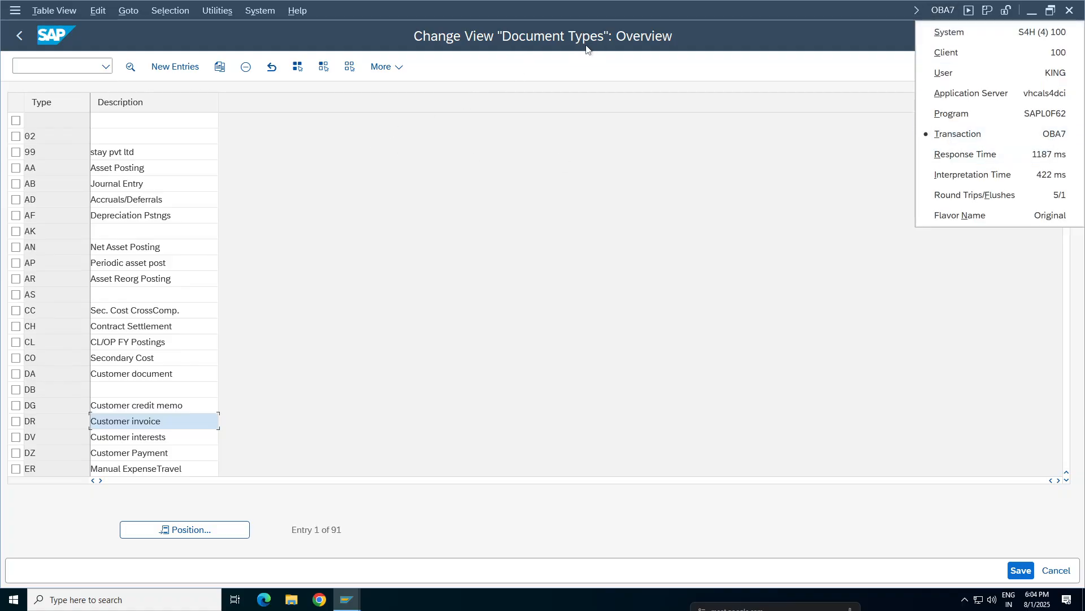
click(354, 325)
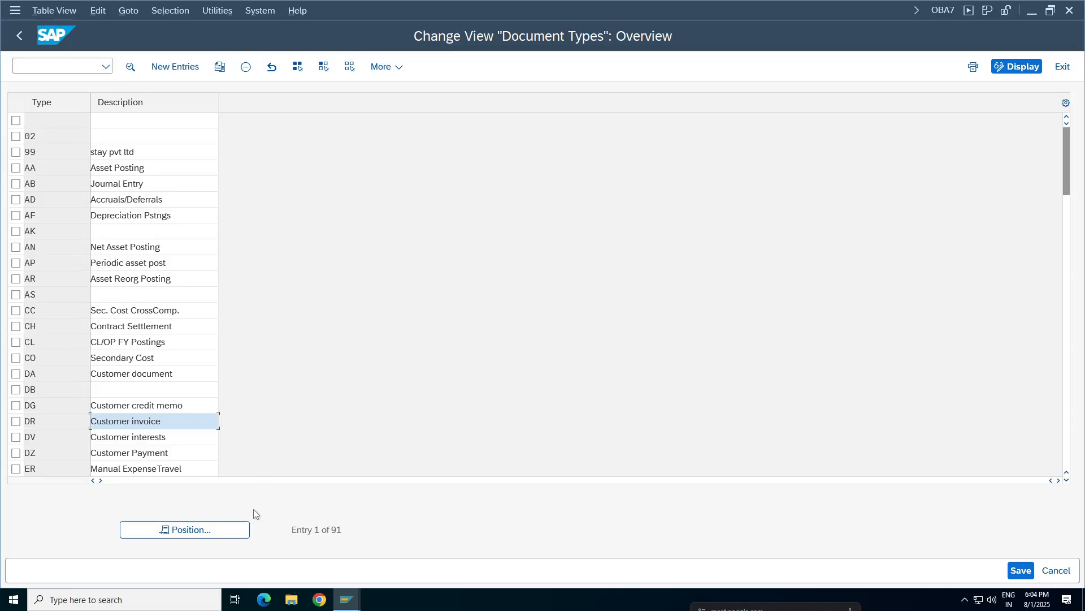
Step: Position the document type overview at SA and open the details of the G/L Account Document type
click(190, 531)
text(sa)
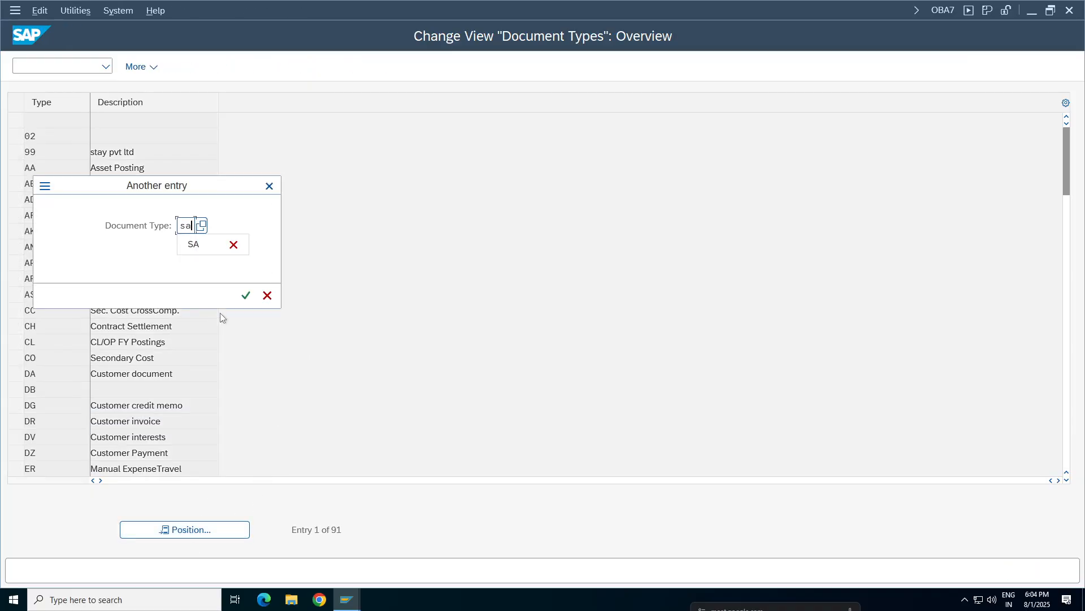
key(Return)
click(34, 120)
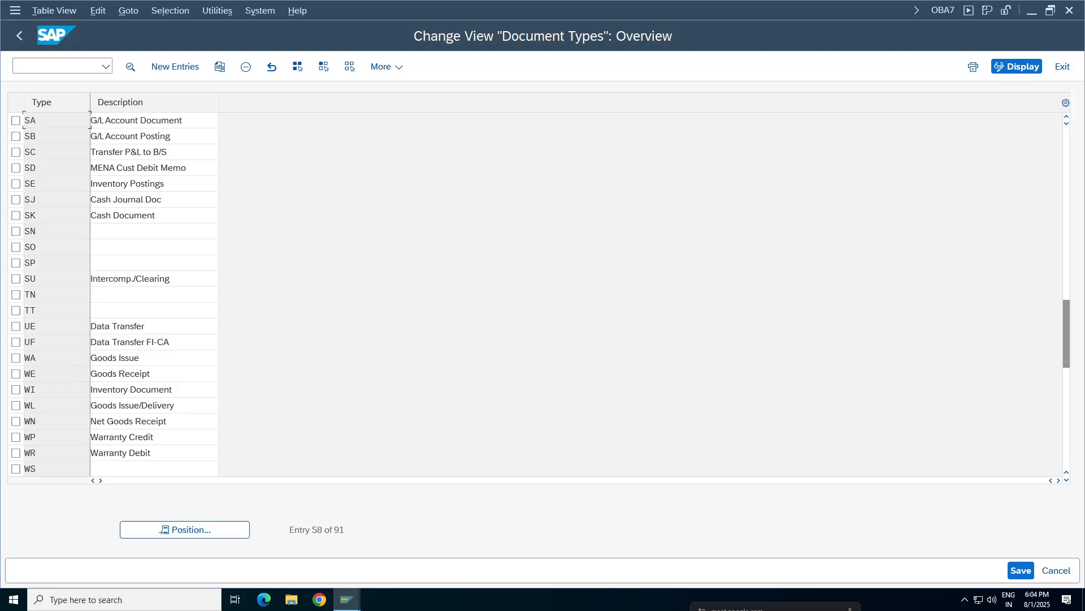
double_click(136, 121)
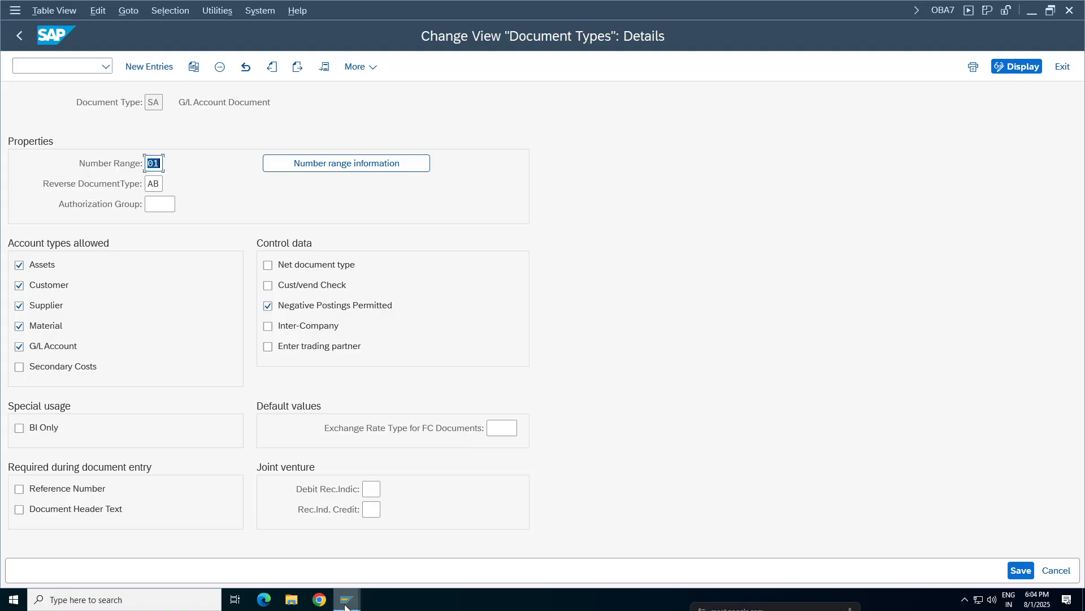
Step: Switch to the G/L account document entry session for company code KP01 and validate the document again
mouse_move(347, 599)
click(192, 545)
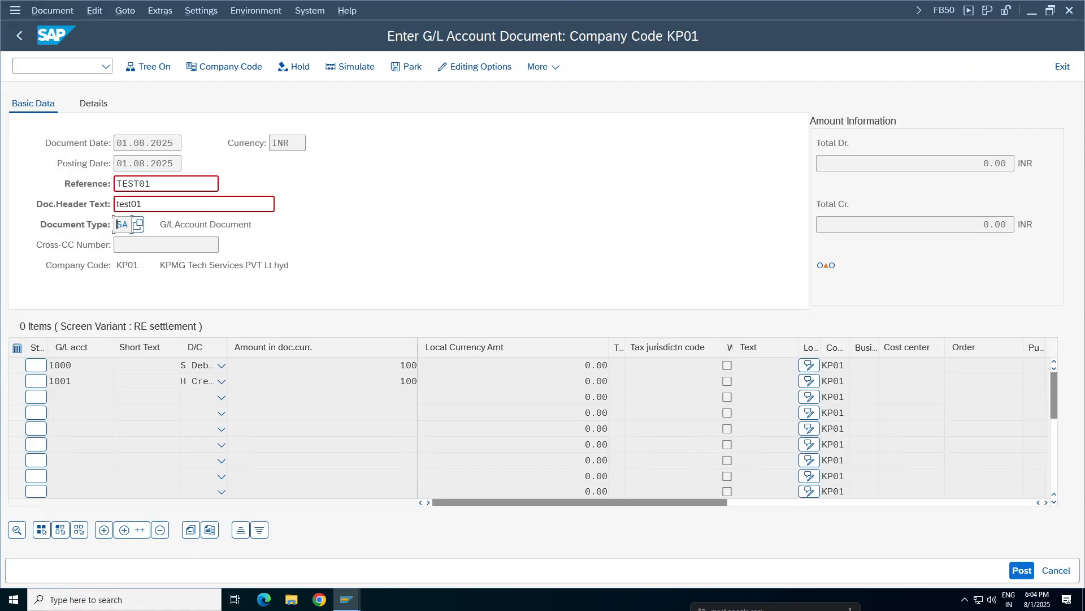
key(Return)
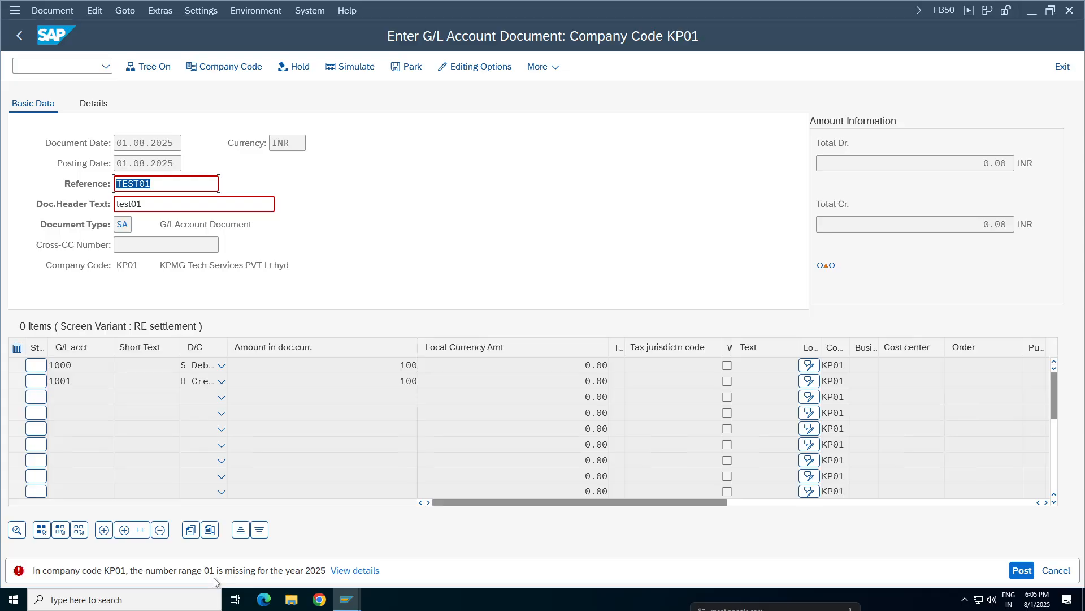
Step: Compare the number range setting of document type SA with the document type in the G/L account document entry
mouse_move(346, 599)
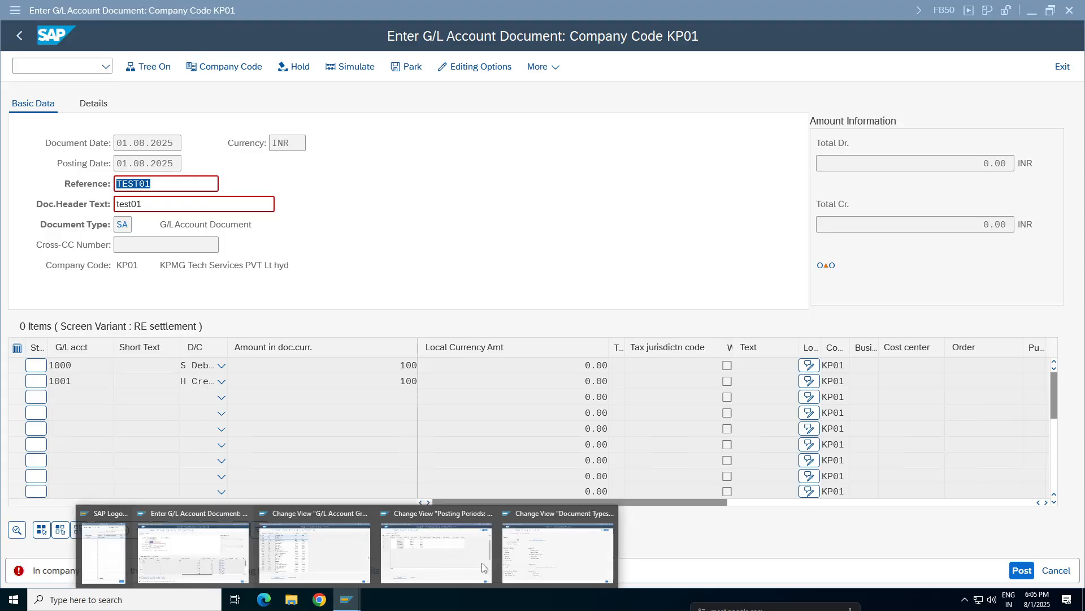
click(575, 555)
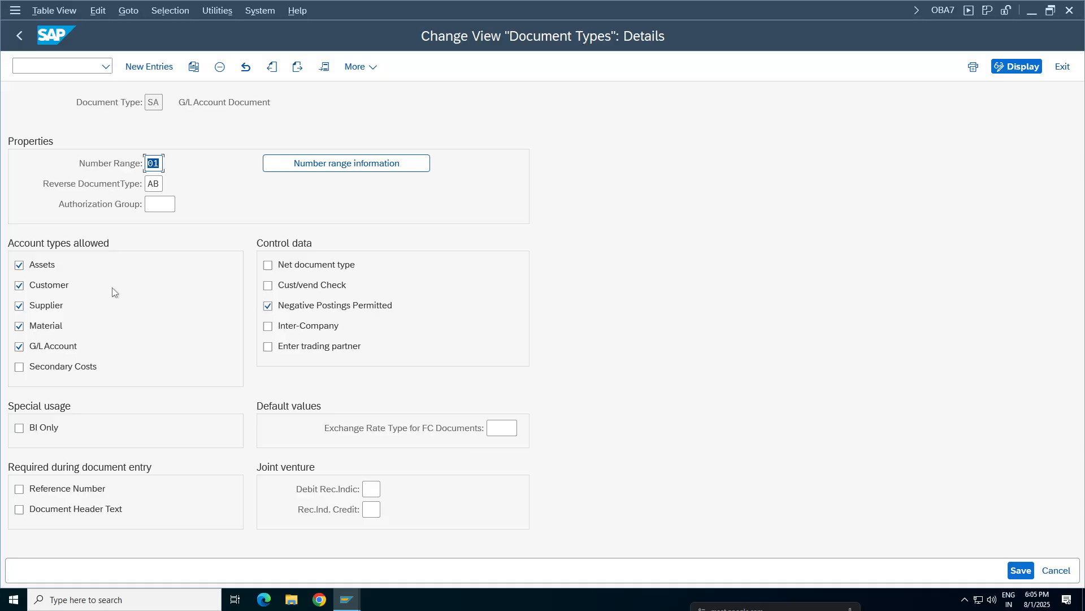
mouse_move(350, 604)
click(225, 559)
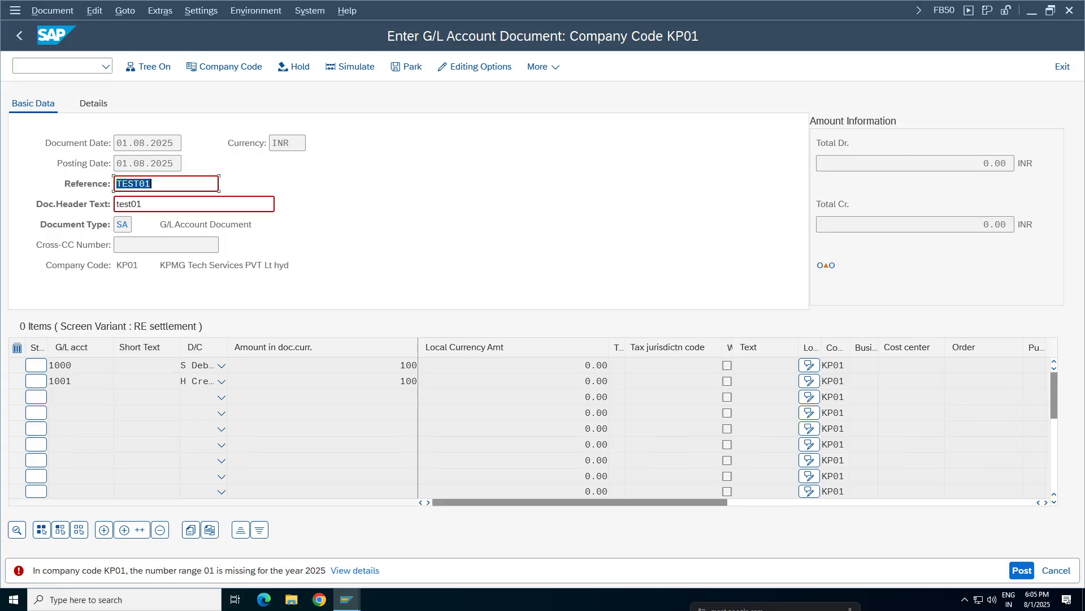
click(132, 224)
key(Tab)
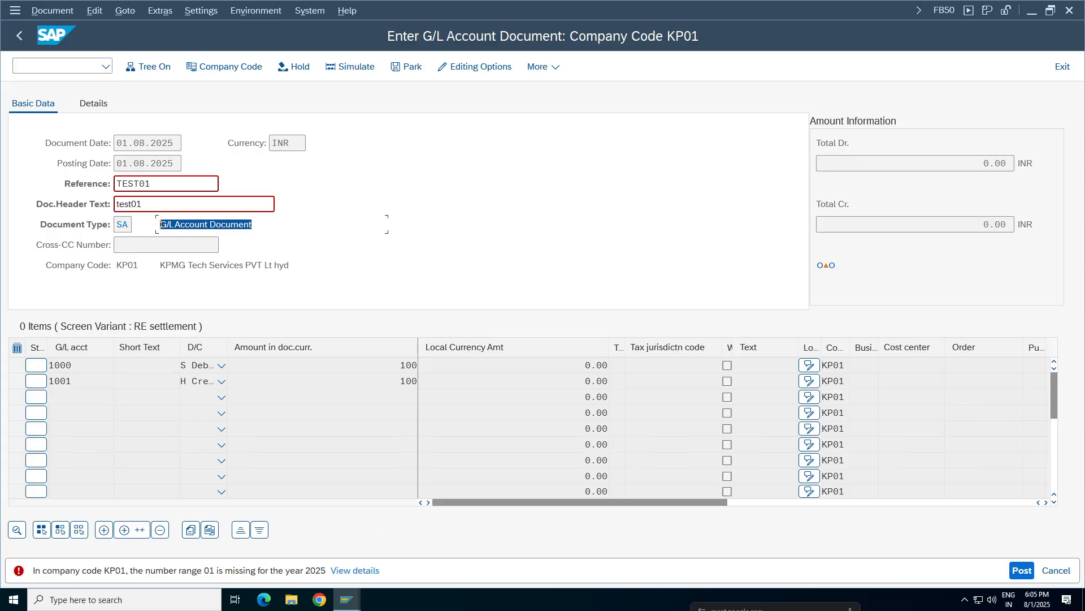
Step: From document type SA's number range information, open the accounting document intervals of company code KP01 for editing
mouse_move(346, 600)
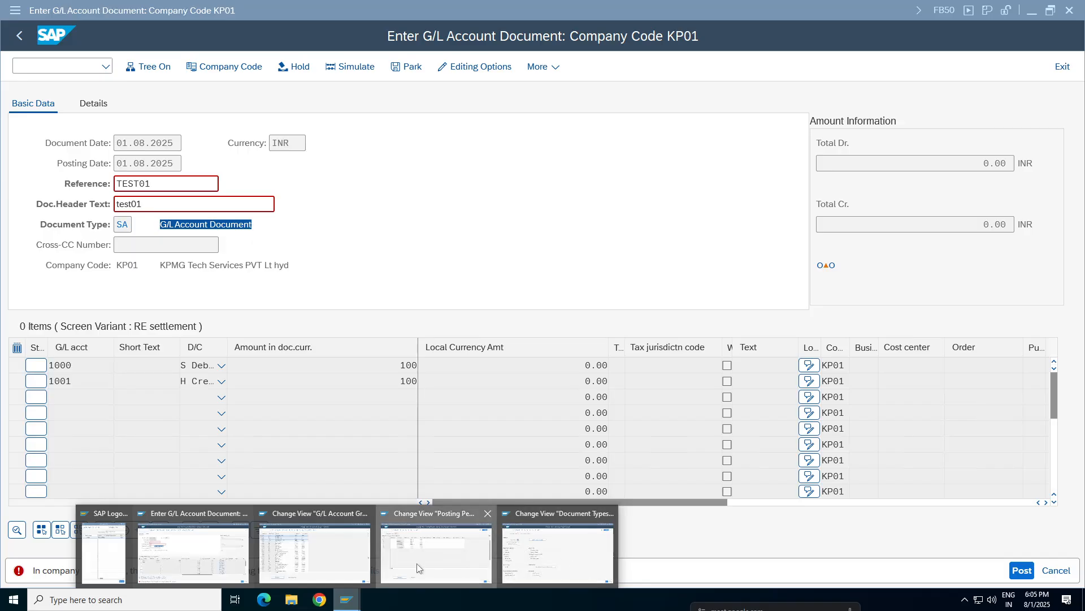
click(417, 568)
click(558, 535)
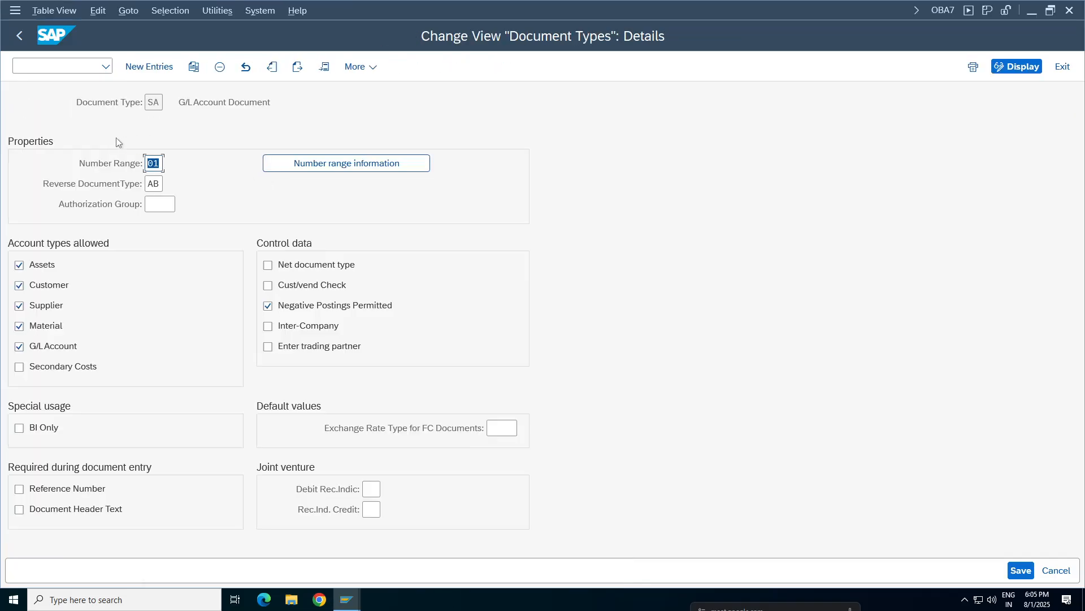
click(336, 165)
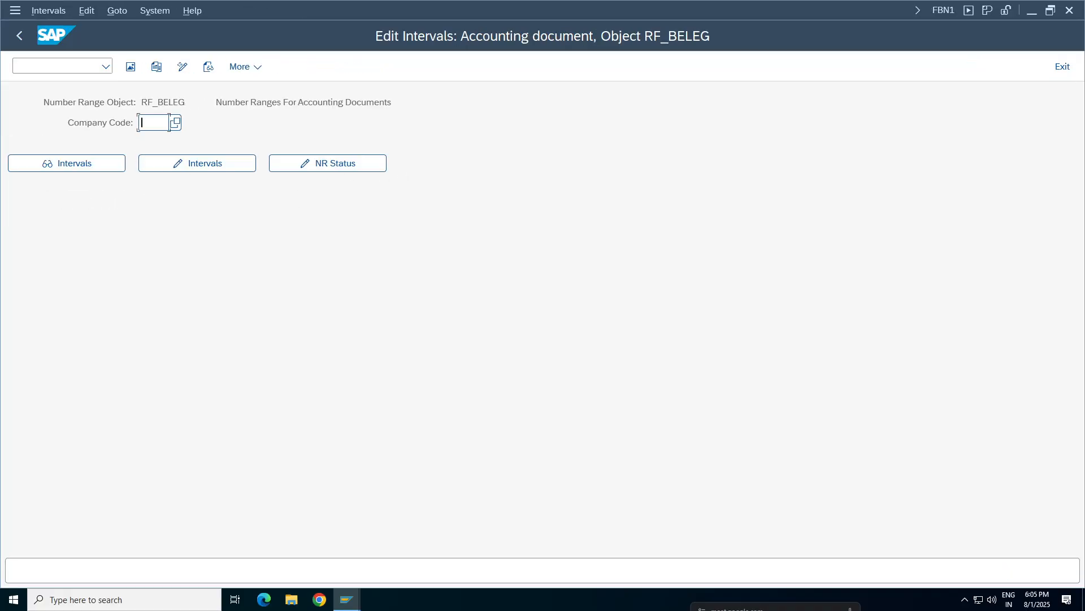
click(154, 122)
click(153, 123)
click(176, 165)
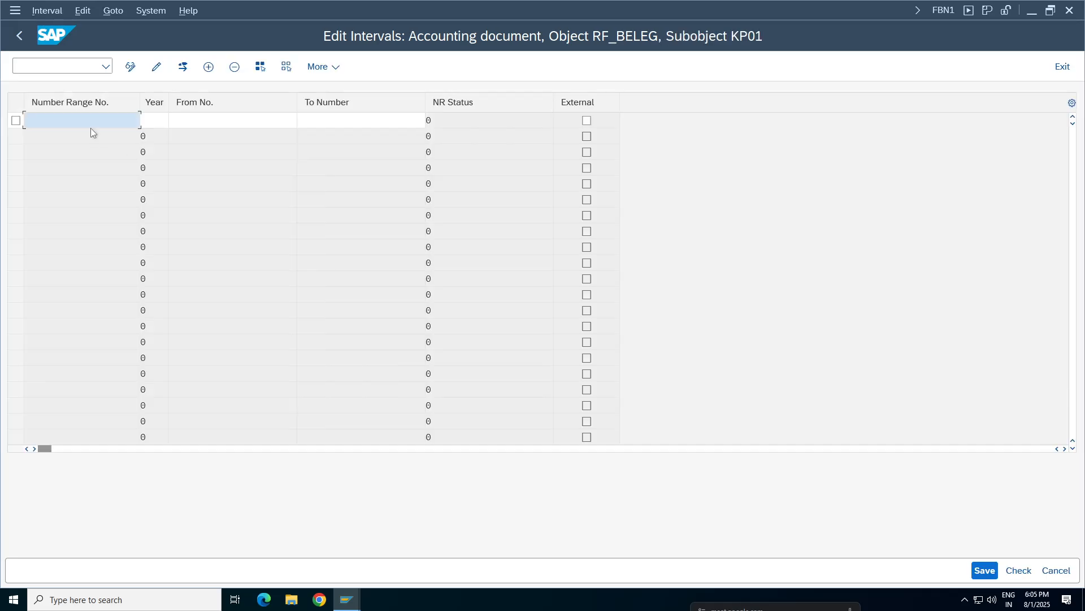
Step: Enter number range 01 for year 2025 with an interval from 1 to 100
text(01)
key(Tab)
text(2025)
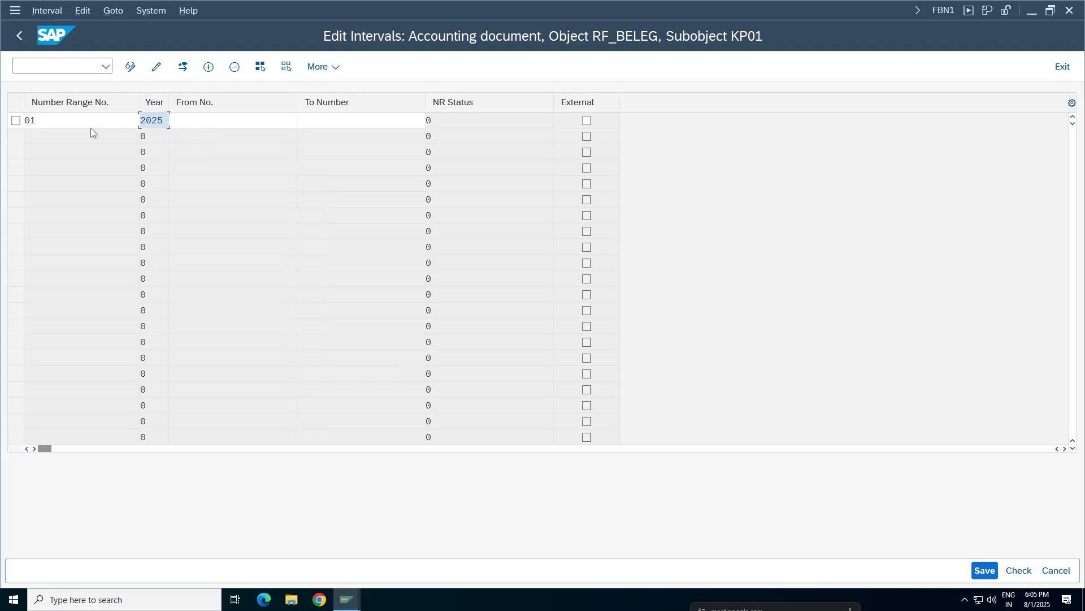
key(Tab)
text(1)
key(Tab)
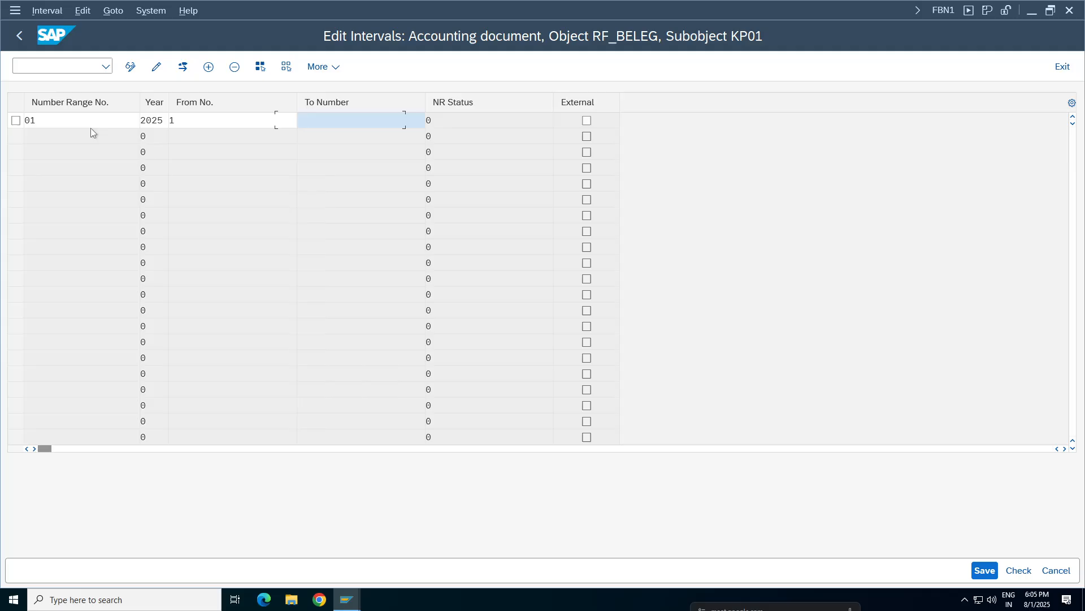
text(100)
key(Return)
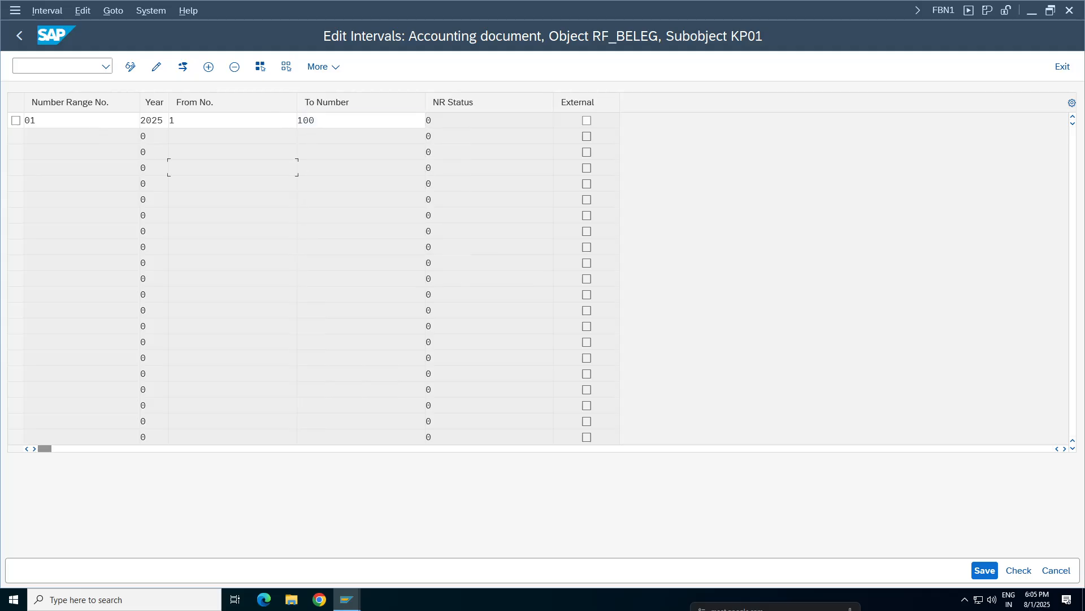
click(232, 120)
click(361, 121)
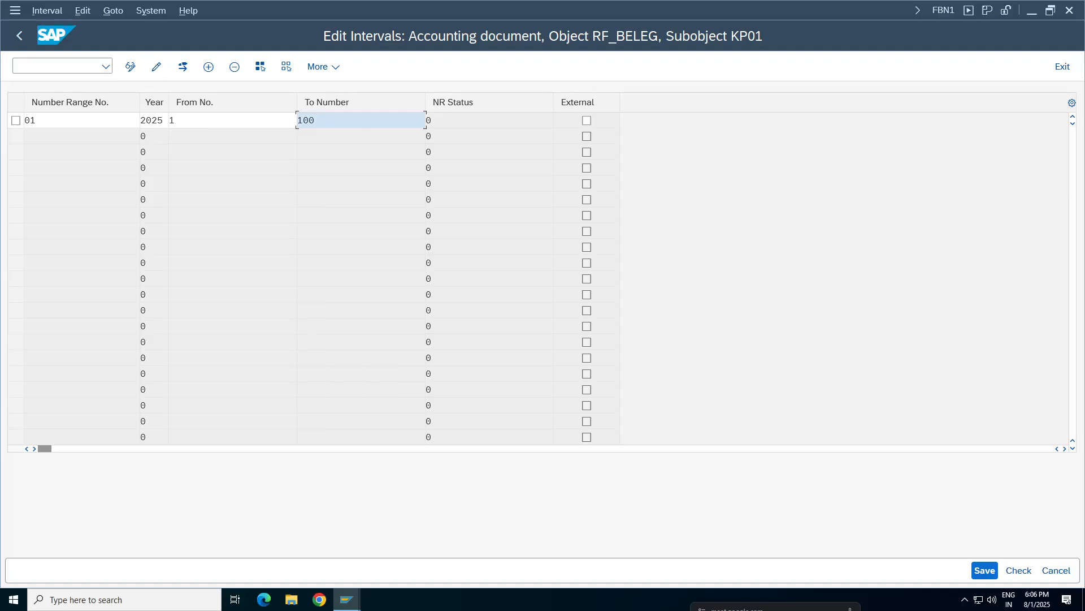
click(232, 120)
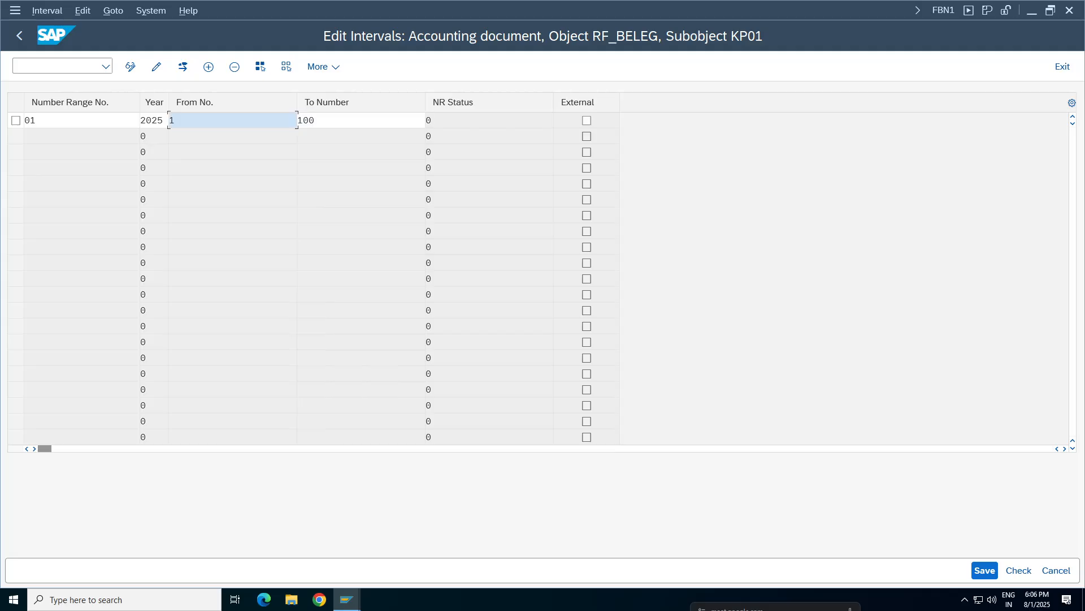
click(361, 120)
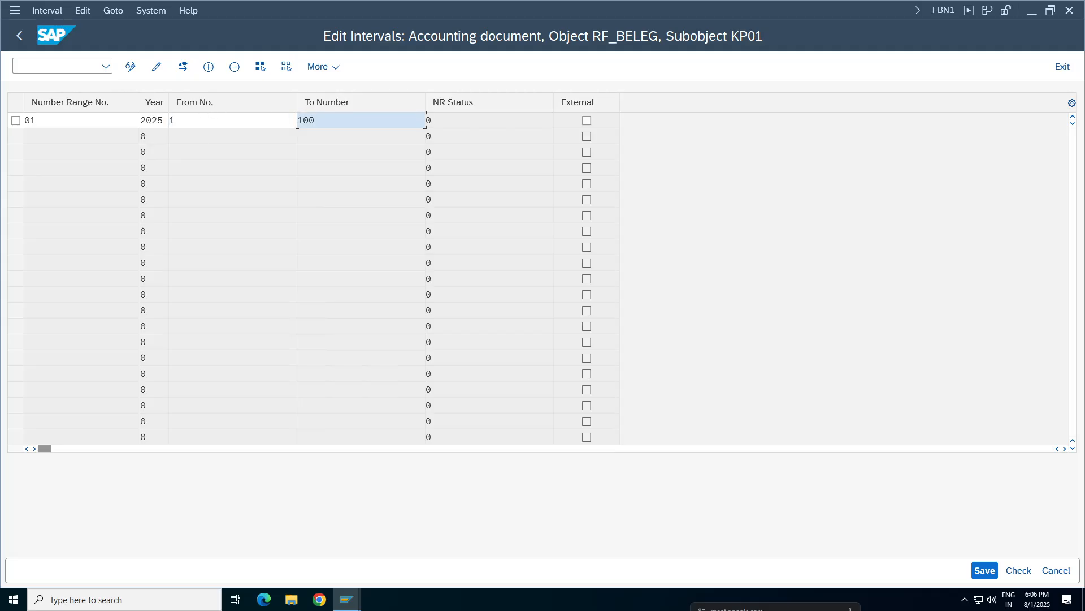
double_click(51, 127)
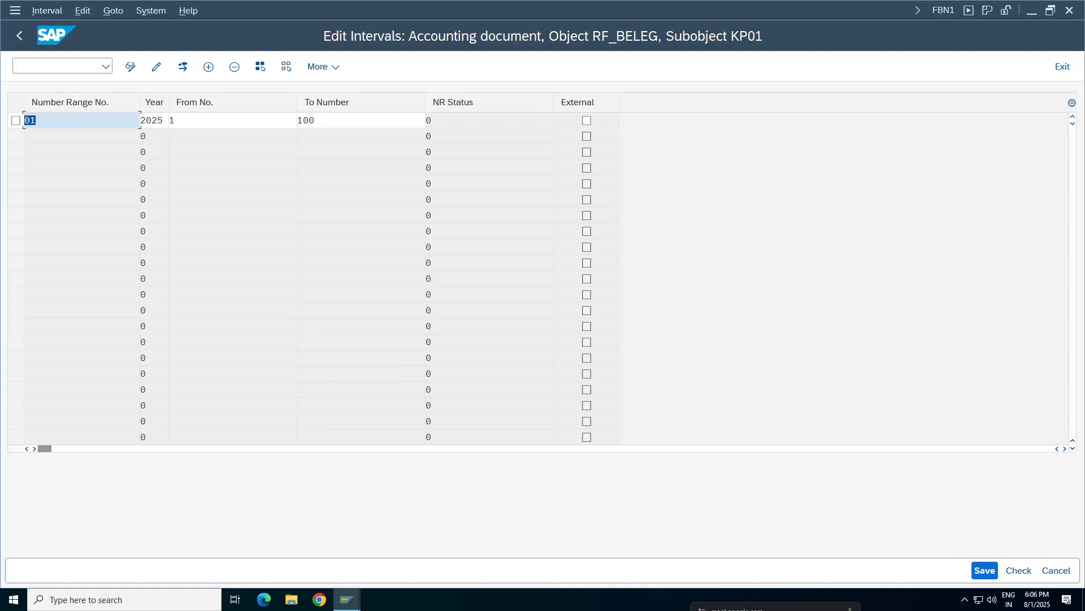
Step: Save the number range interval for KP01 and acknowledge the interval transport notice
click(981, 572)
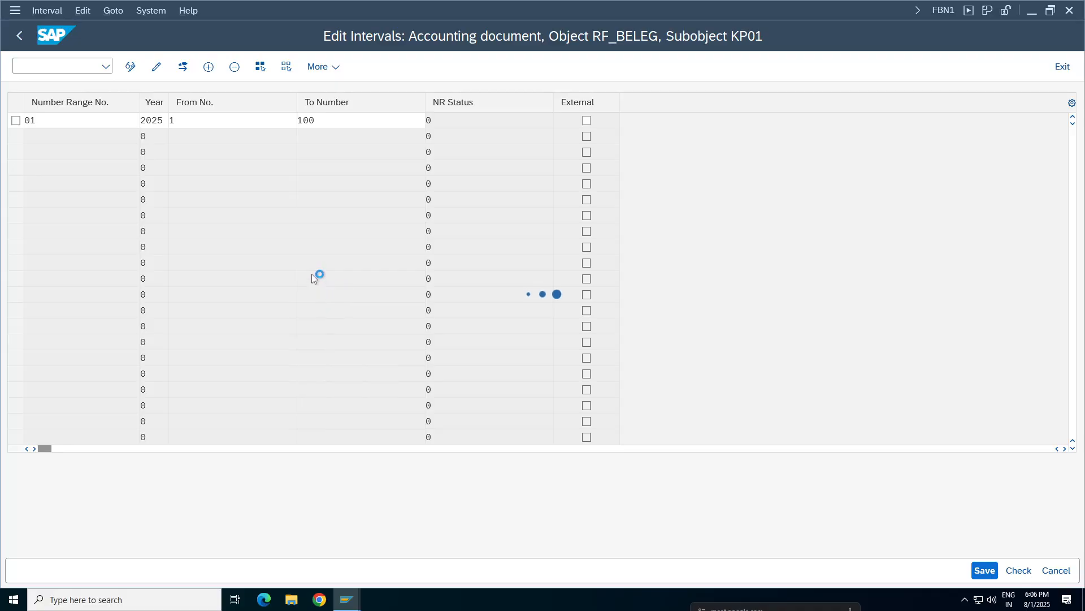
click(458, 421)
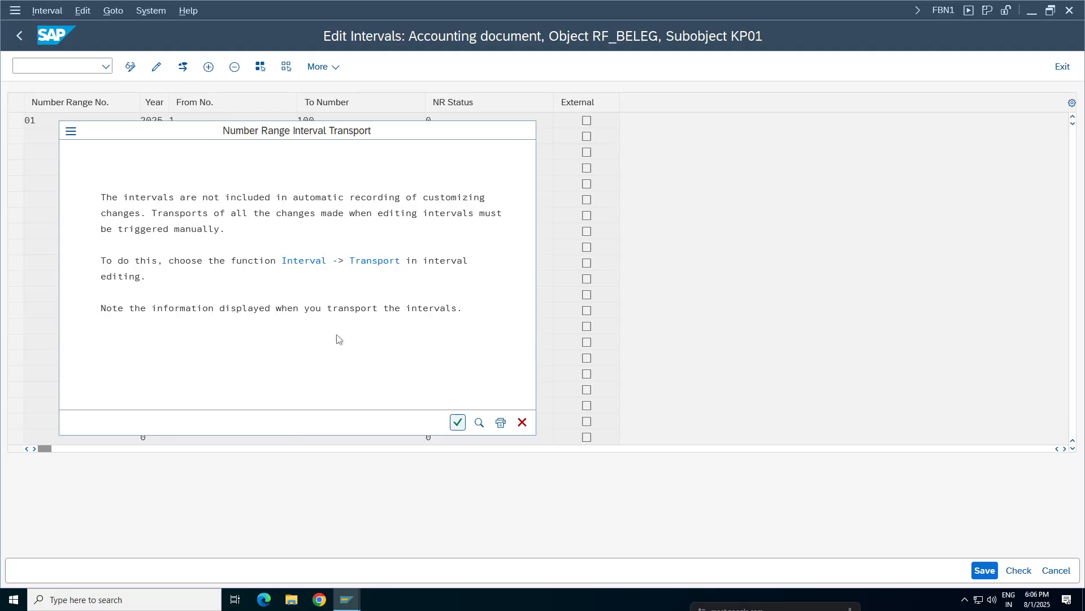
click(231, 121)
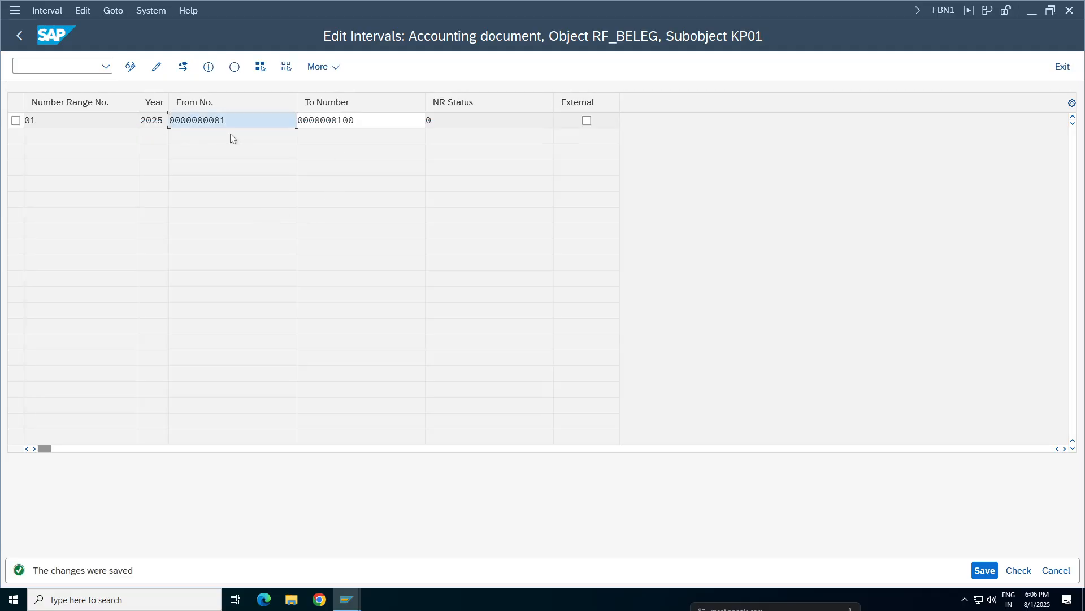
Step: Leave the number range maintenance, return to the G/L account document entry for KP01 and check the document again
click(362, 121)
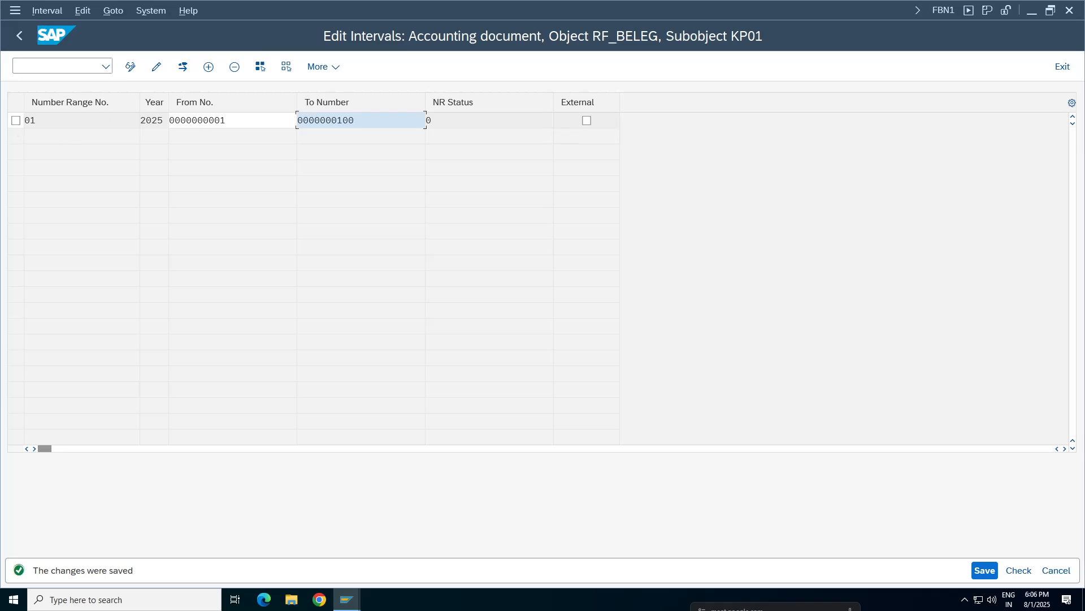
click(19, 35)
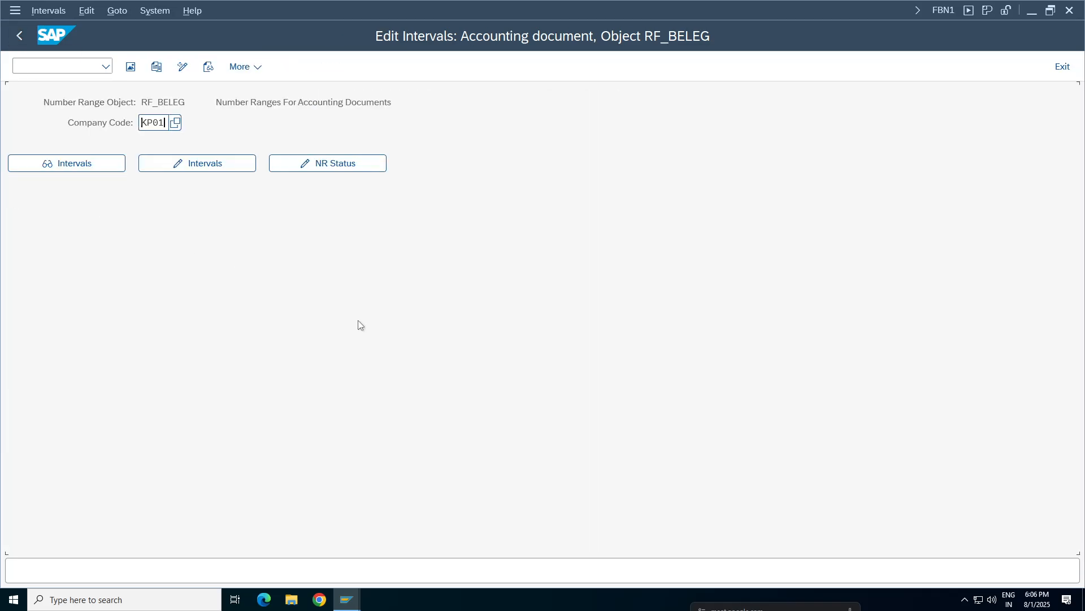
click(19, 37)
click(350, 600)
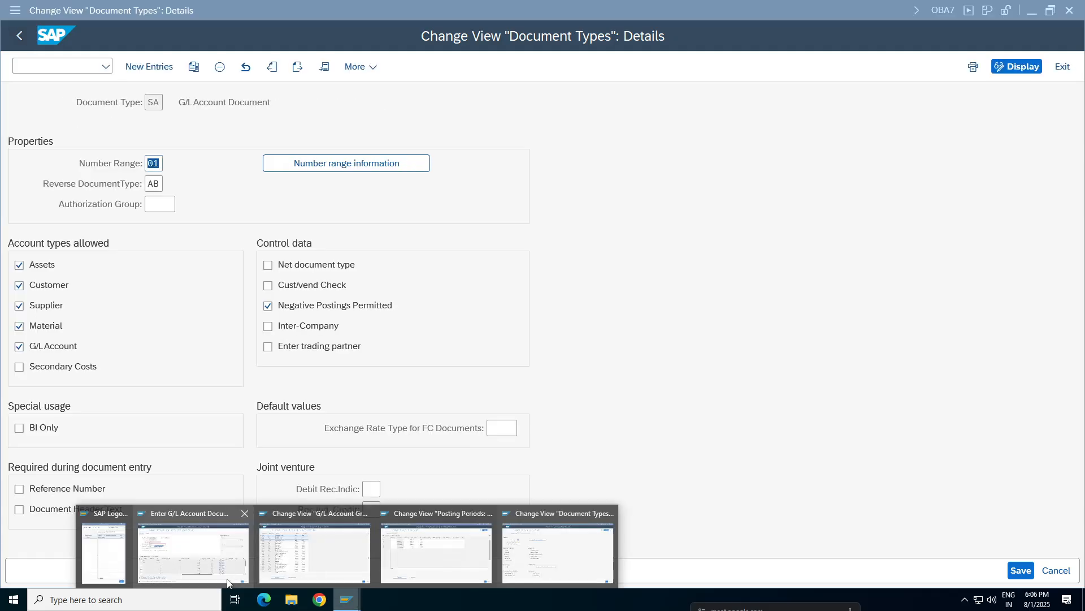
click(209, 556)
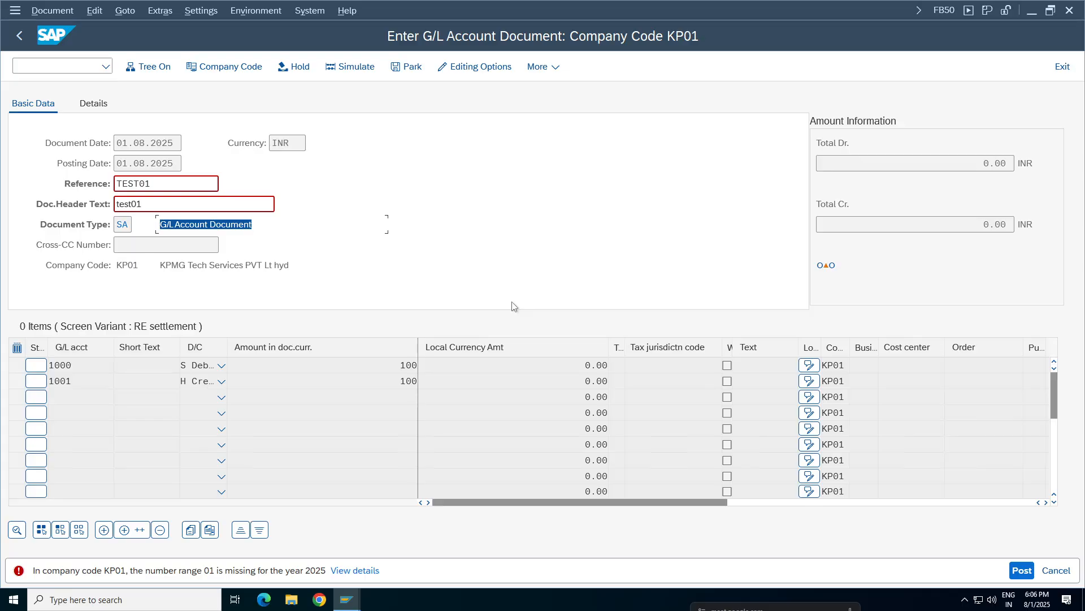
key(Return)
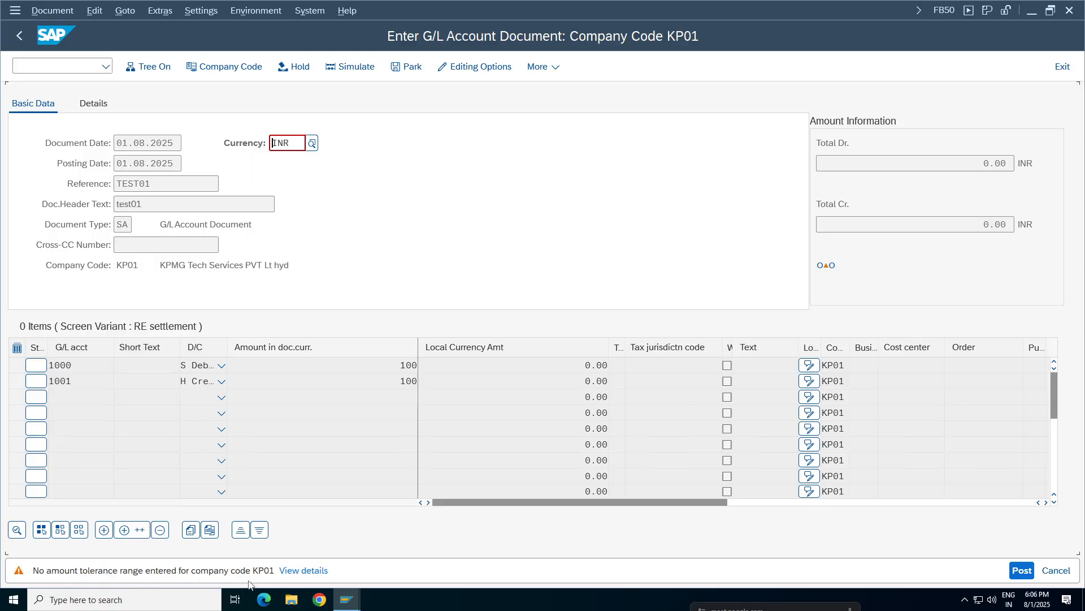
Step: Read the details of the amount tolerance range message for company code KP01, then close them
click(302, 572)
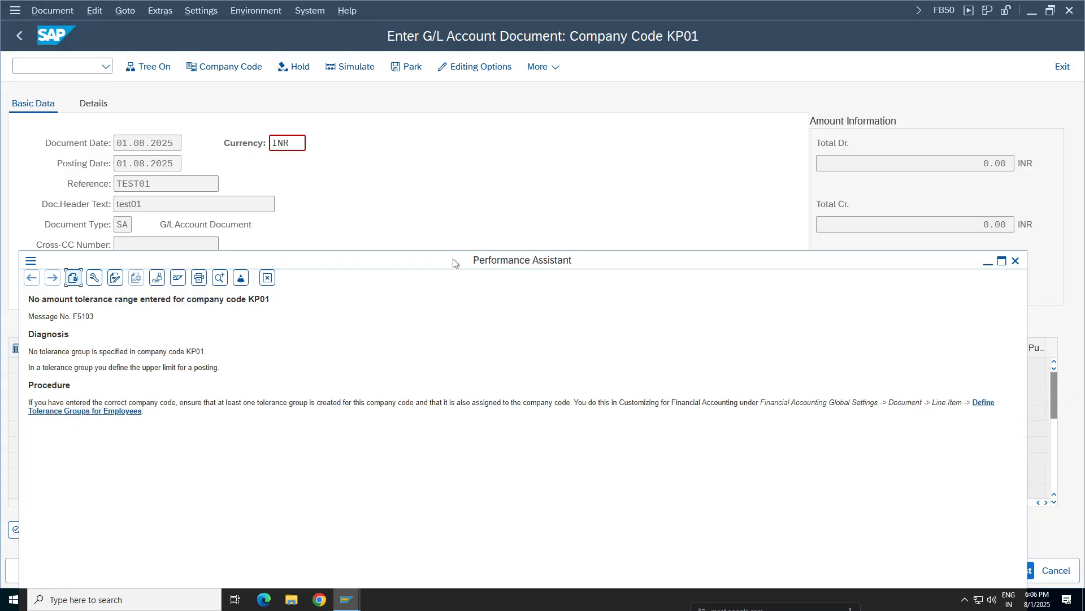
drag(455, 261, 509, 146)
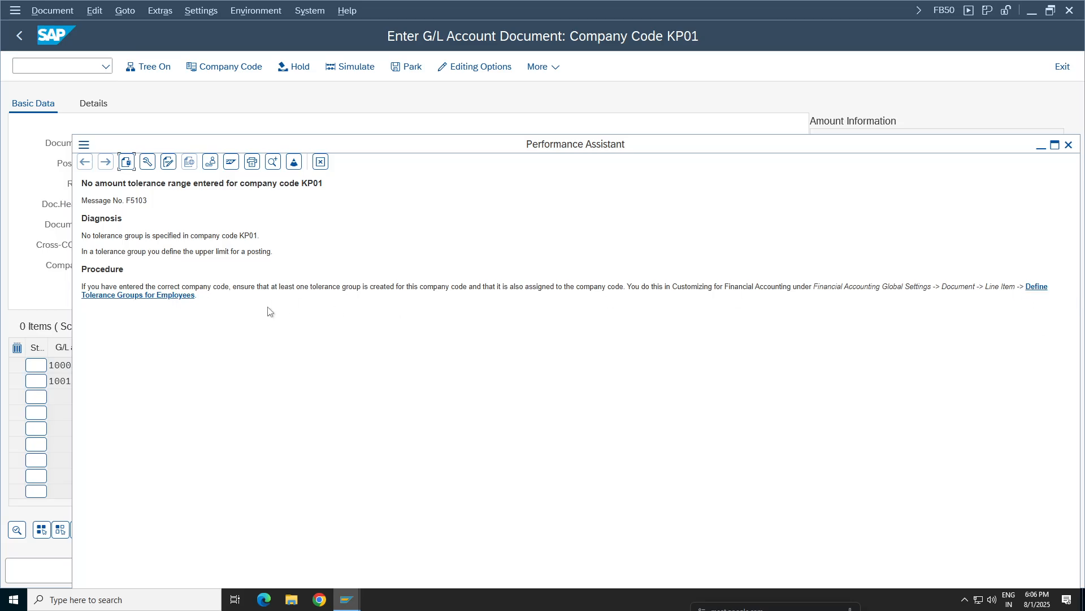
click(320, 162)
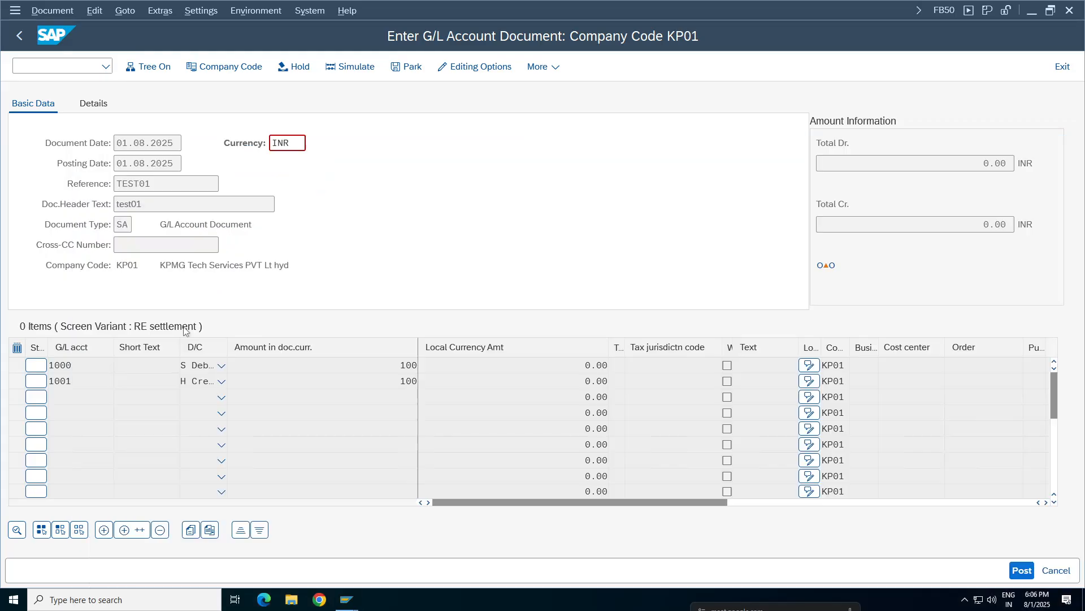
Step: Return to the session with document type SA and leave the document type maintenance
click(346, 599)
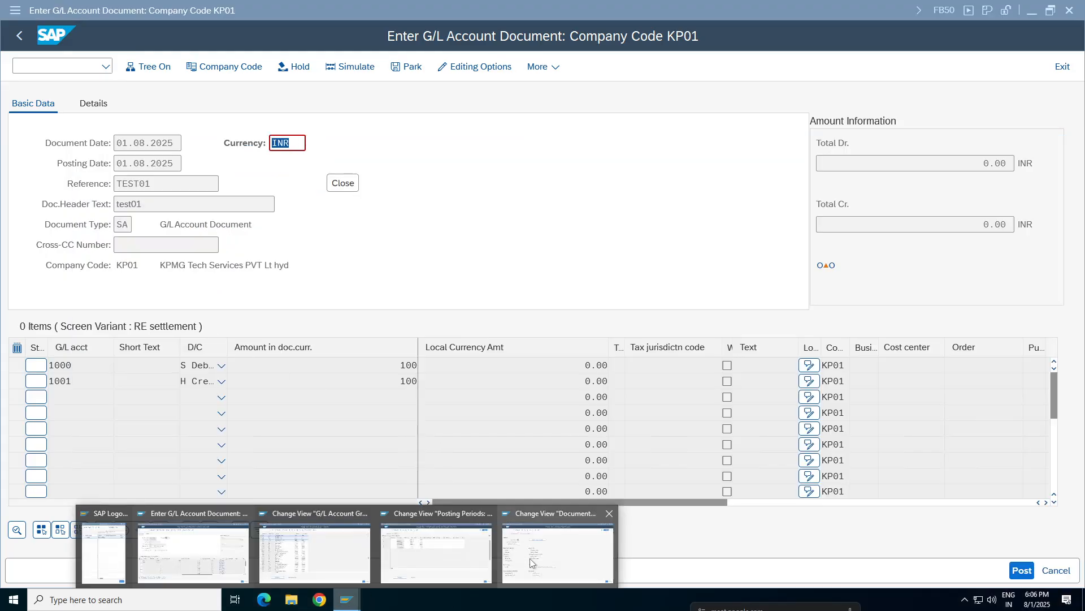
click(563, 557)
click(19, 35)
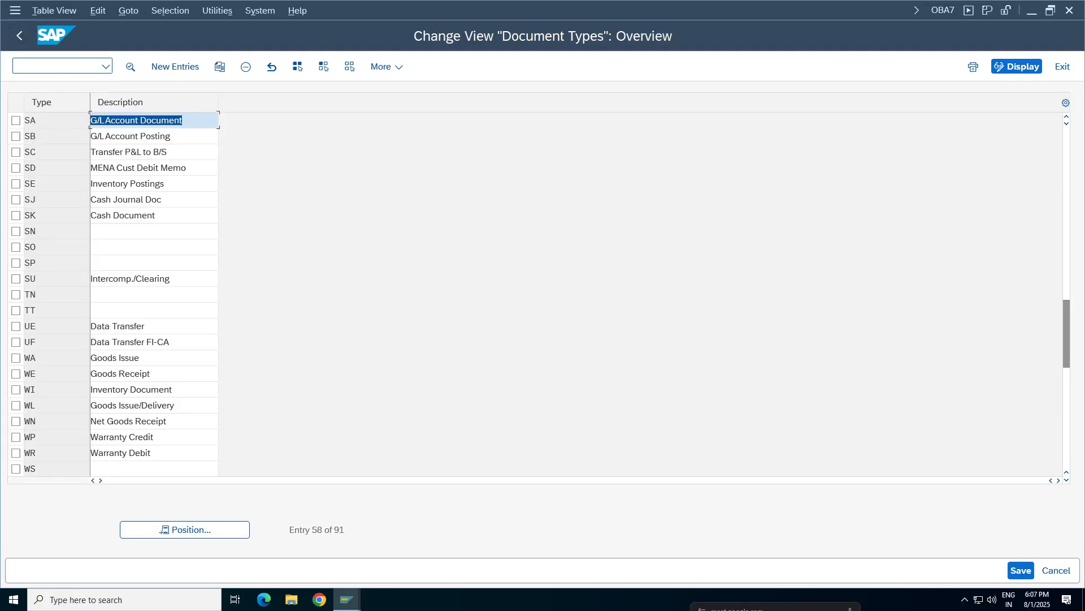
click(19, 35)
Step: In the SAP Easy Access session, start transaction SPRO and display the SAP Reference IMG
click(350, 600)
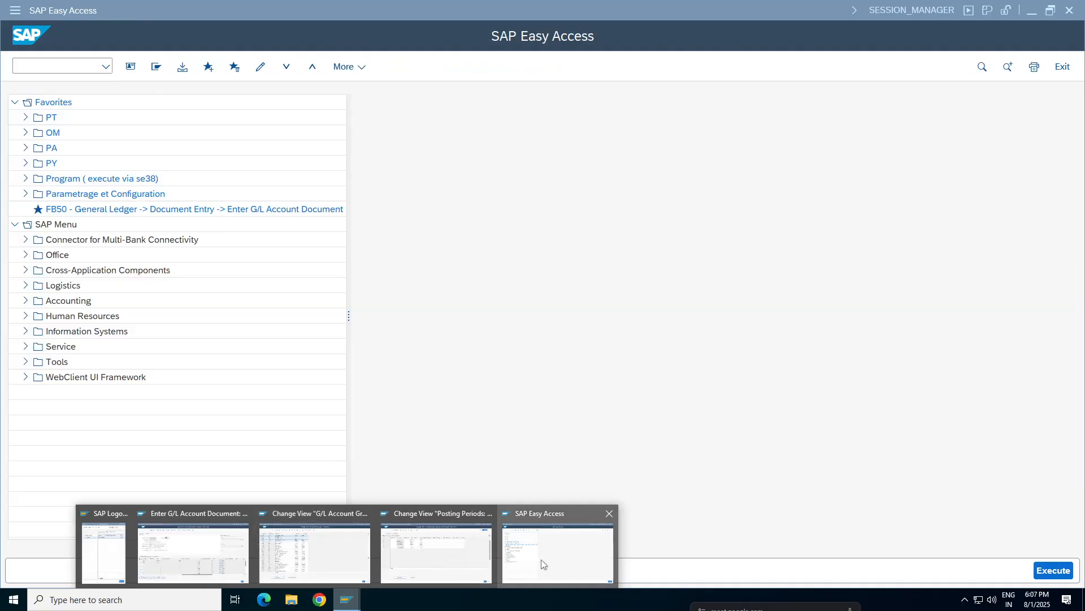
click(541, 558)
text(spro)
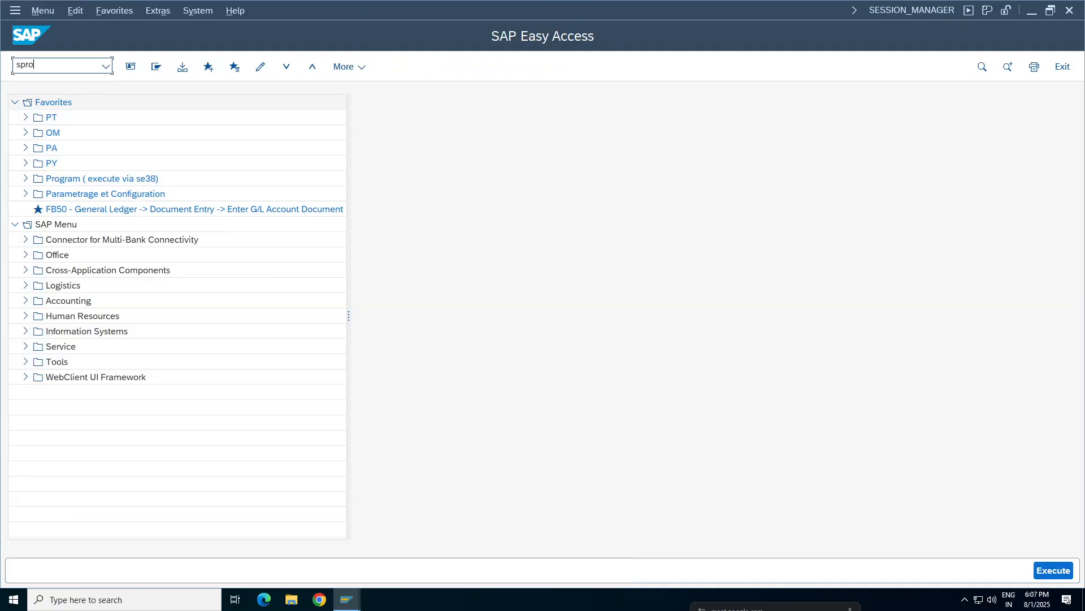
key(Return)
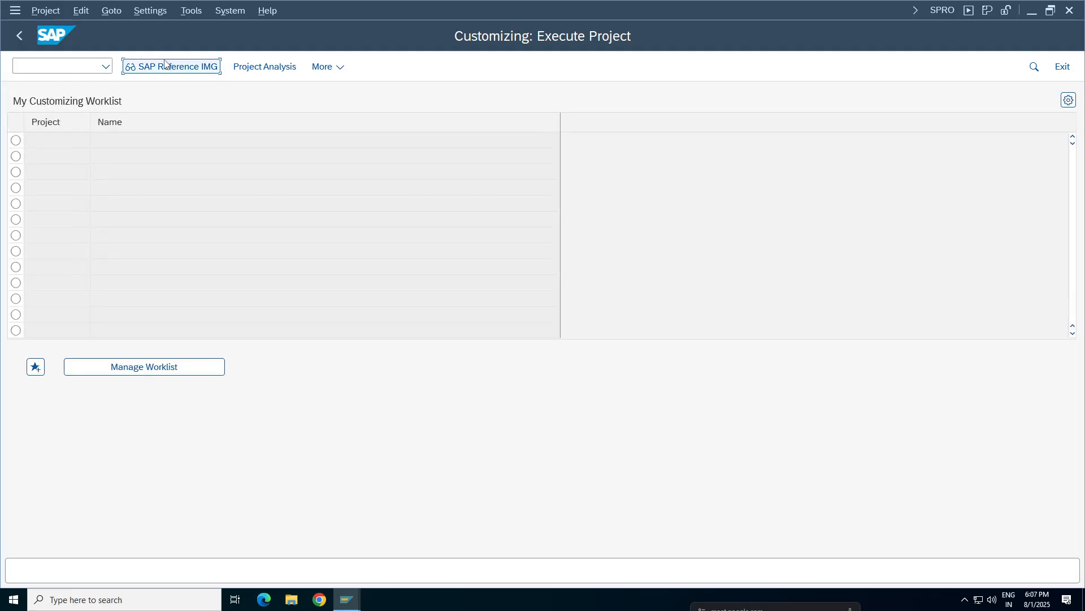
key(F5)
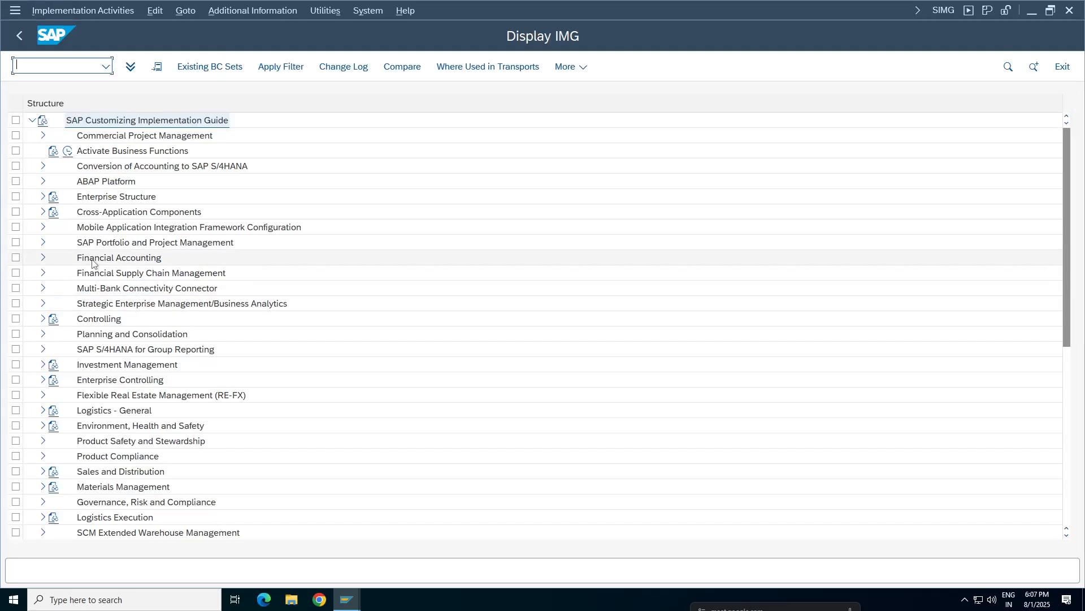
Step: Expand the IMG path Financial Accounting > General Ledger Accounting > Business Transactions > Open Item Clearing > Clearing Differences
click(90, 260)
click(43, 258)
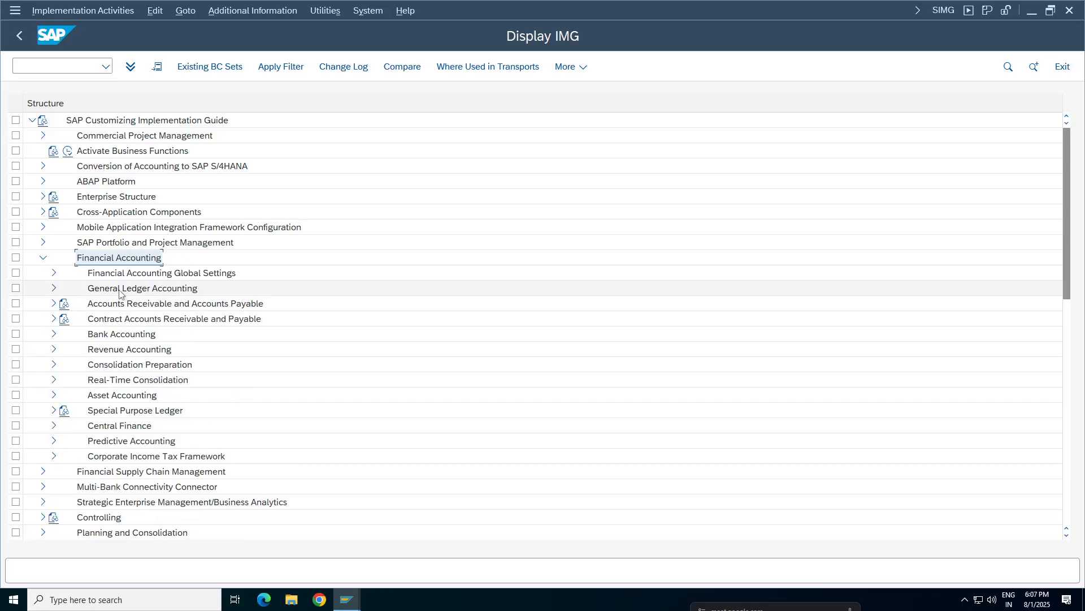
click(122, 289)
click(54, 289)
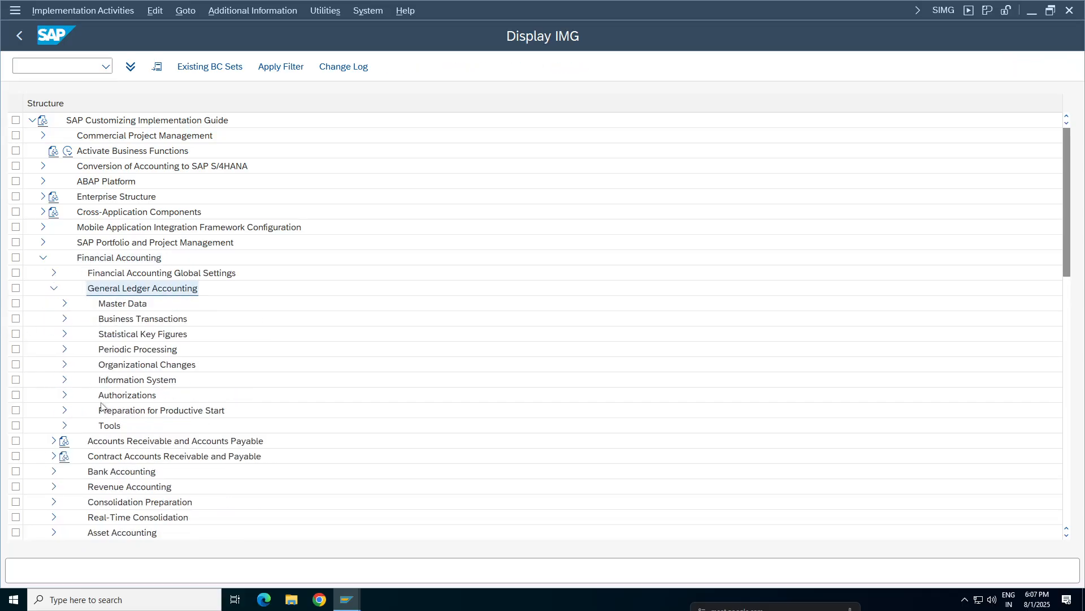
click(122, 323)
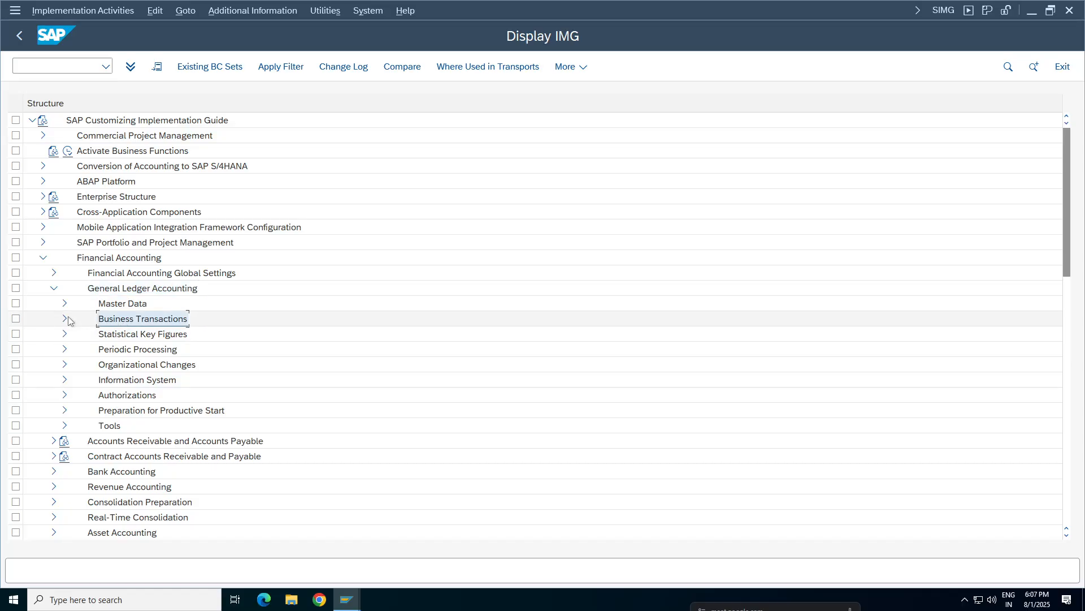
click(65, 319)
click(148, 409)
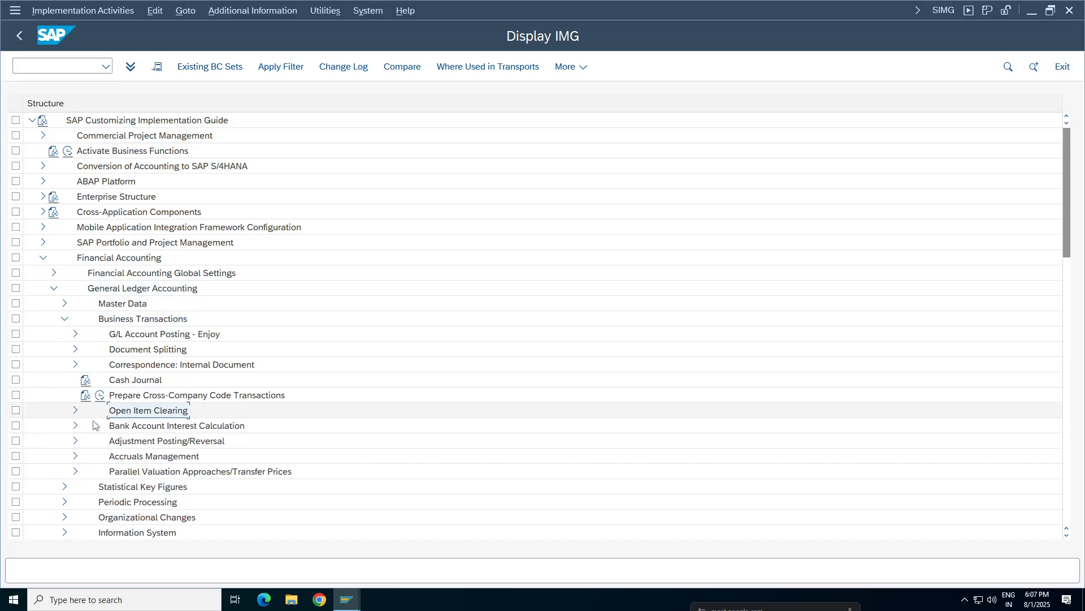
click(75, 410)
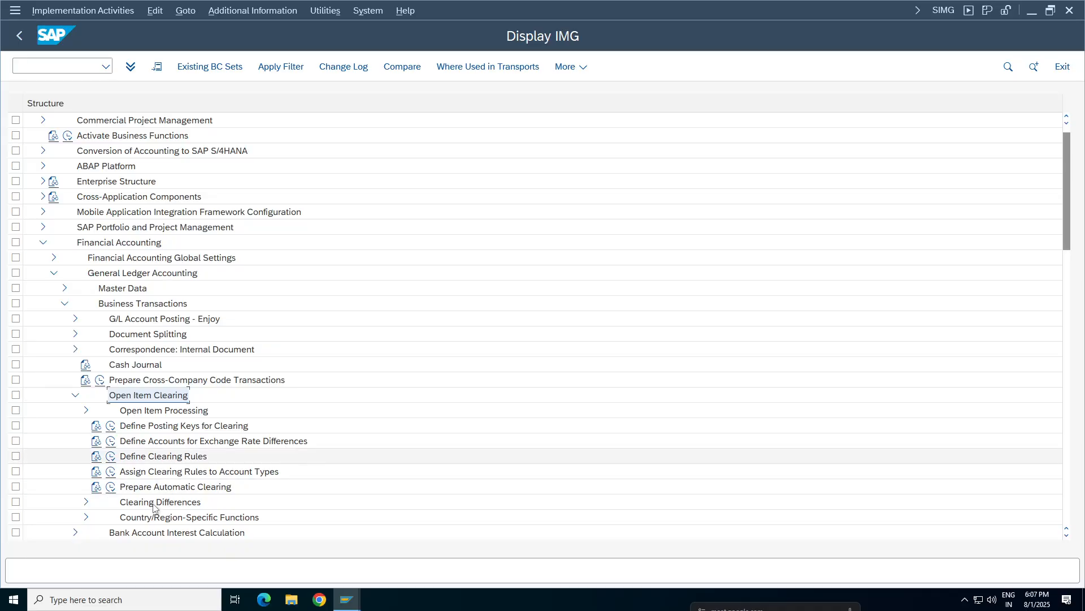
double_click(155, 502)
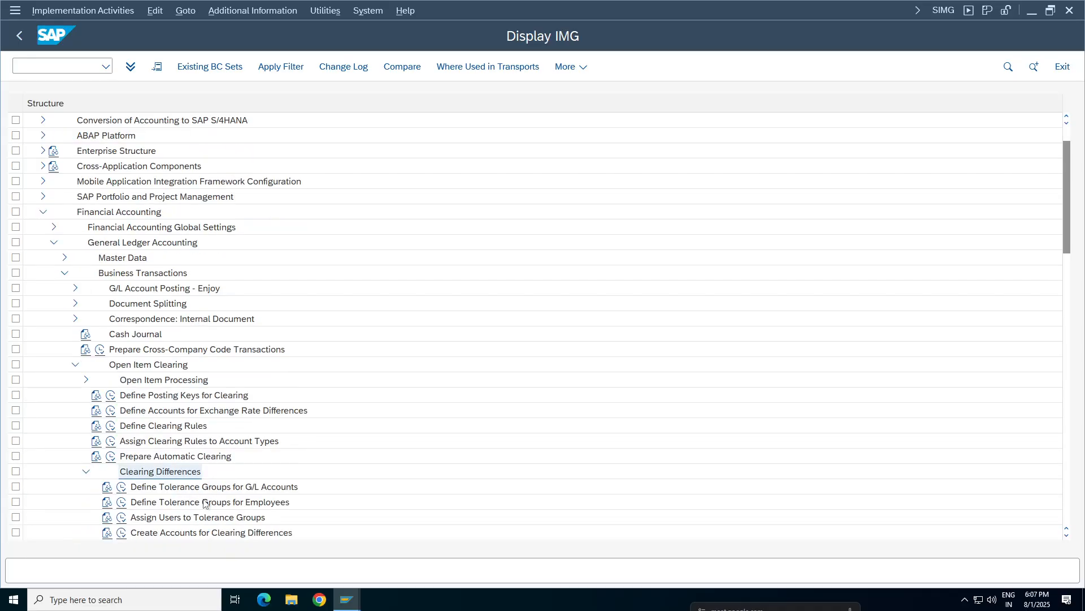
Step: Look at the FI tolerance groups for users and the assignment of users to tolerance groups, then return to the IMG
scroll(1074, 304, down, 4)
scroll(1074, 303, down, 4)
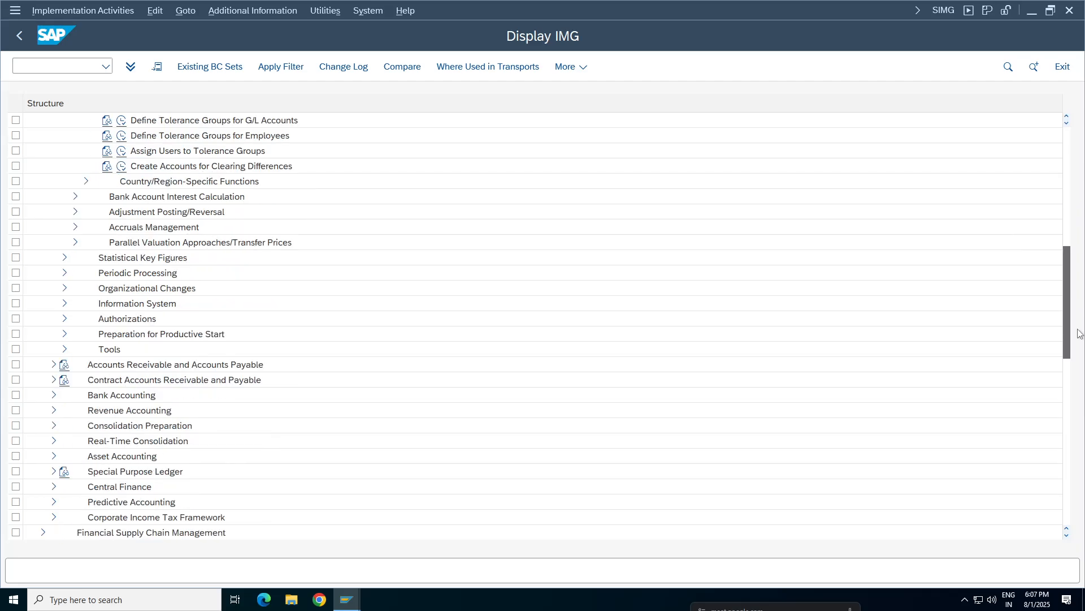
scroll(1074, 303, up, 2)
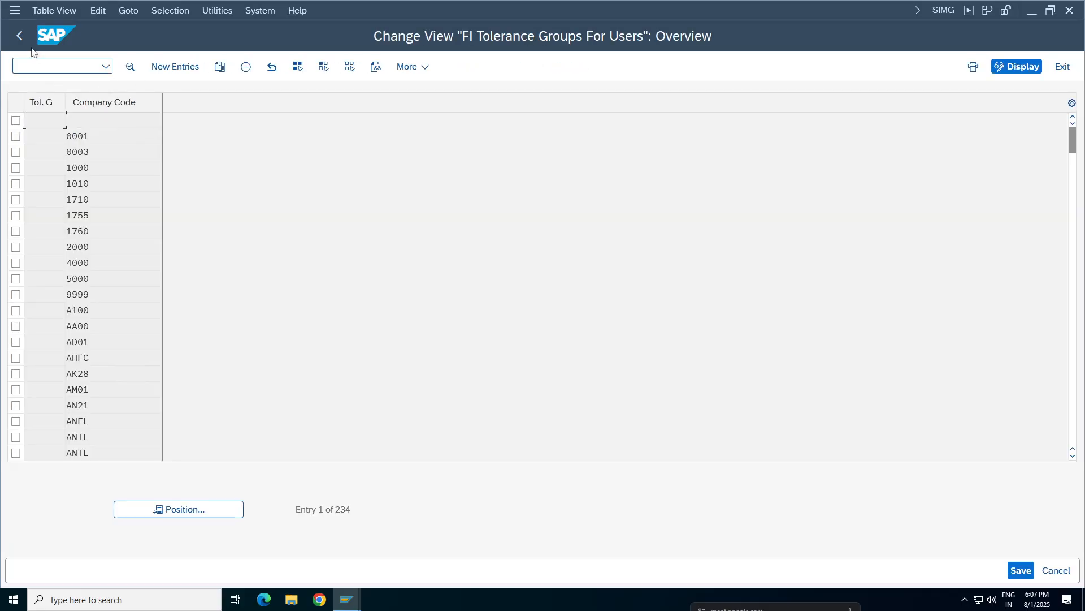
click(19, 35)
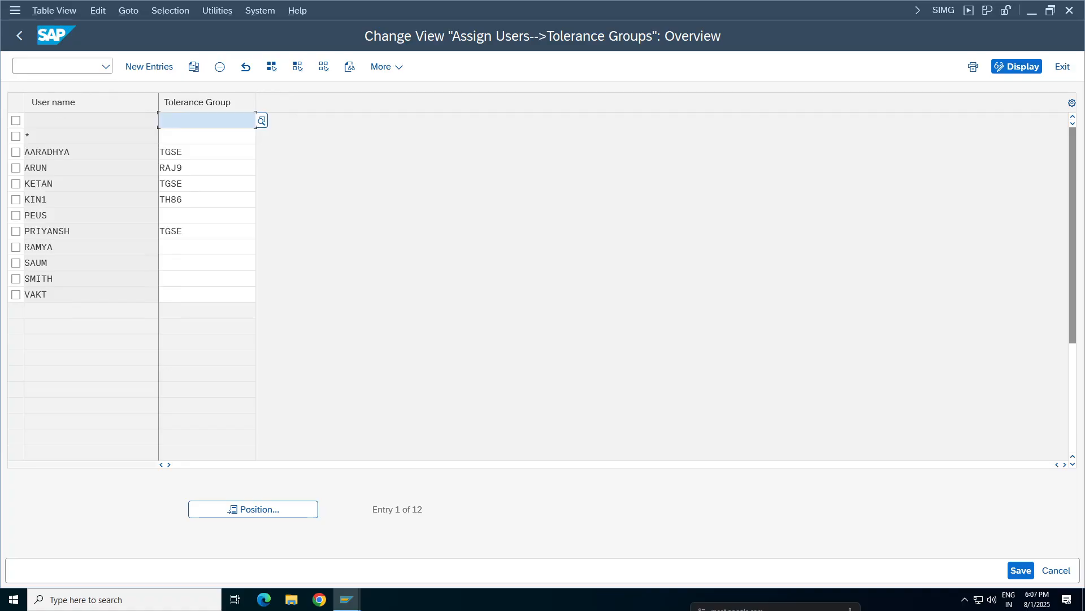
click(19, 35)
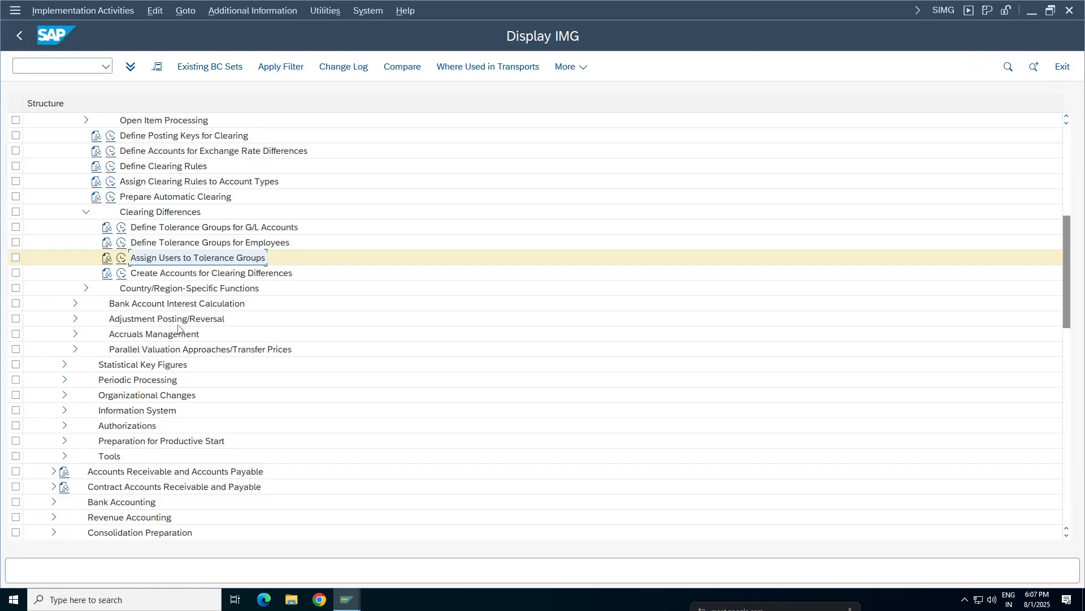
Step: Open the Define Tolerance Groups for Employees activity under Clearing Differences
click(259, 246)
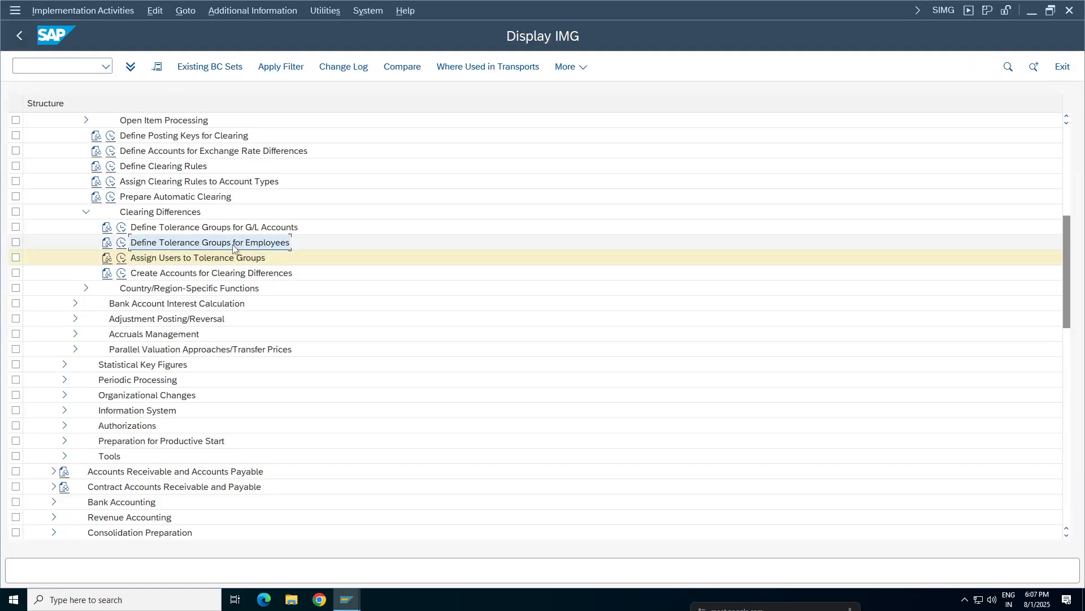
click(122, 255)
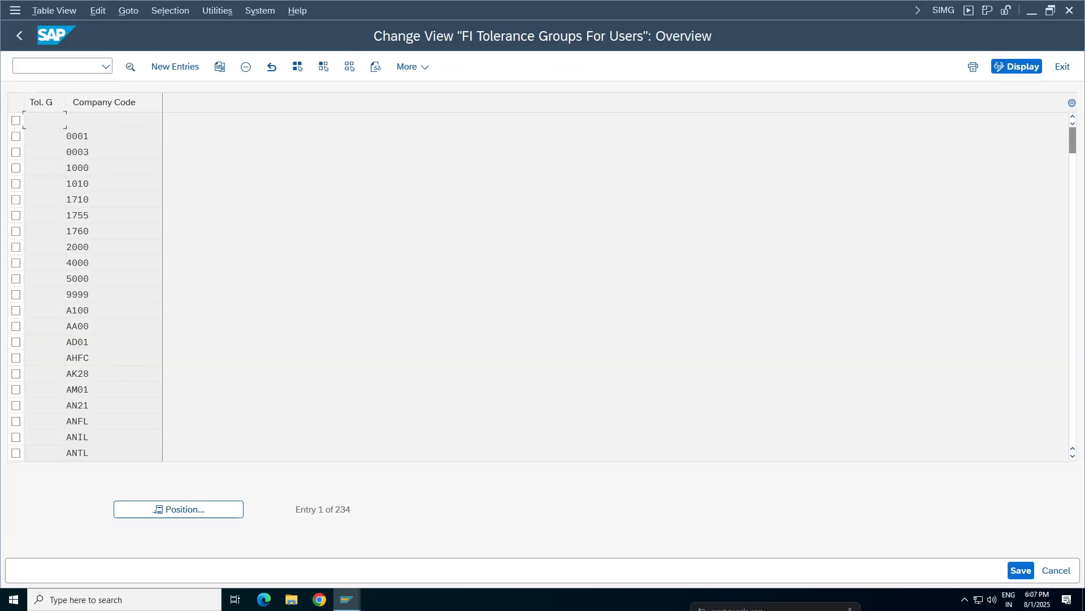
click(189, 510)
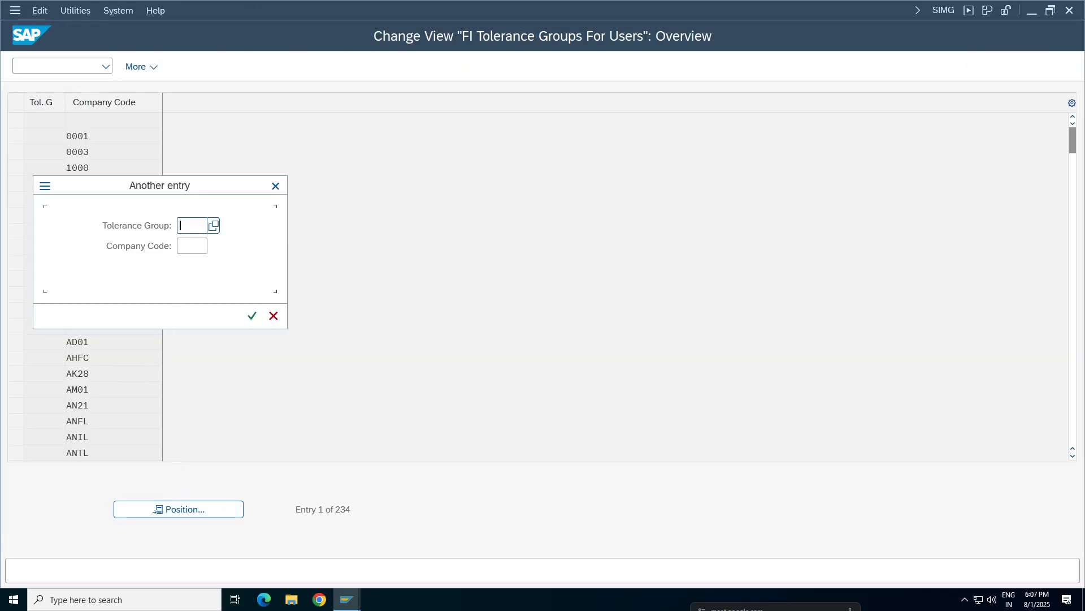
click(187, 251)
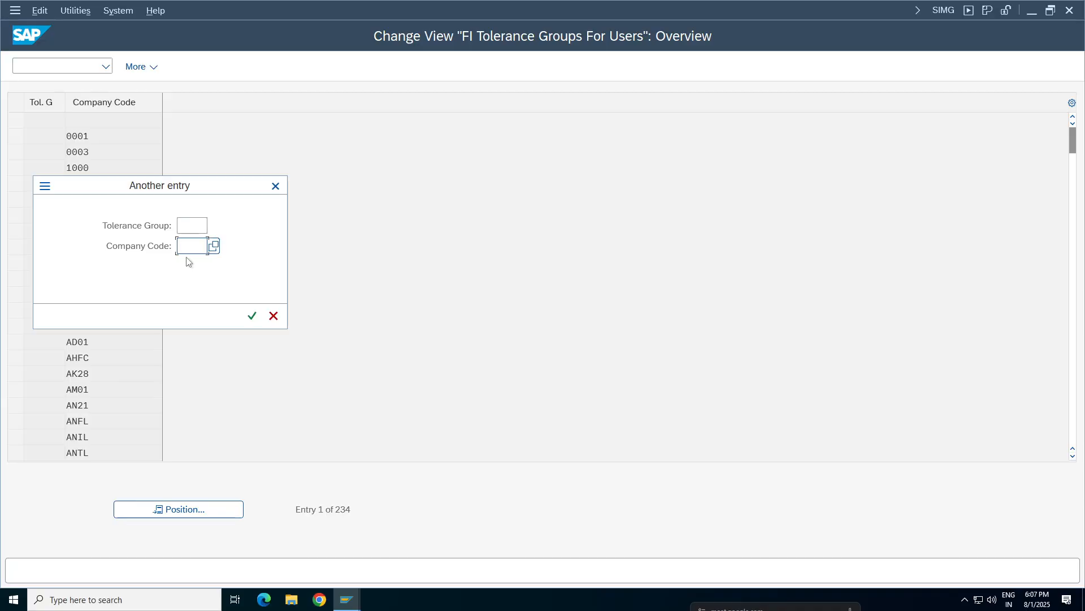
click(275, 186)
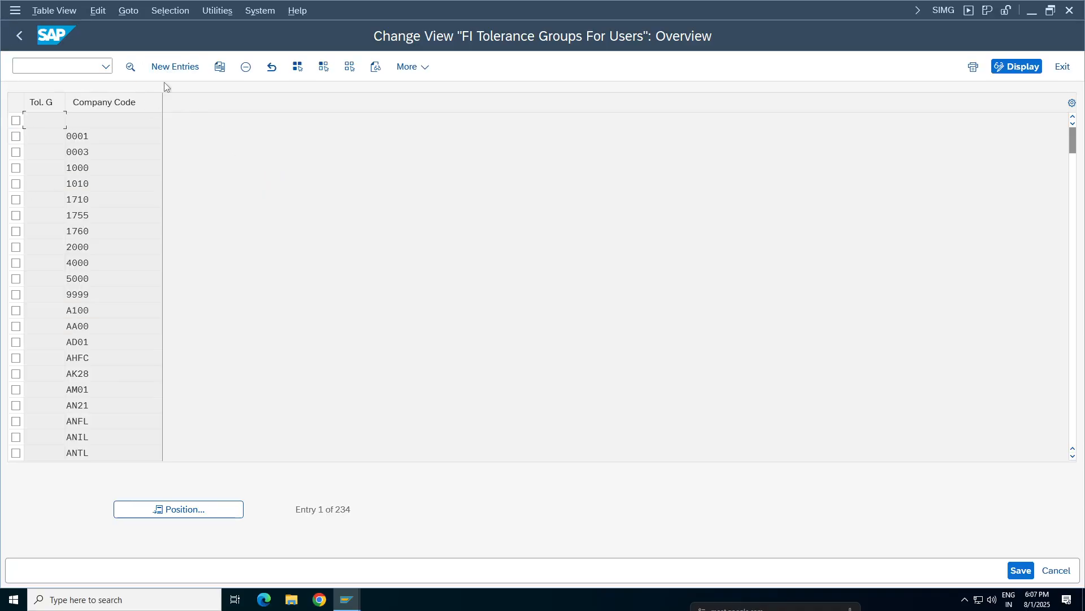
Step: Start a new FI tolerance group entry with a blank group name for company code KP01
click(168, 70)
click(148, 123)
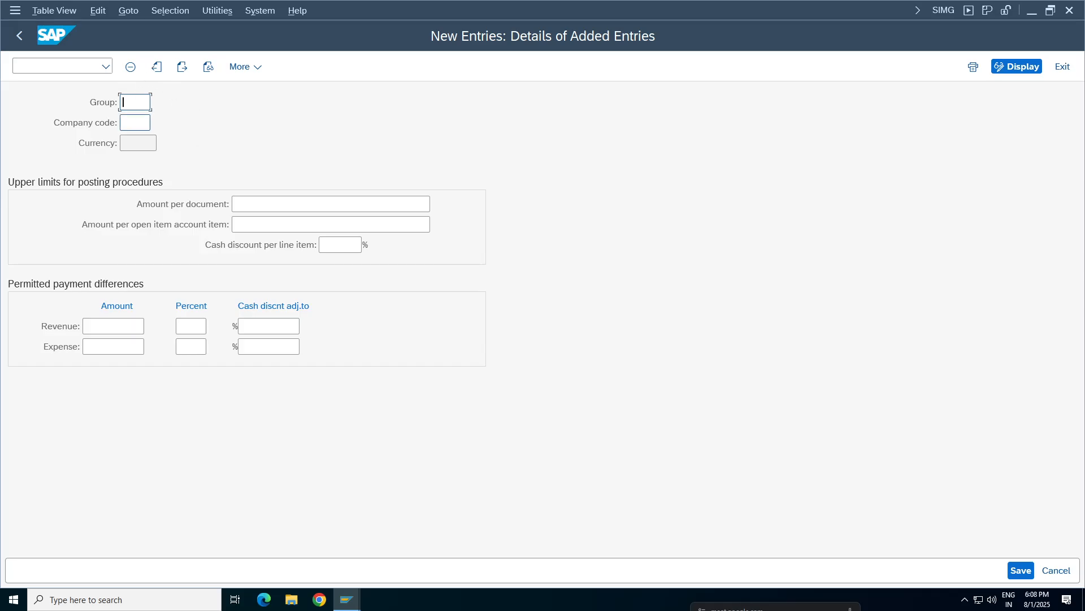
click(136, 103)
click(134, 123)
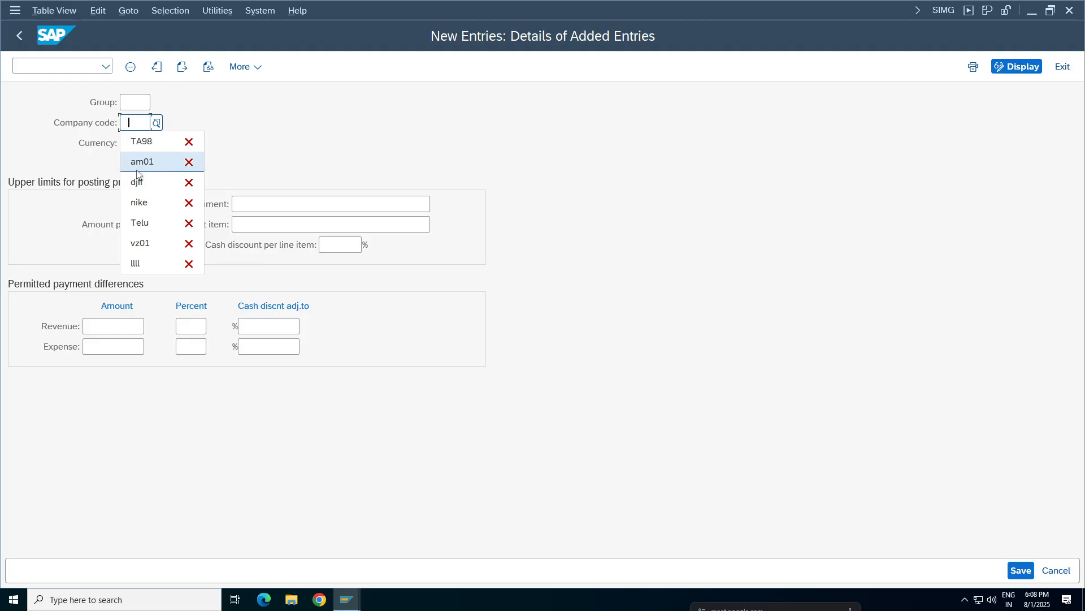
key(BackSpace)
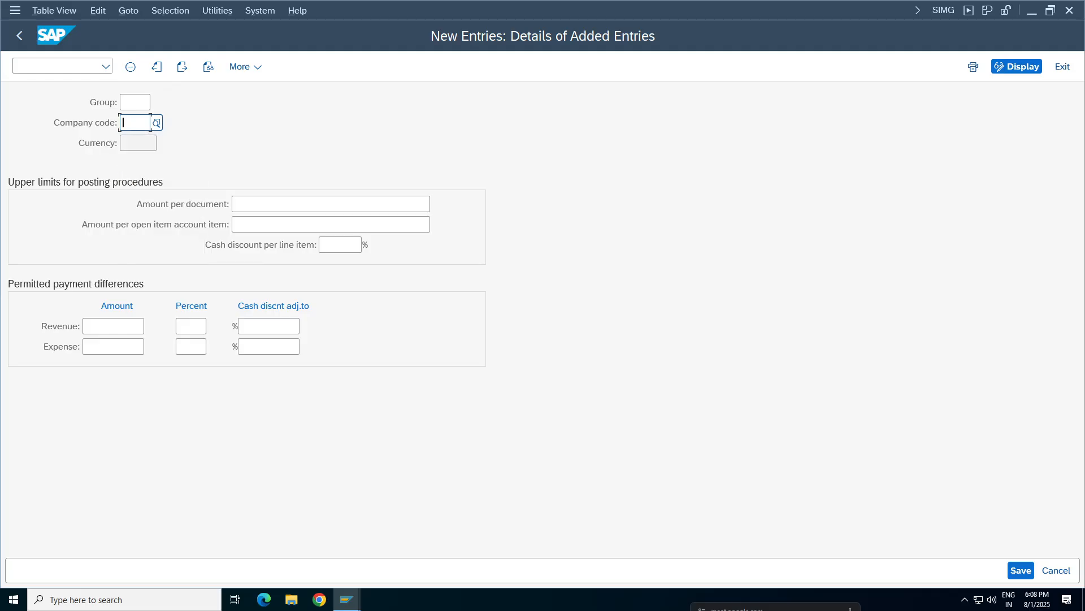
text(KP01)
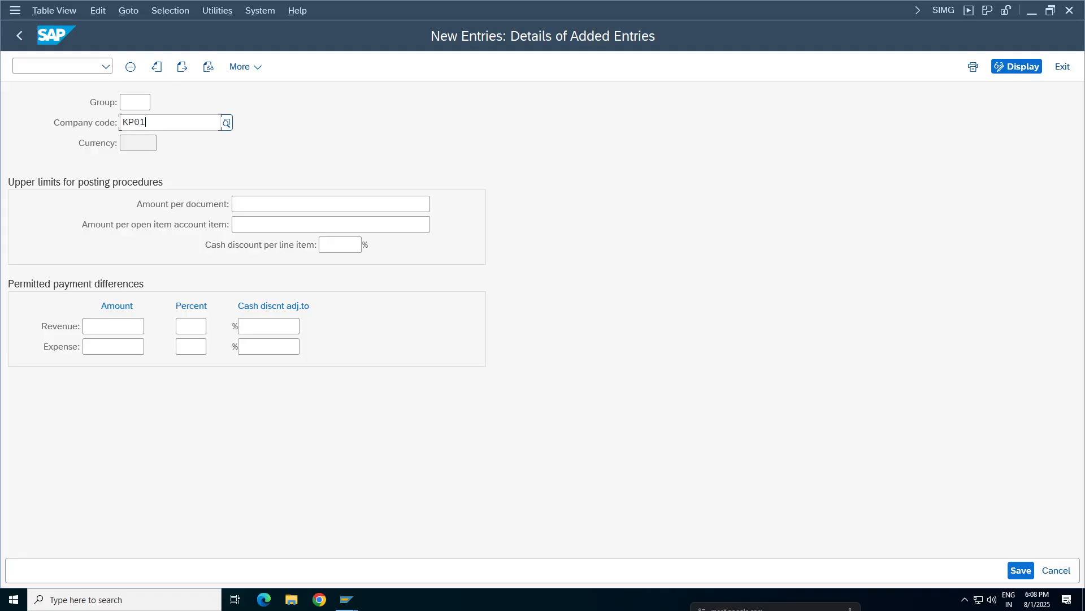
click(151, 175)
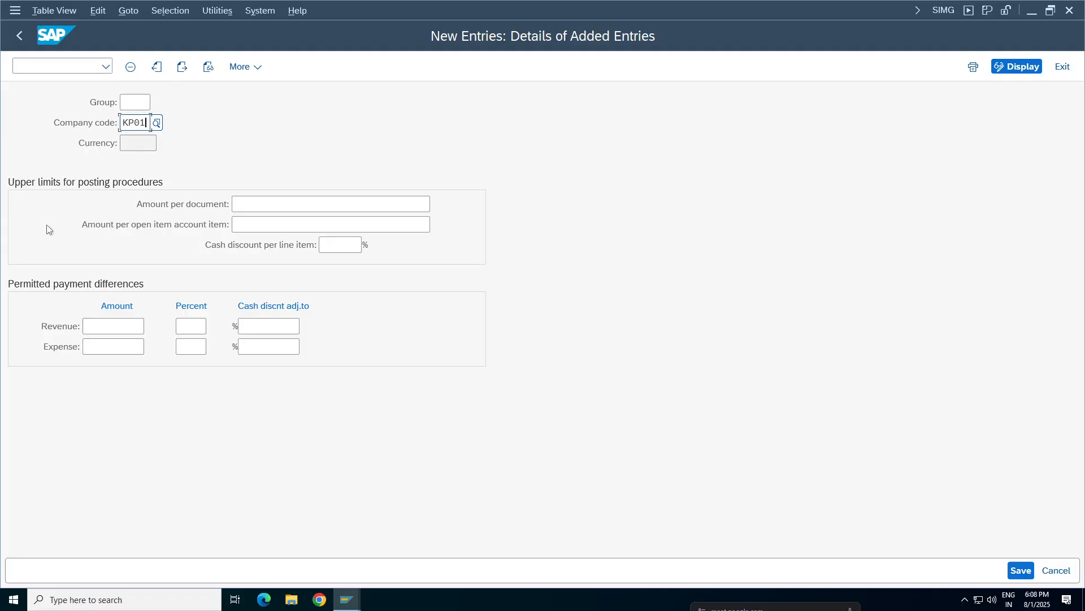
key(Tab)
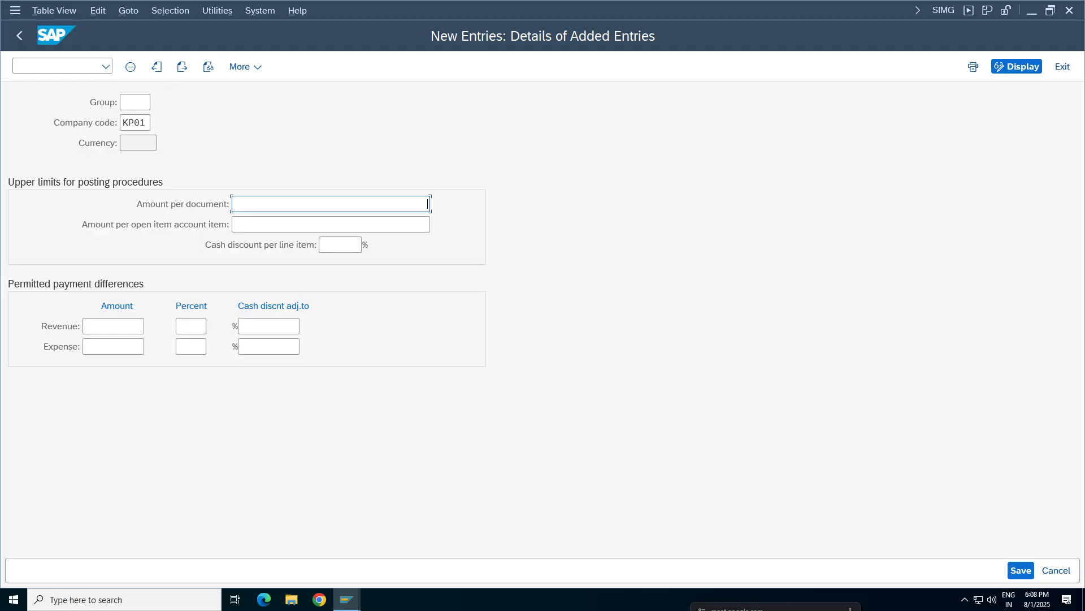
Step: Define tolerance group KP01 with an amount per document of 10 and save it under customizing request S4HK904850
text(10)
click(135, 102)
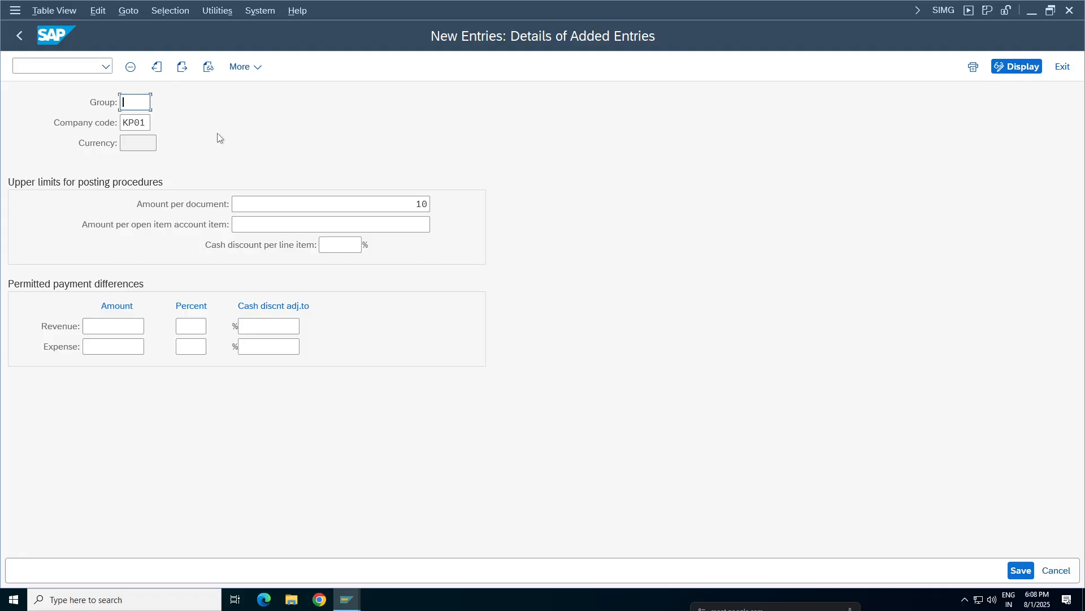
text(KP01)
double_click(135, 102)
double_click(148, 123)
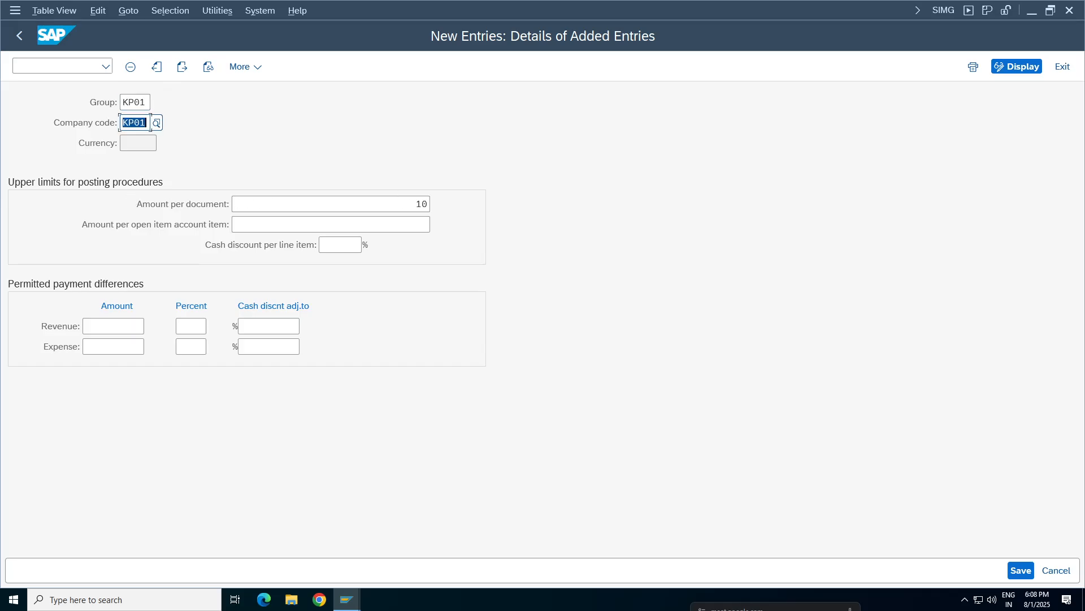
double_click(421, 204)
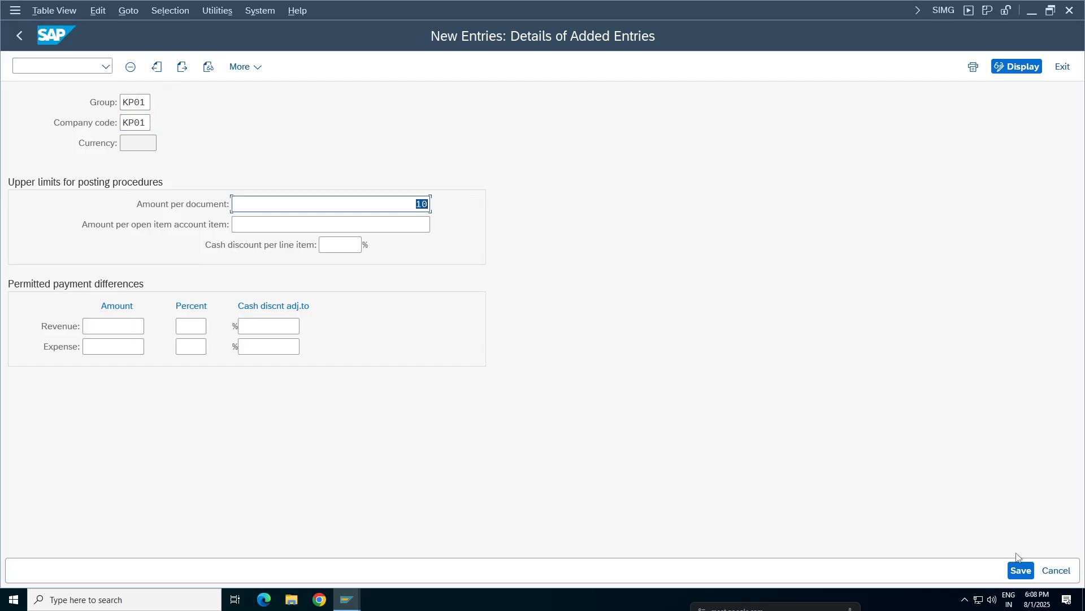
click(1021, 570)
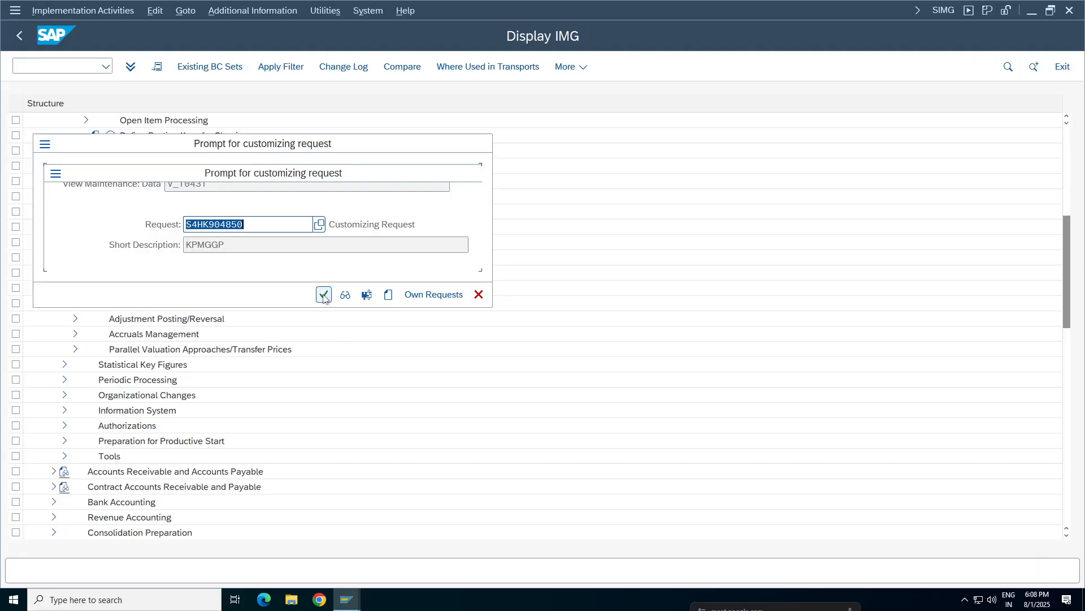
click(324, 295)
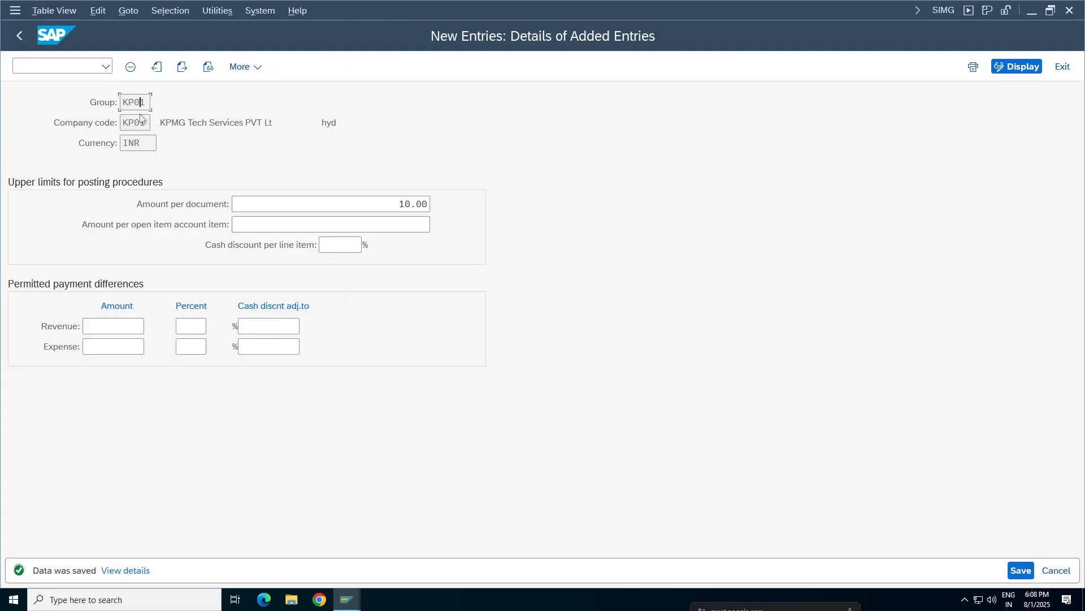
click(149, 123)
double_click(138, 102)
key(Tab)
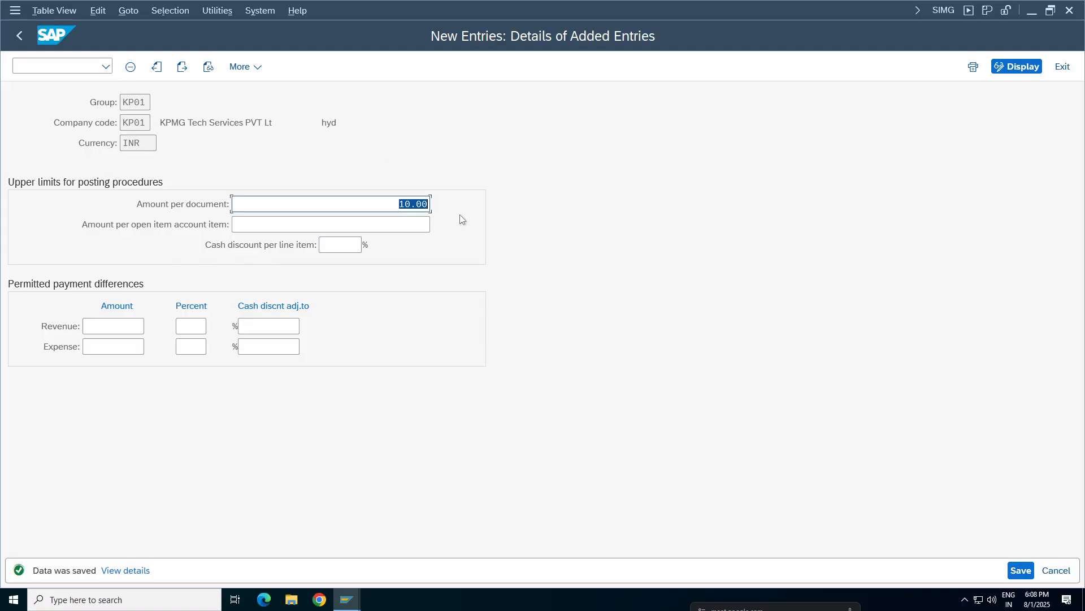
click(418, 205)
double_click(129, 102)
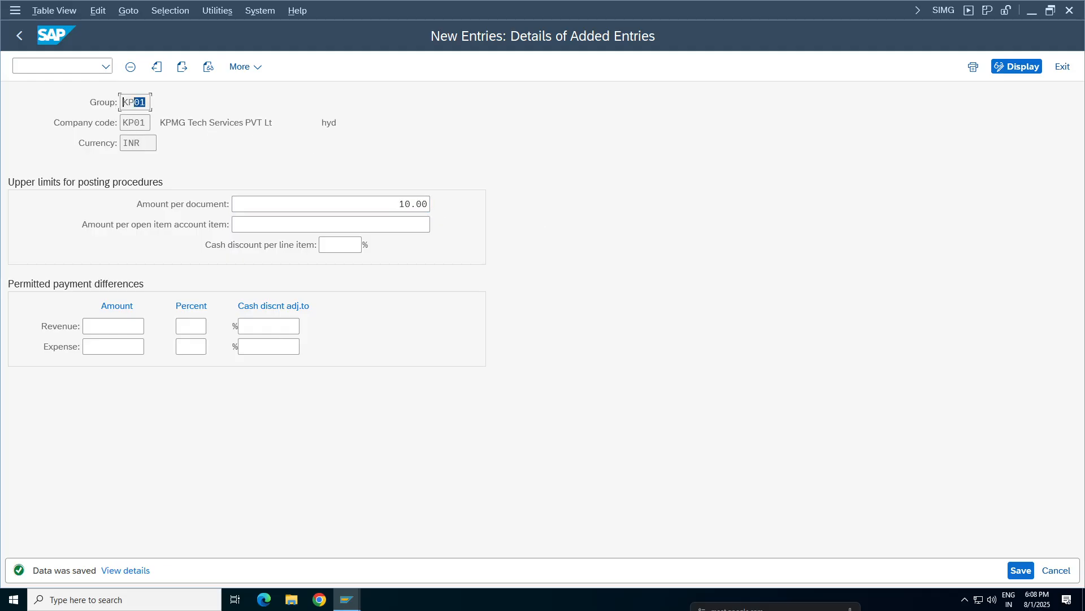
drag(399, 204, 504, 199)
click(417, 205)
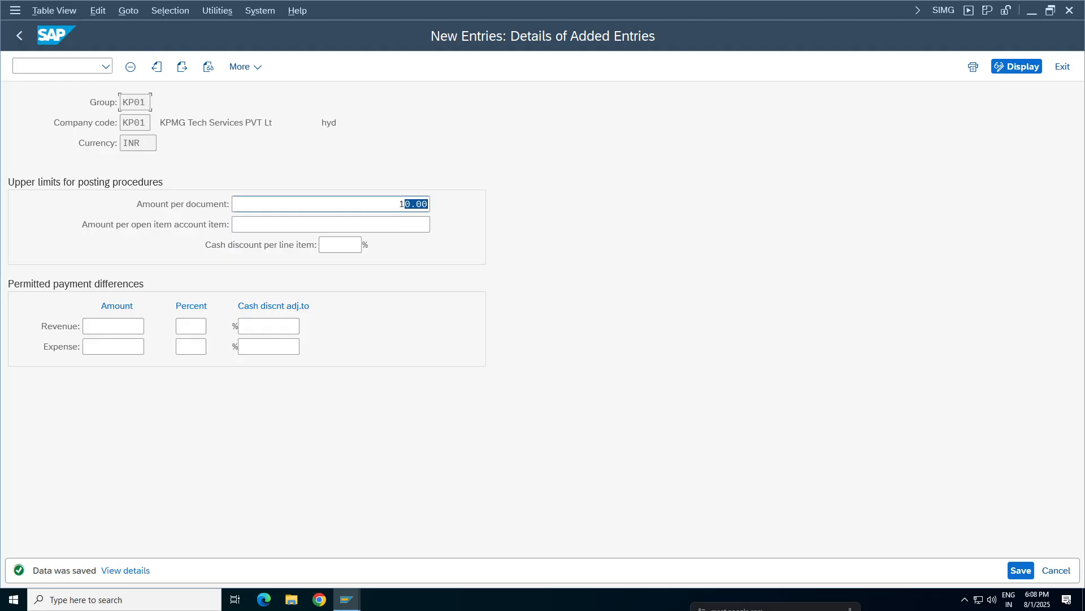
Step: Return to the IMG and start a new entry in Assign Users to Tolerance Groups
click(19, 35)
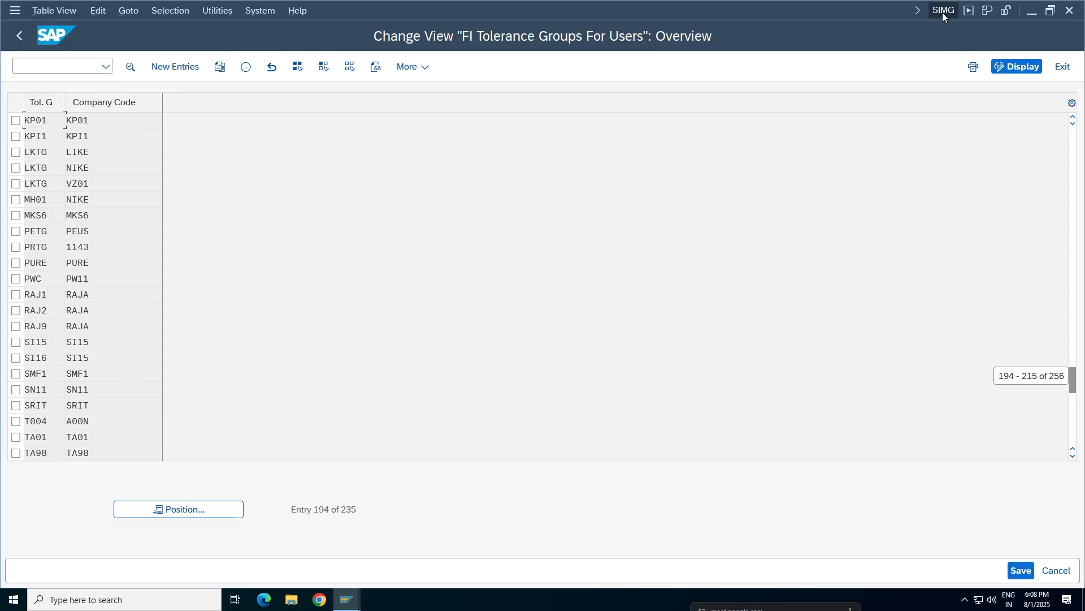
click(942, 11)
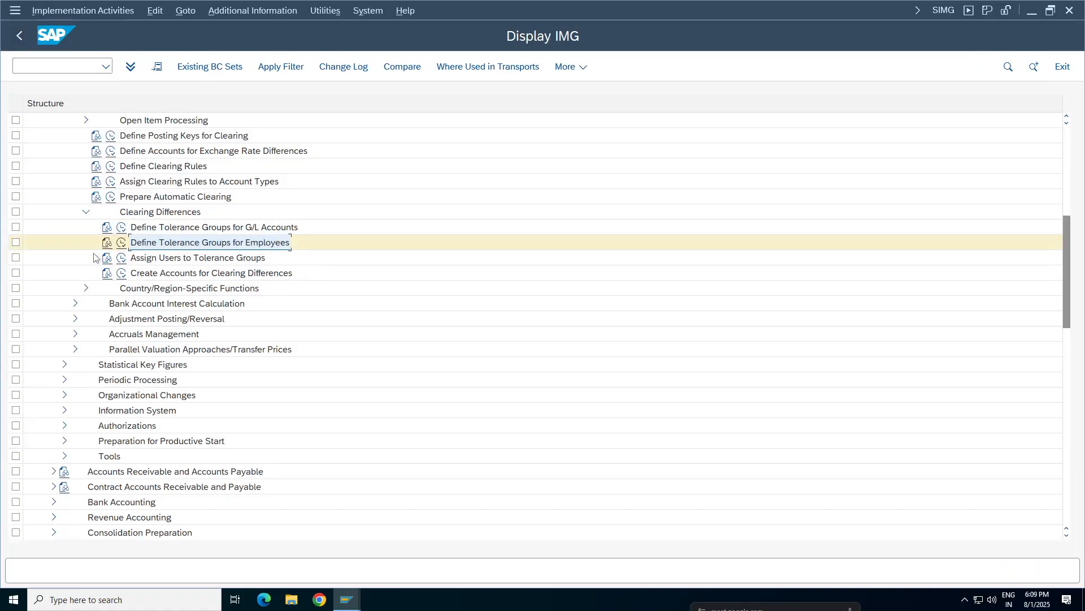
click(122, 258)
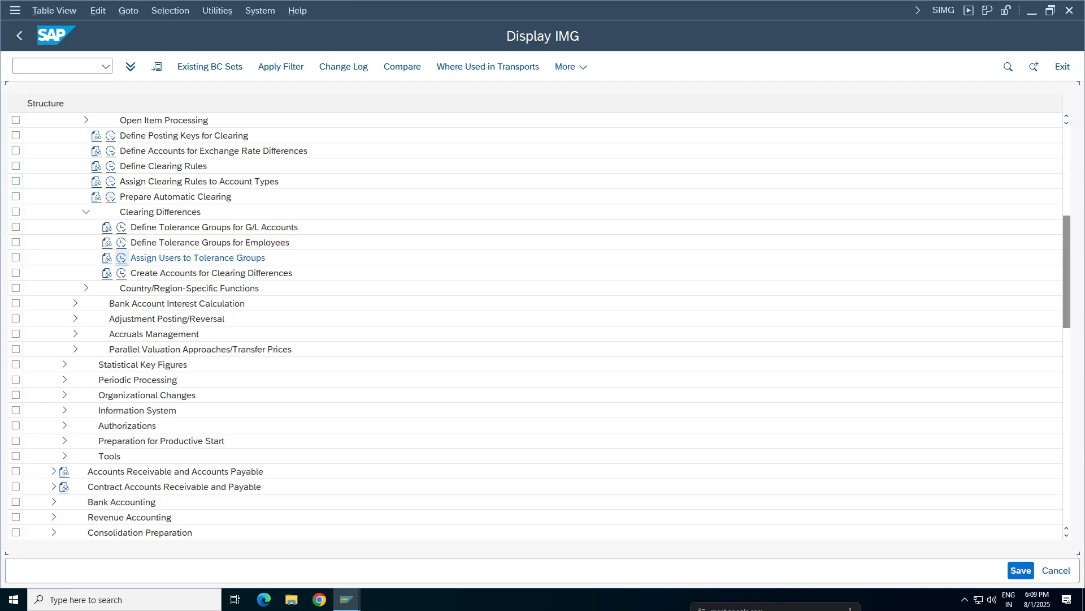
click(146, 67)
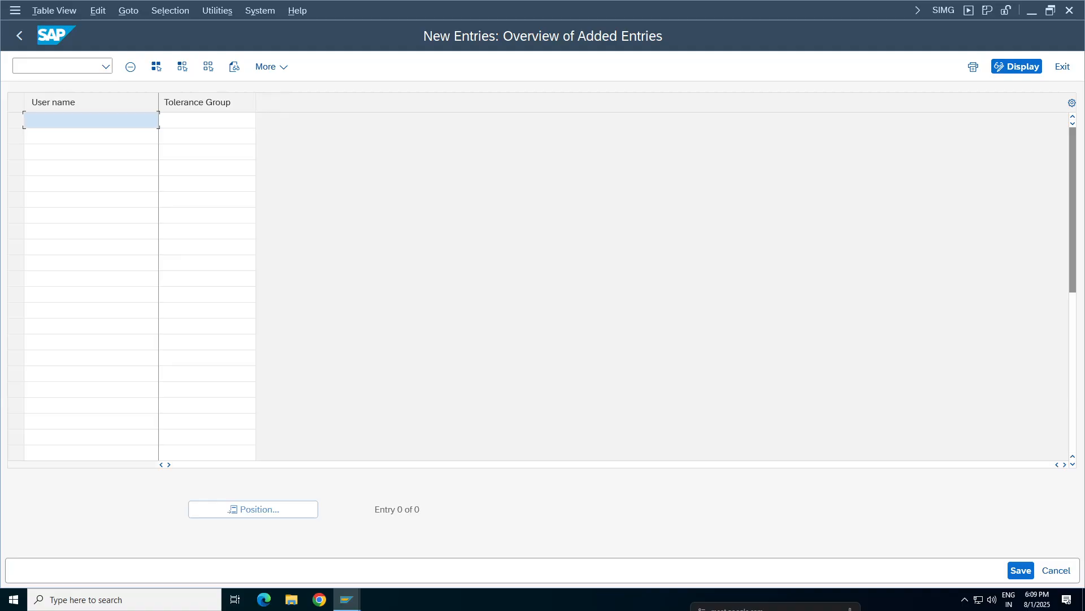
Step: Assign the logged-in user ID to tolerance group KP01 and save the assignment under customizing request S4HK904850
key(Tab)
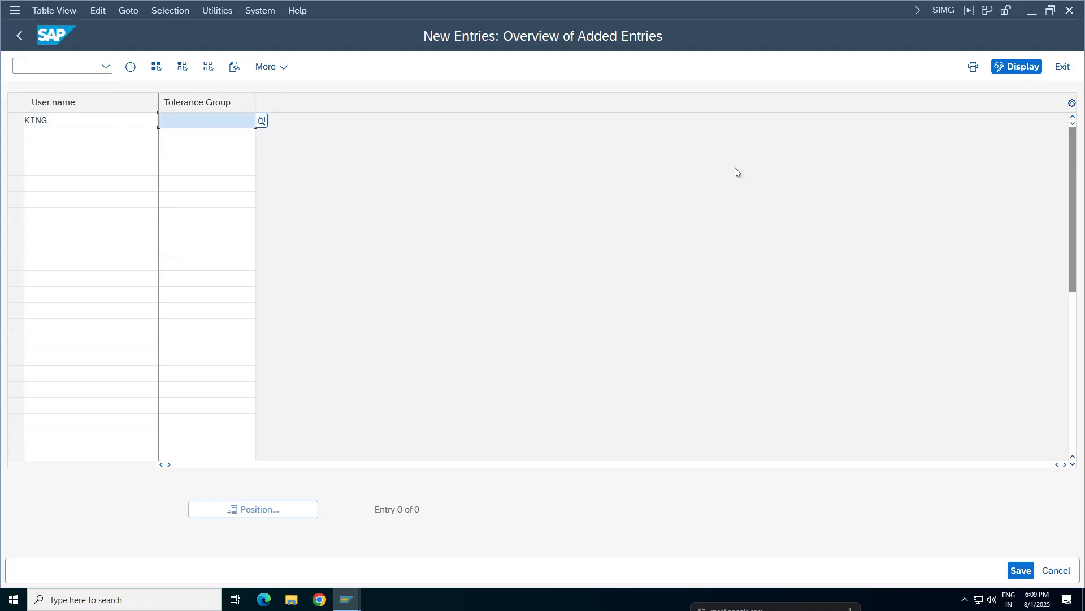
click(943, 12)
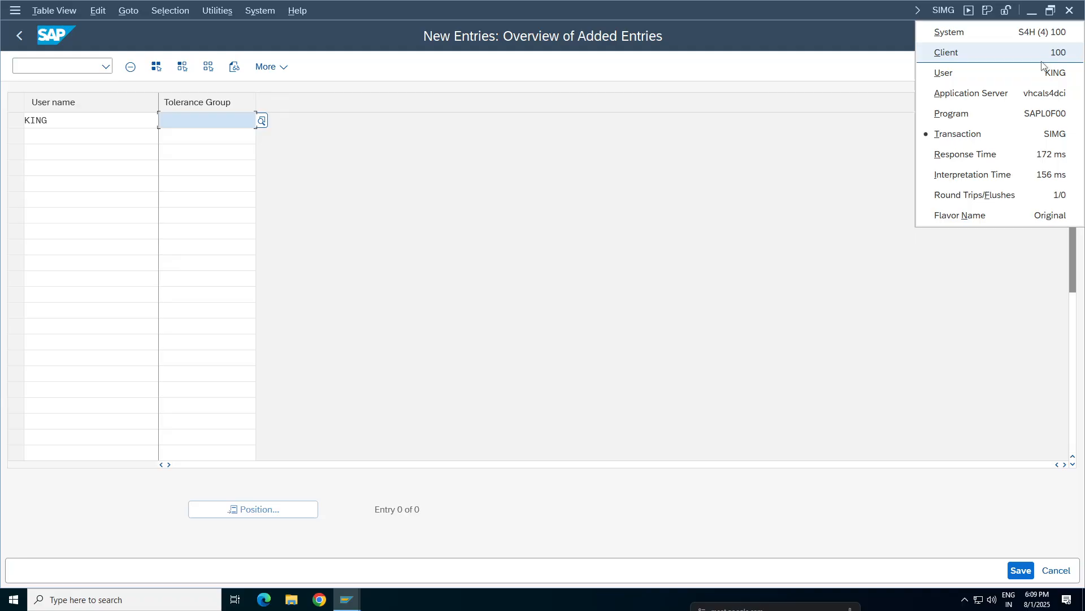
click(1033, 73)
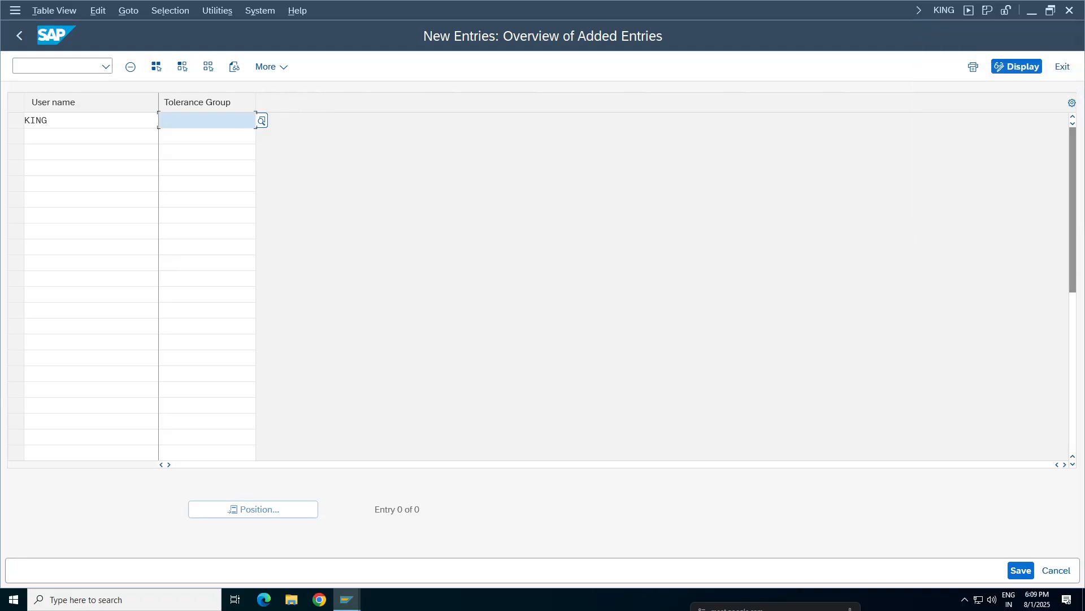
text(KP01)
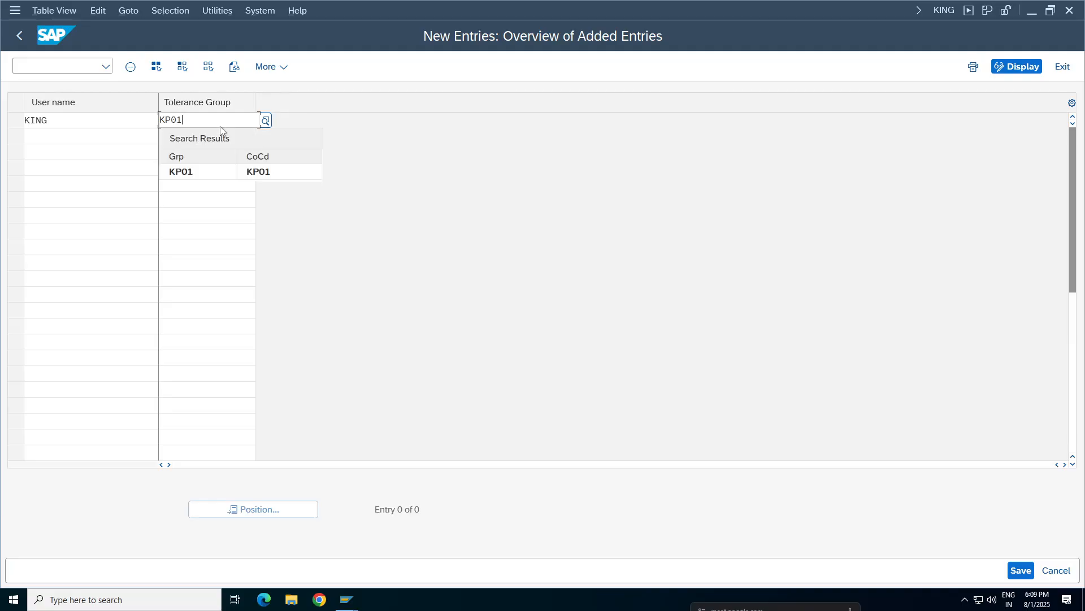
click(202, 173)
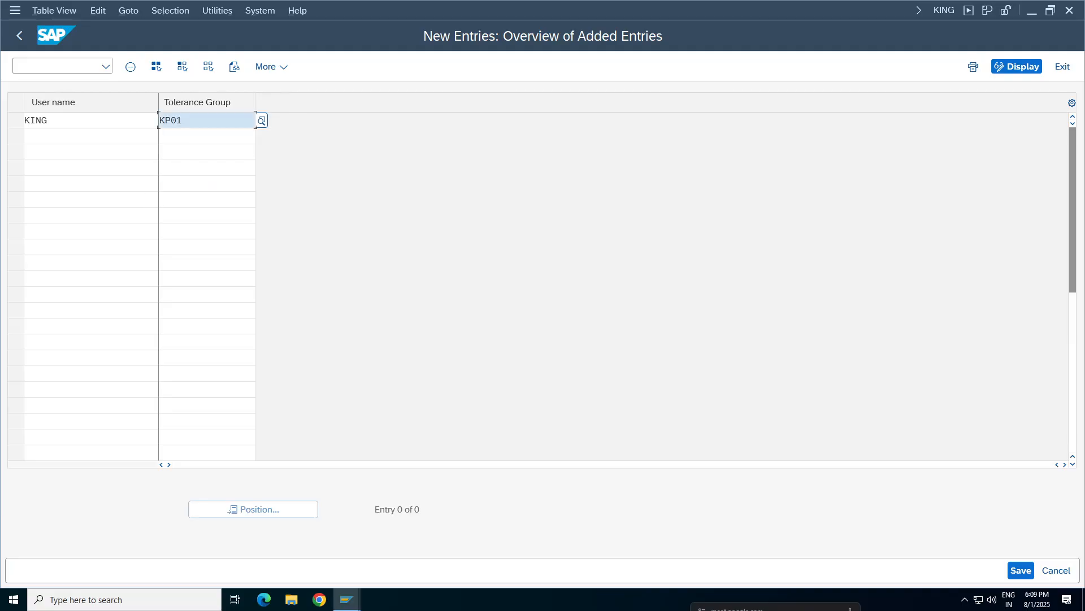
click(1017, 571)
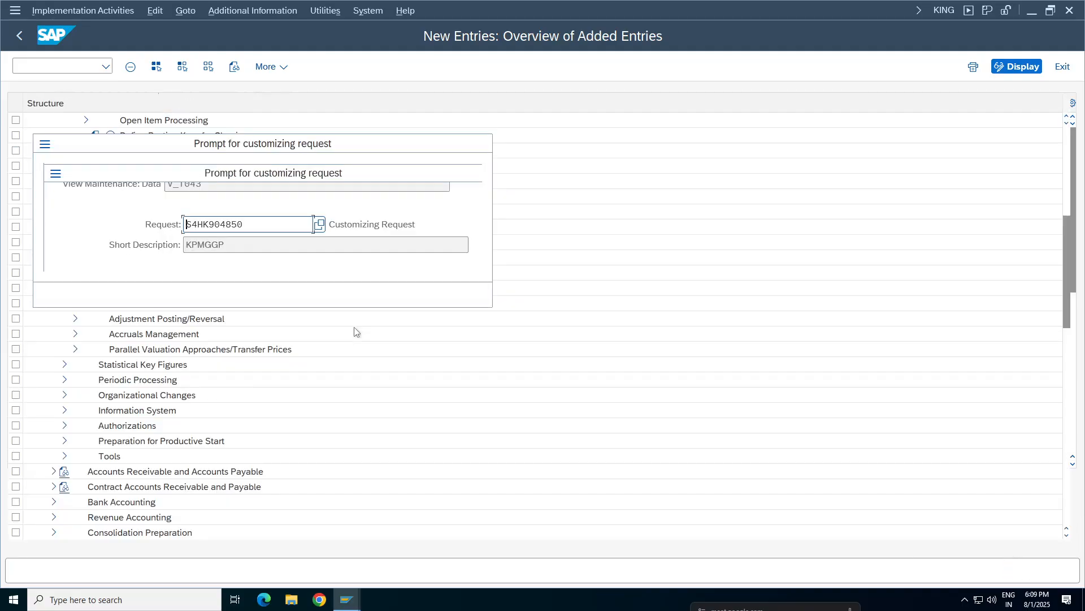
click(324, 295)
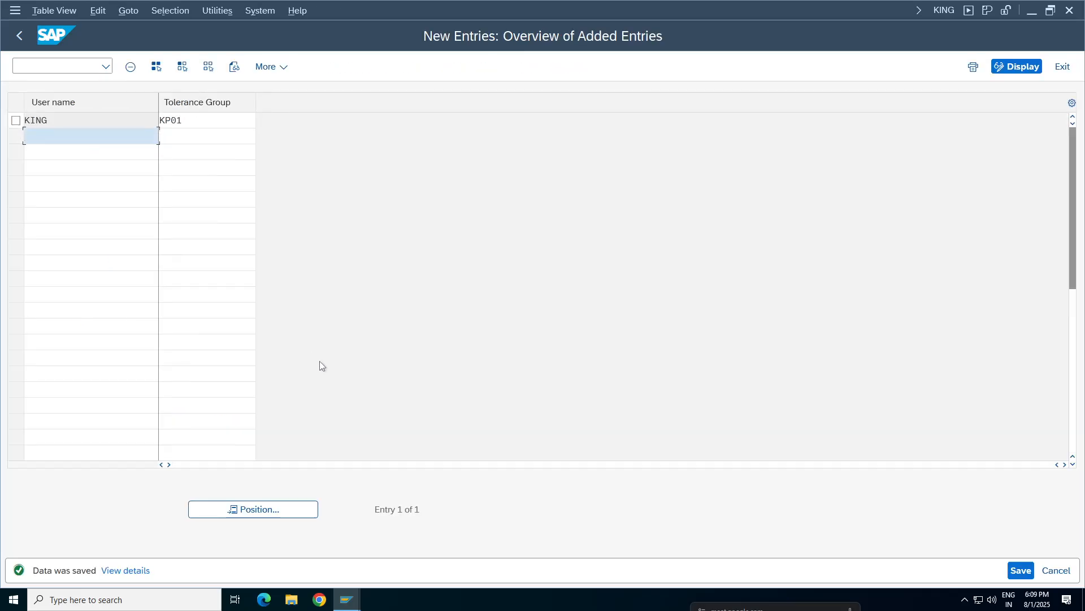
Step: Leave the user assignment view and switch to the open Enter G/L Account Document session for company code KP01
click(19, 35)
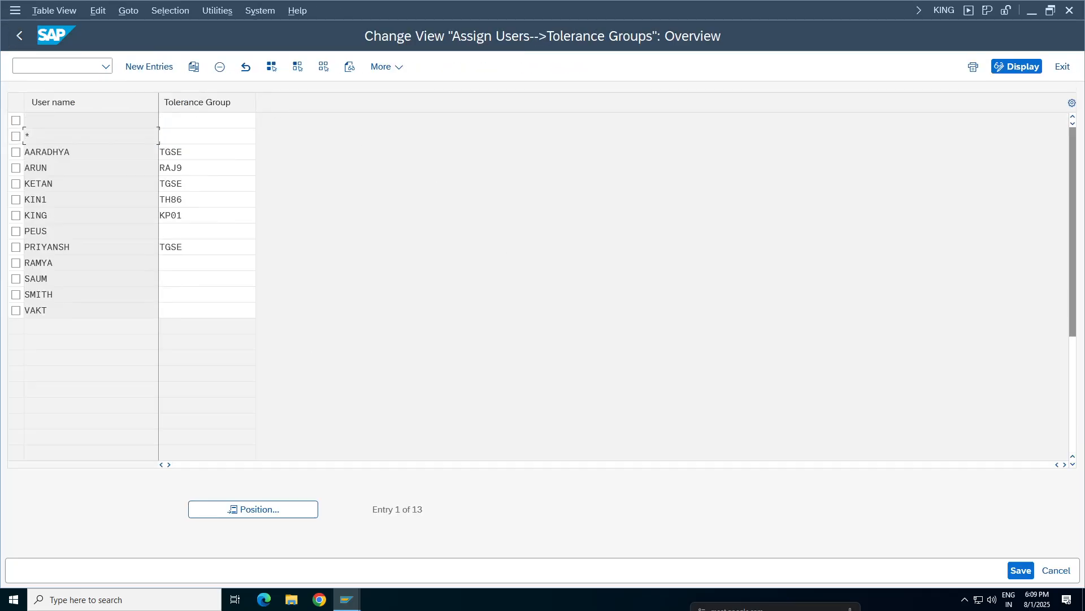
click(19, 35)
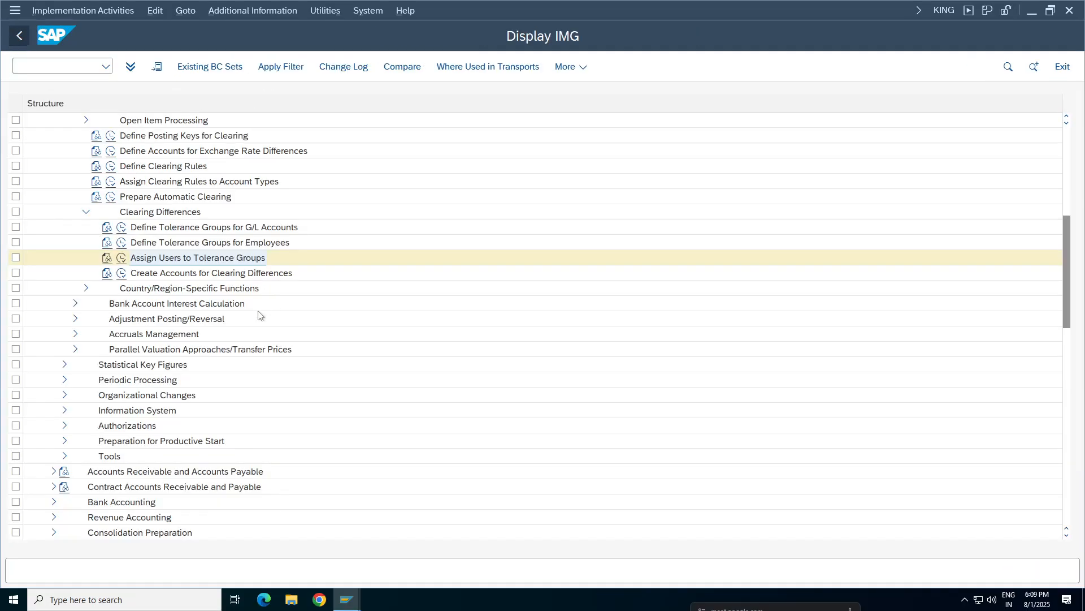
click(184, 243)
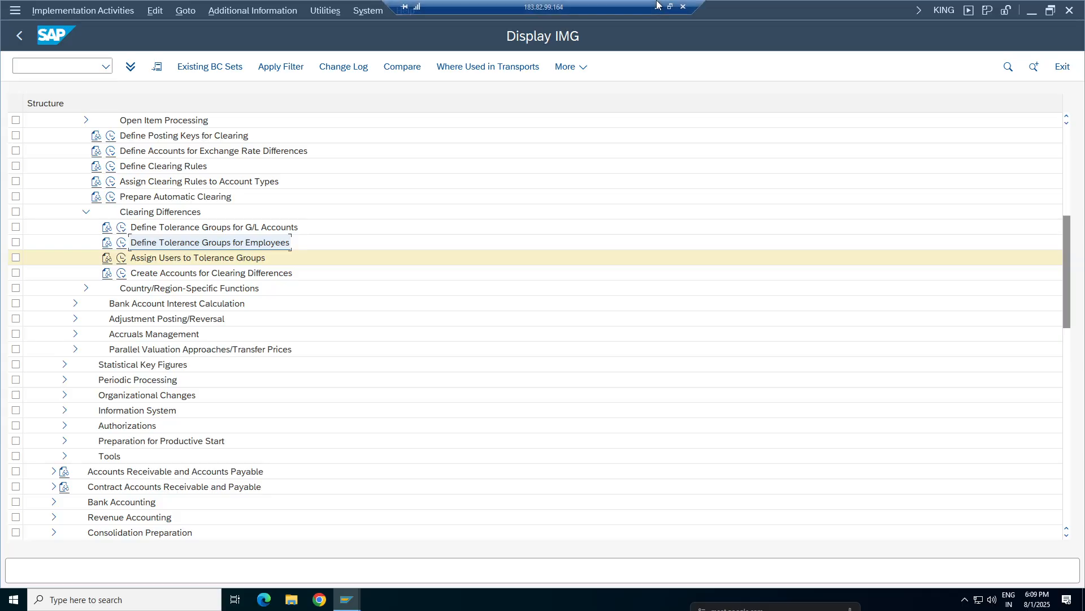
mouse_move(350, 604)
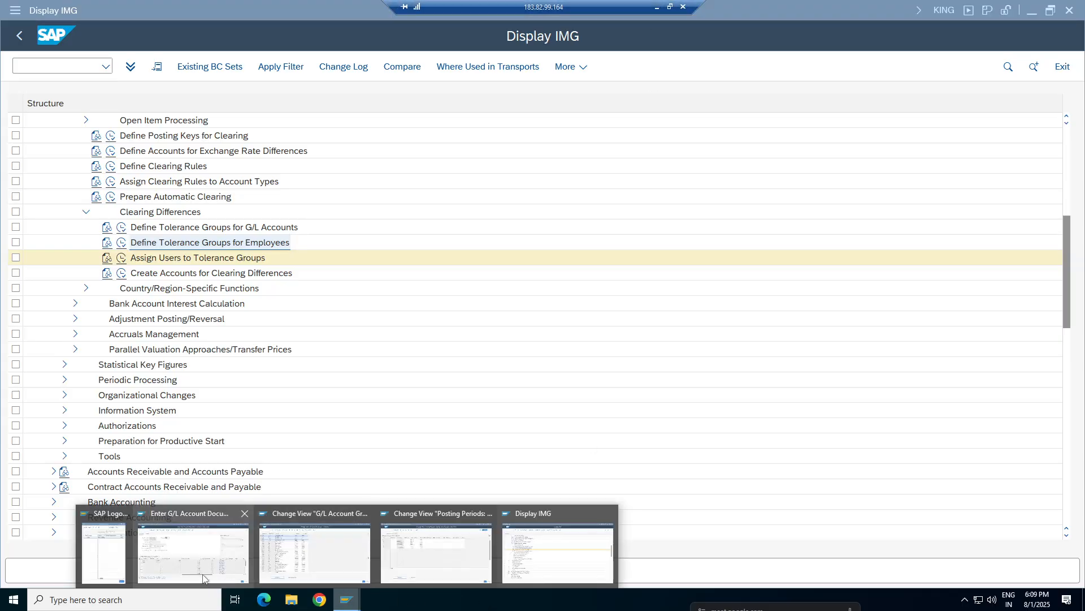
click(163, 565)
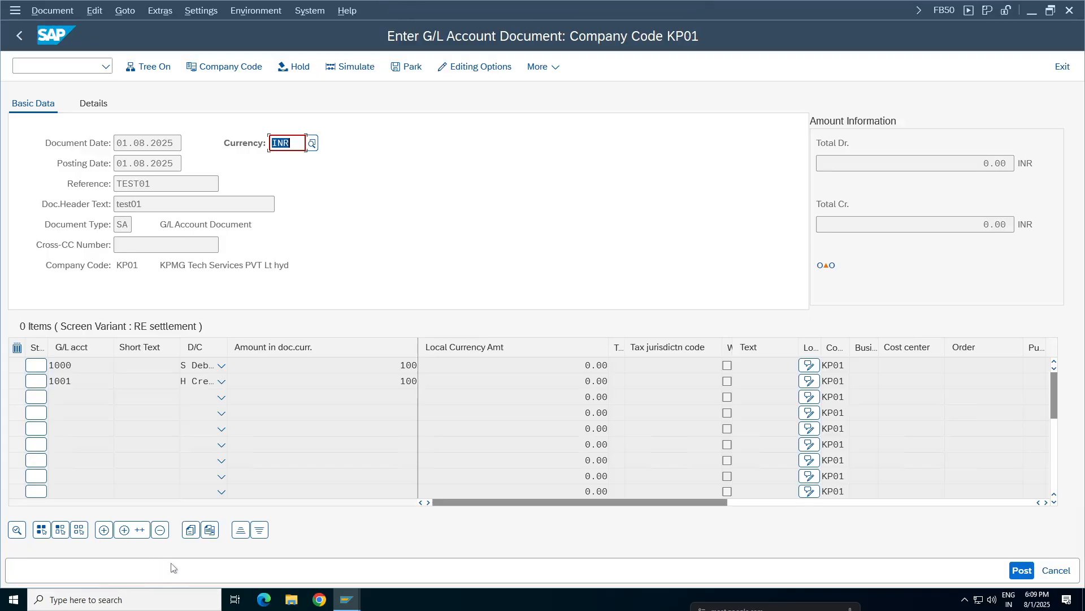
Step: Recheck the pending G/L document, then exit editing and discard its data
key(Return)
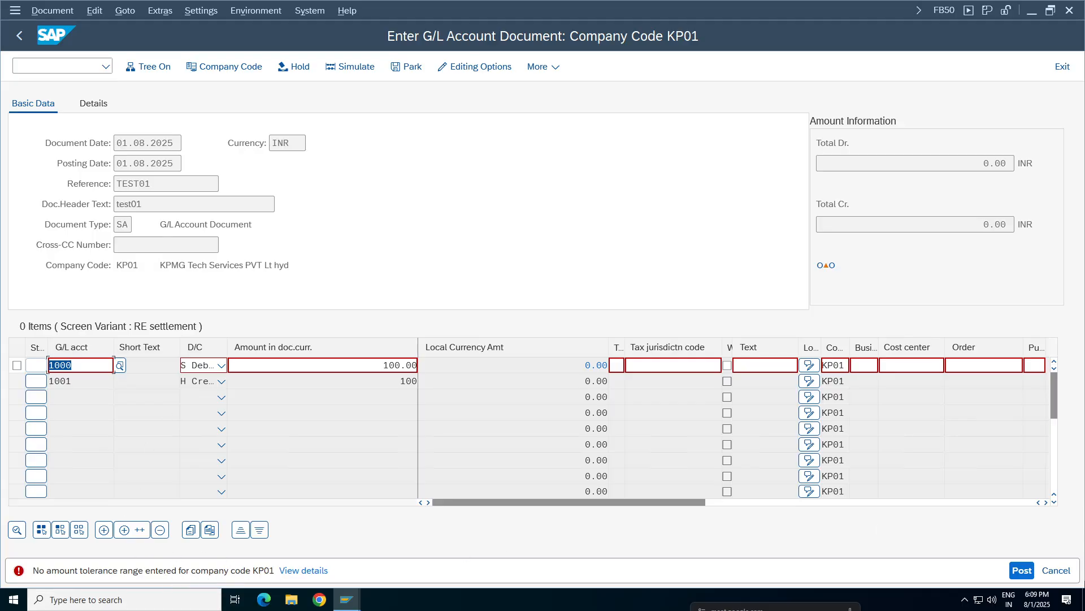
click(1060, 574)
click(272, 351)
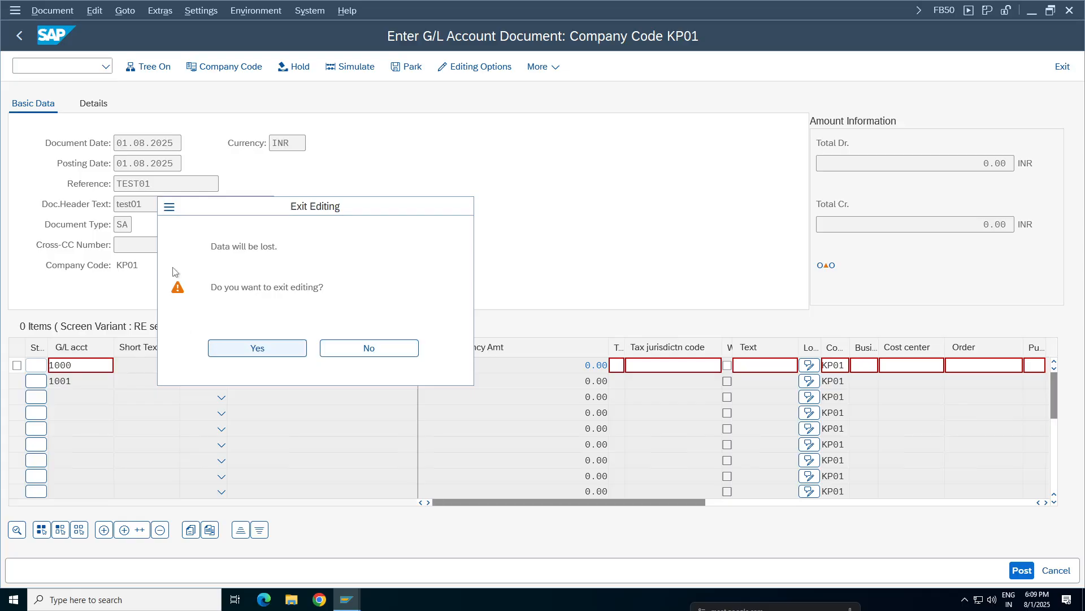
Step: Fill in the document header with document date 01.08.2025, reference Test01 and header text Test01
click(136, 147)
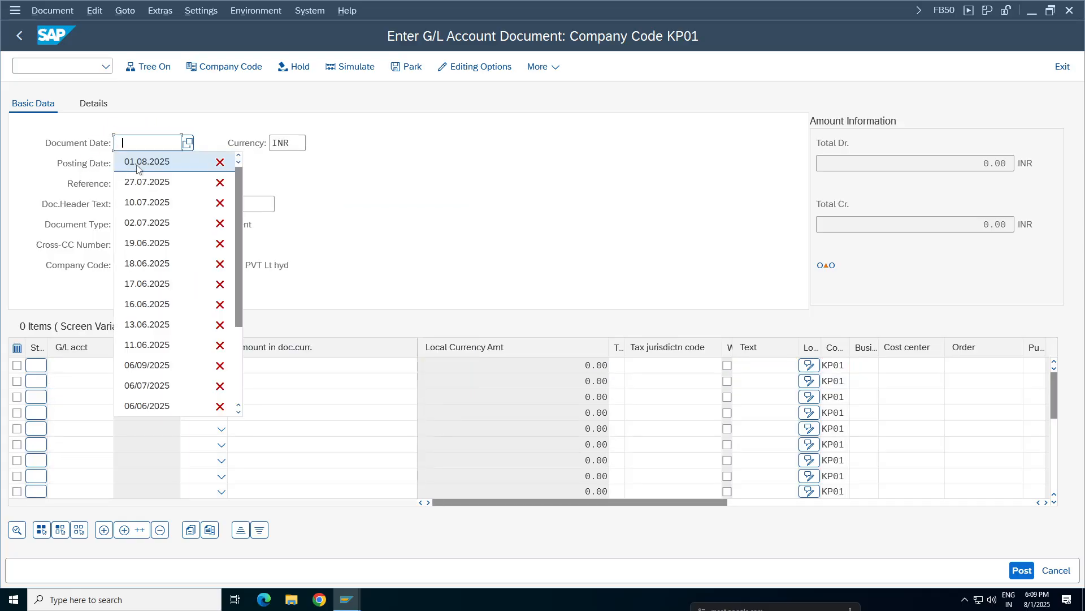
click(138, 163)
key(Tab)
click(130, 184)
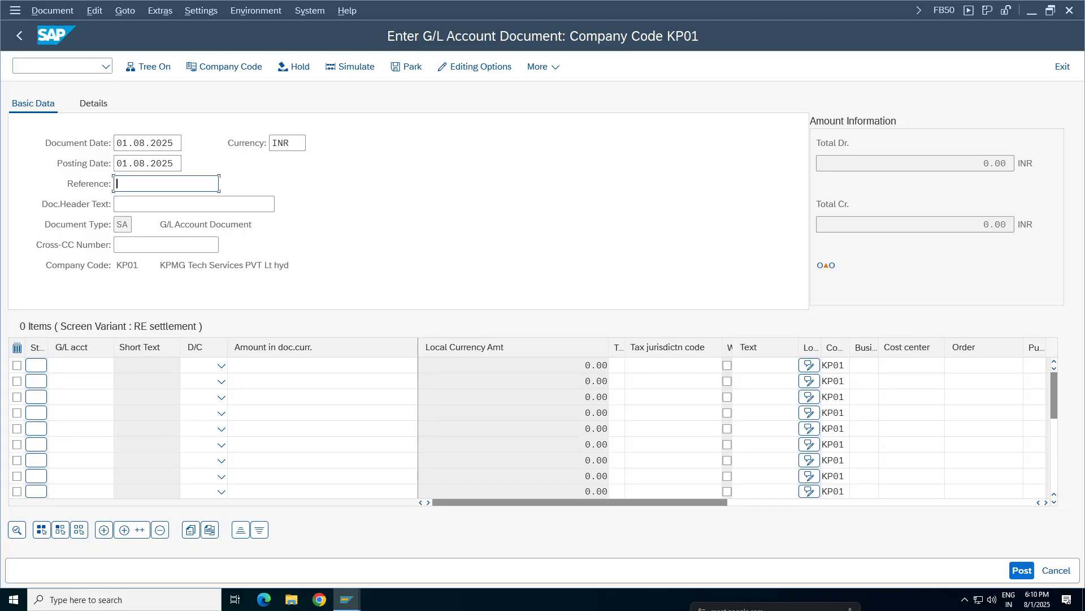
click(129, 207)
key(Tab)
key(space)
click(129, 223)
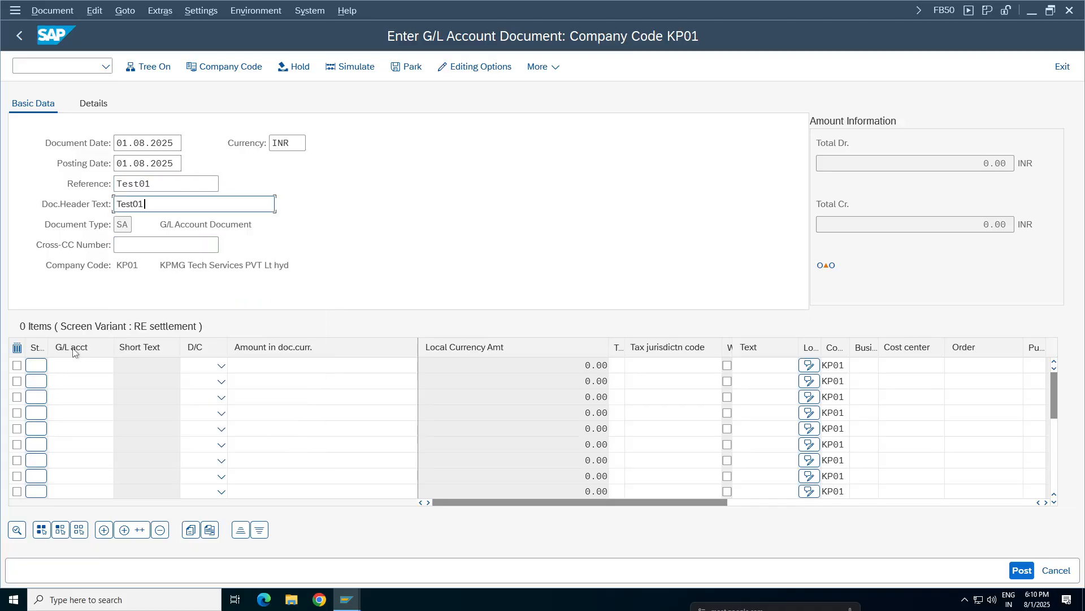
Step: Enter G/L account 1000 as the debit line and G/L account 1001 as the credit line
click(75, 365)
click(77, 88)
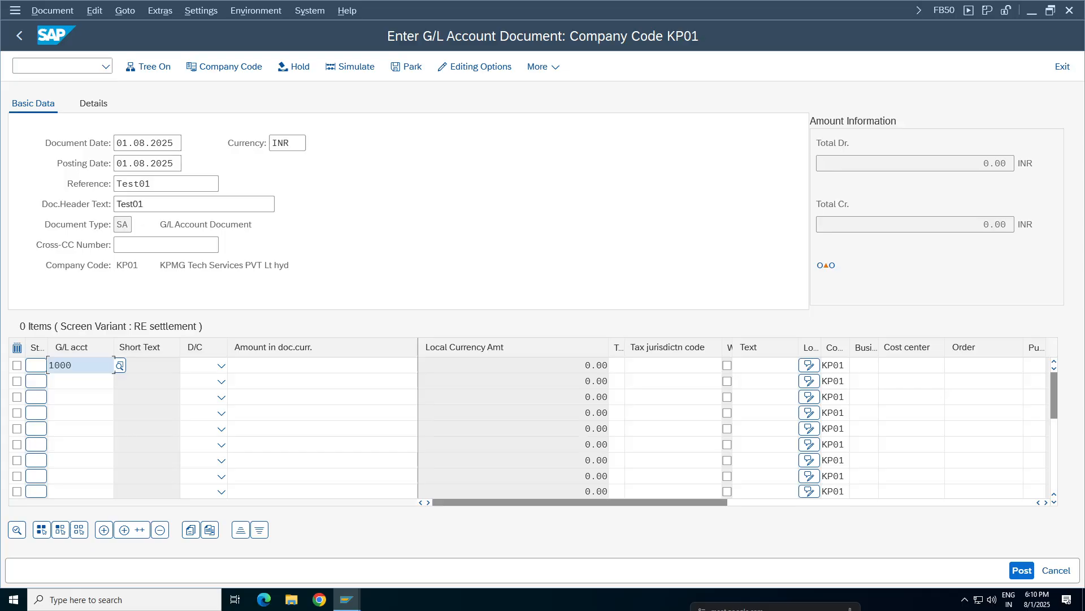
click(75, 381)
click(69, 118)
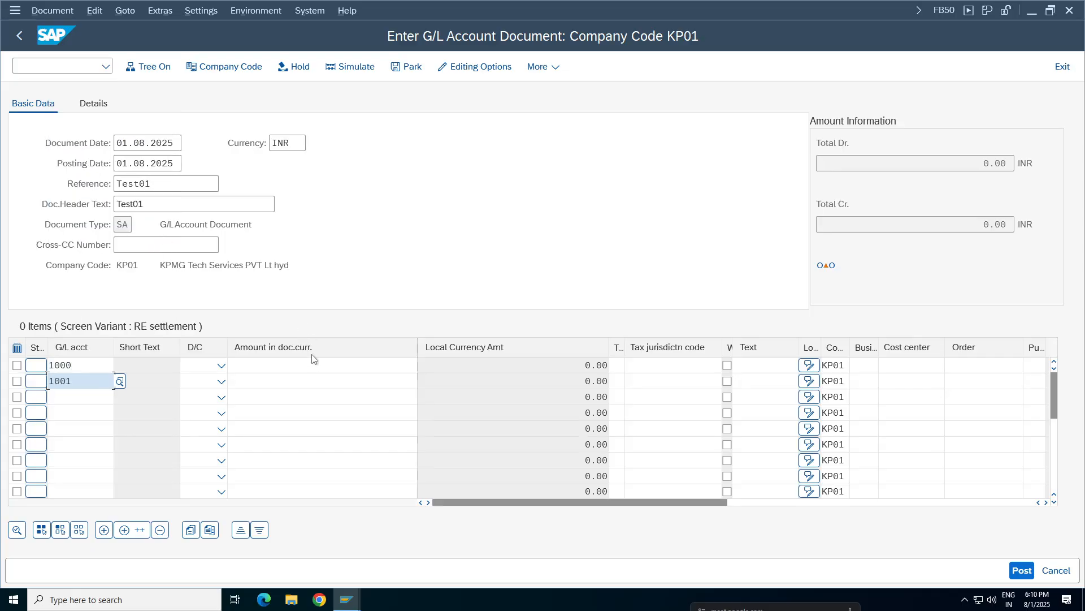
click(221, 365)
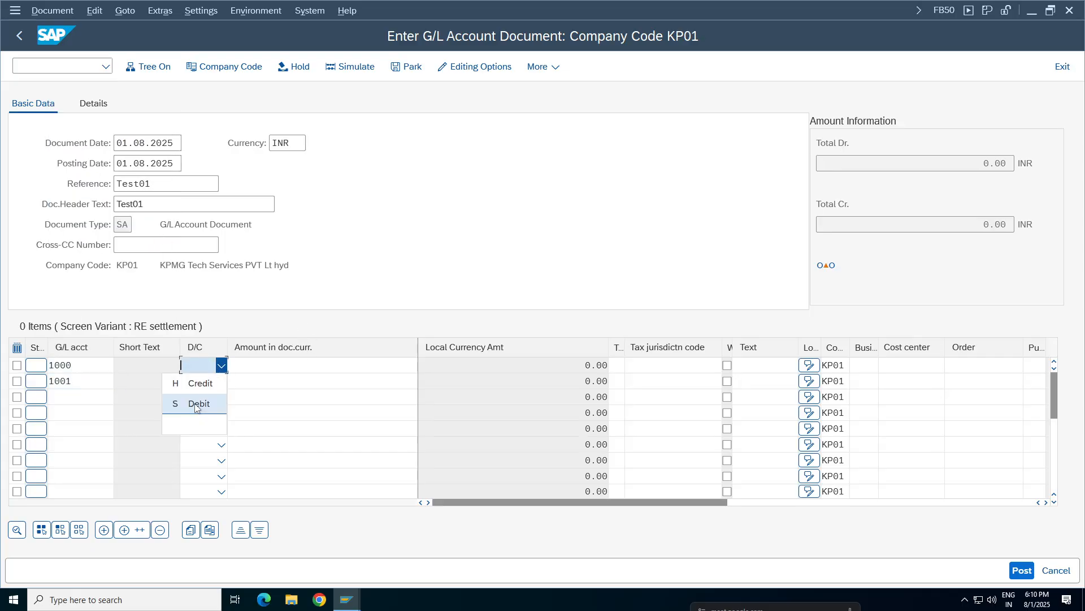
click(195, 403)
click(221, 381)
click(198, 400)
Step: Set the amount of both line items to 100 and check the document
click(316, 365)
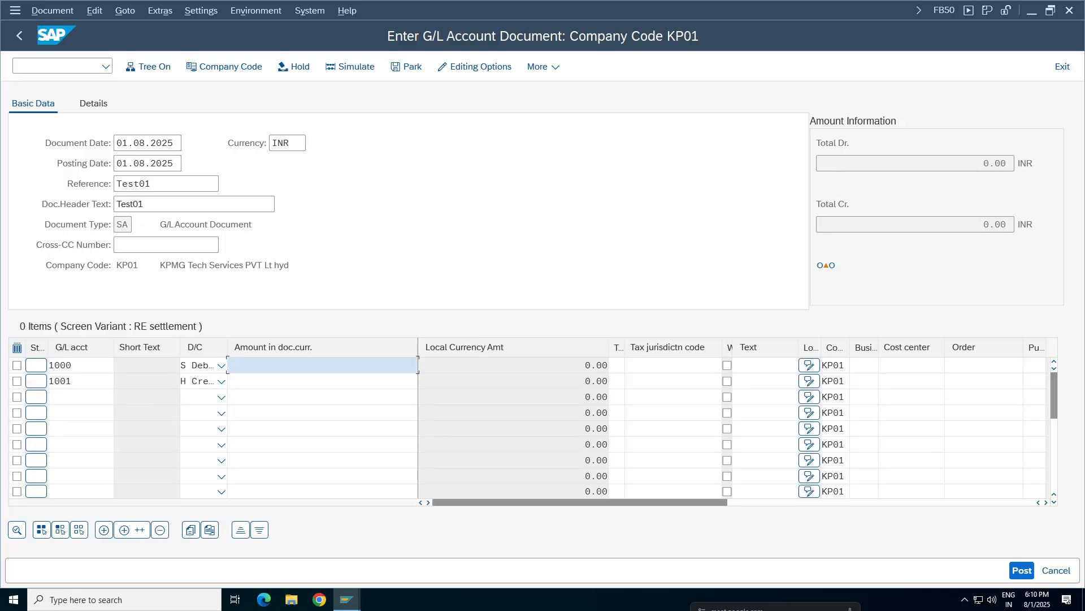
click(317, 84)
click(317, 381)
click(317, 99)
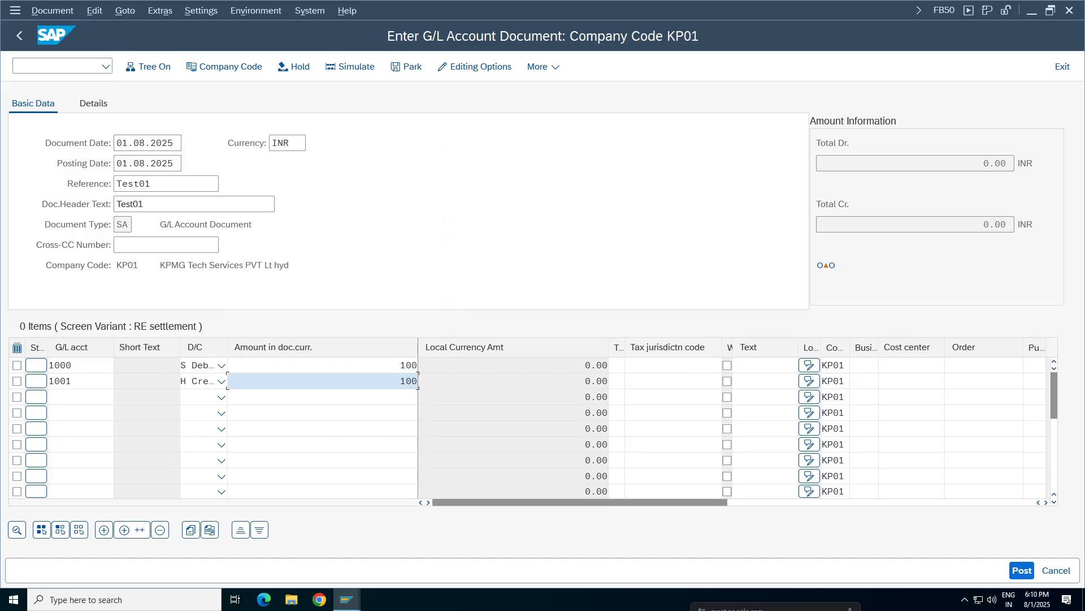
key(Return)
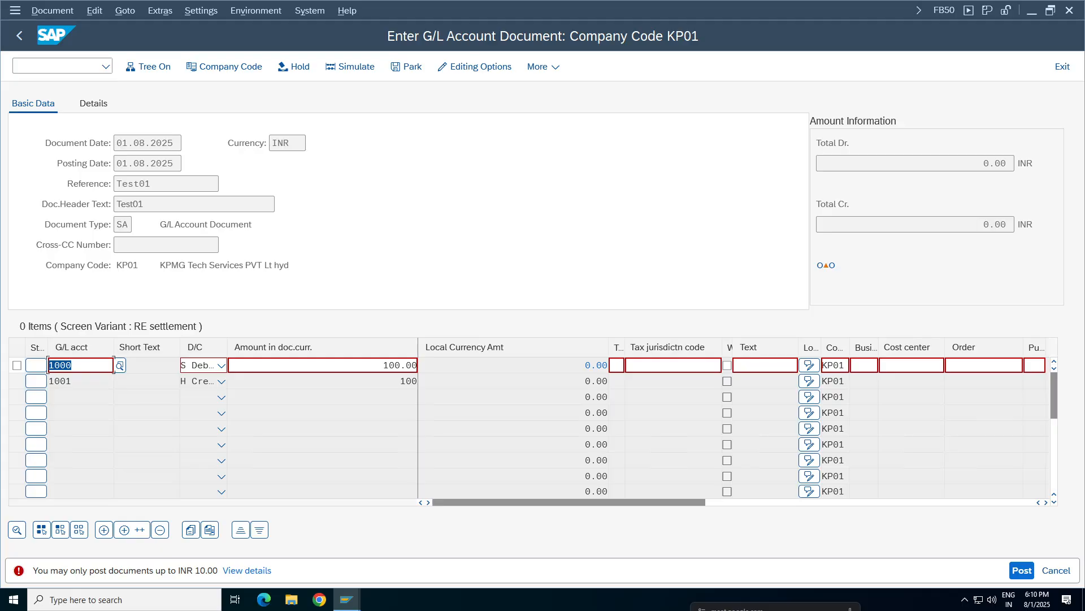
Step: Switch to the Display IMG session and open the Define Tolerance Groups for Employees activity under Clearing Differences
click(944, 12)
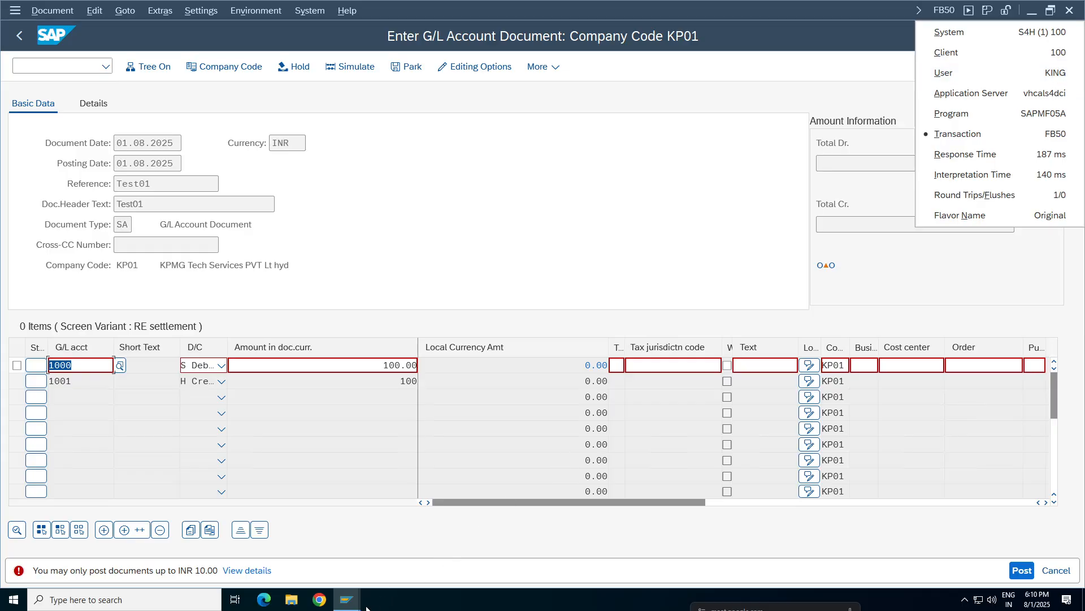
click(357, 601)
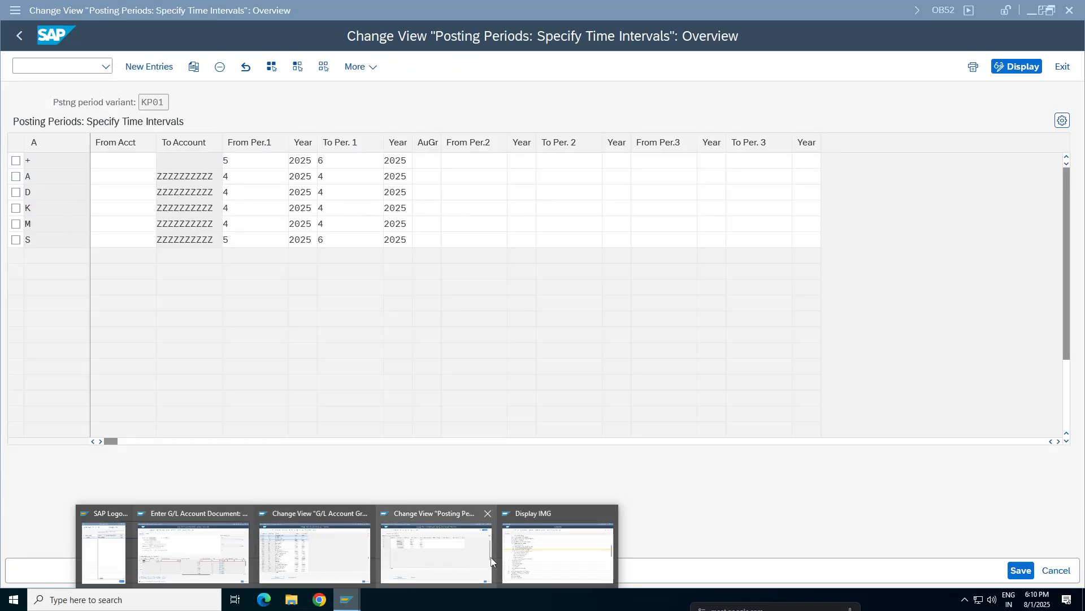
click(524, 557)
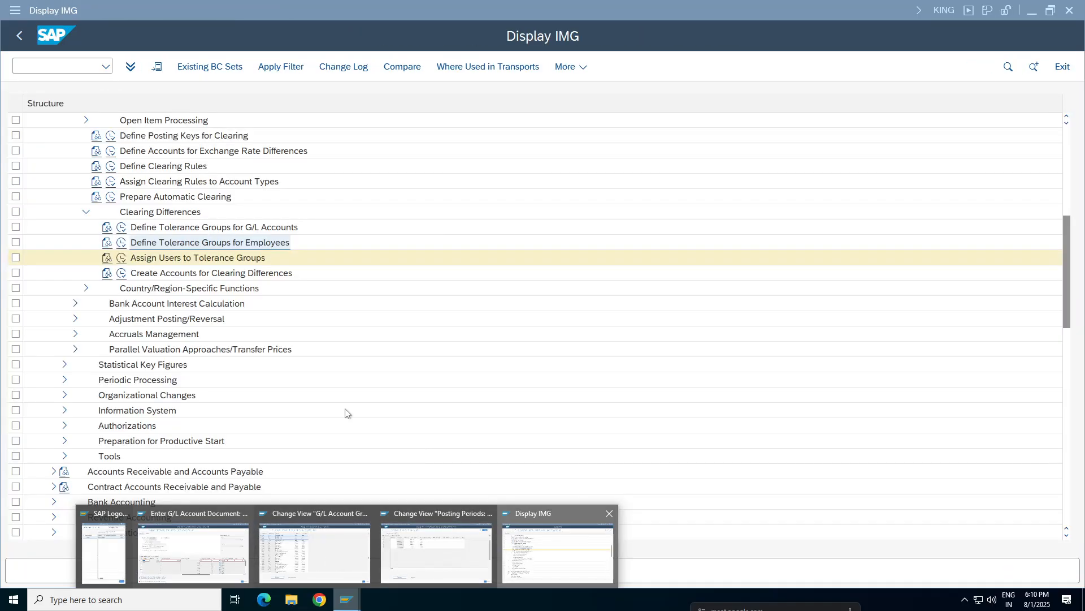
click(107, 257)
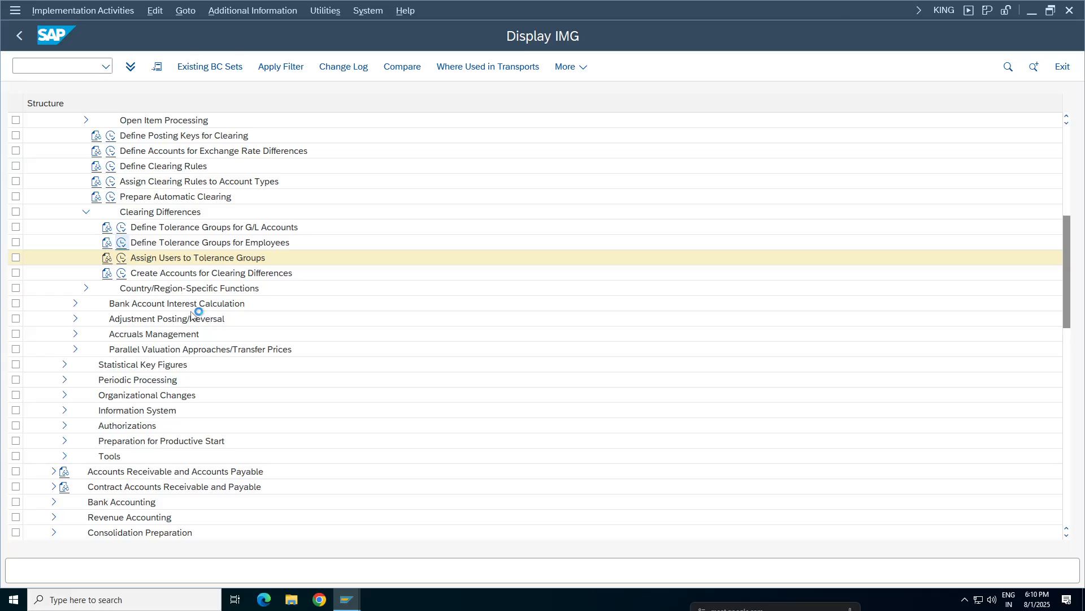
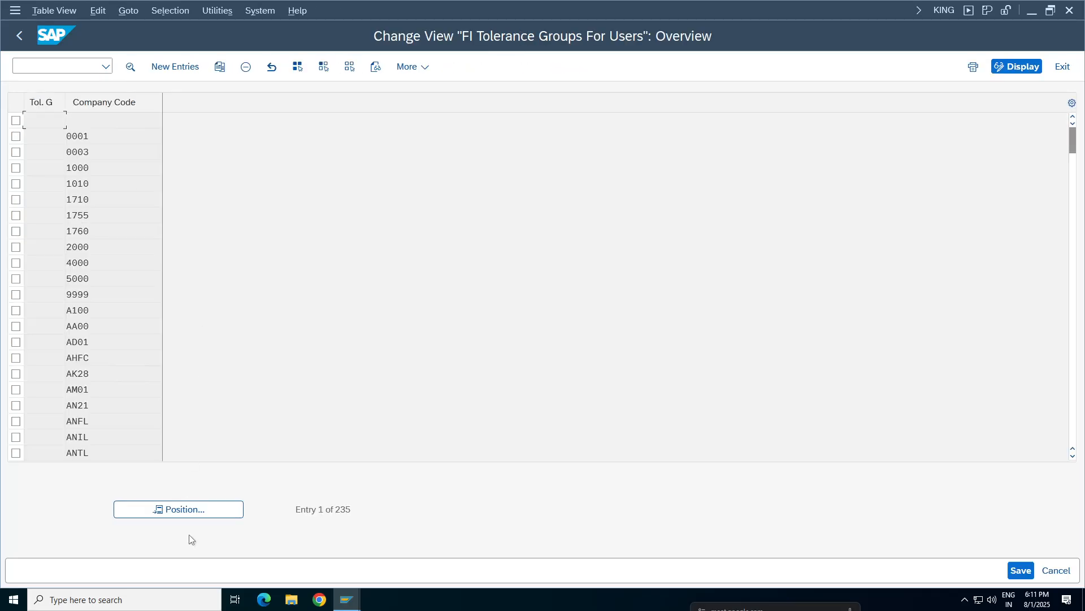
Step: Position the list at tolerance group KP01 and open the details of its entry for company code KP01
click(193, 511)
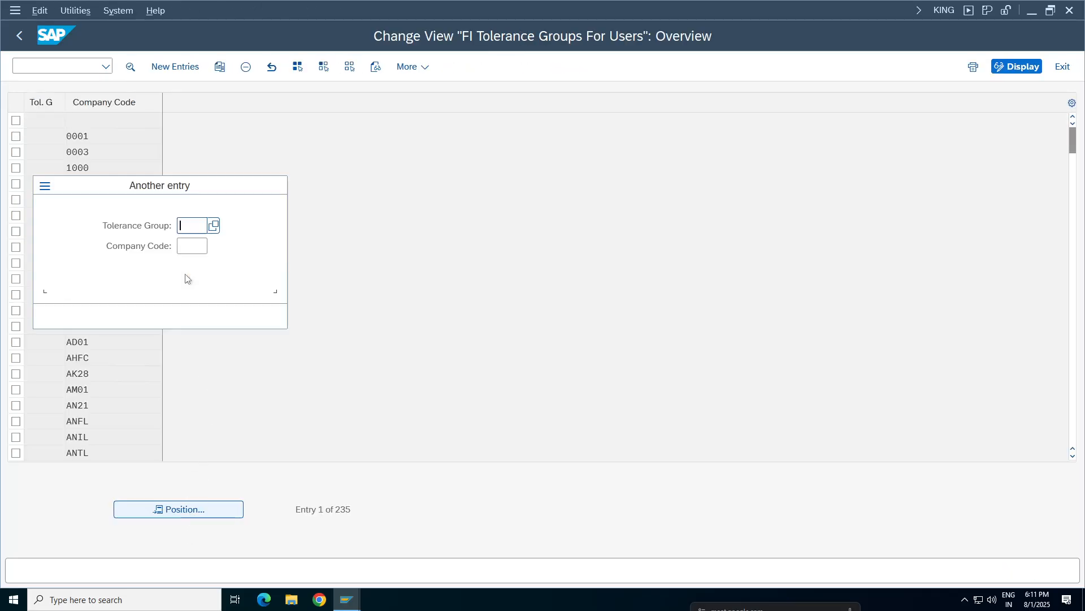
text(sp01)
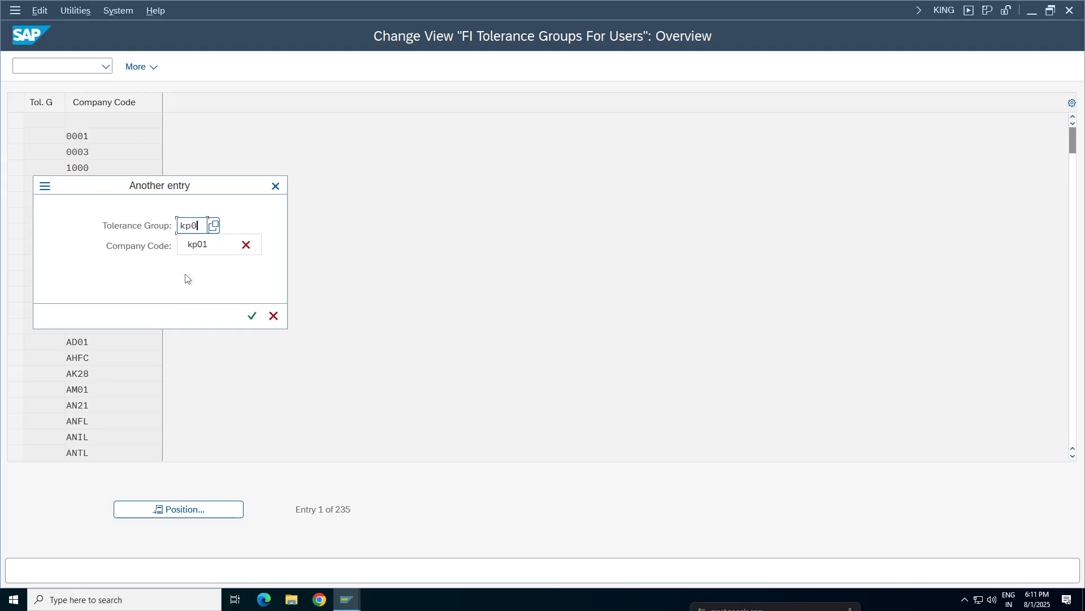
key(Return)
key(Return)
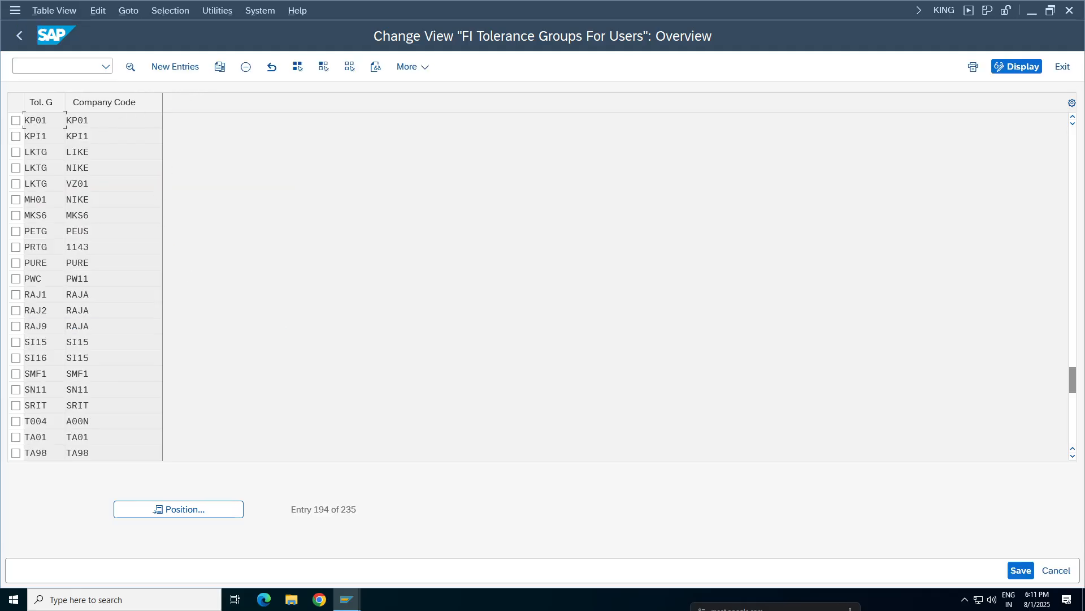
double_click(36, 120)
Step: Set tolerance group KP01's amount per document to 99,999,999 and save it under the proposed customizing request
click(399, 204)
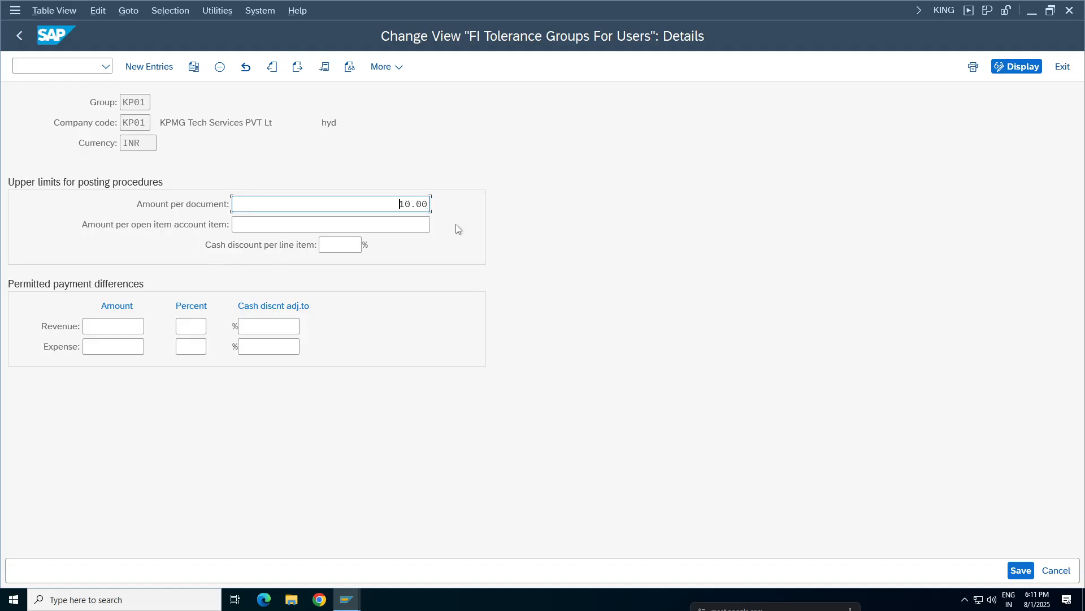
key(Delete)
key(Delete)
key(Delete)
key(Delete)
key(Delete)
text(99,999,999)
key(Return)
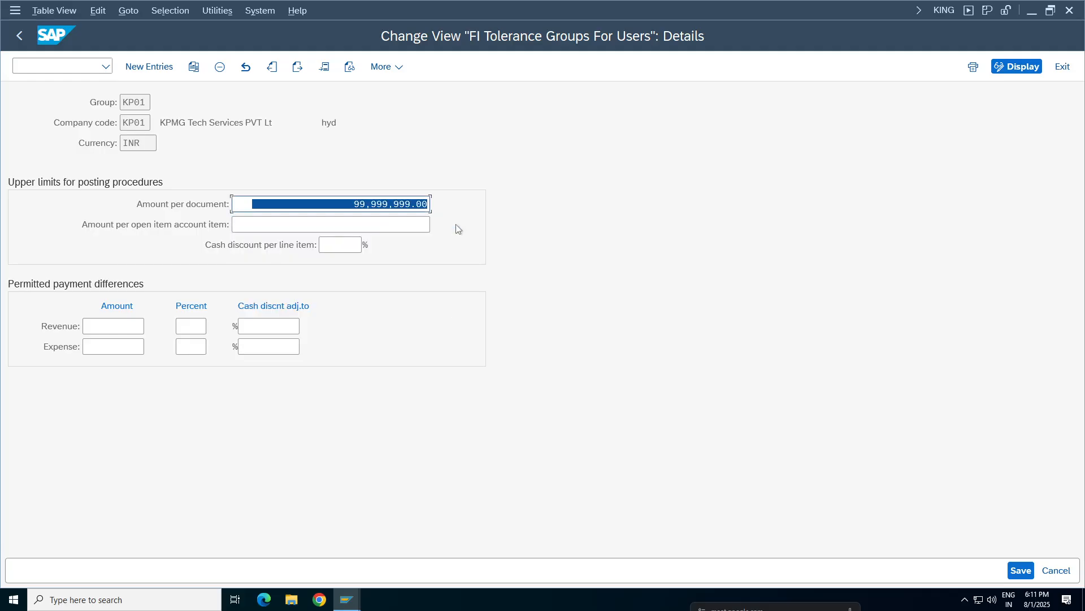
click(1021, 570)
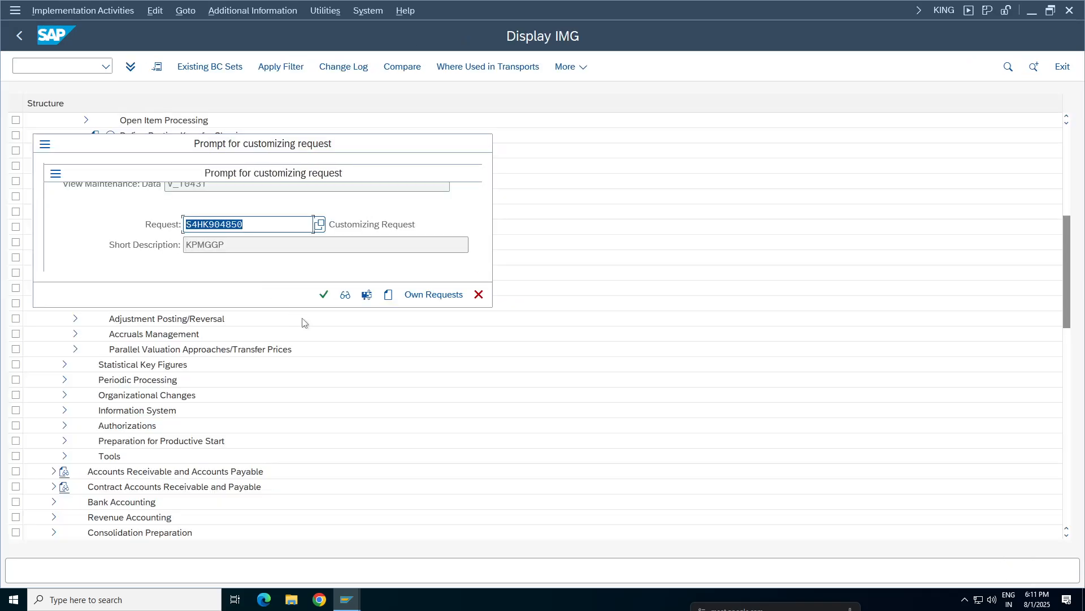
click(323, 294)
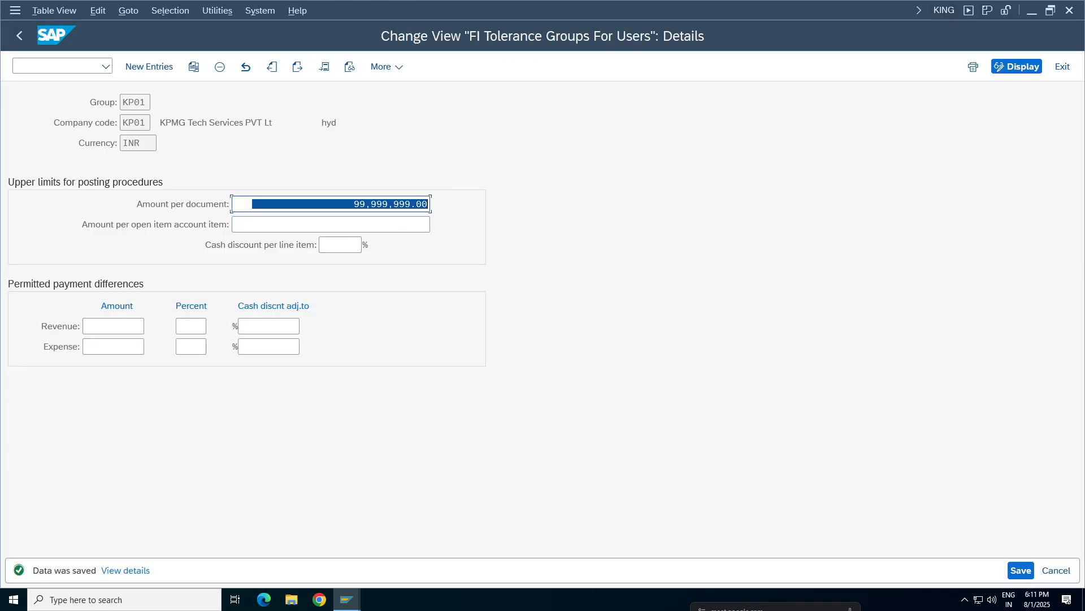
click(367, 203)
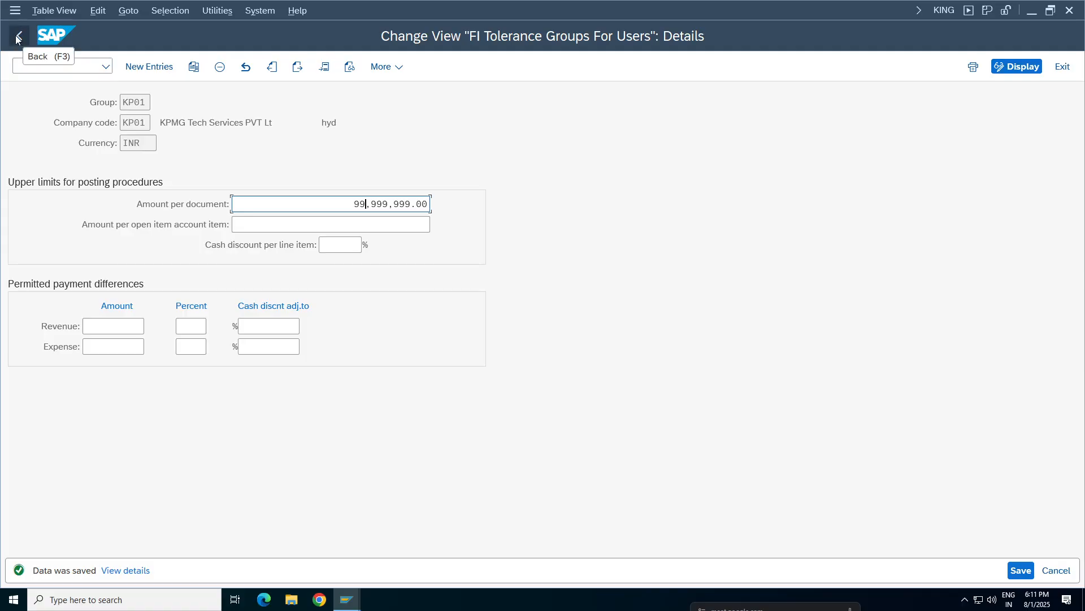
Step: Return to the pending G/L account document and exit editing, discarding its data
click(347, 599)
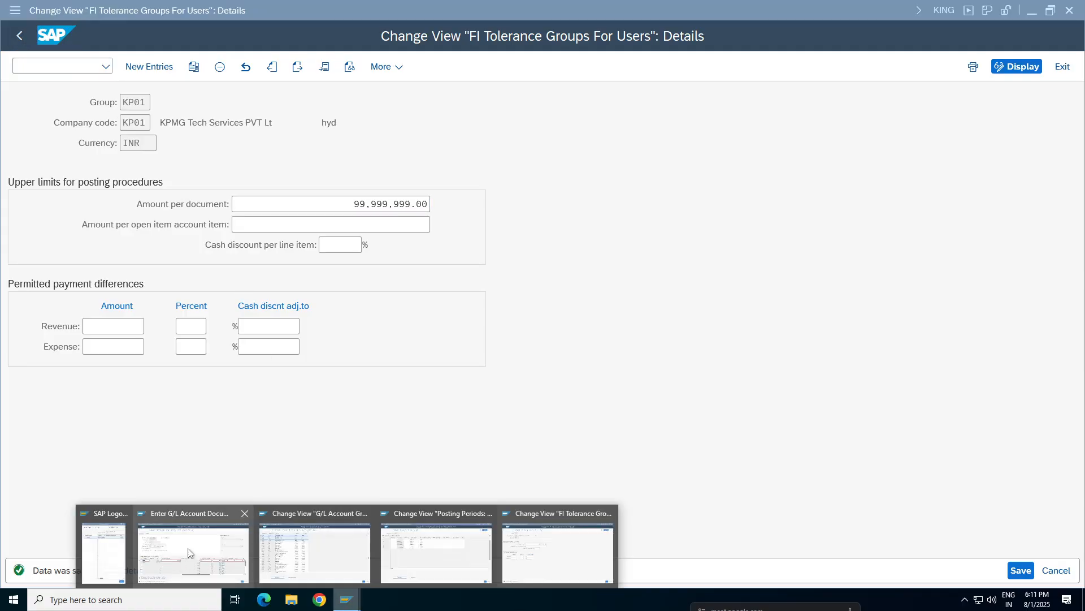
click(208, 551)
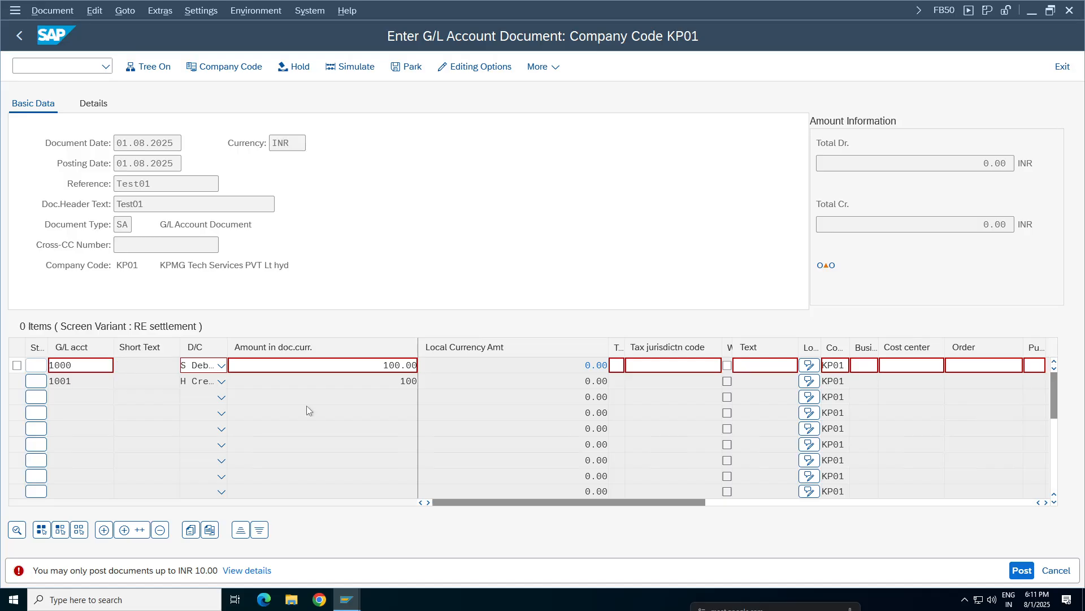
key(F12)
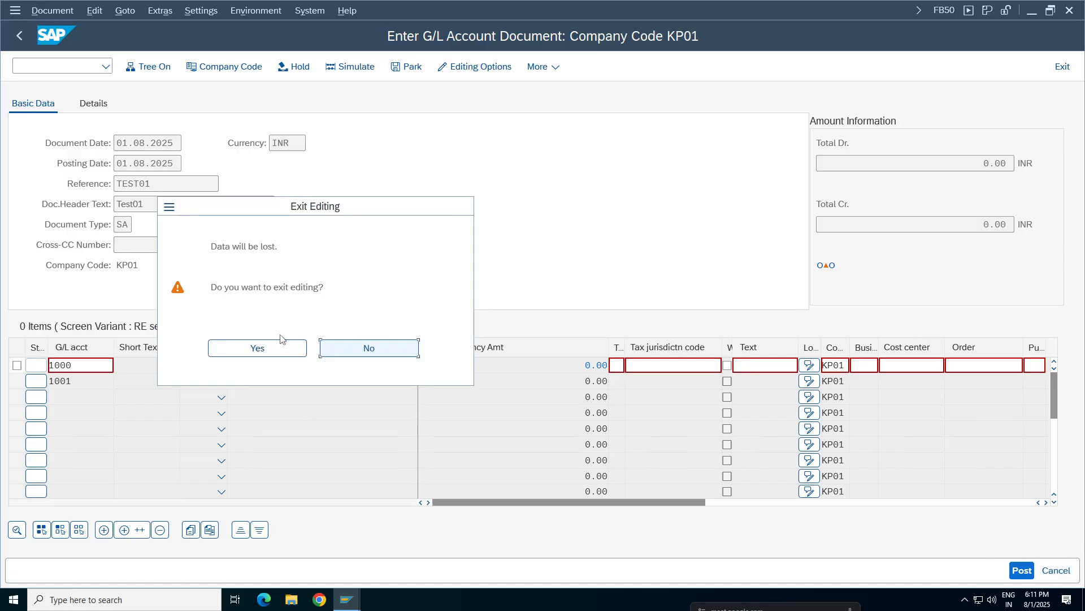
click(255, 347)
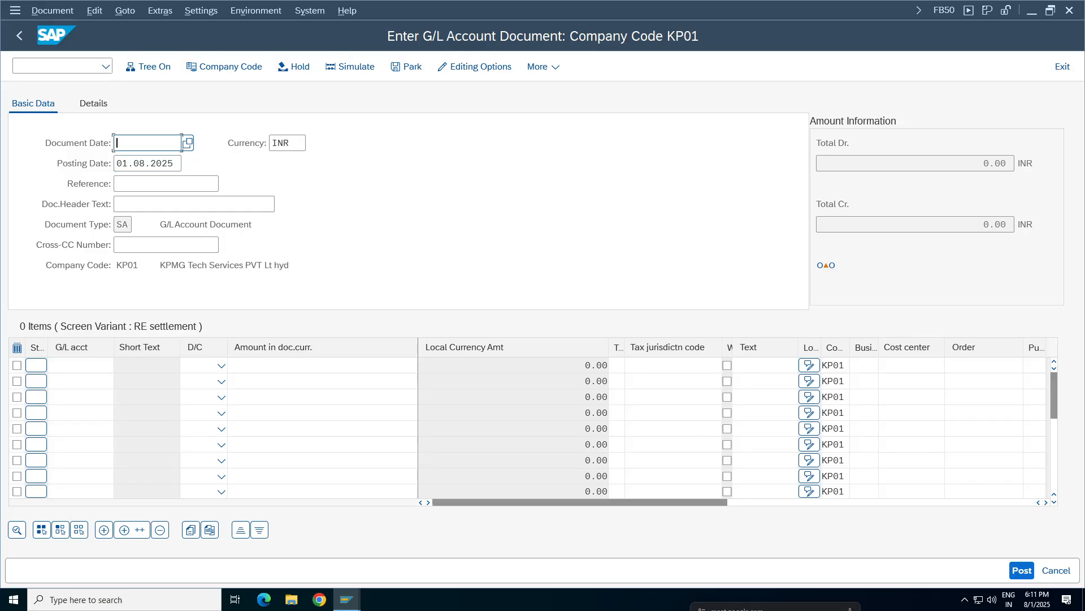
click(339, 600)
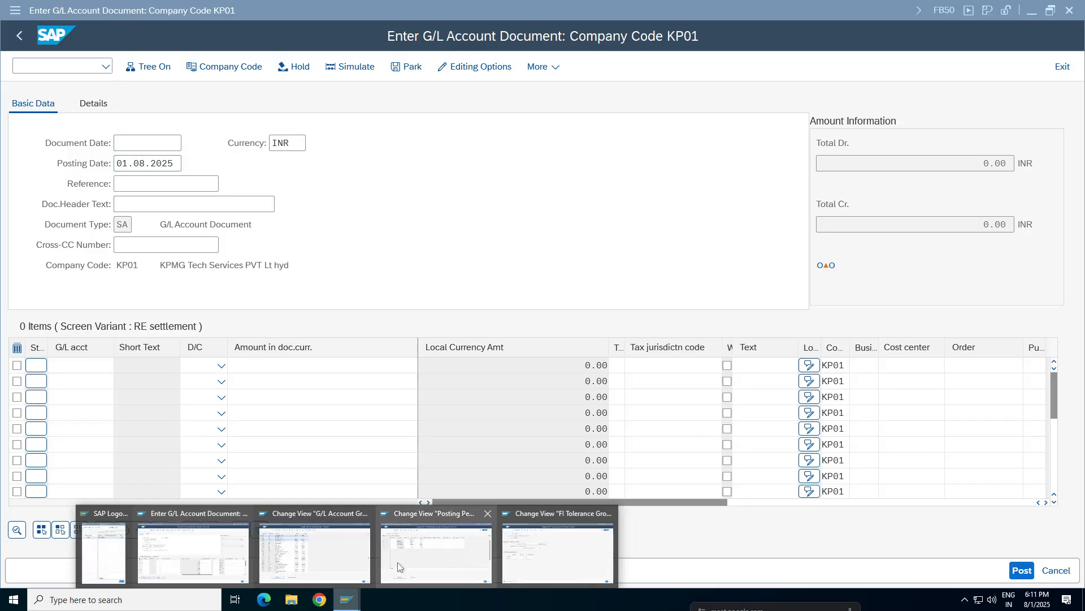
click(446, 218)
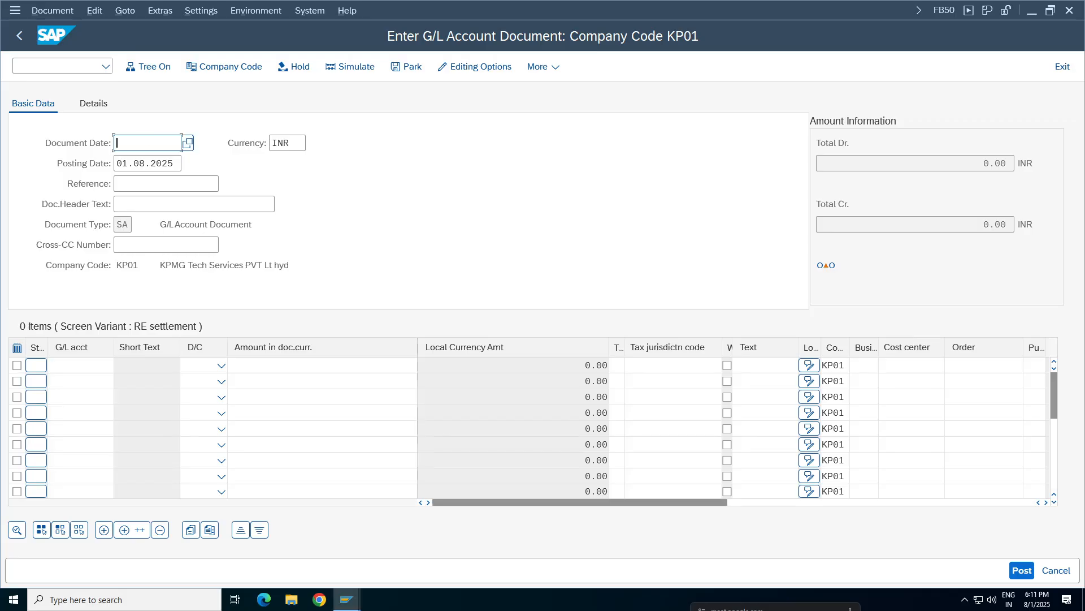
Step: Fill in the blank G/L document header with document date 01.08.2025, reference Test01 and header text Test01
click(122, 144)
click(139, 164)
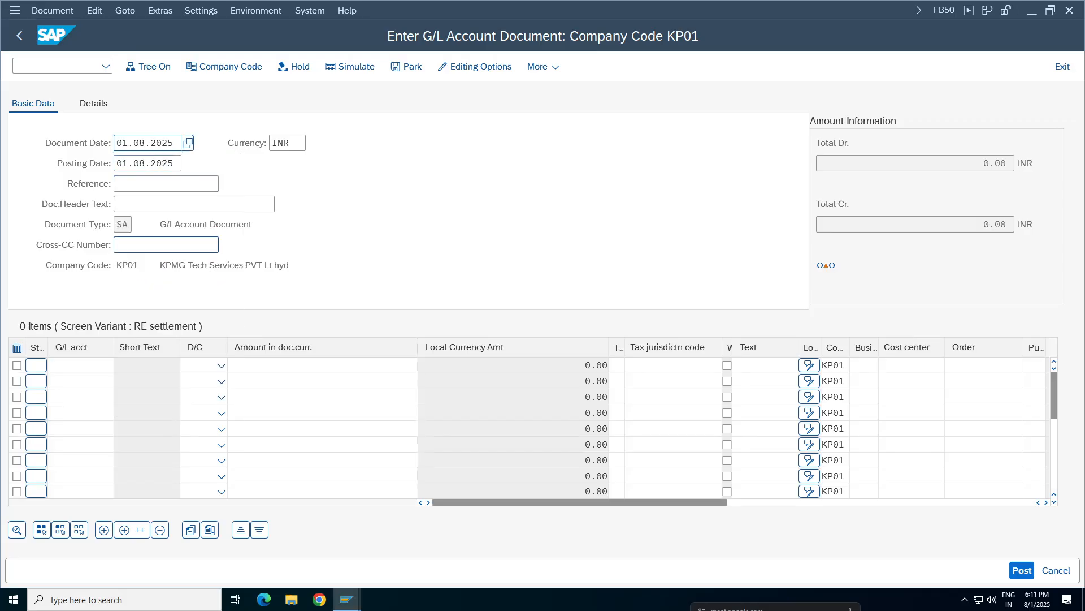
click(128, 183)
click(127, 202)
click(127, 204)
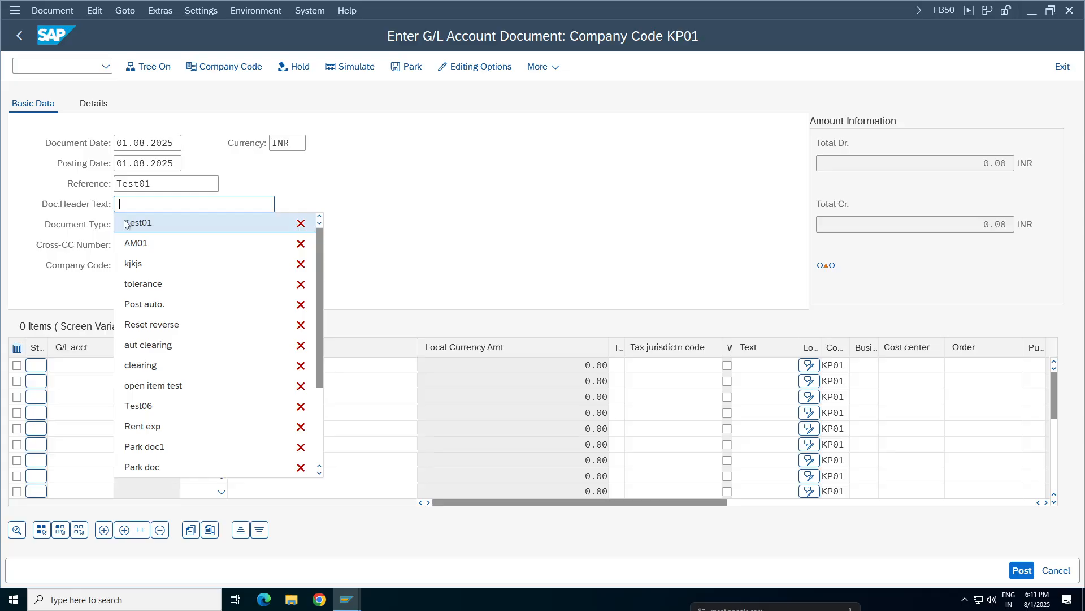
click(129, 223)
Step: Enter G/L account 1000 as the debit line and G/L account 1001 as the credit line
click(79, 365)
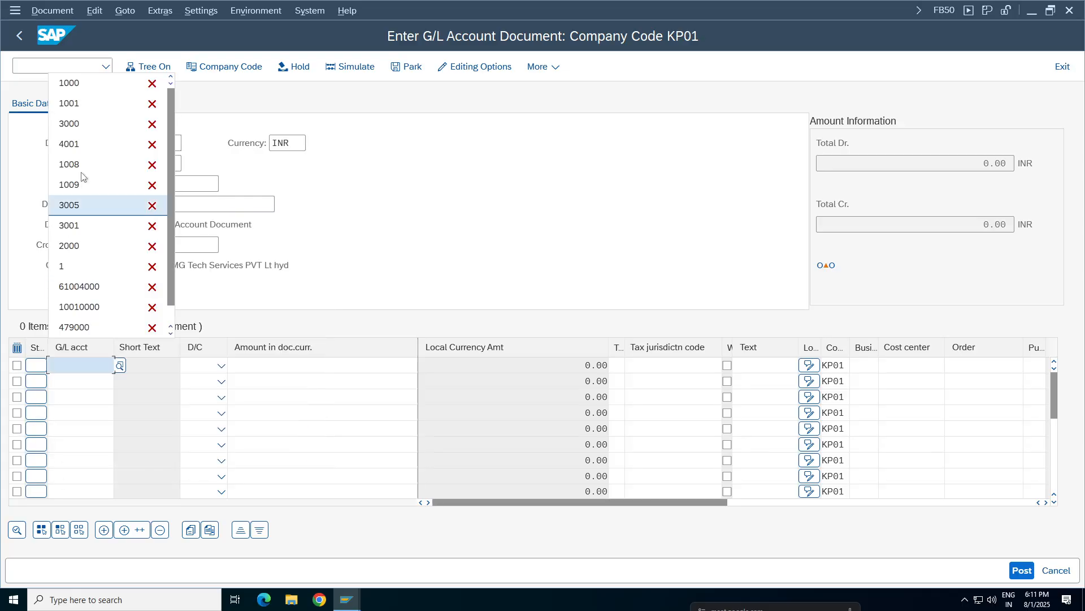
click(74, 85)
click(79, 380)
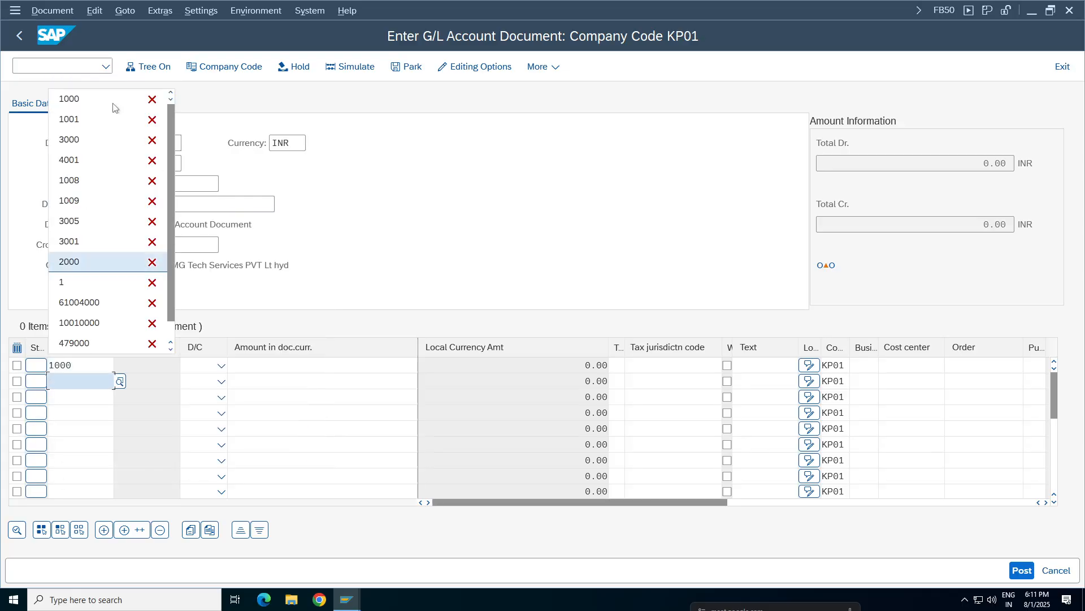
click(83, 117)
click(220, 365)
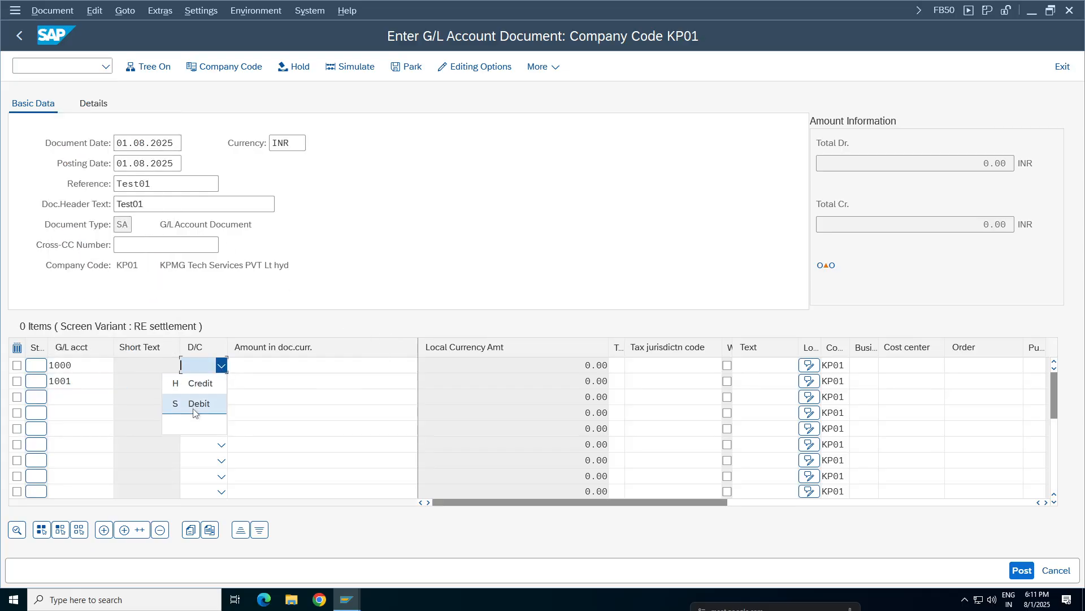
click(198, 403)
click(222, 381)
click(201, 402)
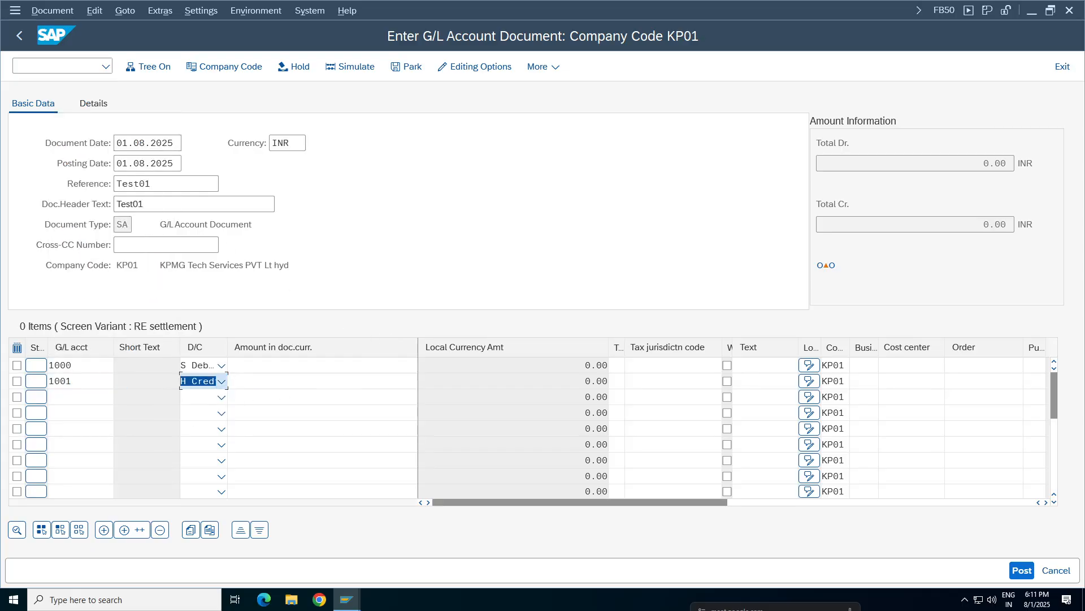
Step: Exit the G/L document entry, discarding its data, and reopen transaction FB50 - Enter G/L Account Document
click(283, 366)
click(694, 178)
click(20, 36)
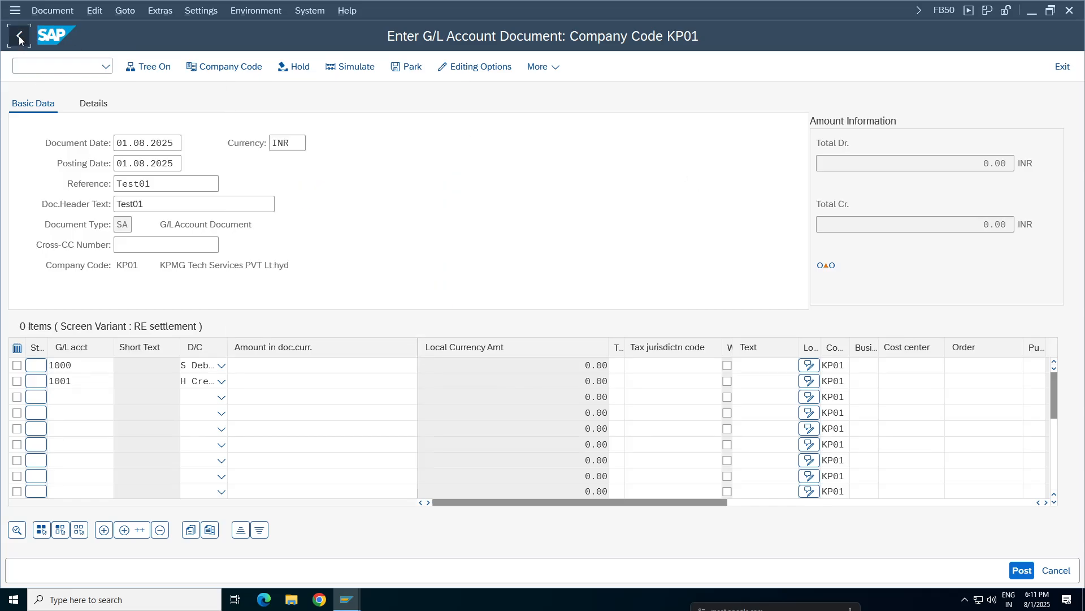
click(1065, 71)
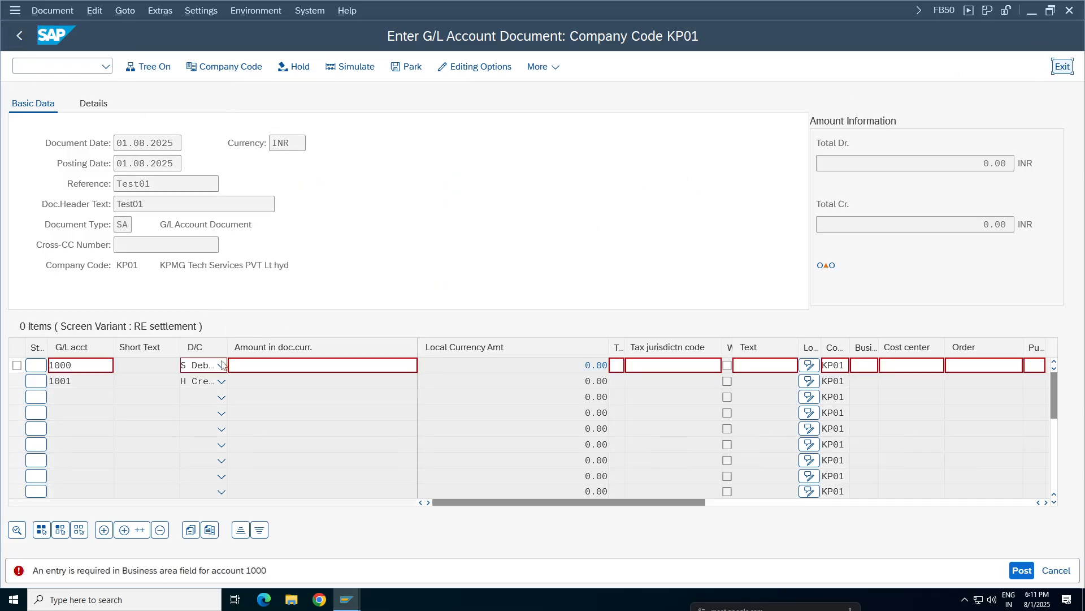
click(254, 346)
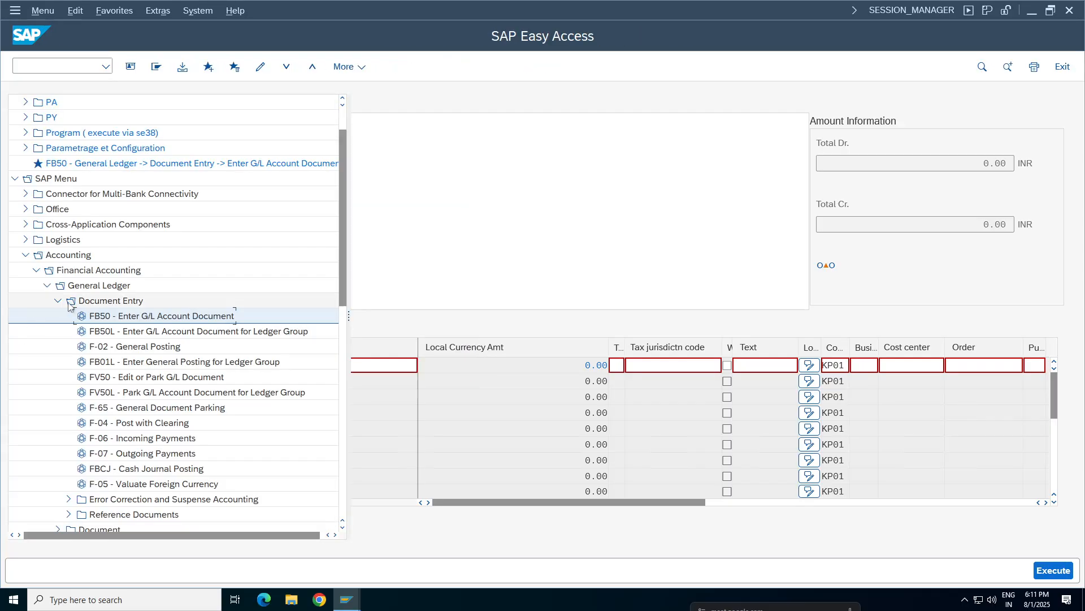
double_click(151, 318)
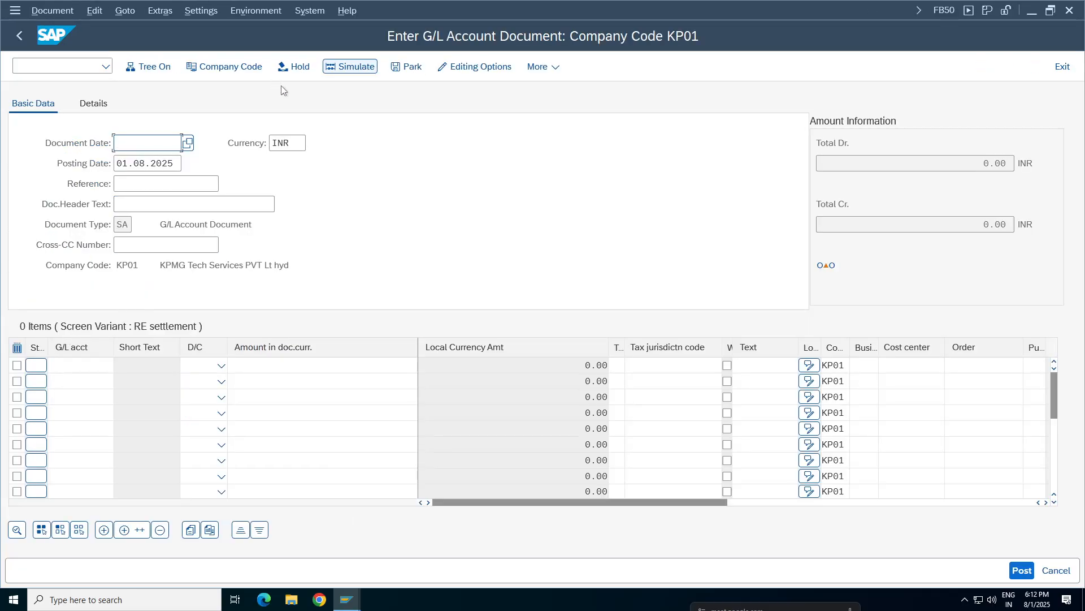
Step: Enter document date 01.08.2025, reference Test01 and header text Test01 in the new G/L document header
click(144, 143)
click(142, 162)
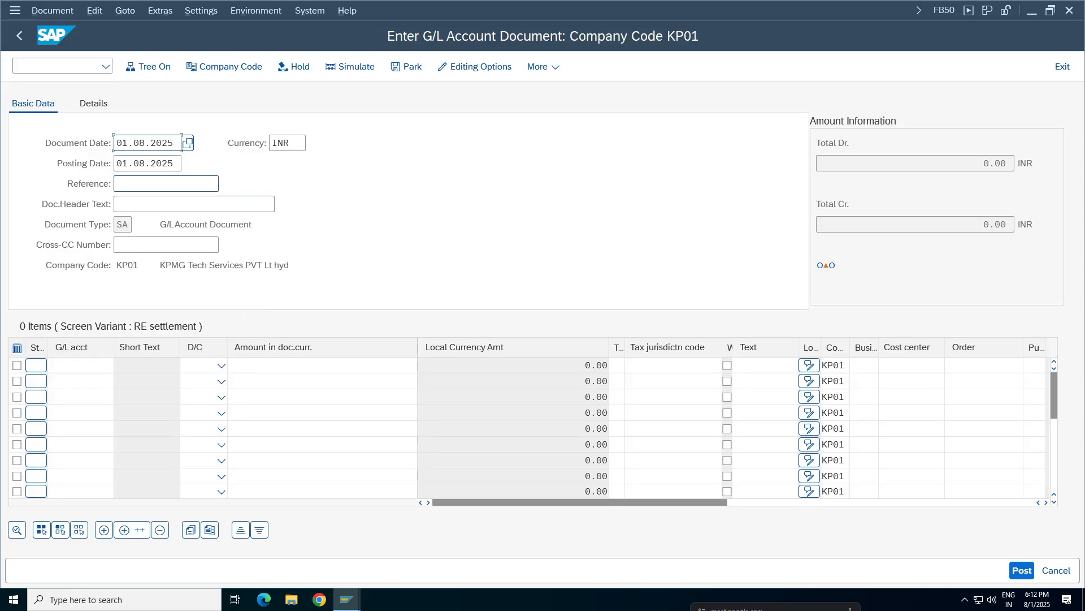
click(144, 184)
click(142, 202)
click(143, 204)
click(141, 223)
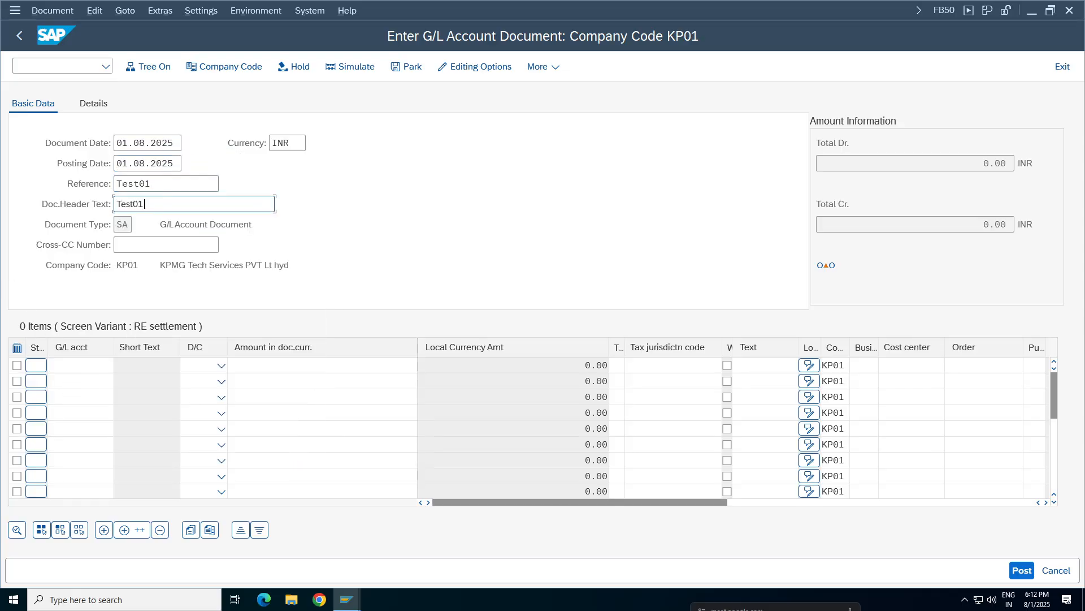
Step: Add two line items to the new document: G/L account 1000 as debit and G/L account 1001 as credit
click(84, 365)
click(181, 224)
click(84, 365)
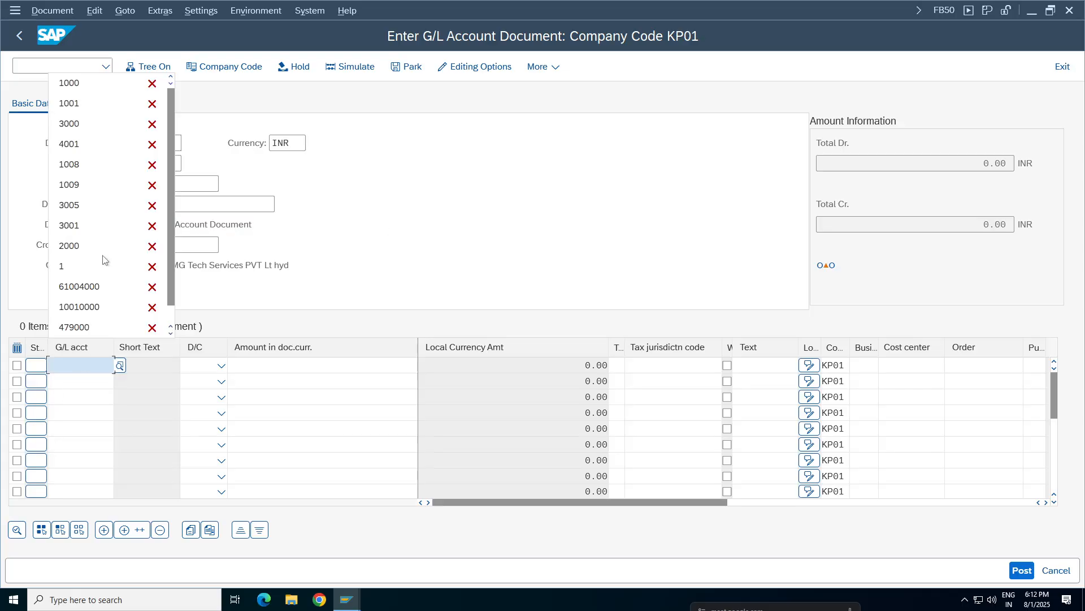
click(73, 87)
click(83, 381)
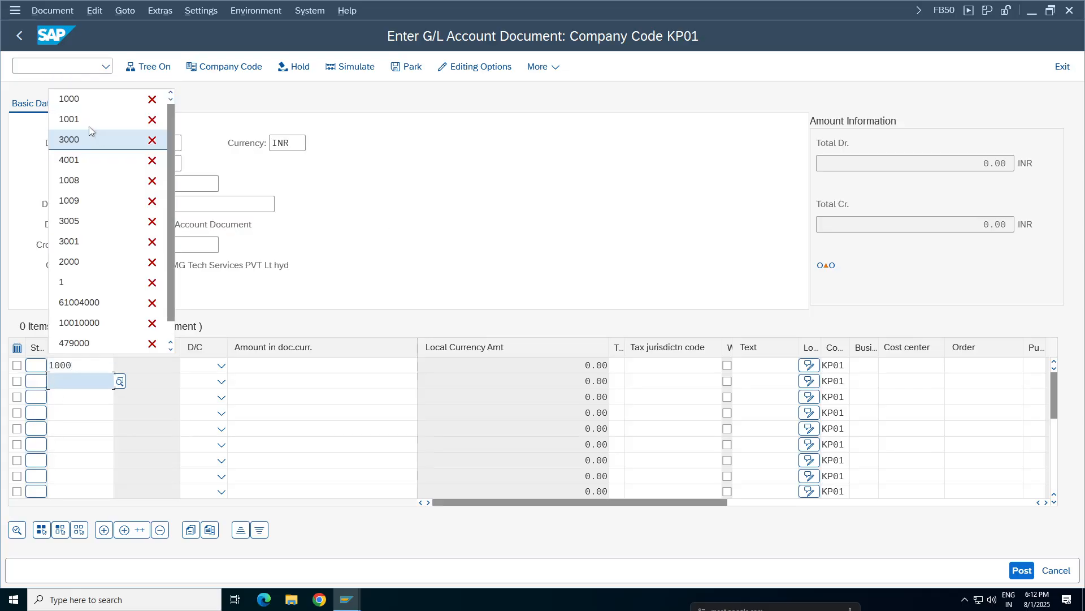
click(89, 127)
click(222, 365)
click(224, 388)
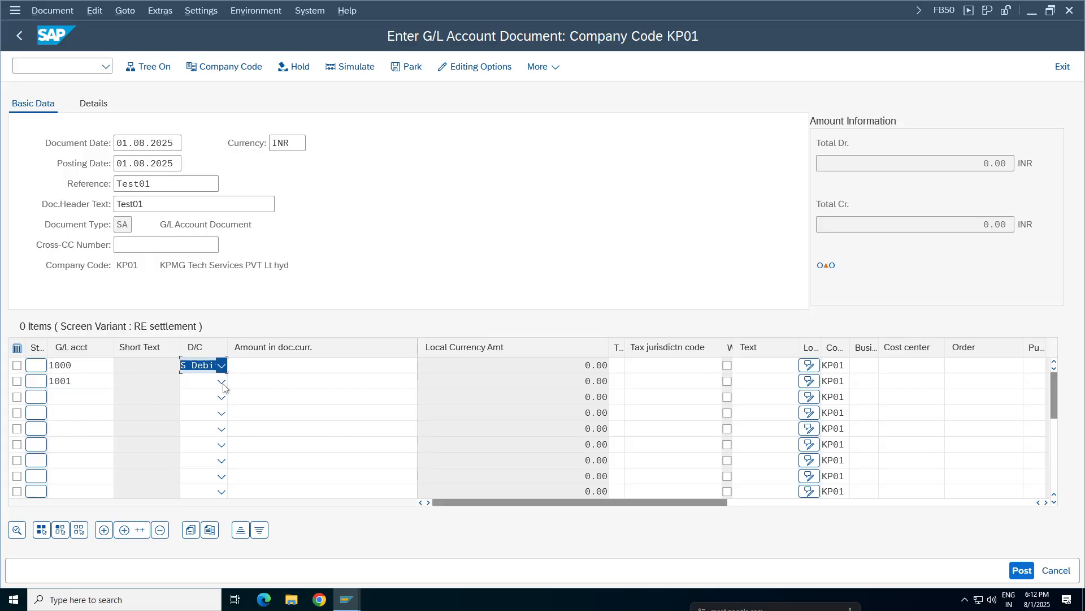
click(222, 381)
click(198, 418)
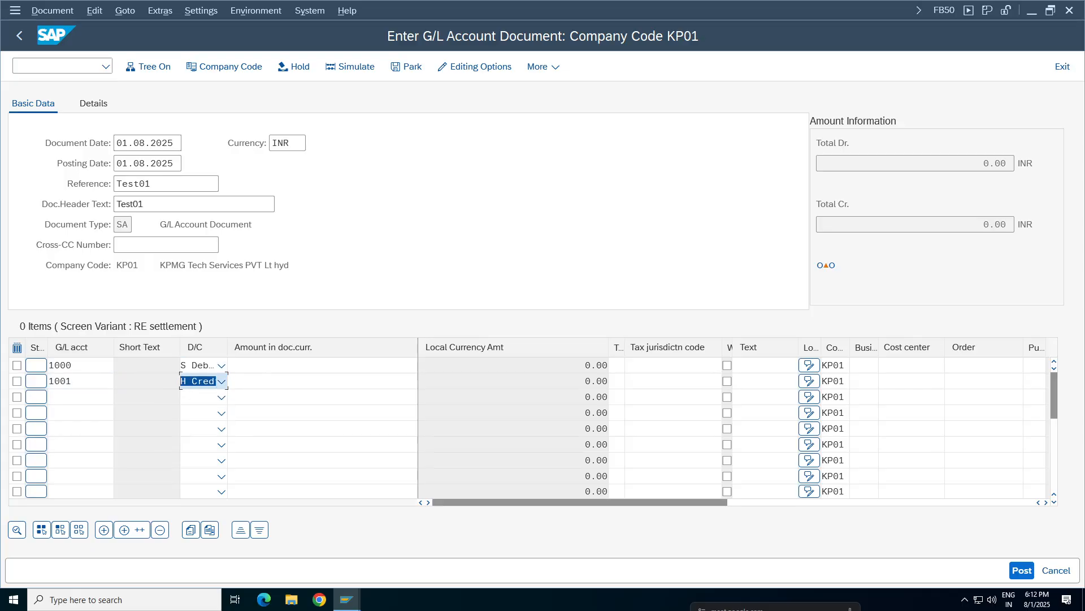
Step: Enter an amount of 100 for both the debit line 1000 and the credit line 1001, and validate the entries
click(340, 365)
click(352, 80)
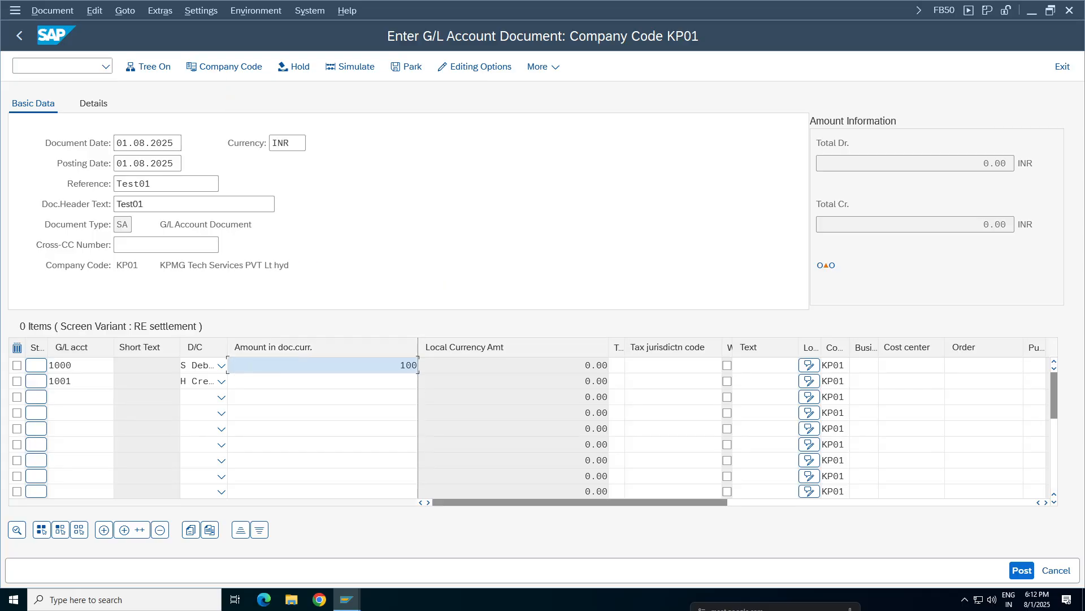
click(339, 381)
click(339, 97)
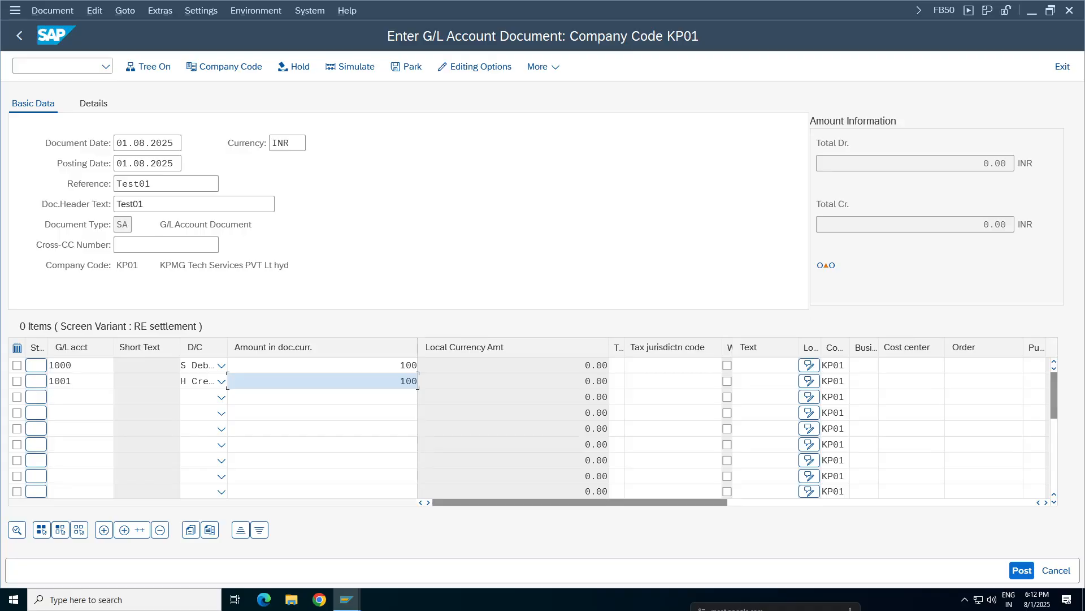
key(Return)
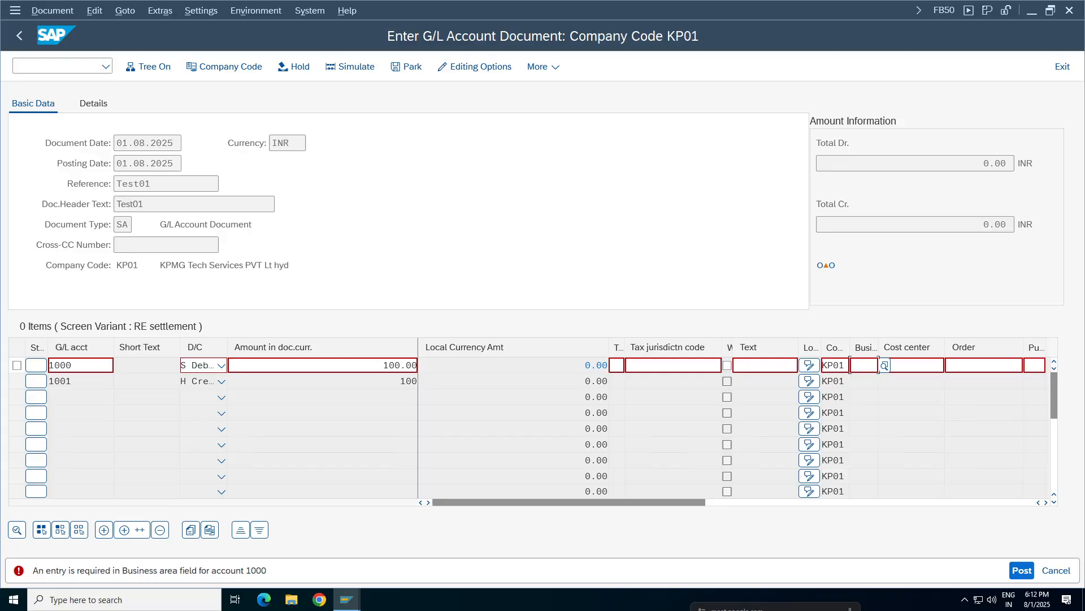
Step: Leave the posting periods view in the other session and open central G/L account master record processing (FS00) there
click(346, 599)
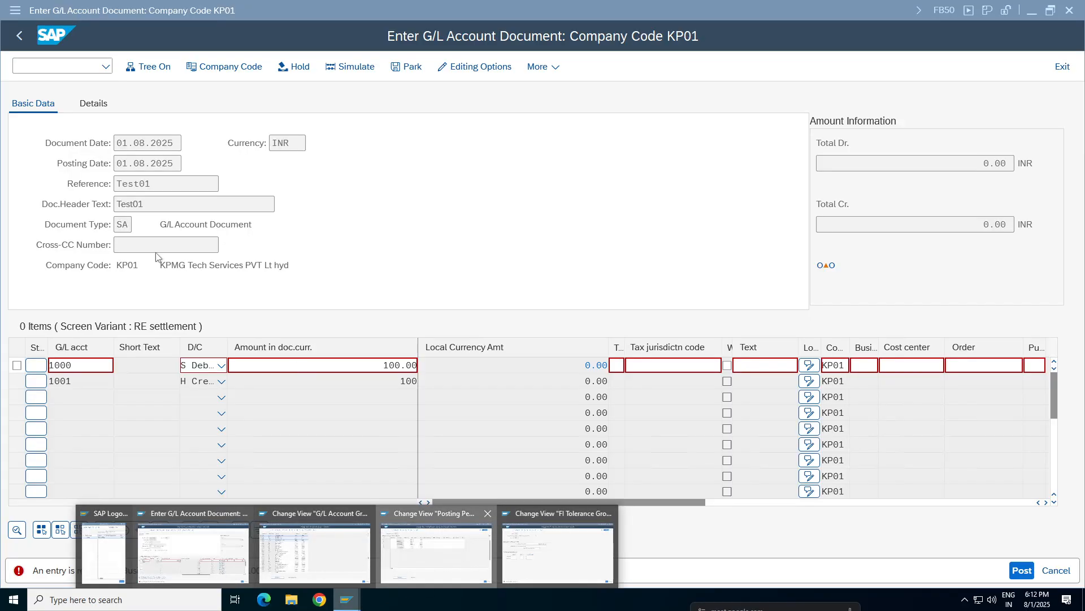
click(441, 557)
click(20, 36)
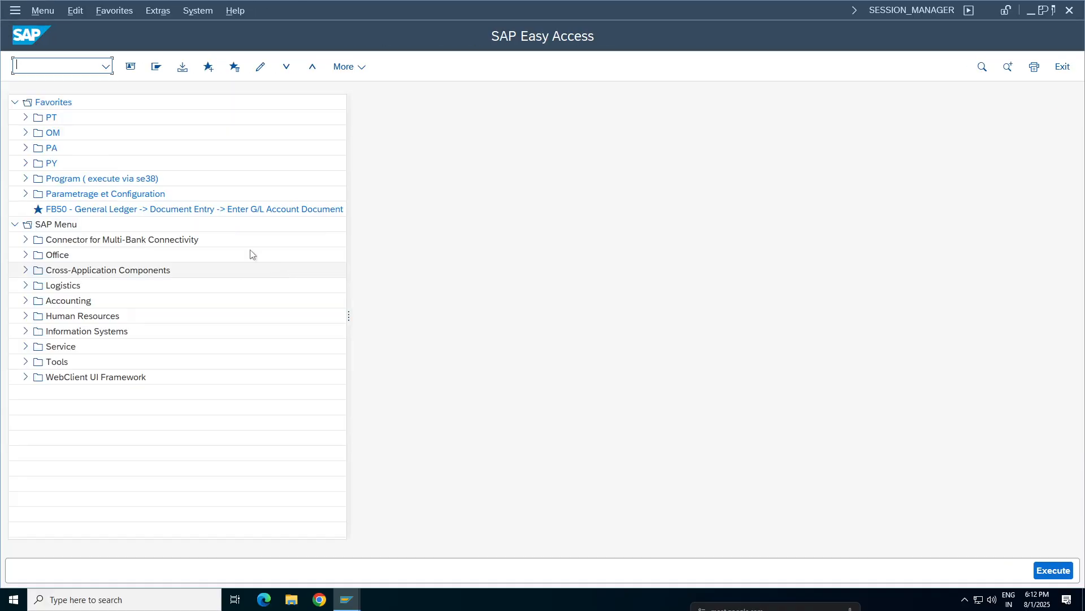
click(26, 301)
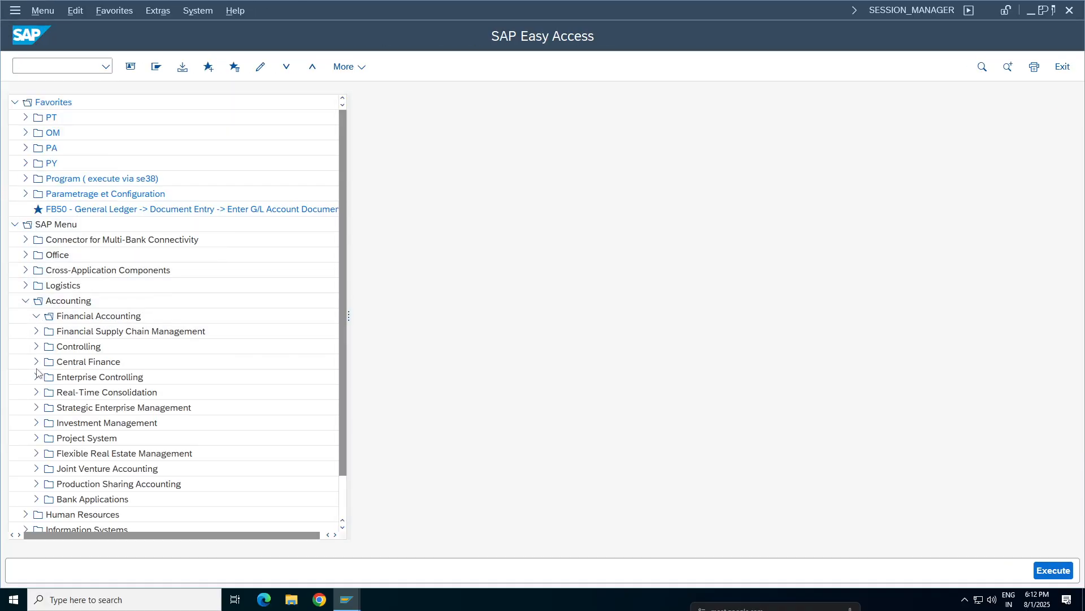
click(36, 316)
click(46, 331)
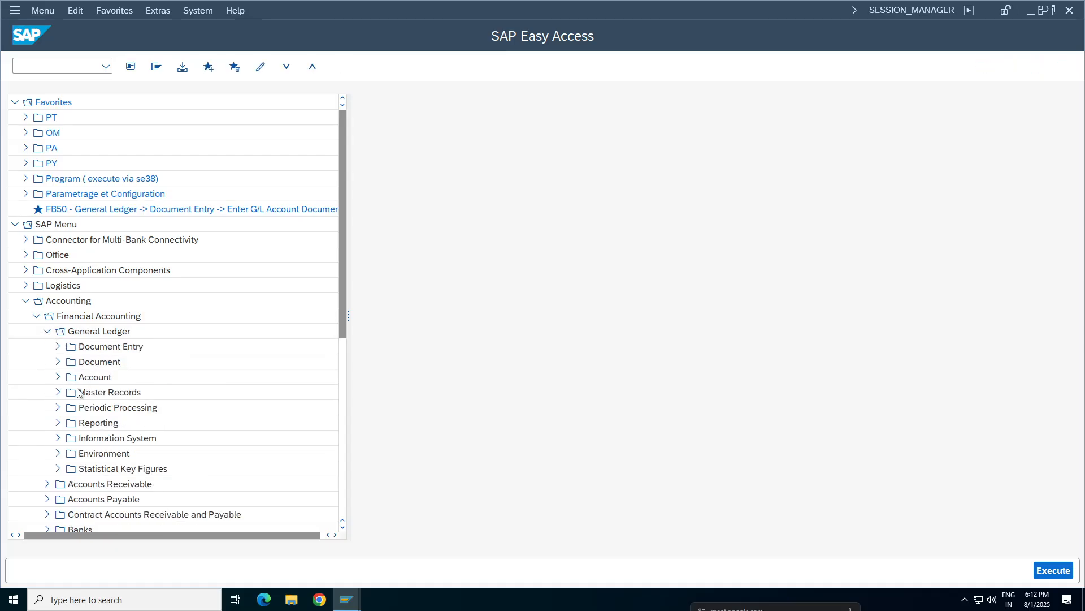
click(56, 393)
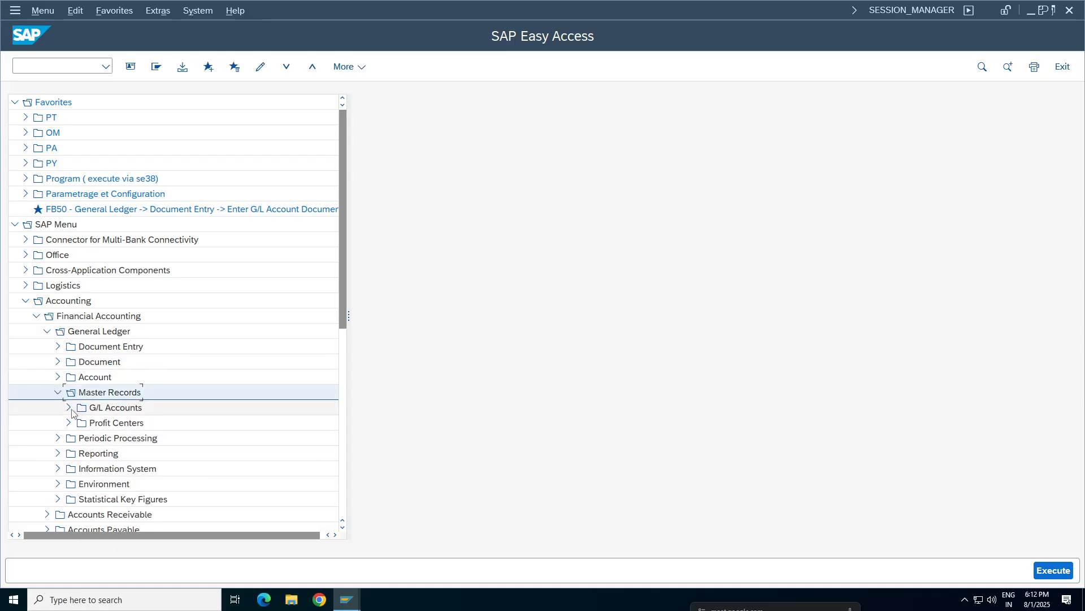
click(69, 407)
click(80, 423)
double_click(142, 438)
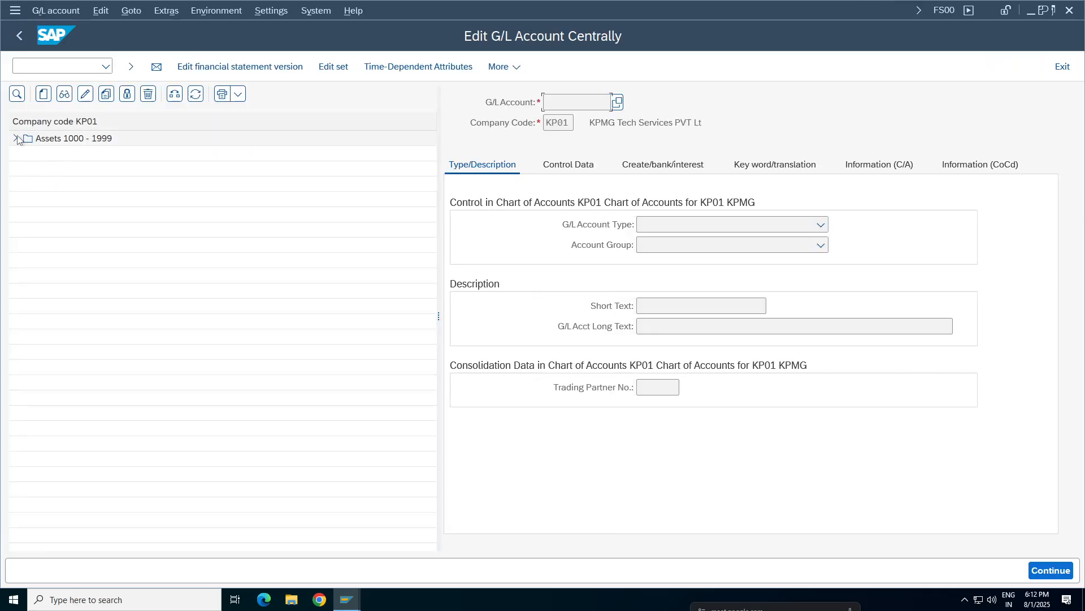
Step: Display G/L account 1000 Cash of company code KP01 and narrow the account tree beside its details
click(16, 139)
double_click(96, 159)
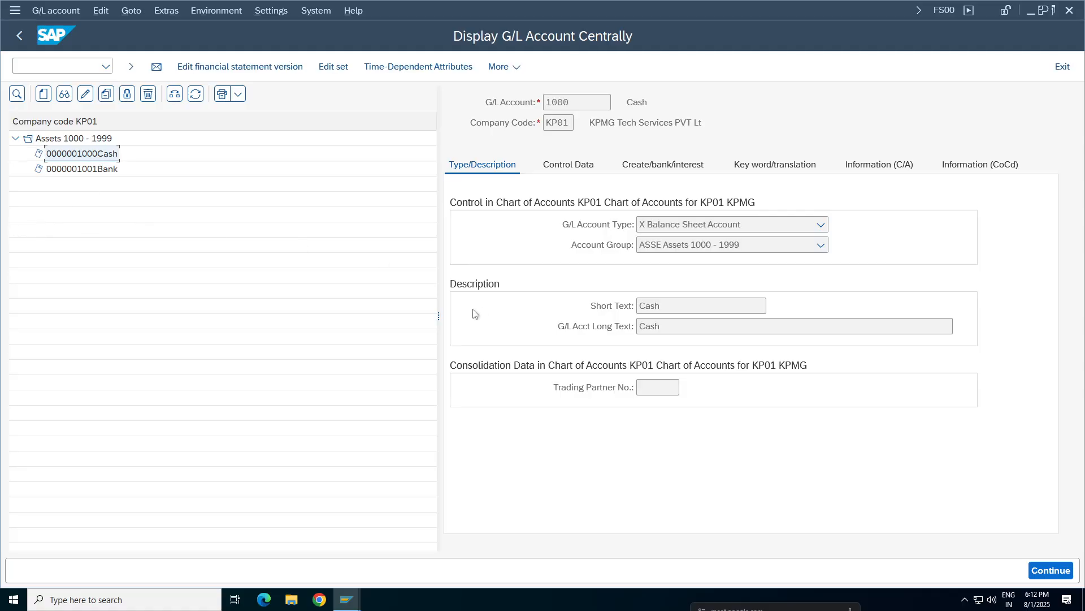
drag(438, 315, 260, 323)
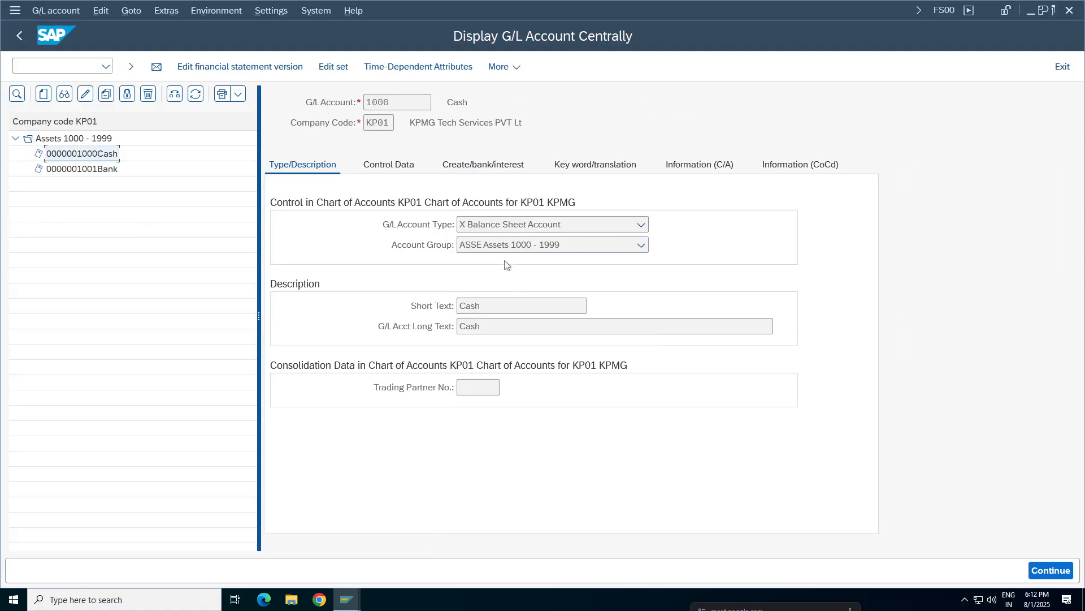
Step: Switch to the G/L document entry session and review the error message for account 1000
mouse_move(362, 603)
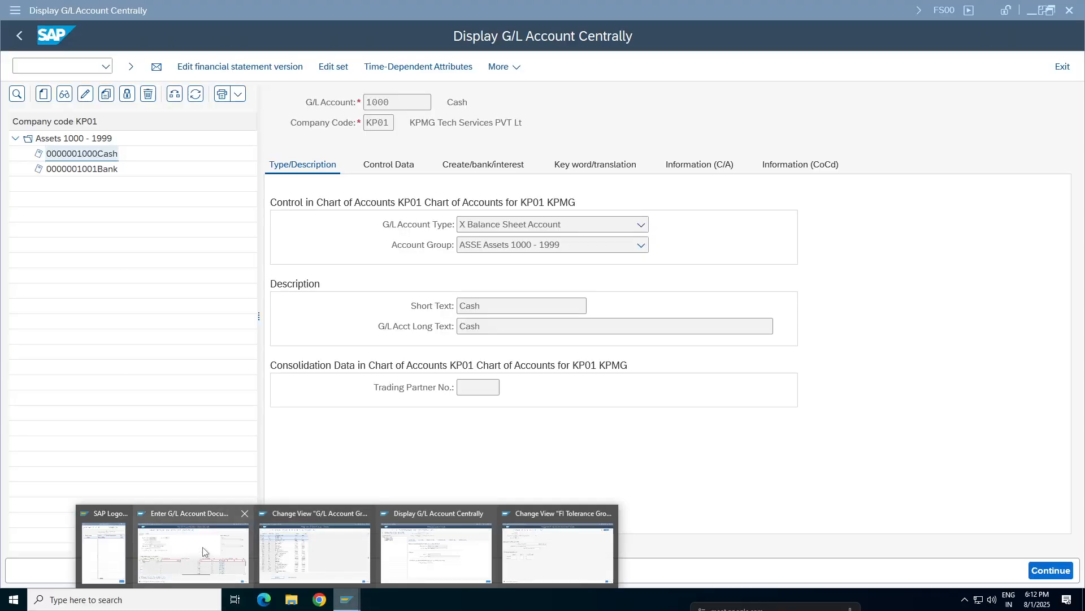
click(209, 565)
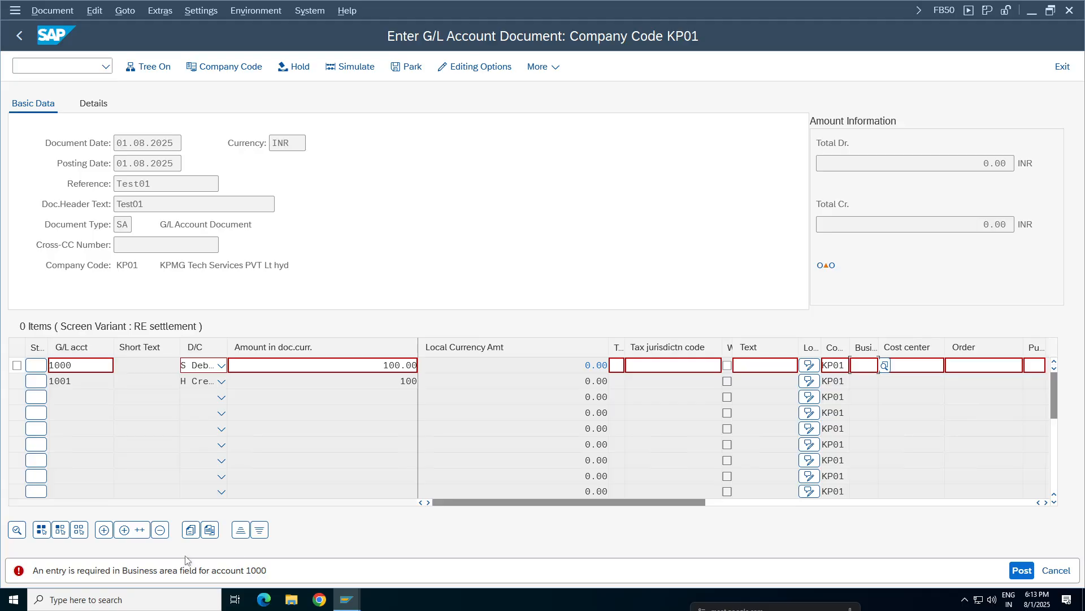
click(349, 608)
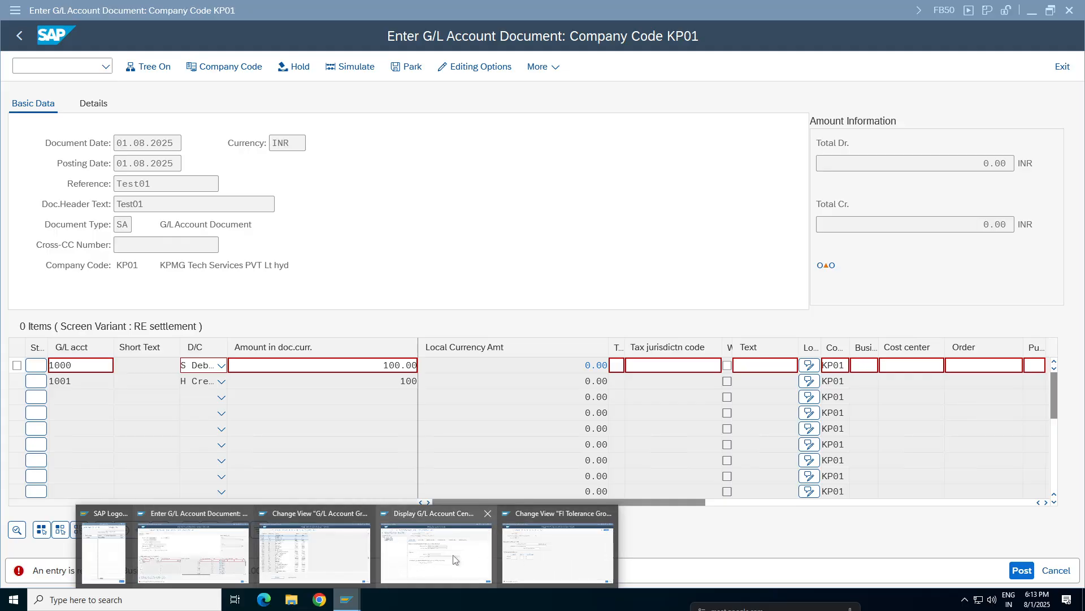
Step: Return to the account 1000 master record and open its field status group G001 from the document creation settings
click(435, 551)
click(389, 166)
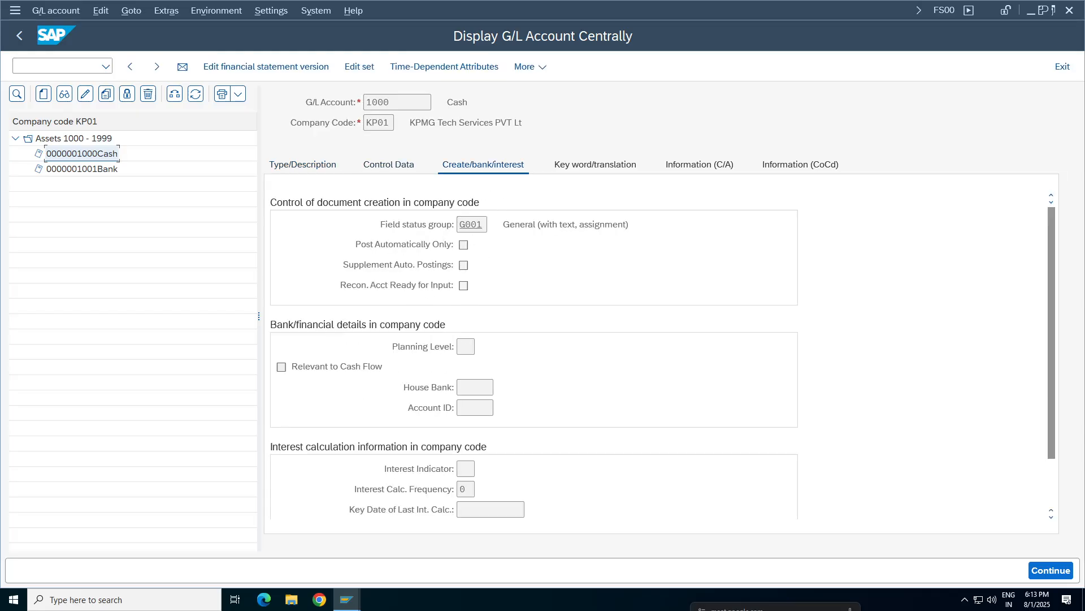
double_click(482, 224)
drag(392, 103, 352, 104)
click(471, 225)
double_click(471, 225)
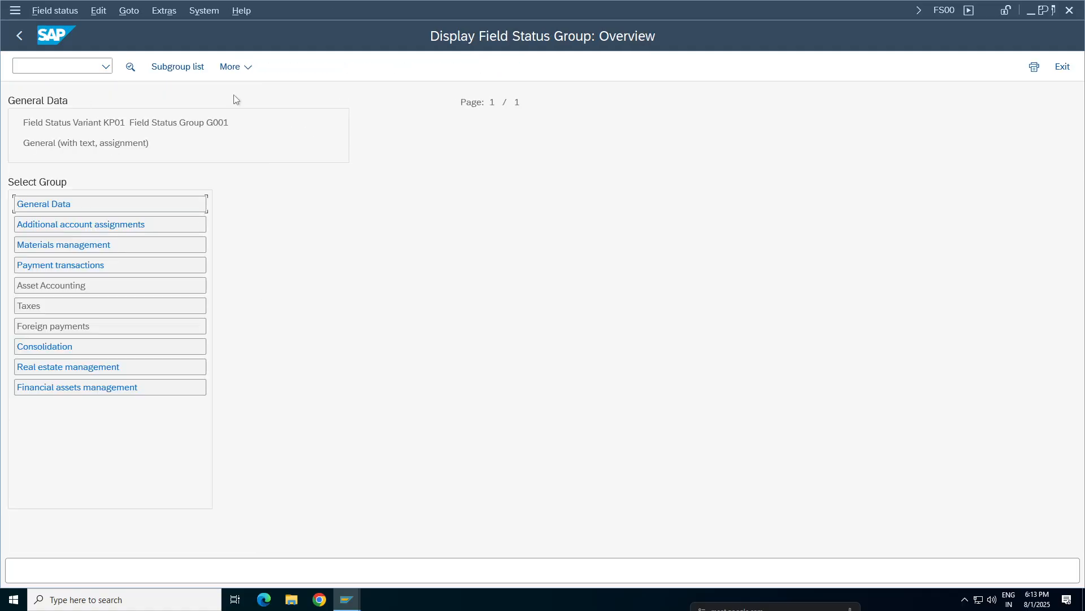
Step: Check the field status variant and the General Data field settings of group G001, then return to the group overview
drag(126, 122, 23, 122)
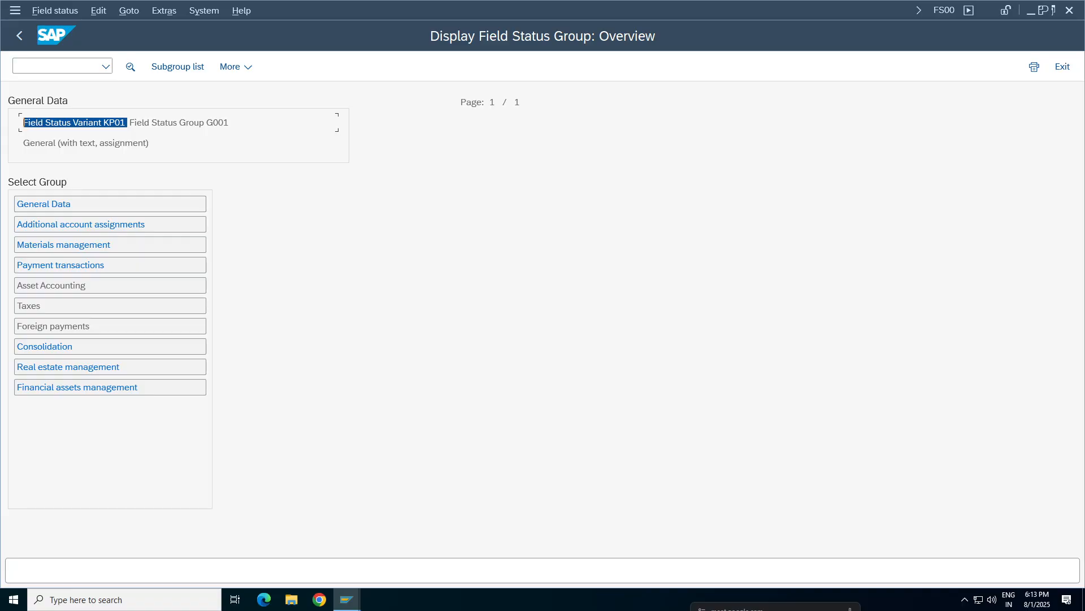
click(121, 122)
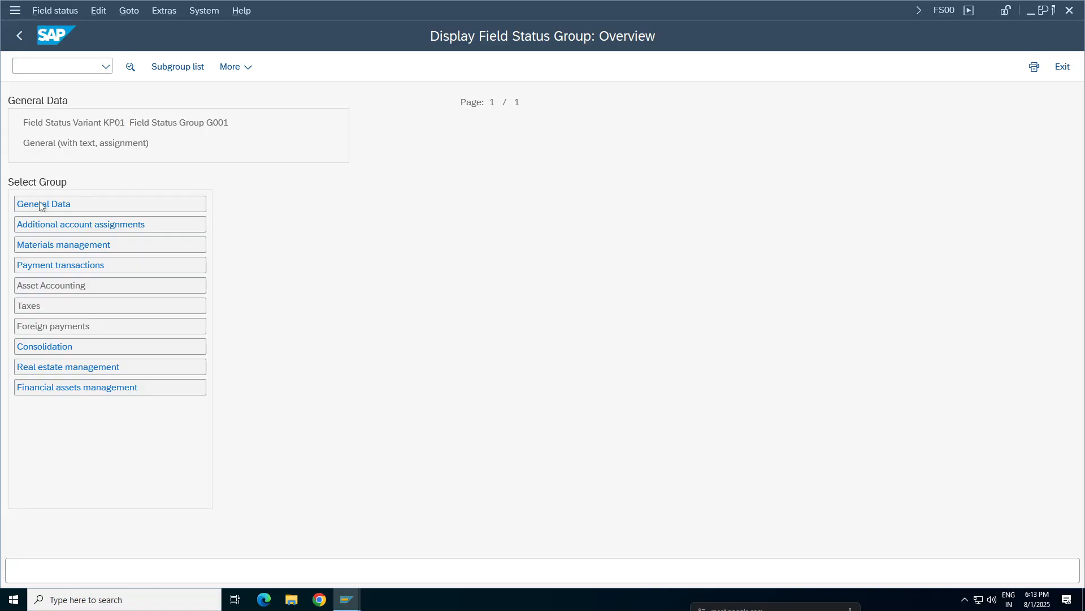
double_click(41, 204)
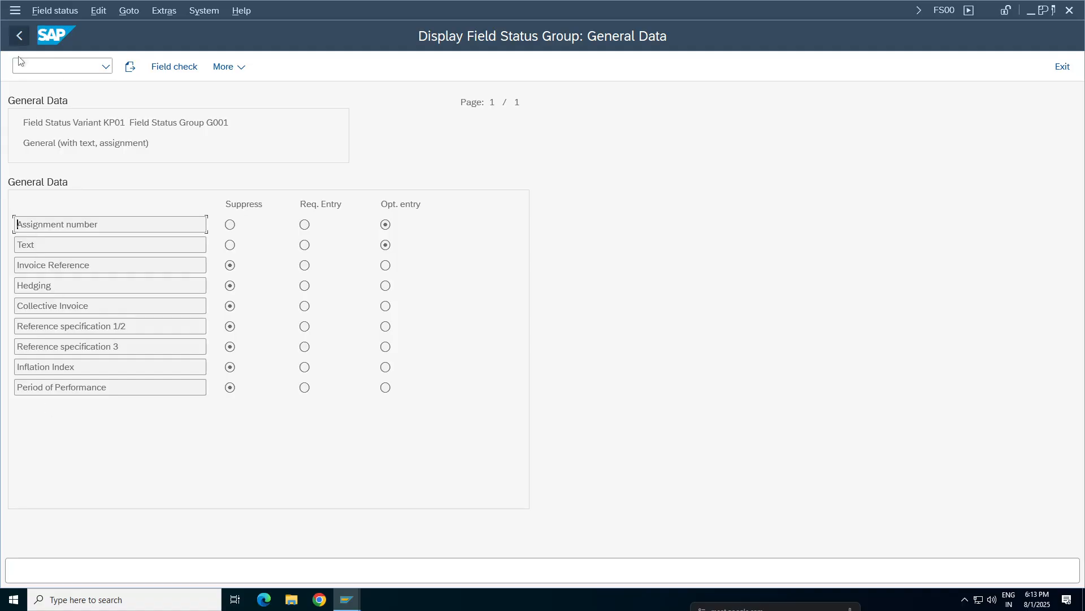
click(19, 37)
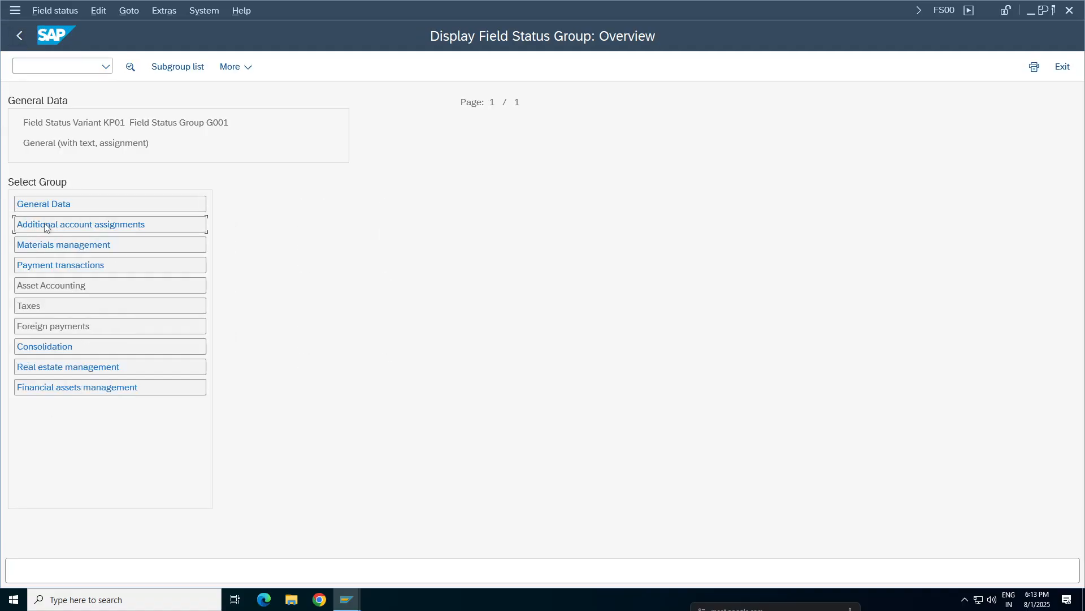
Step: Examine the Business Area entry setting under the additional account assignments of field status group G001, and return to the account master record
double_click(46, 225)
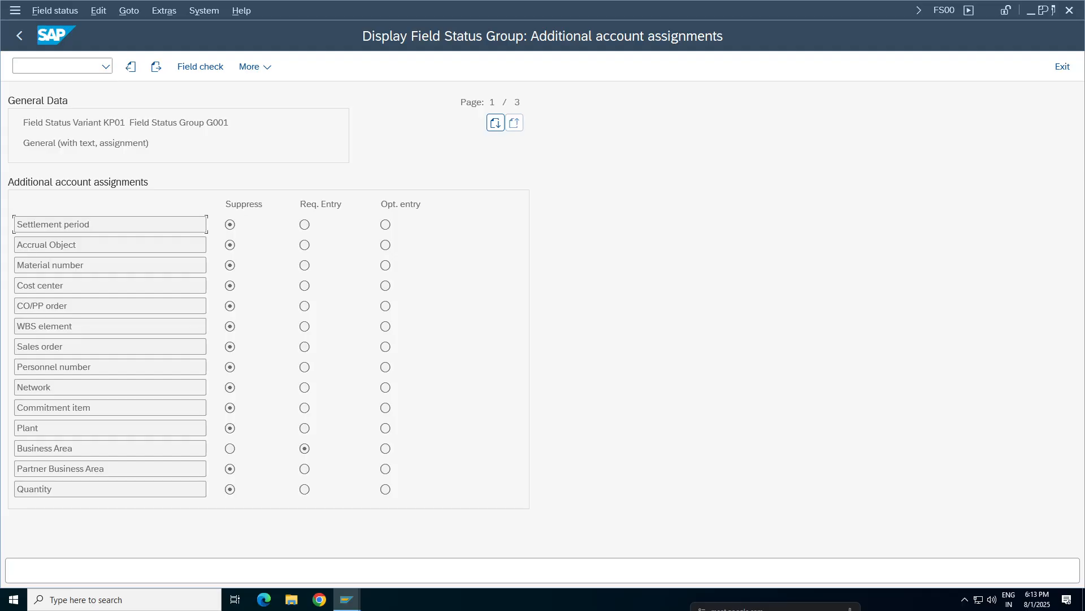
drag(76, 448, 16, 448)
click(305, 450)
drag(229, 122, 137, 123)
drag(229, 123, 23, 123)
click(228, 122)
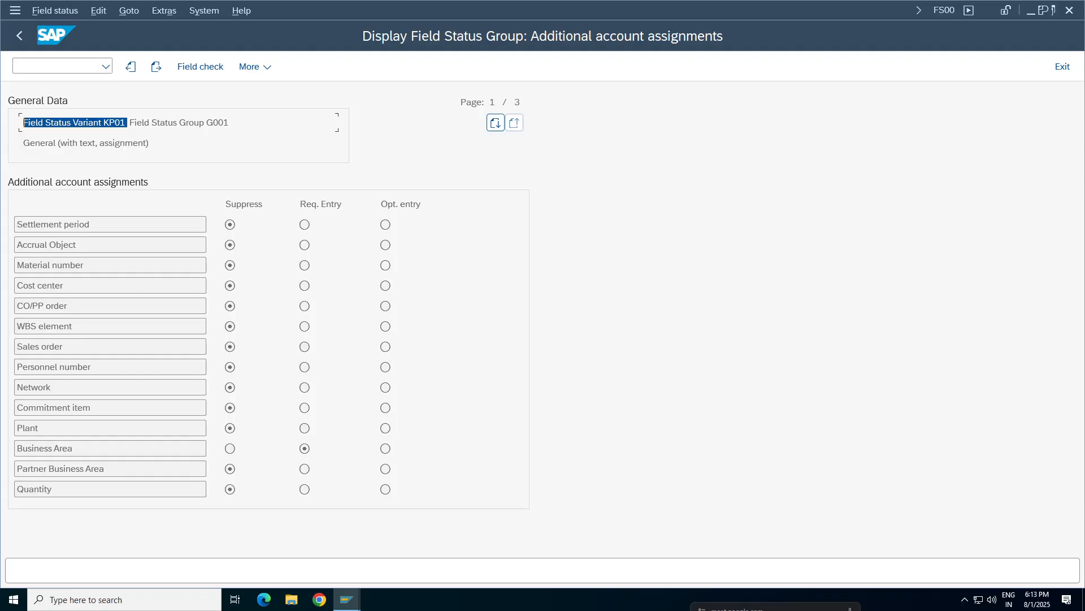
drag(74, 449, 17, 448)
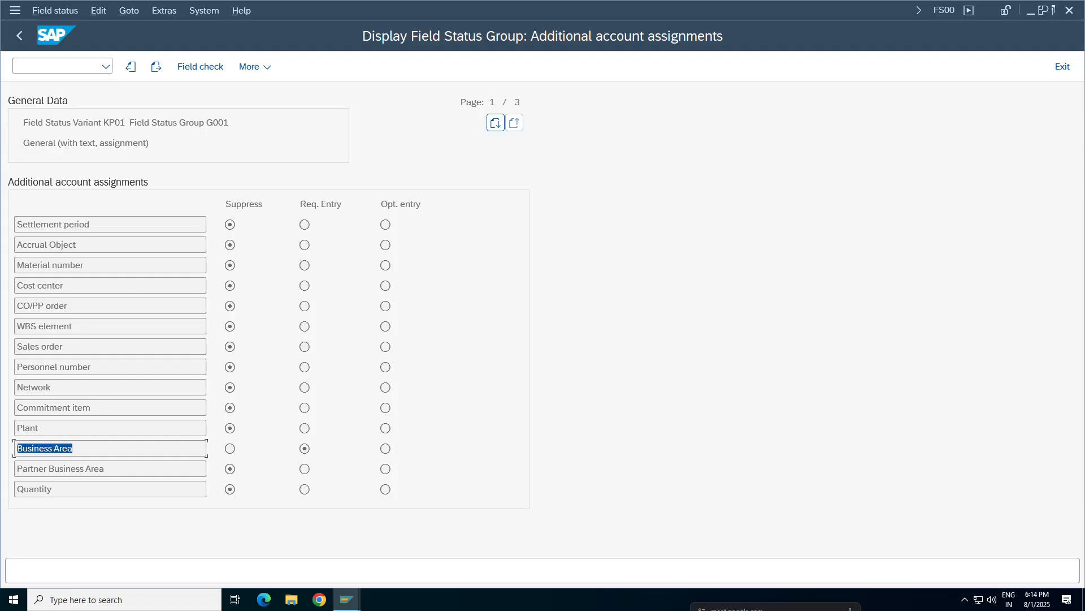
click(304, 449)
drag(229, 123, 58, 122)
click(20, 36)
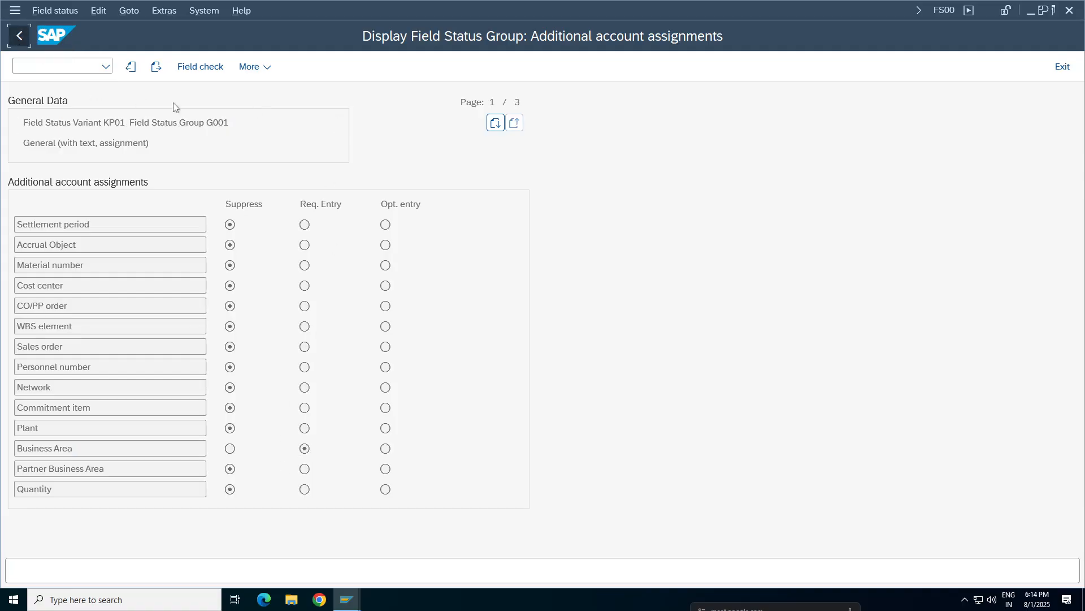
click(19, 36)
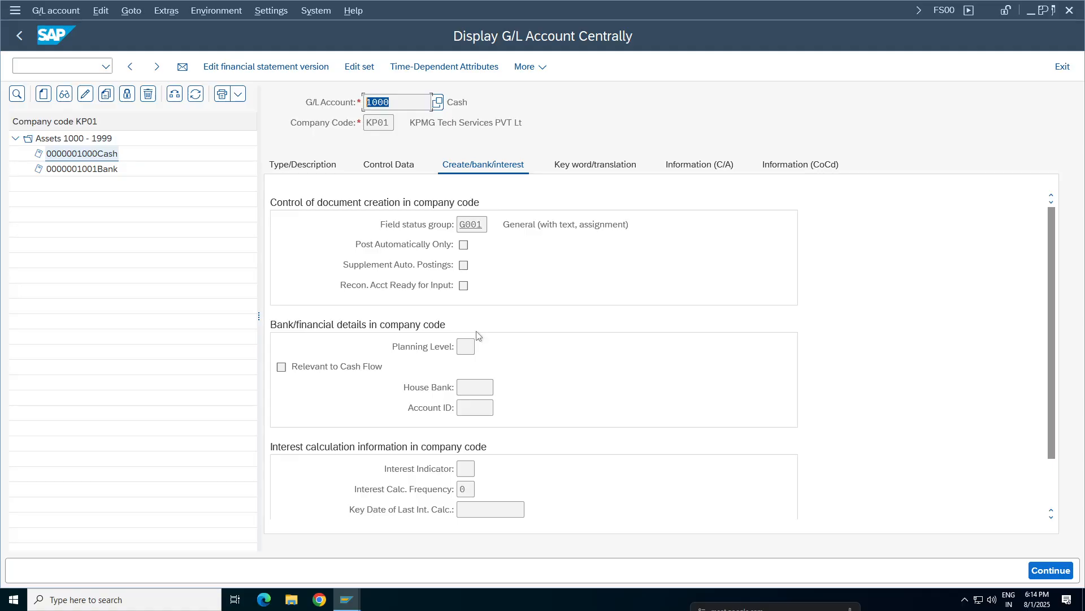
Step: Reopen G001's additional account assignments, compare the Business Area entry options, and go back to the account display
double_click(470, 224)
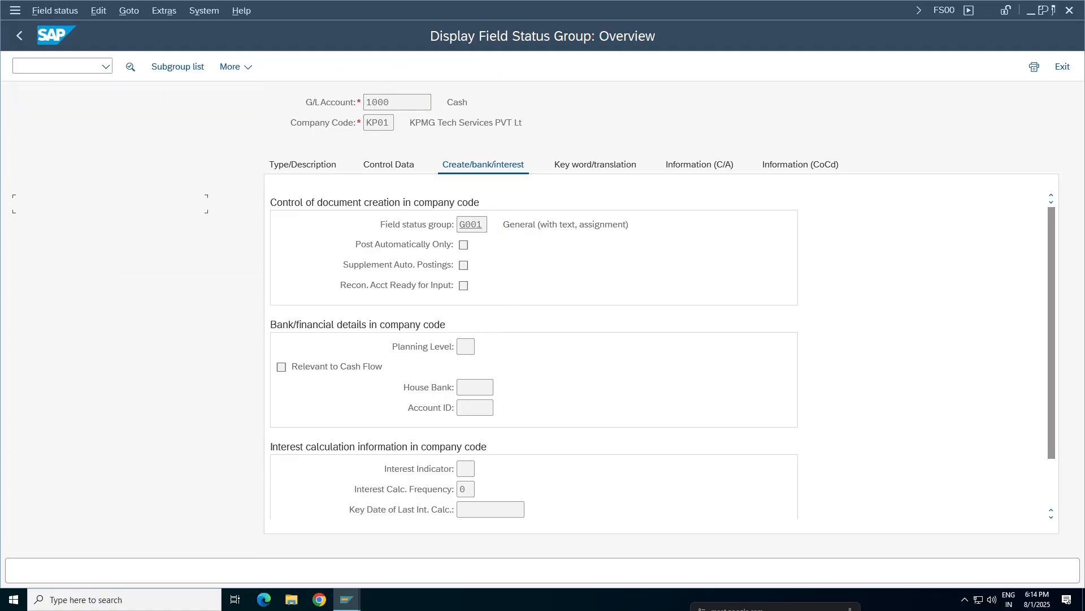
double_click(56, 223)
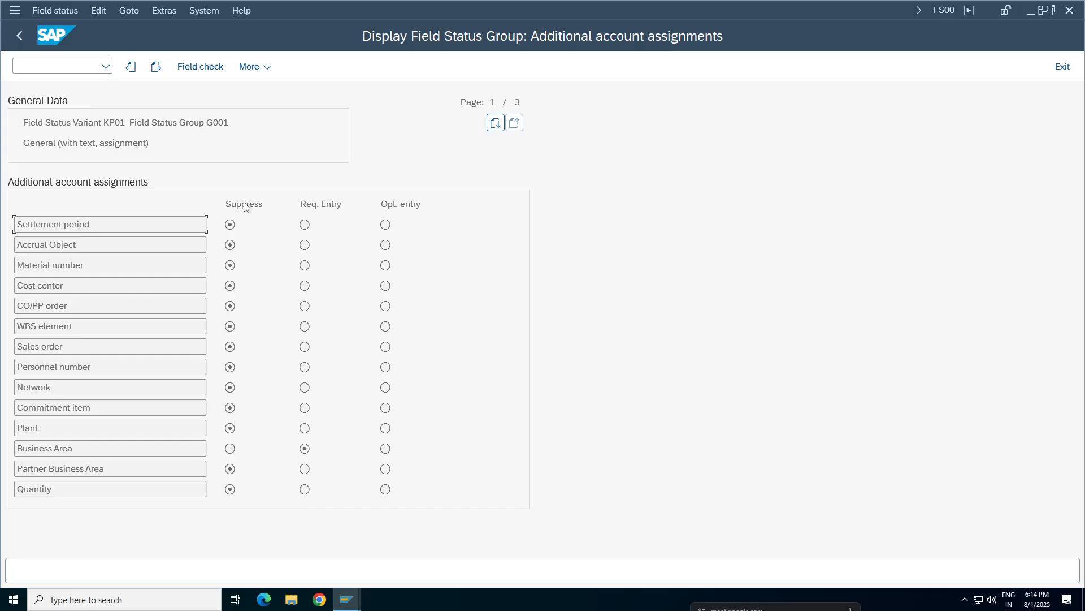
click(356, 208)
drag(79, 449, 16, 448)
click(386, 450)
click(21, 36)
click(17, 36)
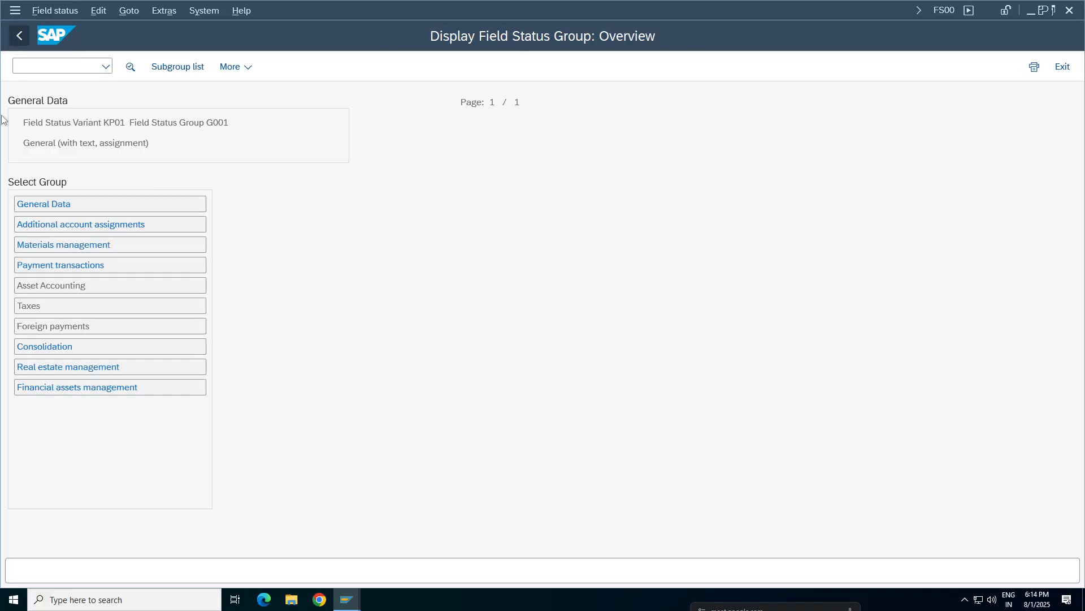
Step: In the G/L document entry session, assign business area KPHY to the account 1000 line and validate it
mouse_move(348, 600)
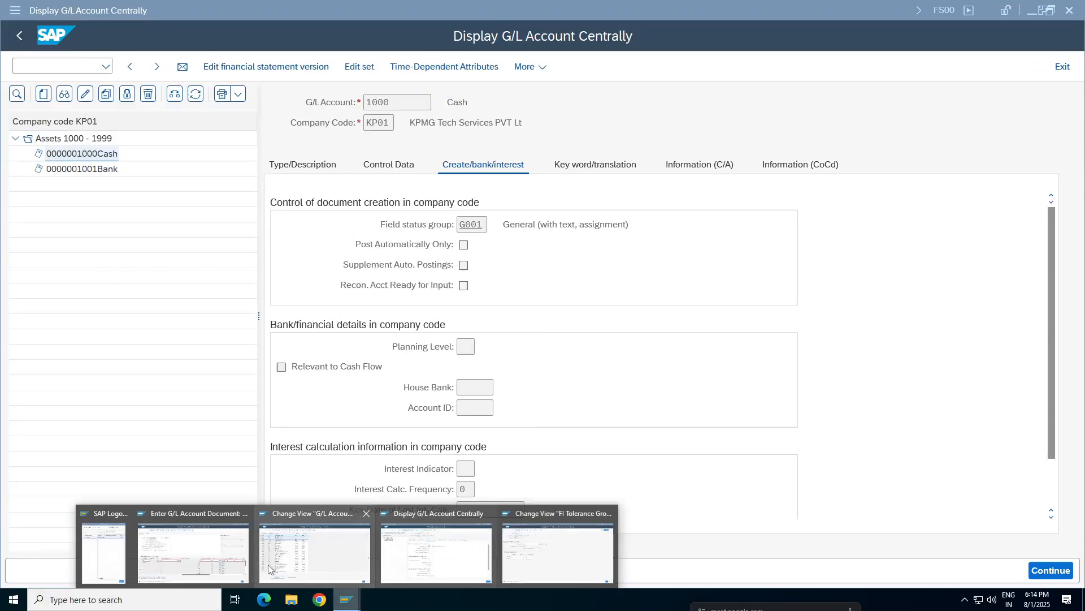
click(195, 545)
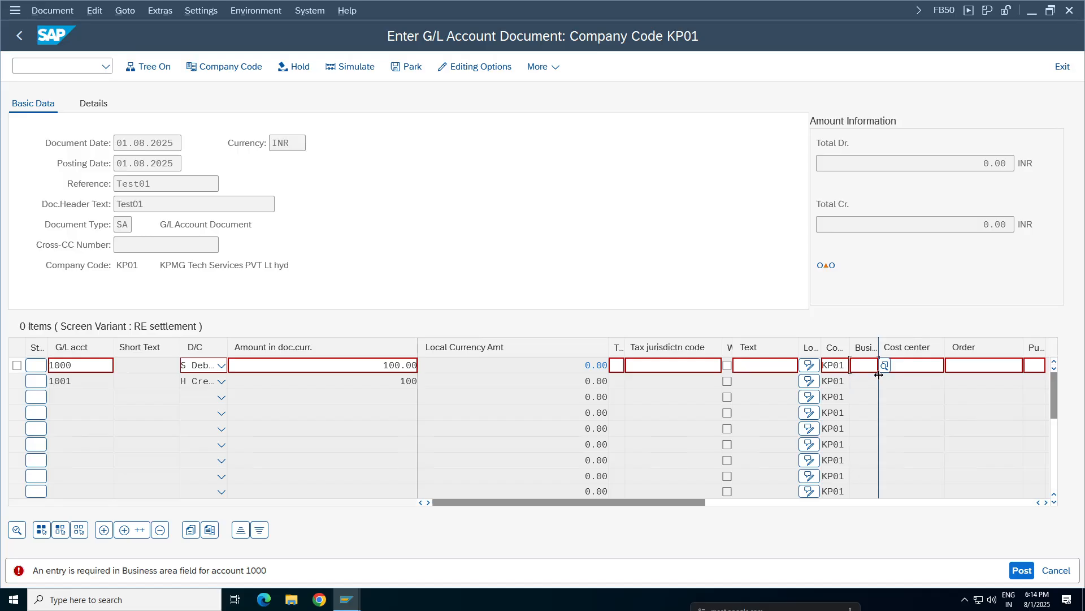
text(KPHy)
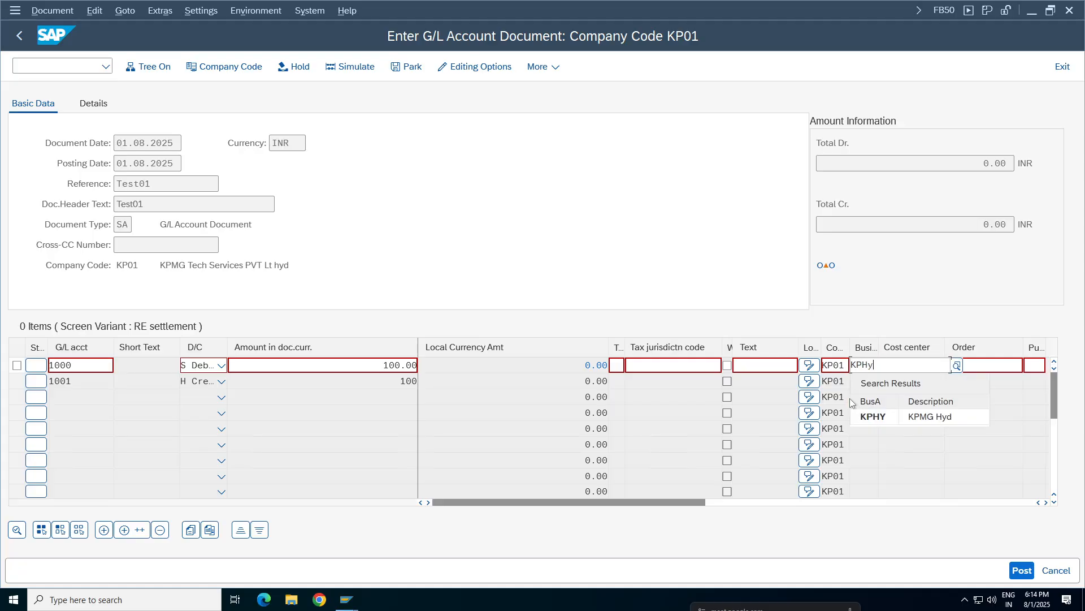
click(925, 422)
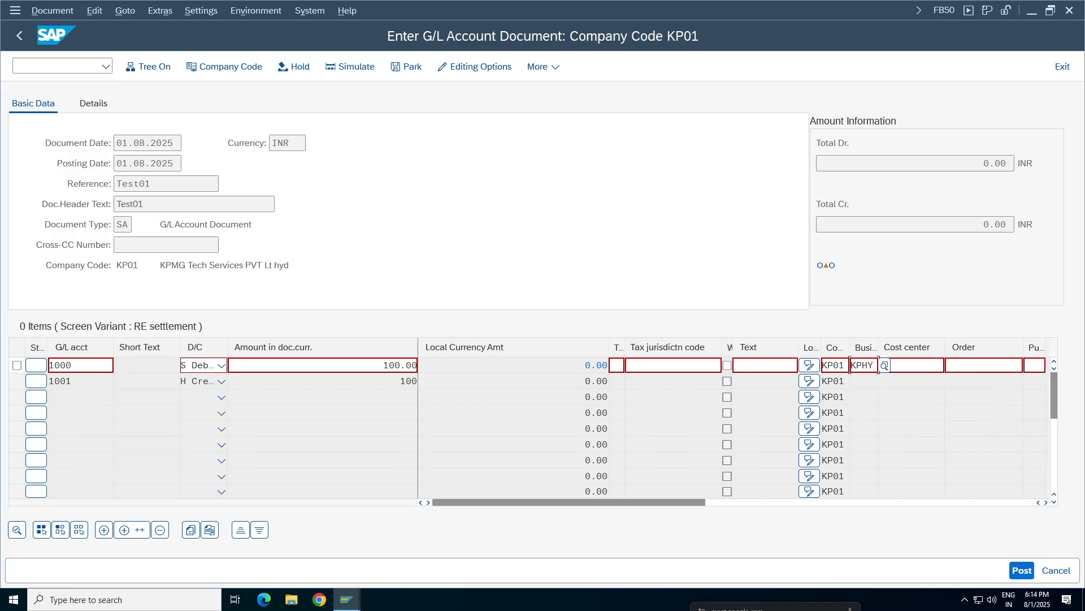
key(Return)
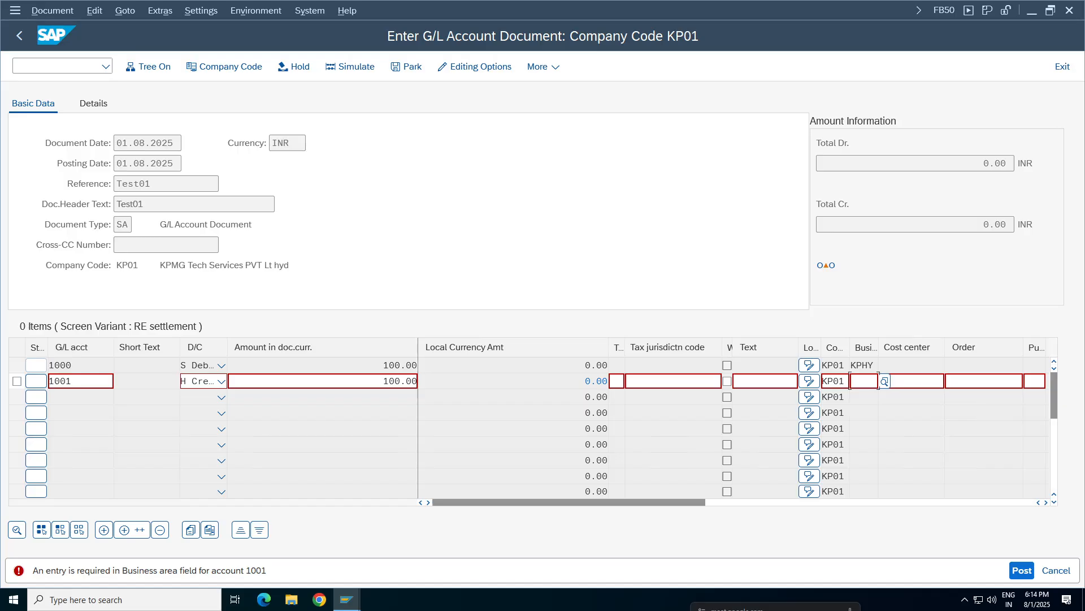
Step: Check the field status group of account 1001 in the G/L account master display
click(348, 600)
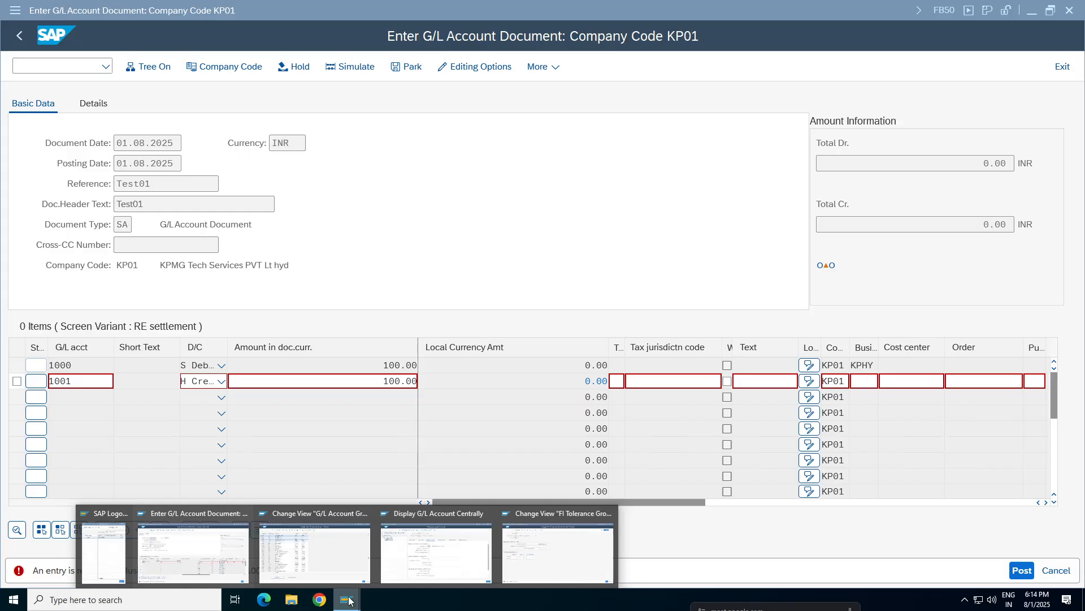
click(459, 565)
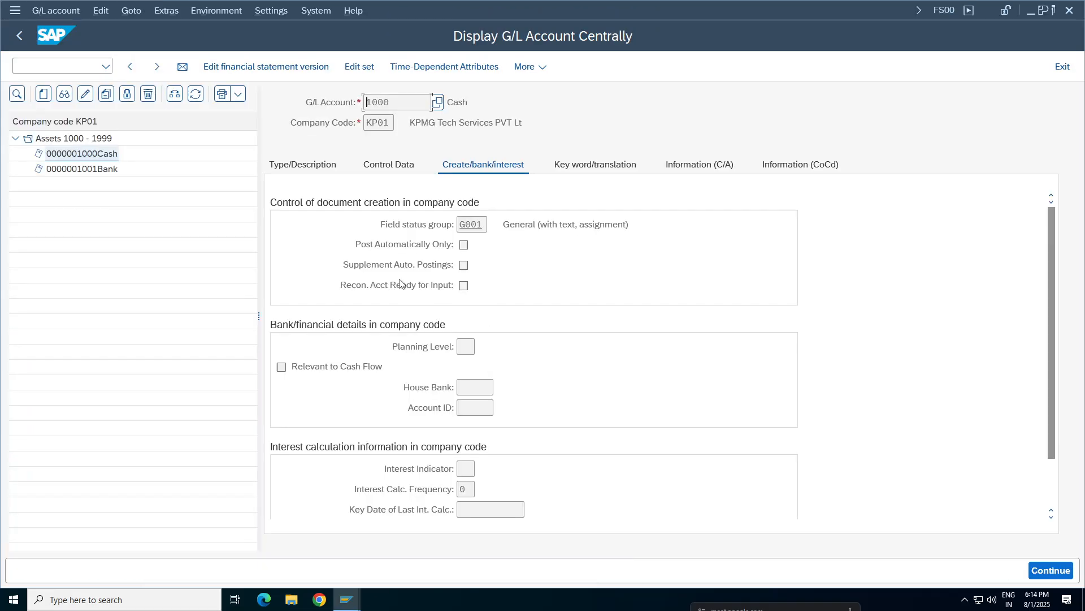
click(82, 170)
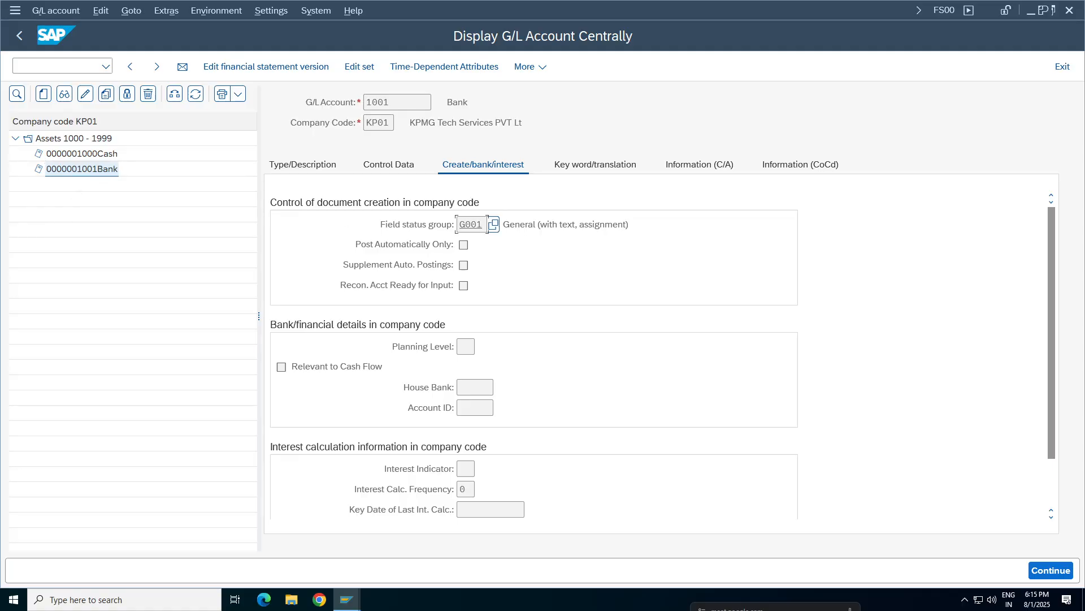
double_click(482, 224)
click(485, 224)
Step: Return to the G/L document entry, assign business area KPHY to the account 1001 line, and validate it
click(347, 599)
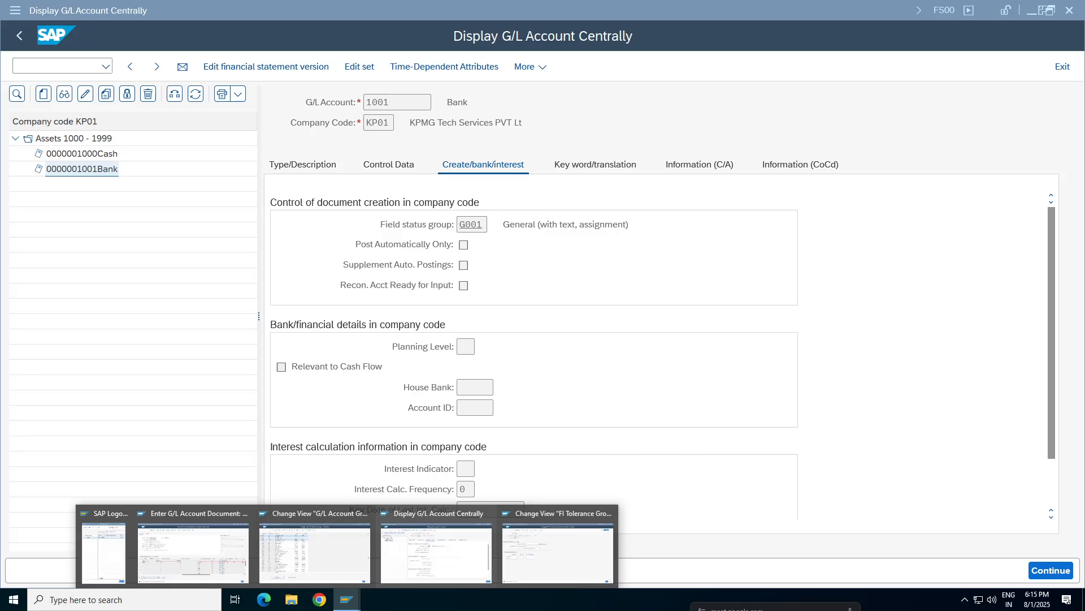
click(213, 557)
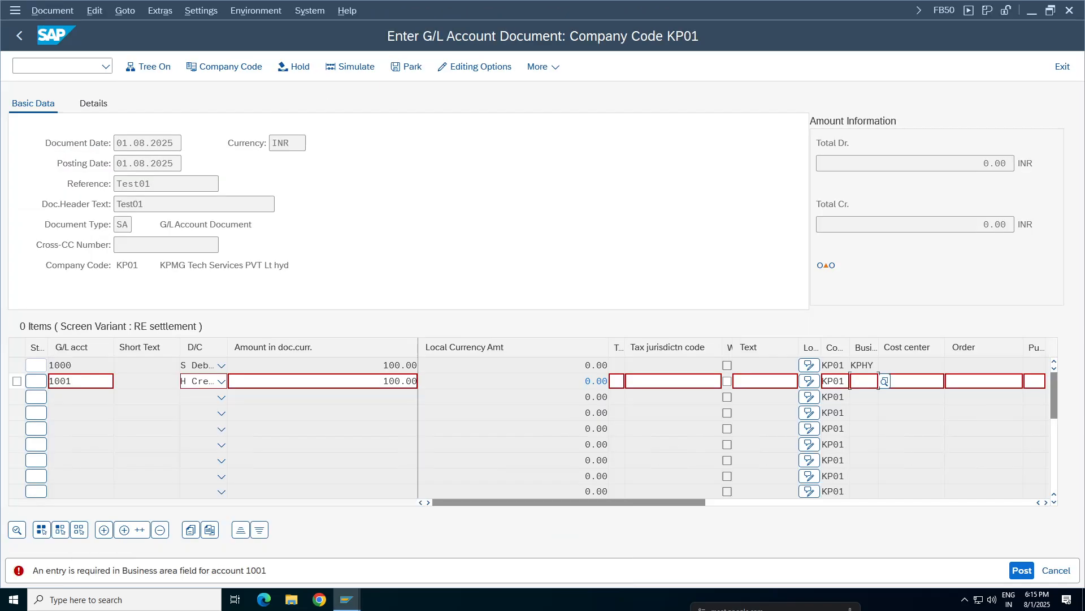
click(864, 381)
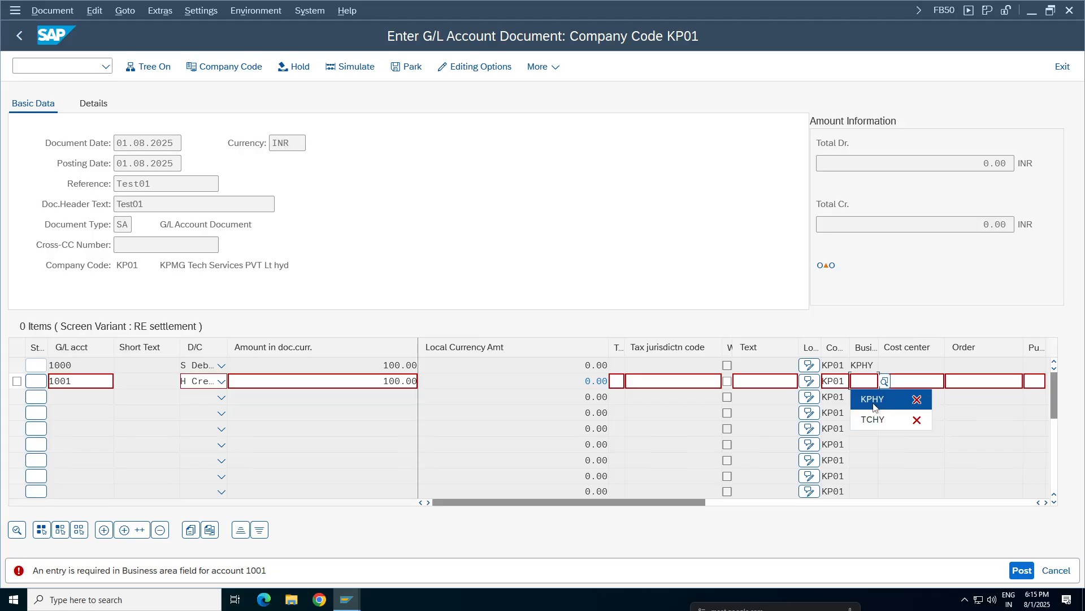
click(876, 399)
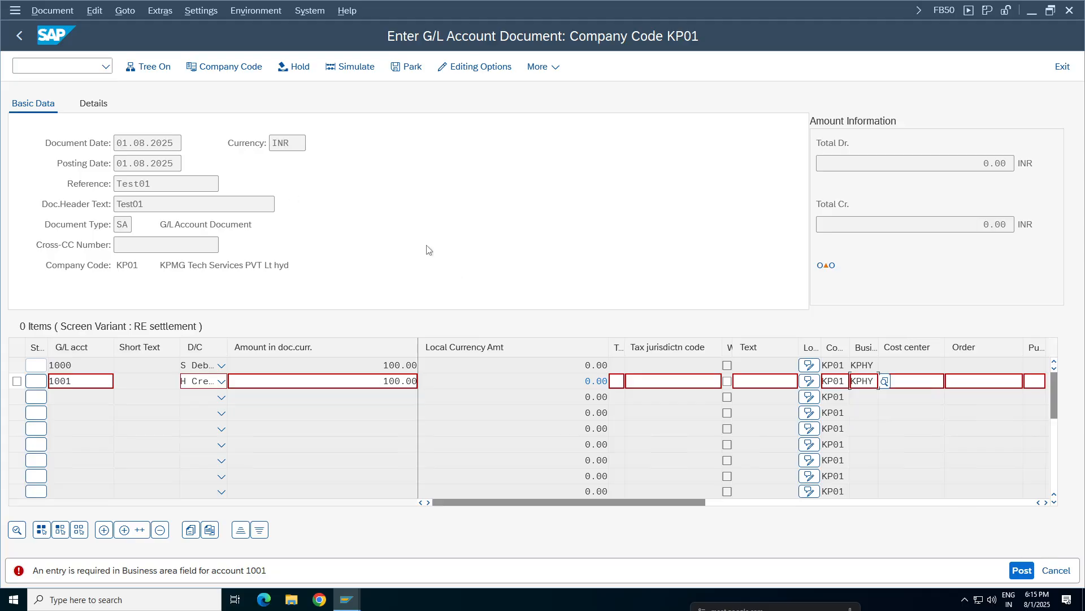
key(Return)
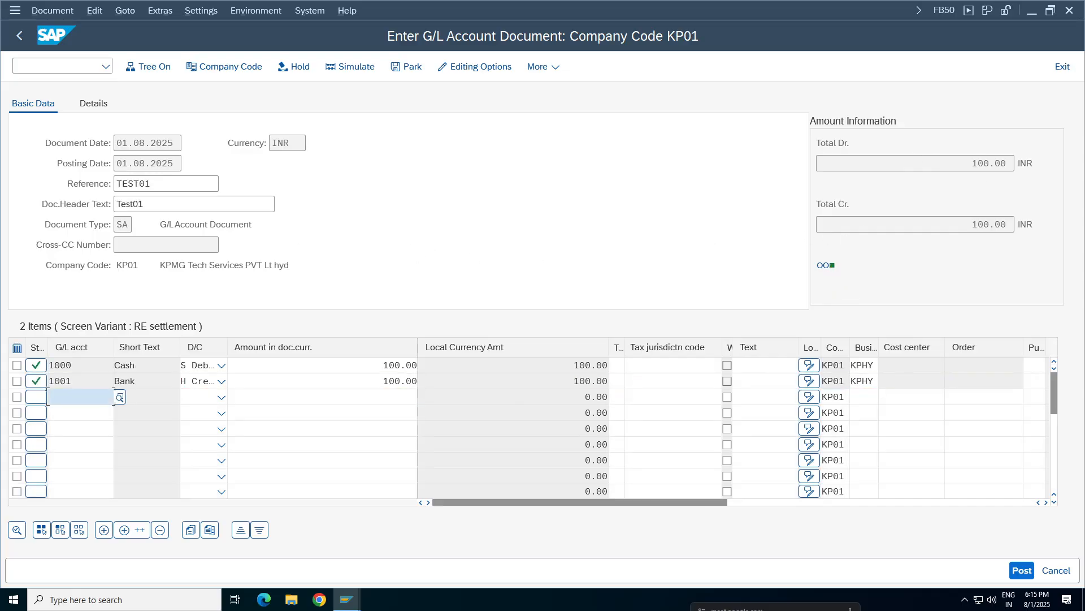
Step: Check the debit and credit totals, then simulate the G/L document and try to post it from the document overview
drag(972, 164, 996, 163)
drag(970, 225, 1012, 225)
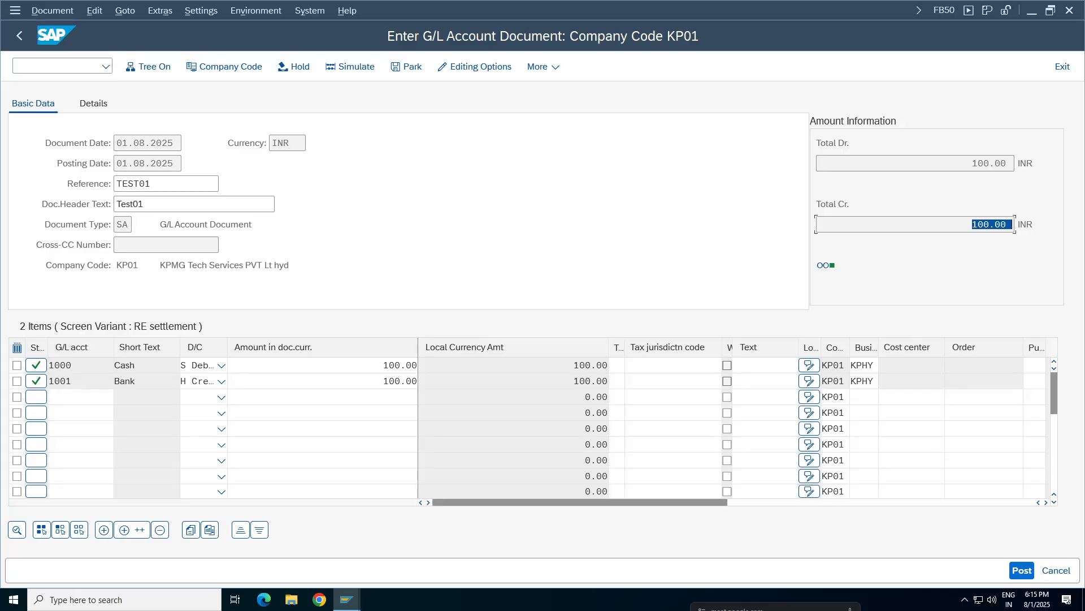
click(833, 272)
click(45, 10)
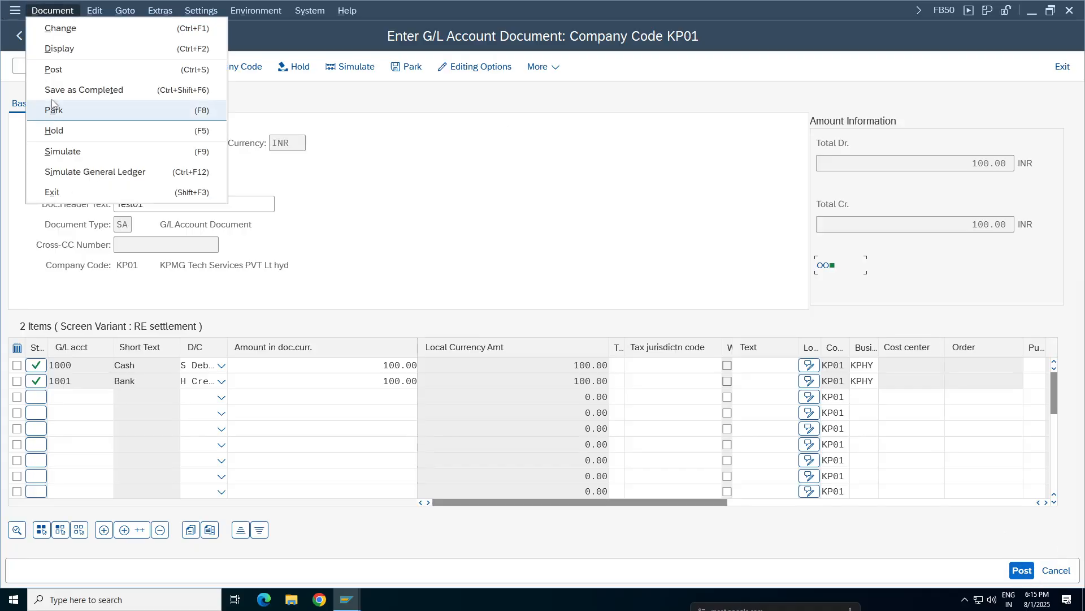
click(83, 156)
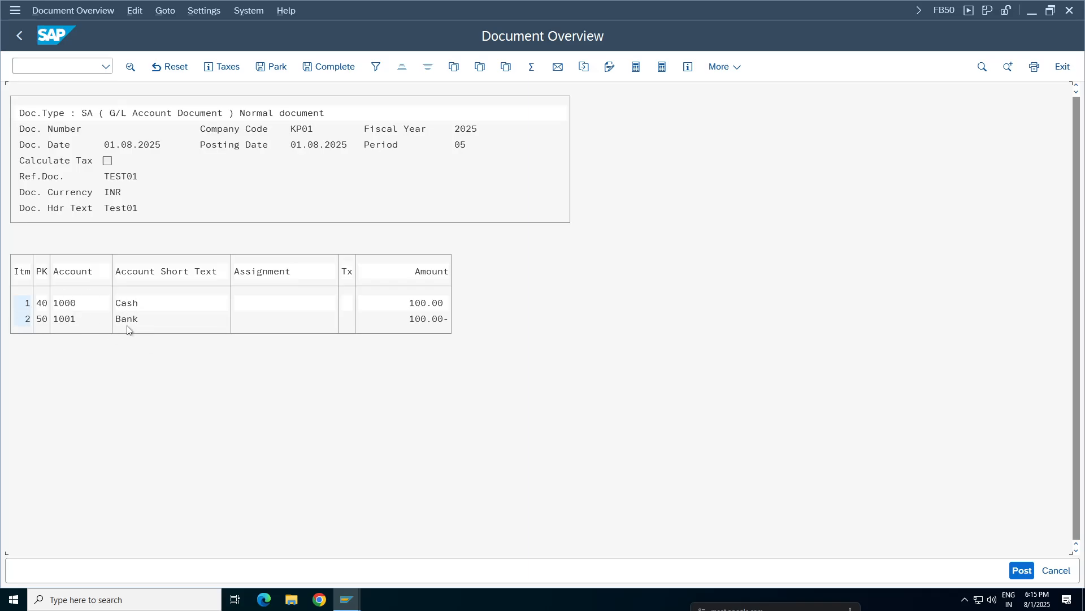
click(1022, 570)
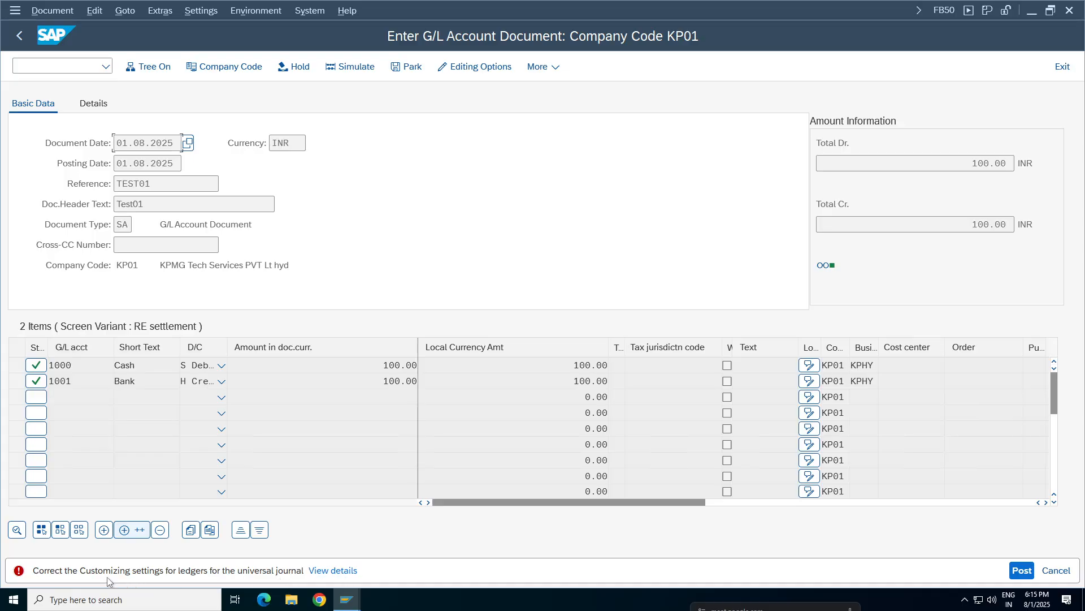
Step: Open the details of the ledger customizing error and run the posting-related check FINS_CUST_CONS_CHK_P
click(351, 573)
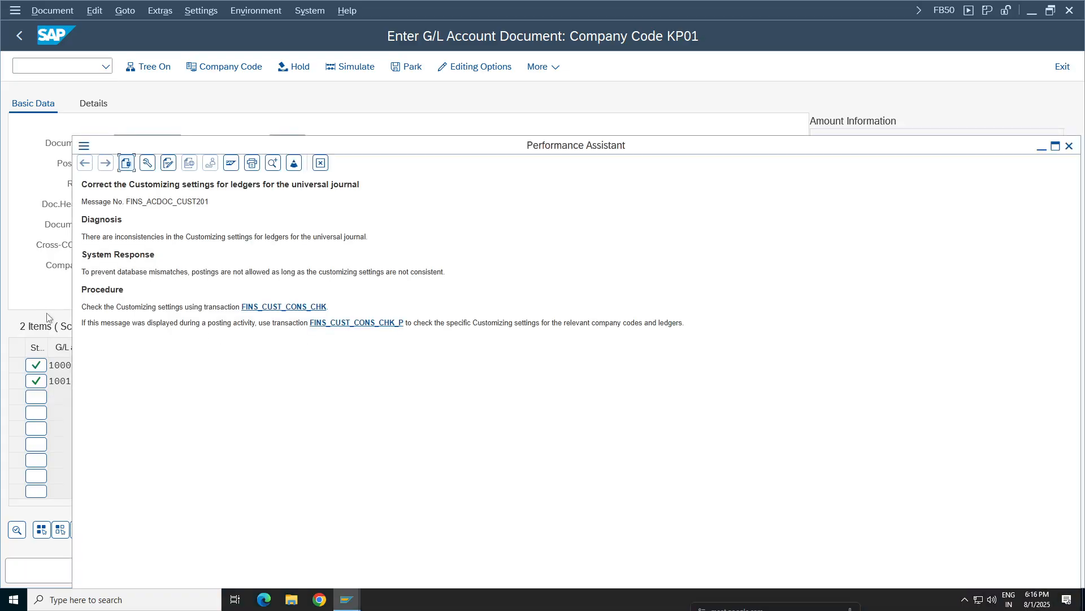
drag(113, 323, 685, 326)
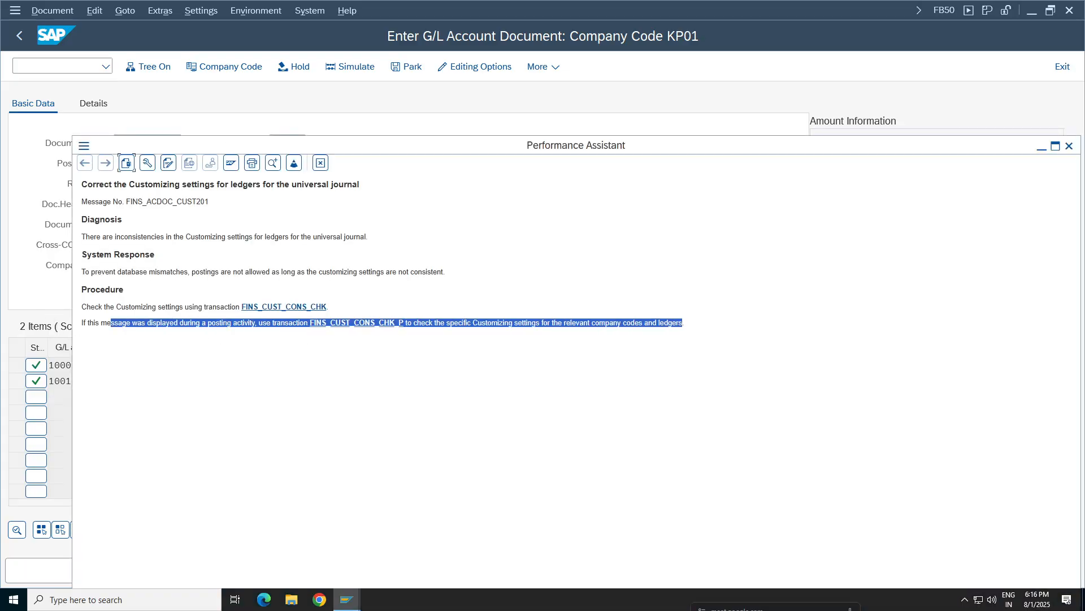
click(338, 325)
drag(135, 143, 534, 194)
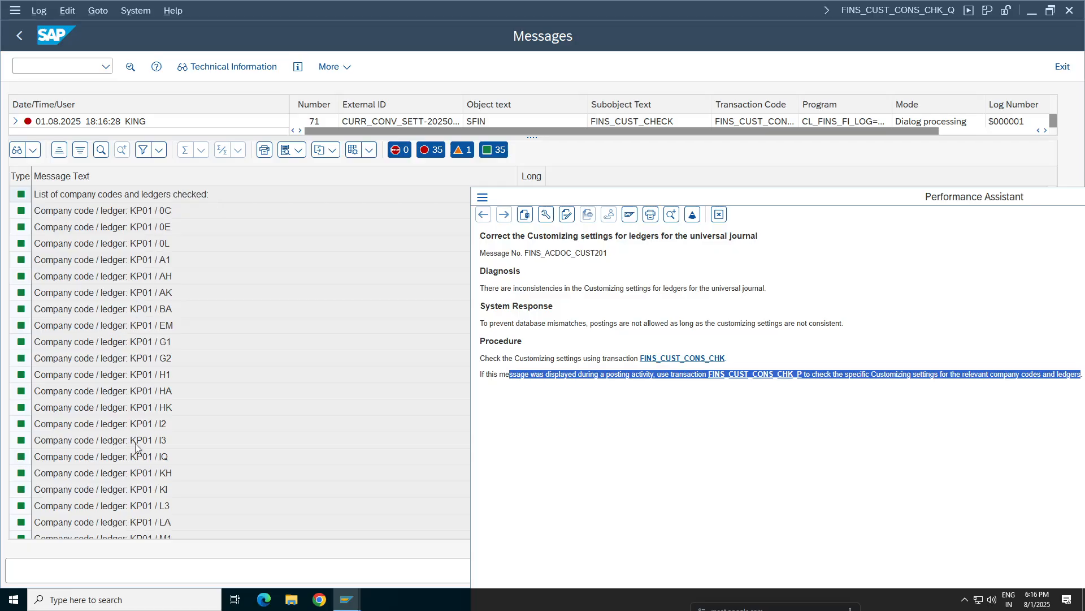
Step: Examine the consistency check log for the ledgers checked in company code KP01 and the currency conversion errors
click(164, 213)
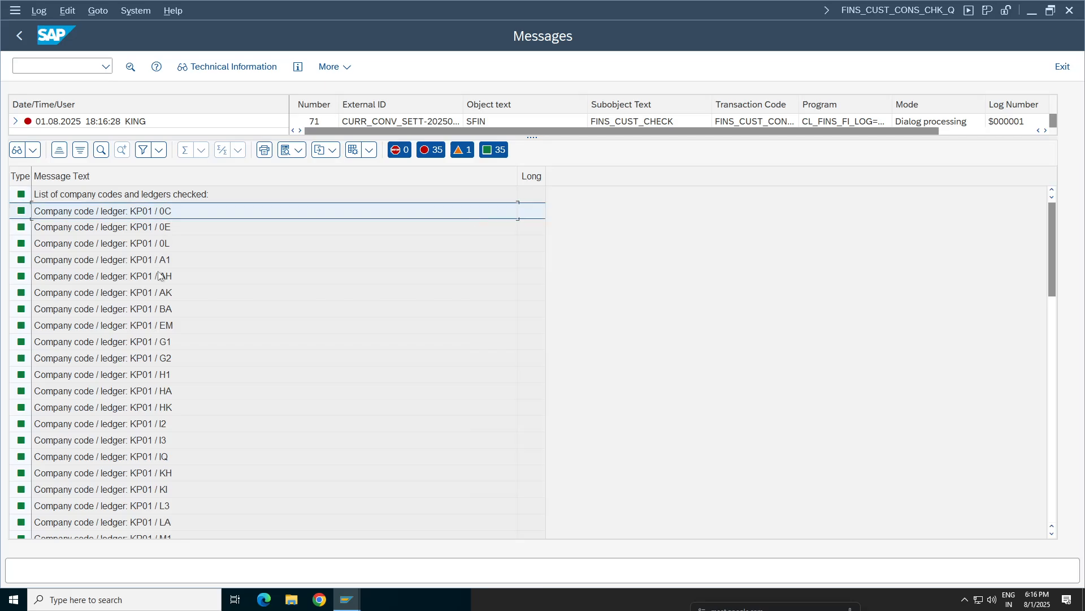
click(161, 276)
click(162, 425)
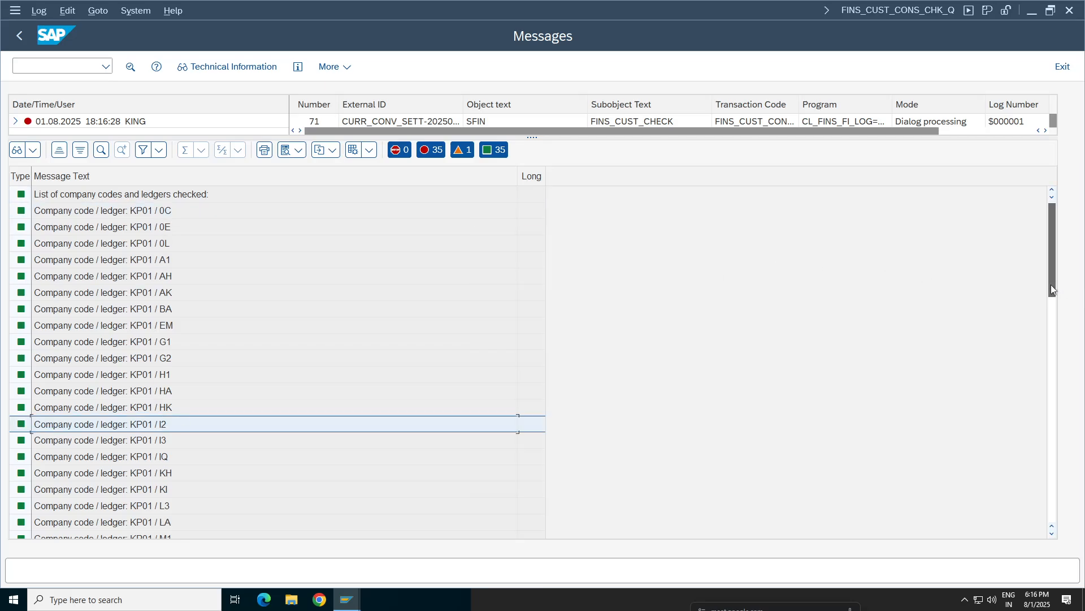
click(164, 245)
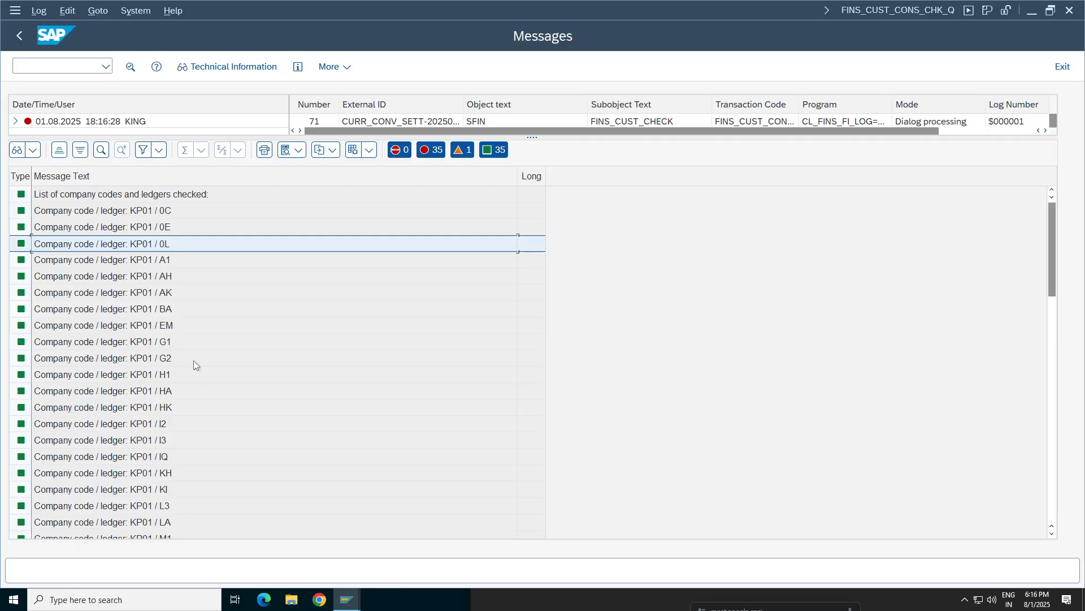
drag(1053, 291, 1053, 359)
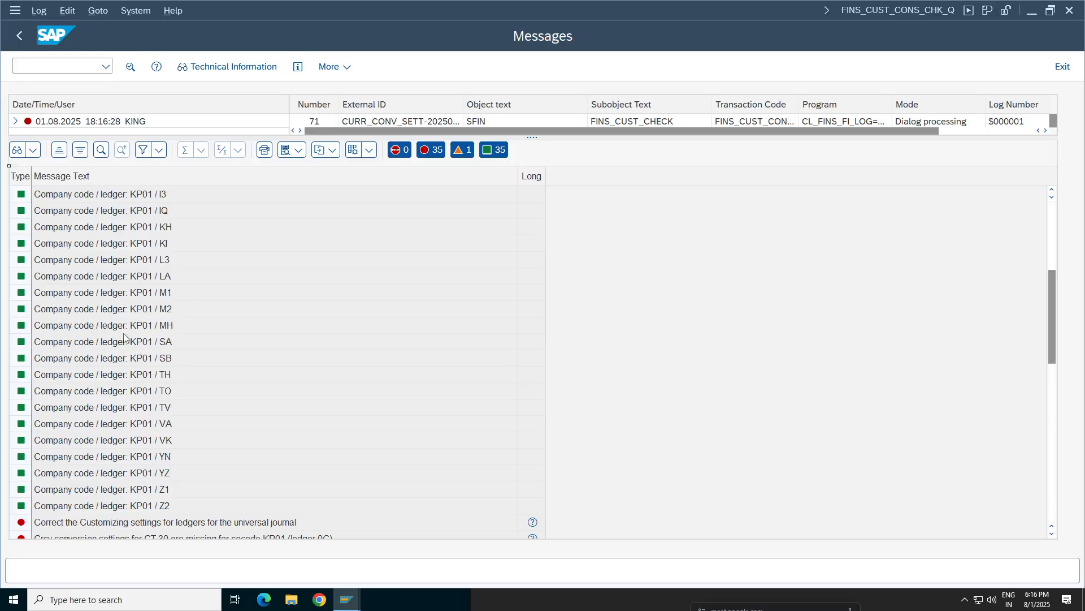
drag(1054, 354, 1050, 285)
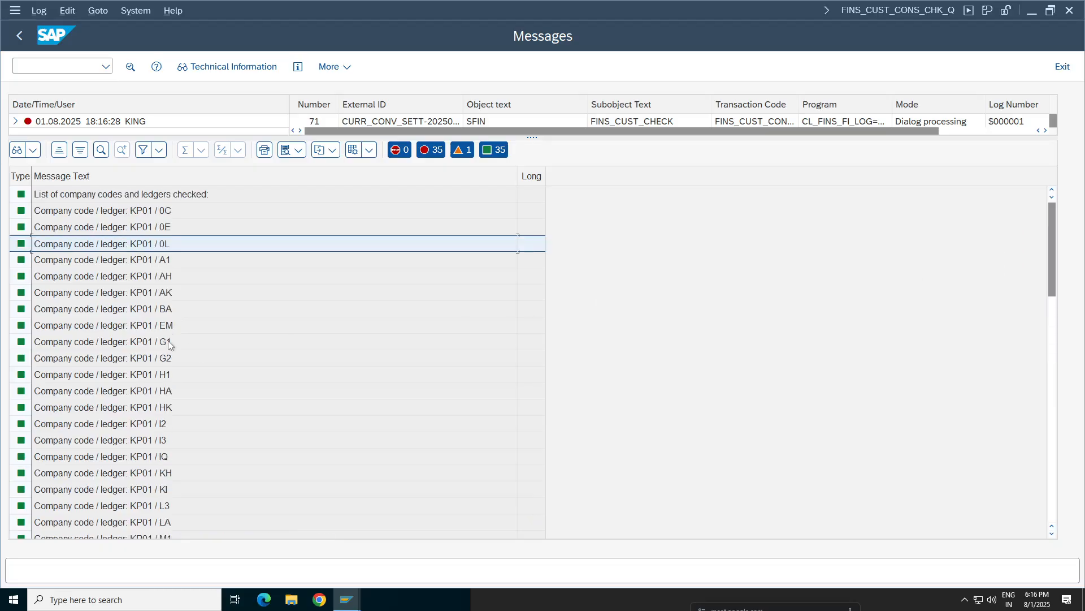
click(161, 495)
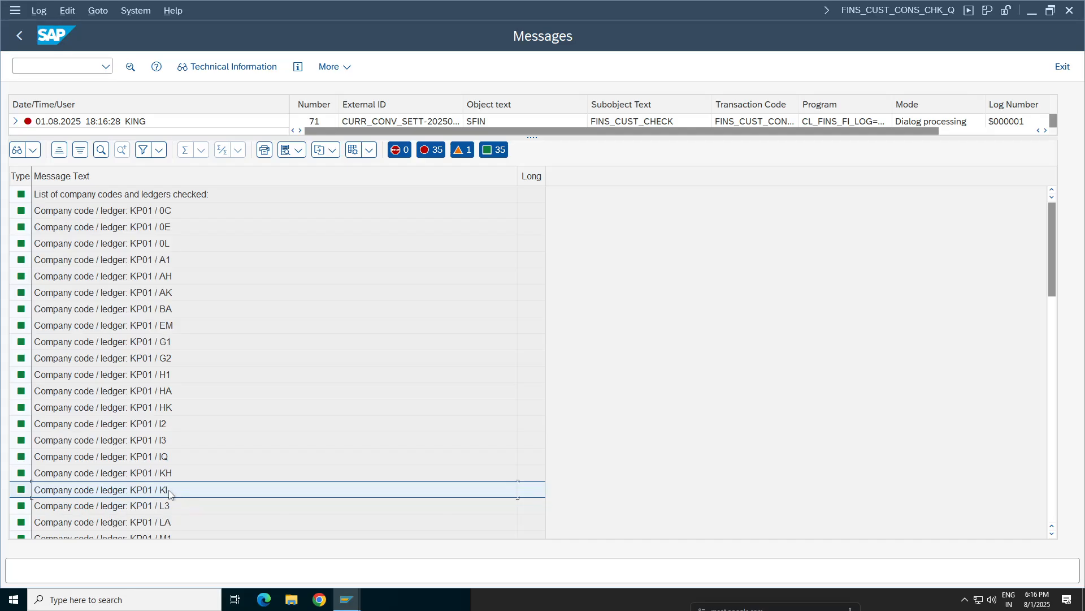
click(173, 243)
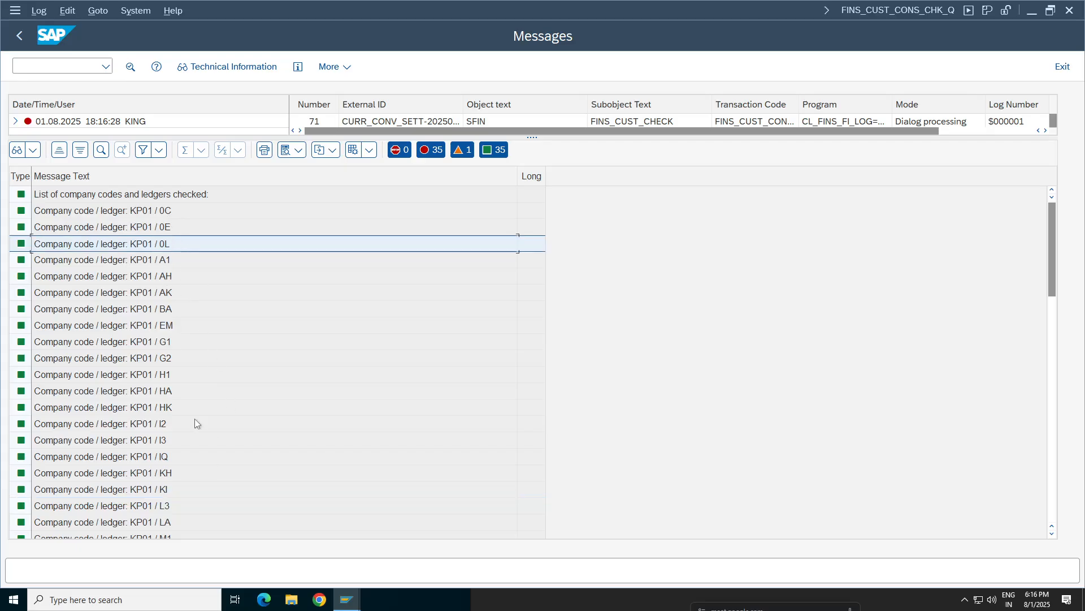
click(181, 489)
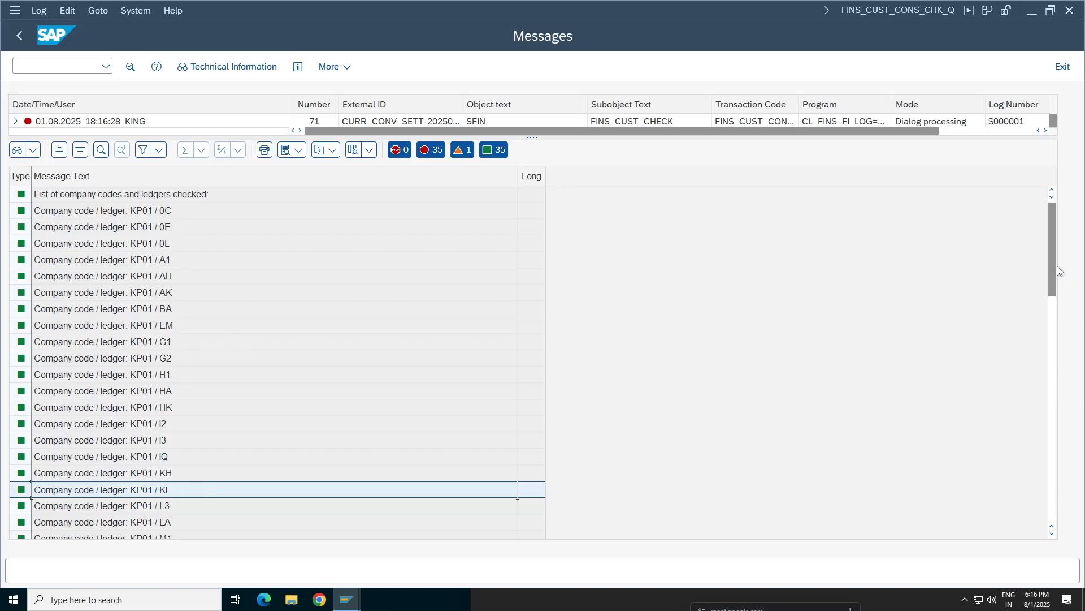
drag(1057, 267, 1053, 358)
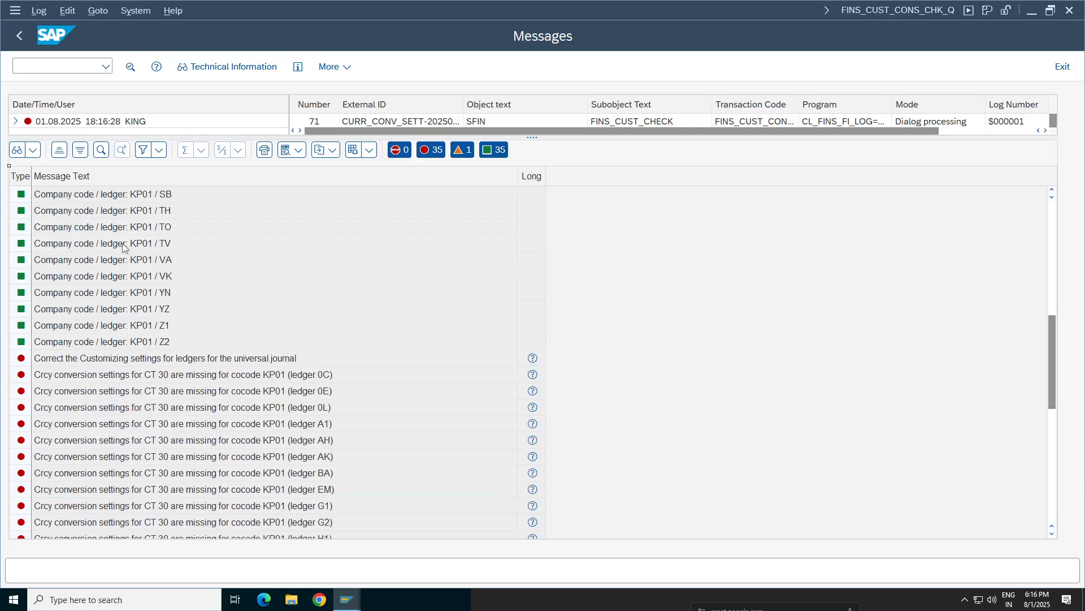
Step: Switch to the customizing session, leave the employee tolerance group details, and collapse the Clearing Differences node in the IMG
click(346, 599)
click(497, 549)
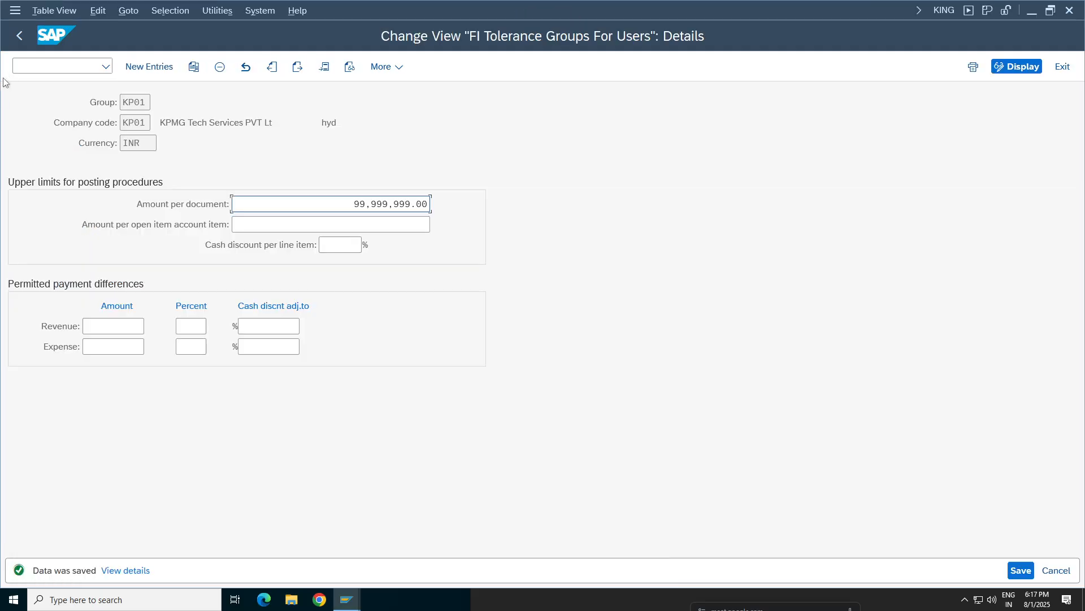
click(16, 35)
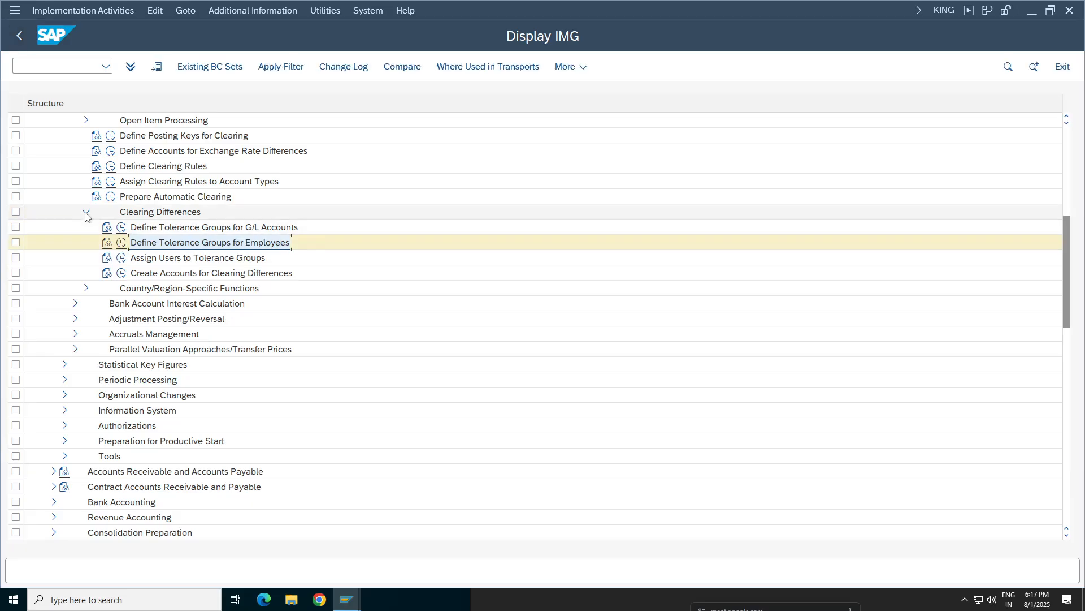
click(87, 213)
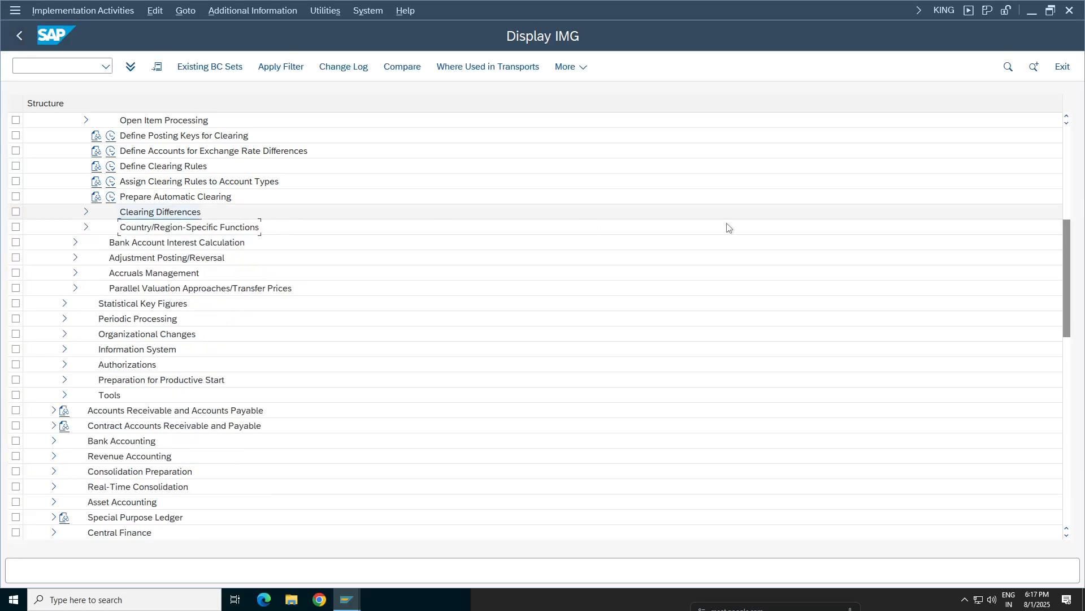
scroll(49, 232, up, 5)
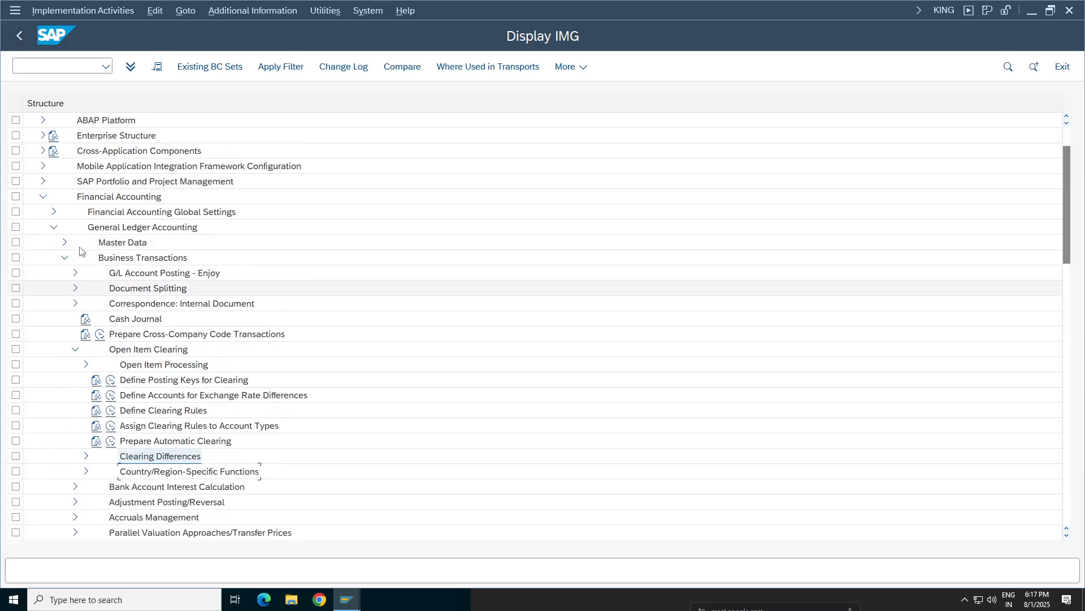
Step: Open Define Settings for Ledgers and Currency Types under Financial Accounting Global Settings, Ledgers, Ledger
click(54, 227)
click(54, 211)
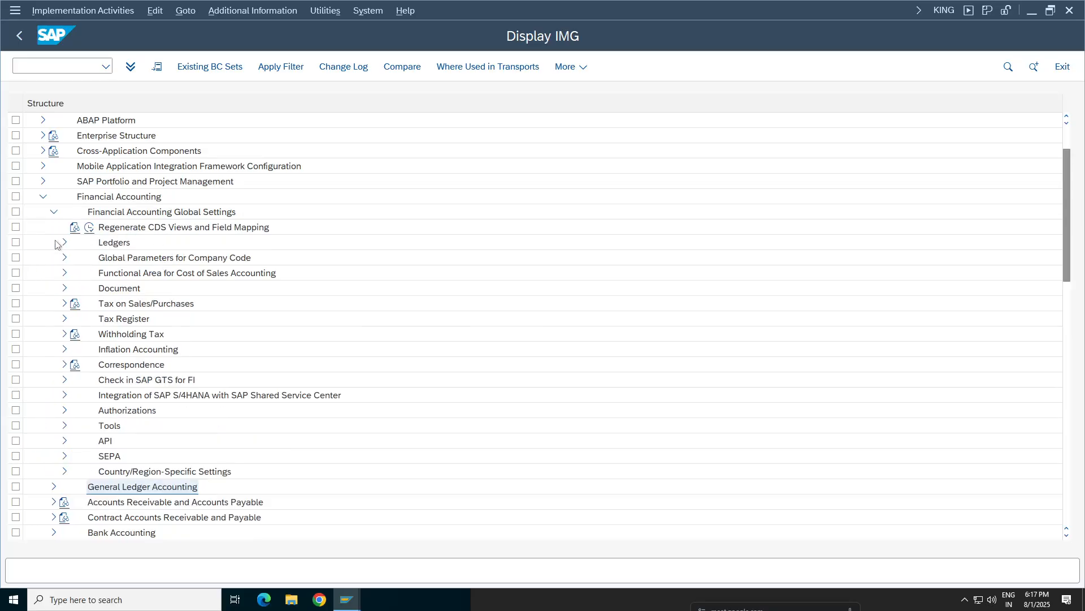
click(64, 242)
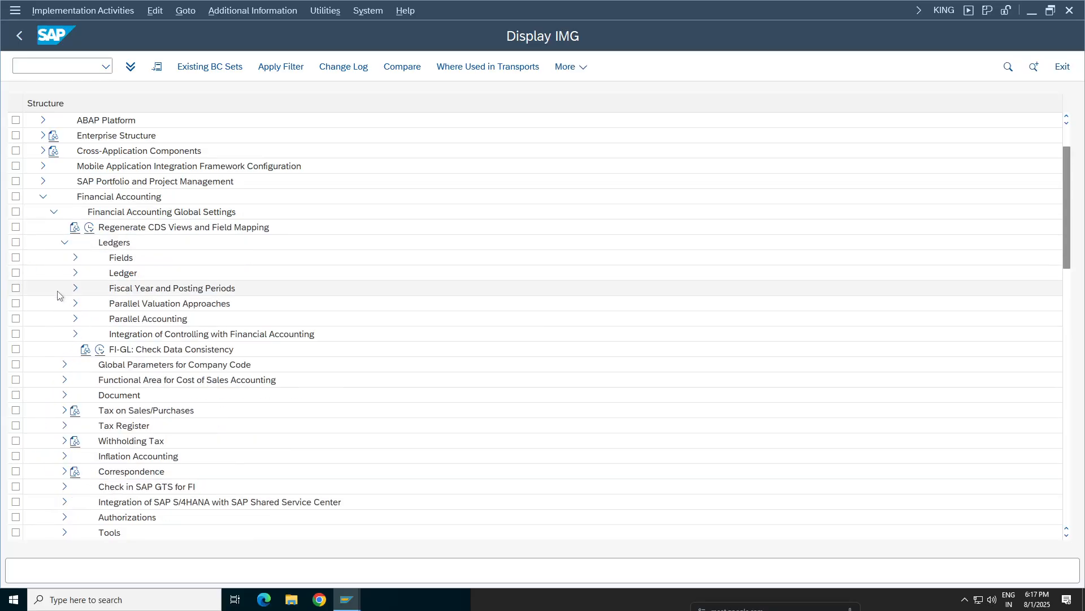
click(76, 273)
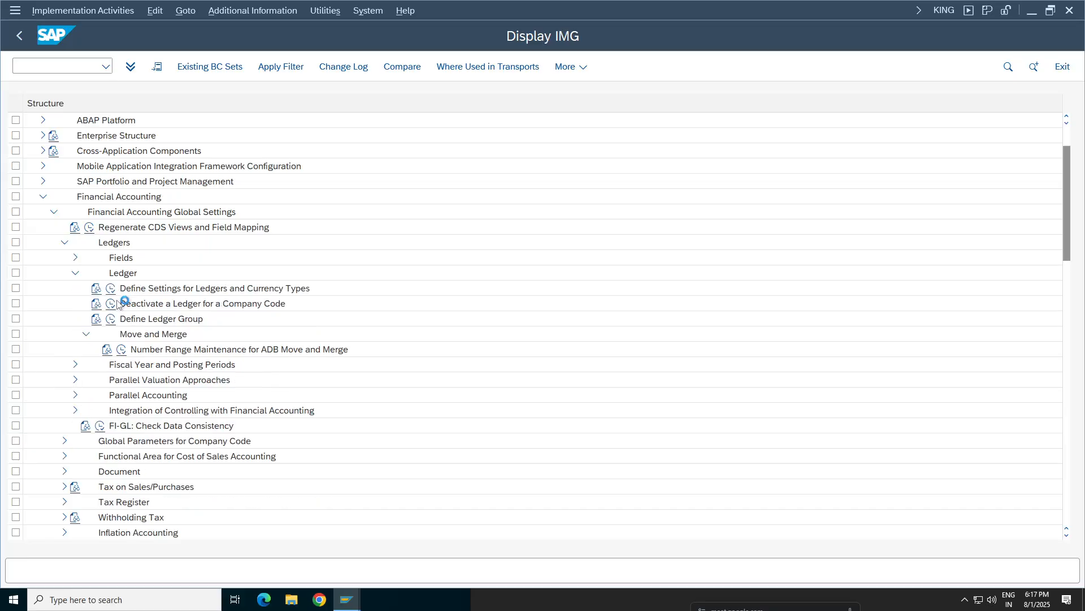
click(160, 290)
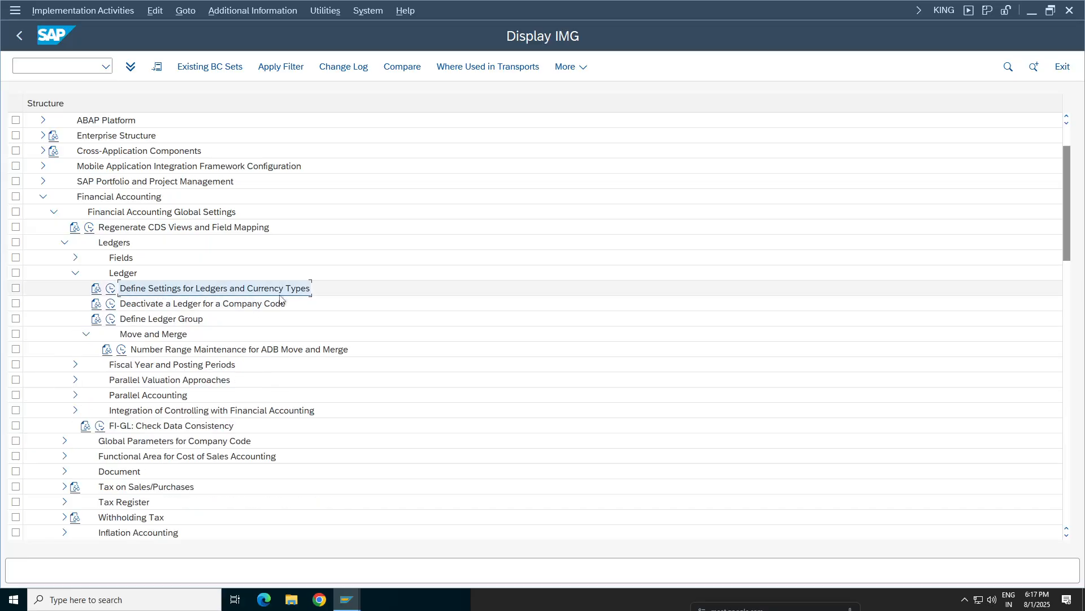
click(111, 288)
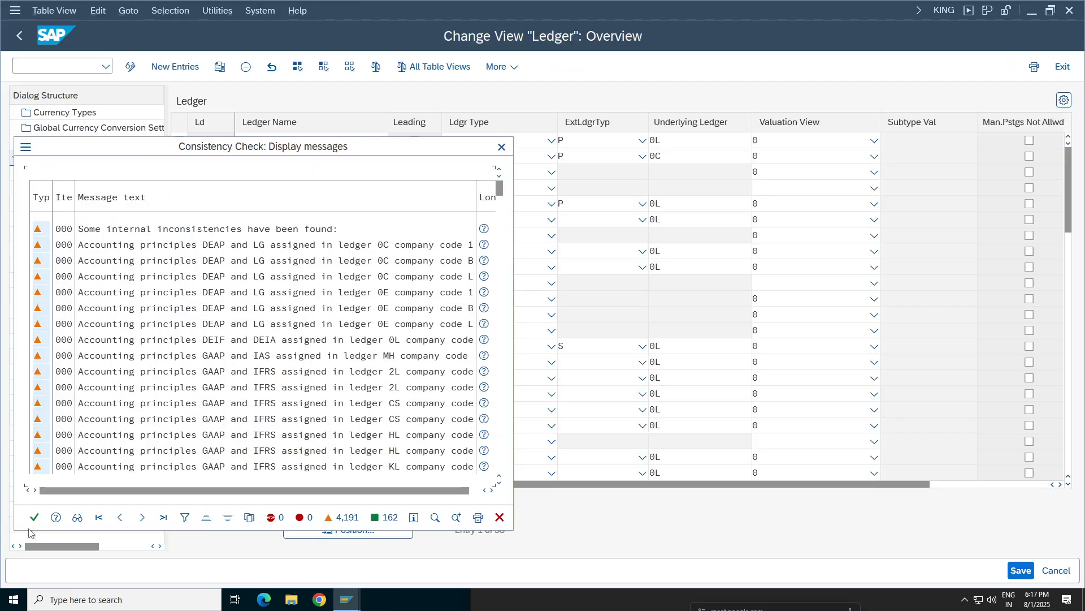
Step: Dismiss the consistency check messages and open the company code settings for the Management Accounting ledger 0C
click(34, 517)
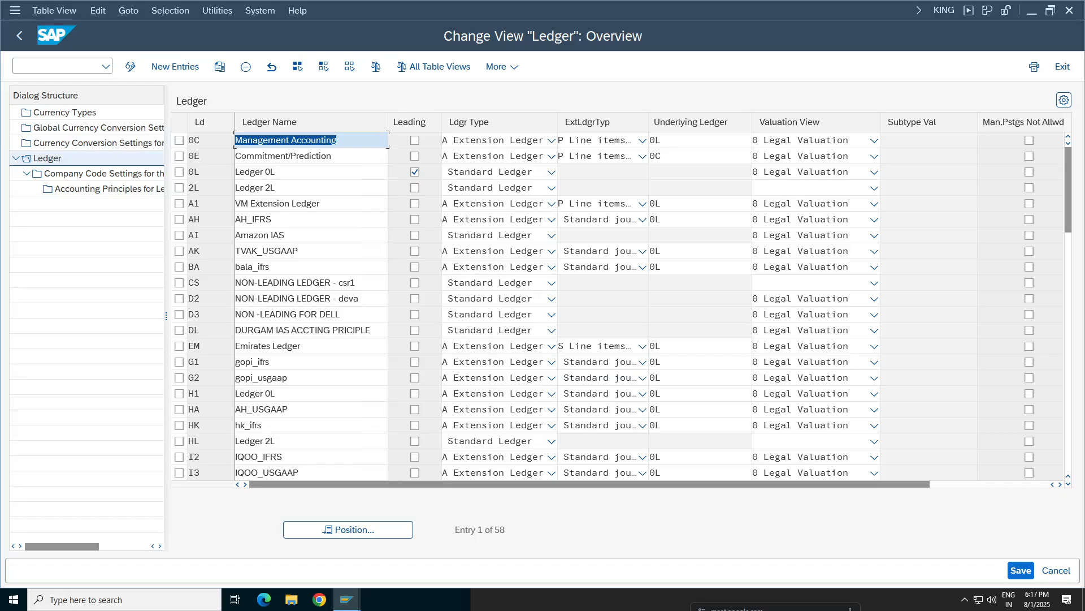
click(755, 250)
click(755, 267)
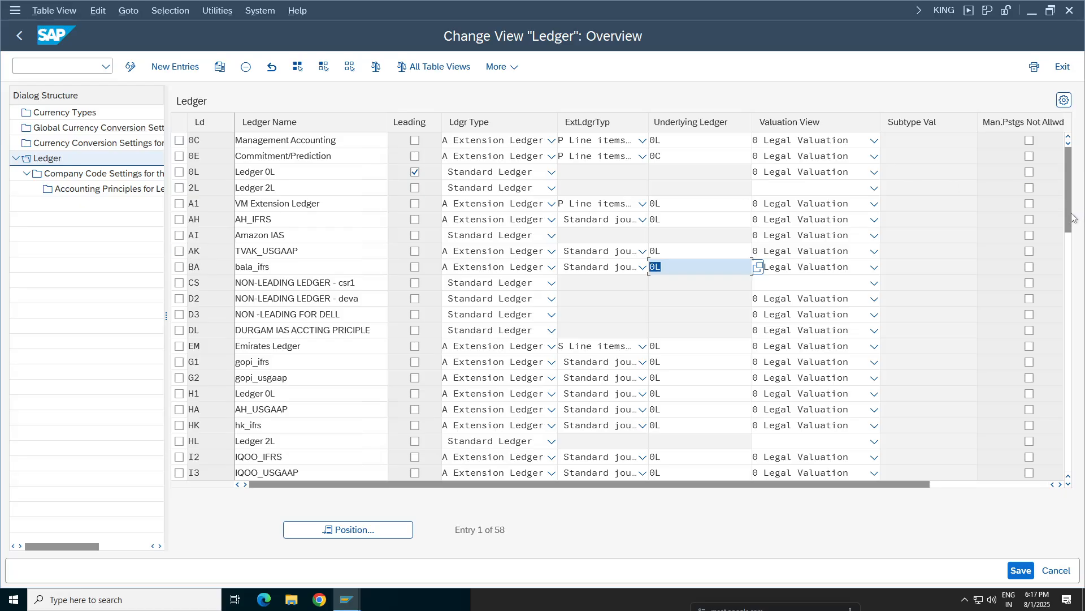
drag(664, 140, 648, 141)
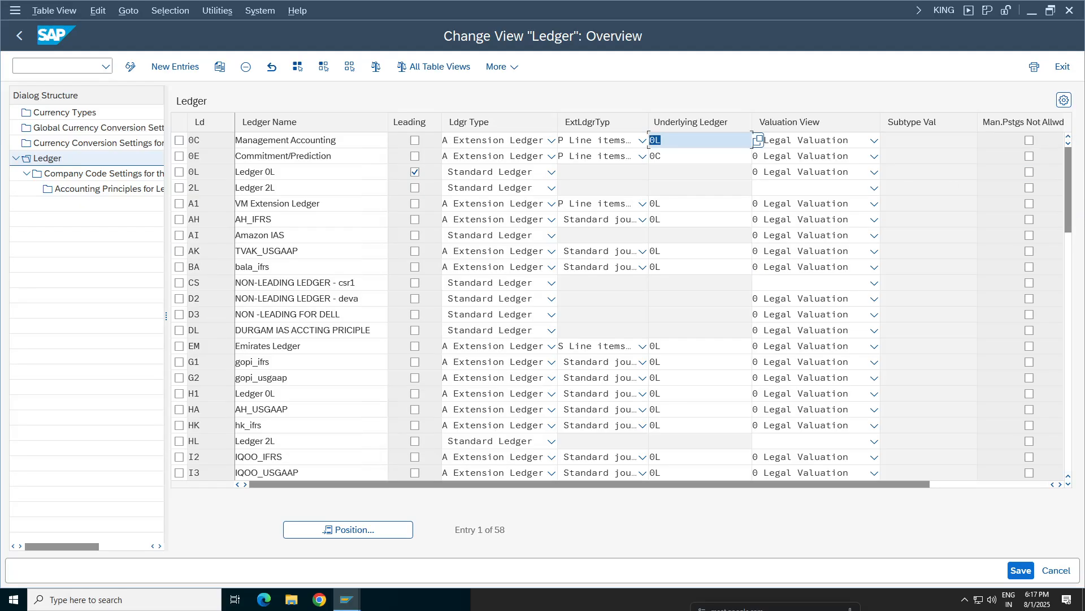
drag(201, 141, 184, 144)
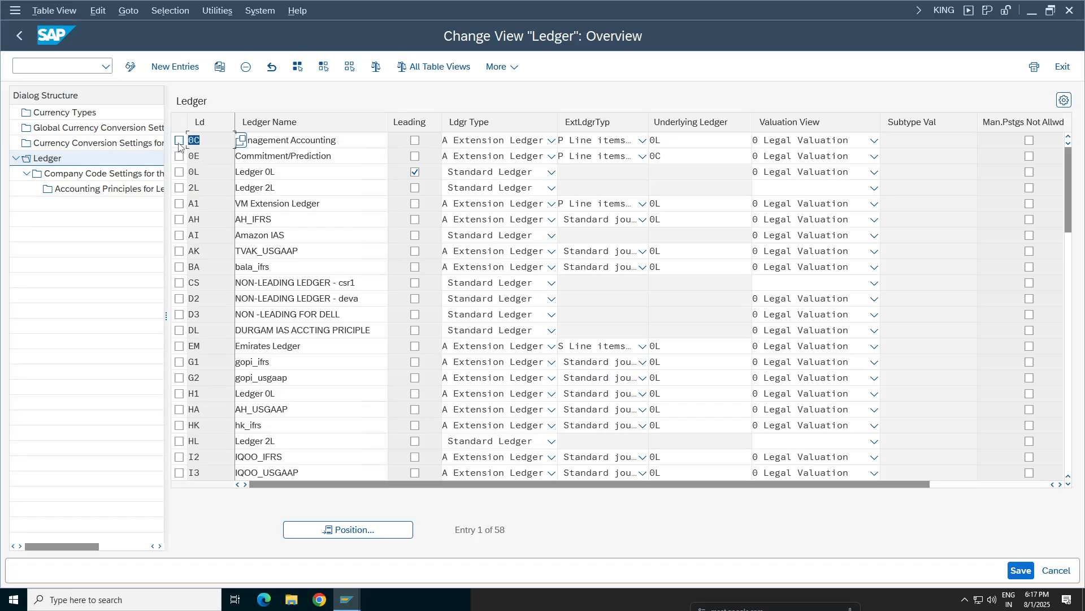
click(180, 140)
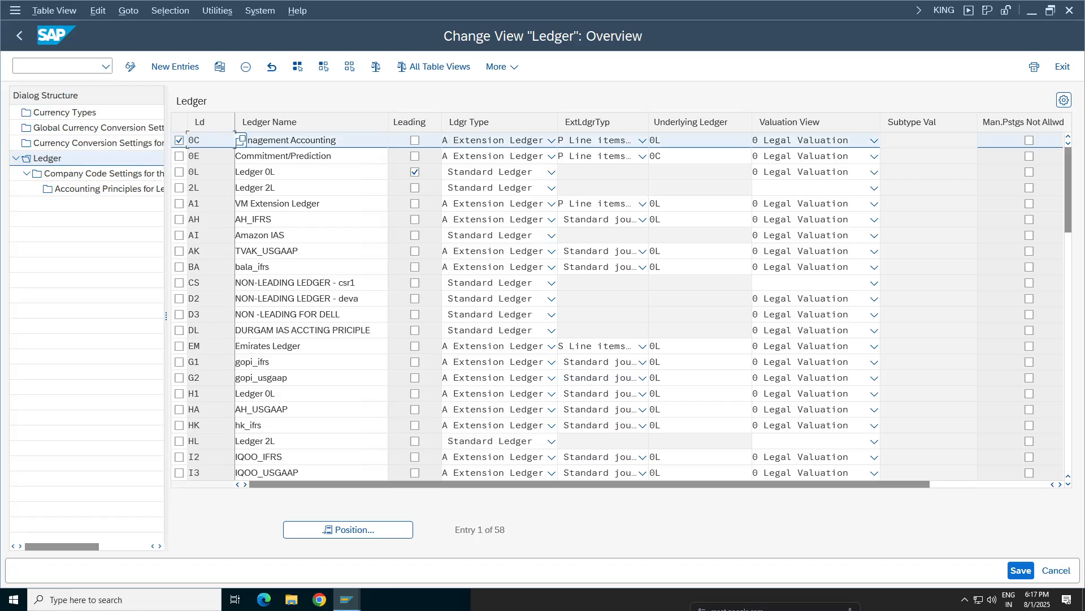
double_click(105, 174)
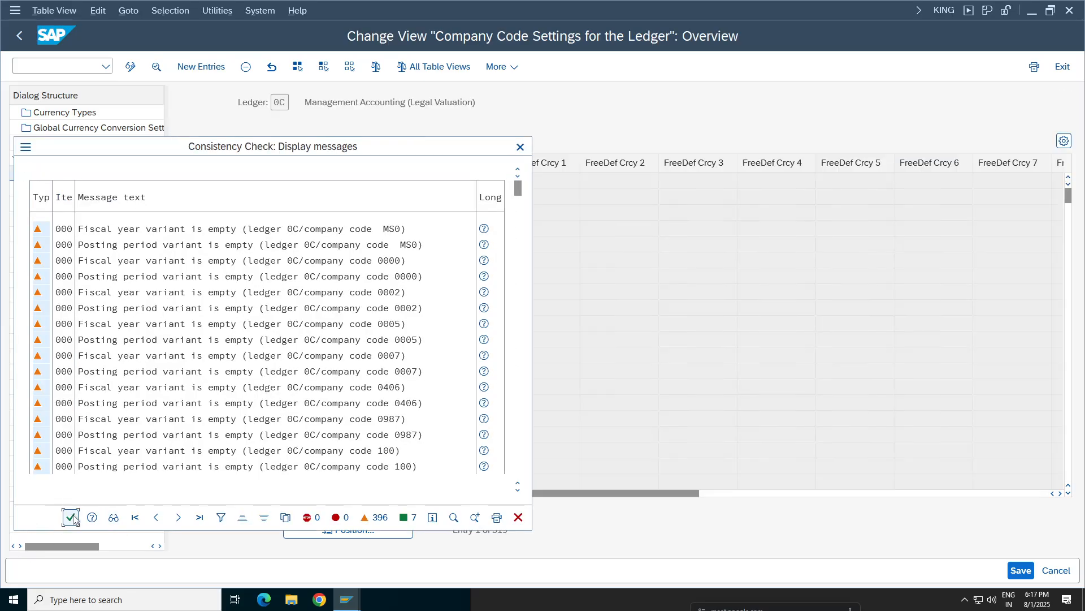
click(70, 517)
Step: Position the company code settings of ledger 0C on company code KP01 and select its entry
click(374, 531)
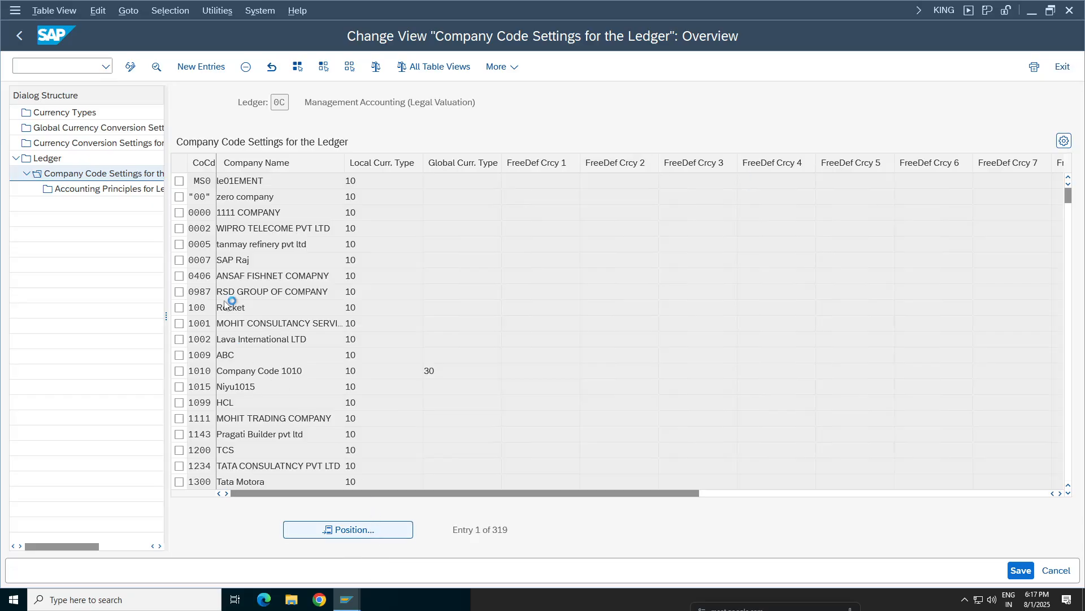
text(kp01)
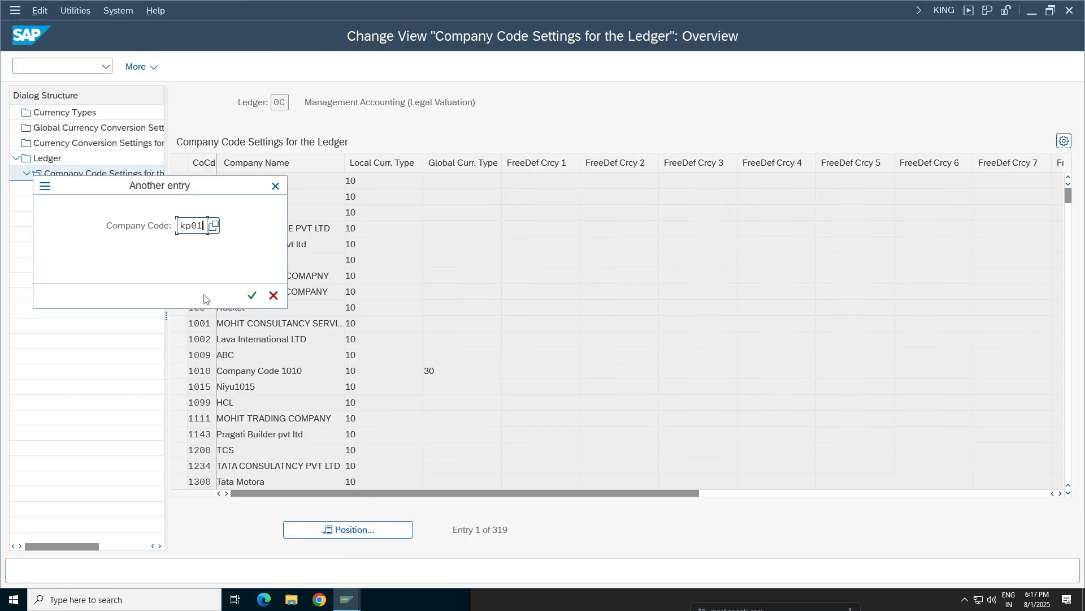
key(Return)
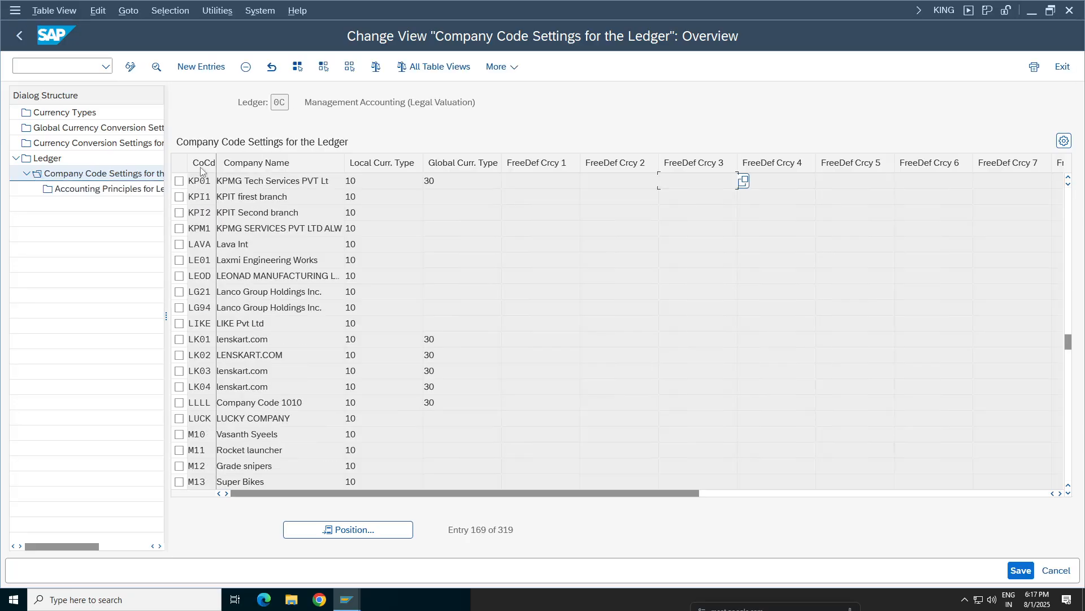
click(179, 181)
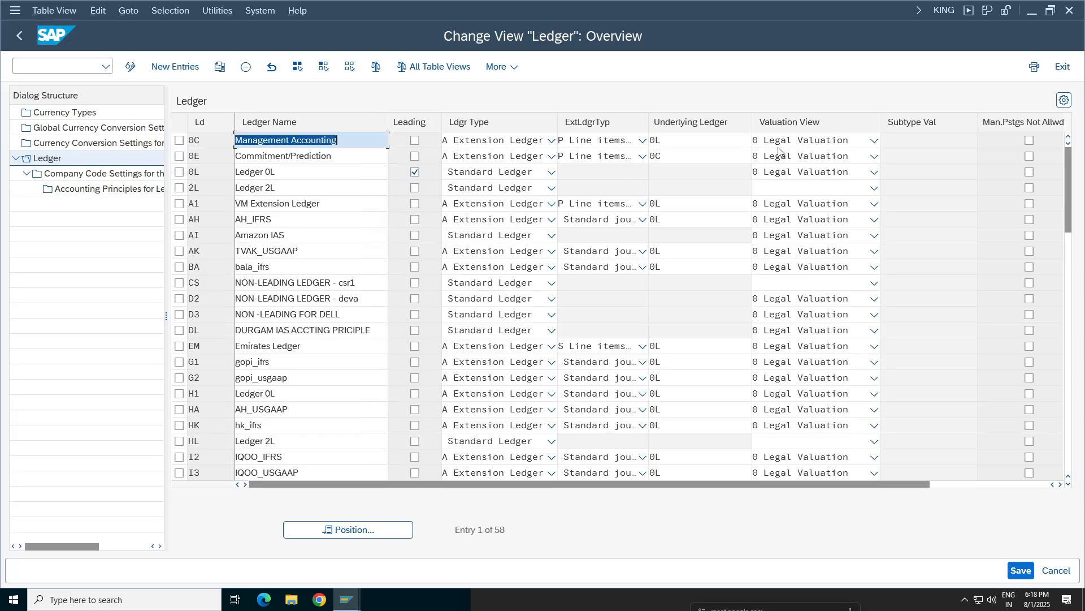
Step: Open the company code settings for the Commitment/Prediction ledger 0E and dismiss the consistency check messages
double_click(656, 156)
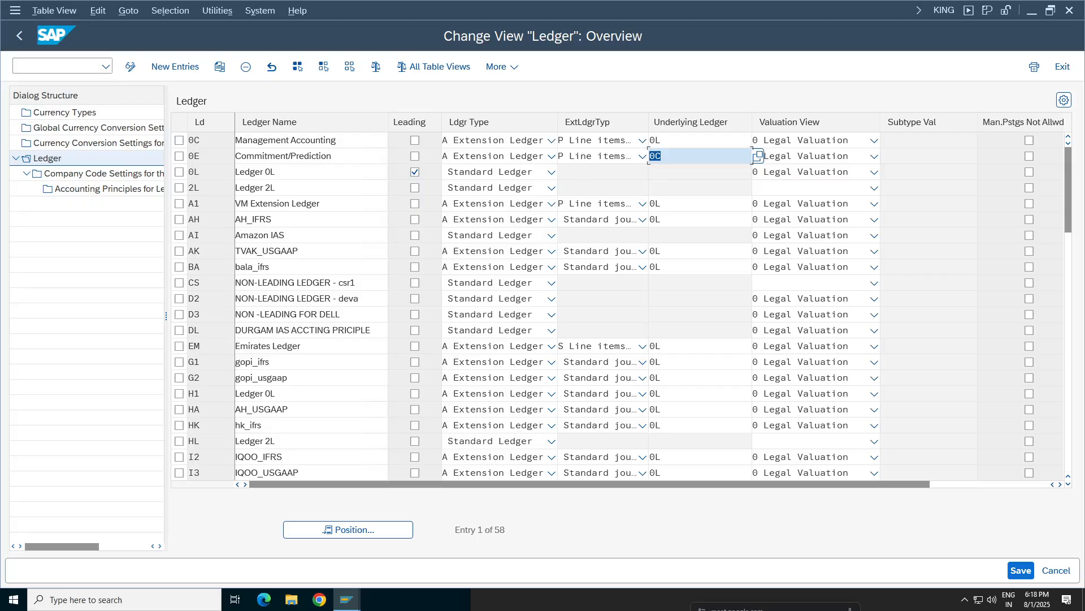
double_click(234, 156)
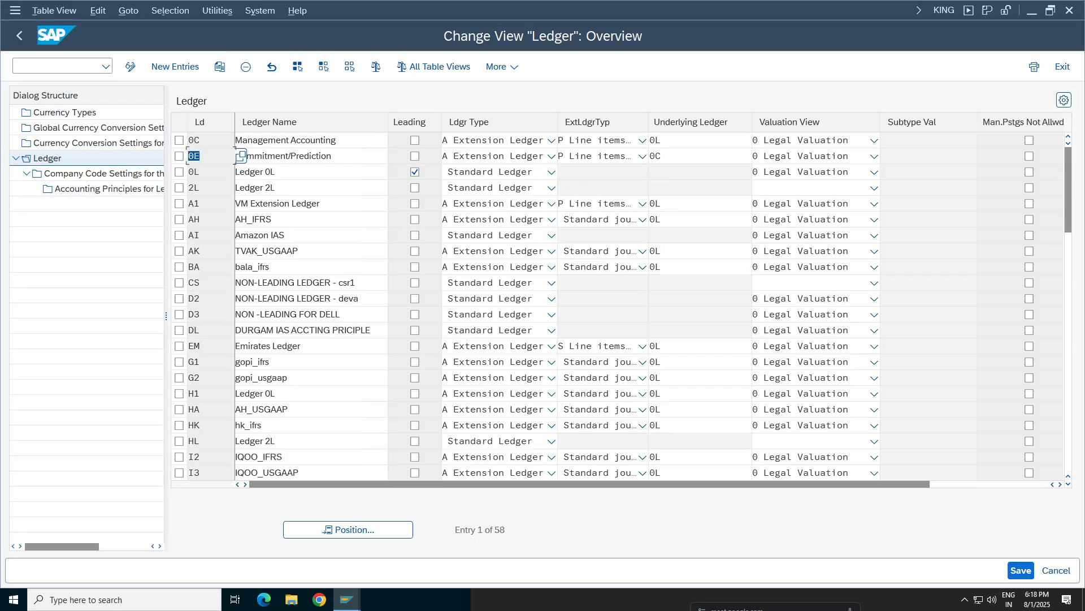
click(179, 156)
click(124, 175)
double_click(125, 177)
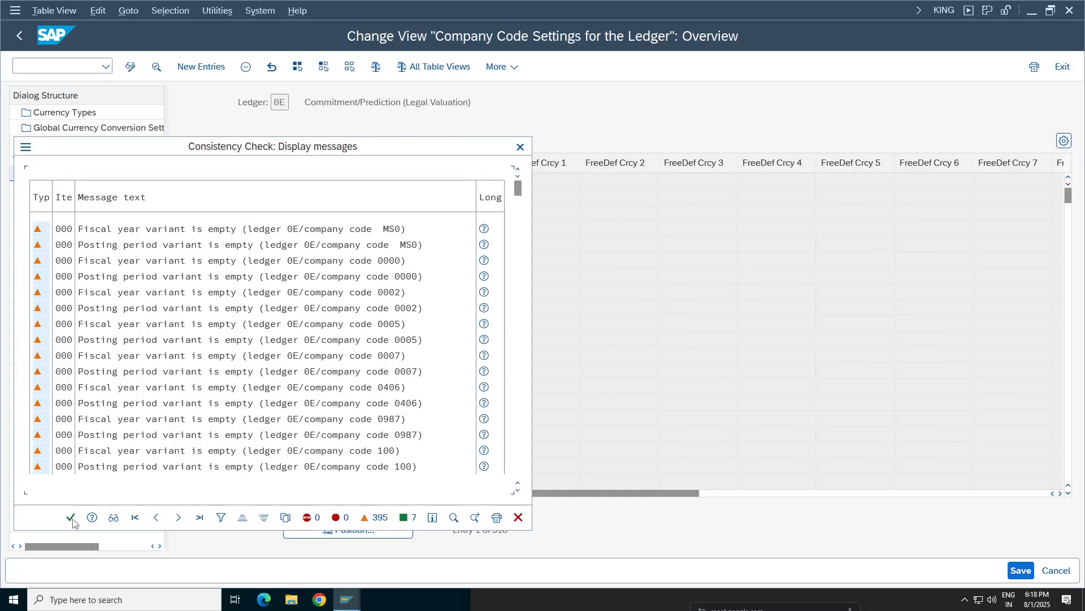
click(72, 517)
Step: Look up company code KP01 in the settings of ledger 0E and return to the ledger overview
click(332, 533)
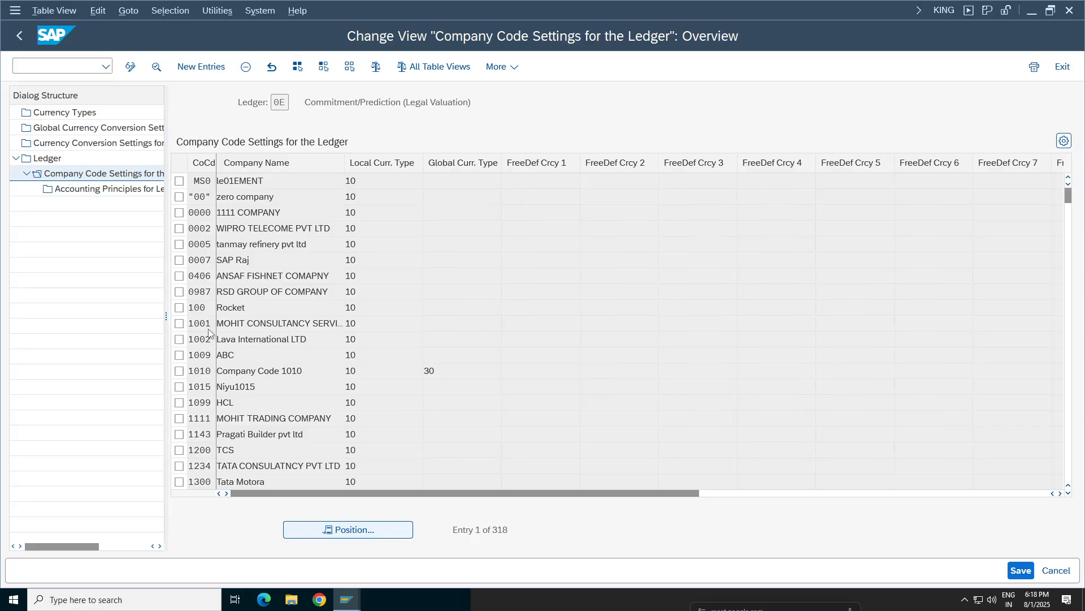
click(195, 246)
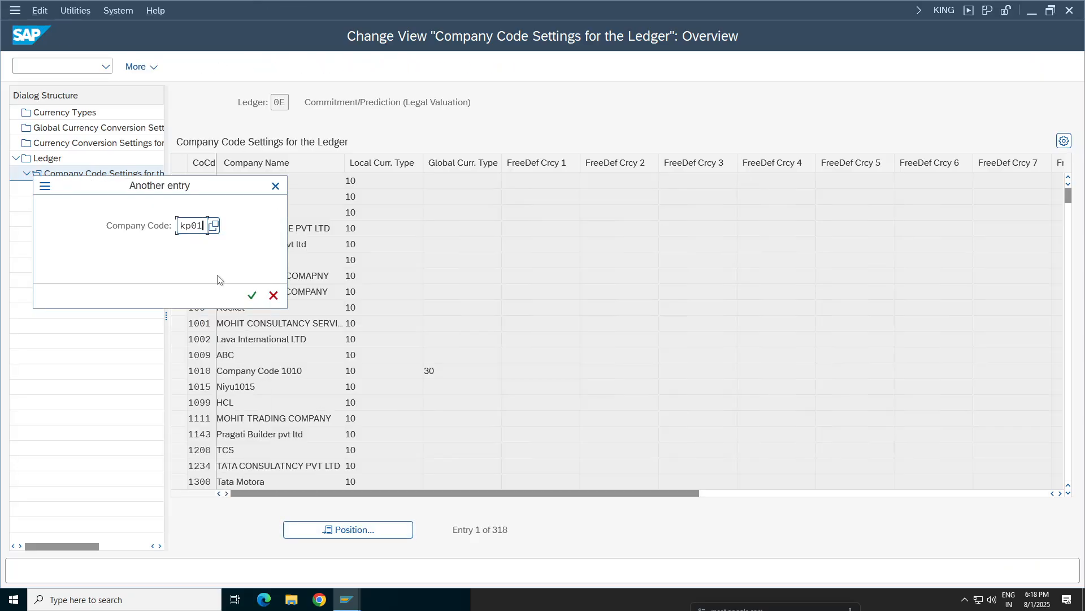
click(252, 294)
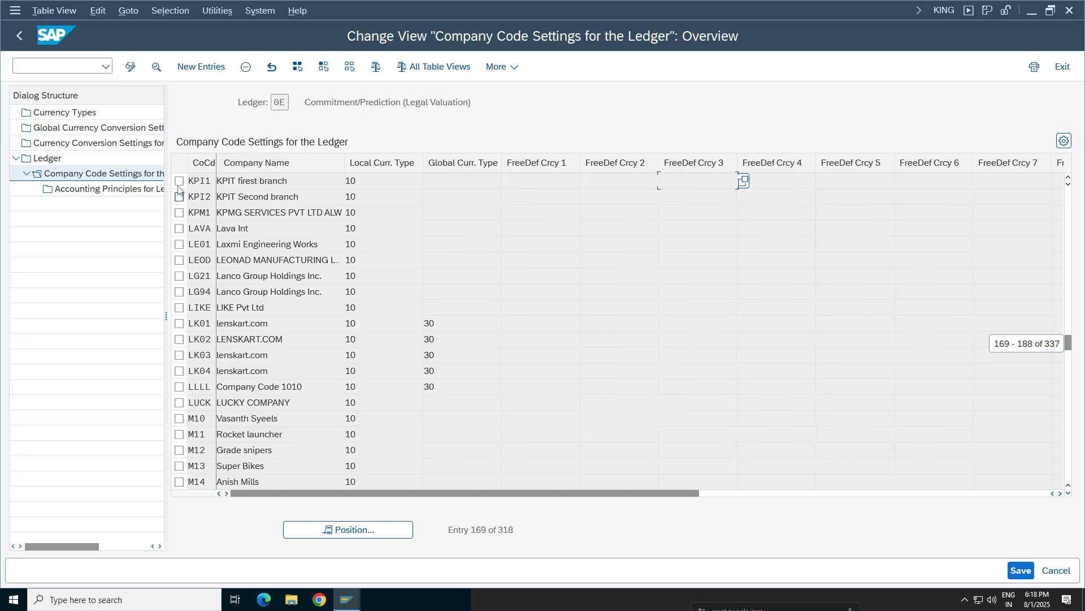
click(19, 35)
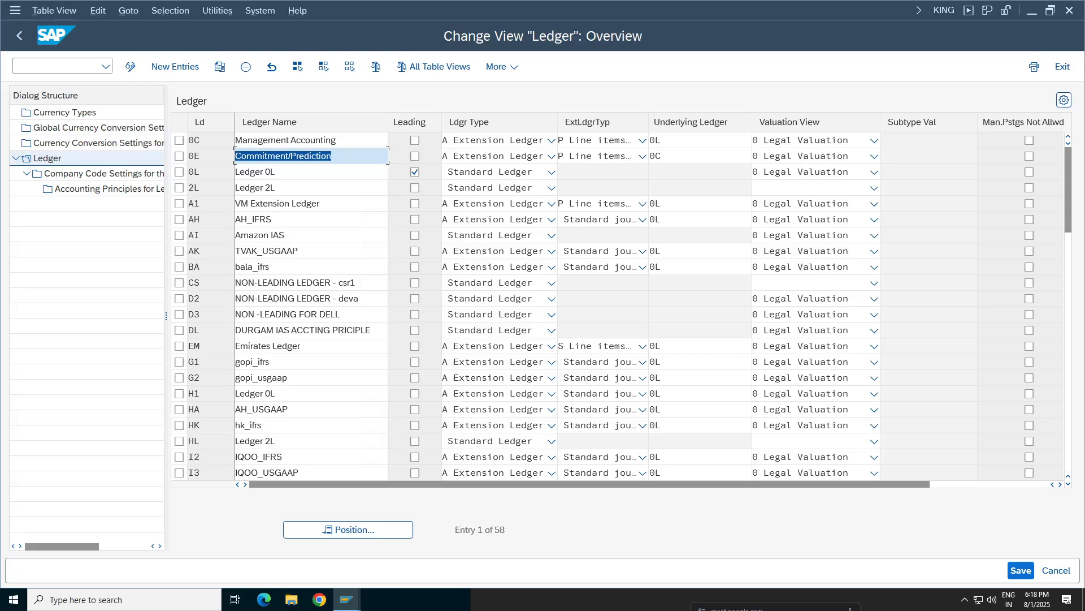
Step: Open the company code settings for VM Extension Ledger A1 and dismiss the consistency check messages
click(690, 203)
click(179, 203)
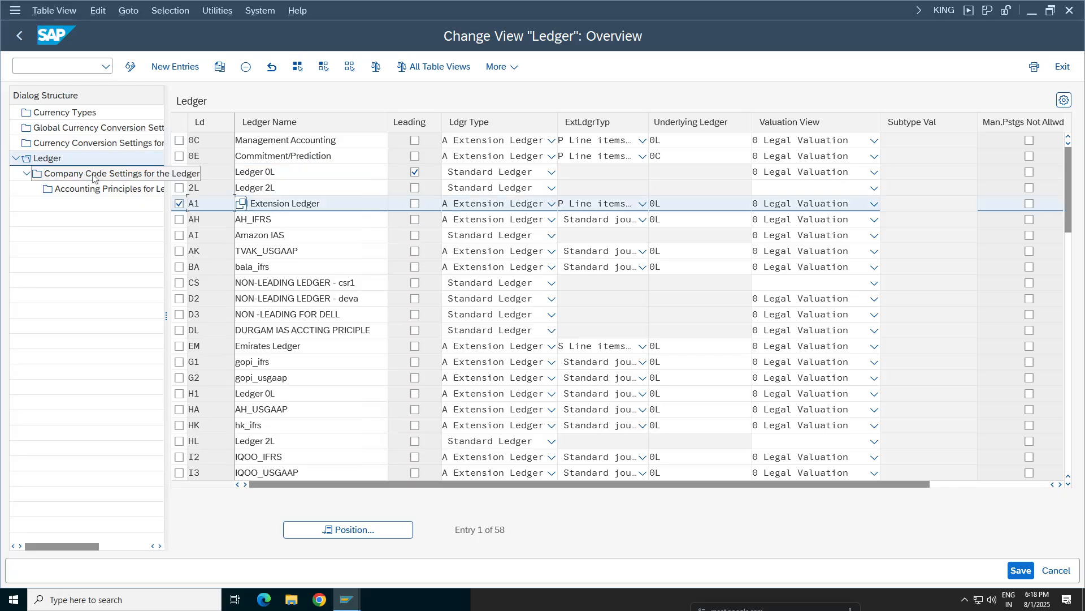
double_click(95, 175)
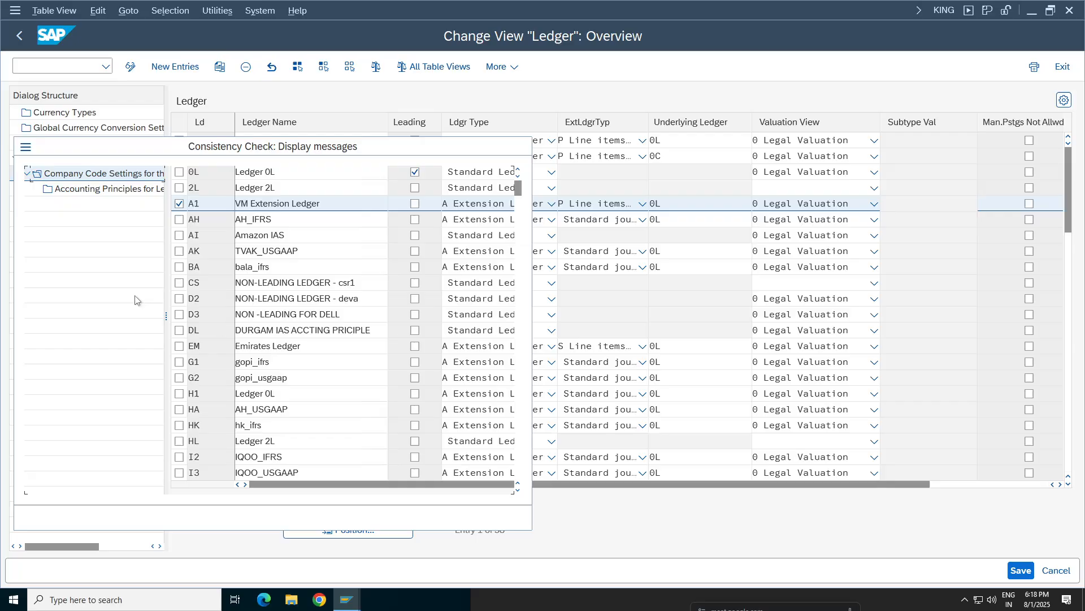
click(70, 517)
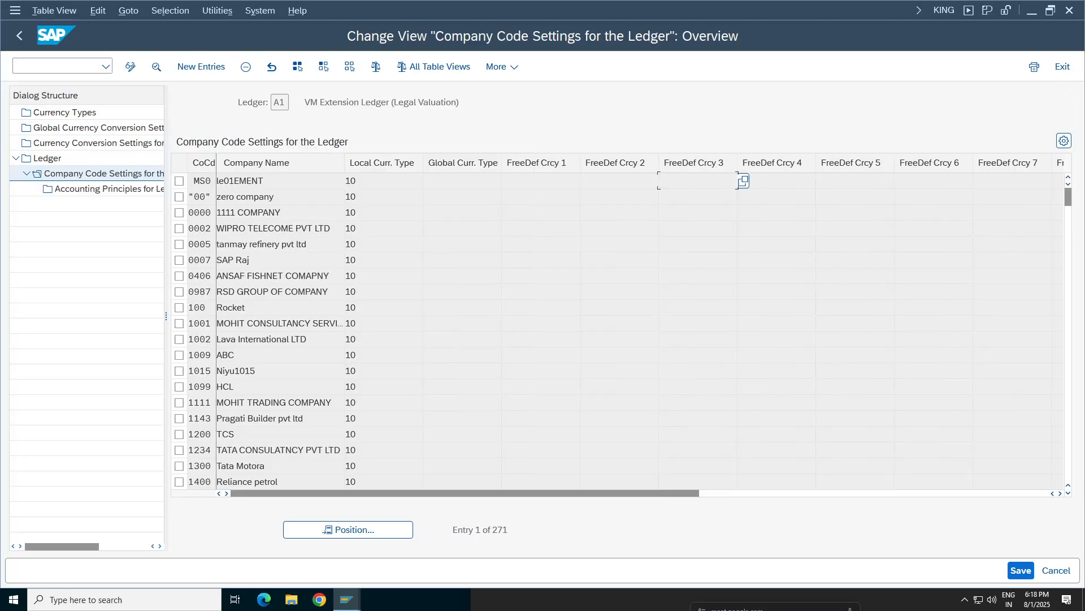
Step: Delete company code KP01 from the settings of ledger A1 and return to the ledger overview
click(357, 530)
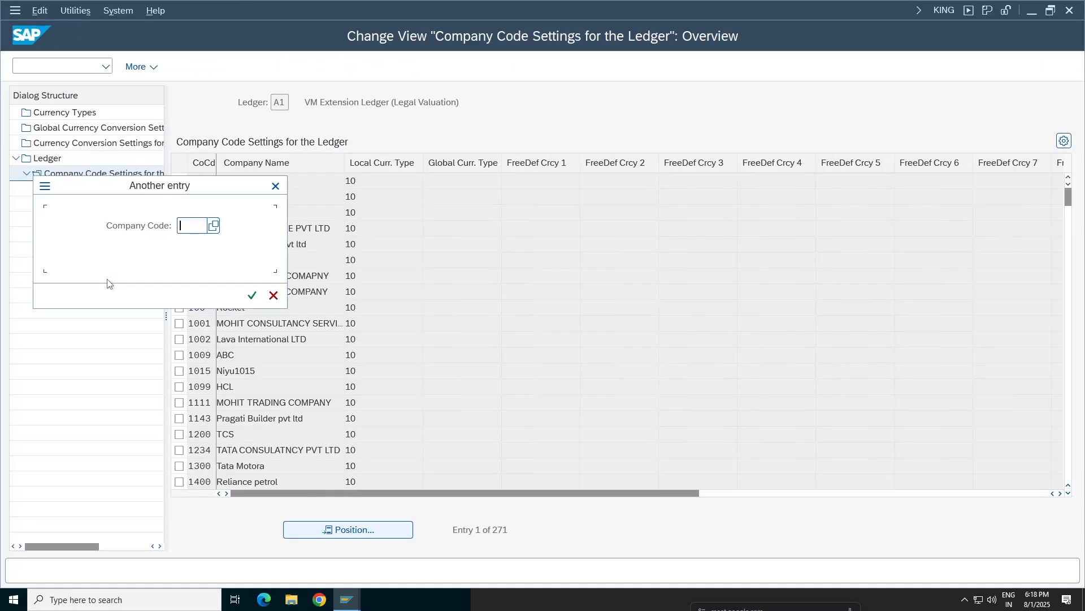
click(196, 245)
click(252, 298)
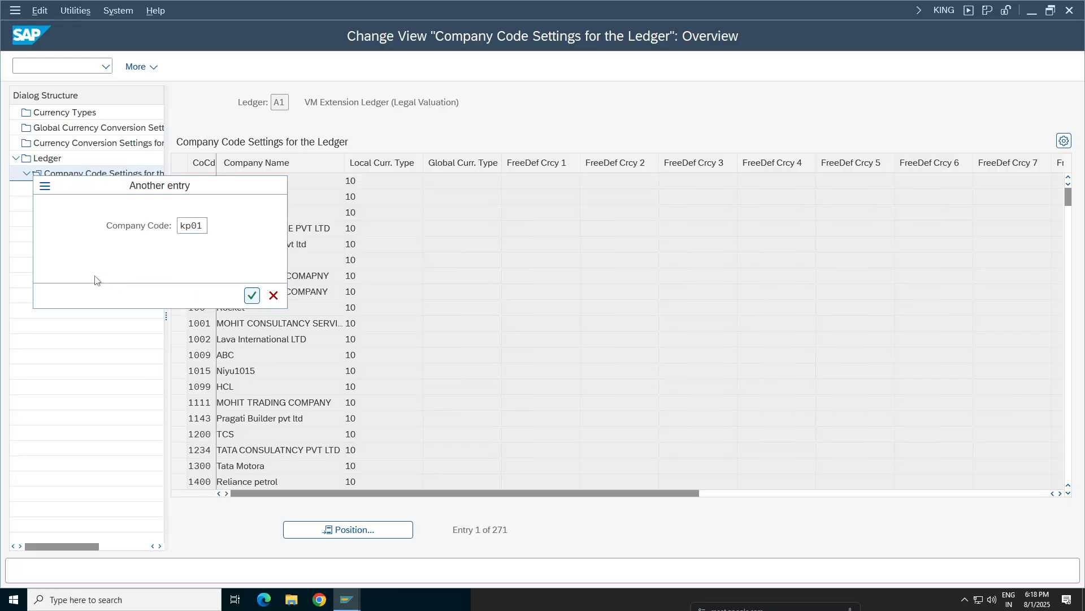
click(179, 181)
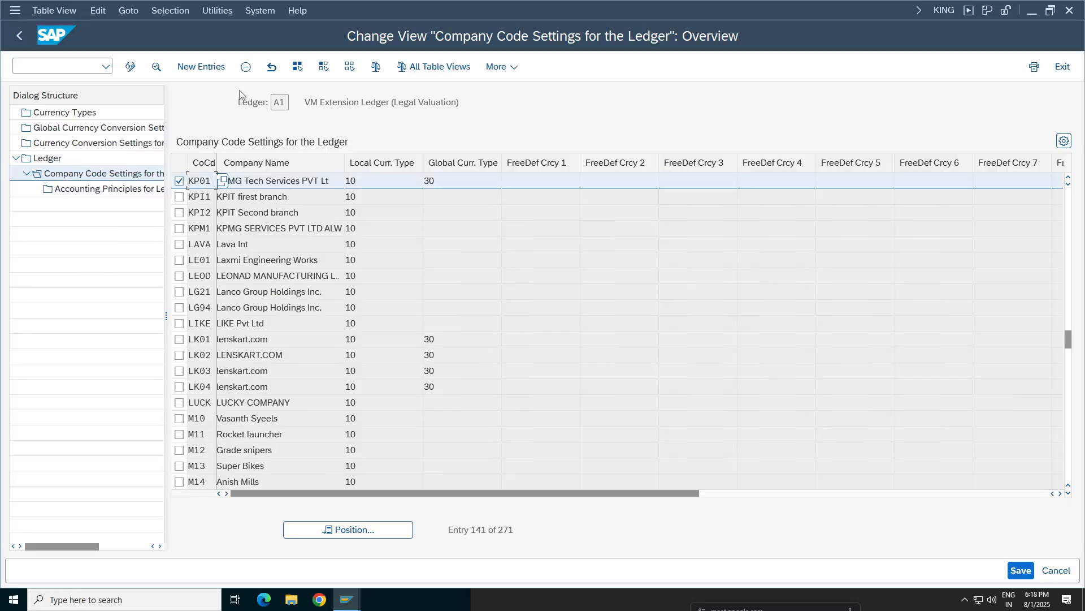
click(244, 68)
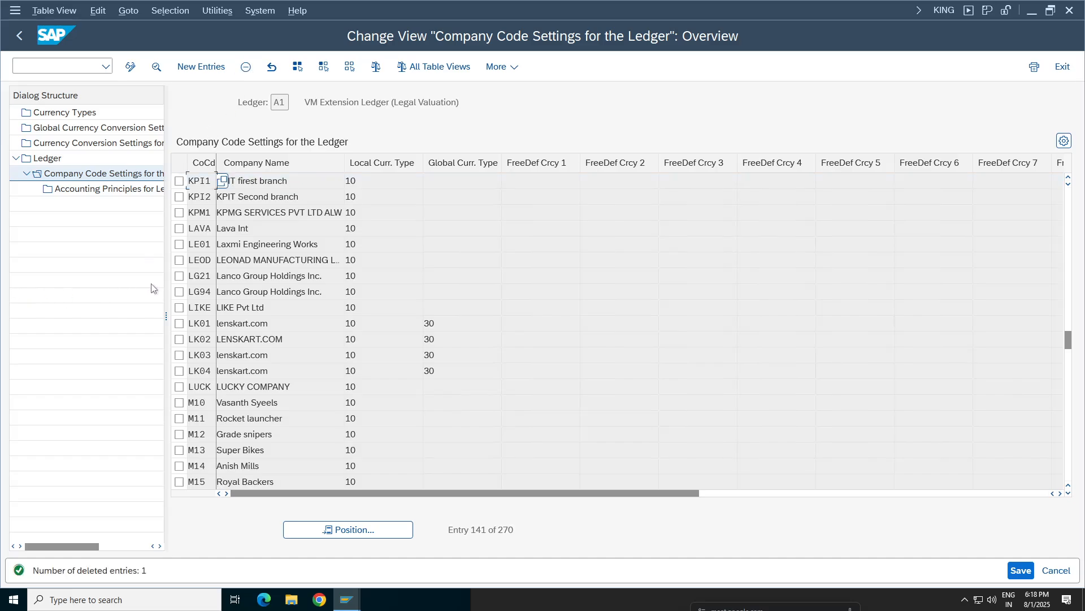
drag(606, 537, 413, 521)
drag(515, 529, 417, 530)
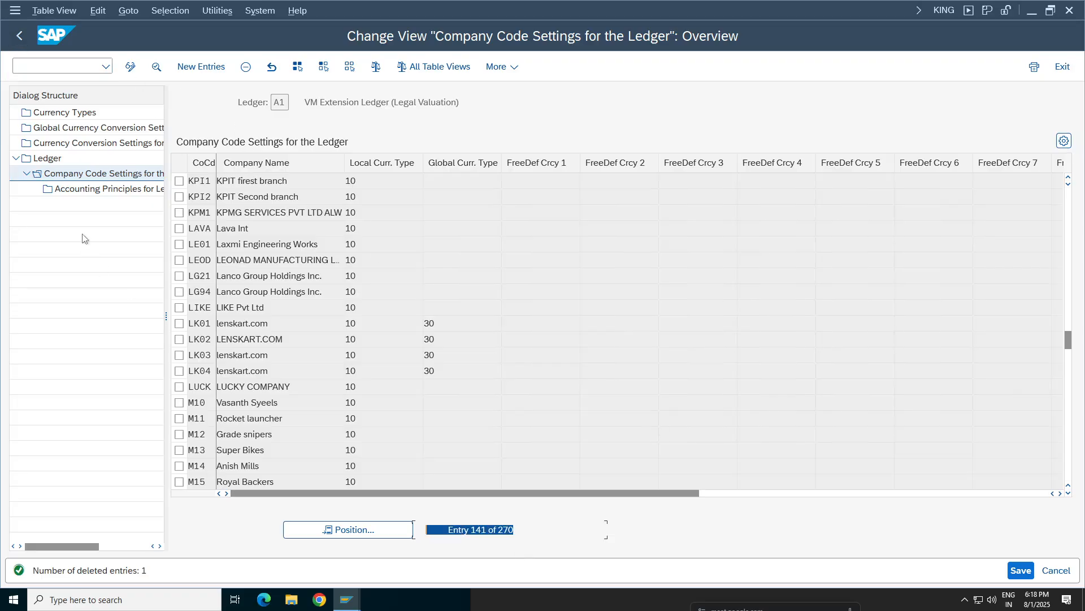
click(20, 36)
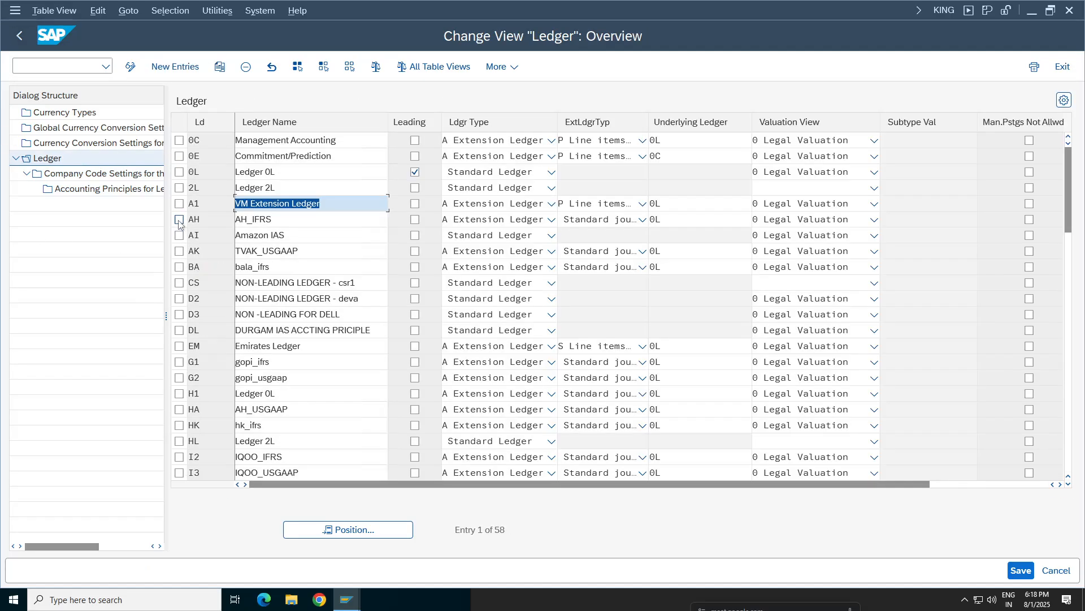
Step: Open the company code settings for the AH_IFRS ledger AH and dismiss the consistency check messages
click(179, 220)
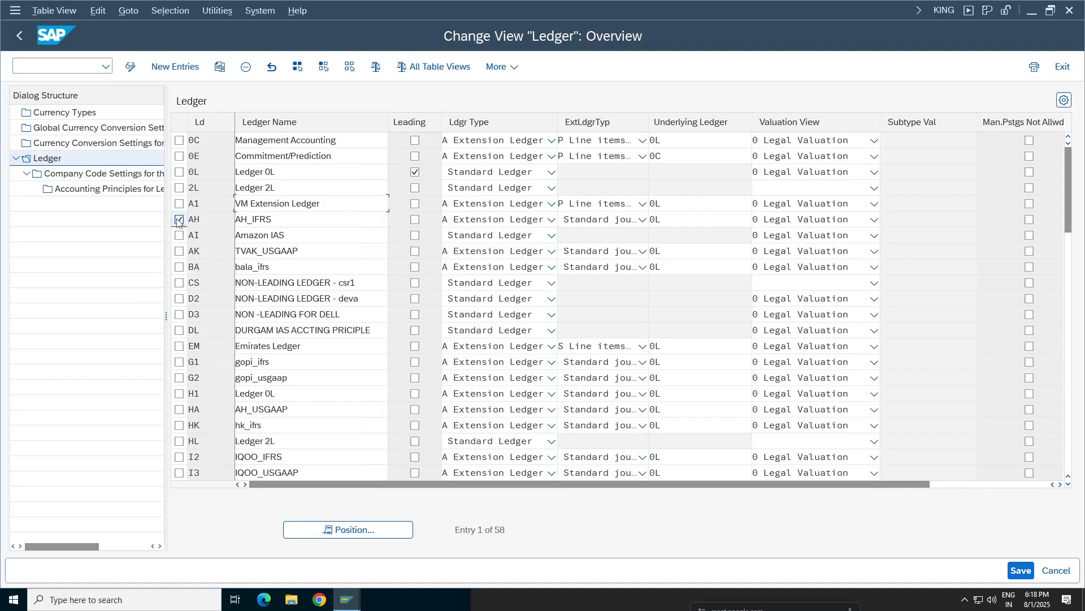
click(82, 175)
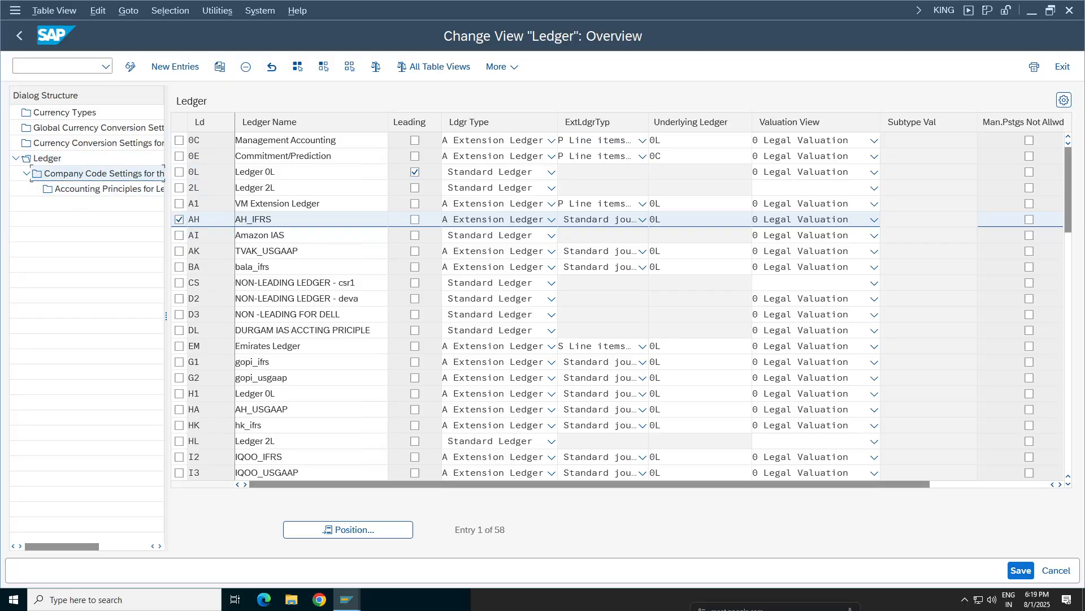
double_click(134, 180)
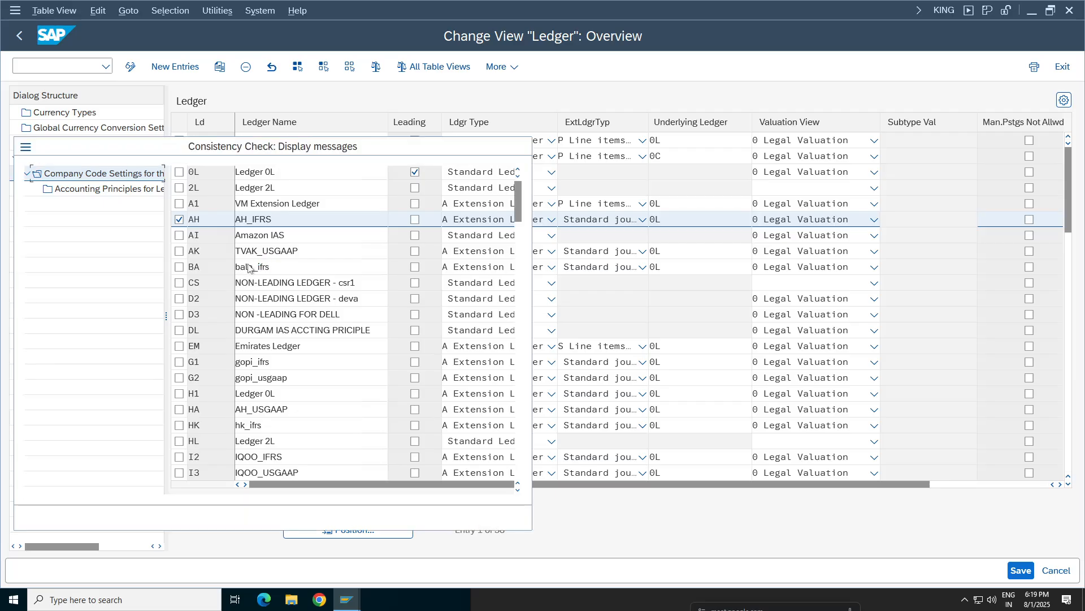
click(70, 517)
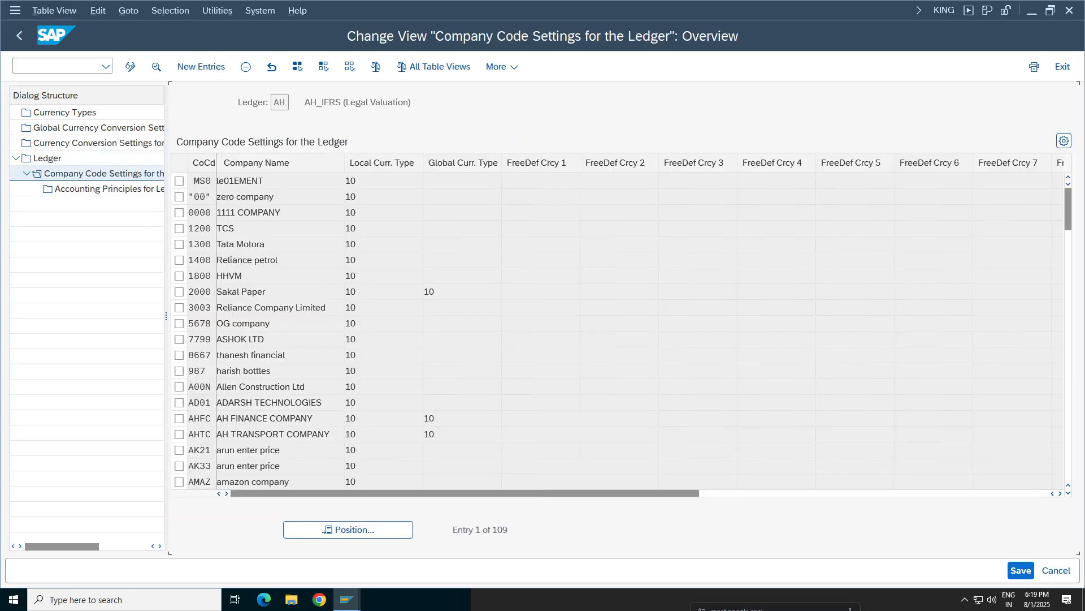
Step: Delete company code KP01 from the settings of ledger AH and return to the ledger overview
click(368, 534)
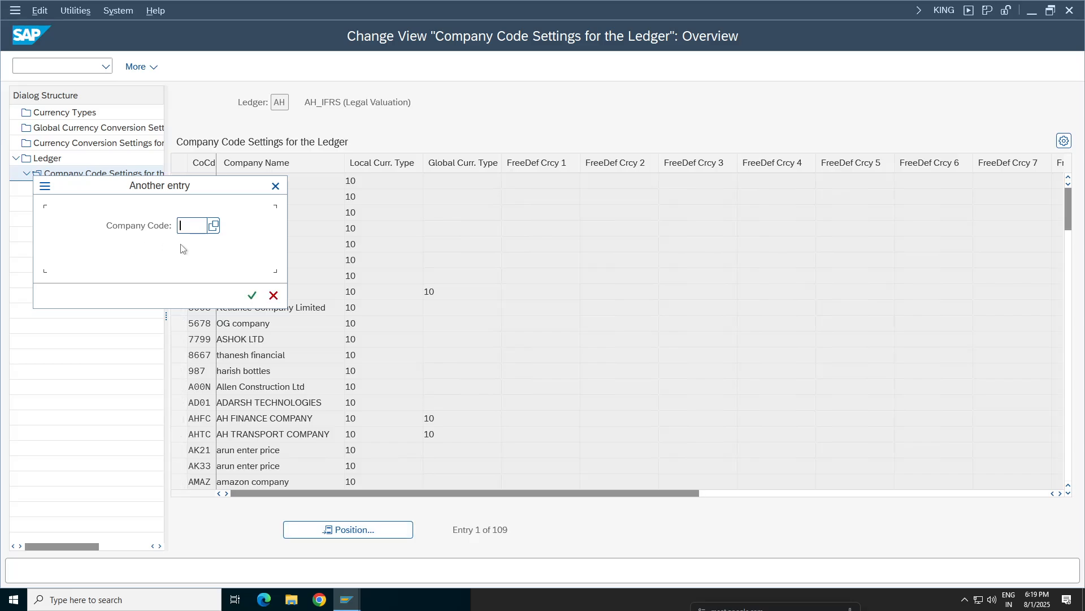
click(192, 225)
click(204, 245)
key(Return)
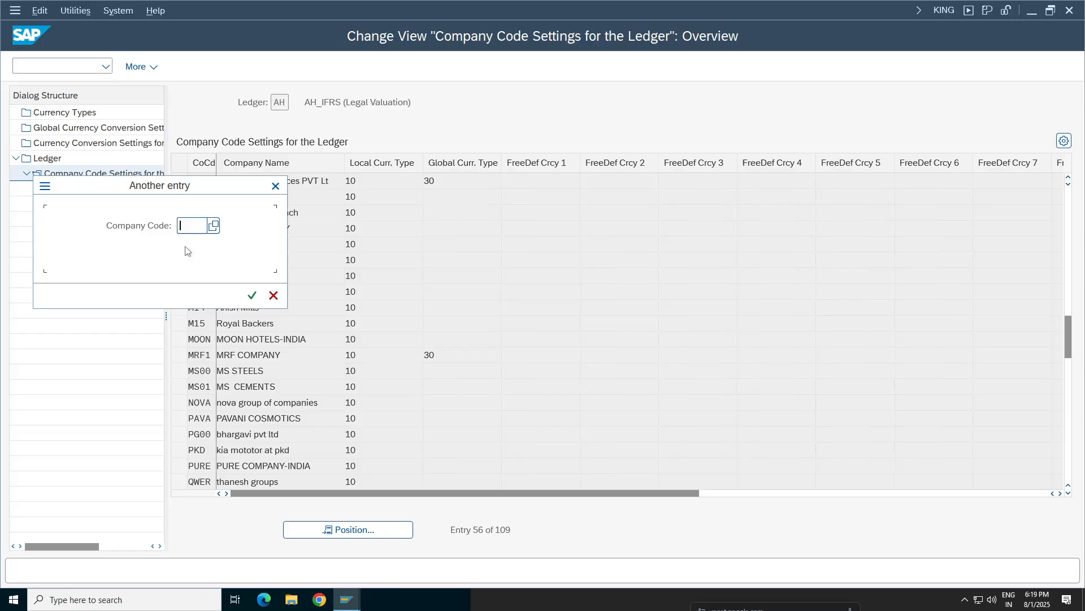
key(space)
click(200, 245)
click(251, 297)
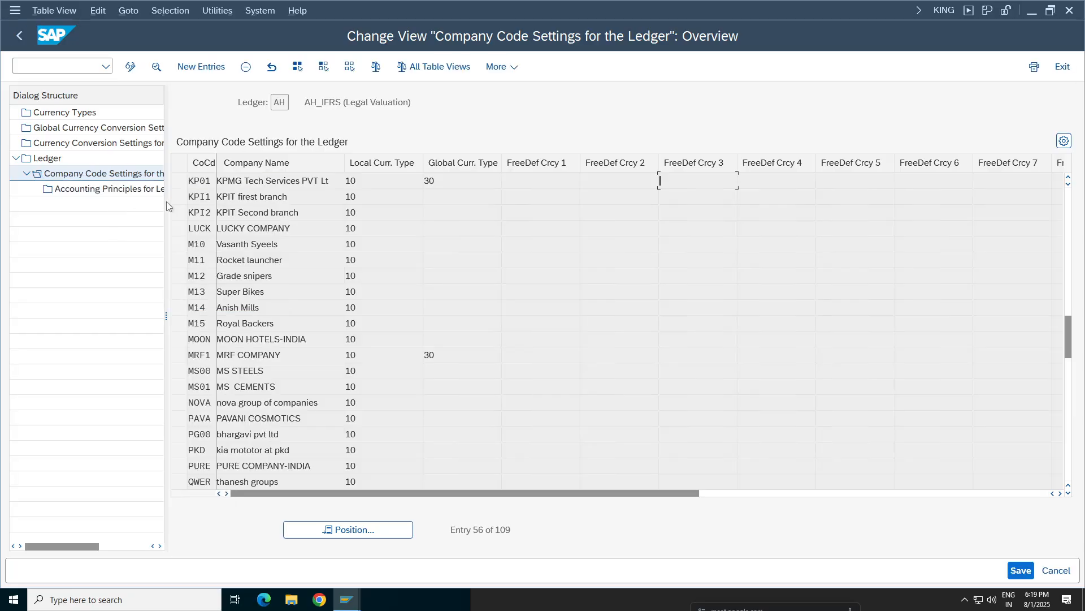
click(246, 66)
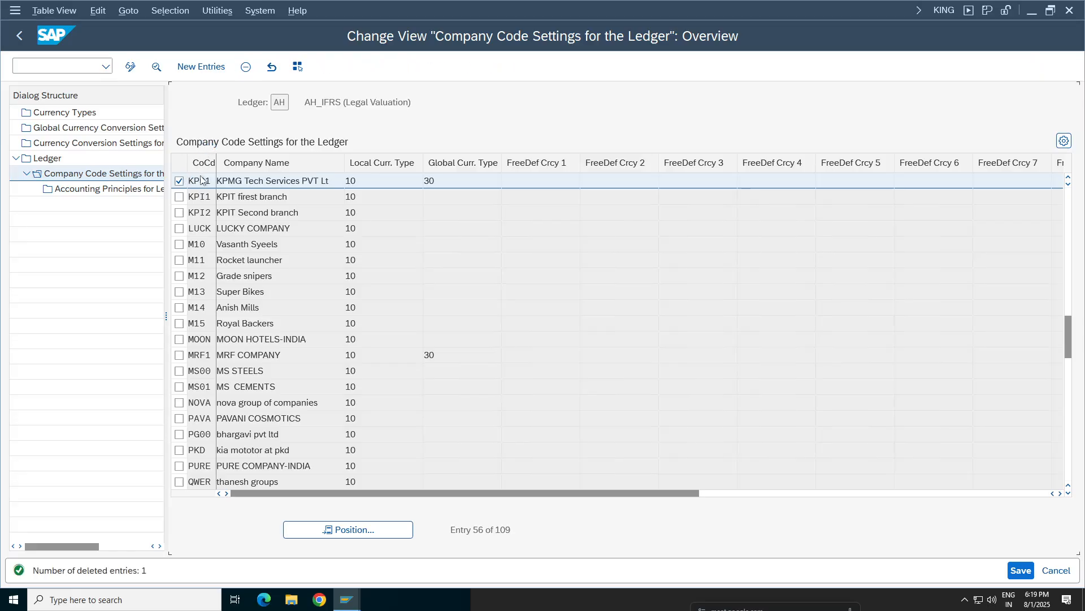
click(28, 39)
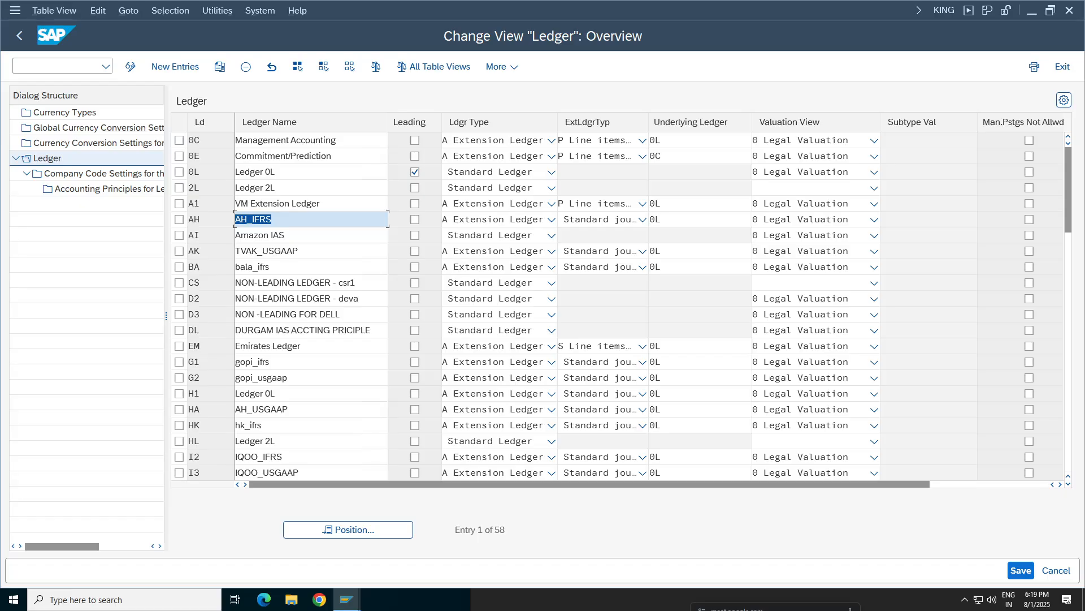
Step: Open the company code settings for the TVAK_USGAAP ledger AK and dismiss the consistency check messages
click(180, 252)
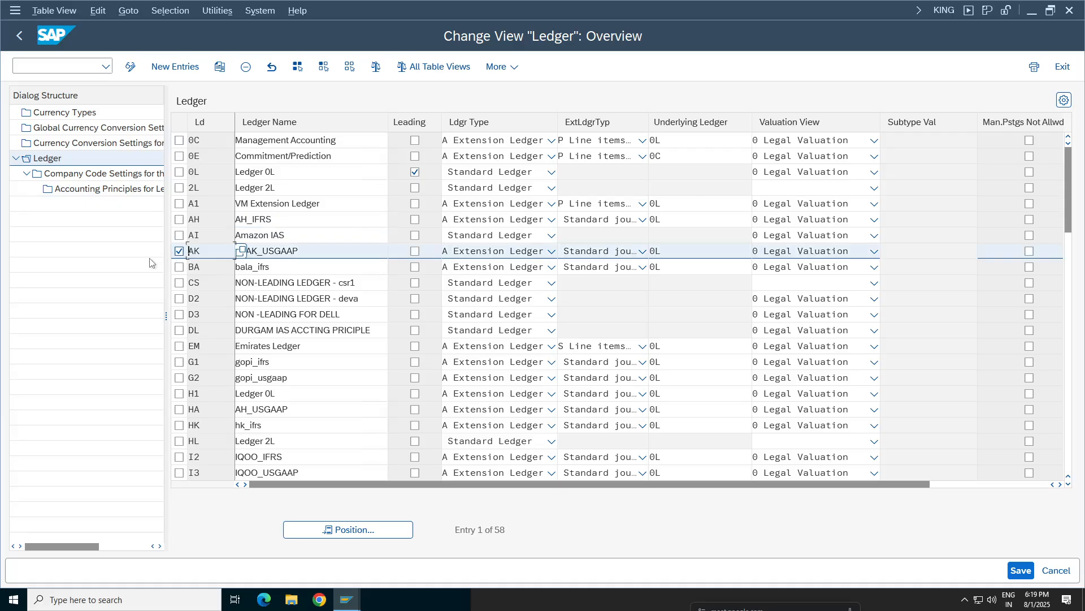
click(82, 178)
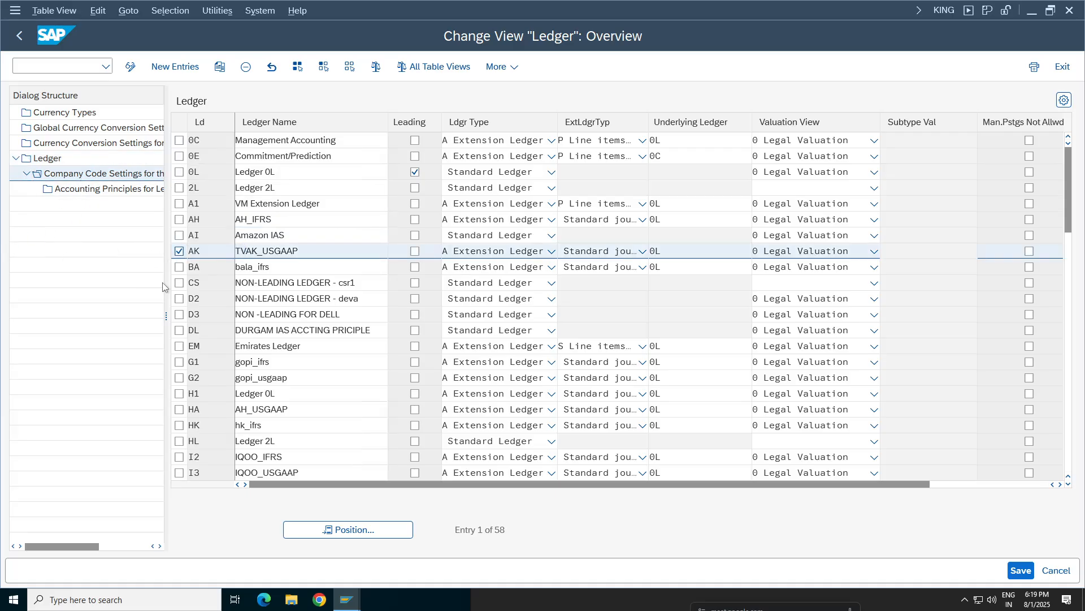
click(76, 516)
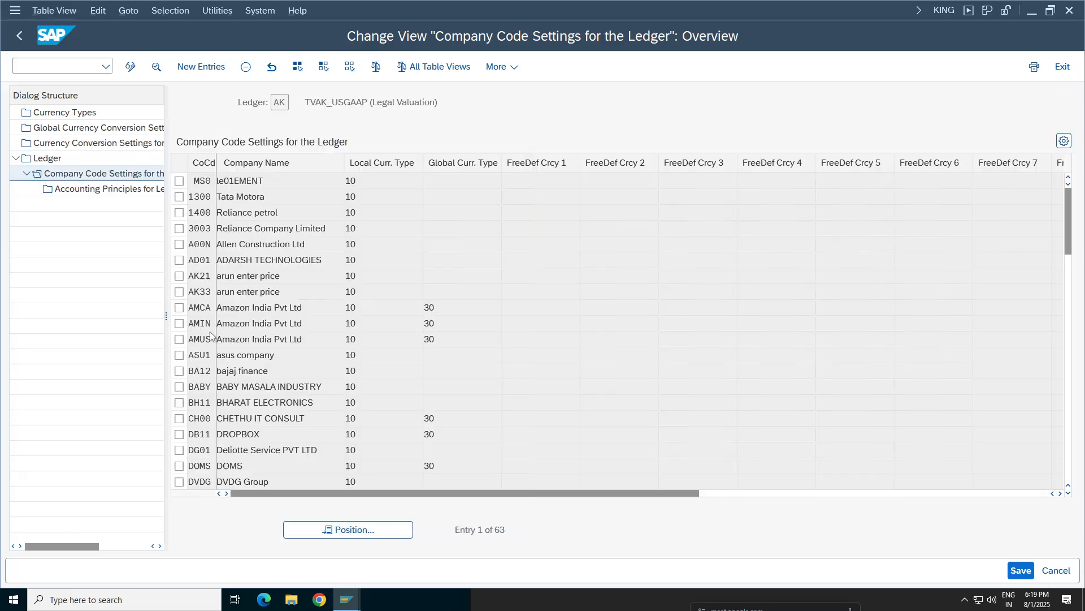
Step: Delete company code KP01 from the settings of ledger AK and return to the ledger overview
click(369, 528)
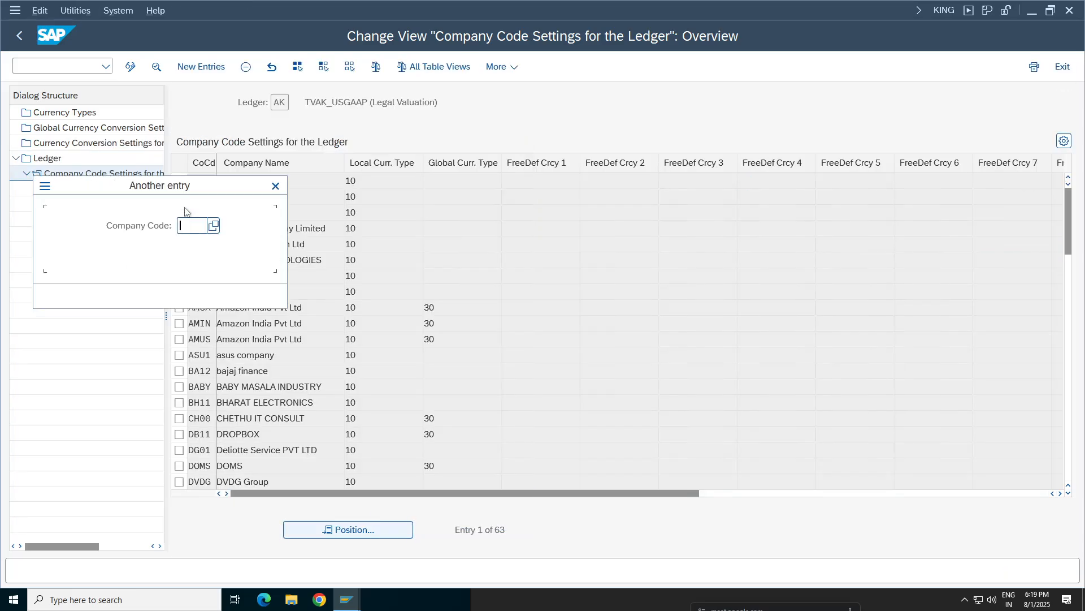
click(193, 227)
click(196, 245)
click(252, 296)
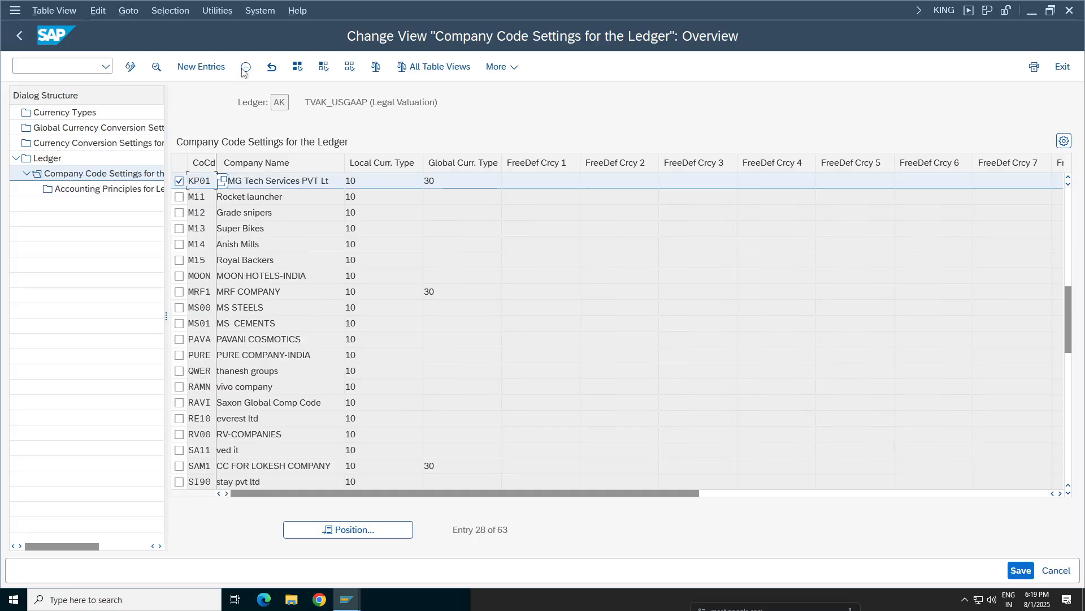
key(shift+F2)
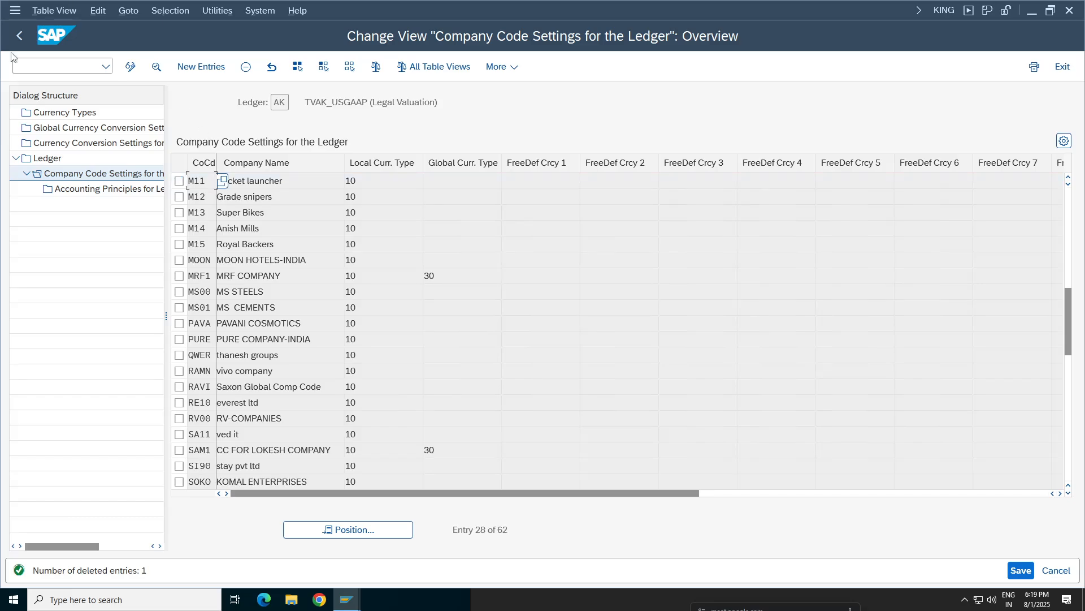
click(19, 35)
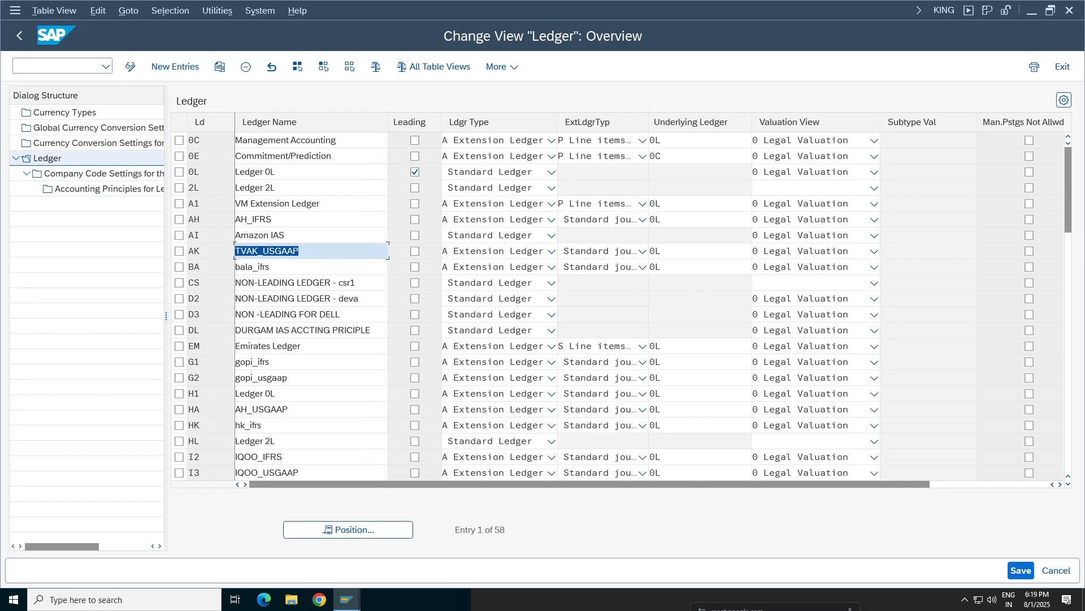
Step: Open the company code settings for extension ledger BA and dismiss the consistency check messages
click(178, 268)
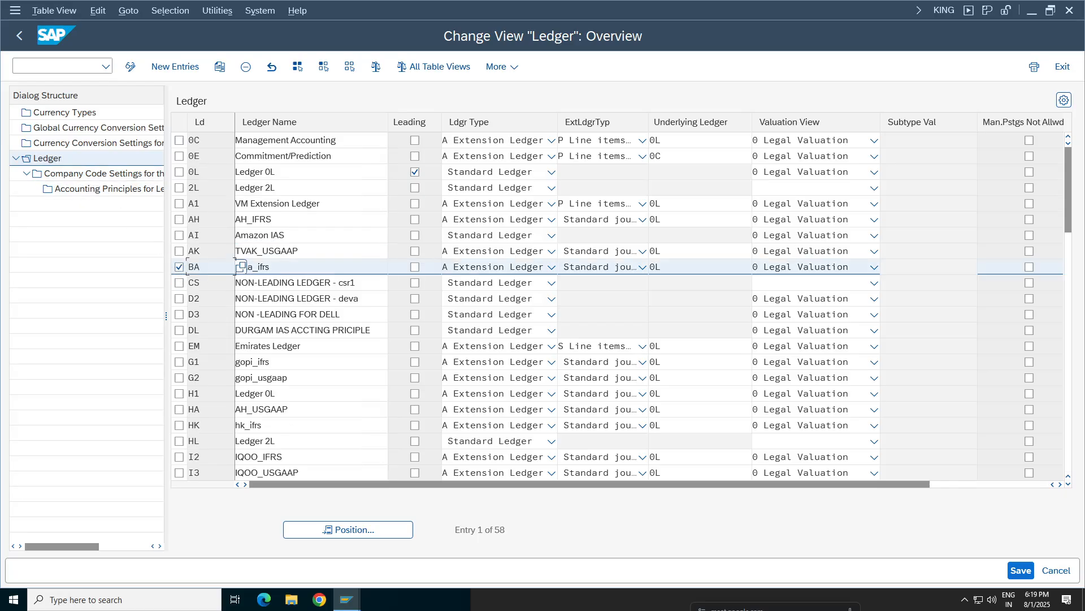
double_click(90, 173)
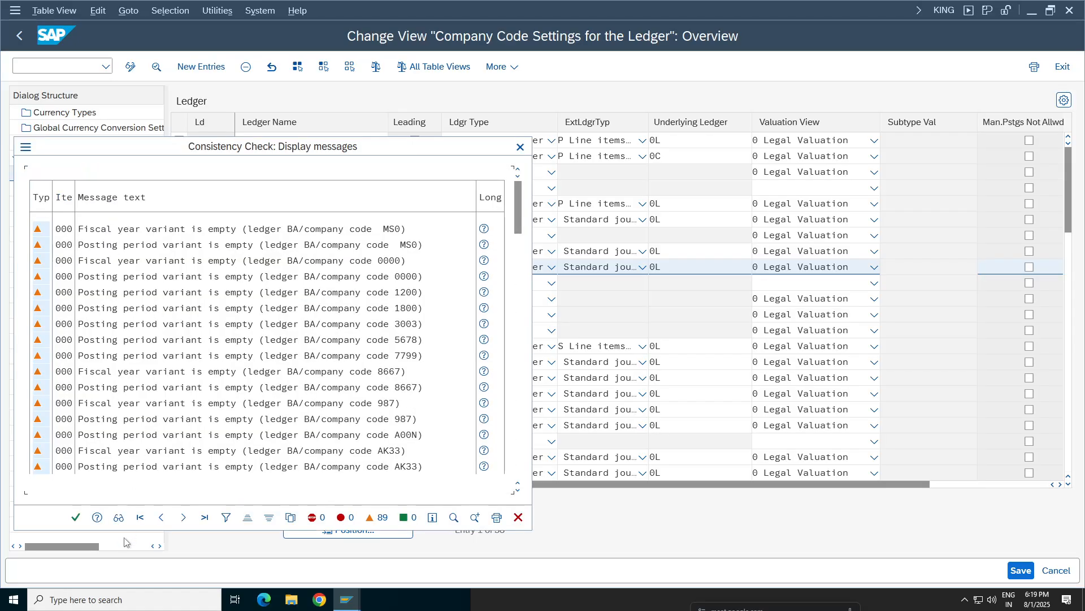
click(76, 516)
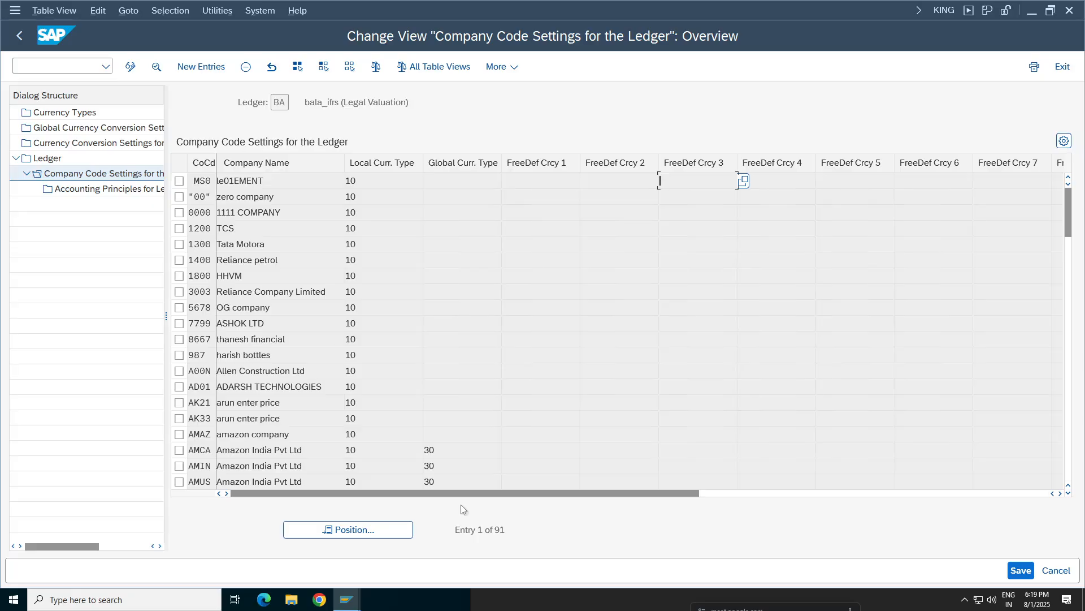
Step: Delete company code KP01 from the settings of ledger BA and return to the ledger overview
click(383, 531)
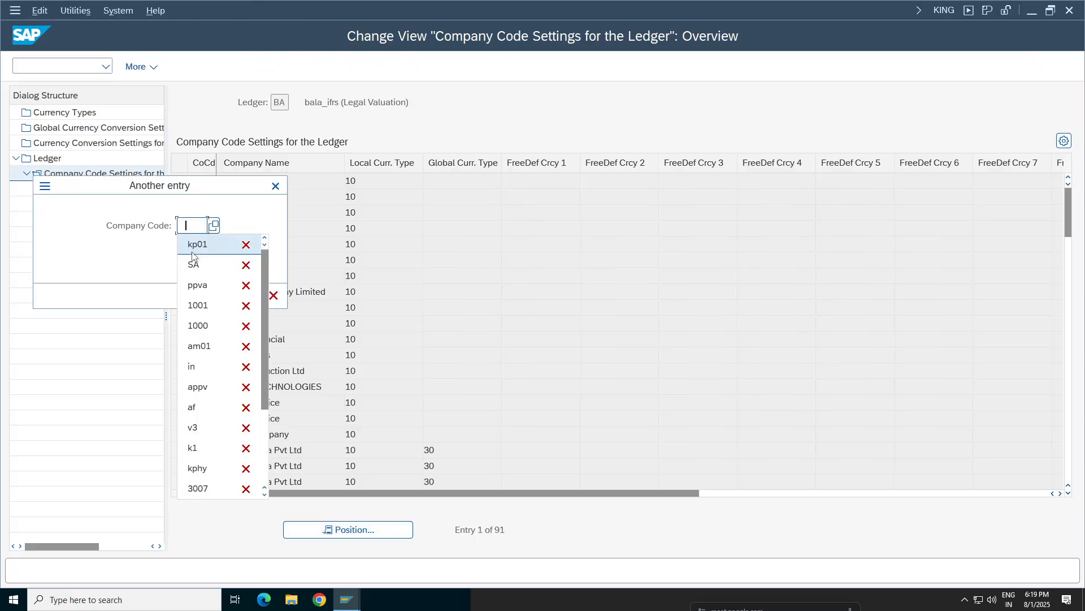
click(192, 245)
click(250, 295)
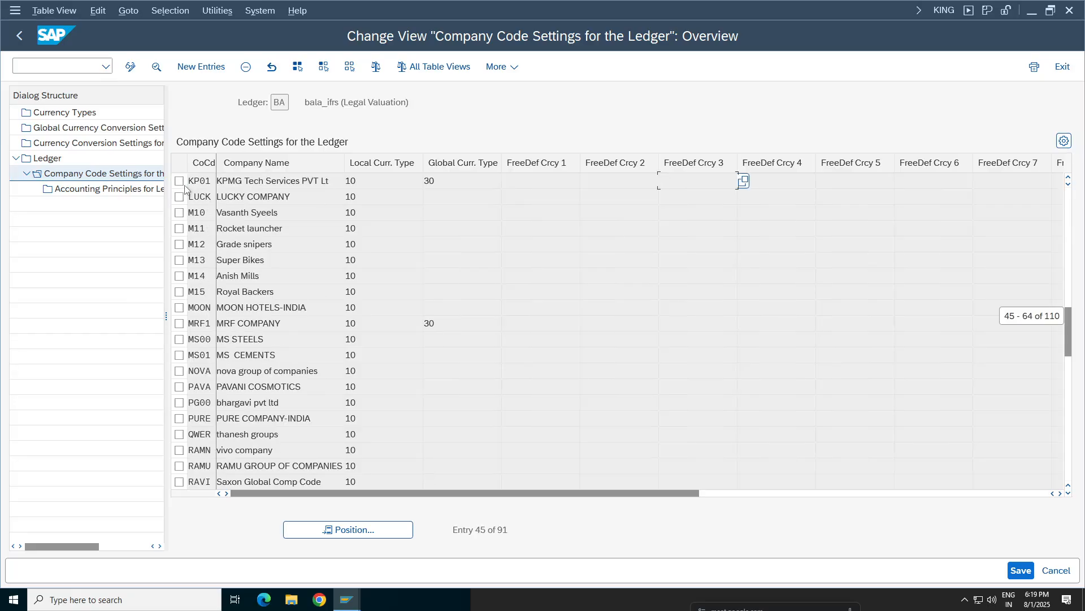
click(179, 181)
click(246, 67)
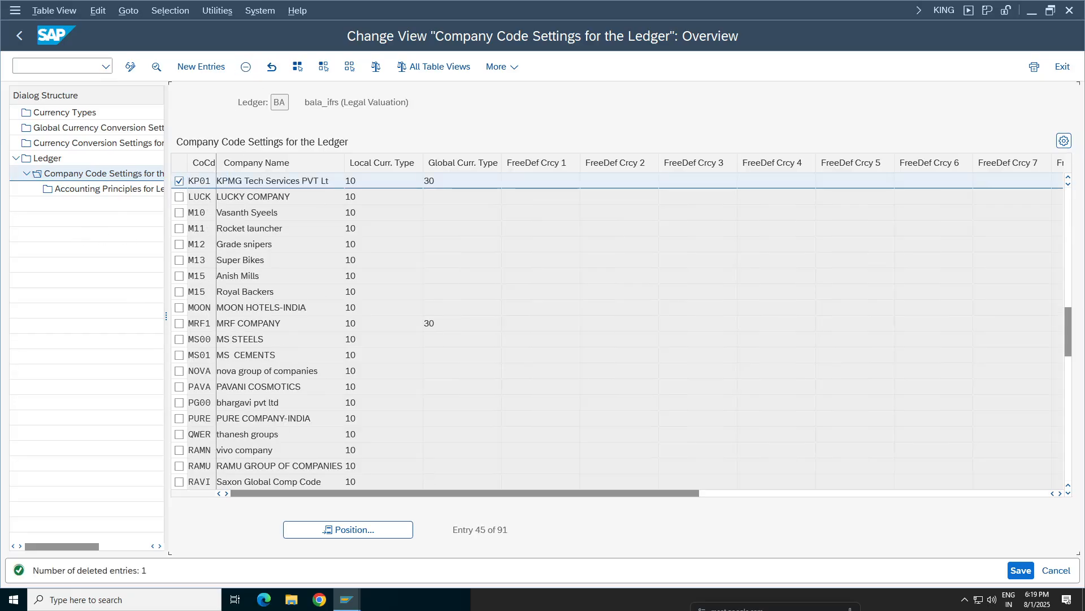
click(19, 35)
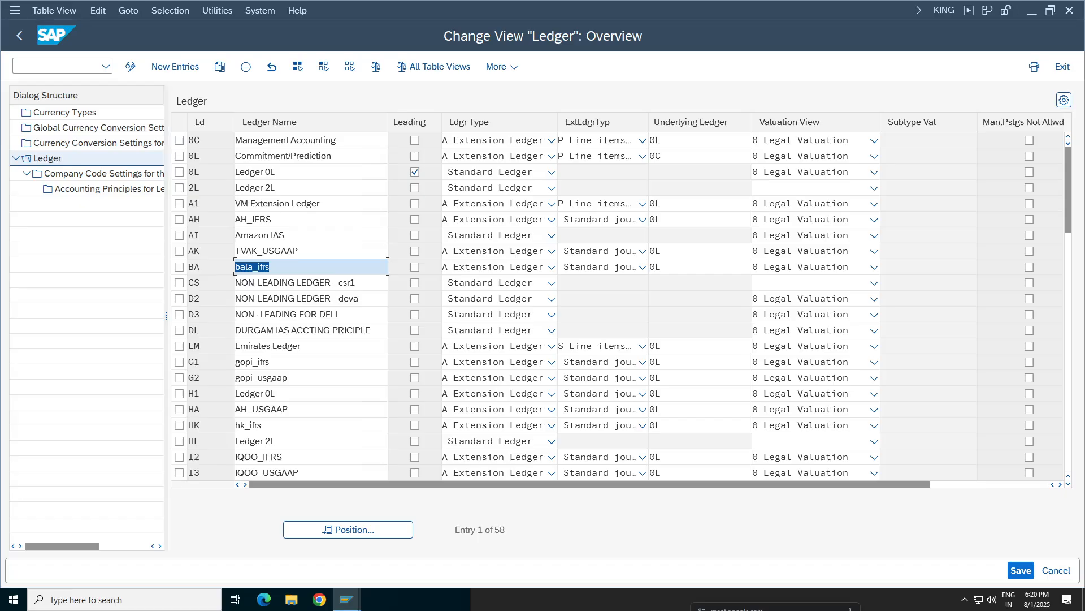
Step: Open the company code settings for the Emirates Ledger EM and dismiss the consistency check messages
click(179, 346)
double_click(99, 174)
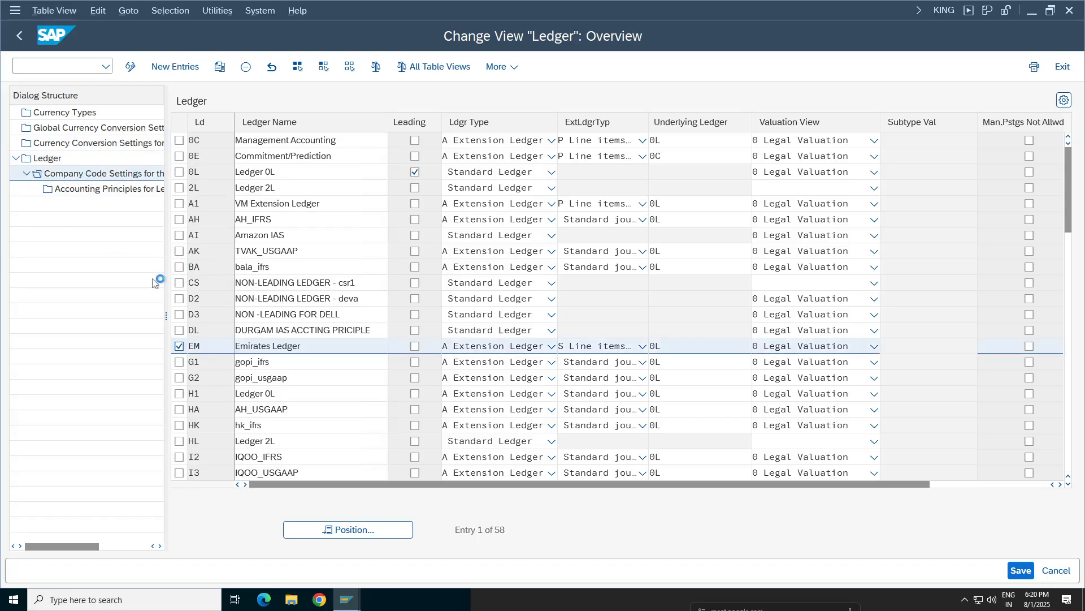
click(69, 517)
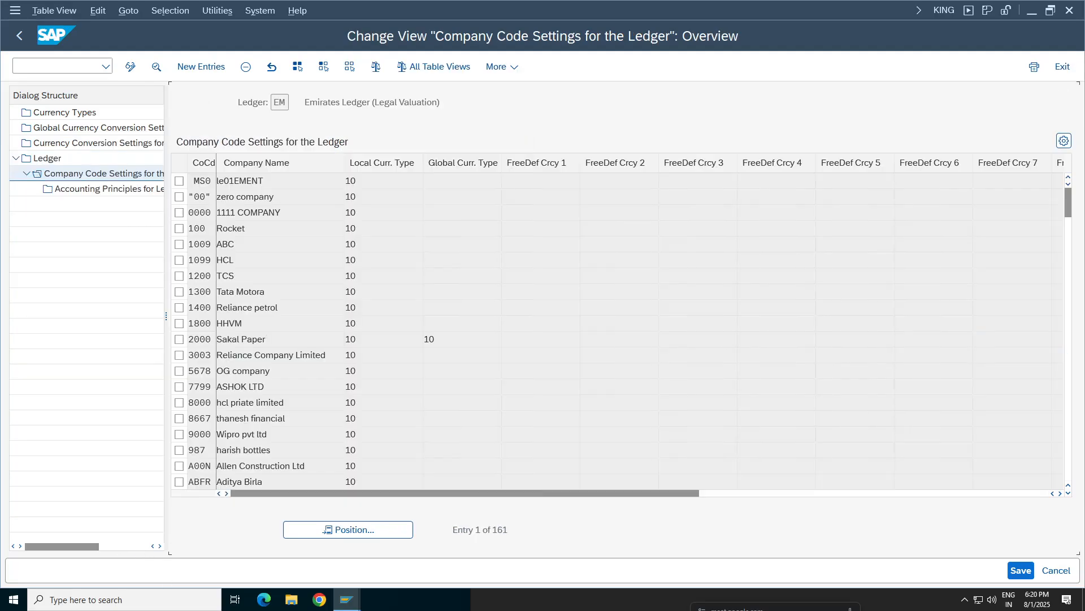
Step: Delete company code KP01 from the settings of ledger EM and return to the ledger overview
click(315, 531)
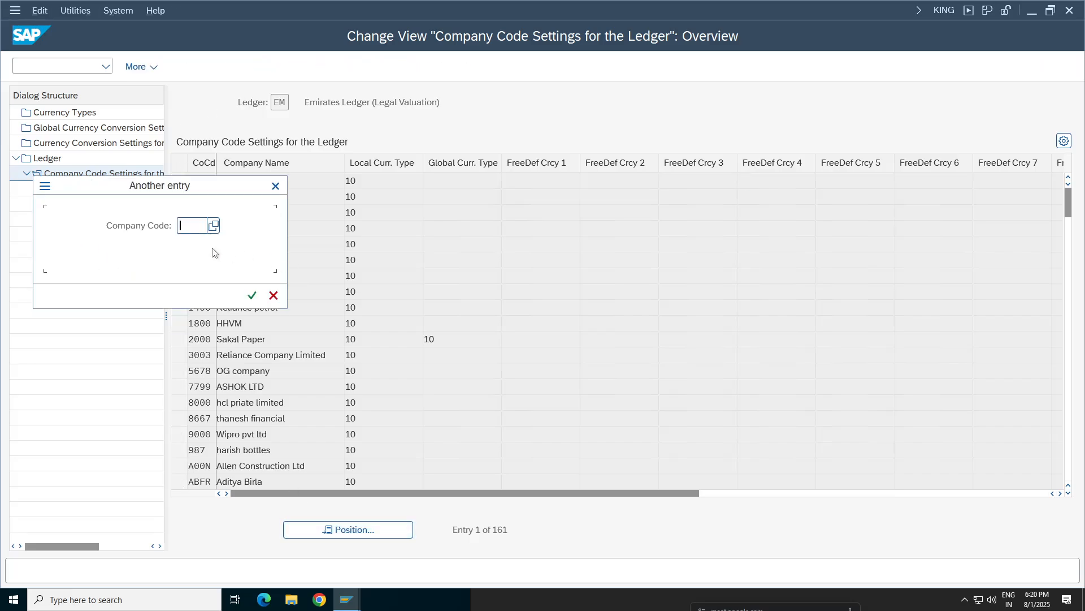
text(kp01)
key(Tab)
click(252, 295)
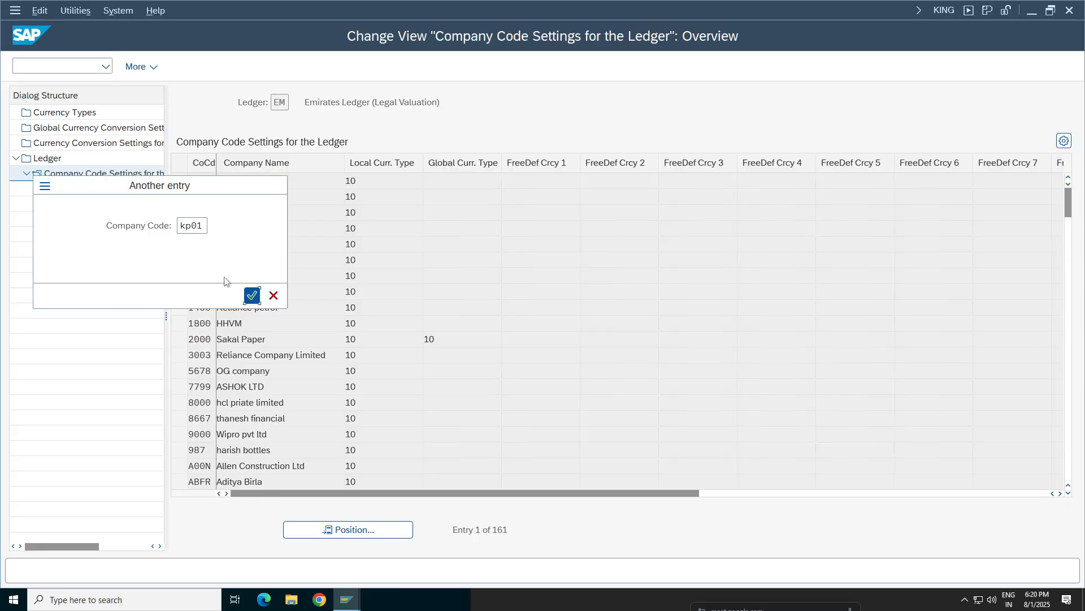
click(179, 182)
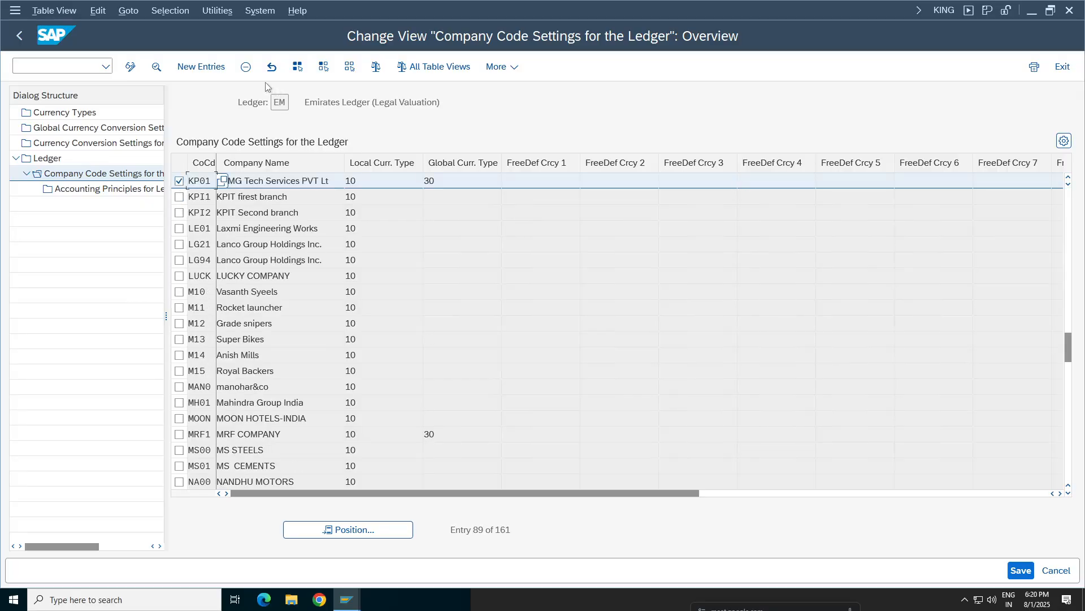
click(246, 67)
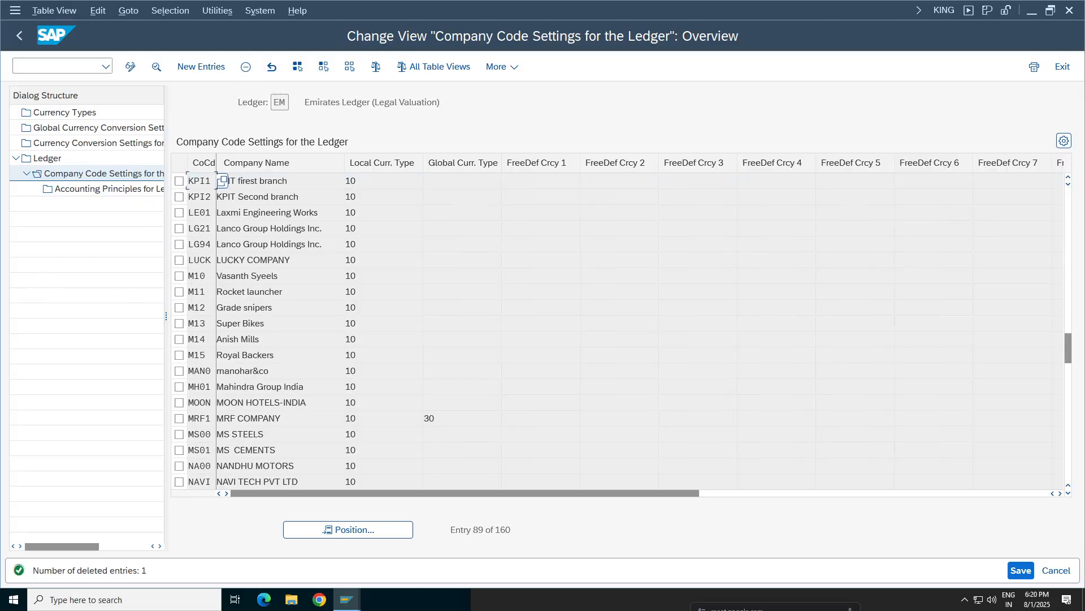
click(20, 36)
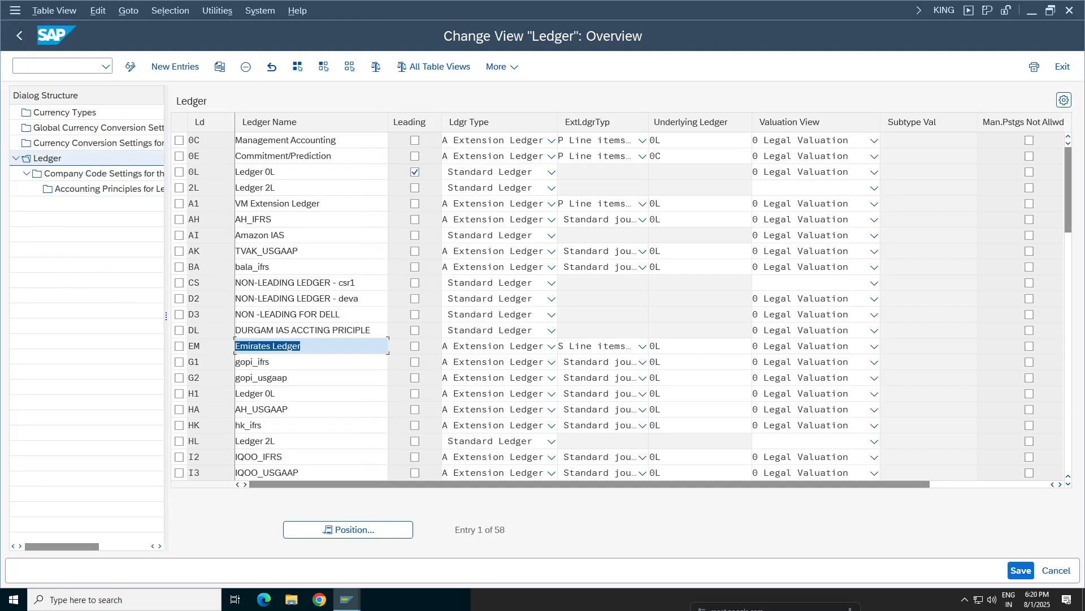
Step: Open the company code settings for extension ledger G1 and dismiss the consistency check messages
click(179, 362)
double_click(93, 173)
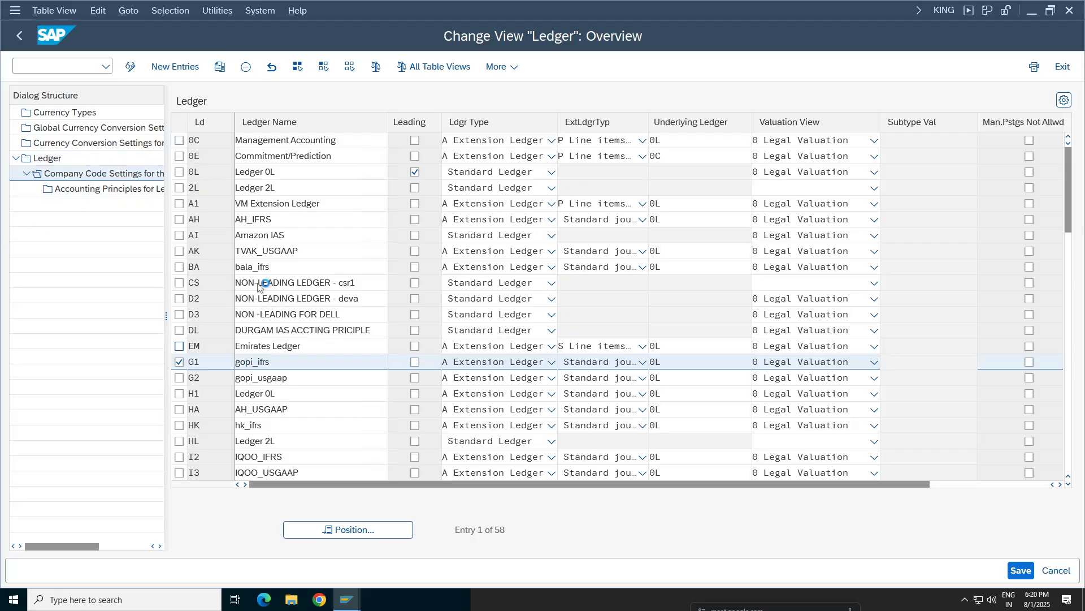
click(76, 517)
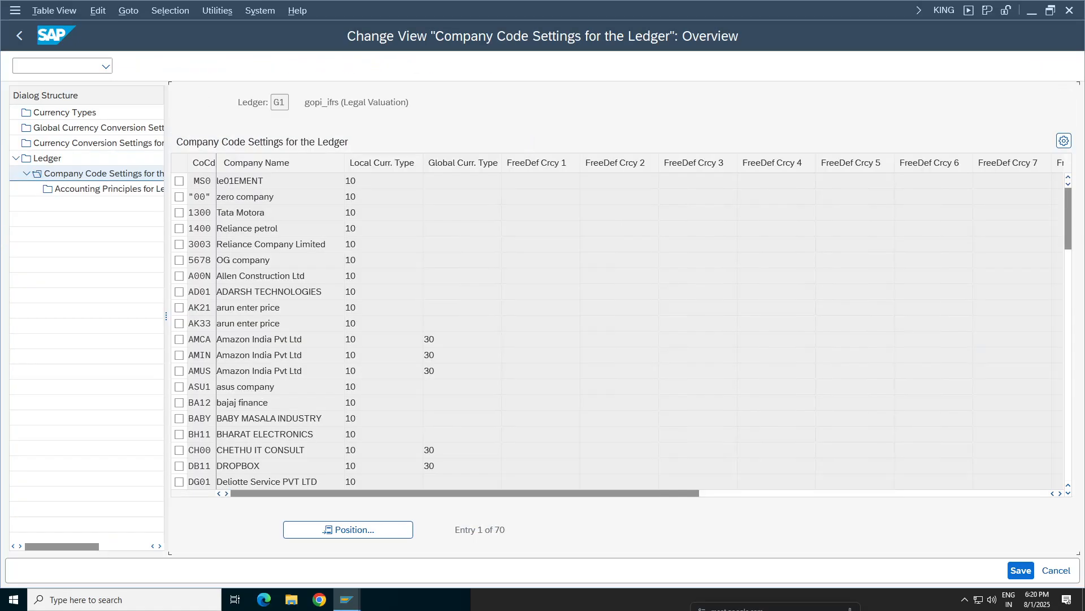
Step: Delete company code KP01 from the settings of ledger G1 and return to the ledger overview
click(329, 523)
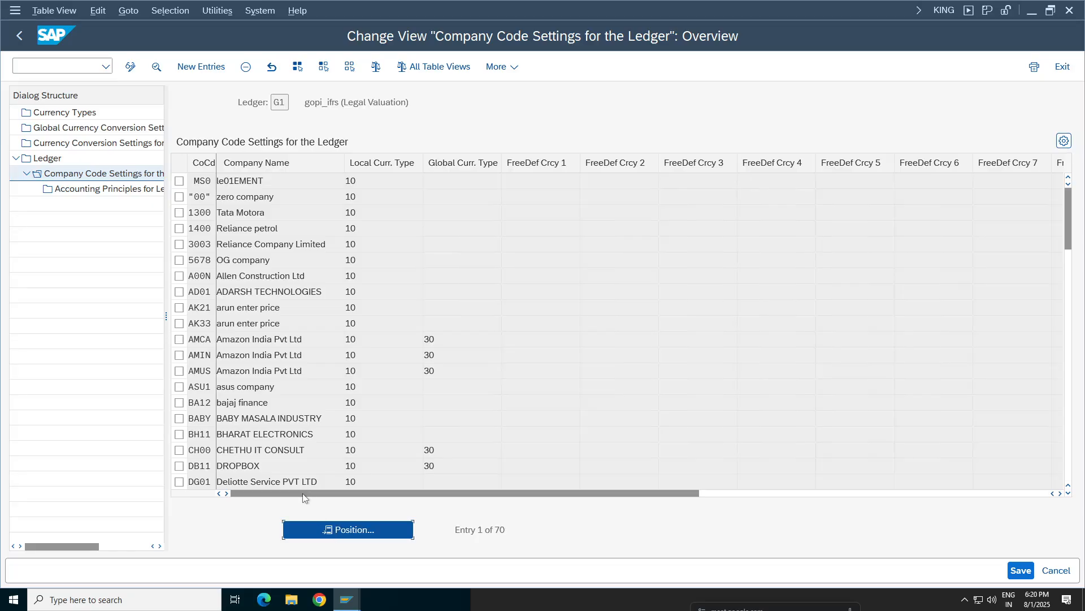
click(187, 226)
click(198, 246)
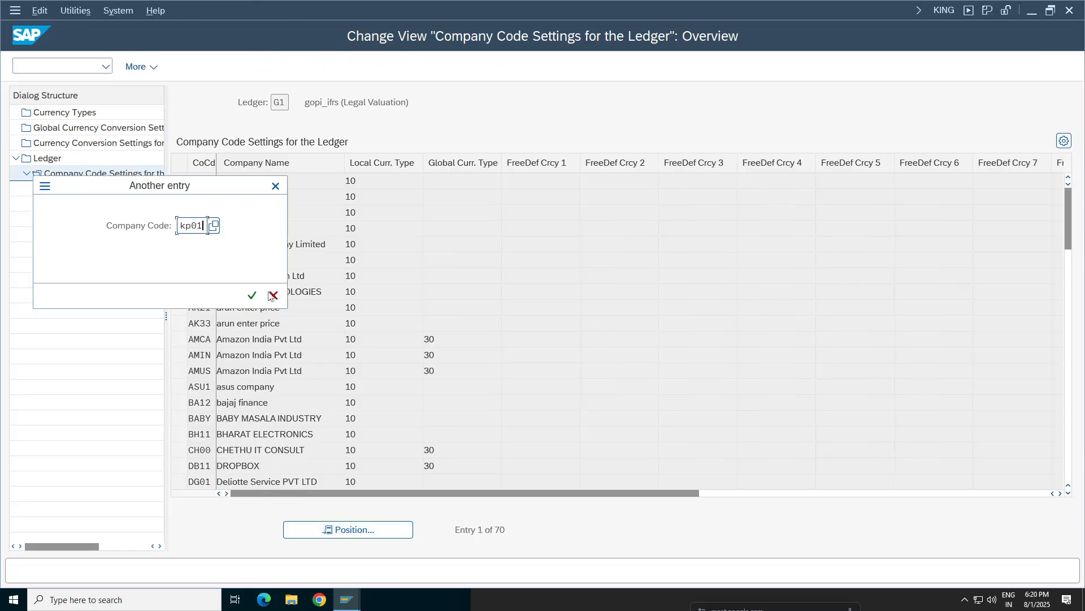
click(253, 295)
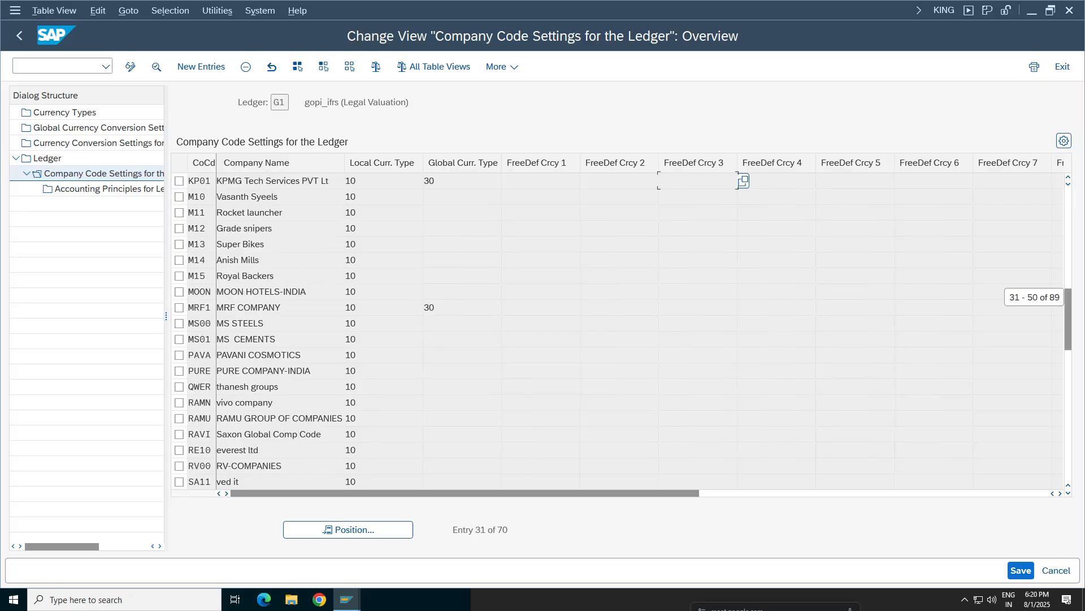
click(179, 181)
click(245, 67)
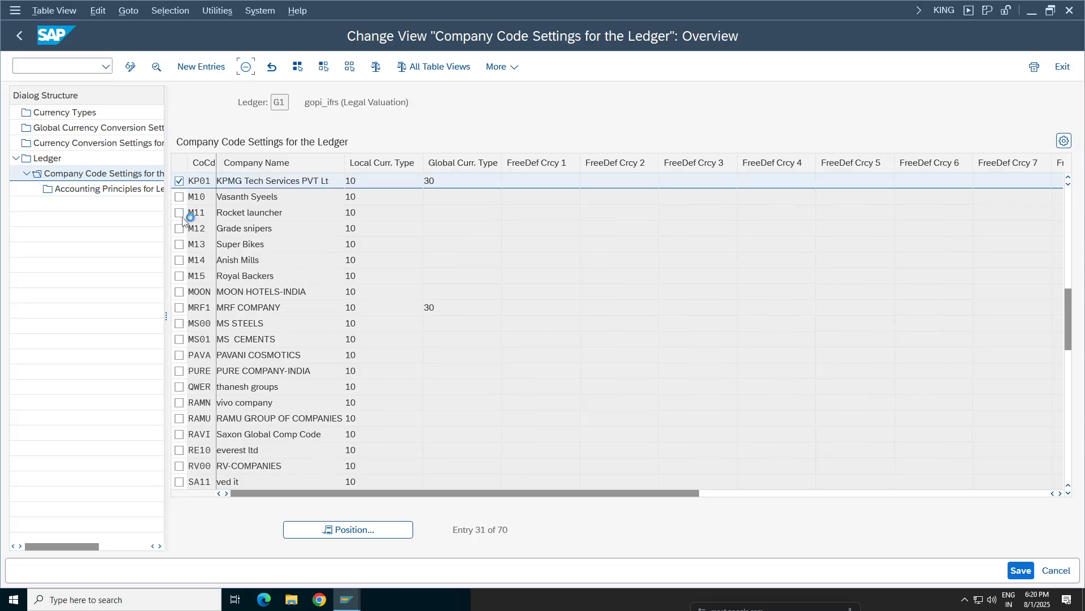
click(19, 35)
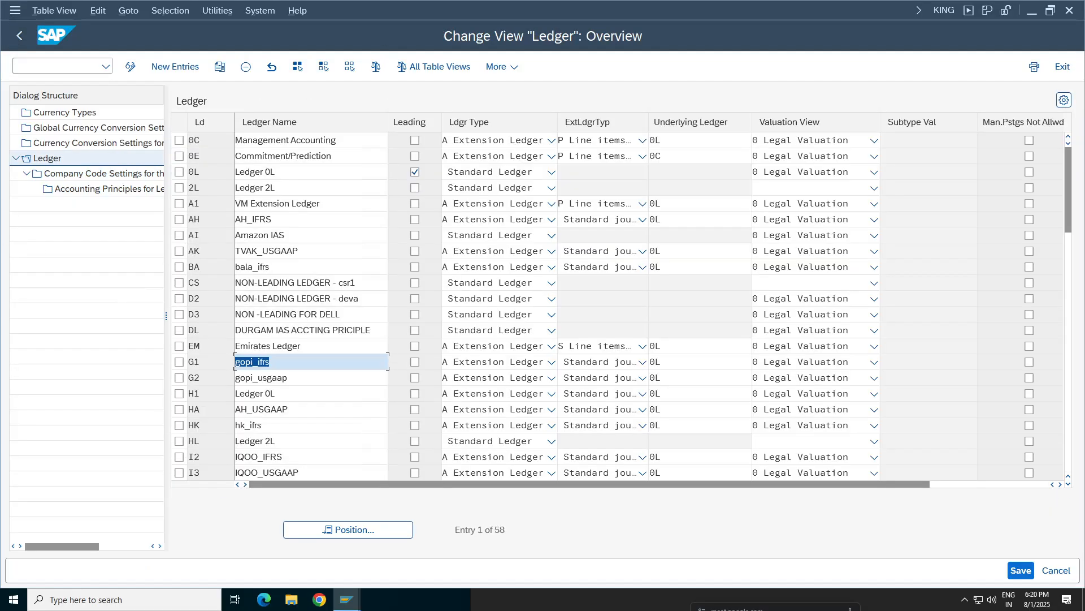
Step: Open the company code settings for extension ledger G2 and dismiss the consistency check messages
click(179, 378)
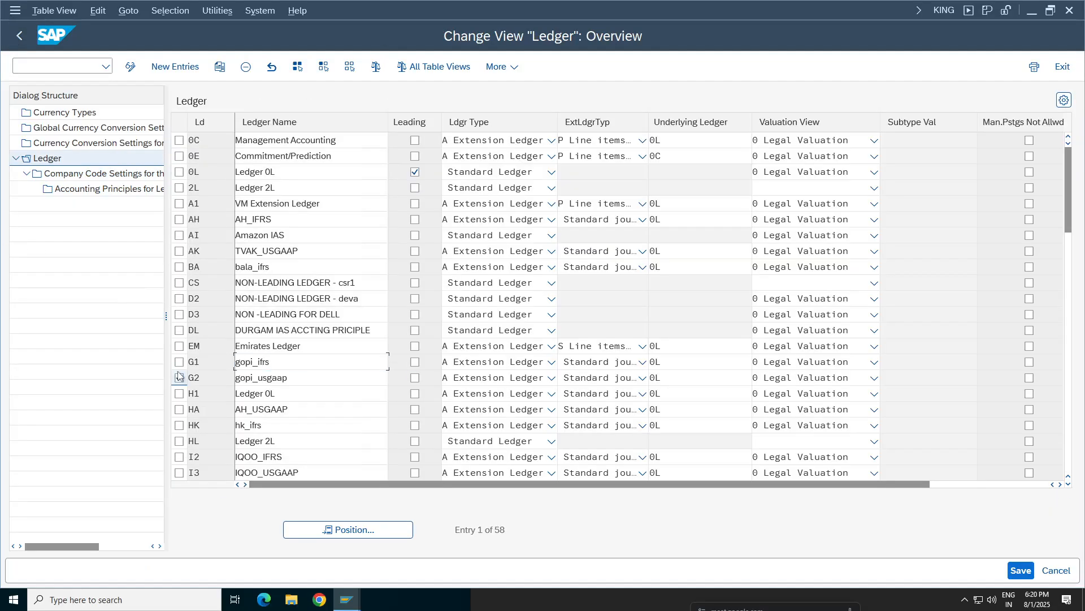
click(105, 174)
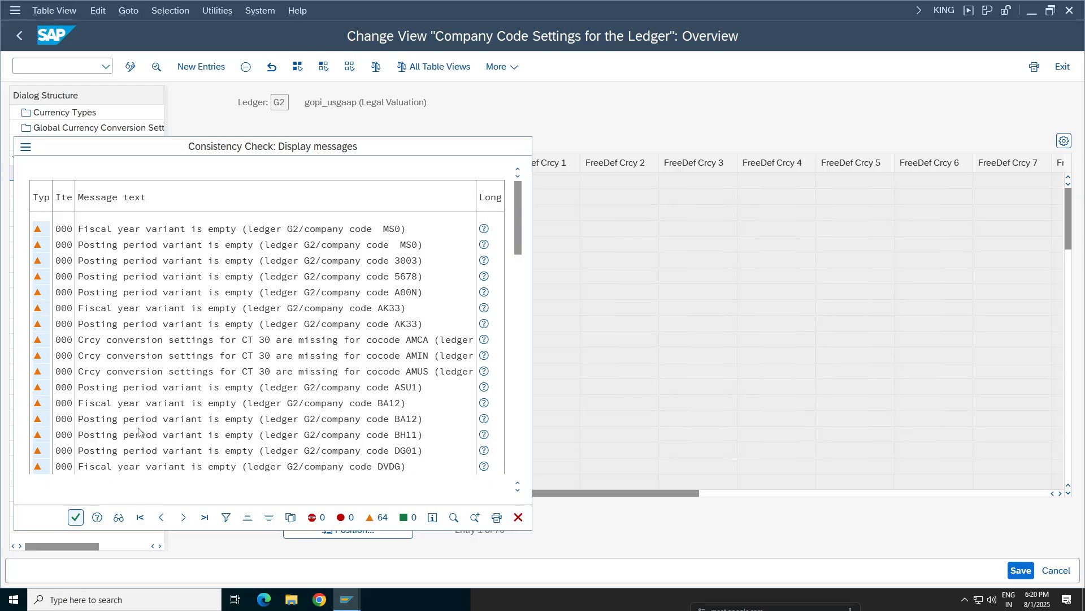
click(76, 517)
Step: Delete company code KP01 from the settings of ledger G2 and return to the ledger overview
click(357, 529)
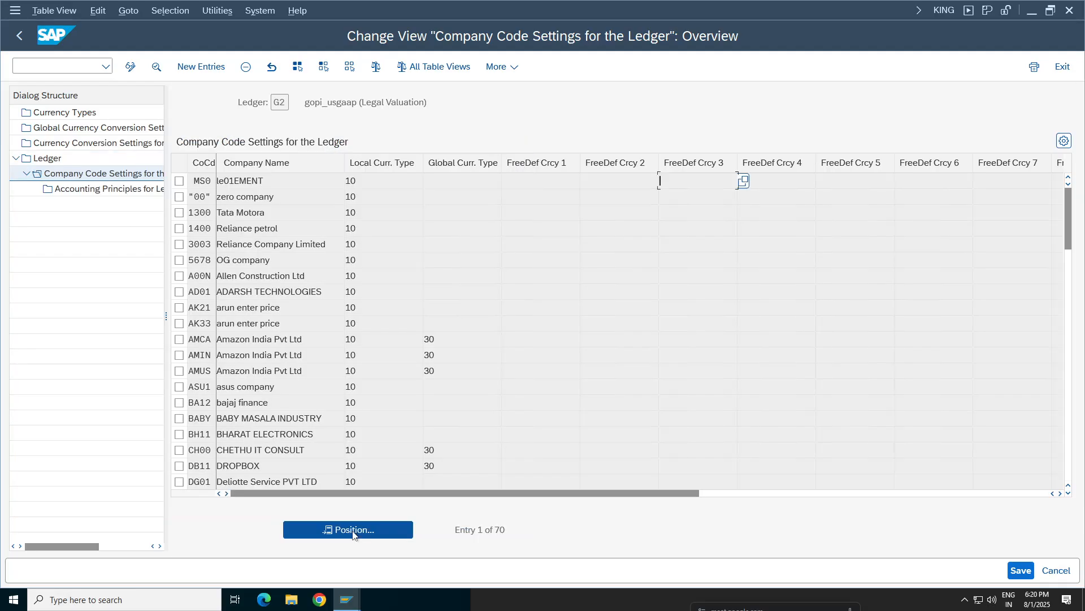
click(193, 226)
click(204, 245)
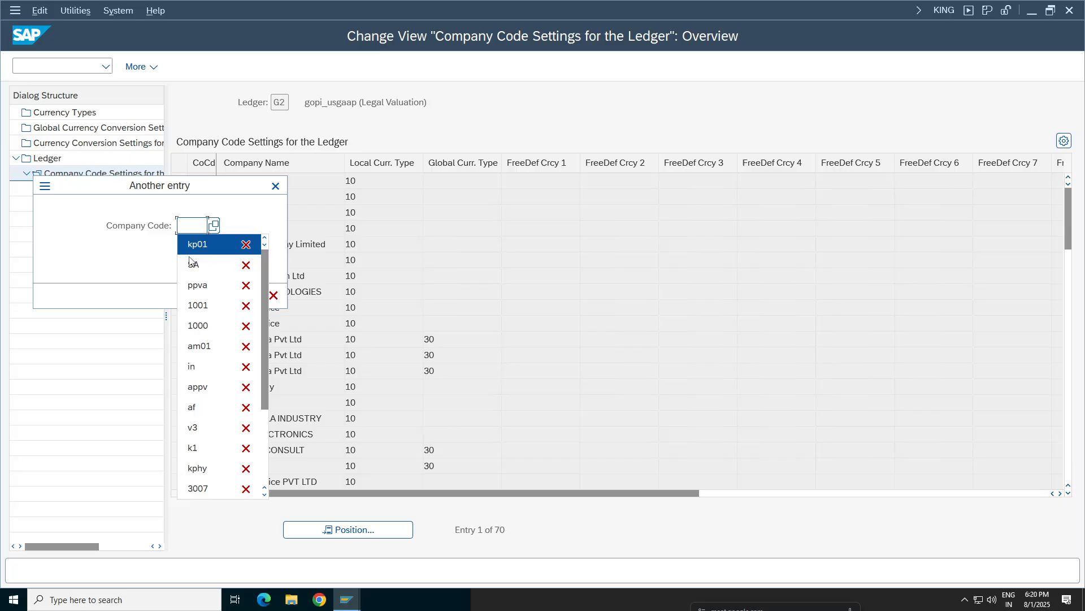
click(252, 297)
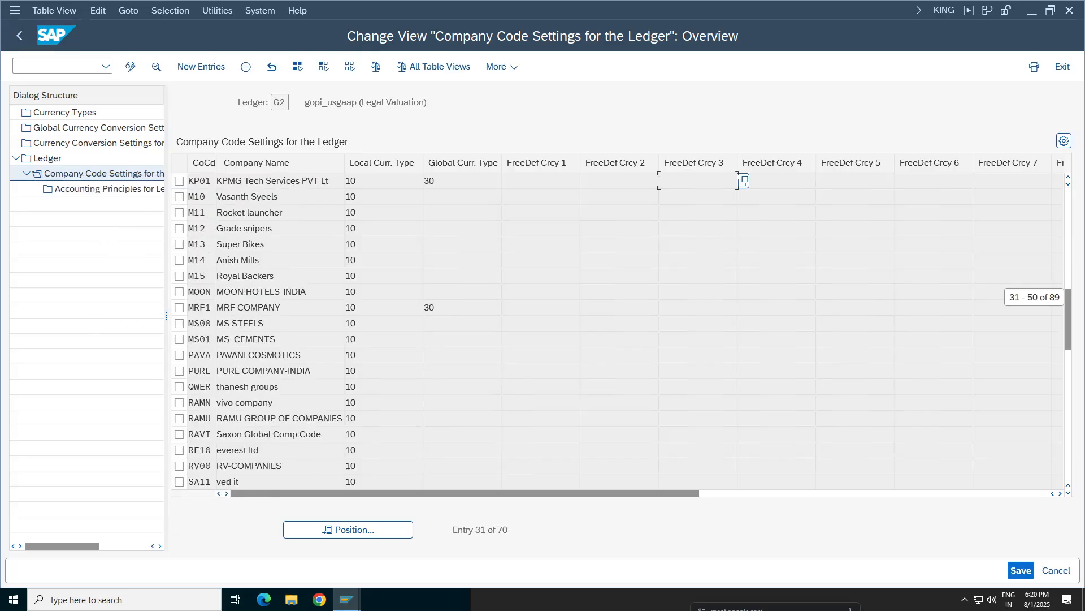
click(179, 181)
click(245, 68)
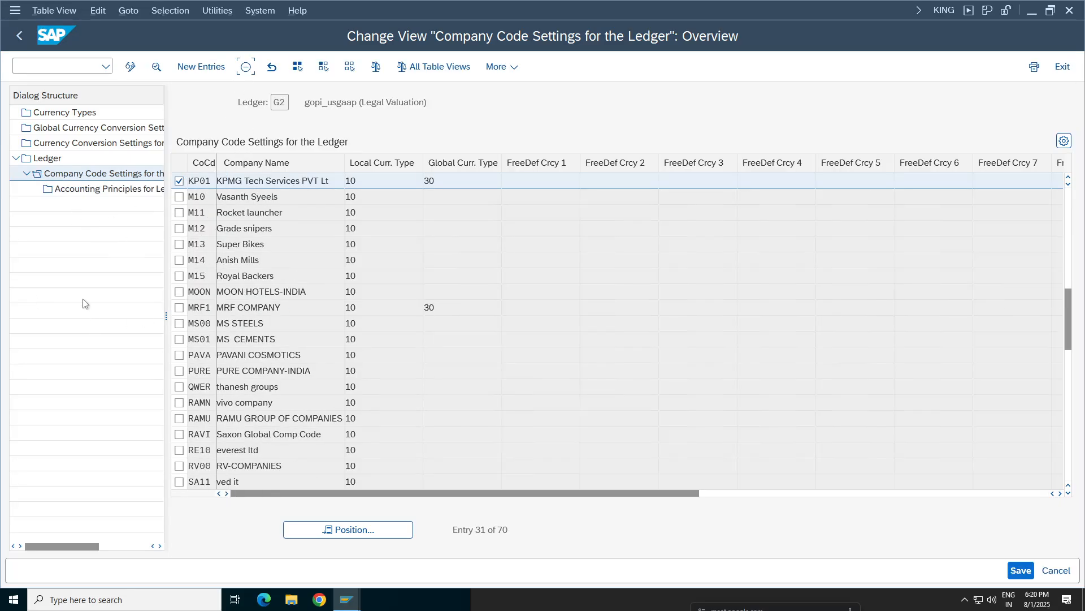
click(20, 36)
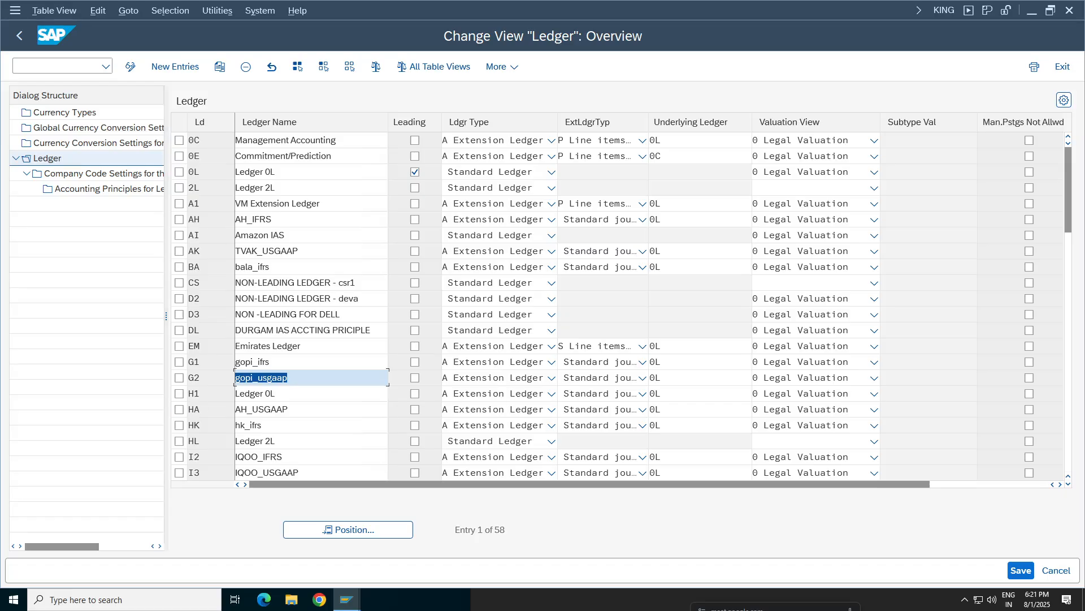
Step: Open the company code settings for extension ledger H1 and dismiss the consistency check messages
click(179, 394)
double_click(84, 173)
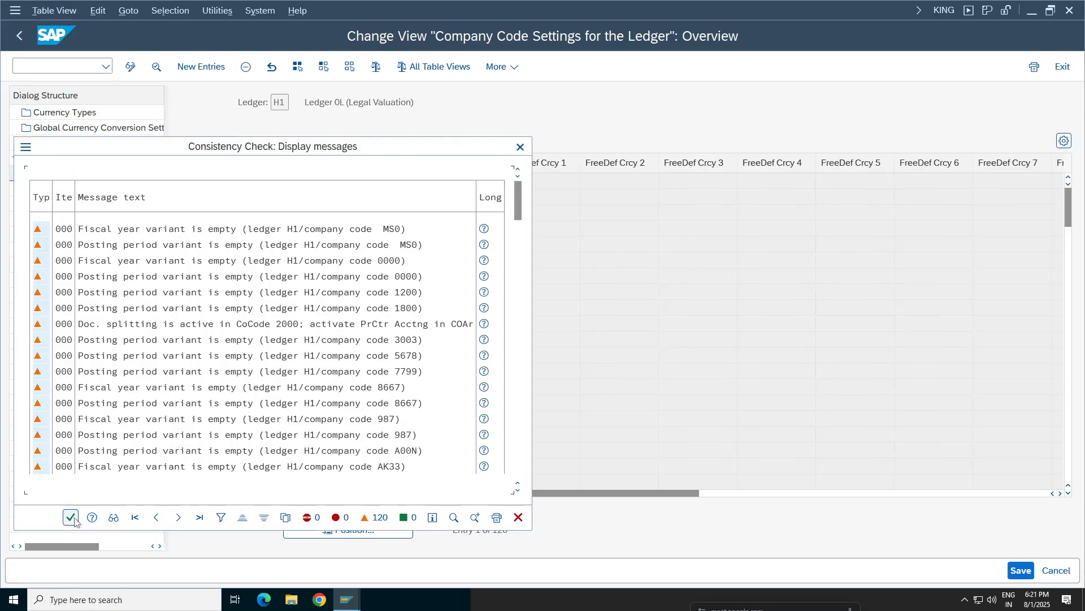
click(71, 518)
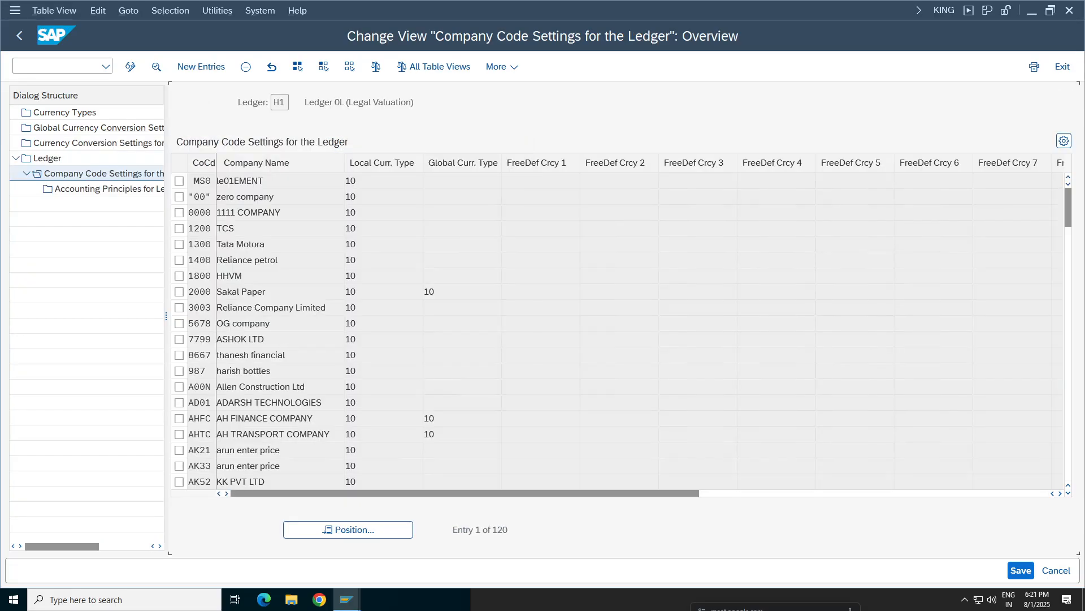
Step: Delete company code KP01 from the settings of ledger H1 and return to the ledger overview
click(370, 531)
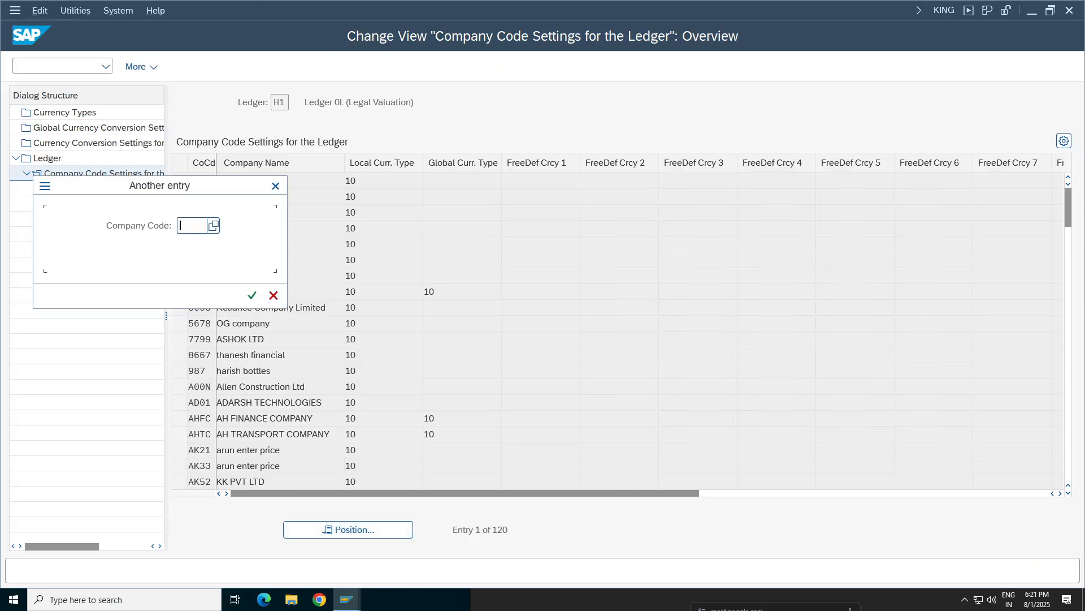
click(191, 225)
click(197, 244)
click(252, 294)
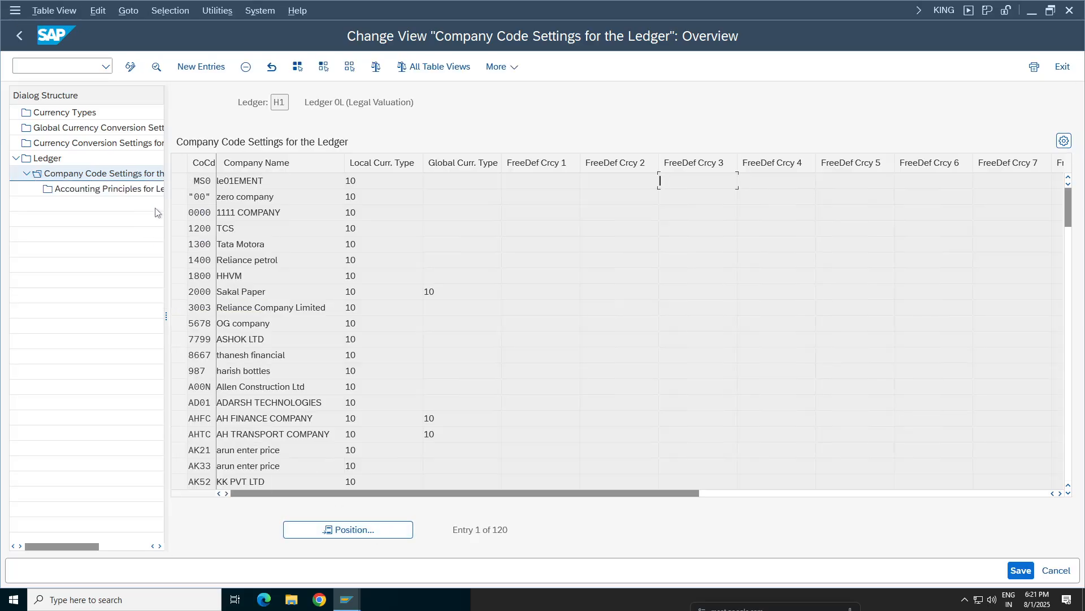
click(179, 180)
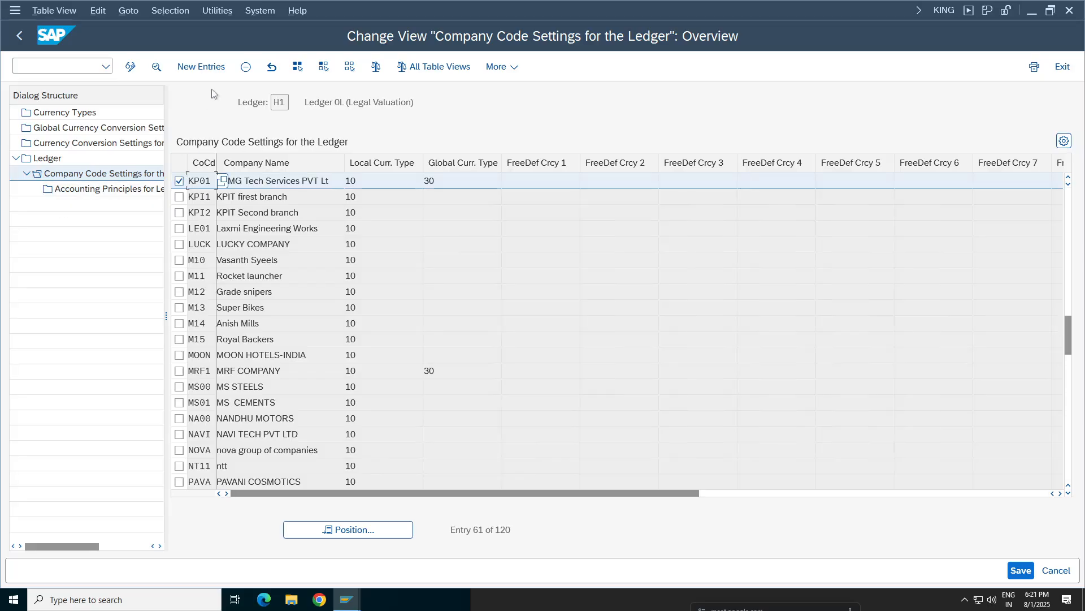
click(244, 67)
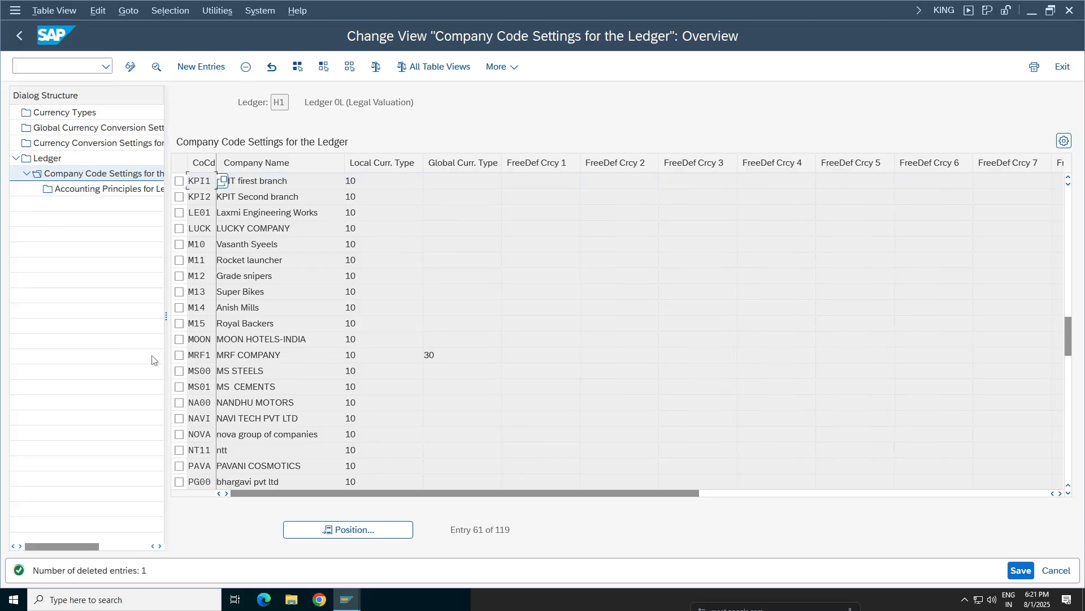
click(19, 35)
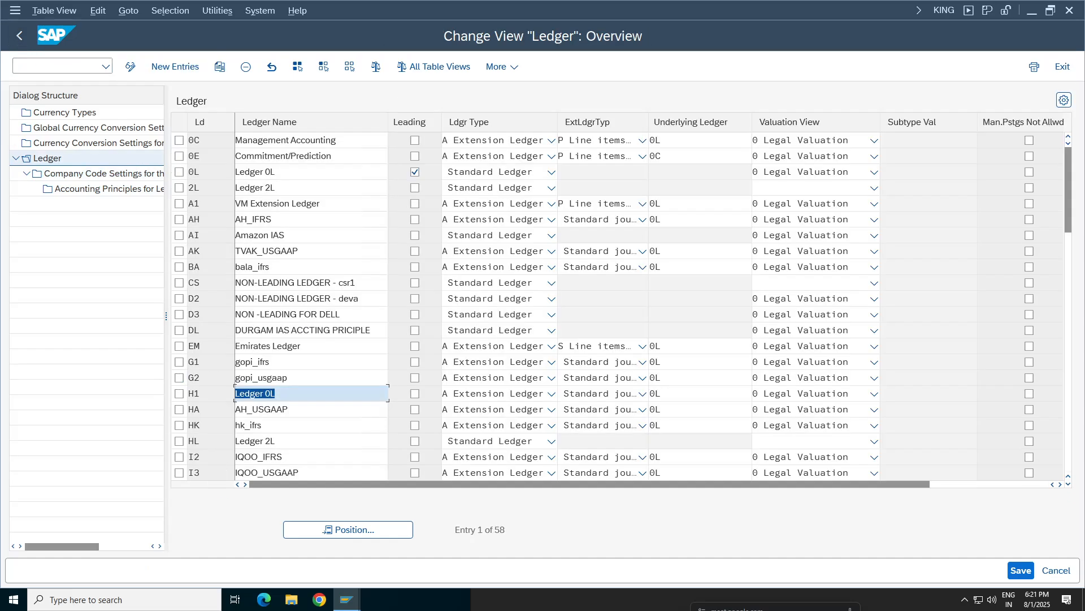
Step: Open the company code settings for extension ledger HA and dismiss the consistency check messages
click(180, 409)
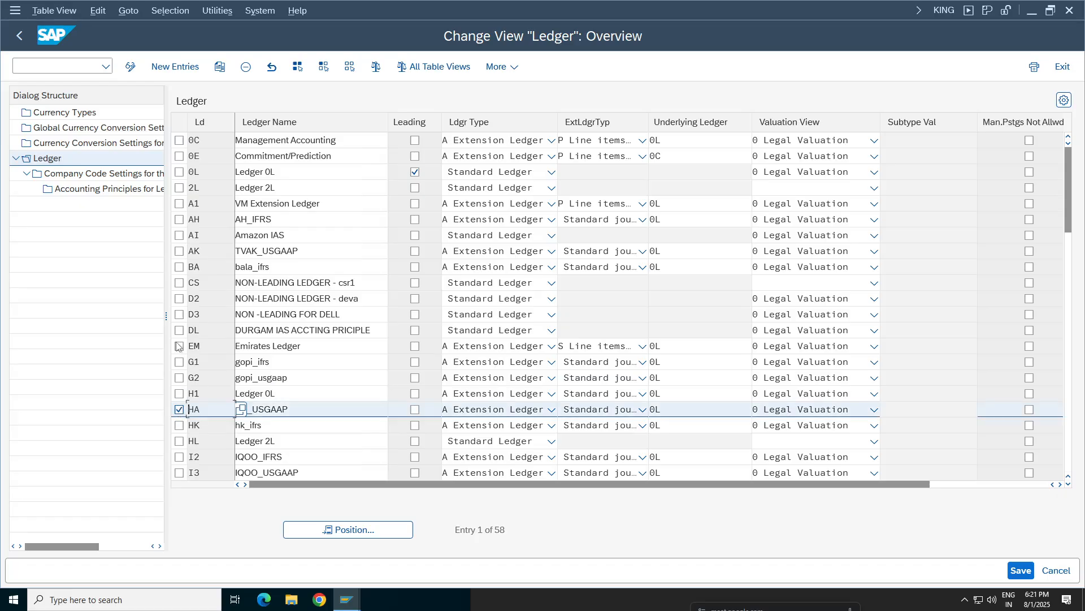
double_click(106, 176)
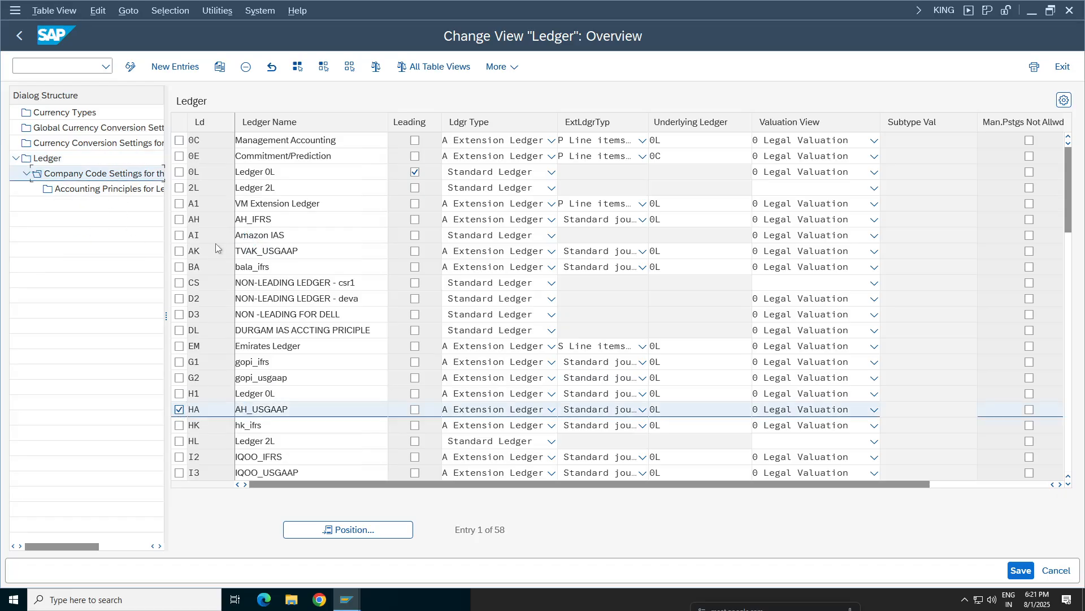
click(71, 518)
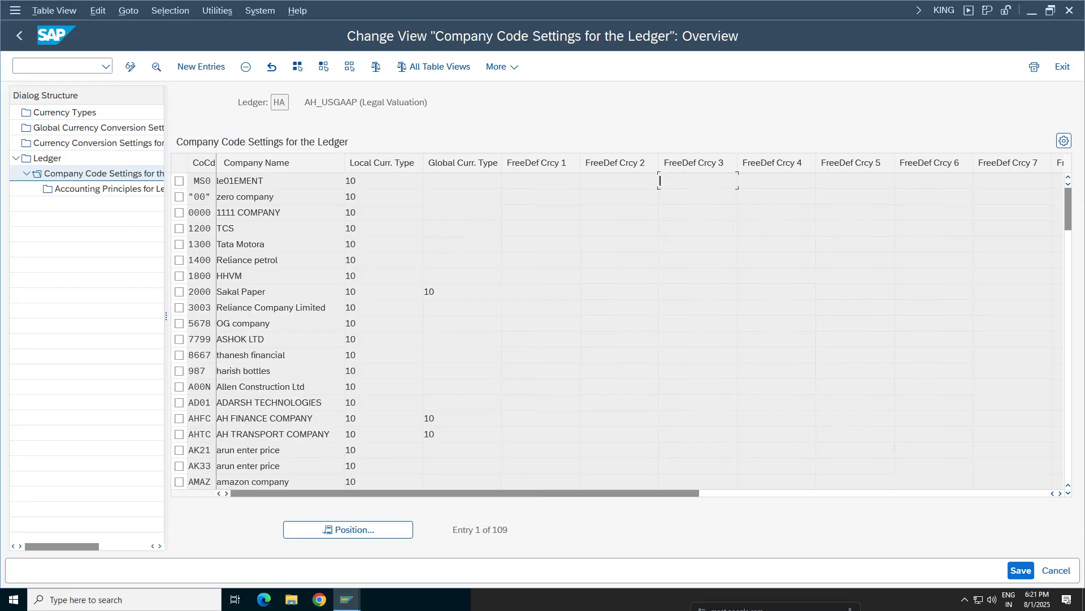
Step: Delete company code KP01 from the settings of ledger HA and return to the ledger overview
click(342, 525)
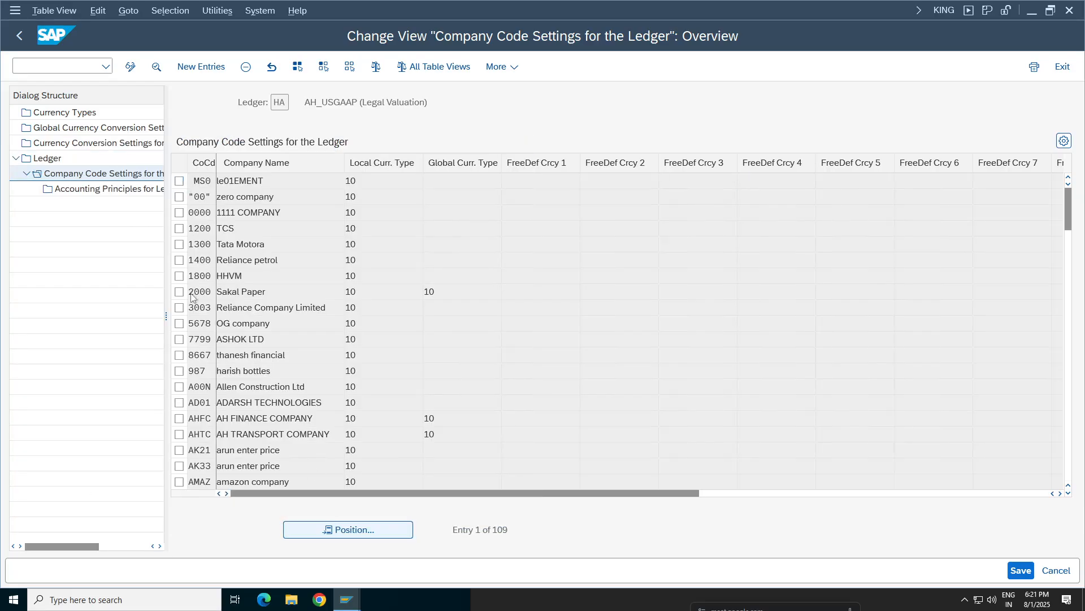
click(192, 251)
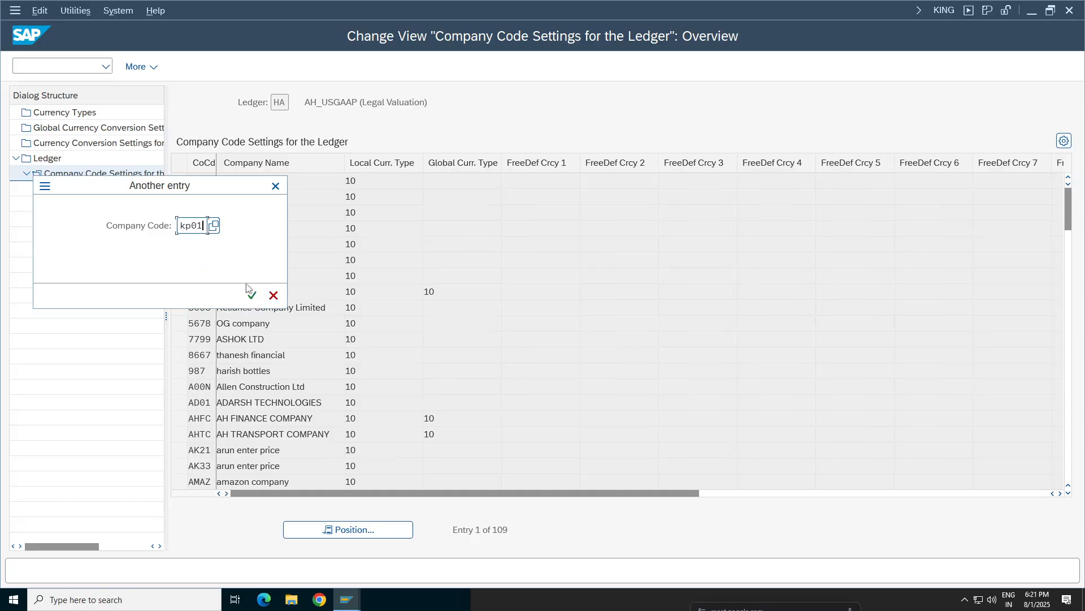
click(249, 292)
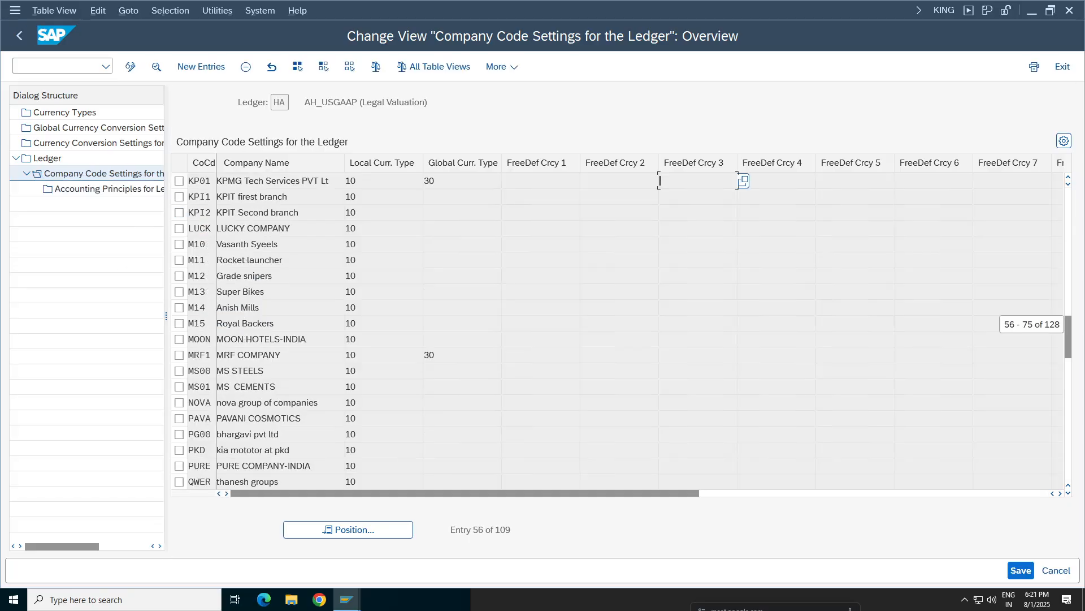
click(179, 181)
click(247, 67)
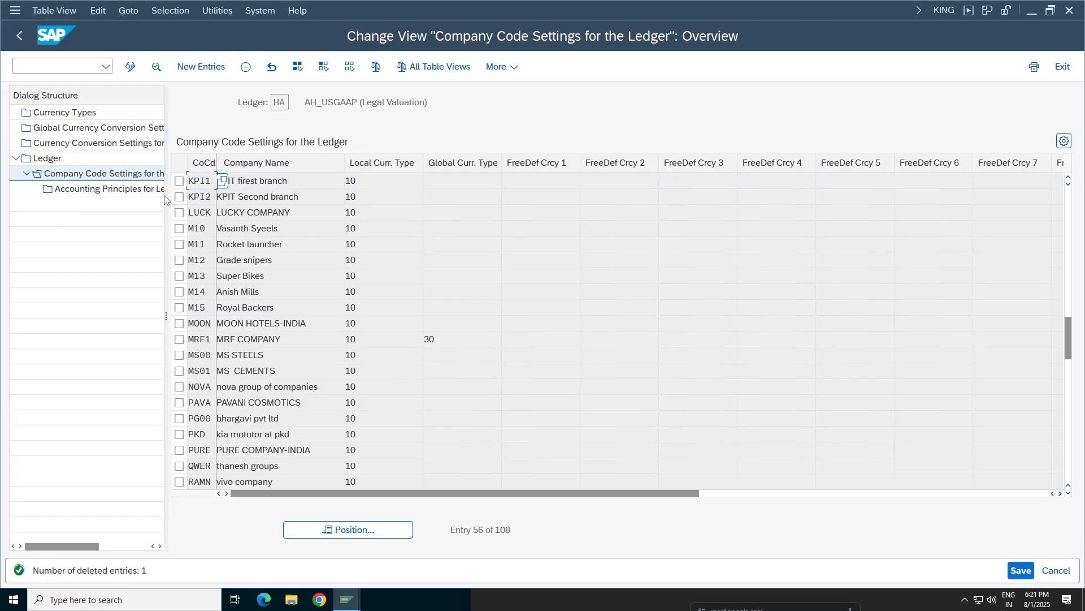
click(20, 35)
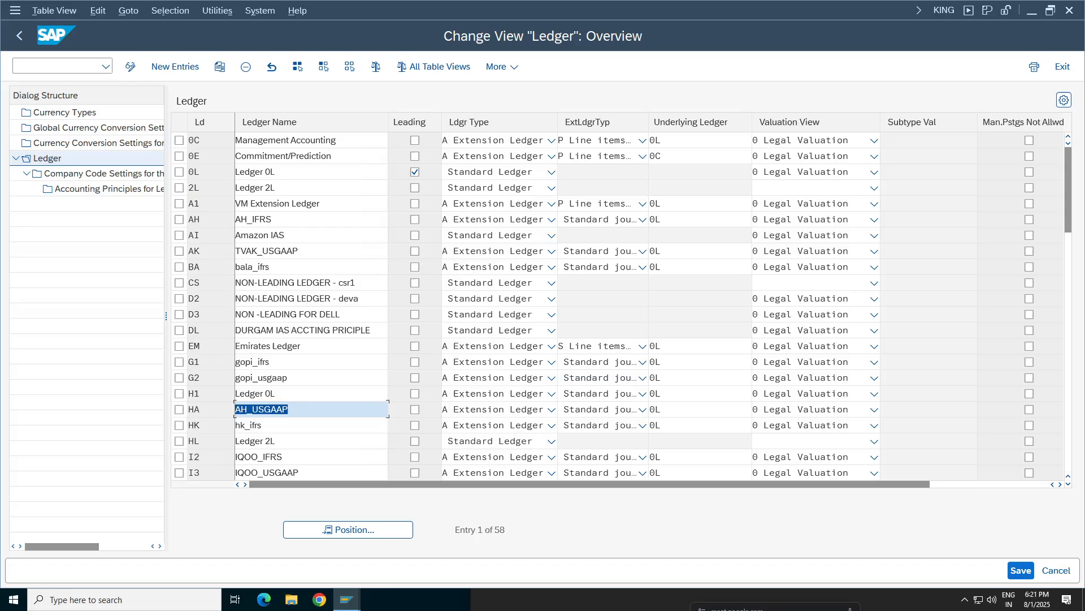
Step: Select extension ledger HK in the overview and highlight its company code settings
click(179, 425)
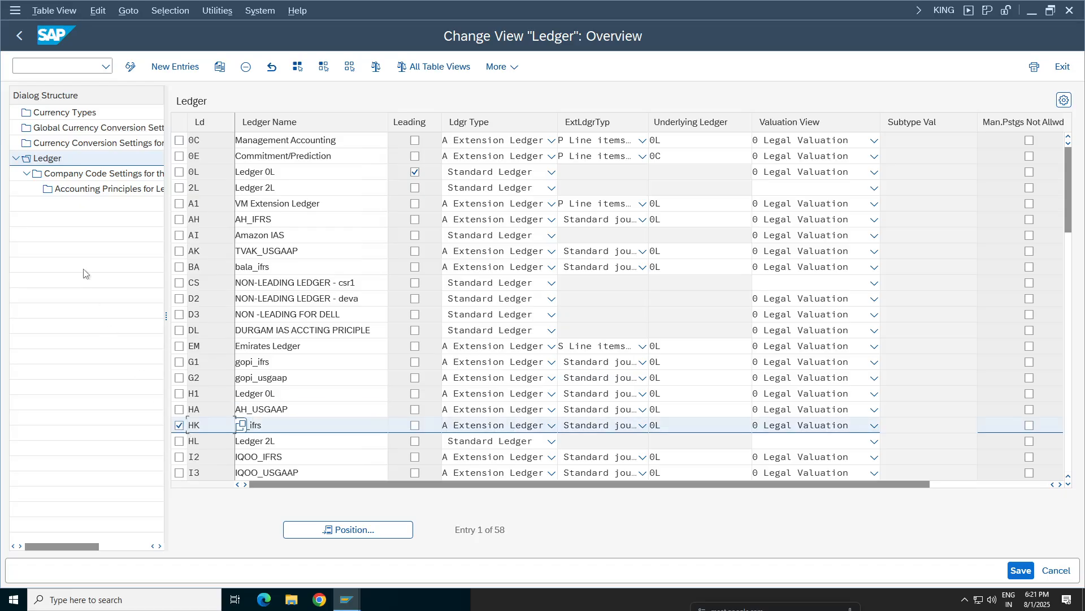
click(85, 173)
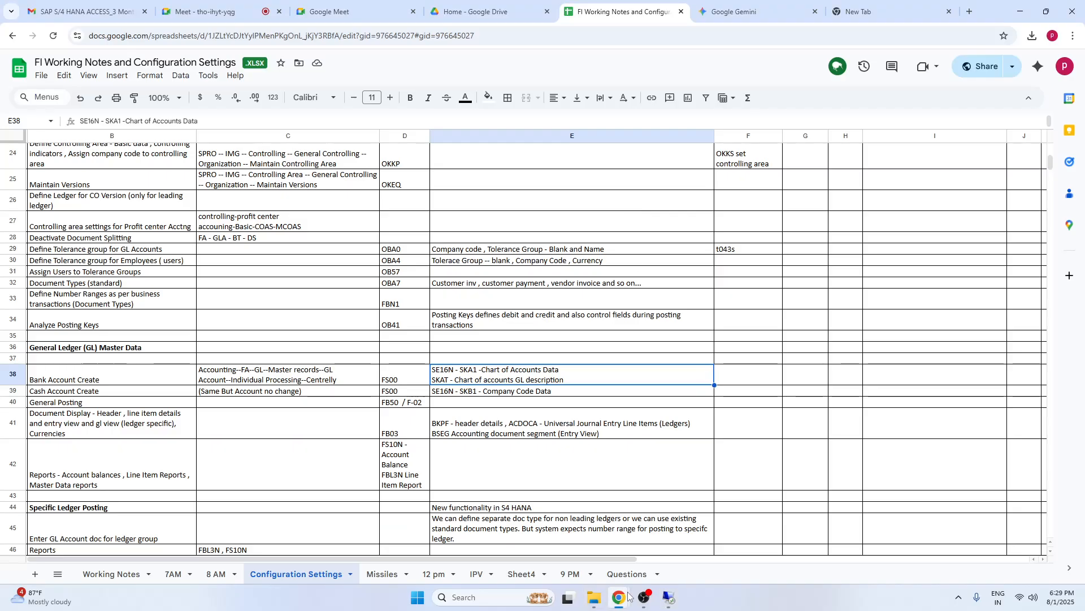
Step: Switch from the Google Sheets notes back to the SAP remote desktop session
click(644, 598)
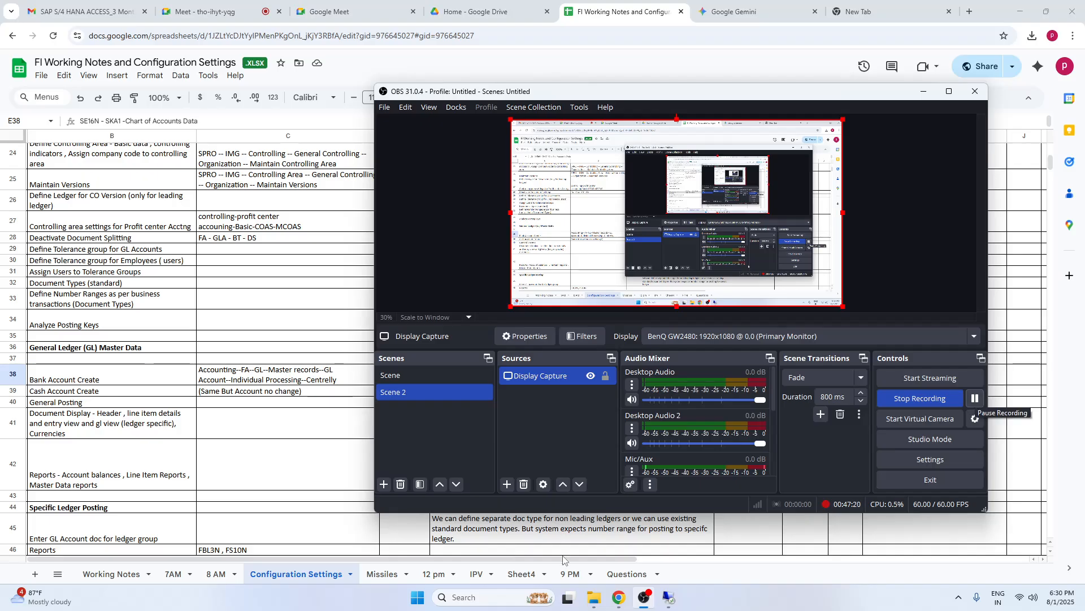
click(243, 320)
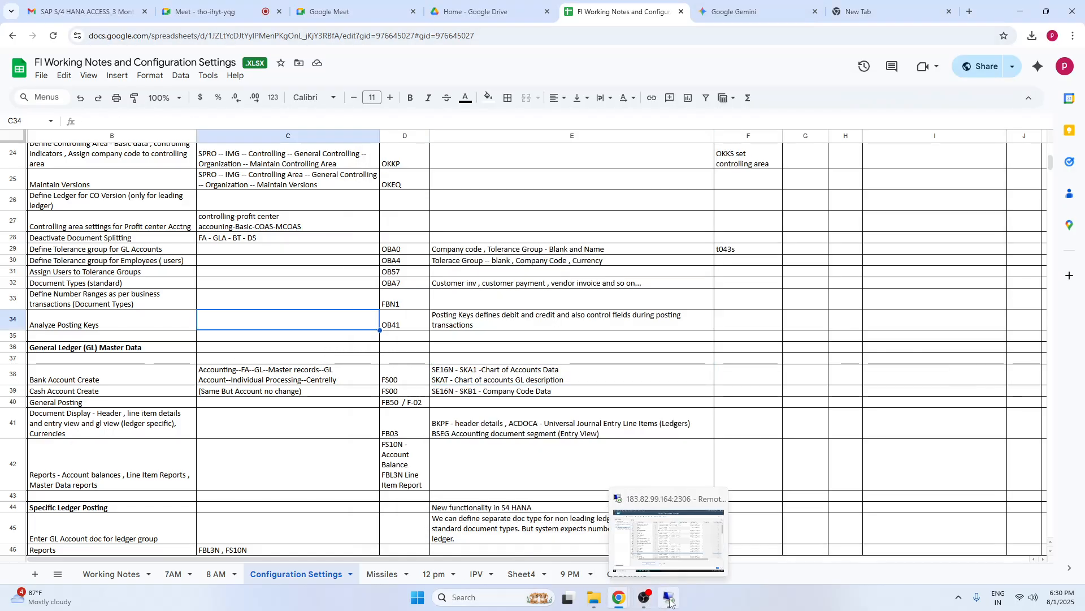
click(667, 601)
click(281, 432)
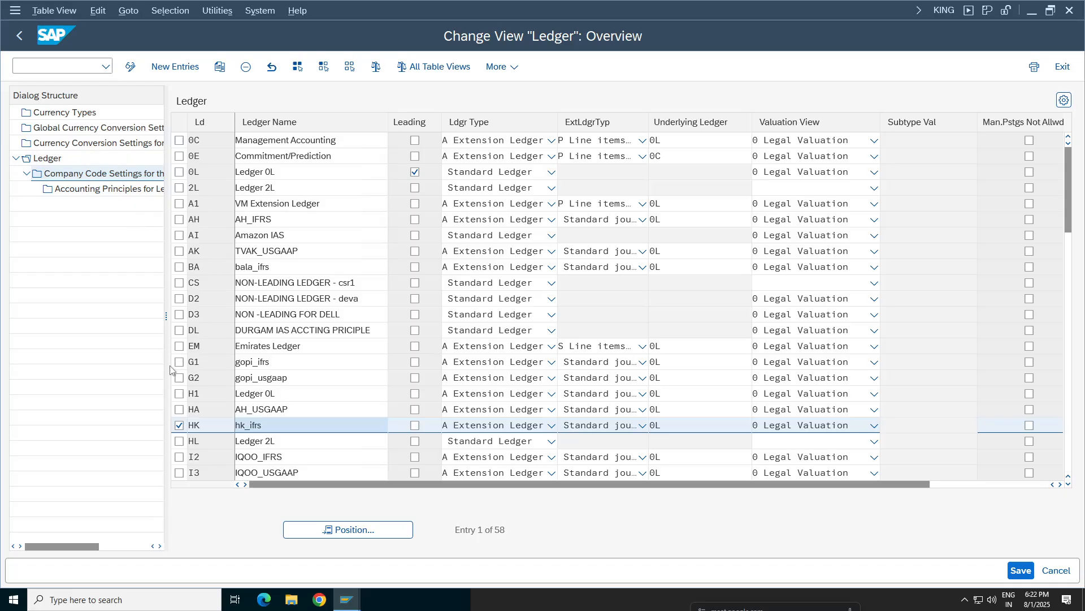
Step: Open the company code settings for extension ledger HK and dismiss the consistency check messages
double_click(659, 425)
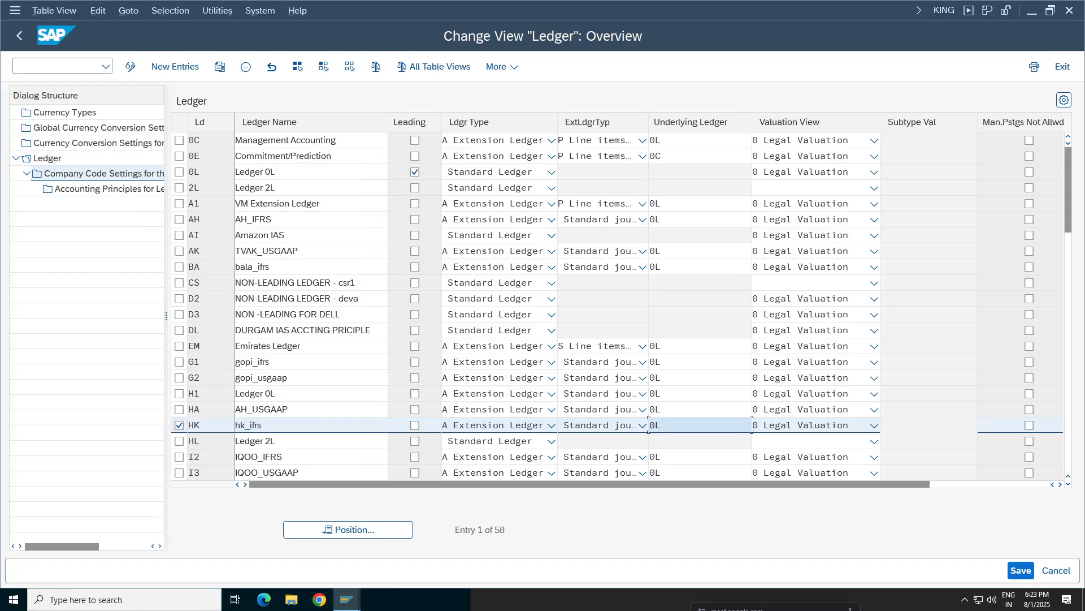
double_click(94, 175)
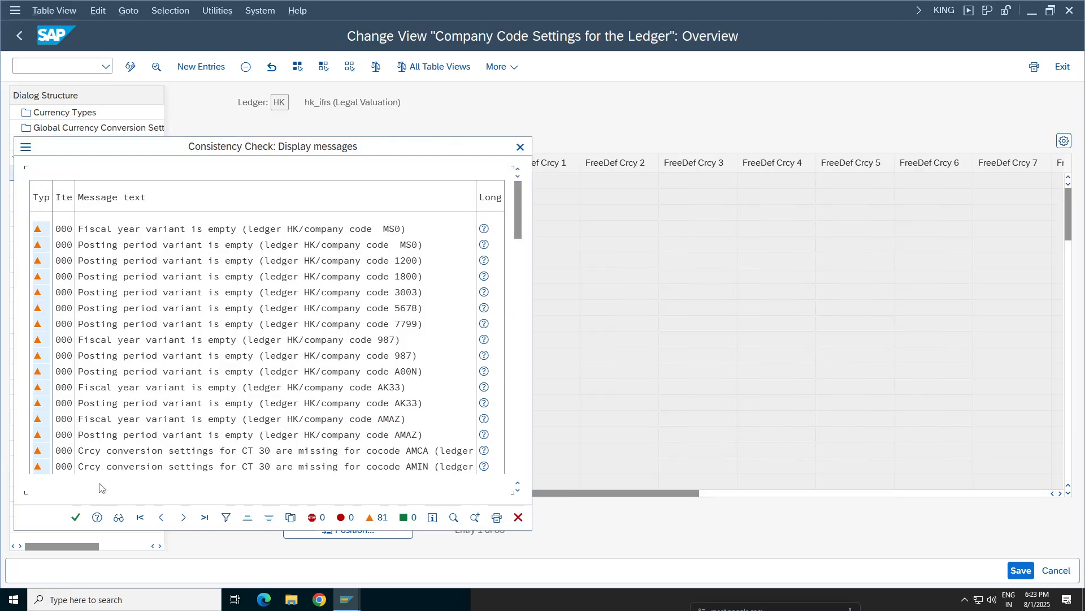
click(76, 517)
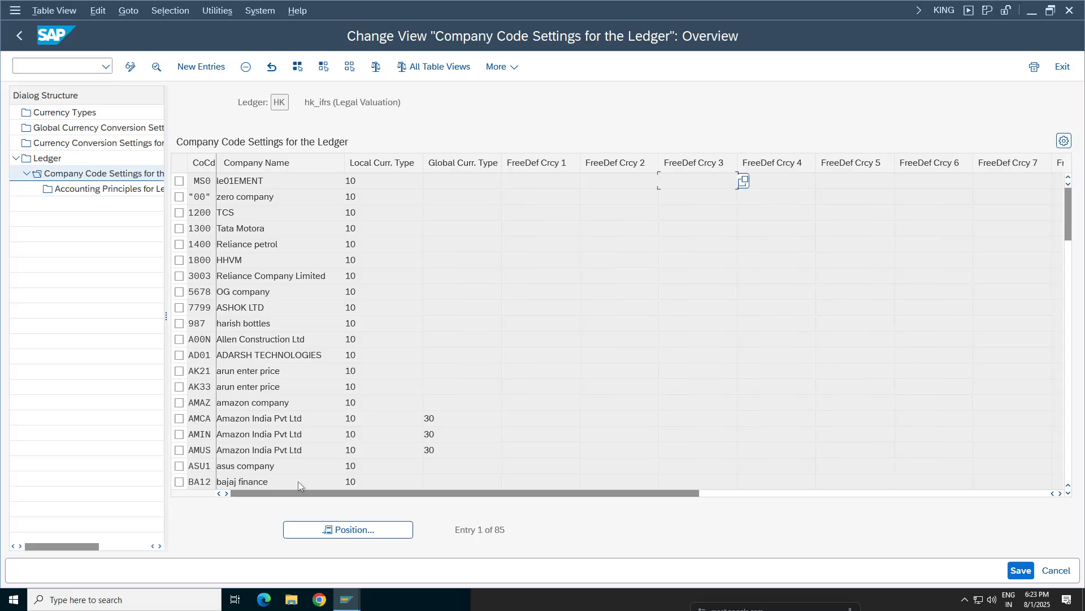
Step: Delete company code KP01 from the settings of ledger HK and return to the ledger overview
click(348, 529)
click(192, 225)
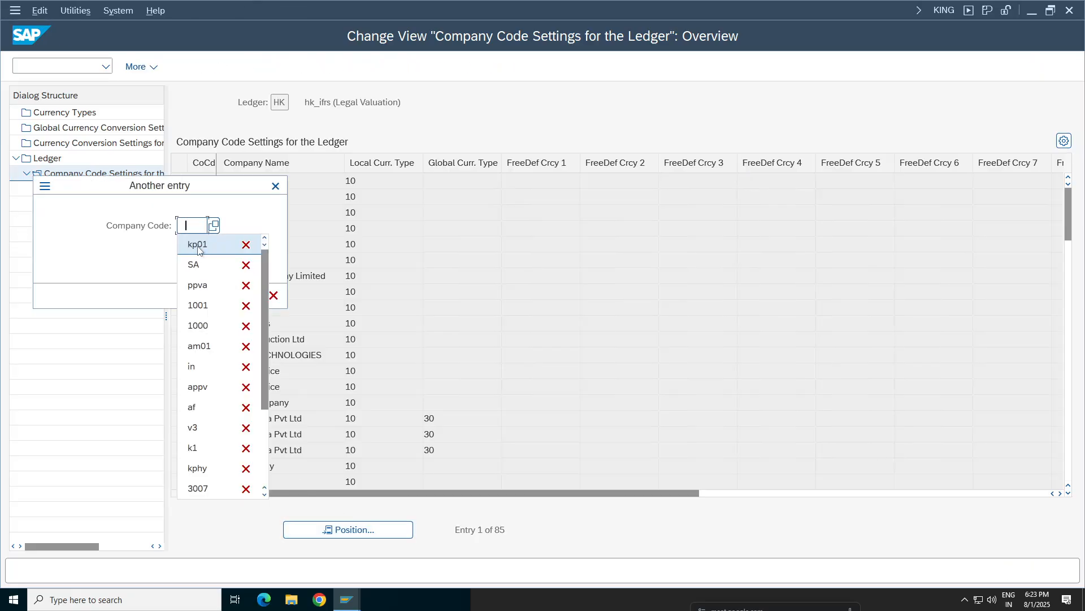
click(198, 244)
click(254, 294)
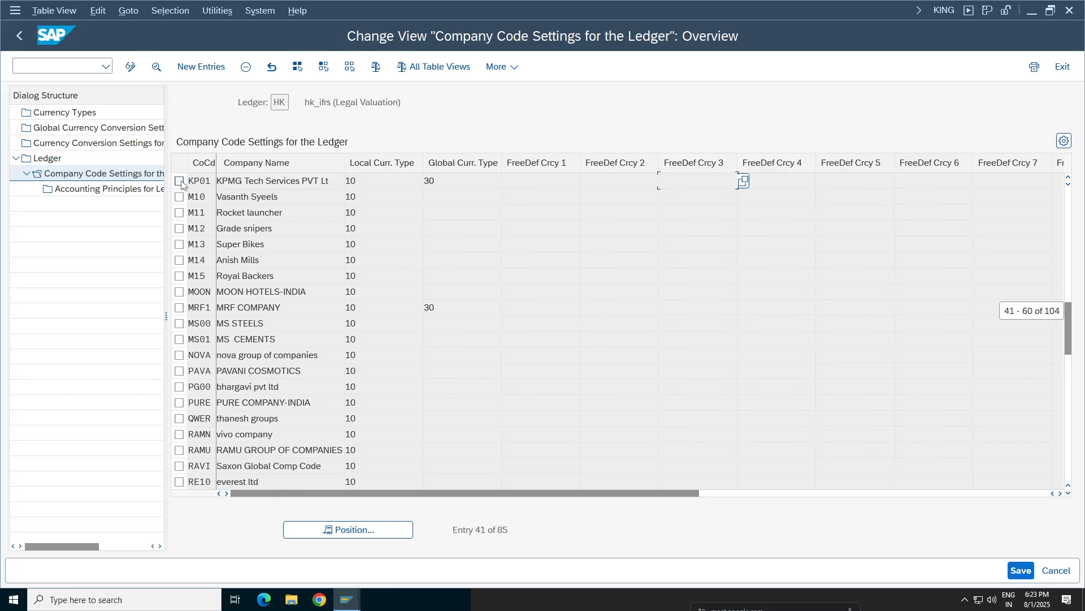
click(179, 181)
click(246, 66)
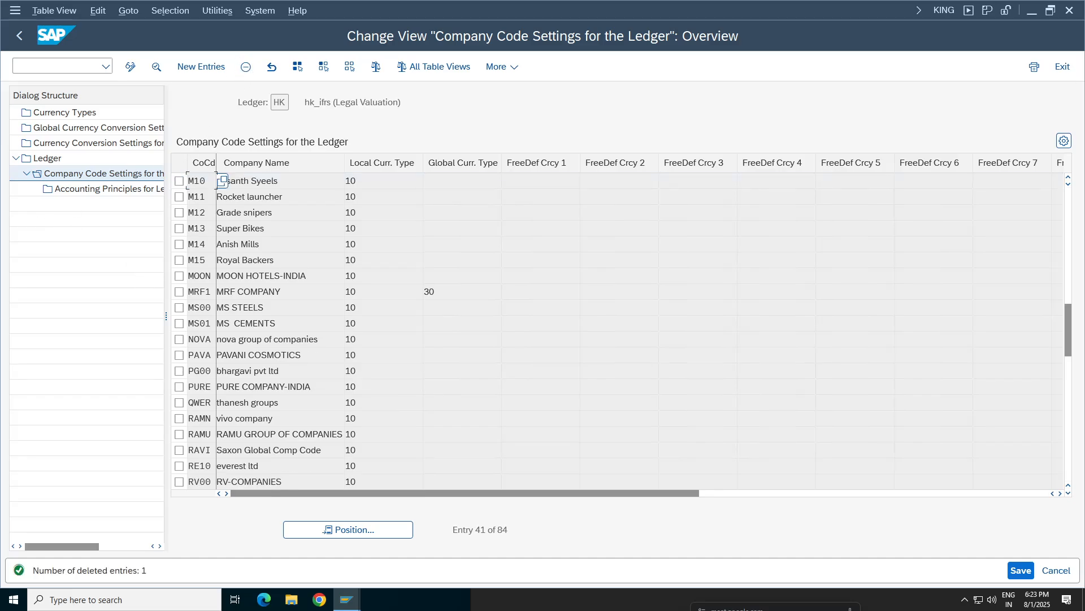
click(20, 36)
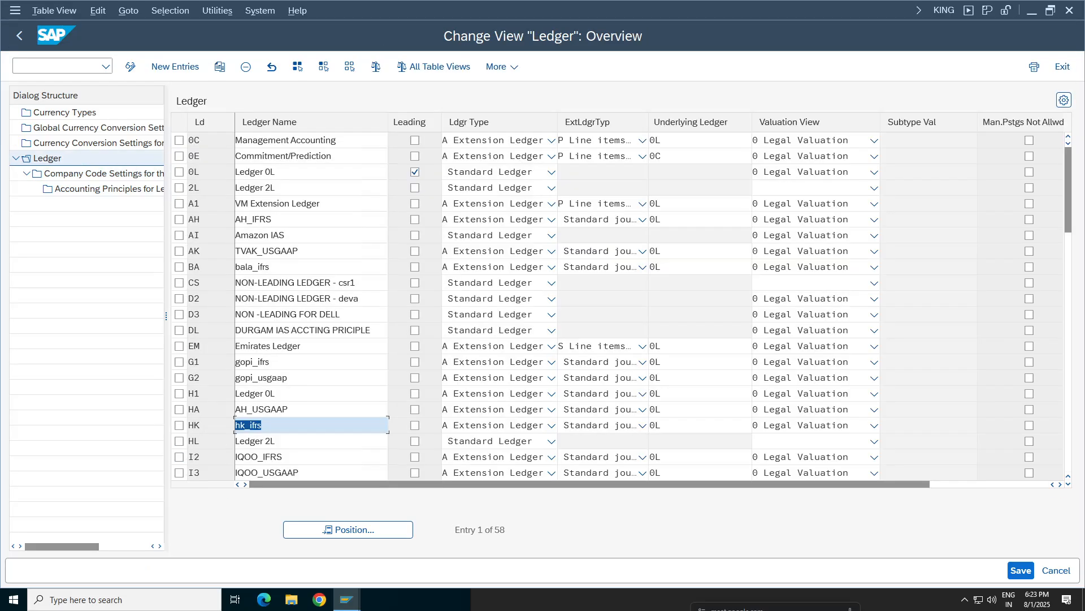
Step: Save the ledger changes and dismiss the consistency check messages
click(311, 441)
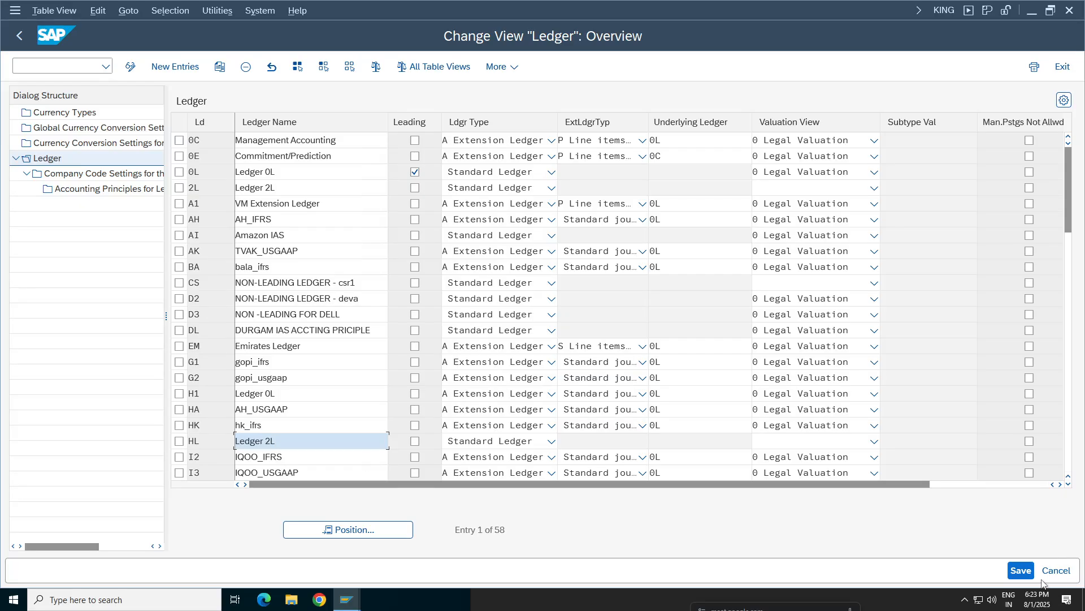
click(1021, 570)
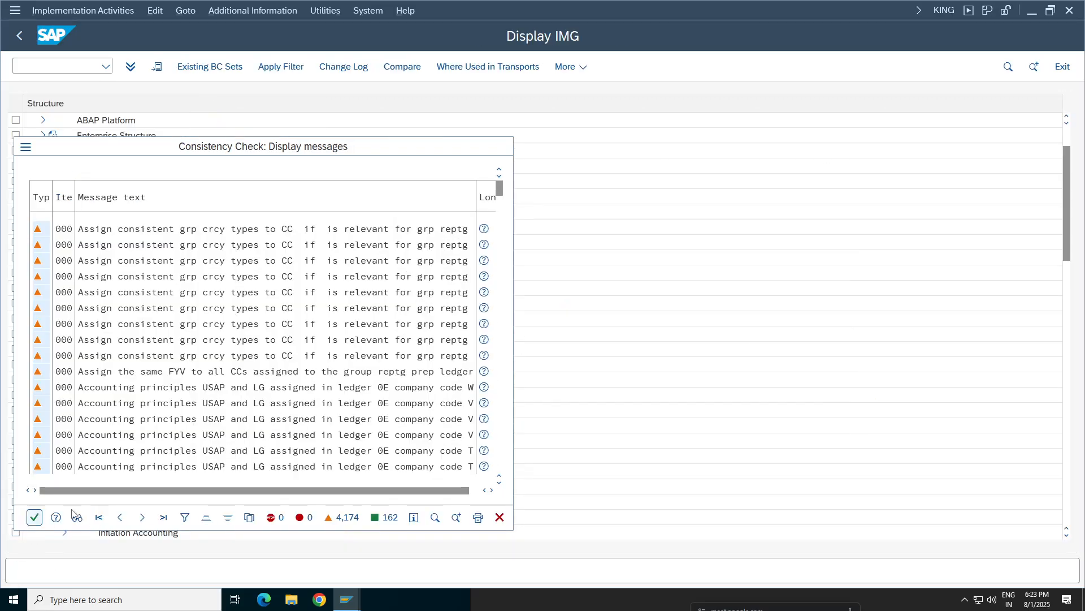
click(34, 517)
click(324, 275)
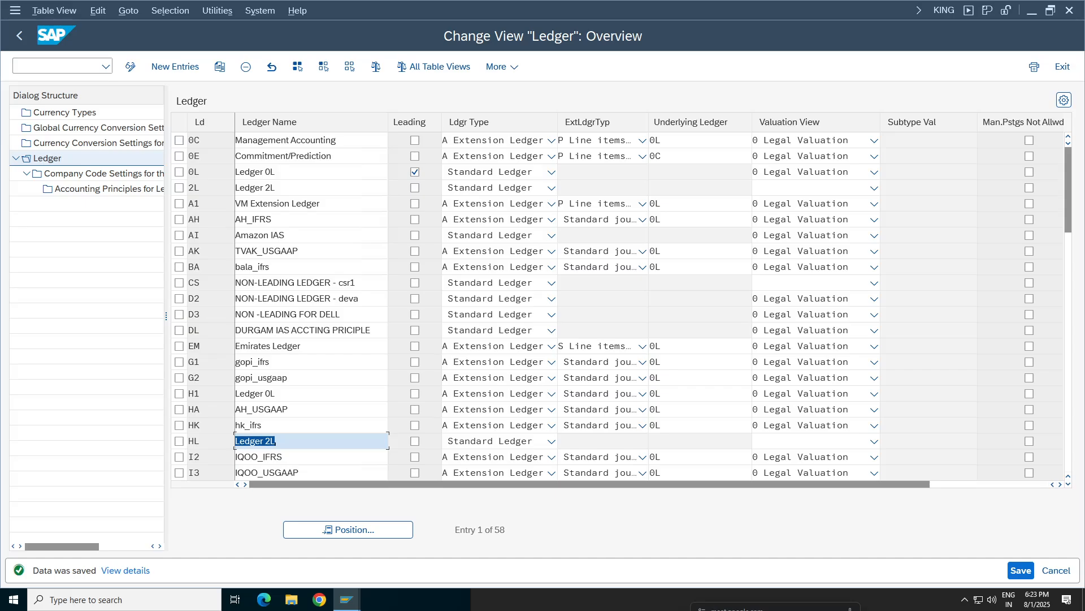
Step: Examine the ledger entries after HK in the overview to identify the remaining extension ledgers and their settings
click(1068, 477)
click(1066, 482)
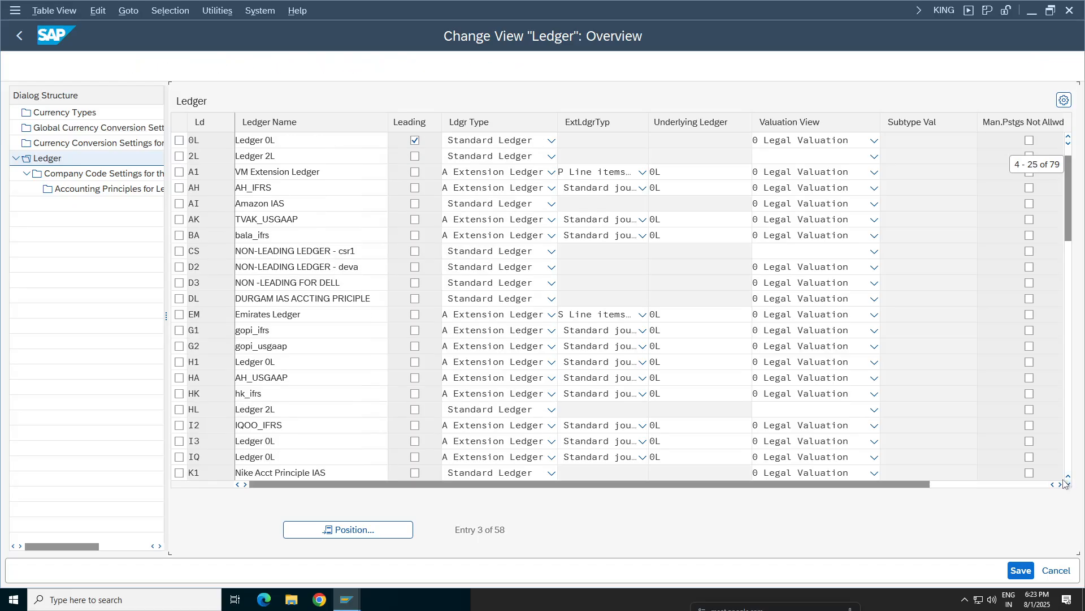
scroll(1030, 474, down, 3)
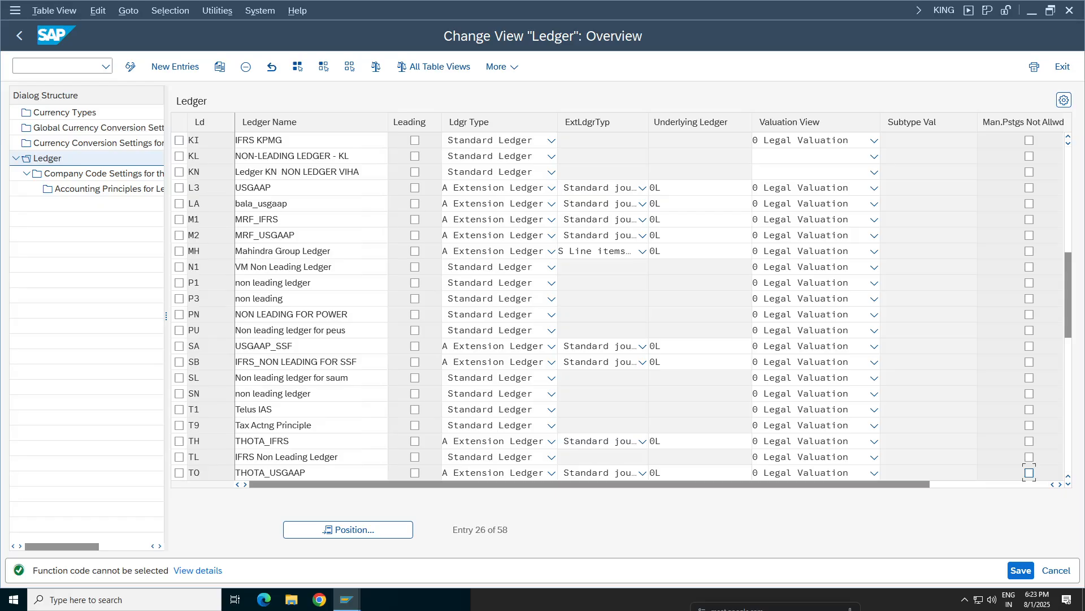
click(1069, 139)
click(1069, 139)
click(1069, 140)
click(1068, 141)
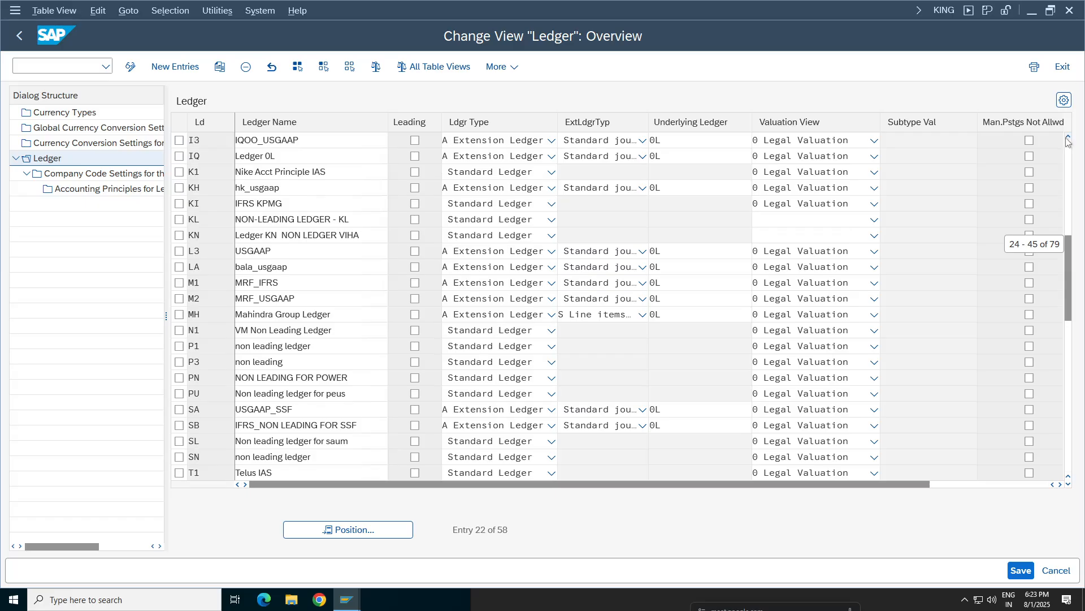
click(1067, 141)
click(1068, 142)
click(1068, 141)
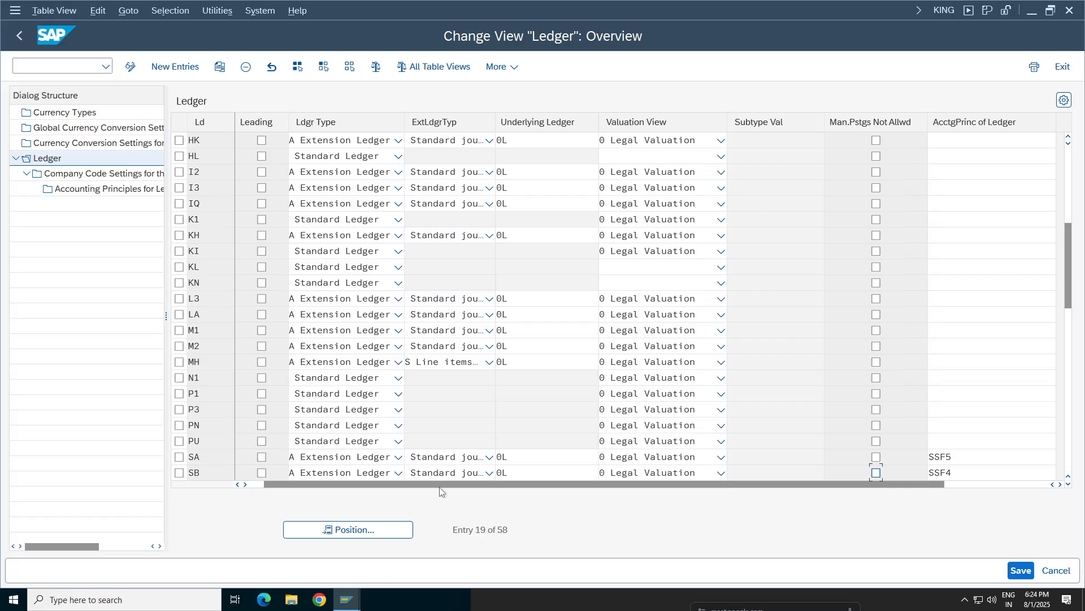
drag(441, 485, 426, 485)
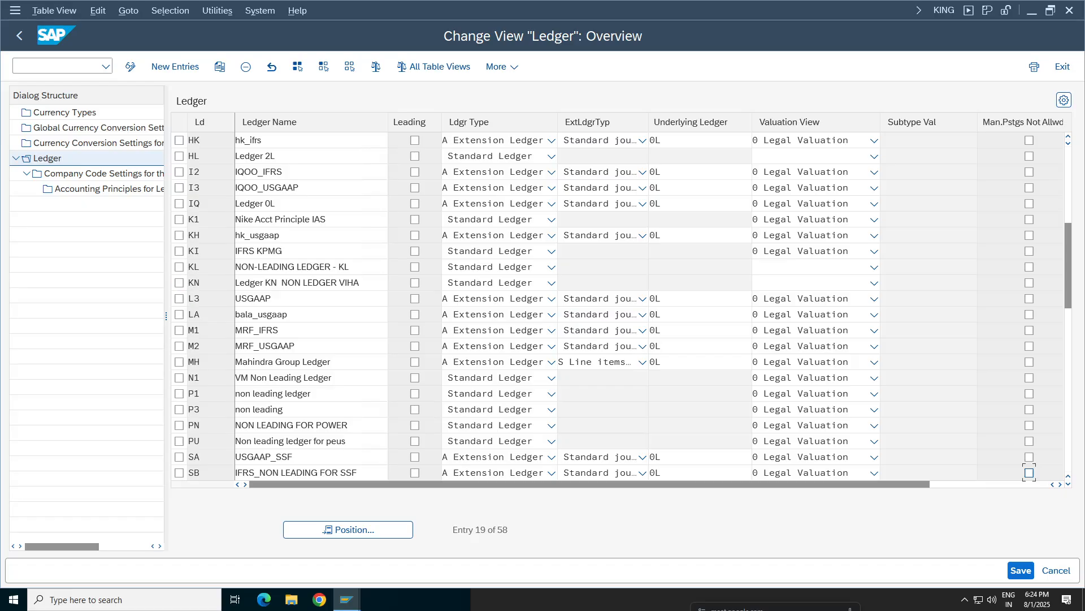
Step: Delete company code KP01 from the company code settings of extension ledger I2 (IQOO_IFRS) and return to the ledger overview
click(294, 251)
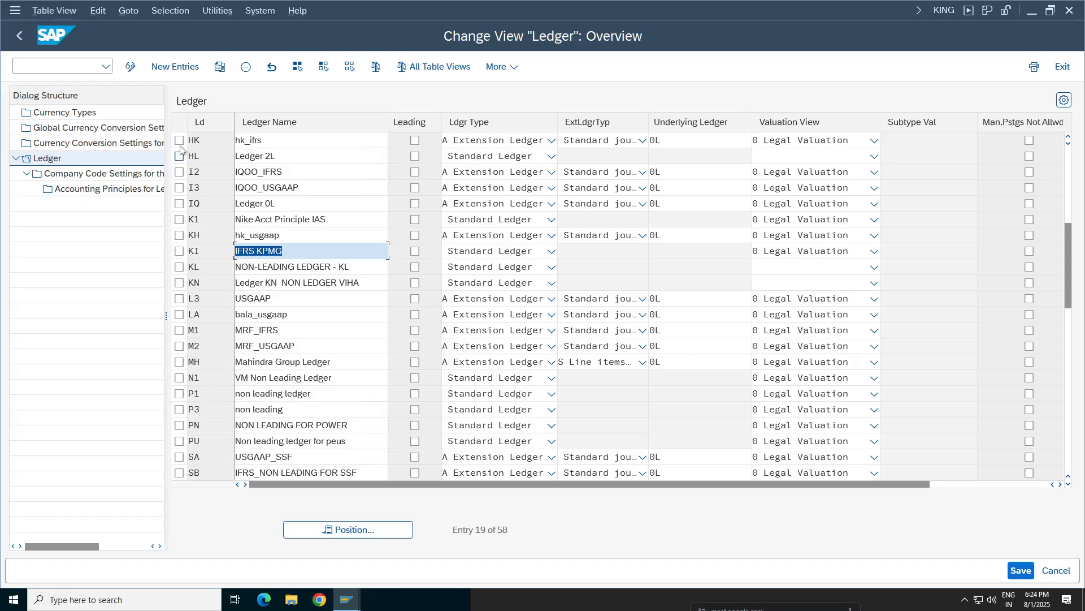
click(180, 172)
double_click(85, 174)
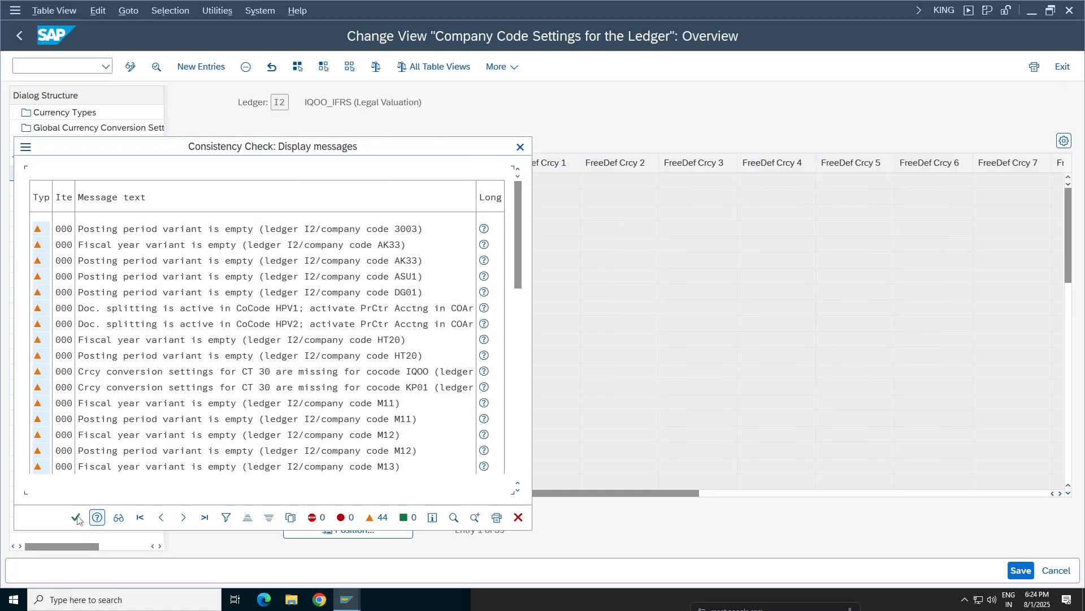
click(78, 516)
click(348, 529)
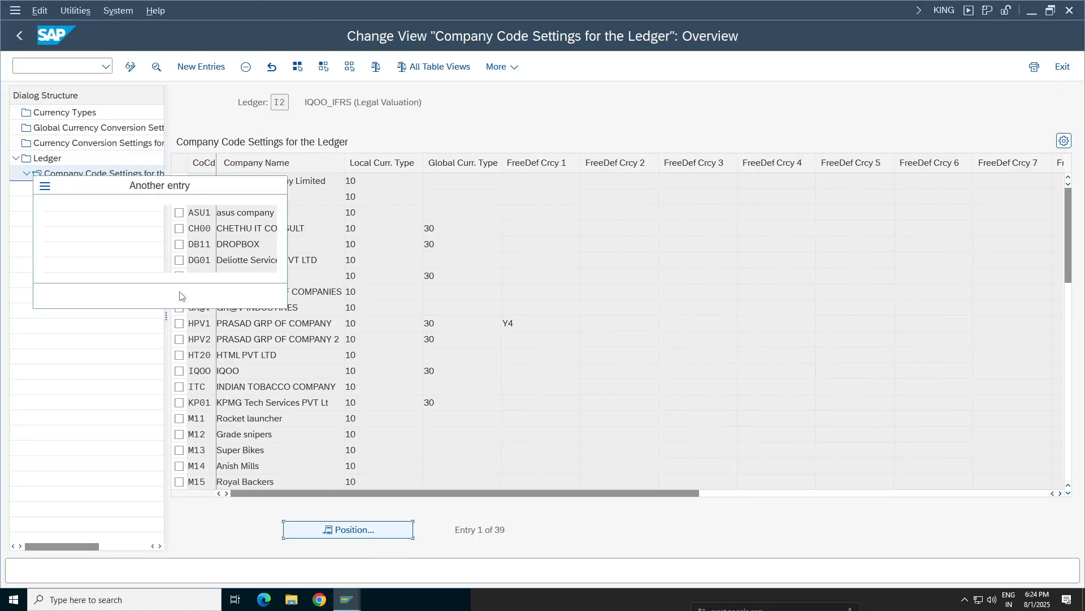
click(197, 245)
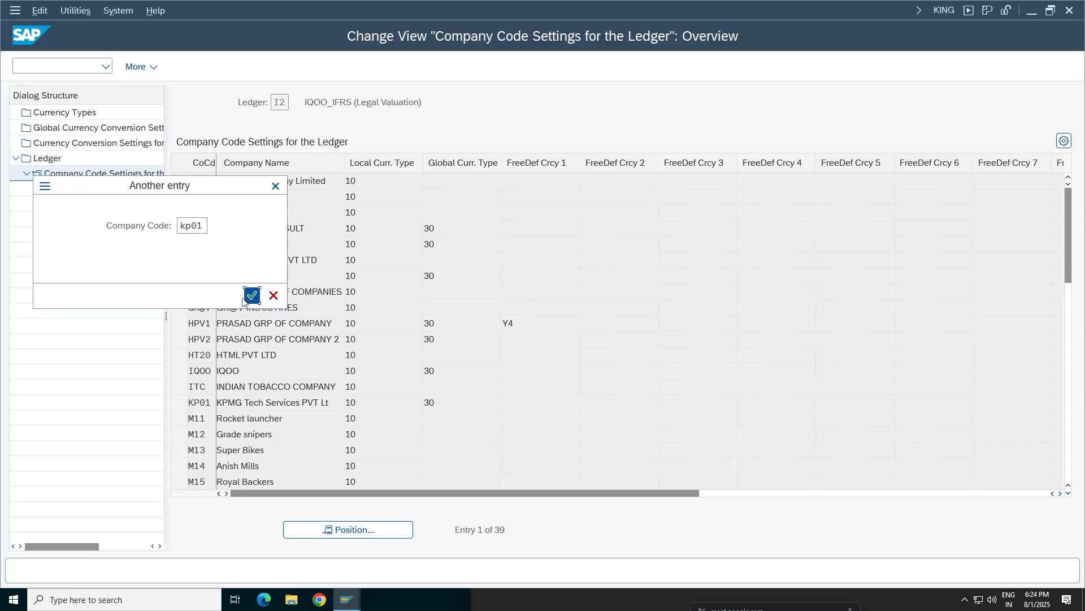
click(249, 294)
click(179, 181)
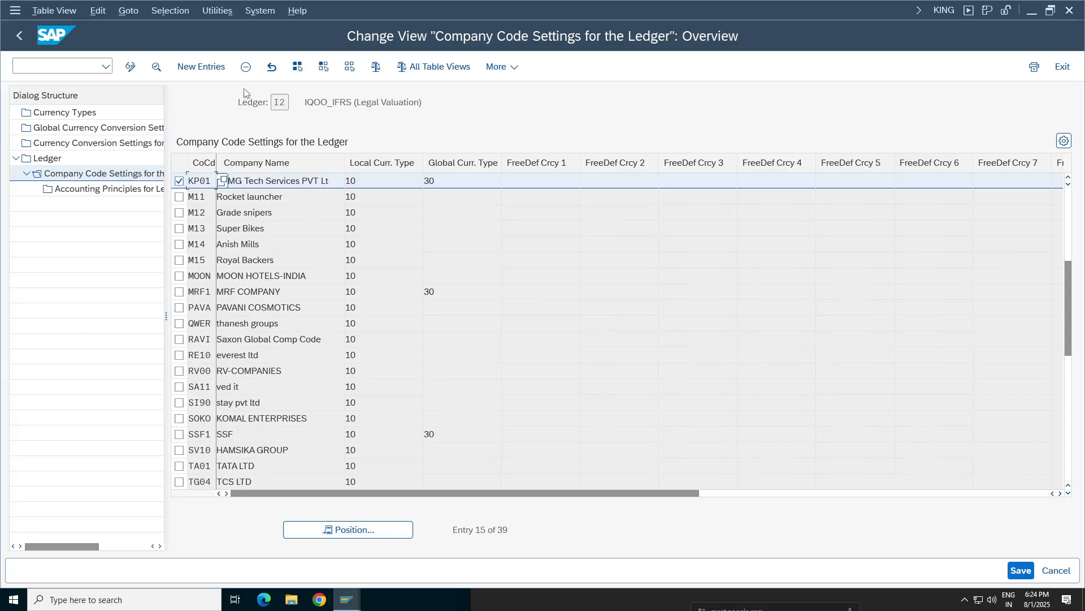
click(246, 67)
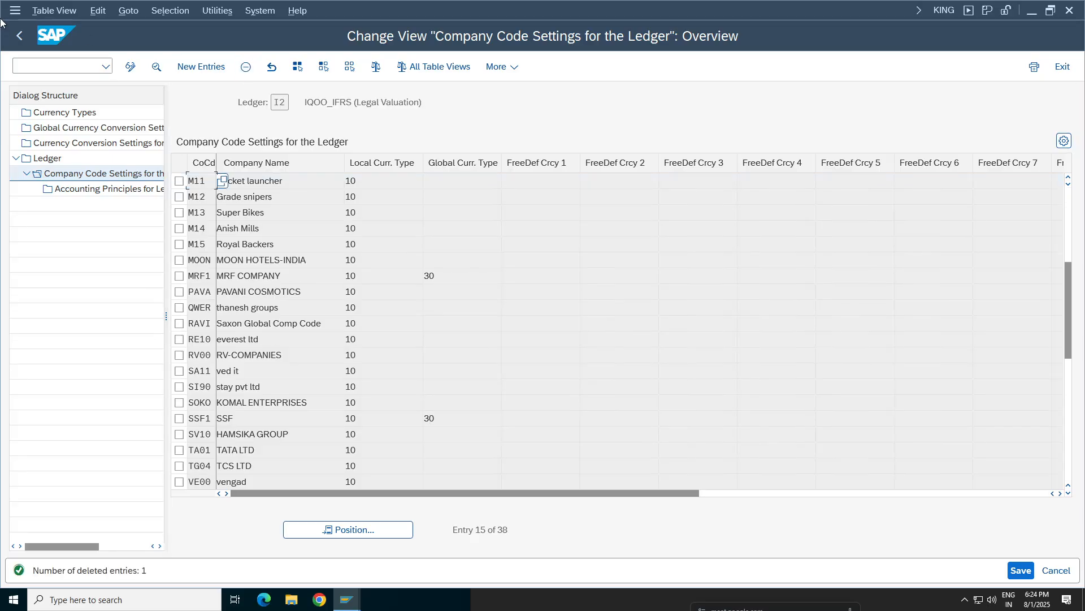
click(19, 35)
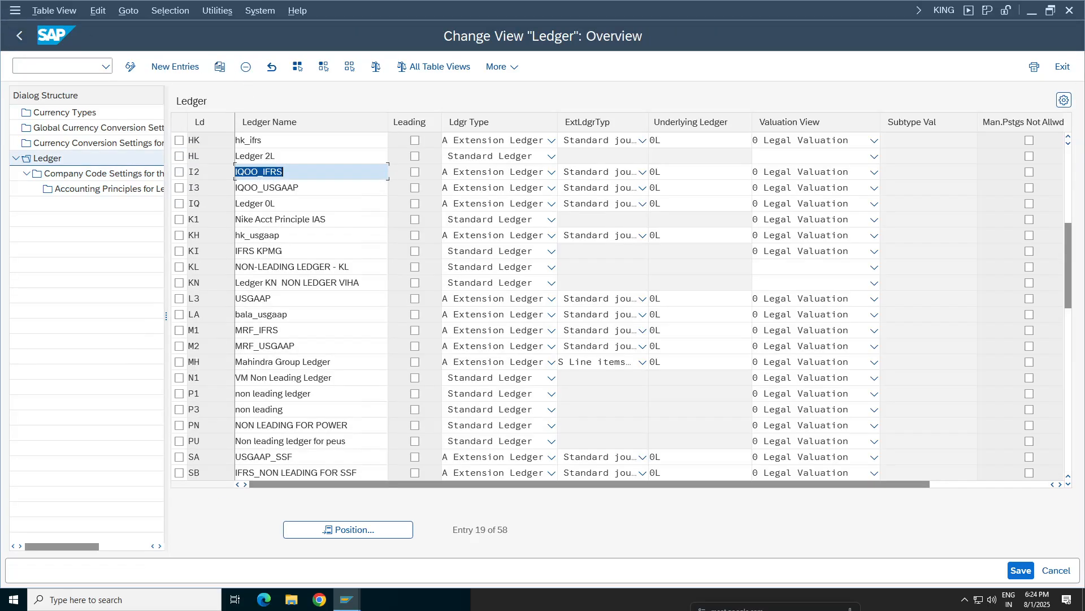
Step: Delete company code KP01 from the company code settings of extension ledger I3 (IQOO_USGAAP) and return to the ledger overview
click(179, 188)
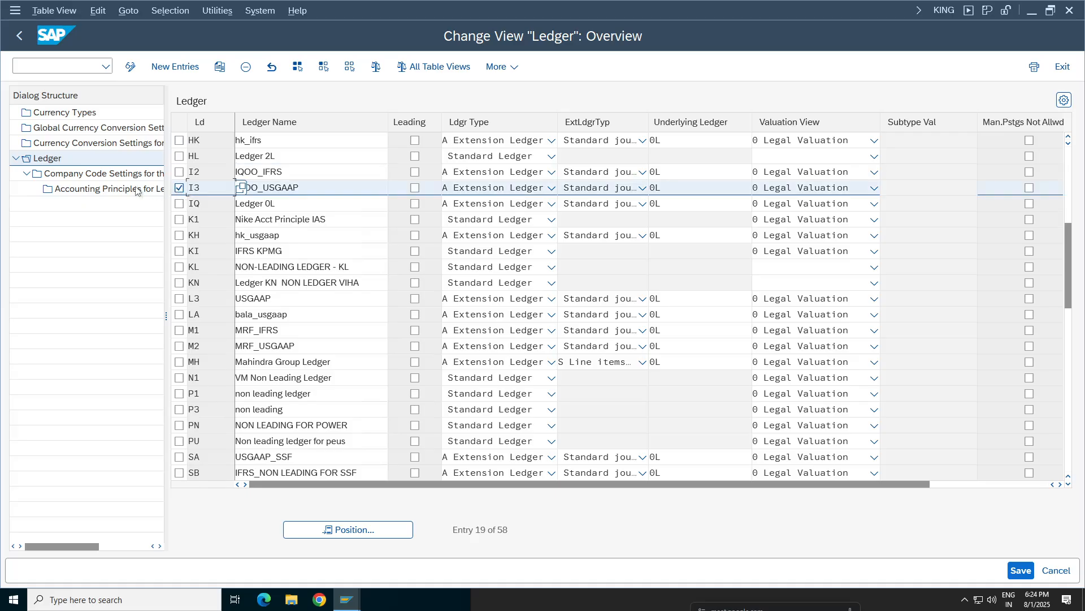
double_click(90, 178)
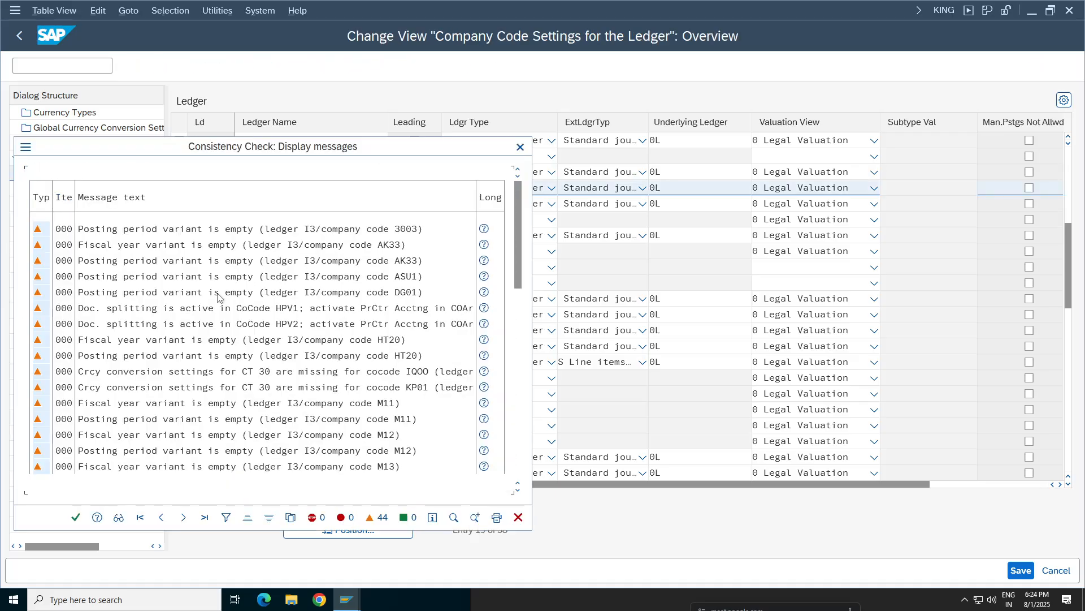
click(75, 517)
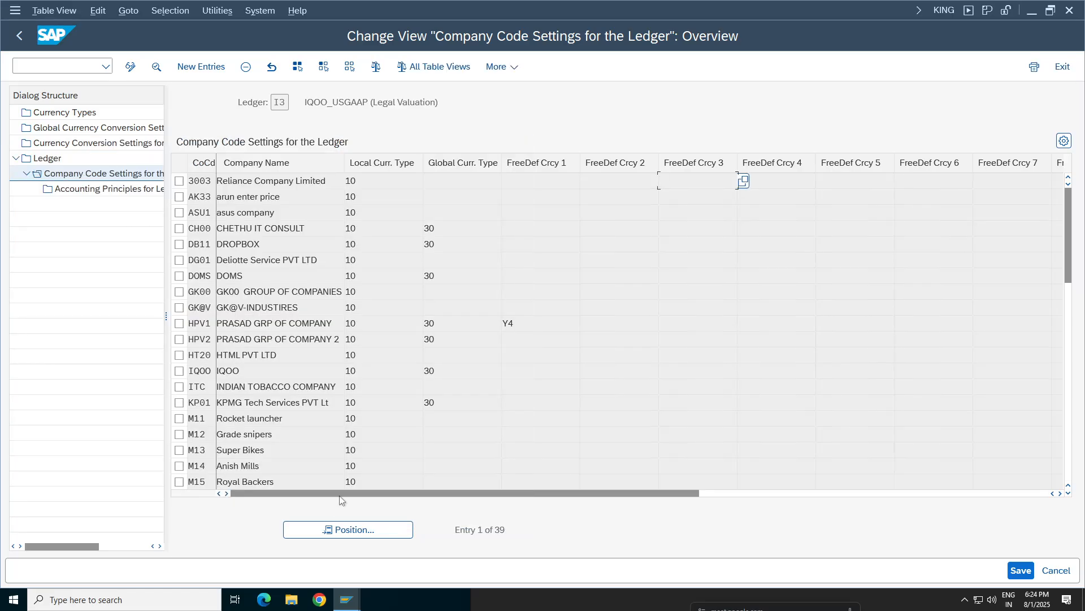
click(357, 530)
text(kp01)
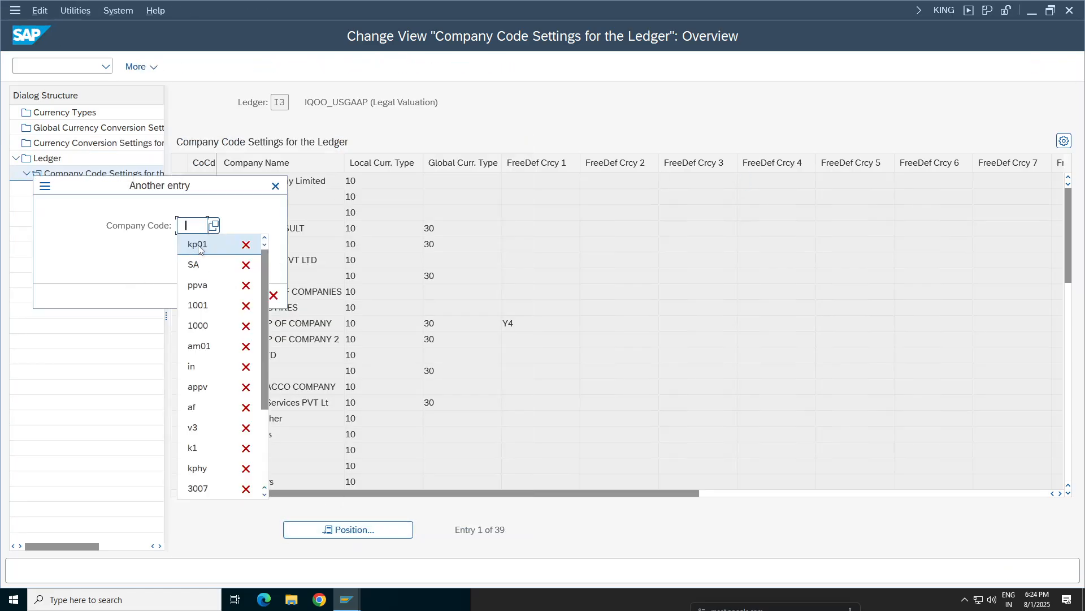
click(253, 296)
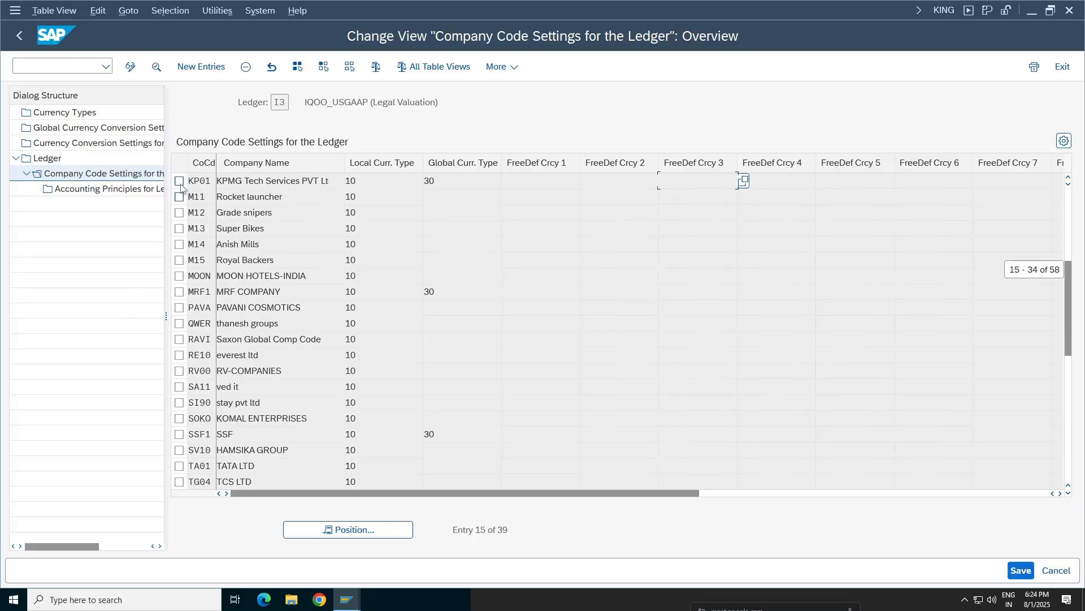
click(246, 66)
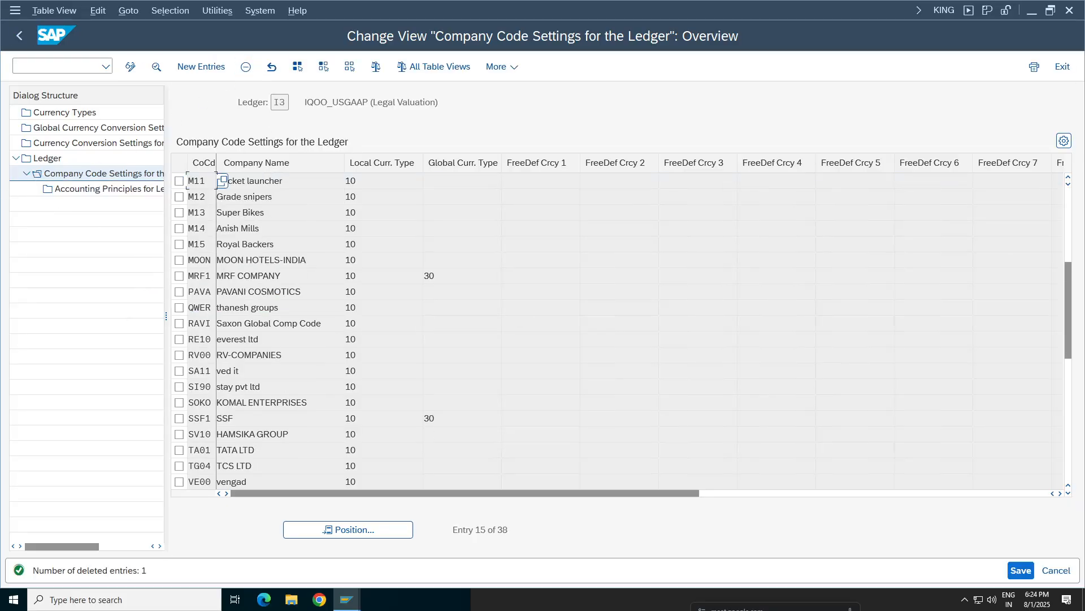
click(18, 37)
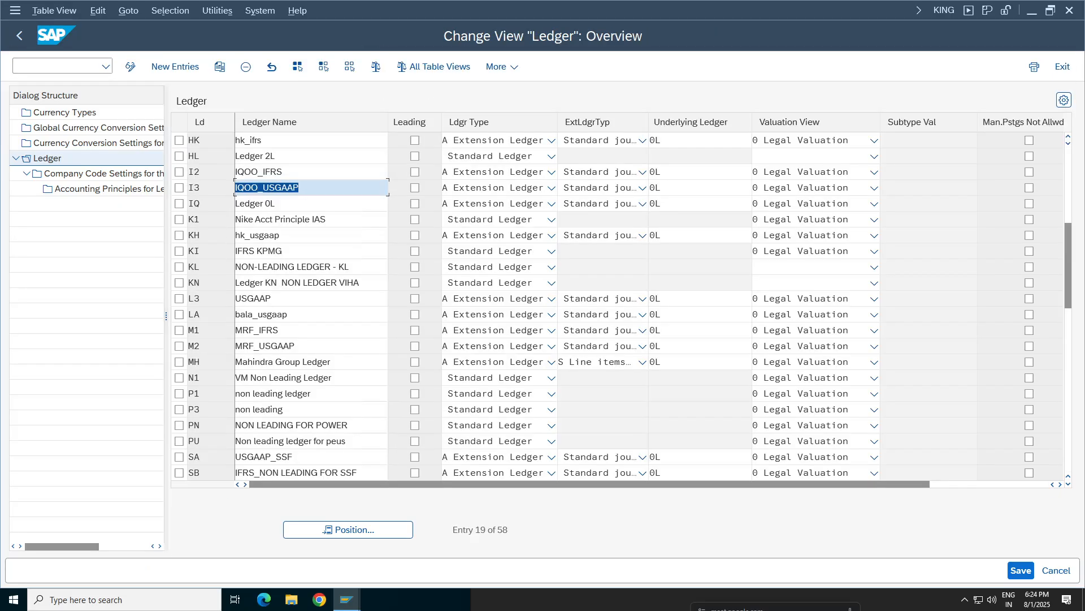
Step: Delete company code KP01 from the company code settings of extension ledger IQ and return to the ledger overview
click(179, 203)
double_click(91, 173)
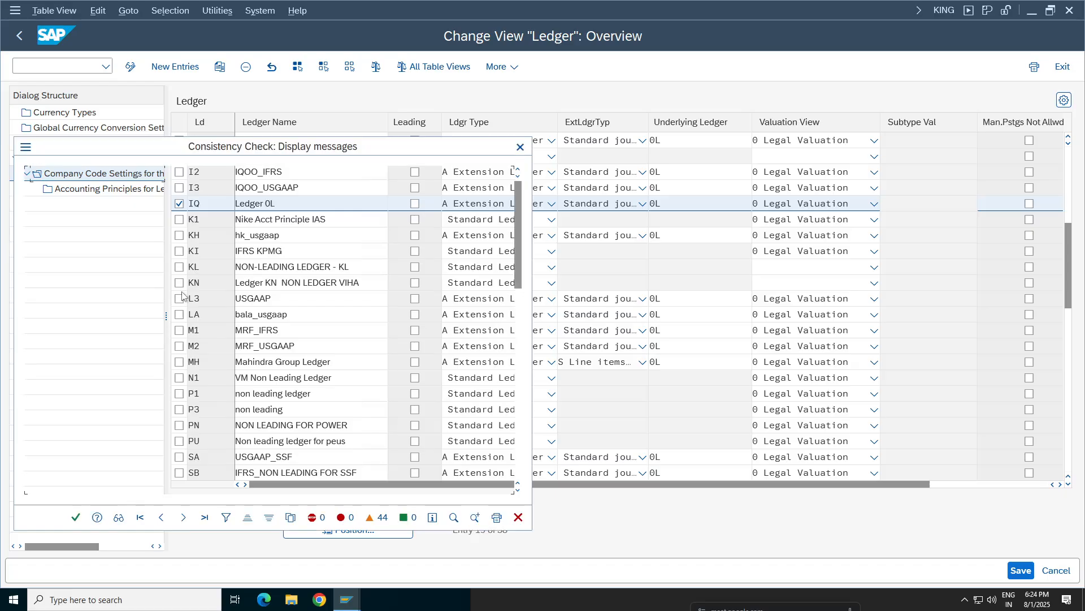
click(77, 517)
click(340, 529)
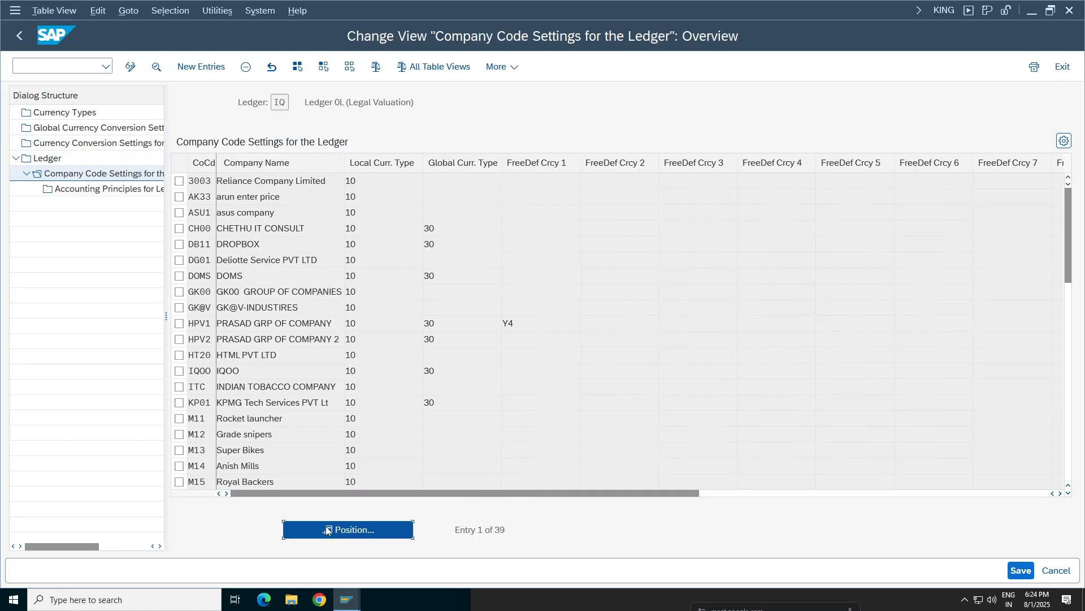
click(192, 225)
click(198, 245)
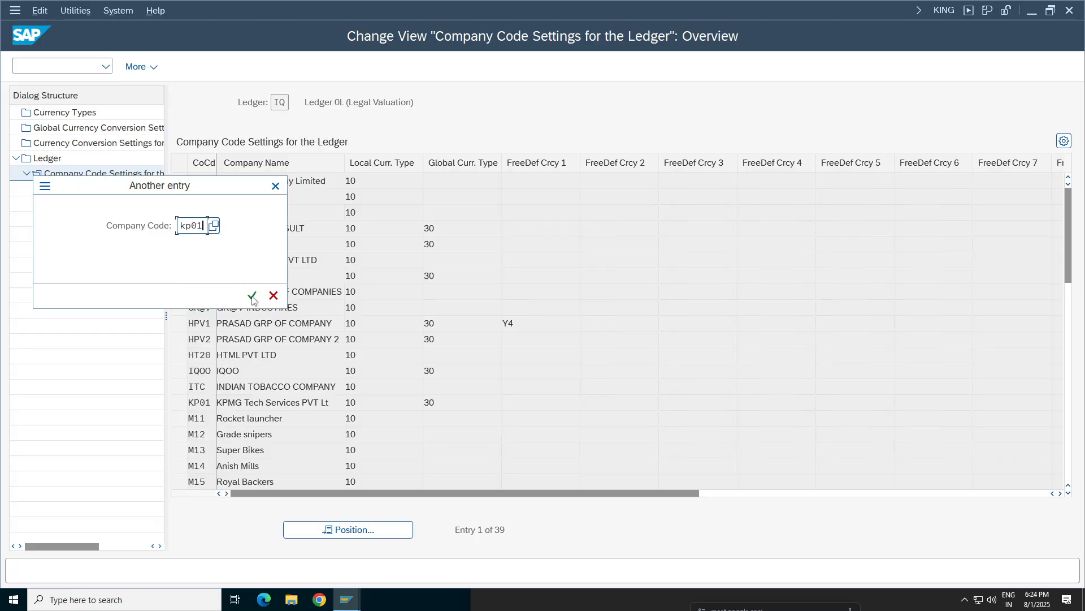
click(252, 295)
click(179, 181)
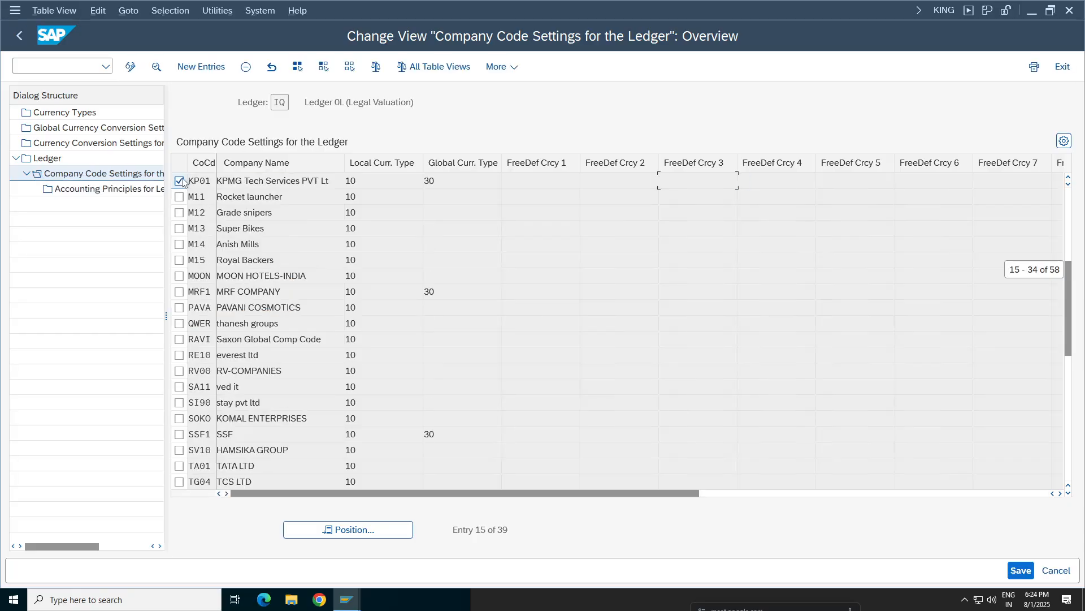
click(245, 67)
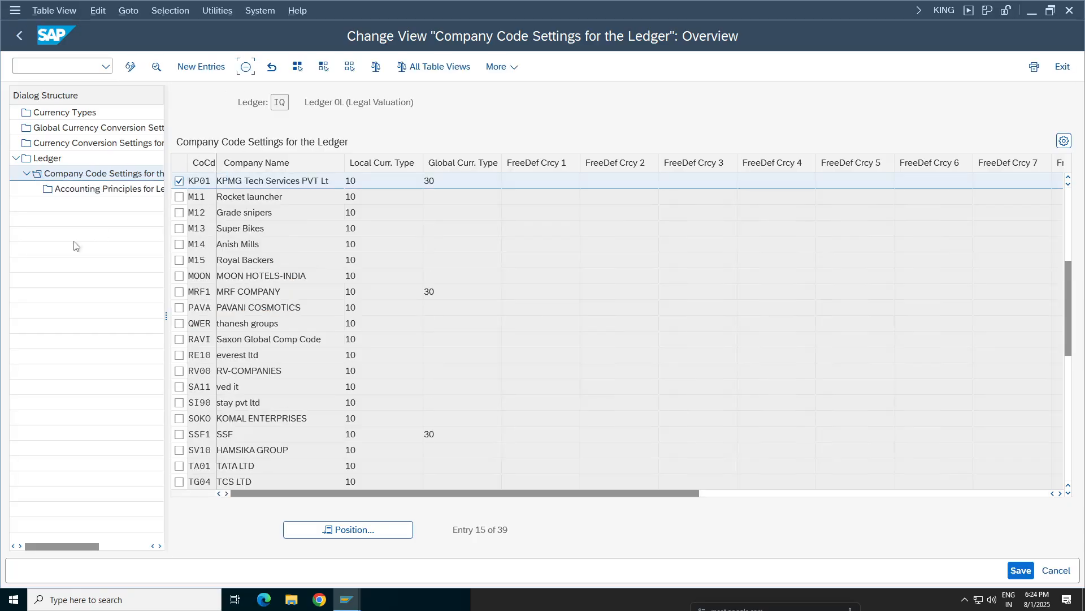
click(19, 35)
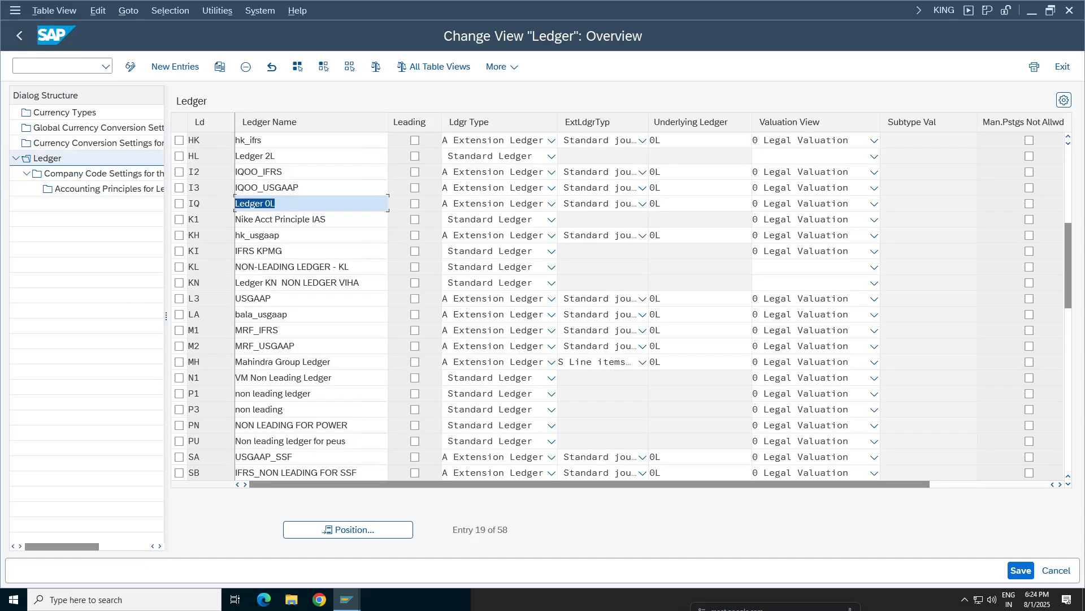
Step: Delete company code KP01 from the company code settings of extension ledger L3 (USGAAP) and return to the ledger overview
click(180, 219)
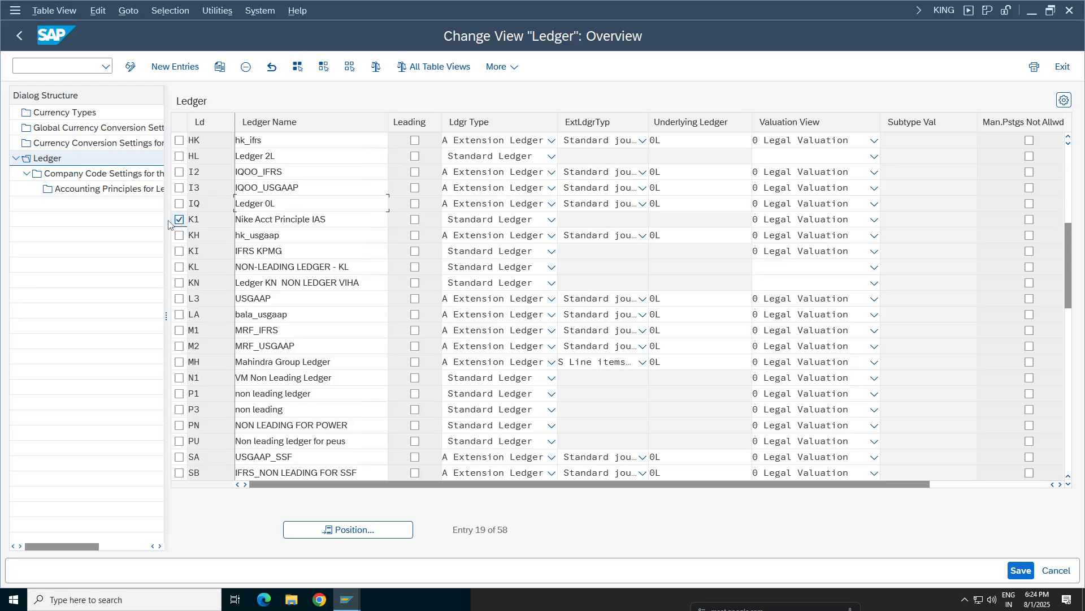
click(181, 220)
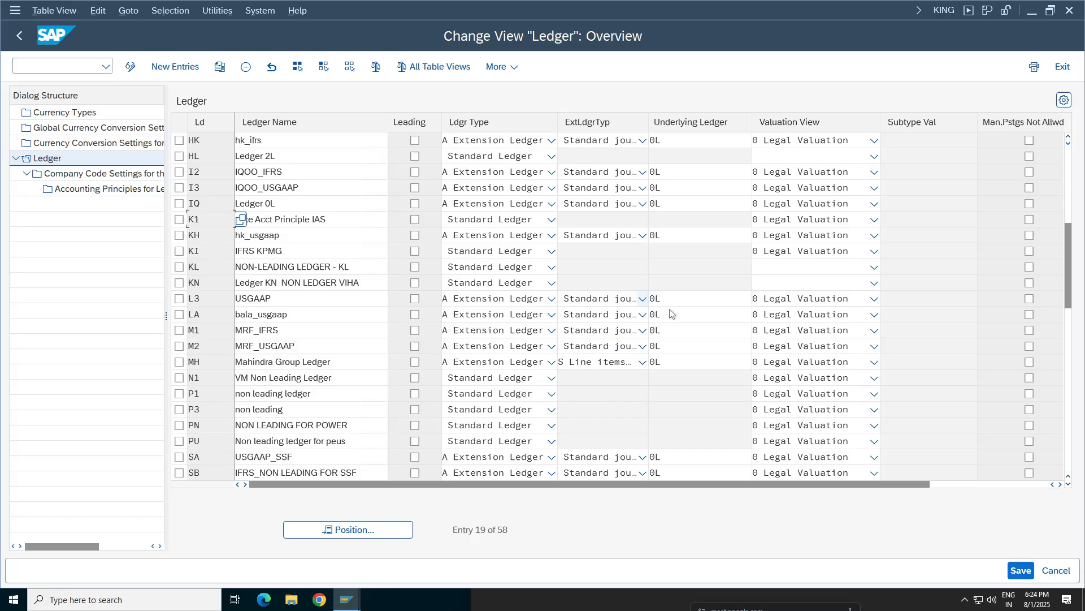
click(182, 301)
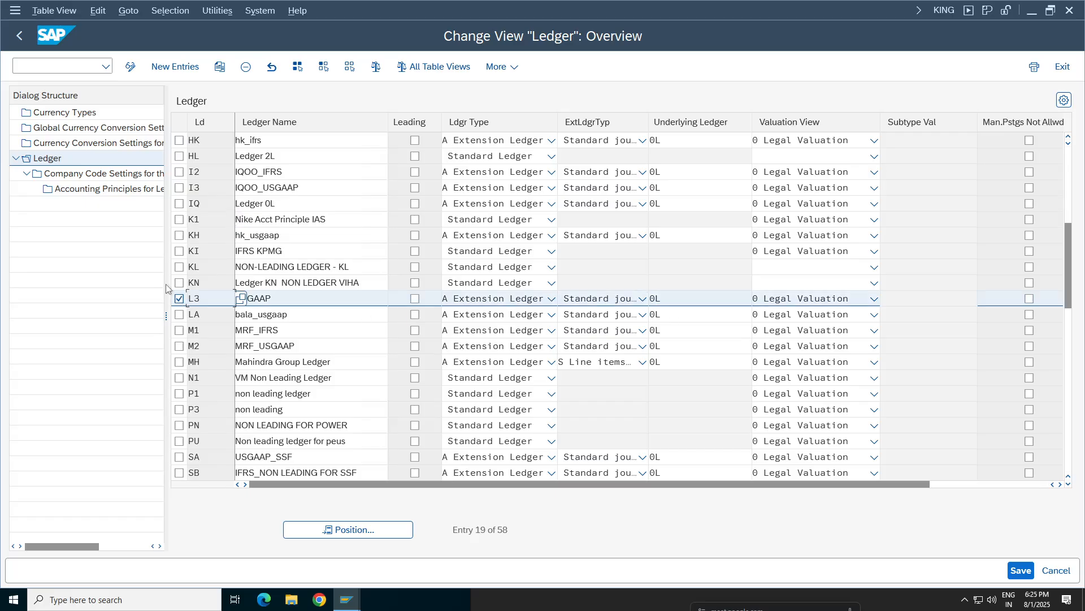
double_click(117, 175)
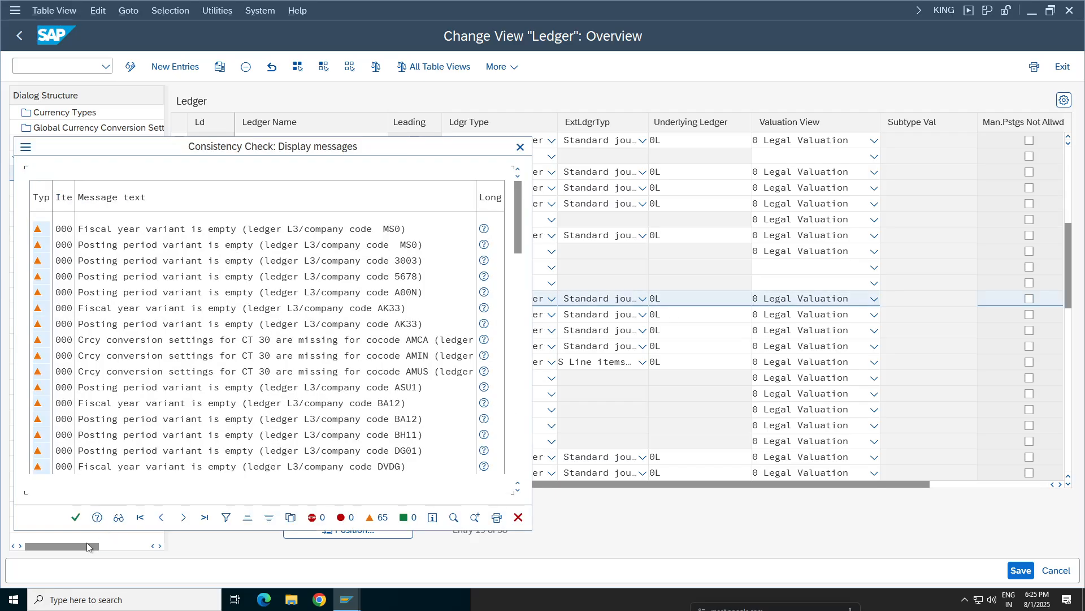
click(76, 517)
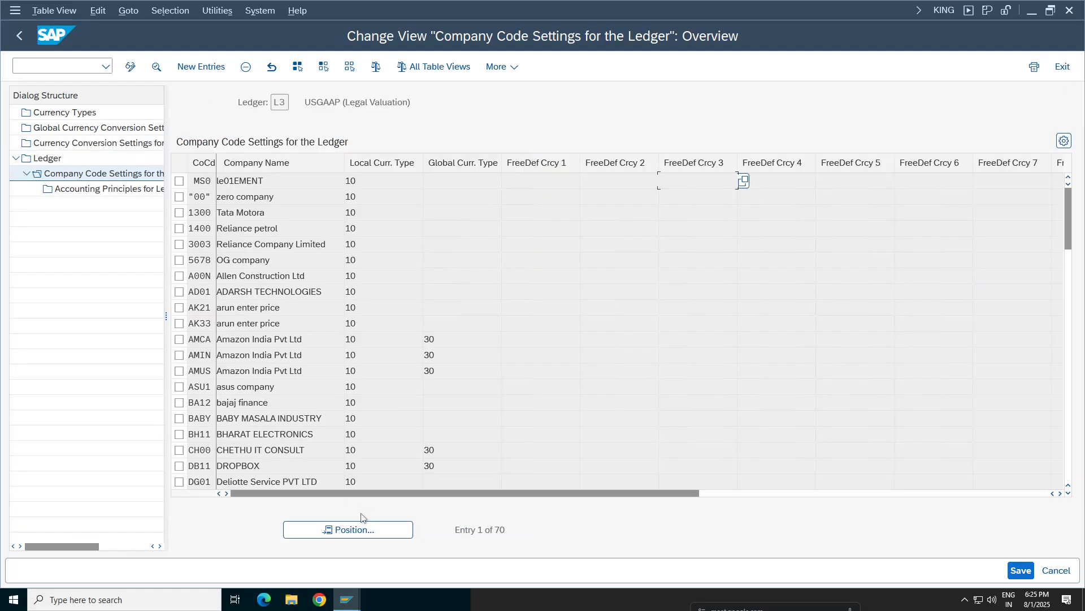
click(300, 527)
text(k)
key(Down)
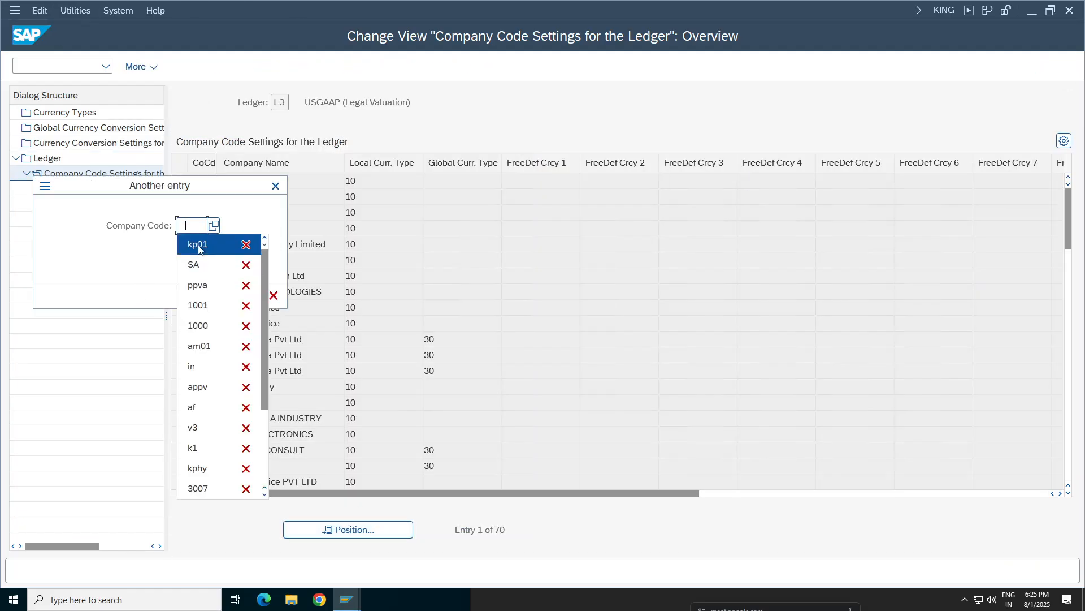
key(Return)
key(Return)
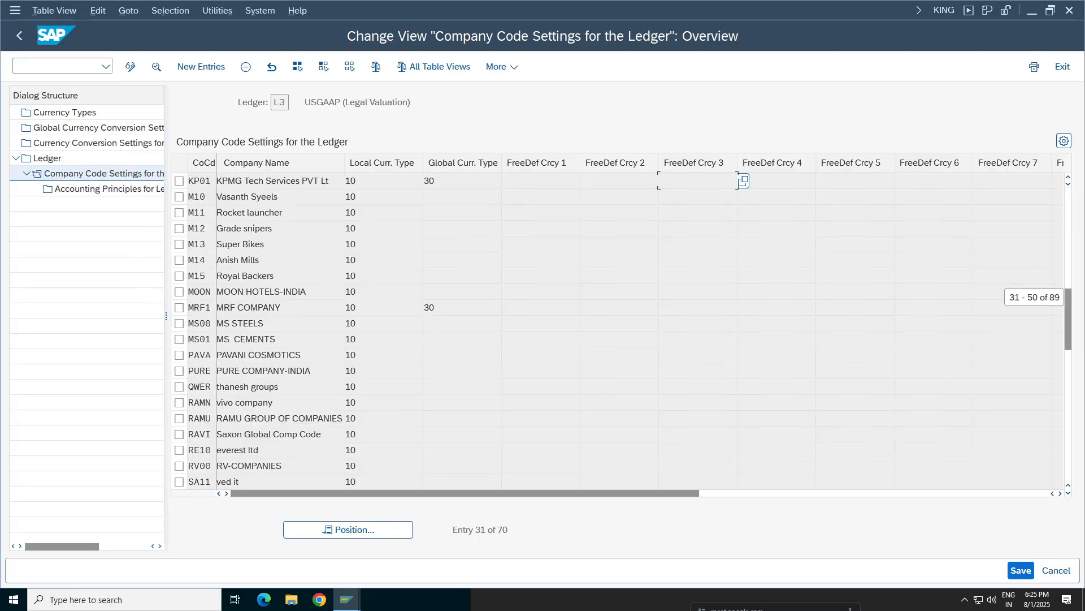
click(245, 68)
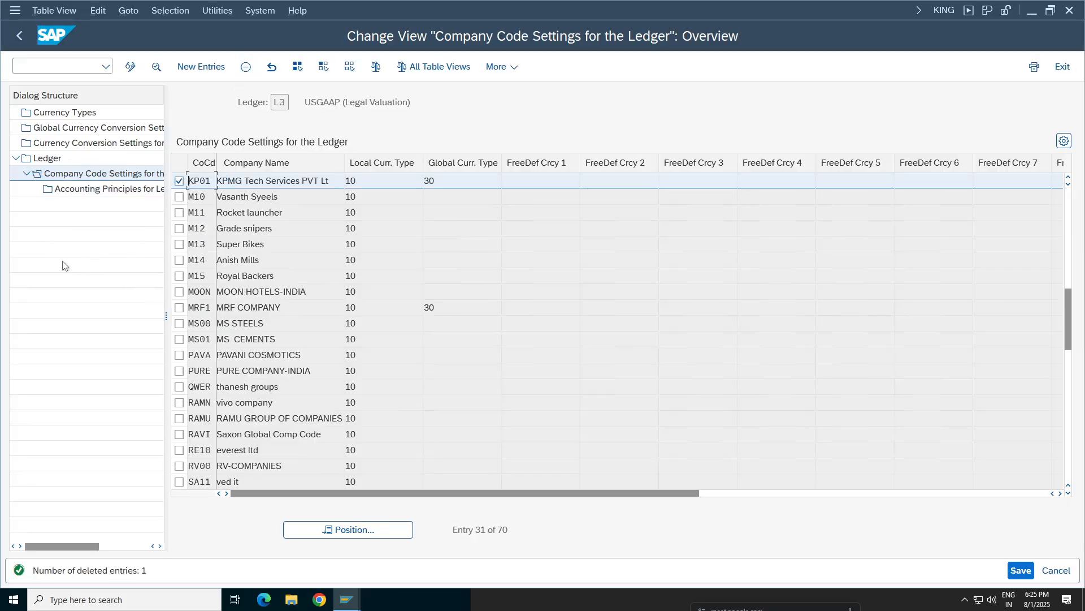
click(19, 35)
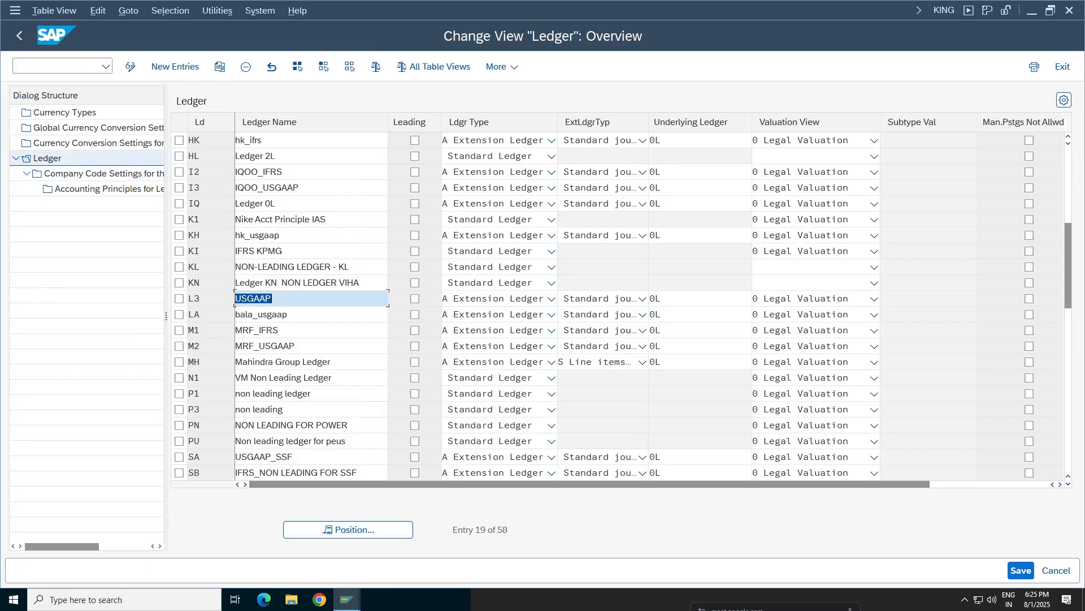
Step: Delete company code KP01 from the company code settings of extension ledger LA (bala_usgaap) and return to the ledger overview
click(179, 315)
click(113, 175)
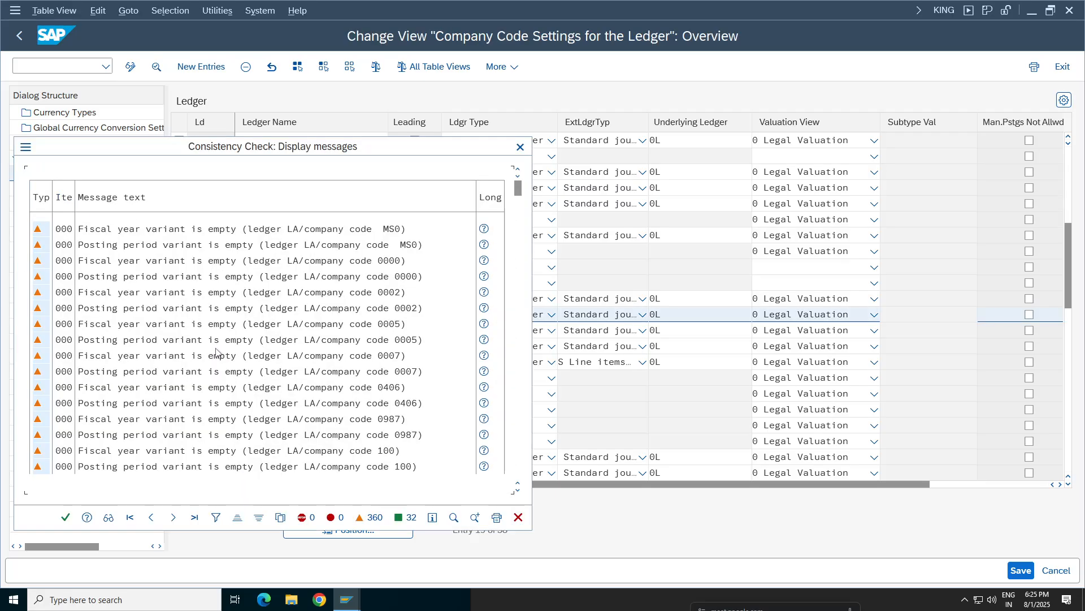
click(64, 517)
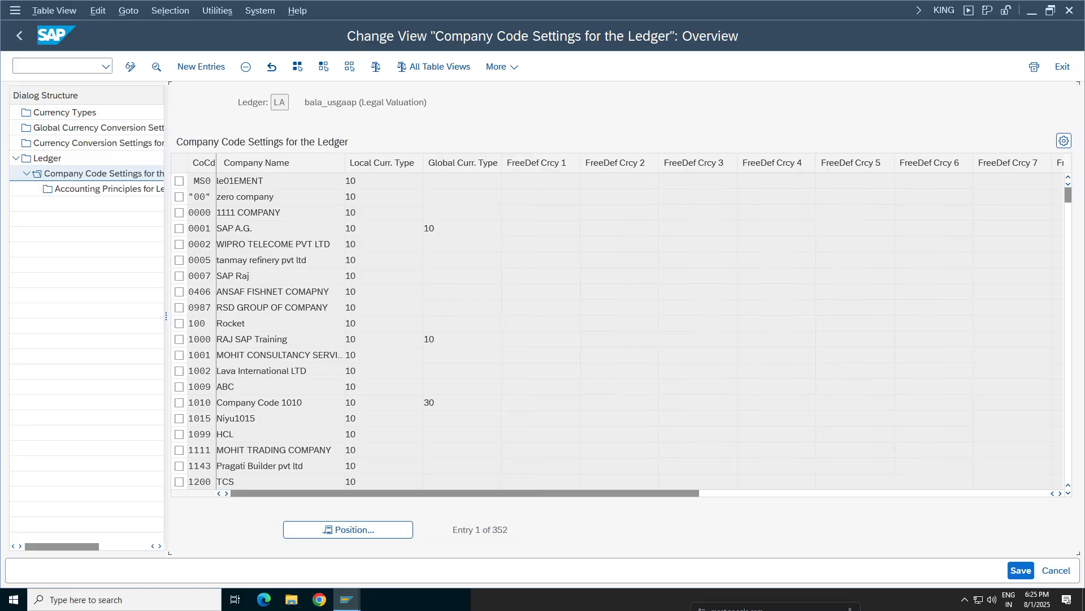
click(373, 528)
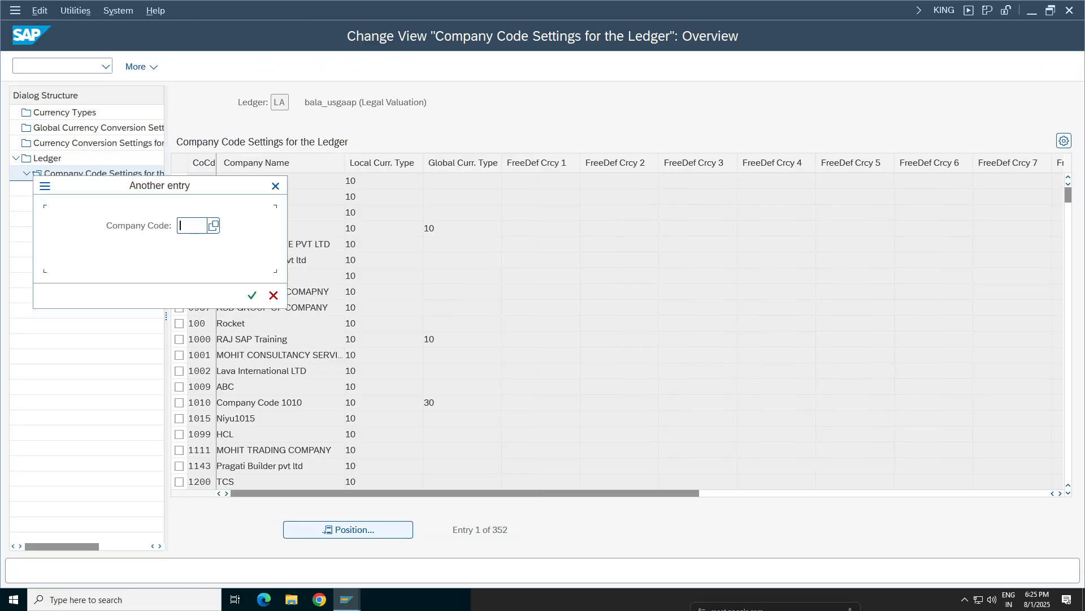
text(kp01)
key(Return)
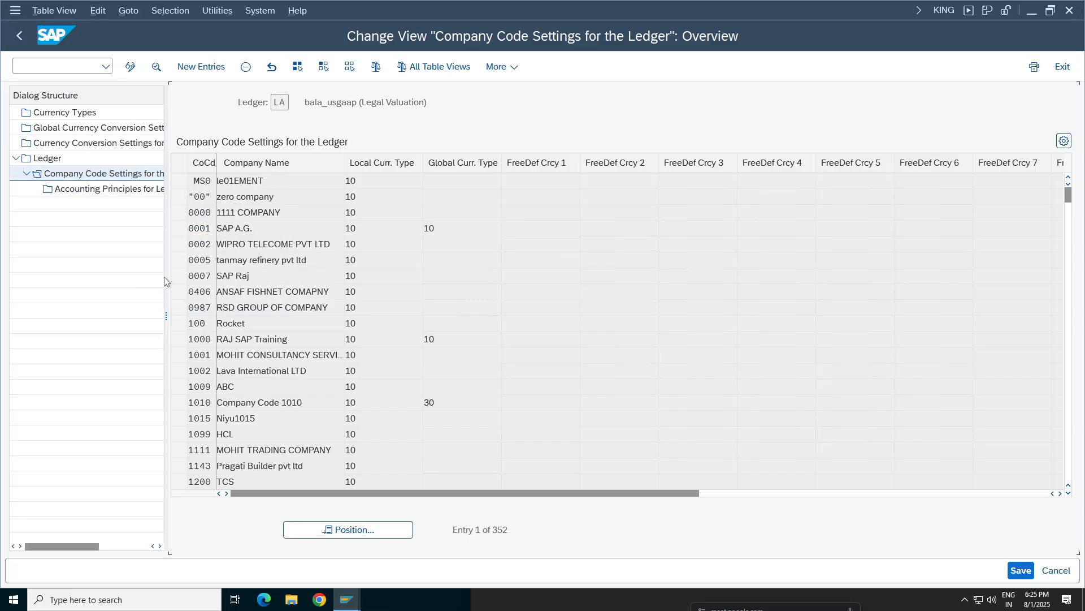
click(246, 67)
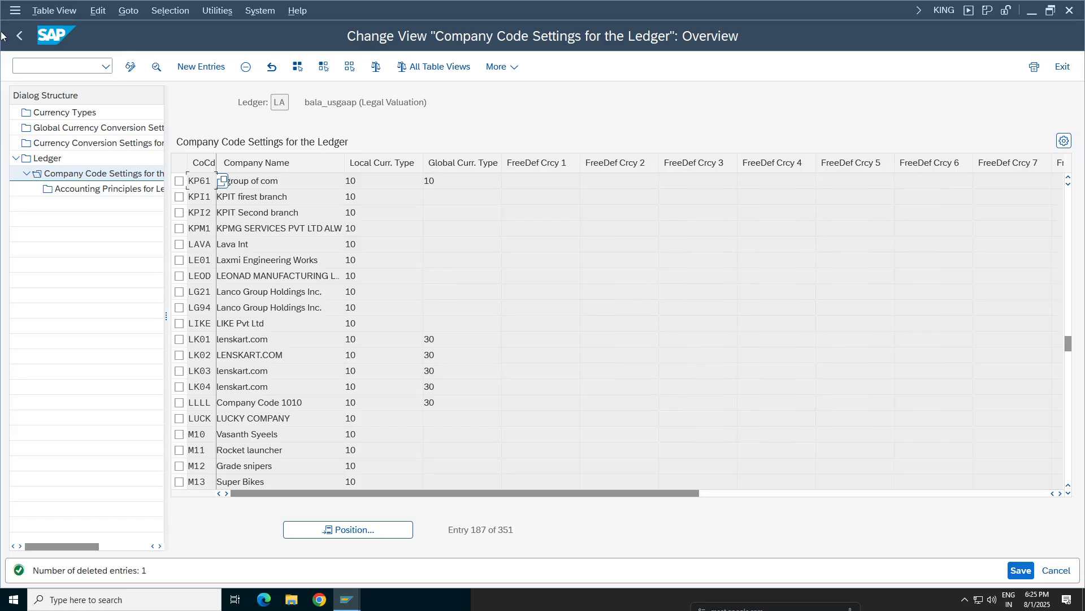
click(20, 36)
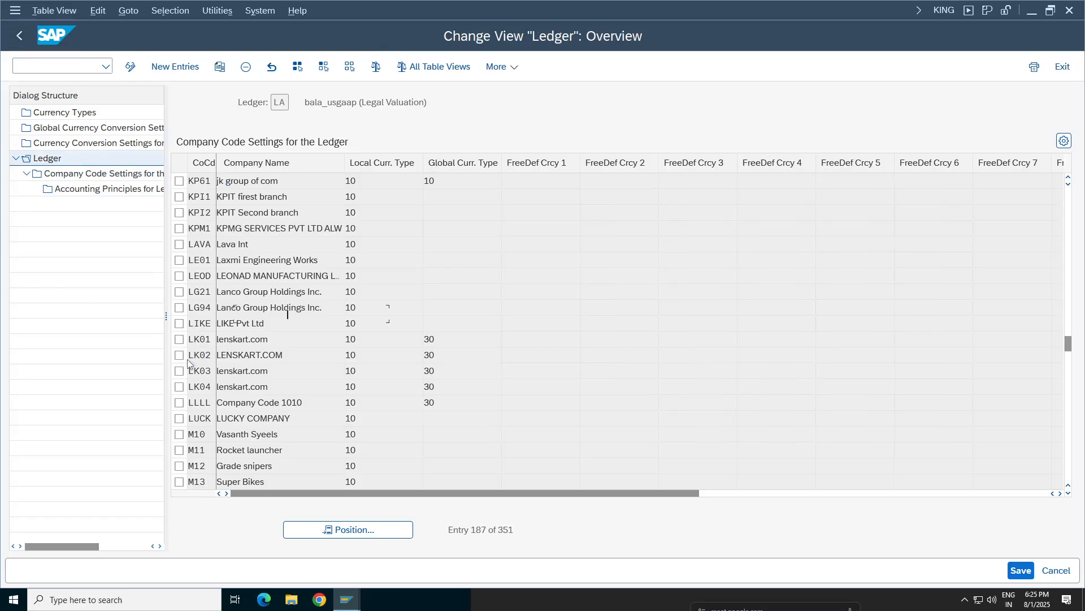
Step: Delete company code KP01 from the company code settings of extension ledger M1 (MRF_IFRS) and return to the ledger overview
click(180, 331)
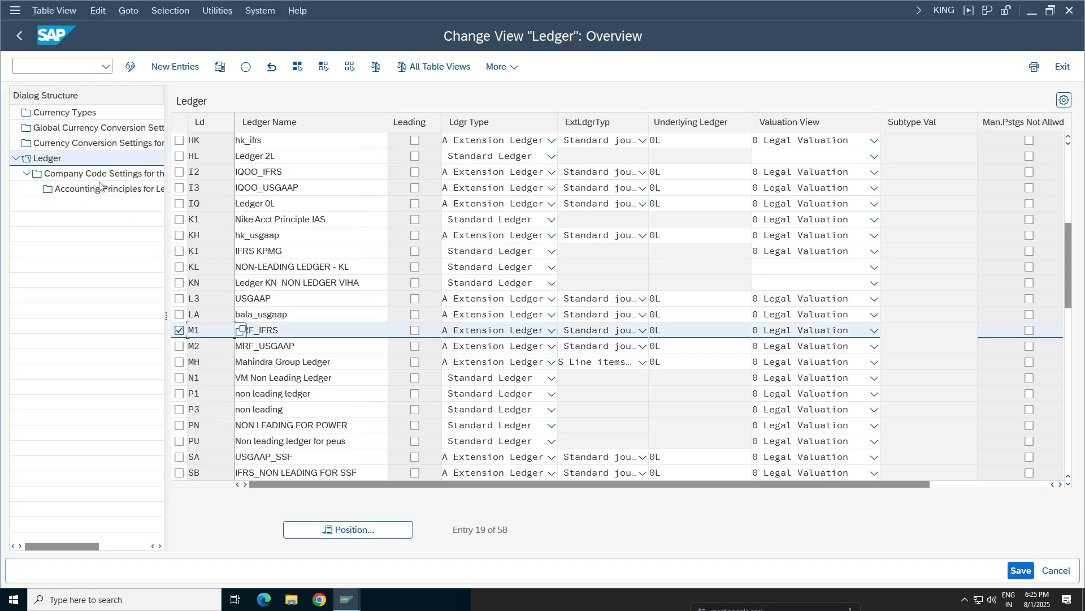
click(88, 173)
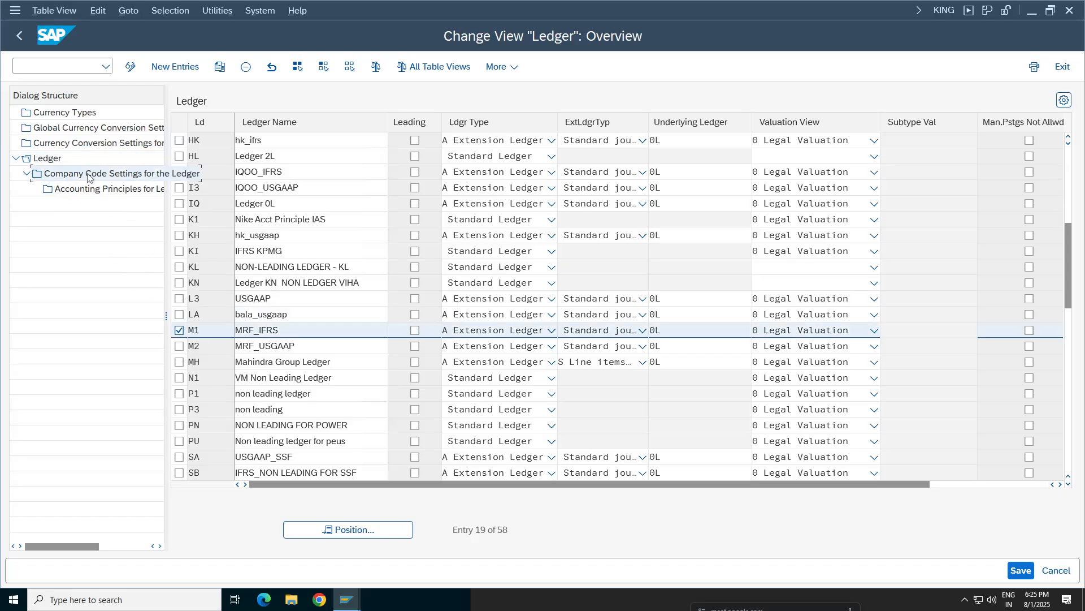
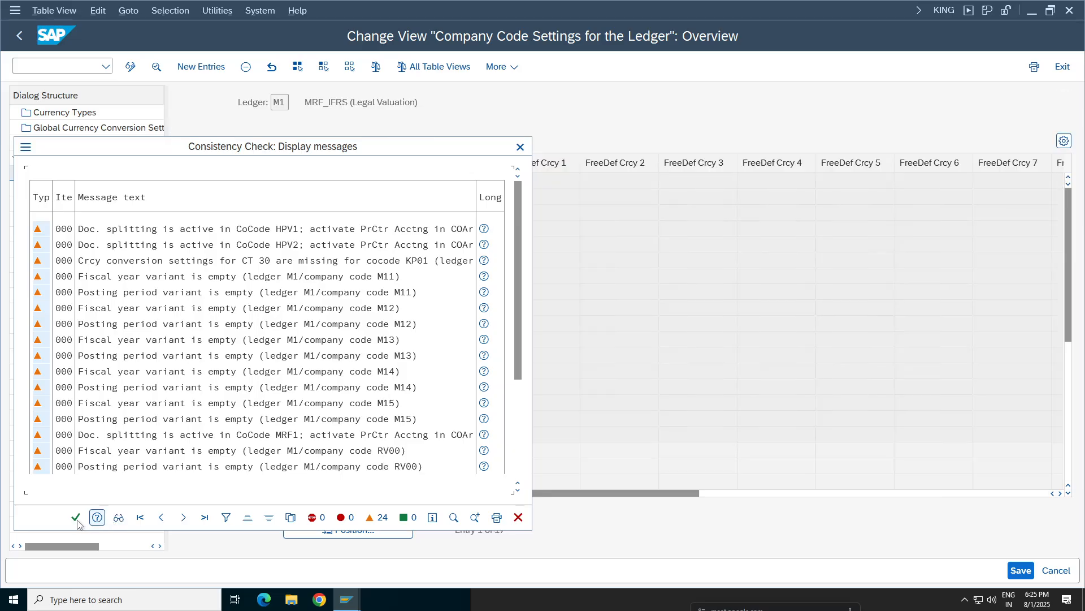
click(75, 517)
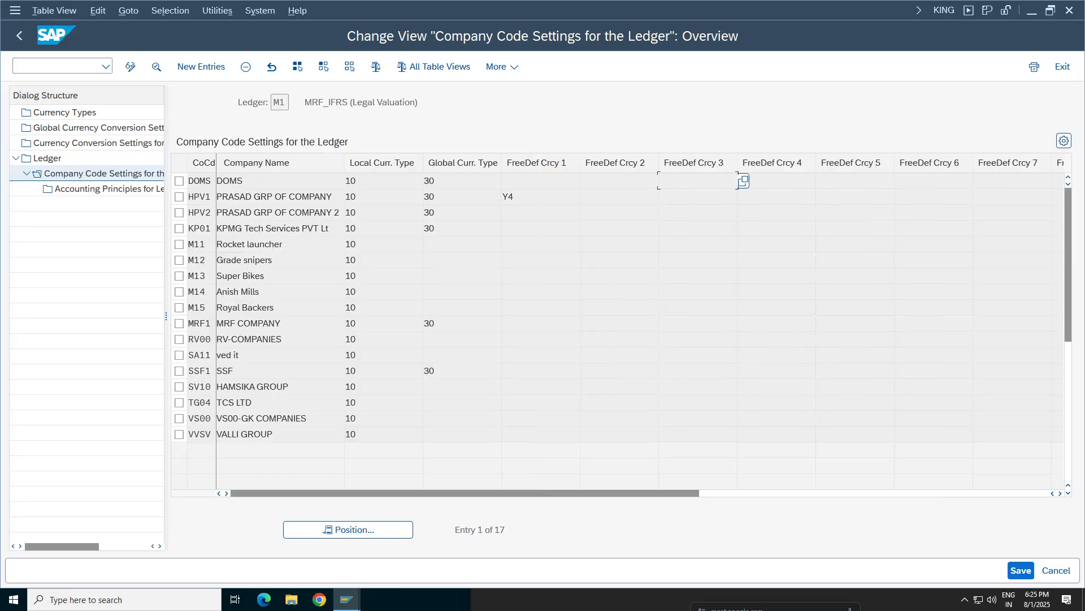
click(355, 529)
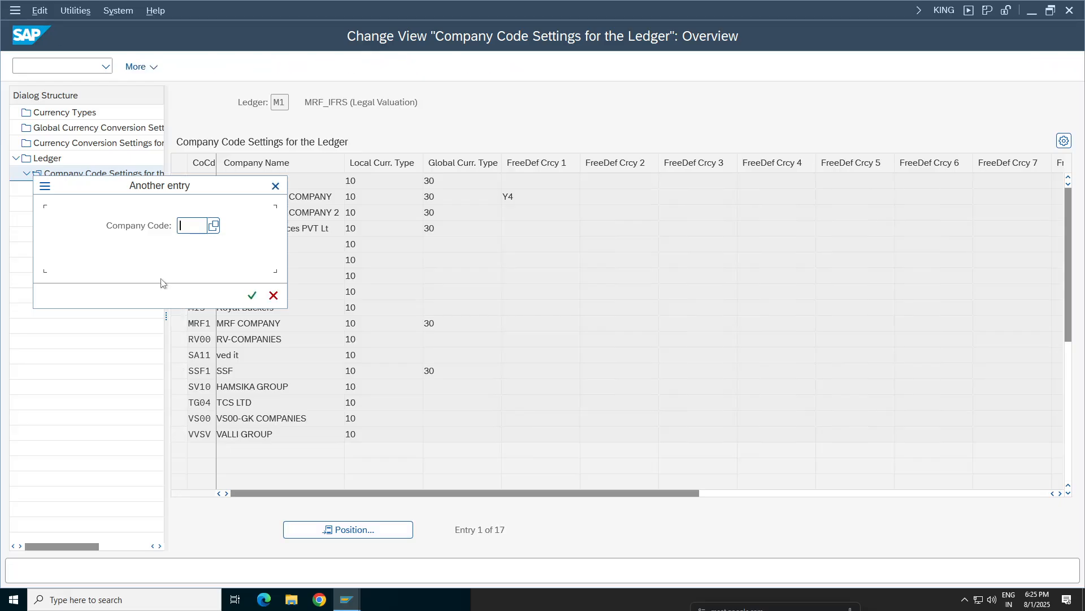
click(186, 247)
click(252, 295)
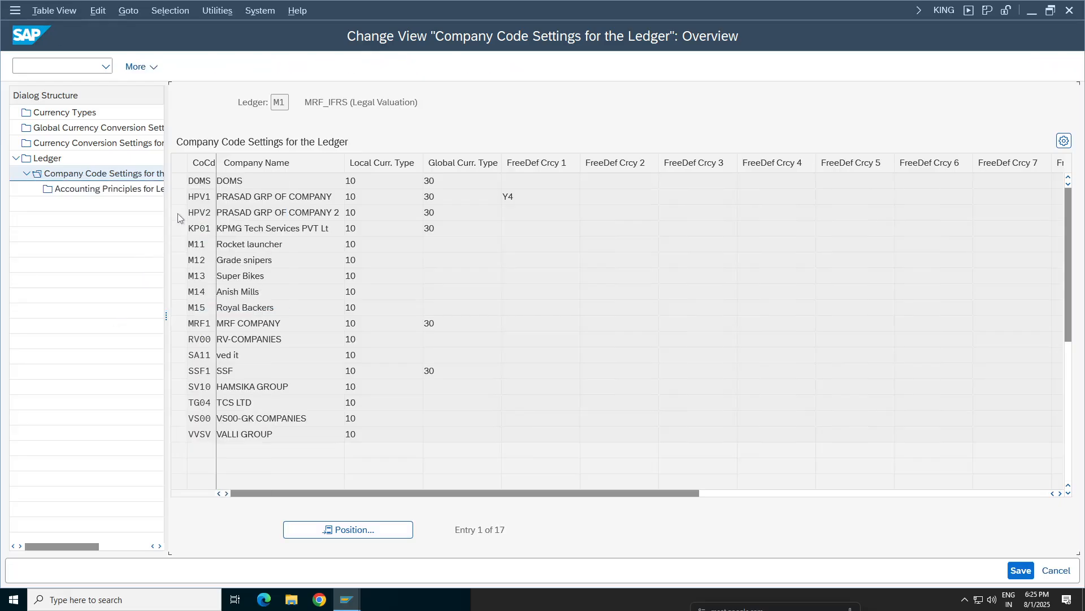
click(180, 181)
click(246, 66)
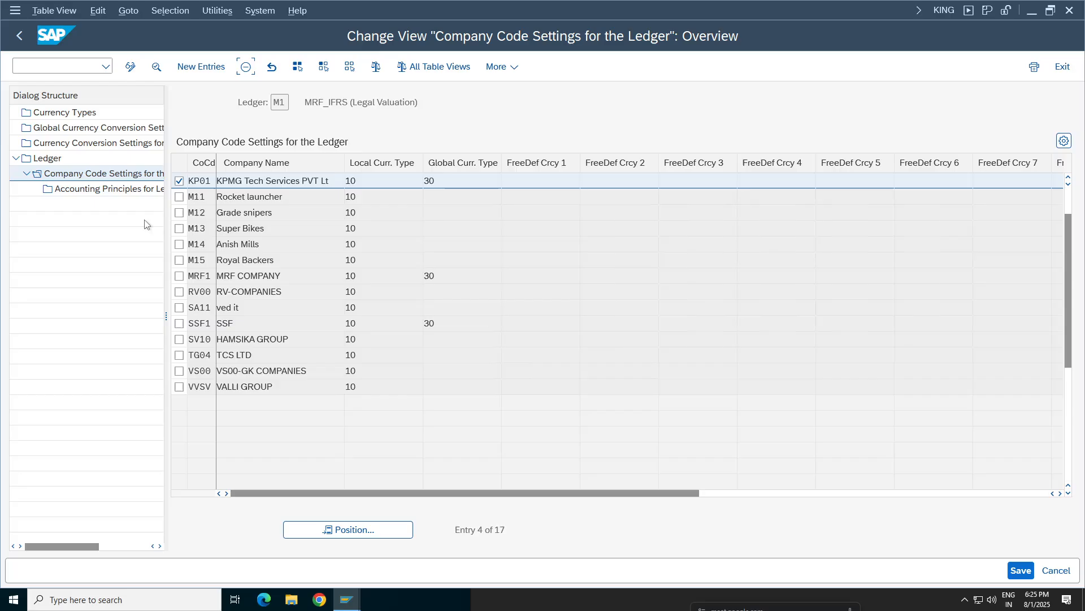
click(19, 35)
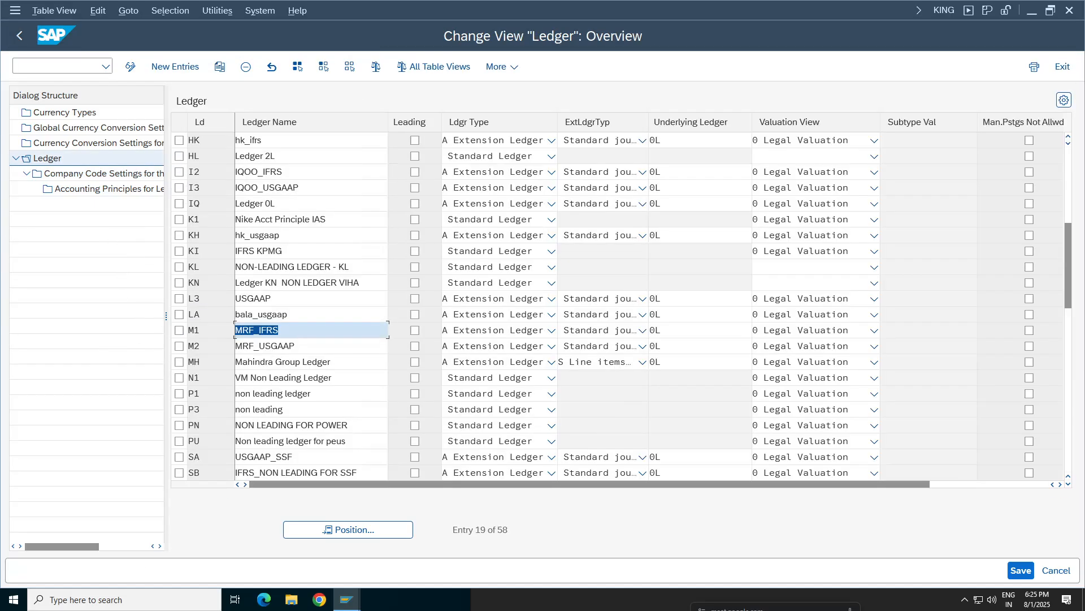
Step: Delete company code KP01 from the company code settings of extension ledger M2 (MRF_USGAAP) and return to the ledger overview
click(179, 346)
double_click(102, 174)
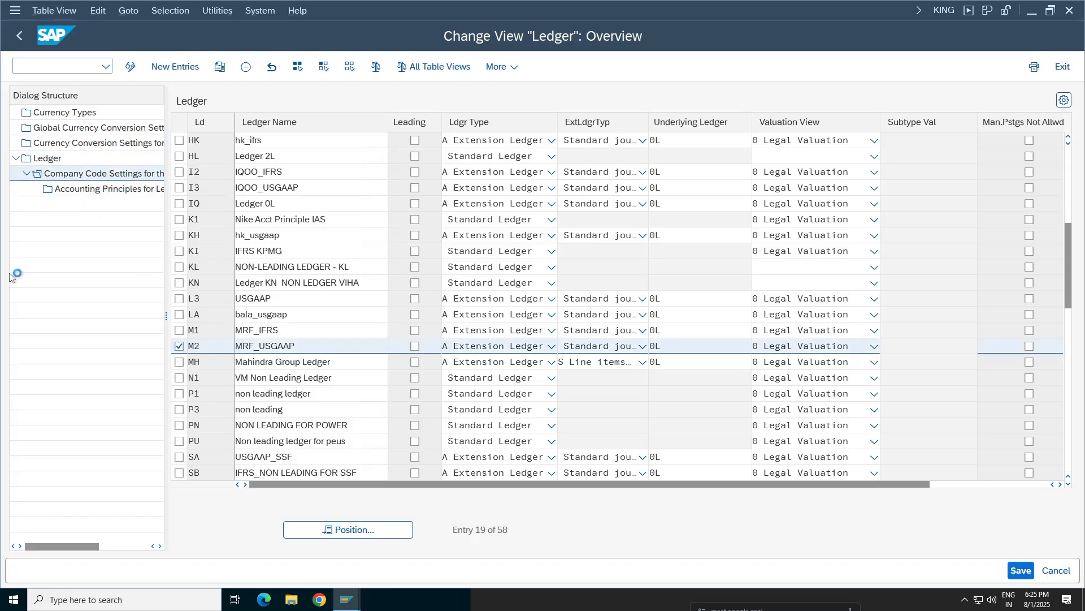
click(76, 515)
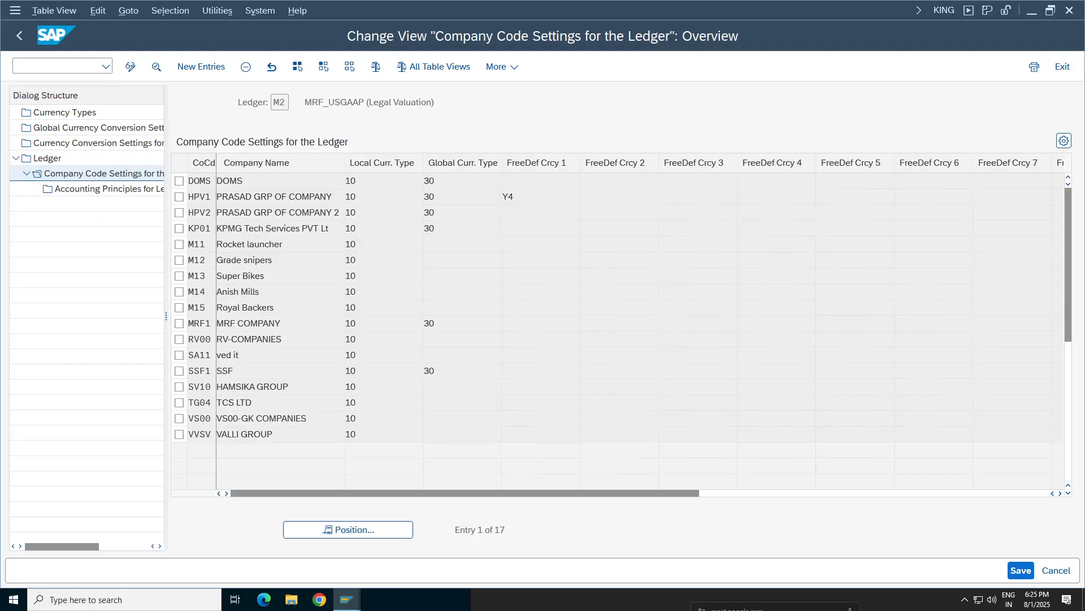
click(333, 530)
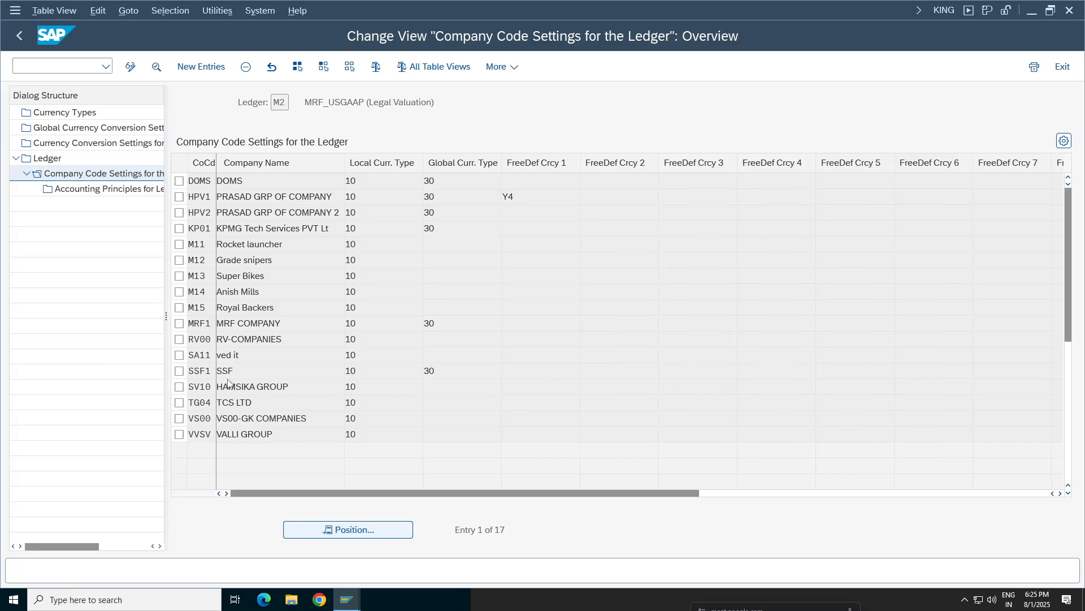
click(198, 244)
click(253, 295)
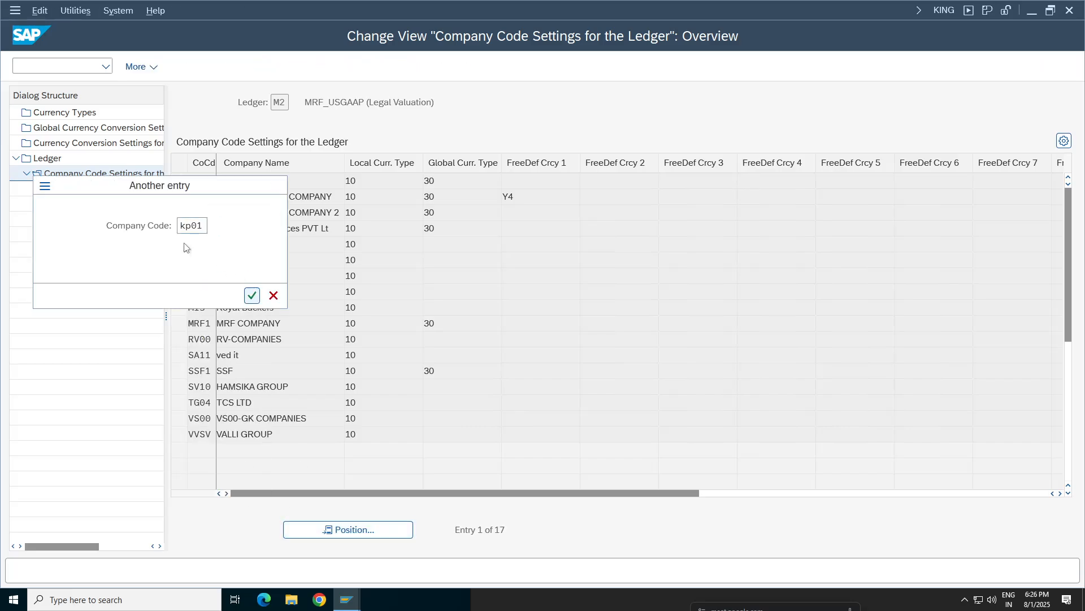
click(179, 181)
click(246, 67)
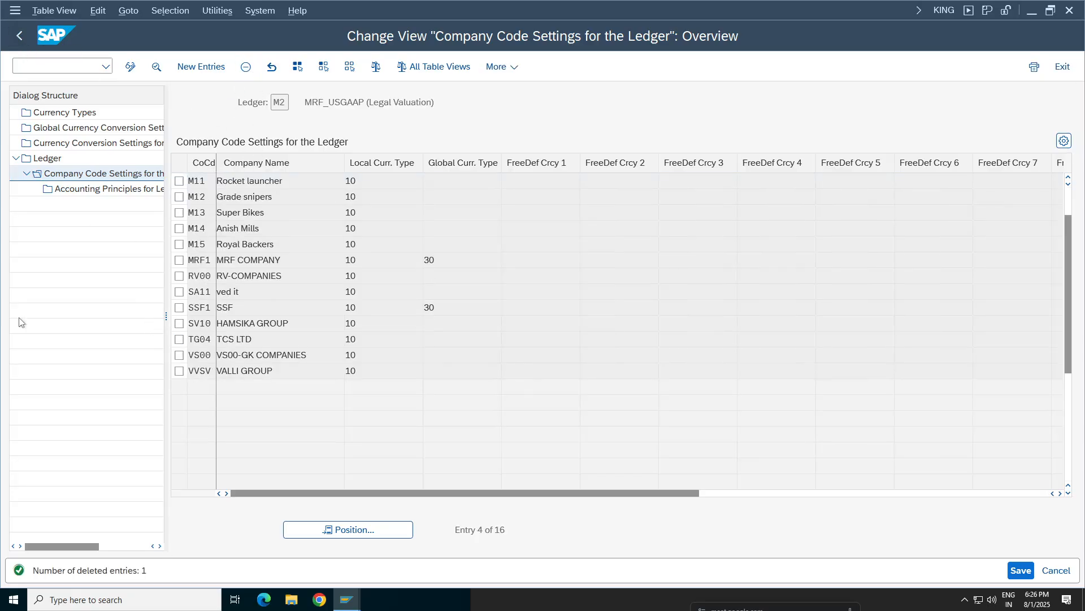
double_click(47, 158)
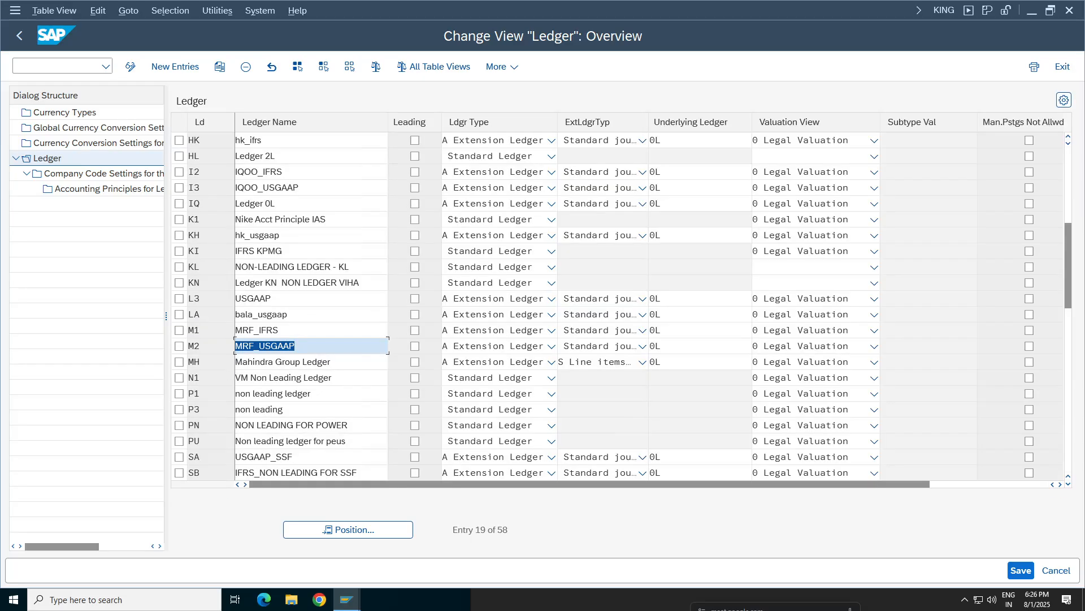
Step: Delete company code KP01 from the company code settings of extension ledger MH (Mahindra Group Ledger) and return to the ledger overview
click(180, 363)
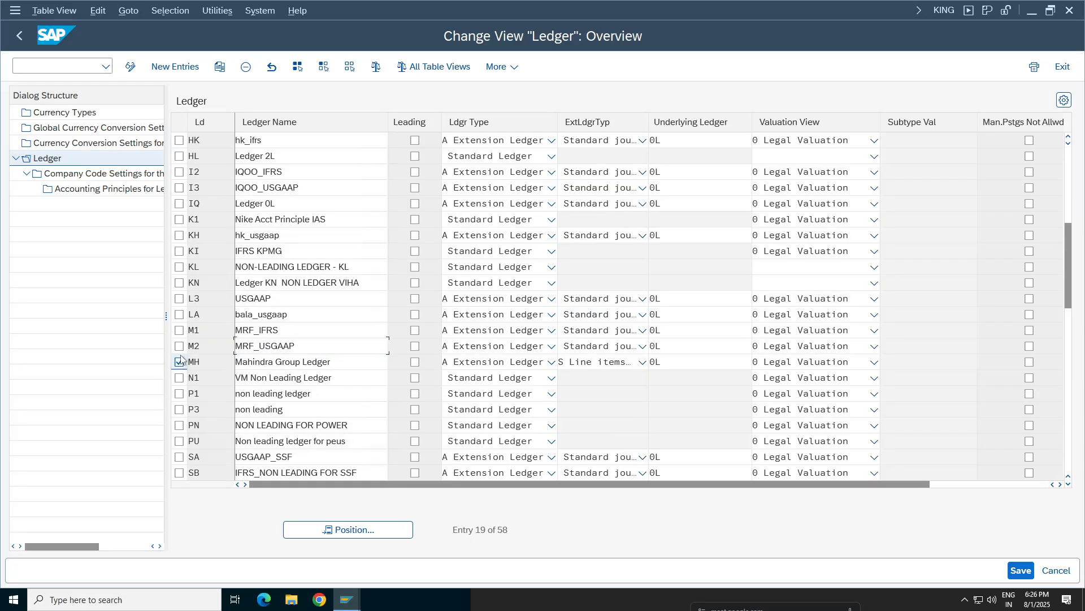
double_click(94, 174)
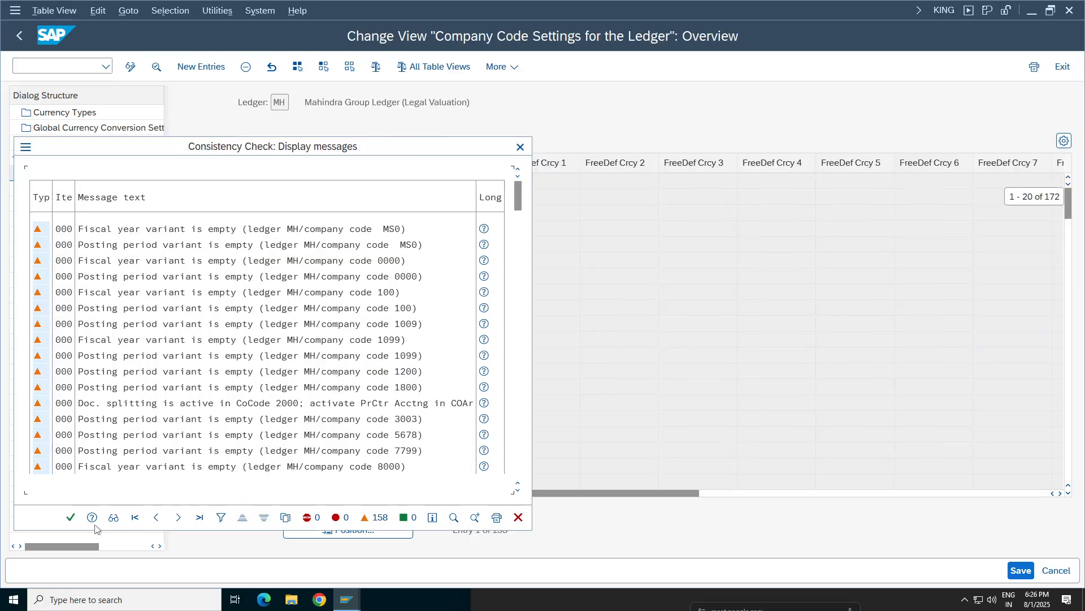
click(71, 517)
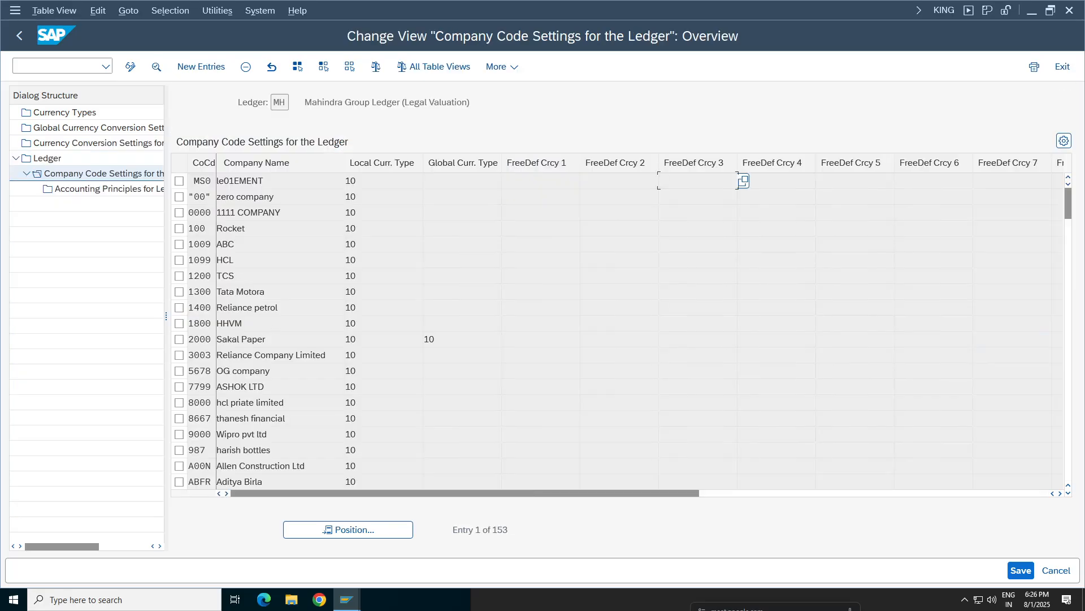
click(346, 529)
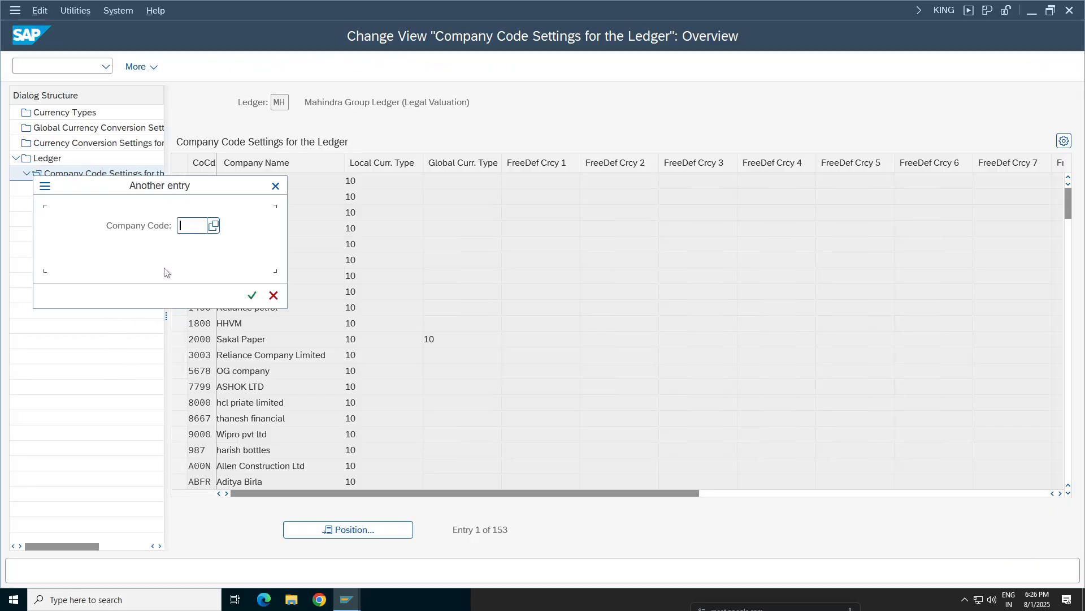
click(199, 244)
click(252, 295)
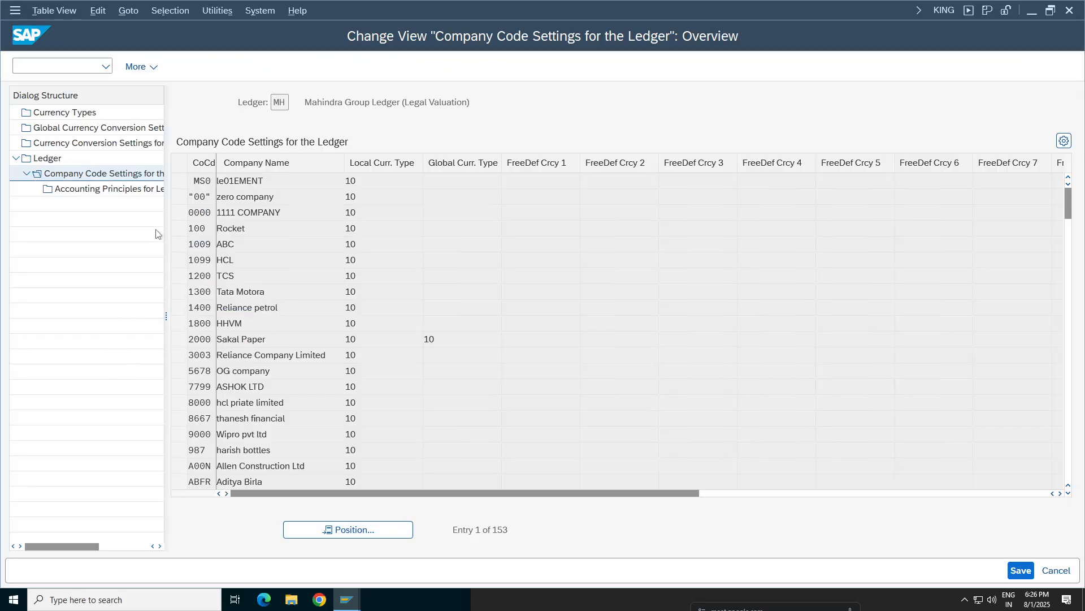
click(181, 180)
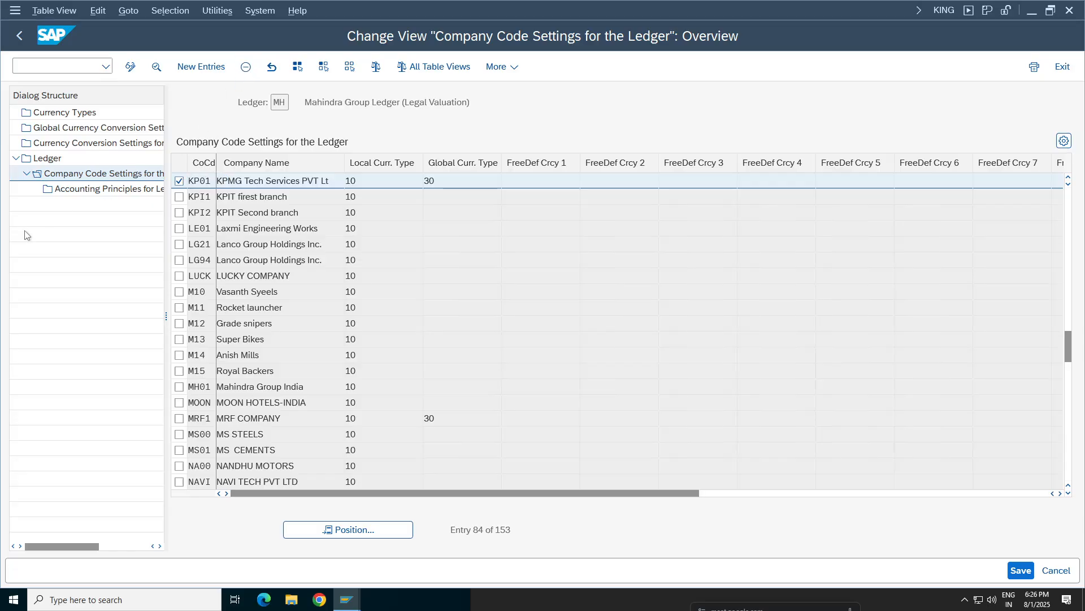
key(shift+F2)
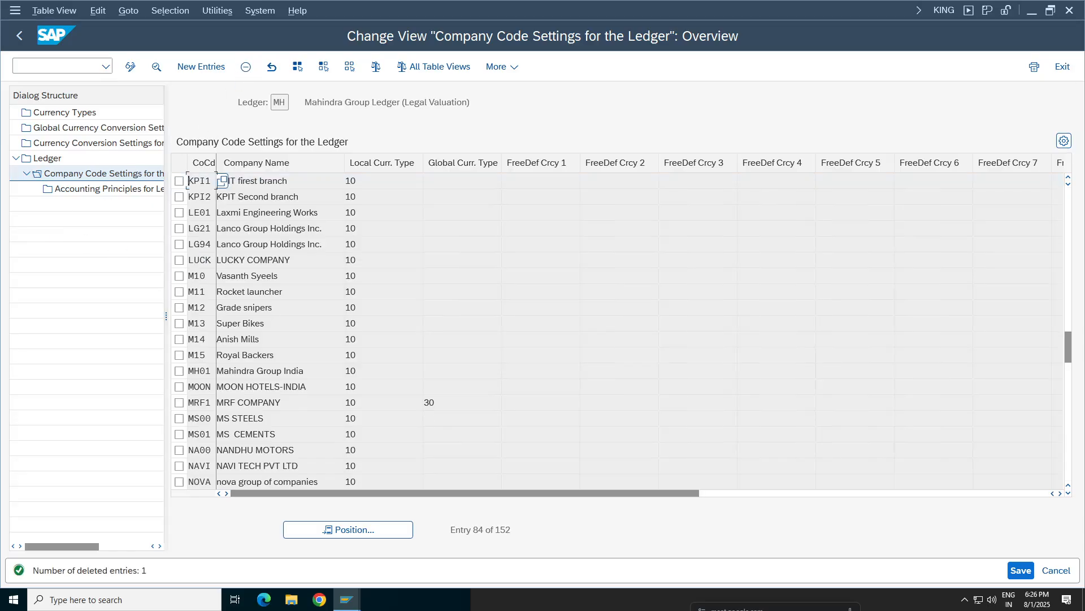
click(19, 36)
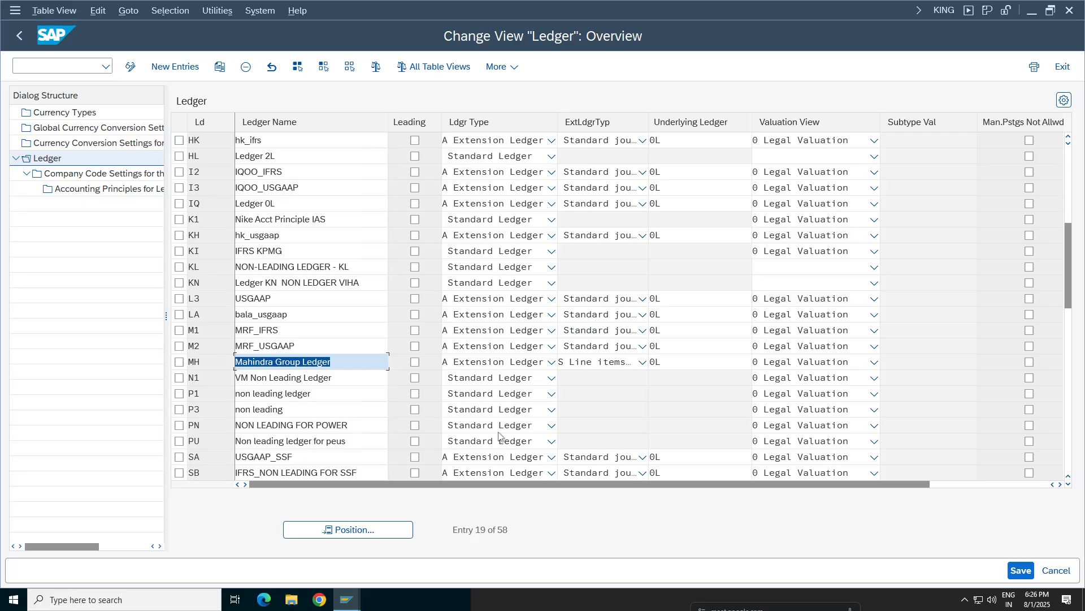
Step: Select ledger SA (USGAAP_SSF) and examine the remaining ledgers and their accounting principle settings for further extension ledgers
click(179, 458)
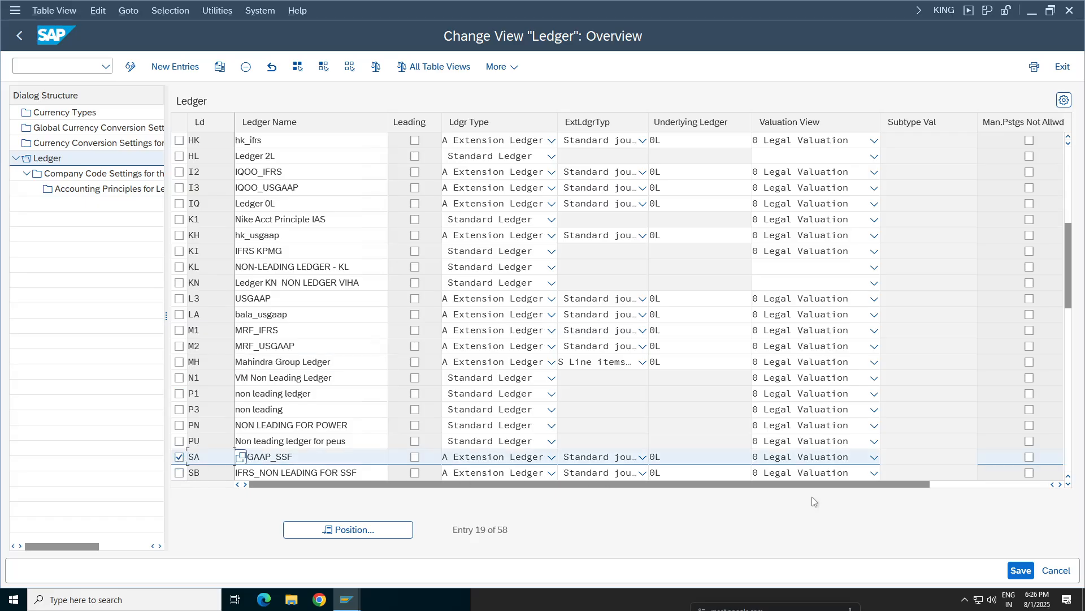
click(1068, 485)
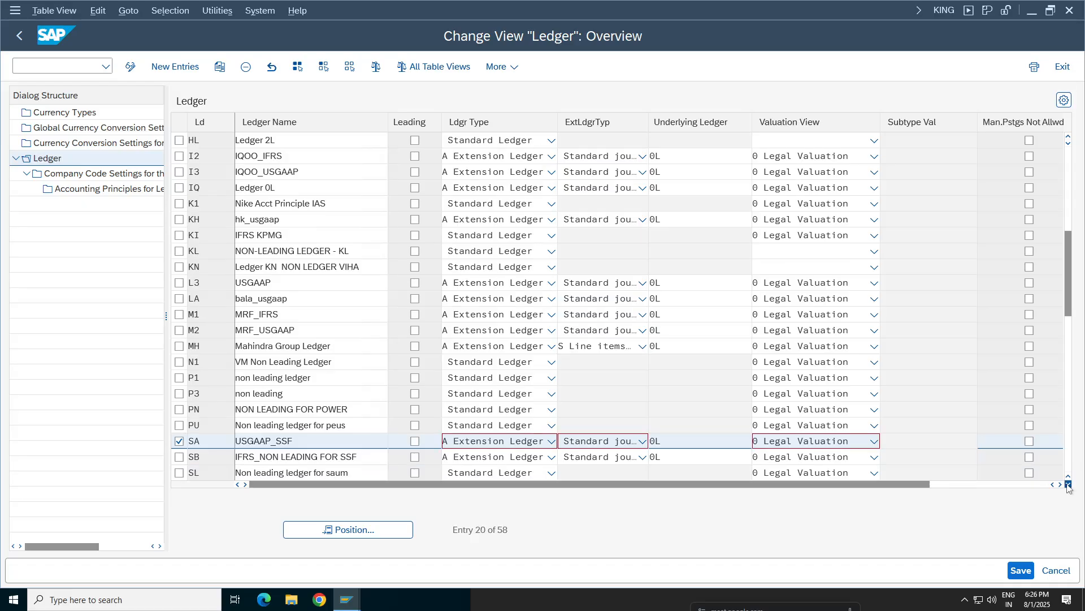
click(1069, 485)
click(1068, 485)
click(1068, 485)
click(1068, 485)
click(1069, 485)
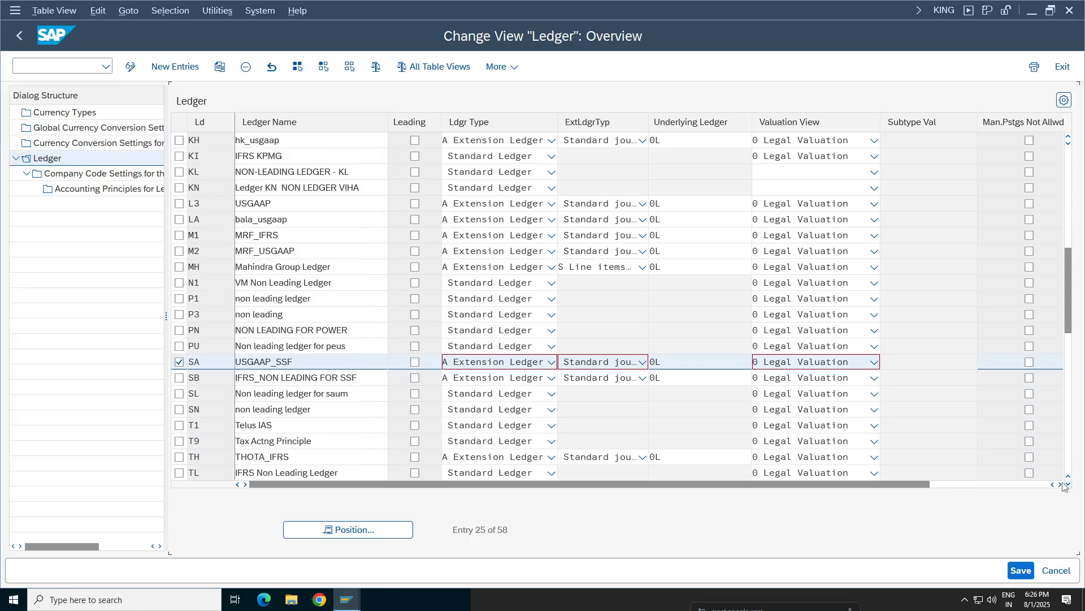
click(1068, 485)
click(1068, 485)
click(1060, 485)
click(1061, 485)
click(1061, 485)
click(1061, 485)
click(1061, 485)
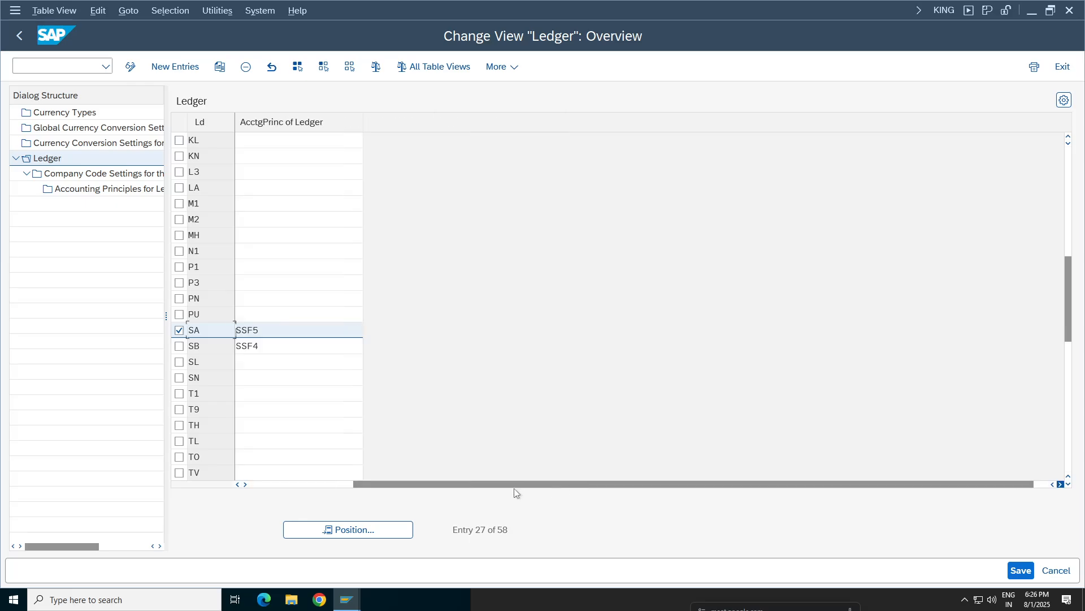
drag(514, 485, 258, 486)
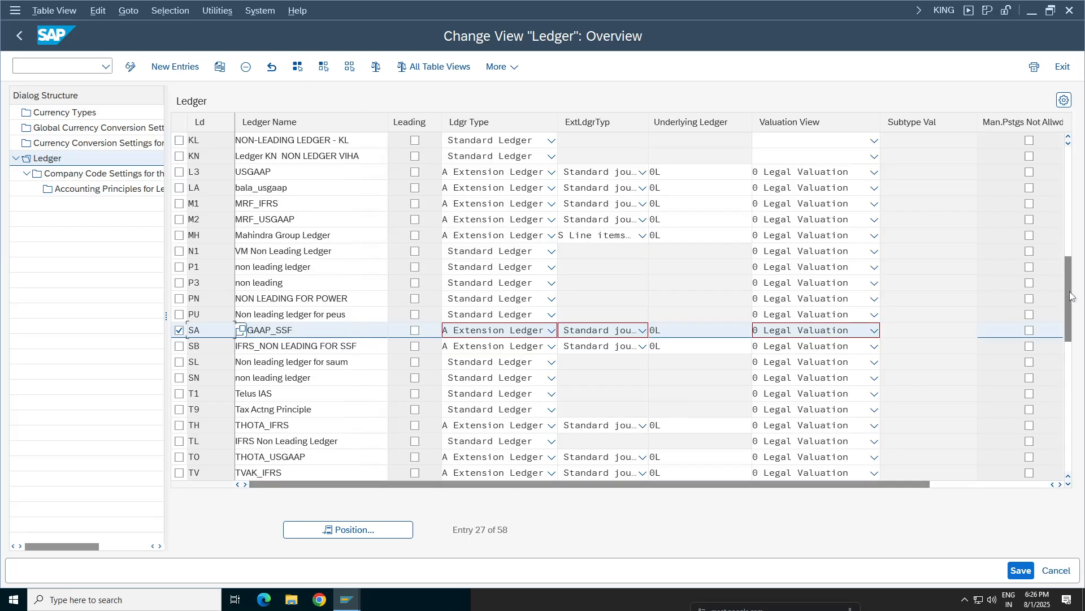
drag(1071, 295, 1068, 344)
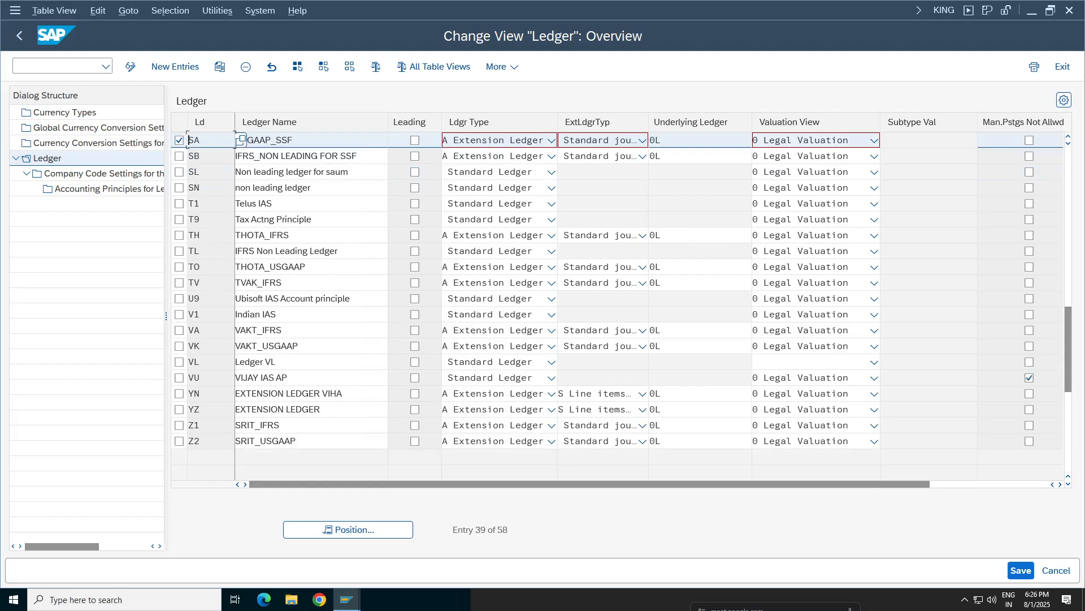
Step: Delete company code KP01 from the company code settings of extension ledger SA (USGAAP_SSF) and return to the ledger overview
double_click(83, 174)
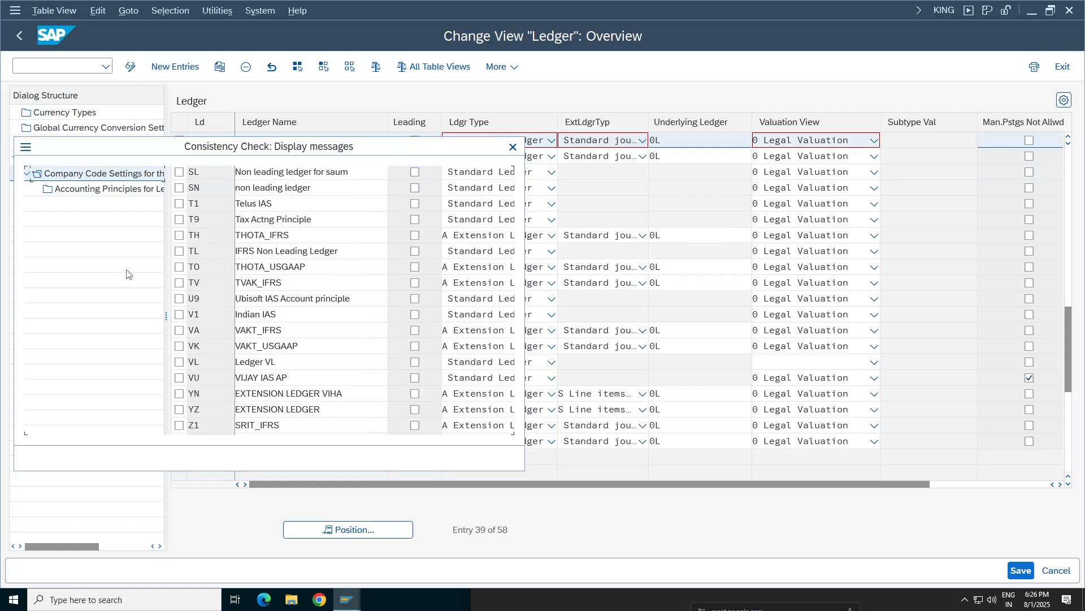
click(68, 455)
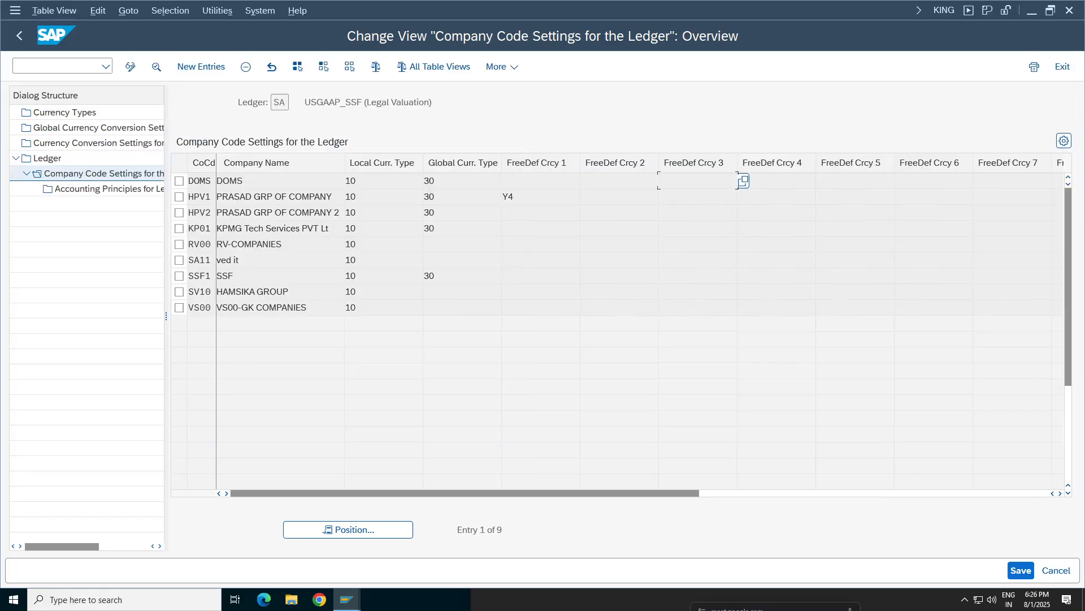
click(245, 67)
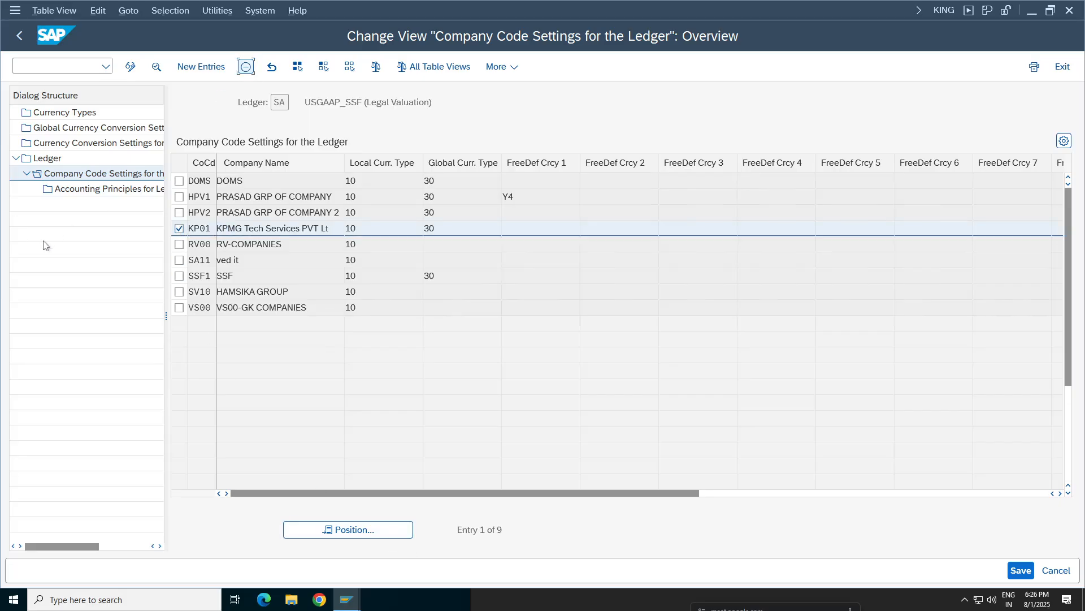
click(19, 36)
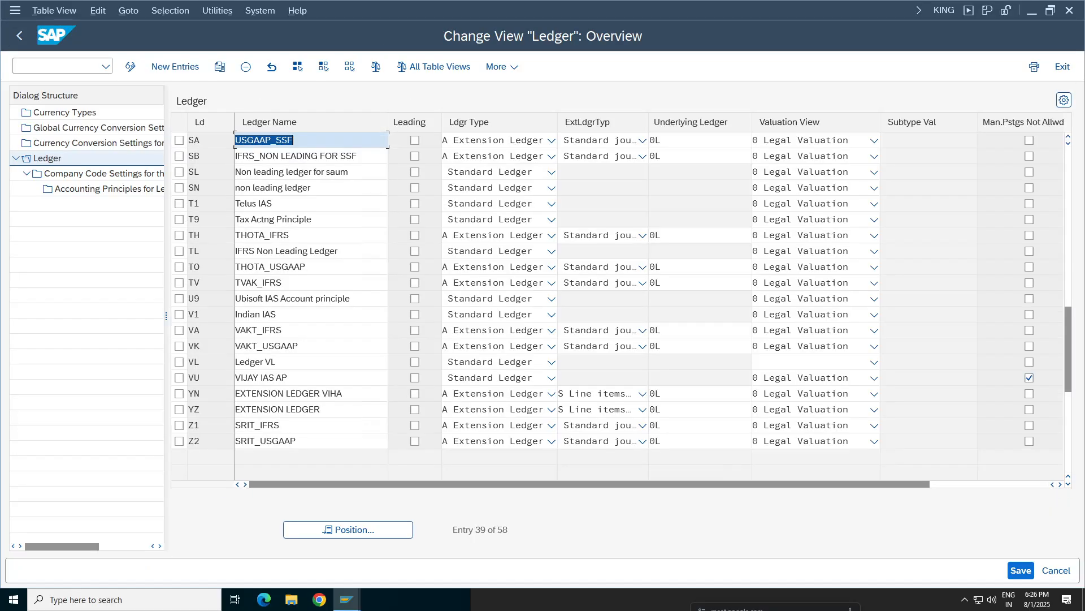
Step: Delete company code KP01 from the company code settings of extension ledger SB (IFRS_NON LEADING FOR SSF) and return to the ledger overview
click(179, 156)
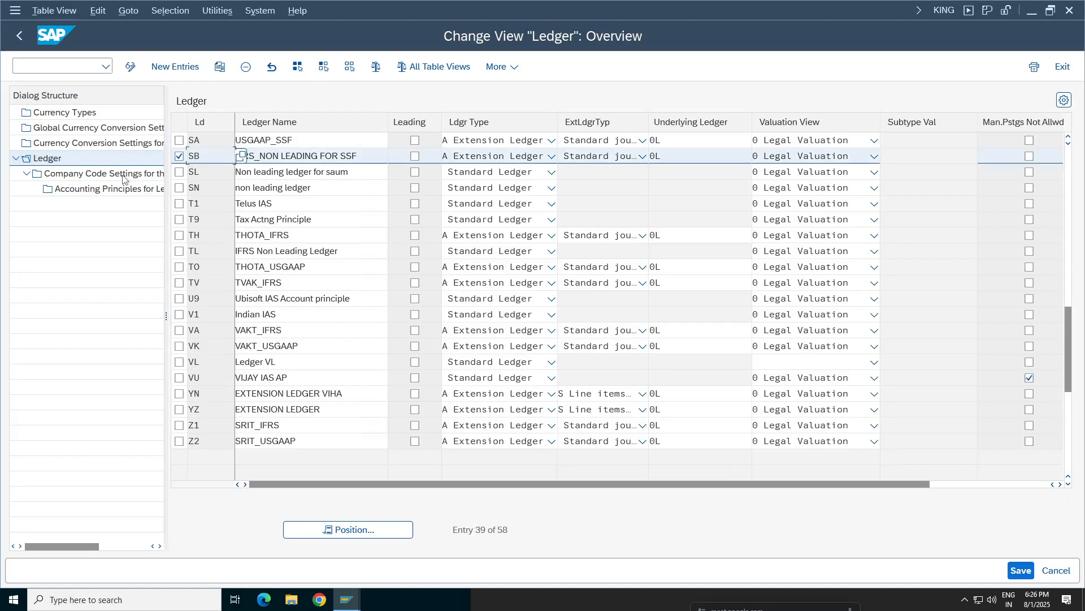
click(123, 178)
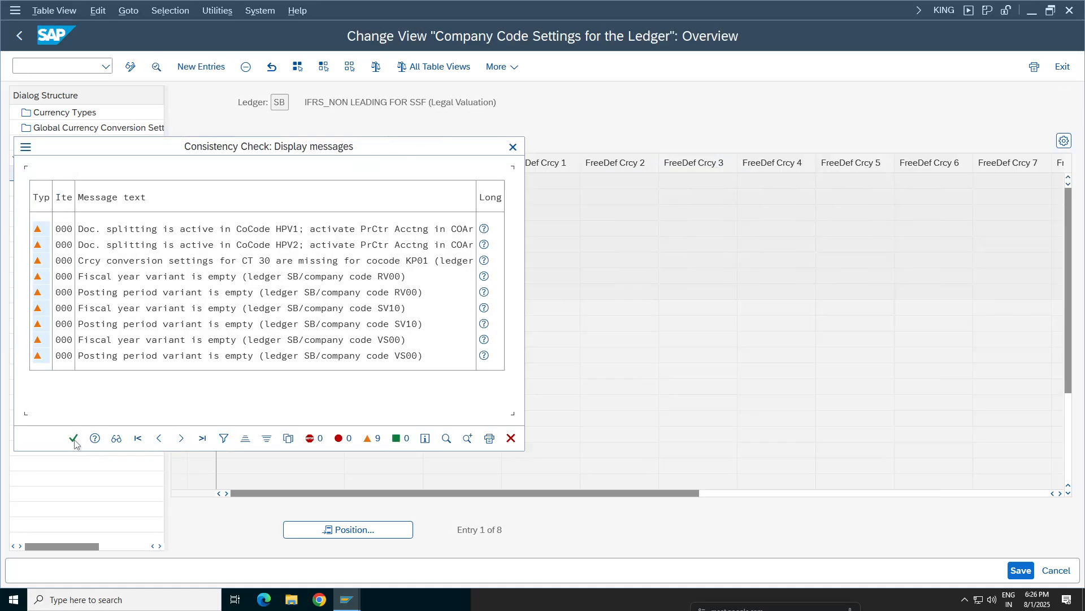
click(73, 440)
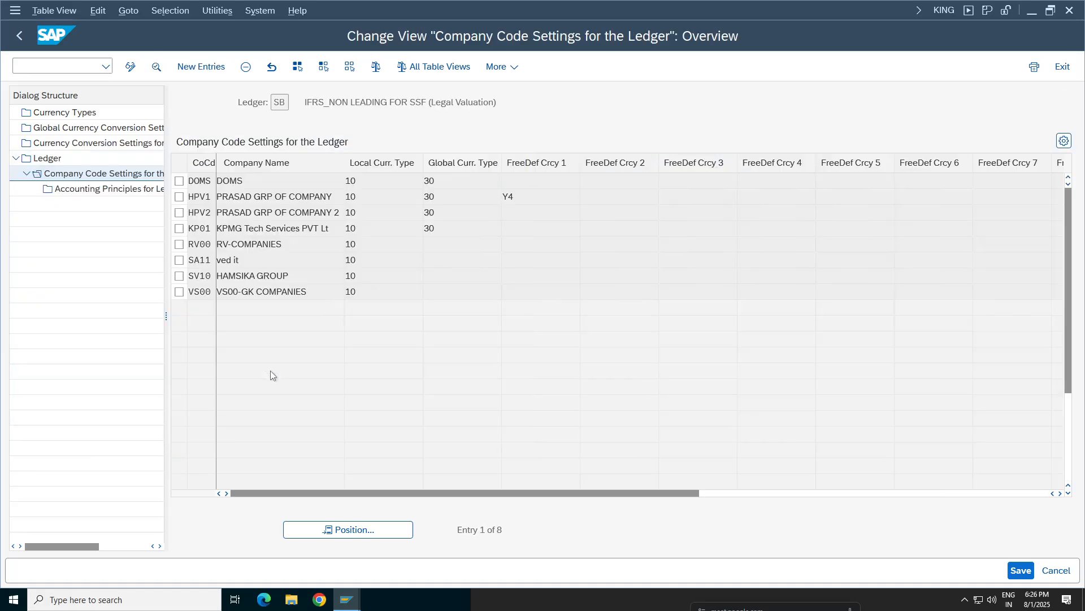
click(180, 228)
click(246, 66)
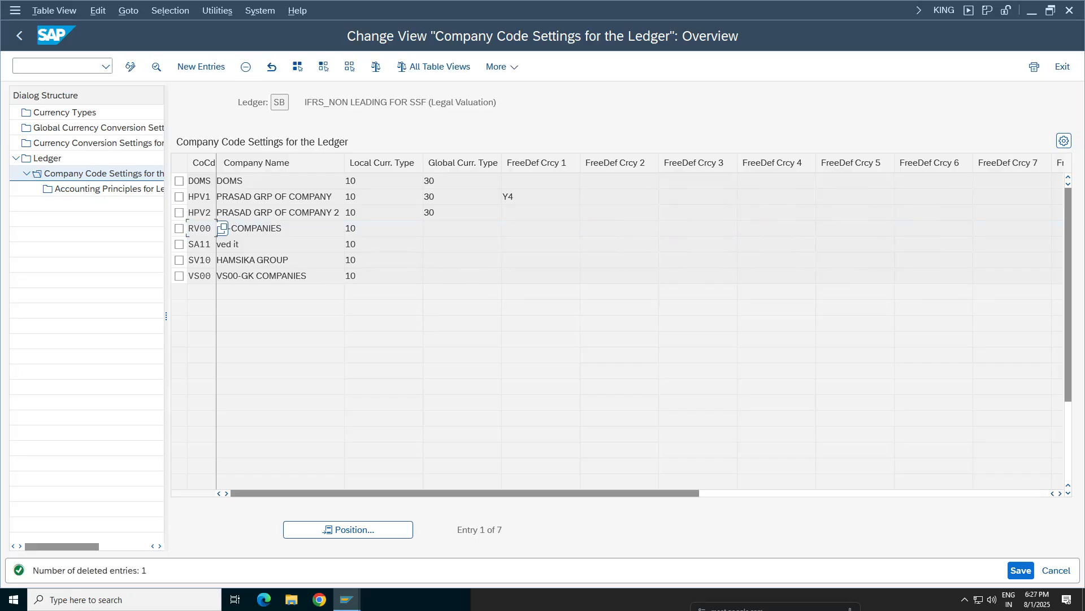
click(28, 38)
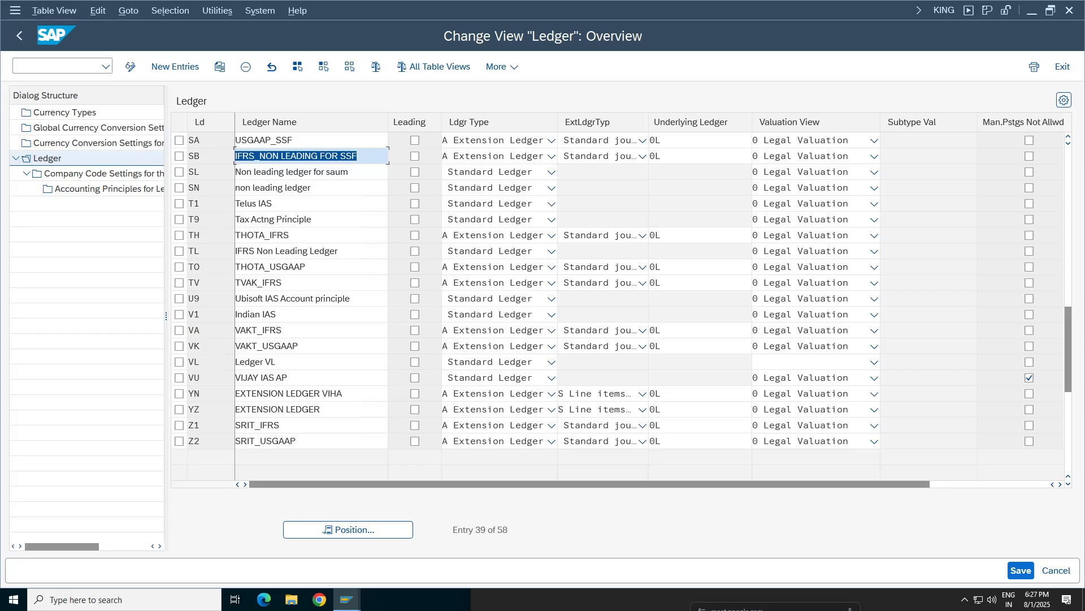
Step: Open the company code settings of extension ledger TH (THOTA_IFRS) and position the list at company code KP01
click(180, 235)
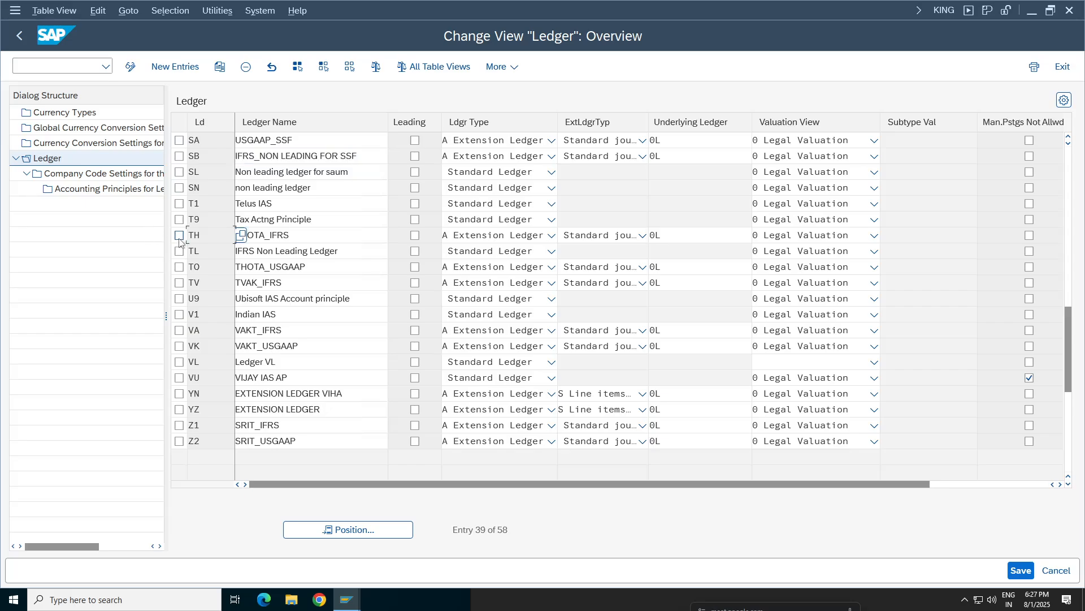
click(96, 173)
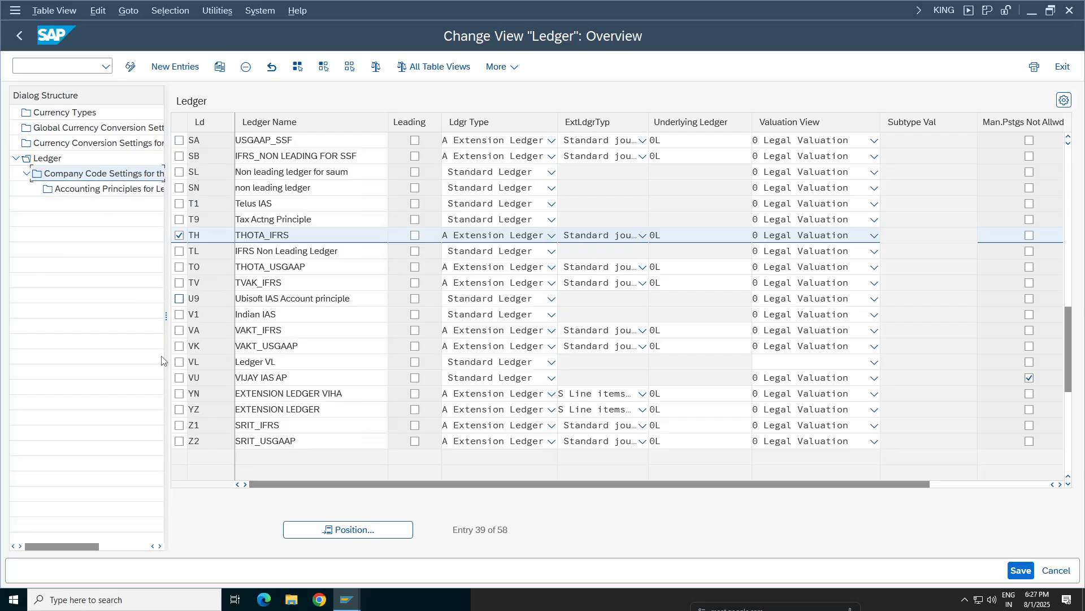
double_click(140, 176)
key(Return)
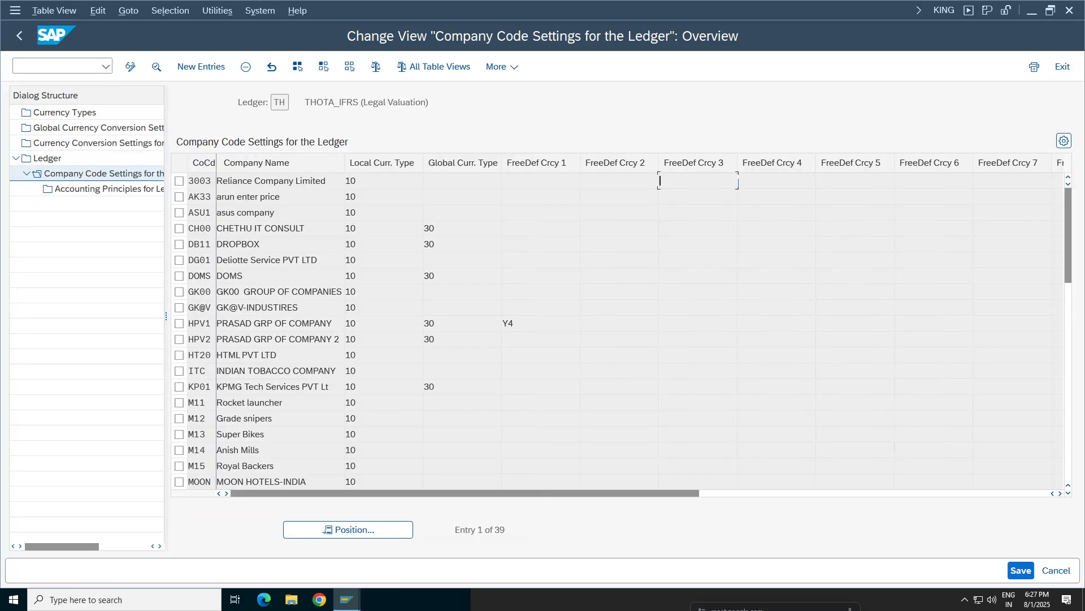
click(343, 531)
key(space)
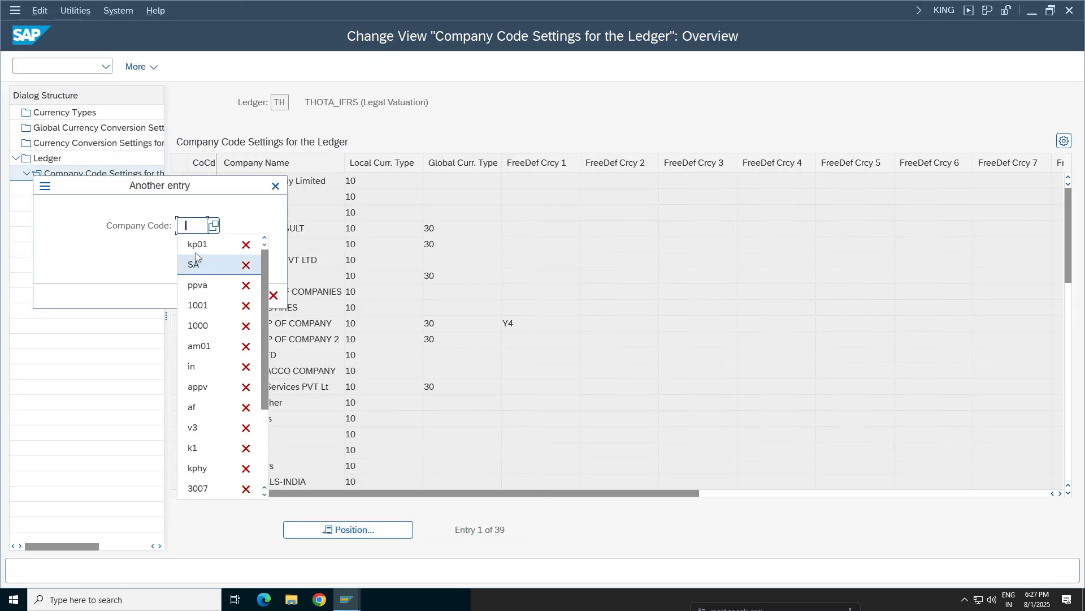
click(198, 245)
click(253, 294)
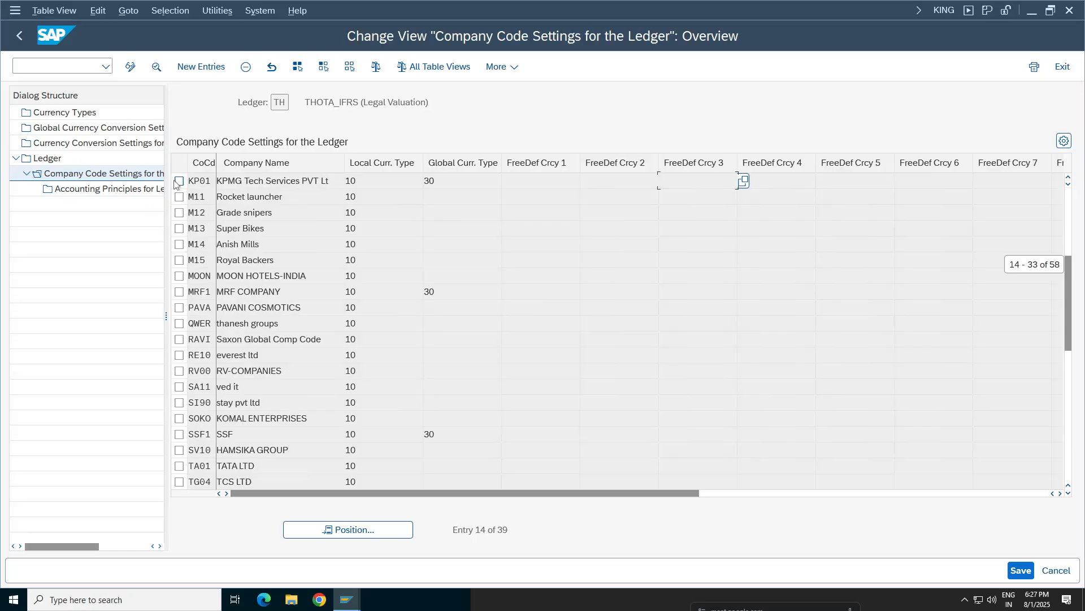
Step: Delete company code KP01 from the company code settings of ledger TH and return to the ledger overview
click(246, 66)
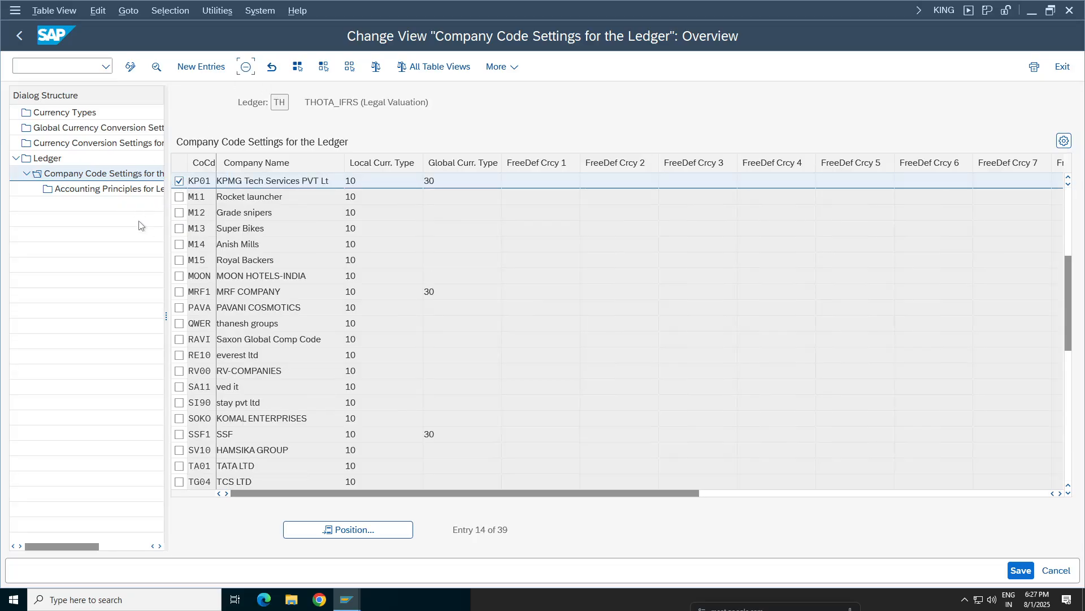
click(20, 36)
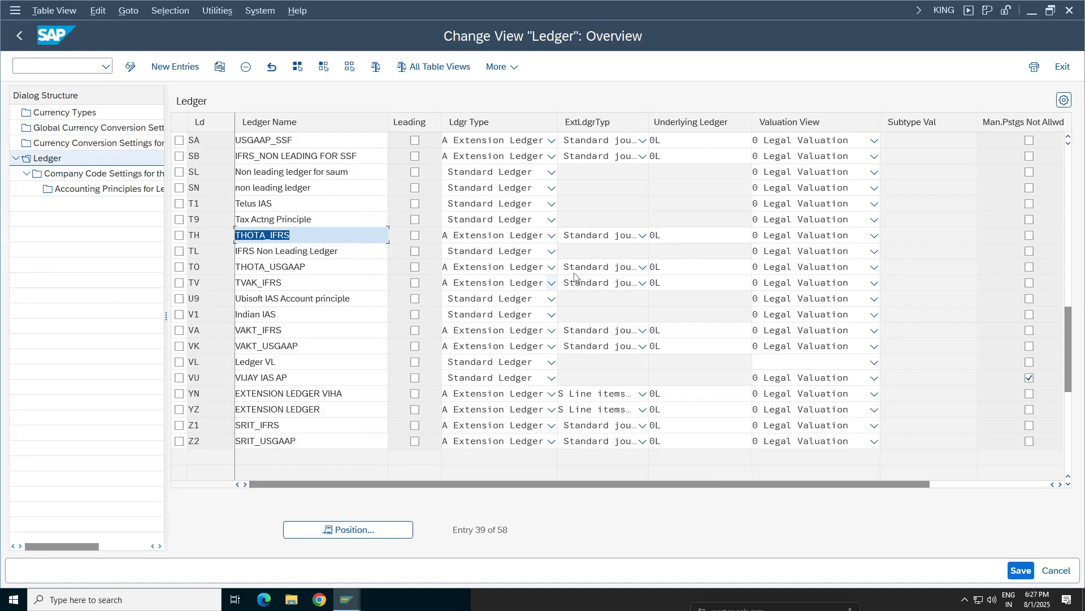
Step: Remove the KP01 entry from the company code settings of ledger TO, then return to the ledger list
click(180, 267)
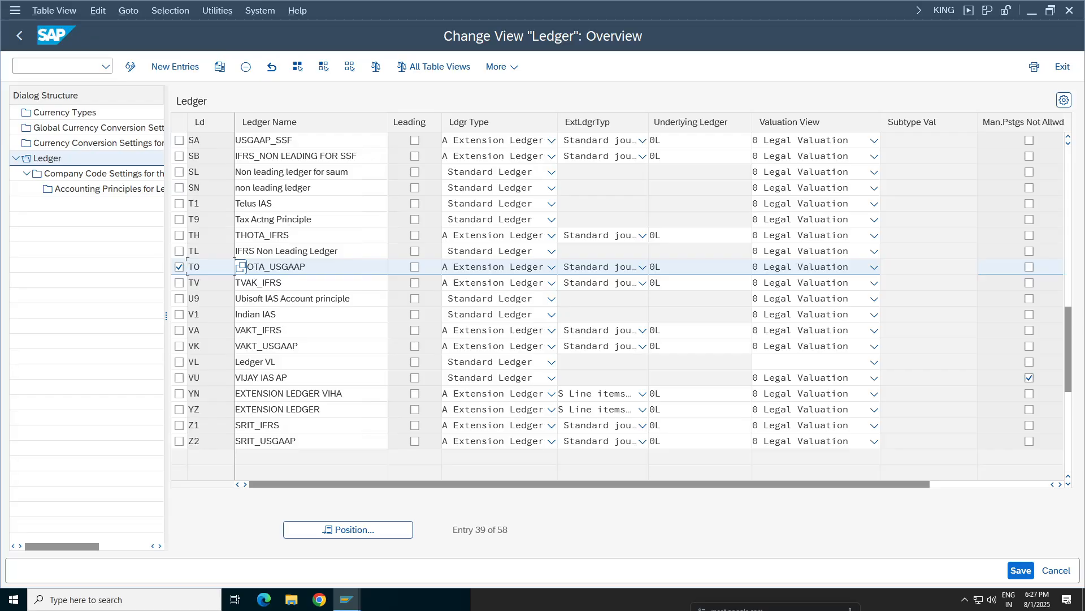
click(94, 177)
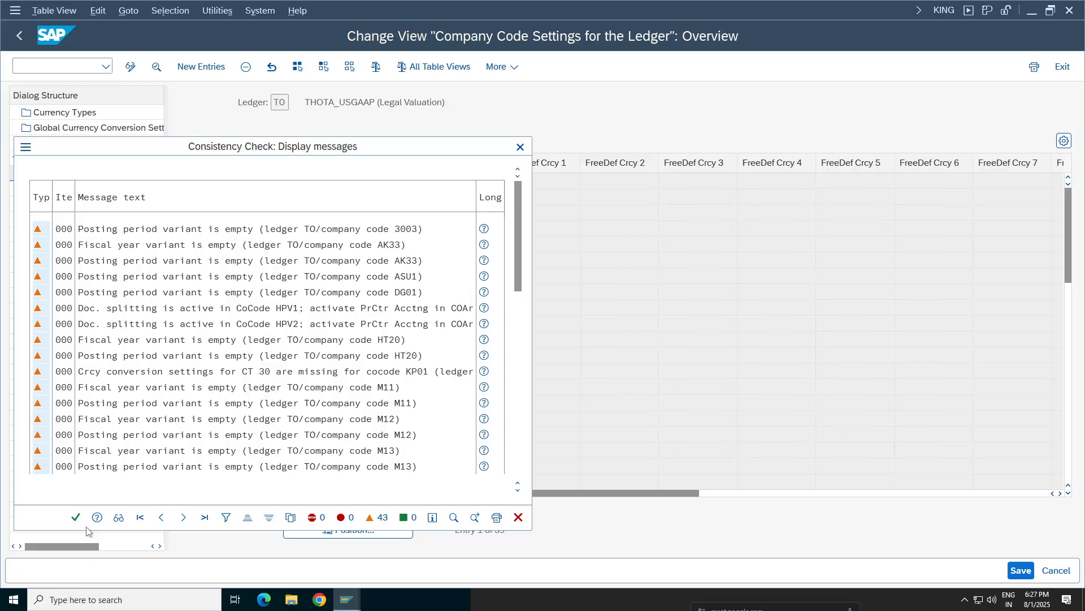
click(77, 517)
click(400, 537)
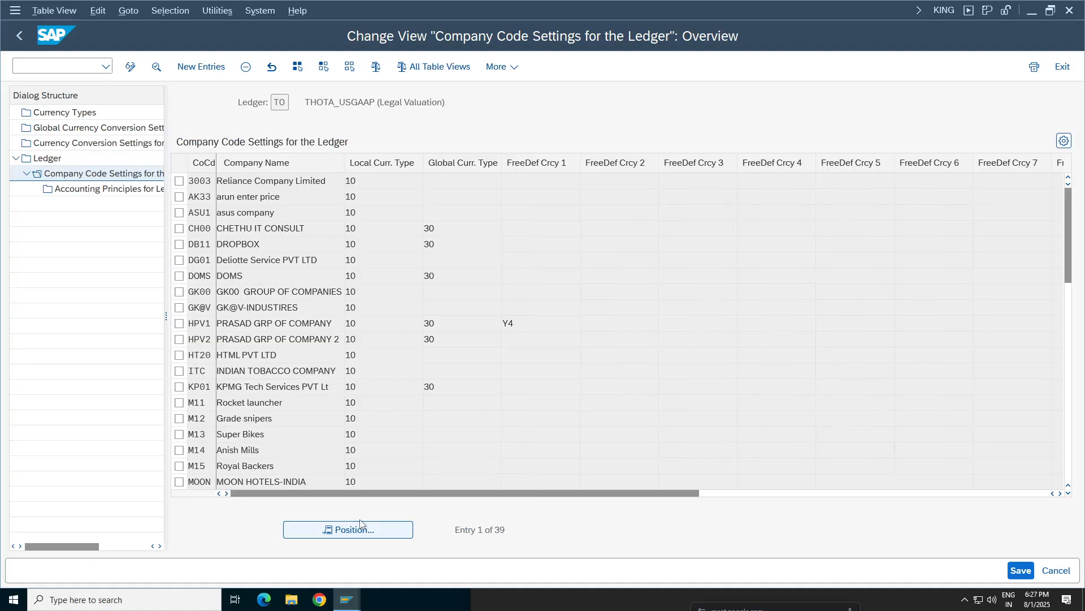
click(205, 246)
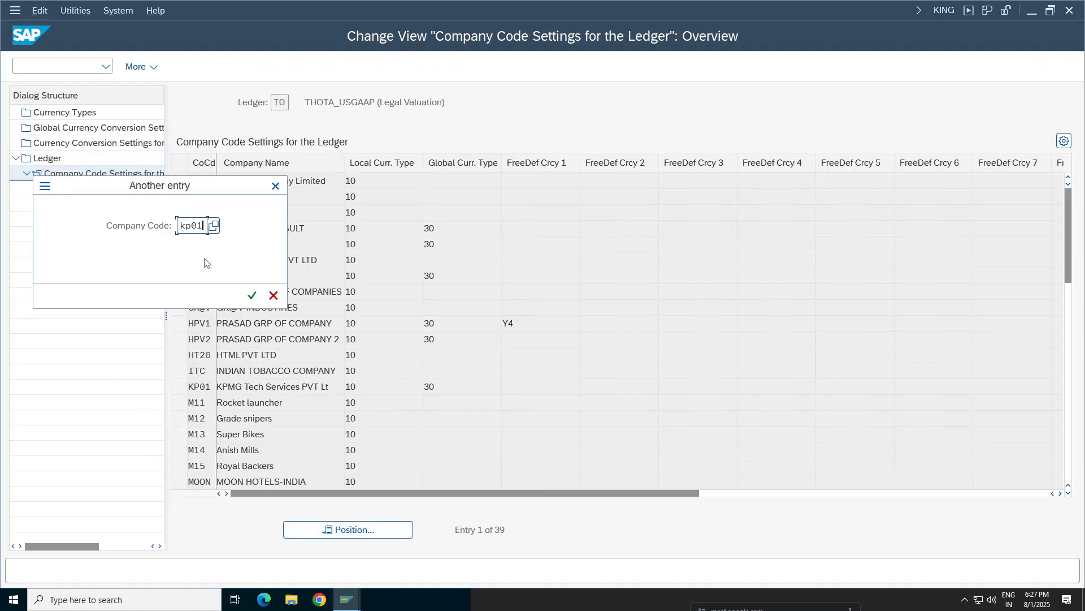
click(252, 296)
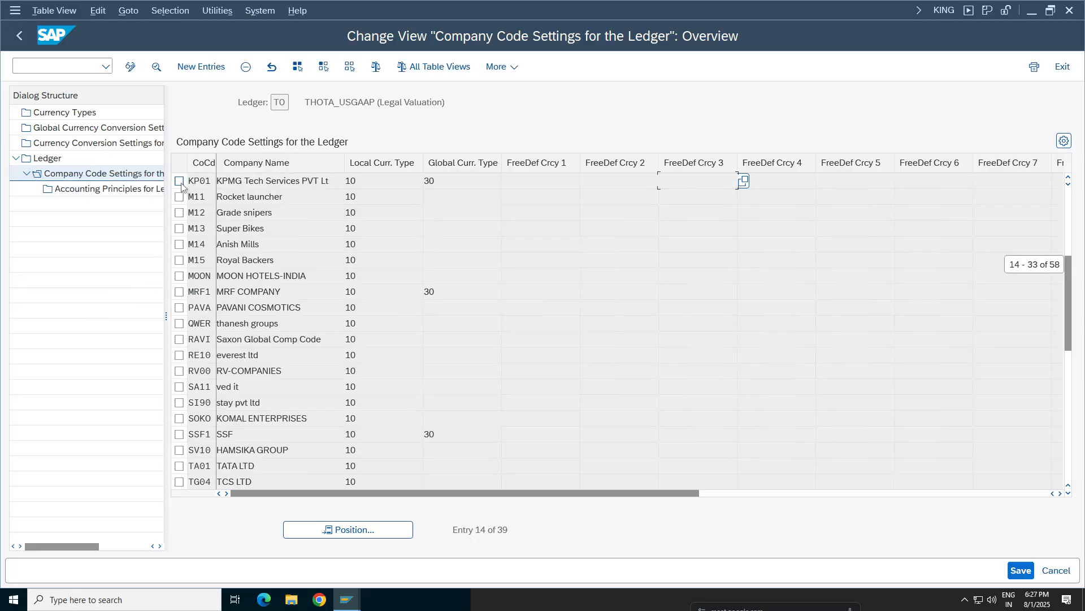
click(246, 67)
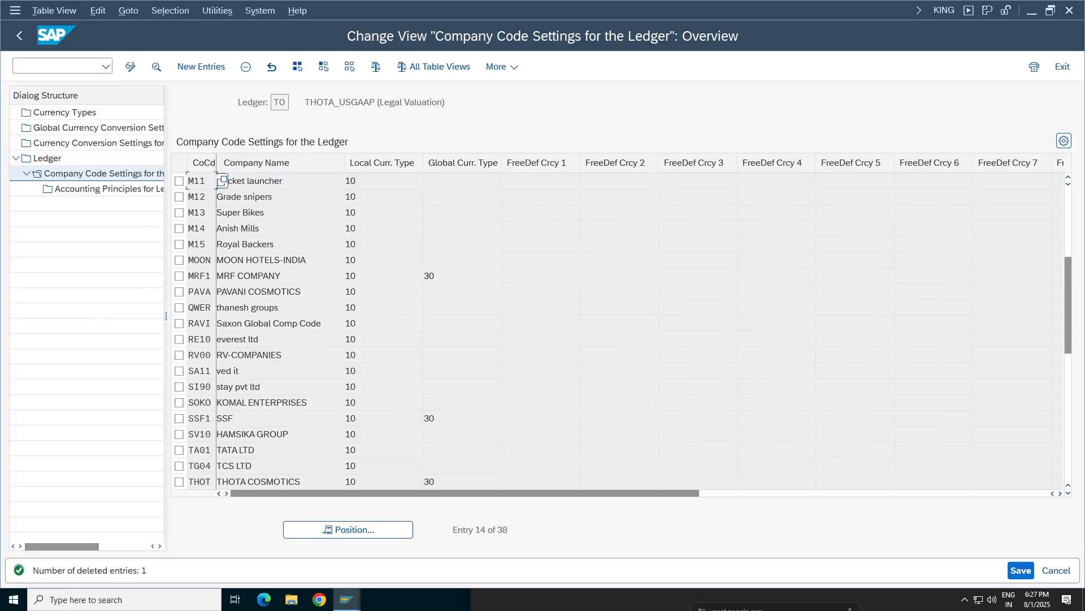
double_click(47, 158)
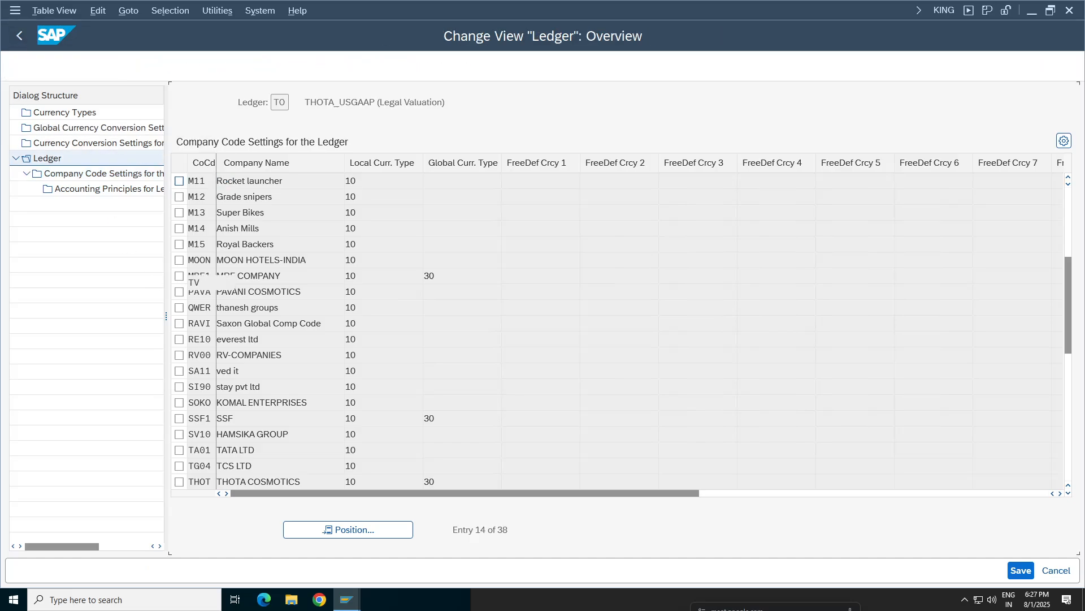
Step: Delete company code KP01 from the company code settings of ledger TV (TVAK_IFRS) and go back to the ledger overview
click(179, 284)
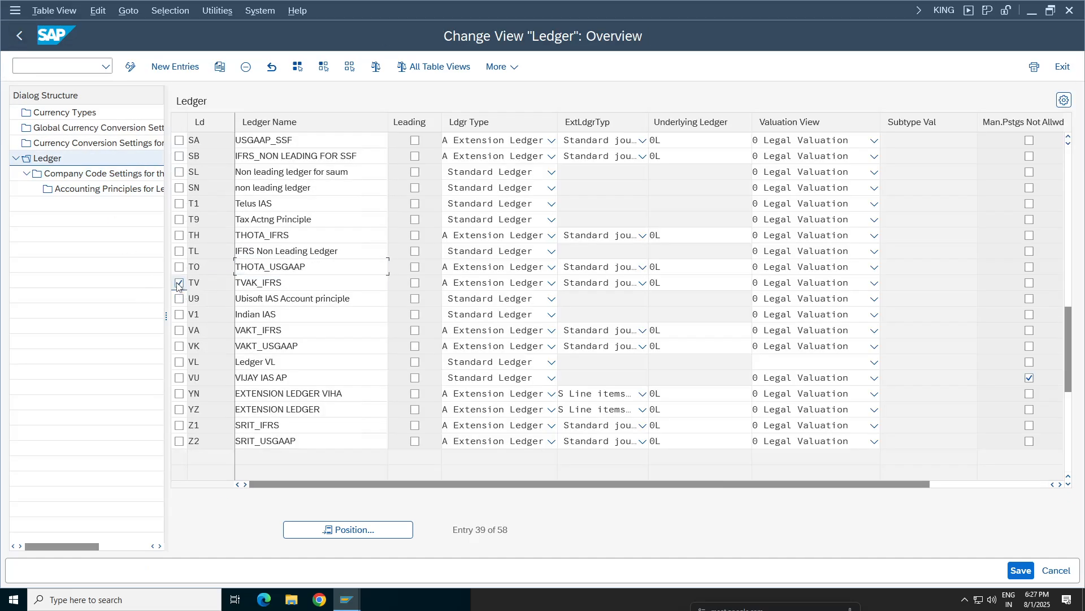
double_click(122, 174)
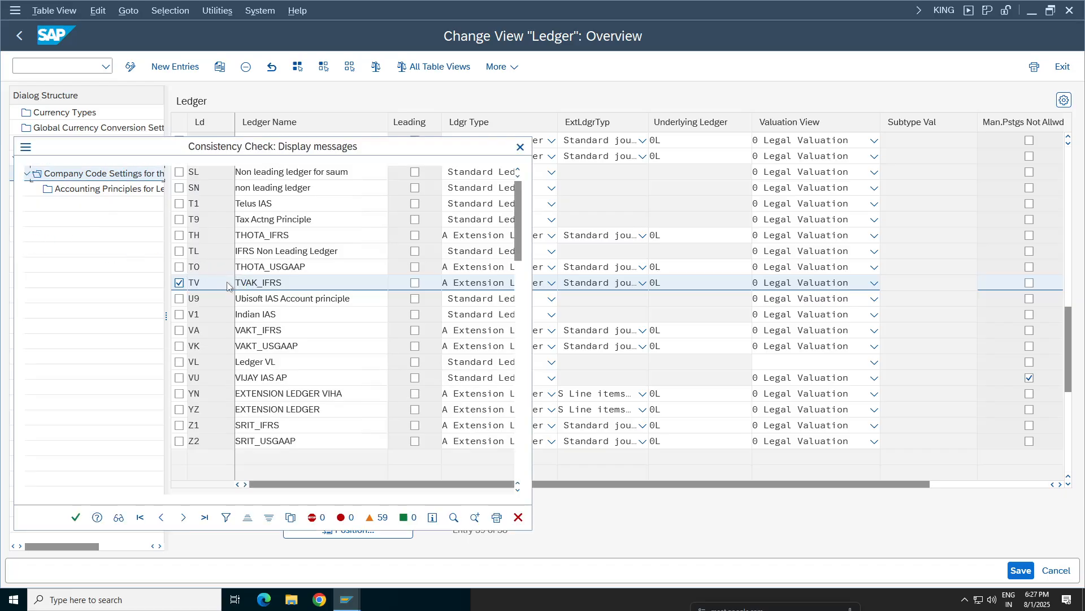
click(75, 516)
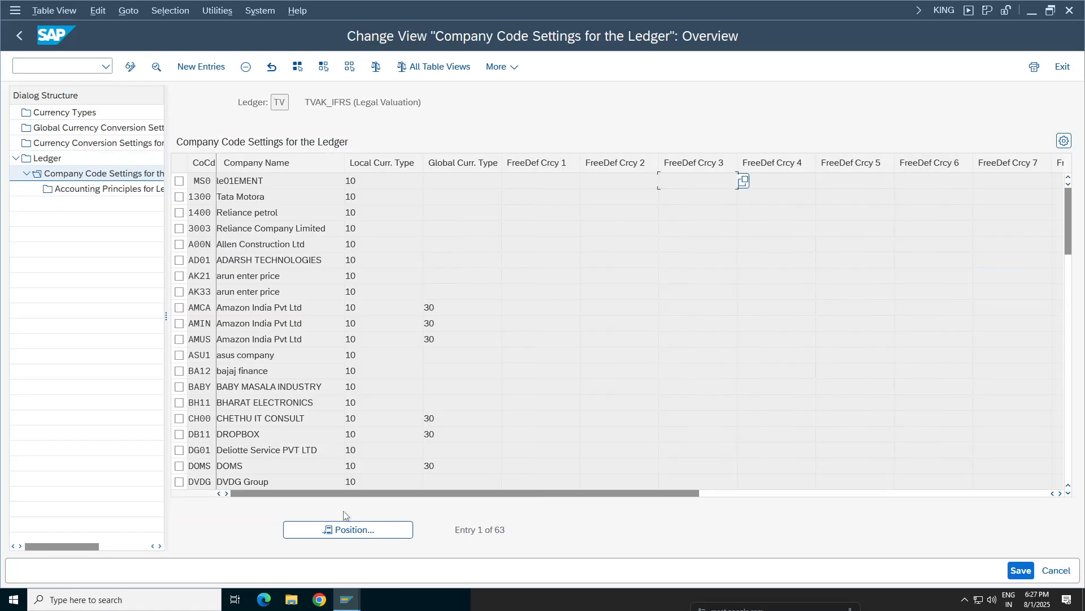
click(346, 529)
text(kp01)
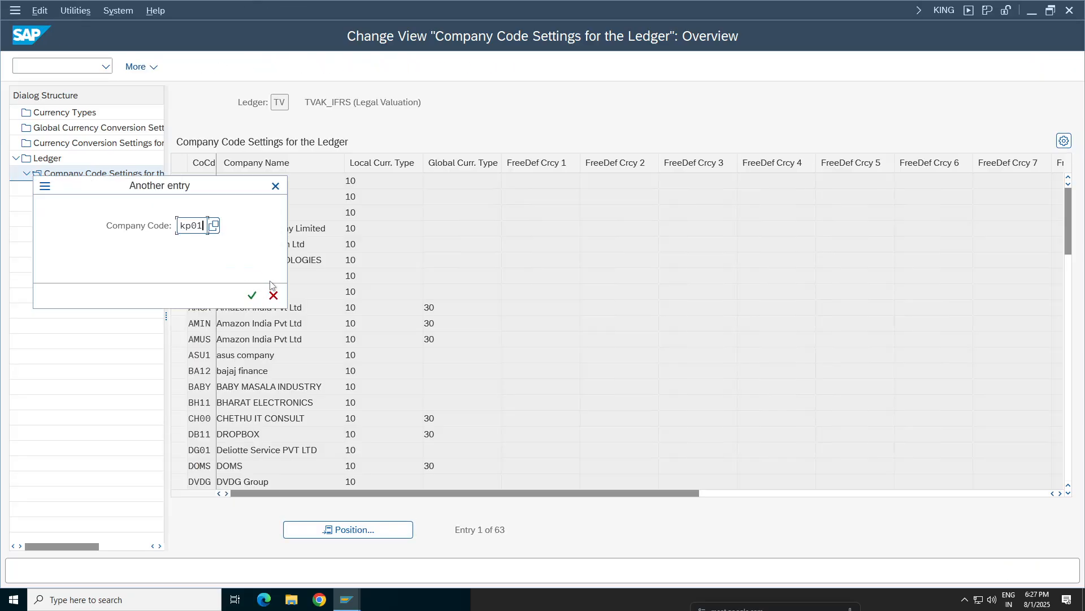
click(253, 295)
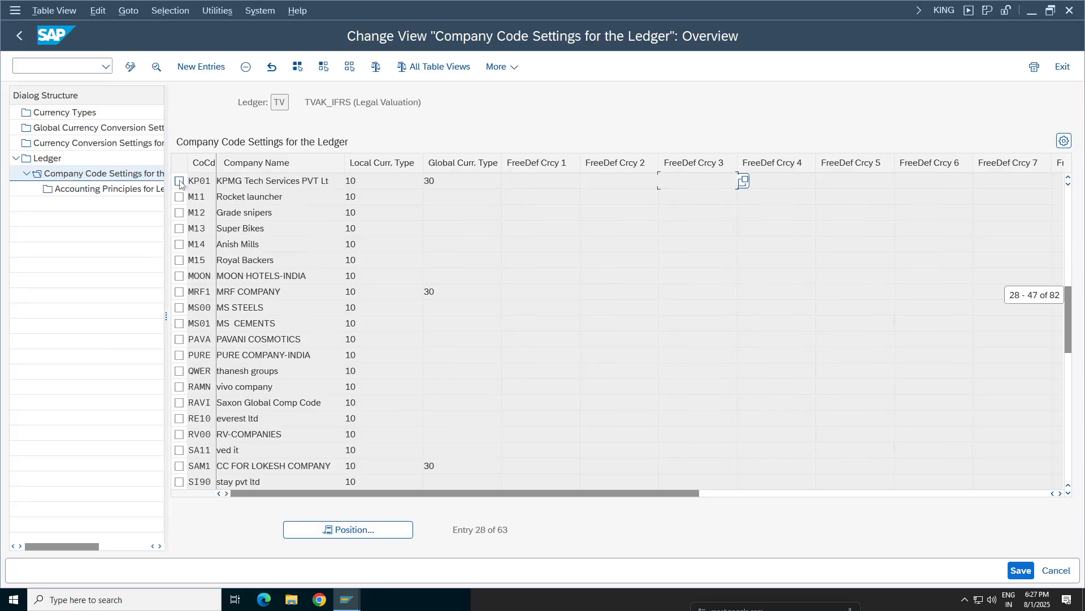
click(246, 68)
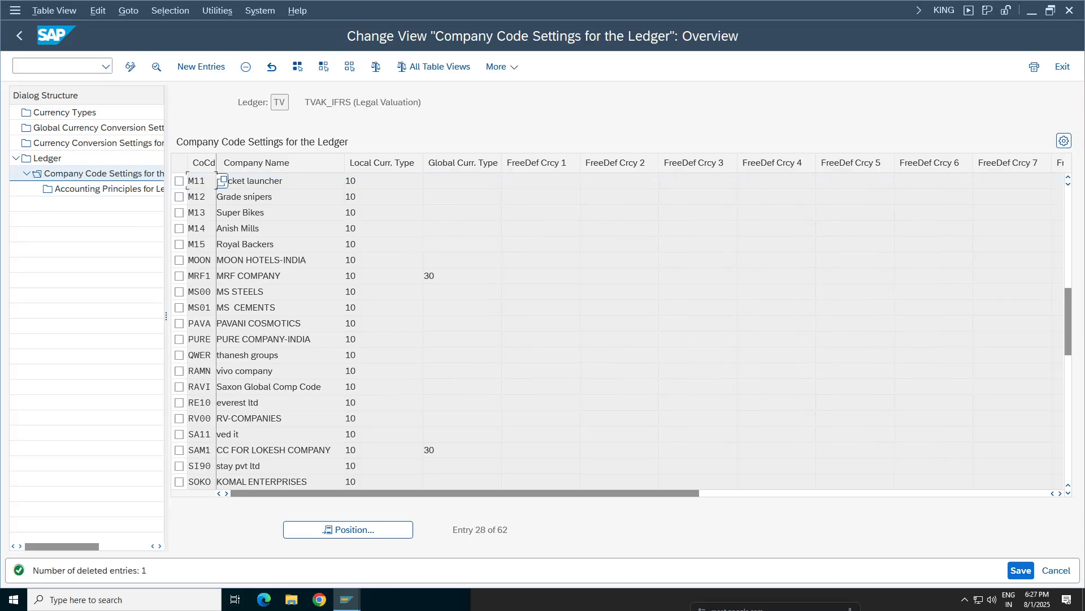
click(20, 36)
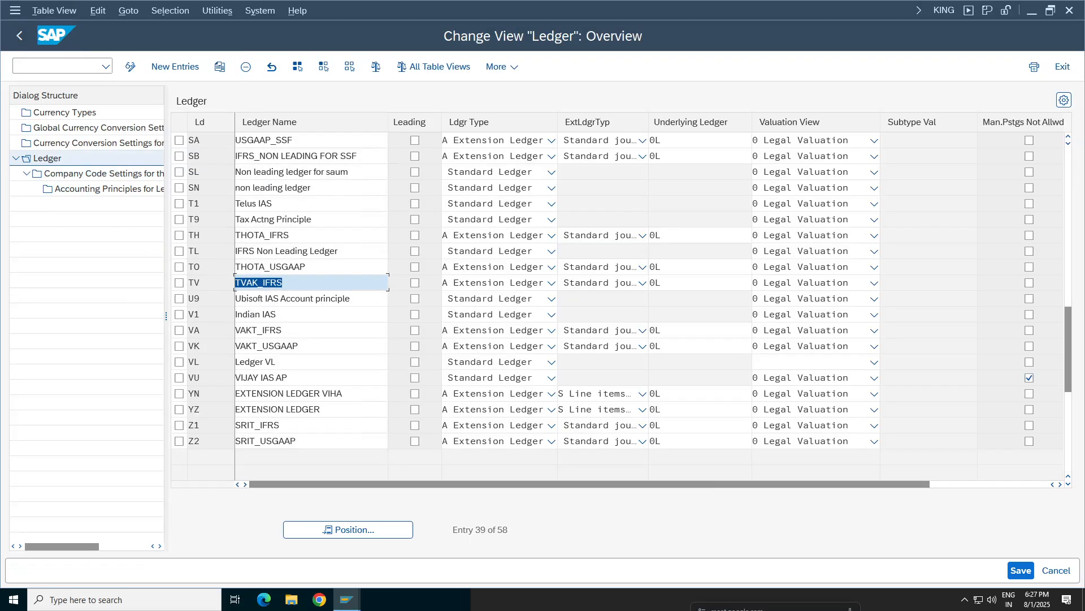
Step: Delete company code KP01 from the company code settings of ledger VA (VAKT_IFRS) and go back to the ledger overview
click(179, 331)
double_click(129, 176)
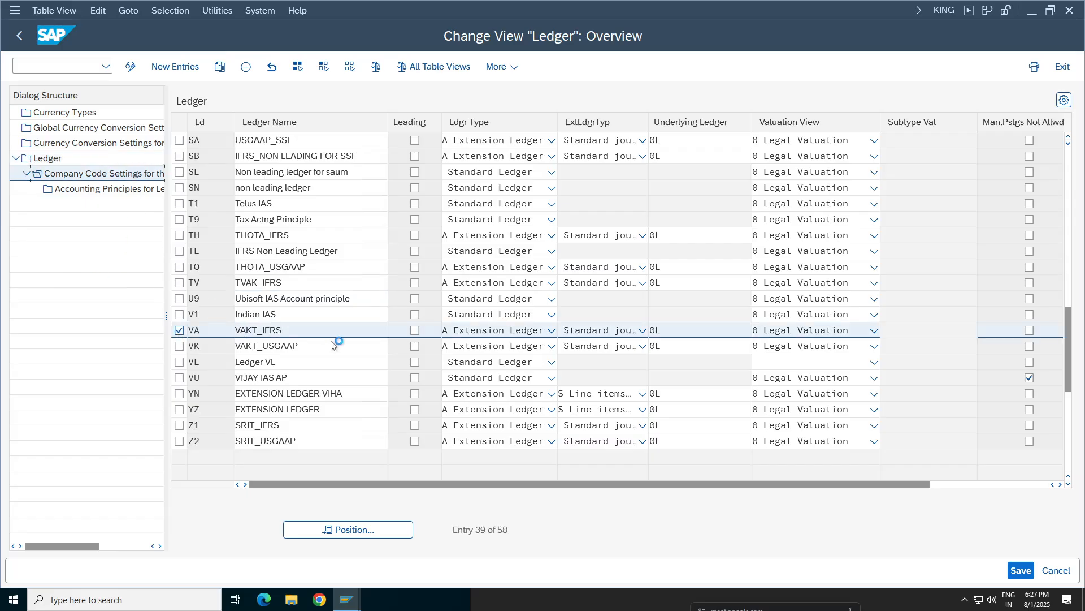
key(Return)
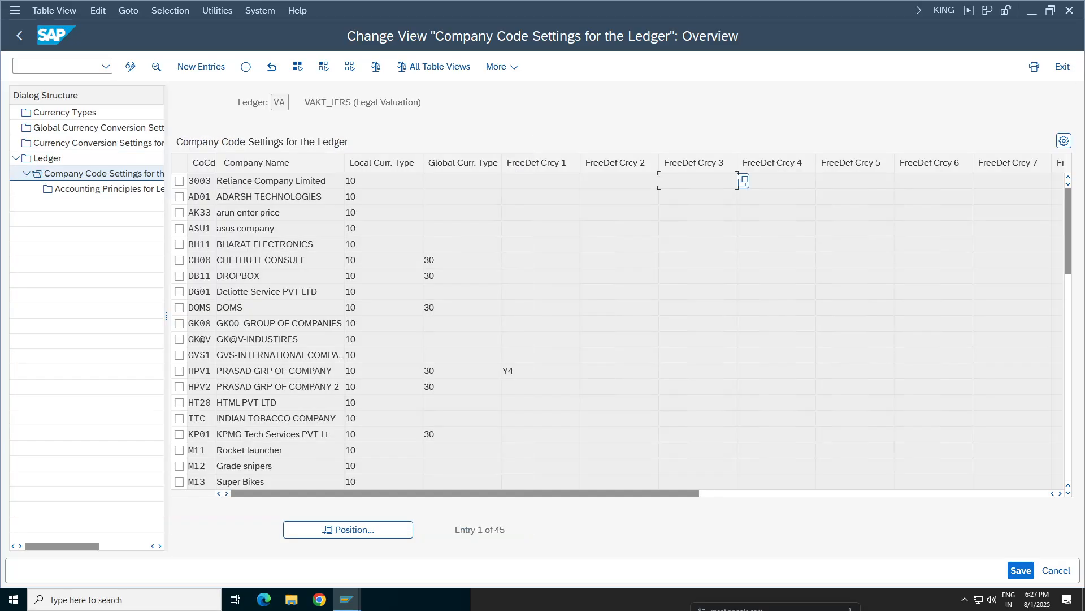
click(335, 531)
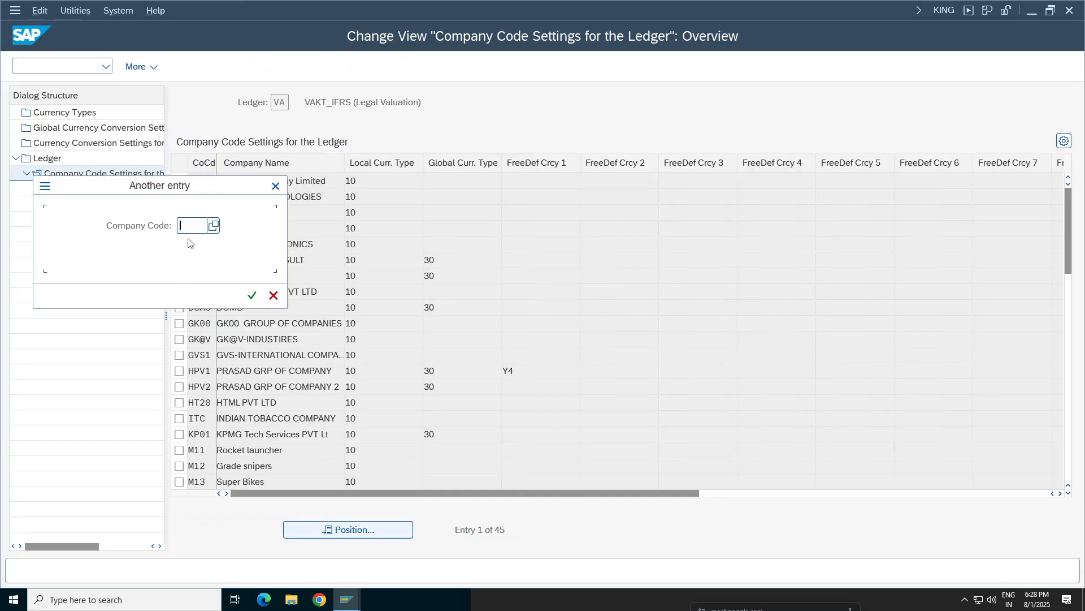
click(195, 247)
click(253, 294)
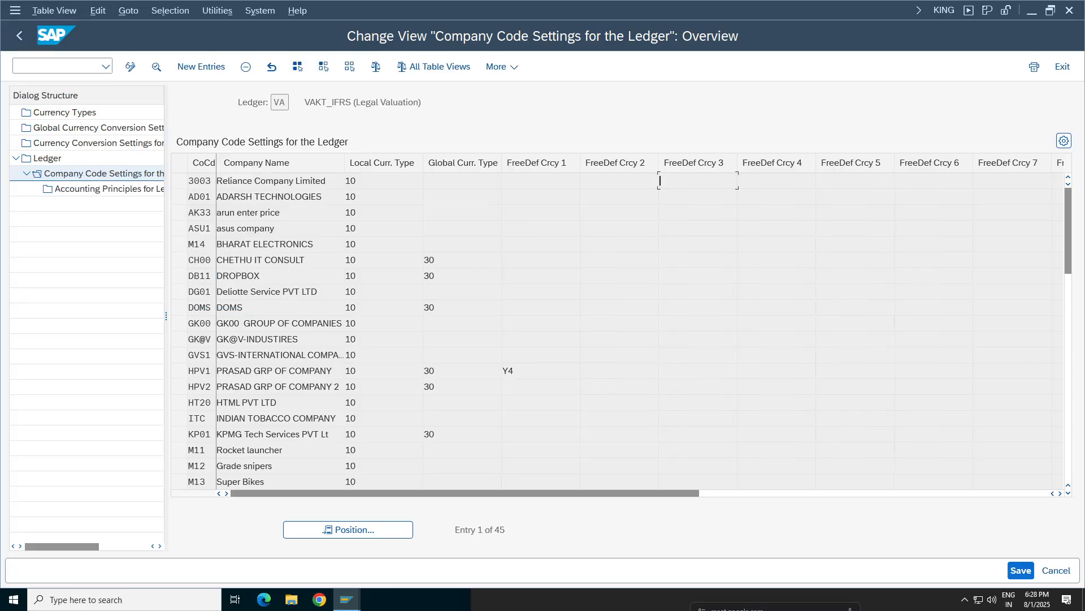
click(179, 180)
click(246, 67)
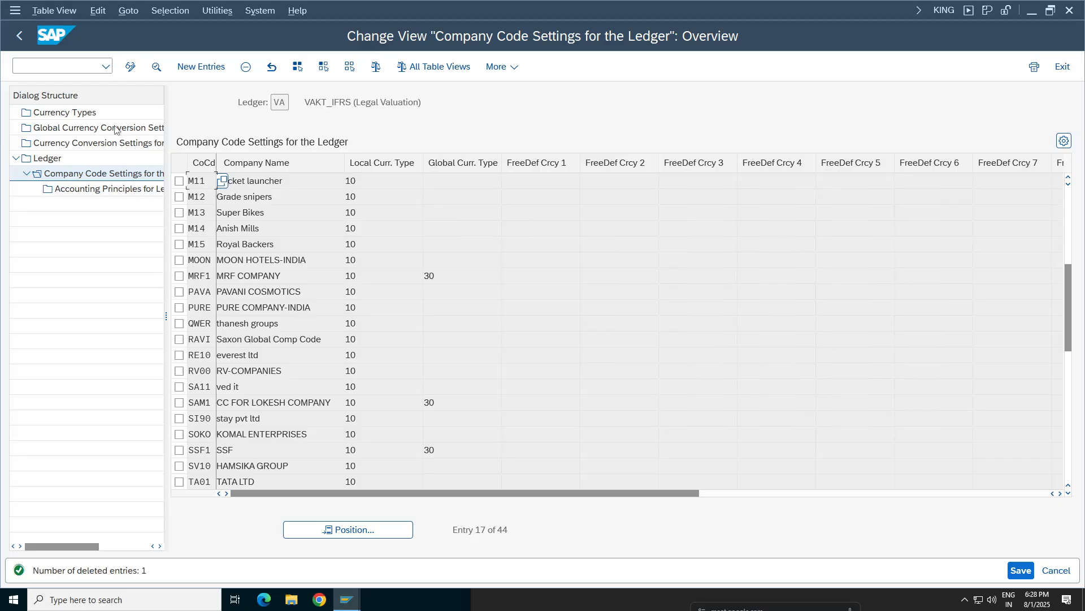
click(19, 37)
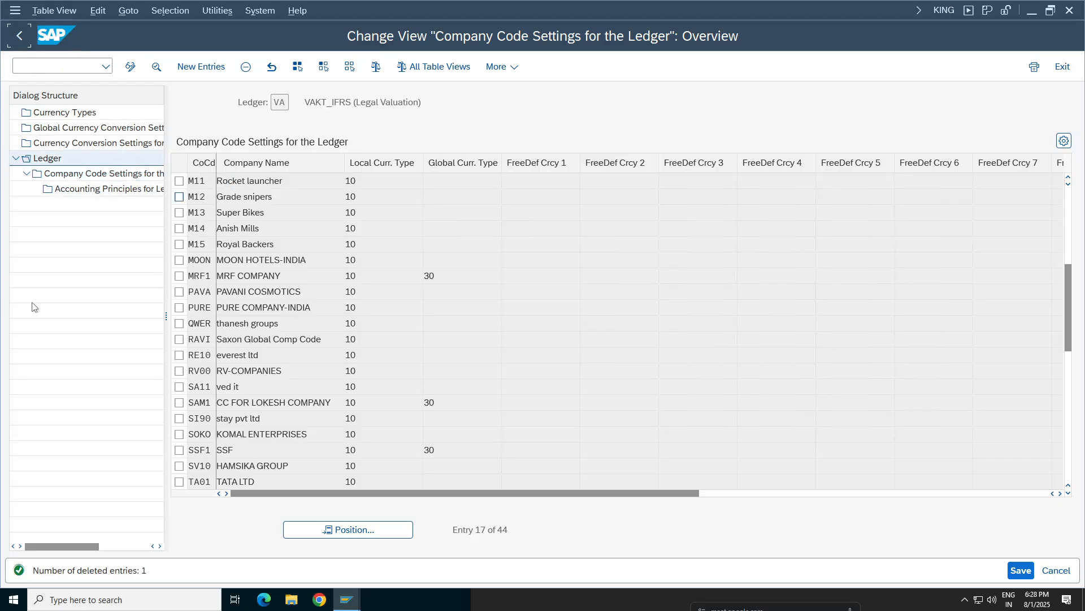
Step: Delete company code KP01 from the company code settings of ledger VK (VAKT_USGAAP) and go back to the ledger overview
click(179, 346)
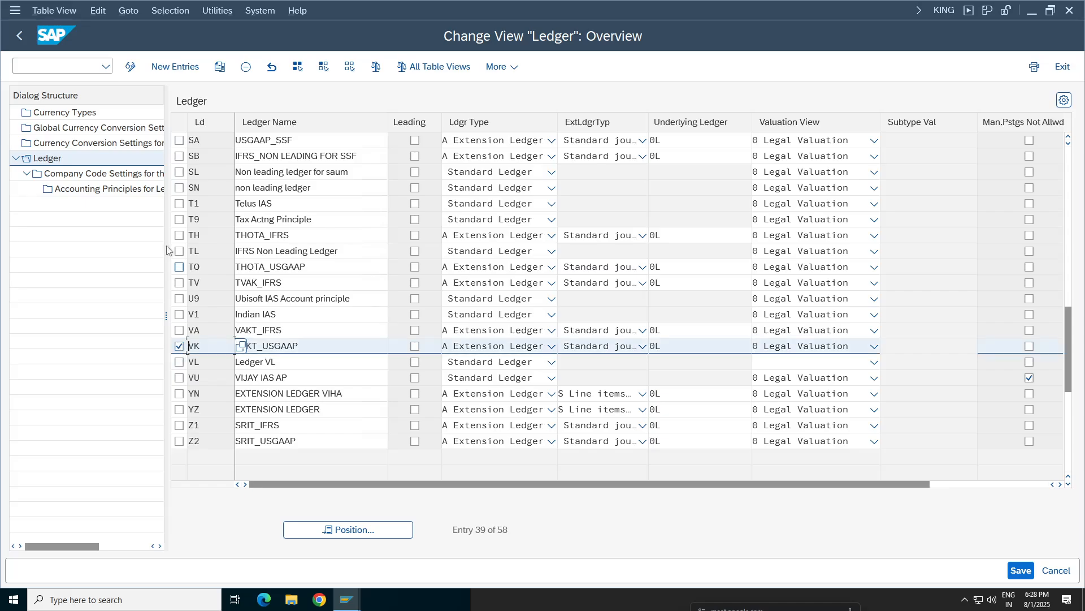
click(95, 175)
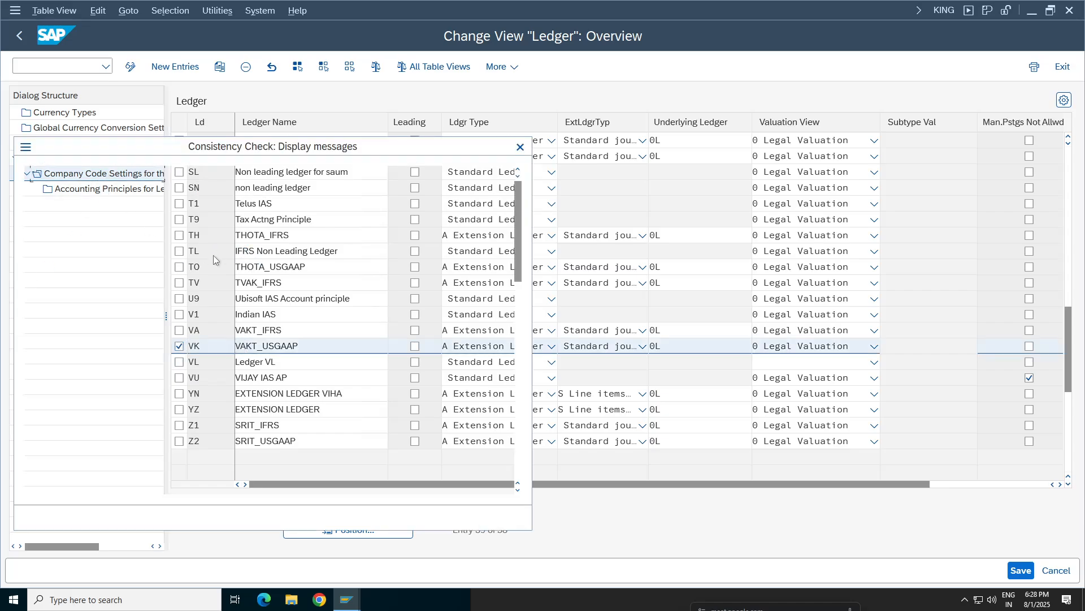
key(Return)
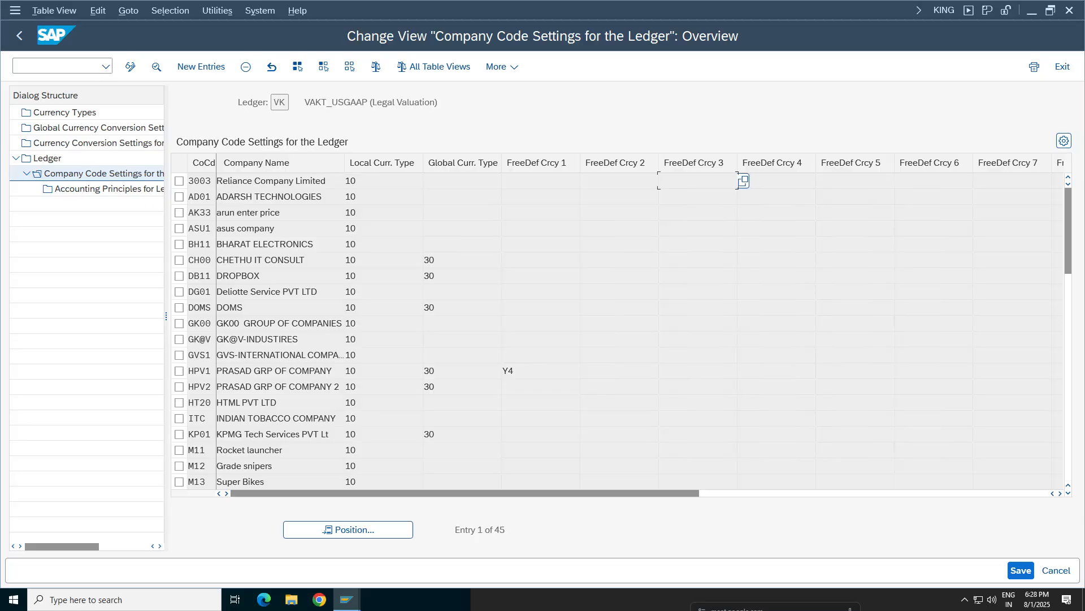
click(359, 525)
key(space)
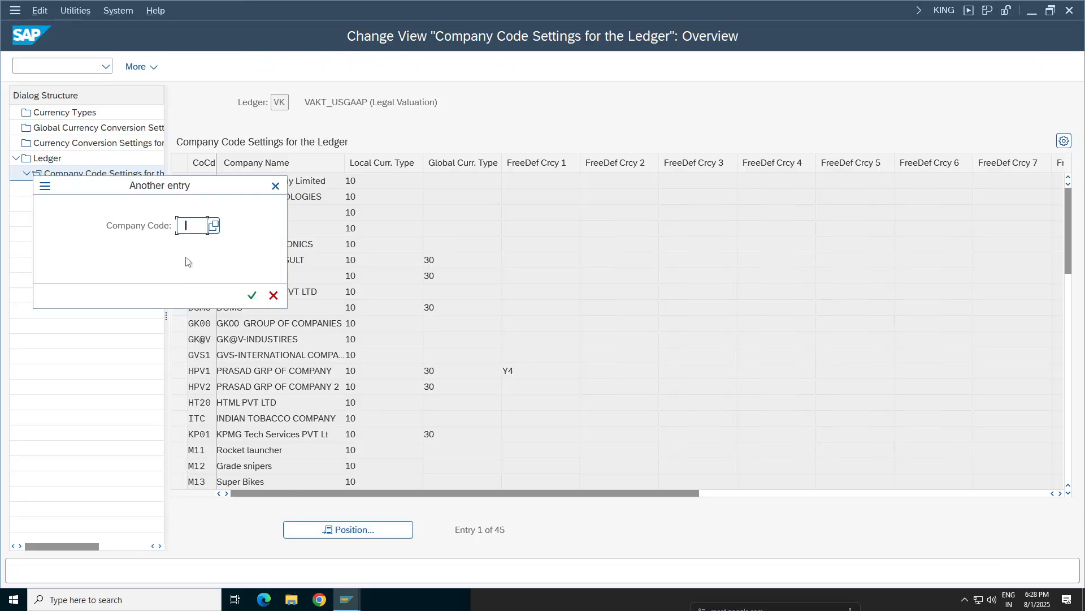
click(191, 250)
key(Return)
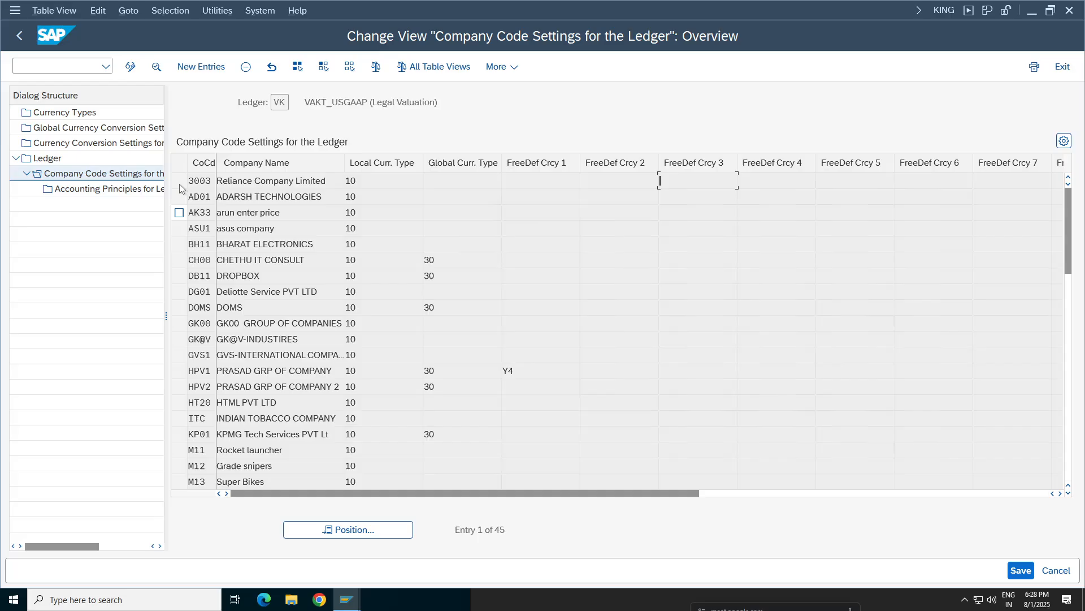
click(178, 182)
click(246, 67)
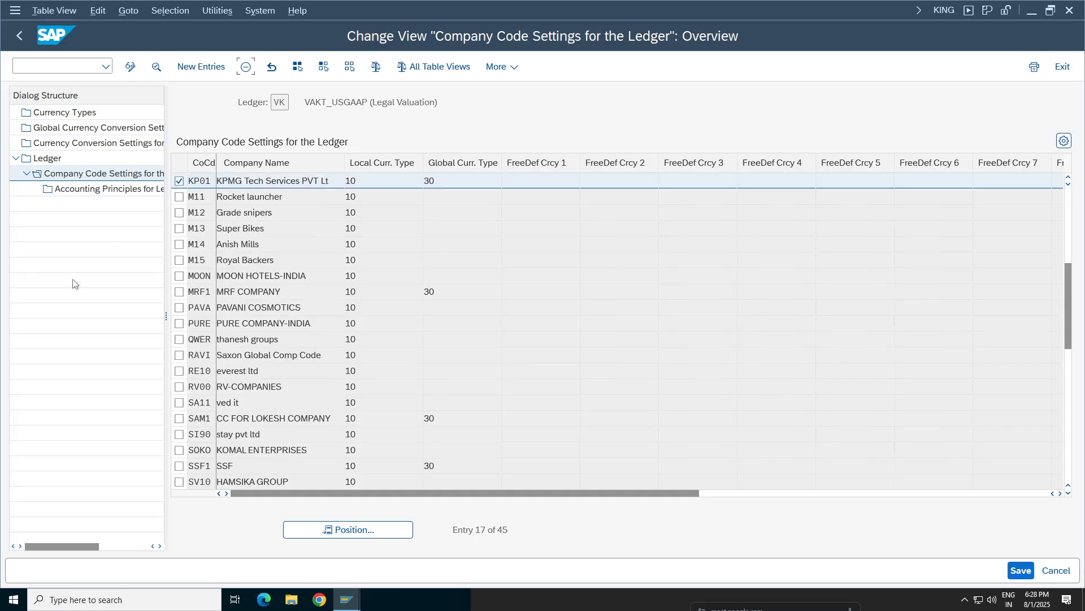
click(20, 34)
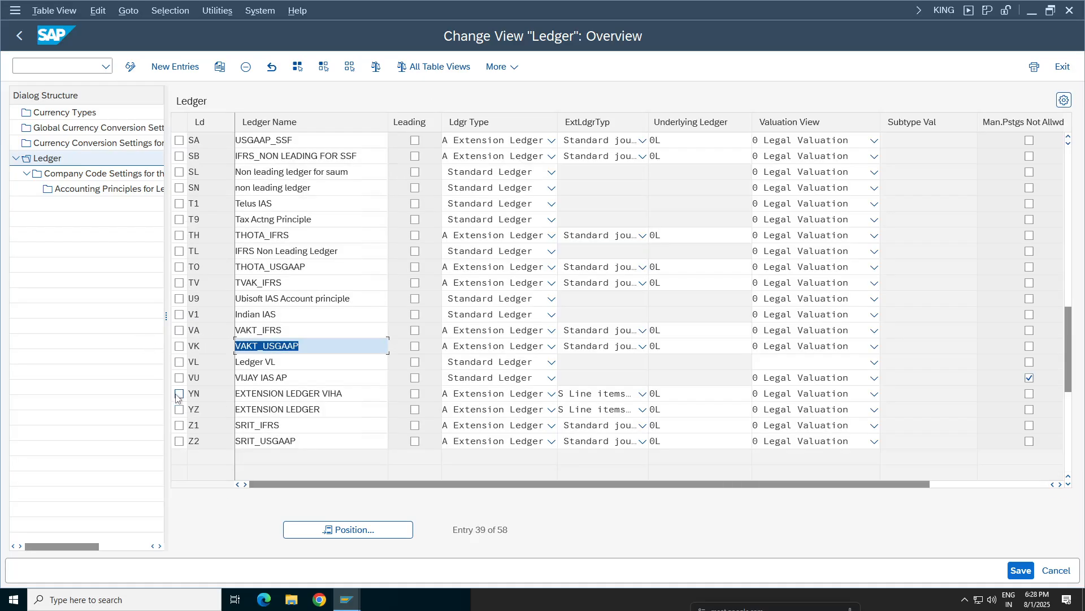
Step: Delete company code KP01 from the company code settings of extension ledger YN and go back to the ledger overview
click(179, 394)
double_click(111, 177)
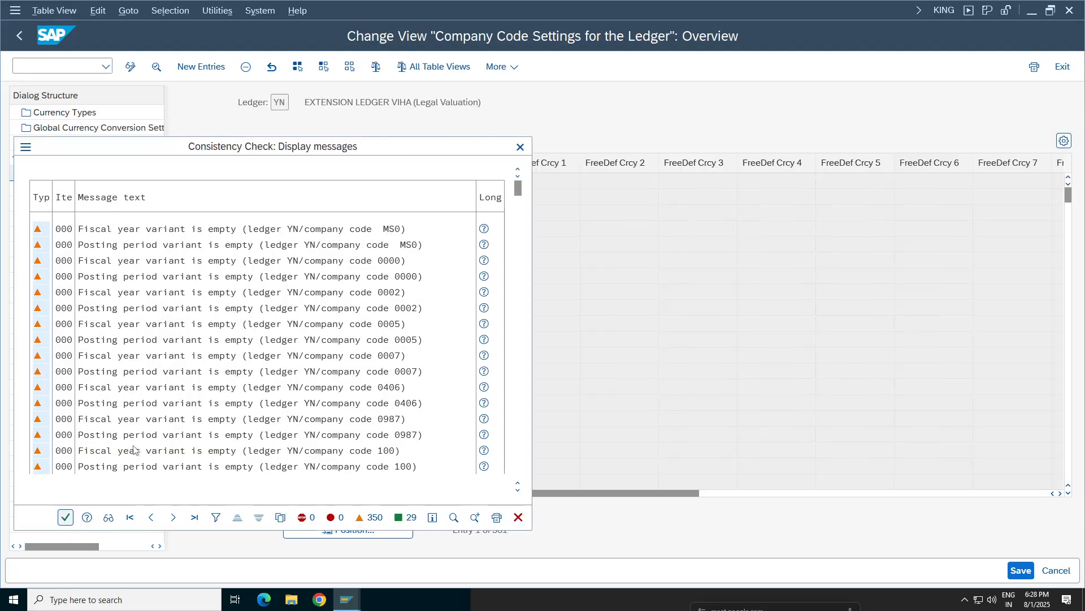
key(Return)
click(349, 529)
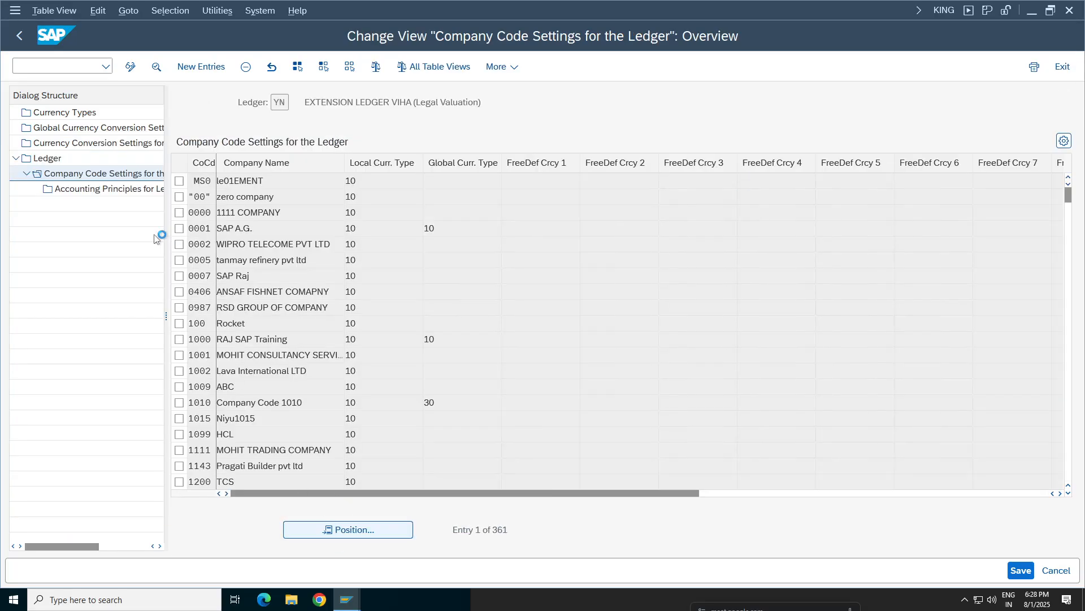
key(space)
click(196, 246)
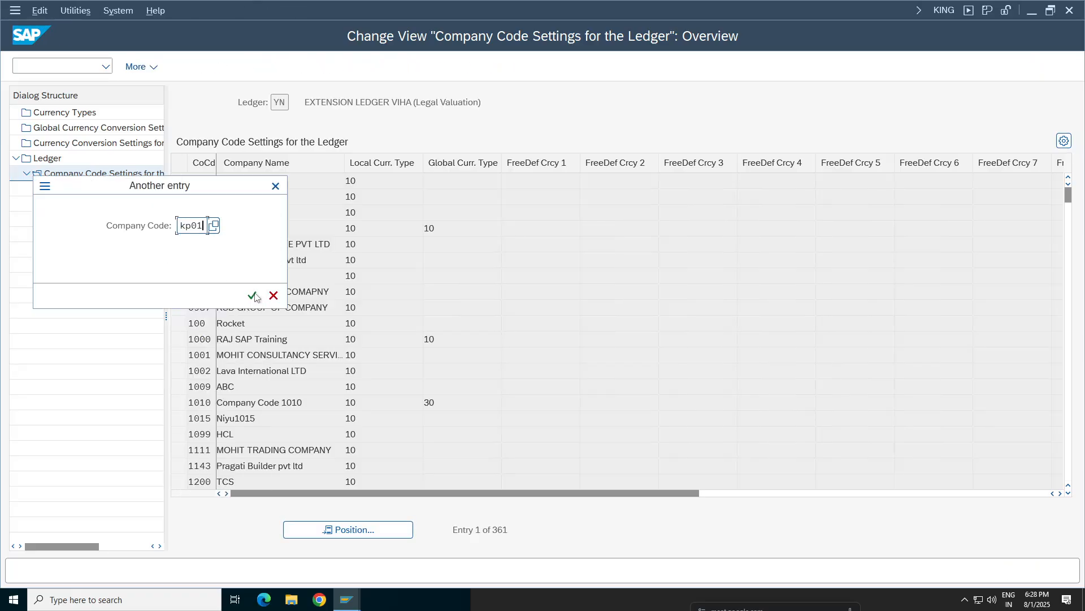
click(252, 295)
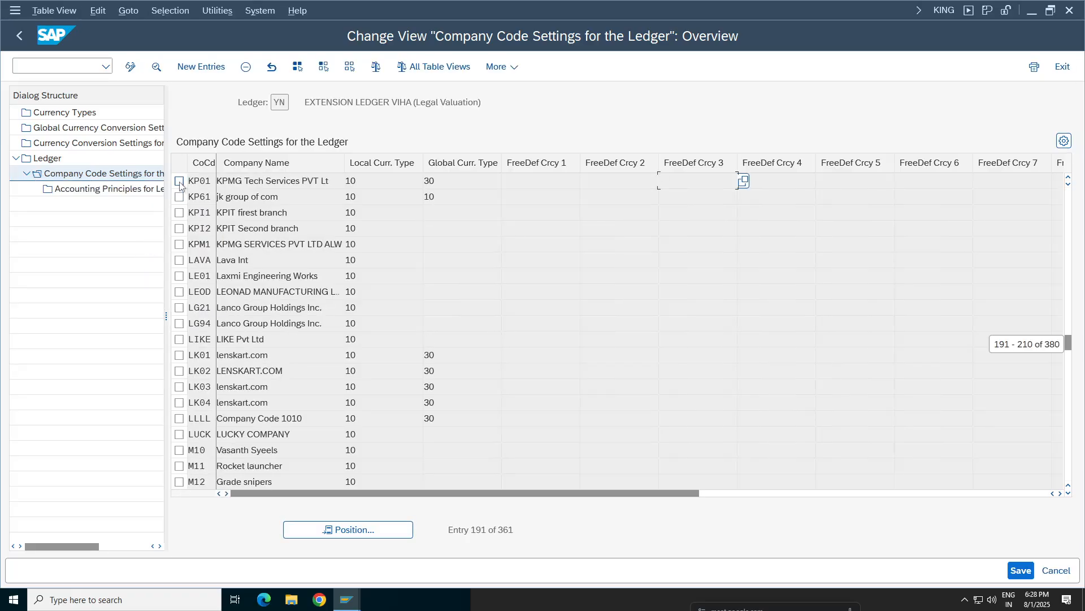
click(180, 181)
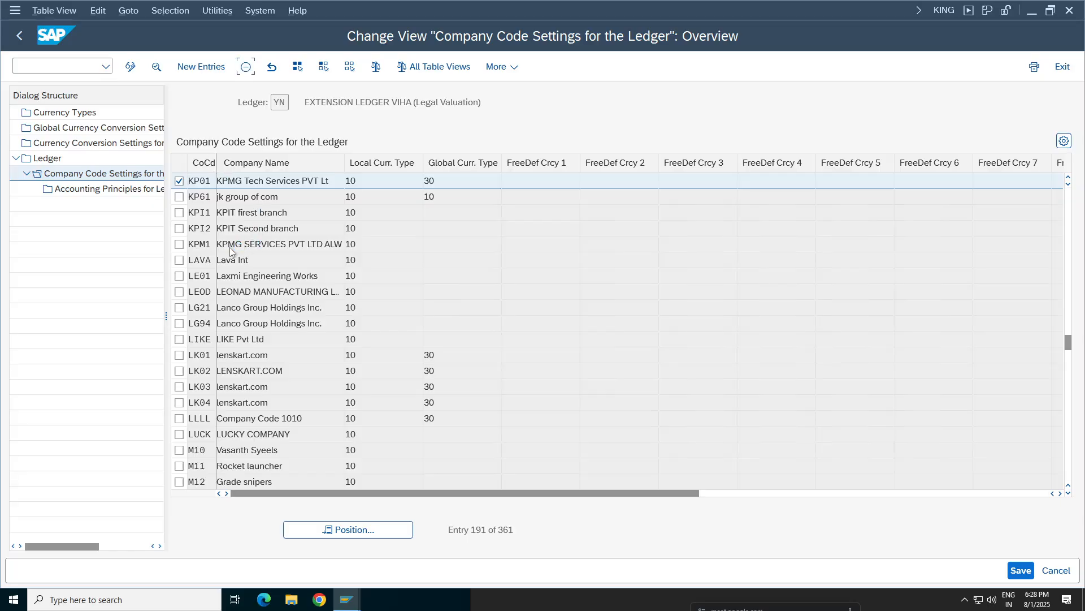
click(18, 39)
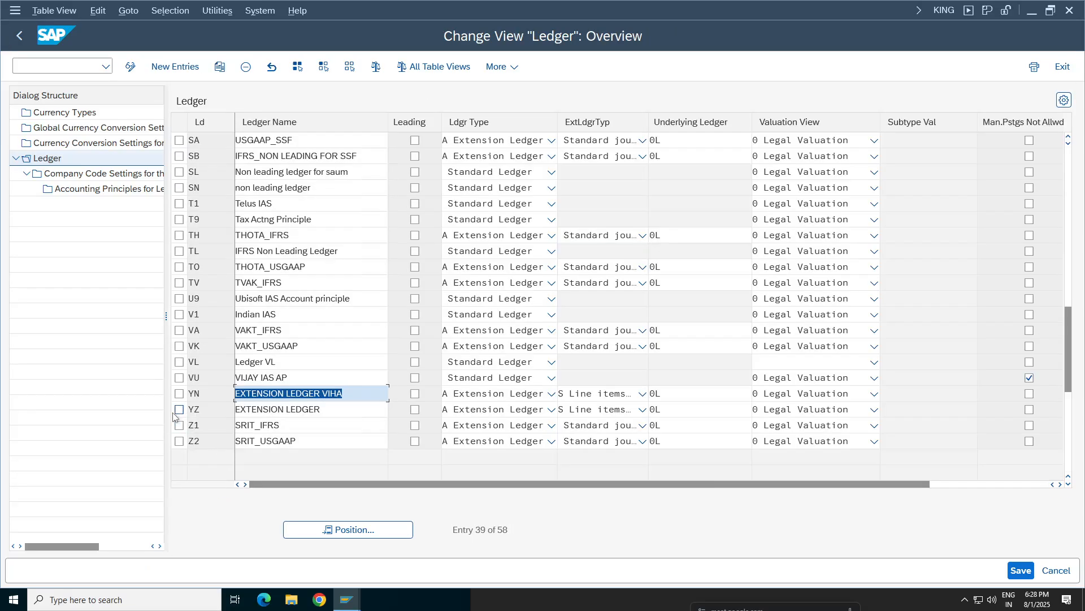
Step: Delete company code KP01 from the company code settings of extension ledger YZ and go back to the ledger overview
click(179, 410)
double_click(90, 173)
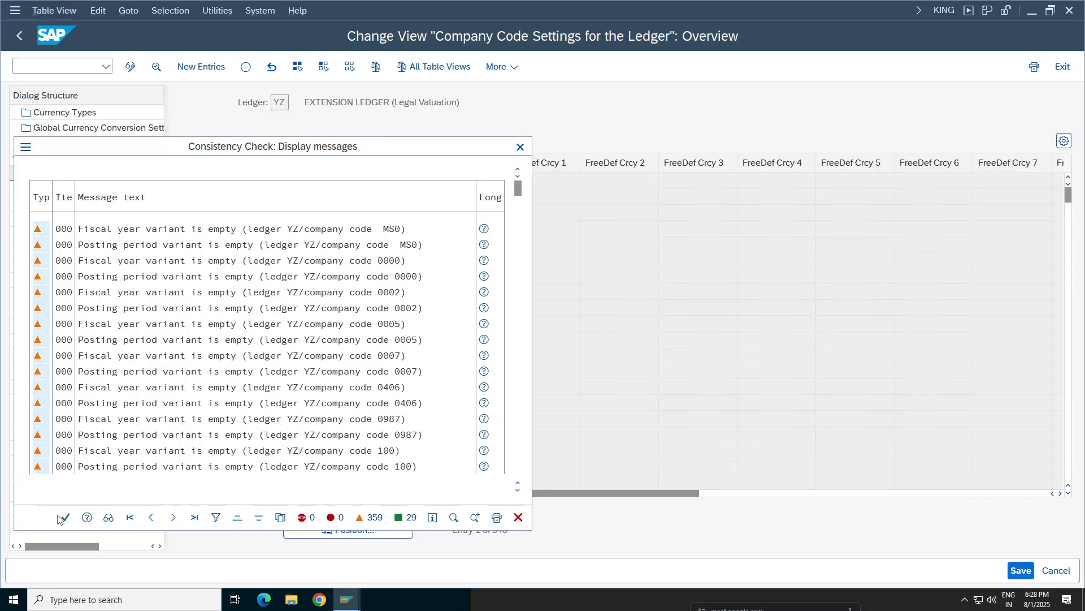
key(Return)
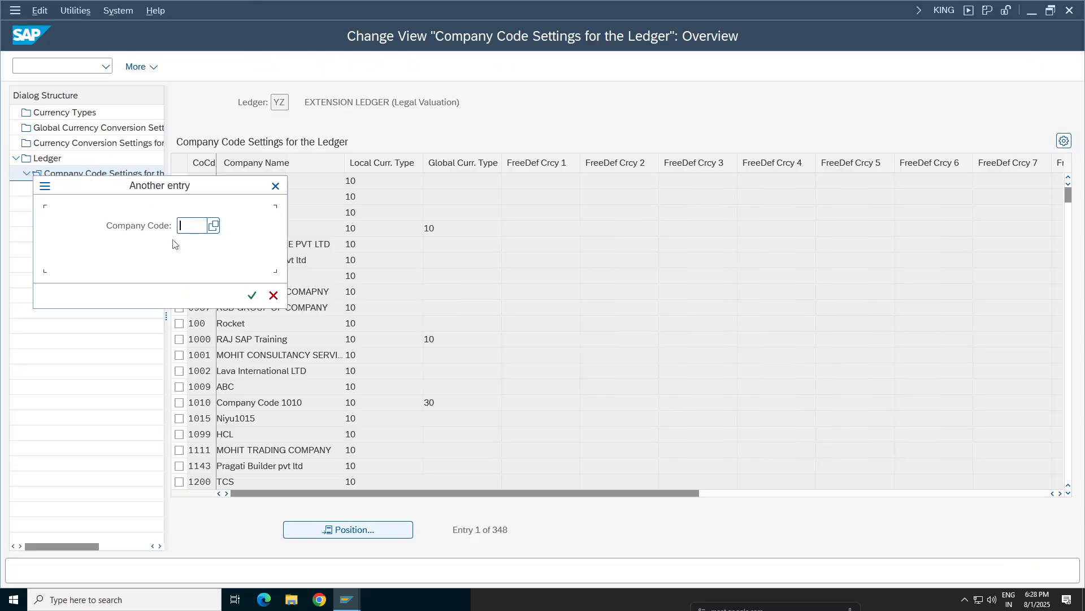
click(194, 247)
click(253, 299)
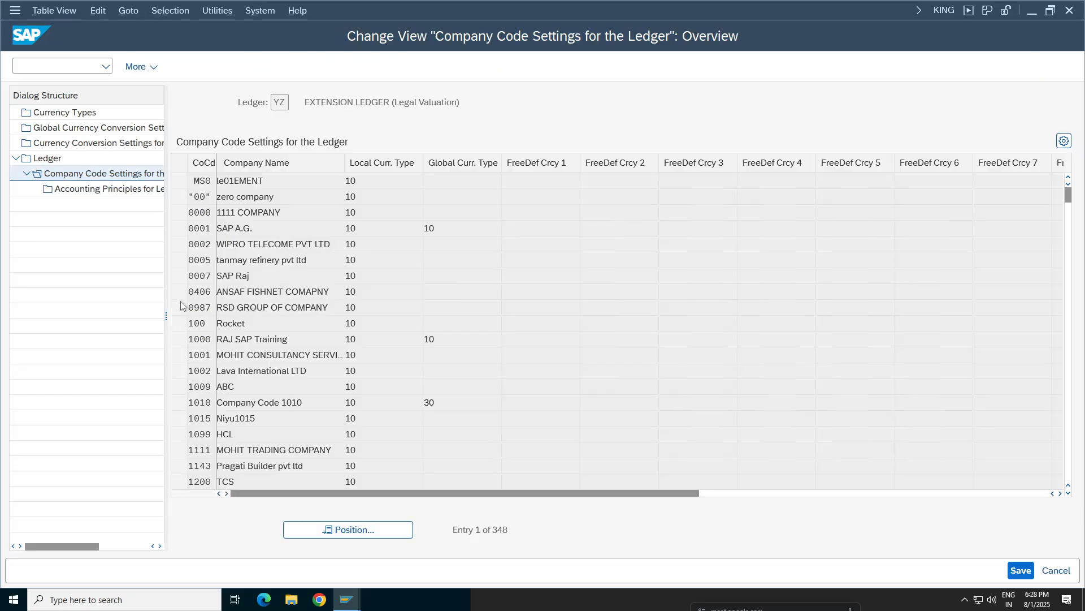
click(179, 181)
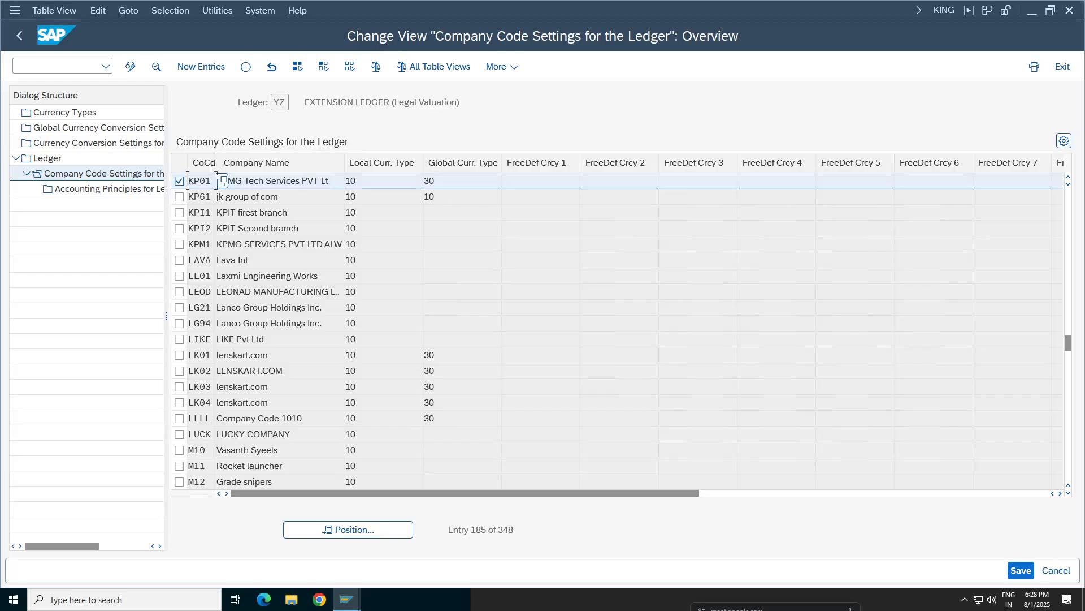
click(246, 69)
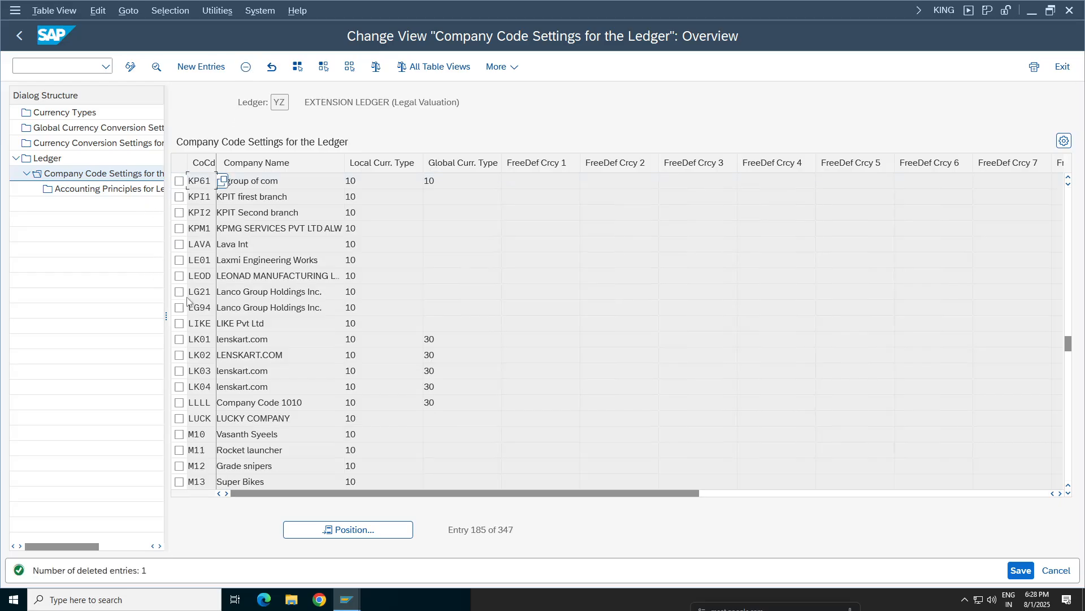
click(19, 35)
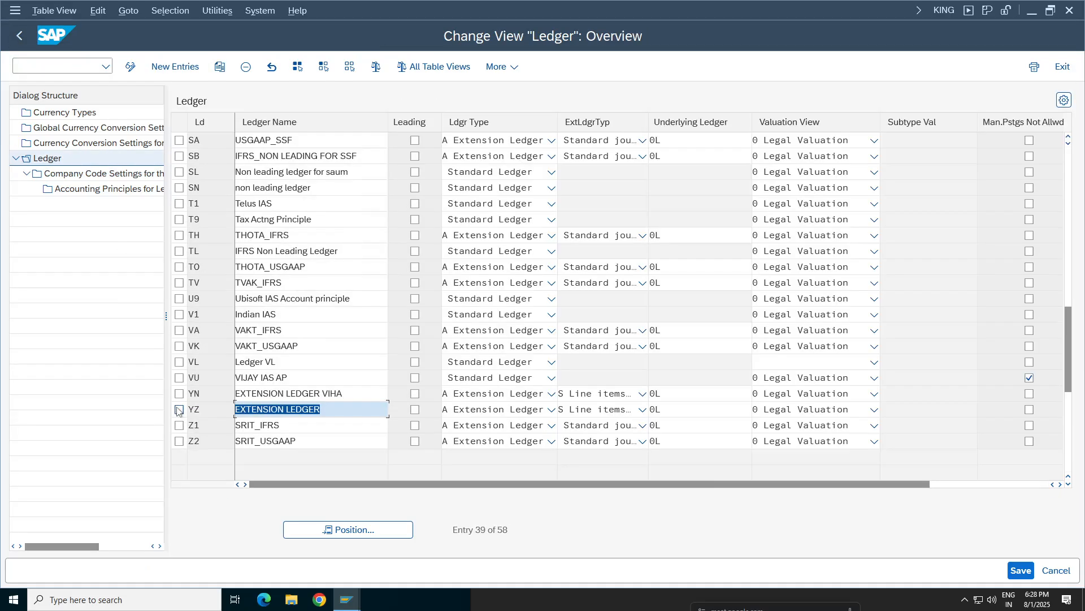
Step: Delete company code KP01 from the company code settings of ledger Z1 (SRIT_IFRS) and go back to the ledger overview
click(180, 426)
click(60, 174)
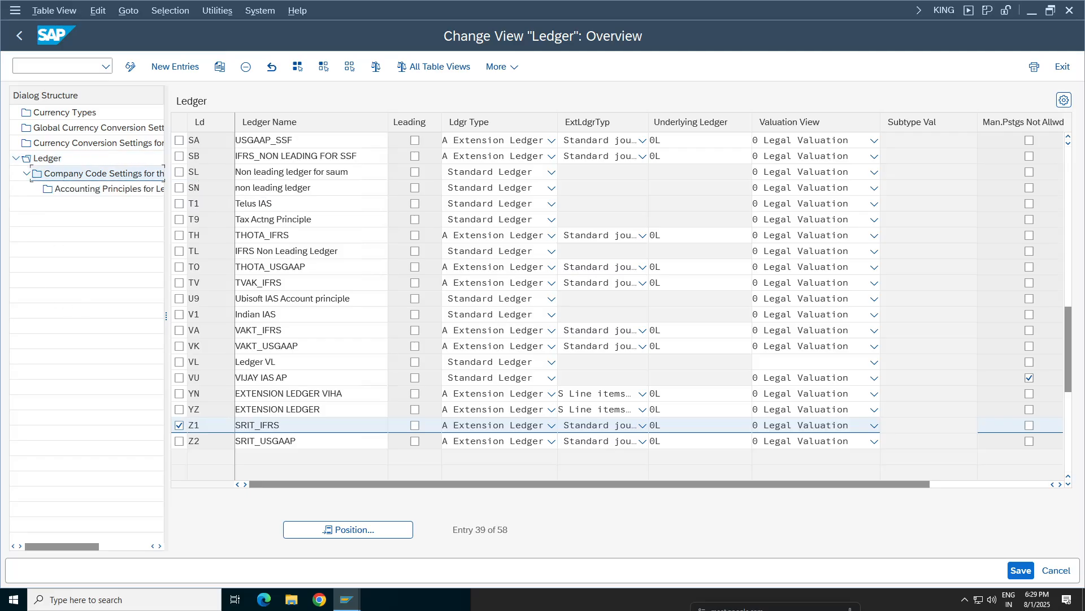
double_click(94, 173)
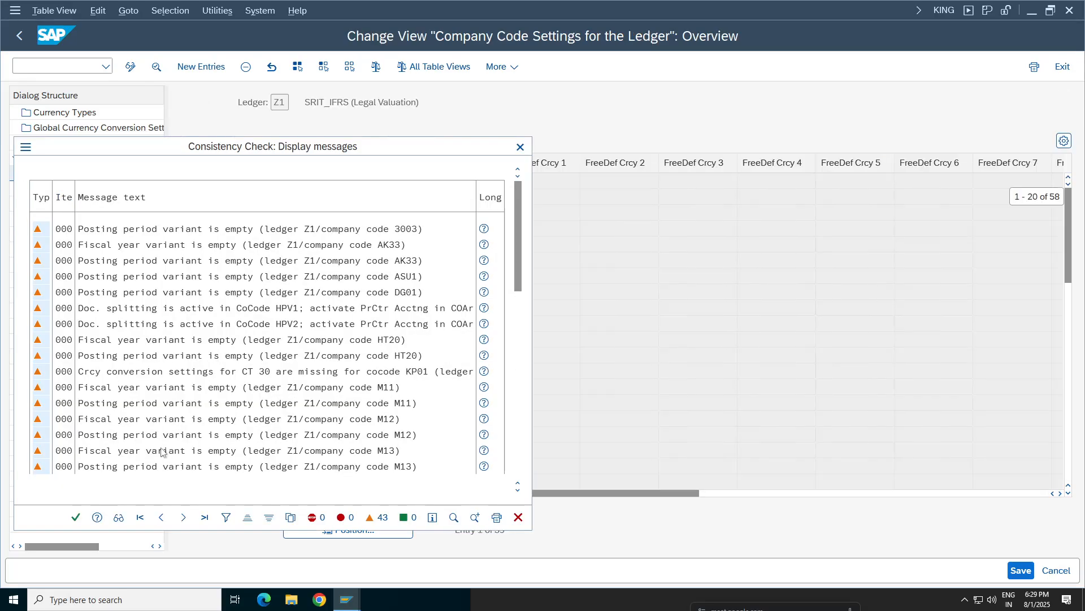
click(75, 517)
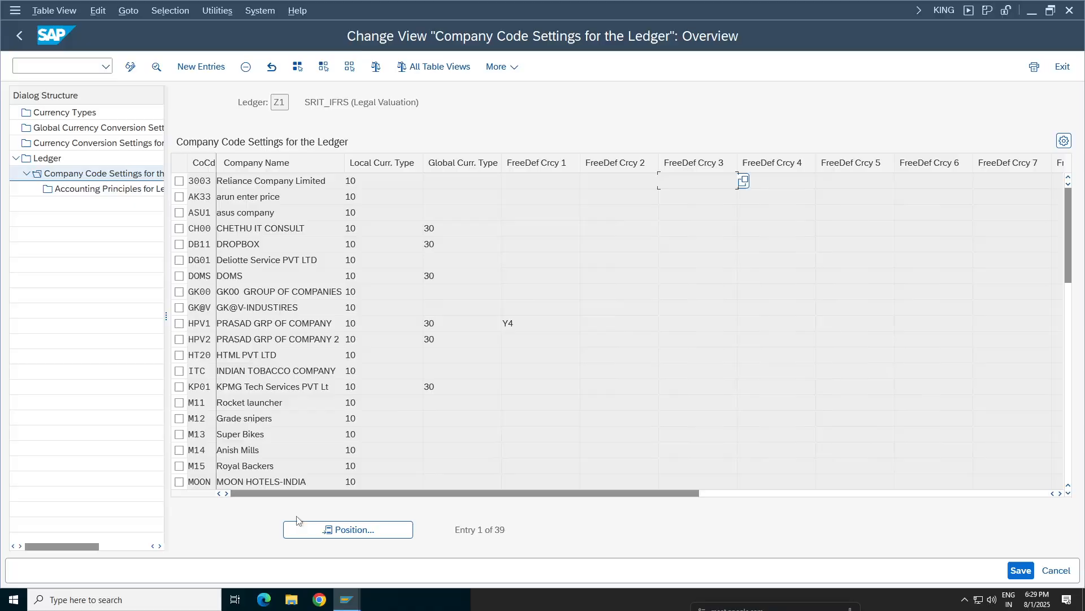
click(317, 529)
click(203, 225)
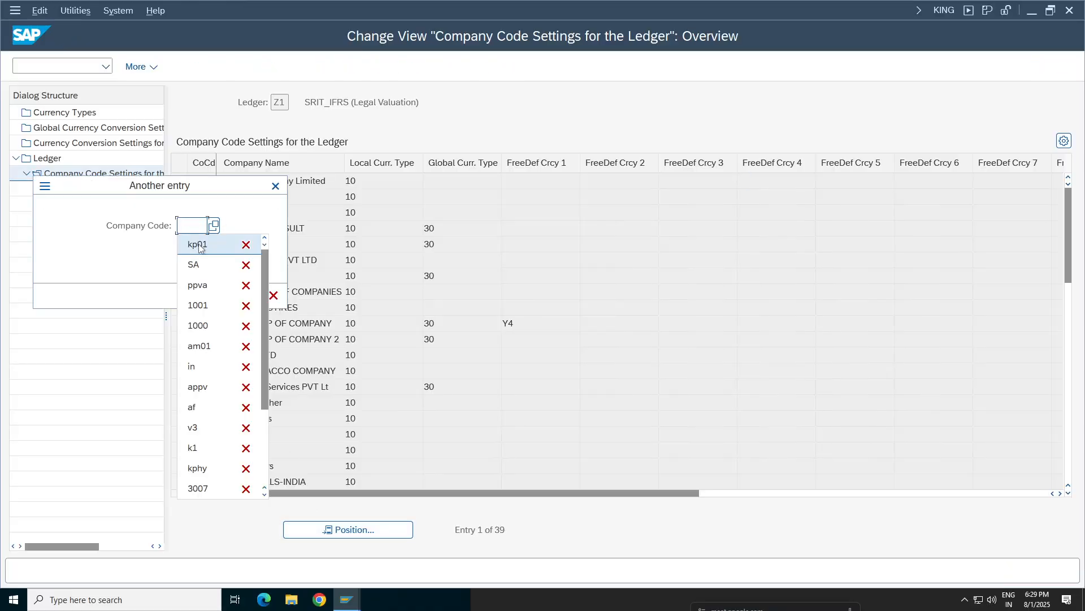
click(200, 243)
click(253, 296)
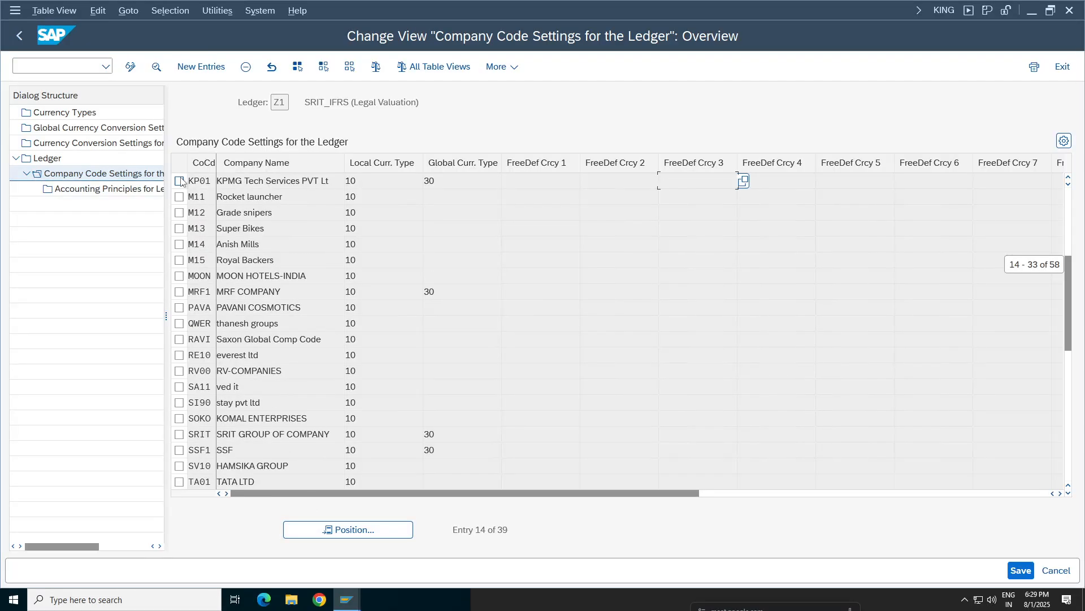
key(shift+F2)
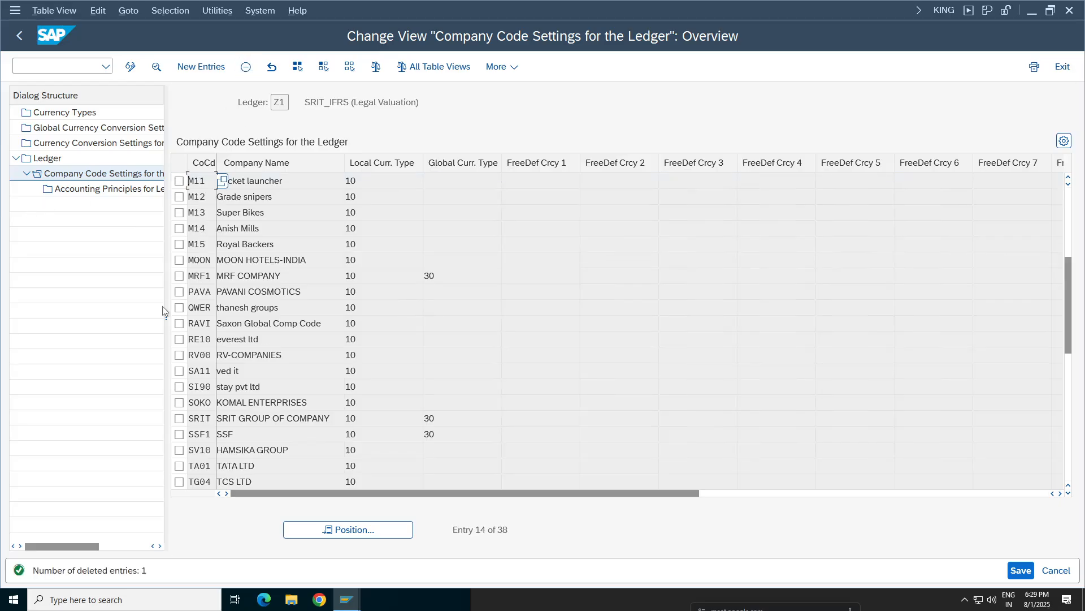
click(19, 37)
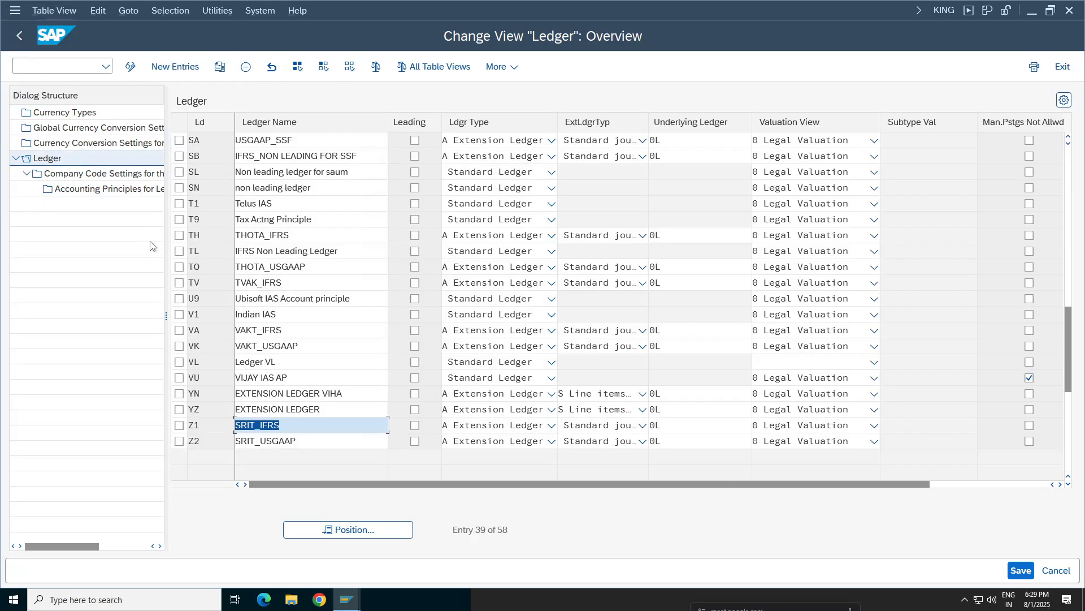
Step: Delete company code KP01 from the company code settings of ledger Z2 (SRIT_USGAAP), and save before going back to the ledger overview
click(182, 440)
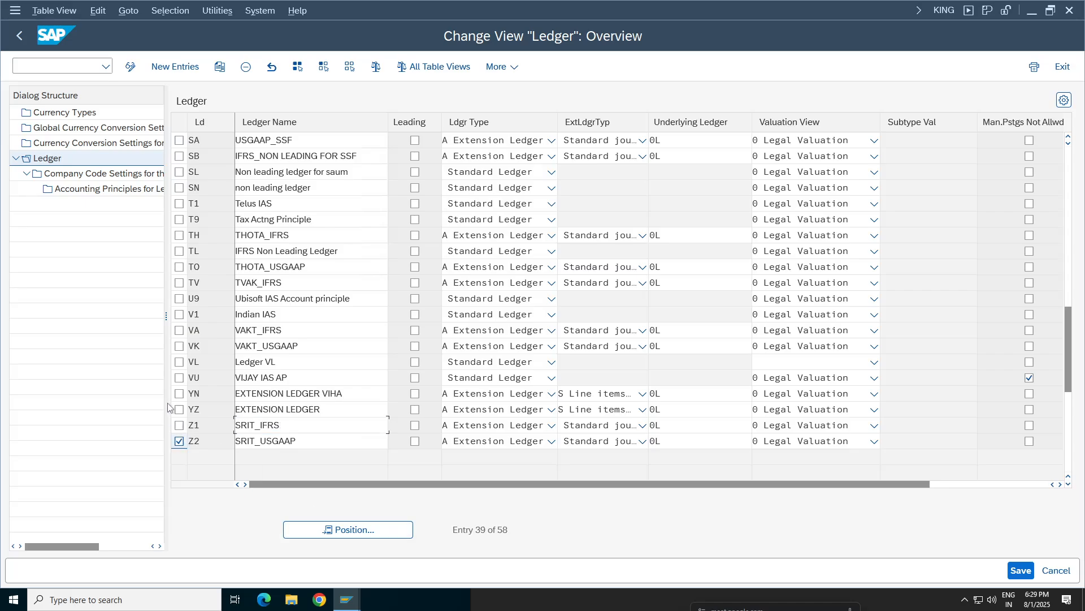
double_click(93, 174)
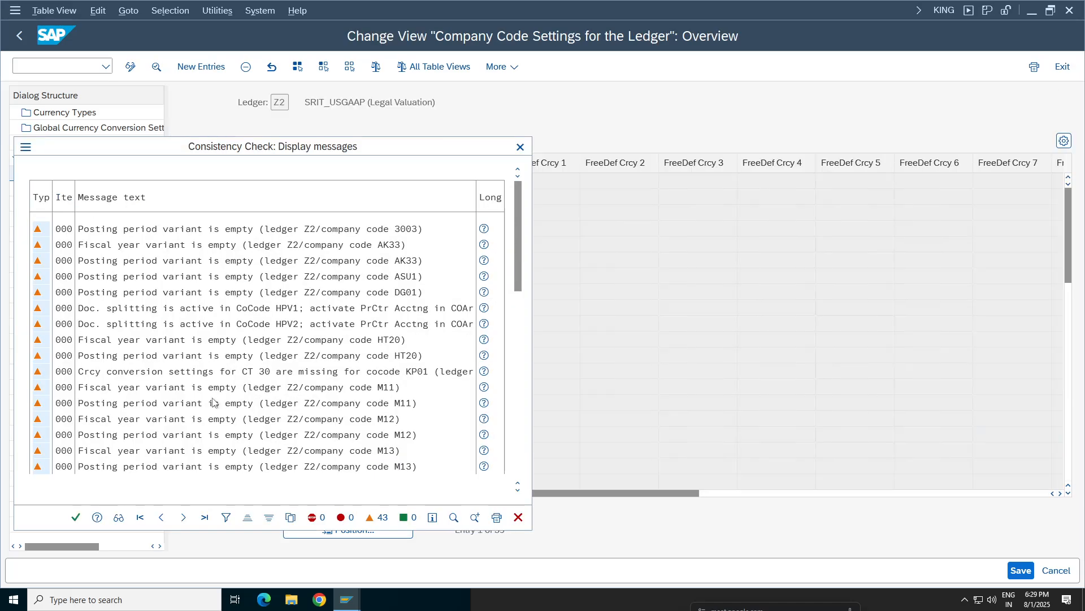
key(Return)
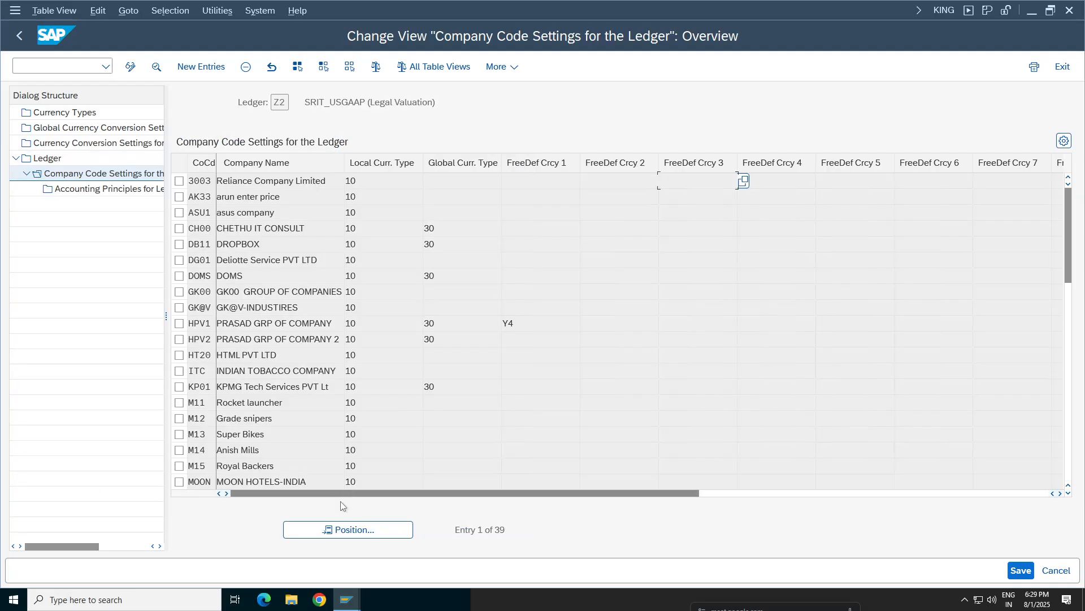
click(346, 529)
text(k)
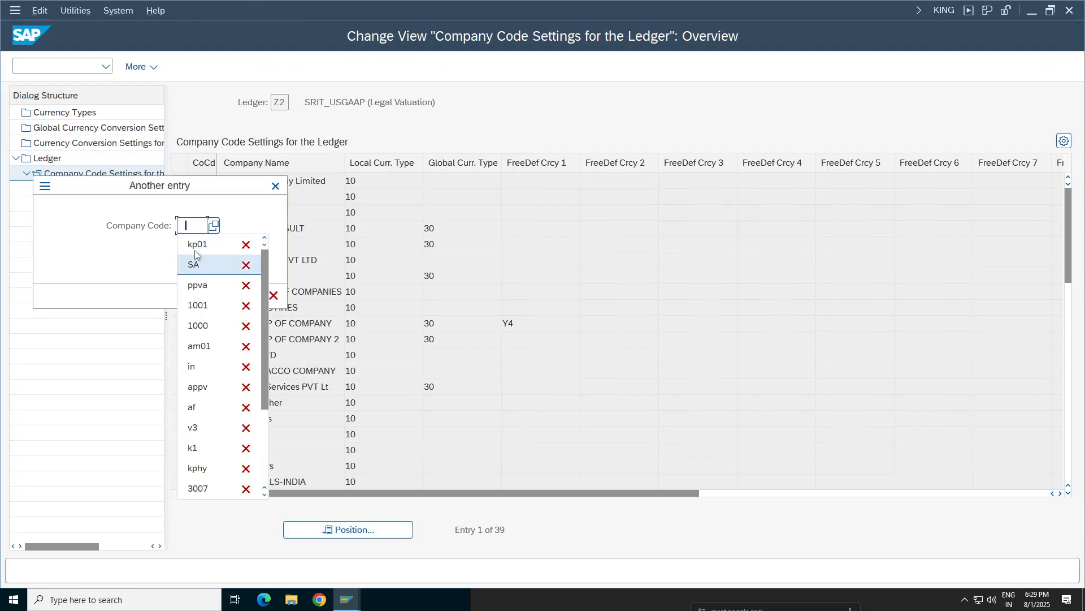
click(193, 246)
click(252, 295)
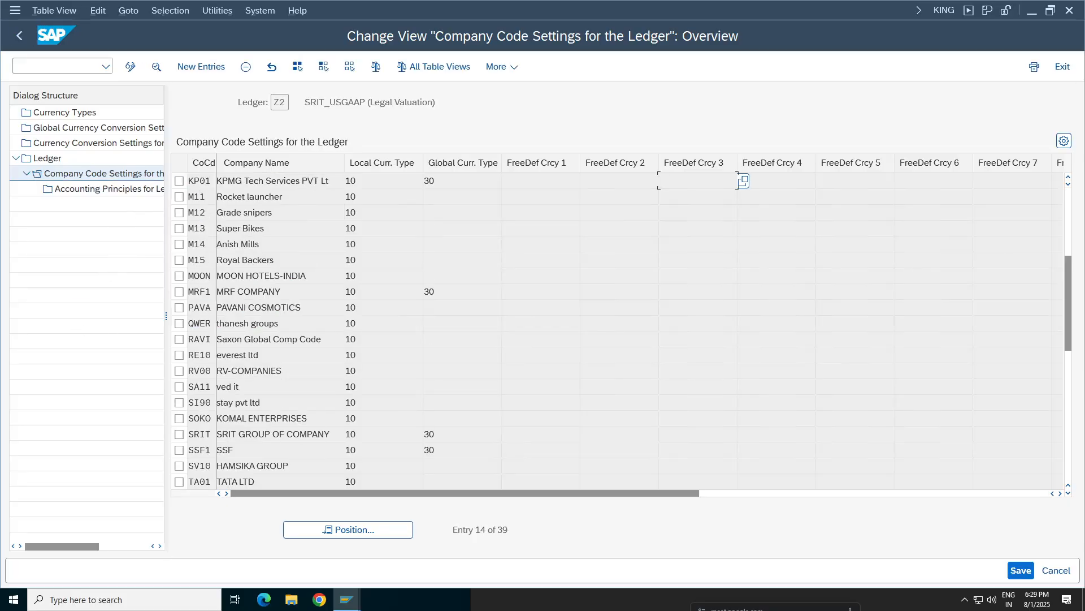
click(179, 181)
click(246, 66)
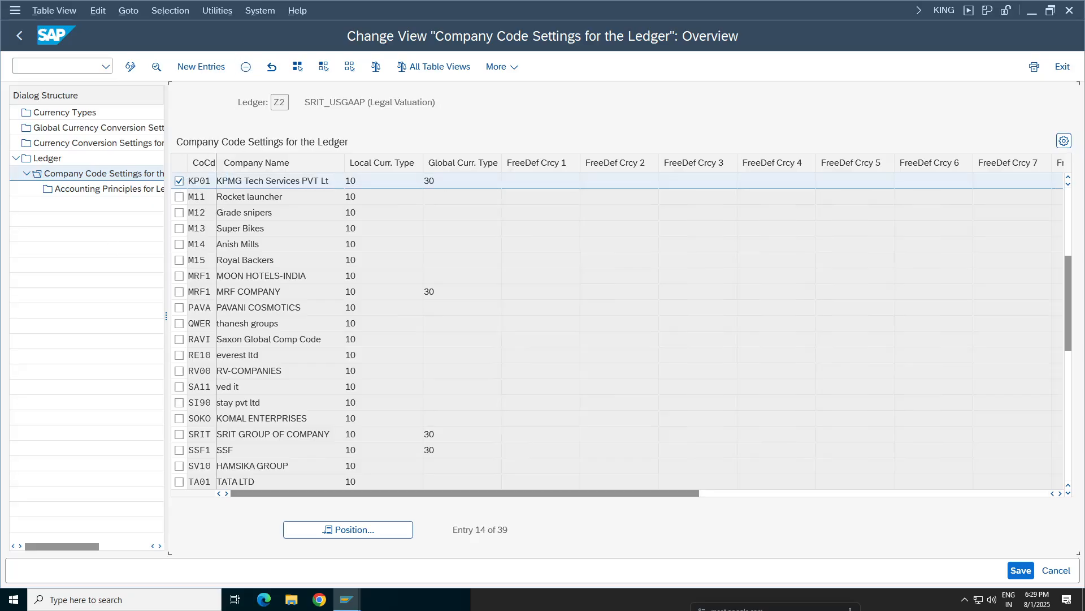
click(1021, 570)
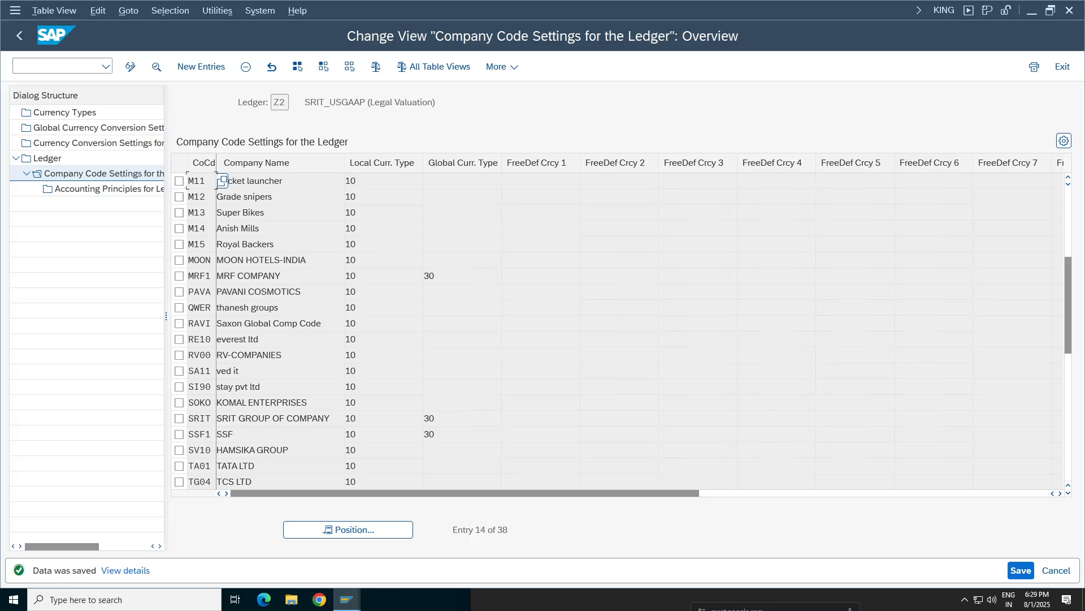
click(20, 36)
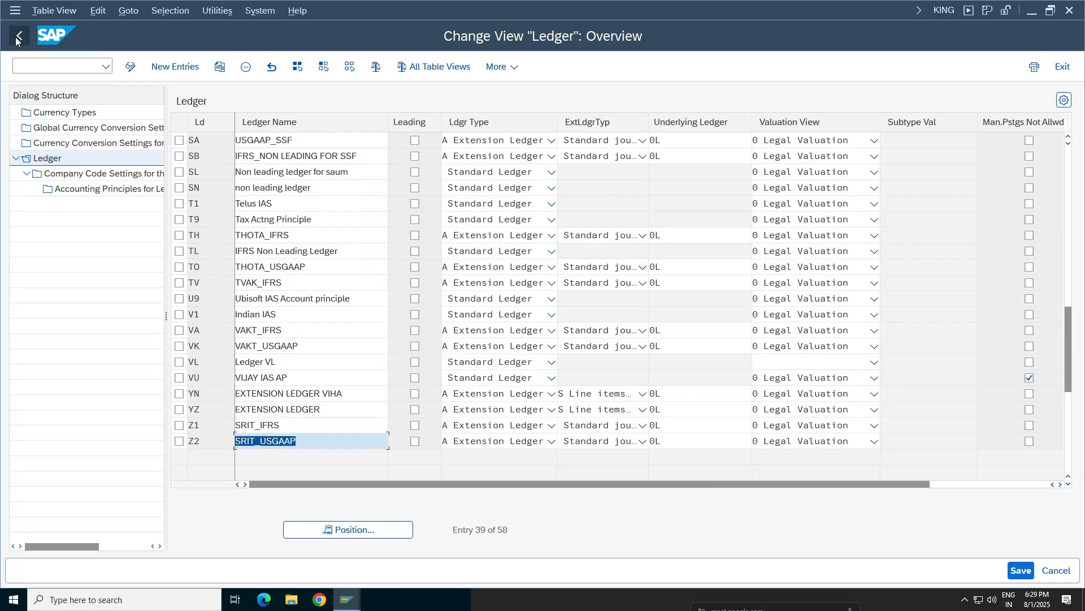
Step: Check the local and global currency types of company code KP01 in leading ledger 0L's company code settings, and return to the ledger overview
drag(1068, 348, 1068, 187)
click(179, 171)
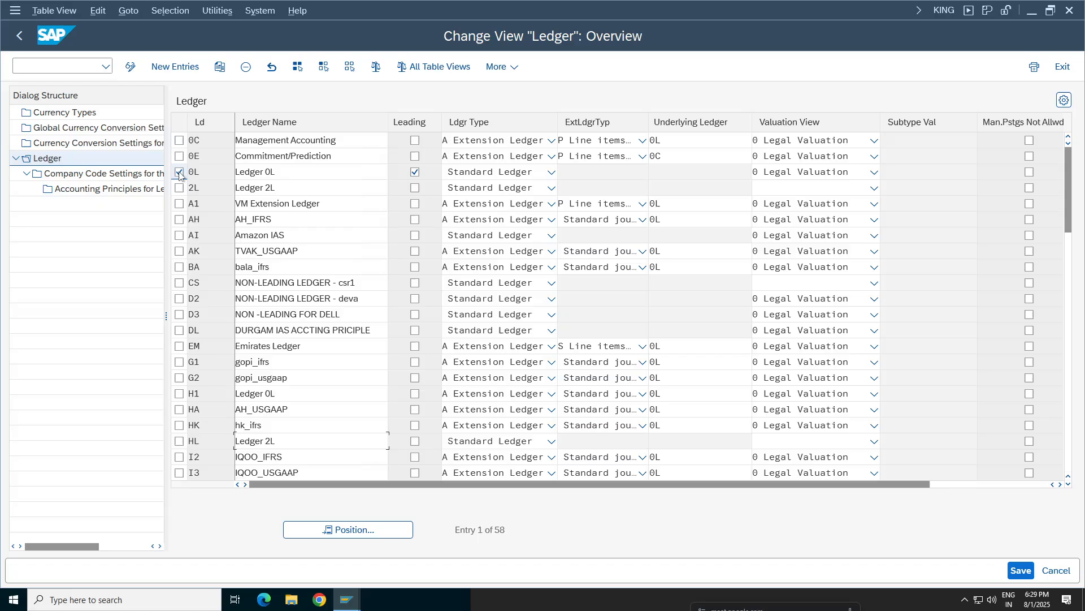
double_click(97, 173)
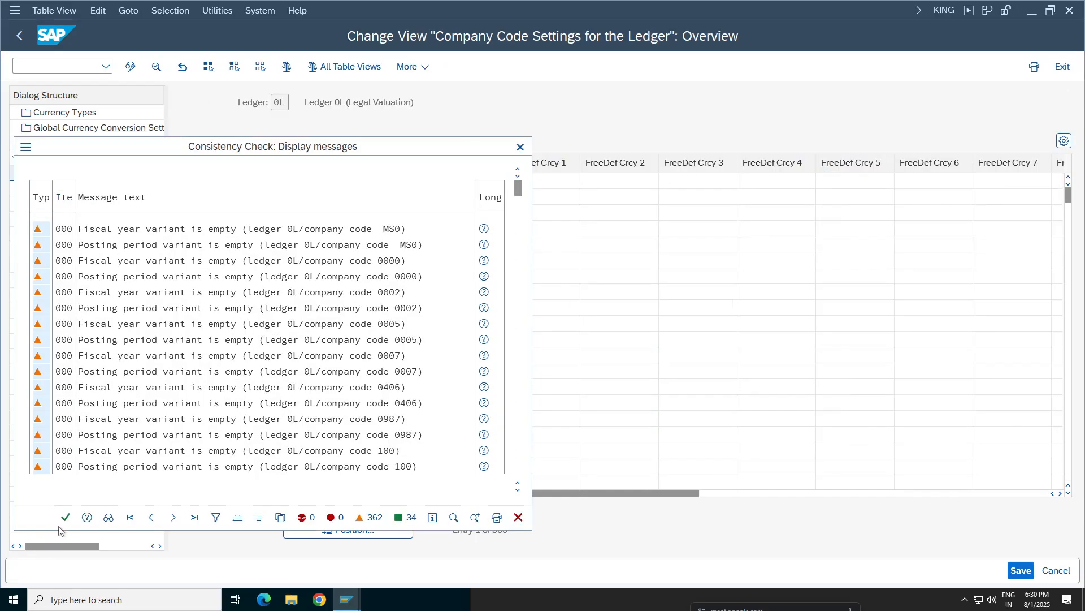
key(Return)
click(365, 531)
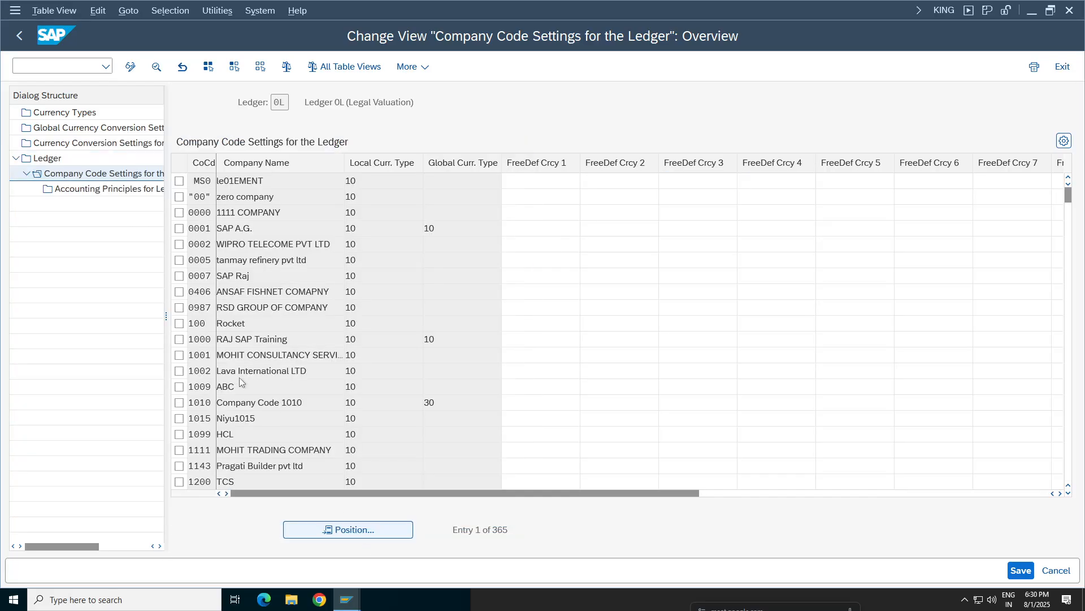
click(192, 227)
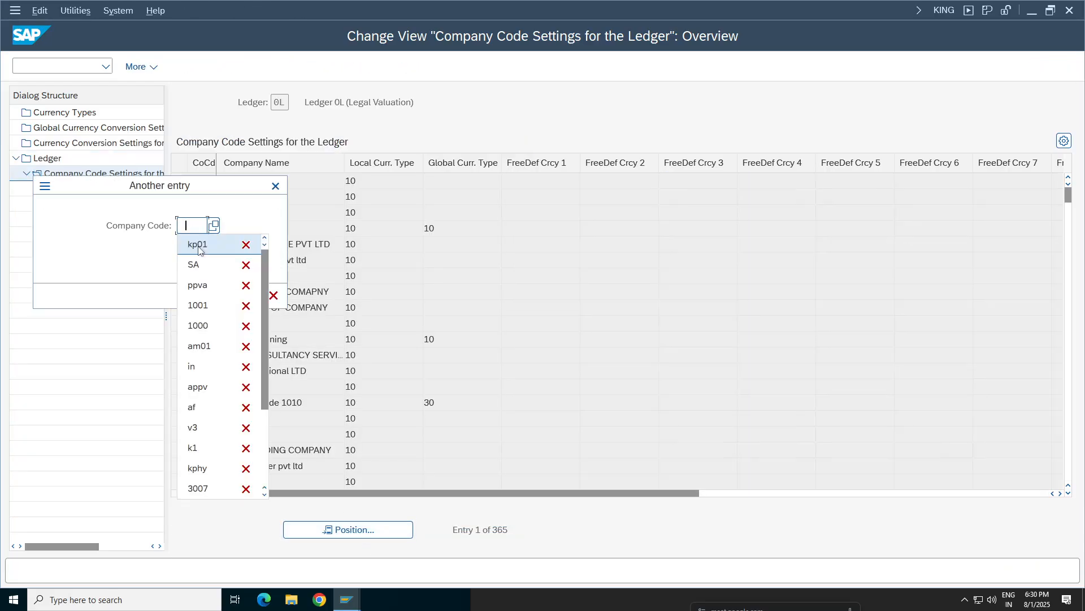
click(195, 246)
click(254, 299)
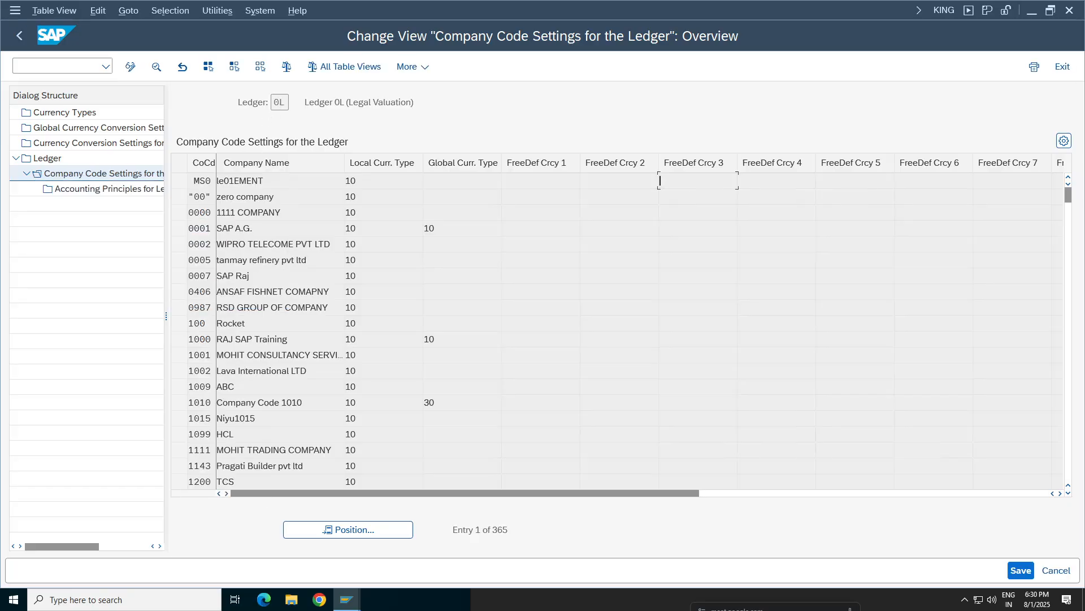
drag(315, 181, 222, 181)
drag(437, 181, 425, 181)
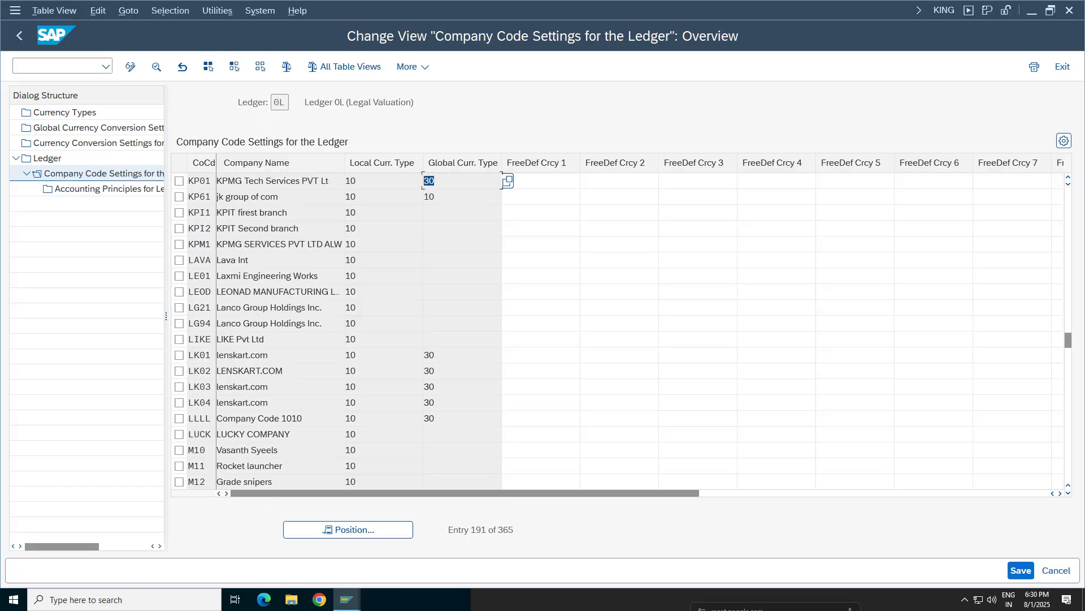
drag(358, 181, 345, 181)
click(438, 181)
click(29, 35)
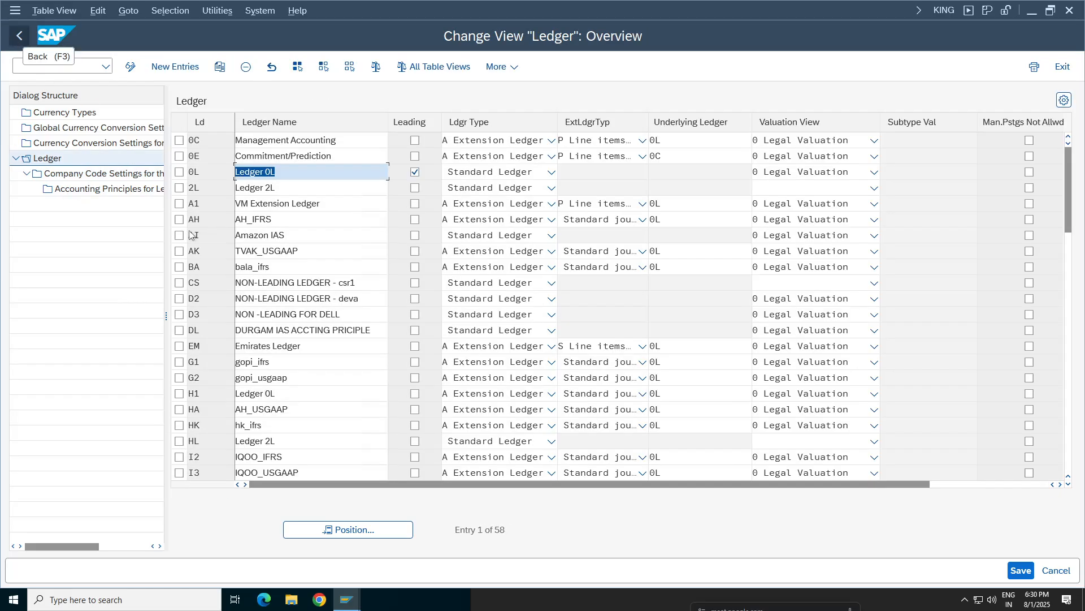
Step: Find ledger KI (IFRS KPMG), review its company code settings for KP01, and return to the ledger overview
click(361, 530)
text(k)
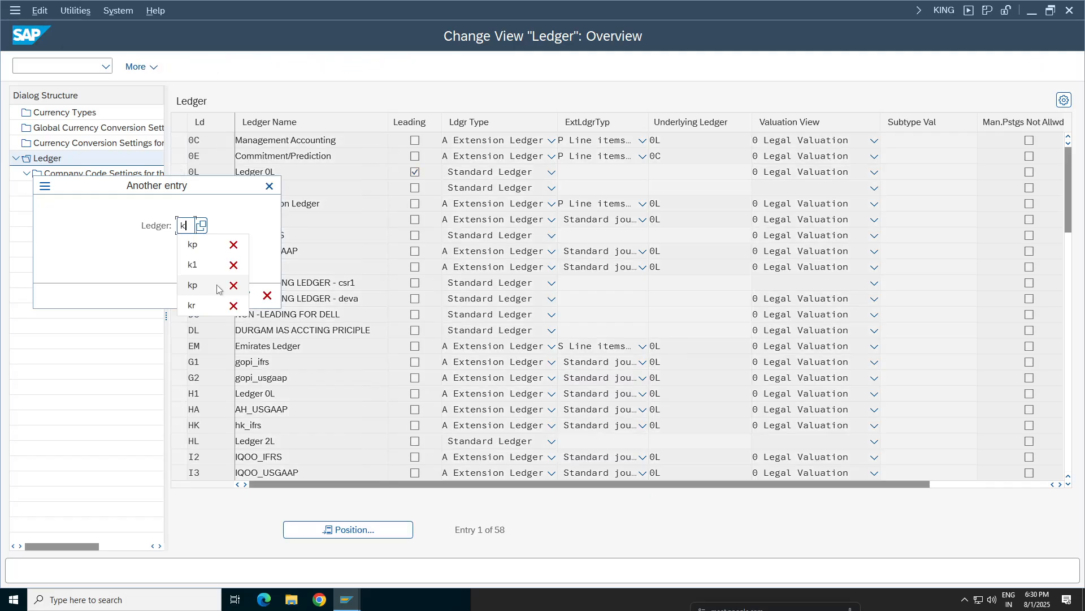
text(i)
key(Return)
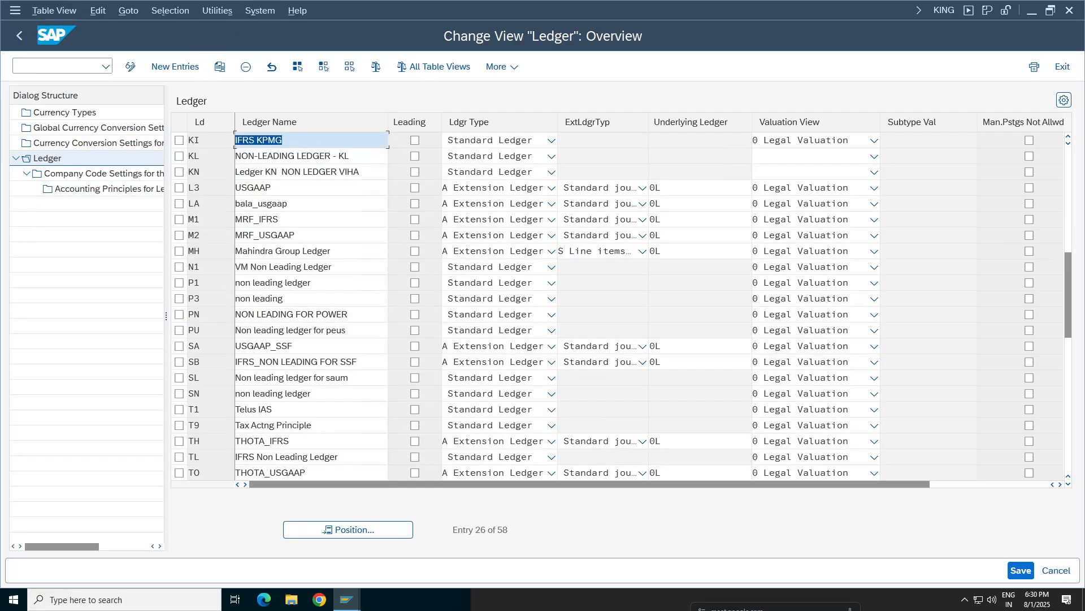
click(179, 140)
double_click(96, 177)
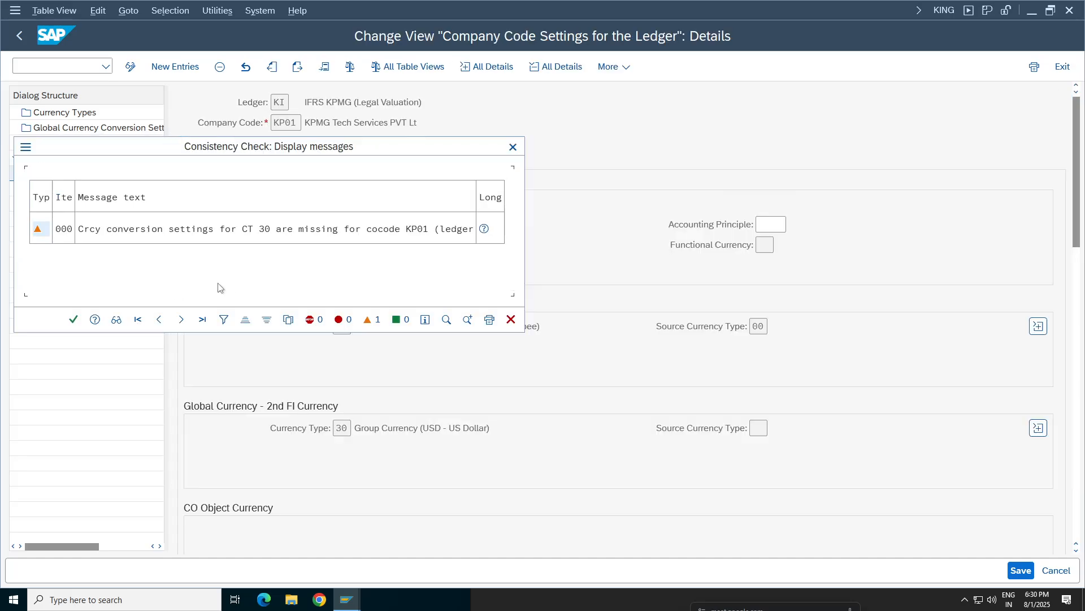
click(73, 319)
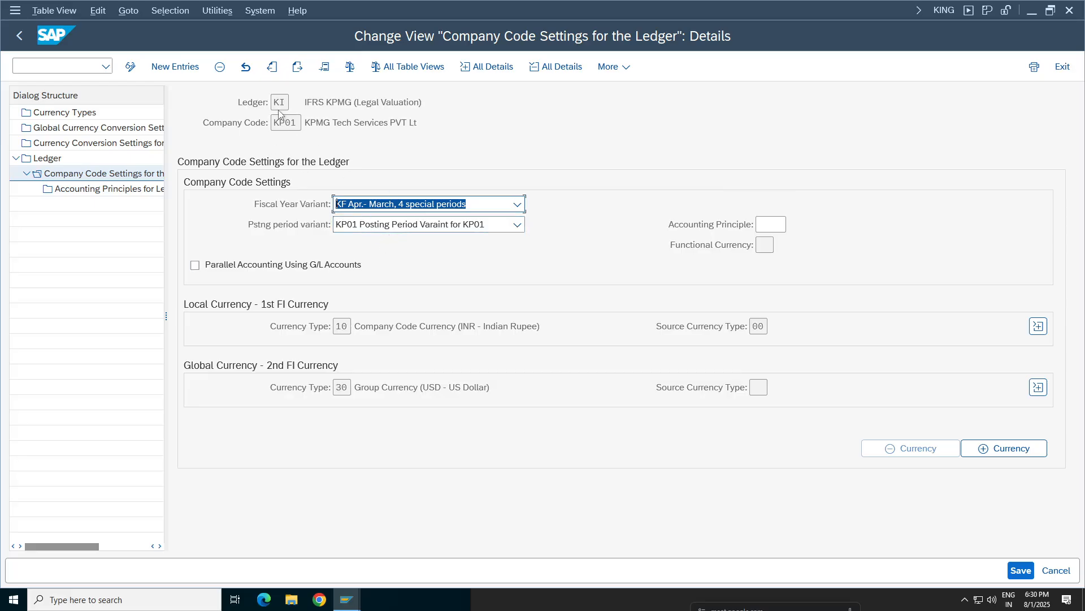
click(19, 35)
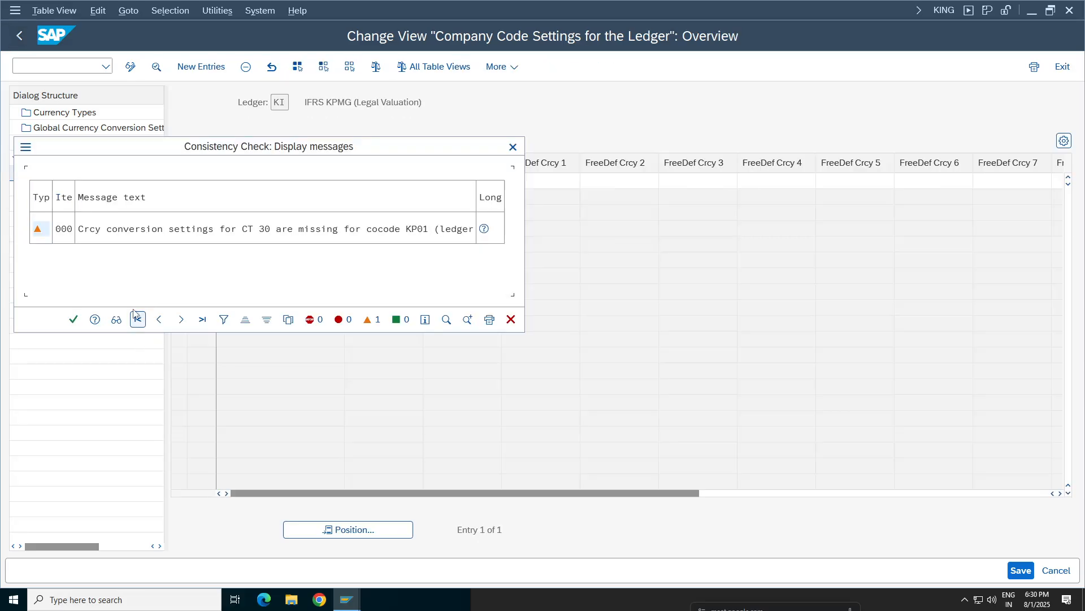
click(74, 320)
click(15, 35)
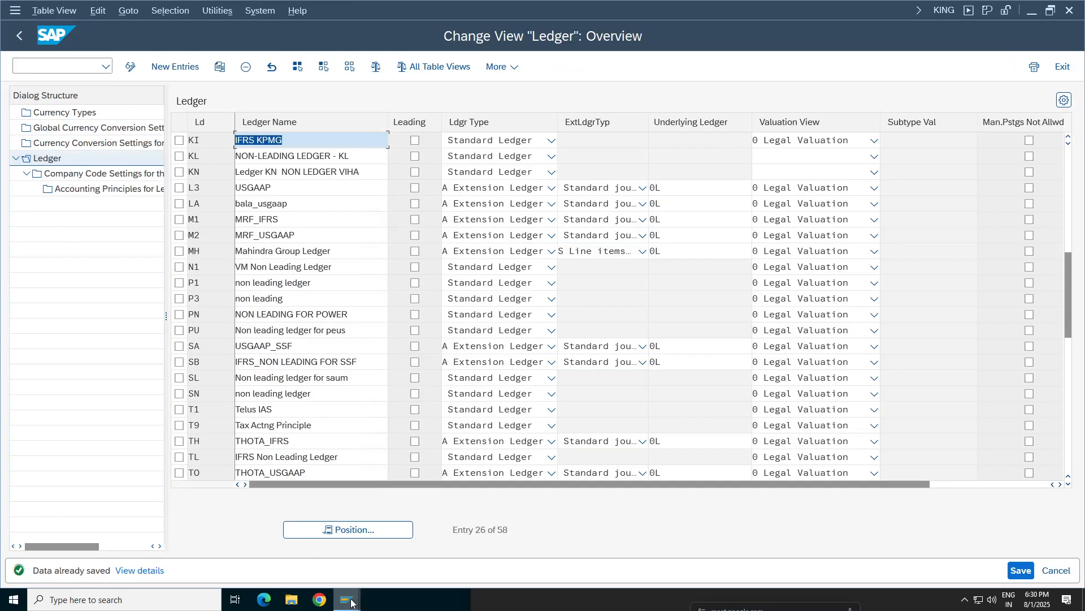
Step: Review the earlier consistency check messages for KP01, return to the G/L account document and close the message help
mouse_move(350, 602)
click(169, 571)
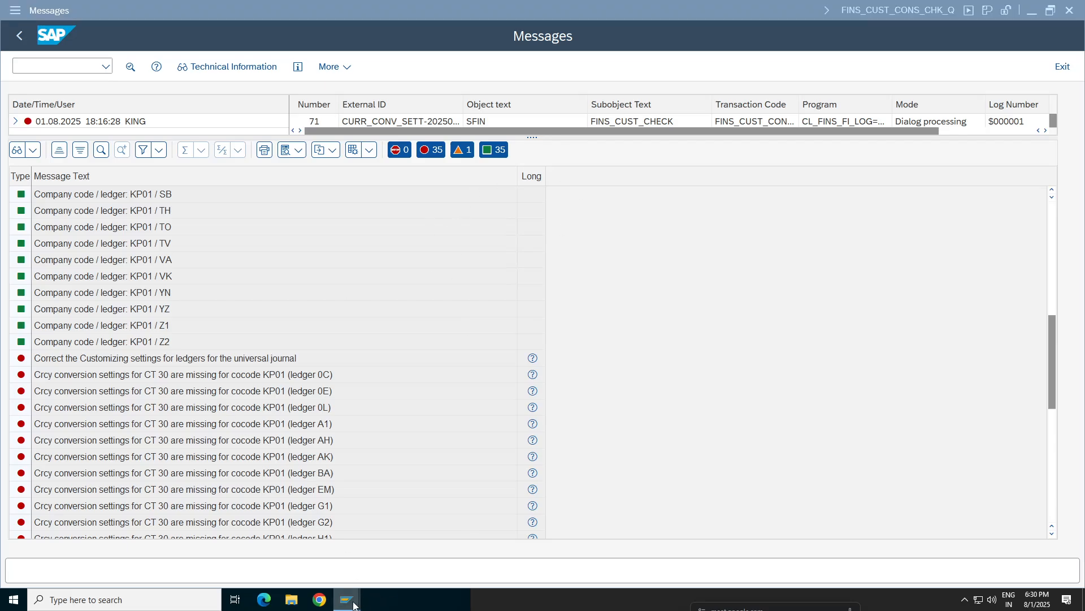
mouse_move(348, 600)
click(617, 546)
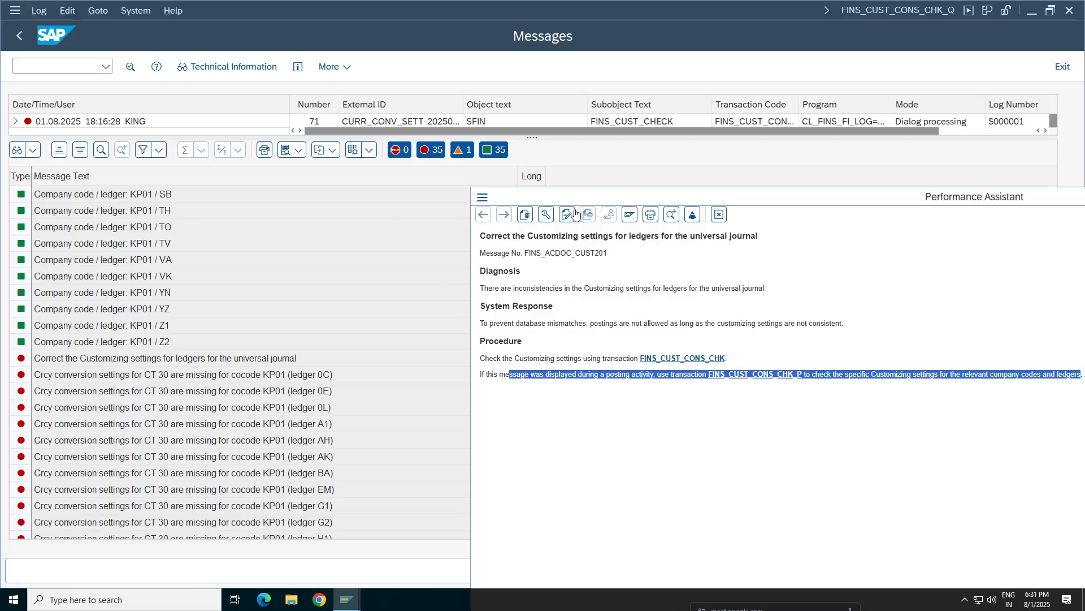
drag(589, 202, 358, 208)
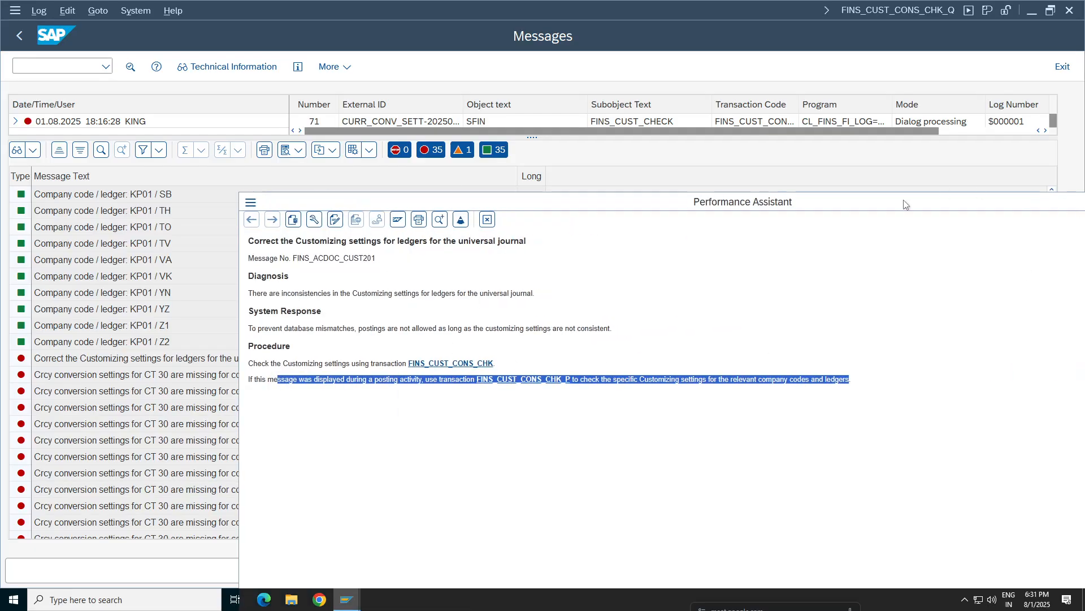
drag(904, 204, 666, 213)
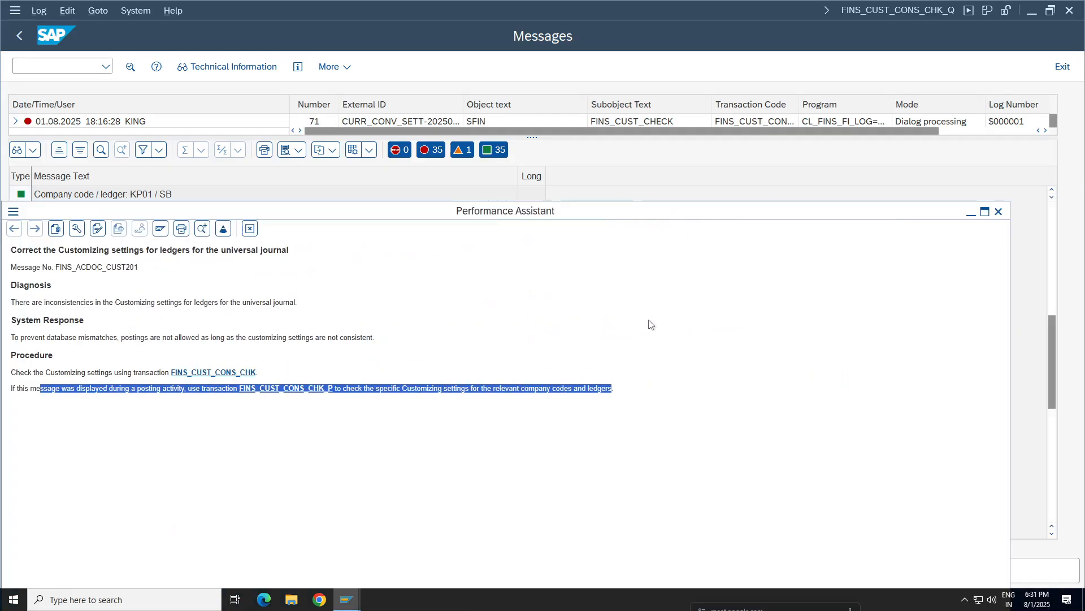
scroll(252, 362, up, 2)
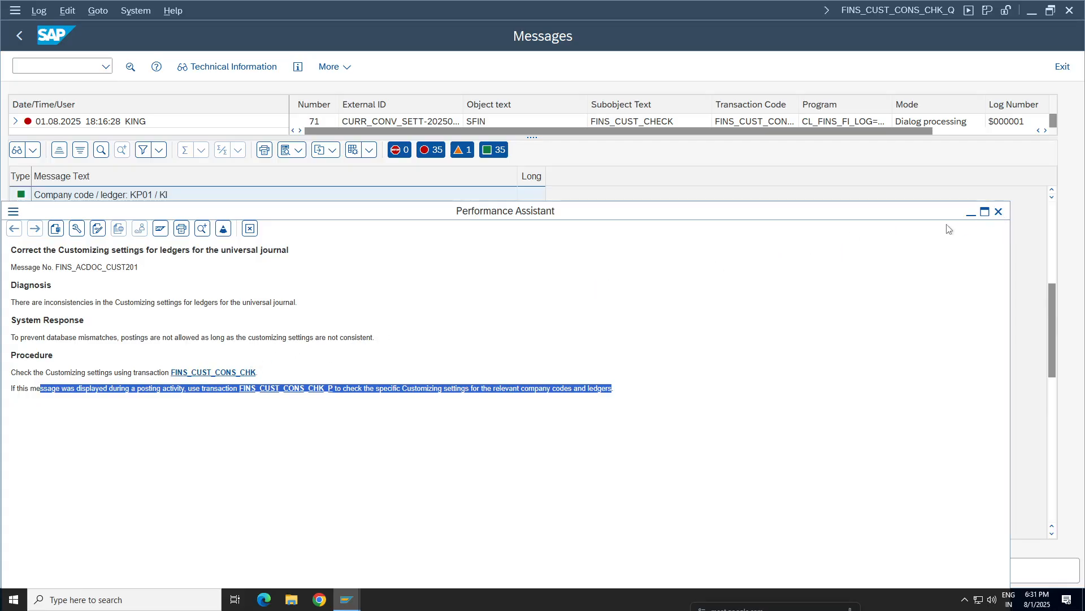
drag(405, 208, 582, 235)
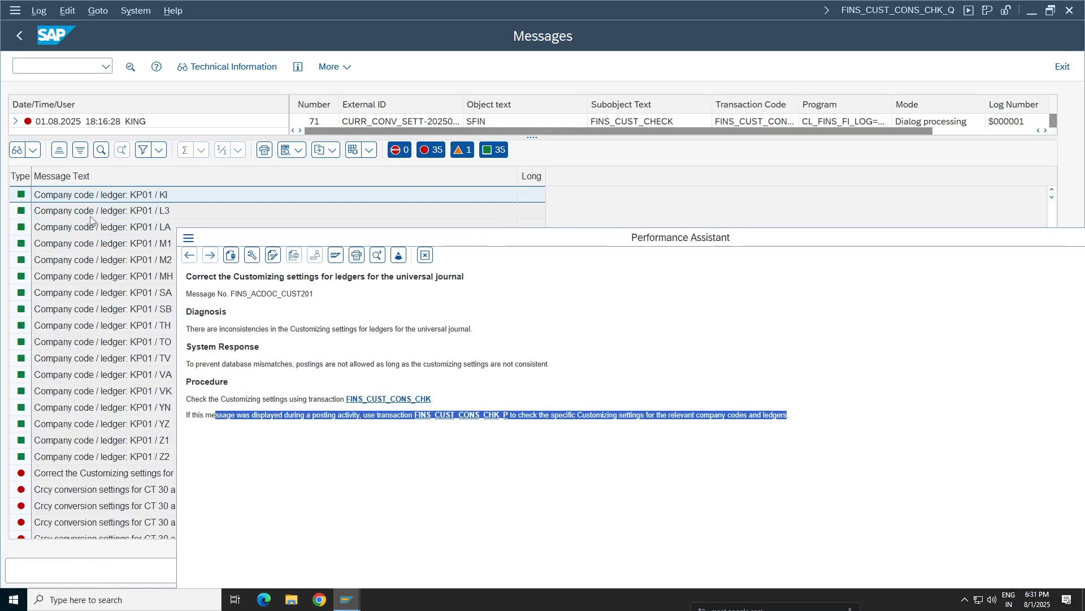
click(86, 276)
click(19, 35)
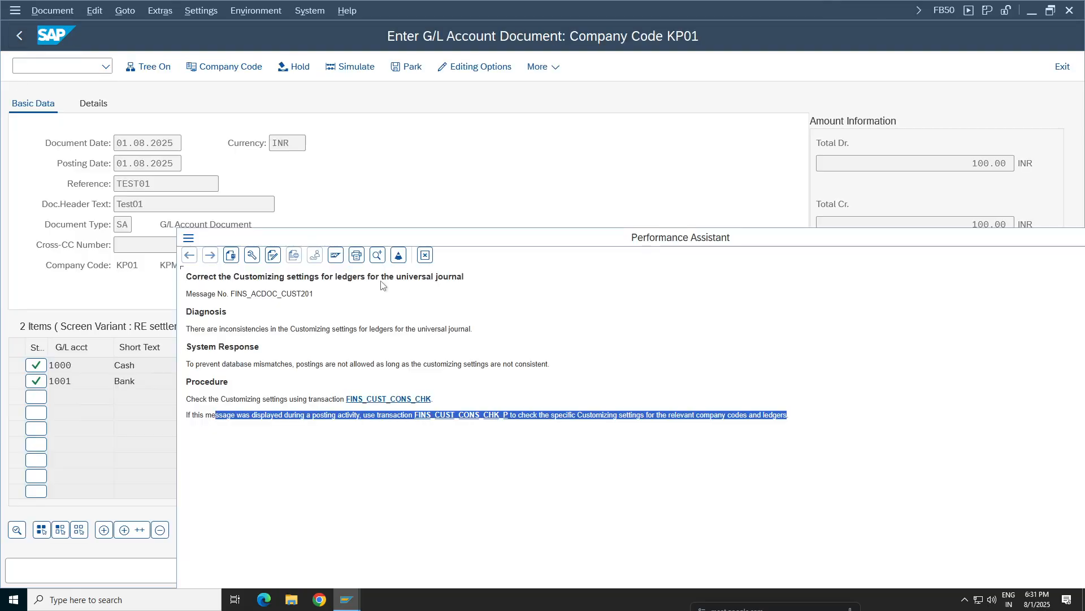
drag(477, 244, 269, 126)
click(967, 120)
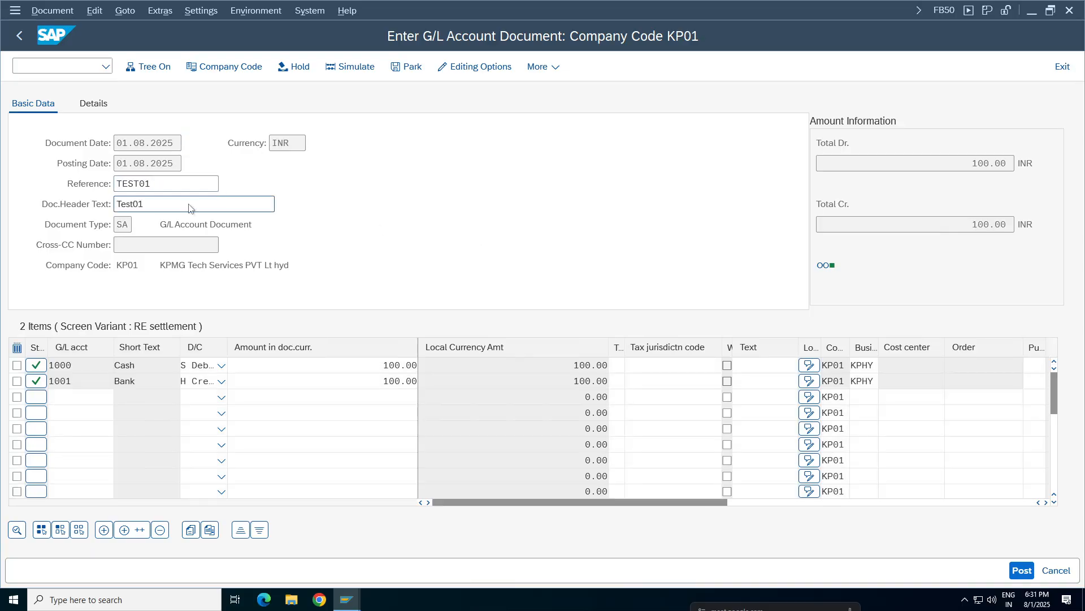
Step: Try to post the KP01 G/L document and run FINS_CUST_CONS_CHK_P from the error details to review the ledgers checked
click(1022, 570)
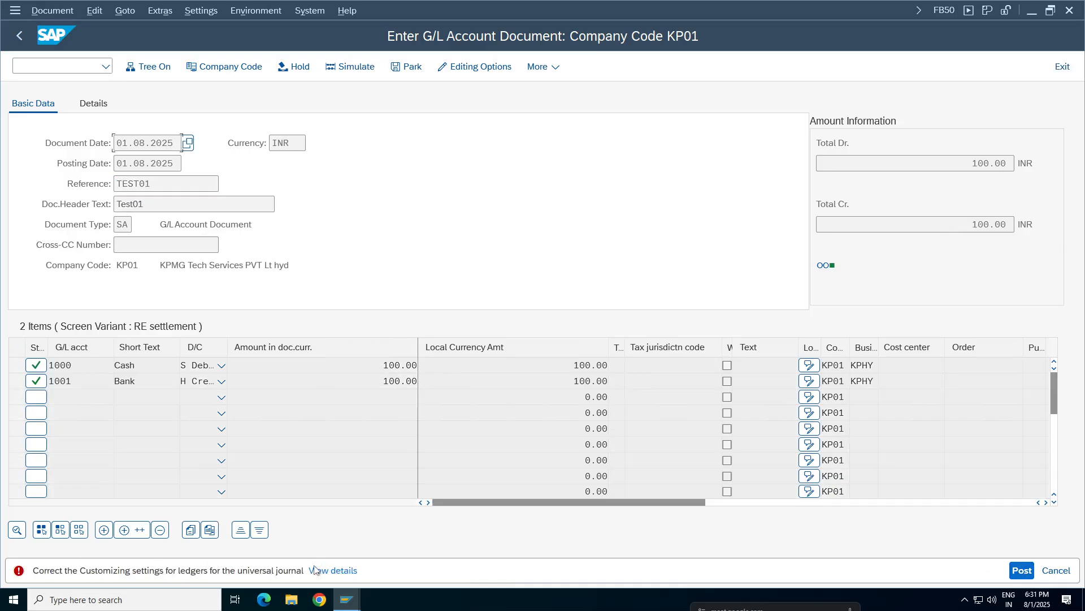
click(332, 571)
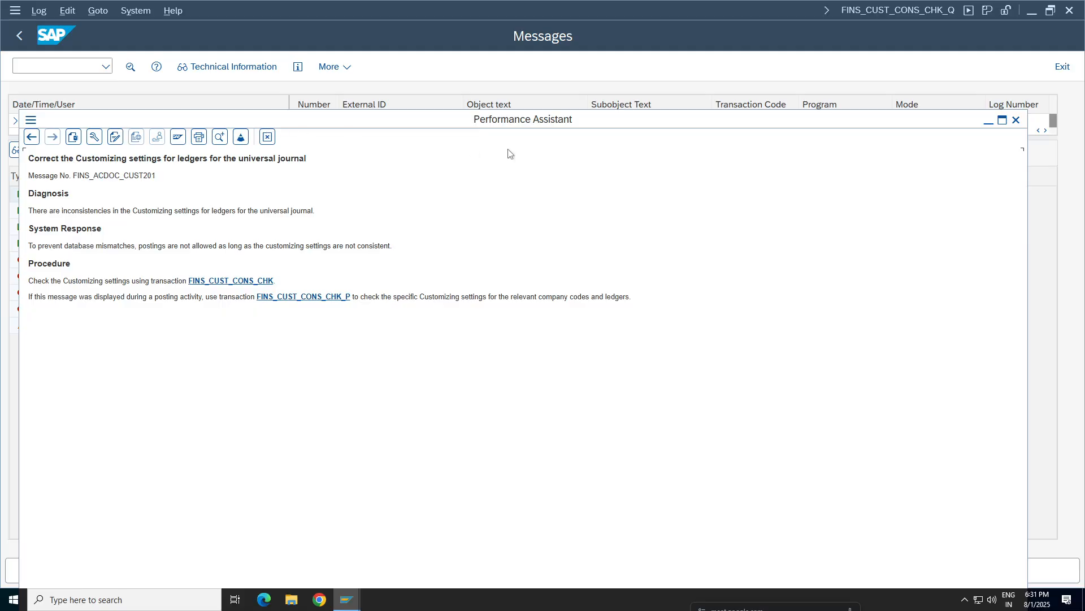
drag(270, 123, 814, 228)
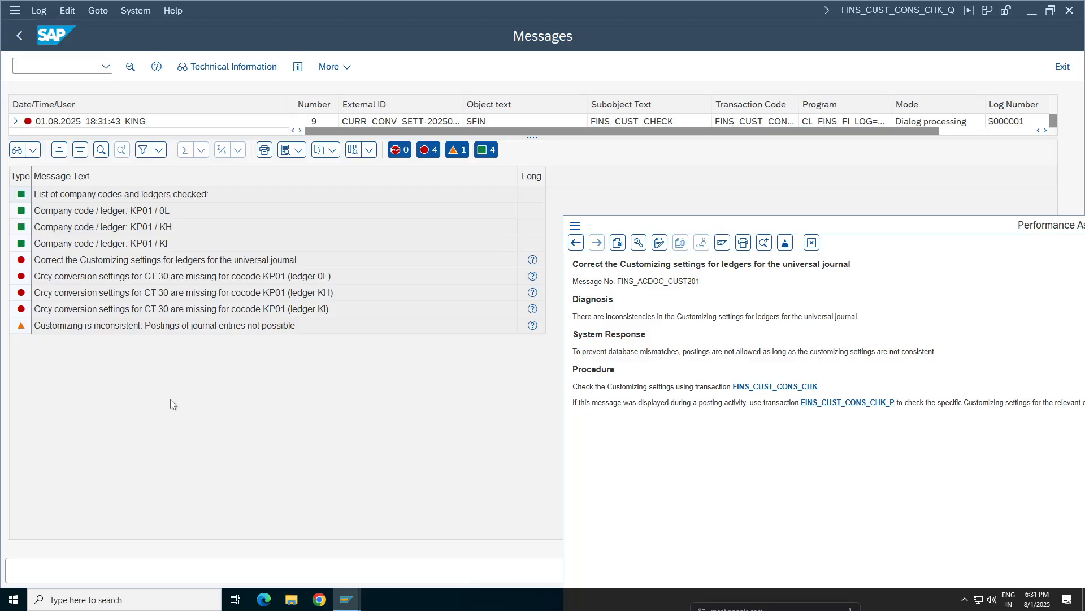
click(163, 228)
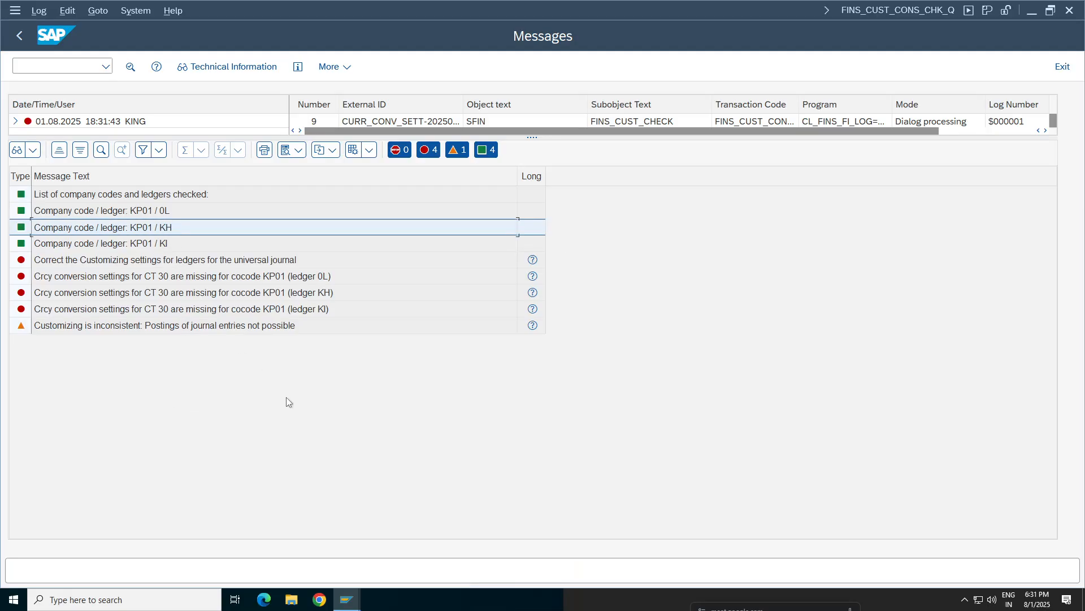
Step: Return to the ledger overview, find ledger KH (hk_usgaap), and open its company code settings past the consistency messages
click(348, 599)
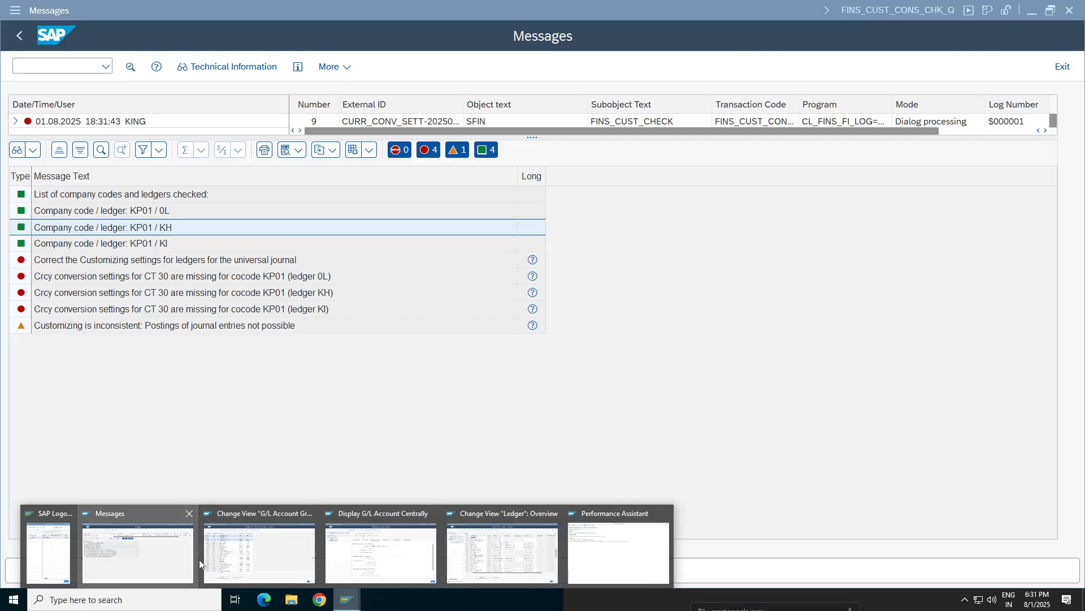
click(247, 553)
click(348, 600)
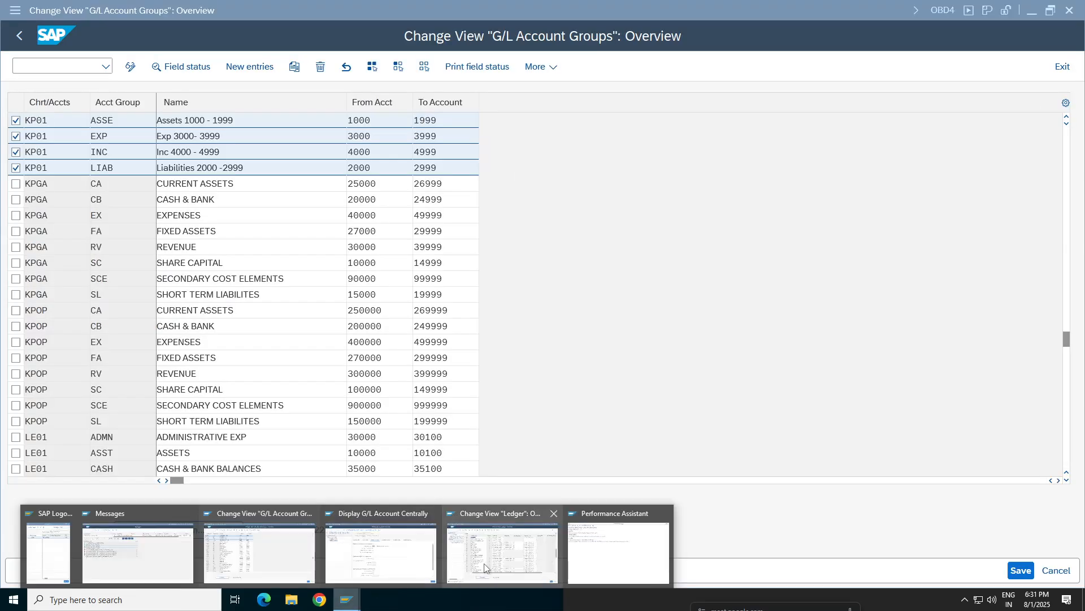
click(487, 565)
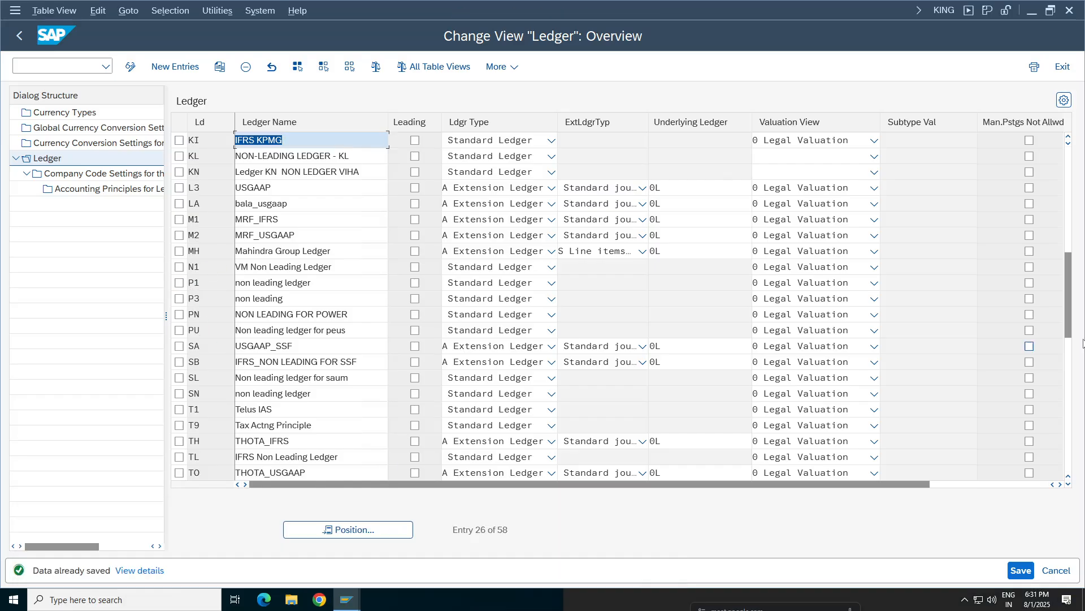
drag(1068, 302, 1068, 186)
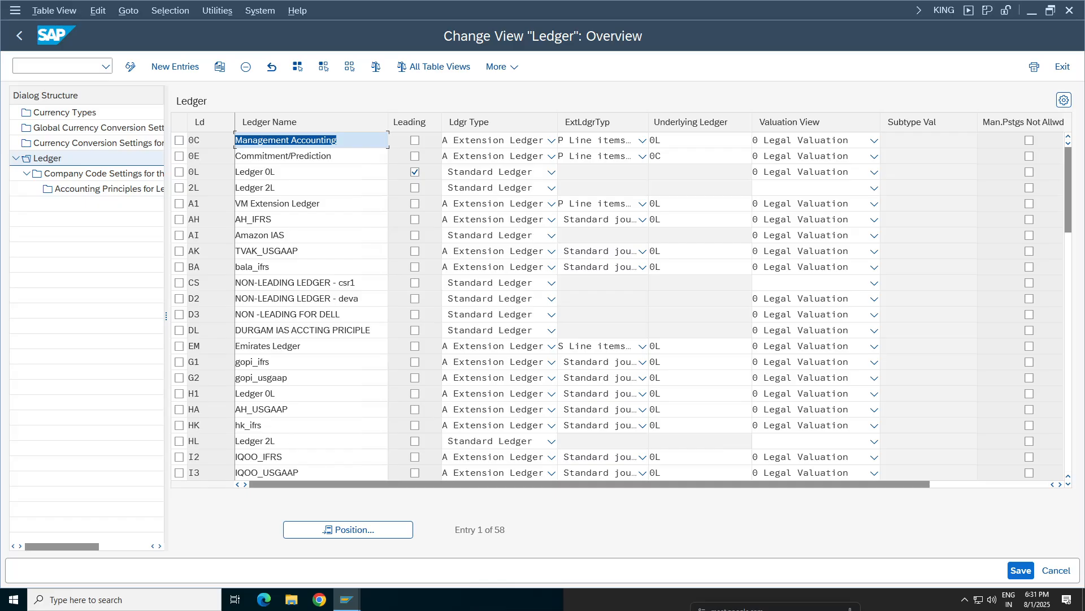
click(311, 377)
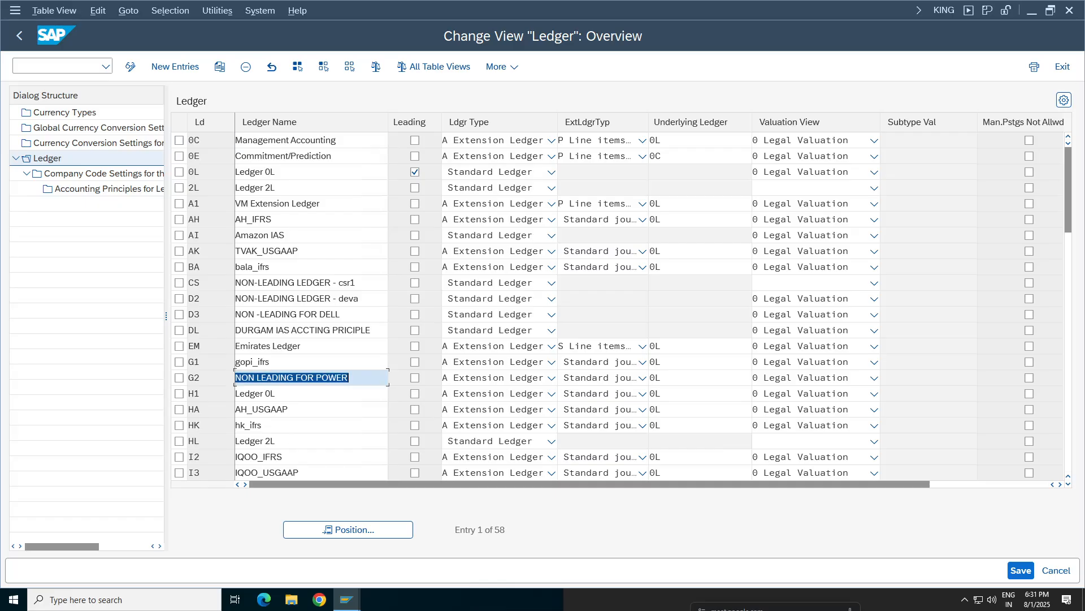
key(Page_Down)
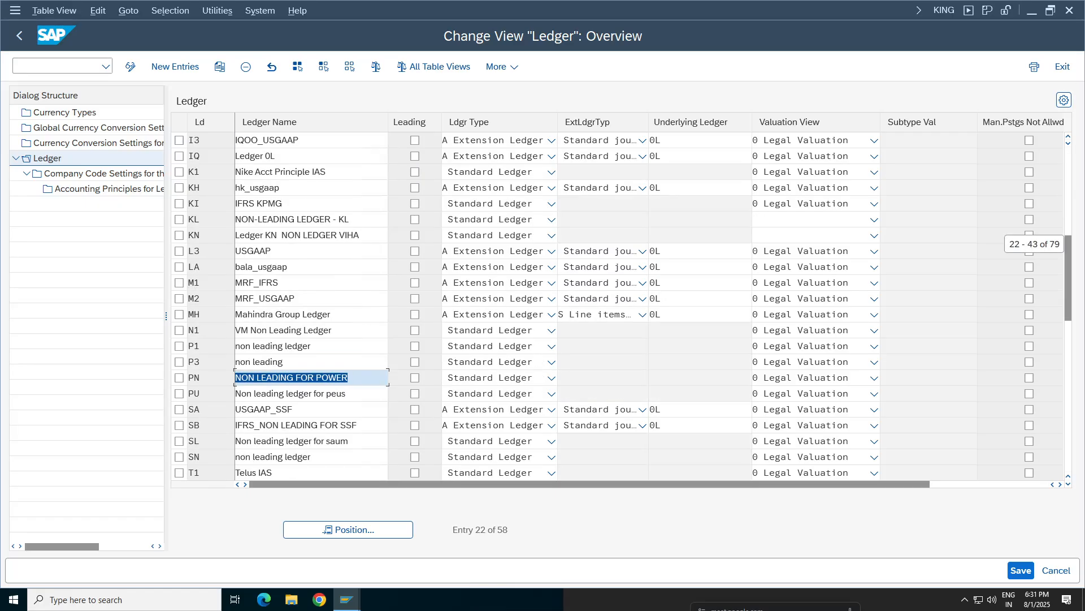
click(179, 188)
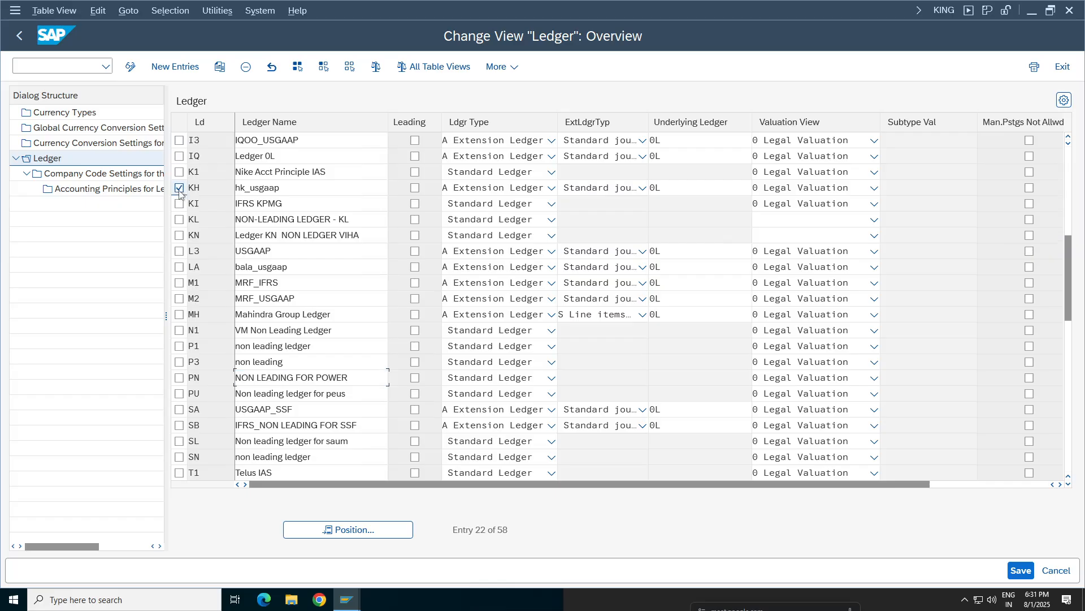
double_click(88, 179)
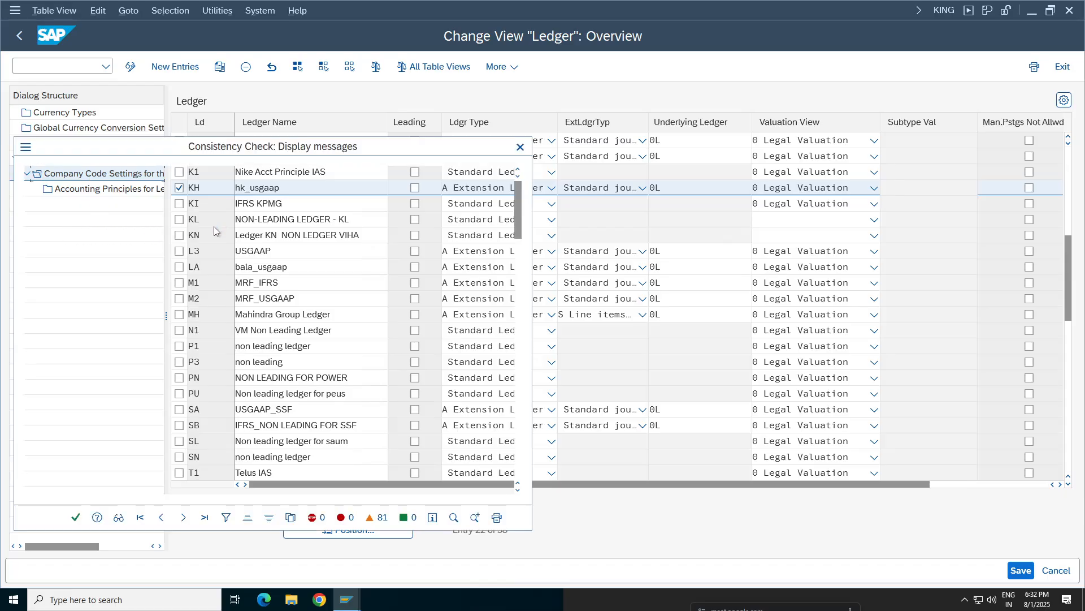
click(75, 516)
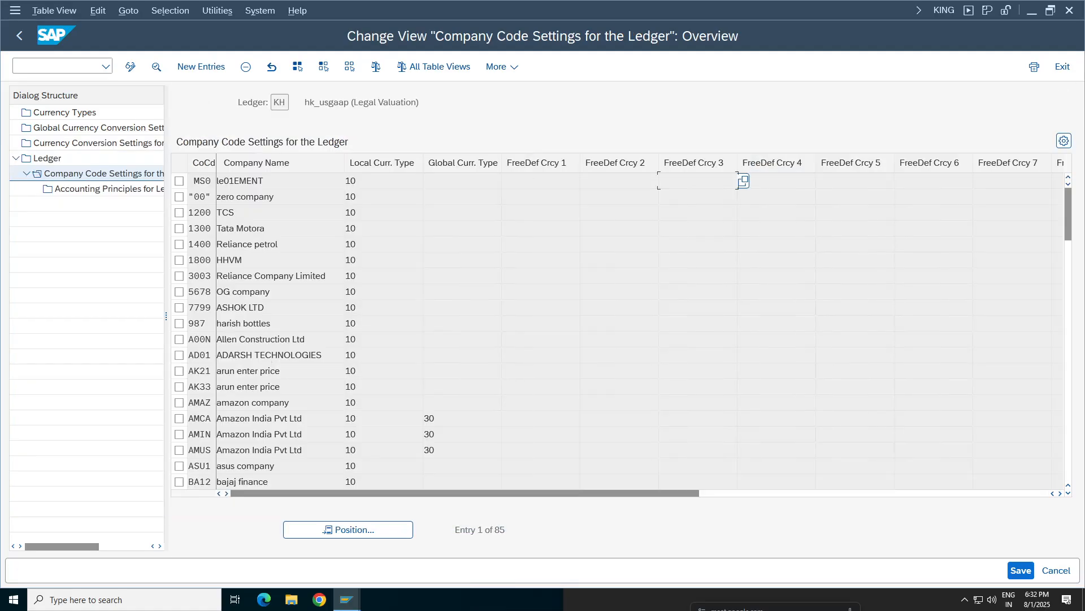
Step: Delete company code KP01 from ledger KH's company code settings, save, and switch back to the consistency check messages
click(355, 529)
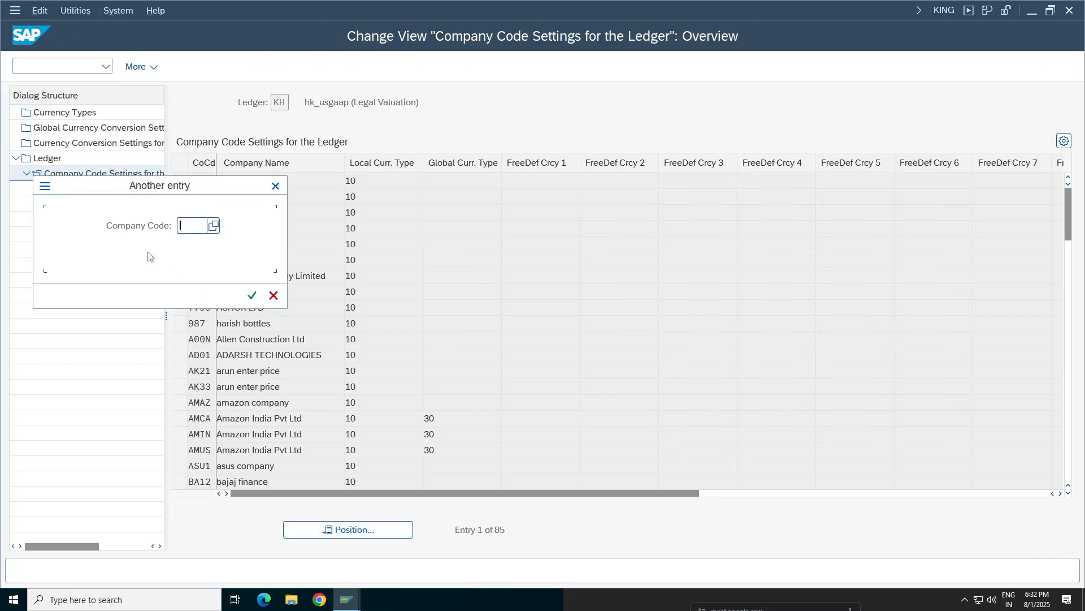
click(199, 266)
click(252, 295)
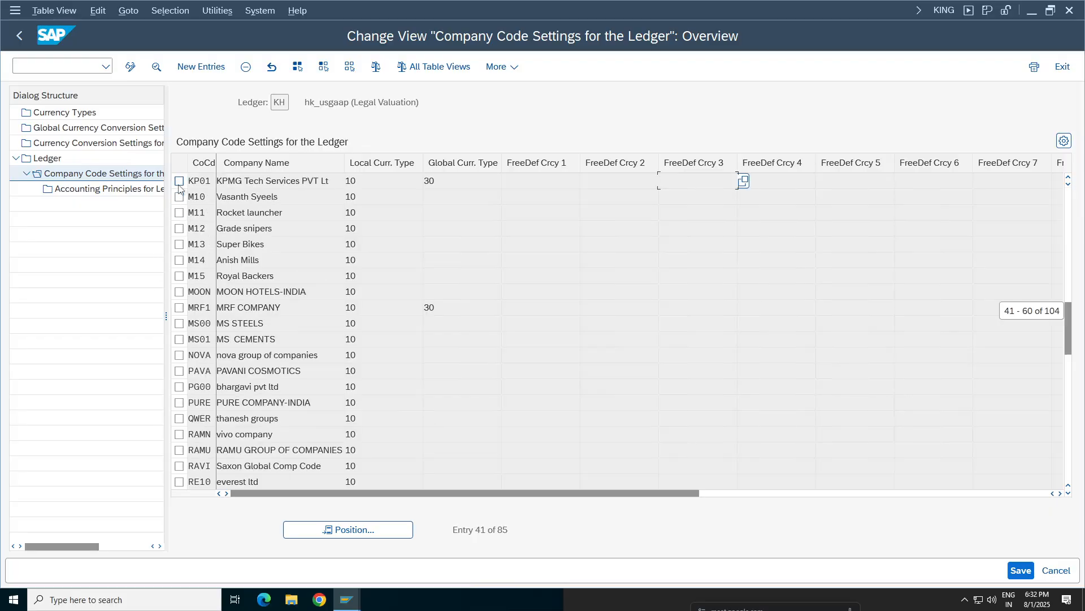
click(245, 66)
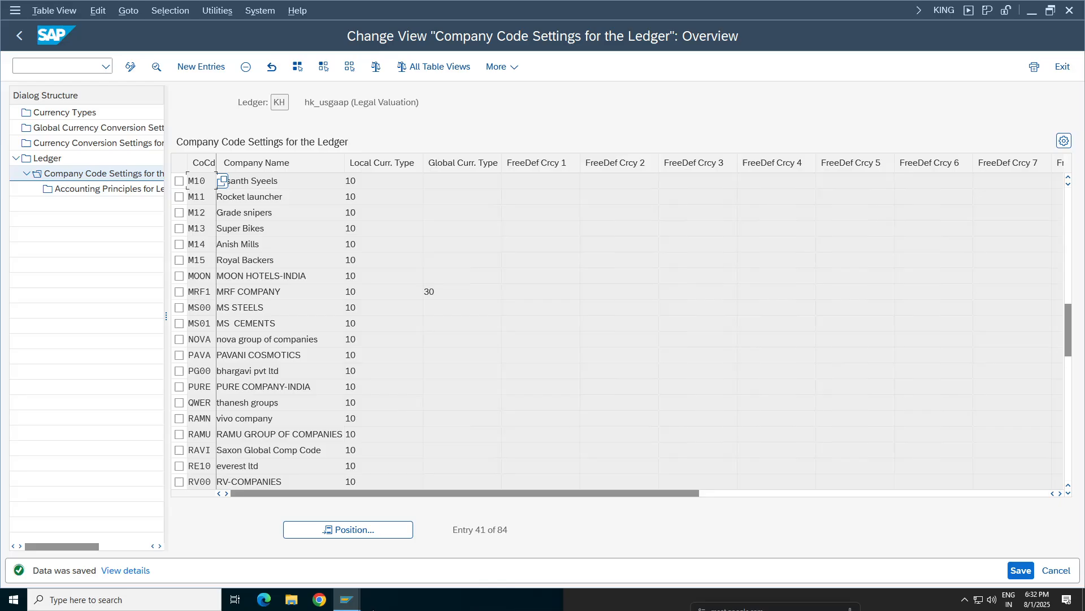
mouse_move(351, 601)
click(170, 566)
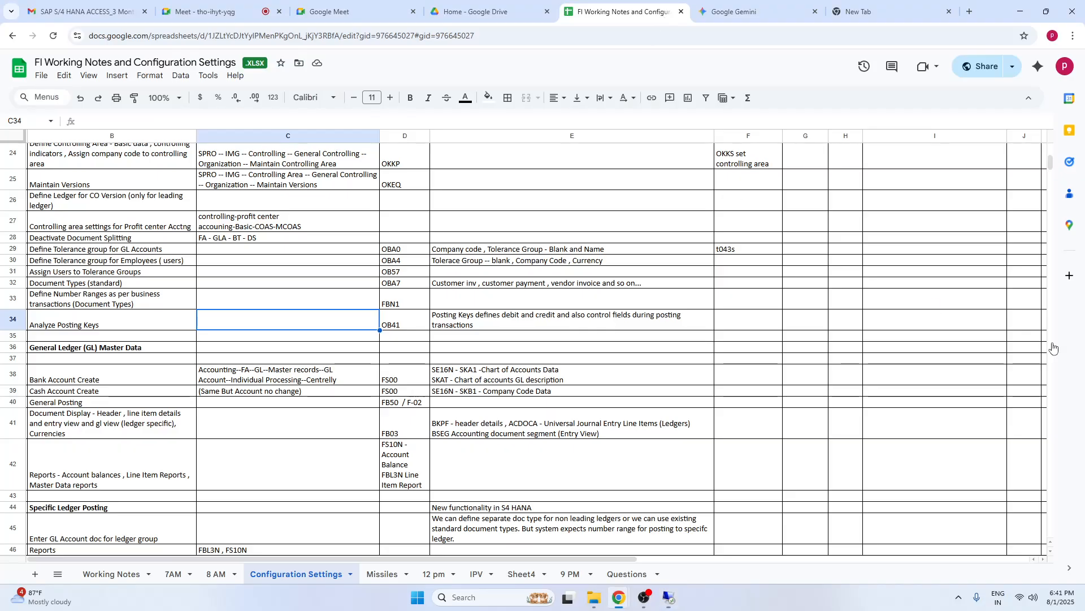
click(645, 597)
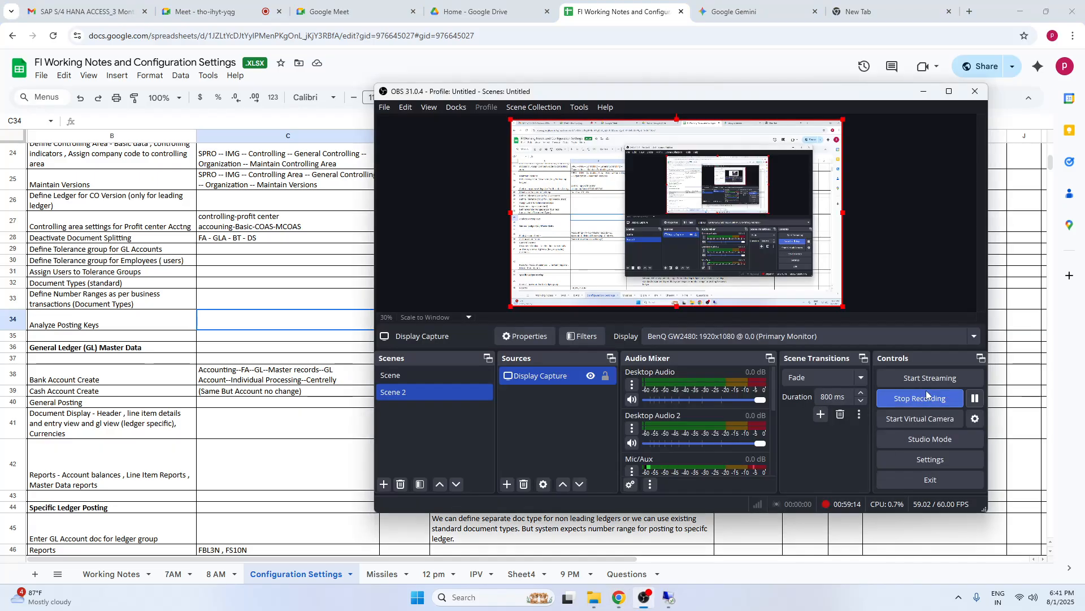
click(975, 402)
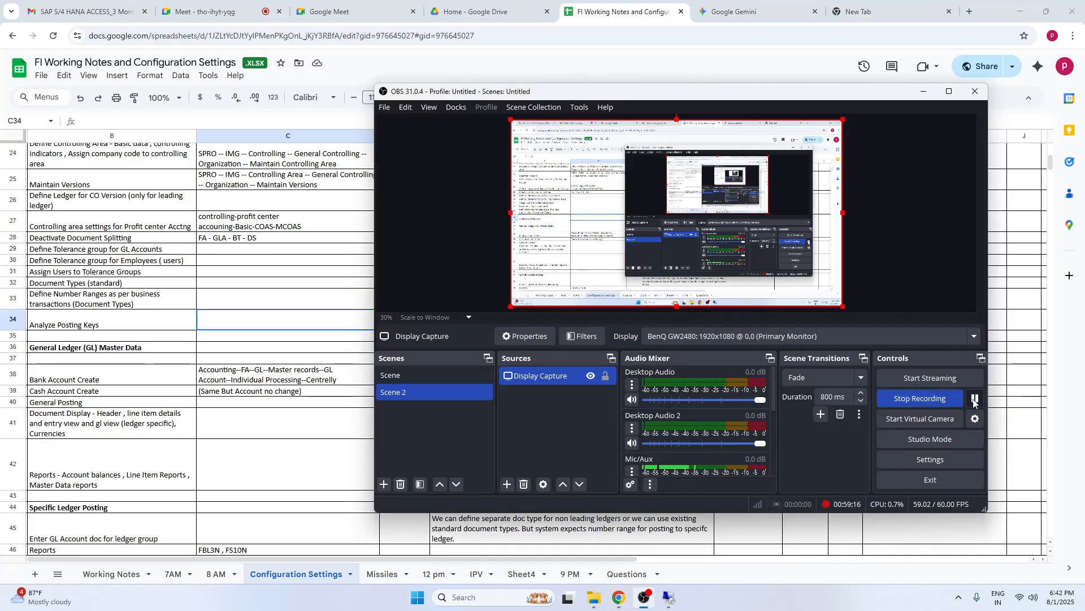
click(146, 282)
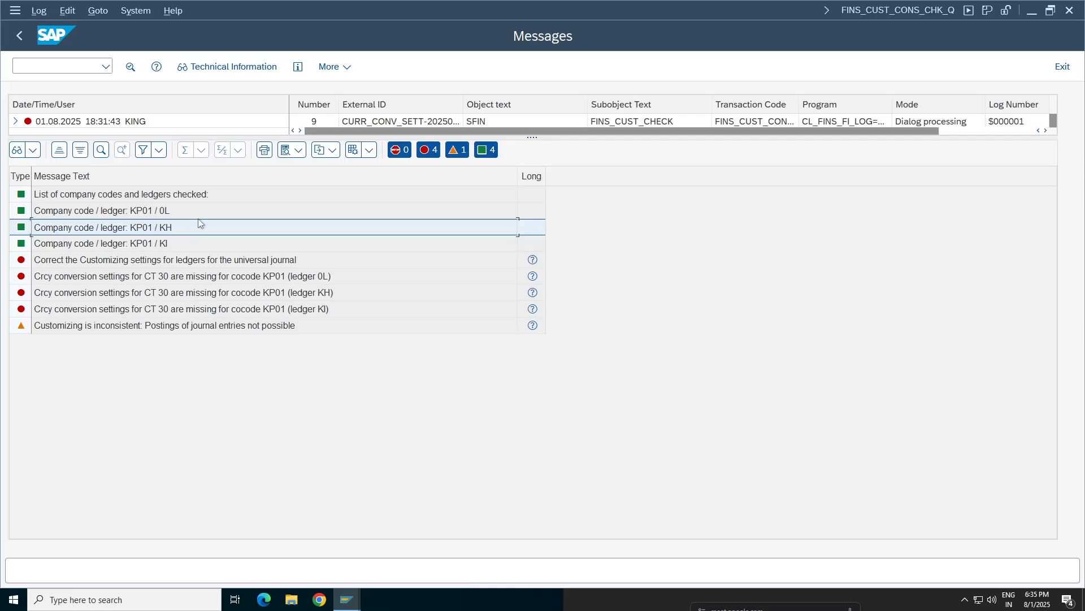
Step: Go back to the G/L document, try posting it again, and rerun FINS_CUST_CONS_CHK_P from the error details to check ledgers 0L and KI
click(19, 36)
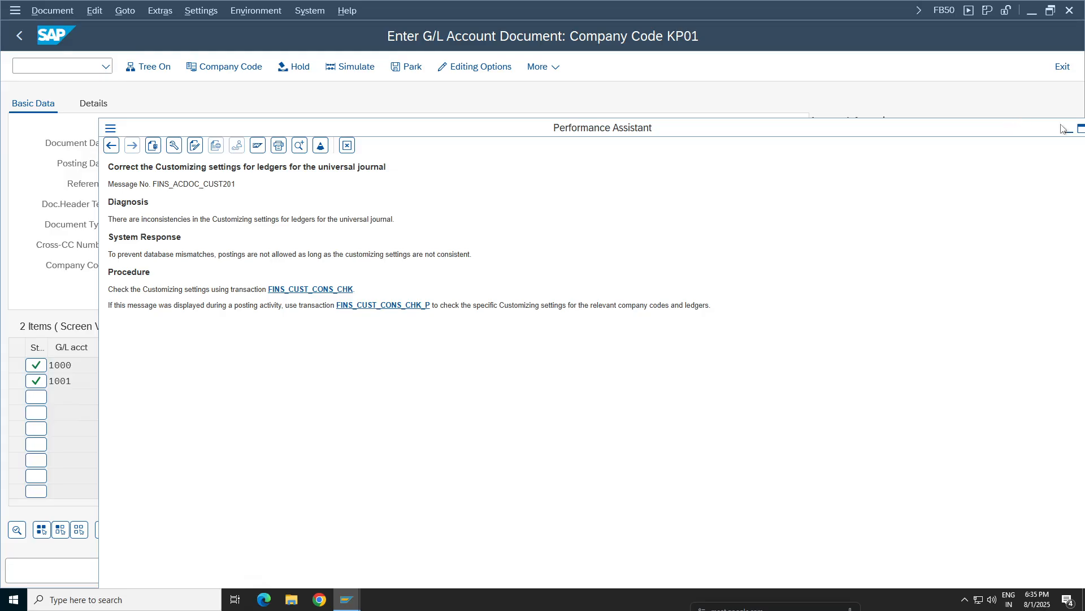
click(1010, 134)
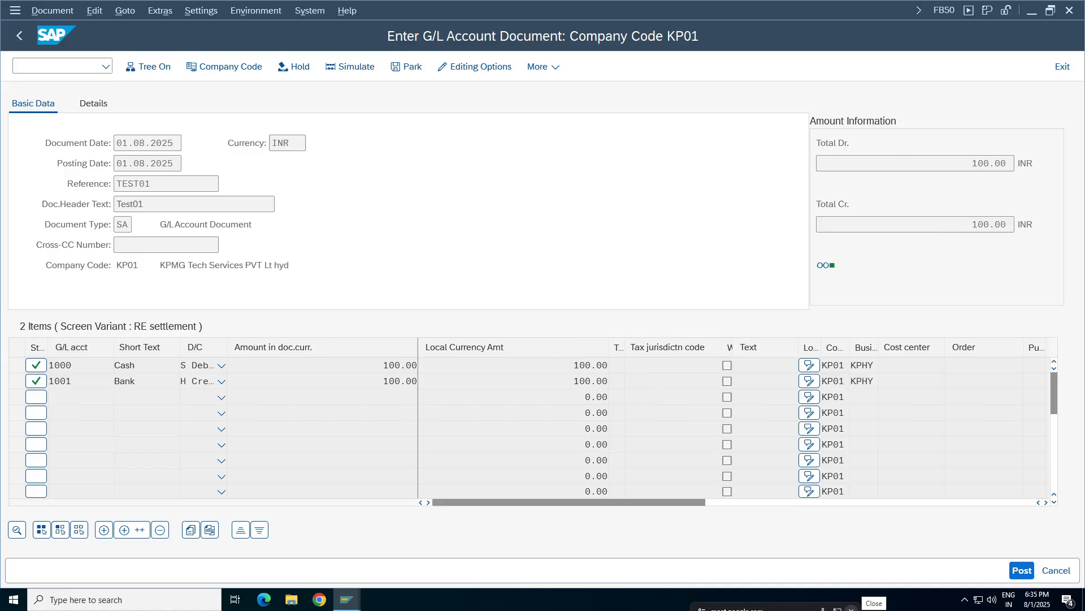
key(Return)
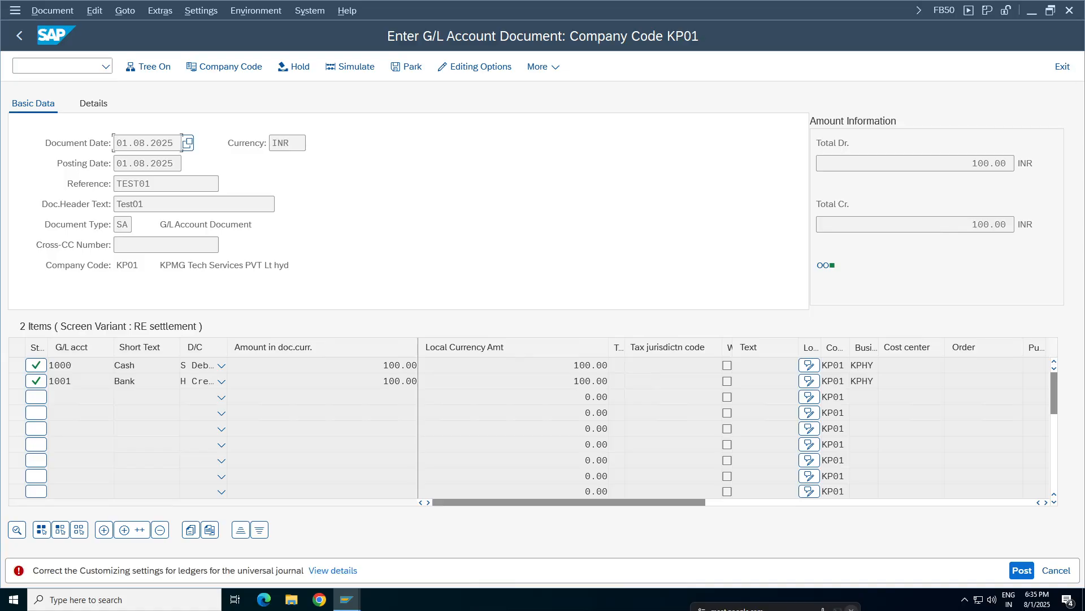
click(339, 572)
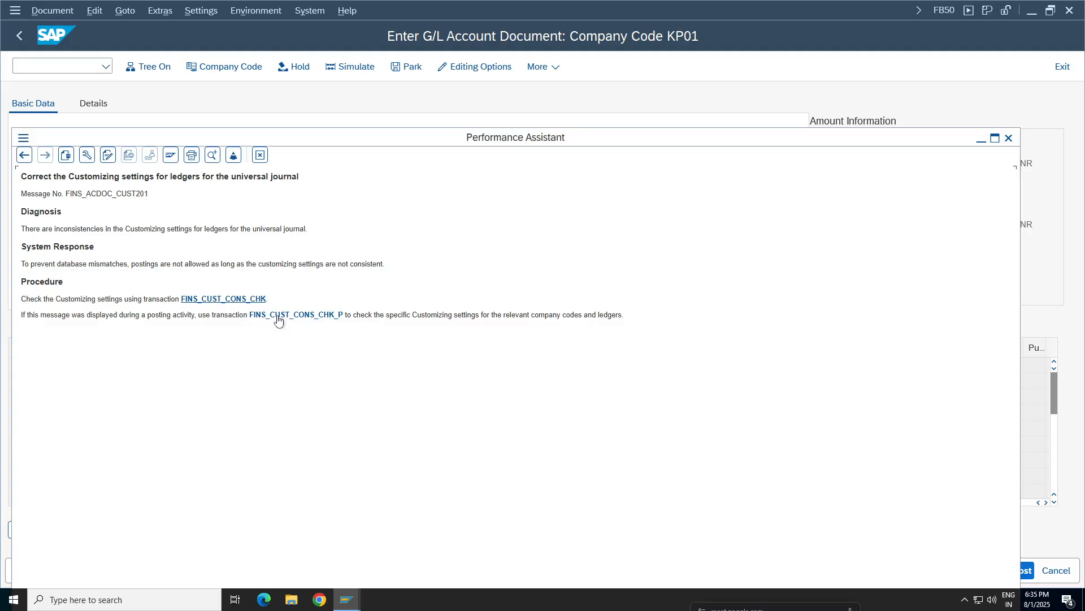
click(278, 315)
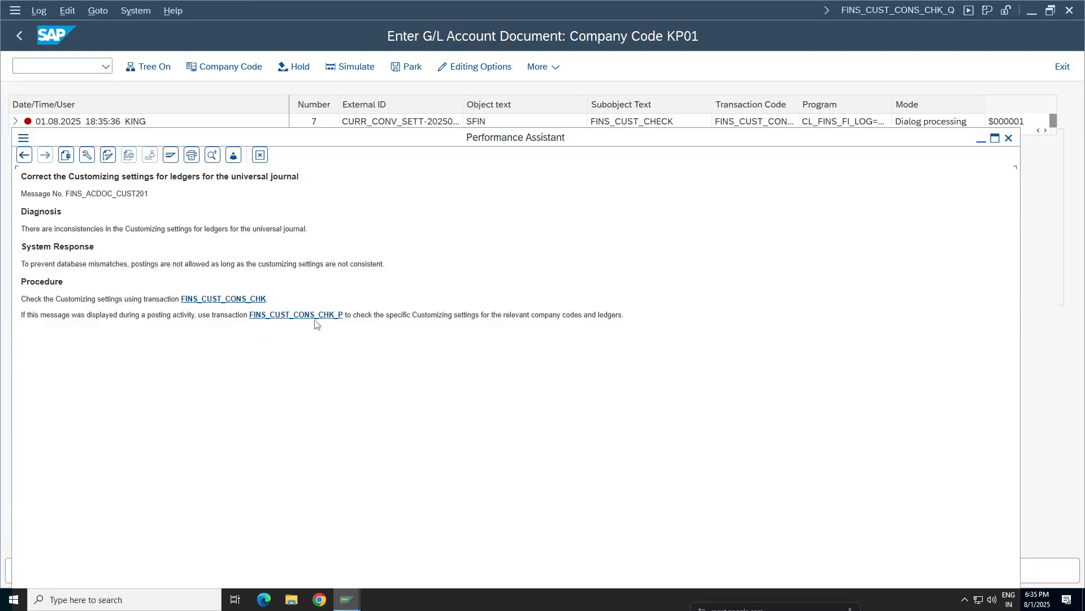
drag(242, 141, 642, 185)
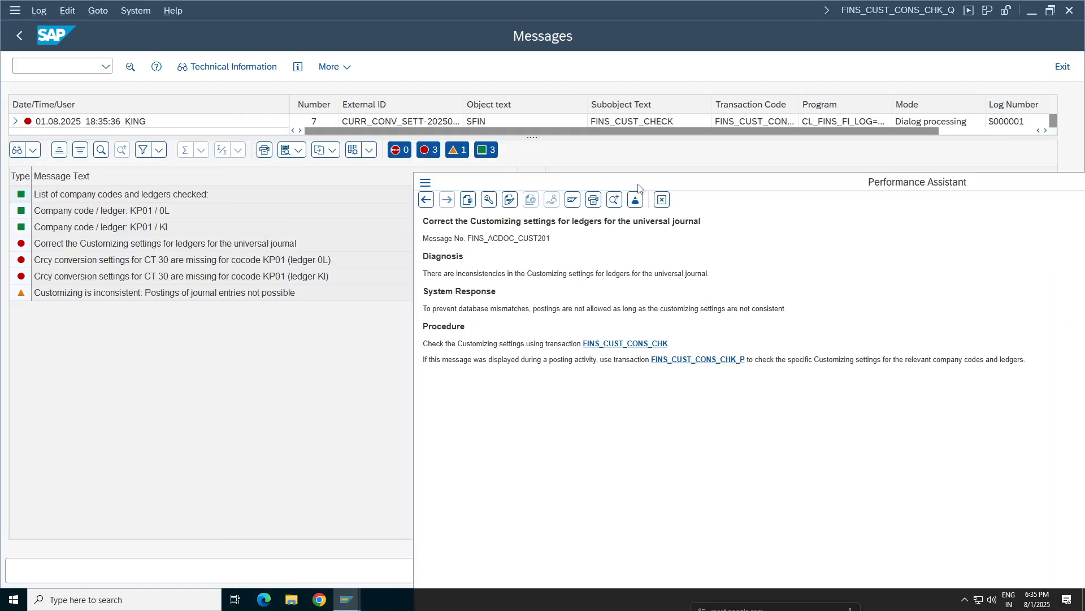
click(169, 212)
click(158, 227)
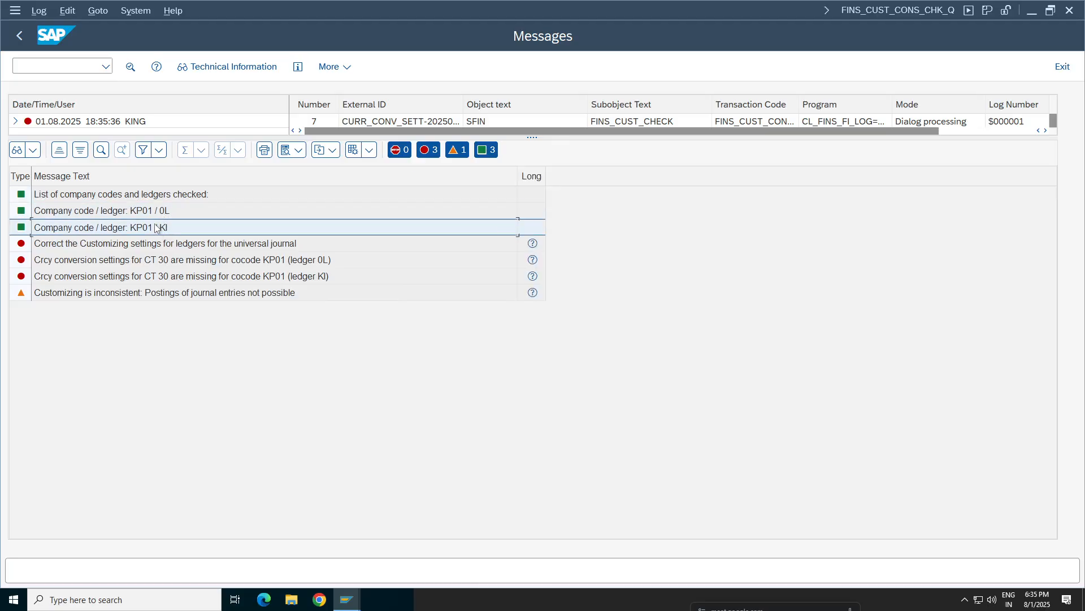
Step: Review the company code and ledger lines checked for KP01, ledgers 0L and KI, in the consistency check messages
click(151, 214)
click(149, 227)
click(163, 215)
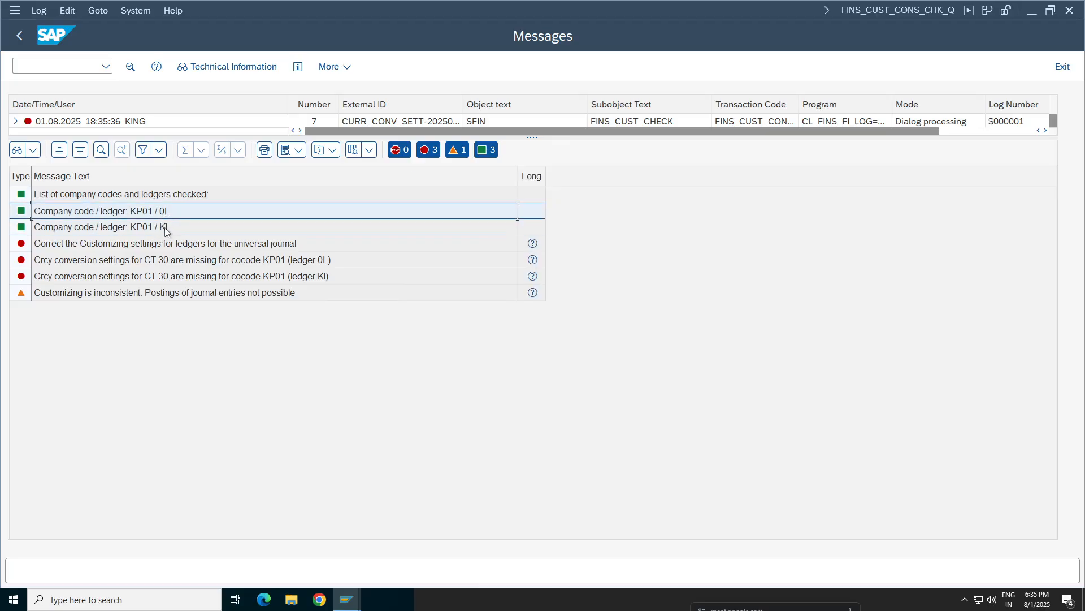
click(165, 229)
click(147, 213)
click(142, 230)
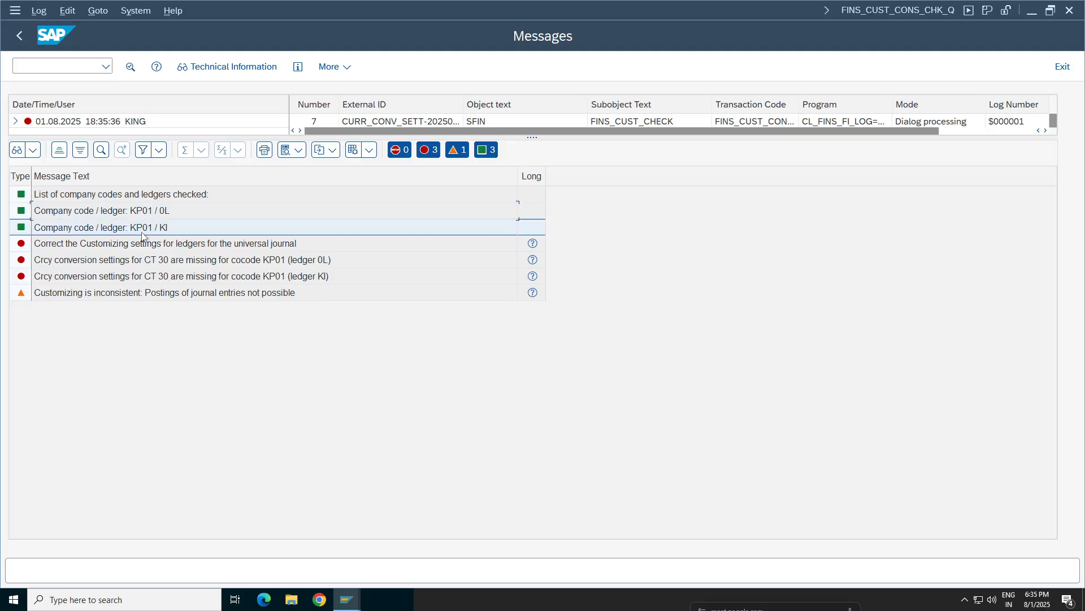
click(176, 213)
click(168, 230)
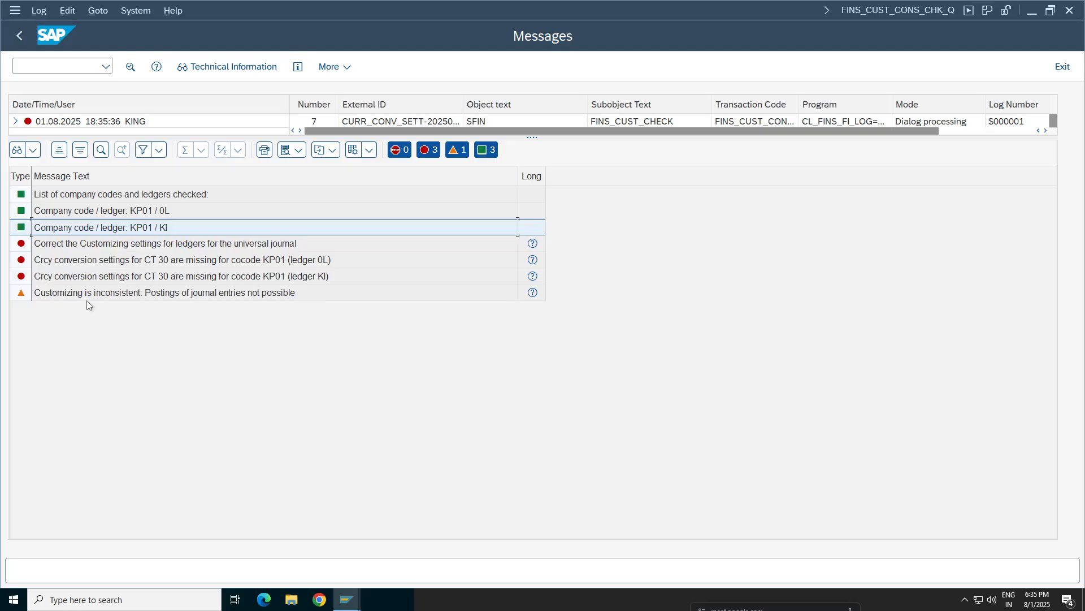
Step: Examine the Customizing inconsistency warning and the currency type 30 conversion errors for KP01 in ledgers 0L and KI
click(181, 293)
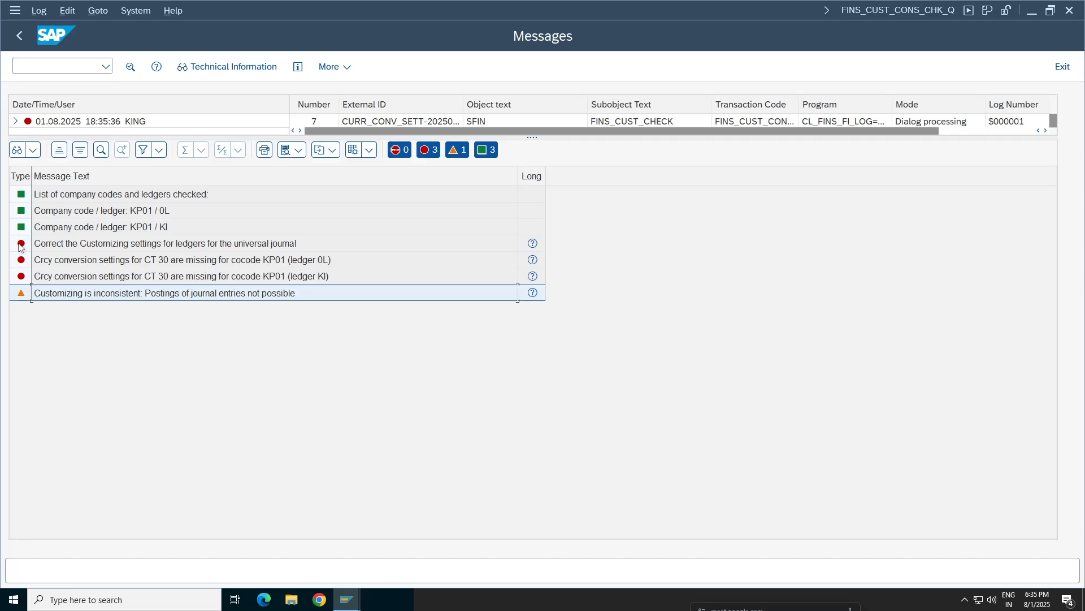
click(58, 229)
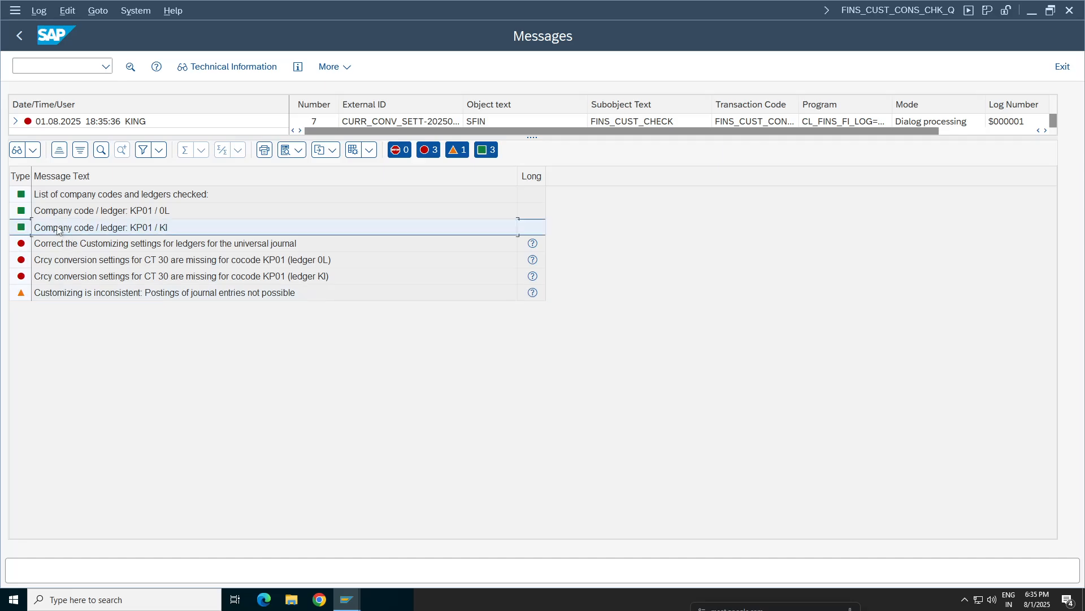
click(51, 249)
click(48, 260)
click(101, 276)
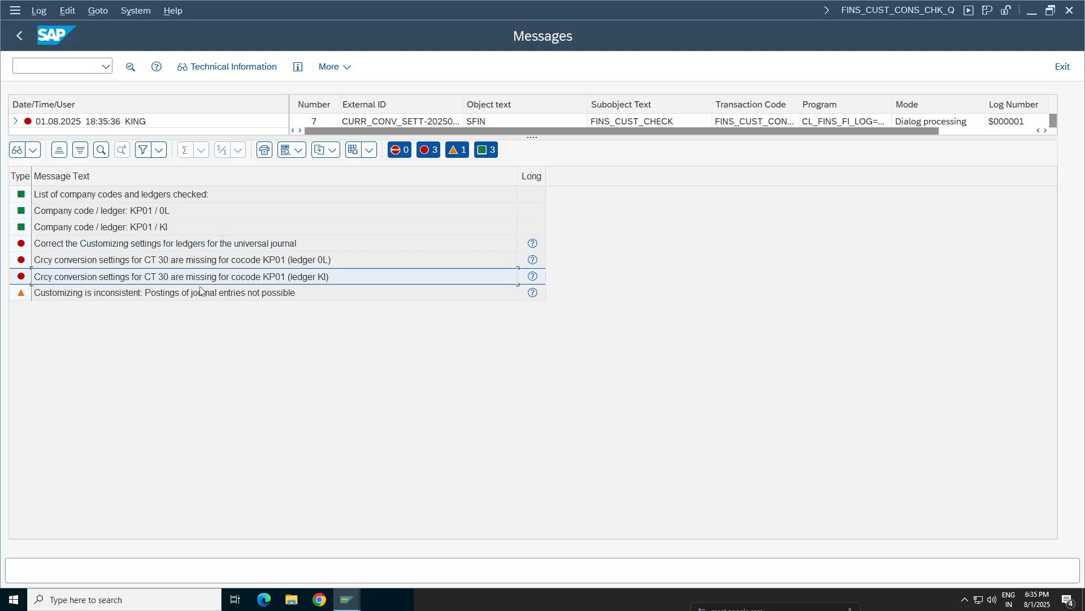
click(319, 263)
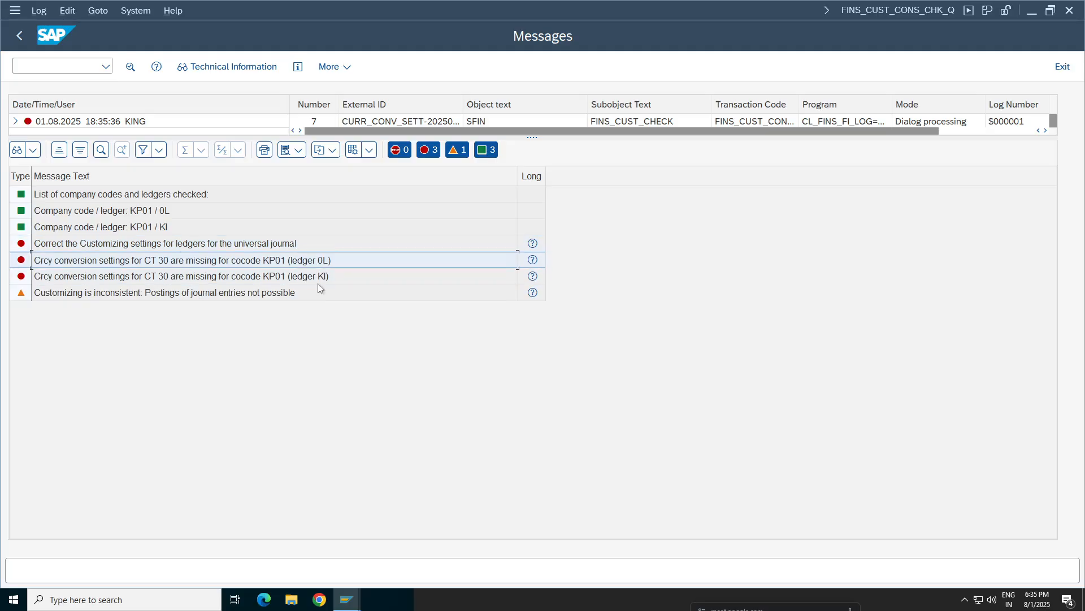
click(162, 272)
click(159, 212)
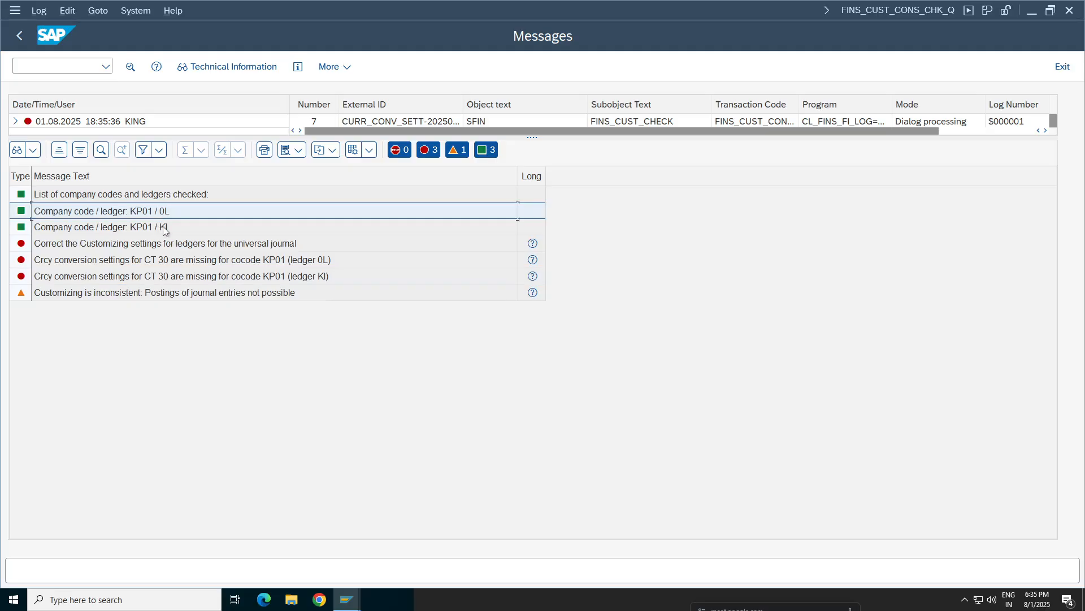
click(164, 227)
click(330, 264)
click(323, 275)
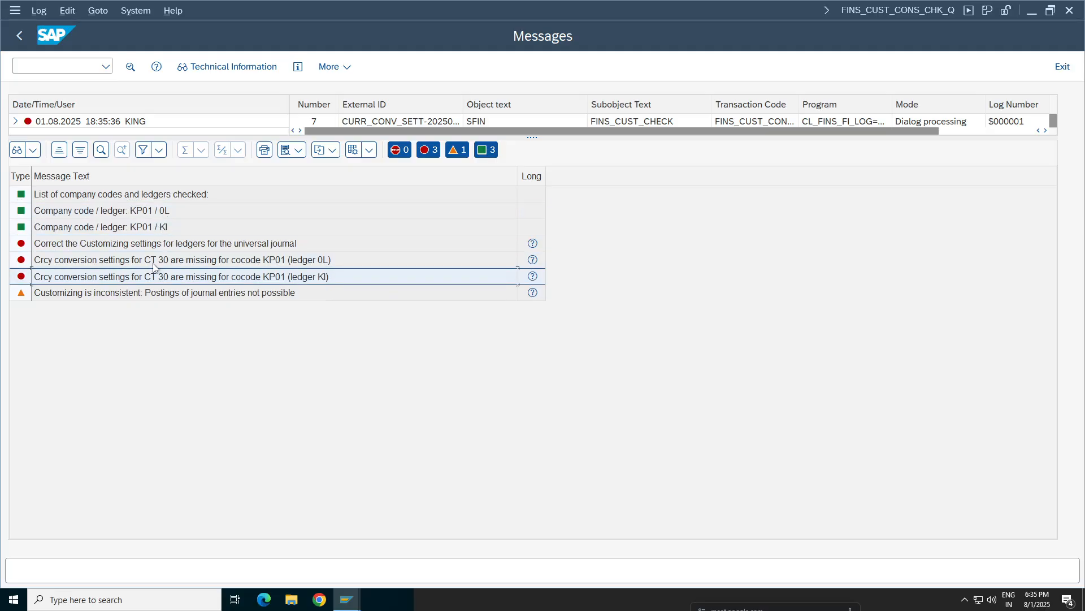
click(160, 262)
Step: Switch to the ledger company code settings, widen the dialog structure to read its folder names, and return to the check messages
click(347, 599)
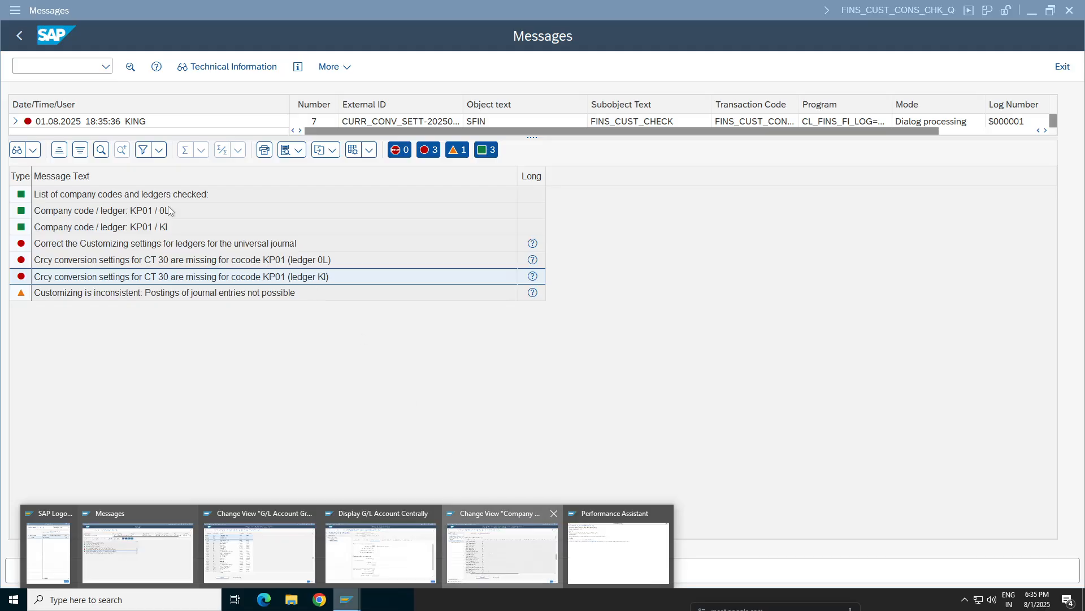
click(477, 552)
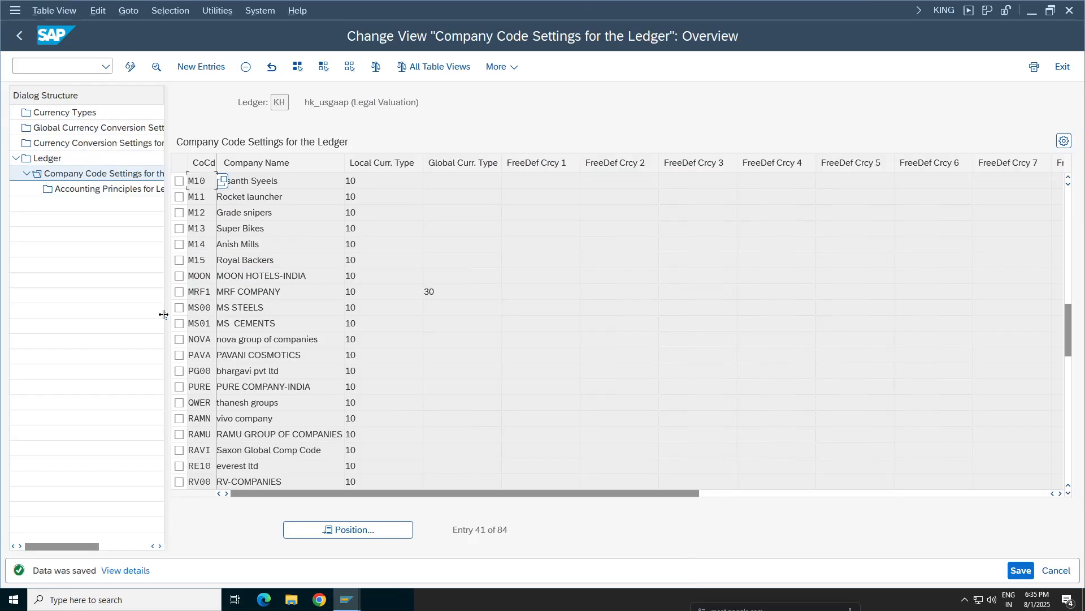
drag(165, 316, 381, 315)
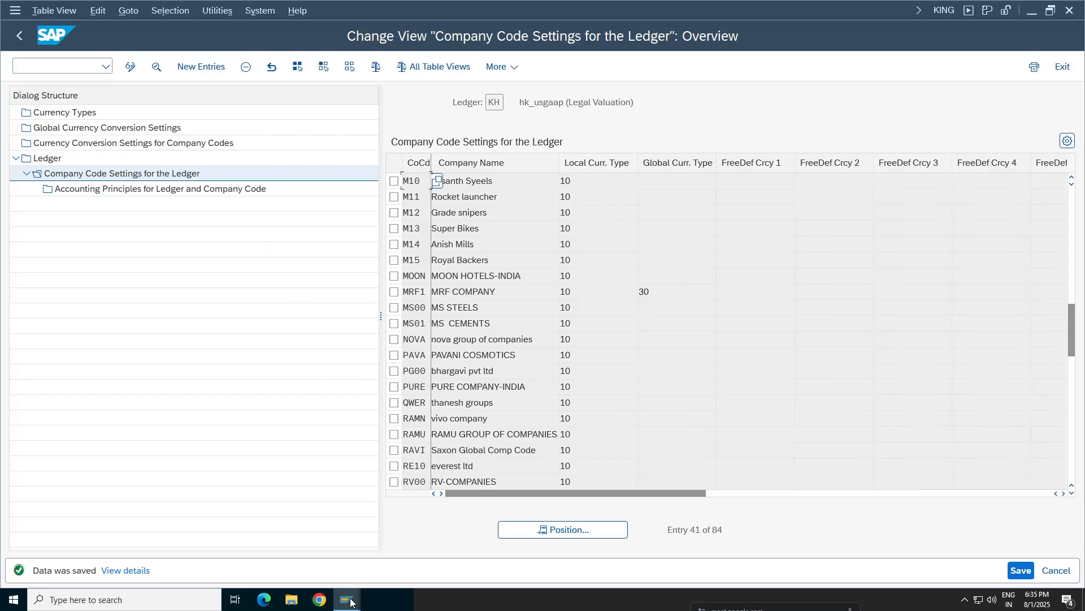
mouse_move(346, 599)
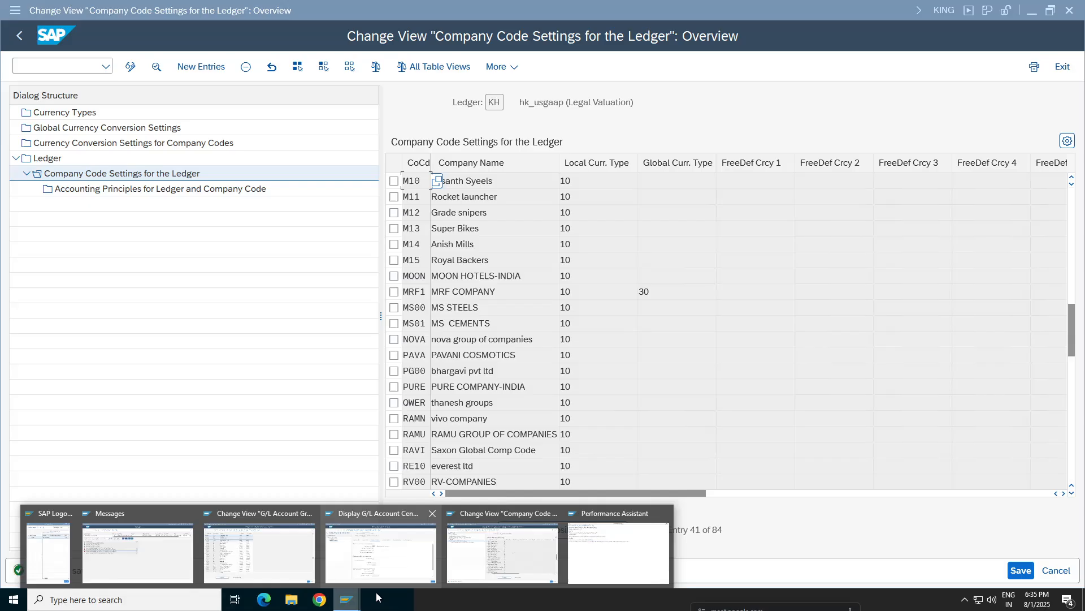
click(160, 551)
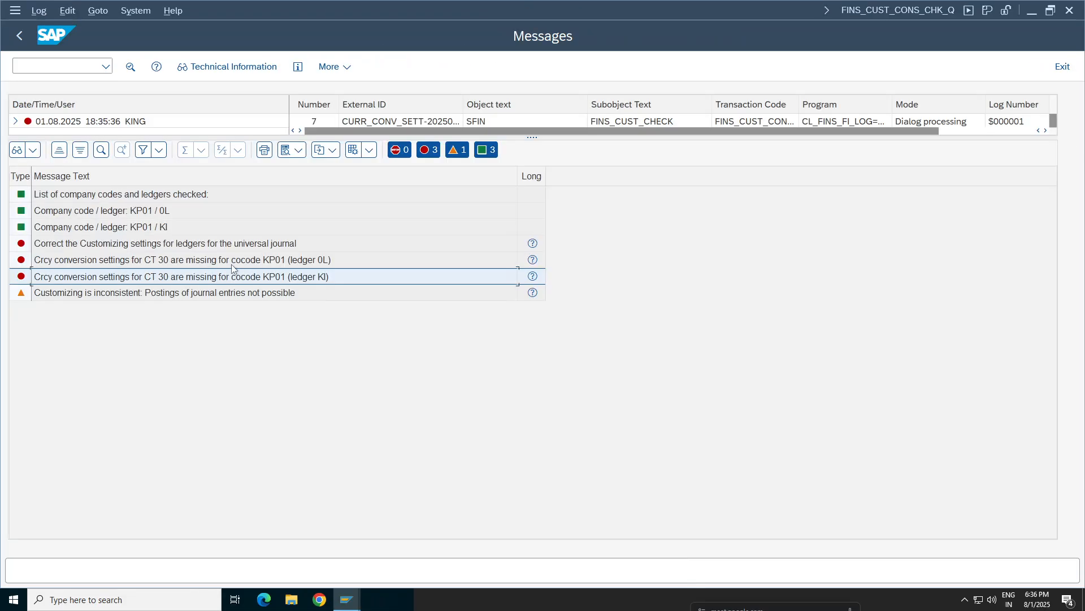
Step: Go back to the ledger settings and open Currency Conversion Settings for Company Codes past the consistency messages, narrowing the dialog structure
click(346, 599)
click(179, 562)
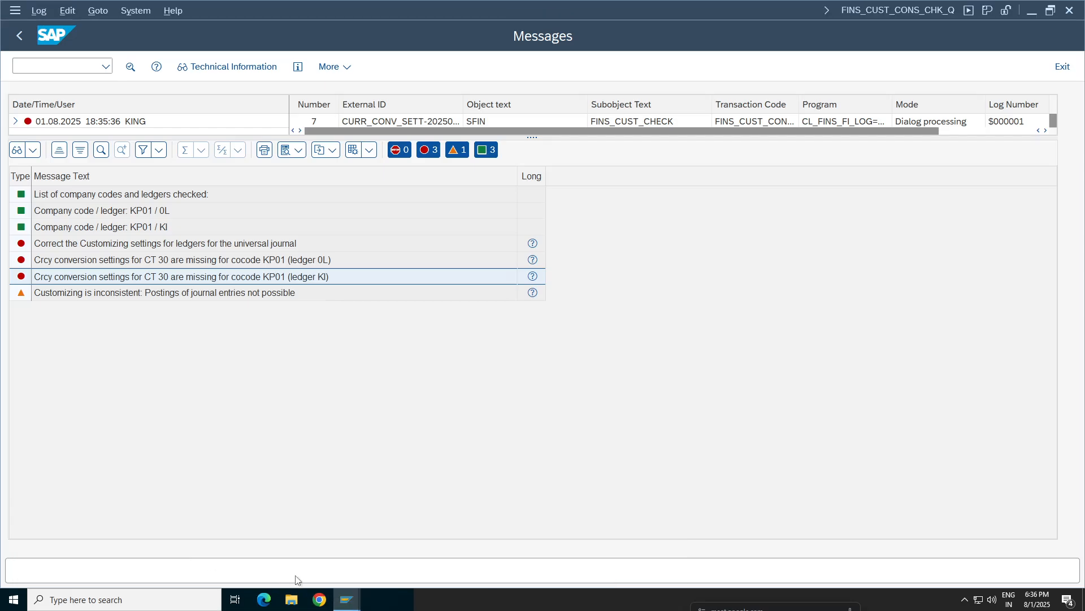
click(347, 599)
click(412, 561)
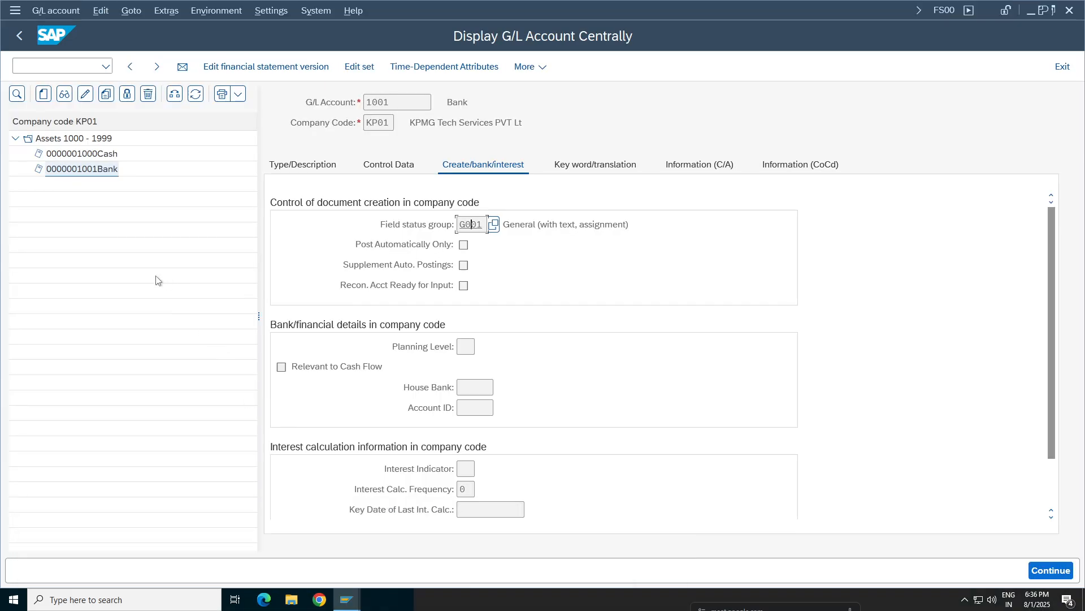
click(347, 600)
click(511, 562)
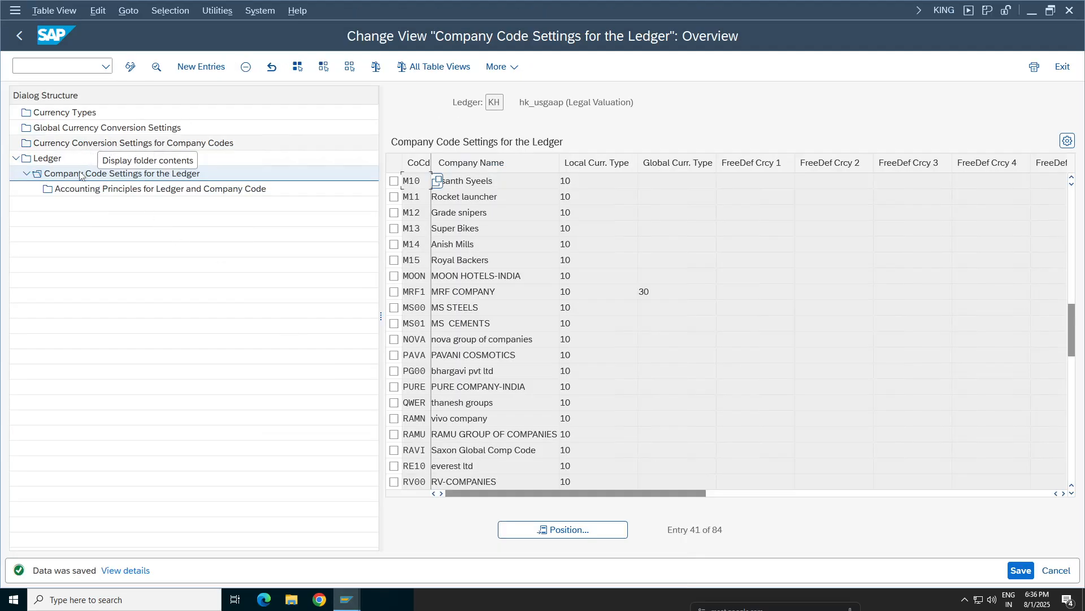
click(98, 144)
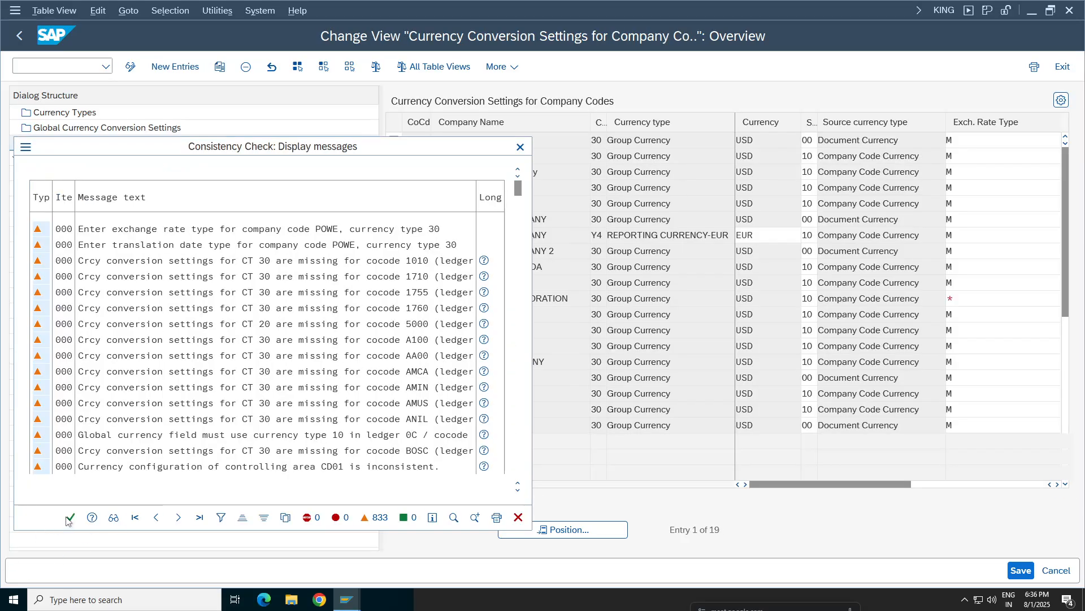
click(71, 516)
drag(381, 315, 190, 309)
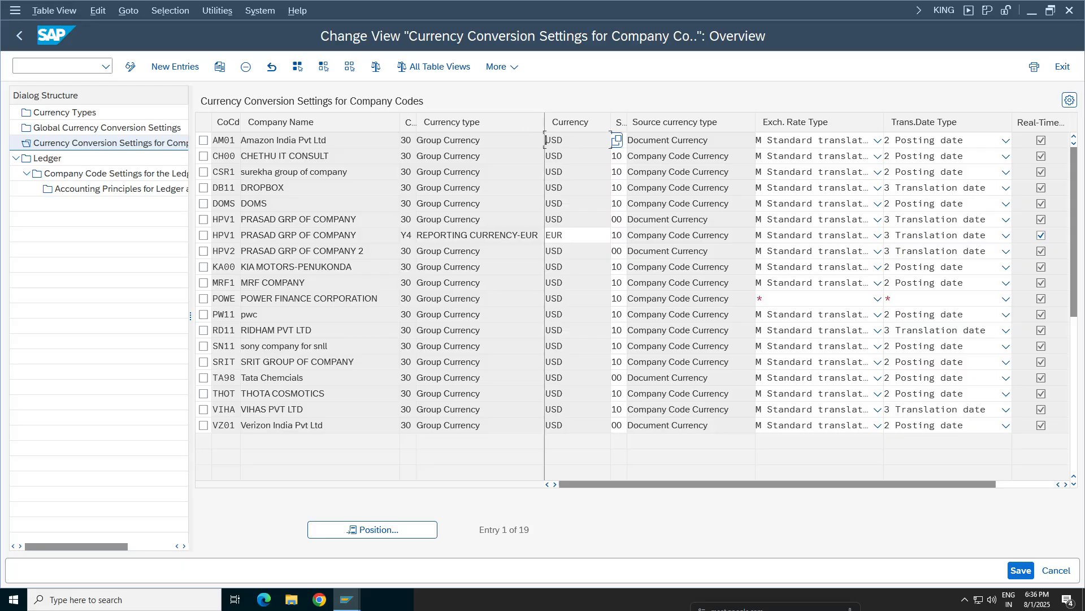
Step: Copy company code AM01's group currency conversion entry to company code KP01, save it, and accept the consistency messages
click(204, 141)
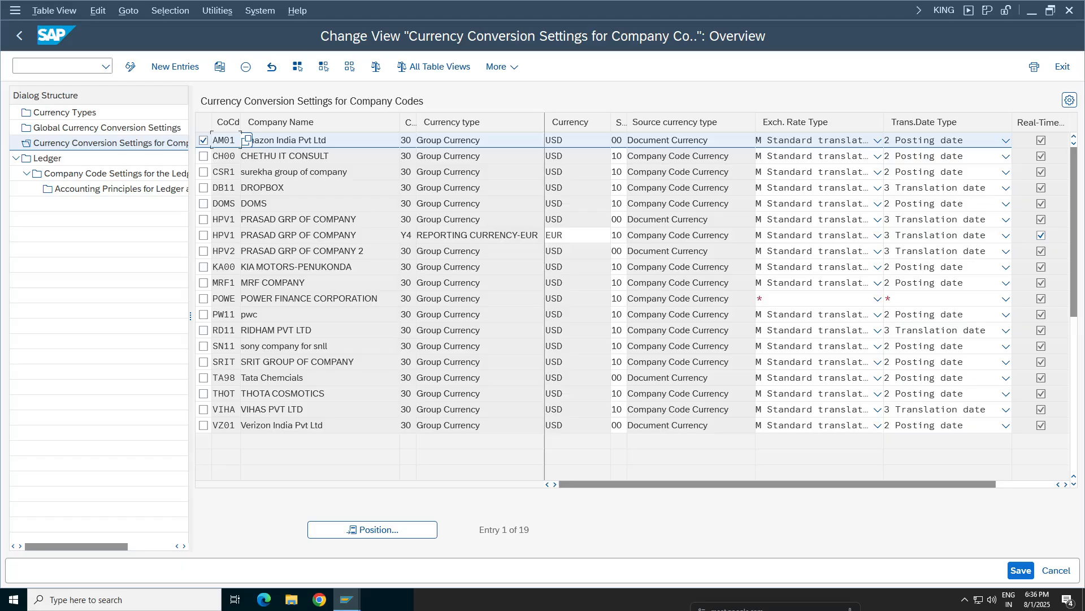
click(467, 140)
drag(481, 140, 416, 140)
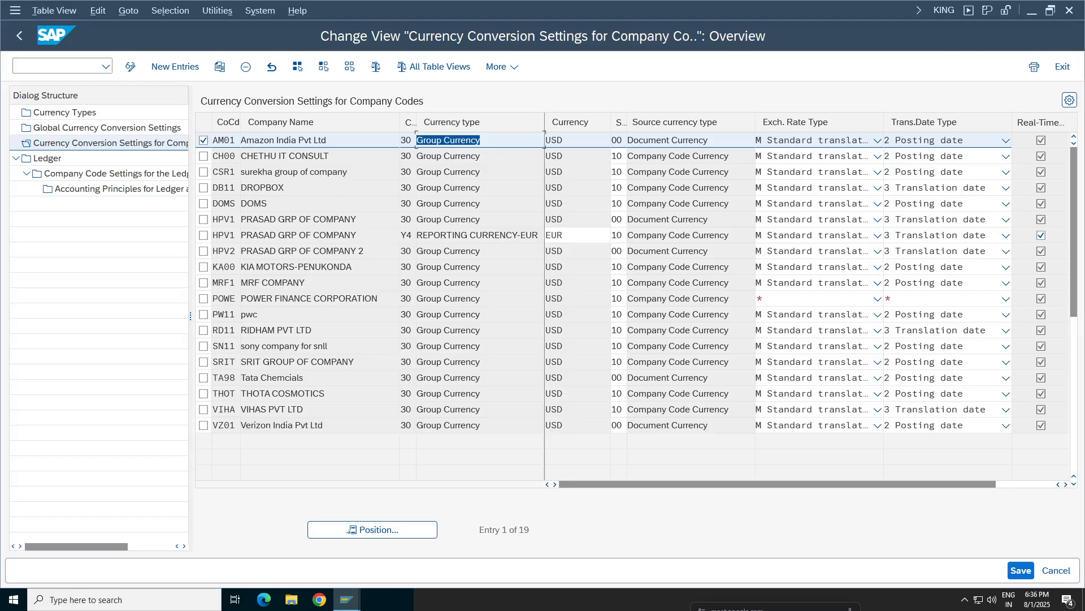
click(220, 67)
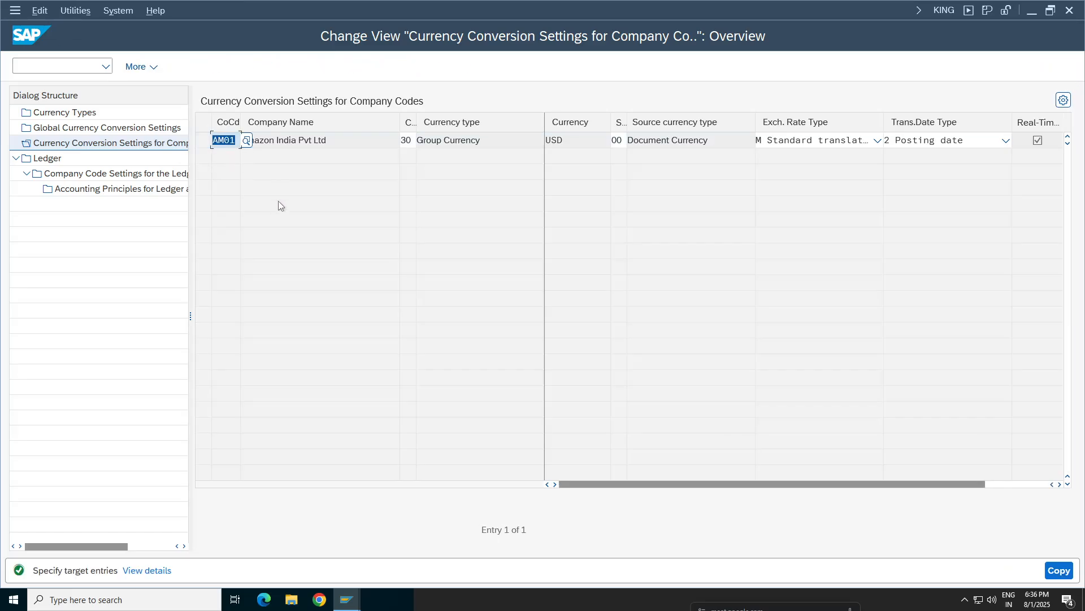
text(kp01)
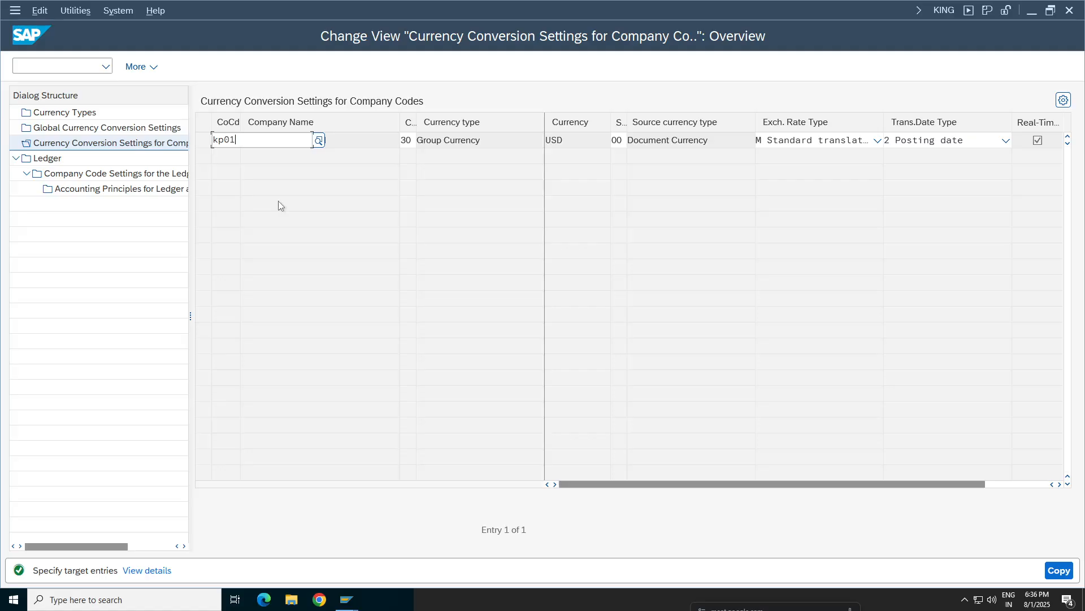
click(311, 189)
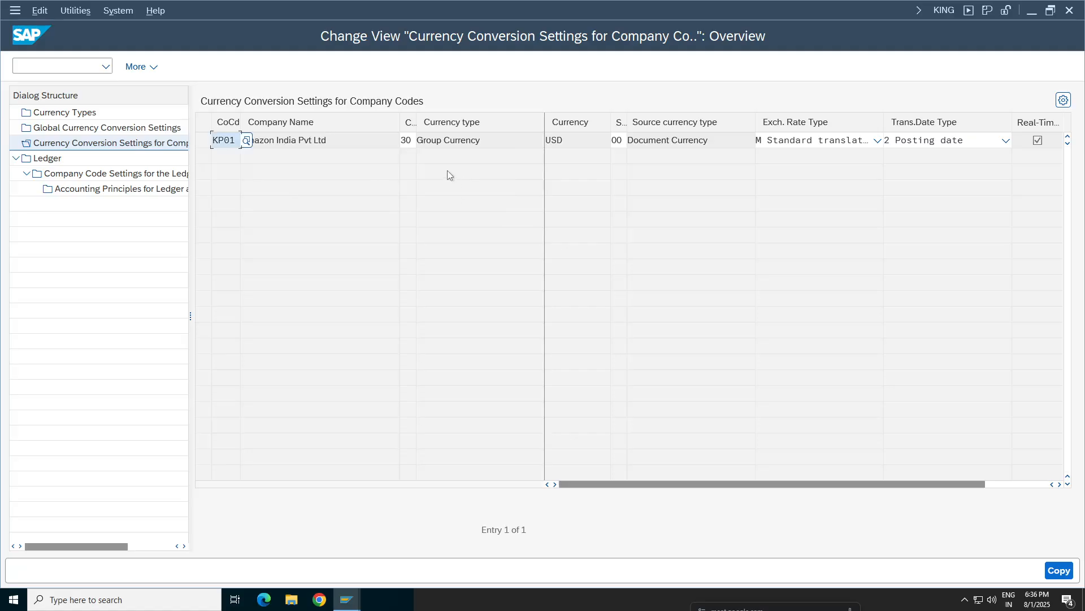
drag(482, 140, 417, 140)
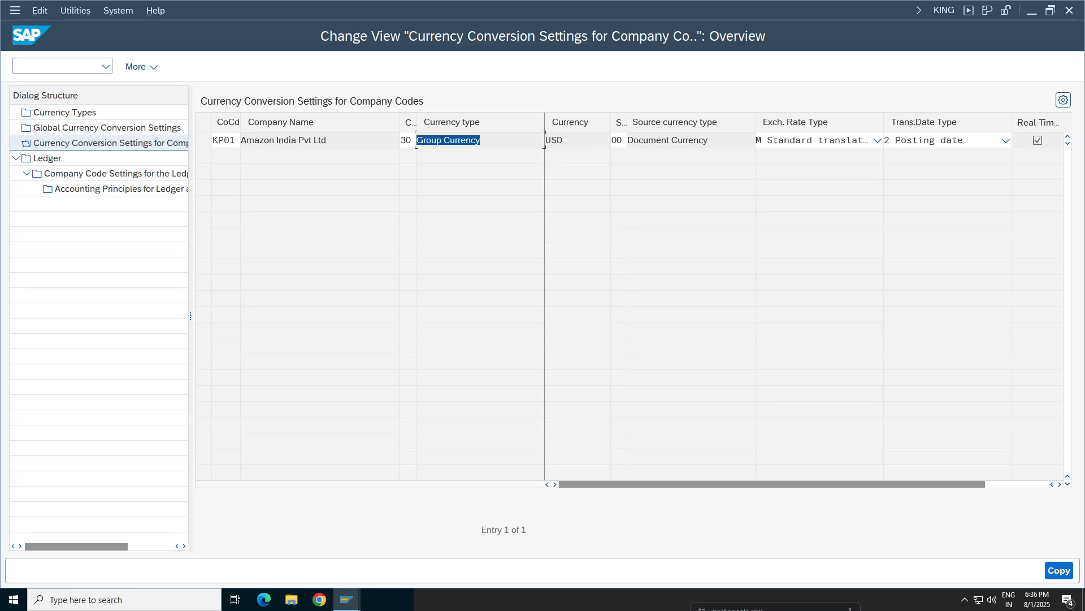
key(Tab)
key(Tab)
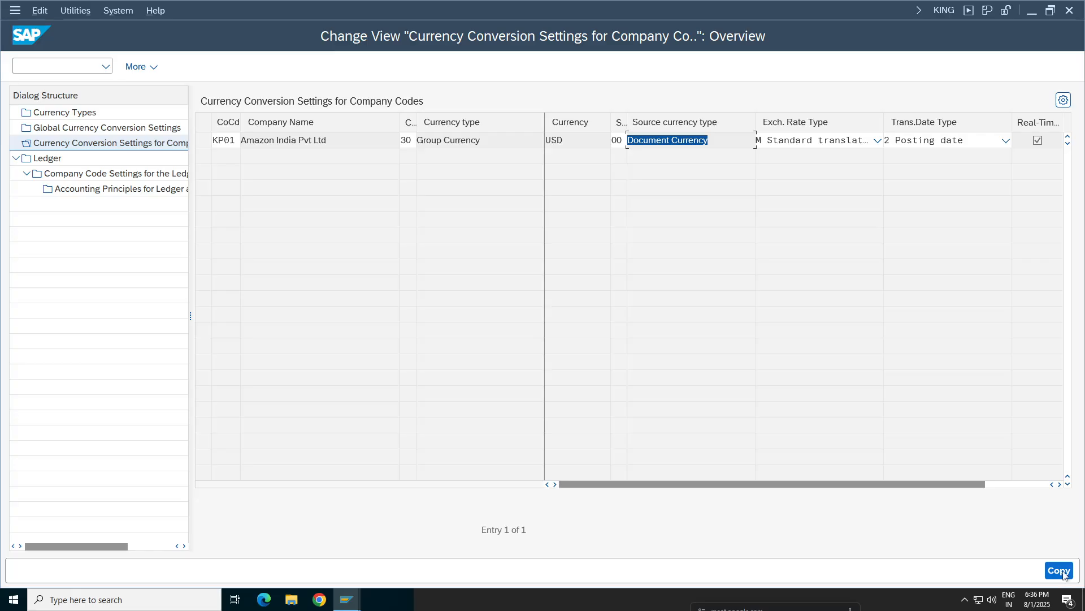
click(433, 311)
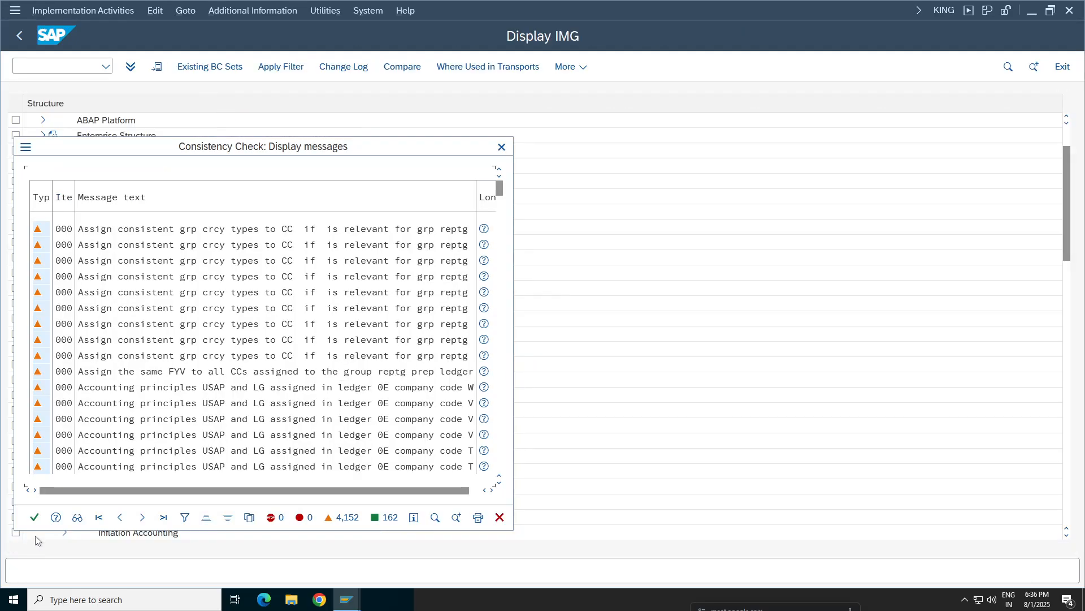
click(33, 518)
Step: Compare the ledger 0L currency conversion error in the check messages with the KP01 entry in the currency conversion settings
mouse_move(346, 605)
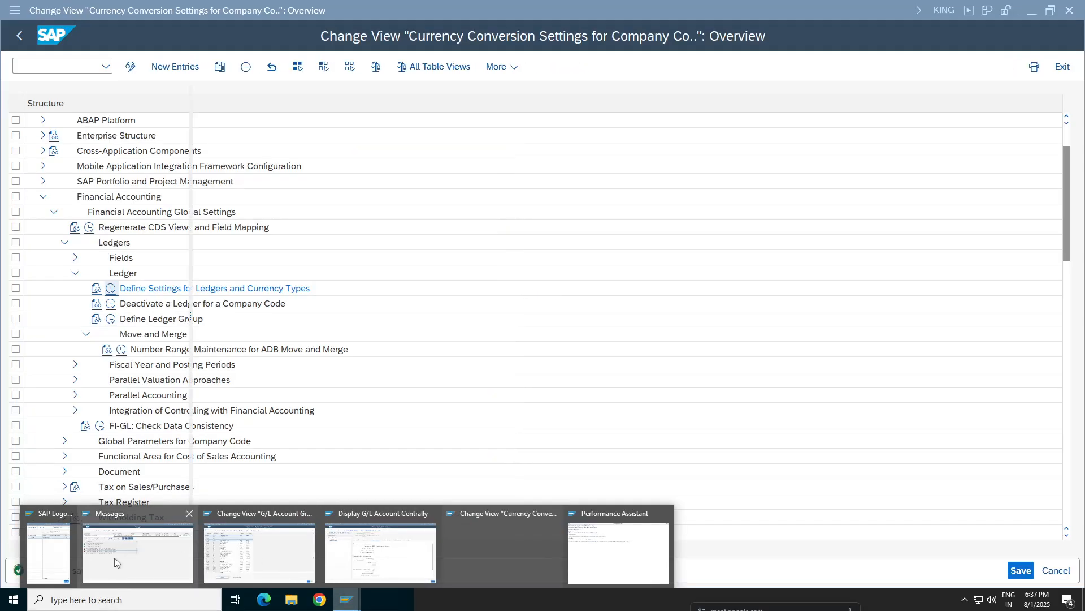
click(114, 557)
click(151, 260)
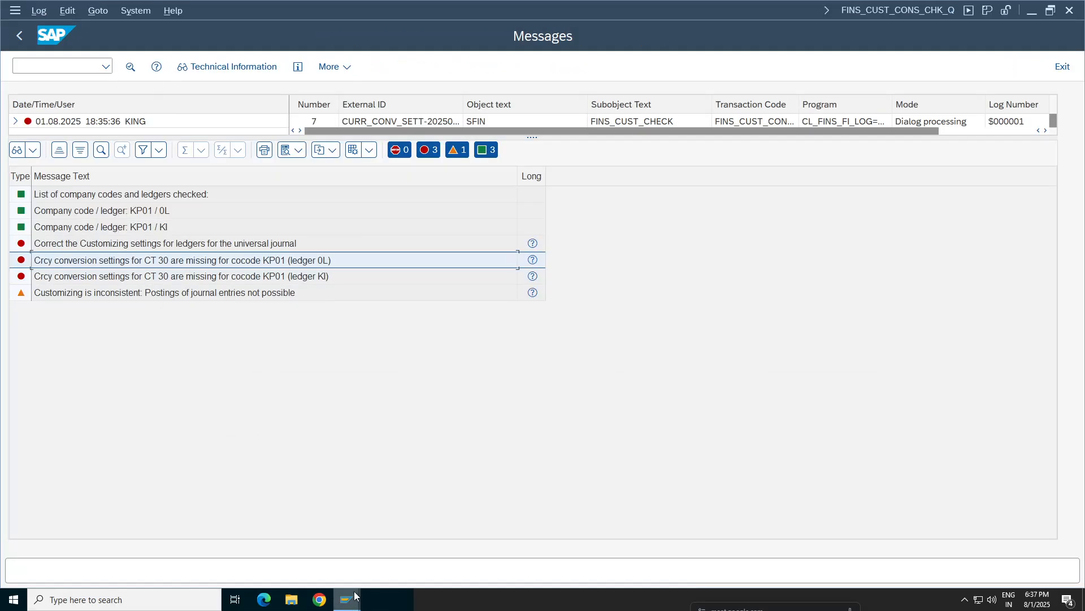
mouse_move(346, 601)
click(473, 554)
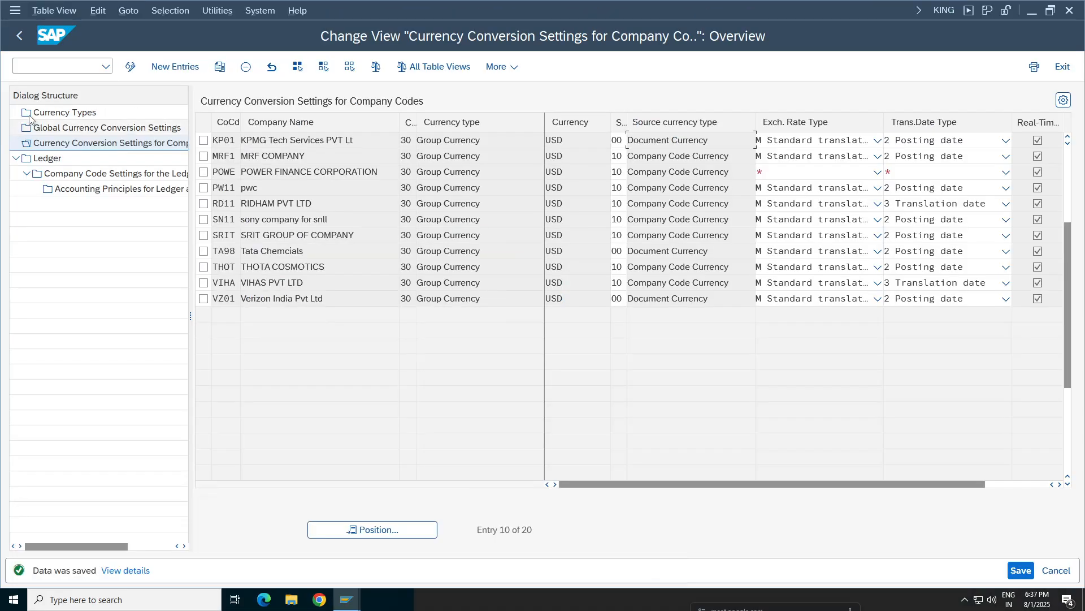
click(204, 141)
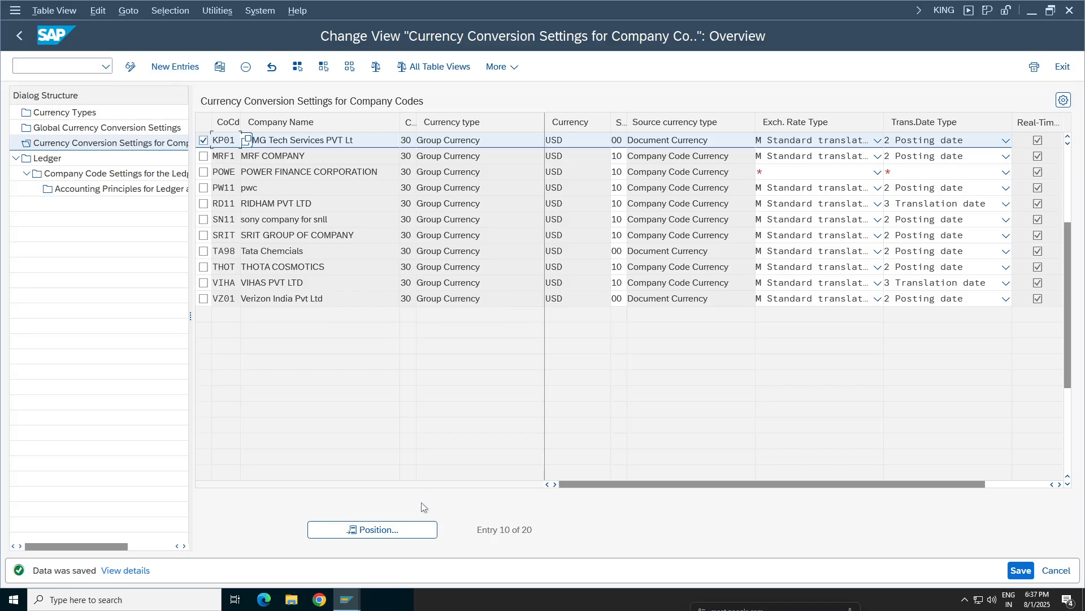
Step: Leave the consistency check messages and close the error help to return to the KP01 G/L account document
click(356, 606)
click(161, 559)
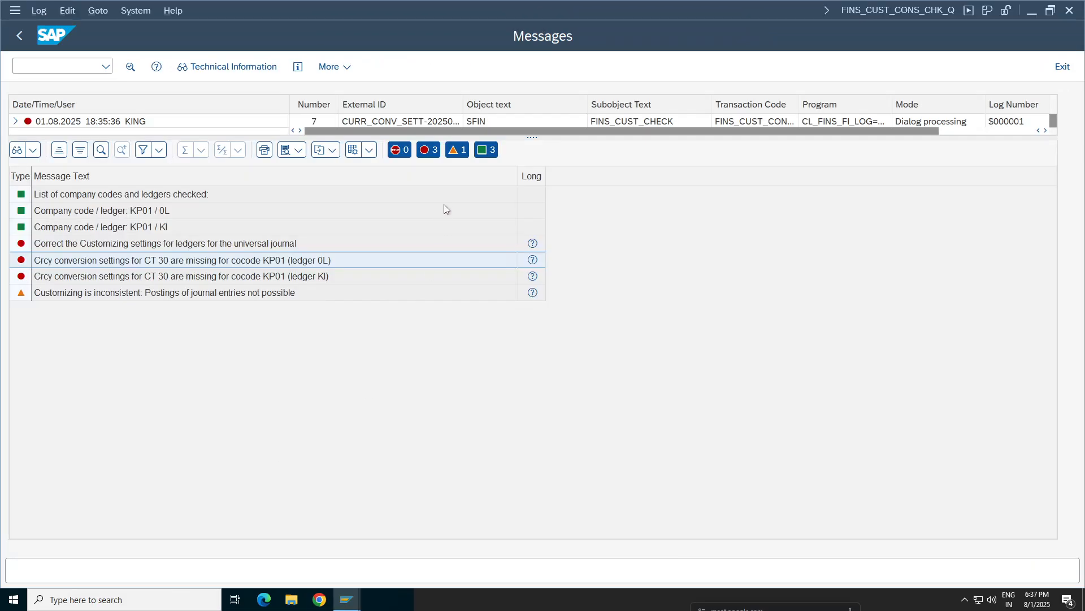
click(20, 35)
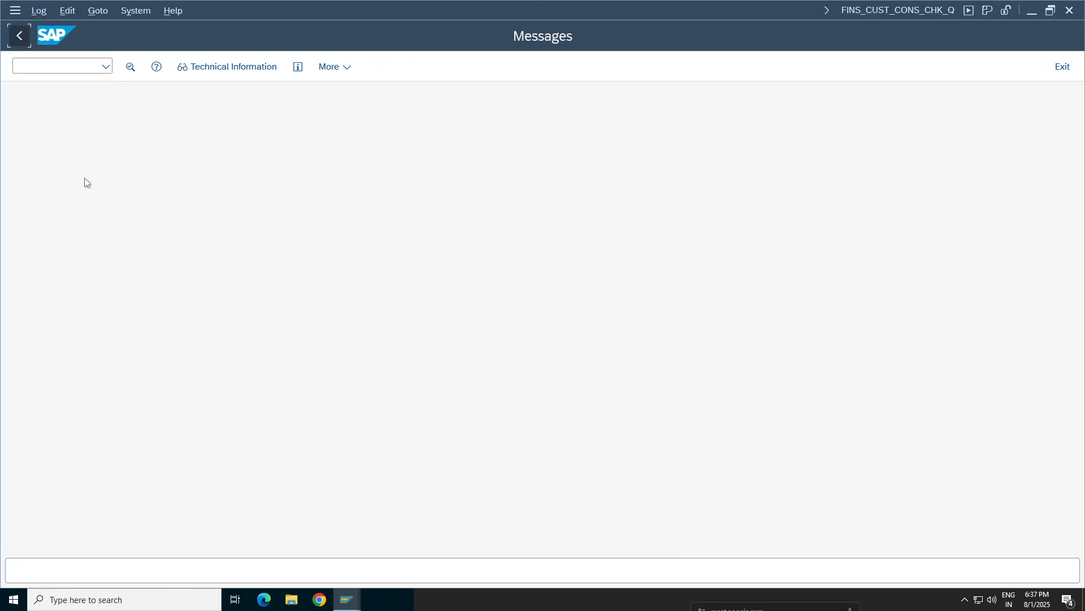
drag(689, 183, 404, 176)
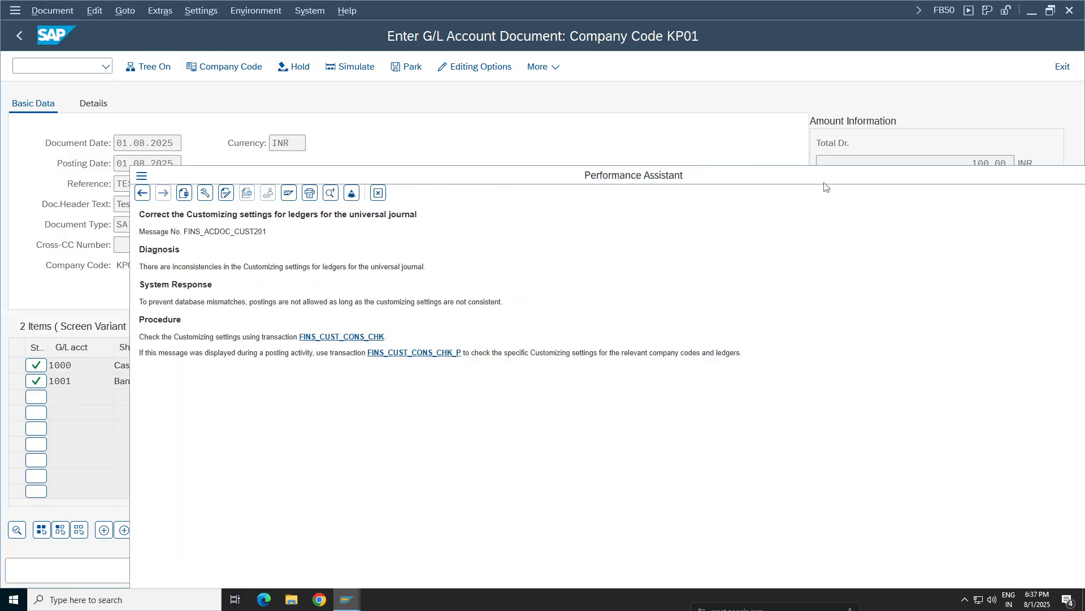
drag(824, 182, 591, 187)
click(892, 181)
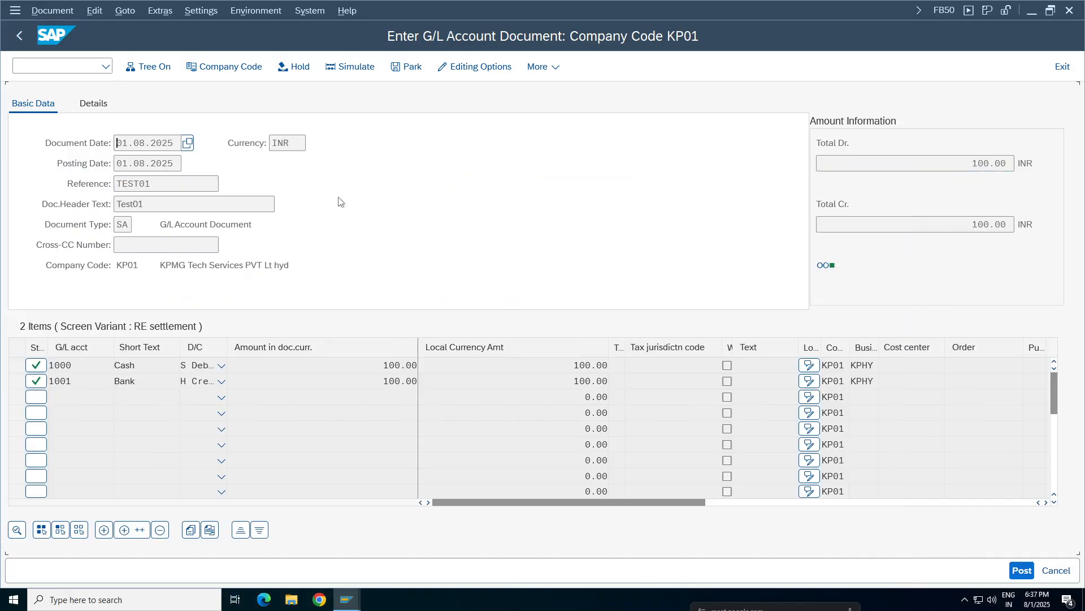
Step: Recheck the KP01 G/L document, review the error details' consistency check messages for ledgers 0L and KI, and close the messages and help
key(Return)
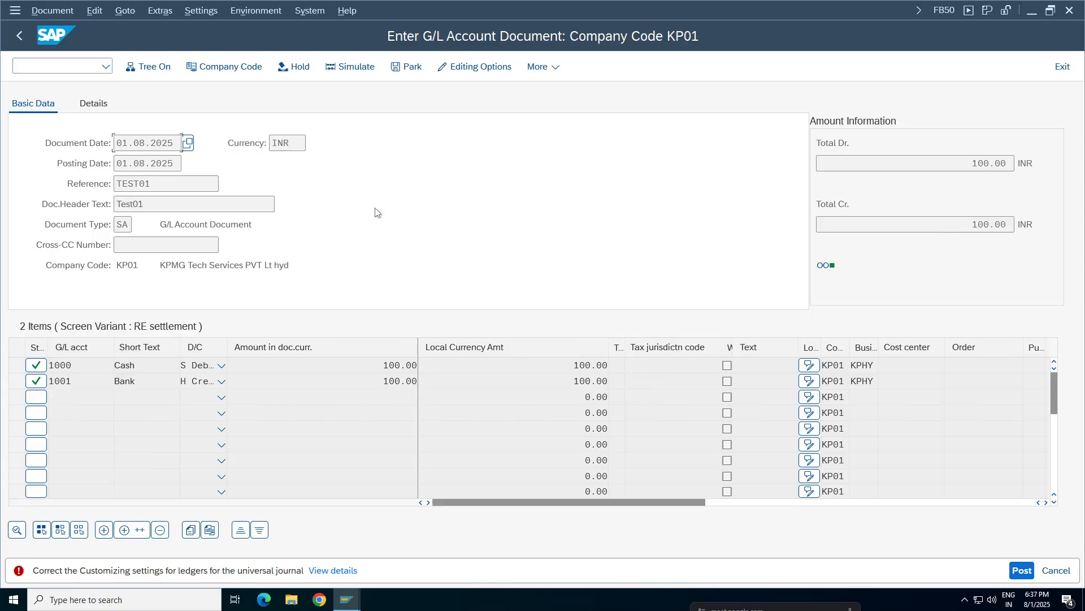
click(319, 571)
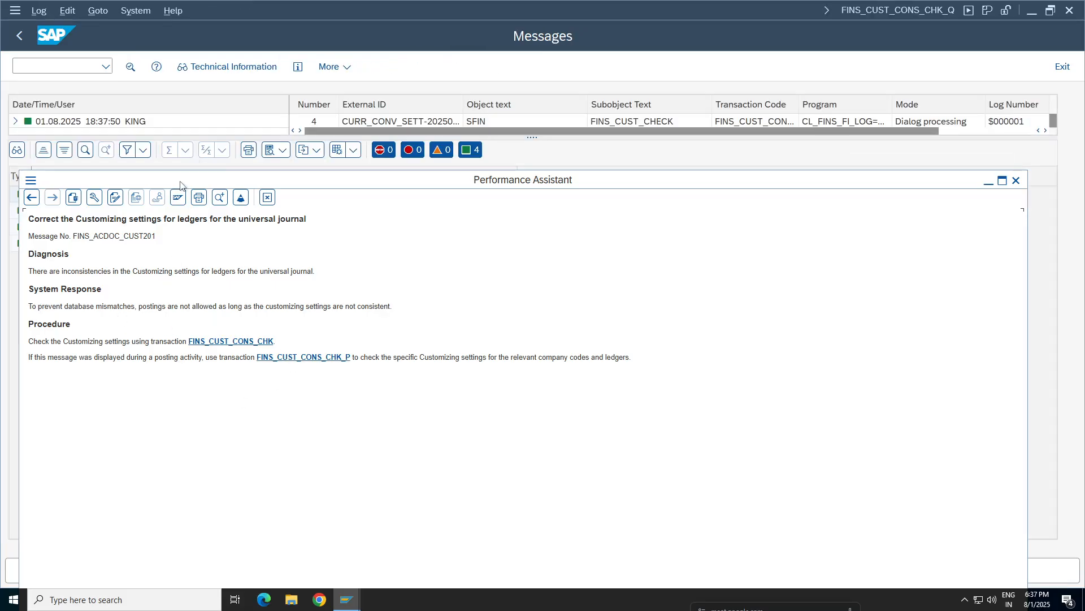
drag(181, 182, 574, 182)
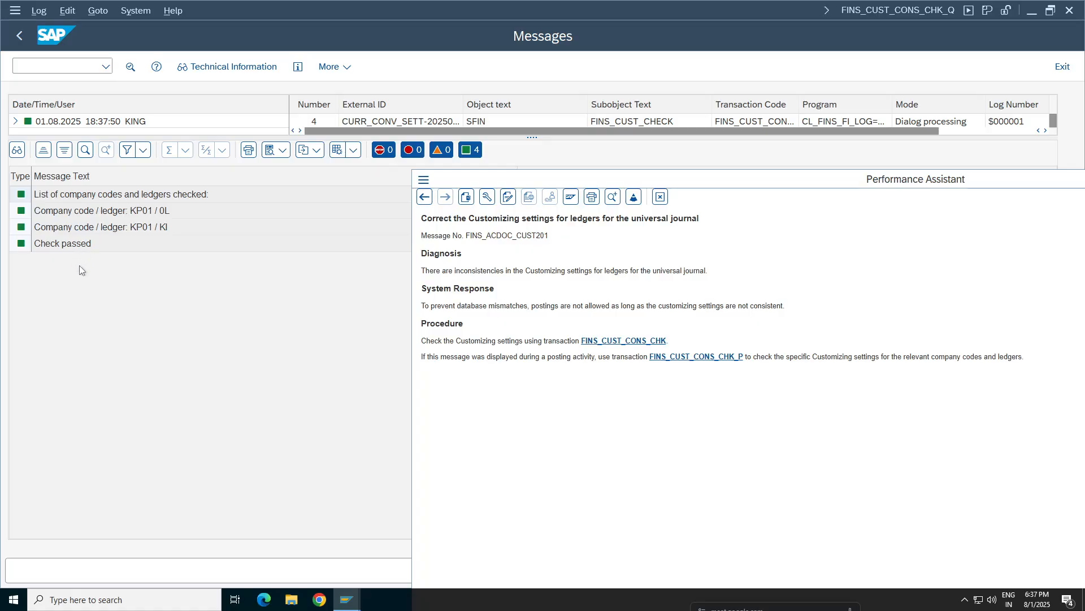
click(65, 247)
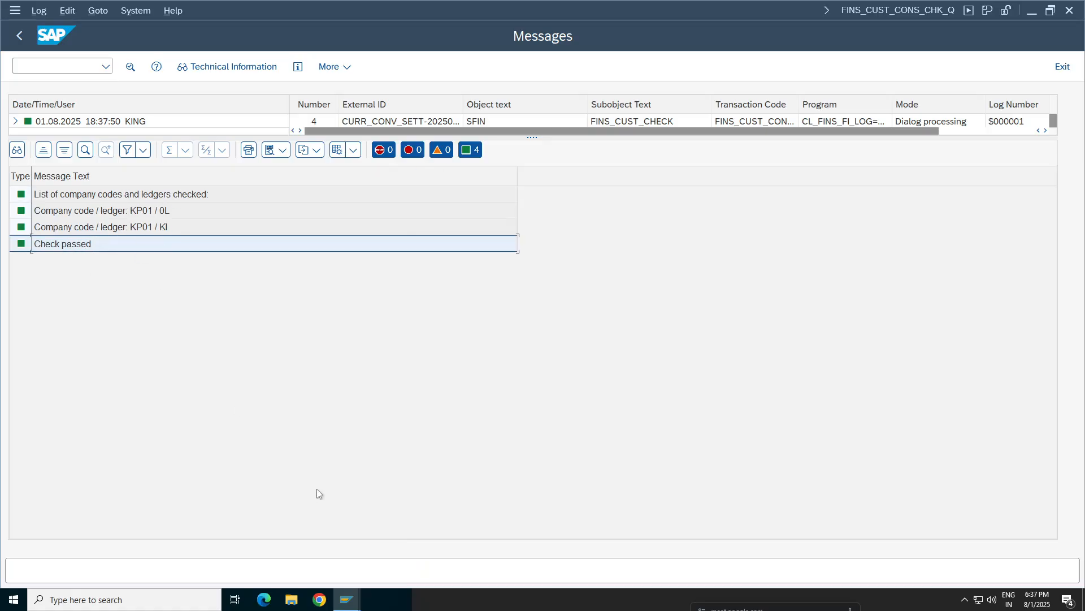
mouse_move(356, 606)
click(619, 541)
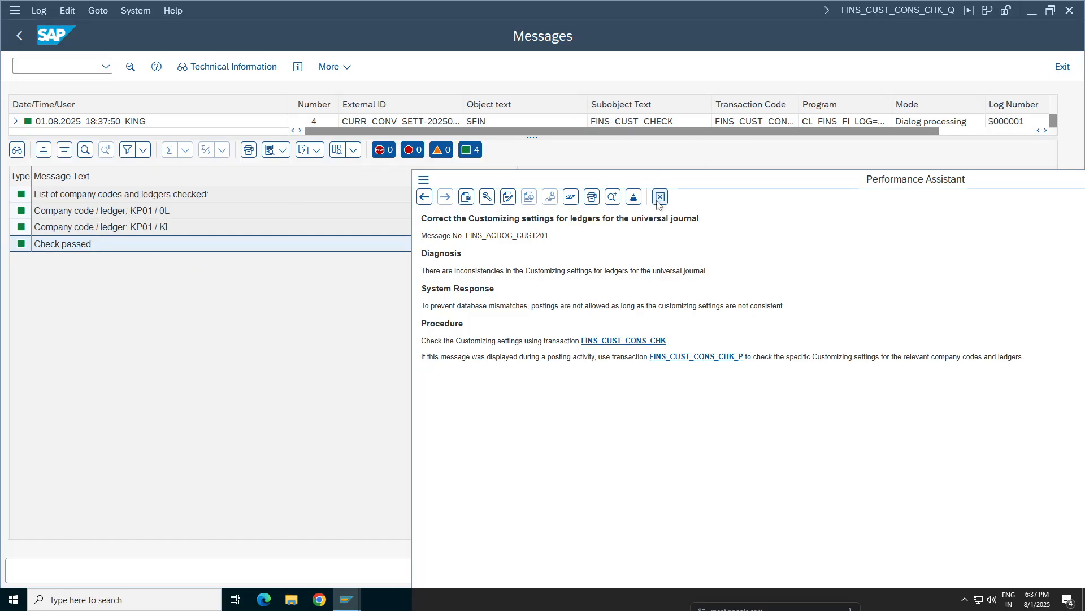
click(1063, 66)
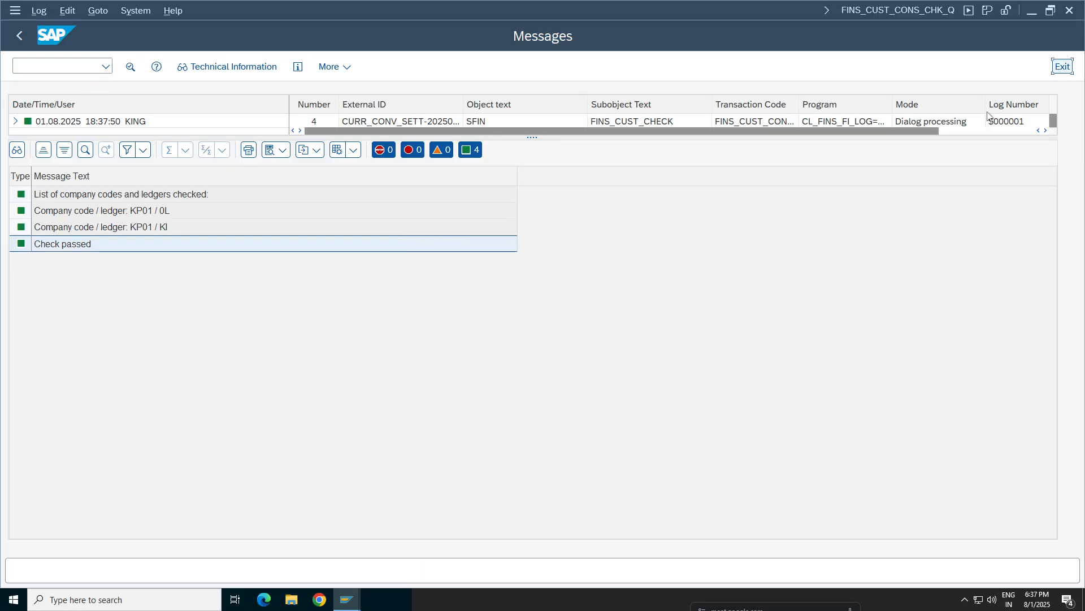
click(661, 197)
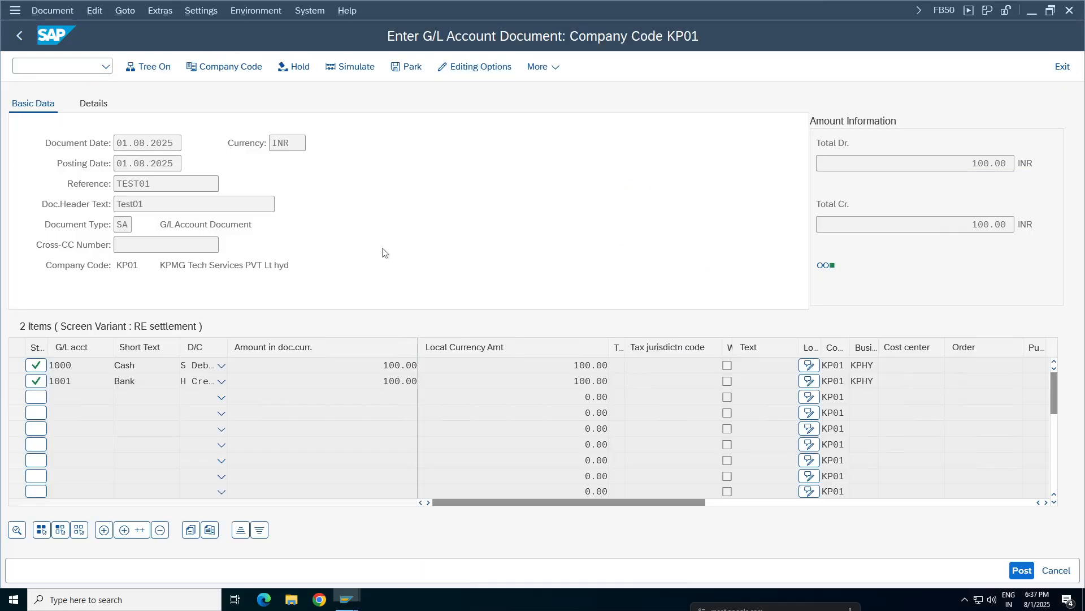
Step: Exit the G/L account document, discarding its data, and reopen Enter G/L Account Document for company code KP01
click(1064, 67)
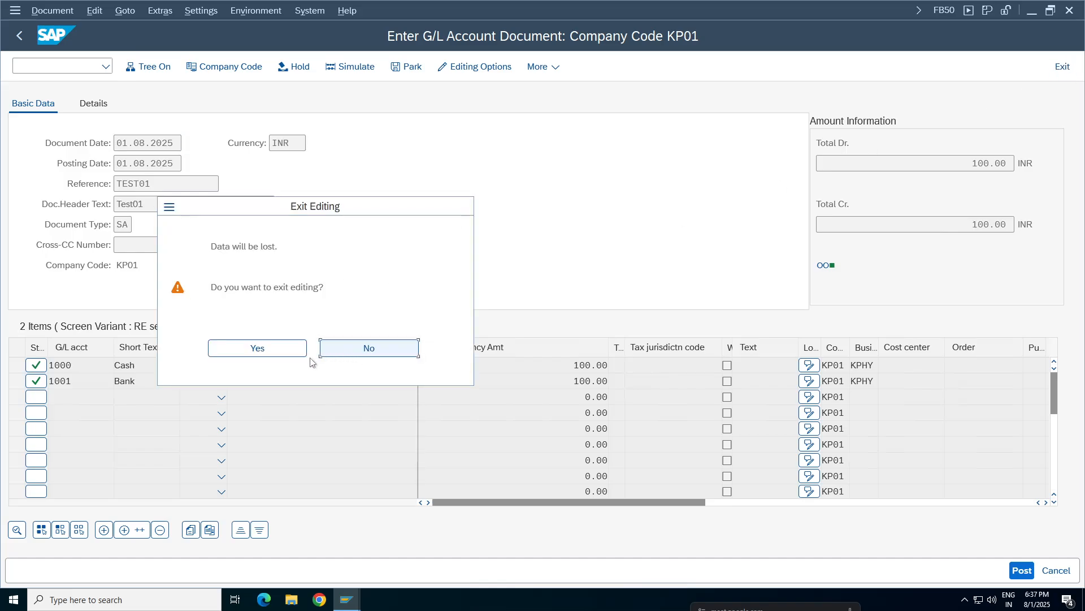
click(261, 352)
click(39, 65)
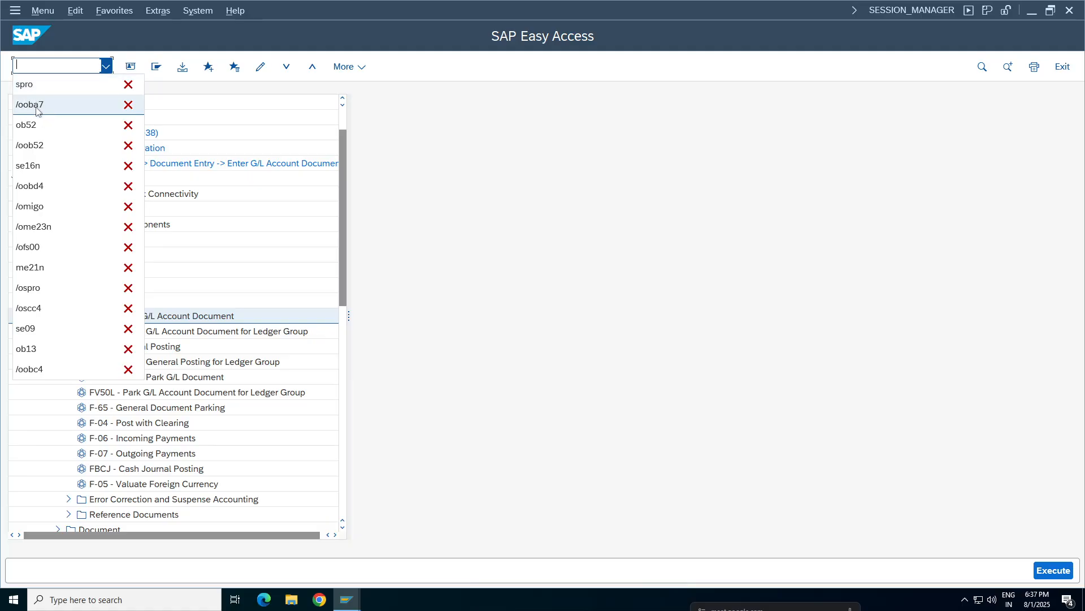
double_click(187, 315)
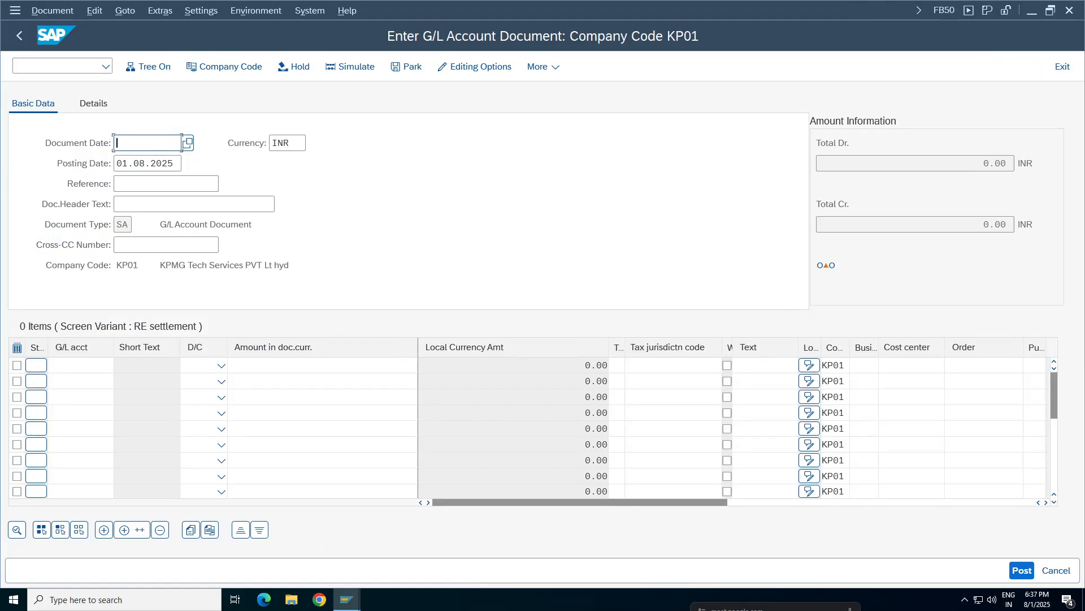
Step: Fill the document header with document date 01.08.2025, reference Test01 and header text Test01
click(128, 143)
click(136, 165)
key(Tab)
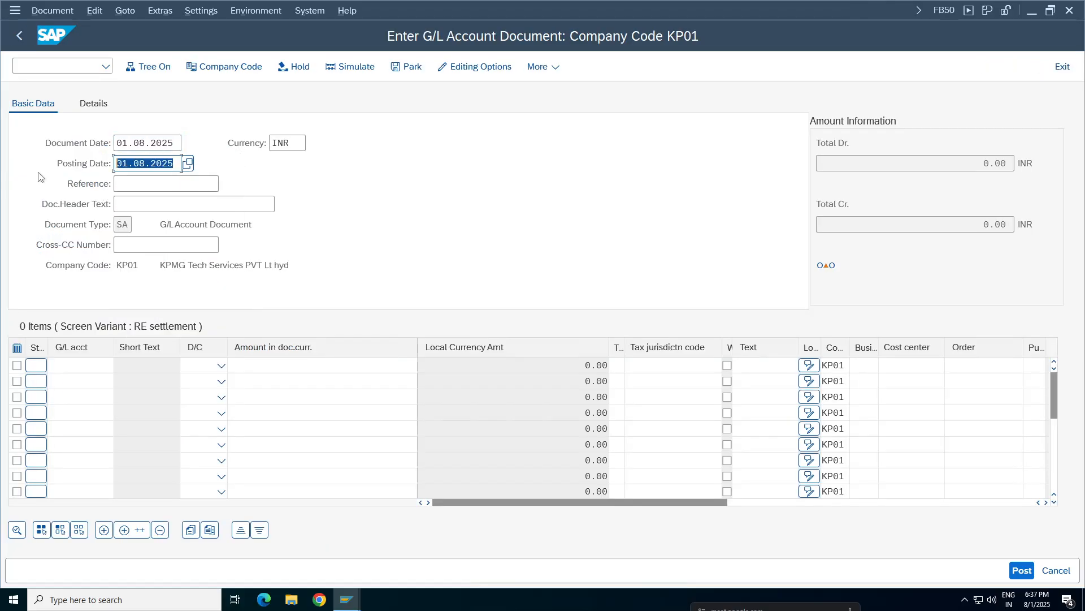
click(133, 184)
click(142, 198)
click(142, 204)
click(141, 221)
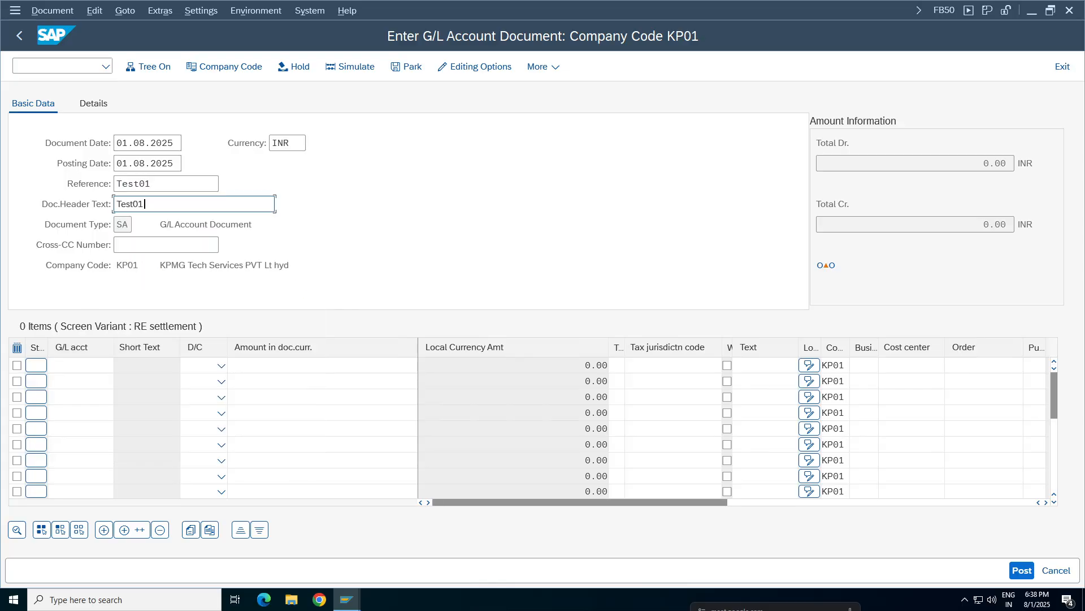
Step: Enter G/L accounts 1000 and 1001 as the two line items, each with an amount of 100
click(83, 366)
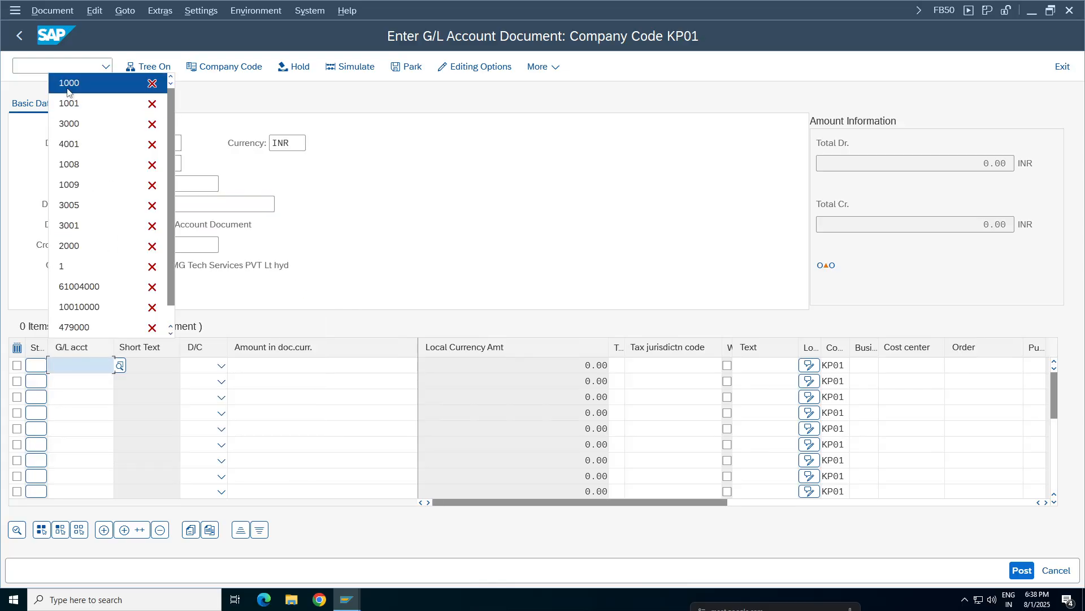
click(85, 84)
click(82, 381)
click(73, 116)
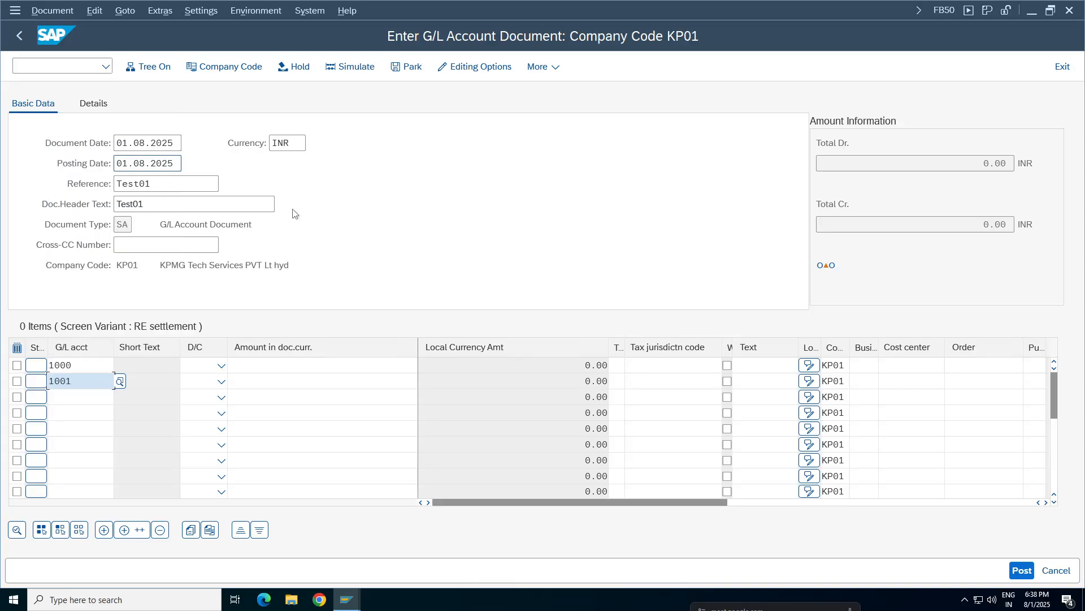
click(339, 366)
click(294, 81)
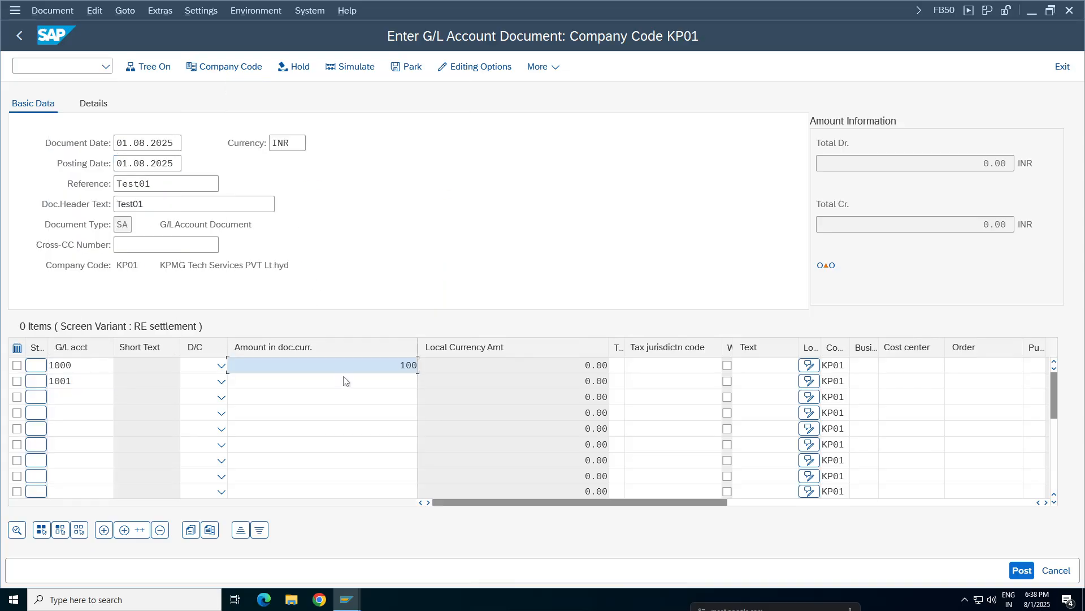
click(344, 381)
click(306, 99)
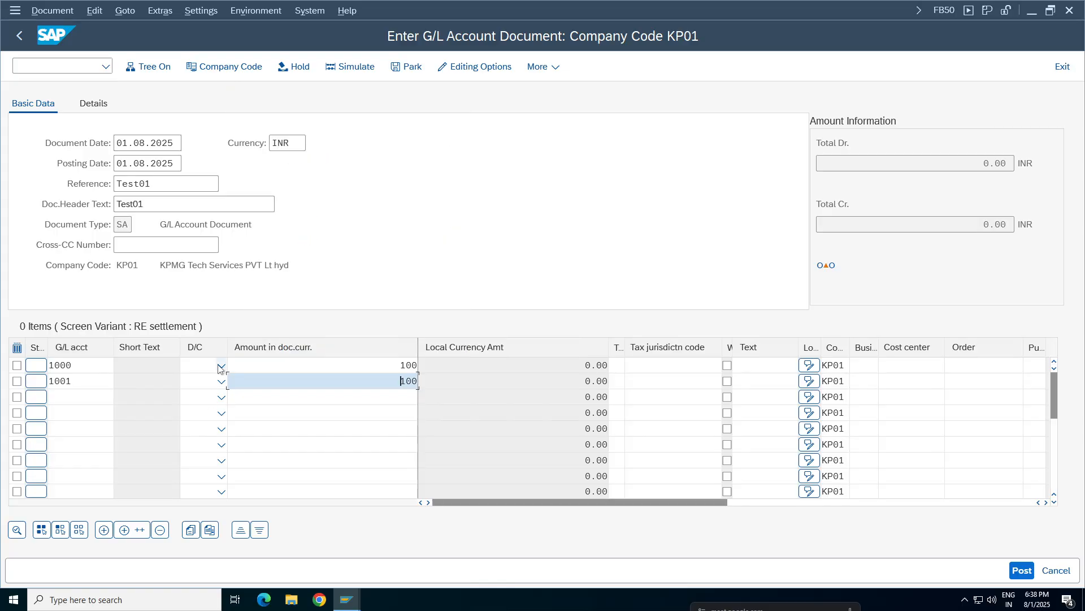
Step: Set account 1000 to Debit and 1001 to Credit, assign business area KPHY to both lines, and validate the entries
click(221, 365)
click(198, 403)
click(221, 381)
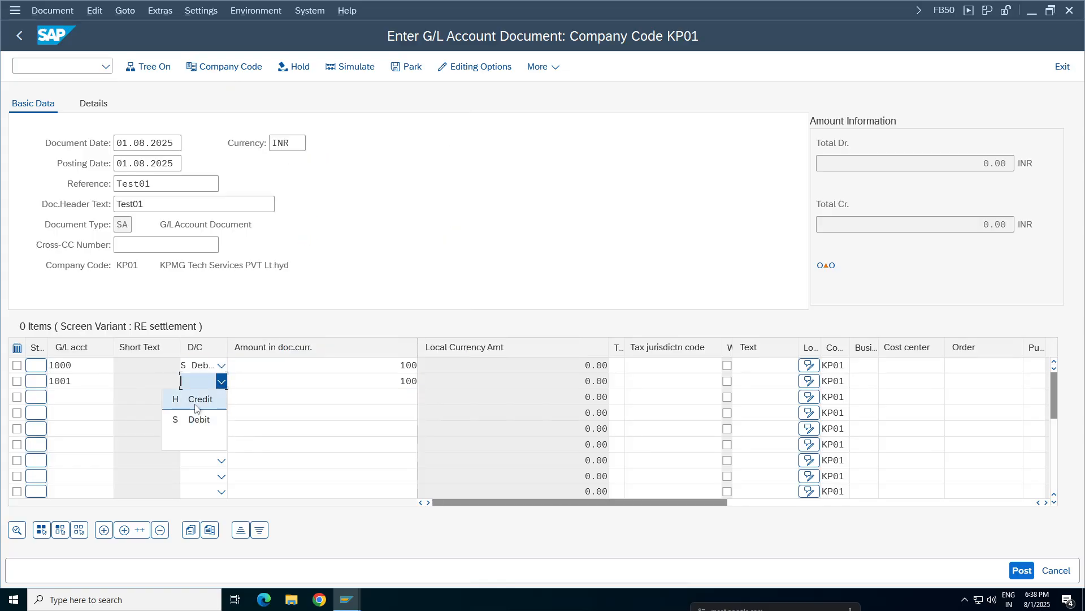
click(201, 399)
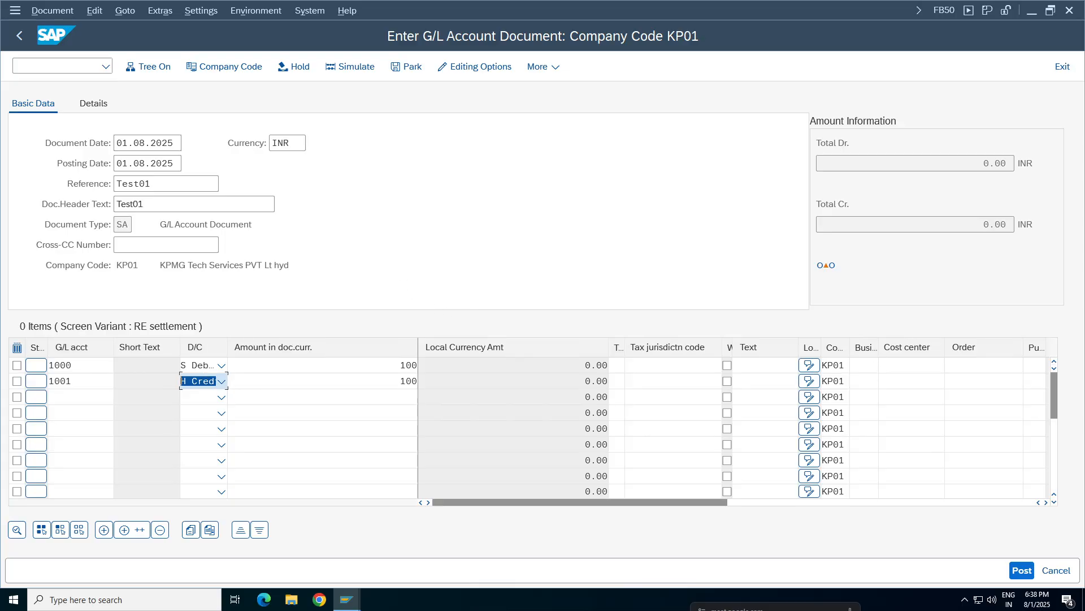
click(864, 365)
click(874, 383)
click(864, 381)
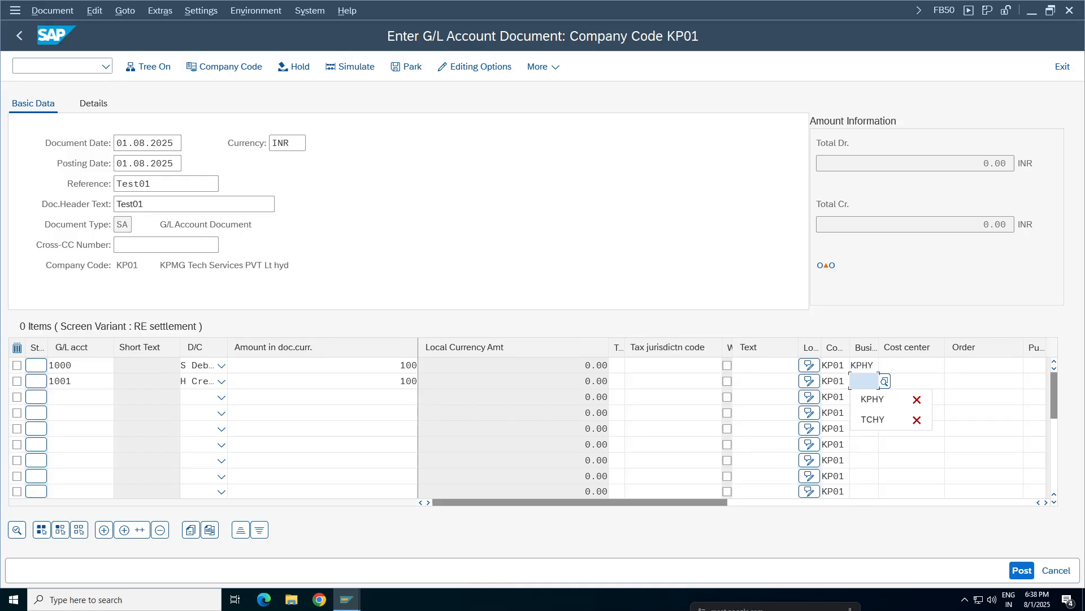
click(871, 399)
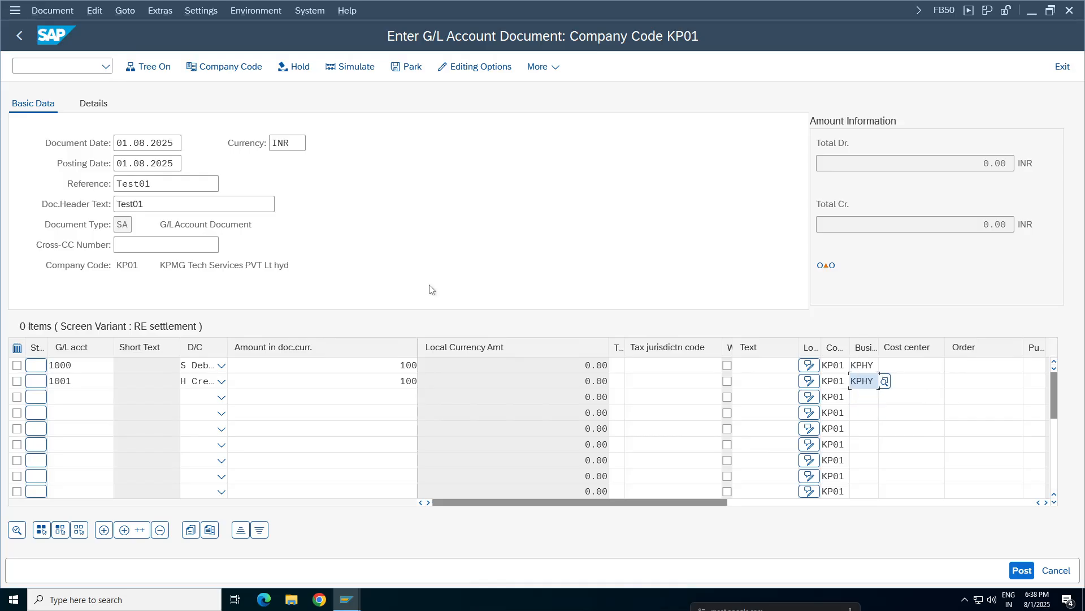
key(Return)
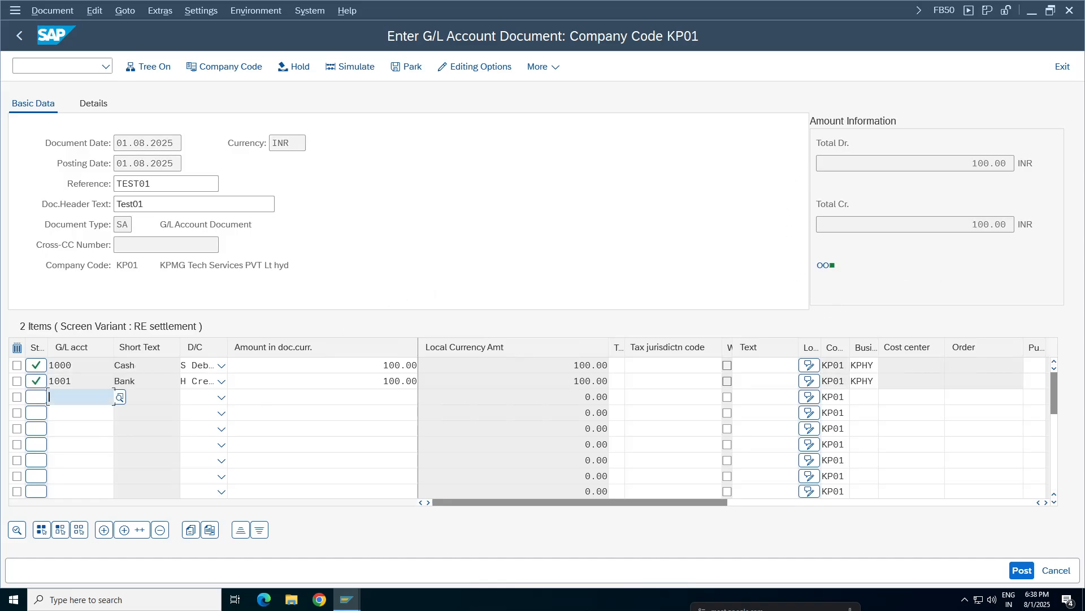
Step: Simulate the G/L account document and post it from the document overview
click(973, 163)
click(52, 10)
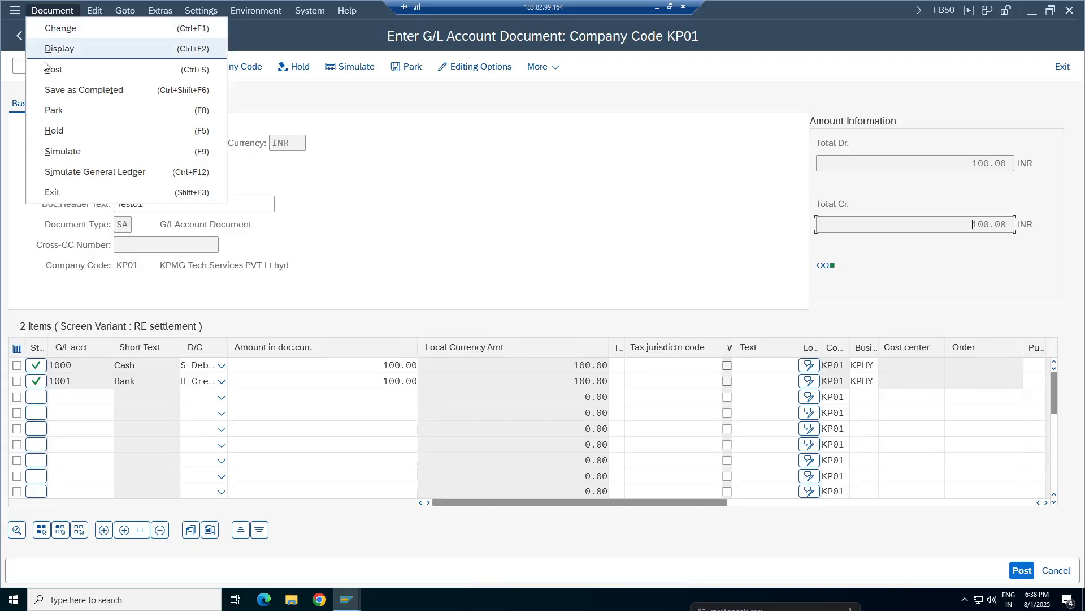
click(58, 152)
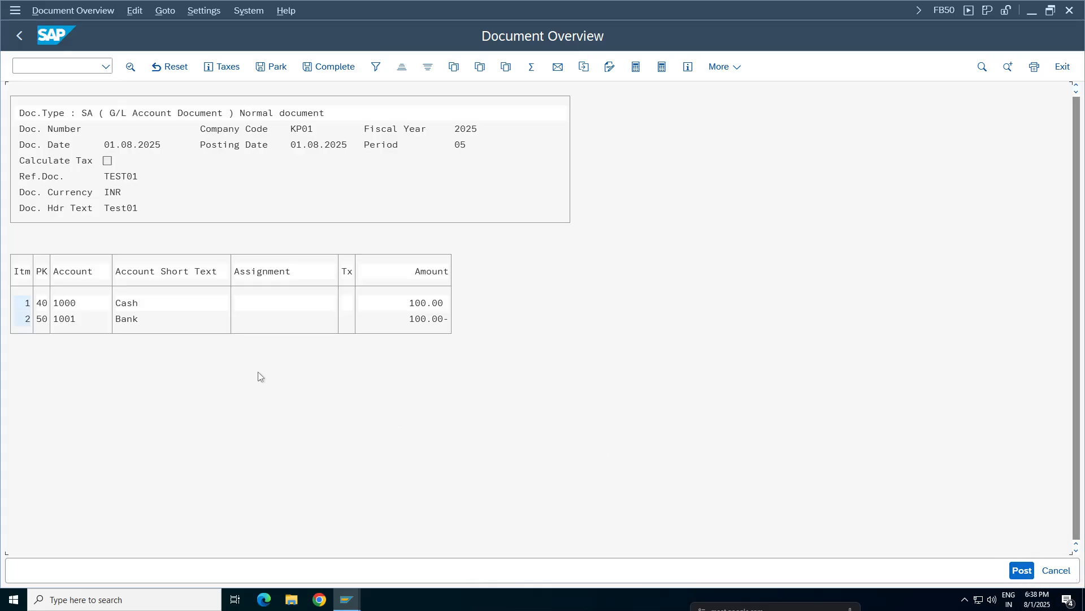
click(1023, 570)
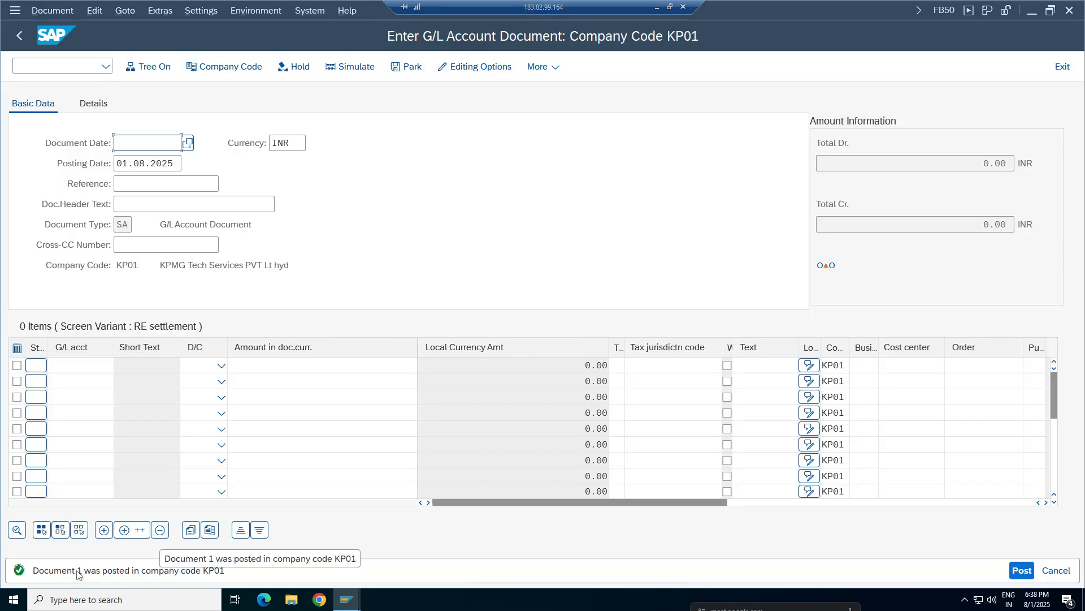
Step: Switch to the G/L Account Groups session and open the Document Types view with transaction /ooba7
click(55, 66)
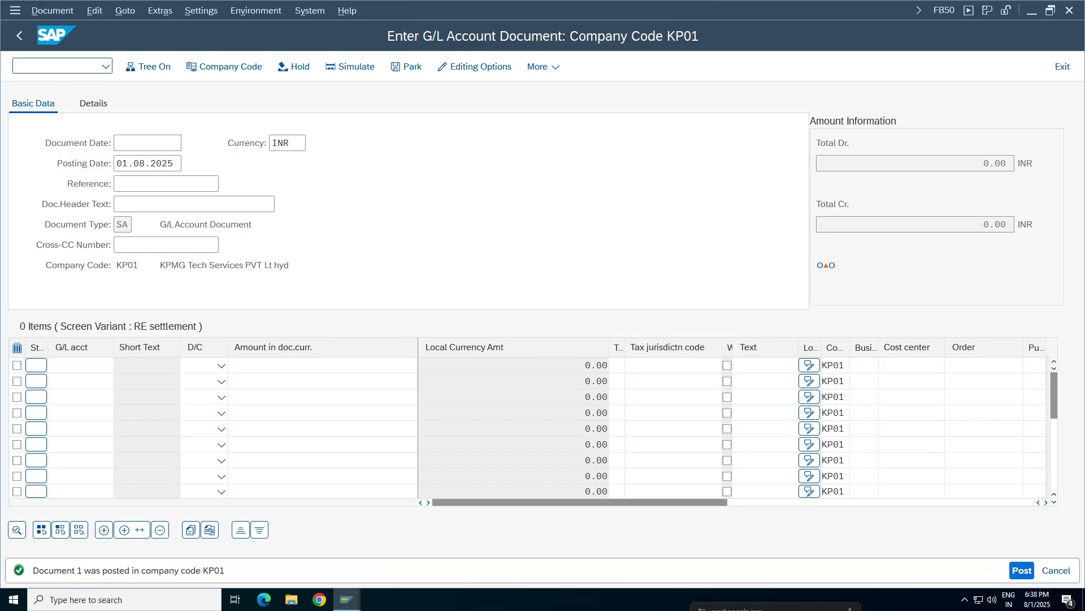
mouse_move(347, 598)
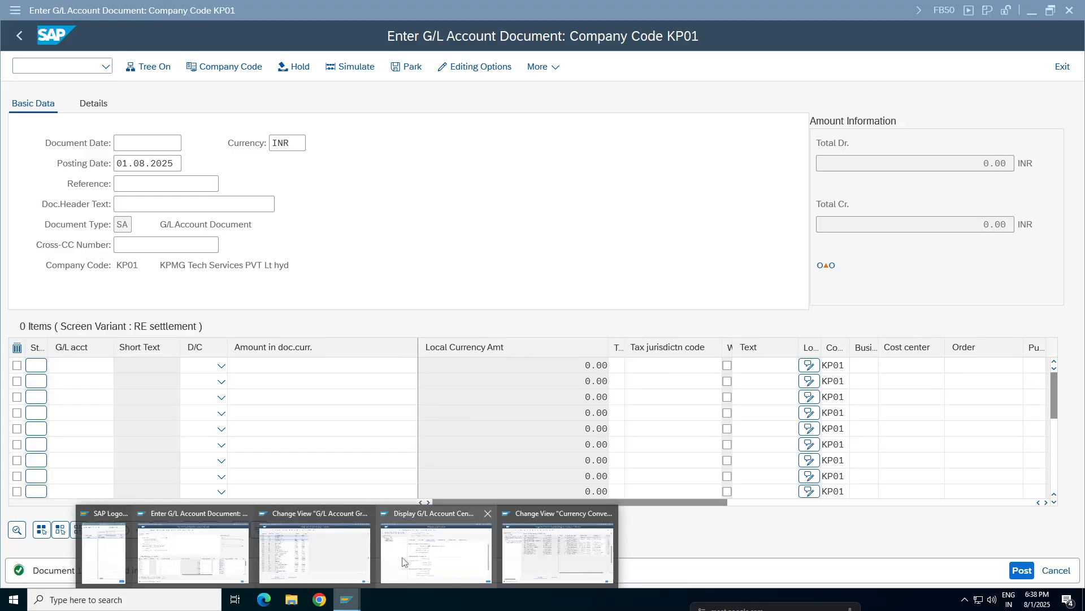
click(320, 557)
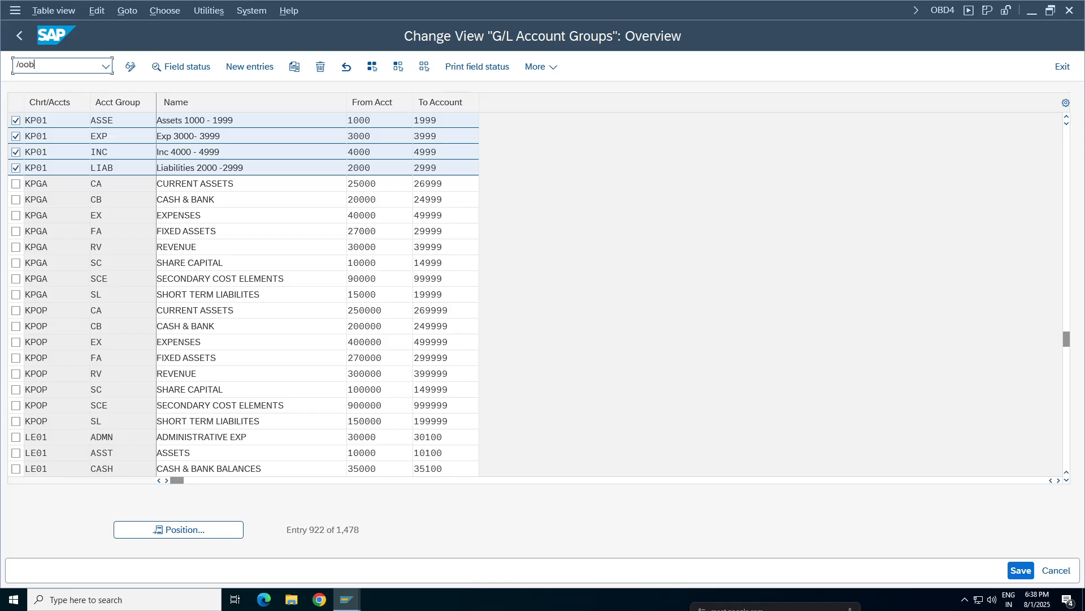
click(12, 71)
text(/ooba7)
key(Return)
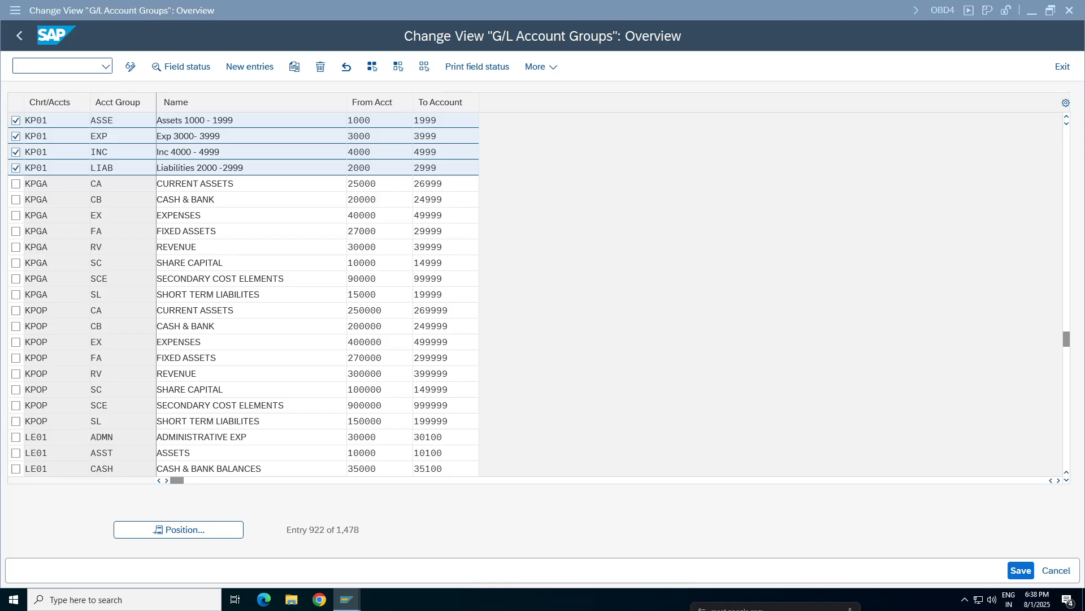
Step: Position to document type SA, open its details, and go to its number range information
click(208, 534)
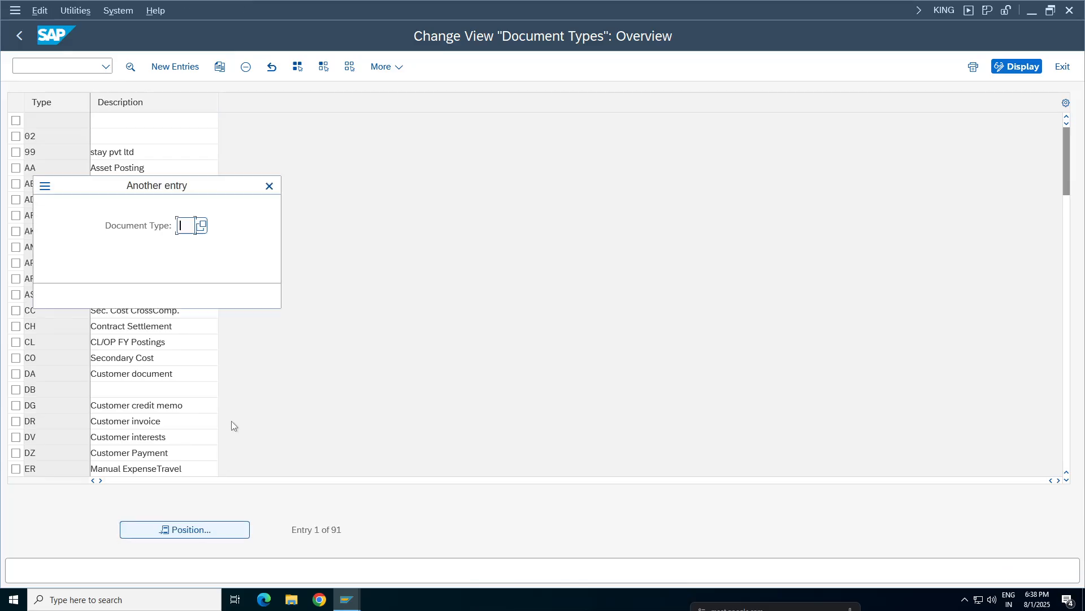
text(sa)
key(Return)
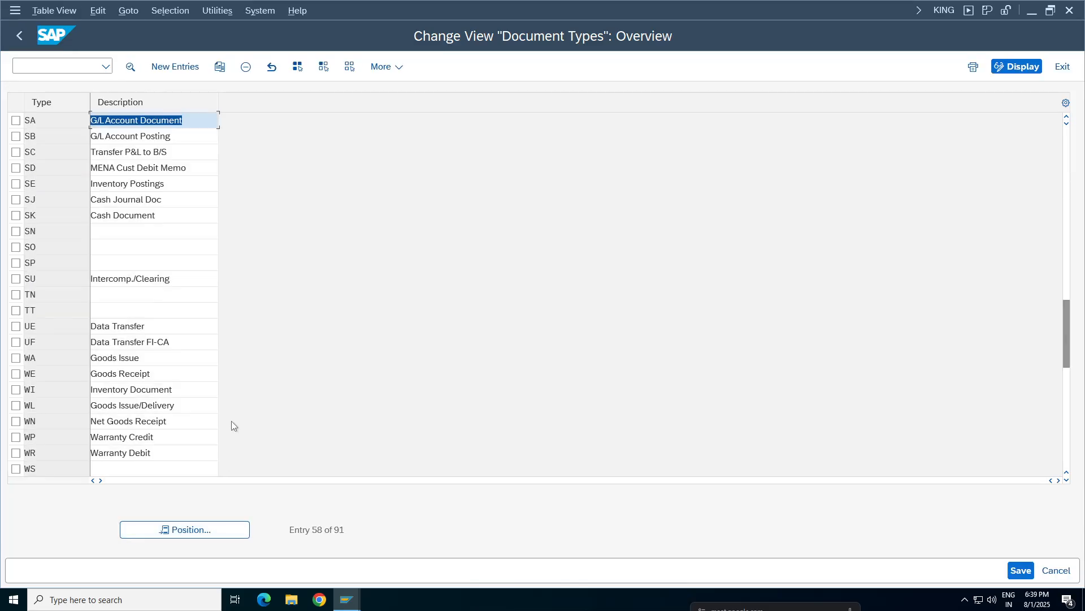
key(F2)
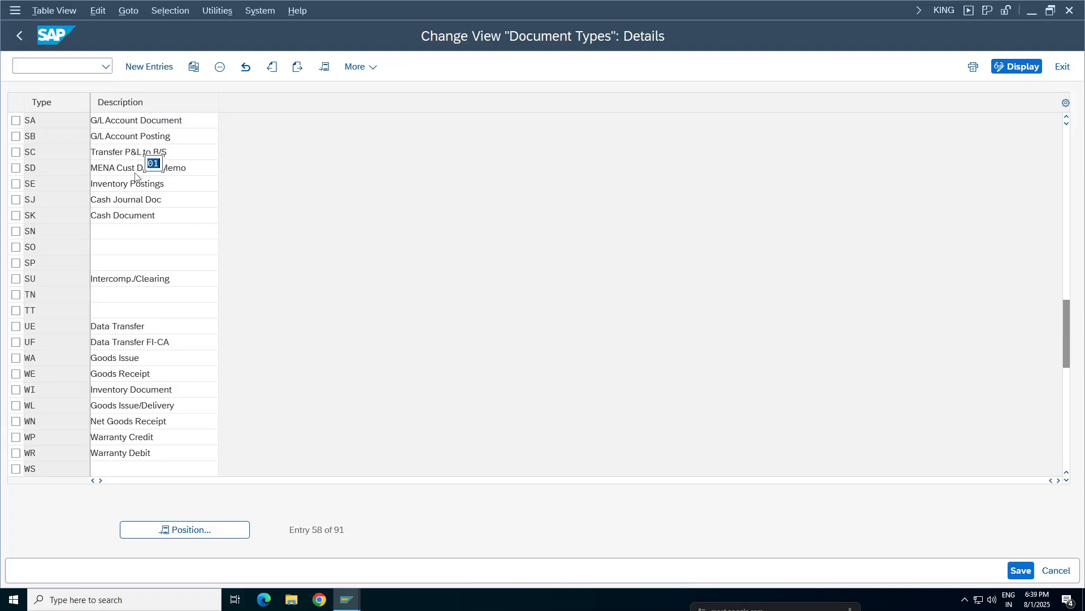
click(334, 165)
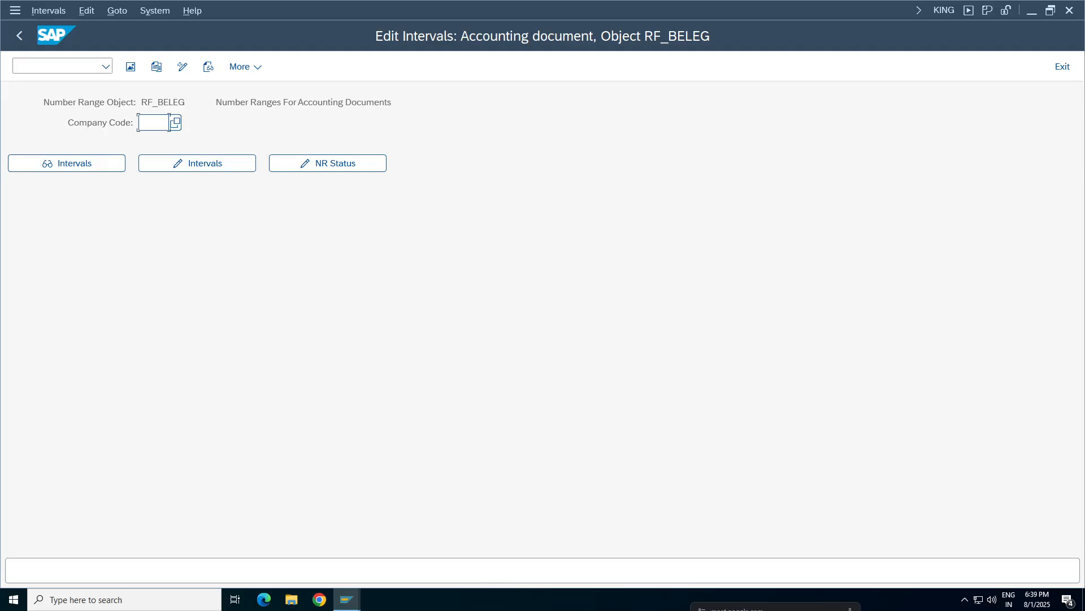
Step: Display the accounting document number range intervals for company code KP01
click(169, 122)
text(KP01)
click(79, 165)
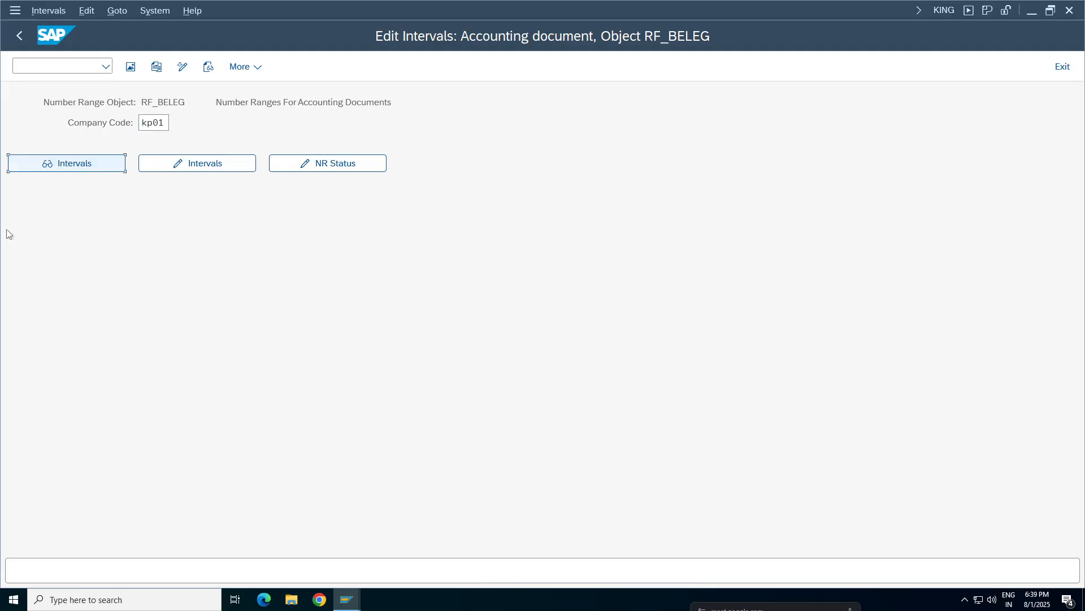
Step: Examine KP01's number range number, its from and to limits and the current number status, and return to the interval selection
drag(63, 121, 25, 121)
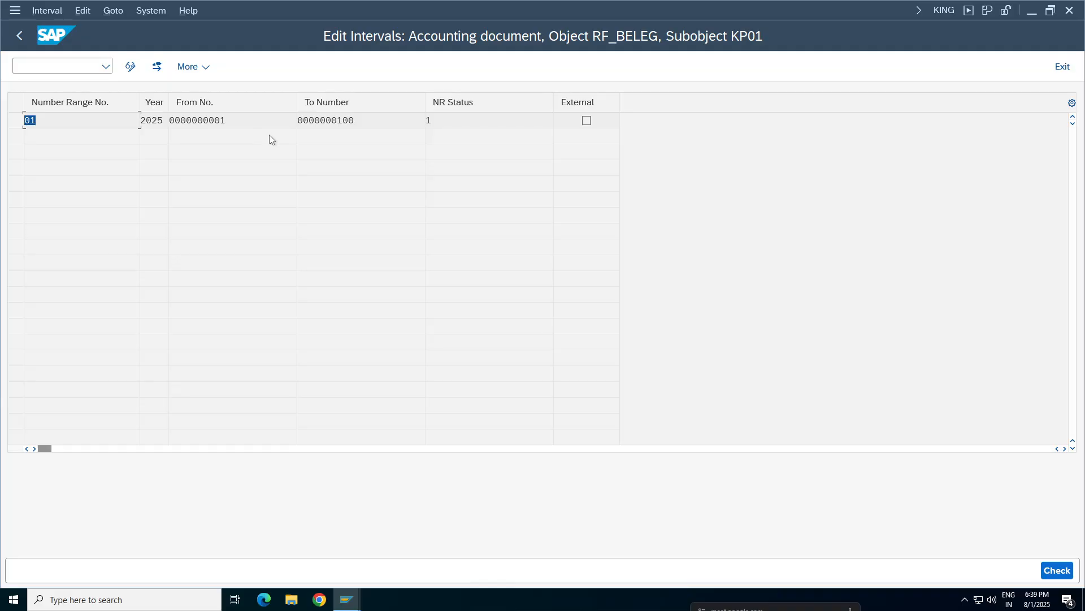
drag(257, 122, 169, 121)
drag(382, 122, 299, 121)
click(441, 121)
drag(246, 121, 169, 121)
drag(440, 121, 425, 123)
drag(237, 121, 170, 121)
drag(438, 121, 425, 121)
drag(38, 121, 24, 121)
drag(355, 121, 297, 121)
click(31, 116)
click(17, 41)
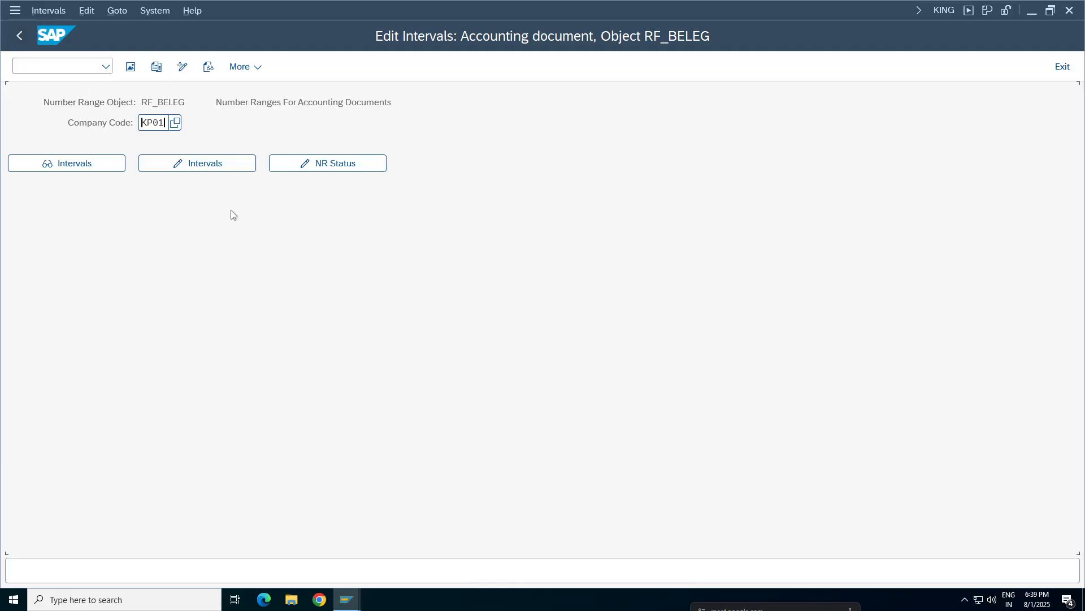
Step: Leave the number range and document type views, switch to the G/L document entry session, and display the posted document
click(18, 39)
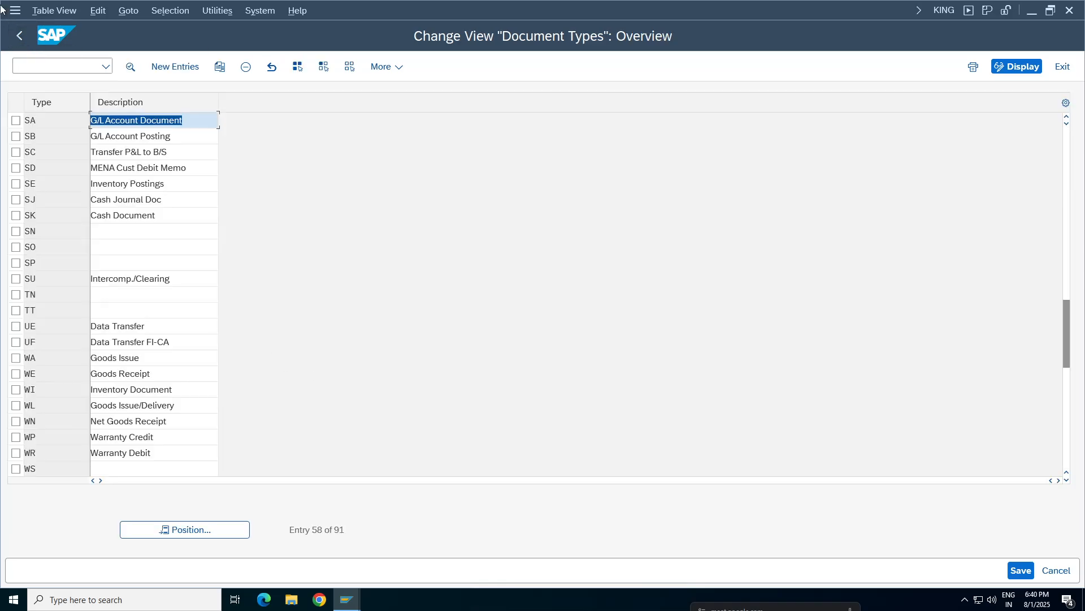
click(20, 38)
click(346, 599)
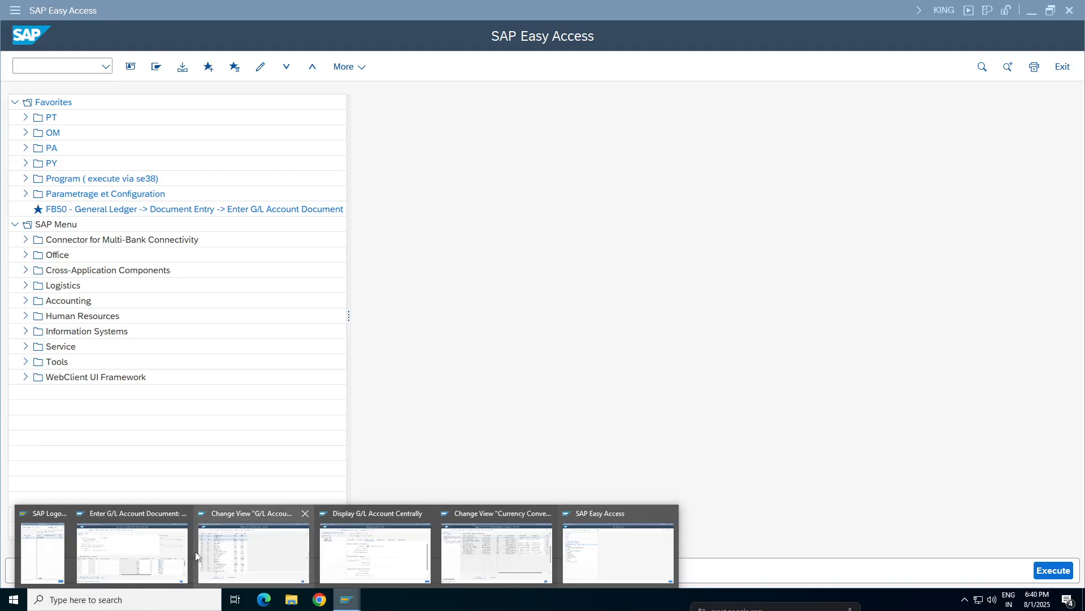
click(133, 554)
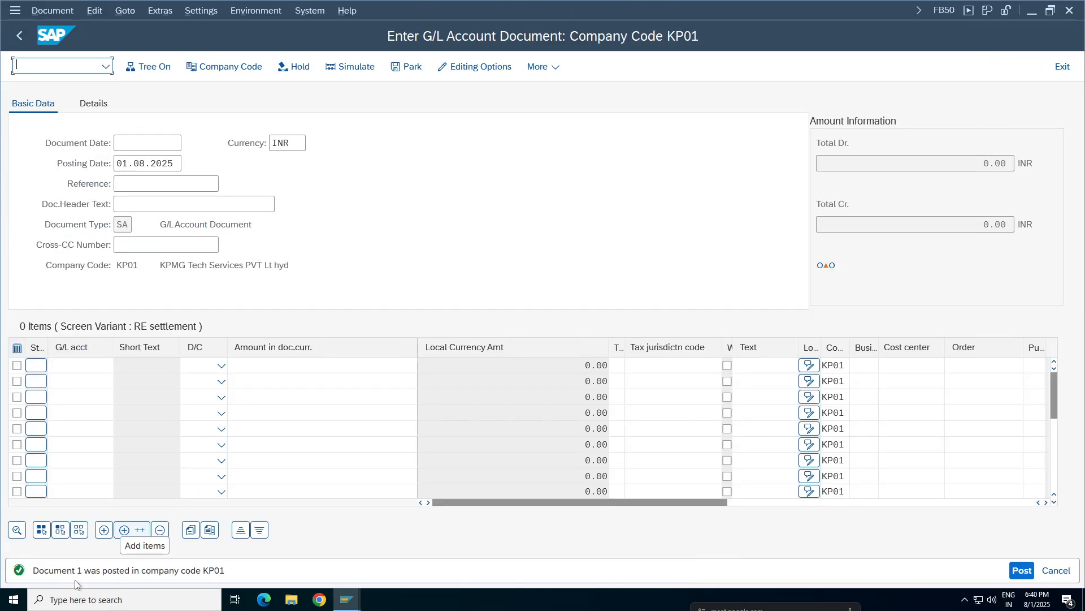
click(63, 13)
click(67, 49)
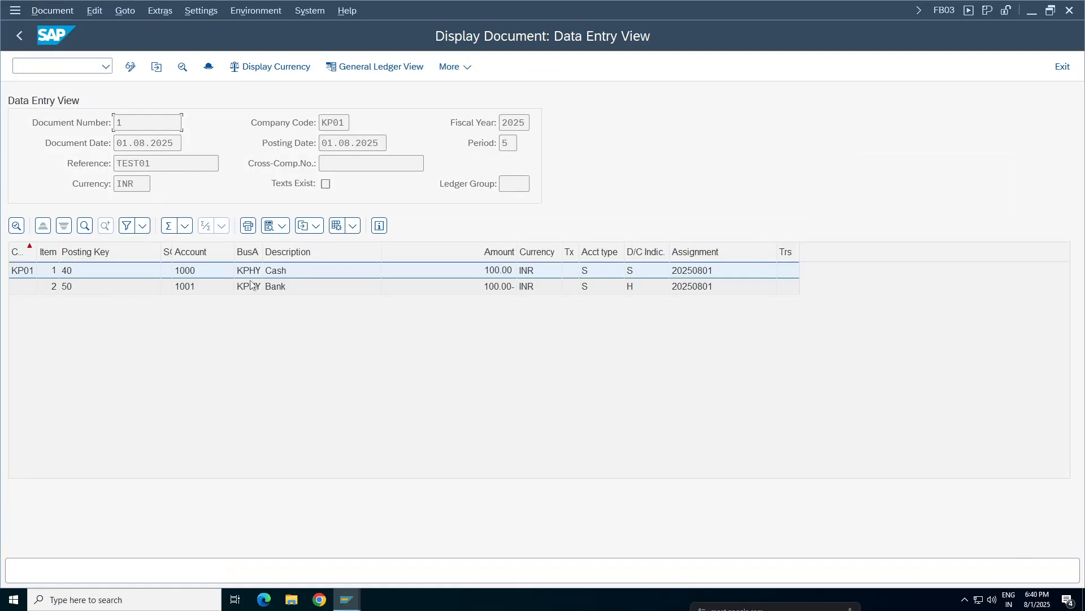
Step: Open the posting key value list for the first line item and examine its account type, debit/credit and posting key name columns
click(259, 288)
click(110, 279)
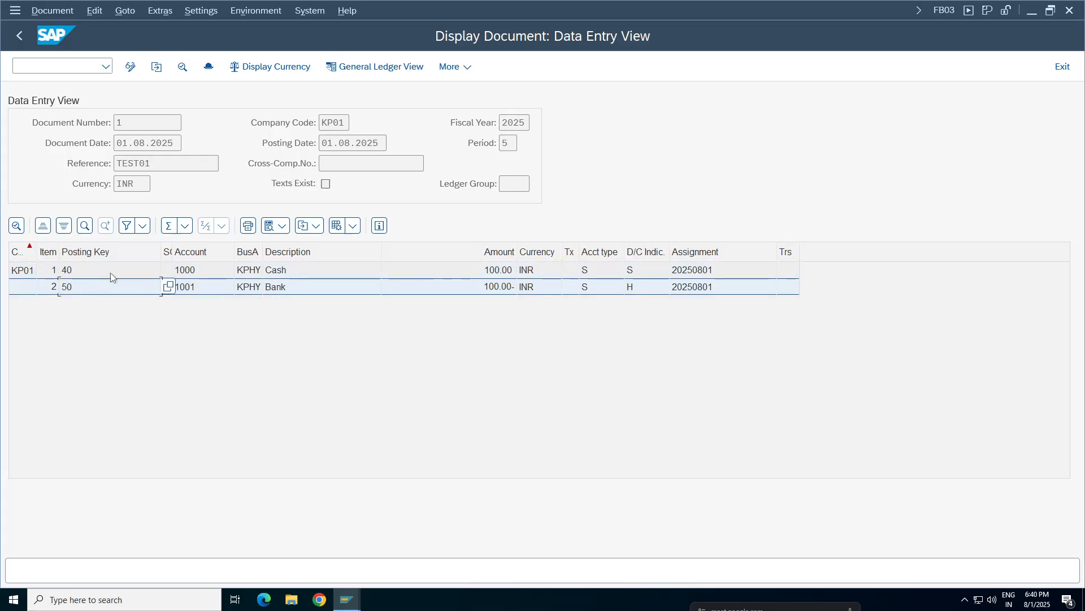
click(111, 270)
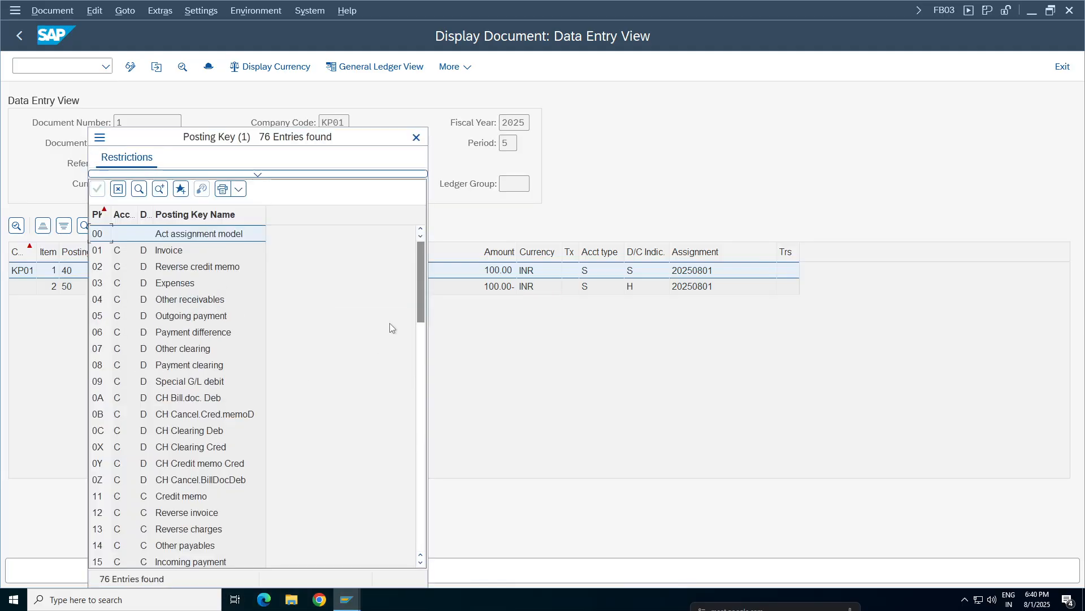
drag(422, 270, 422, 347)
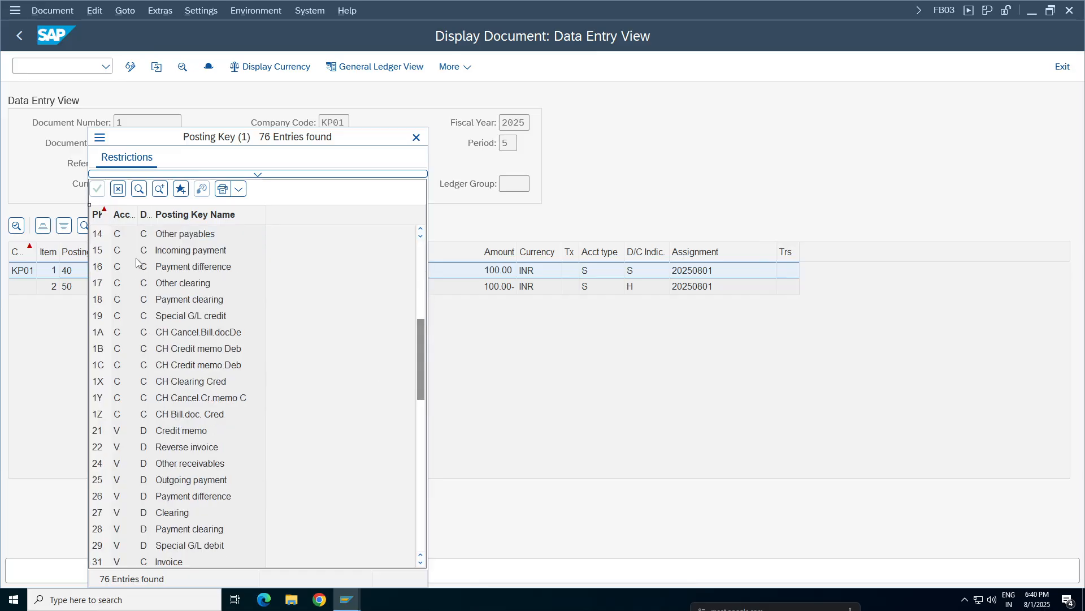
click(132, 214)
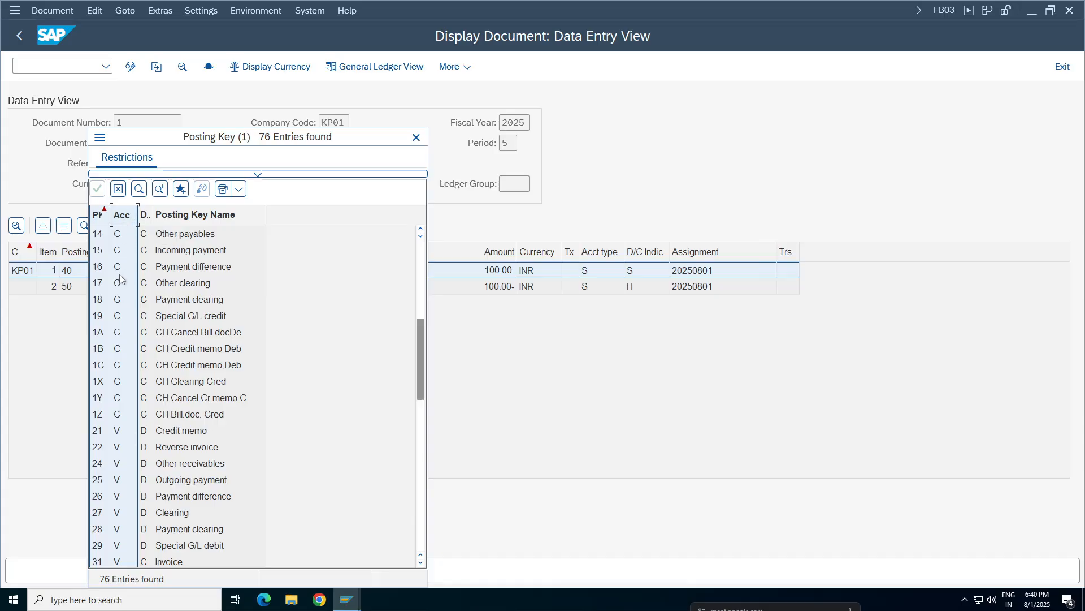
click(121, 433)
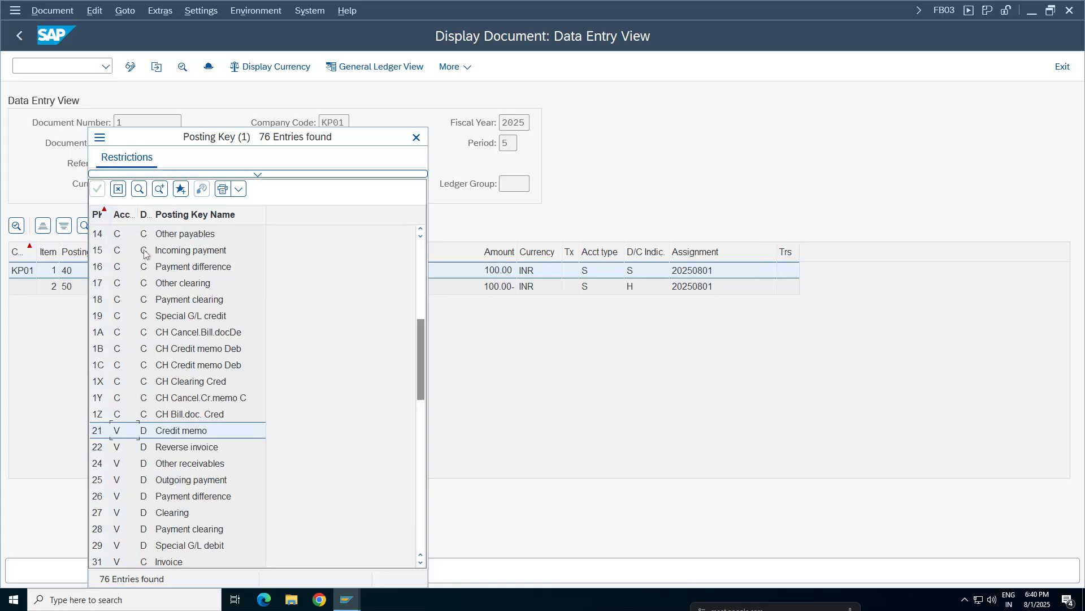
drag(421, 371, 420, 252)
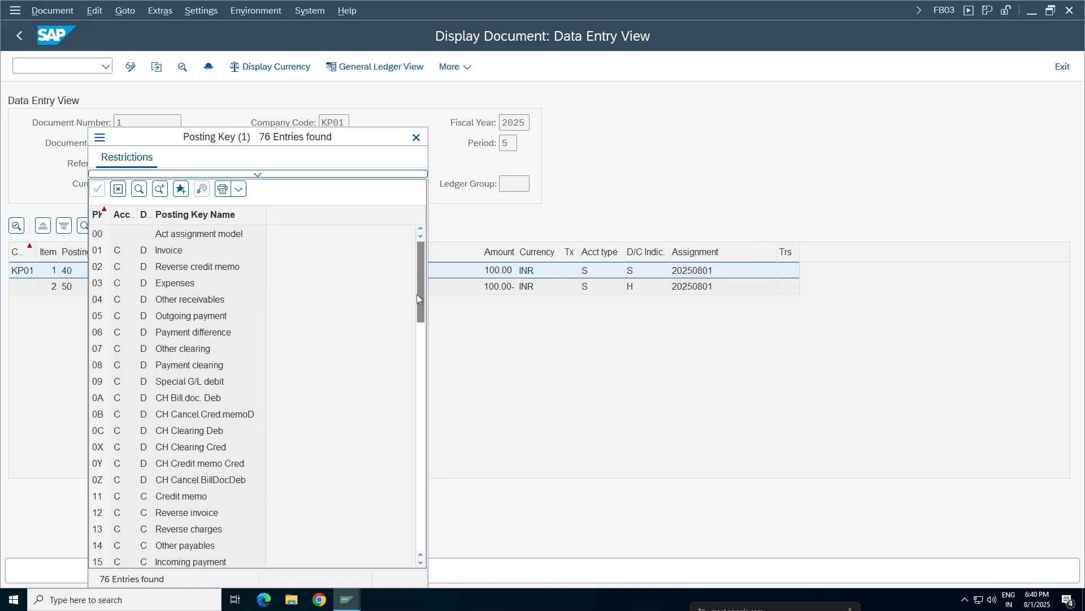
drag(418, 298, 421, 380)
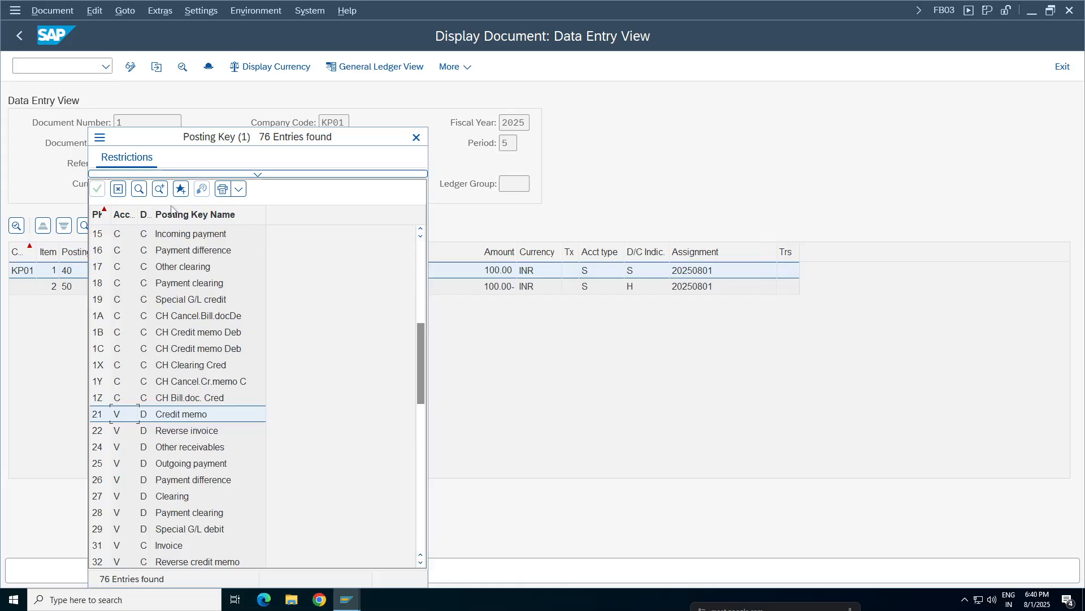
drag(151, 215, 255, 211)
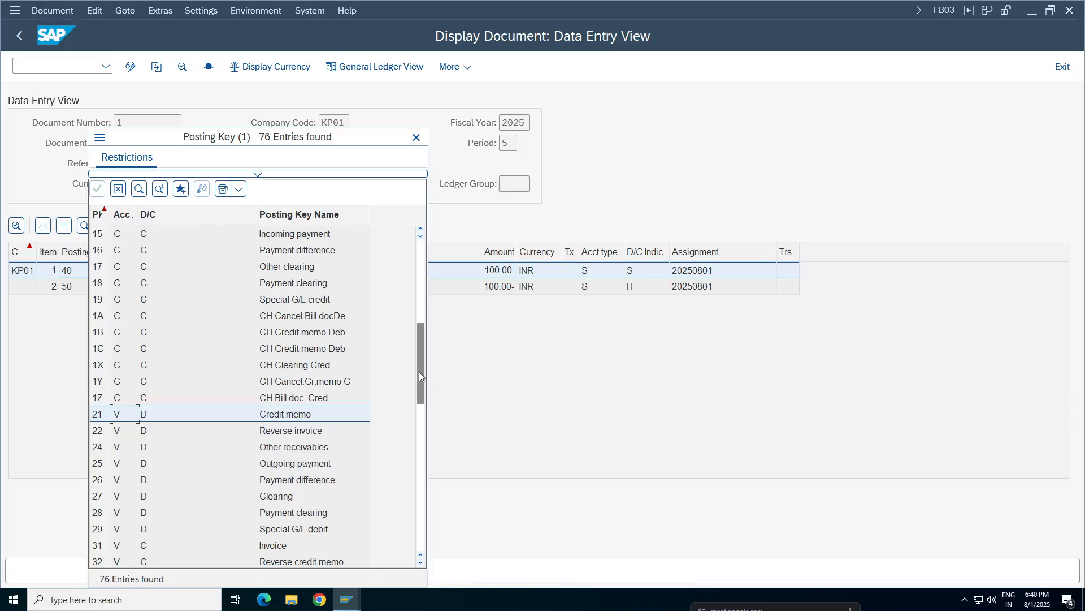
drag(419, 372, 422, 493)
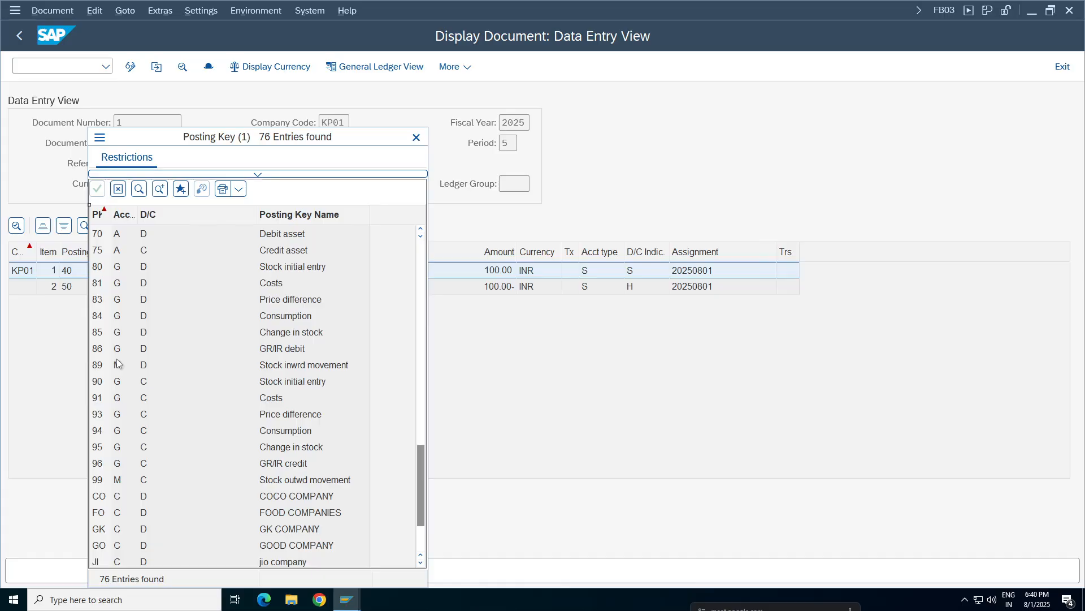
click(416, 138)
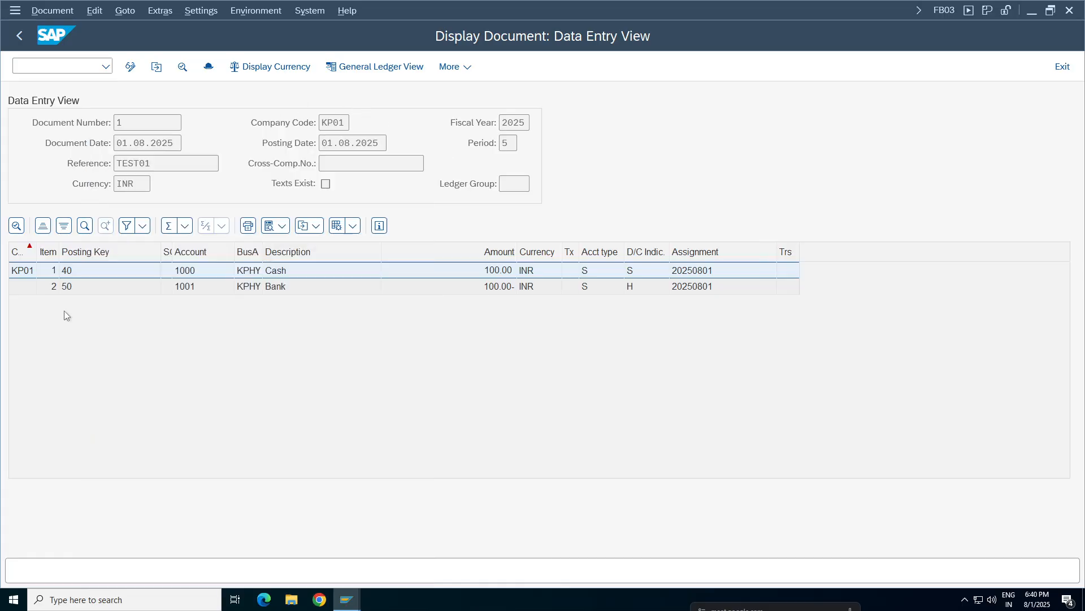
Step: Examine the accounts, descriptions, amounts and currency of the Cash and Bank line items
click(197, 286)
click(291, 271)
click(286, 285)
click(195, 273)
click(497, 287)
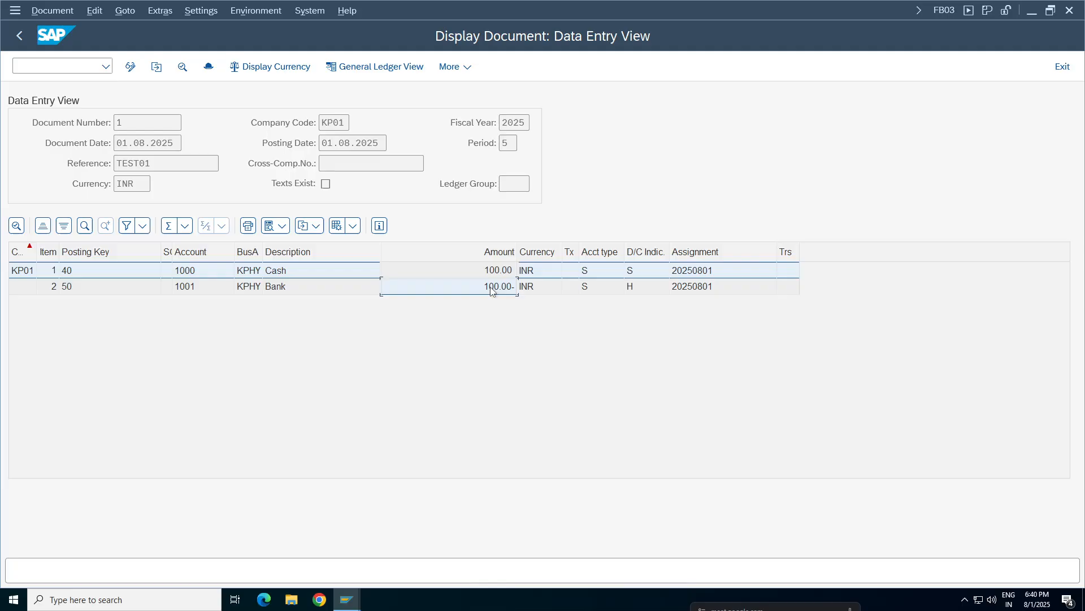
click(538, 269)
click(596, 287)
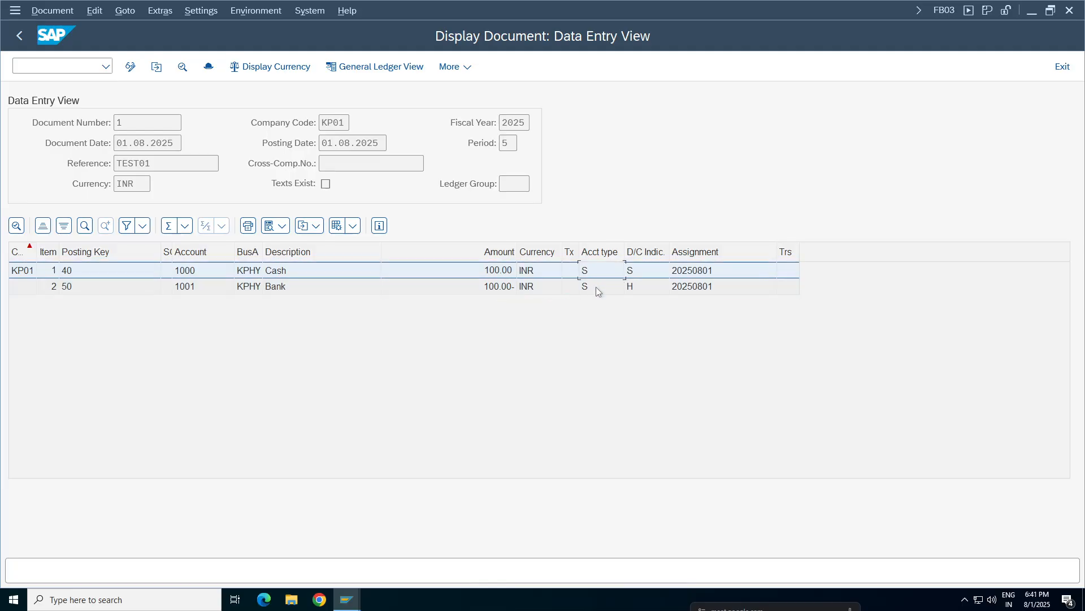
Step: Examine both line items' account type, debit/credit indicator and assignment, along with the document's posting date and reference
click(197, 286)
click(599, 274)
click(602, 291)
click(658, 273)
click(648, 291)
click(710, 276)
click(691, 289)
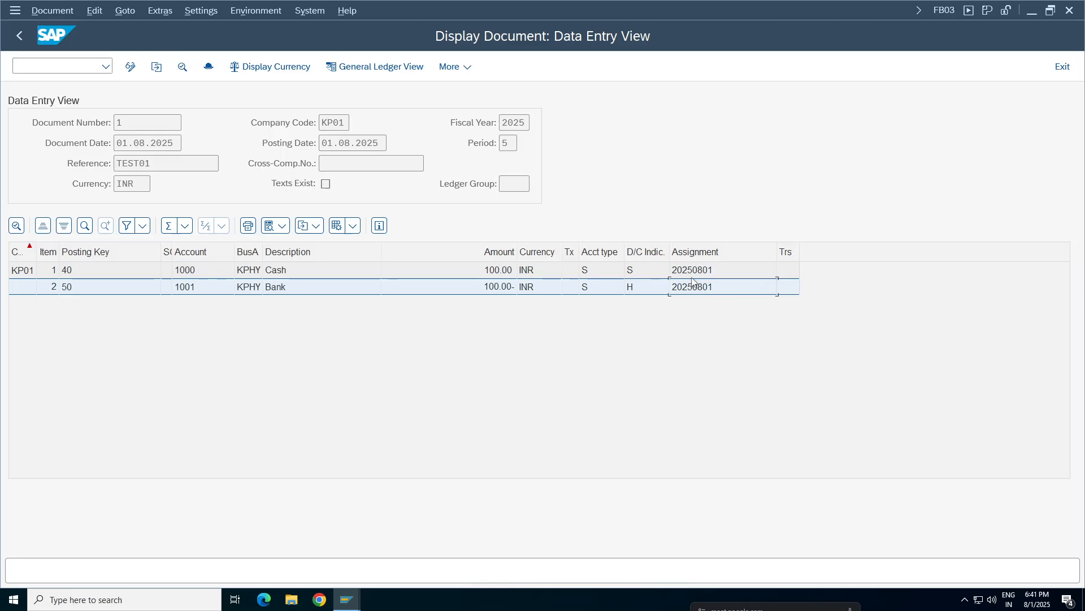
click(362, 142)
click(714, 287)
click(165, 164)
Step: Look up the account types in the value list, checking Customers and Suppliers, and compare the two line item amounts
click(622, 289)
key(F4)
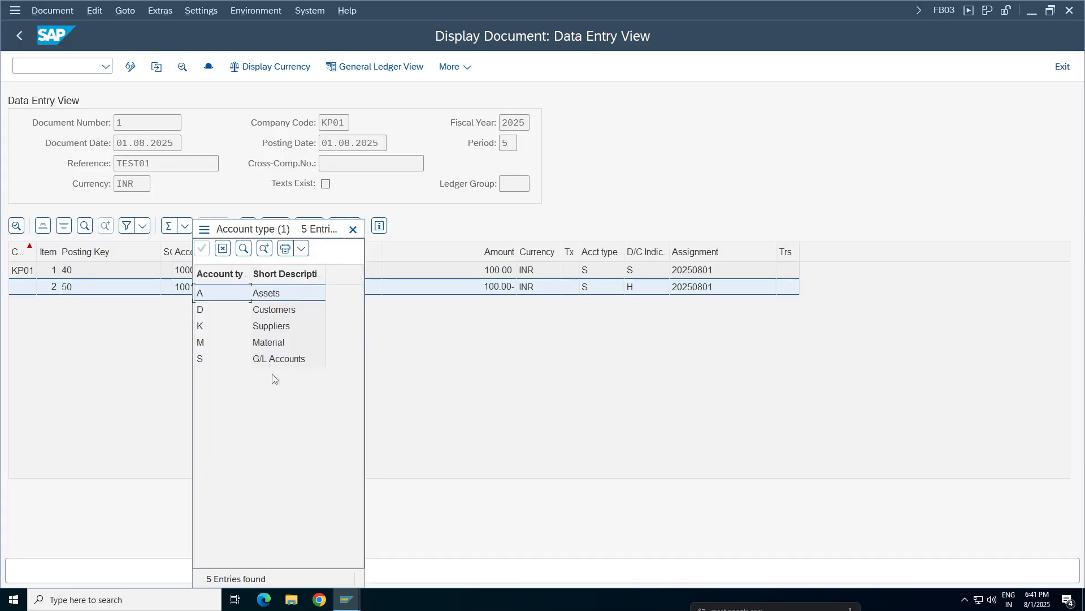
click(264, 314)
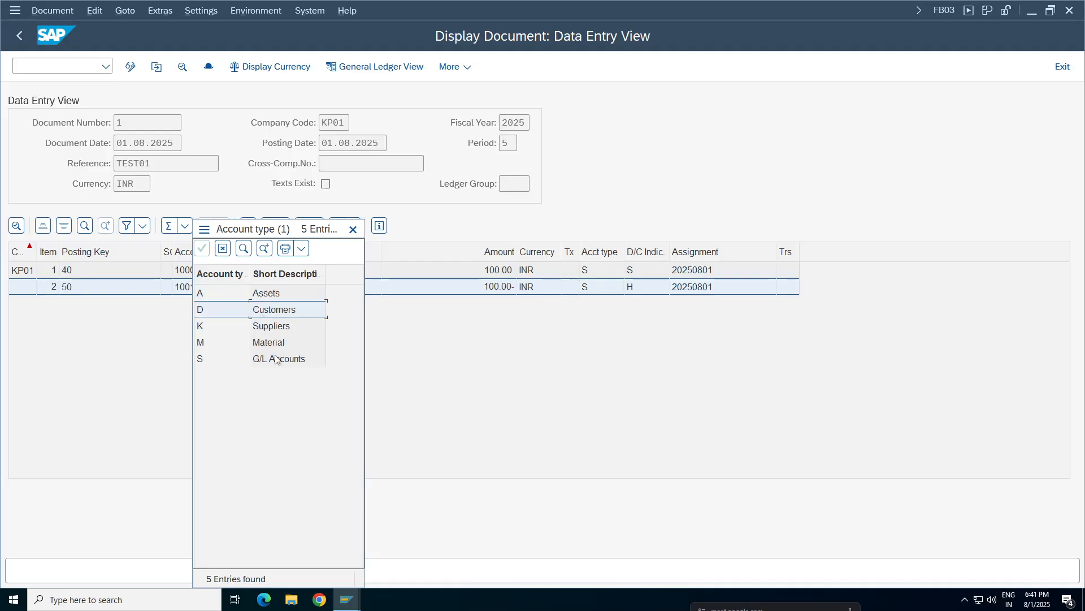
click(263, 327)
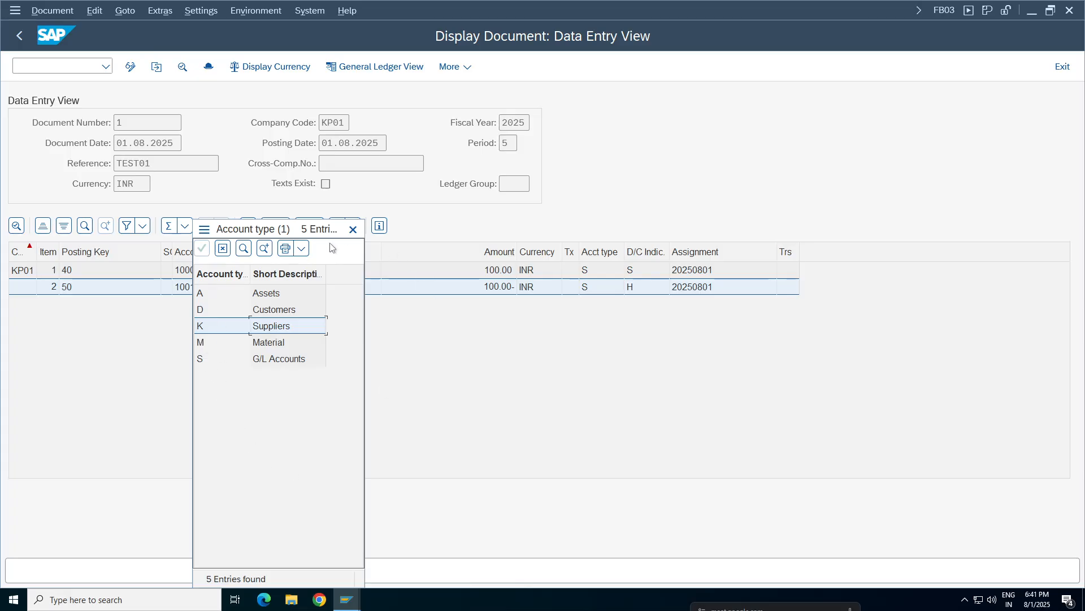
click(353, 229)
click(497, 273)
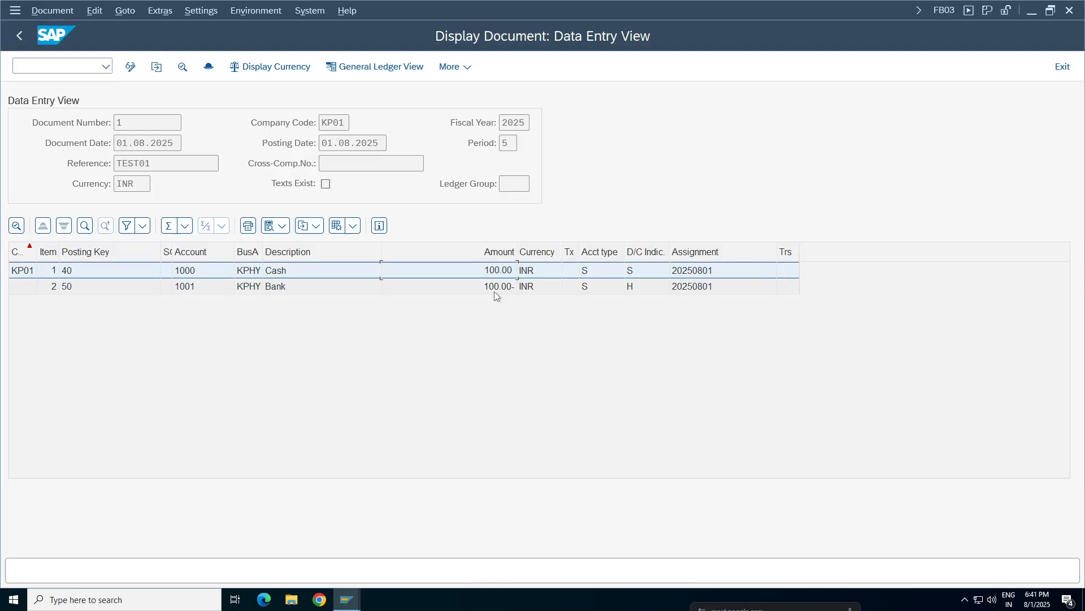
click(495, 291)
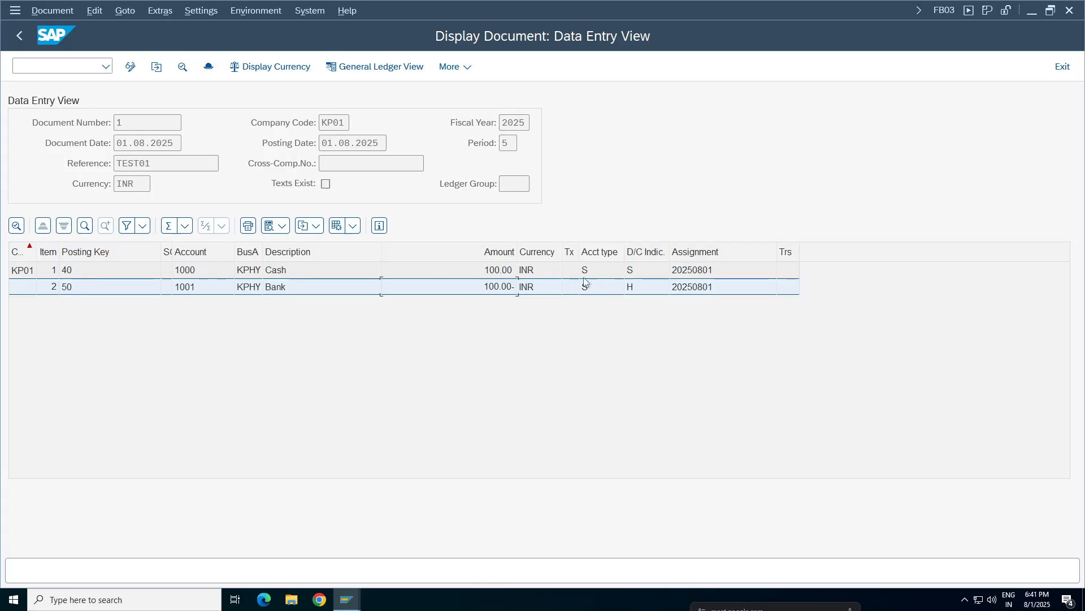
key(ctrl+slash)
Step: Look up posting keys 40 and 50 in the value list, check their debit/credit indicators, and return to the line items
click(83, 272)
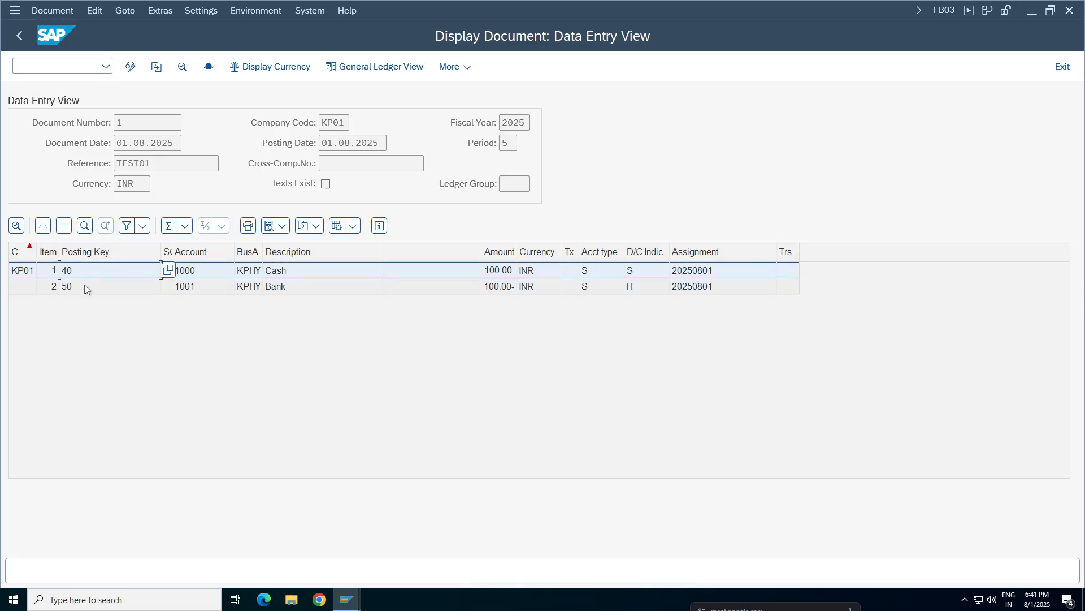
click(84, 285)
click(156, 275)
key(F4)
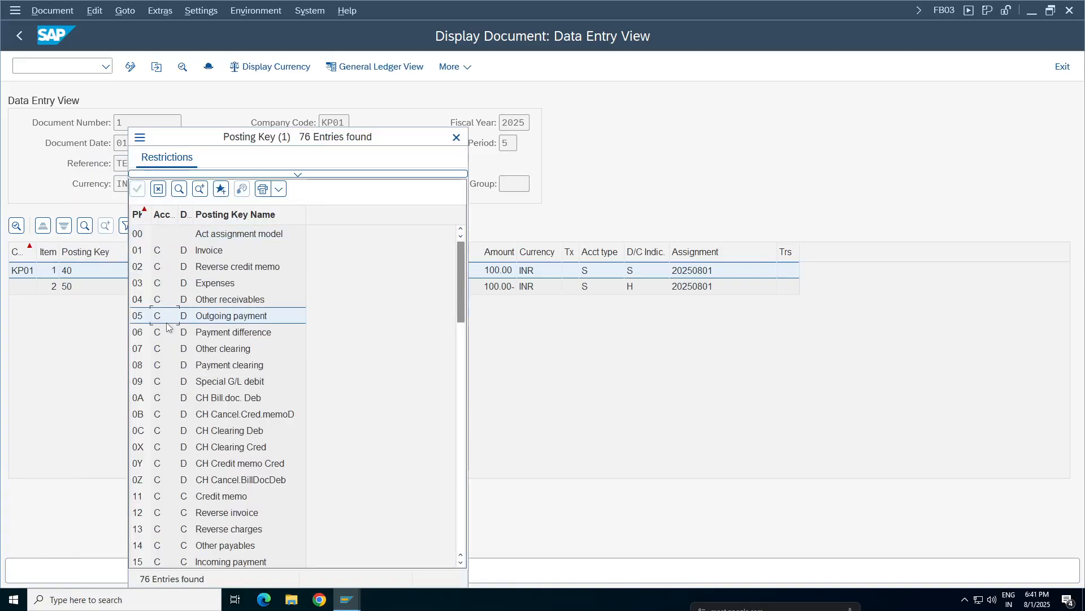
drag(461, 308, 459, 434)
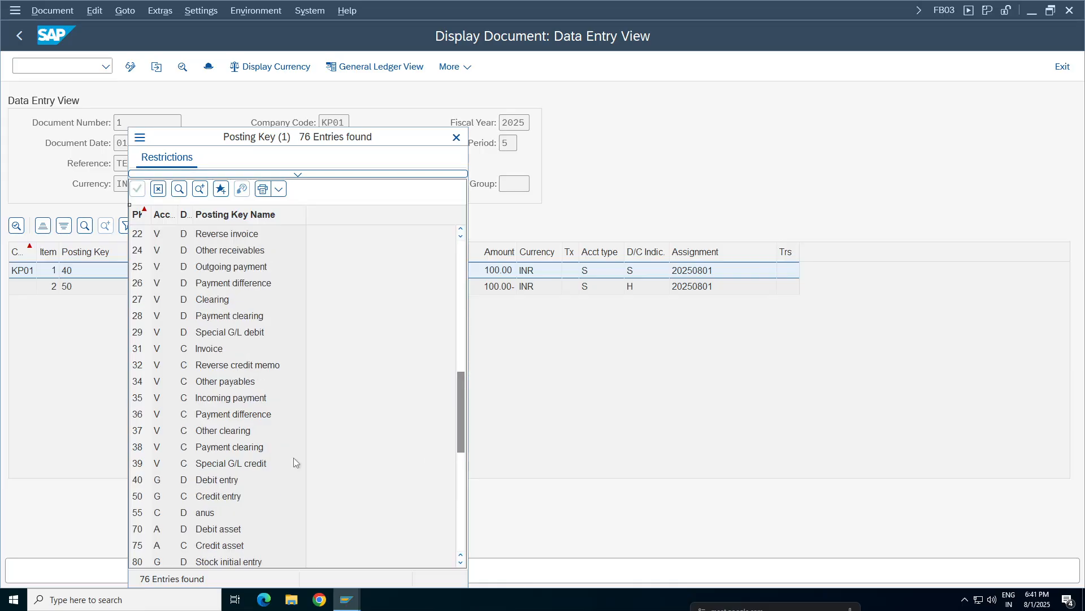
click(211, 484)
click(218, 499)
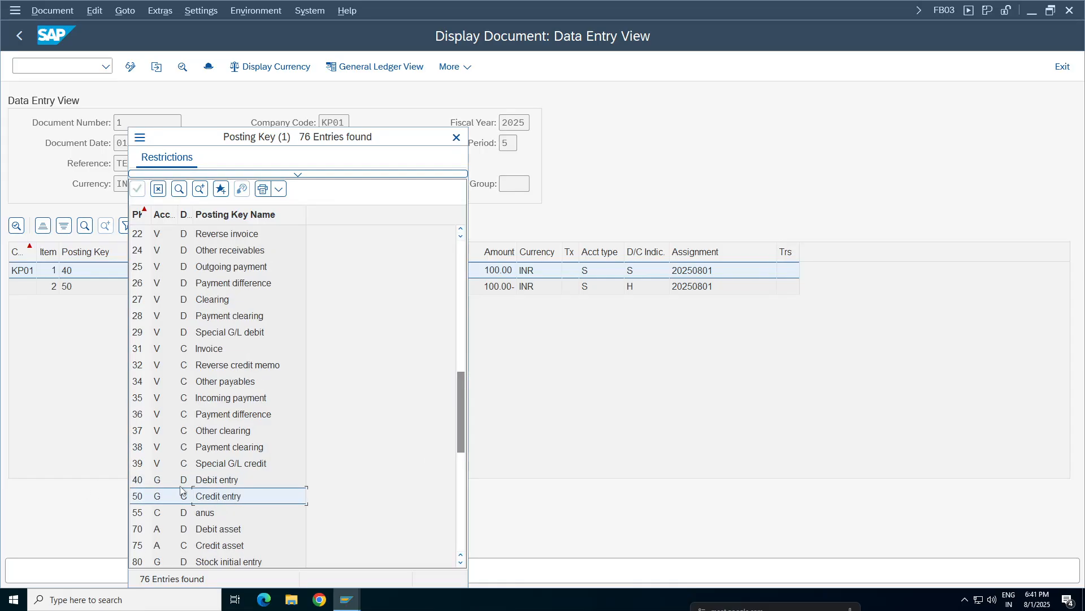
click(183, 485)
click(184, 498)
click(457, 137)
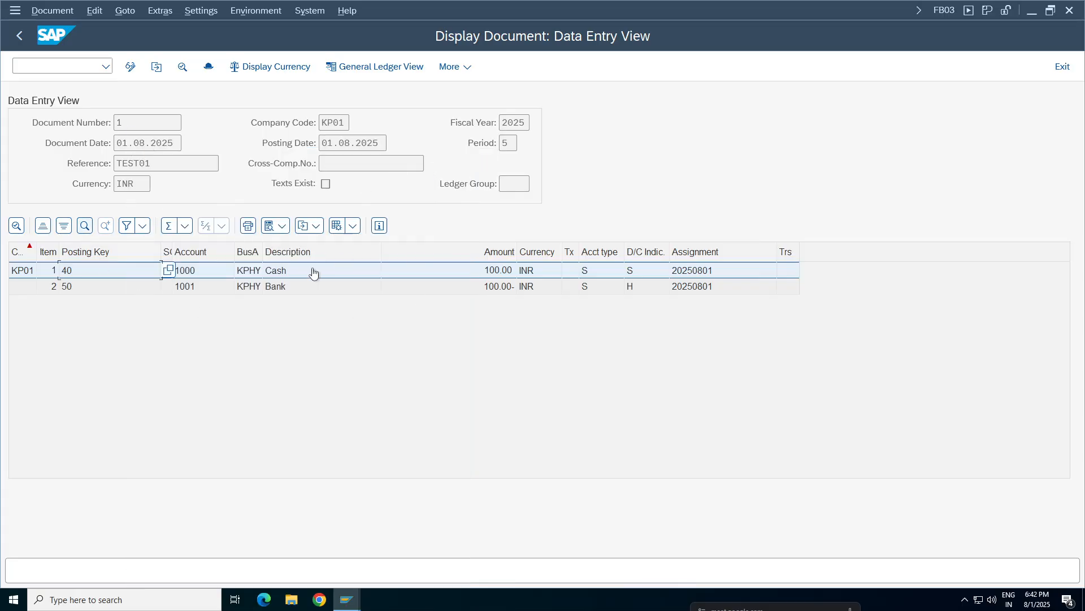
click(277, 290)
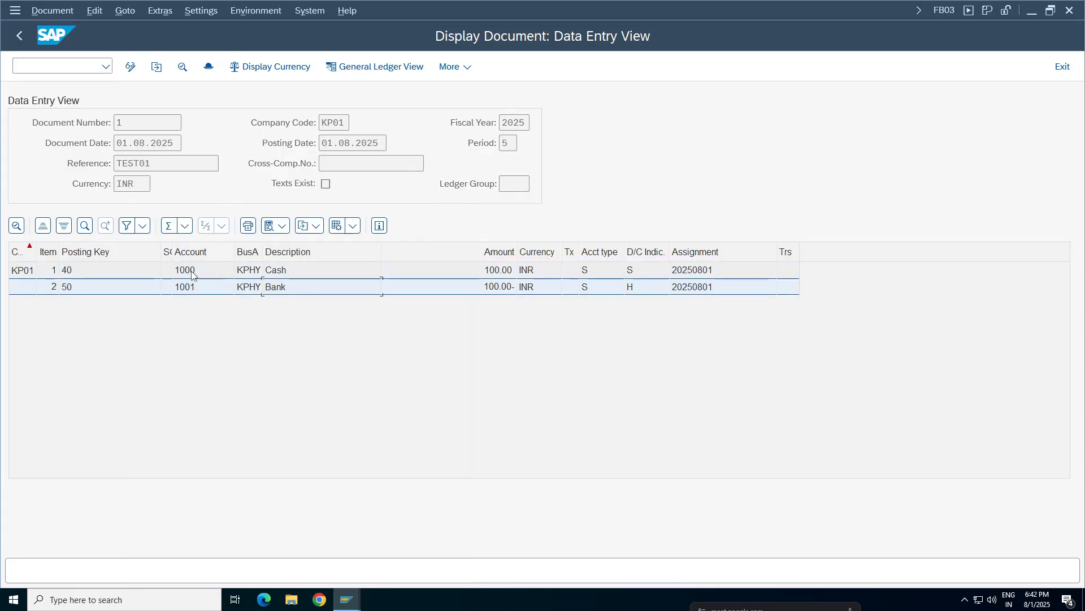
click(188, 290)
click(50, 287)
Step: Change the line item layout to display every remaining column from the column set
click(353, 225)
click(384, 273)
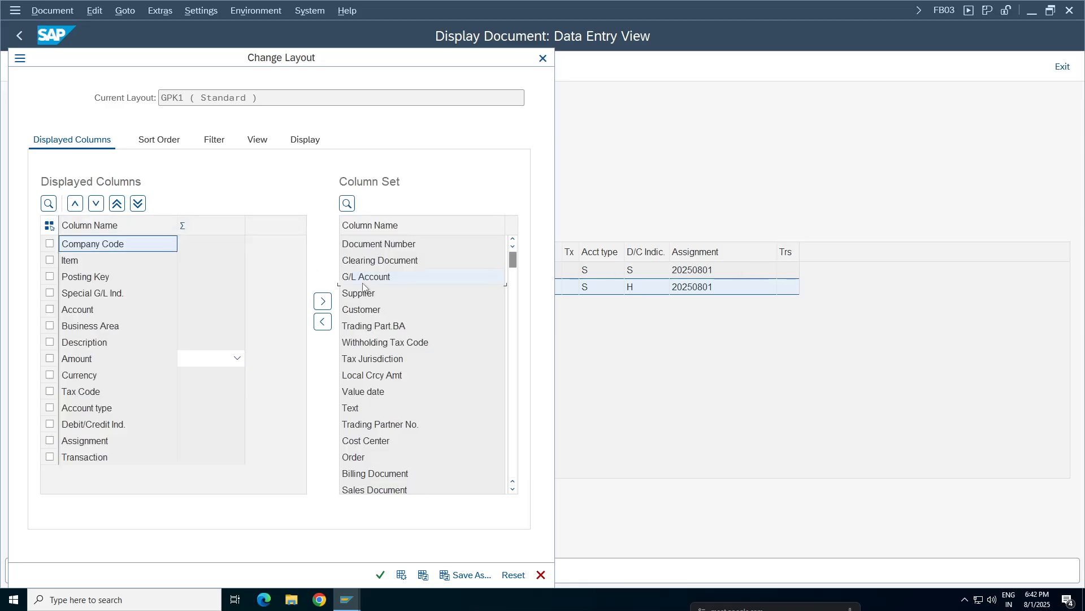
click(362, 373)
key(ctrl+a)
click(322, 321)
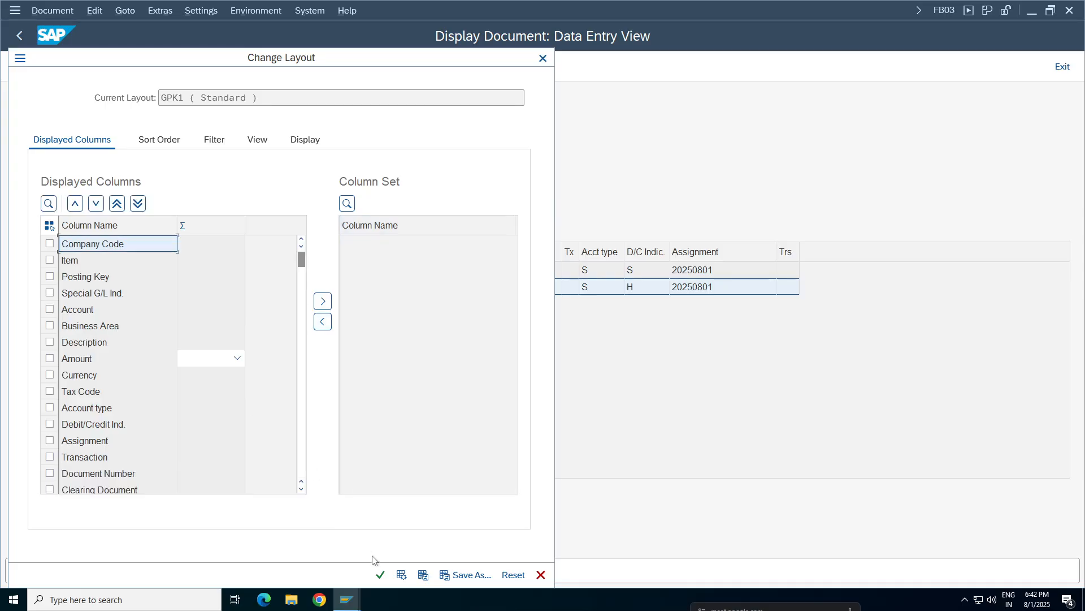
click(381, 574)
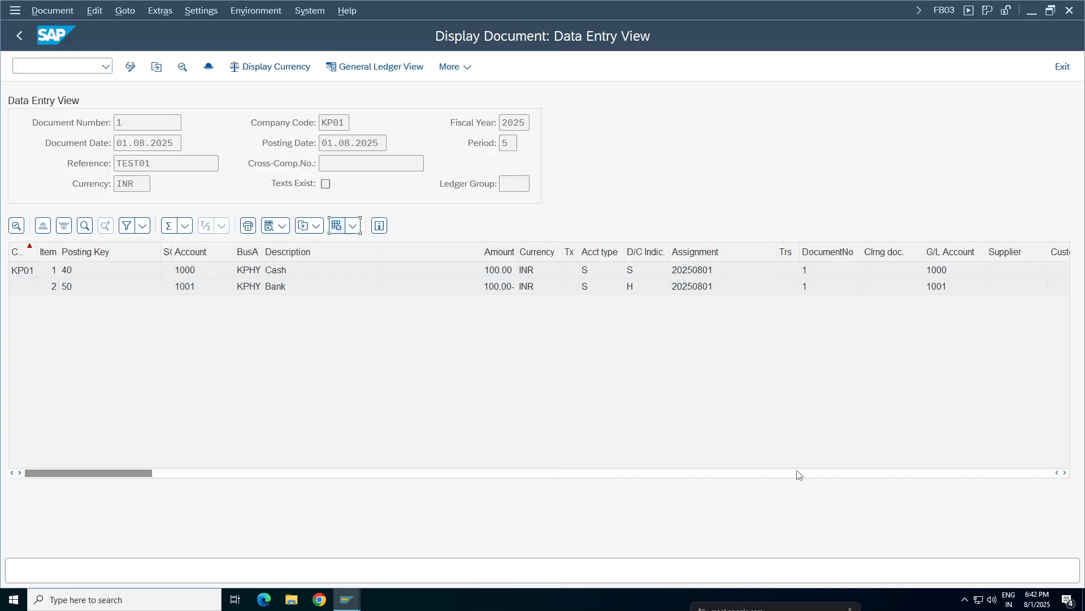
Step: Look through the newly displayed line item columns and return to the first column
click(818, 474)
click(892, 474)
click(910, 473)
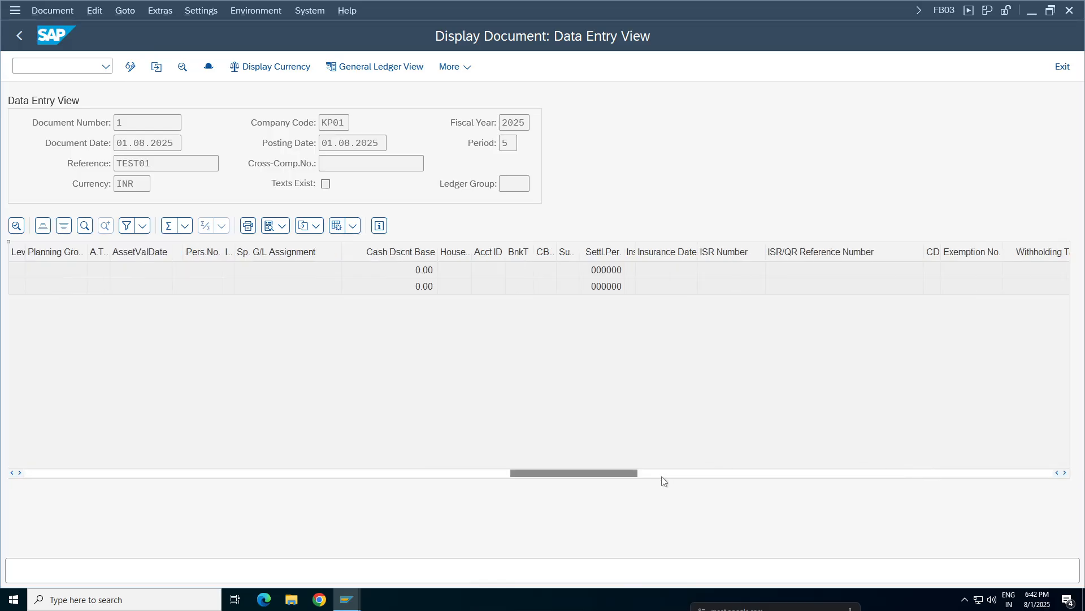
drag(614, 473, 23, 430)
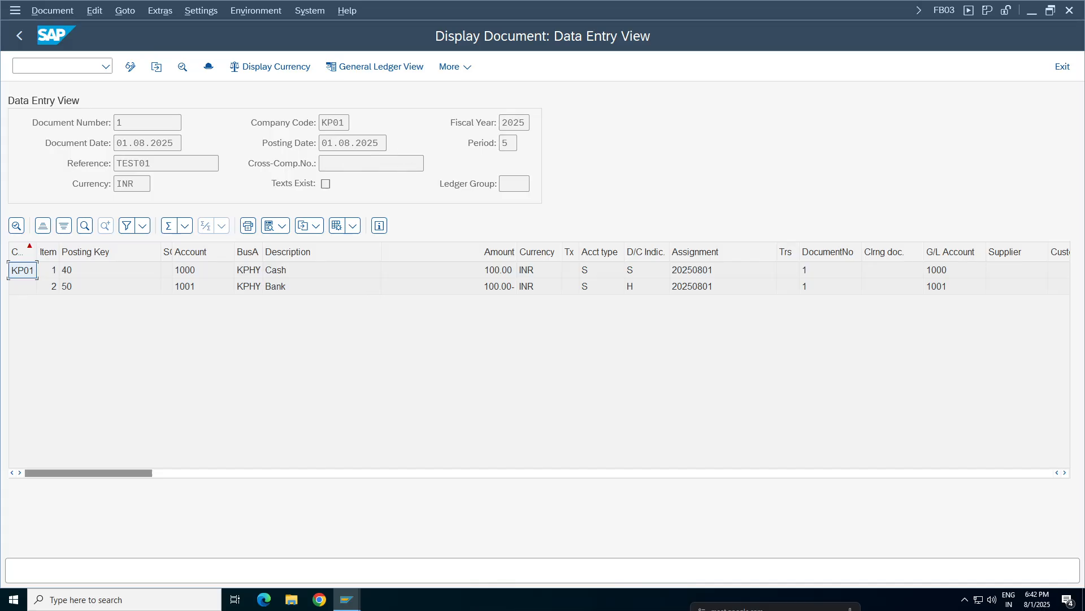
Step: Open the document header and examine its header text, reference, posting date, currency and entry date, then close it
click(208, 67)
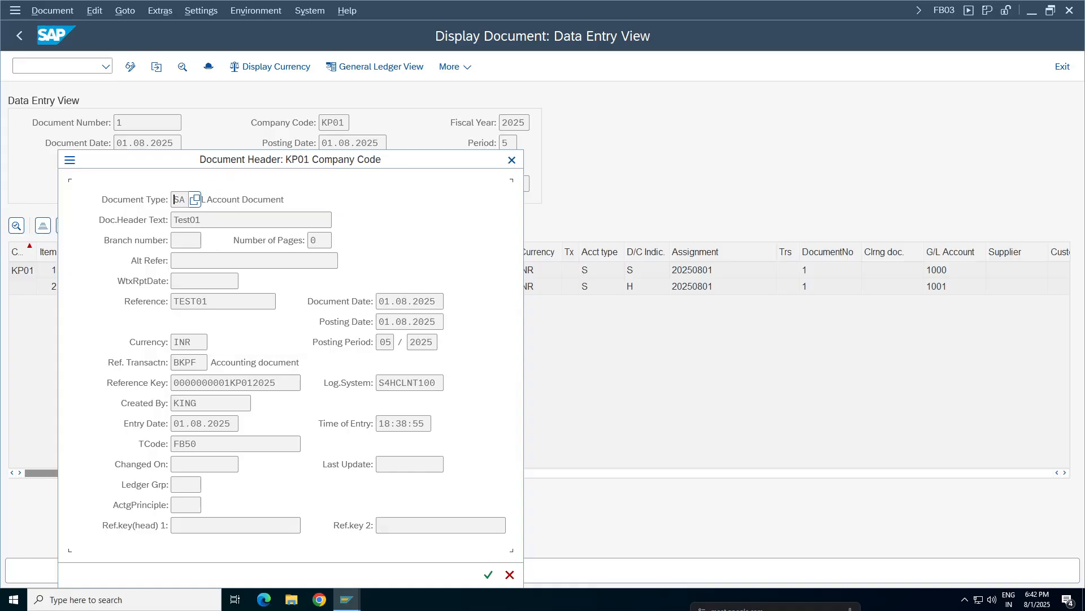
click(203, 220)
click(202, 301)
click(400, 321)
click(207, 342)
click(213, 423)
click(512, 160)
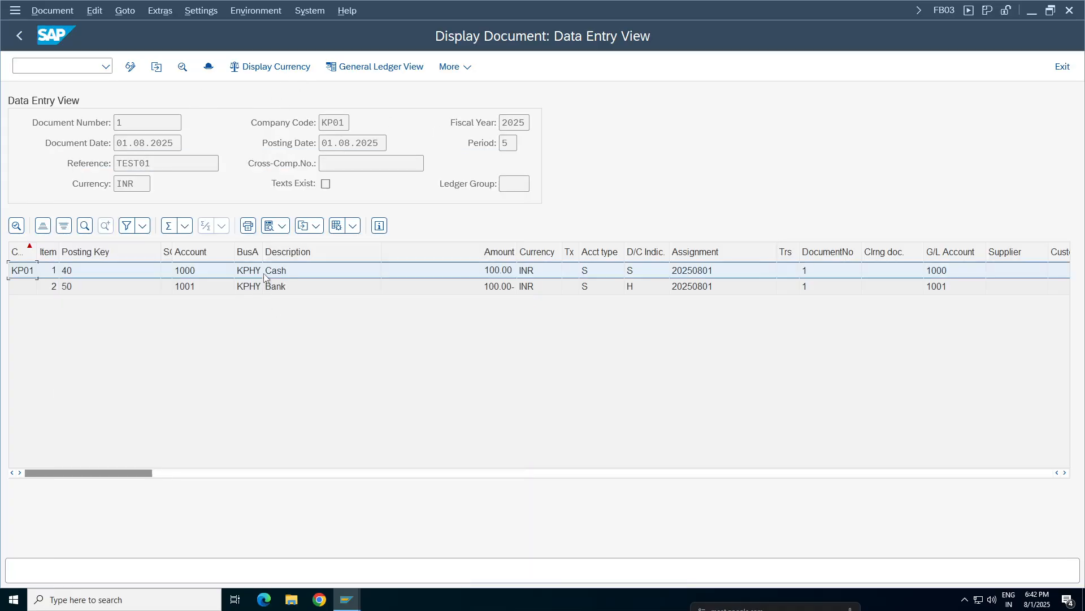
Step: View the document's line item amounts in document currency, then in local currency
click(261, 287)
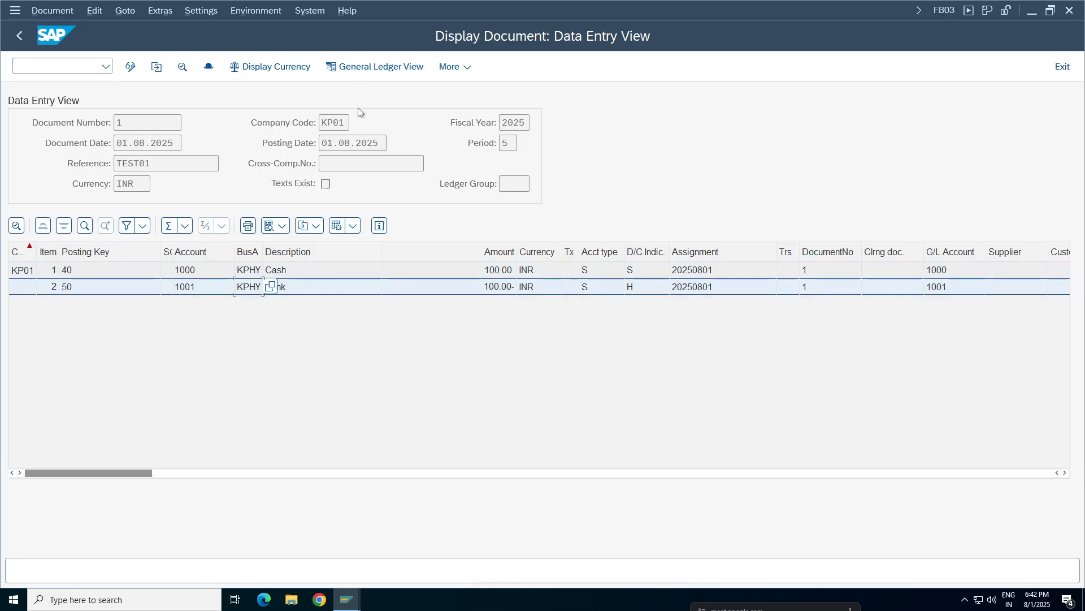
click(268, 68)
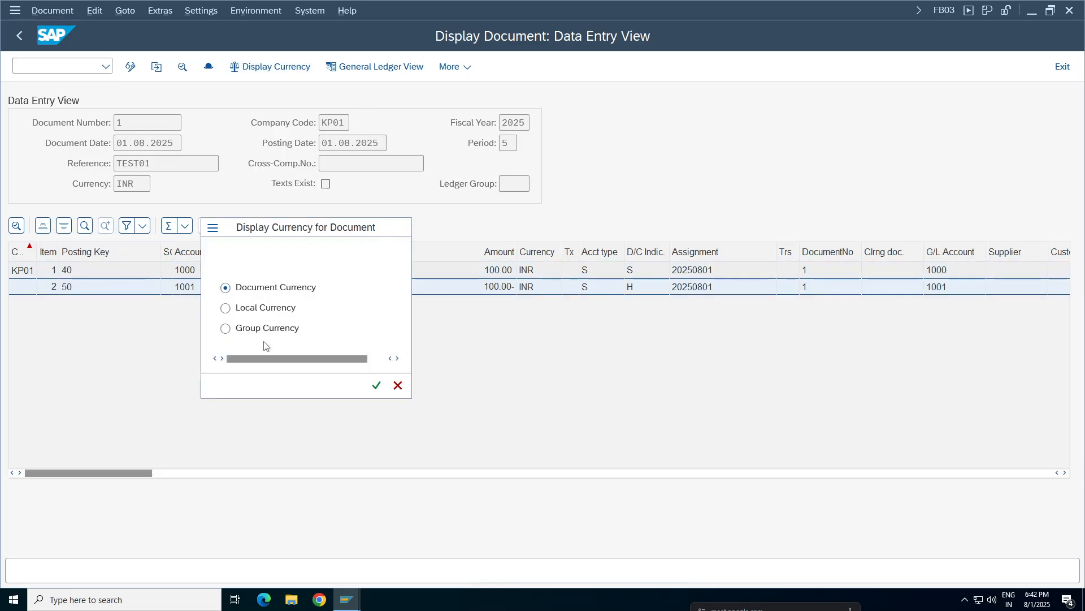
key(Return)
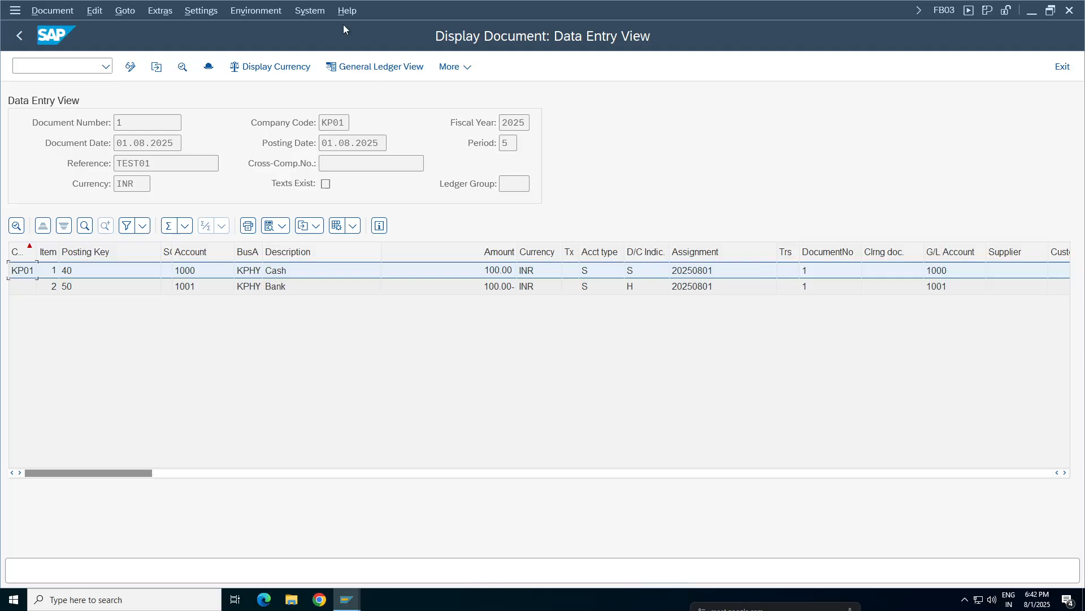
click(507, 285)
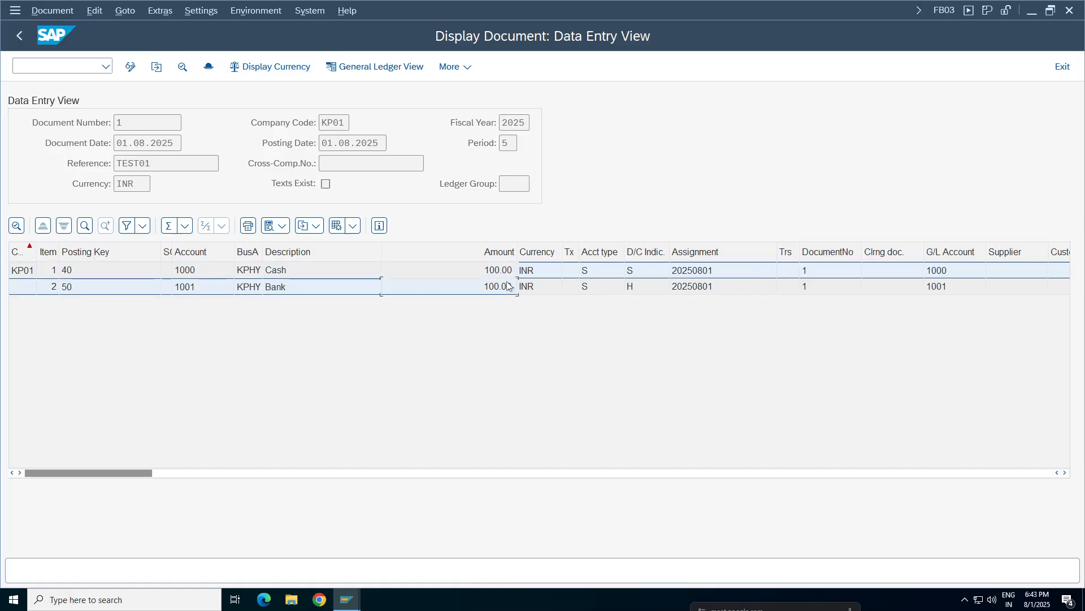
click(259, 68)
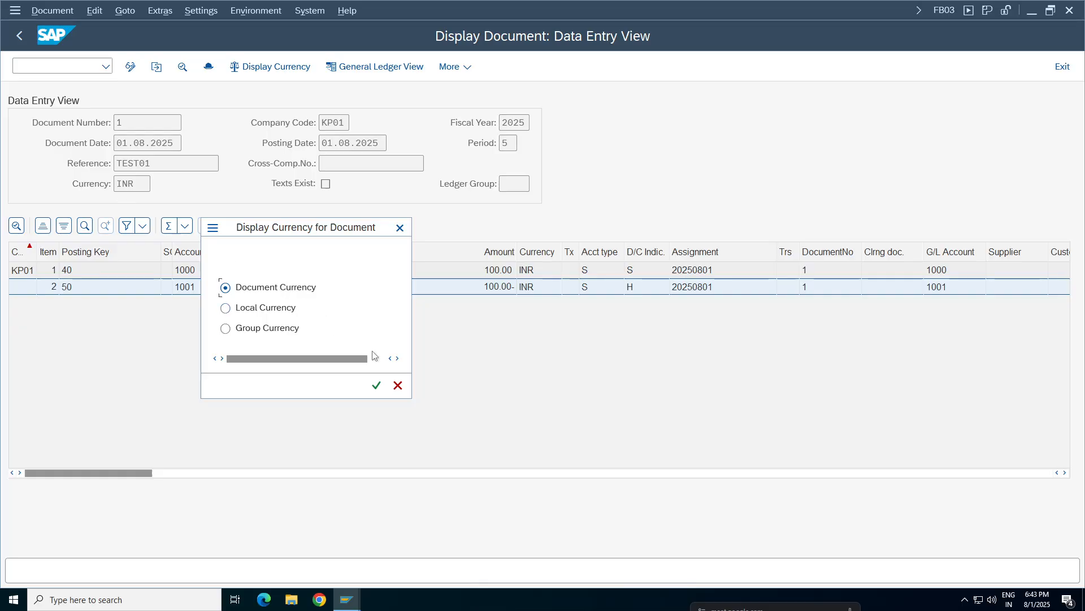
click(376, 385)
click(274, 68)
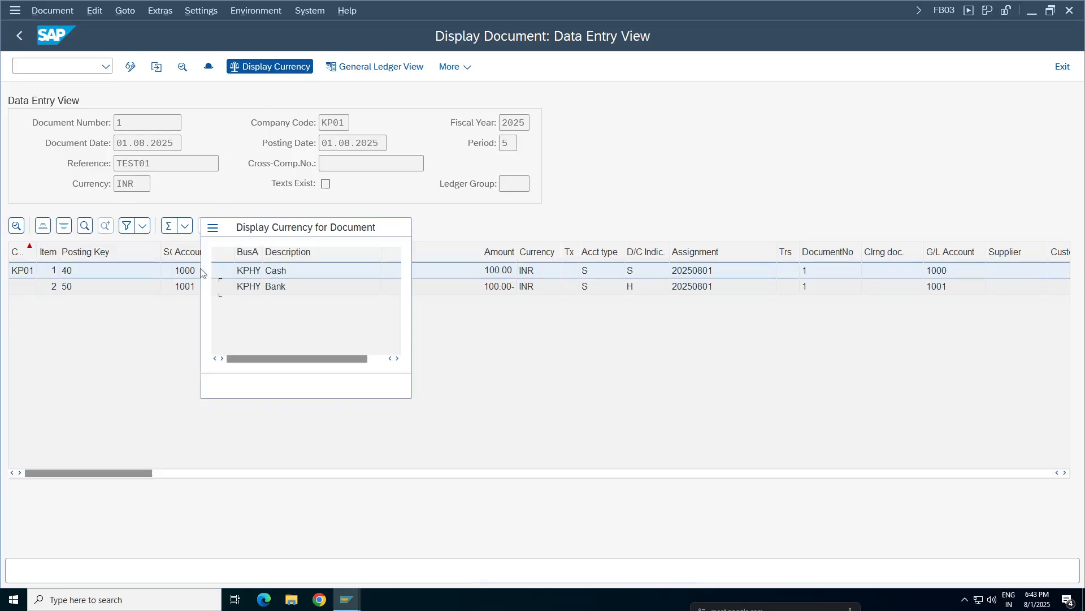
click(276, 313)
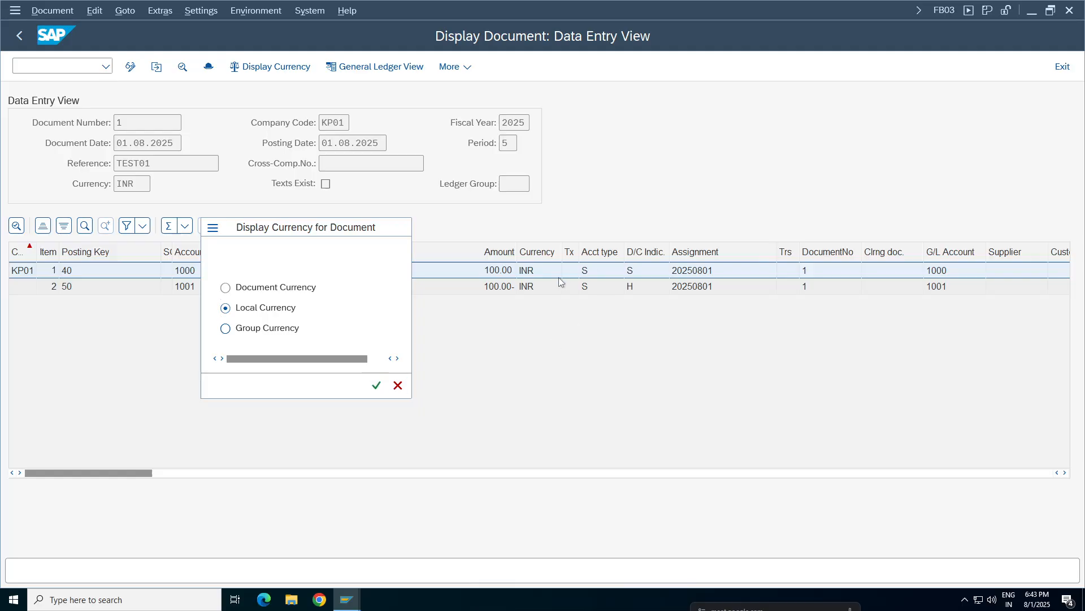
Step: Display the document in group currency and check the amount and currency of the Bank line item
click(272, 68)
click(261, 330)
click(376, 385)
click(514, 289)
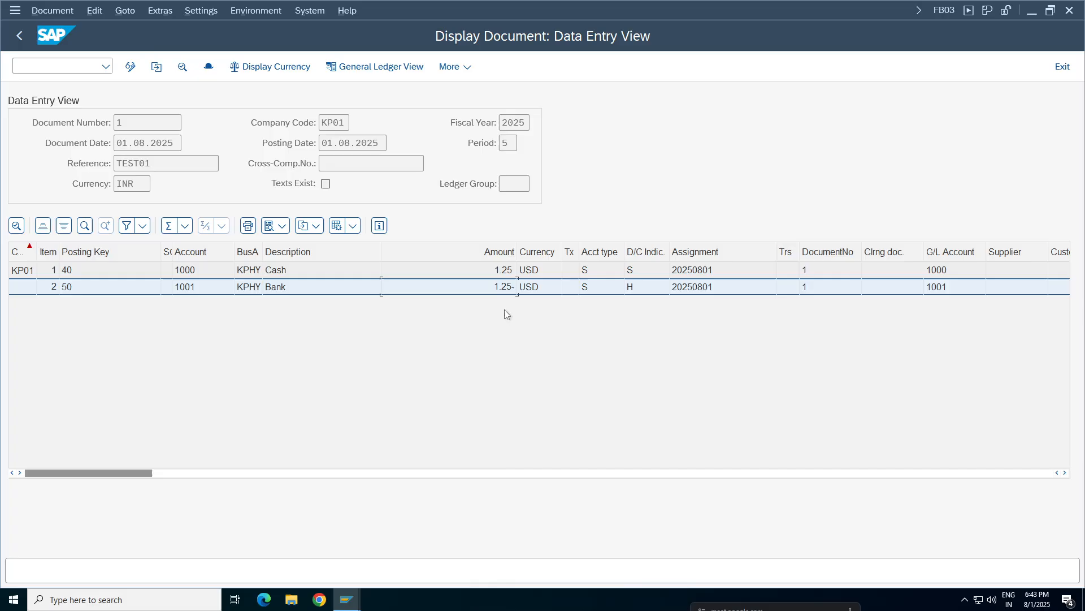
click(531, 288)
click(497, 289)
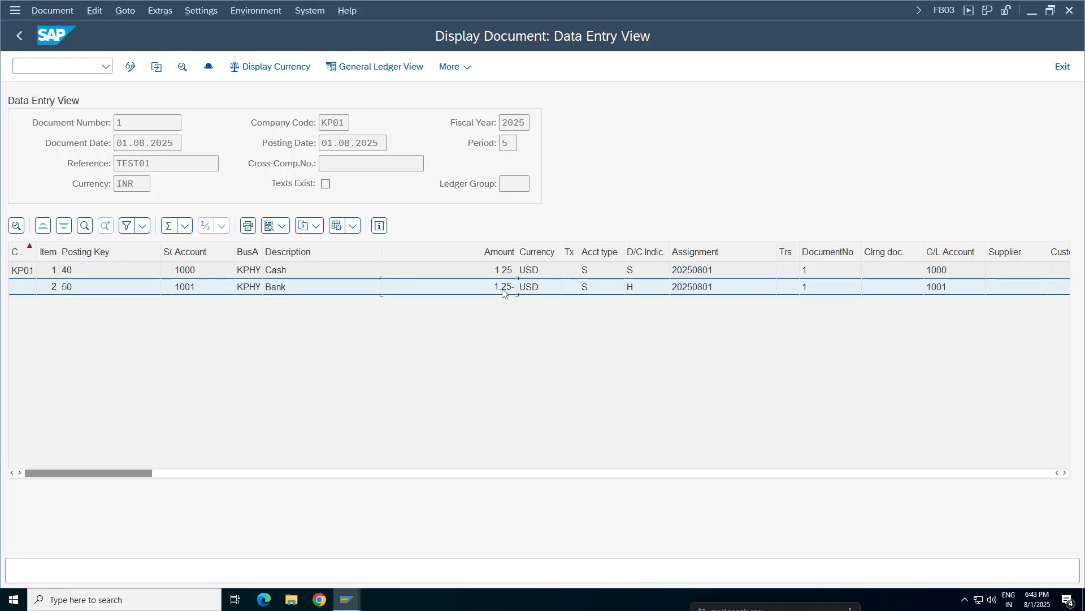
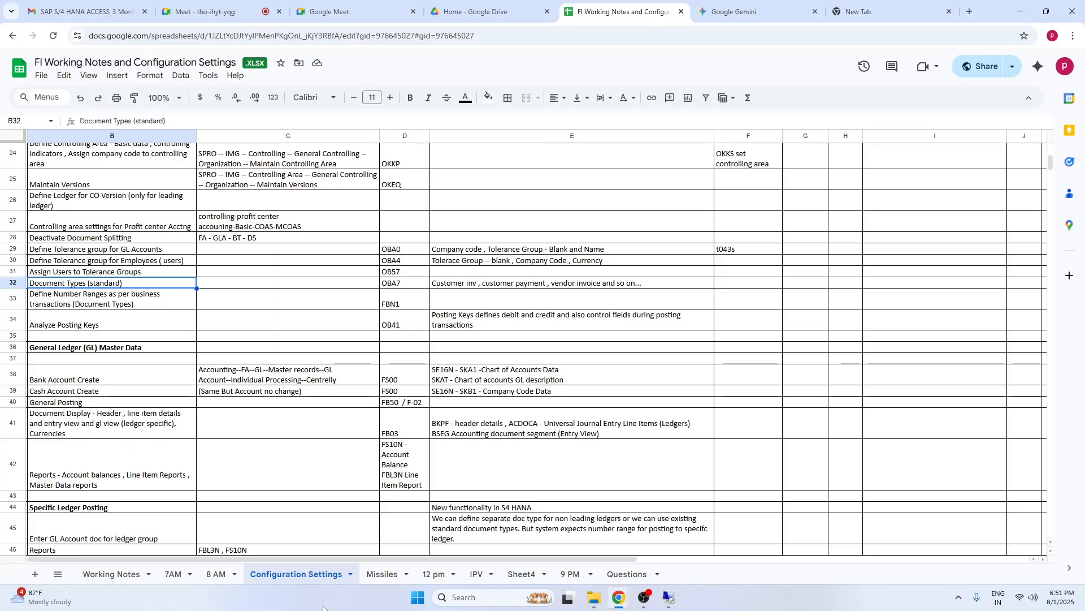
Step: On the Missiles sheet of the FI working notes, enter "1)" in A121 and "Posting period is not opened" in B121
click(379, 569)
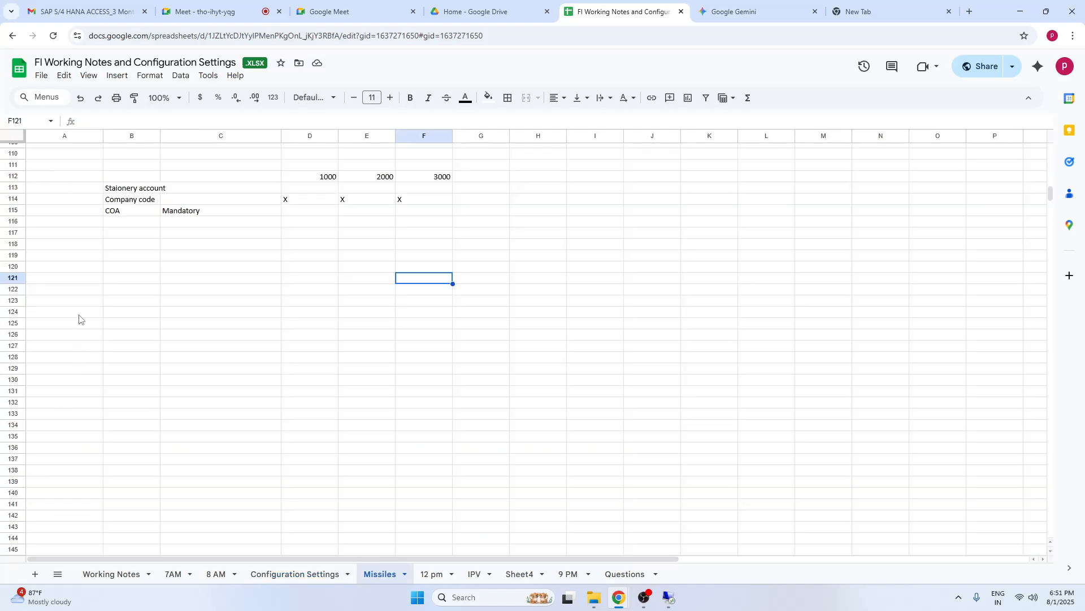
click(113, 290)
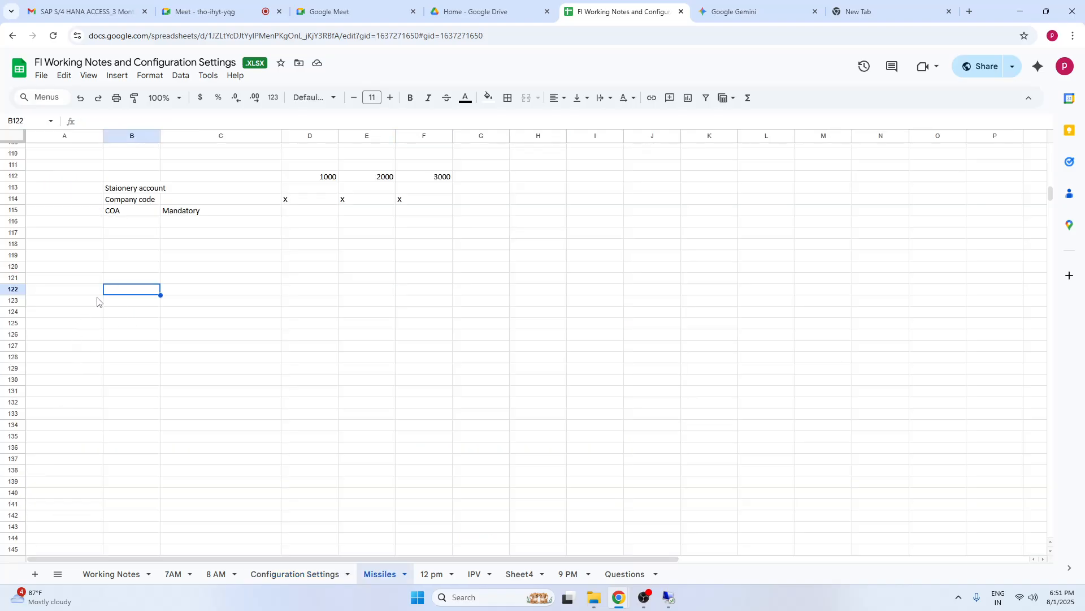
click(91, 279)
text(1)
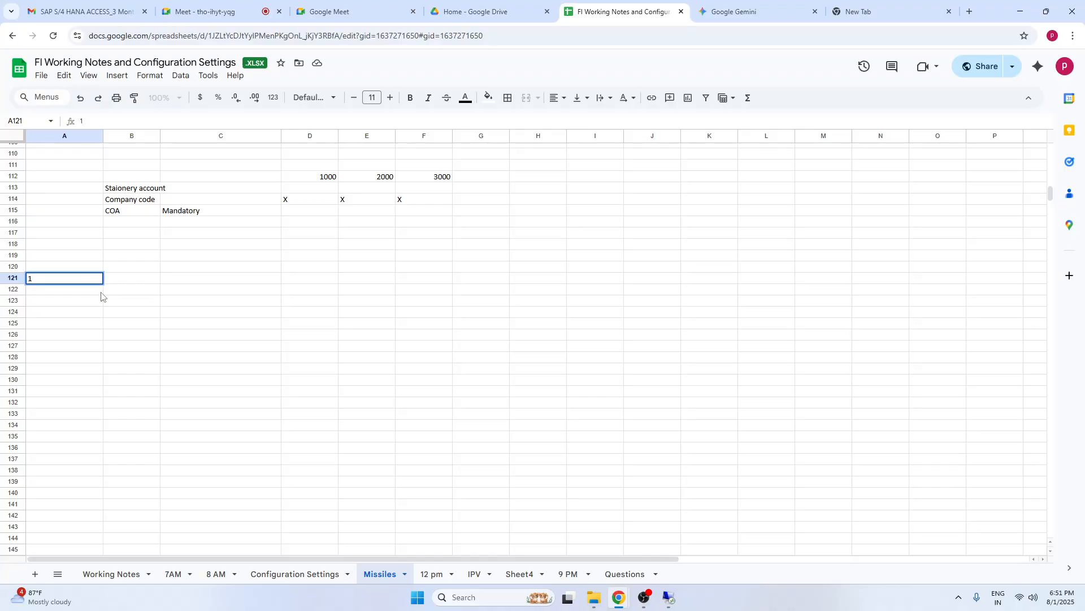
key(Tab)
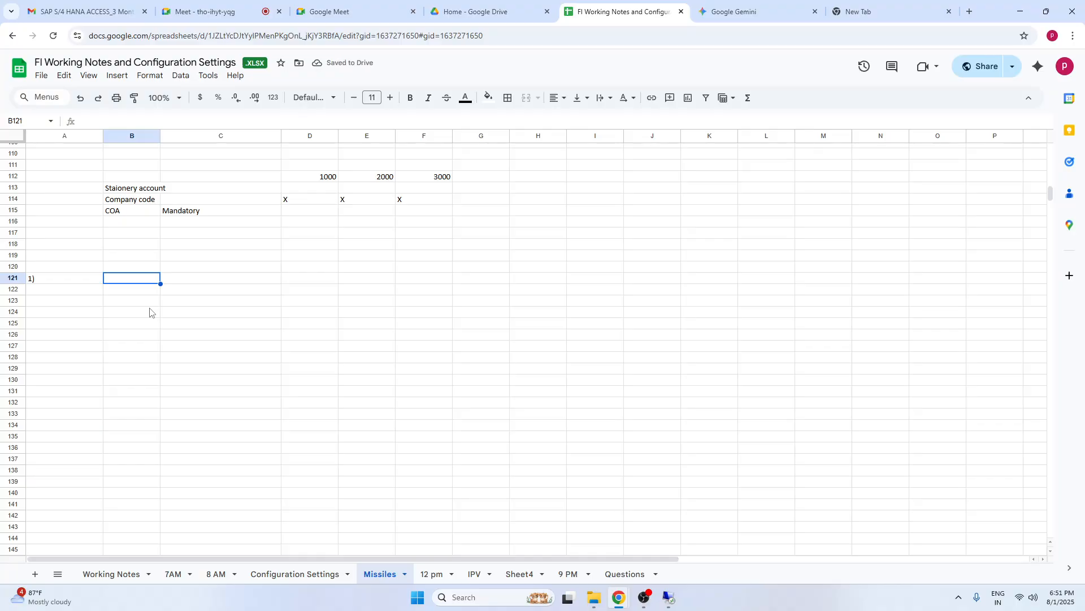
text(Posting pe)
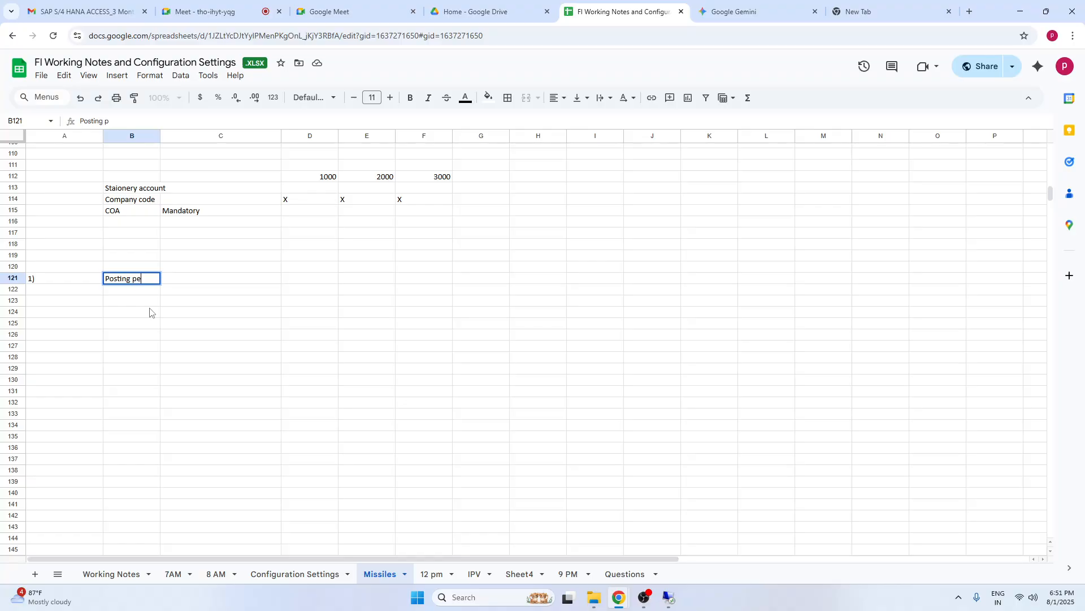
text(riod is)
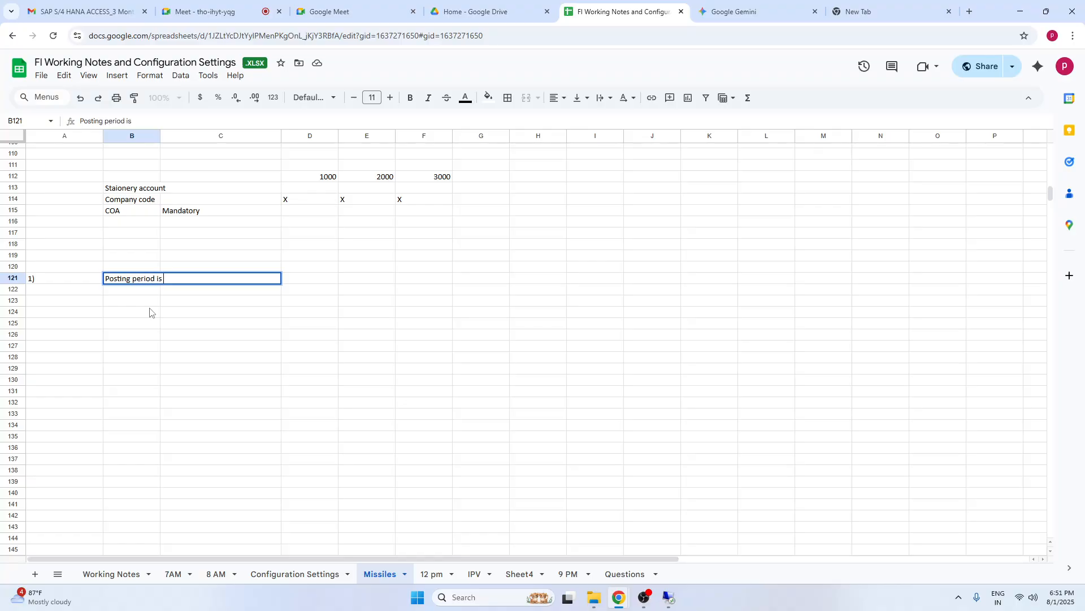
text( not opened)
click(130, 326)
click(211, 282)
click(135, 285)
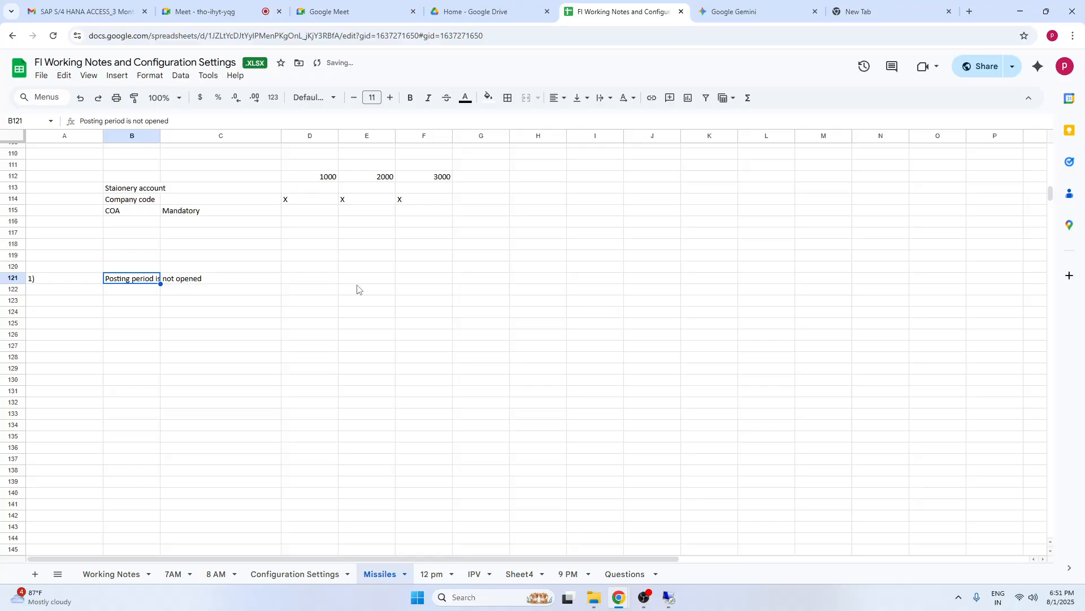
Step: Enter transaction code OB52 in E121 as the fix for the unopened posting period
click(378, 288)
text(OB5)
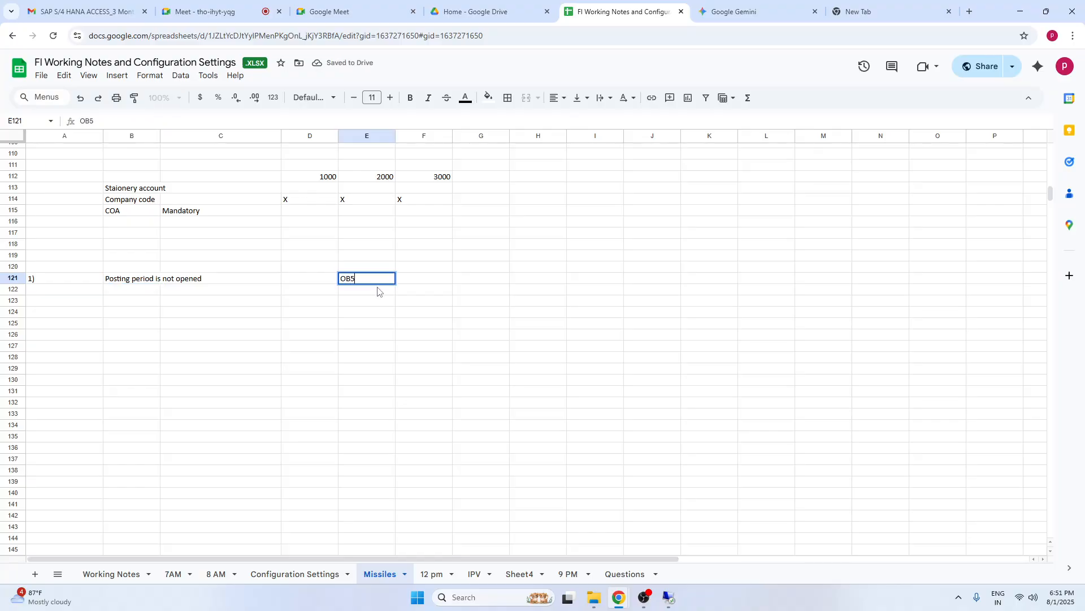
text(2)
key(Return)
Step: Enter "2)" in A122 and the issue "Document Type number range" in B122
click(66, 300)
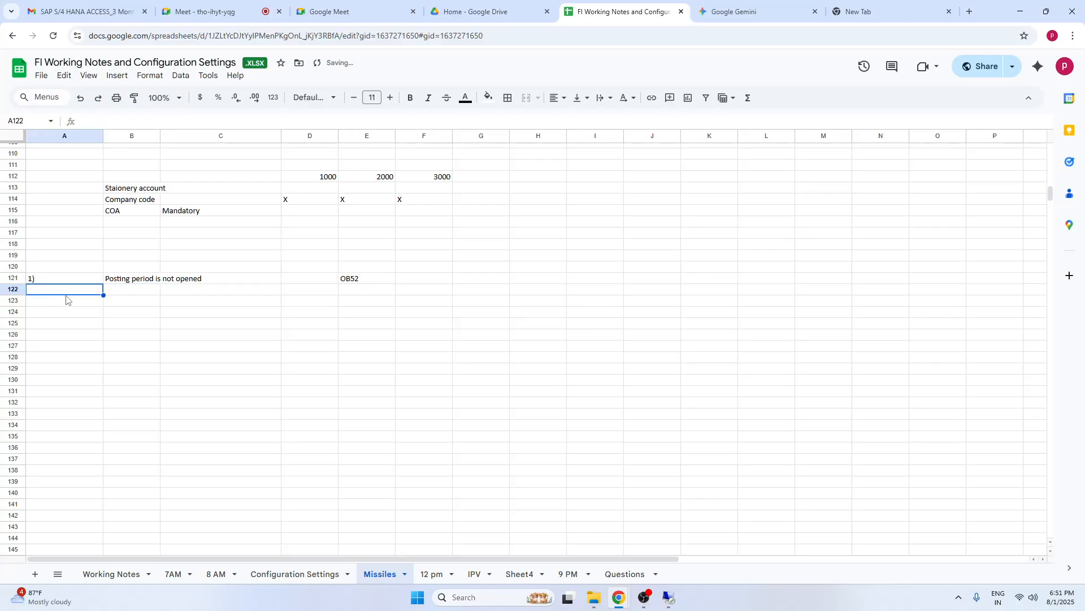
text(2))
key(Tab)
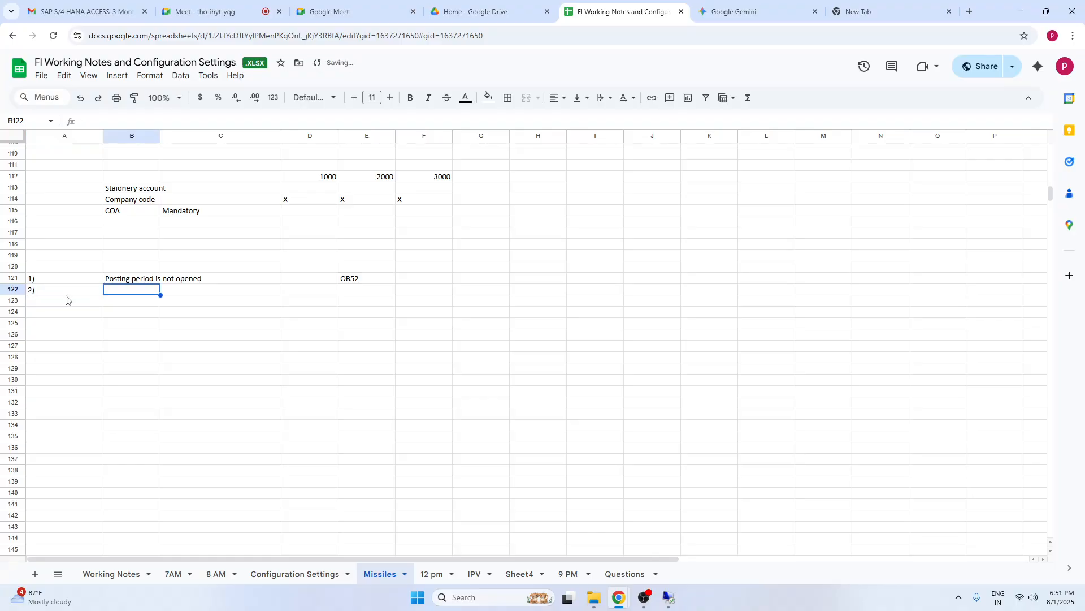
text(Document Ty)
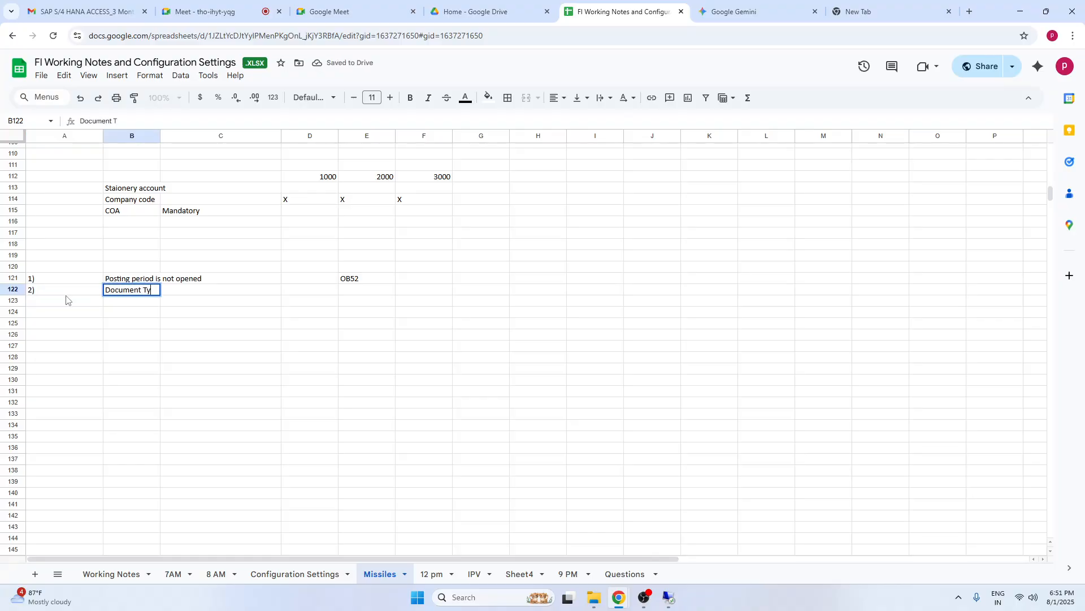
text(pe number)
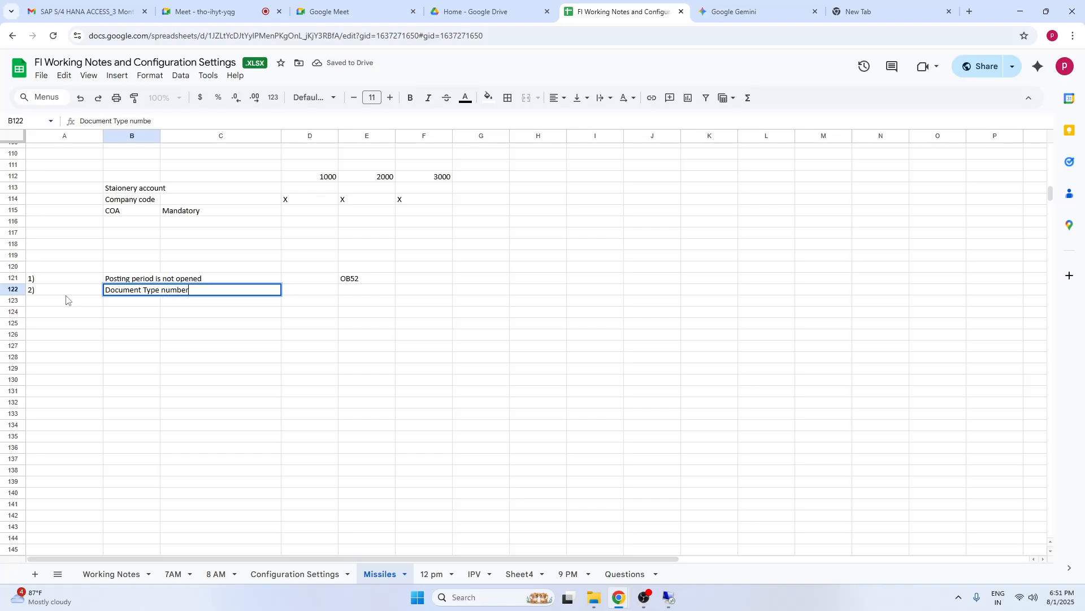
text( range)
click(148, 337)
Step: Enter "OBA& SA Number range ," in E122 beside the document type number range issue
click(368, 292)
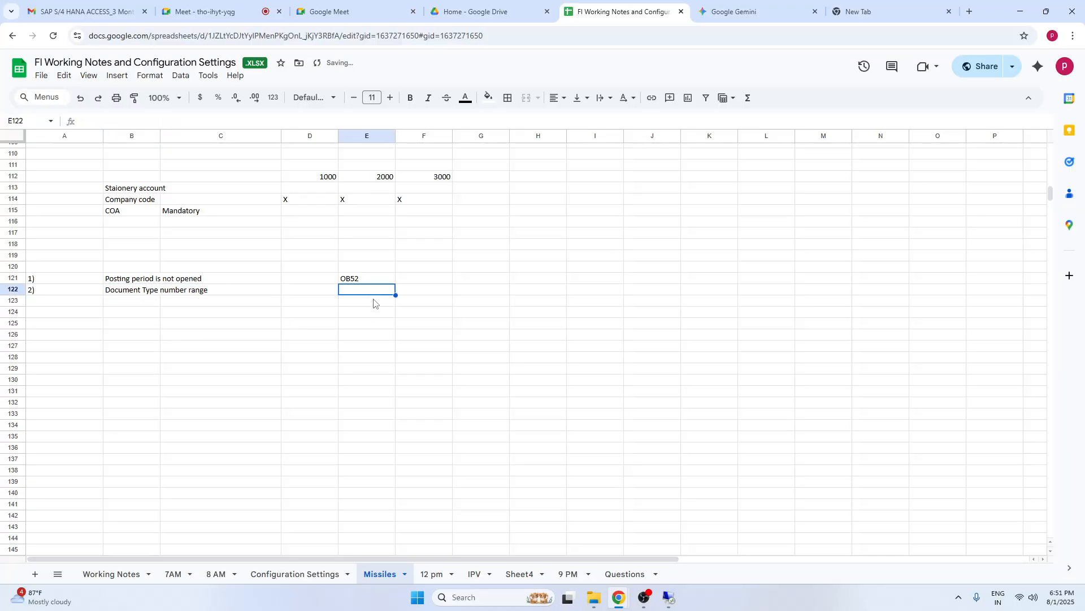
text(OBA& )
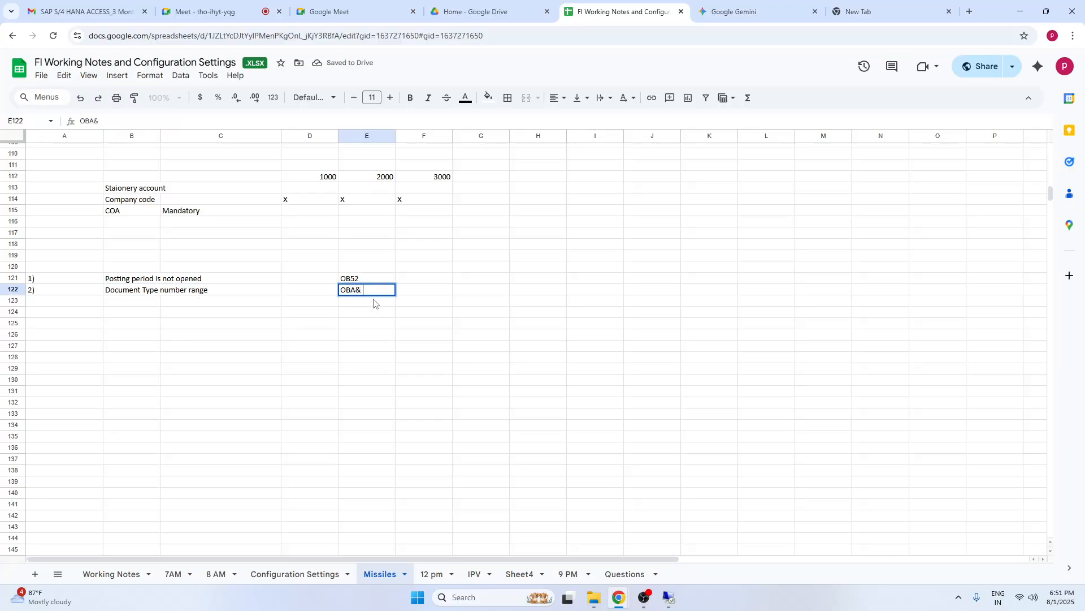
text(SA Numb)
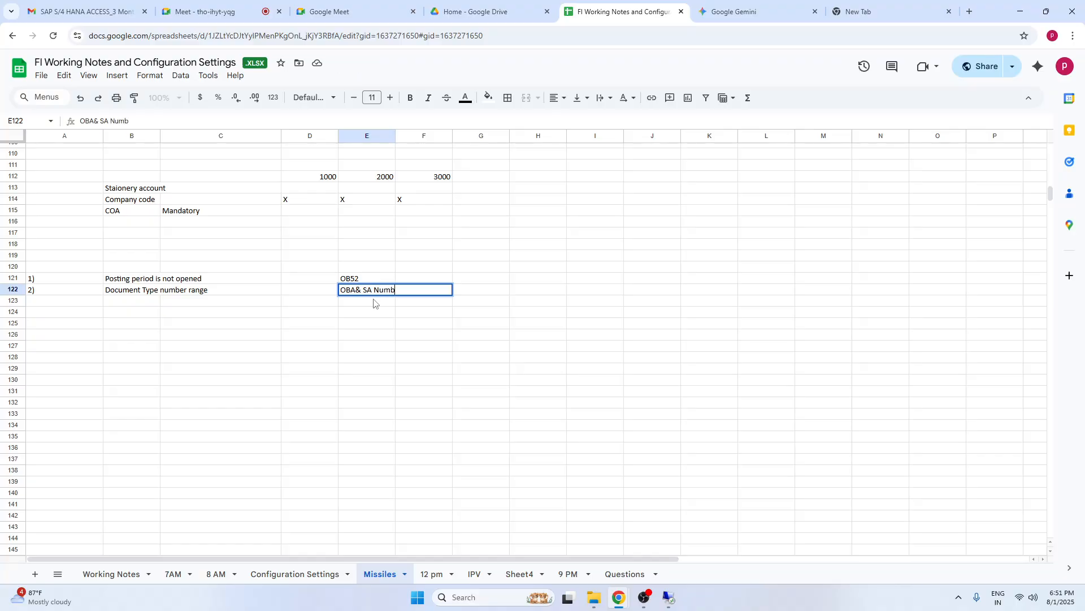
text(rer)
text(er r)
text(ange ,)
key(Return)
Step: Enter "3)" in A123 and the issue "Business area was mandatory" in B123
click(71, 308)
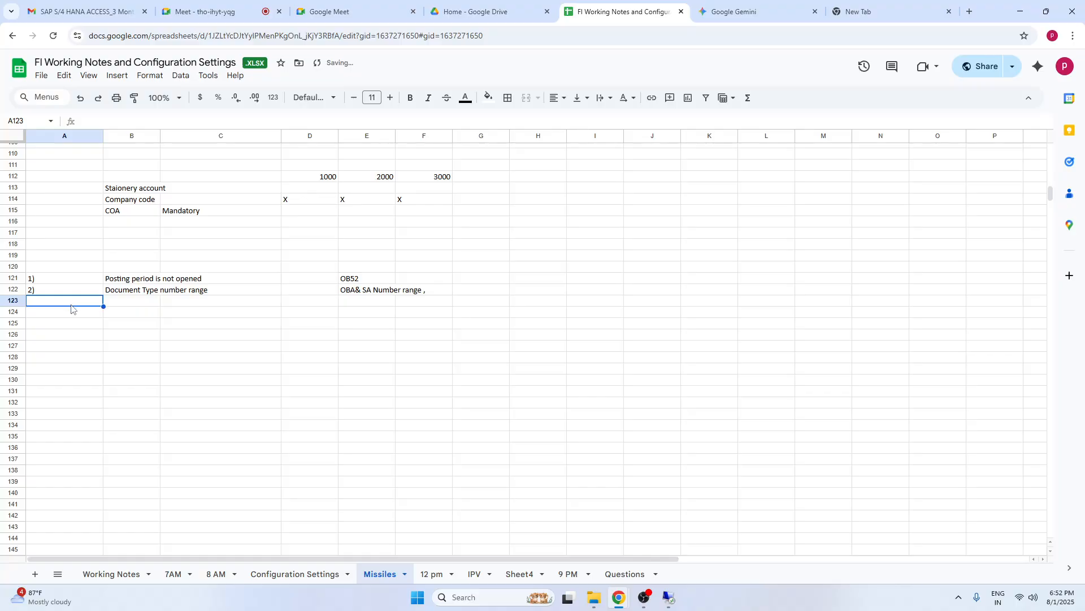
text(3))
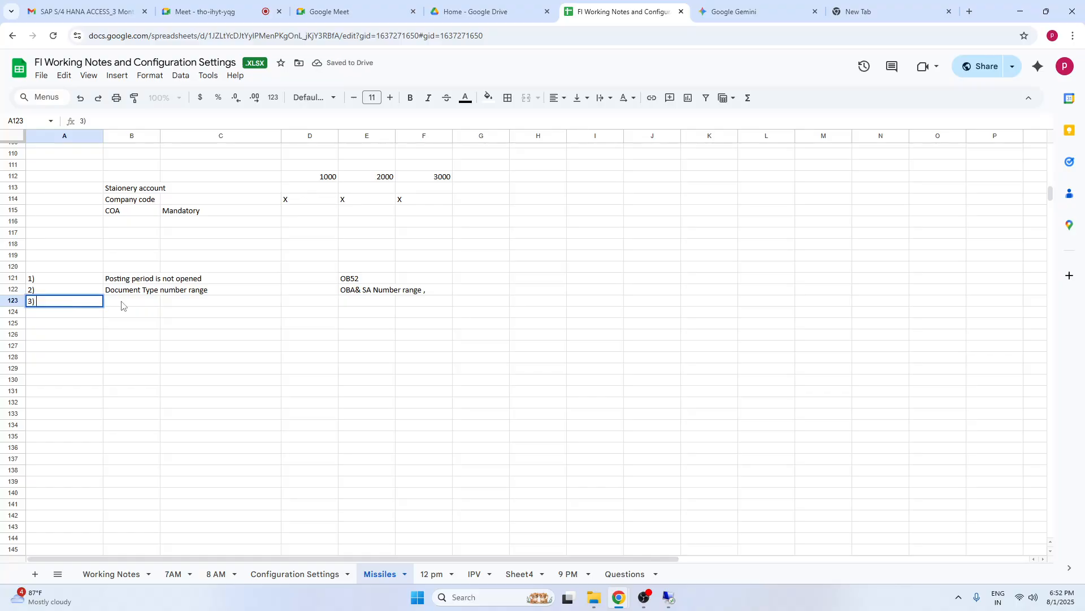
click(121, 301)
text(Bu)
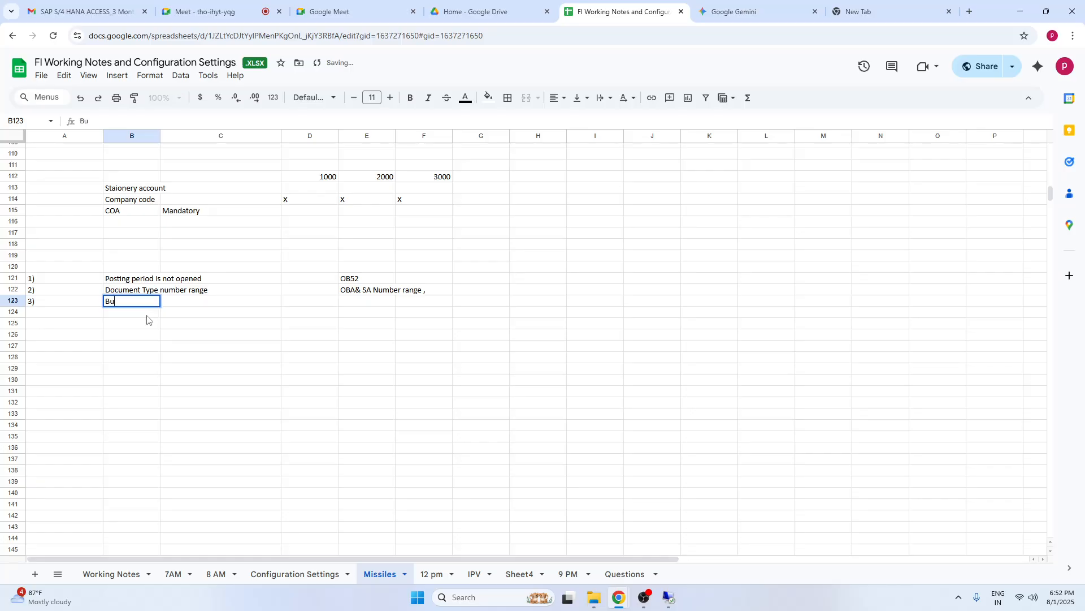
text(siness area w)
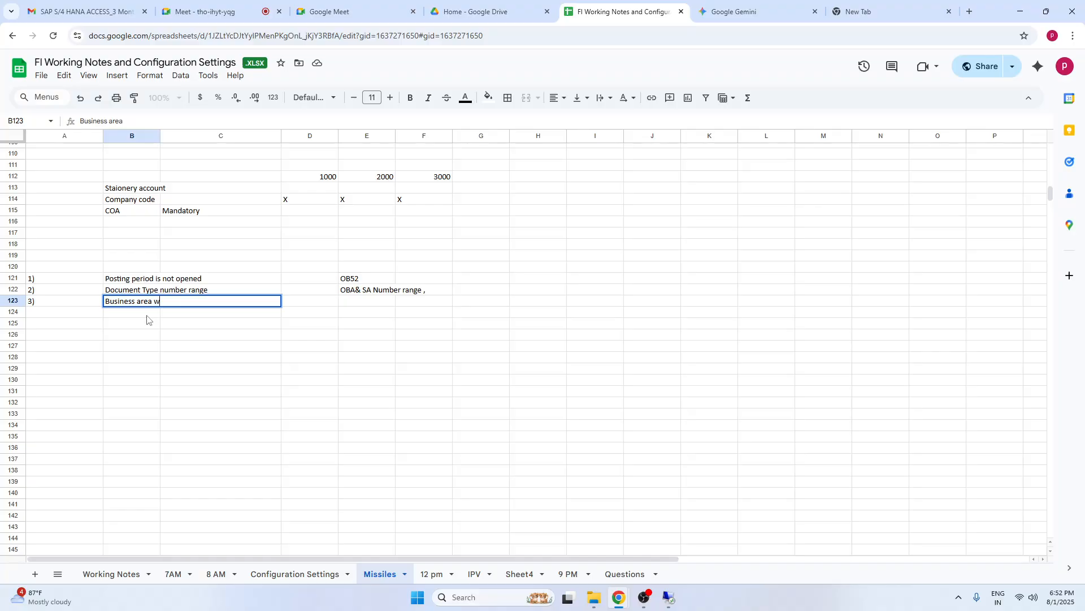
text(as mandatory)
Step: Enter "Value update" in E123 as the fix for the mandatory business area
click(388, 310)
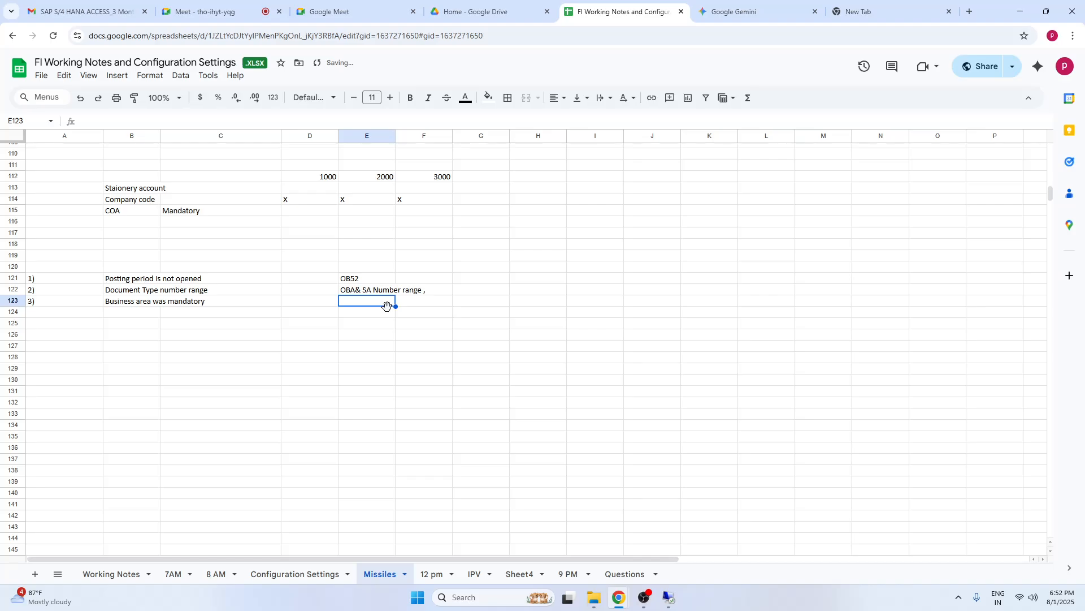
text(Value update)
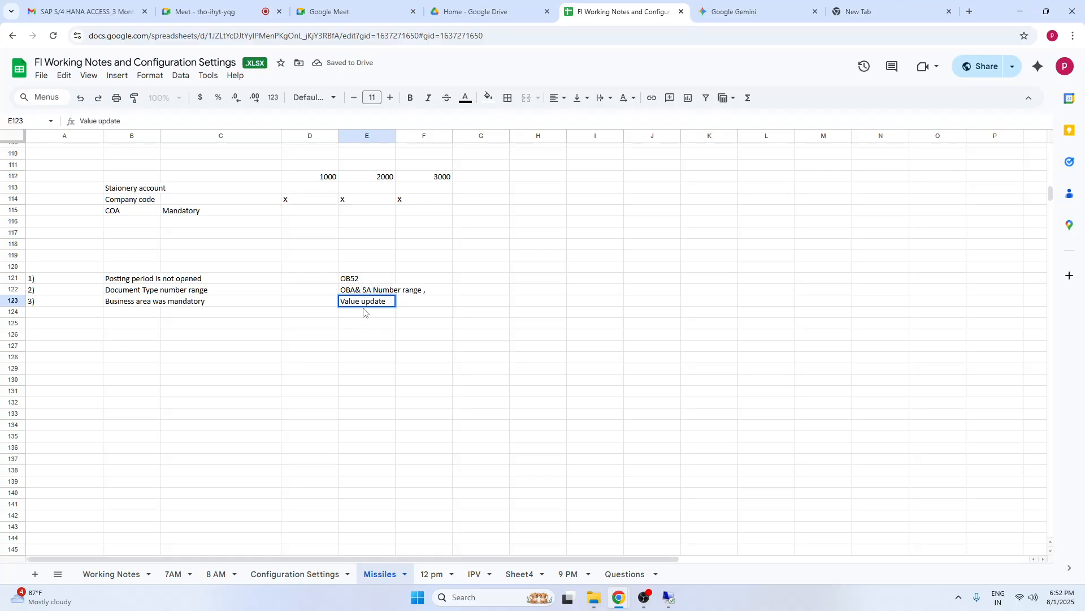
key(Up)
Step: Enter "4)" in A124 and the issue "Tolerance group was missing" in B124
click(79, 314)
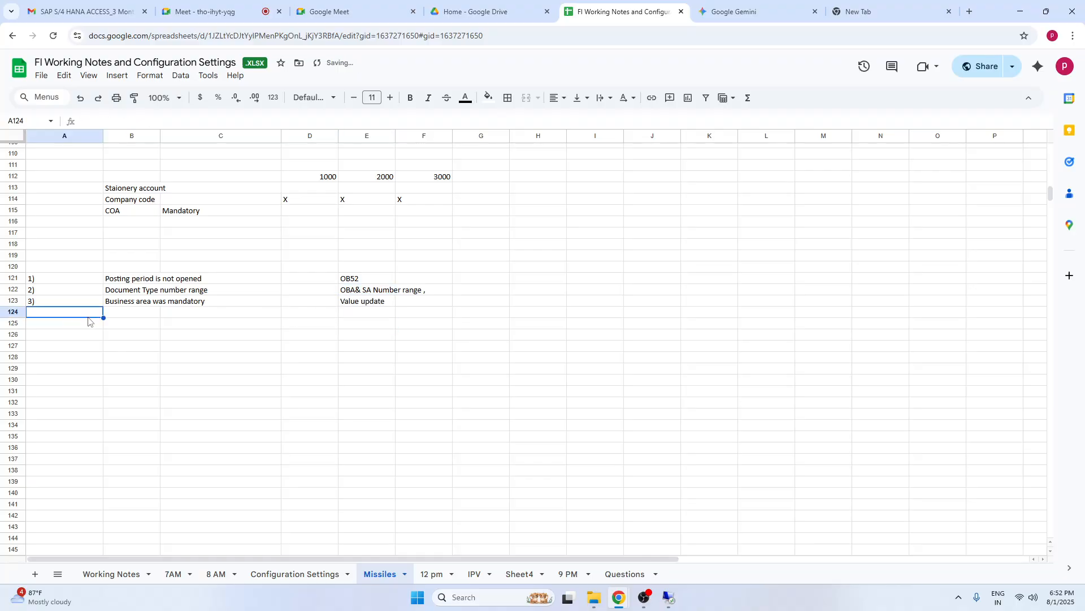
text(4)
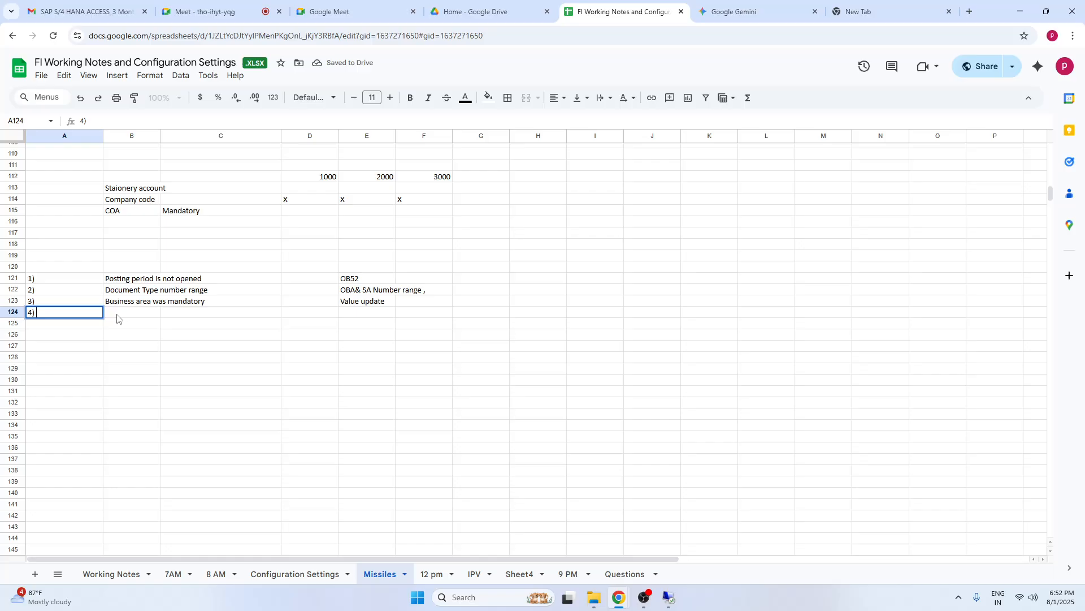
click(116, 315)
text(Tole)
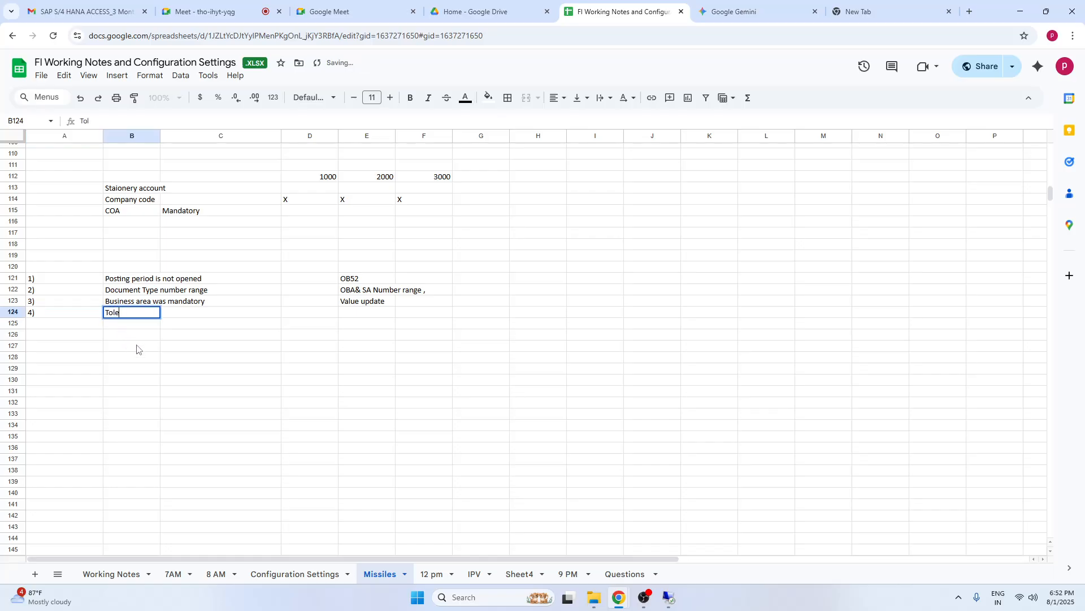
text(rance ra)
key(BackSpace)
text(group was missing)
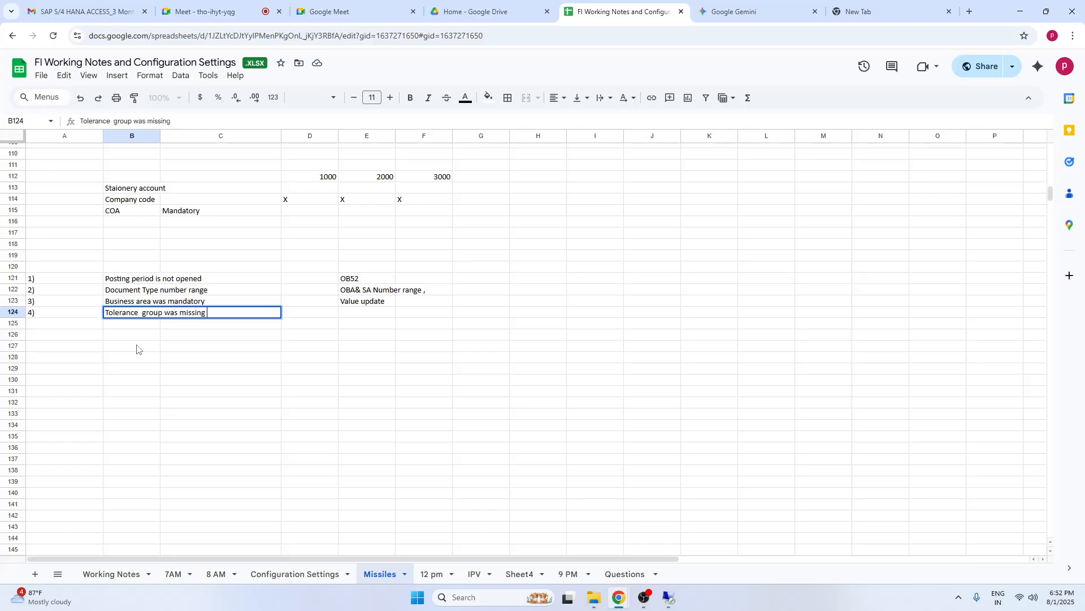
Step: Extend the issue in B124 with "for company code" and enter "TG for our company code and set limit and assigned tg to user king" in E124
text( for company code)
click(435, 413)
click(377, 318)
text(TG)
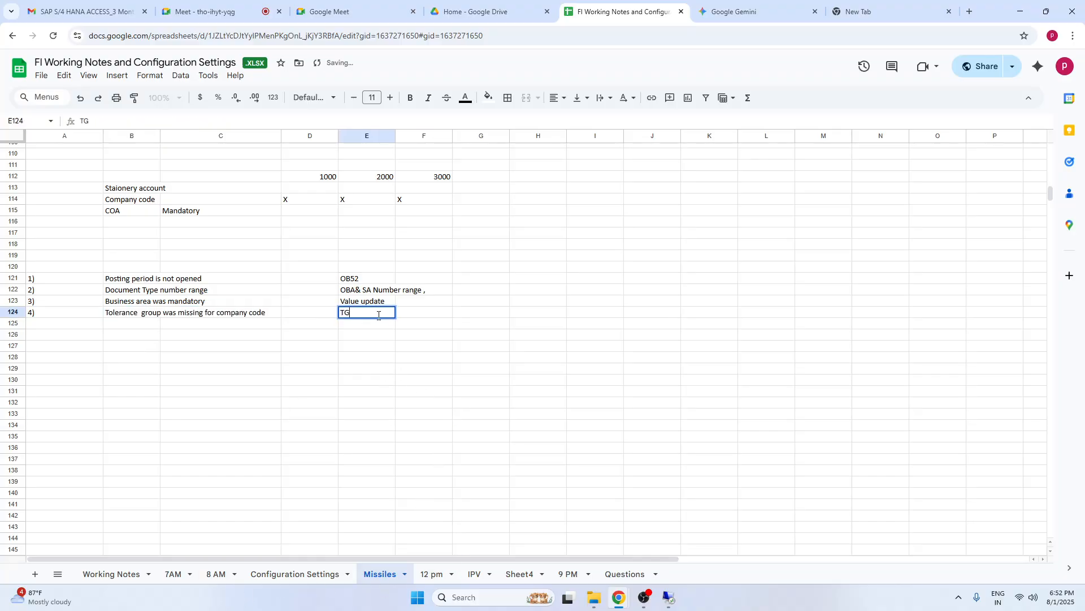
text( for our company code )
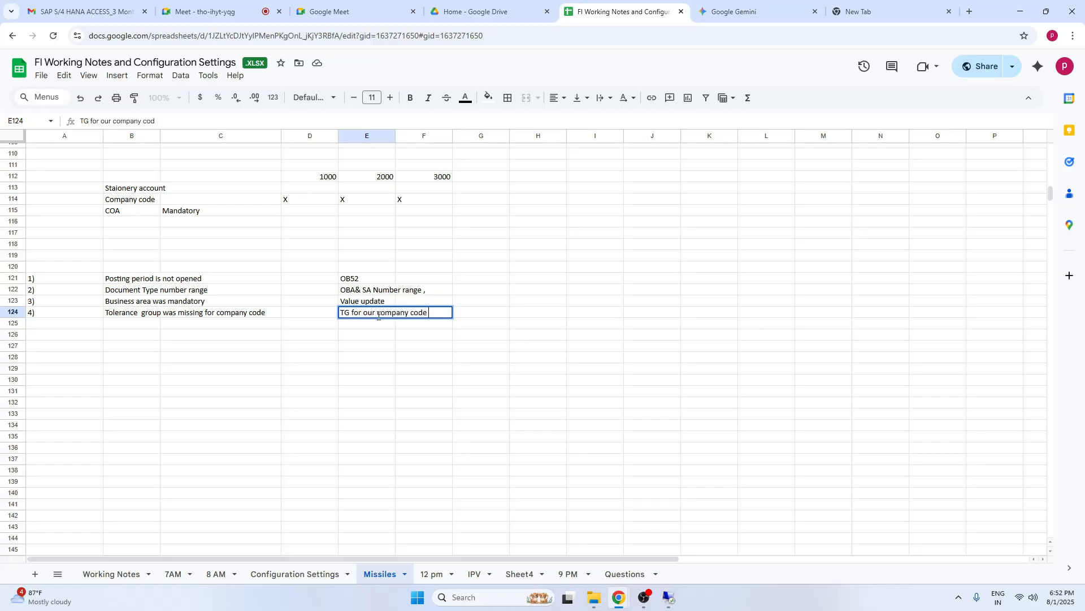
text(and set)
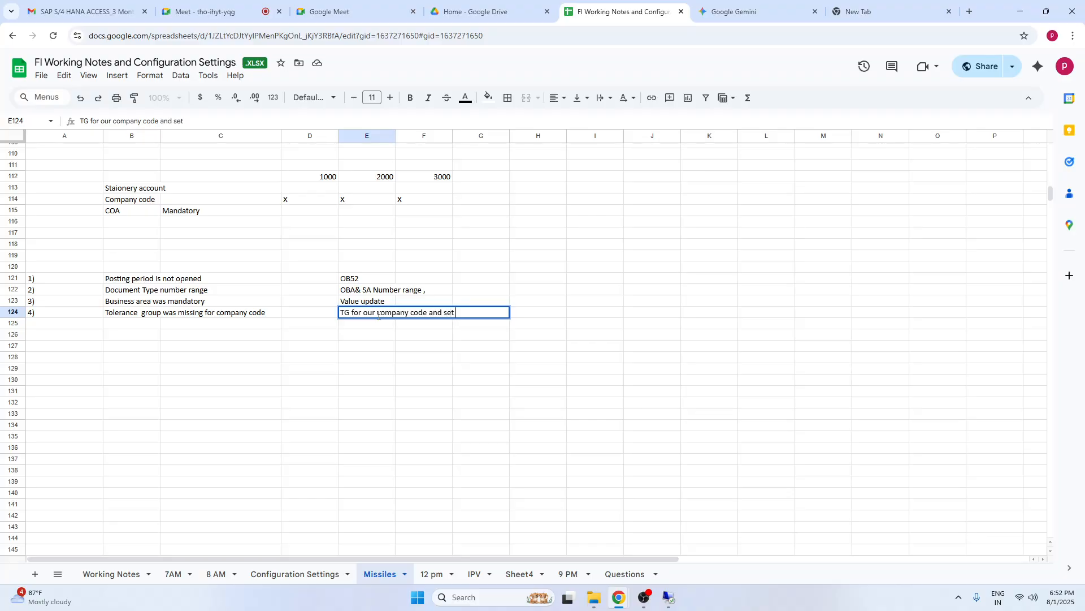
key(BackSpace)
key(BackSpace)
text(limit and assigned tg to )
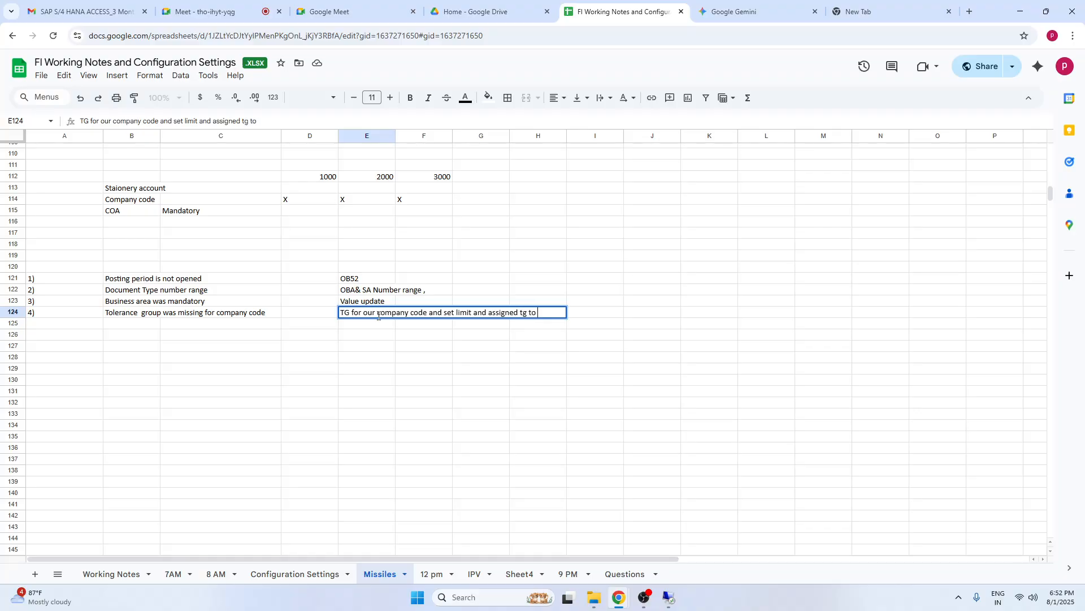
text(user king)
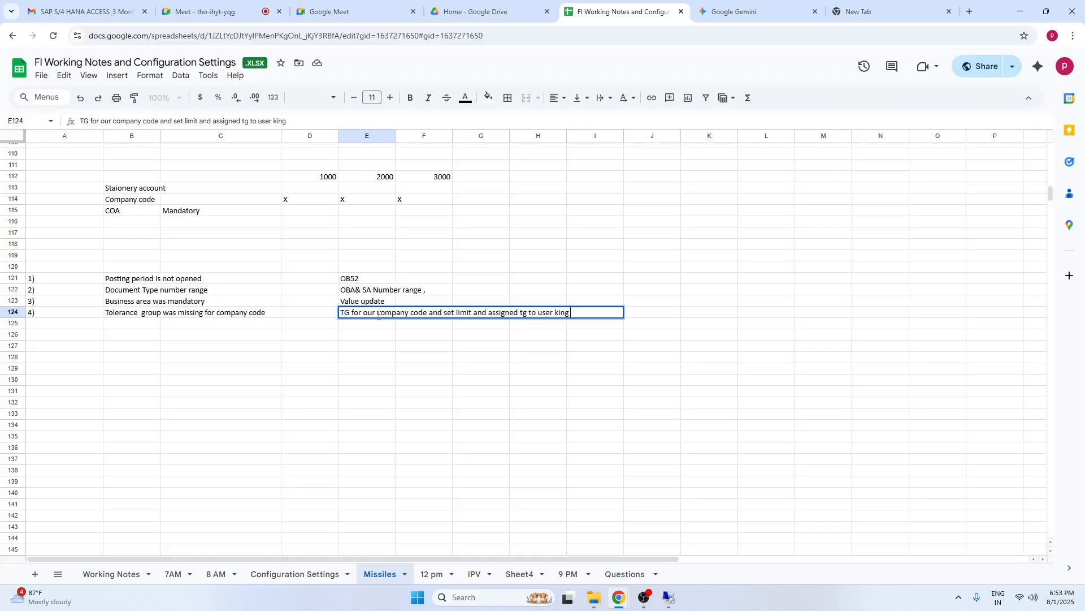
click(500, 390)
click(351, 316)
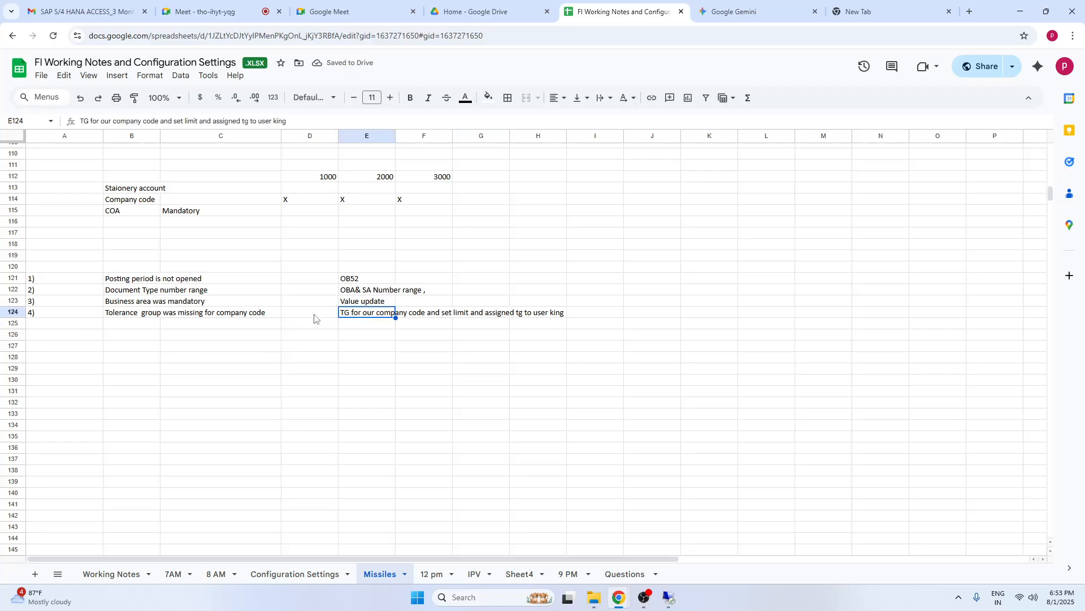
Step: Enter "5)" in A125 and the issue "Our company code exist under irrelelvant ledger" in B125
click(196, 314)
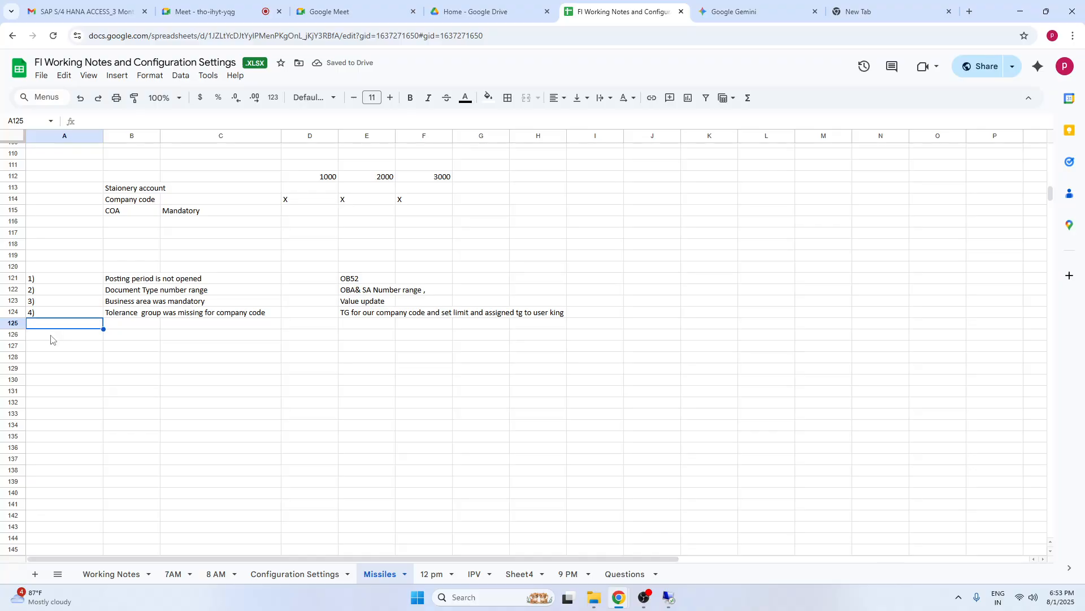
text(5))
key(Tab)
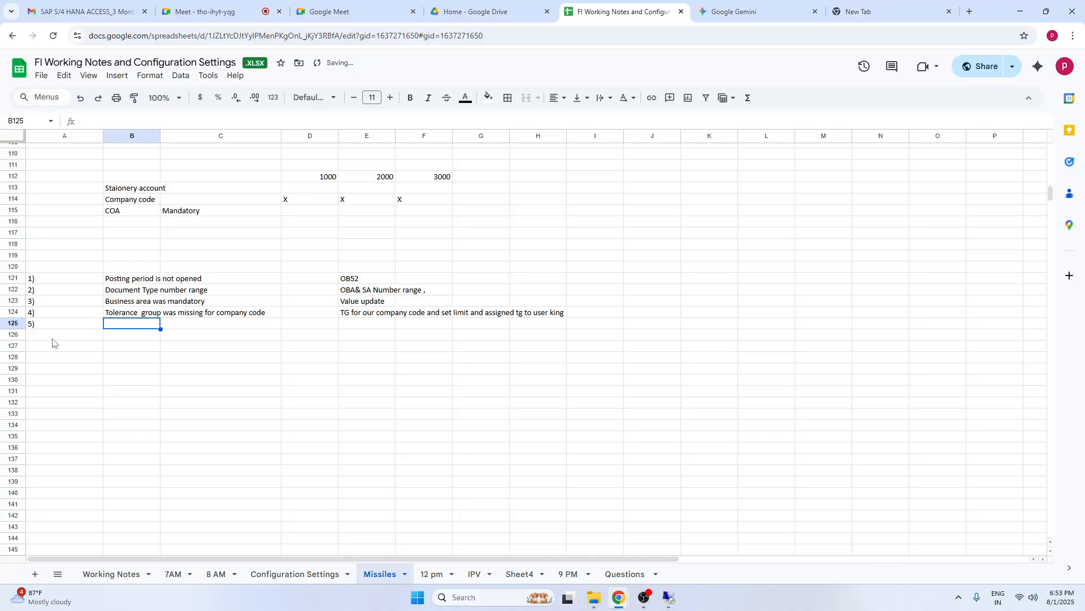
click(280, 370)
click(128, 328)
text(Our coma)
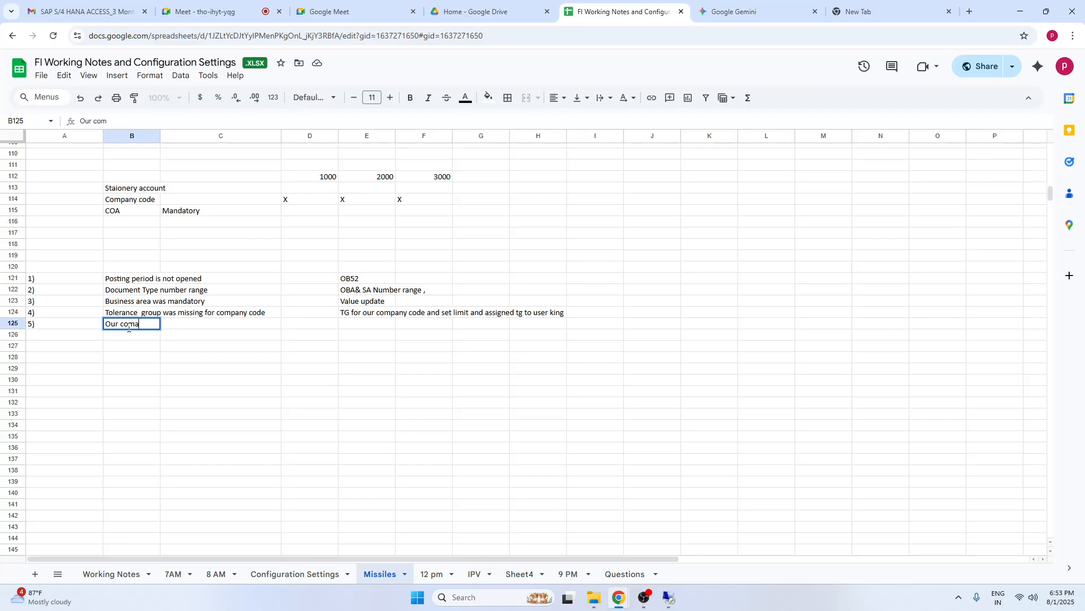
key(BackSpace)
text(pany code exist)
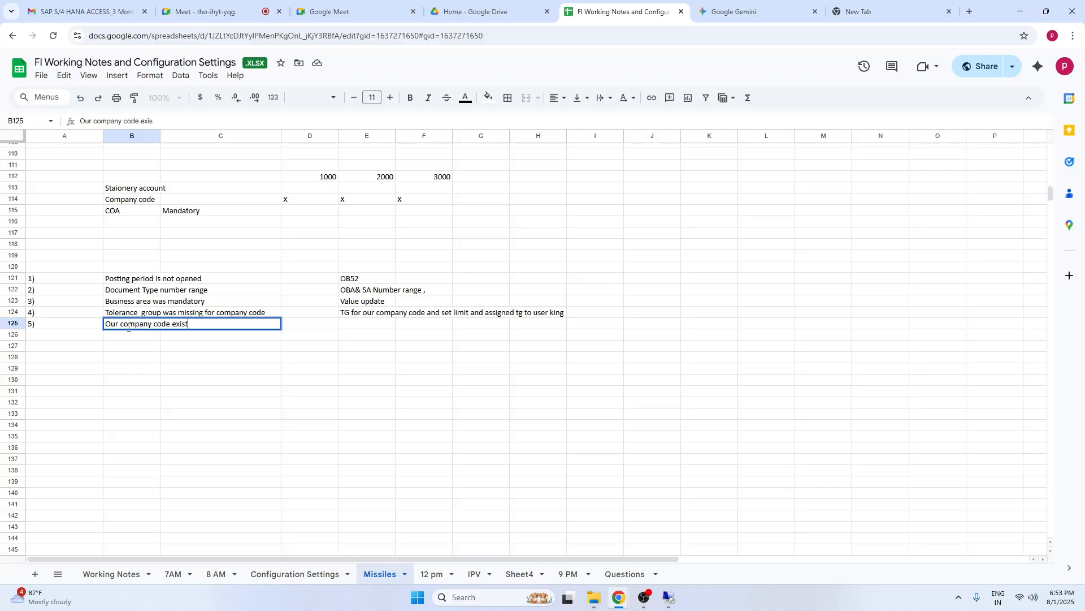
text( under irrelelvant ledger)
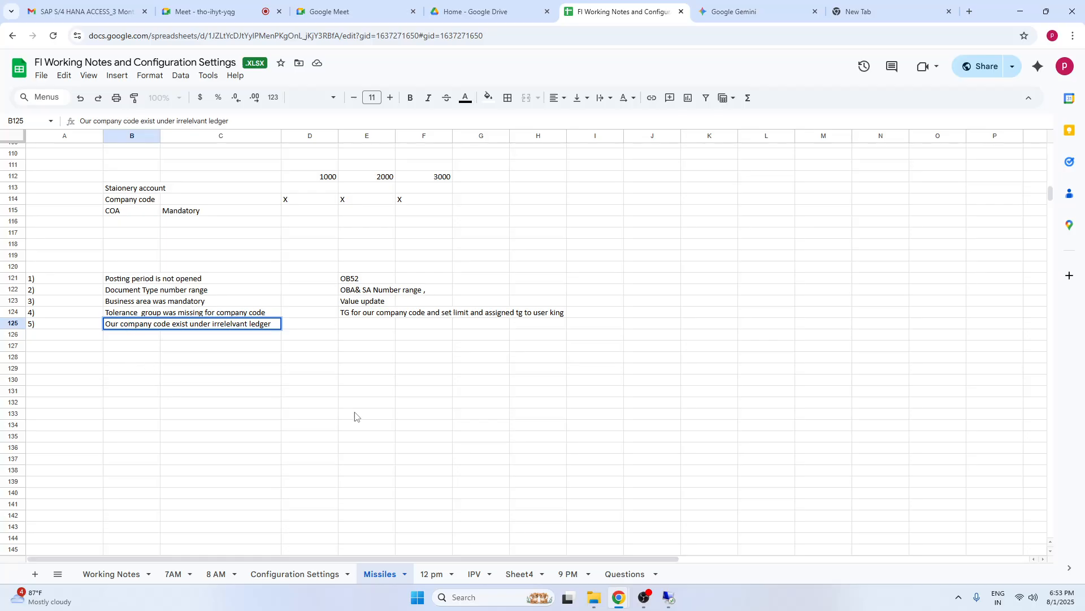
click(411, 402)
Step: Enter "In ledger settings we deleted our company code from other ledgers" in E125 as the fix for the irrelevant ledger issue
click(379, 331)
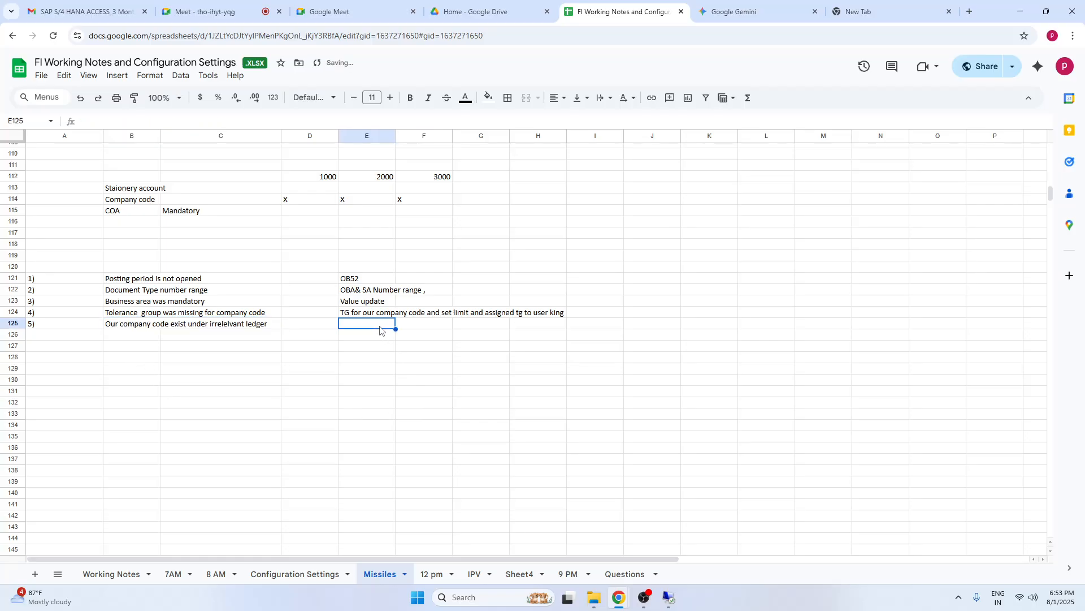
text(FINSC)
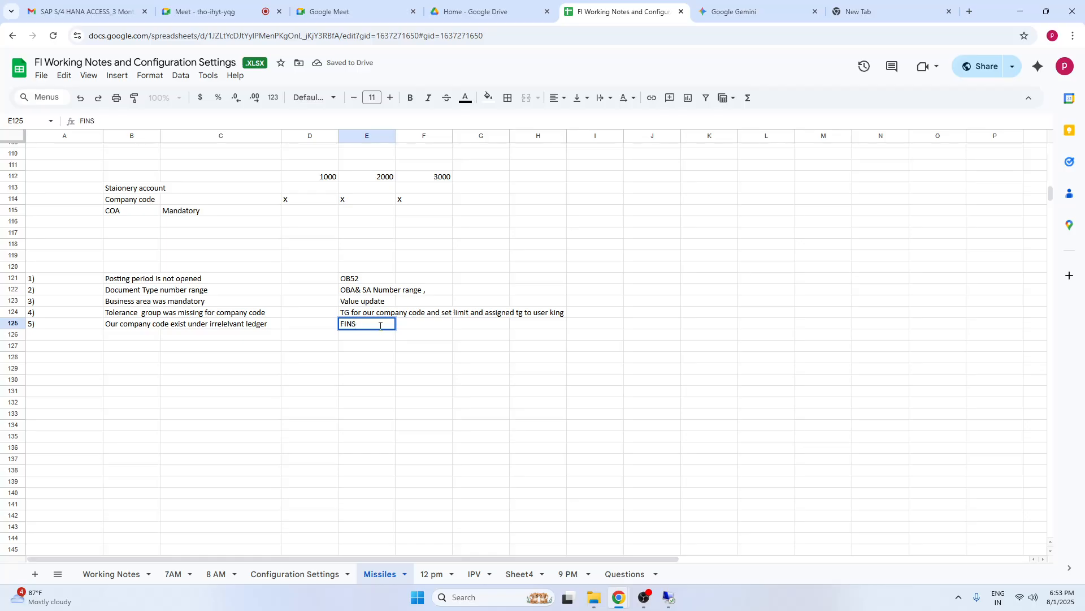
key(BackSpace)
key(BackSpace)
key(BackSpace)
key(BackSpace)
text(In ledger set)
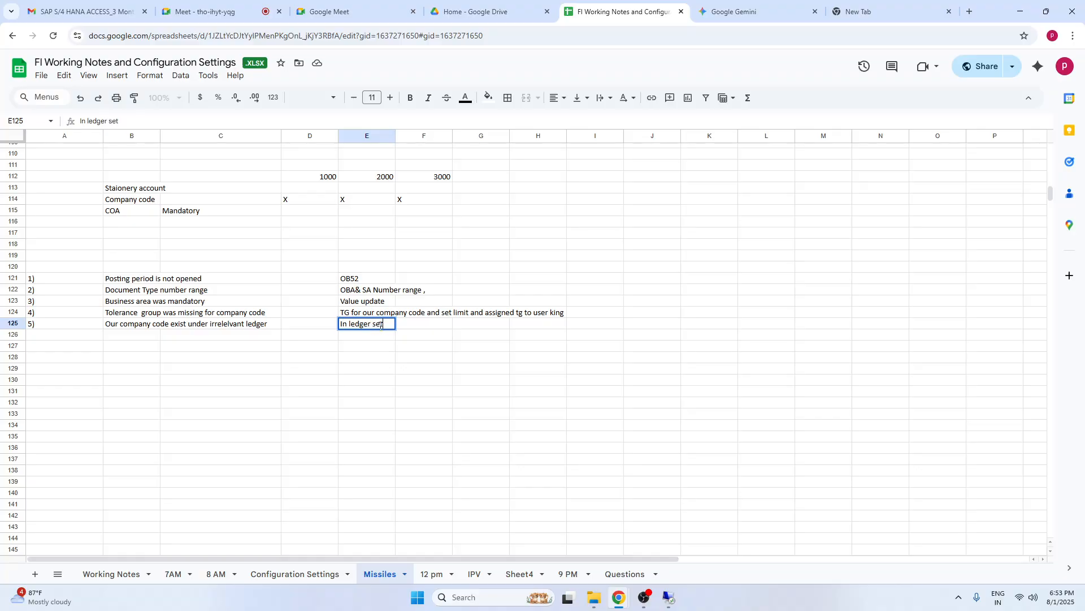
text(tings we del)
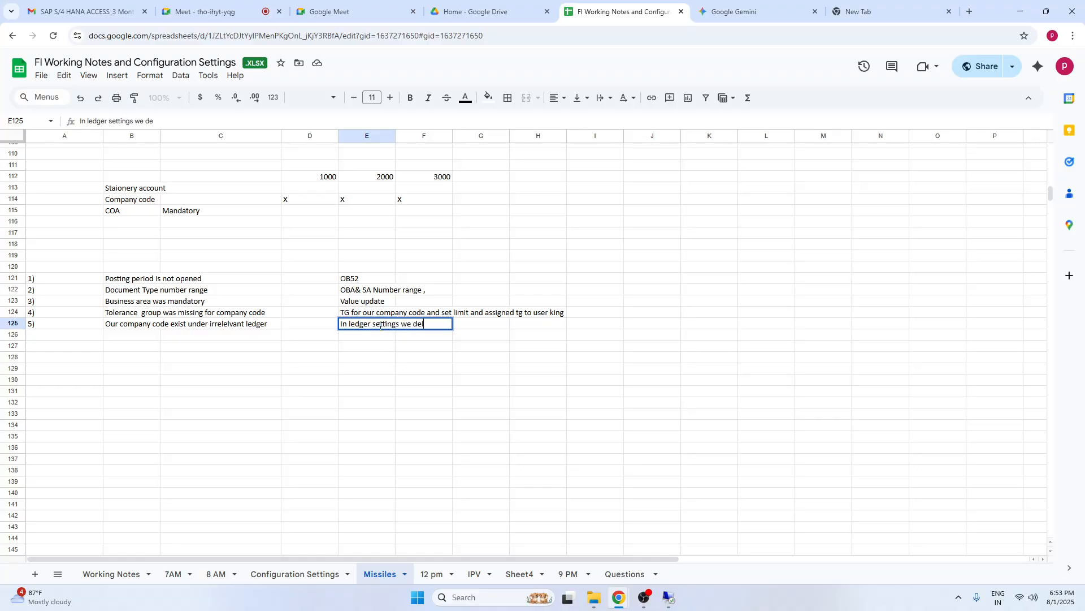
text(eted our)
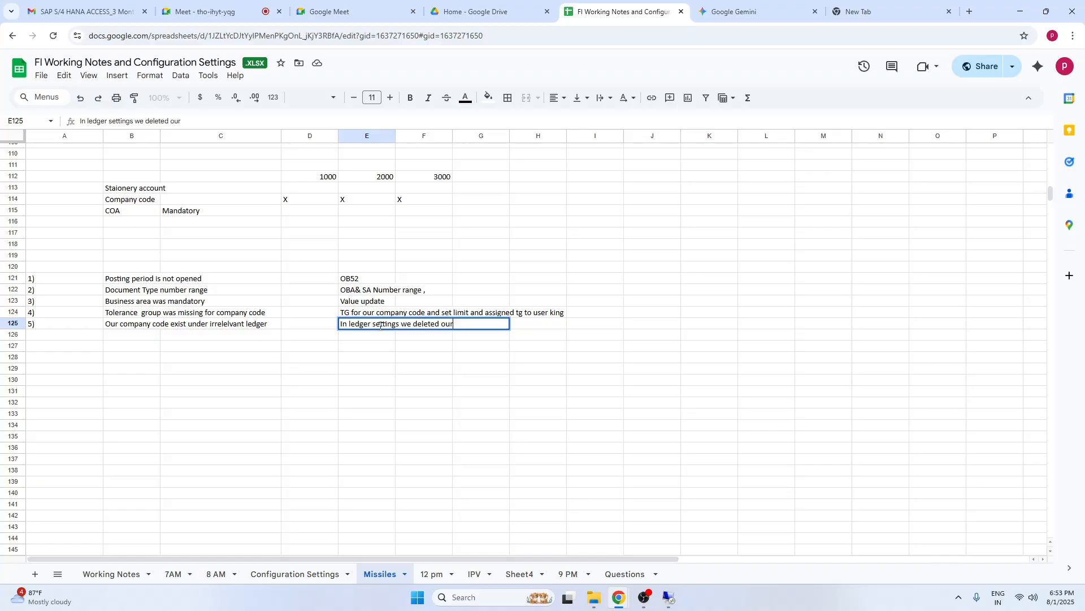
text( company code from o)
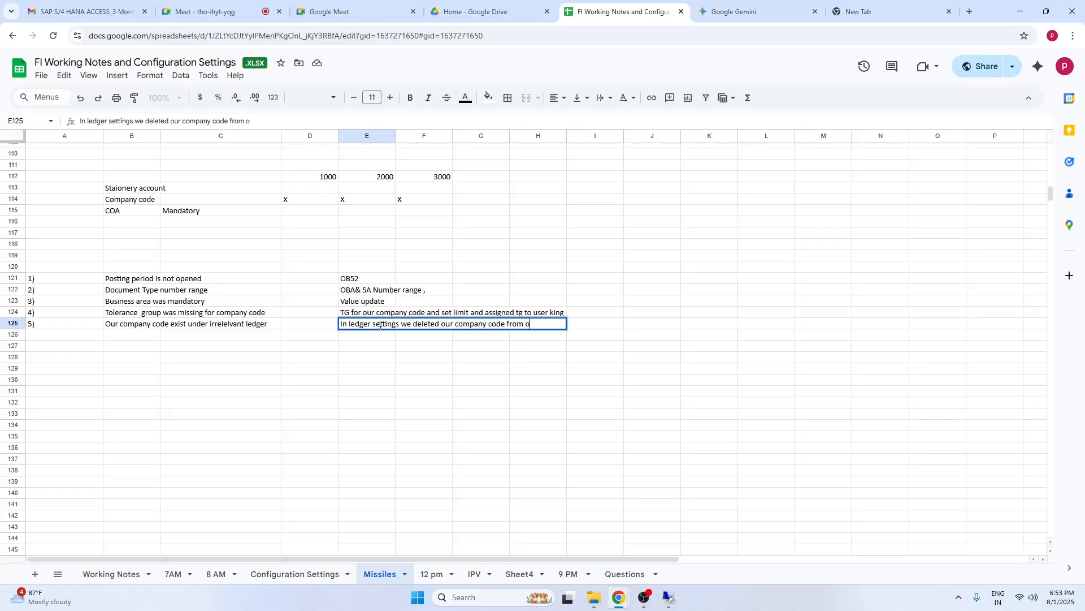
text(ther ledger)
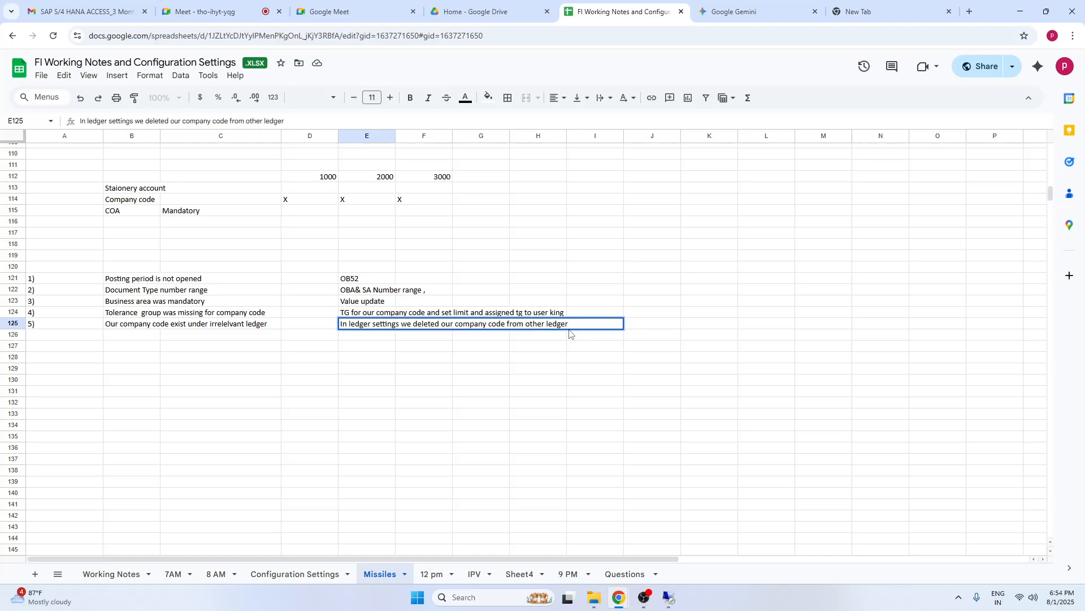
text(s)
click(588, 394)
Step: Enter "6)" in A126 and the issue "Currency conversoin settings for gc 3 for comany code" in B126
click(67, 334)
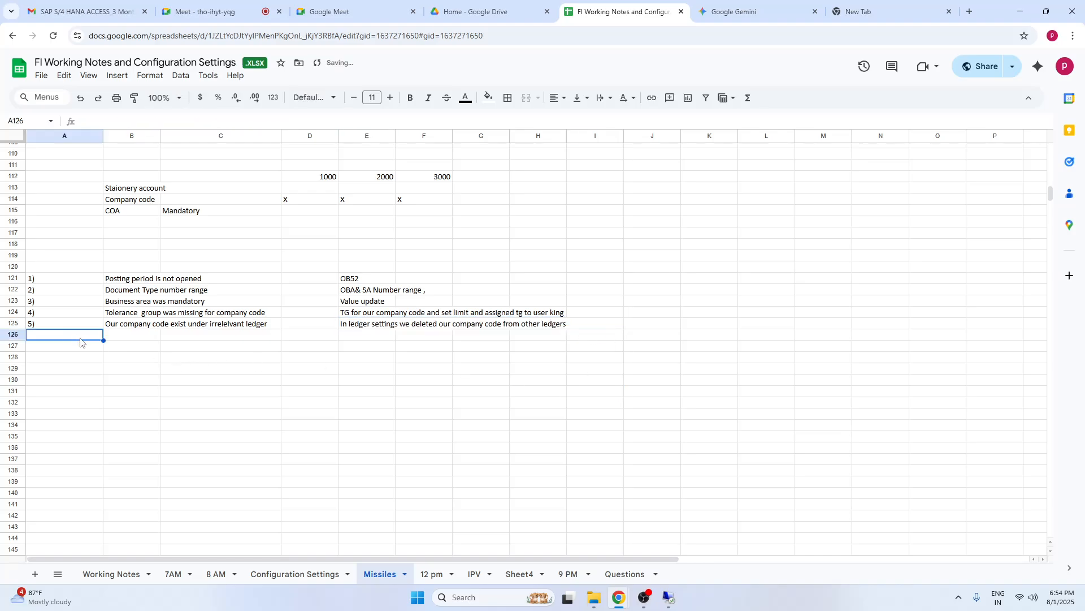
text(6)
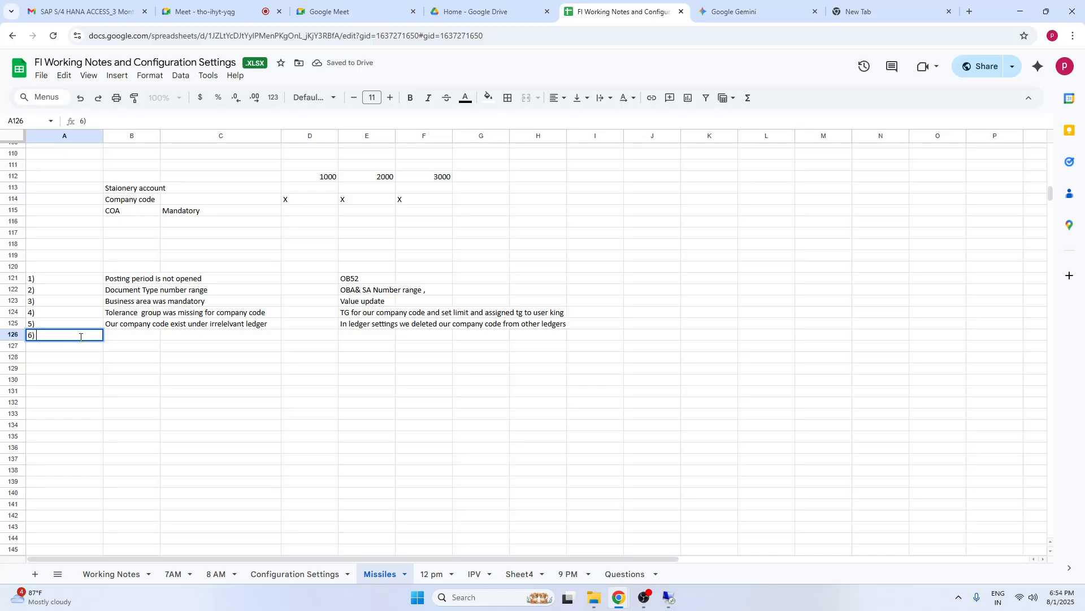
click(128, 337)
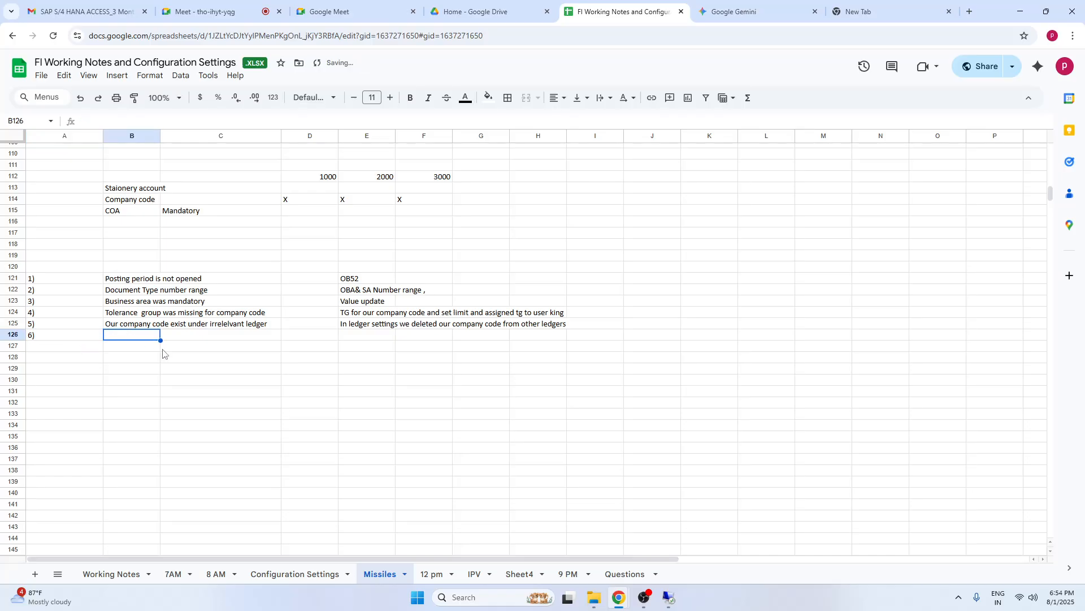
text(Currn)
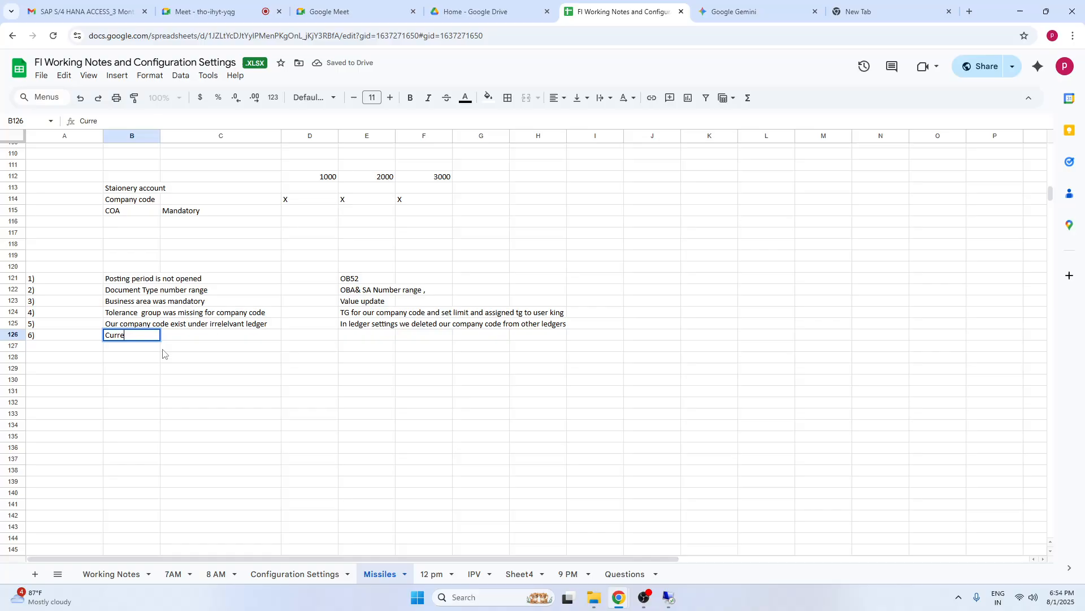
text(ncy conversoin se)
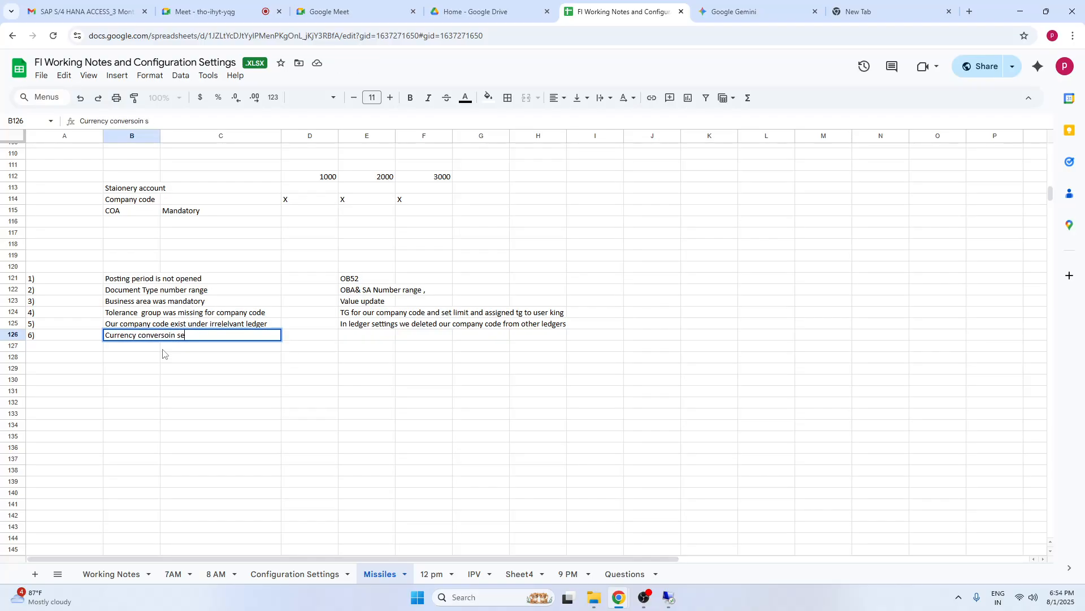
text(ttings for gc 3 for comany code)
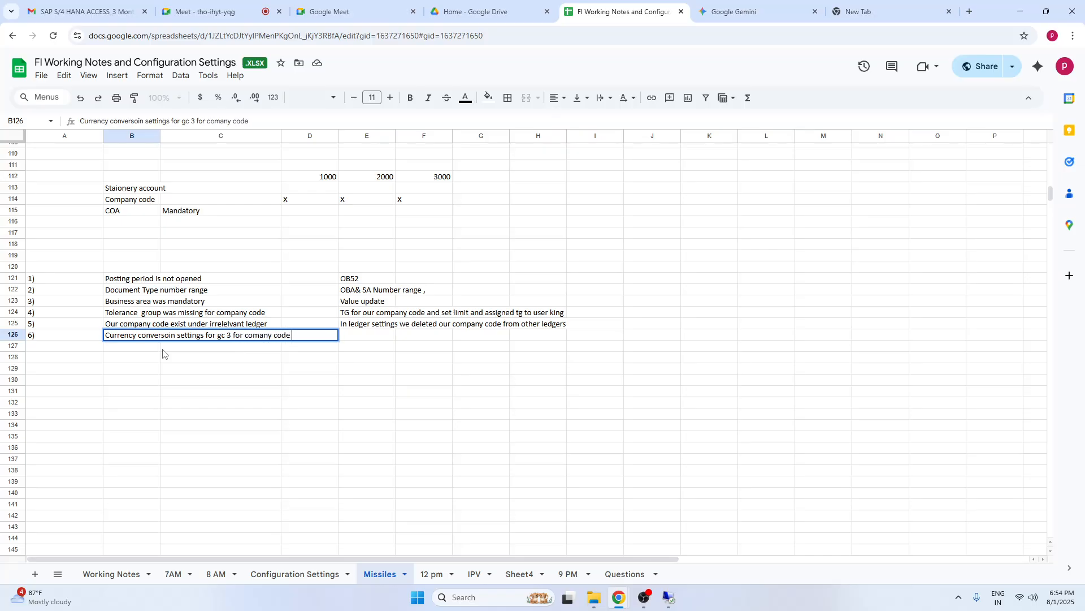
click(367, 403)
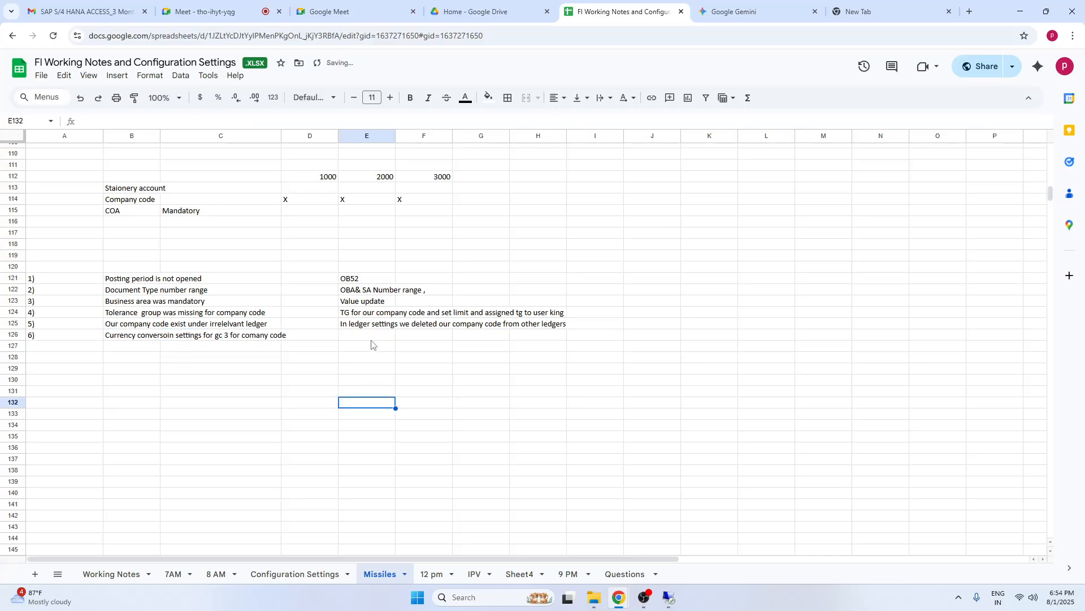
Step: Enter "in ledger settings conversion settings" in E126 as the fix for the currency conversion issue
click(375, 343)
text(in l)
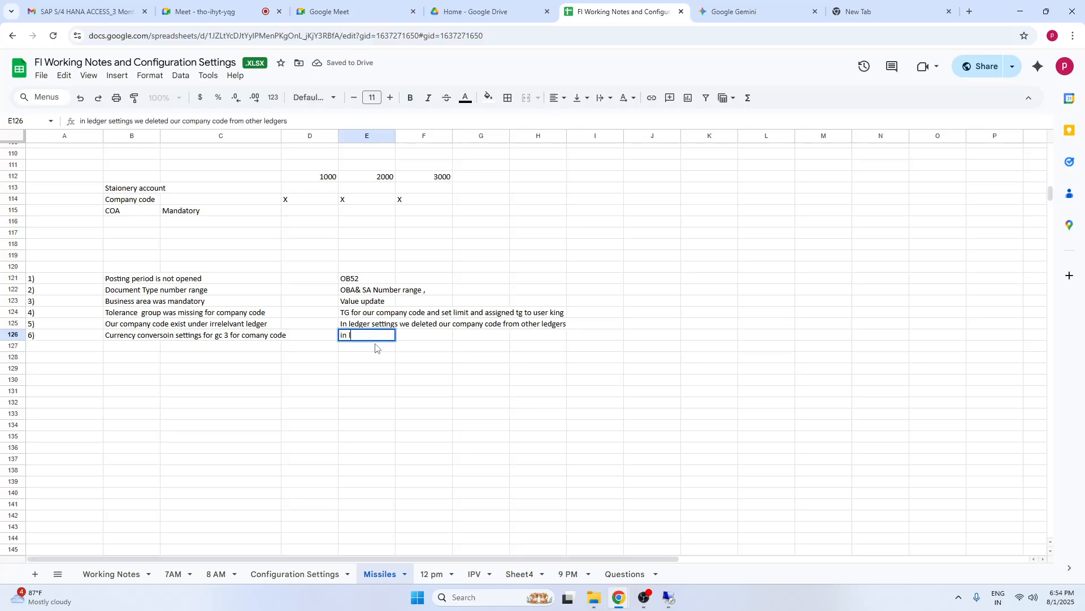
text(edger settings)
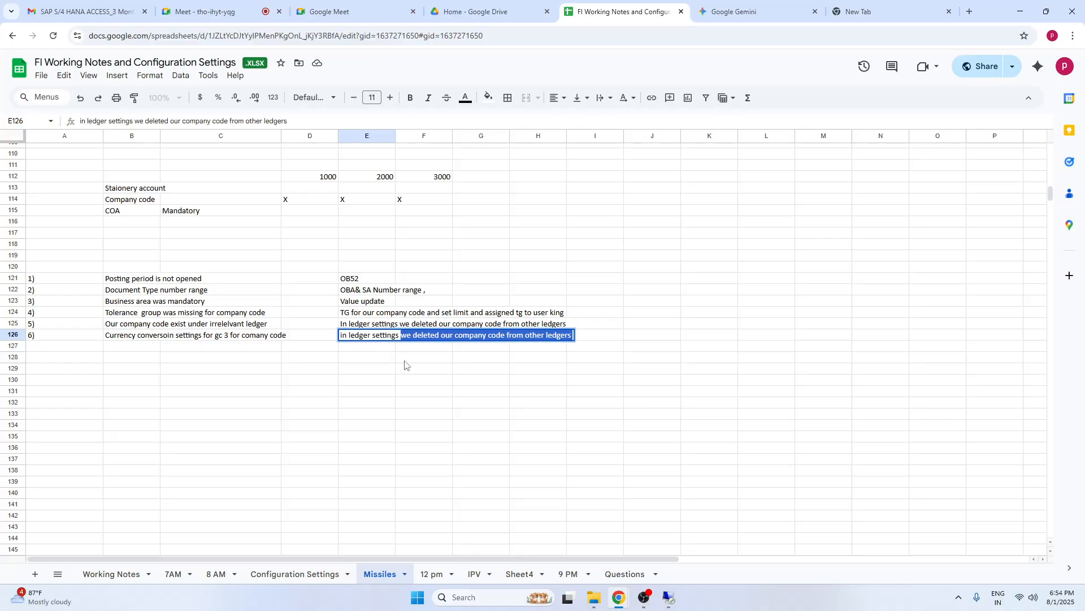
key(BackSpace)
text(conv)
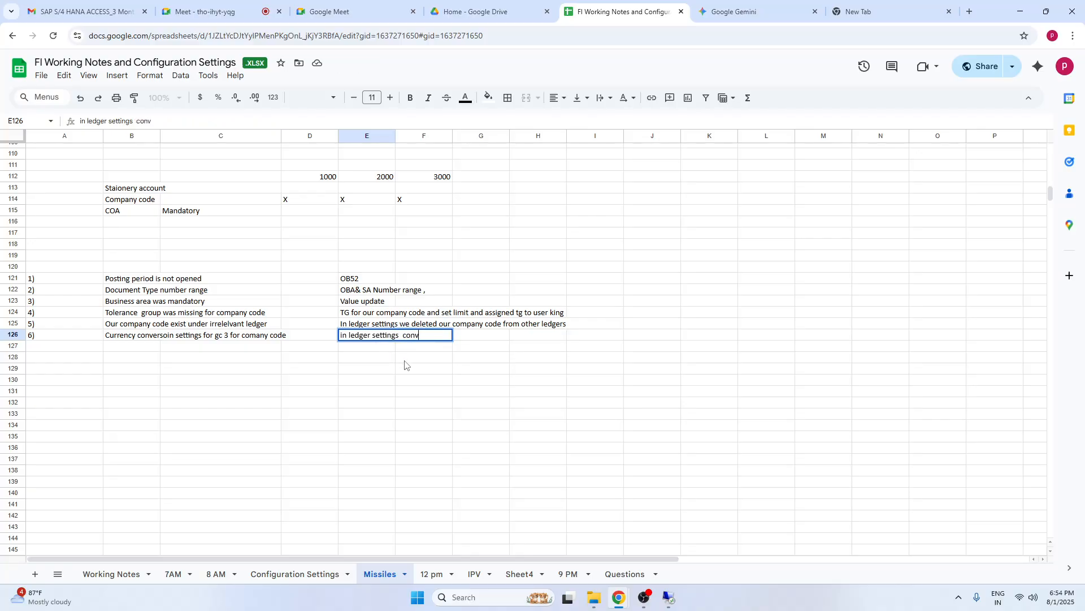
text(ersion sett)
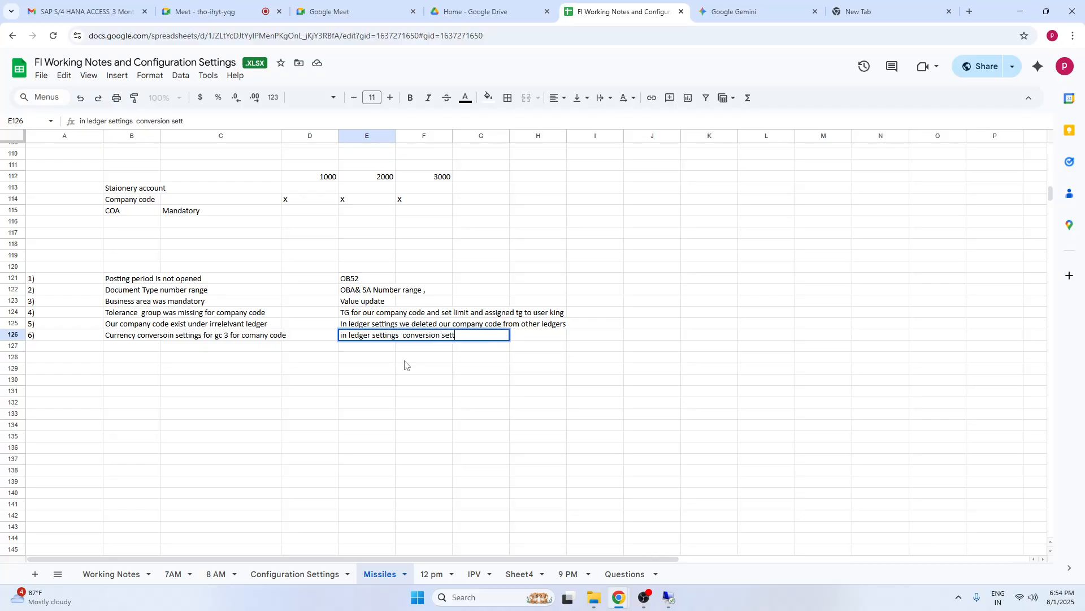
text(ings)
Step: Enter "7)" in A127 to number the next row of the issue list
click(89, 347)
text(7))
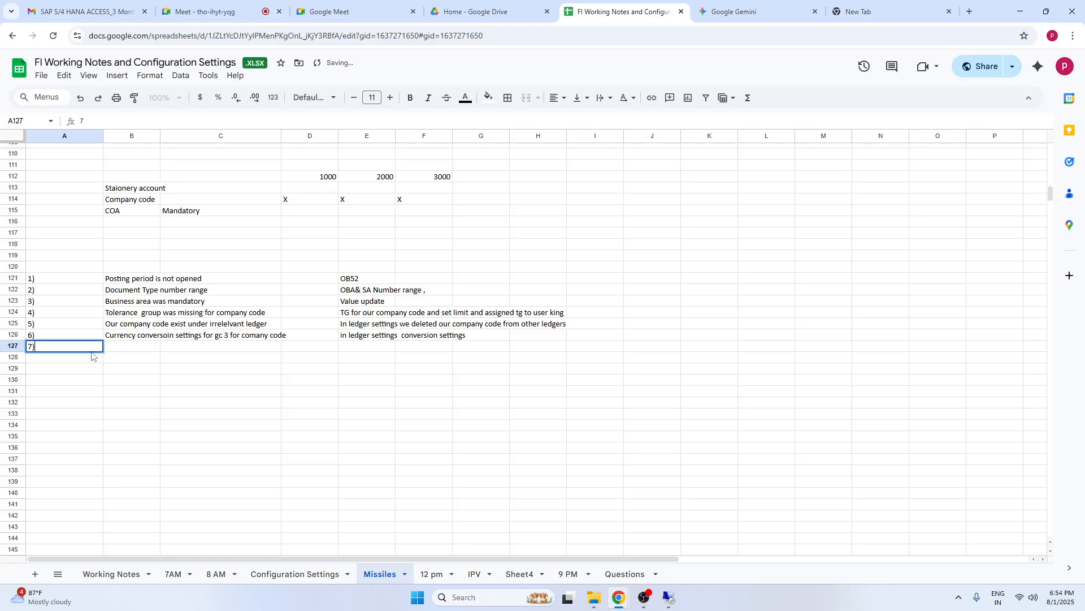
click(210, 374)
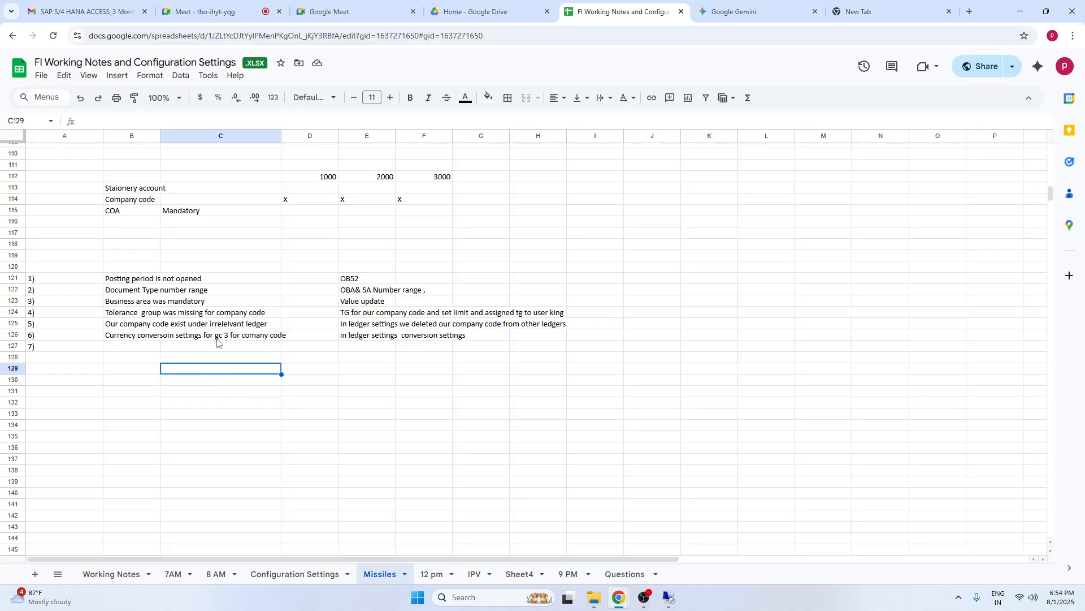
Step: Correct the currency type in the B126 issue text to "gc 30"
click(132, 339)
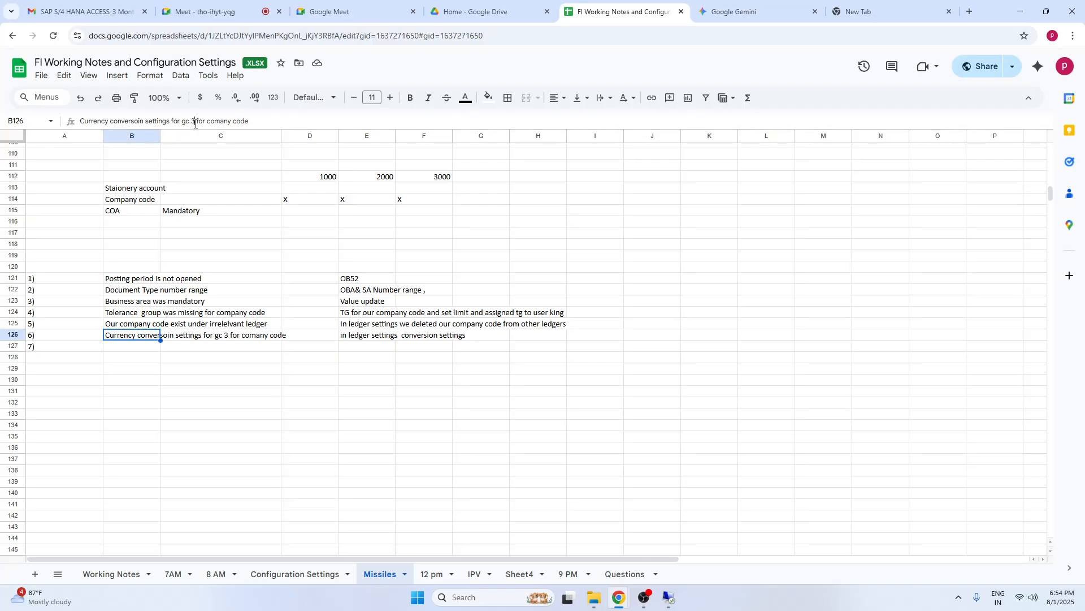
key(Return)
text(0)
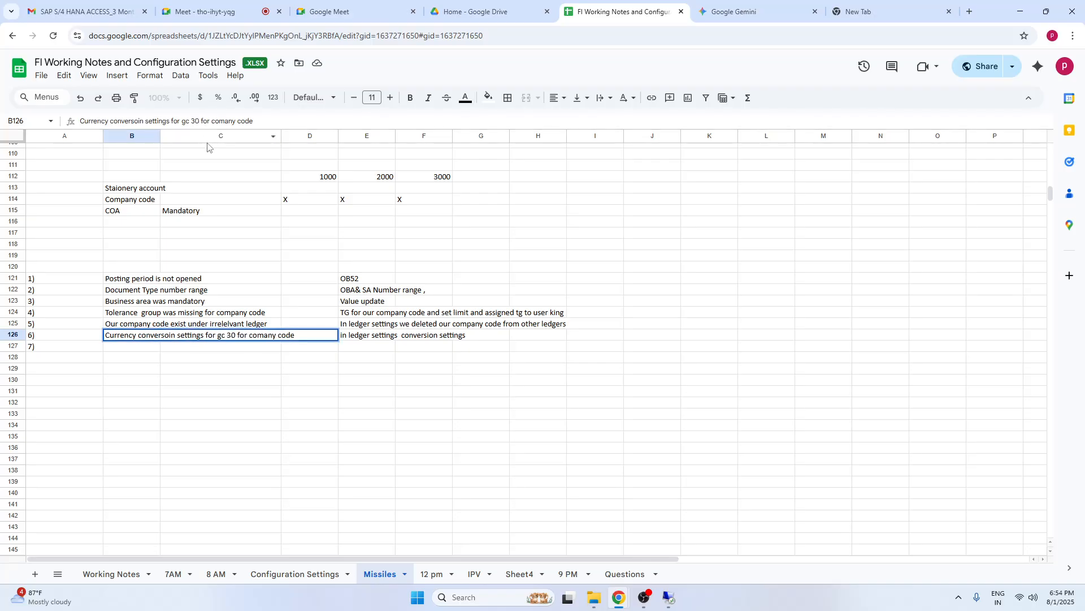
click(171, 377)
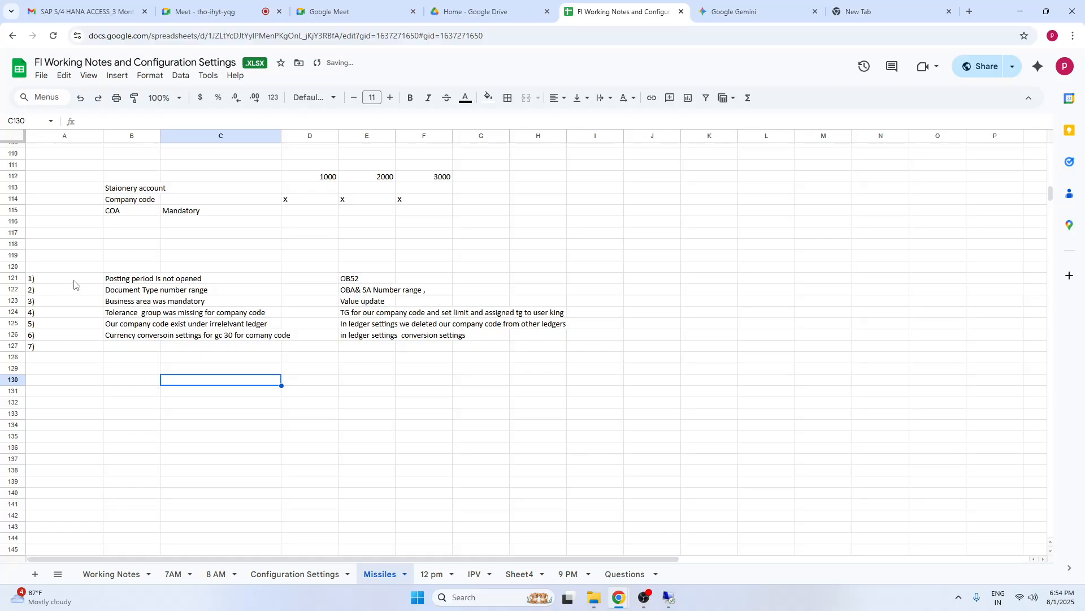
Step: Review the numbered posting issues and their fixes in rows 121 to 126 of the Missiles sheet
drag(74, 284, 624, 339)
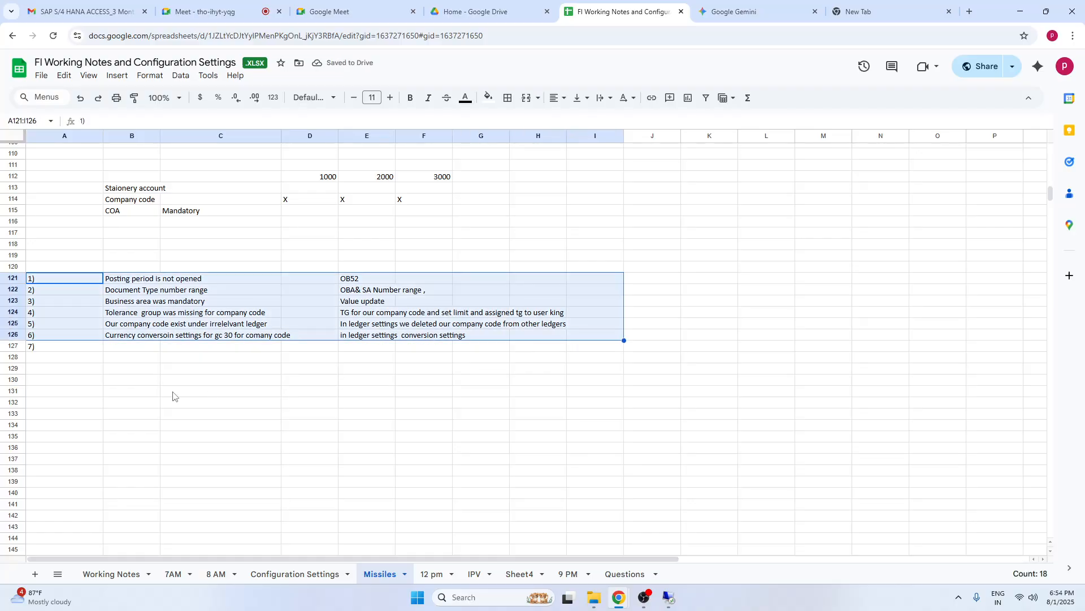
click(71, 386)
drag(76, 281, 578, 338)
click(79, 392)
click(74, 366)
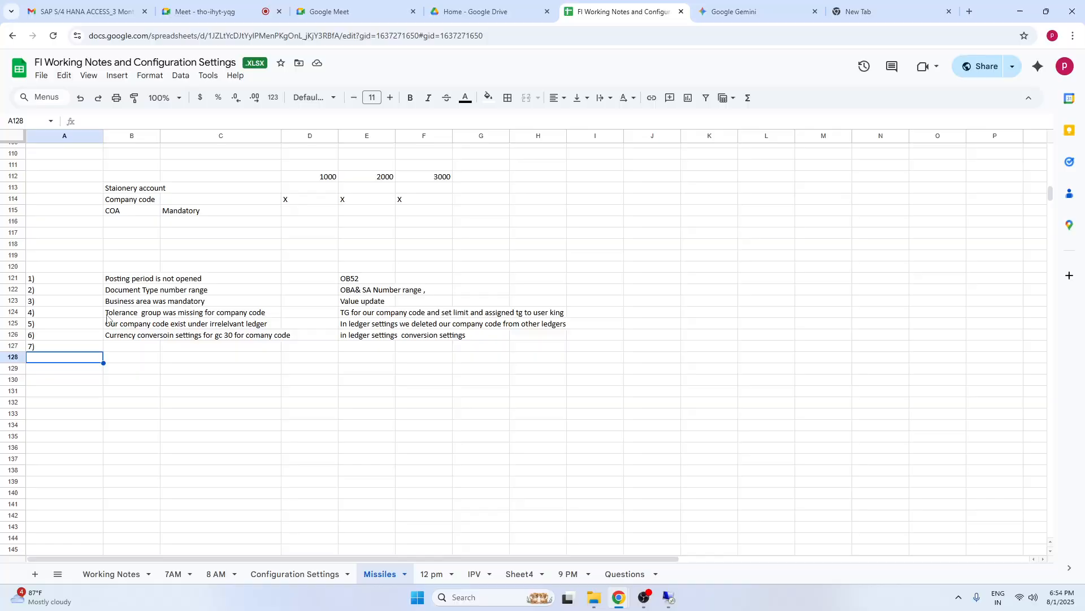
drag(78, 282, 591, 341)
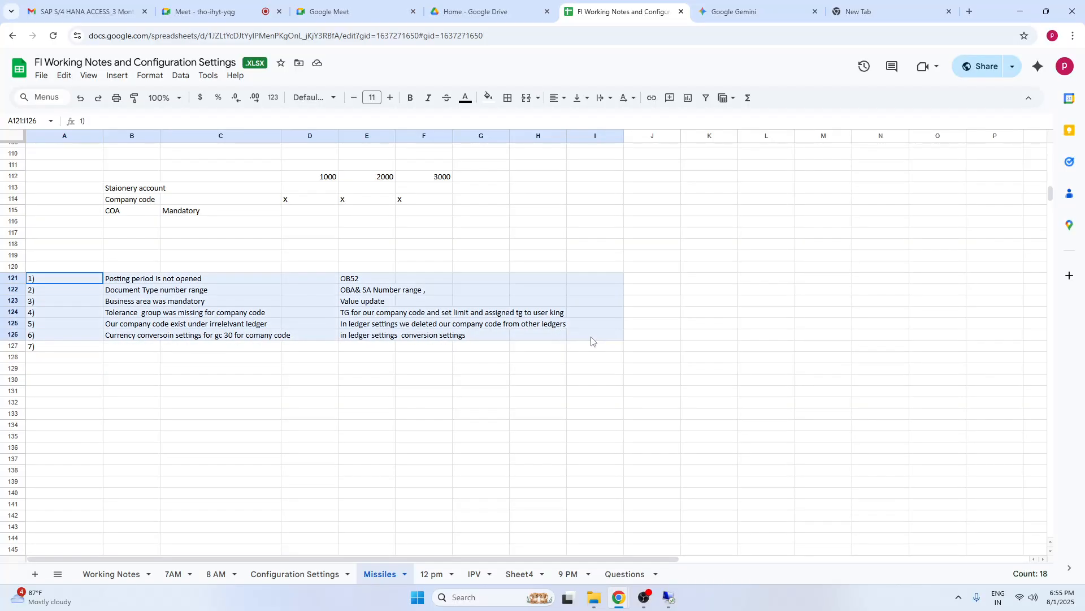
drag(592, 341, 592, 340)
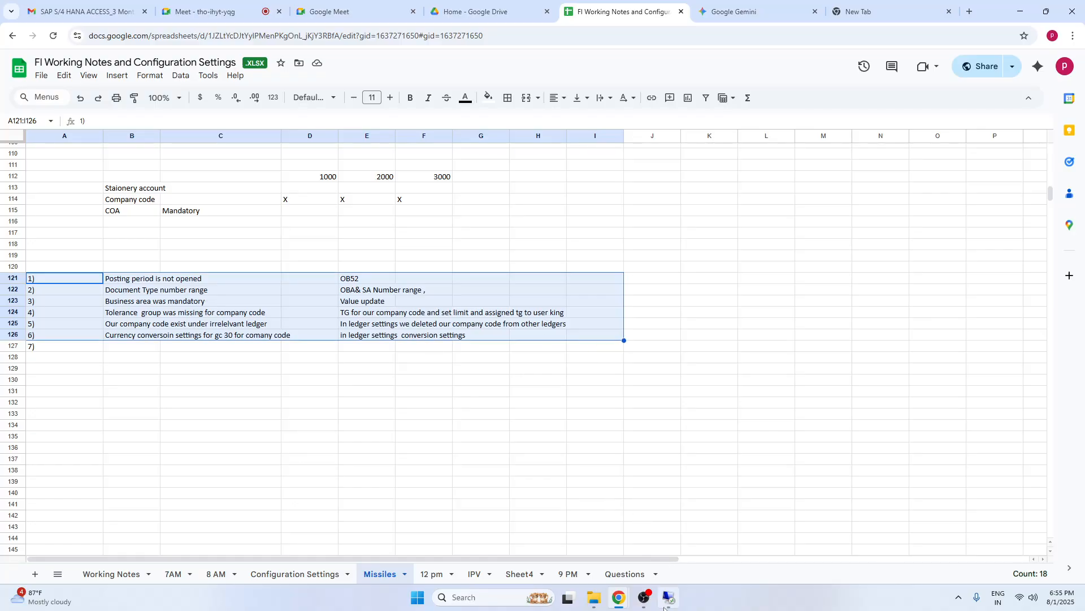
Step: Switch to the SAP session and check the document number of the displayed document
click(669, 597)
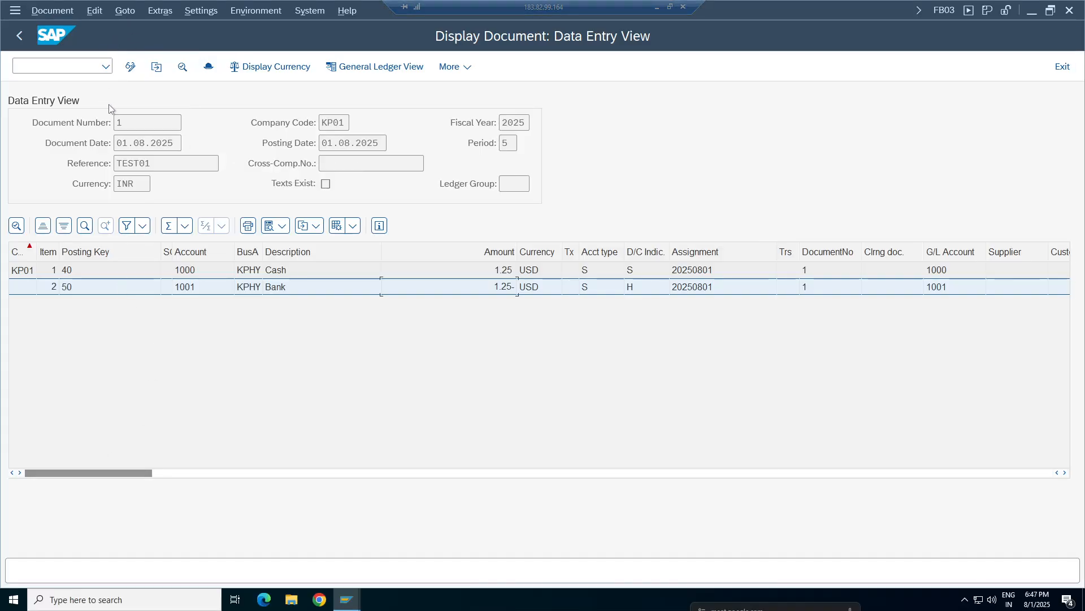
click(119, 122)
click(129, 122)
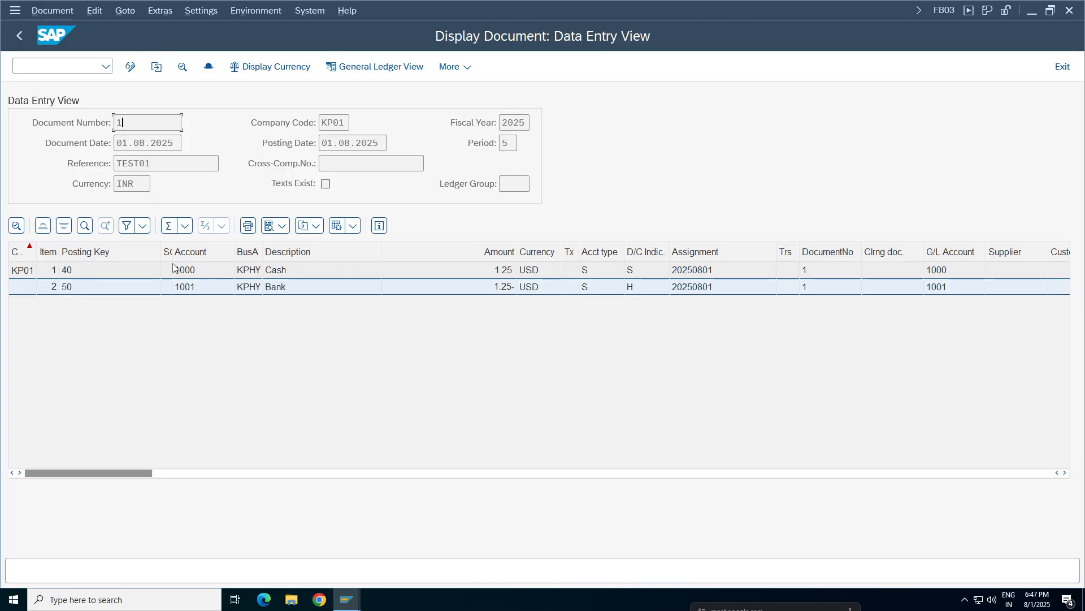
click(652, 5)
Step: Review the Configuration Settings sheet entries in rows 29 to 34, from tolerance groups through document types and number ranges to posting keys
click(305, 573)
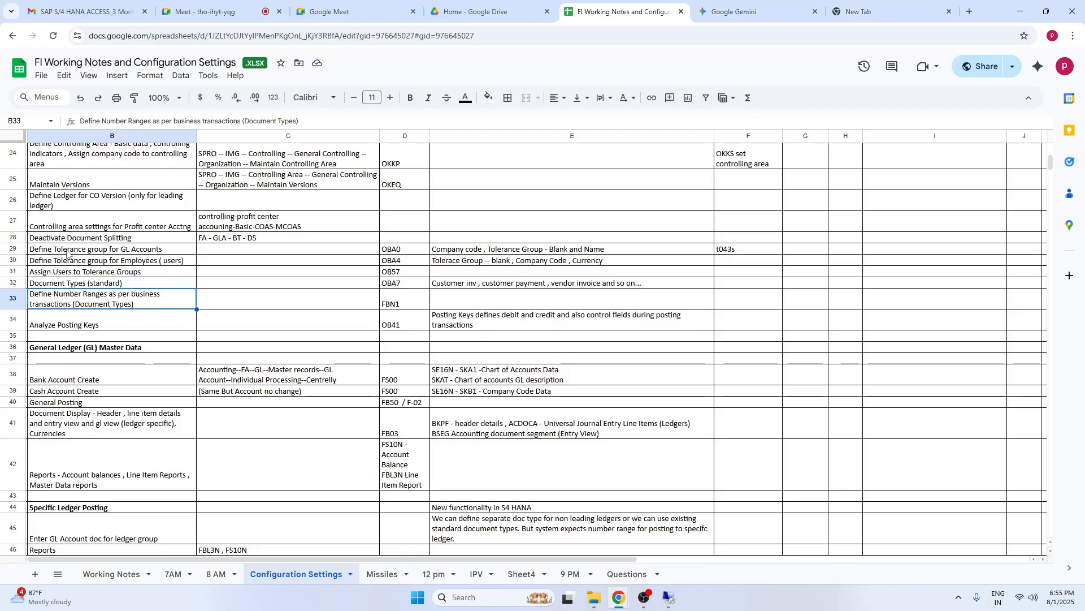
click(69, 251)
drag(119, 266, 578, 267)
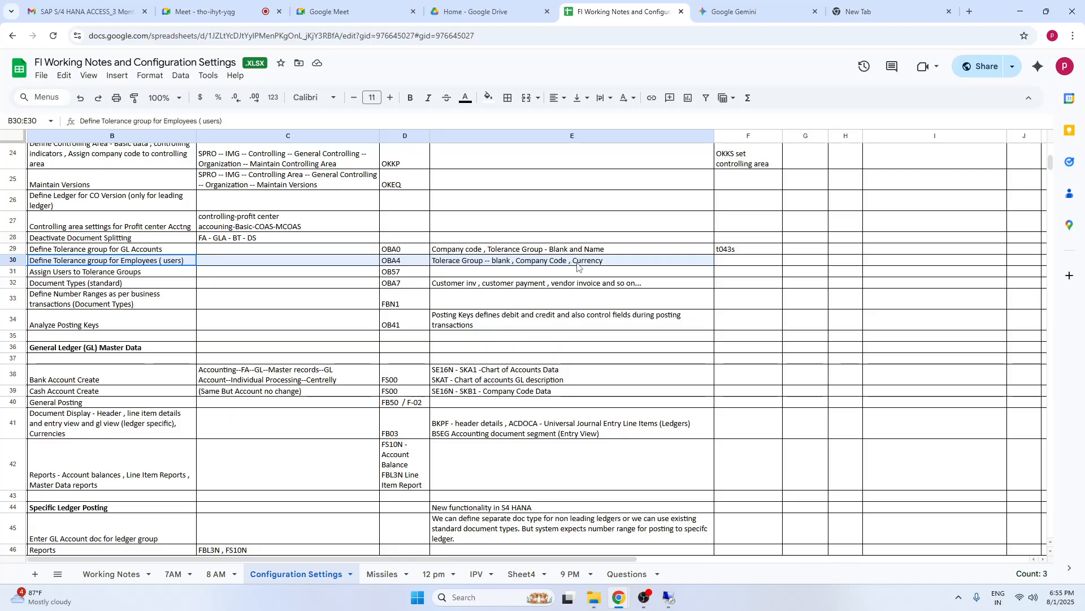
drag(577, 264, 577, 275)
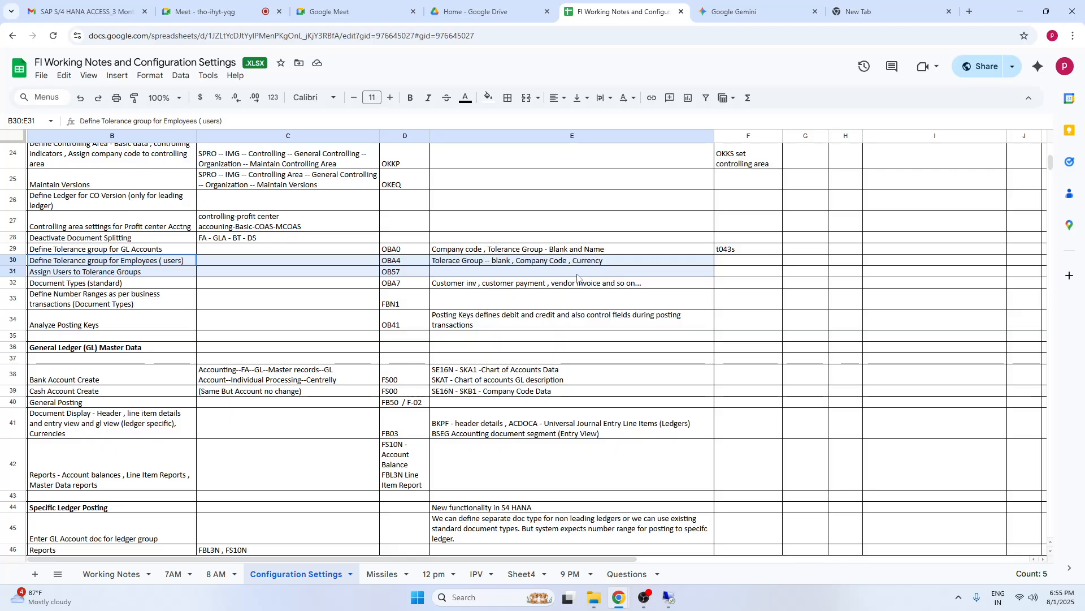
mouse_move(577, 277)
mouse_down()
mouse_move(576, 294)
mouse_move(576, 284)
mouse_up()
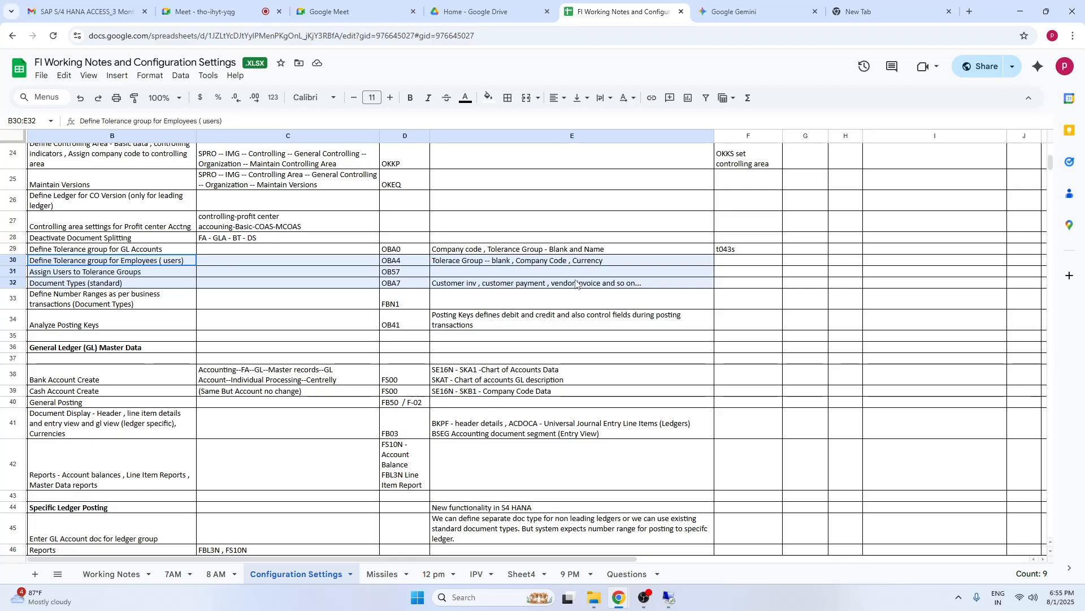
drag(576, 284, 577, 301)
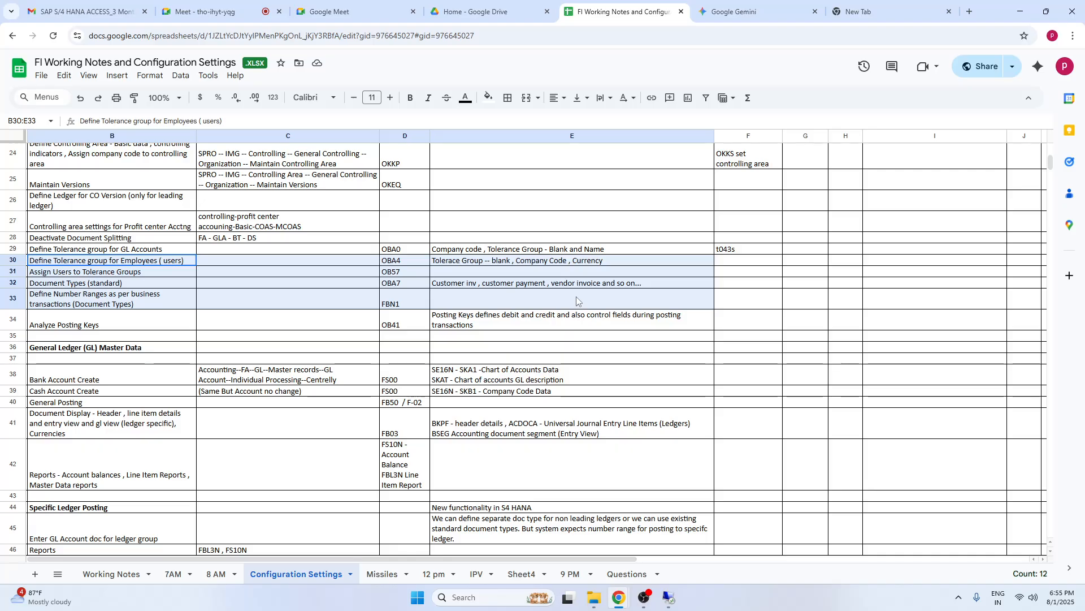
drag(576, 298, 577, 323)
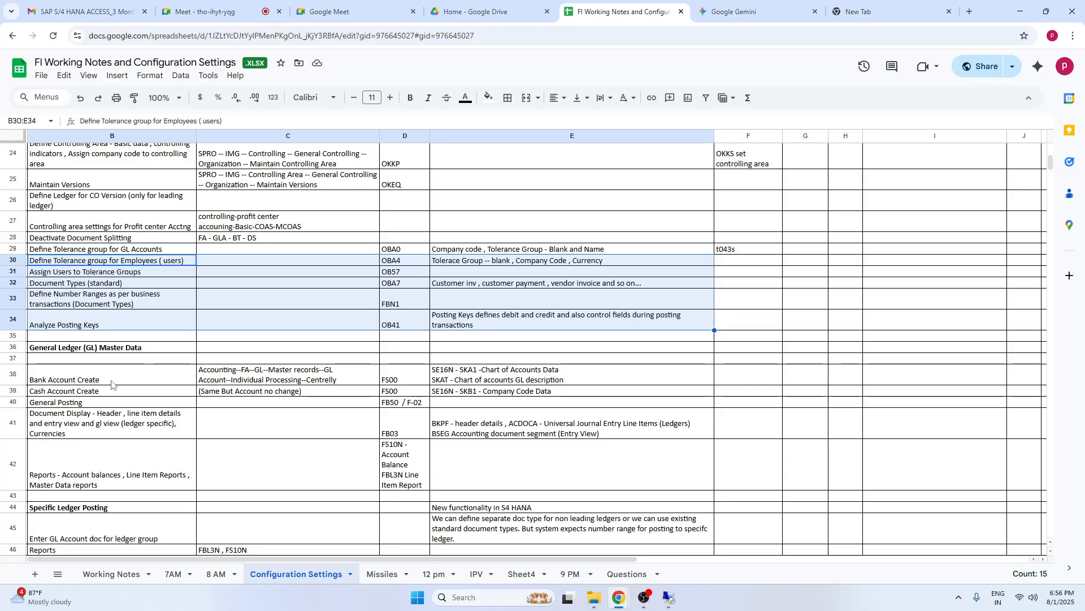
Step: Review the General Ledger master data entries for account creation, general posting, document display and reports in rows 38 to 42
drag(81, 378, 499, 405)
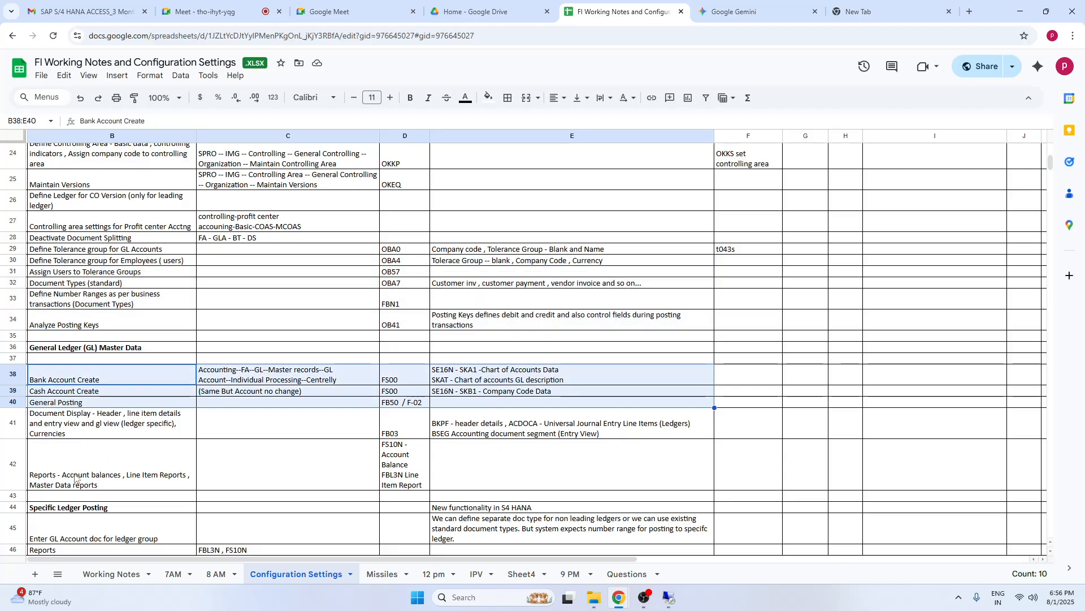
click(77, 479)
click(104, 423)
Step: Switch back to SAP and view the displayed document's header details and bank line item
click(670, 597)
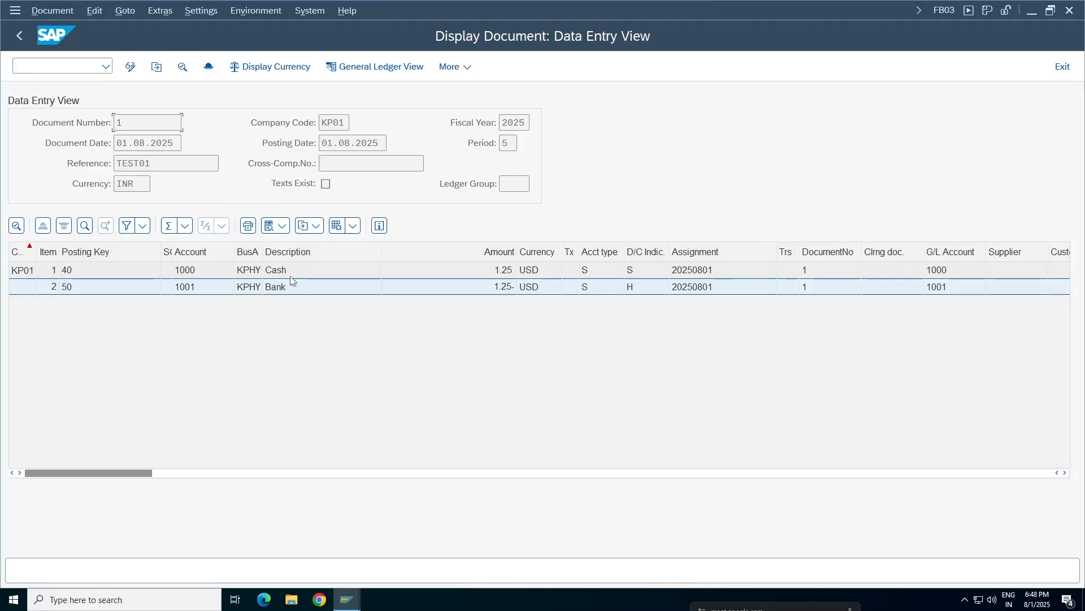
click(208, 66)
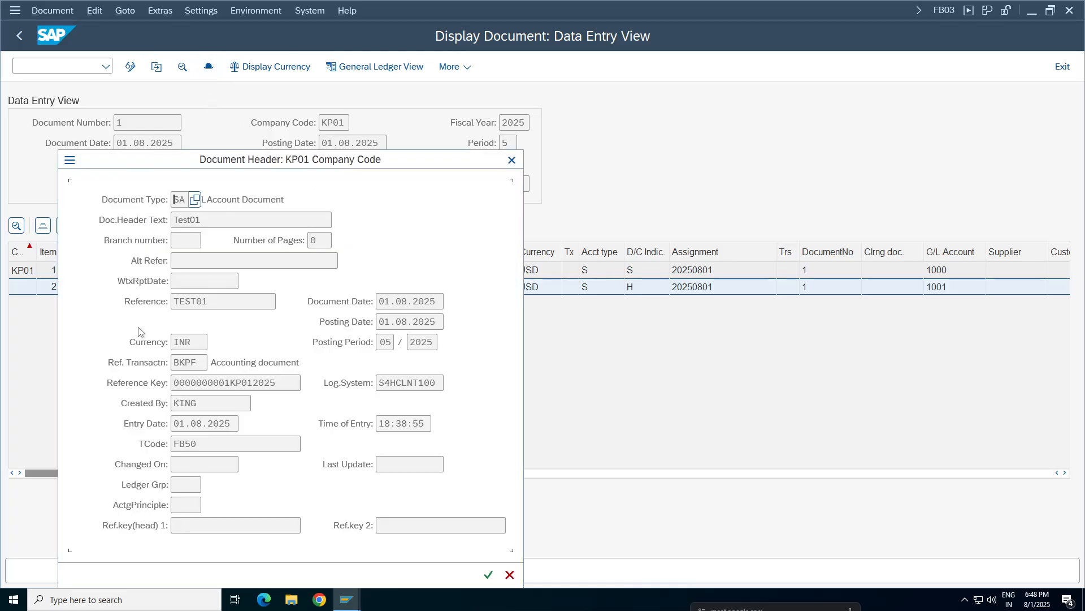
click(513, 160)
click(272, 288)
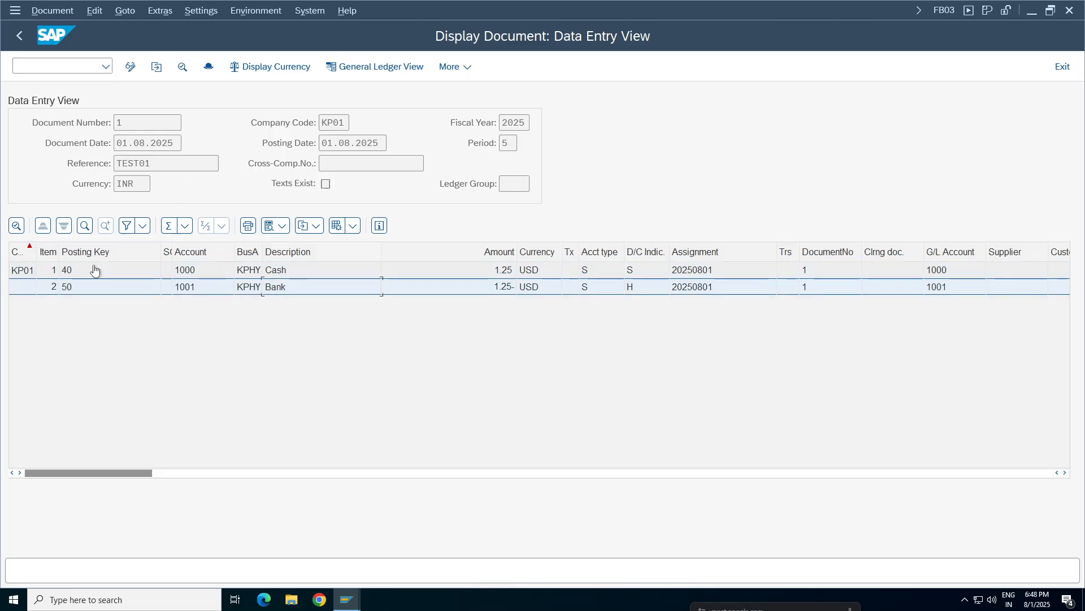
Step: Start transaction SE16N and load the accounting document header table BKPF
click(62, 65)
text(/ose16n)
key(Return)
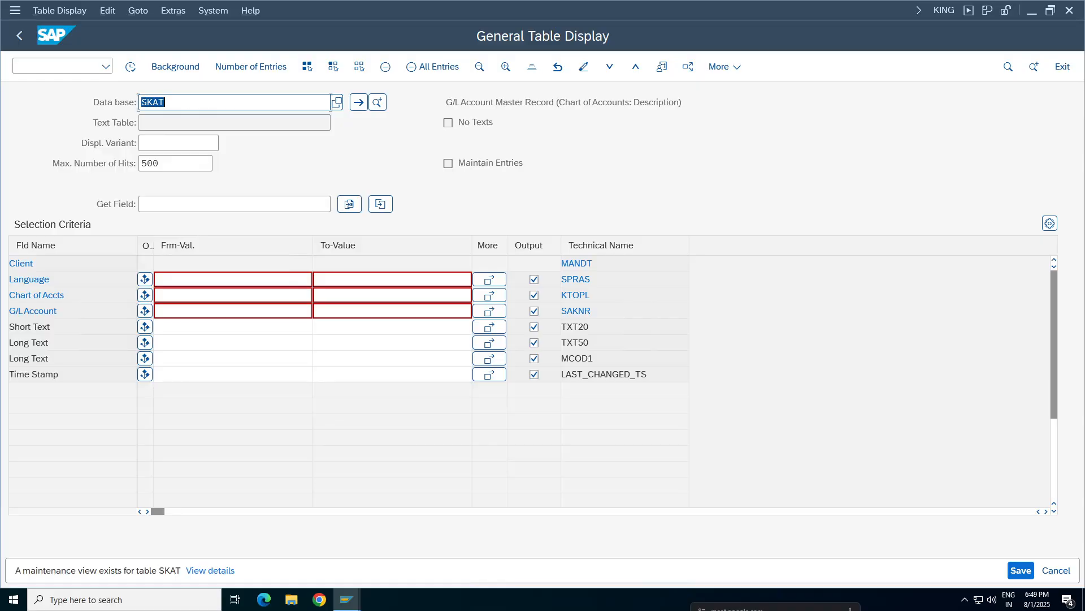
key(BackSpace)
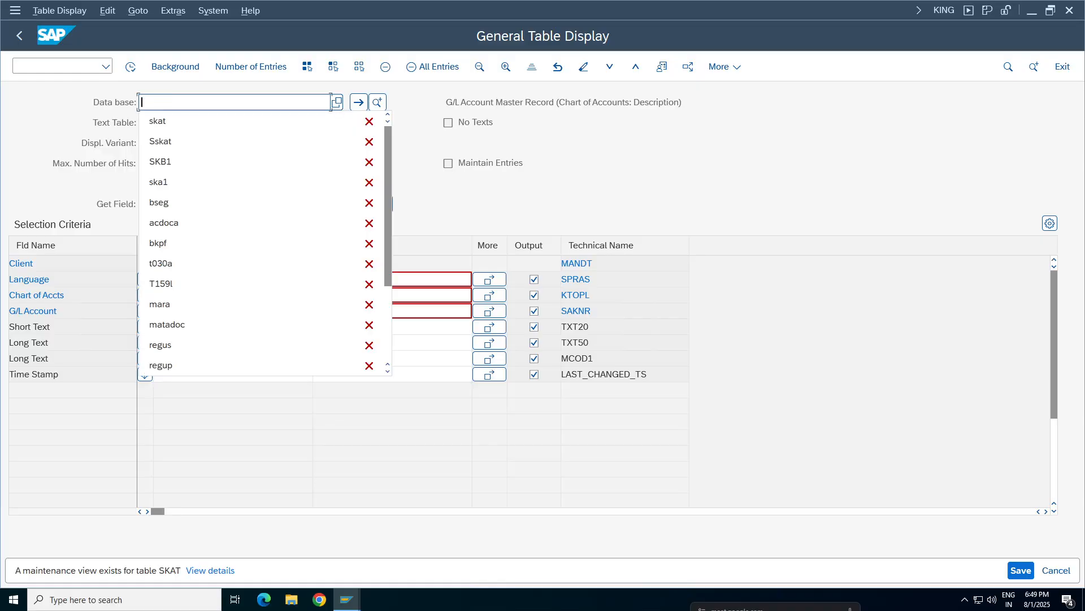
text(a)
key(BackSpace)
key(BackSpace)
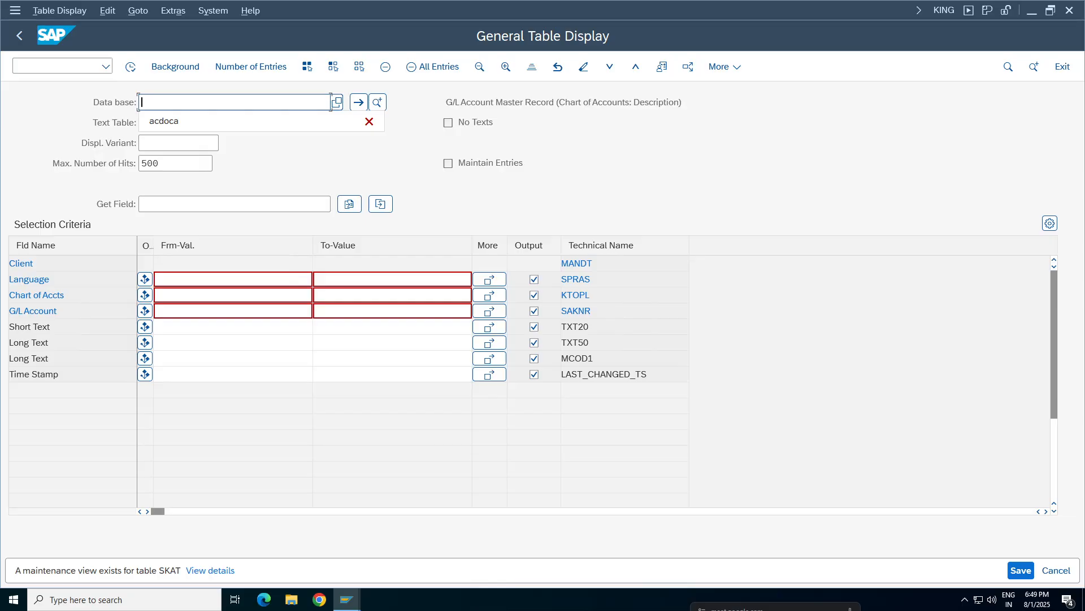
text(bkpf)
key(Return)
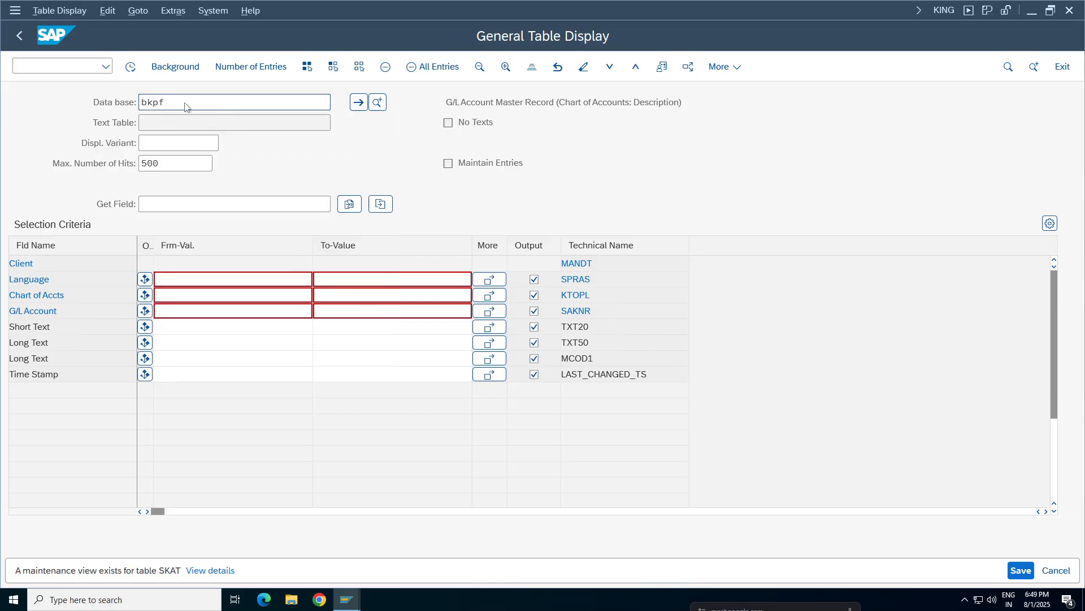
key(Tab)
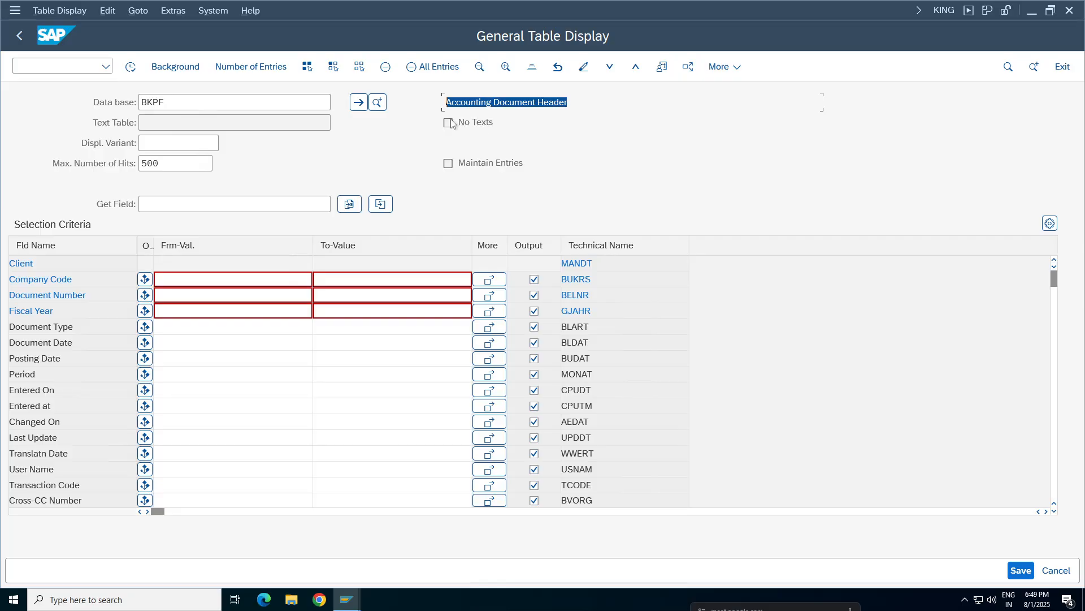
Step: Restrict the BKPF selection to company code KP01 and display the matching entries
click(549, 103)
drag(219, 106, 120, 136)
click(172, 280)
text(k)
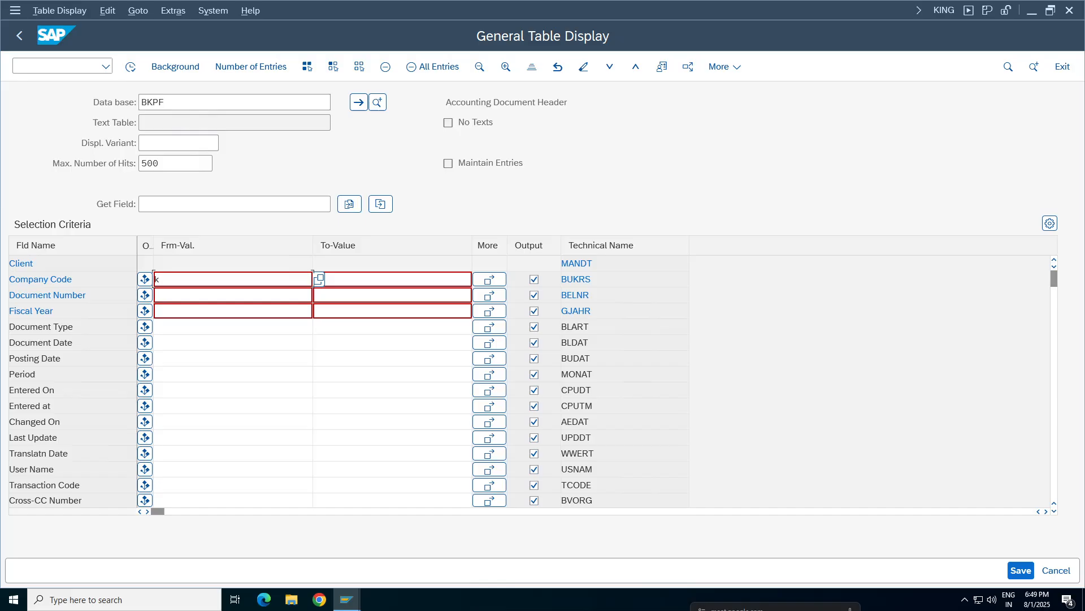
text(p01)
key(Return)
double_click(187, 283)
click(130, 68)
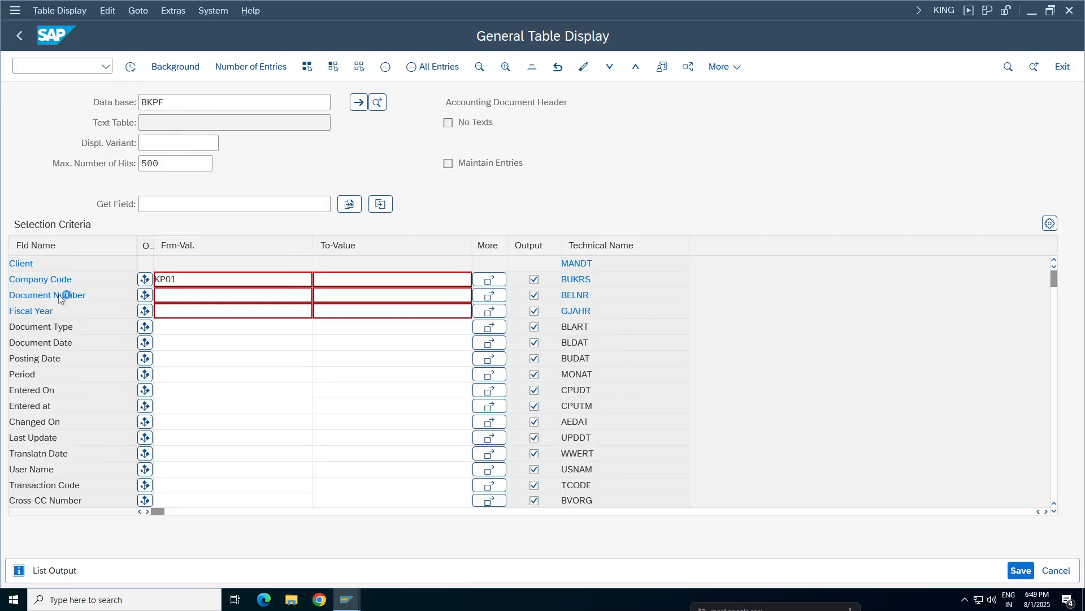
Step: Examine the BKPF entry's company code, document number, document date, posting date and entry date
click(41, 263)
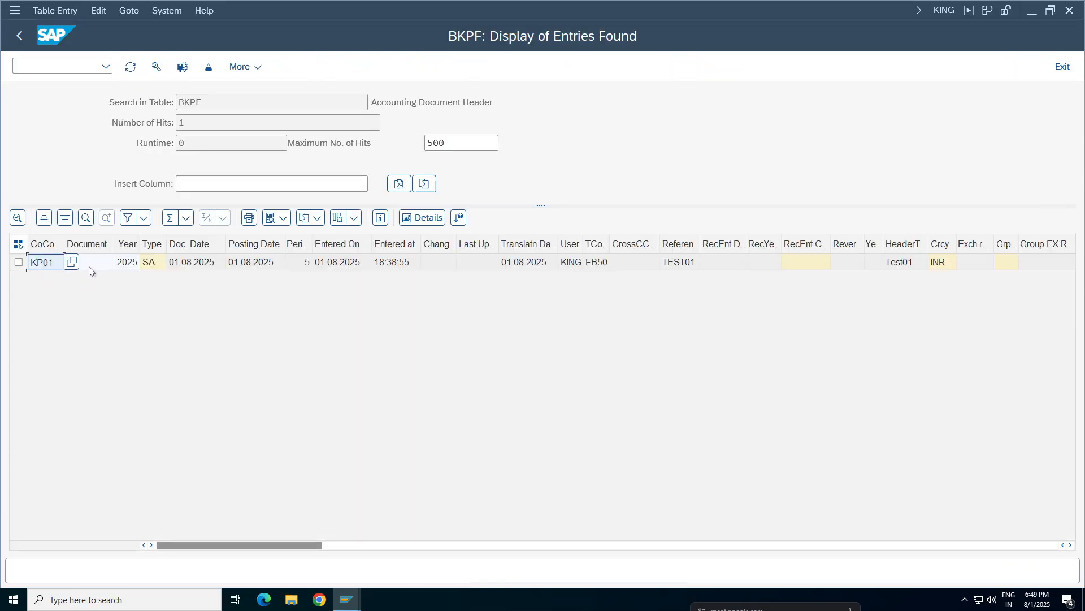
click(89, 264)
click(175, 264)
click(256, 267)
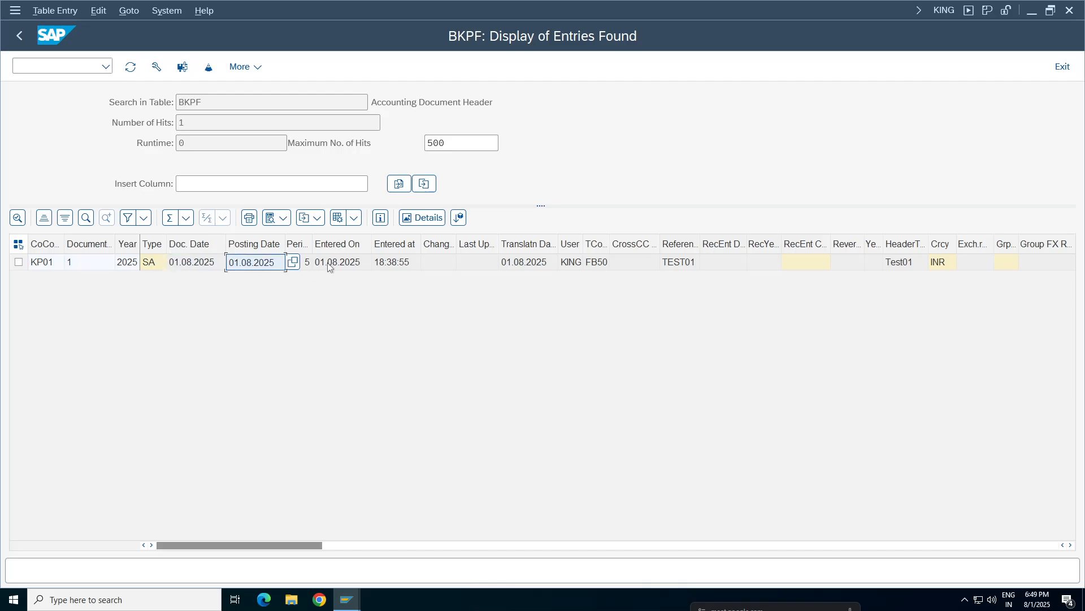
click(327, 264)
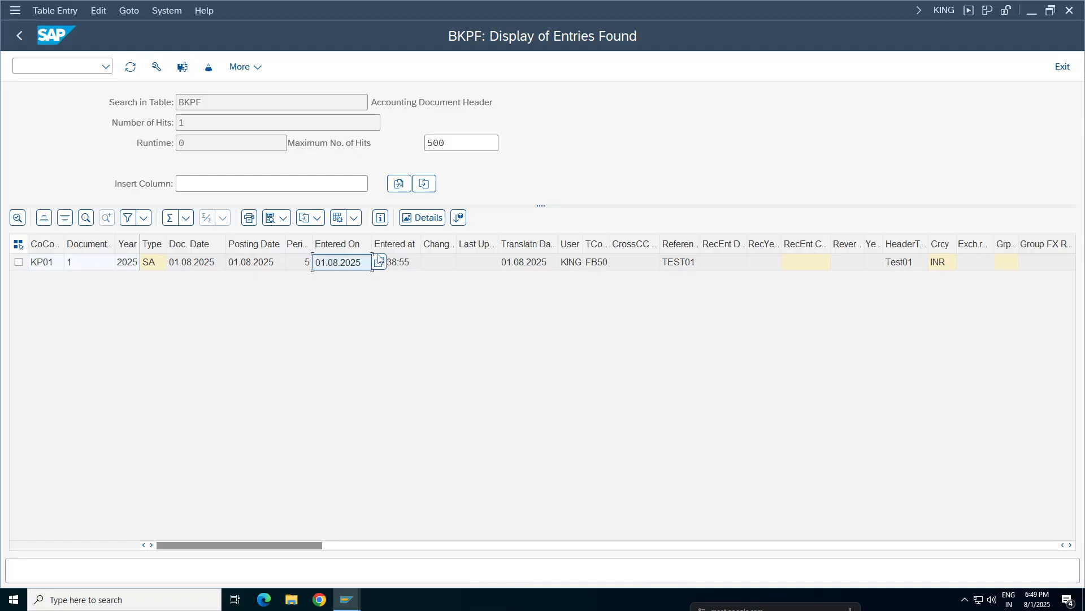
Step: Return to the table selection and load the universal journal line items table ACDOCA
click(23, 45)
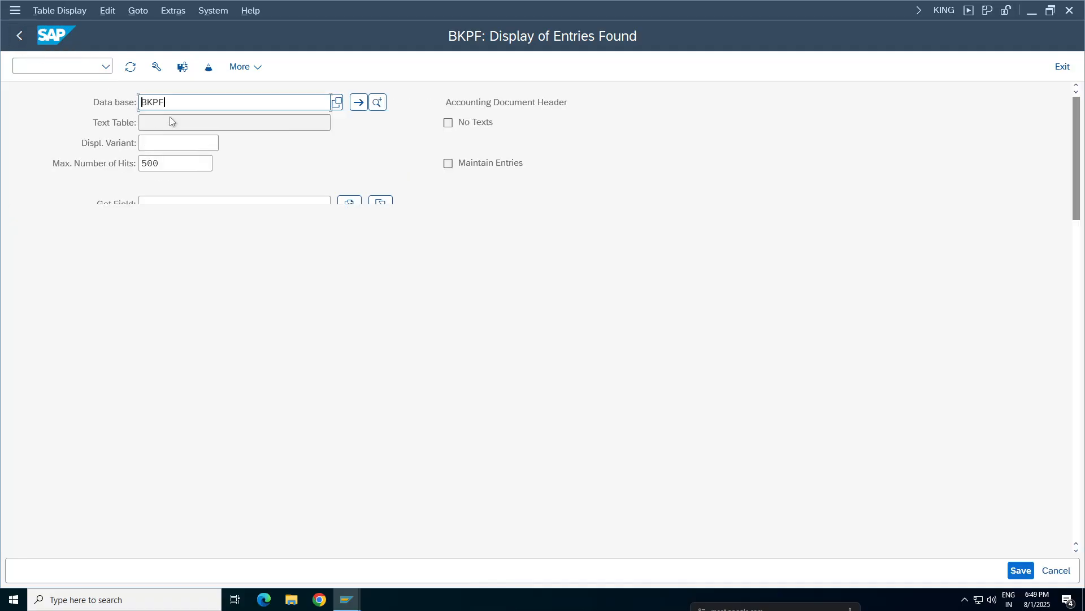
key(BackSpace)
key(BackSpace)
key(BackSpace)
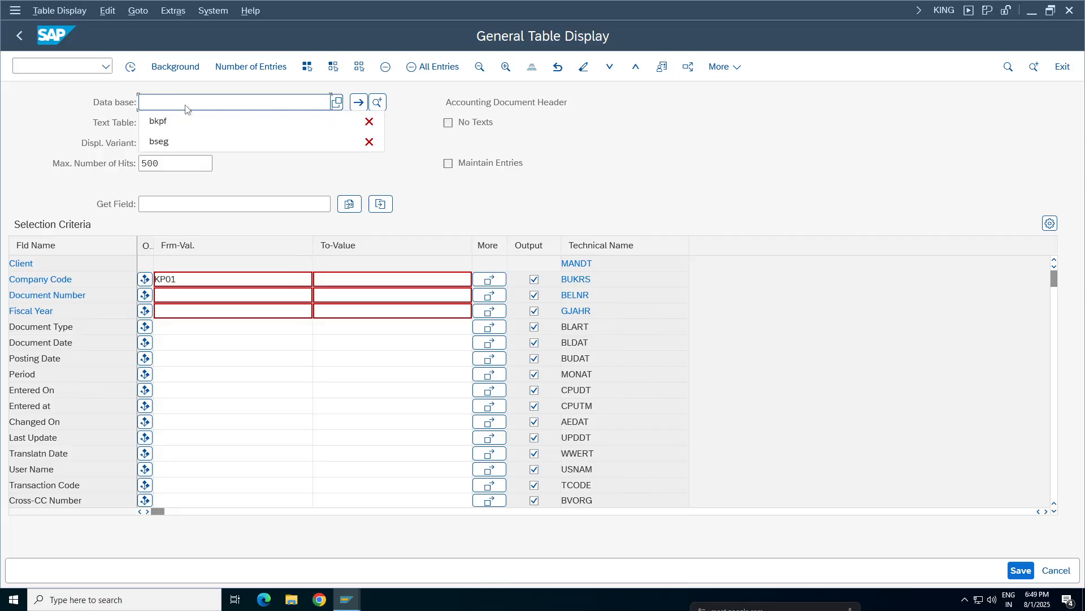
text(acd)
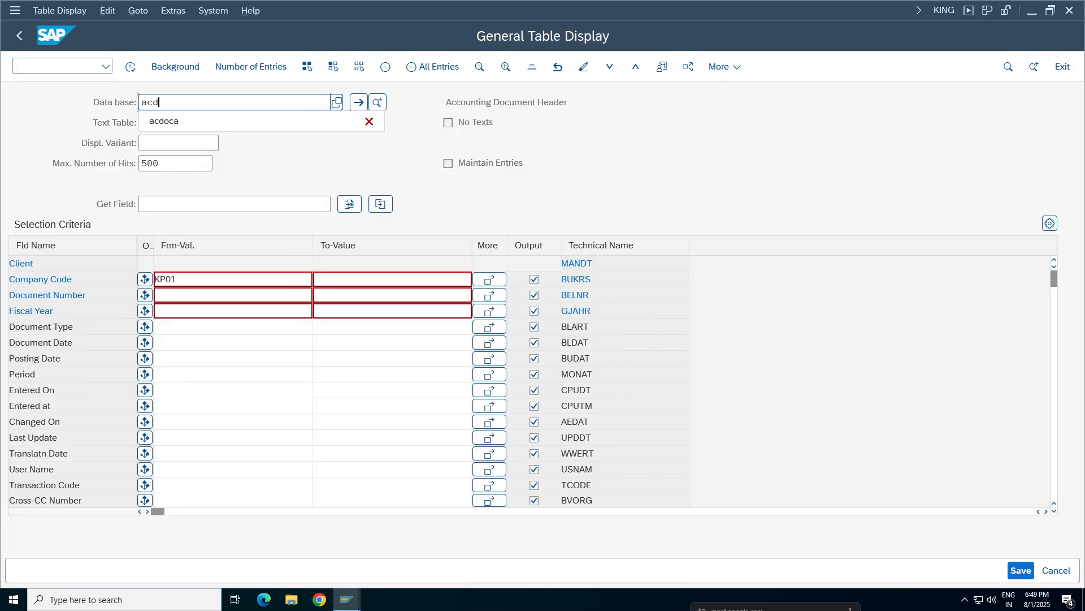
key(Down)
key(Return)
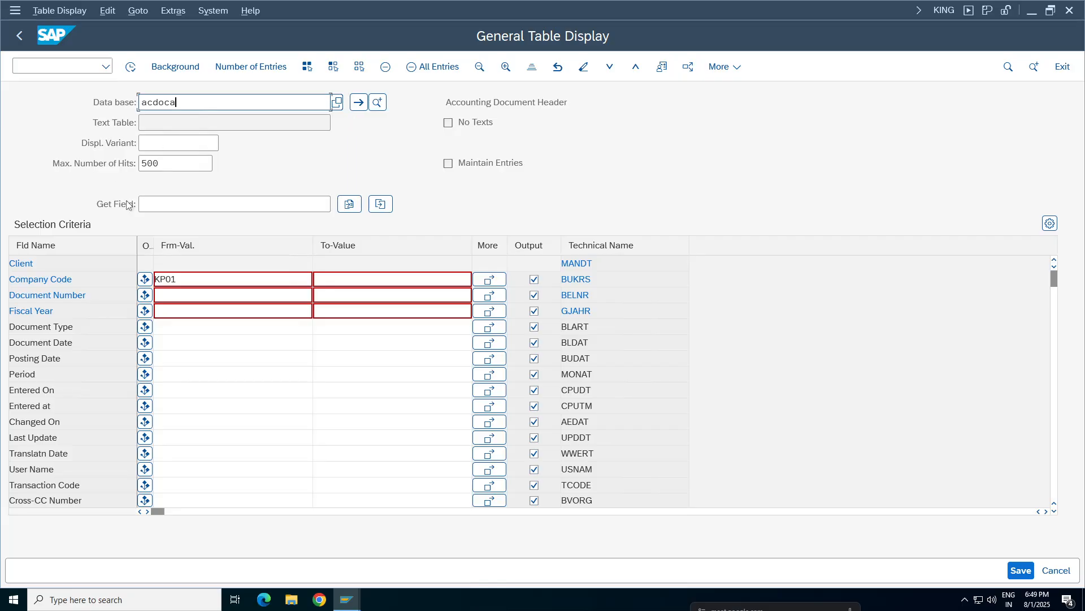
key(Return)
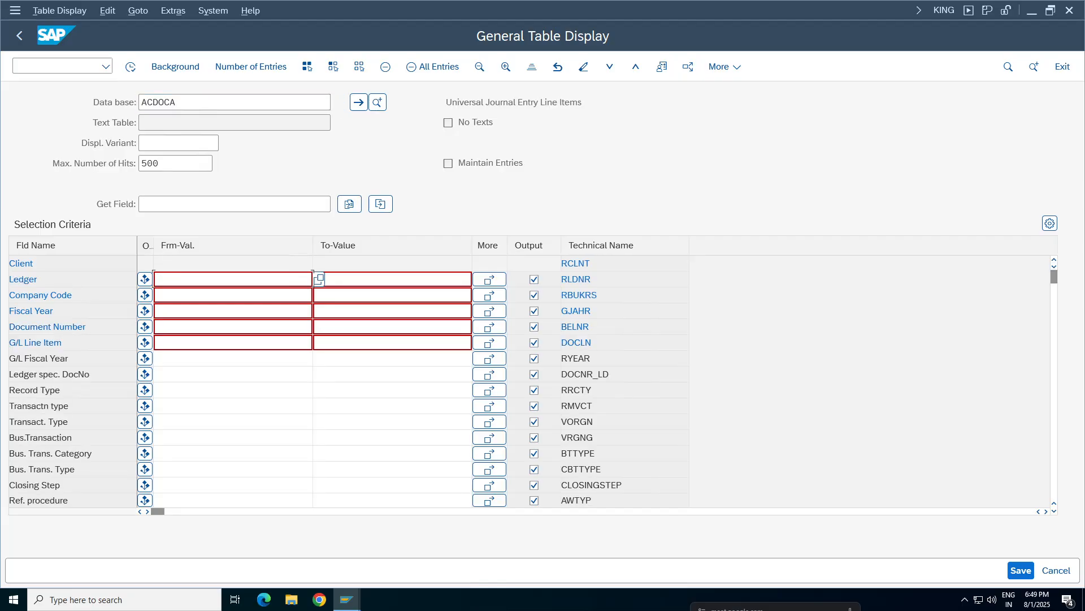
Step: Leave the ledger blank, restrict ACDOCA to company code KP01 and display the document's line items per ledger
key(Return)
key(BackSpace)
key(BackSpace)
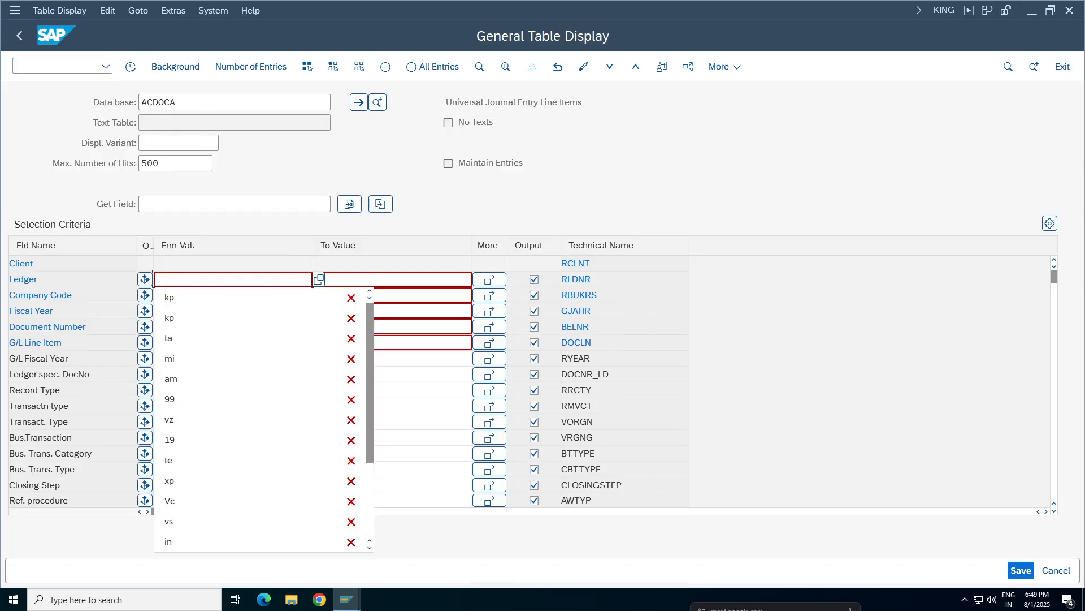
key(Return)
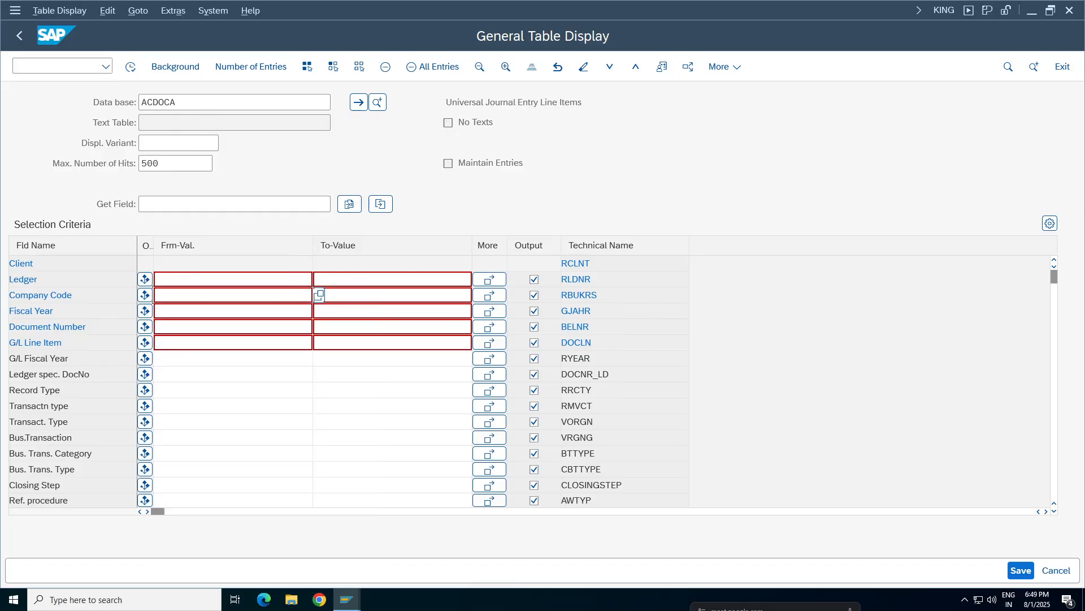
text(kp01)
click(130, 68)
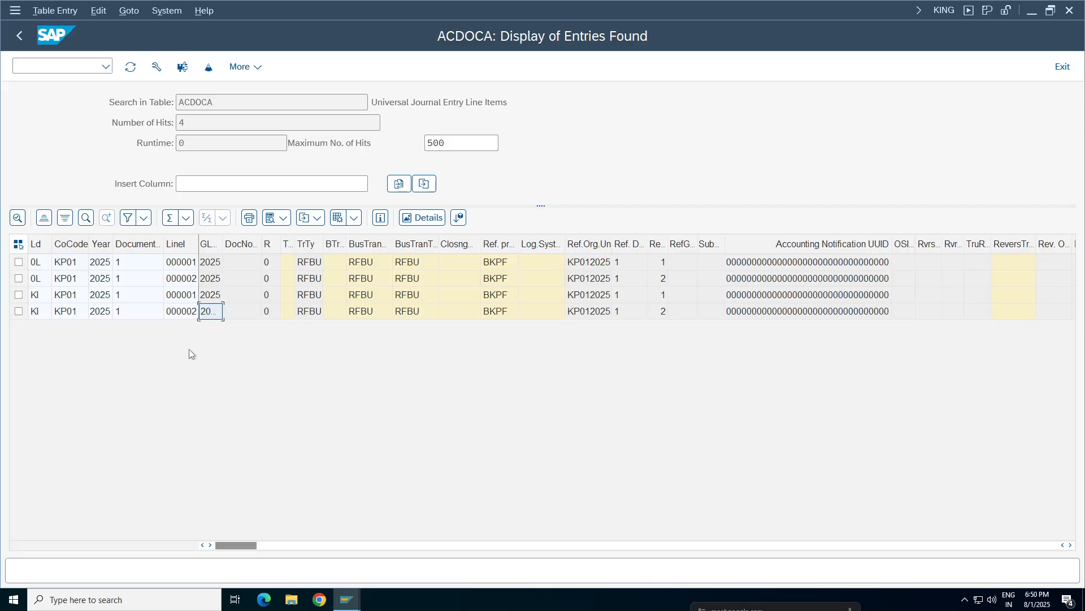
click(135, 293)
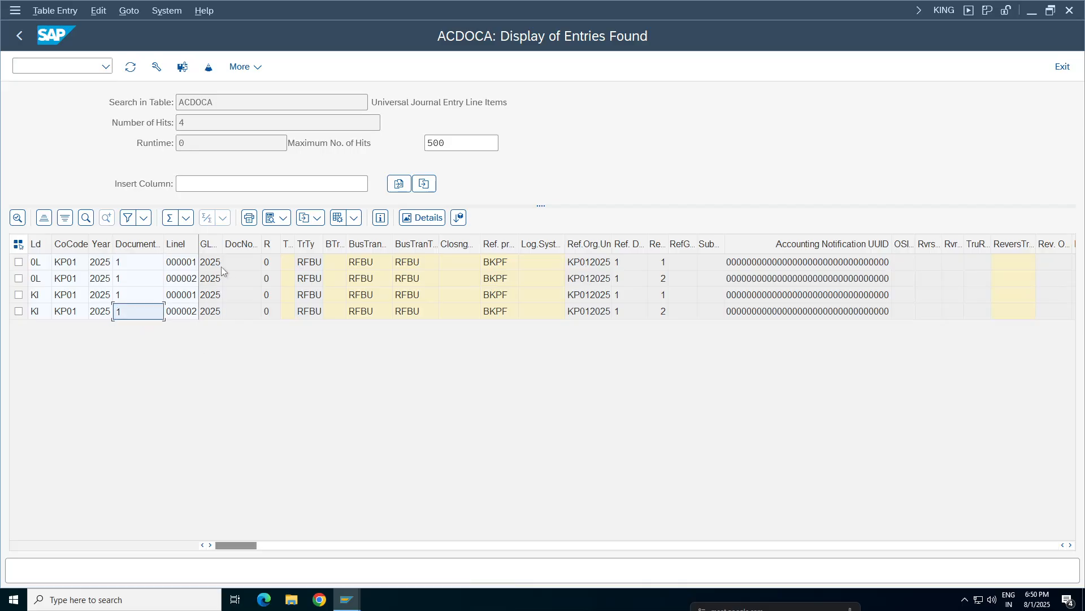
Step: Widen the ledger column of the ACDOCA results and examine which ledger each line item of the document belongs to
click(210, 295)
click(589, 313)
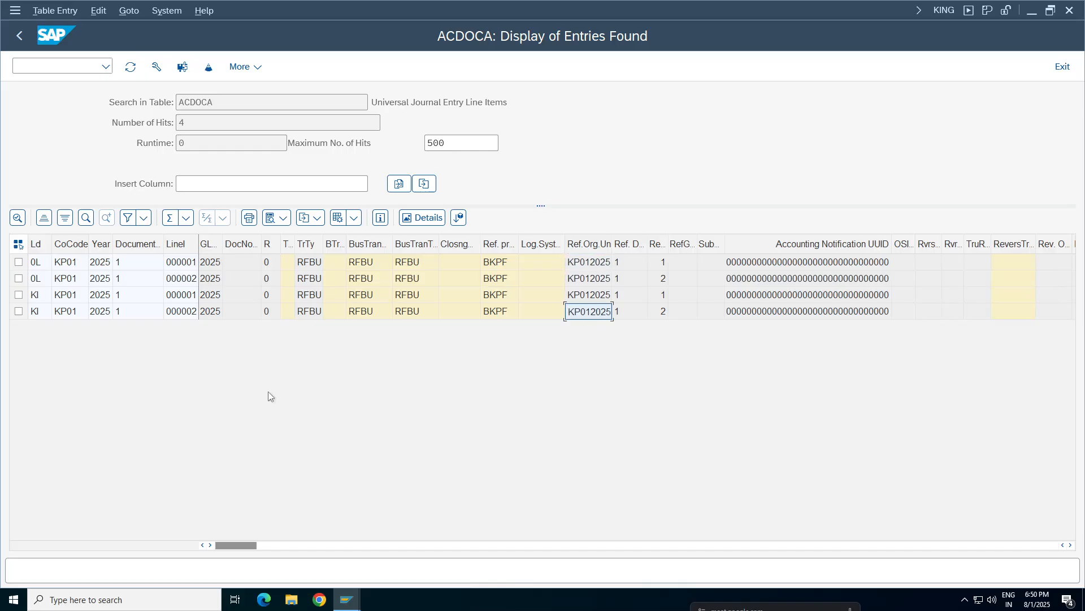
drag(53, 241, 5, 351)
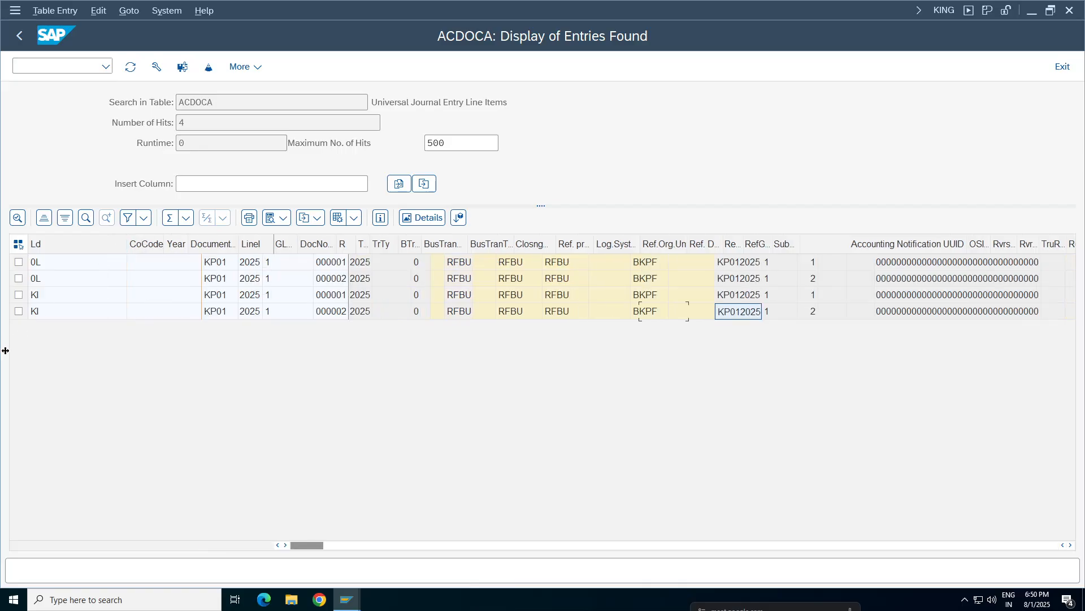
click(37, 273)
click(36, 266)
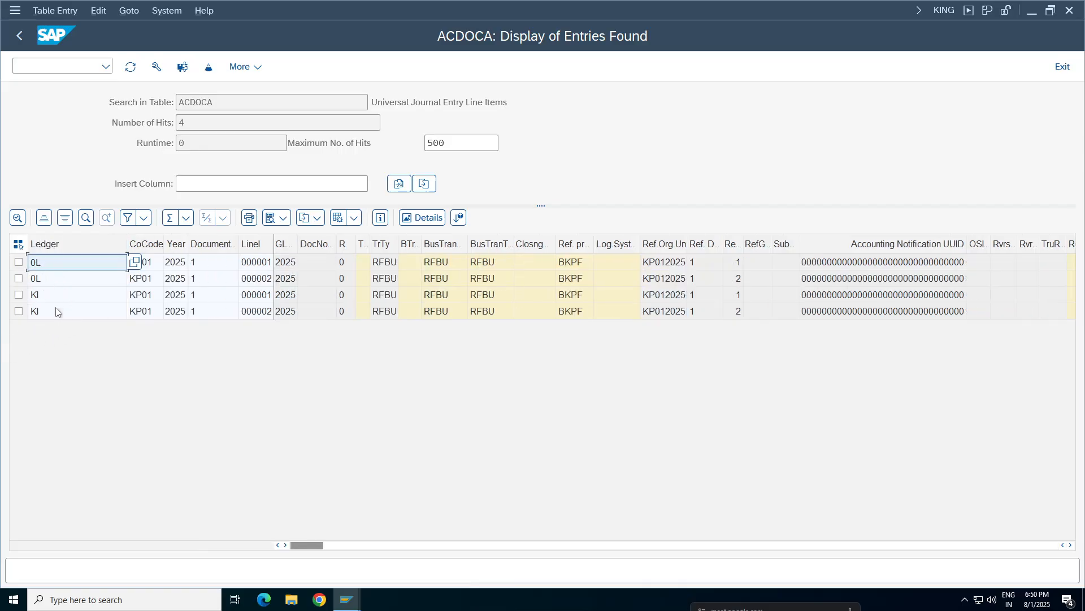
click(52, 295)
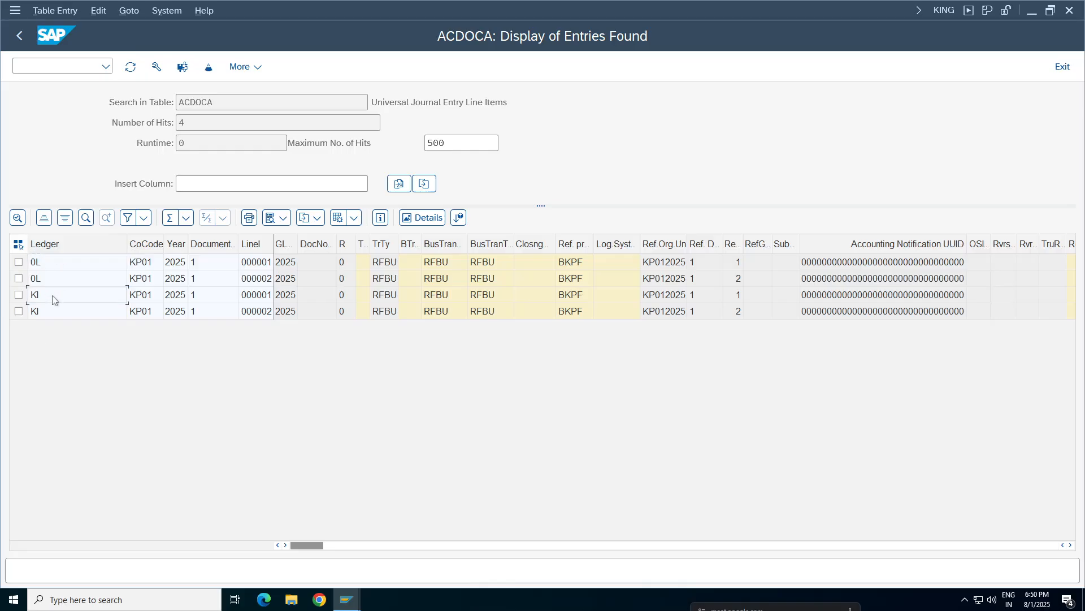
click(56, 309)
drag(214, 102, 177, 103)
Step: Return to the table selection and load the accounting document segment table BSEG
click(19, 35)
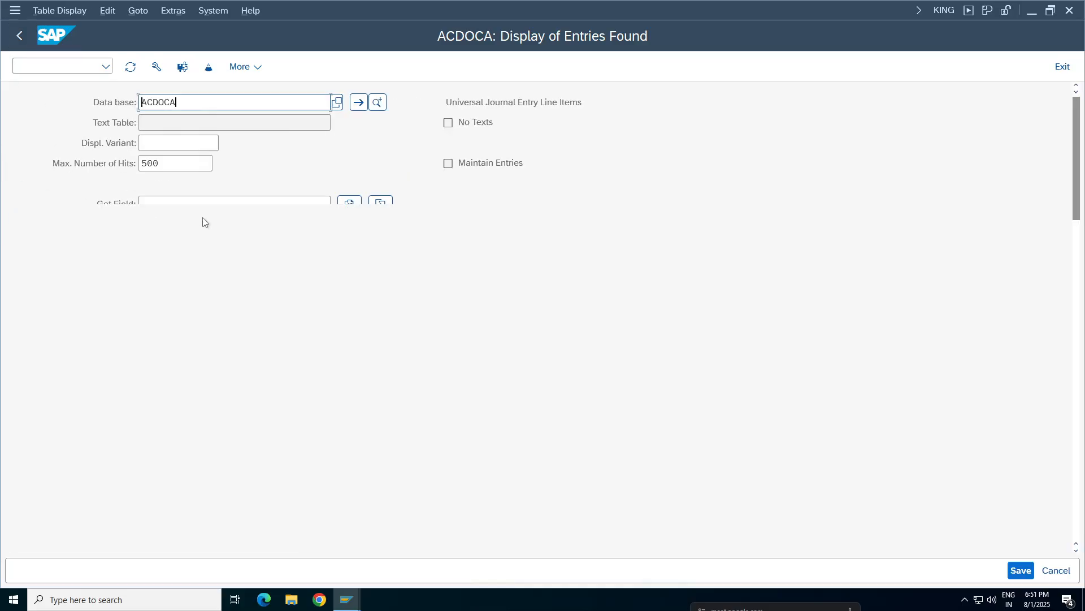
click(331, 102)
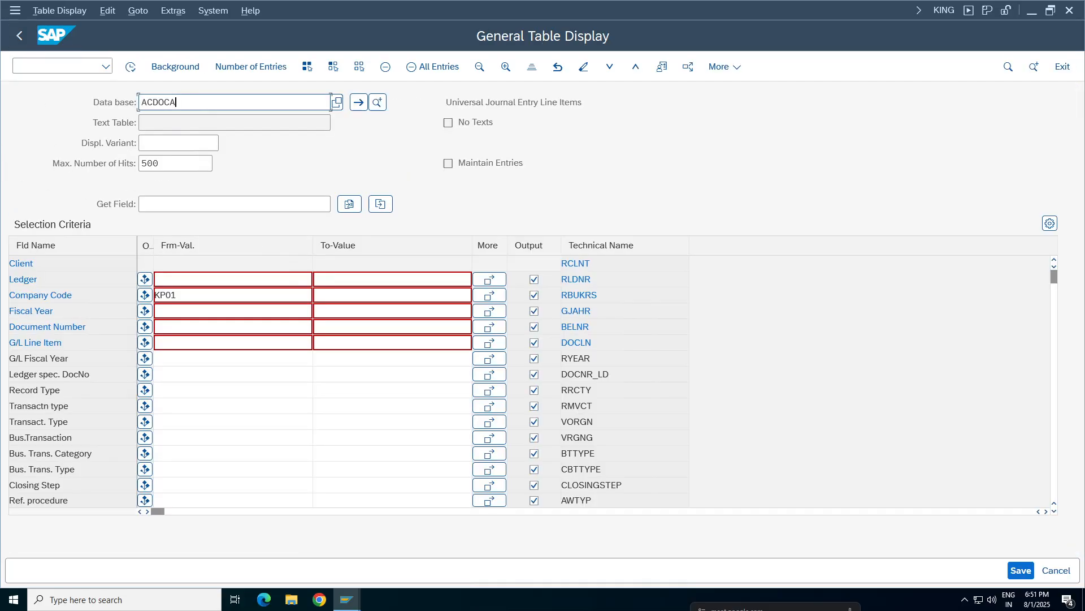
key(BackSpace)
key(BackSpace)
key(BackSpace)
key(BackSpace)
key(BackSpace)
key(BackSpace)
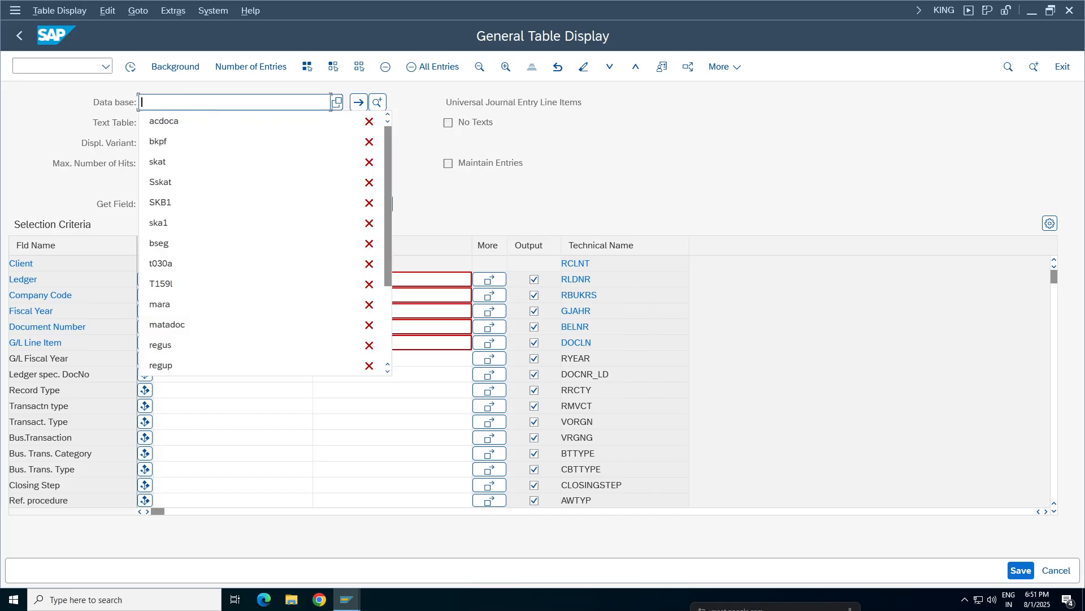
text(bseg)
key(Return)
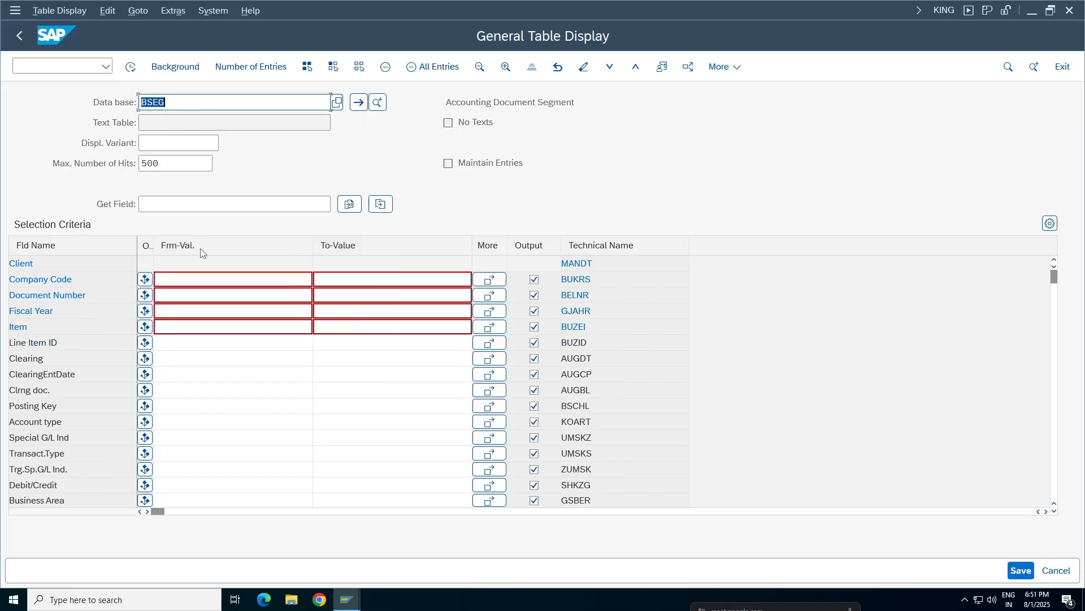
Step: Restrict the BSEG selection to company code KP01 and display the matching entries
click(186, 280)
text(kp01)
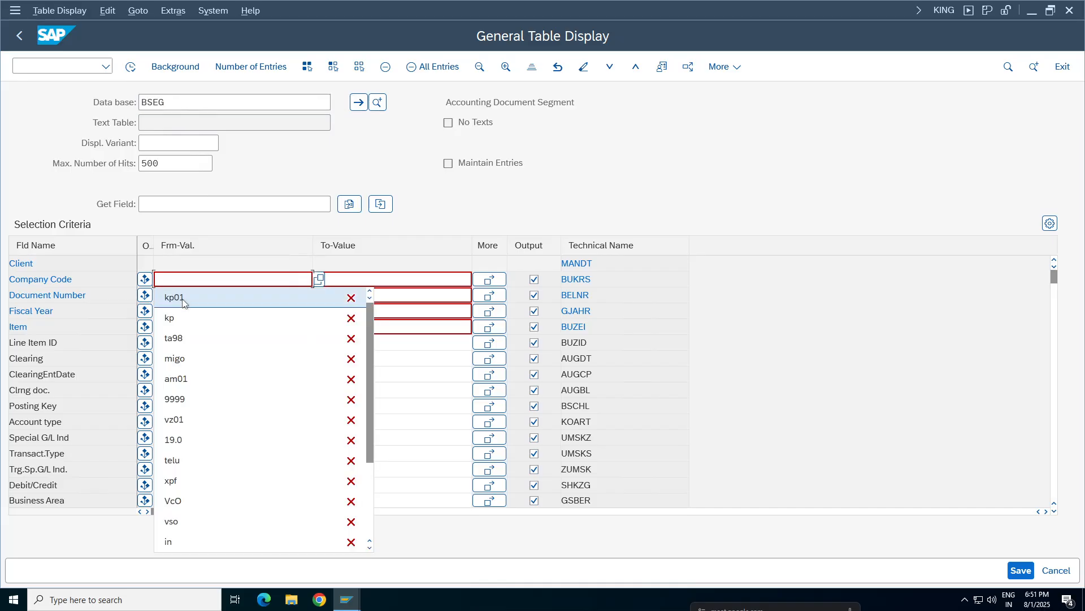
click(131, 67)
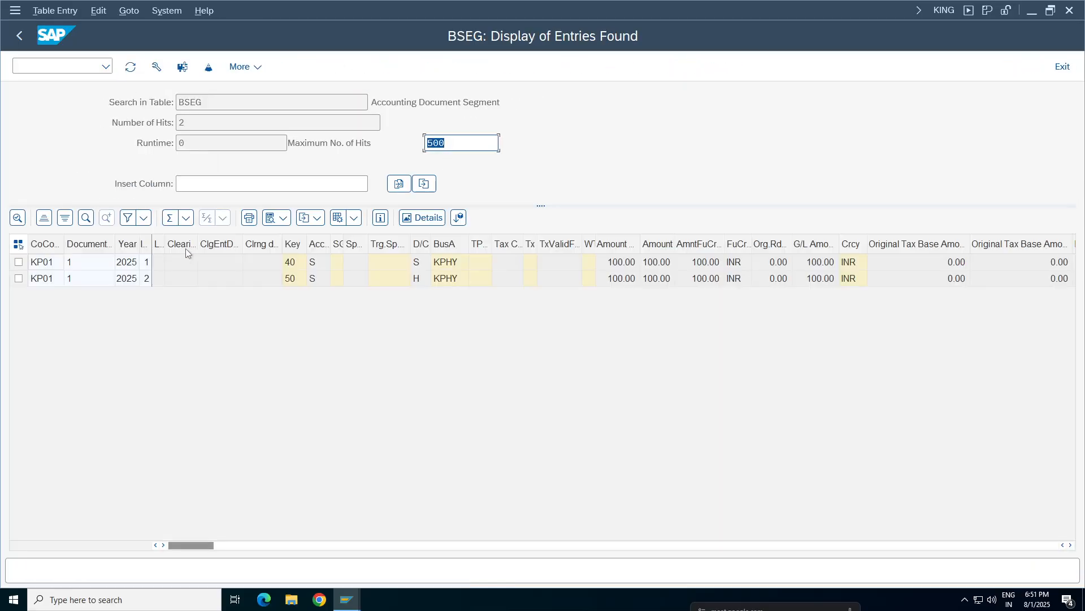
Step: Compare the BSEG line items with the posted document's data entry view in the other SAP session
click(347, 599)
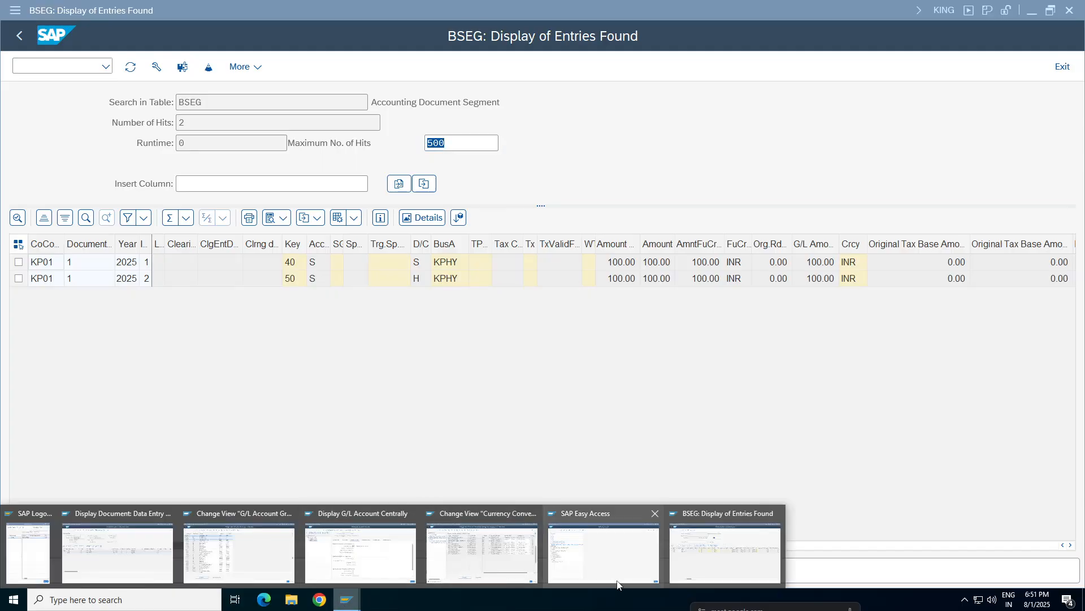
click(137, 557)
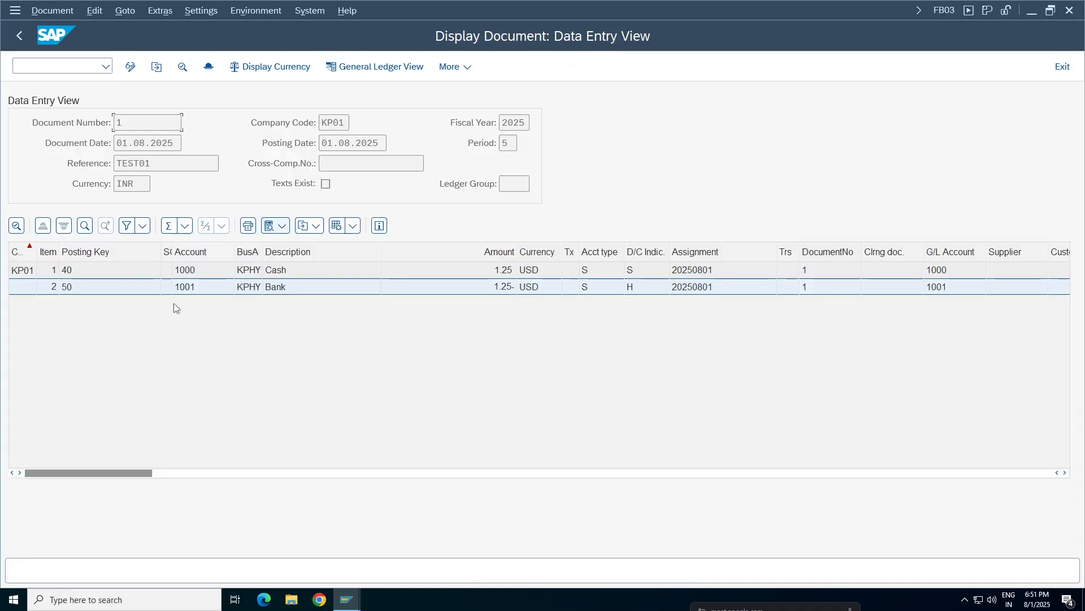
click(347, 600)
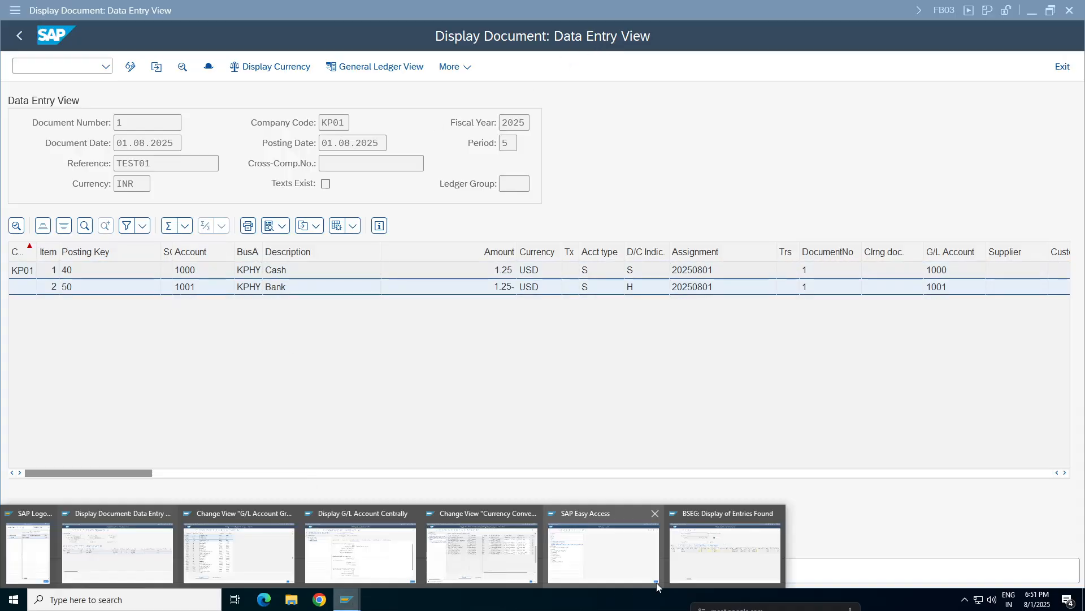
click(722, 578)
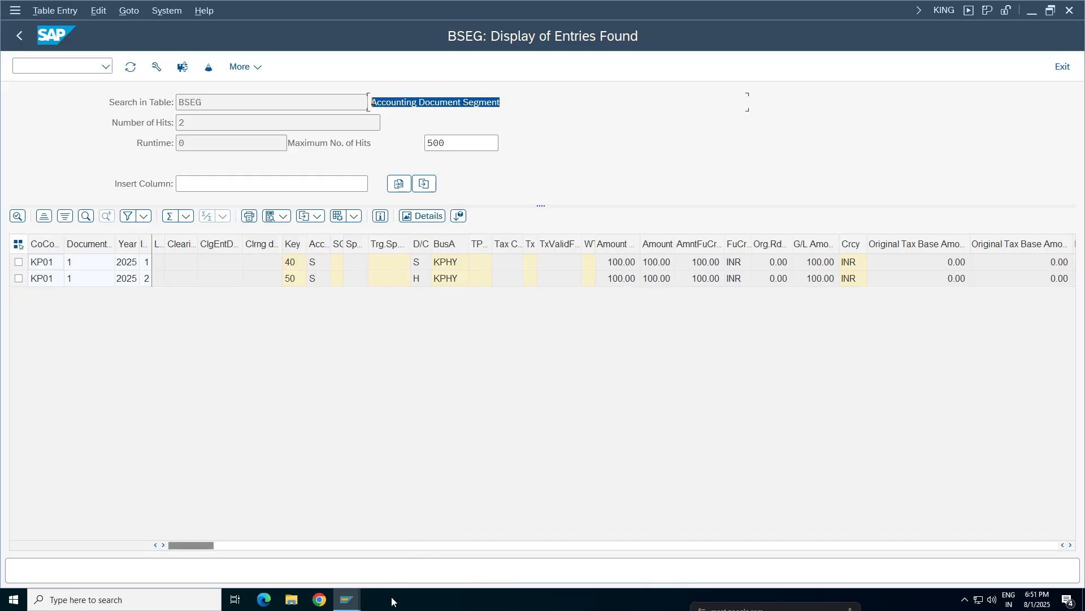
key(shift+Tab)
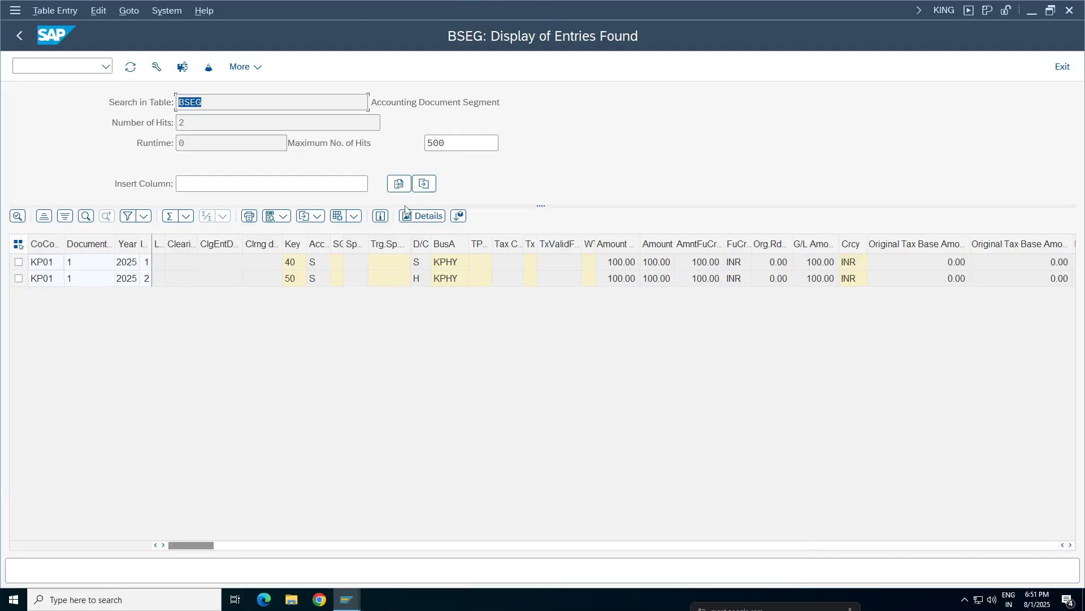
mouse_move(347, 599)
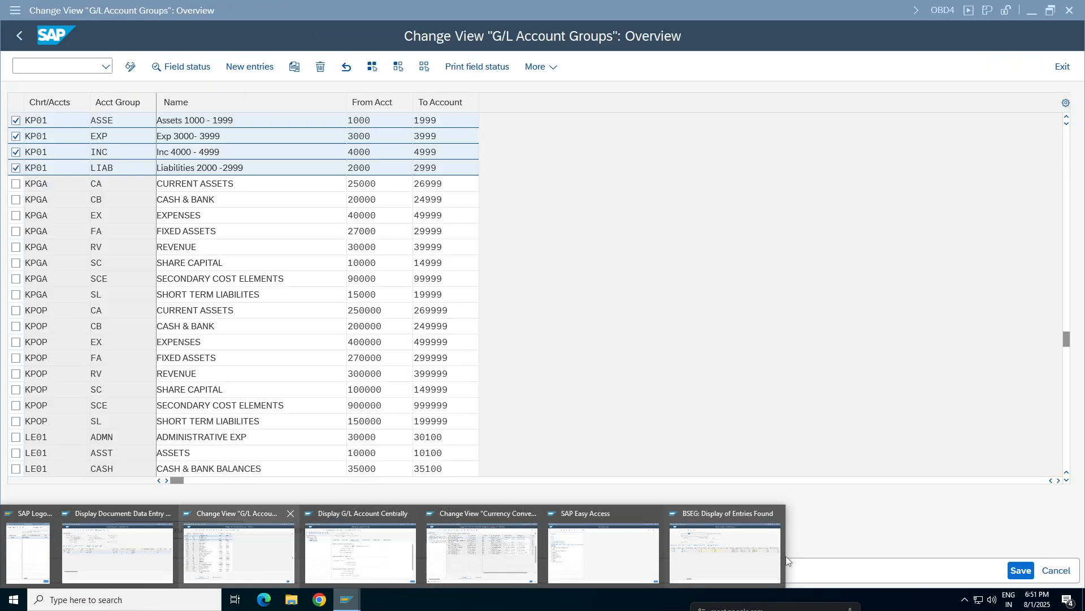
click(727, 558)
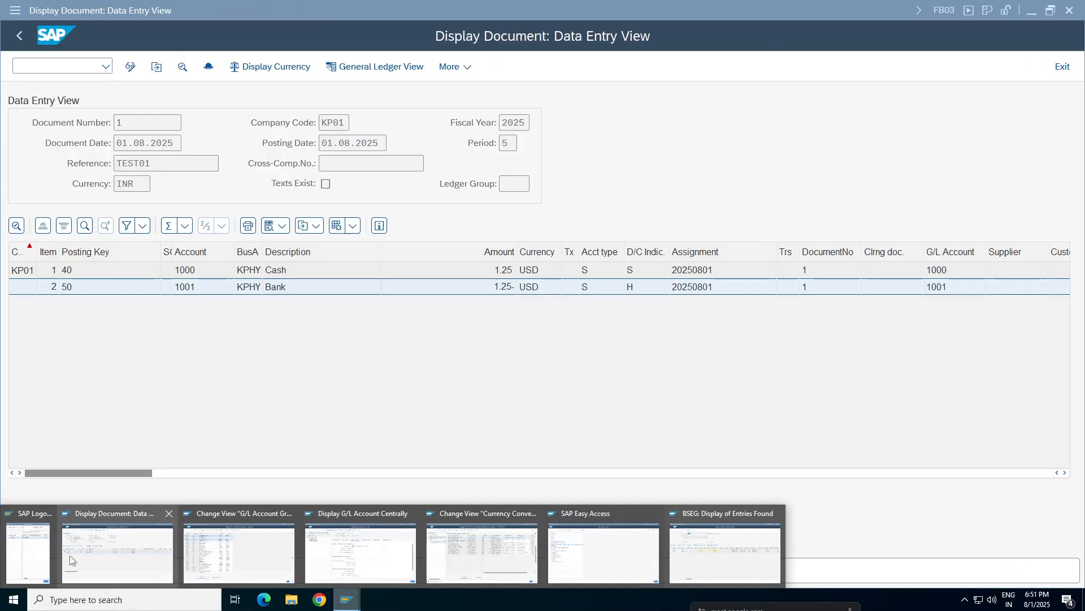
Step: Switch to the posted document, review its general ledger view for ledgers 0L and KI, and go back to the entry view
click(69, 555)
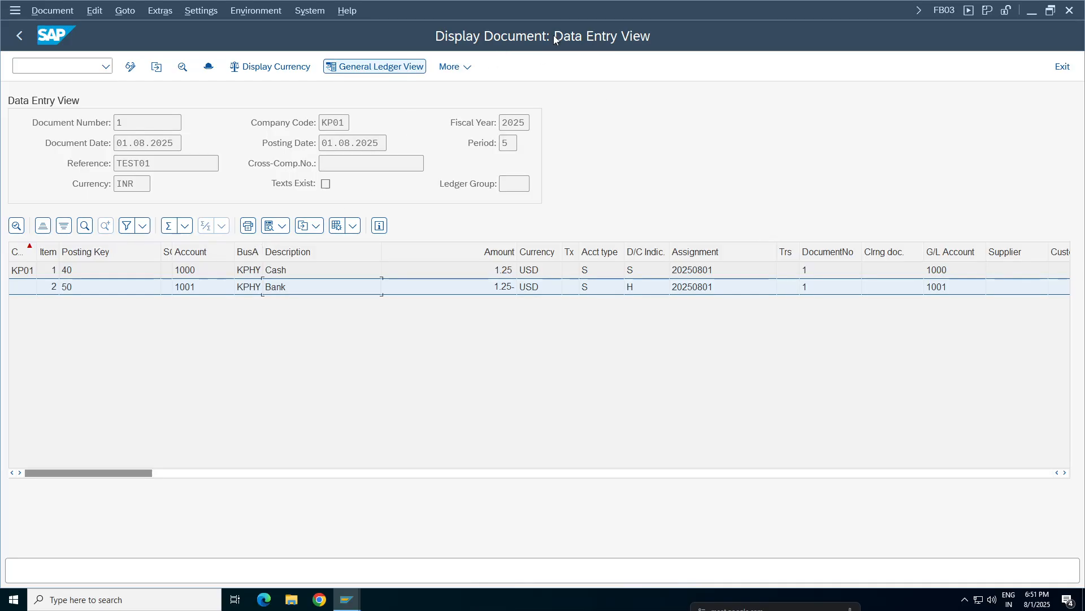
click(188, 271)
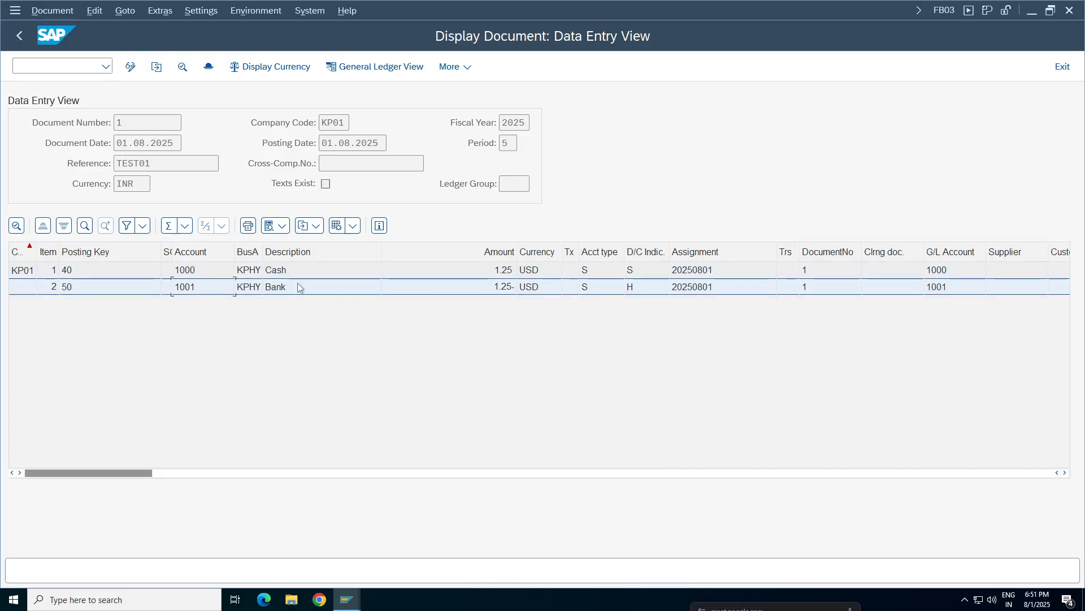
click(311, 284)
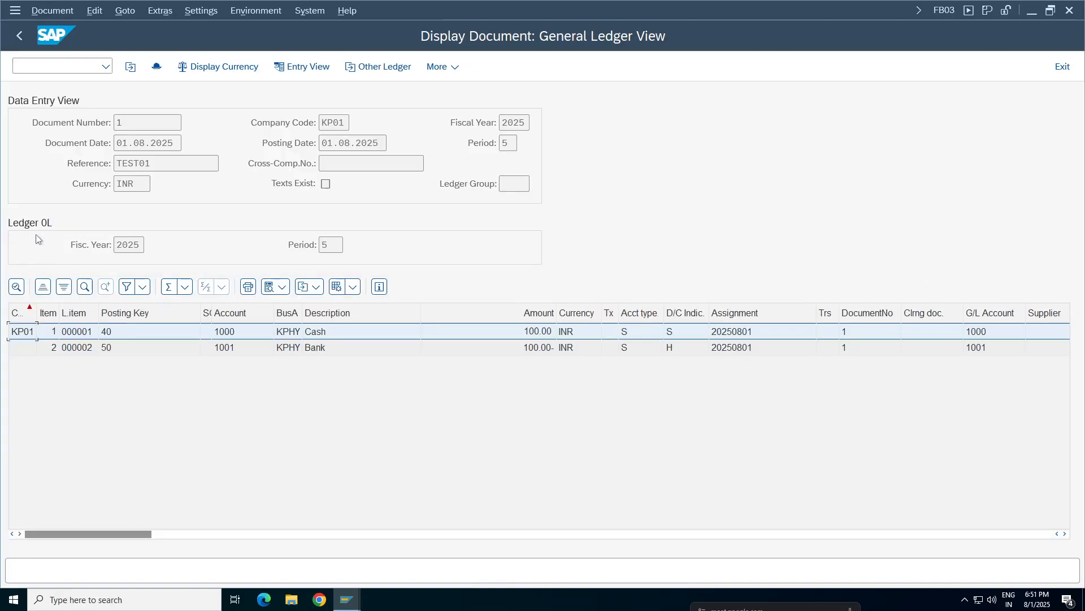
click(43, 223)
click(367, 69)
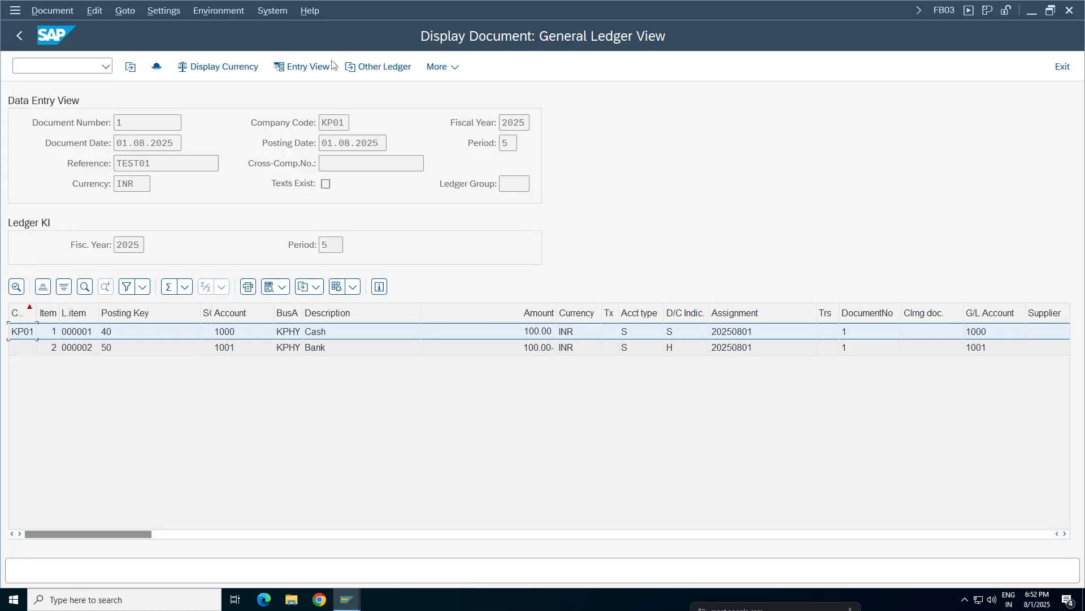
click(306, 67)
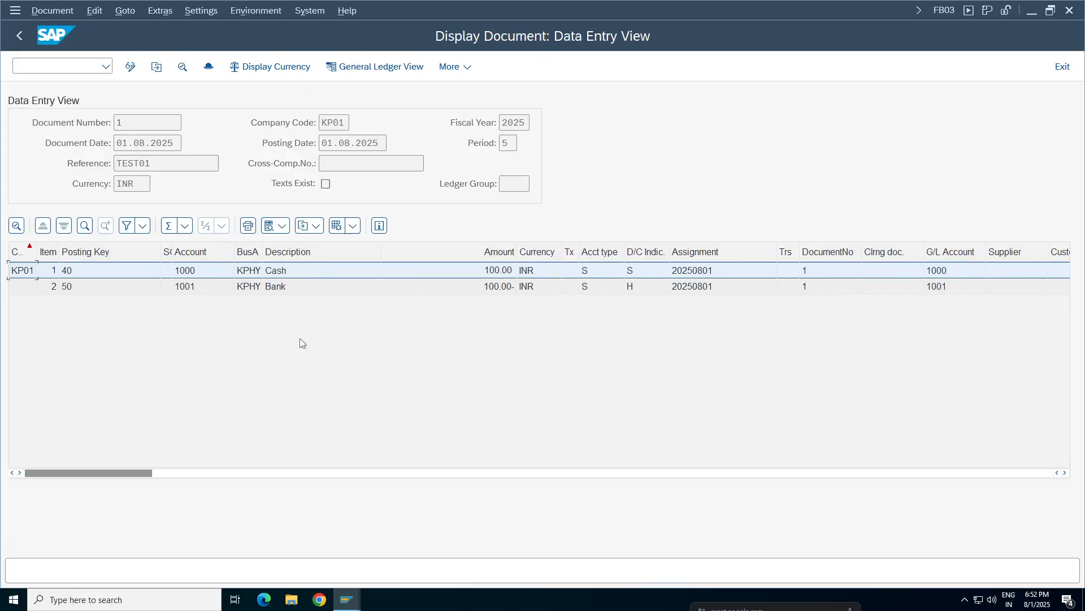
click(269, 288)
Step: Open the G/L account balance display and run it for account 1000 in company code KP01, fiscal year 2025
click(96, 70)
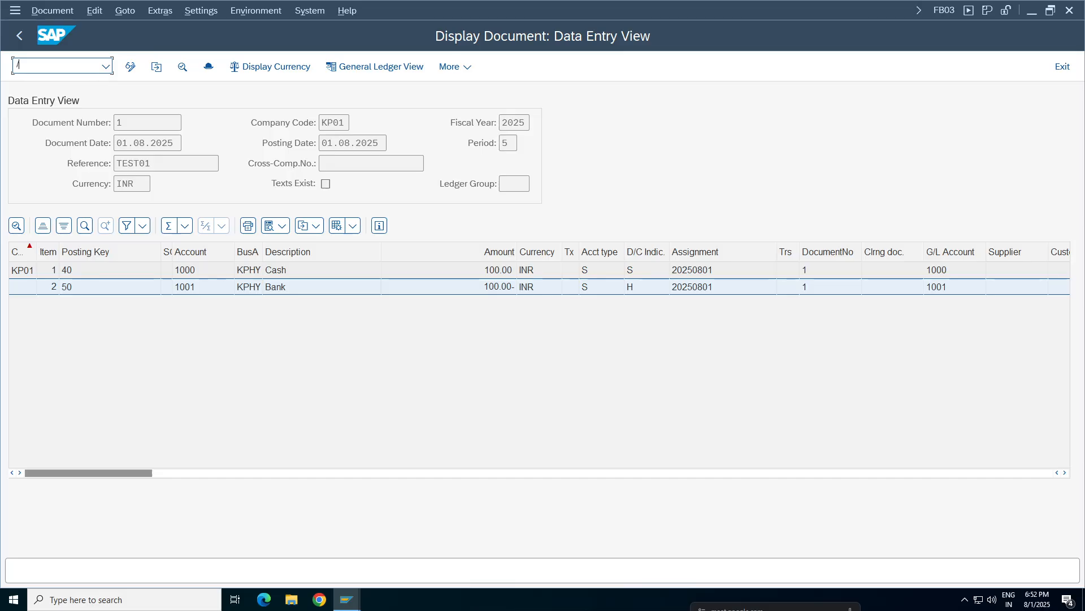
text(0n)
key(Return)
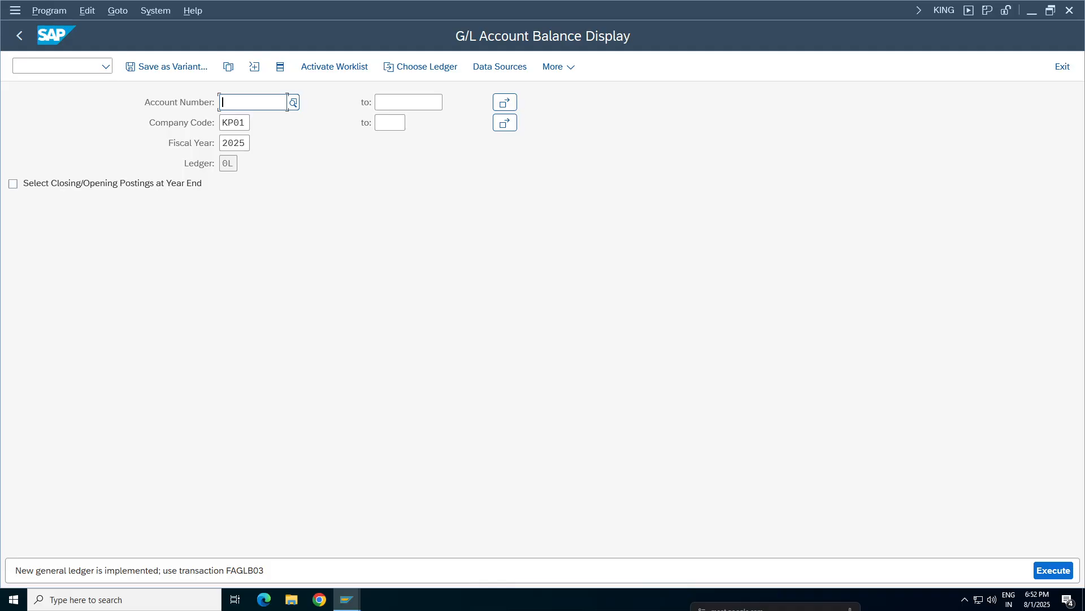
text(1000)
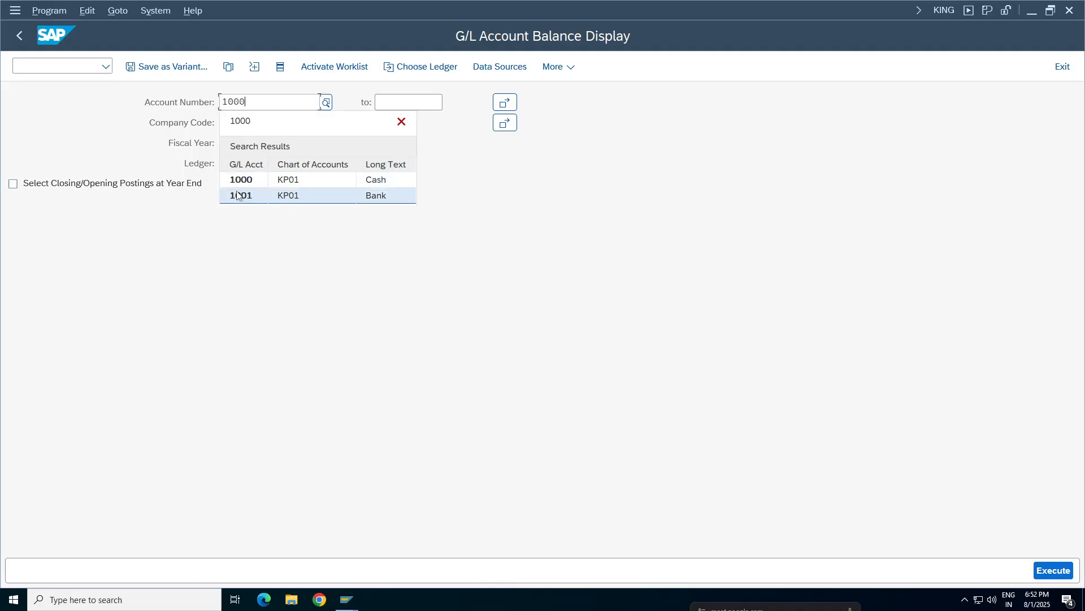
click(242, 180)
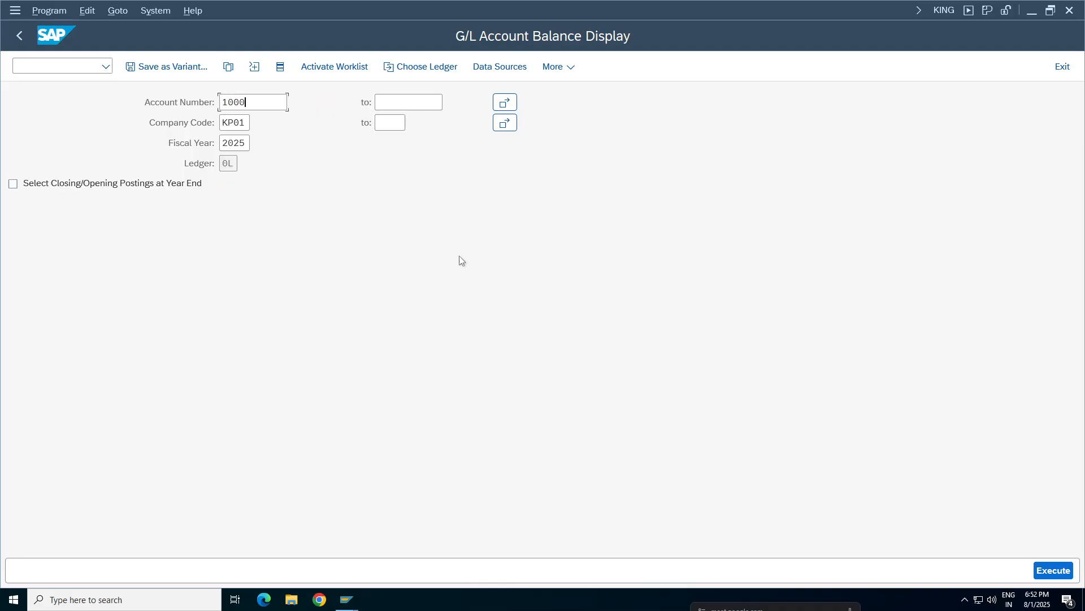
click(1034, 576)
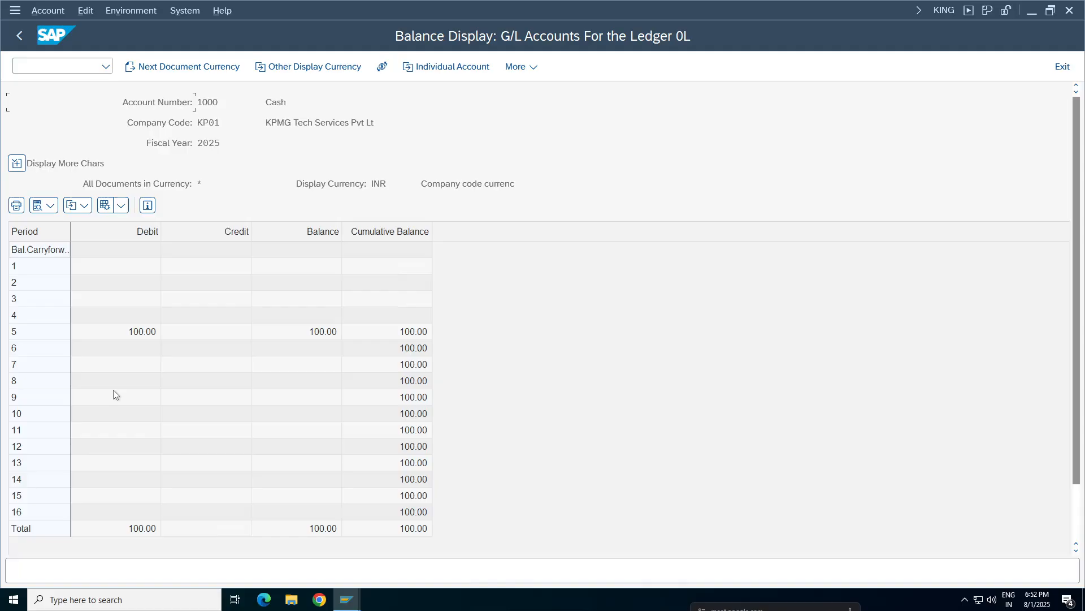
Step: Drill into the cash account's period 5 debit balance, check the line item's document date and posting key, and return to the balances
click(127, 336)
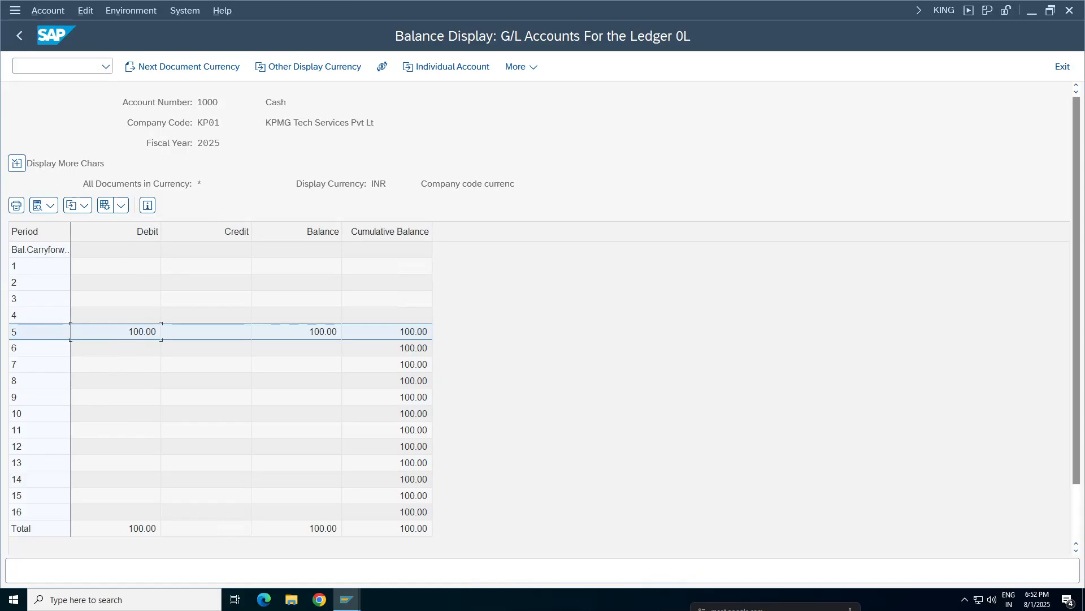
drag(292, 103, 265, 103)
click(169, 332)
double_click(134, 333)
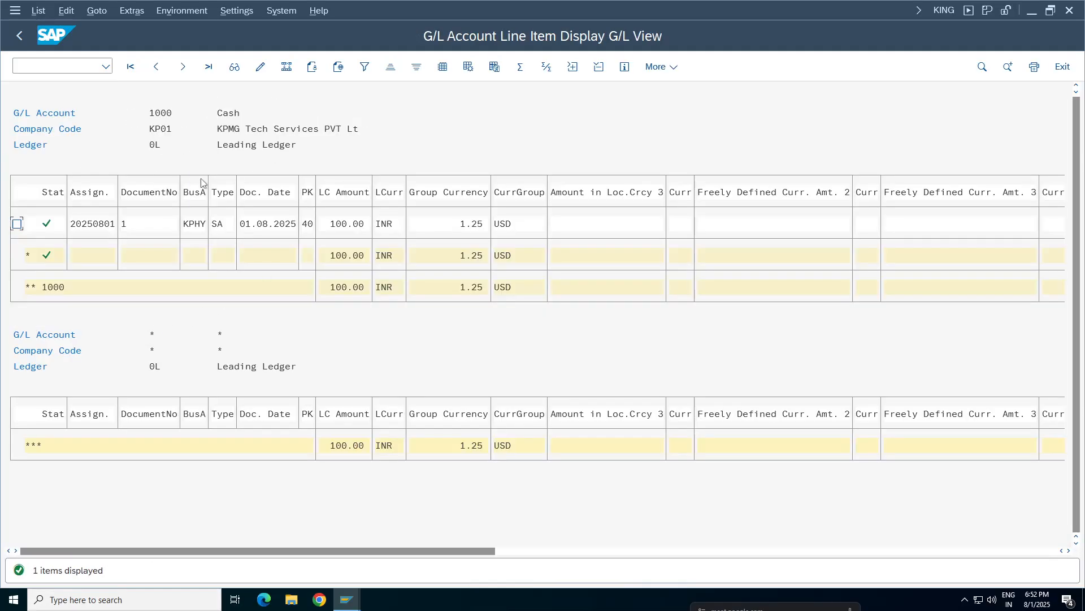
click(246, 223)
click(287, 223)
click(18, 37)
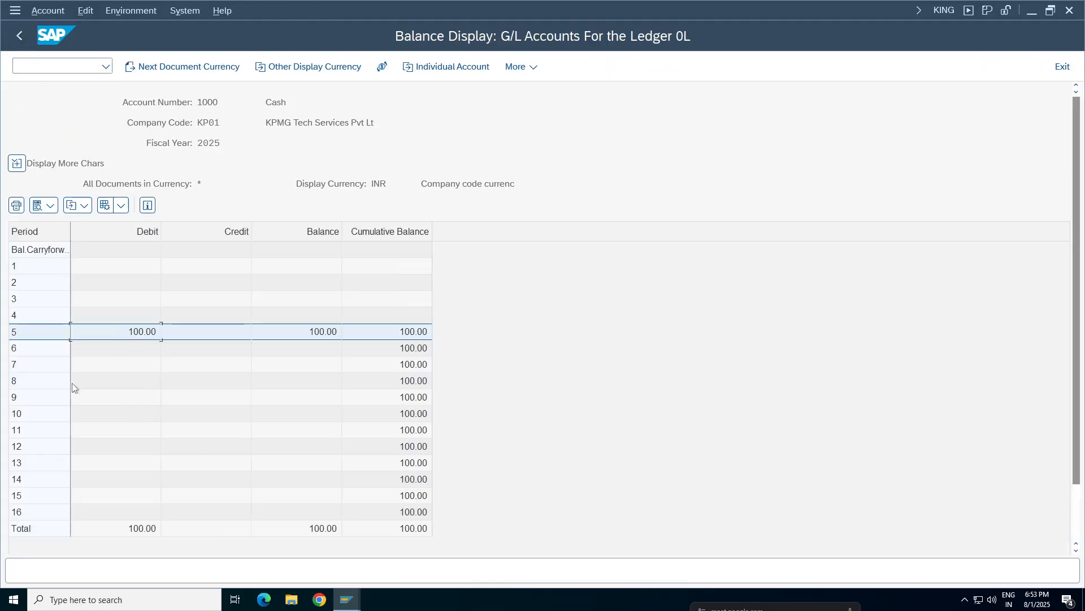
Step: Examine the cash account's balance rows for periods 12 to 16 and the total, and return to the balance selection
click(22, 511)
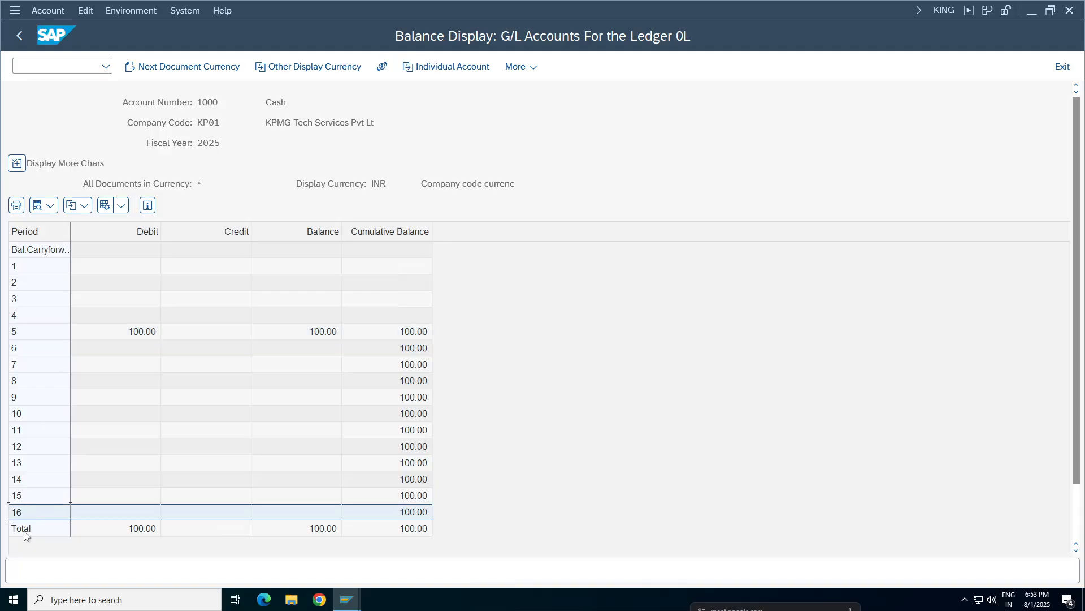
click(32, 449)
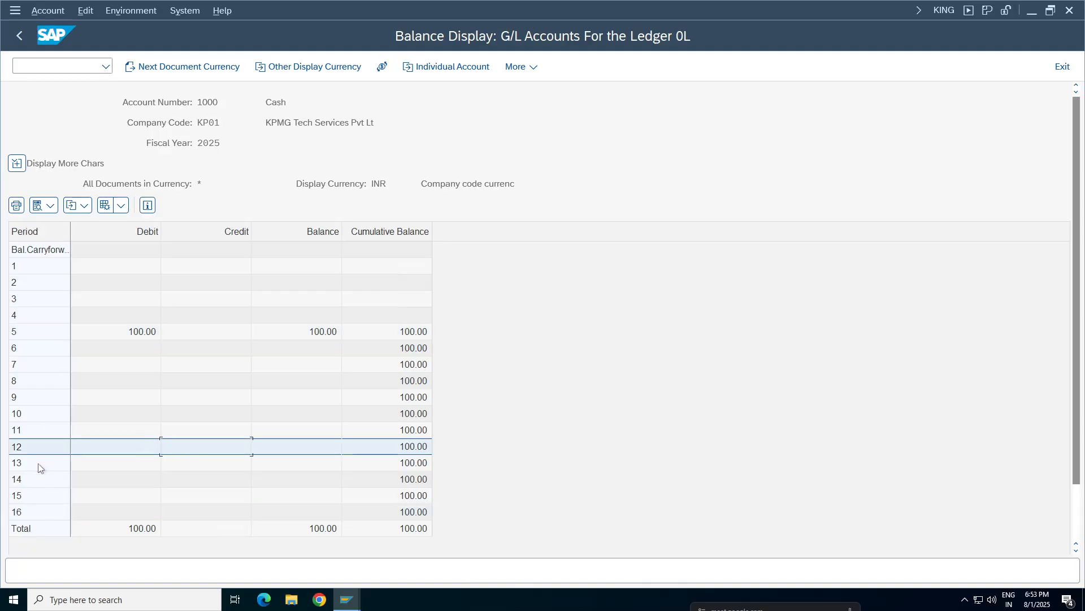
key(Down)
key(Down)
key(Down)
key(Down)
click(110, 451)
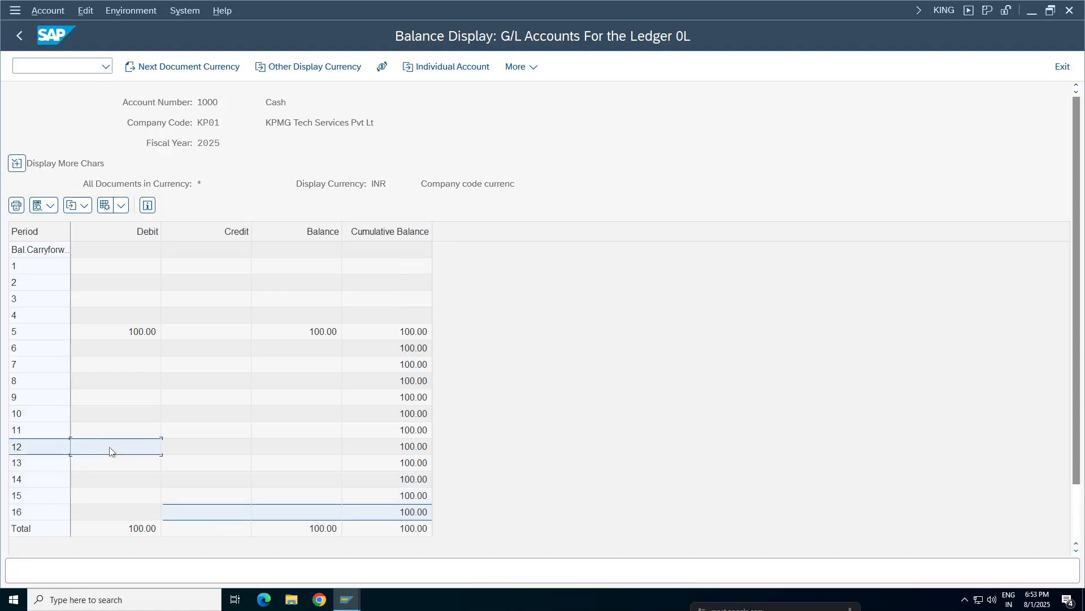
key(Down)
key(Down)
key(Down)
key(Down)
key(Down)
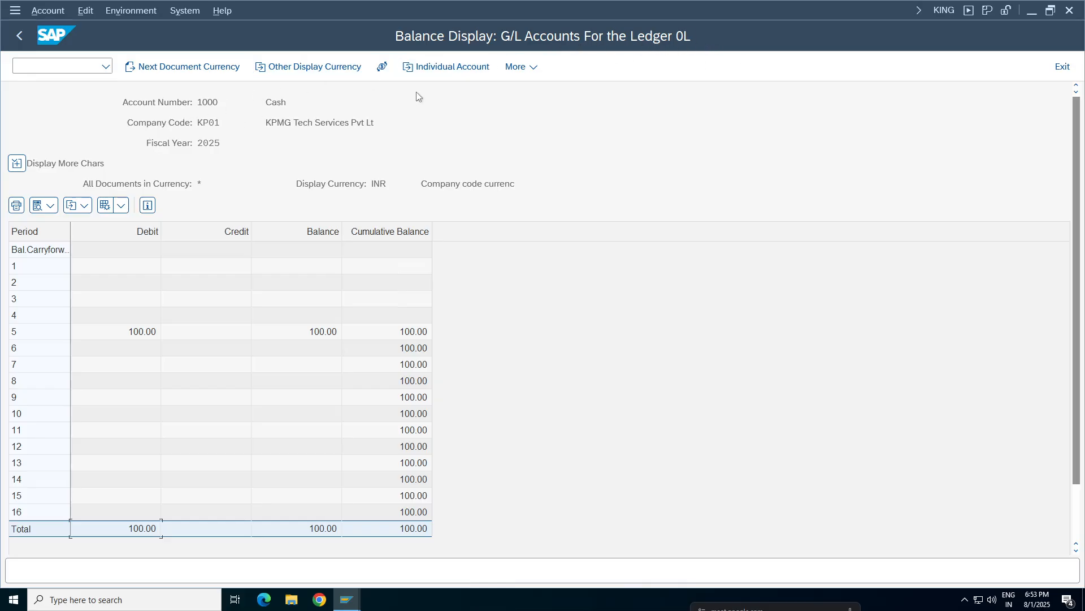
key(F3)
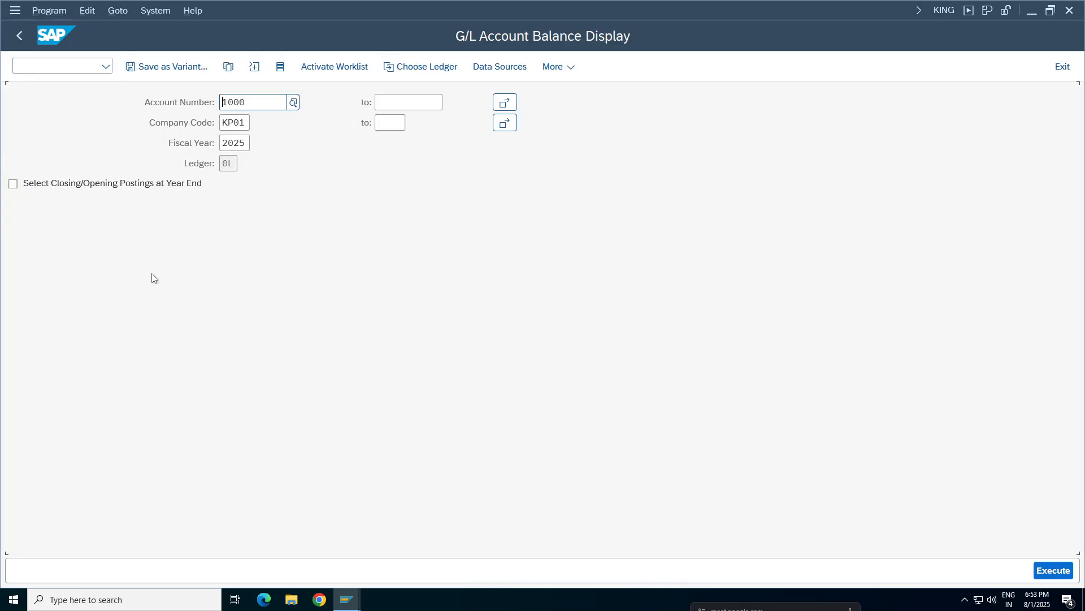
Step: Check the ledger choice for the balance display, dismiss it unchanged, and leave the balance report
click(435, 68)
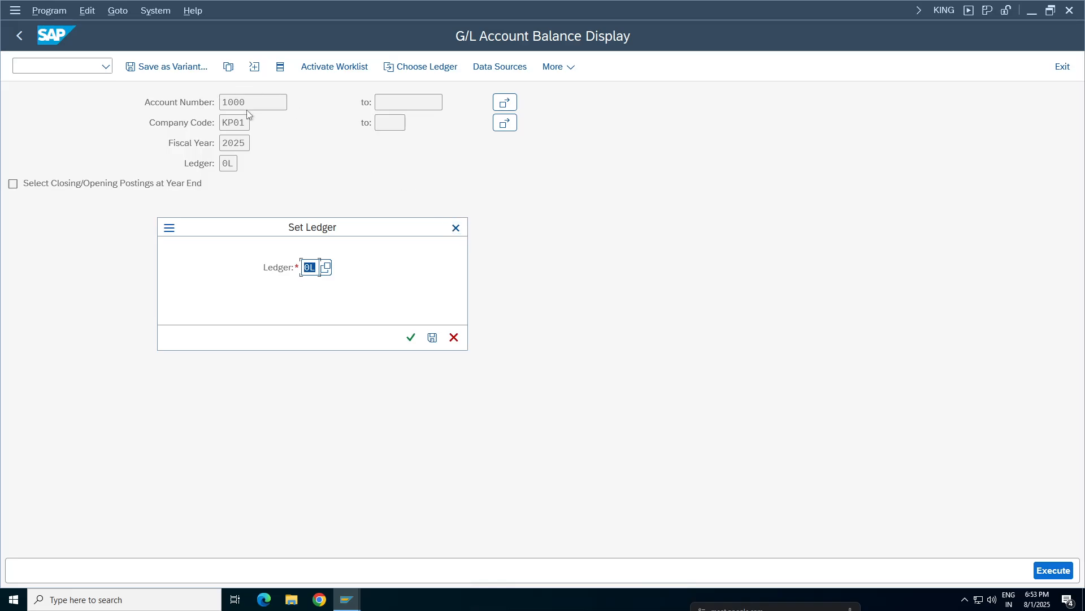
click(456, 228)
click(18, 38)
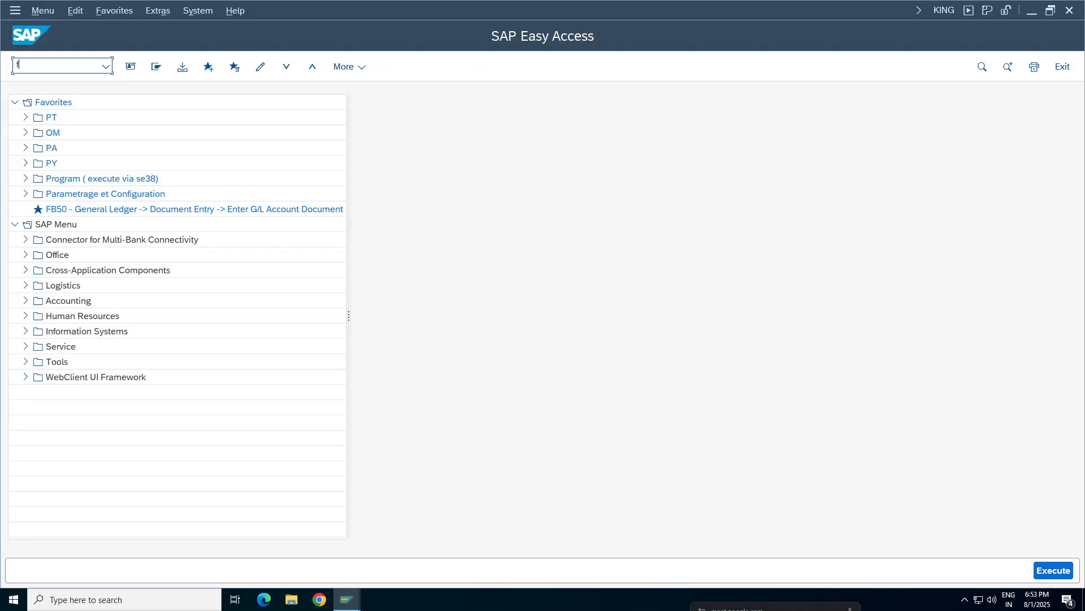
Step: Open the G/L account line item display and list all items for account 1000 in company code KP01
key(Return)
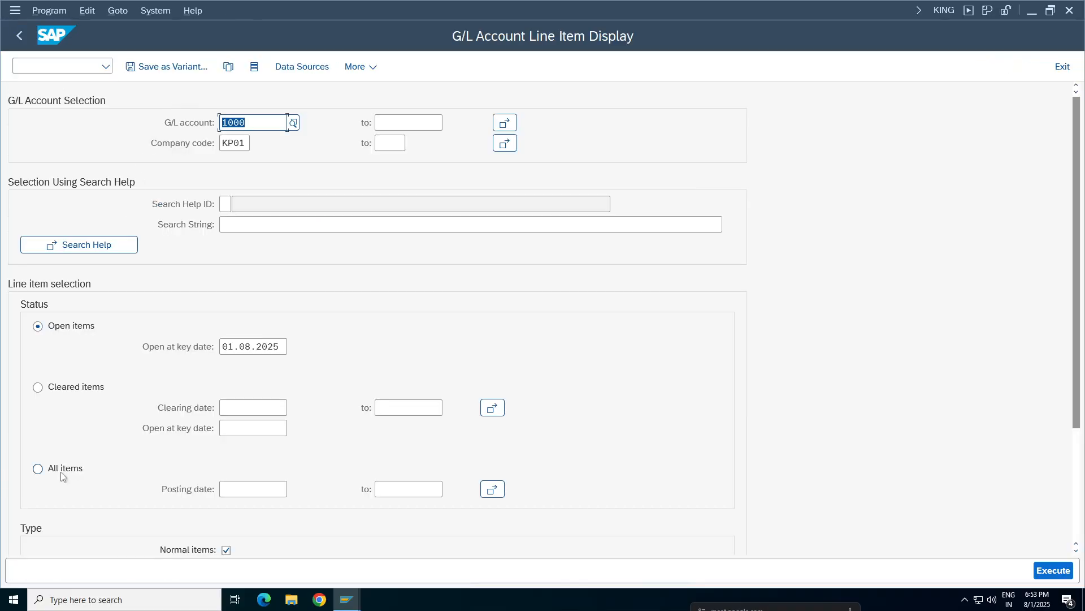
click(63, 471)
click(266, 122)
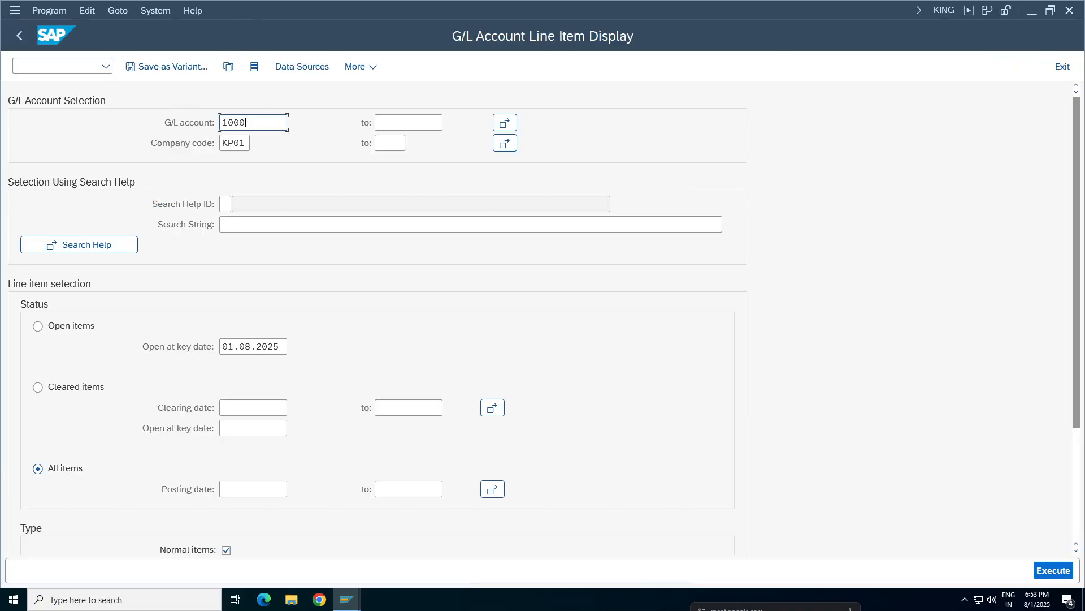
click(233, 145)
key(F8)
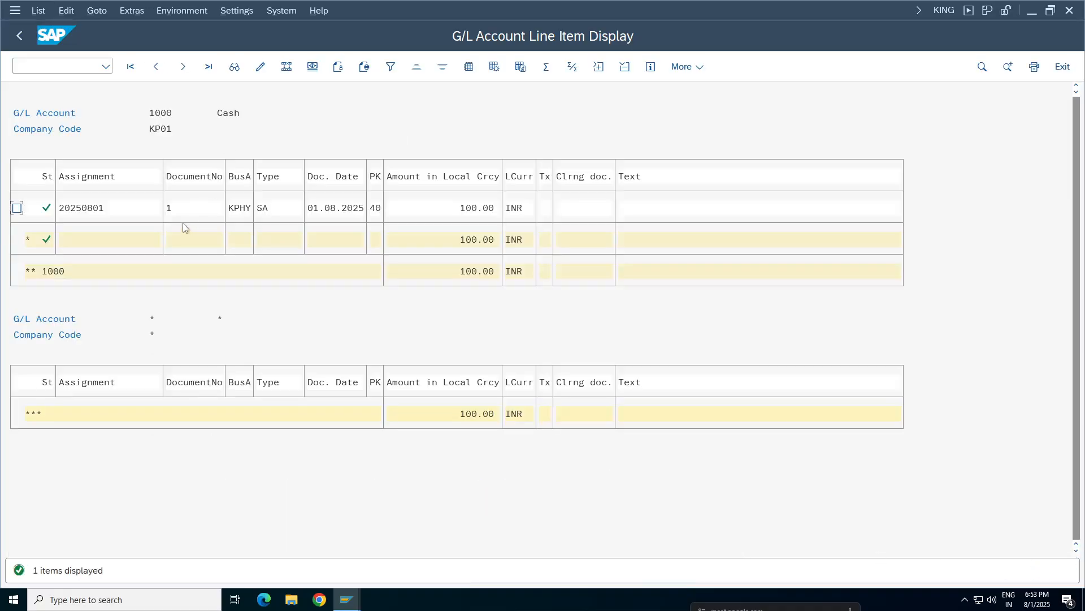
Step: Drill into the cash account's line item, view its document's data entry view, and return to the line item selection
click(180, 211)
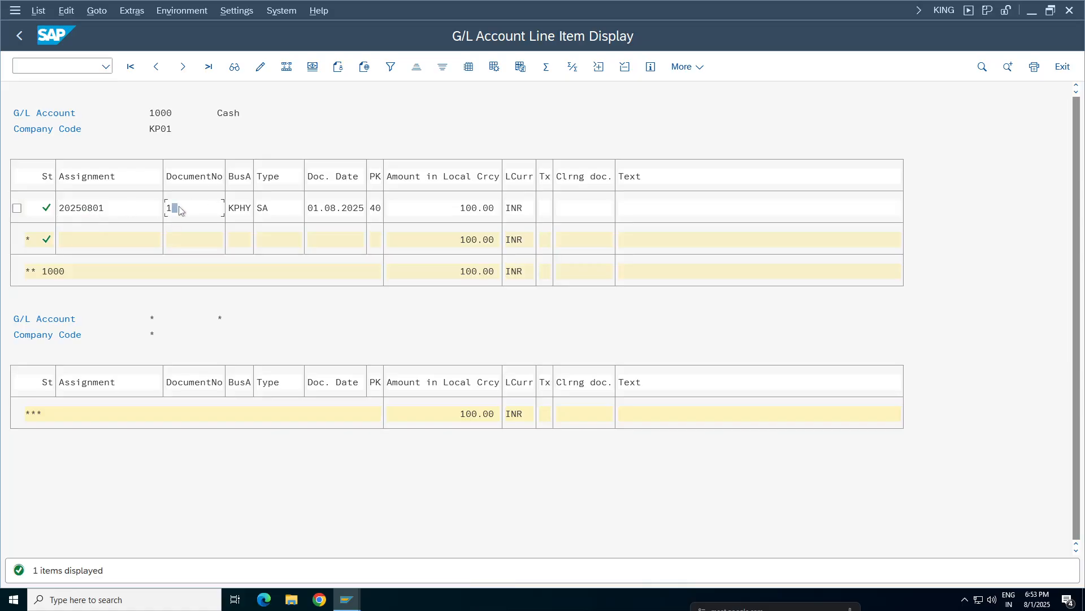
click(270, 210)
click(240, 209)
double_click(266, 209)
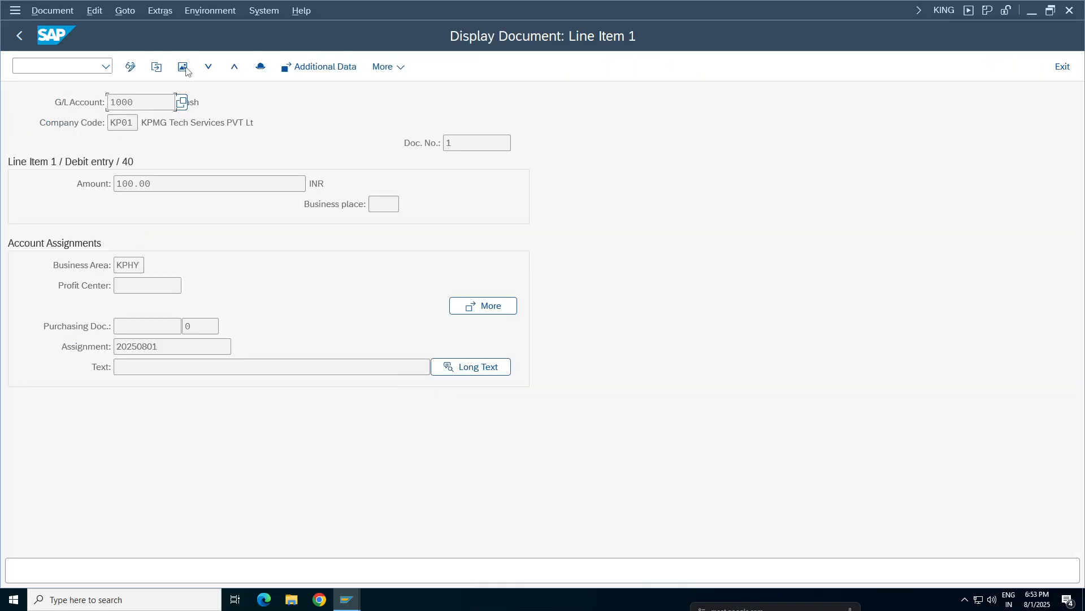
click(182, 67)
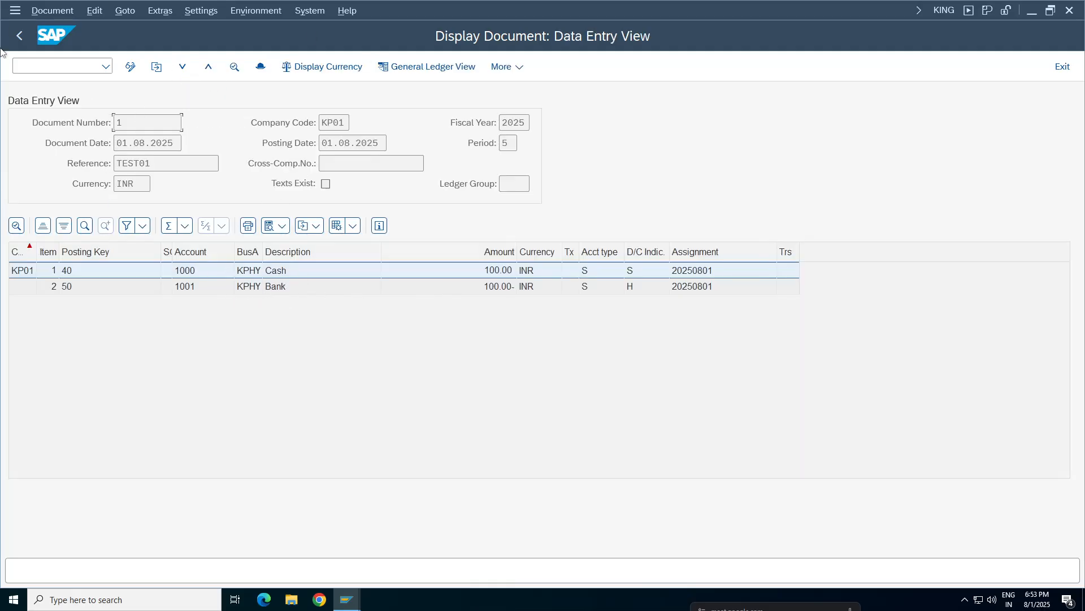
click(19, 36)
click(20, 35)
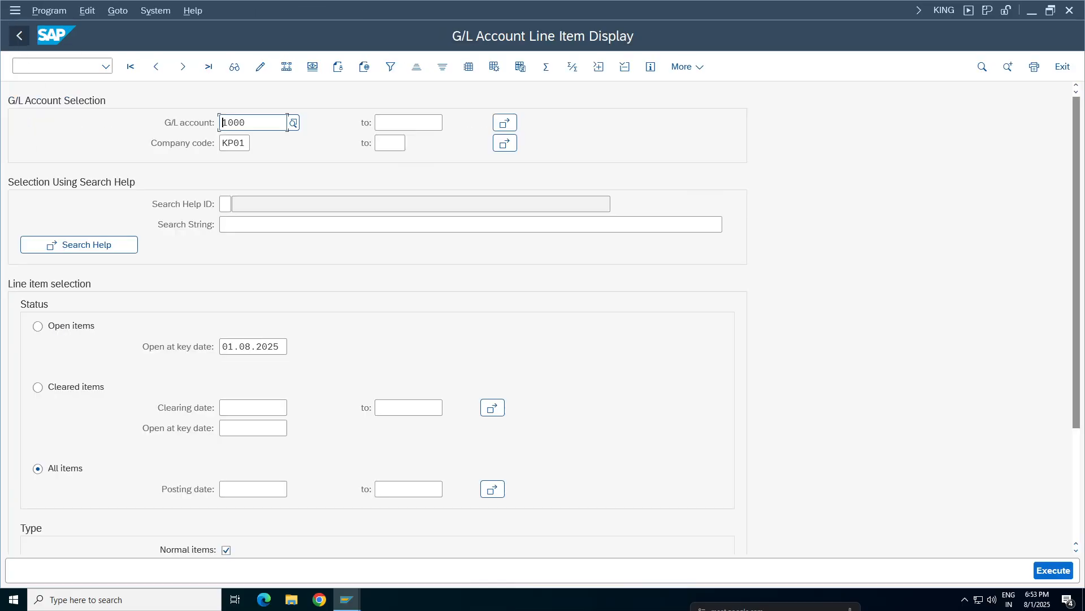
Step: Rerun the line item list and add the hidden fields Asset and Order to the standard layout's columns
click(1050, 576)
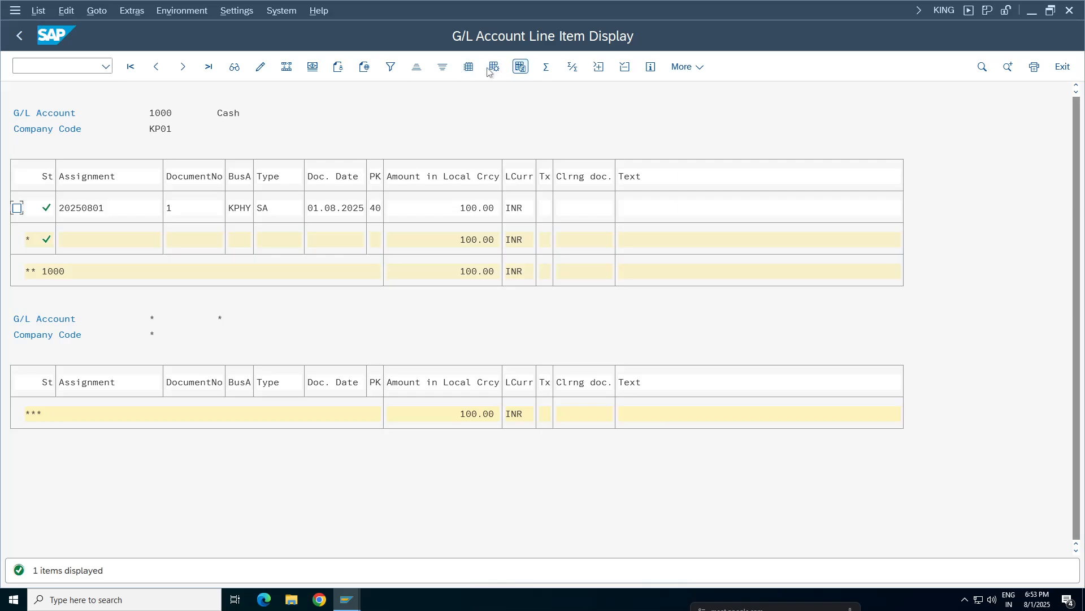
click(469, 67)
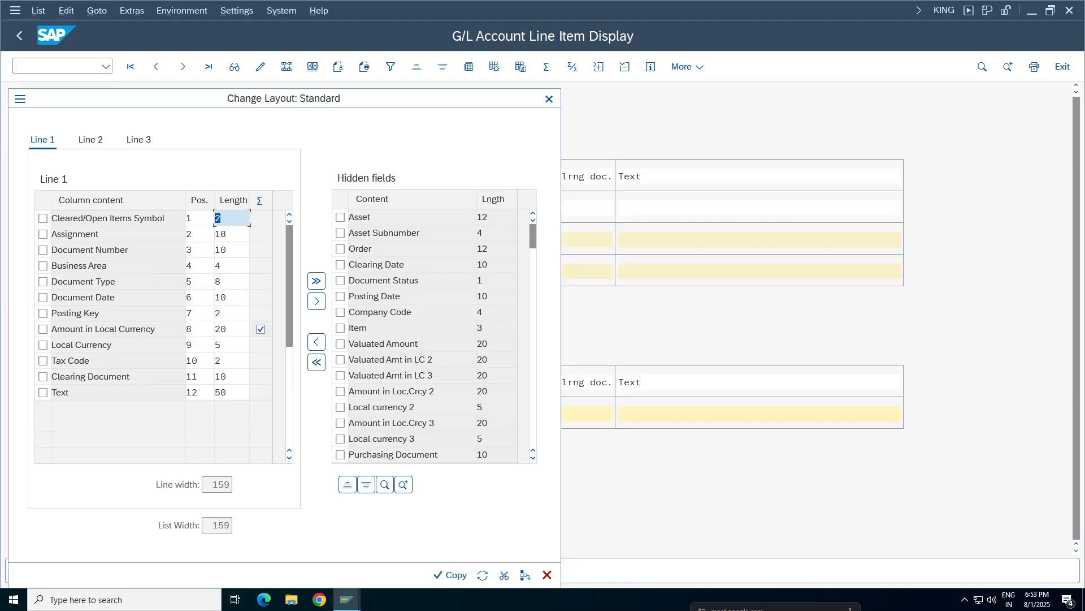
click(391, 249)
key(super+space)
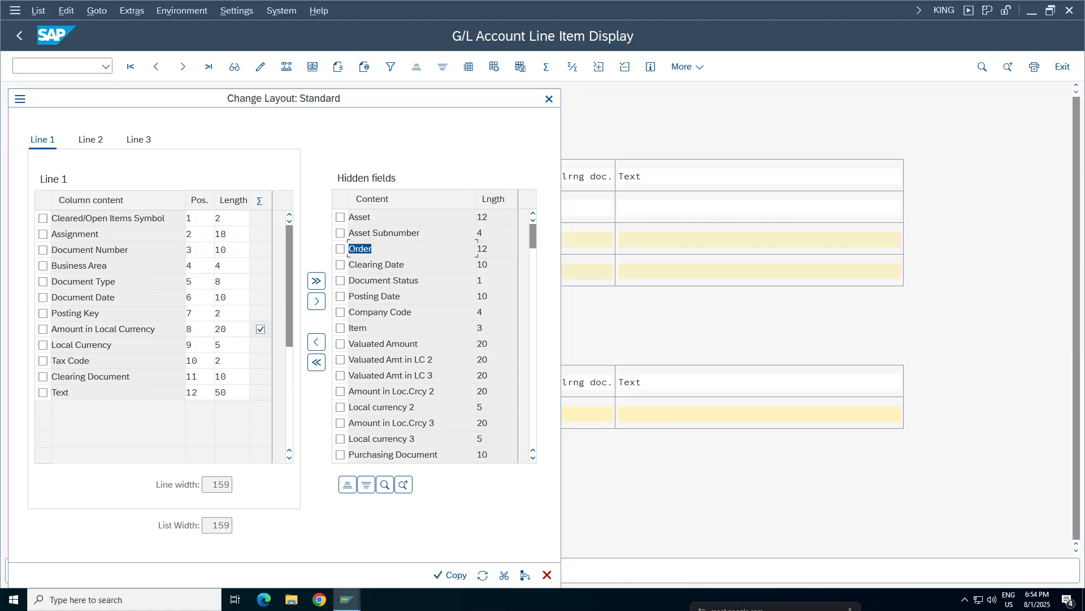
click(390, 312)
double_click(390, 312)
click(390, 233)
click(341, 218)
click(341, 249)
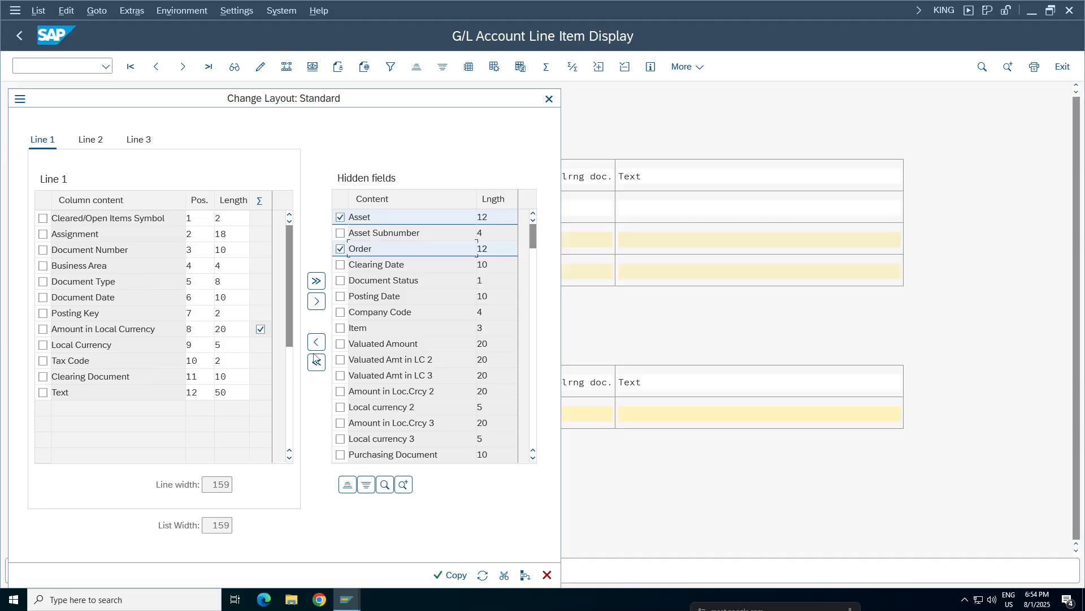
click(316, 341)
Step: Try to apply a layout with all remaining hidden fields as columns, and discard the layout change
click(341, 218)
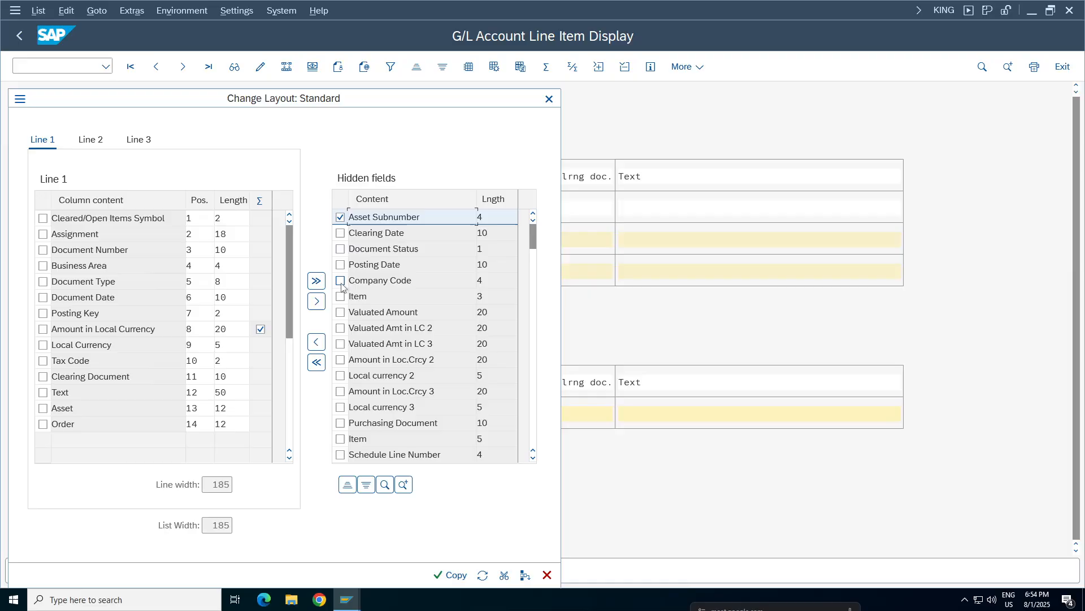
click(340, 233)
click(340, 248)
click(339, 265)
click(340, 280)
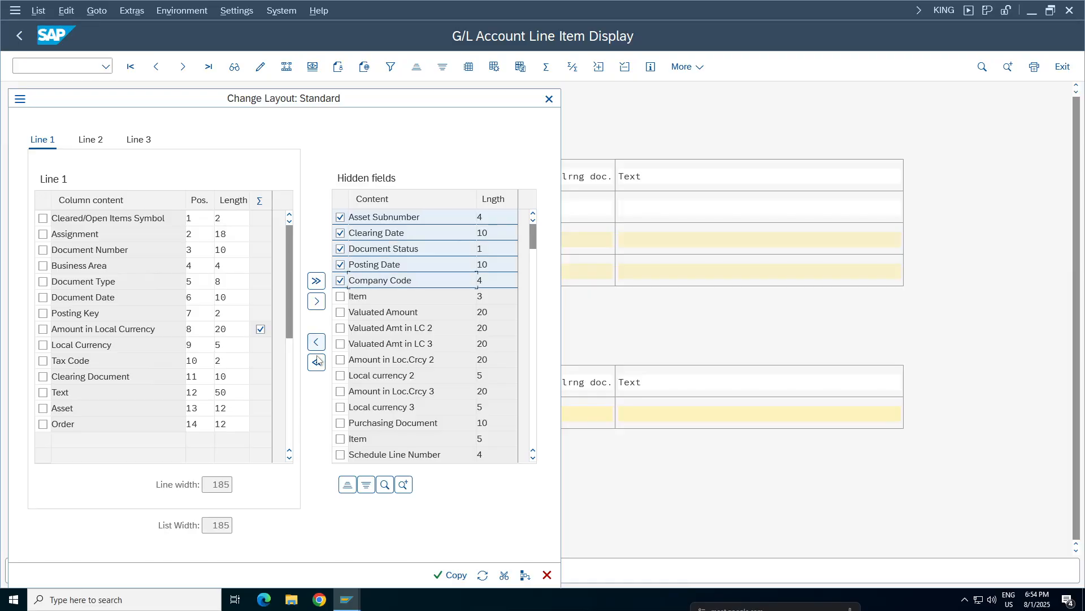
click(316, 363)
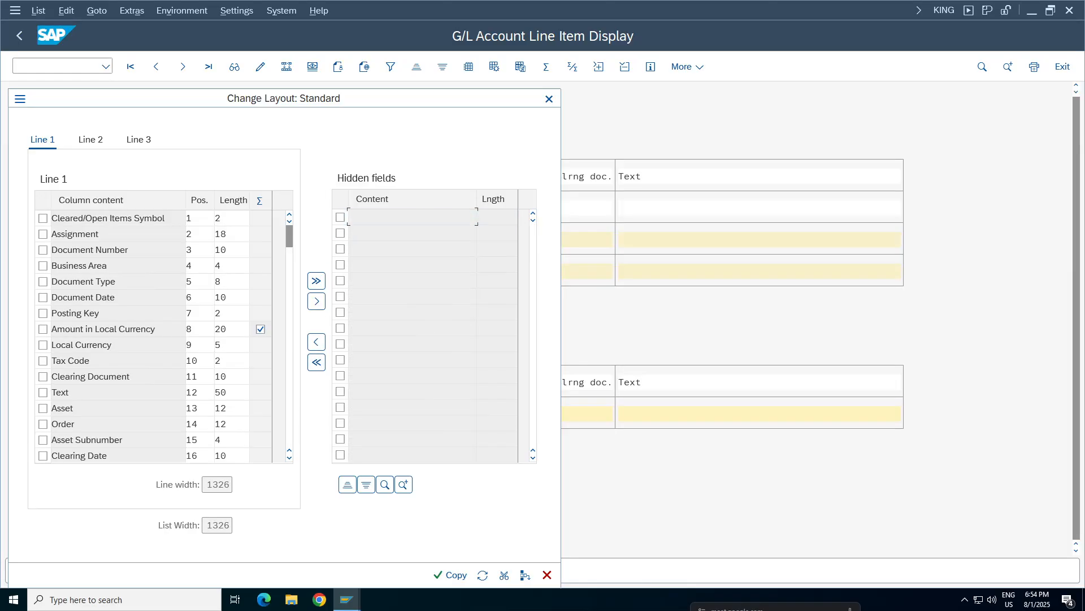
click(447, 577)
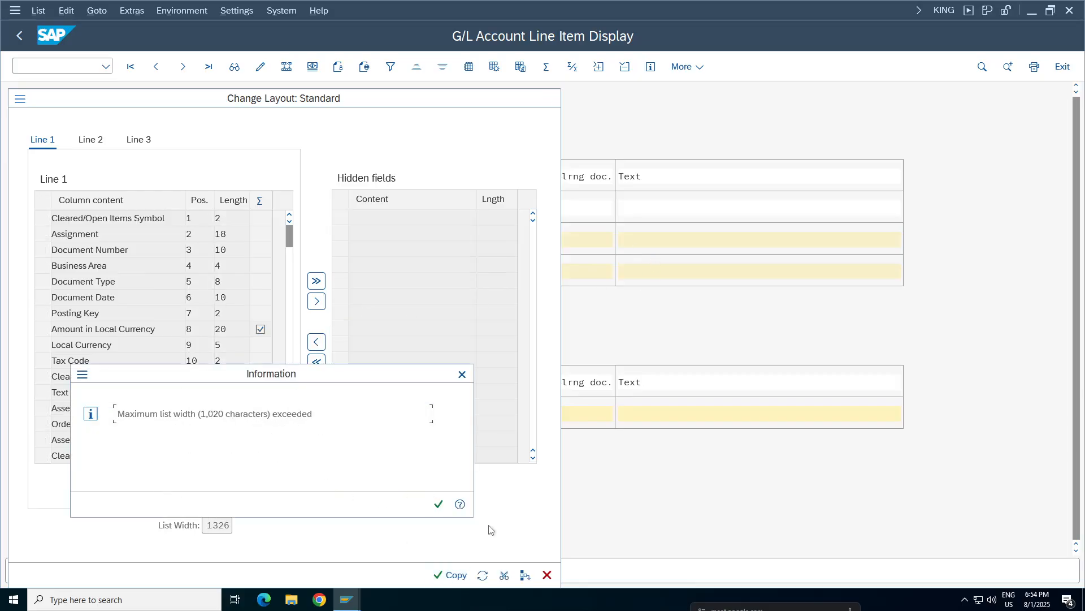
click(439, 504)
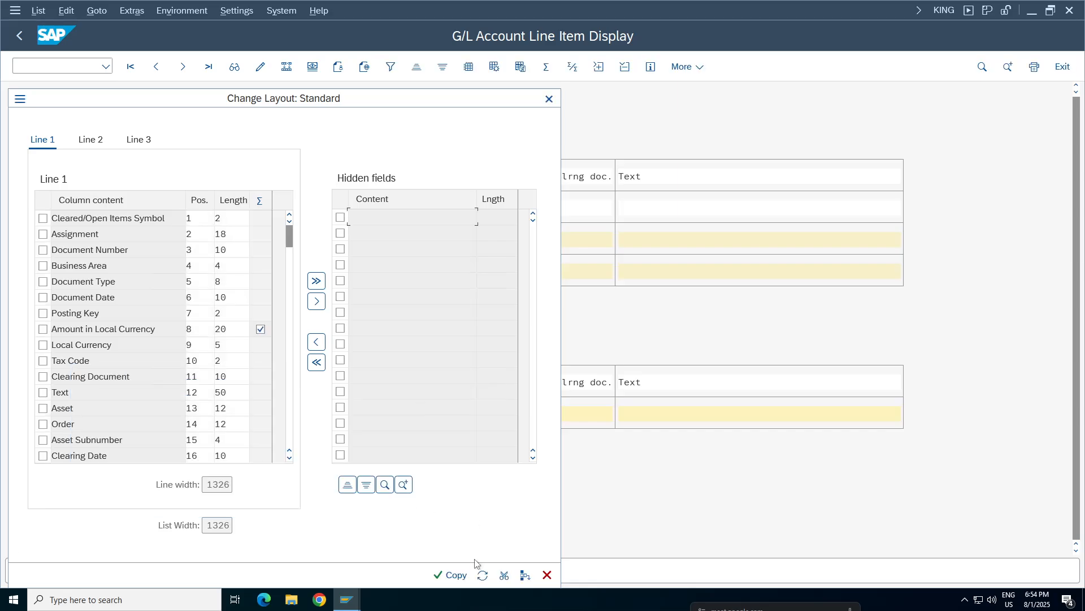
click(450, 575)
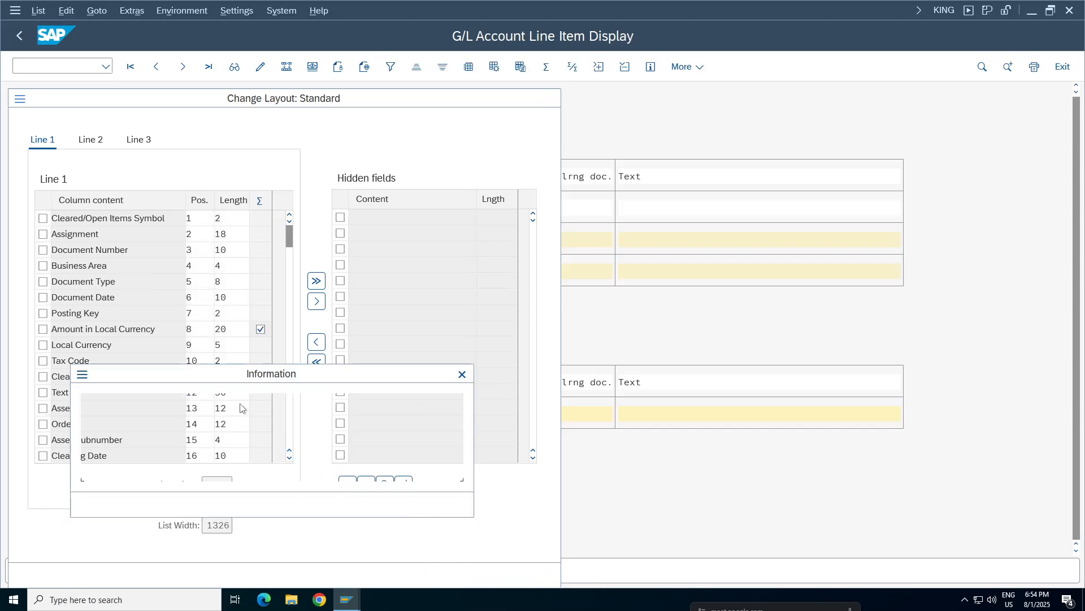
click(462, 375)
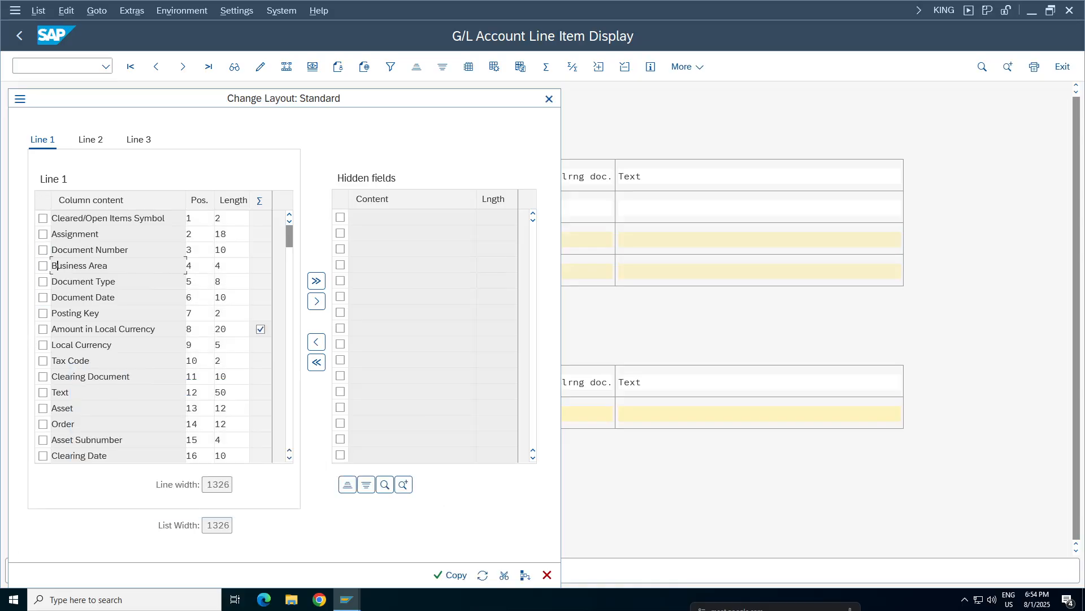
click(548, 99)
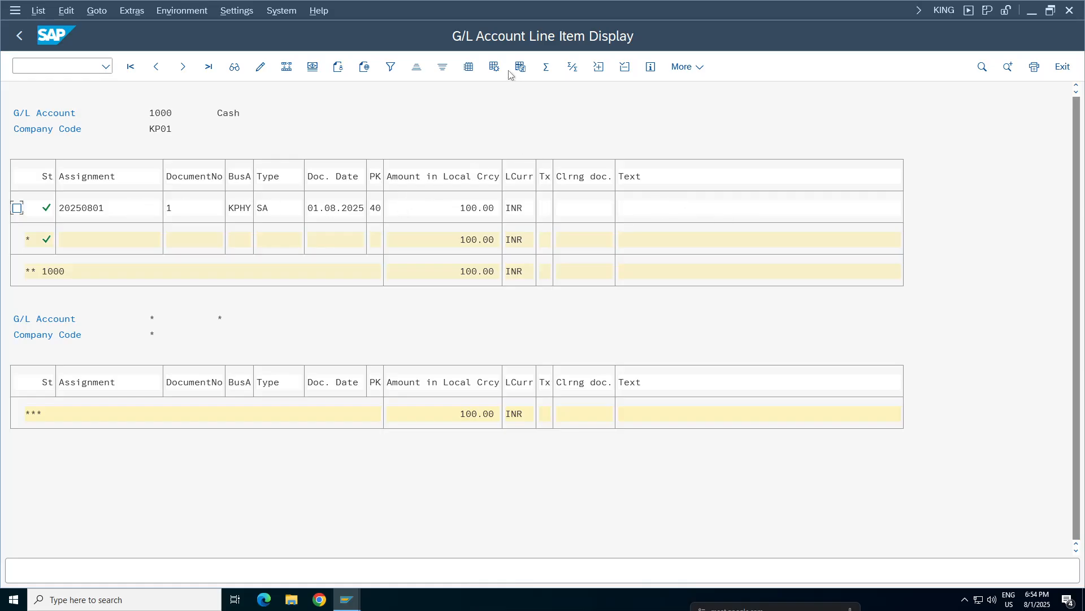
Step: Leave the line item report and switch to the reports row of the FI Working Notes spreadsheet in the browser
click(18, 44)
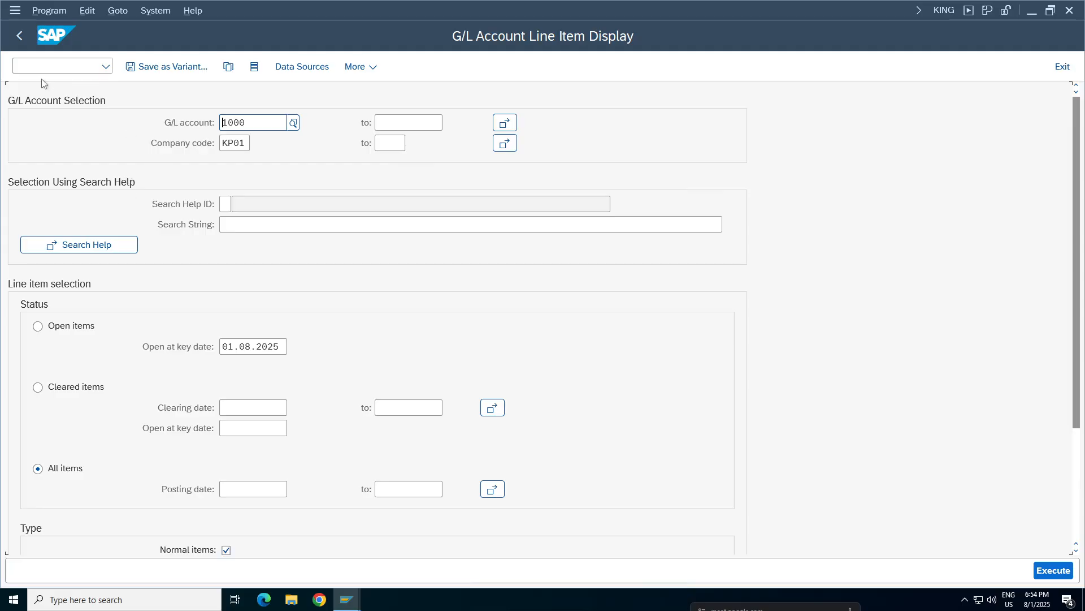
click(19, 38)
mouse_move(610, 5)
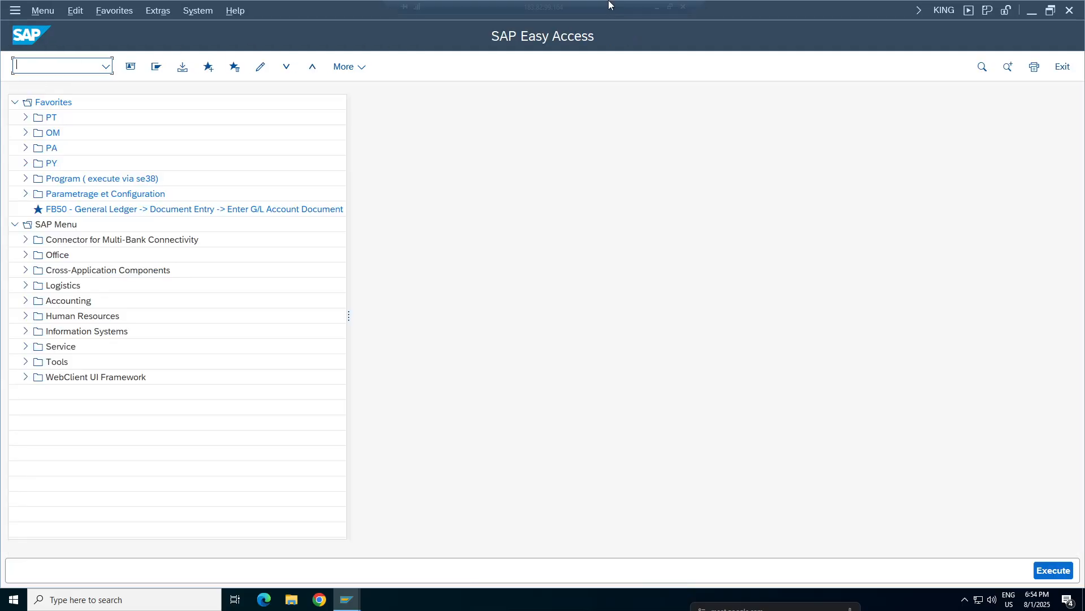
click(657, 7)
click(90, 479)
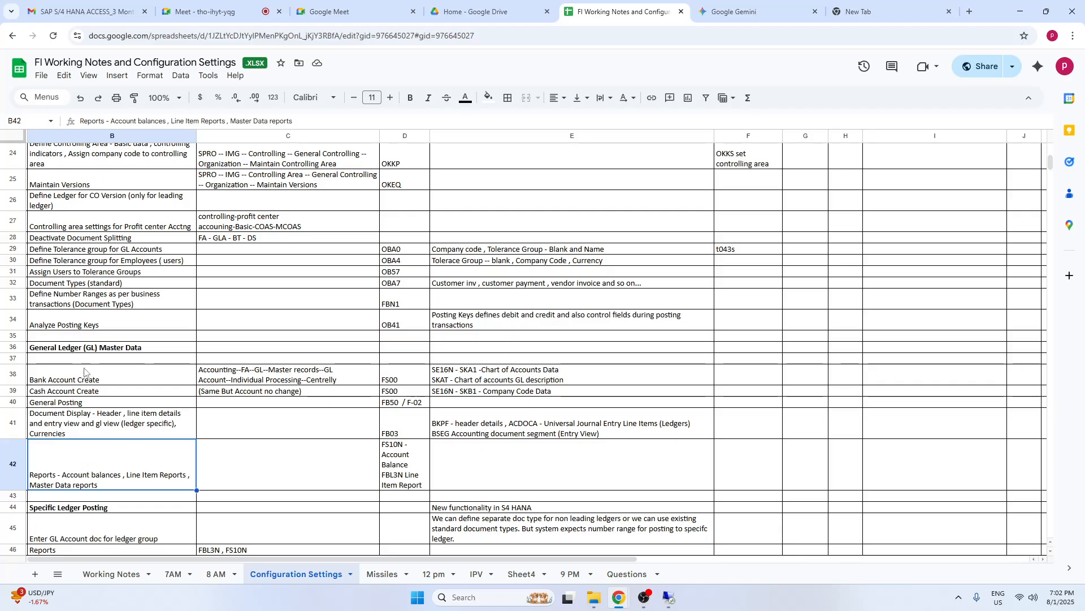
Step: Review the account creation and general posting rows, check the posting error list on the Missiles sheet, and return to Configuration Settings
drag(63, 384, 636, 390)
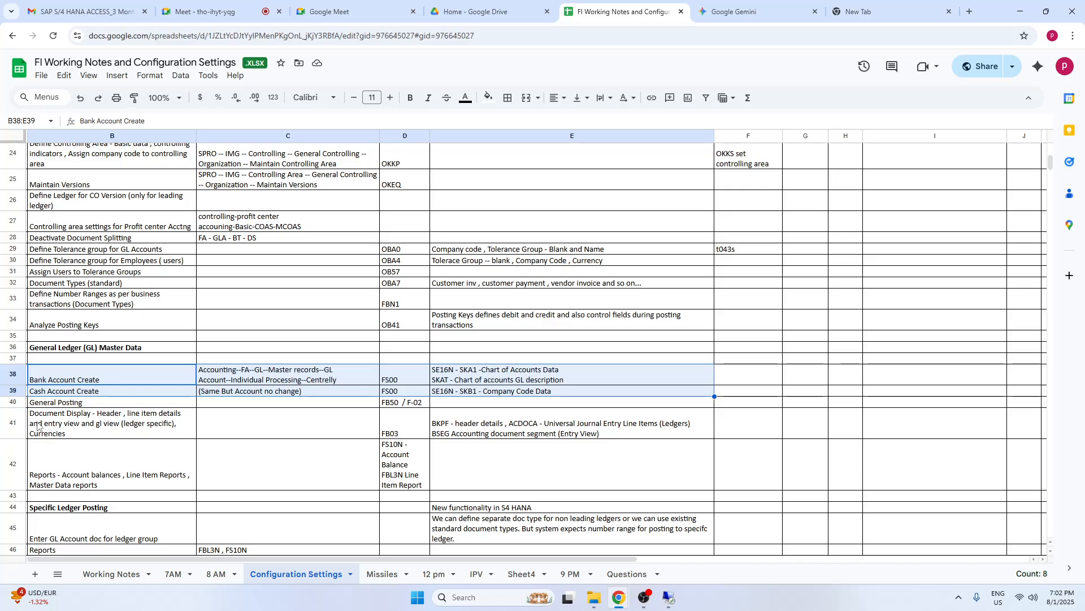
click(57, 403)
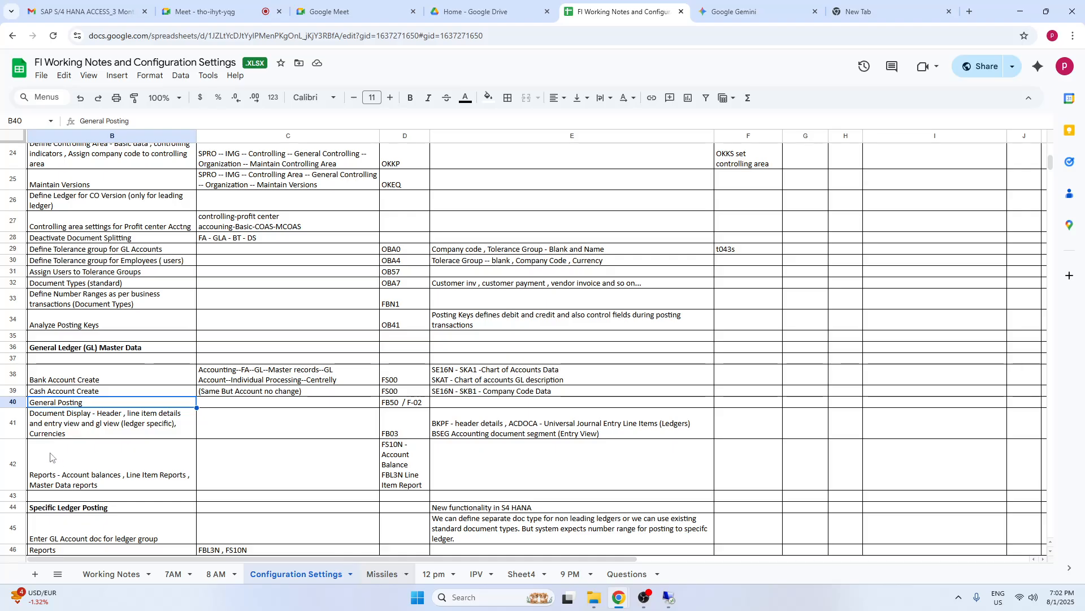
click(390, 575)
drag(403, 308, 593, 337)
click(295, 574)
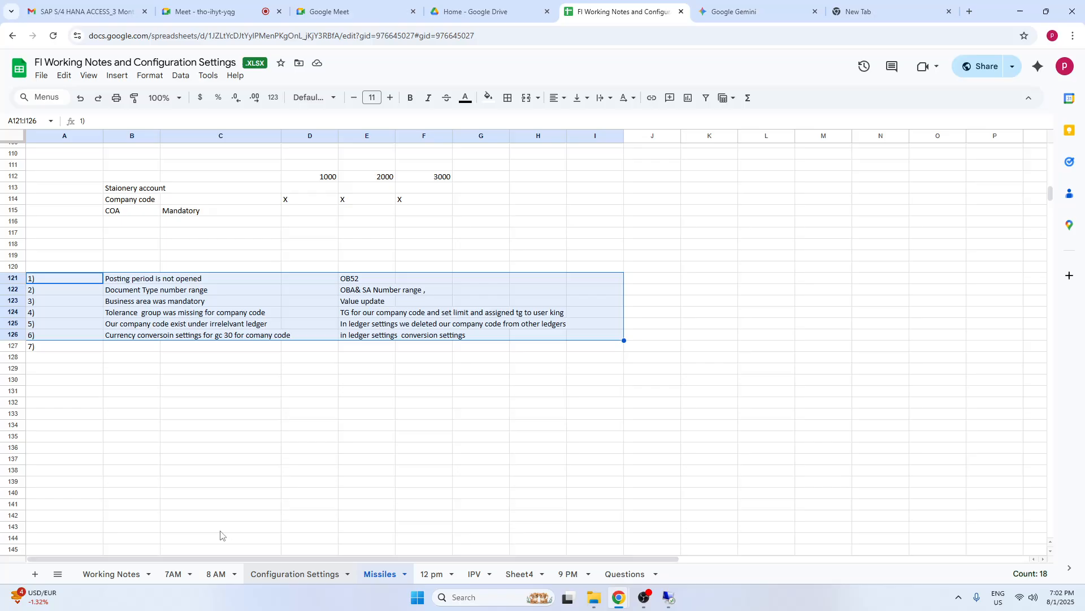
Step: Review the notes on document display, the BKPF, ACDOCA and BSEG tables, and the FS10N and FBL3N reports
click(56, 450)
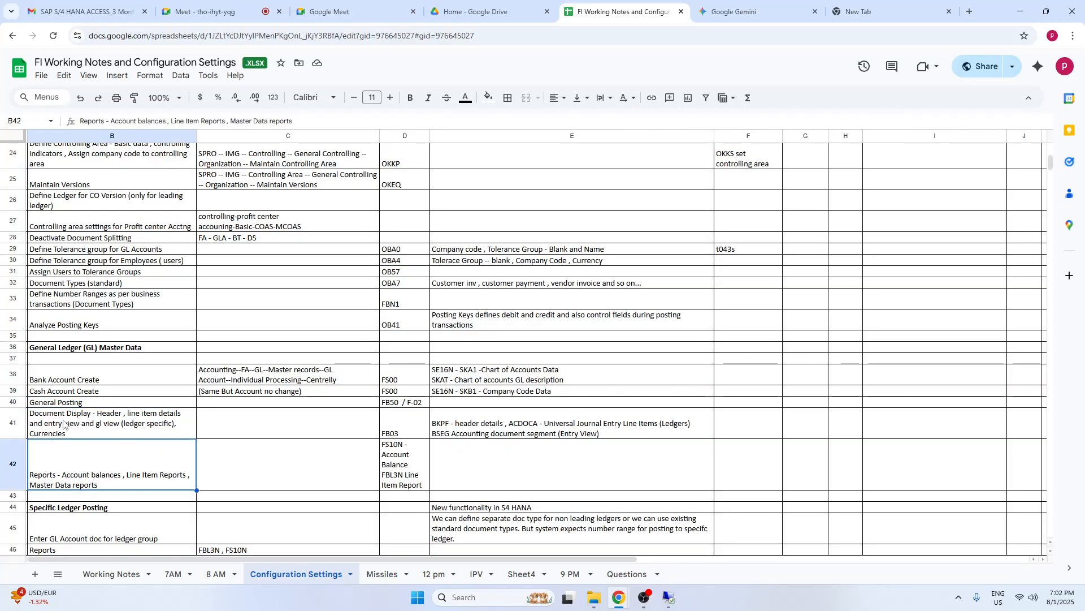
drag(64, 424, 202, 426)
click(95, 423)
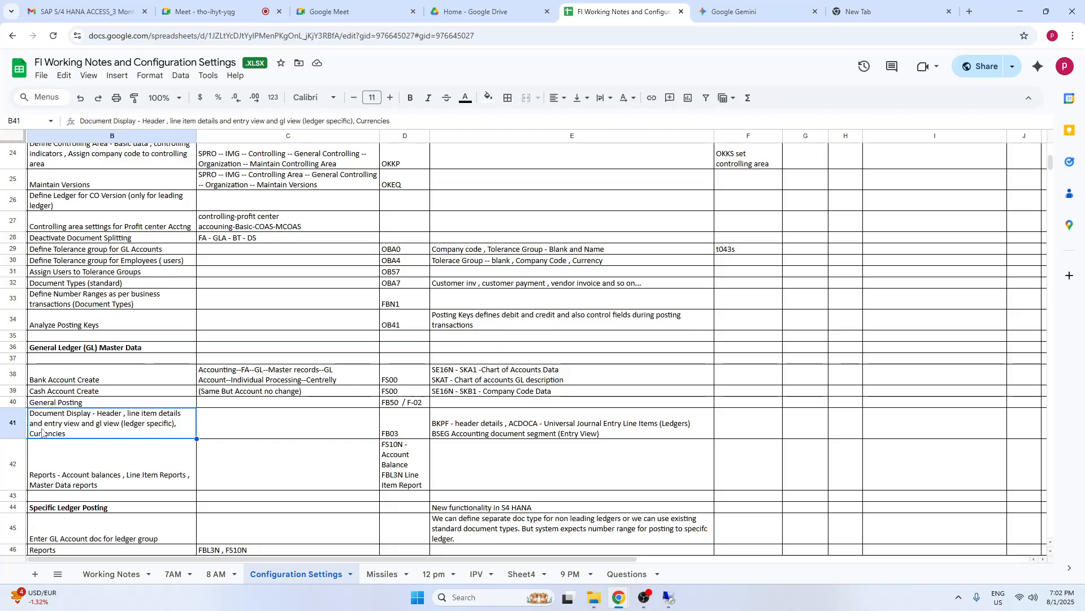
click(482, 429)
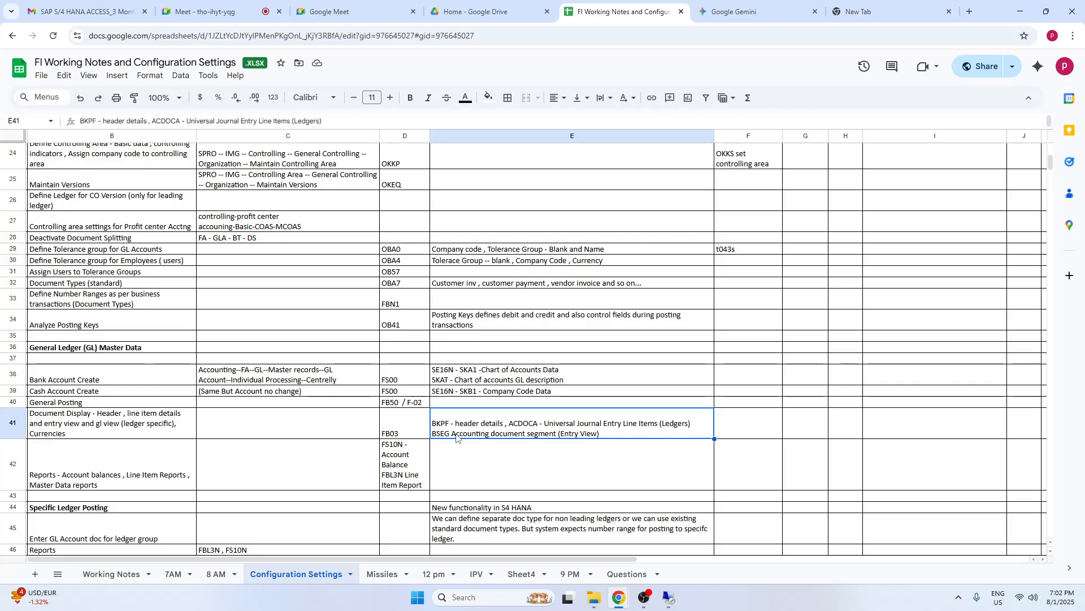
drag(120, 477, 390, 447)
click(383, 470)
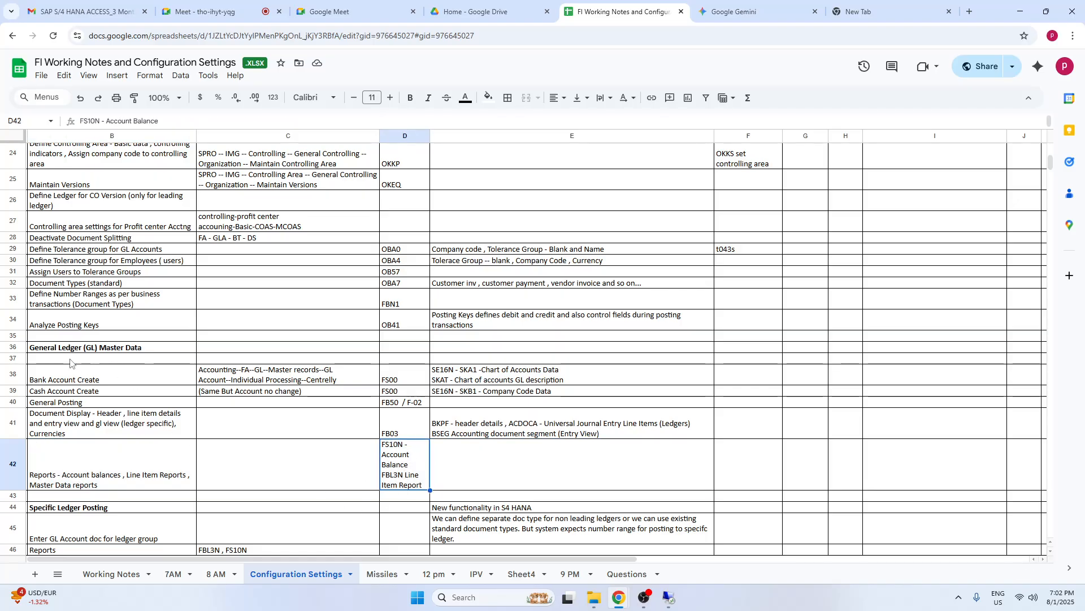
Step: Recap the General Ledger (GL) Master Data section from its heading to the reports row, including general posting and cash account creation
drag(73, 349, 720, 486)
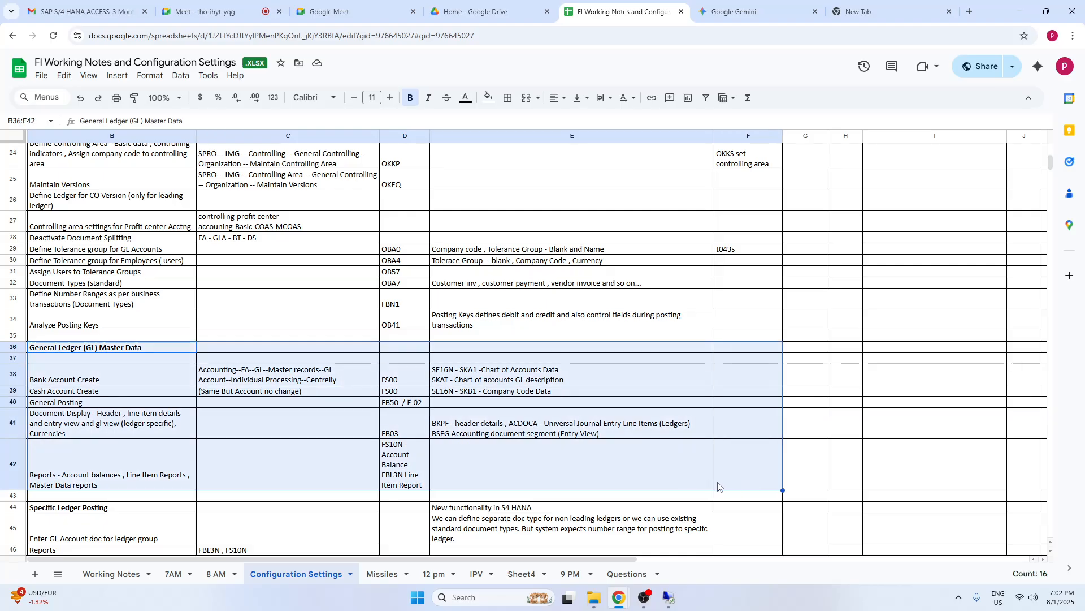
click(75, 478)
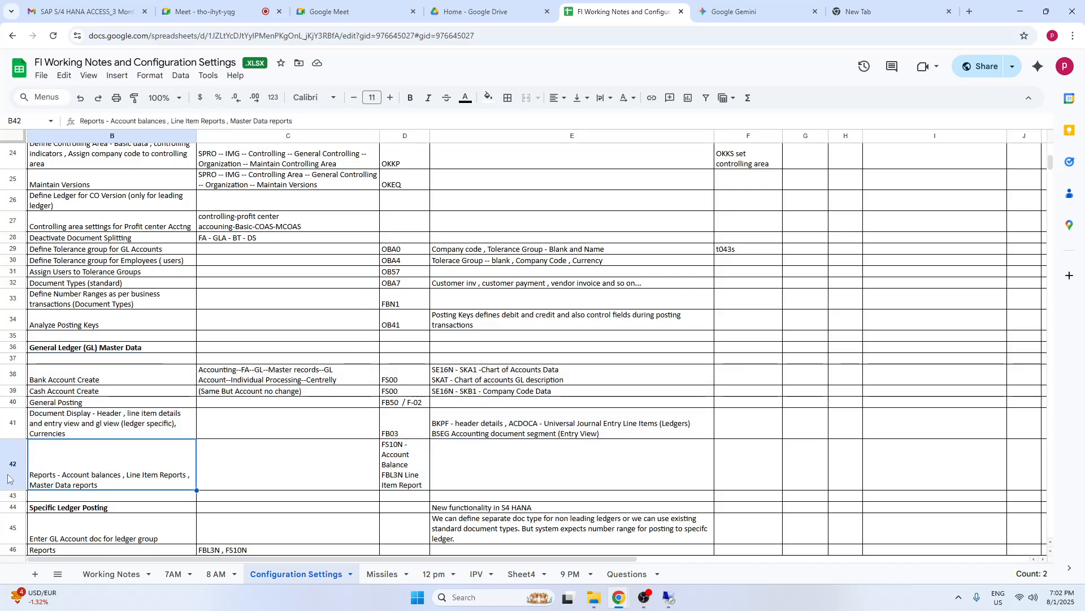
click(51, 404)
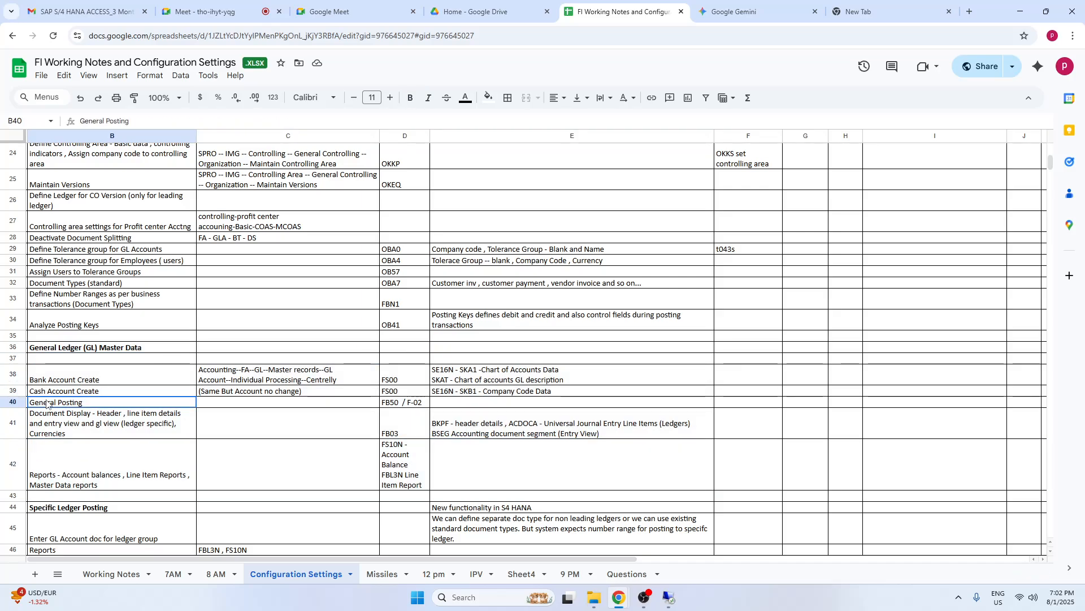
click(13, 402)
click(106, 394)
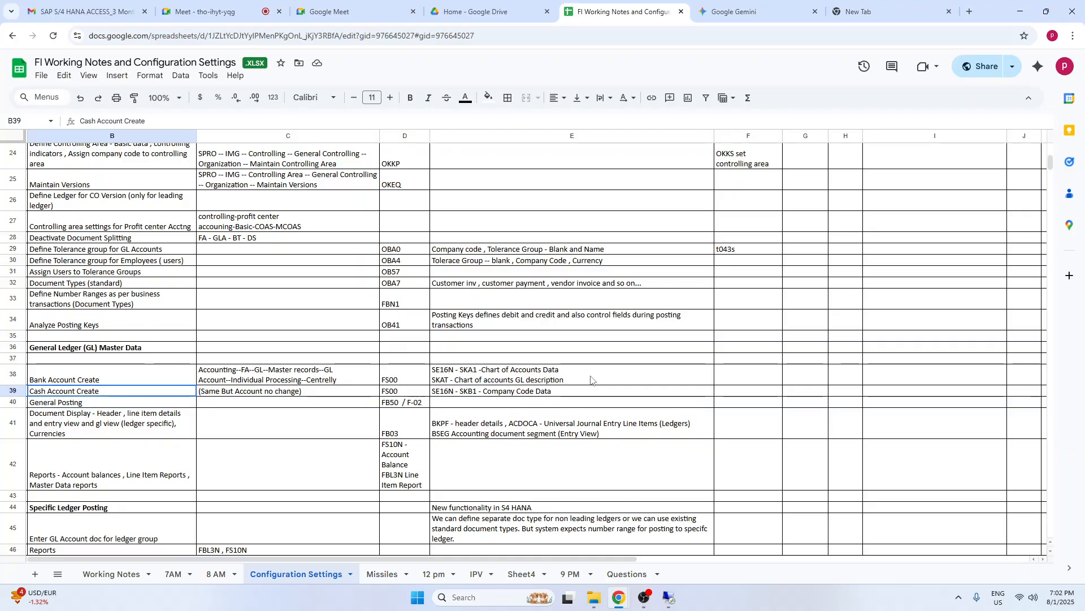
Step: Recap the configuration settings in B3:F39, then go through the rows from the field status variant assignment to Analyze Posting Keys
drag(591, 380, 729, 210)
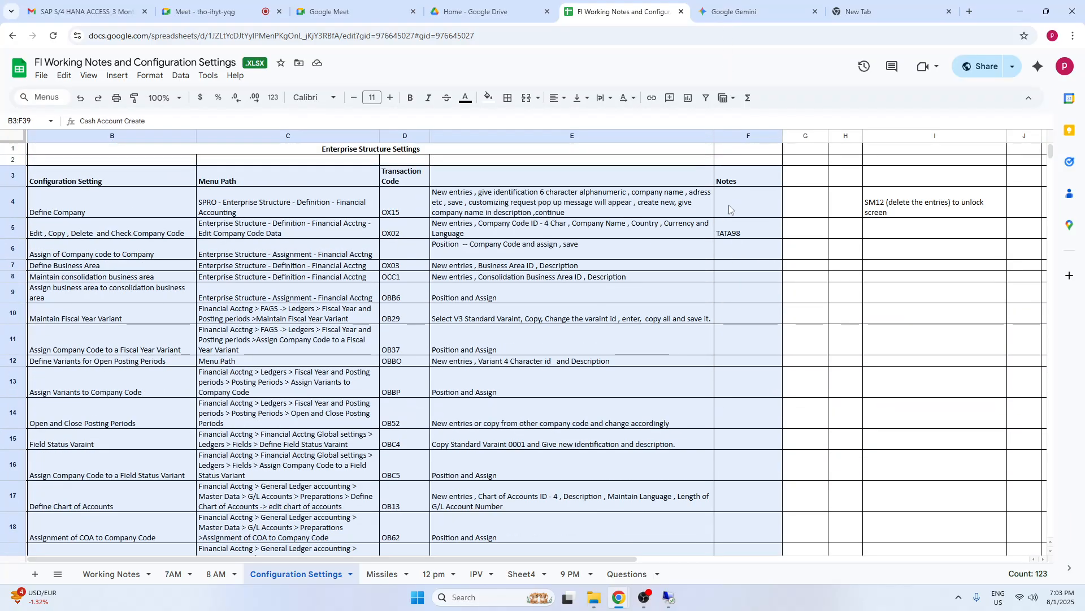
click(77, 468)
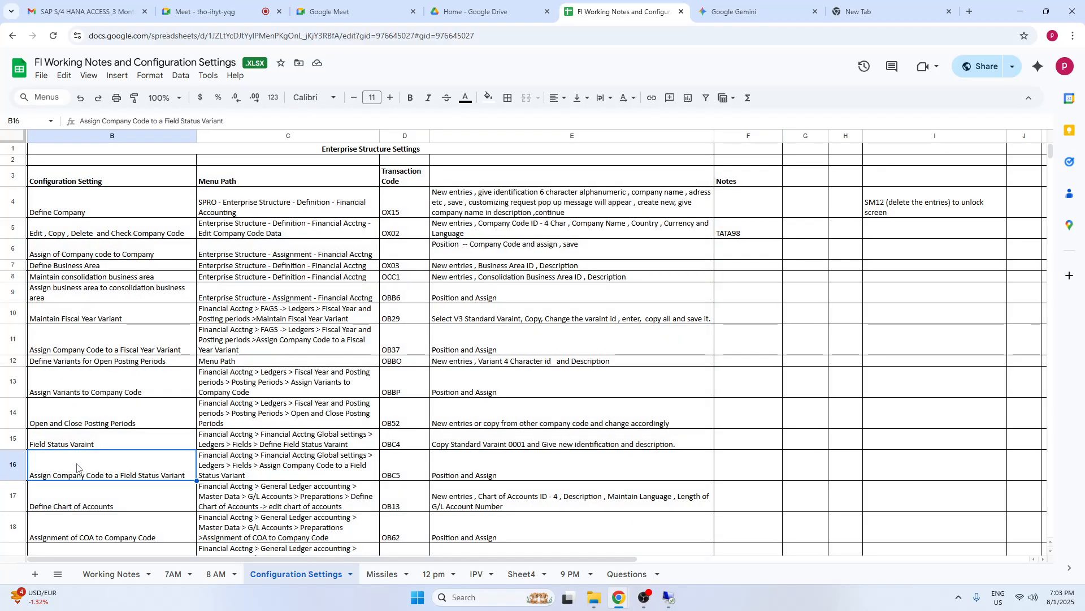
key(Down)
key(Down)
key(Down)
key(Down)
key(Down)
key(Down)
key(Down)
key(Down)
key(Down)
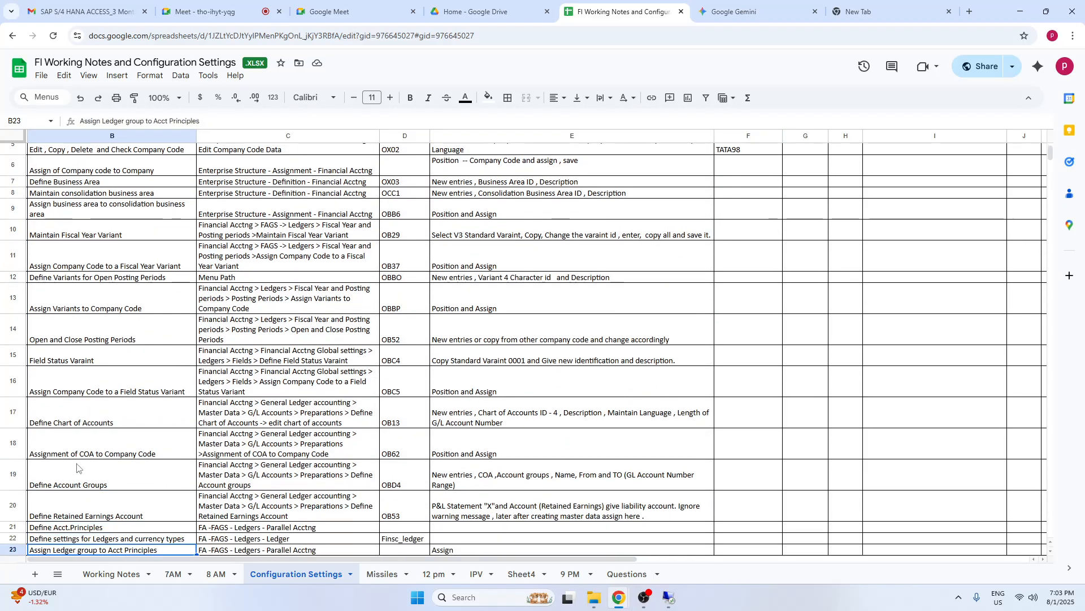
key(Down)
key(Down)
key(Down)
scroll(77, 467, down, 3)
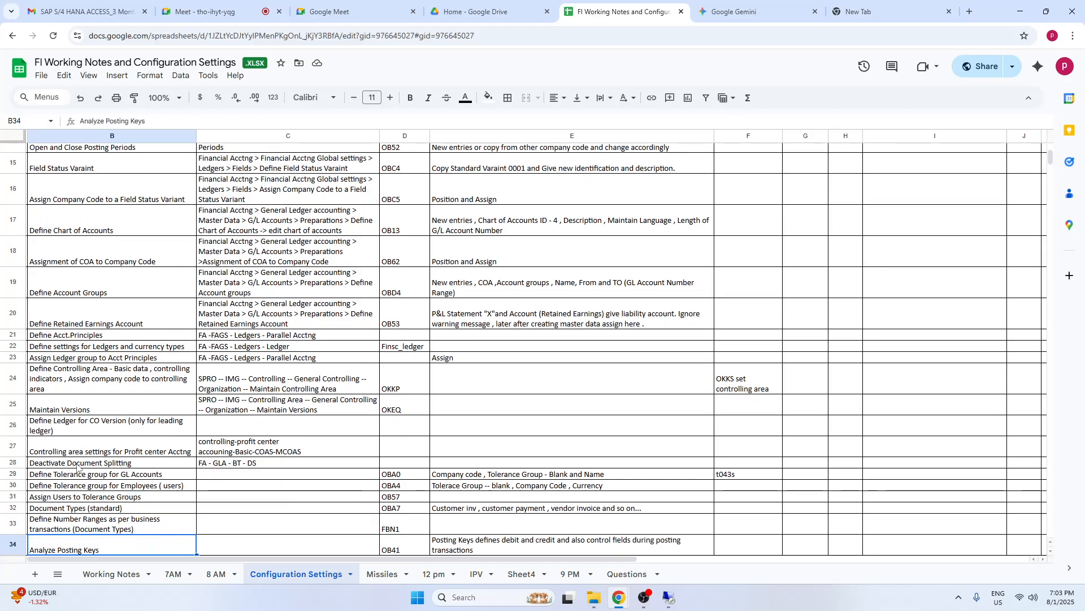
Step: Switch to the Google Meet call and bring up the OBS recording window
click(210, 11)
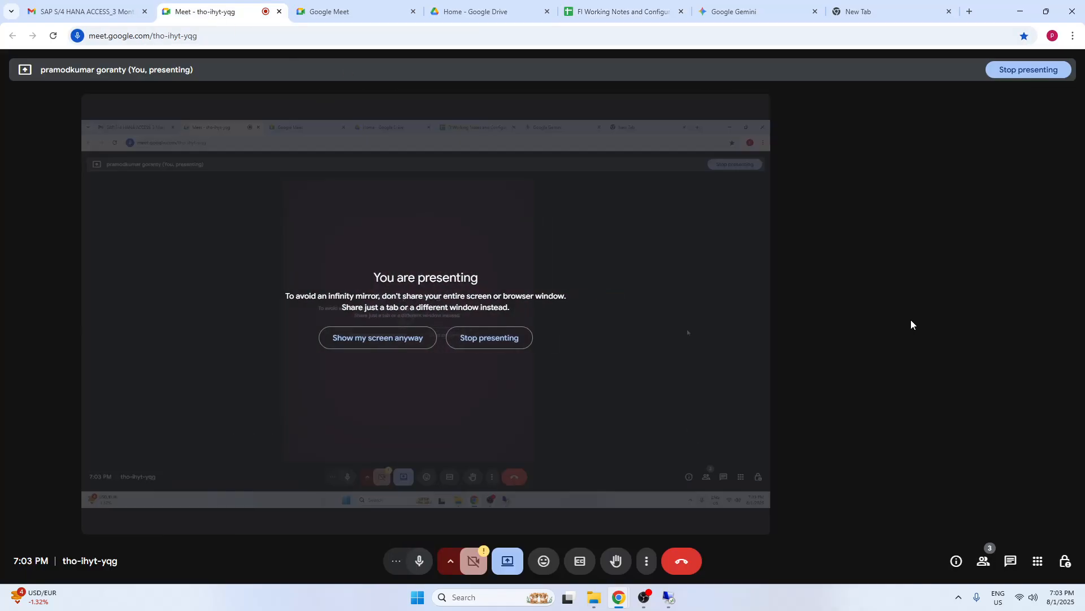
click(645, 599)
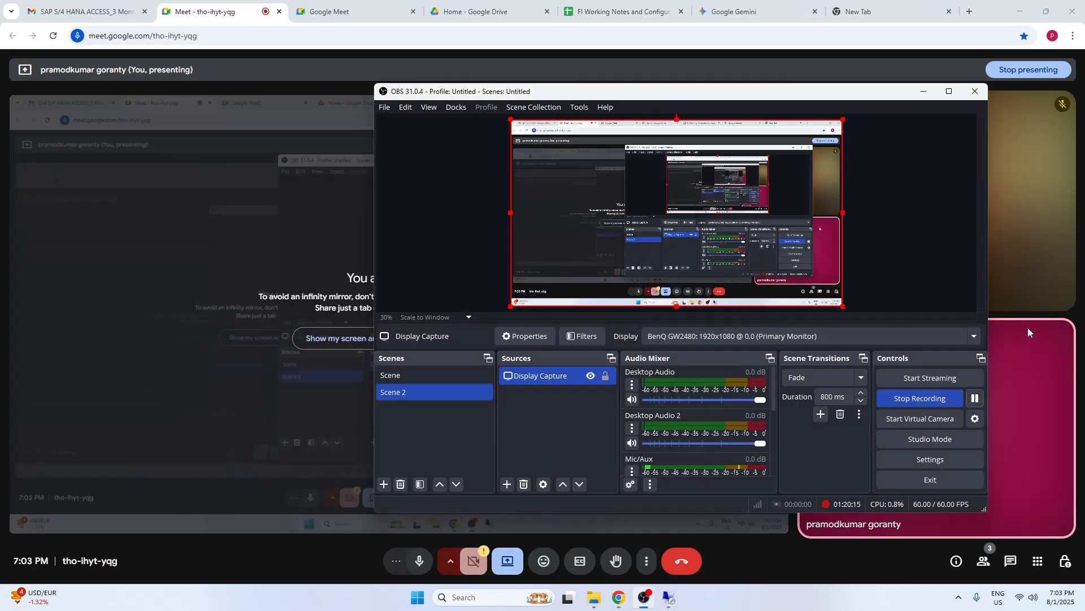